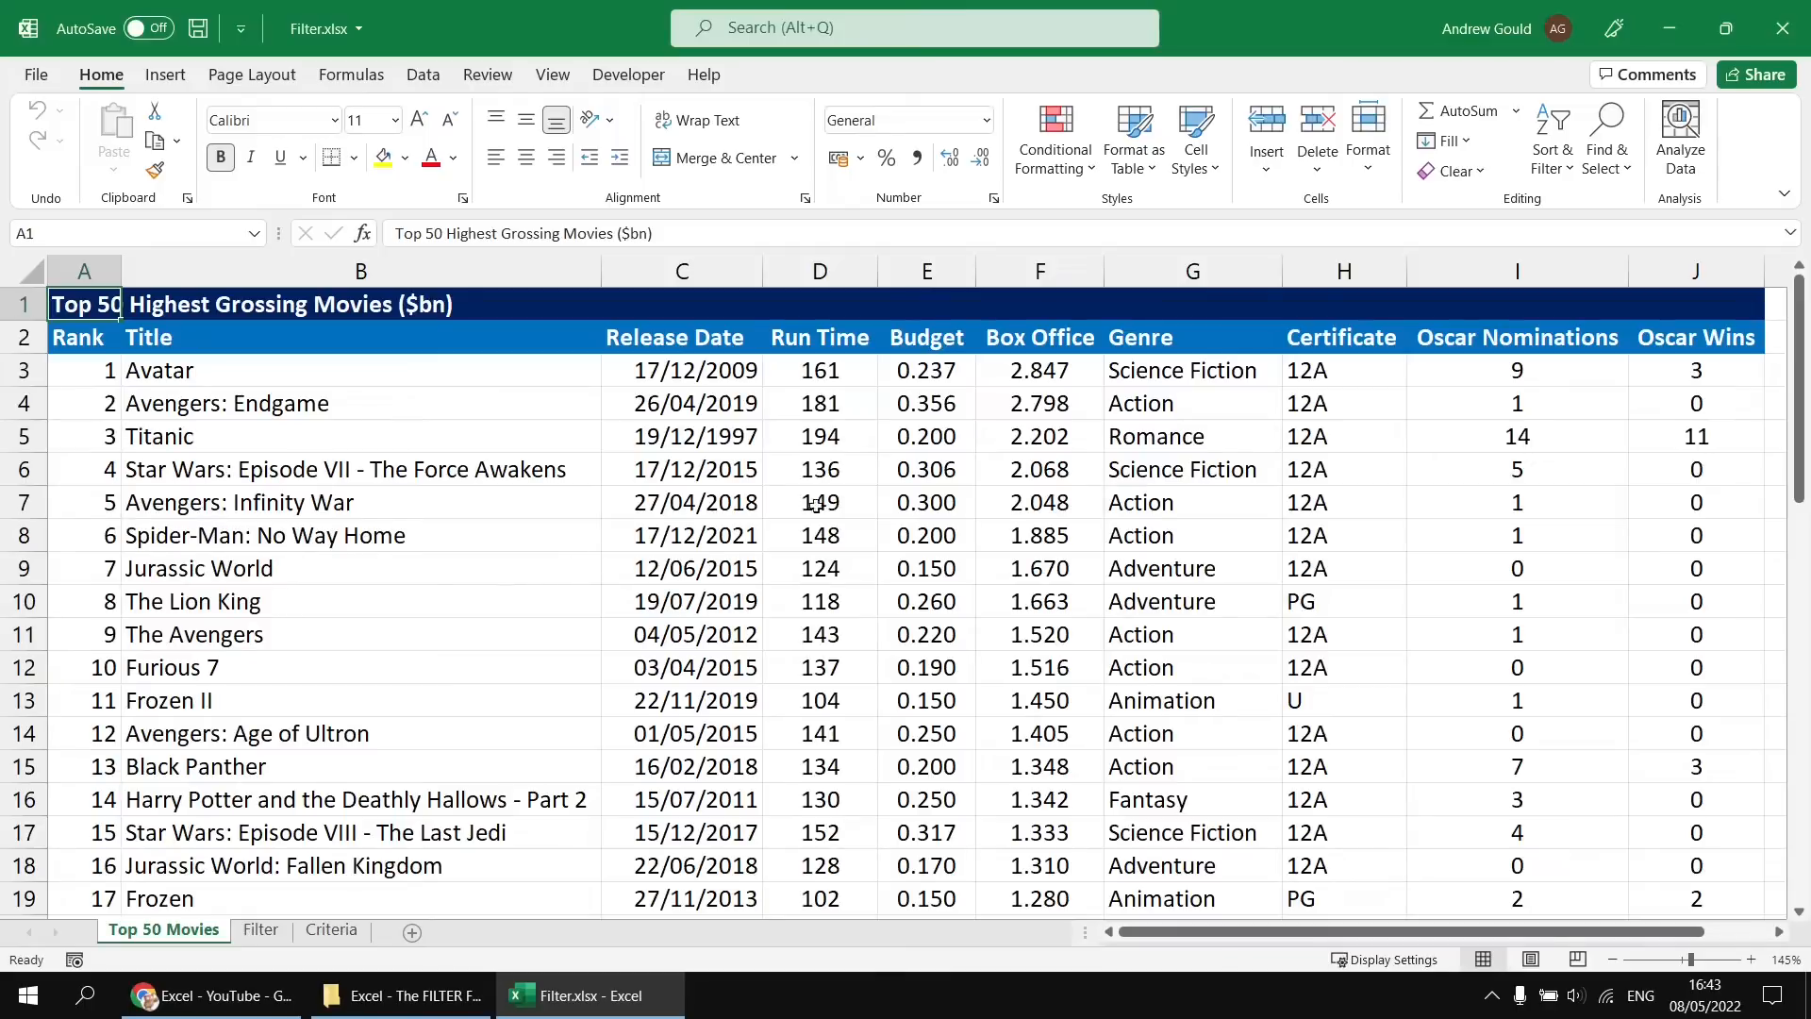
pyautogui.click(1547, 172)
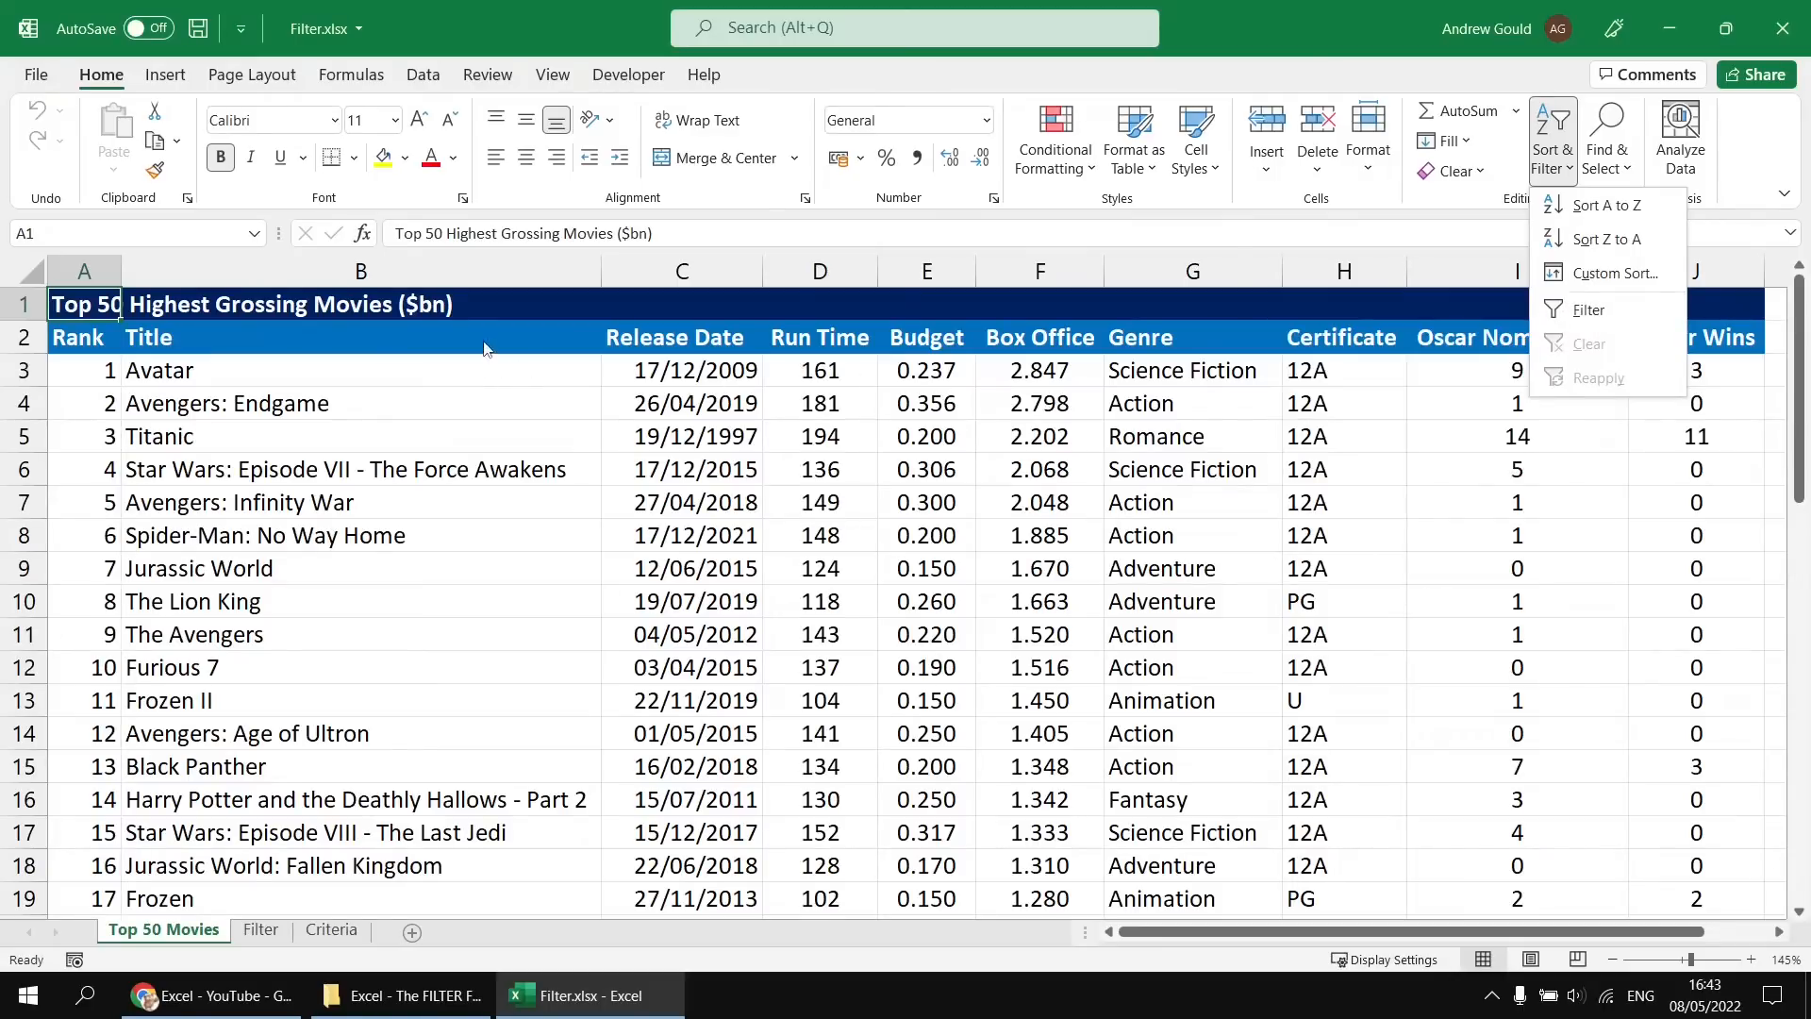
pyautogui.click(500, 376)
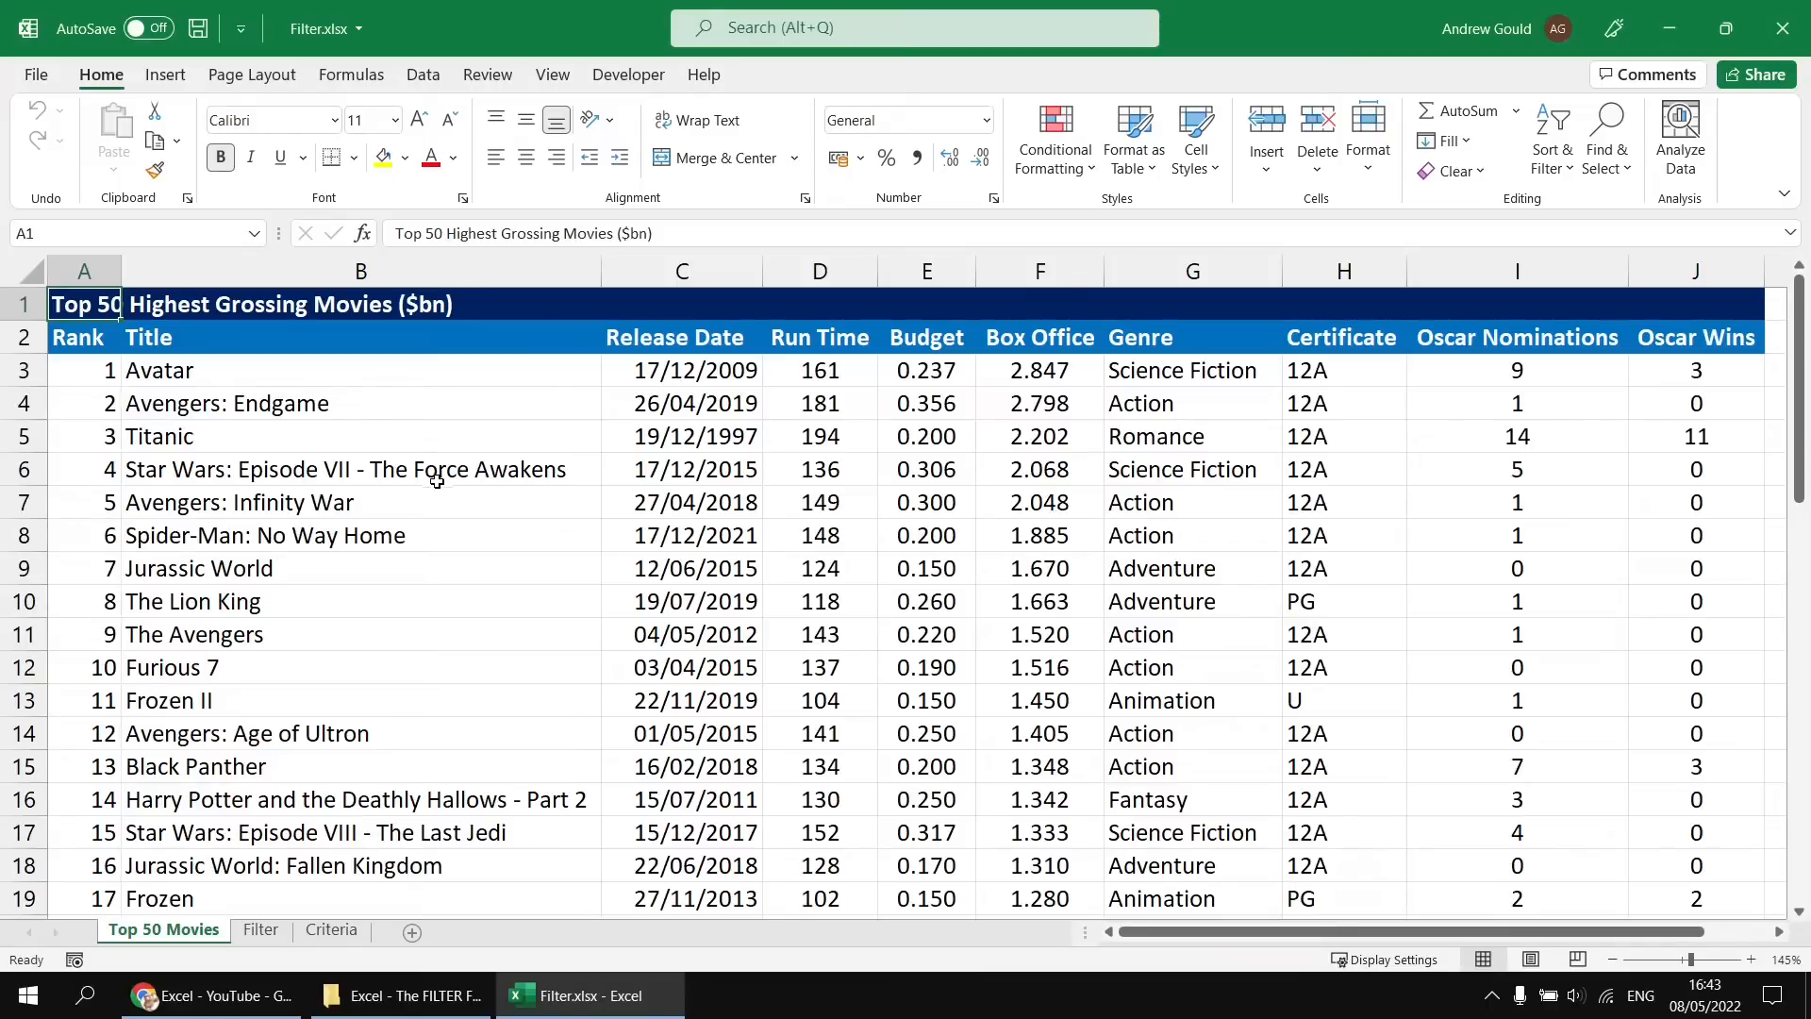
# Name the movie data from A3 to J52, without its headings, MovieList.
pyautogui.click(82, 371)
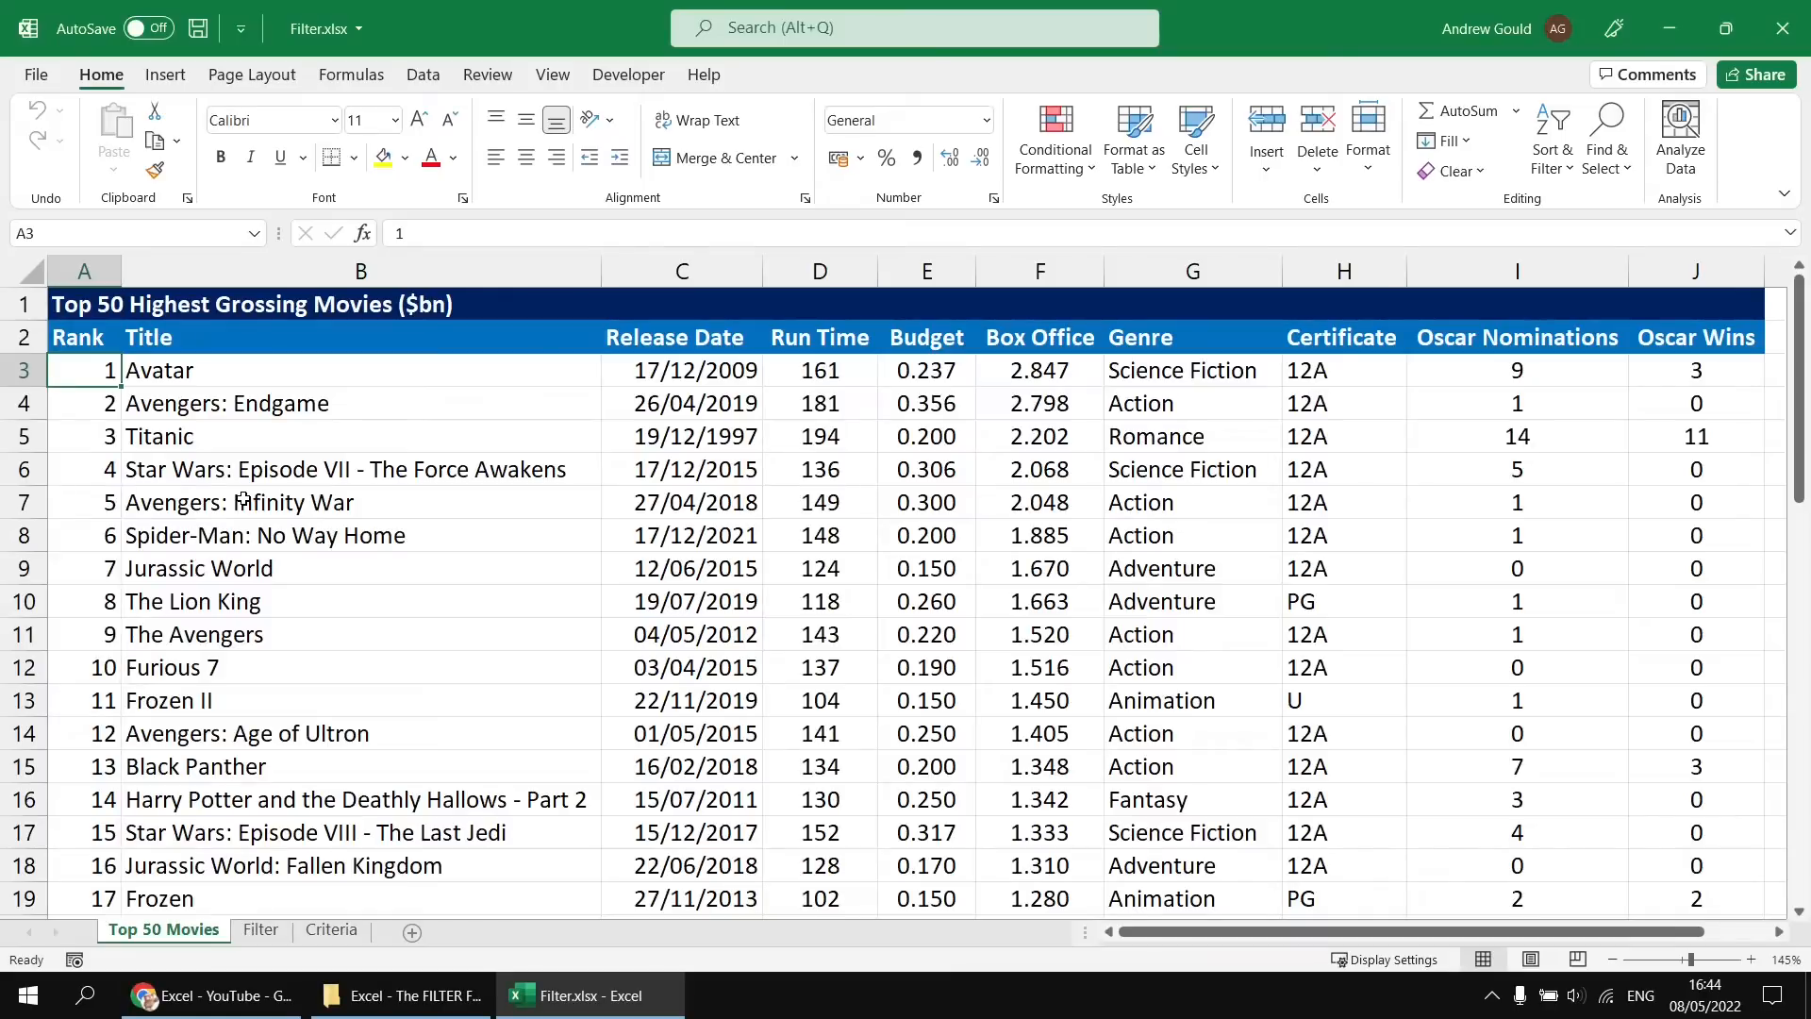
pyautogui.hotkey('ctrl', 'shift', 'Right')
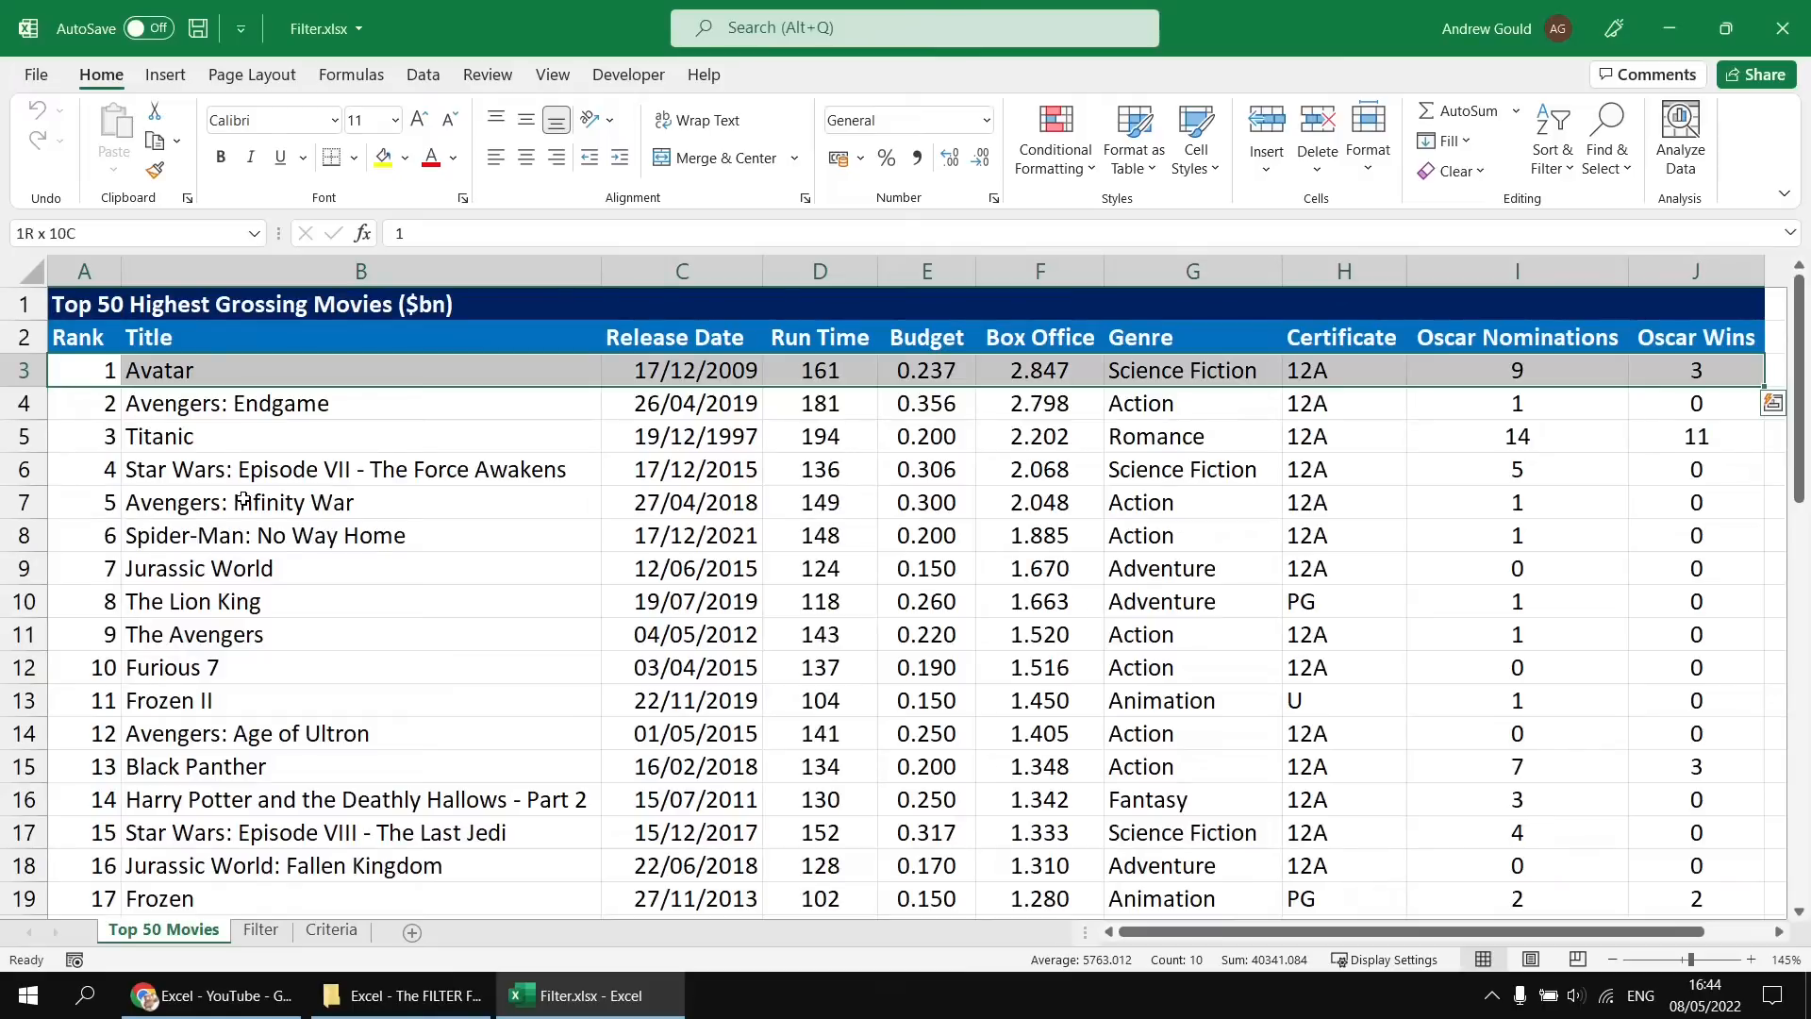
pyautogui.hotkey('ctrl', 'shift', 'Down')
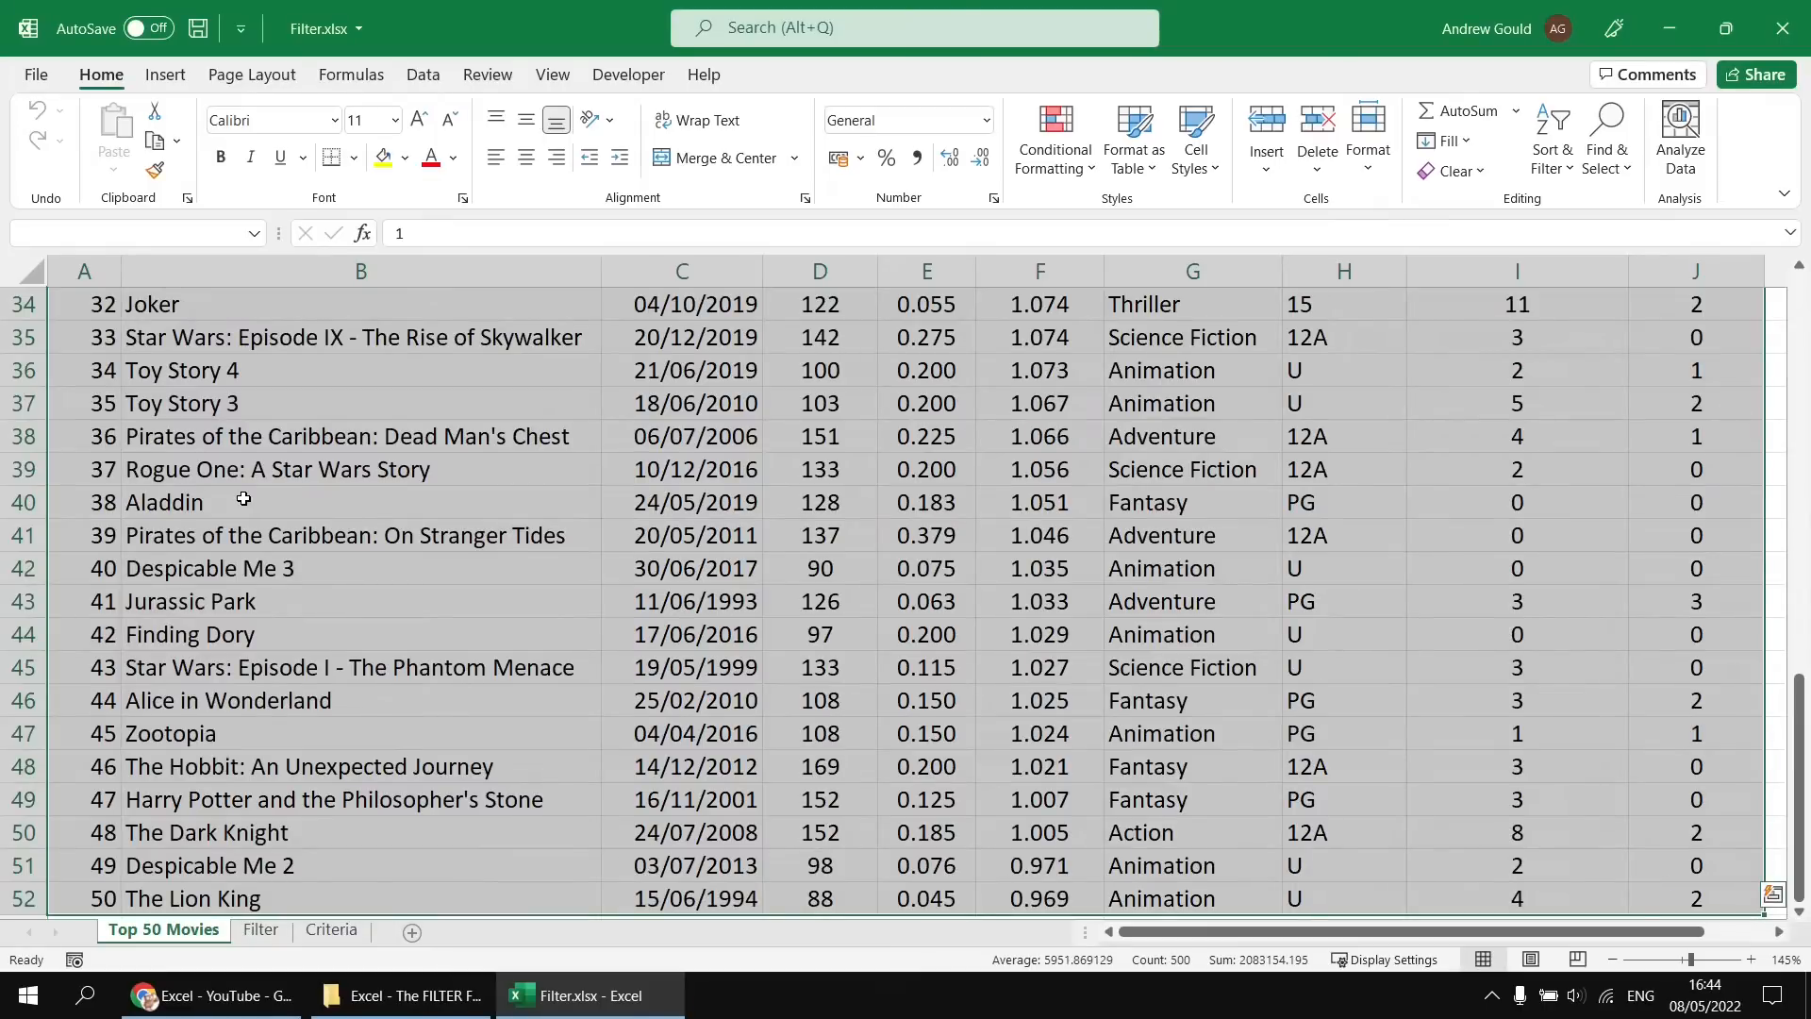
pyautogui.click(95, 232)
pyautogui.write('MovieList')
pyautogui.press('Return')
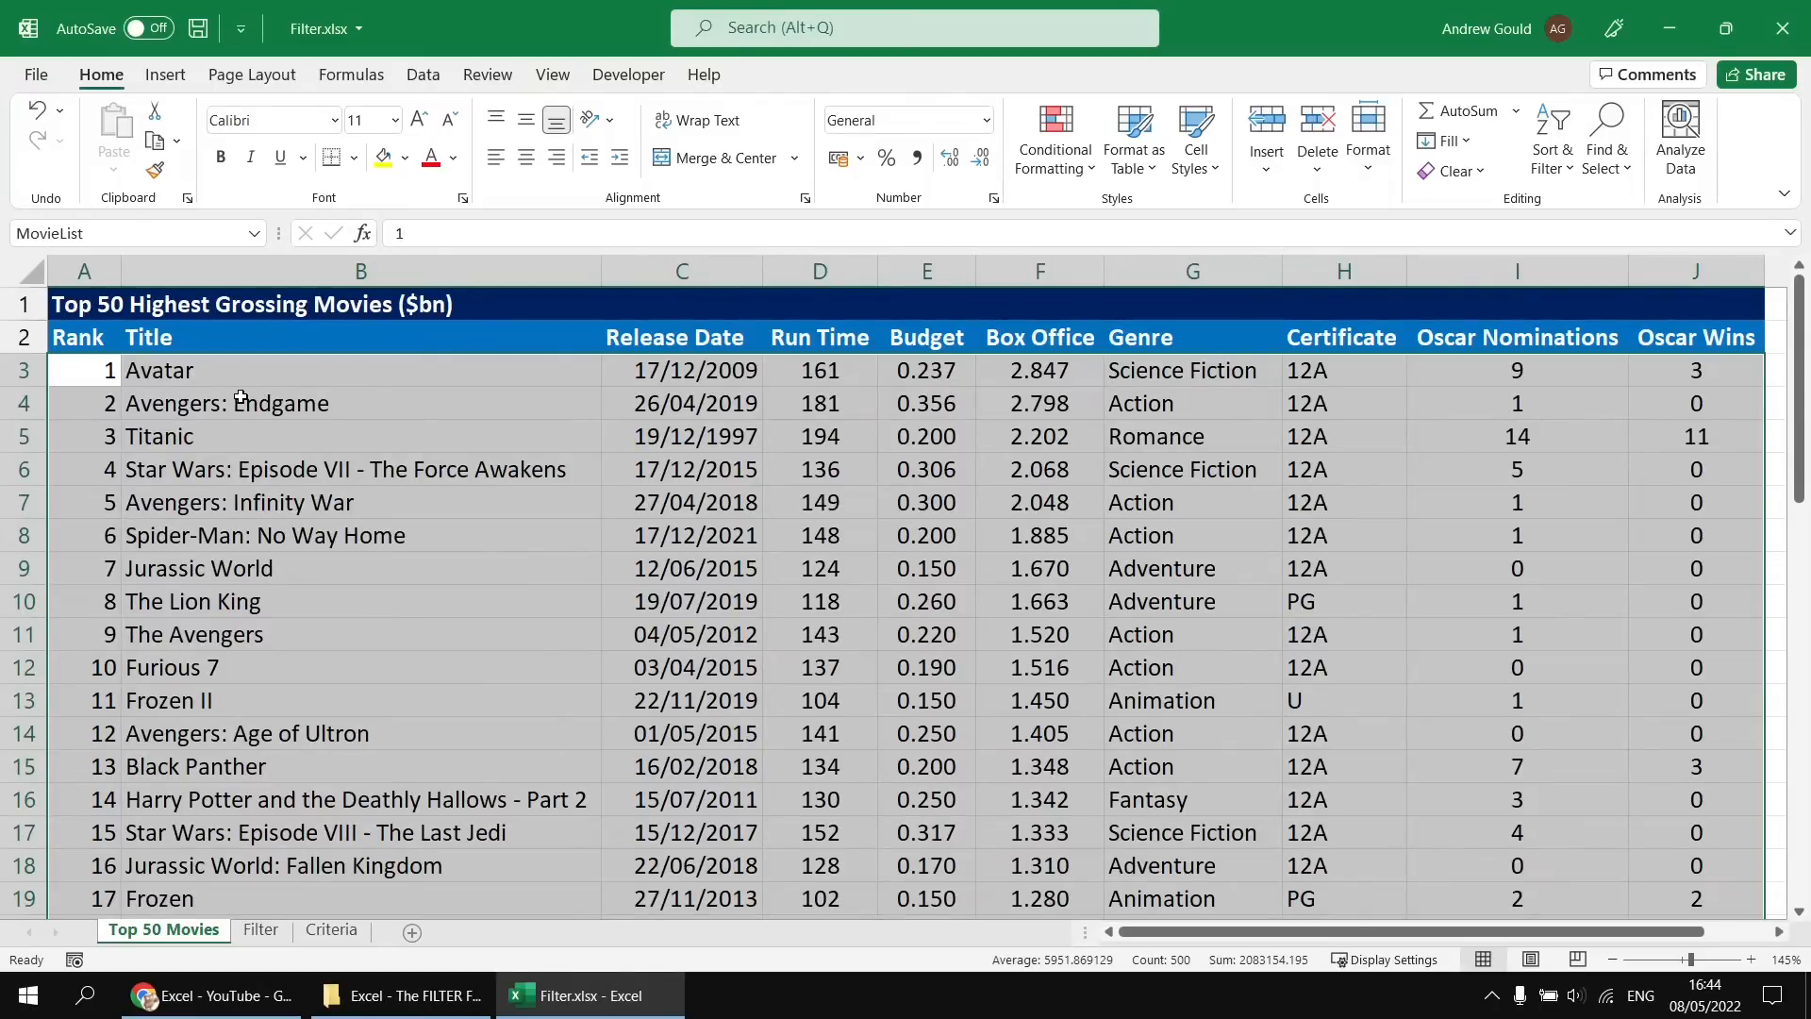
pyautogui.click(96, 342)
pyautogui.moveTo(97, 367); pyautogui.dragTo(100, 432)
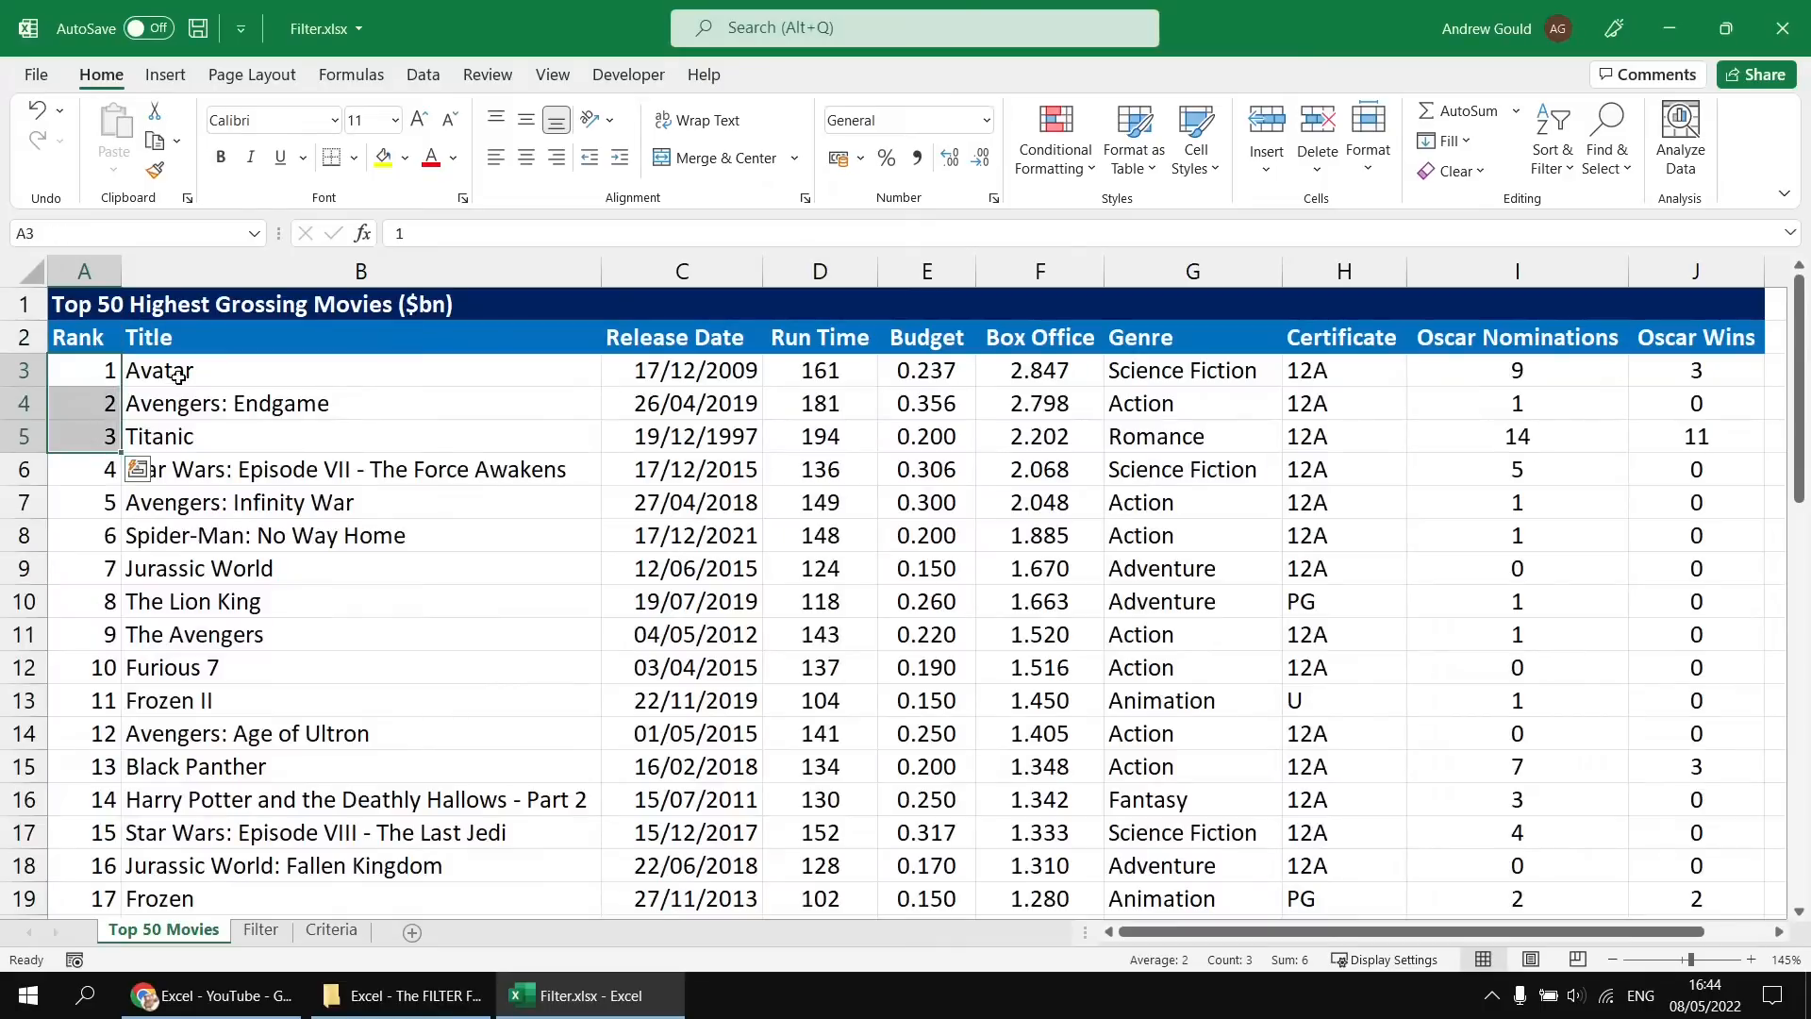
pyautogui.moveTo(170, 372); pyautogui.dragTo(189, 404)
# Create named ranges for every column of the movie table A2:J52 from the headings in its top row.
pyautogui.click(71, 341)
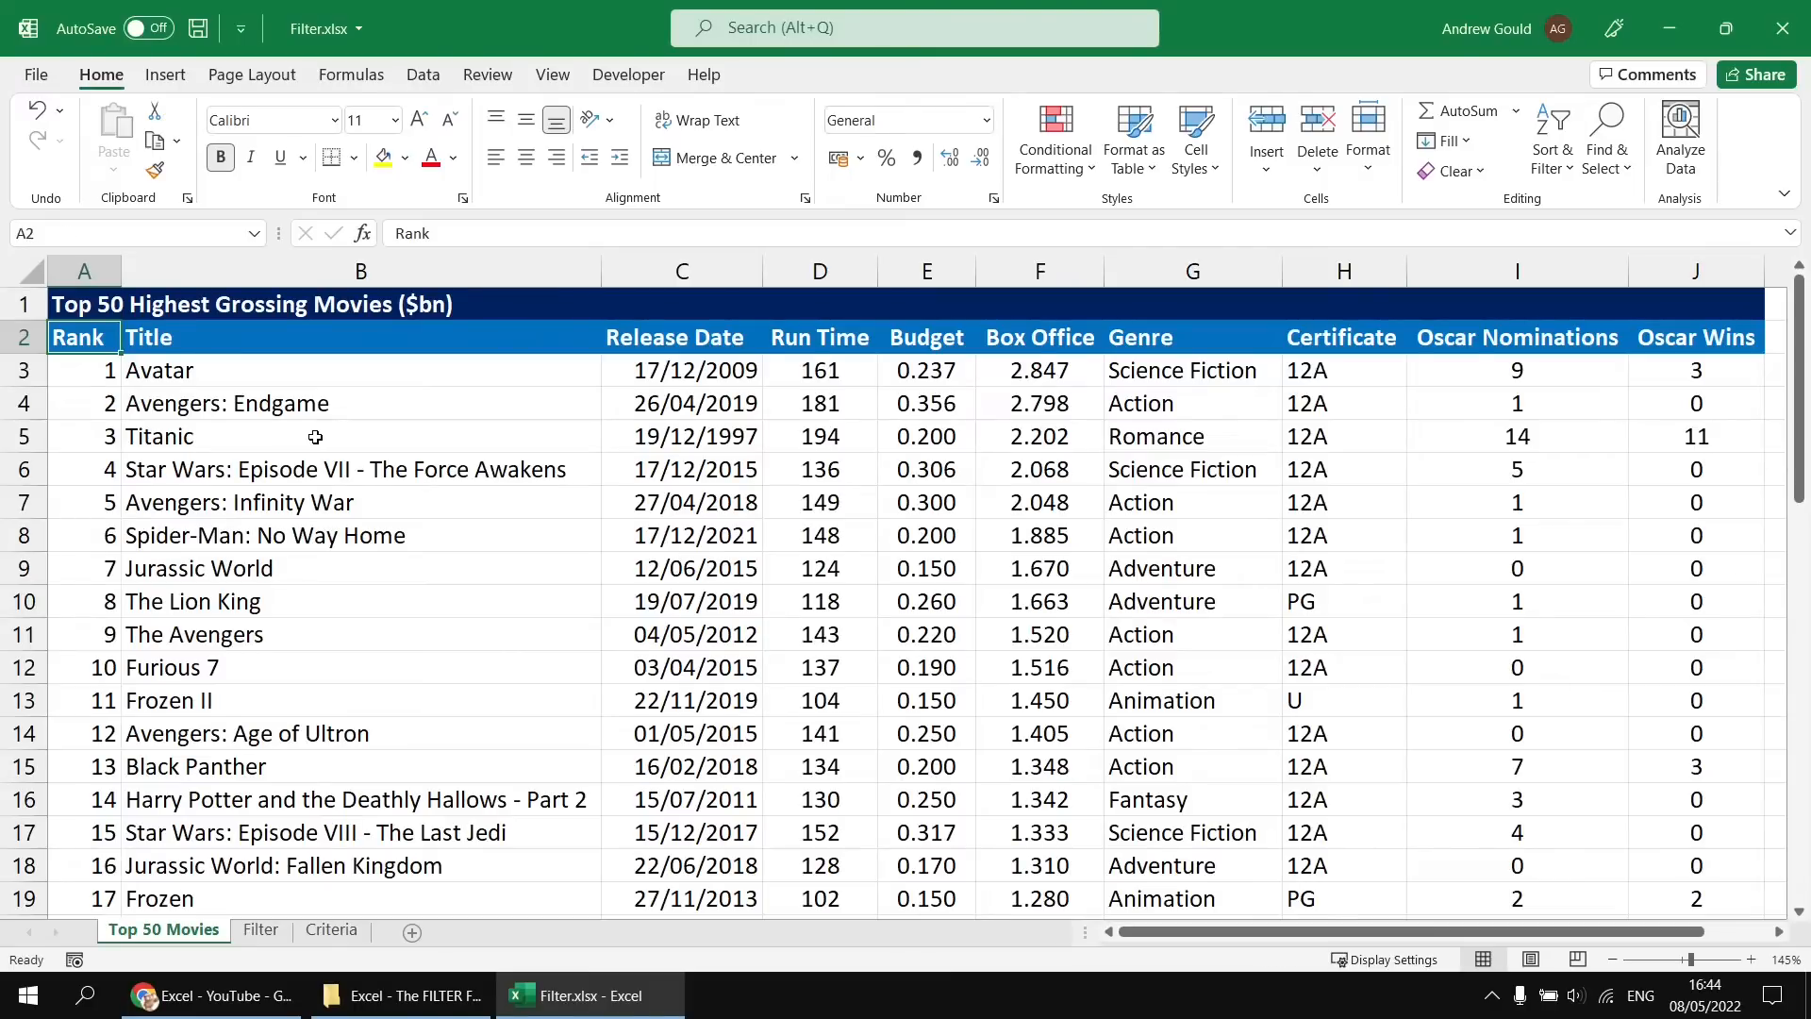
pyautogui.hotkey('ctrl', 'shift', 'Right')
pyautogui.hotkey('ctrl', 'shift', 'Down')
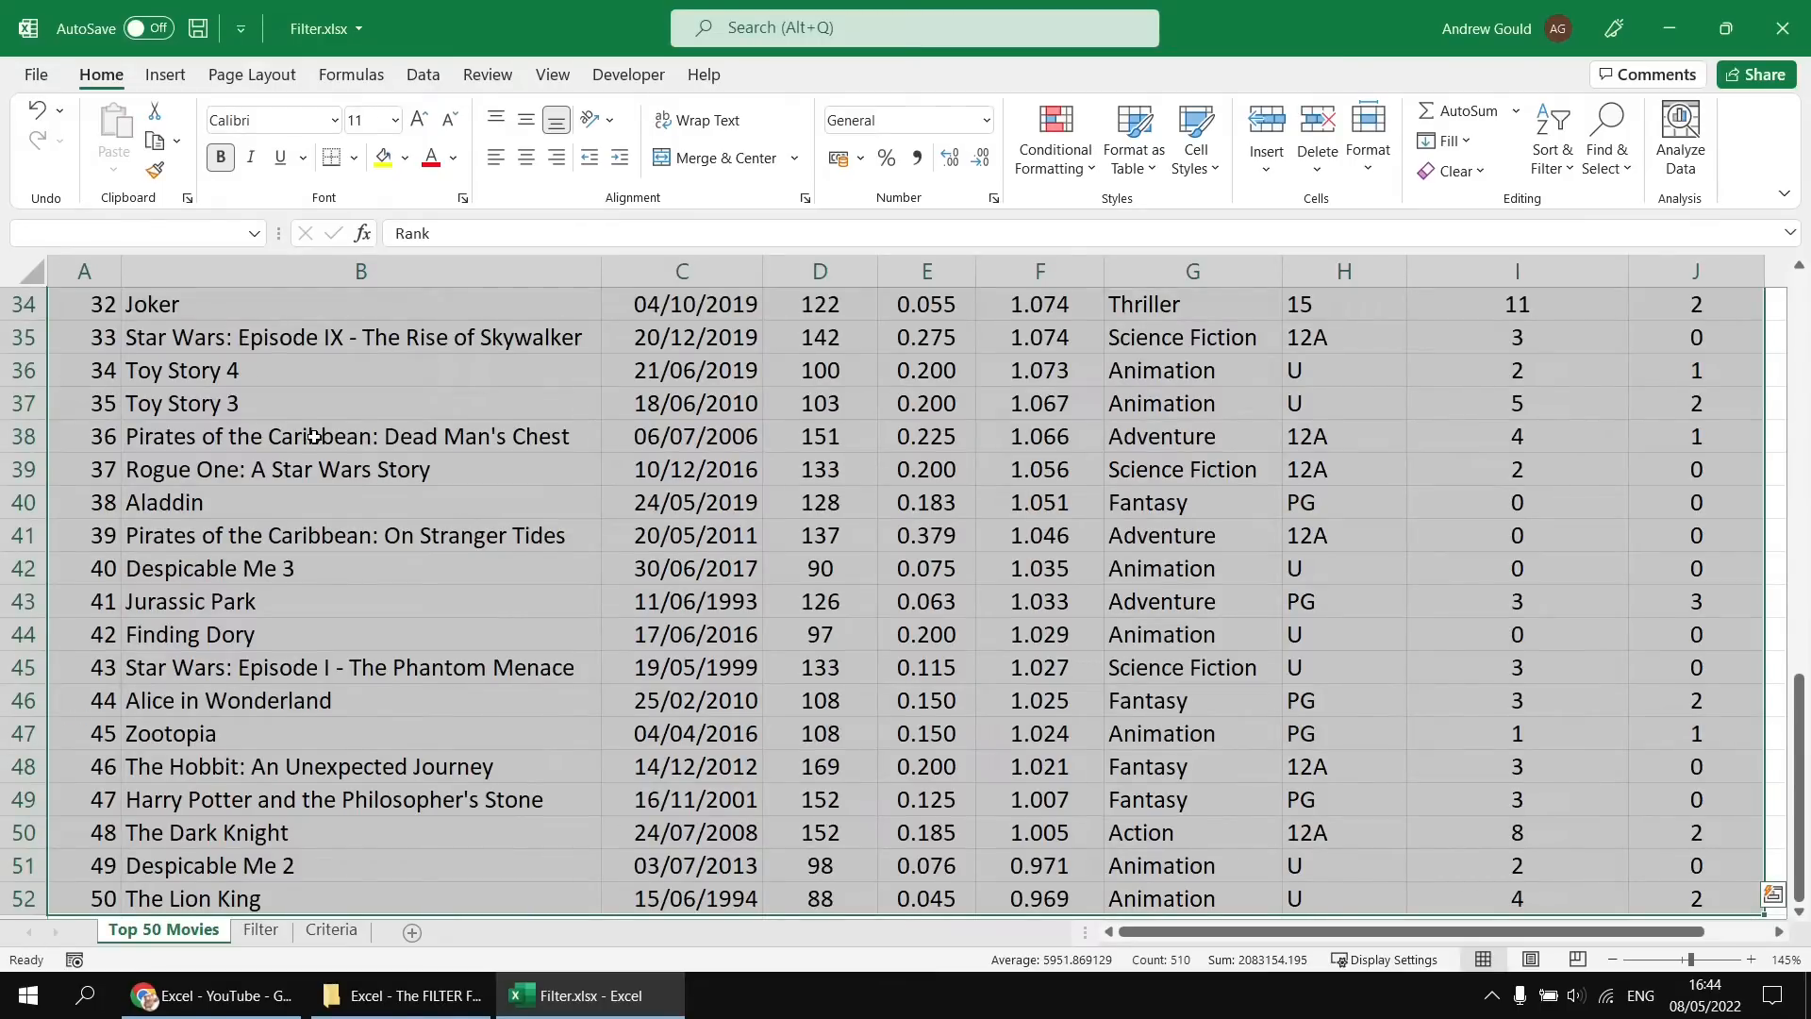
pyautogui.click(349, 78)
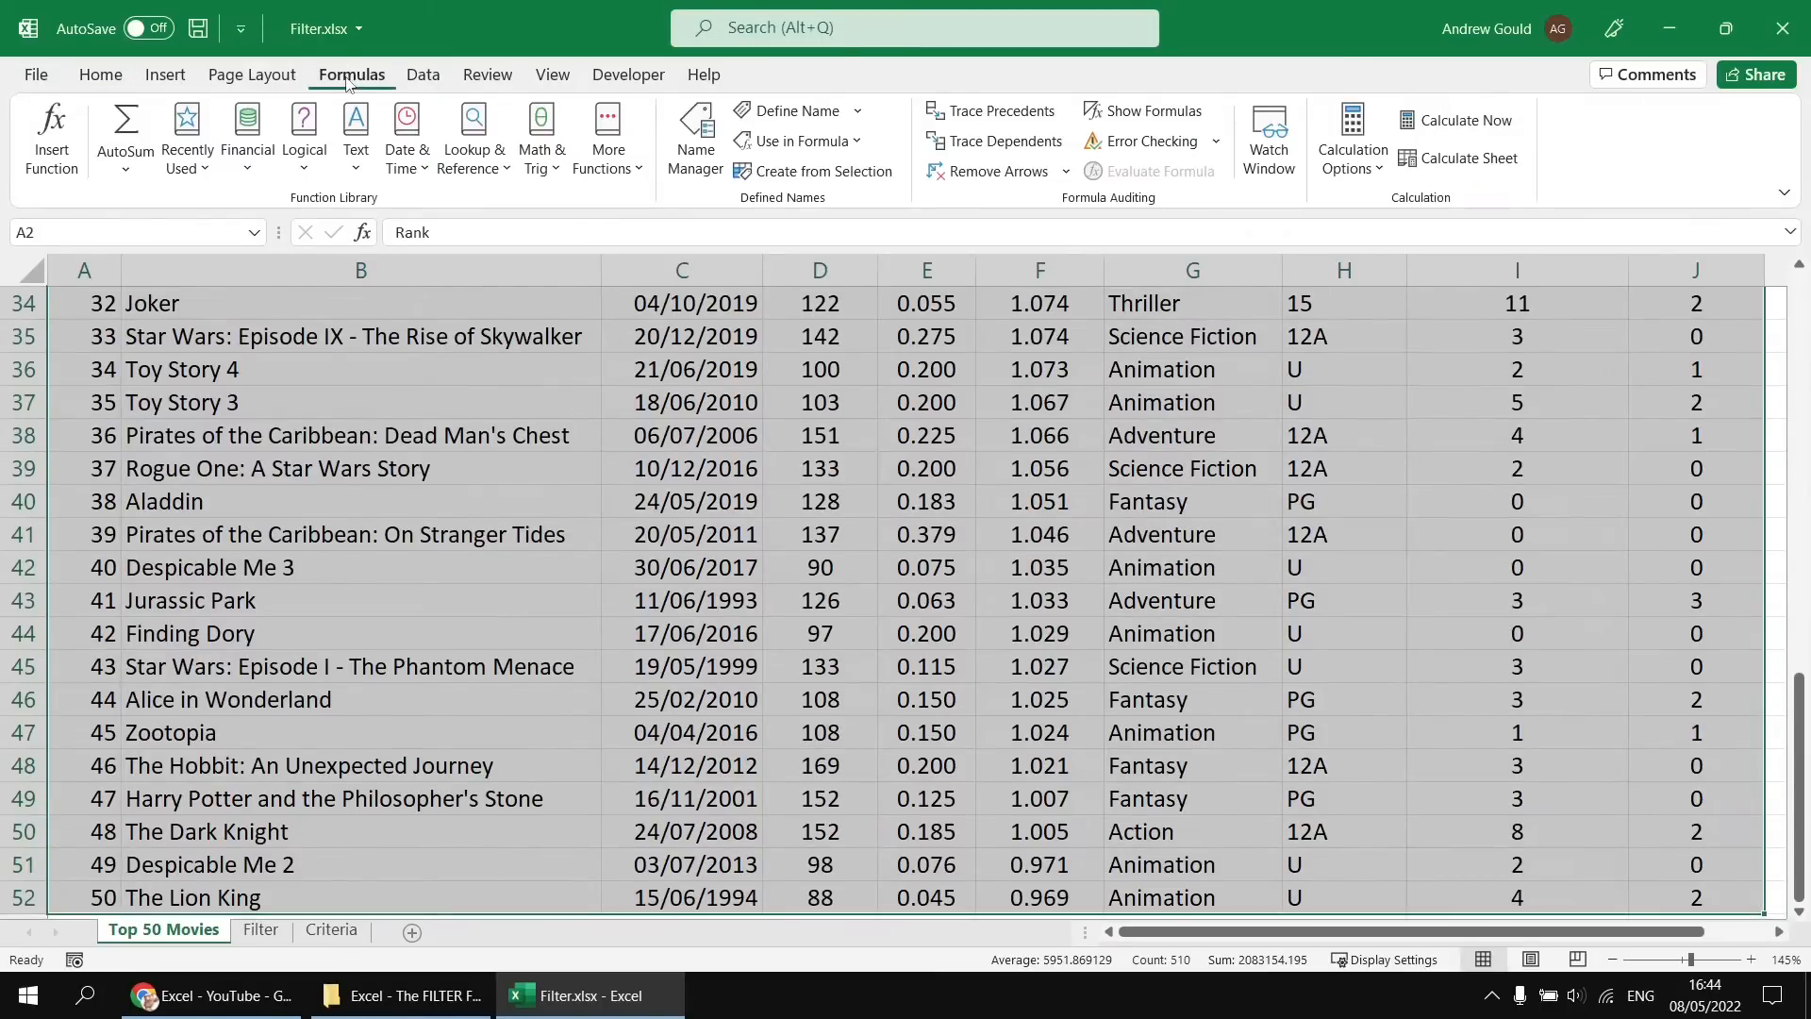
pyautogui.click(817, 179)
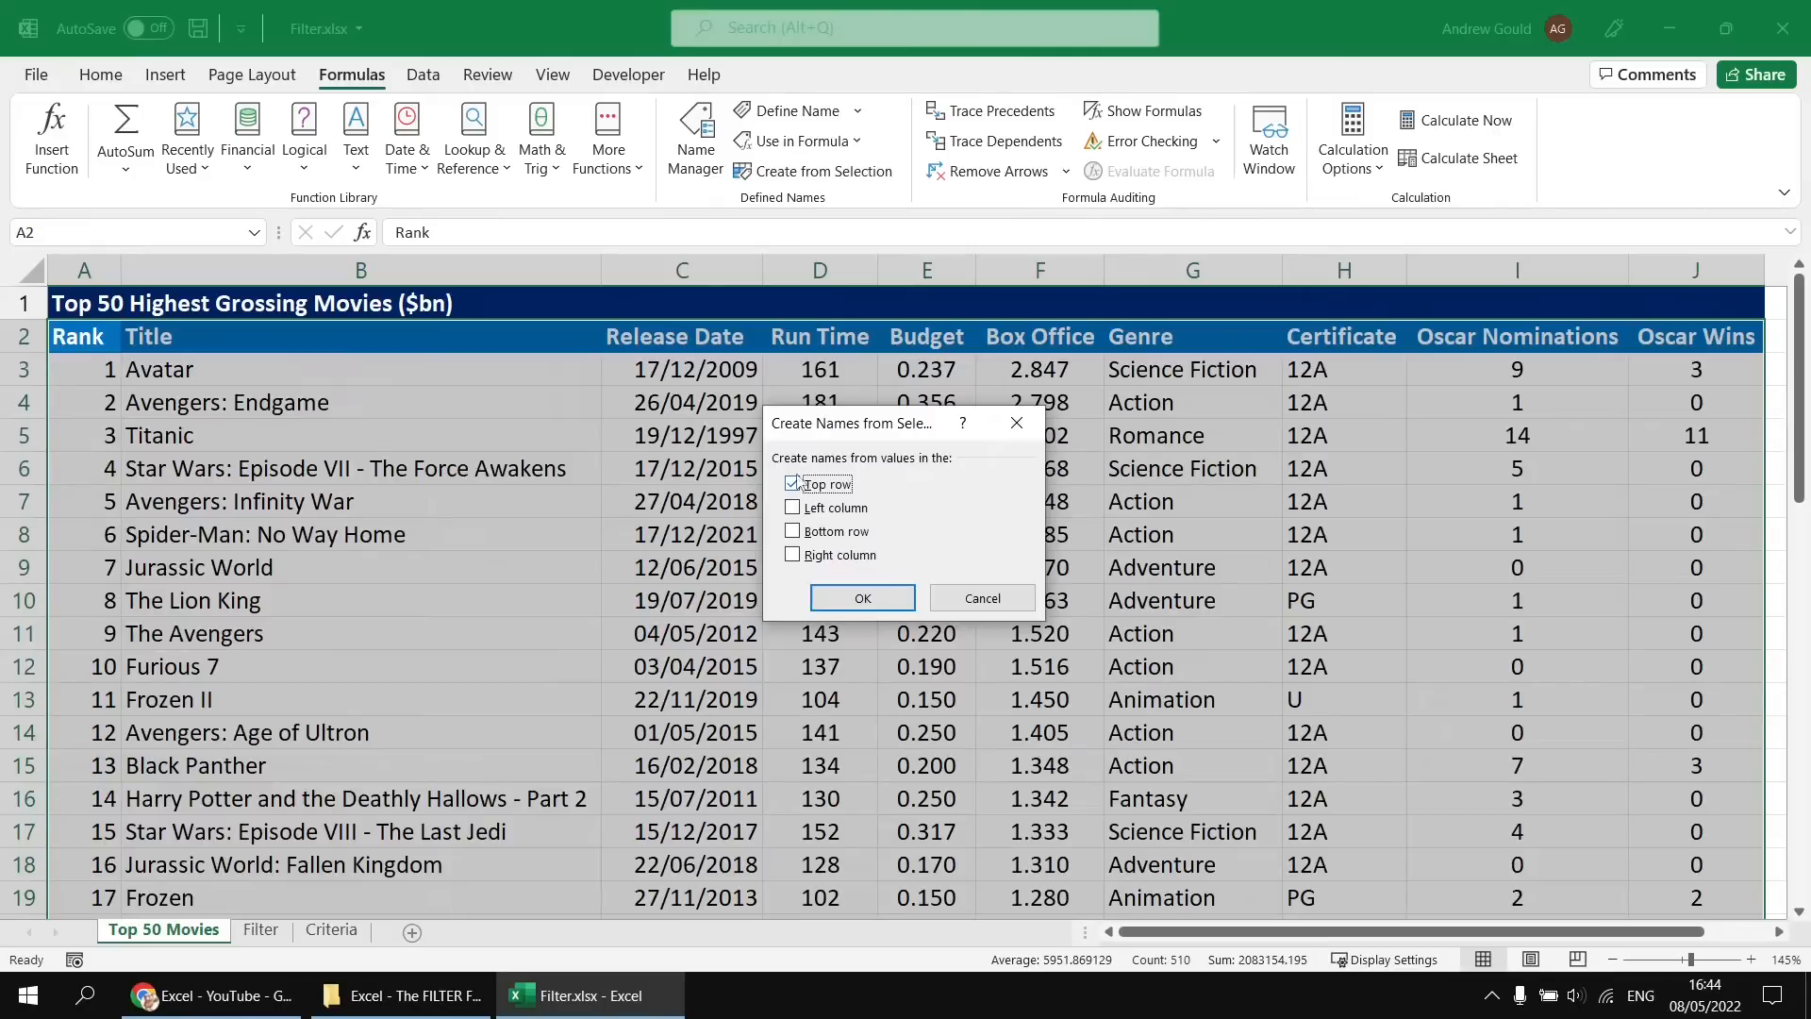
pyautogui.click(861, 600)
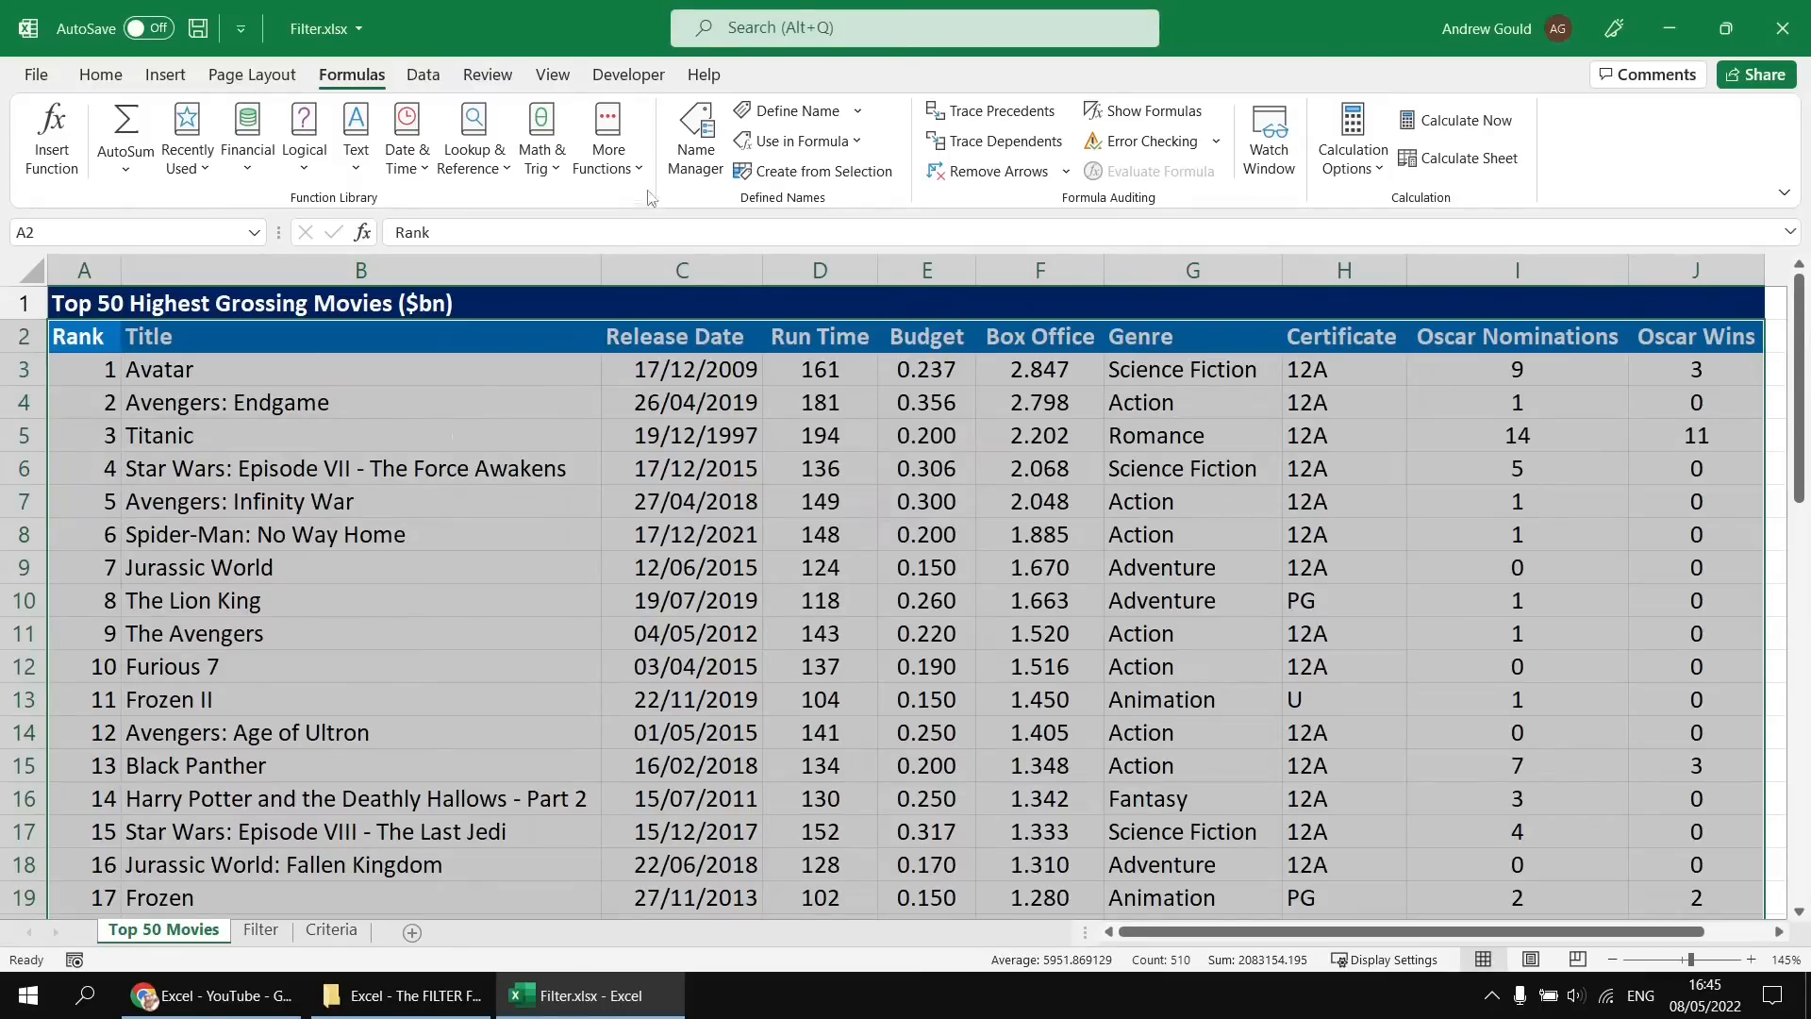
# Review the defined names and their references in the Name Manager, and check which cells the Genre name selects.
pyautogui.click(694, 117)
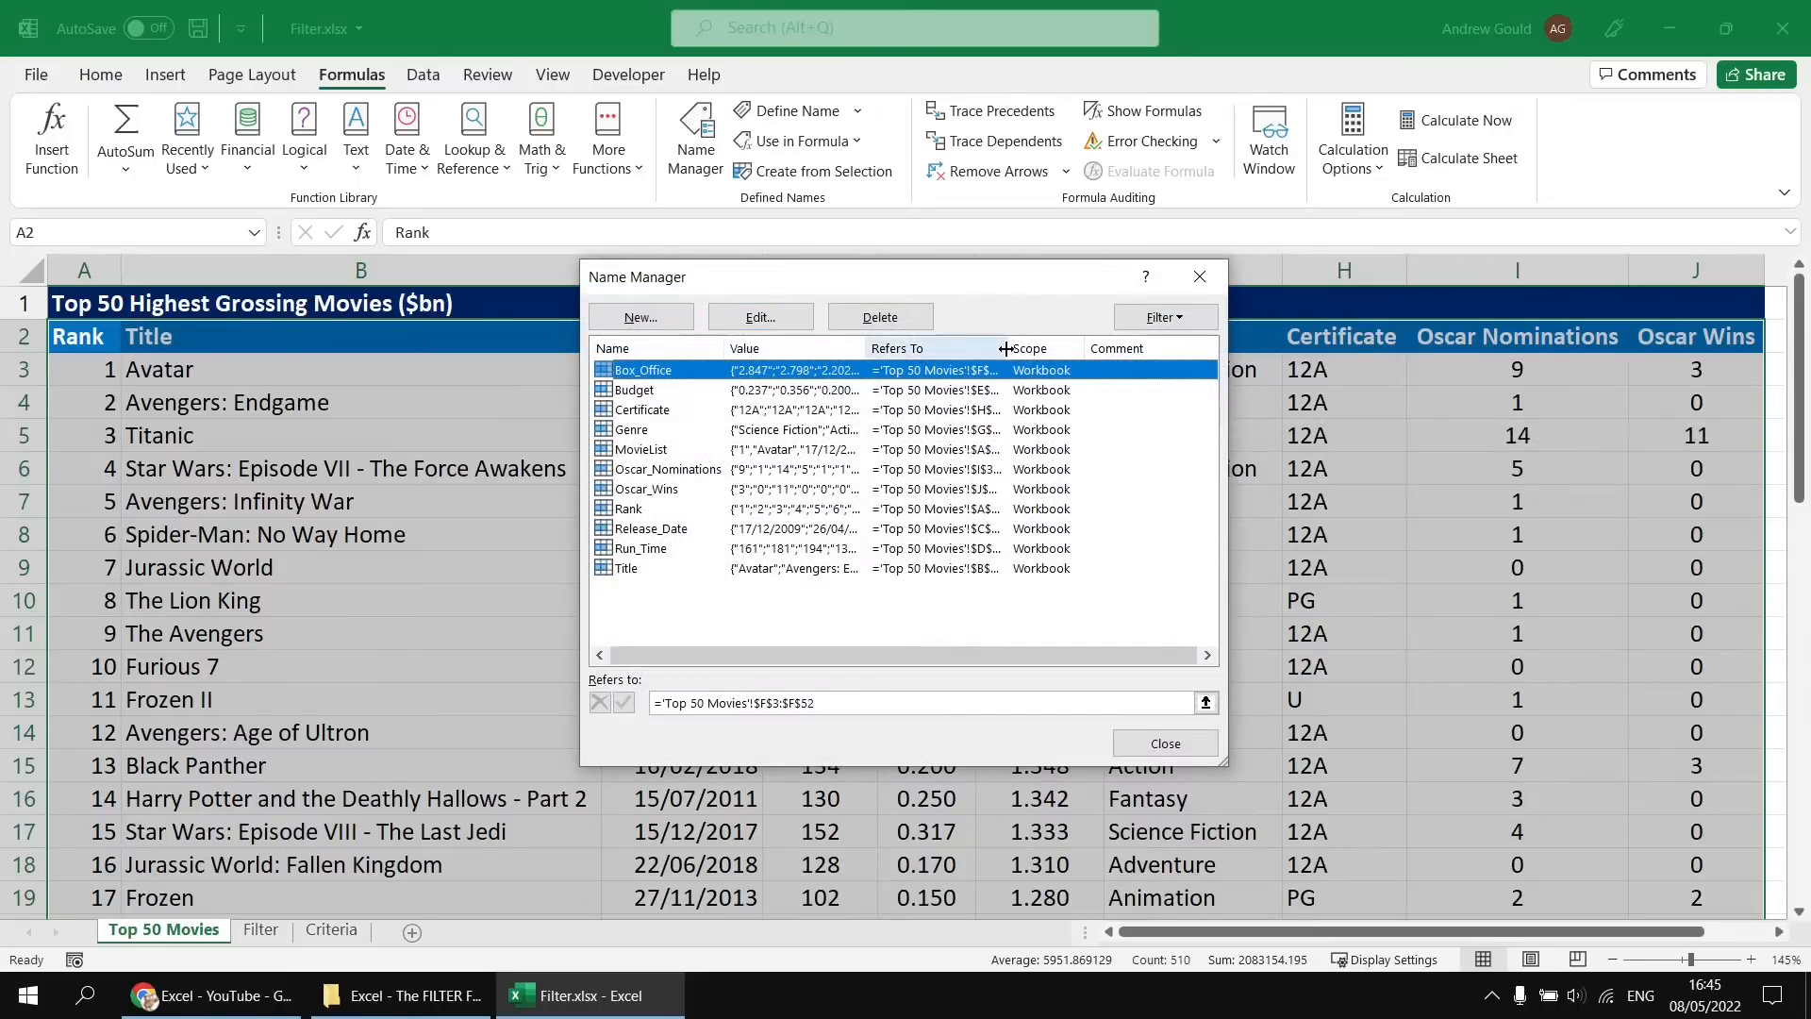
pyautogui.moveTo(1006, 348); pyautogui.dragTo(1039, 348)
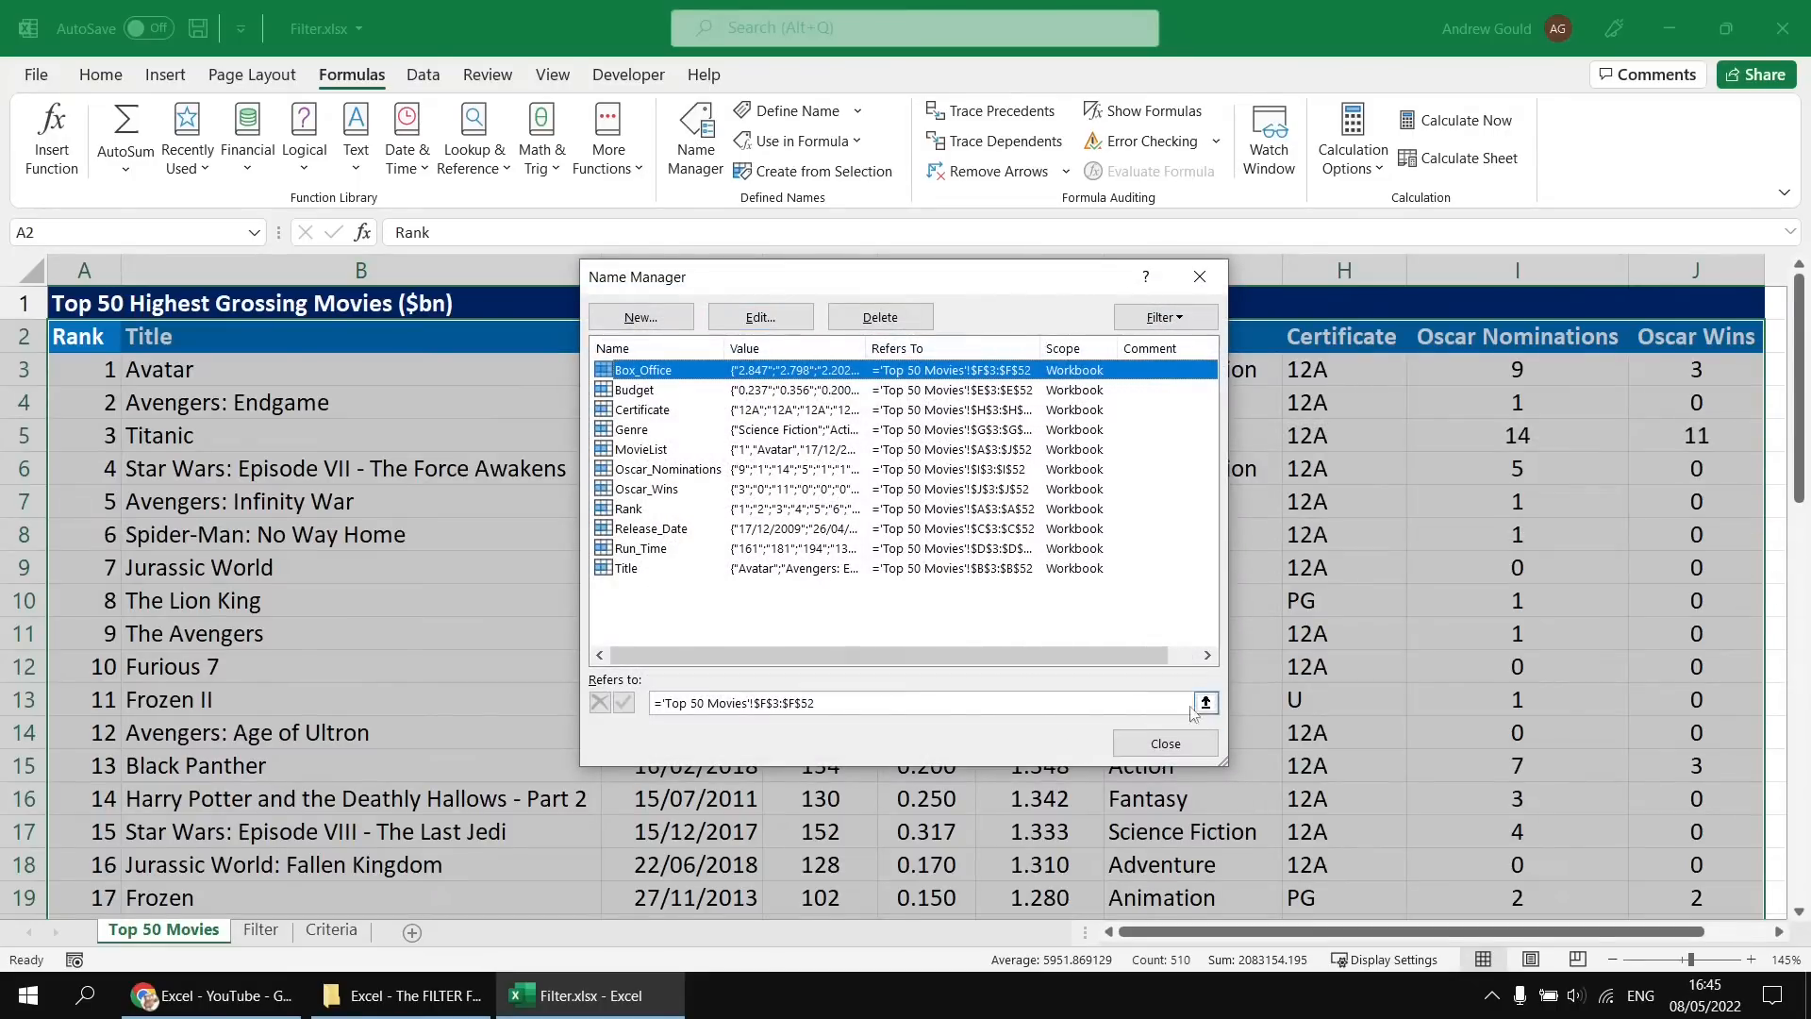
pyautogui.click(1168, 747)
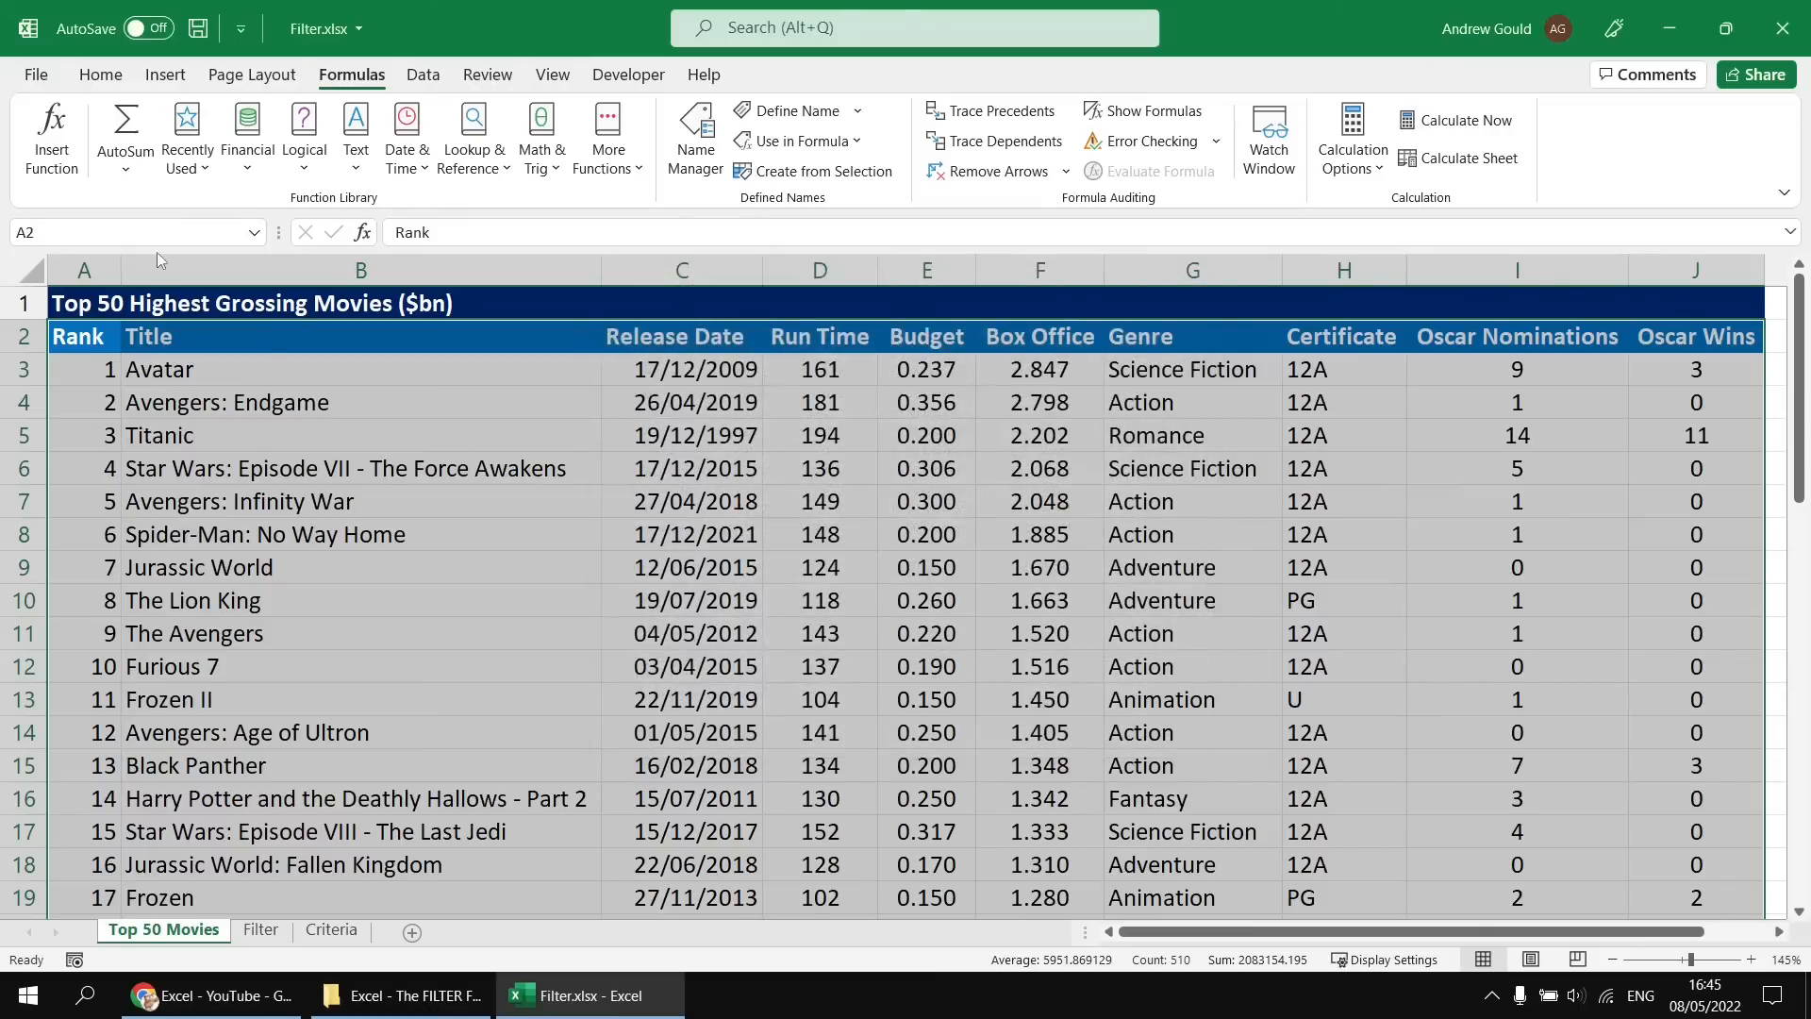
pyautogui.click(254, 232)
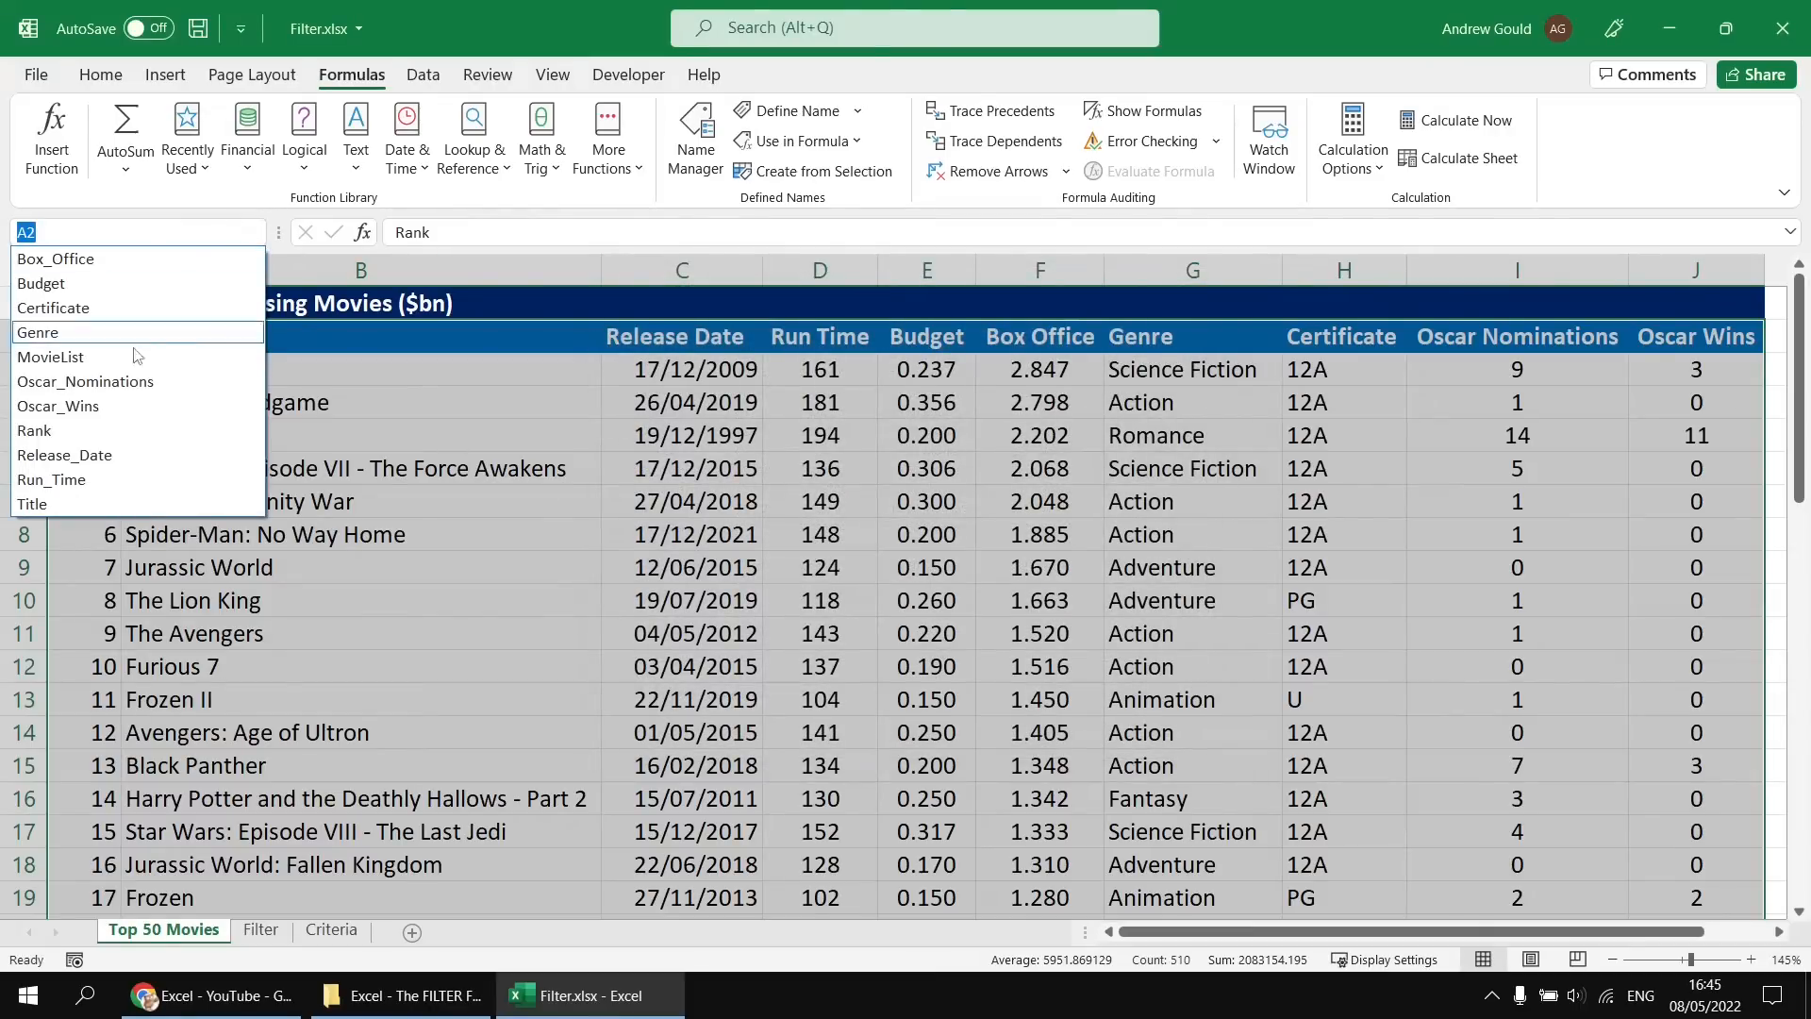
pyautogui.click(113, 332)
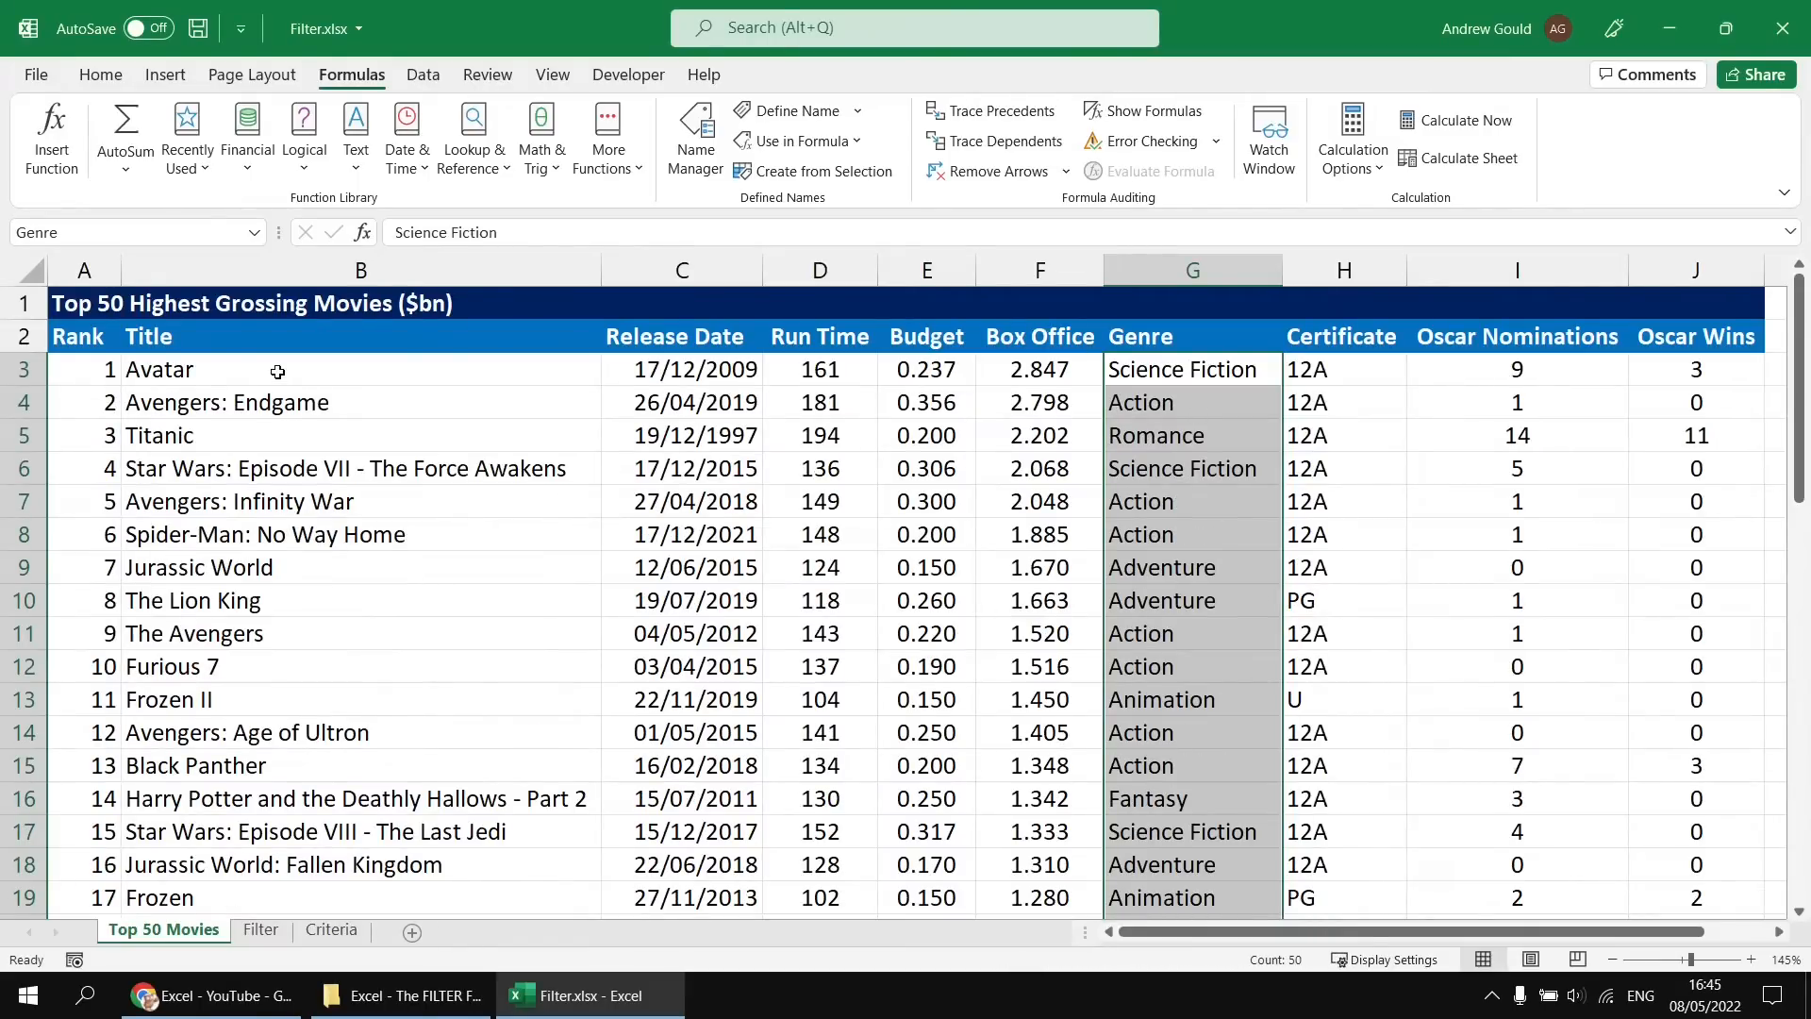
pyautogui.click(82, 305)
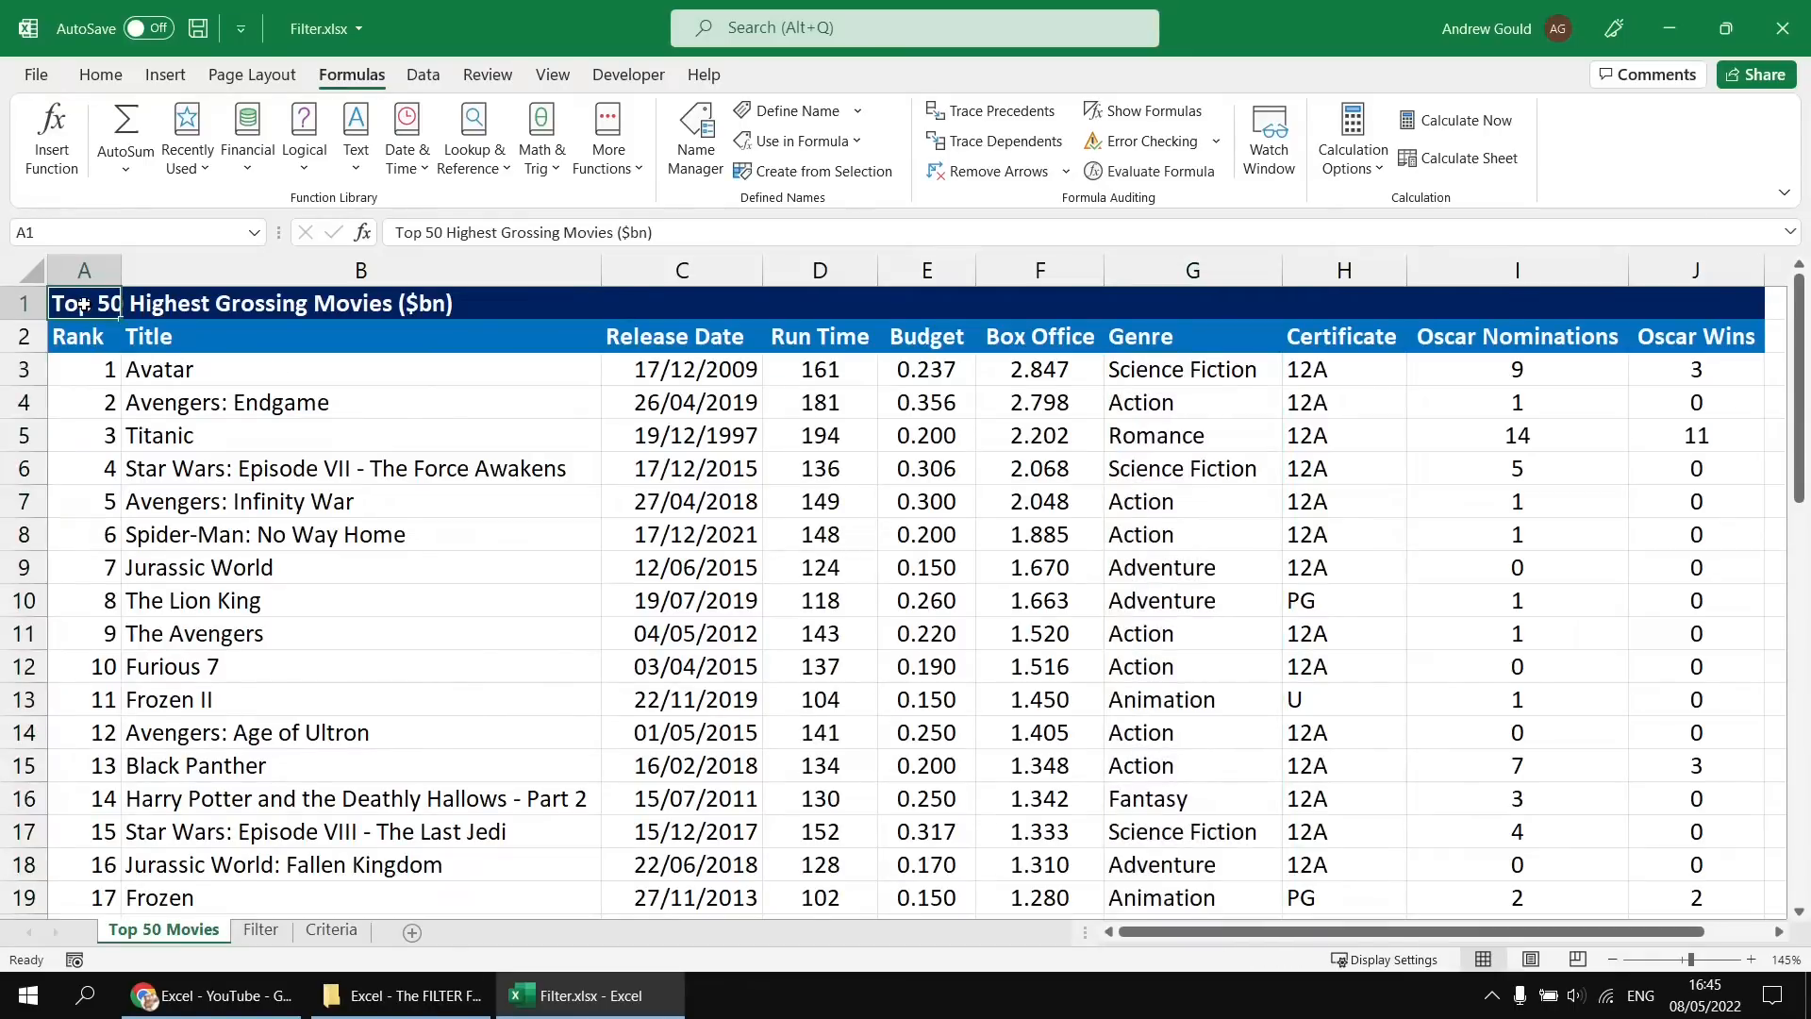
# Enter =FILTER(MovieList,Oscar_Wins>0) in cell A3 of the Filter sheet to list the Oscar-winning movies.
pyautogui.click(262, 932)
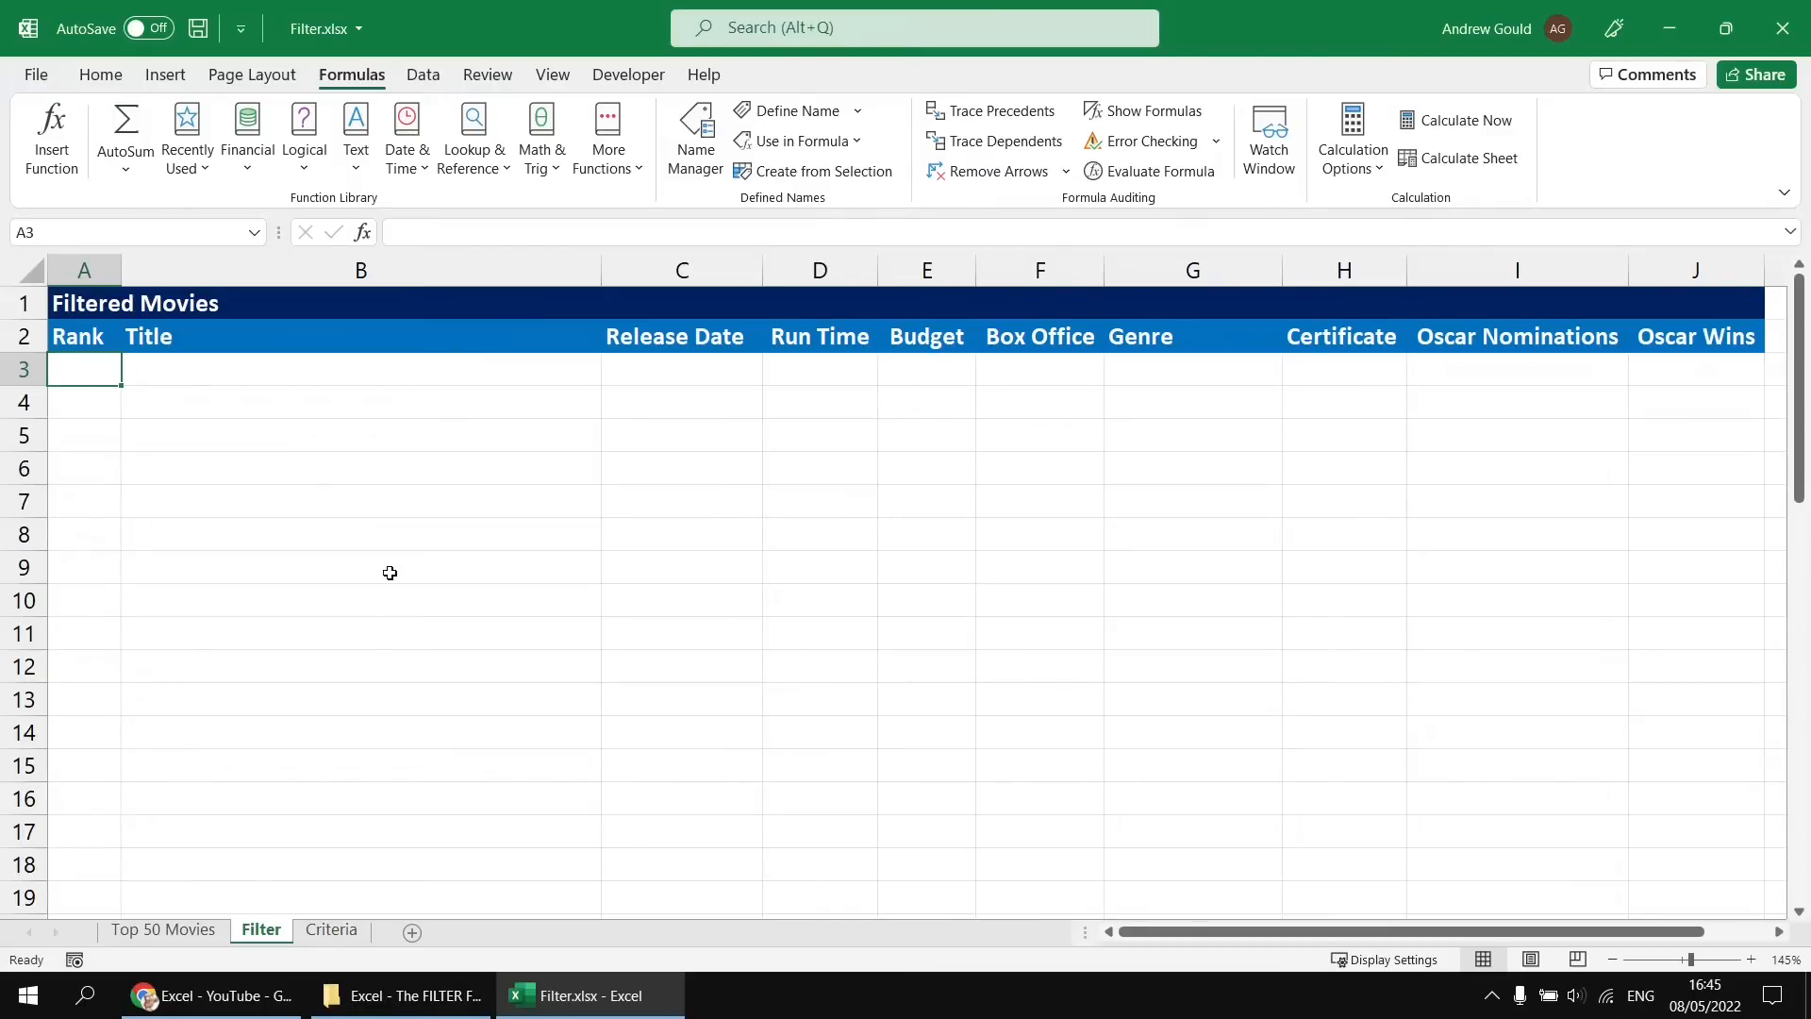
pyautogui.write('=fil')
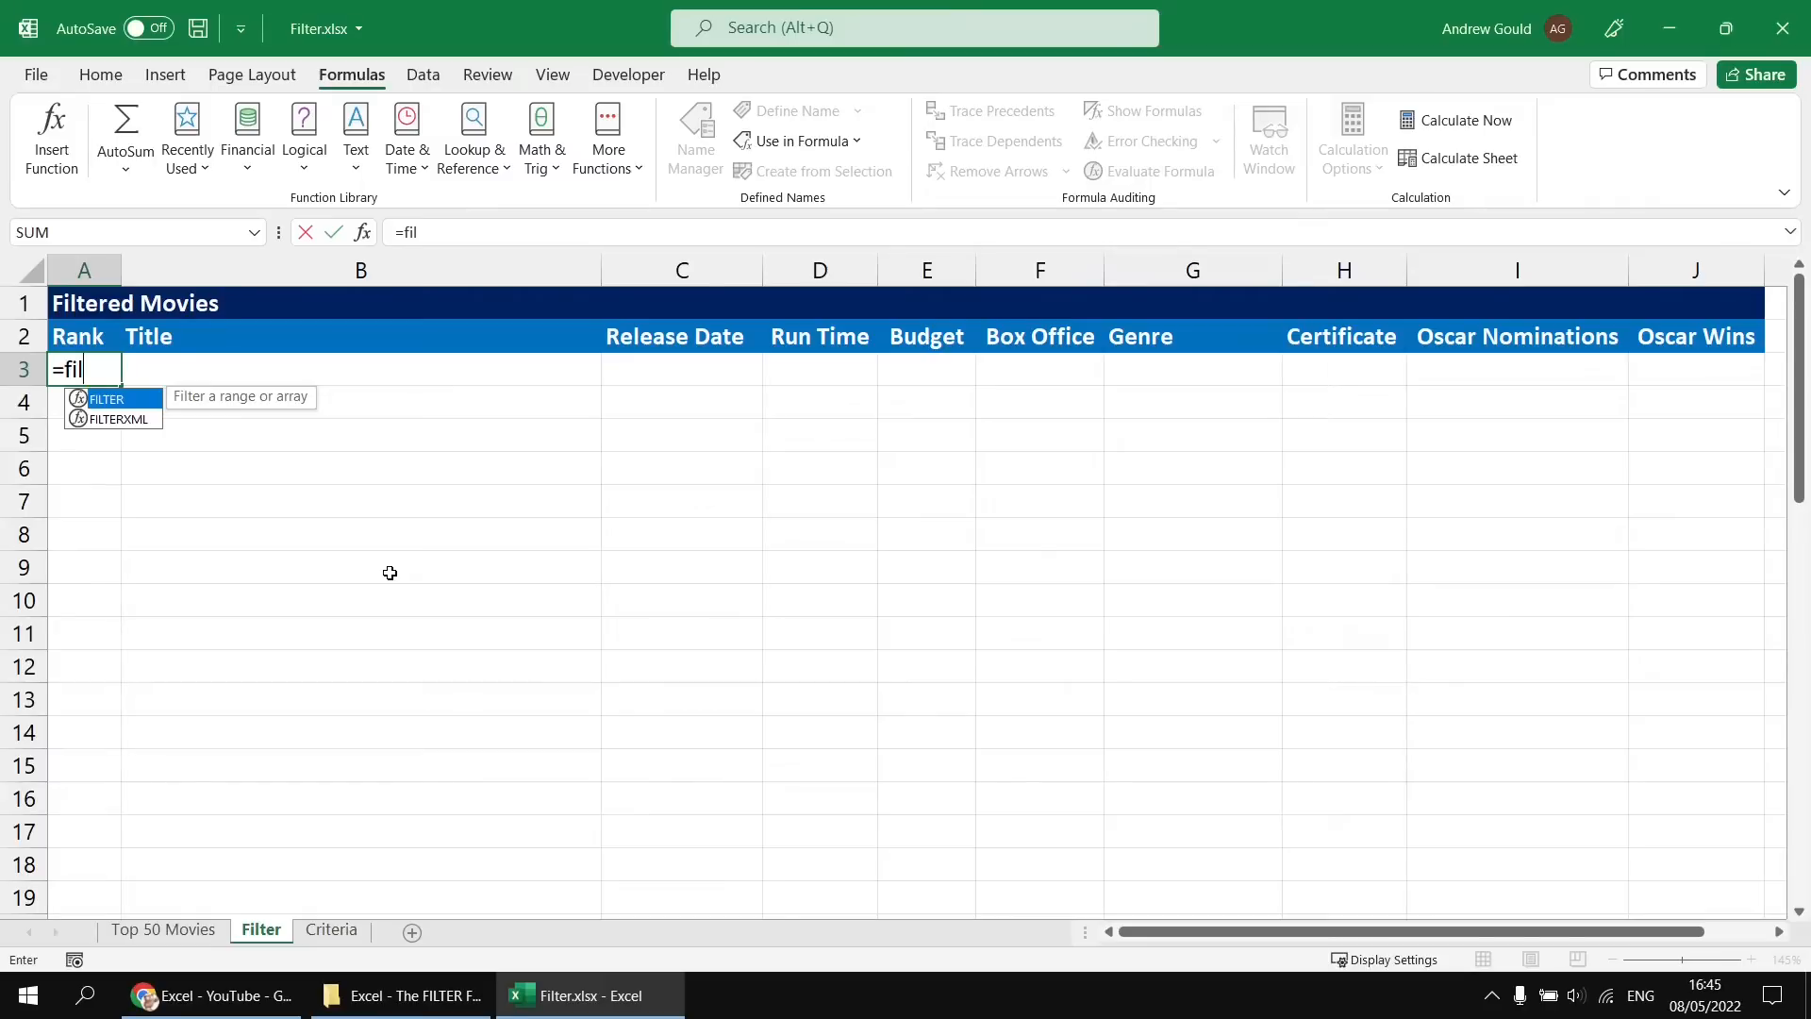
pyautogui.press('Tab')
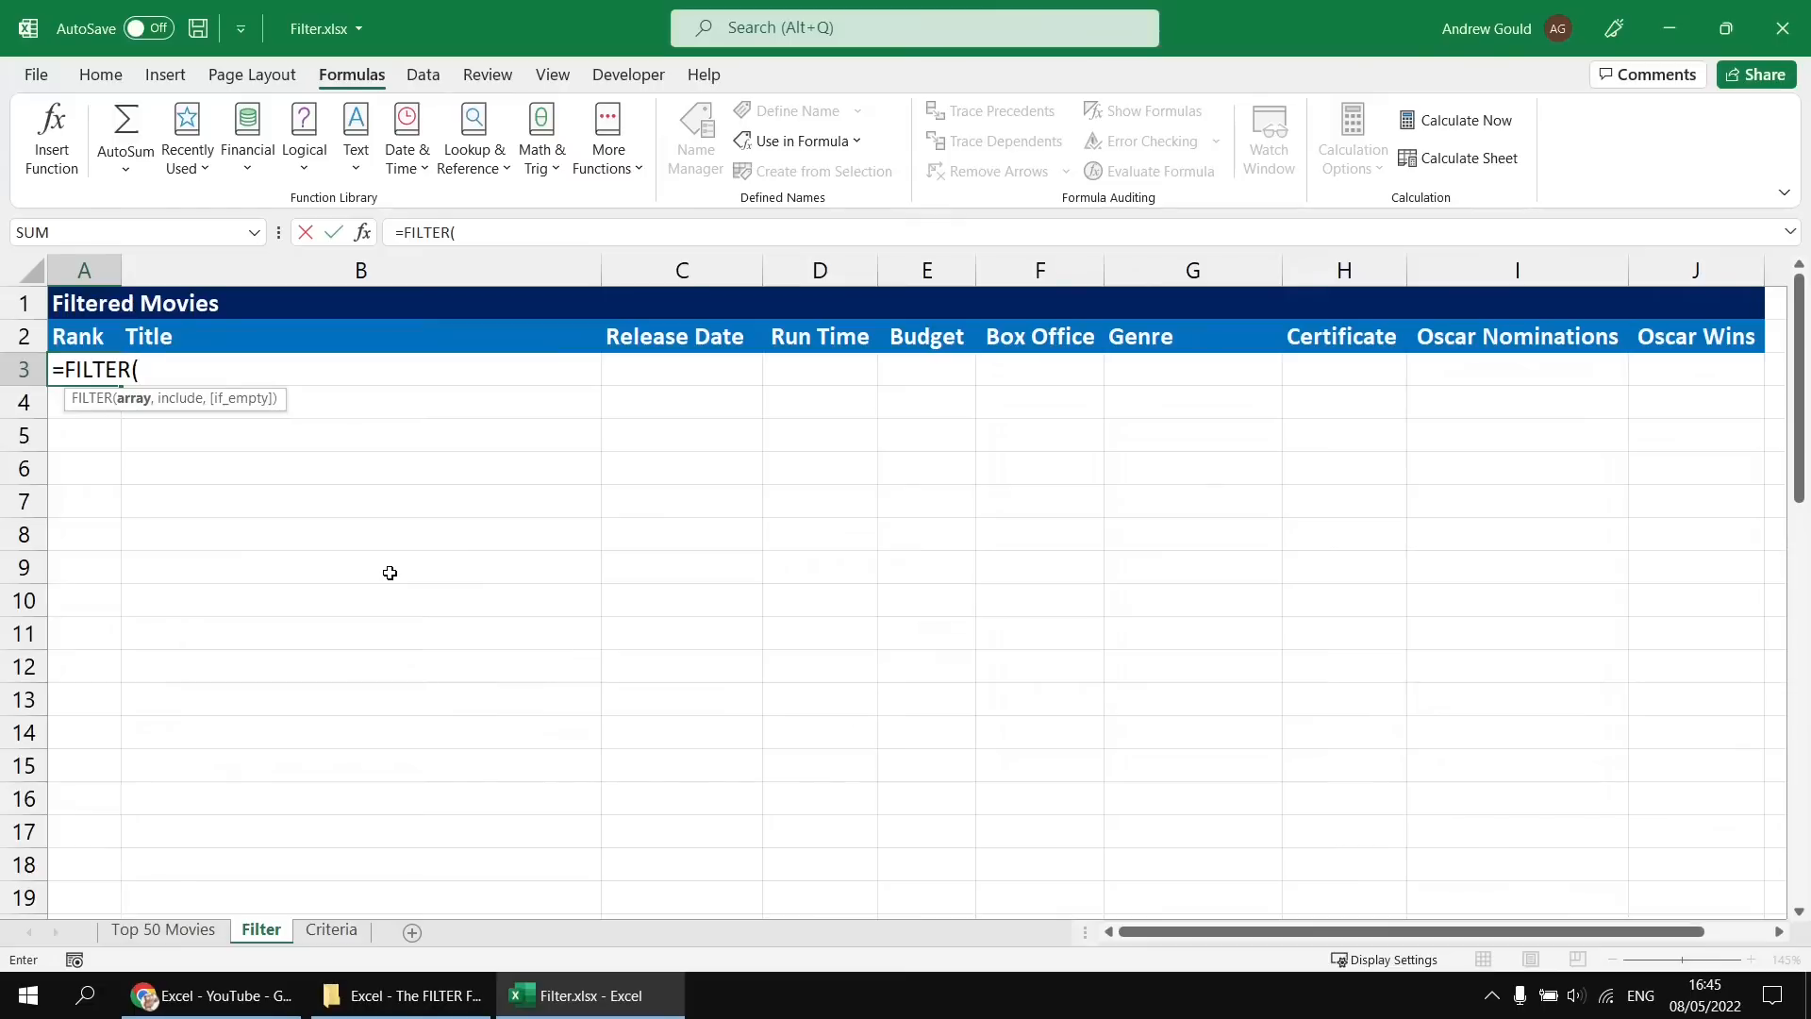
pyautogui.write('Movi')
pyautogui.press('Tab')
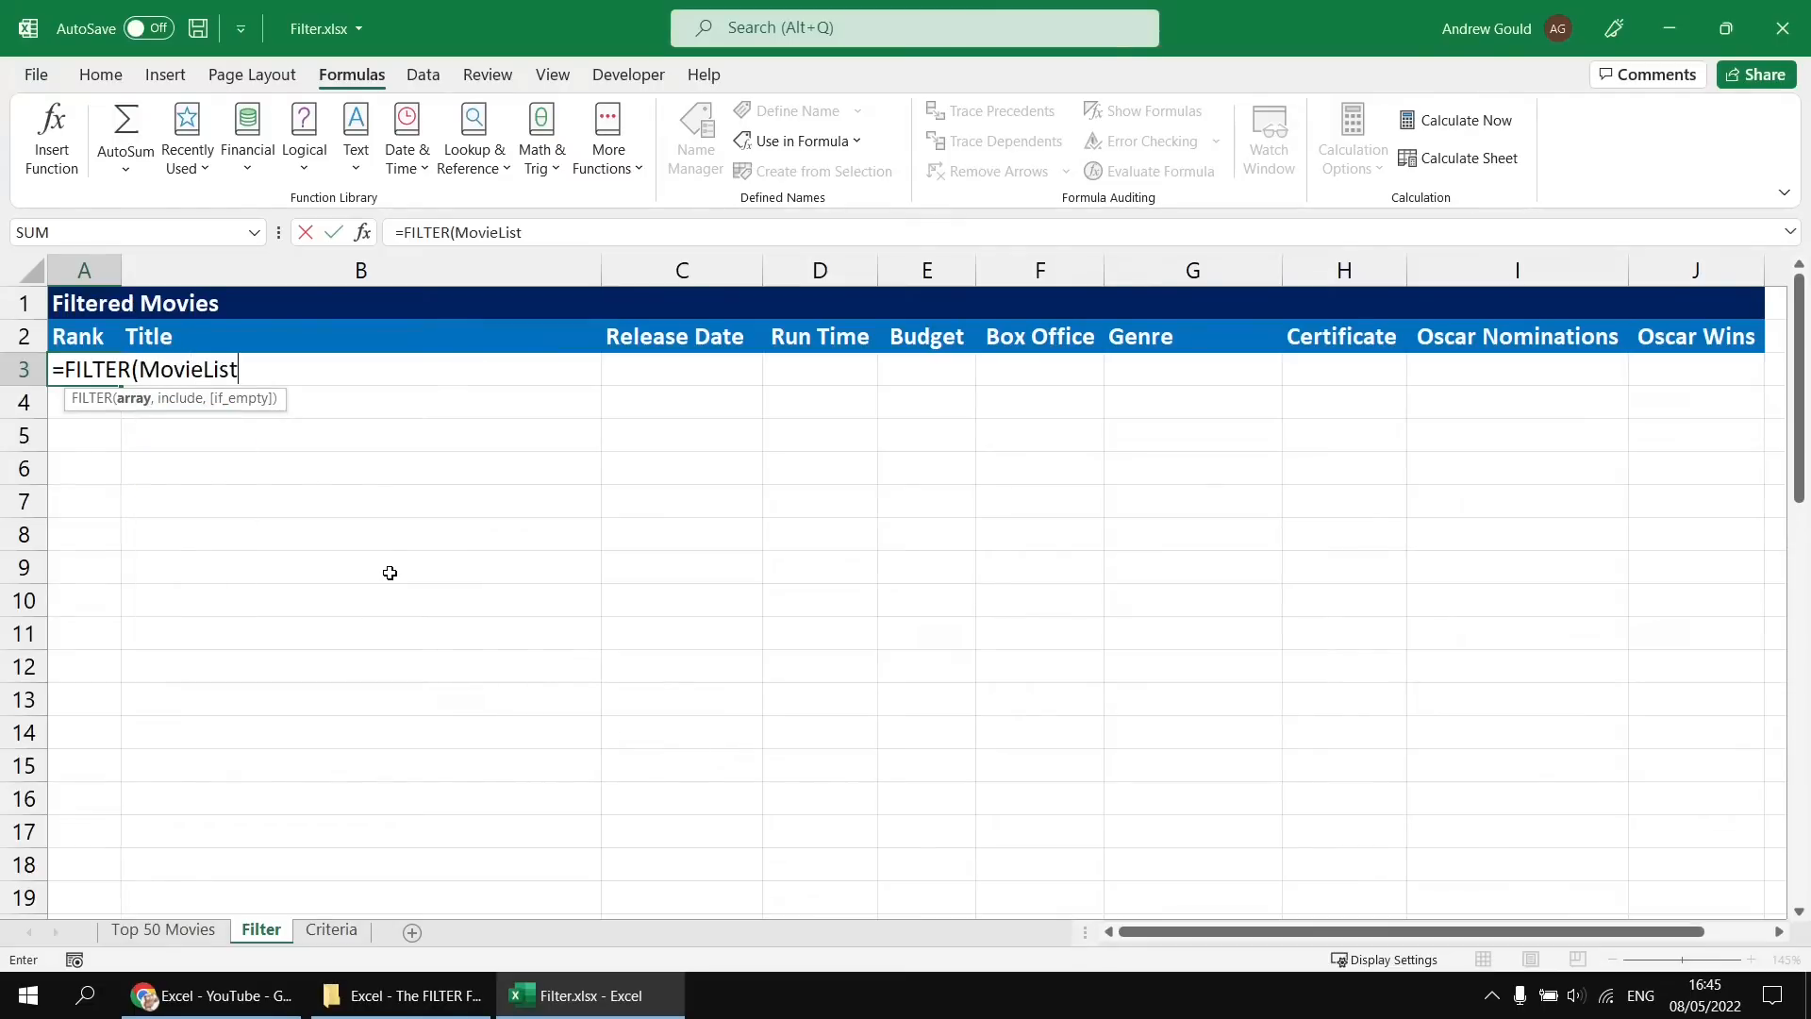
pyautogui.write(',')
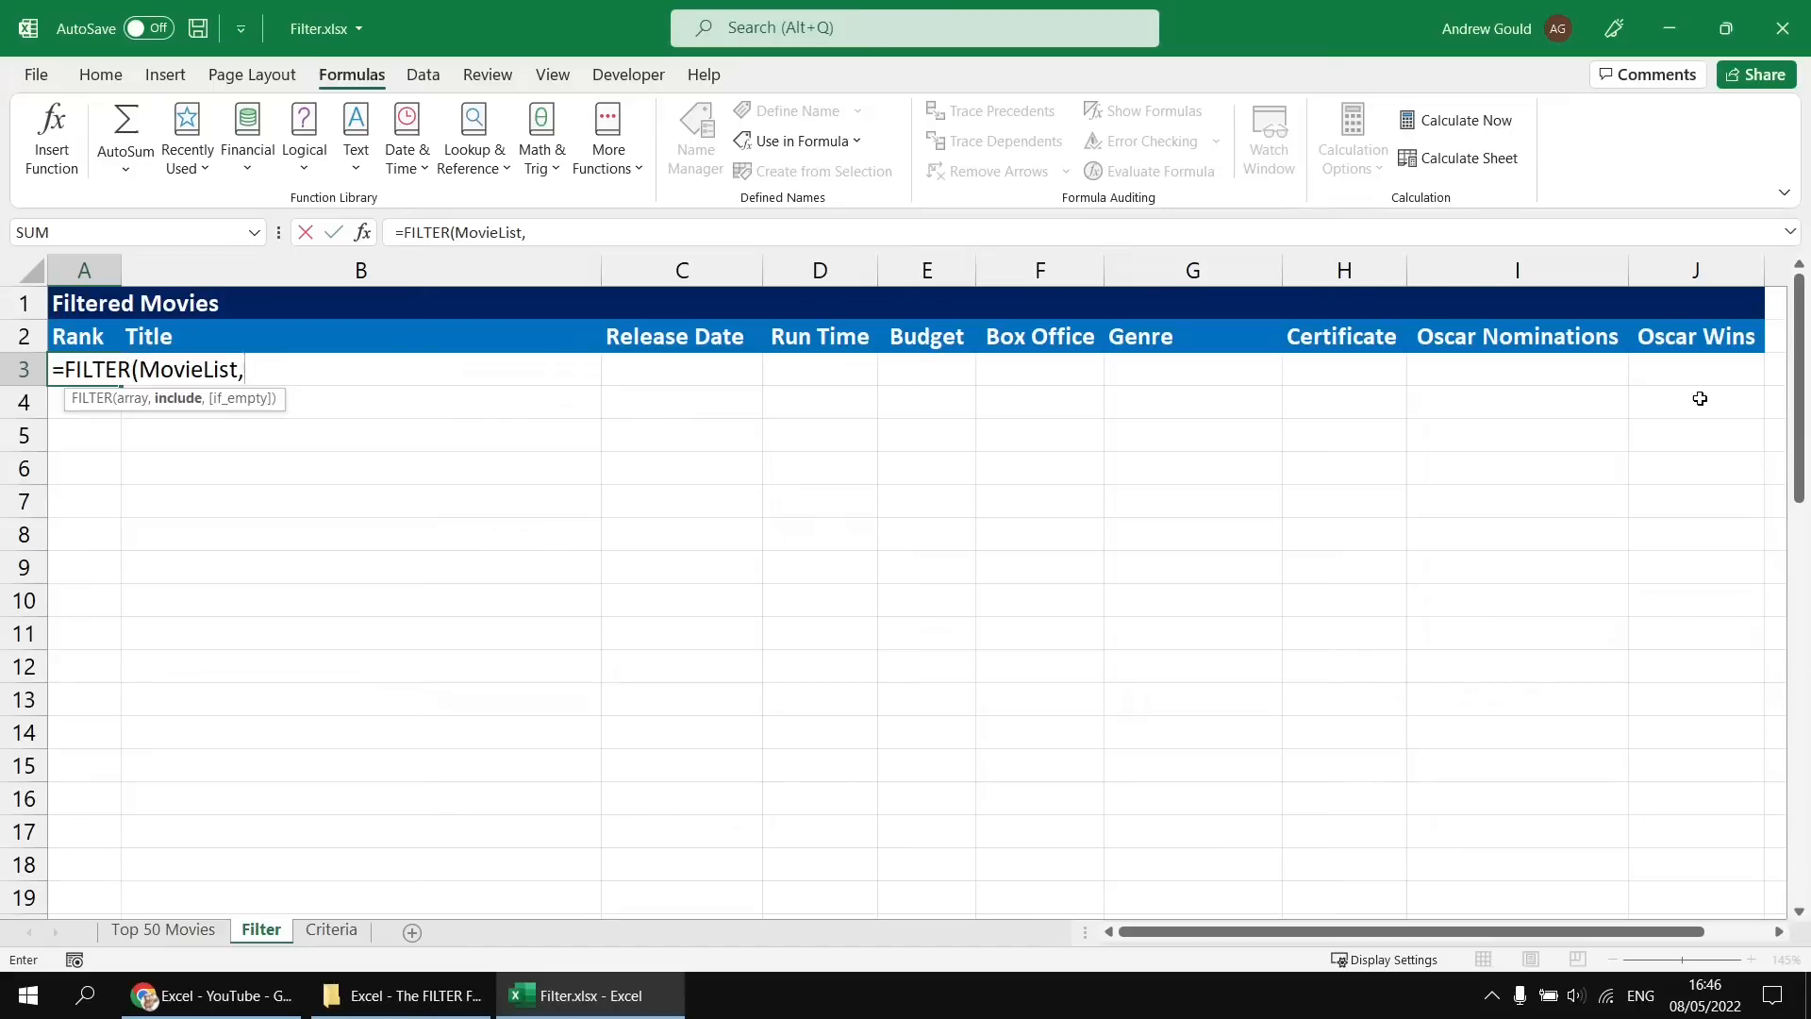
pyautogui.write('osc')
pyautogui.press('Down')
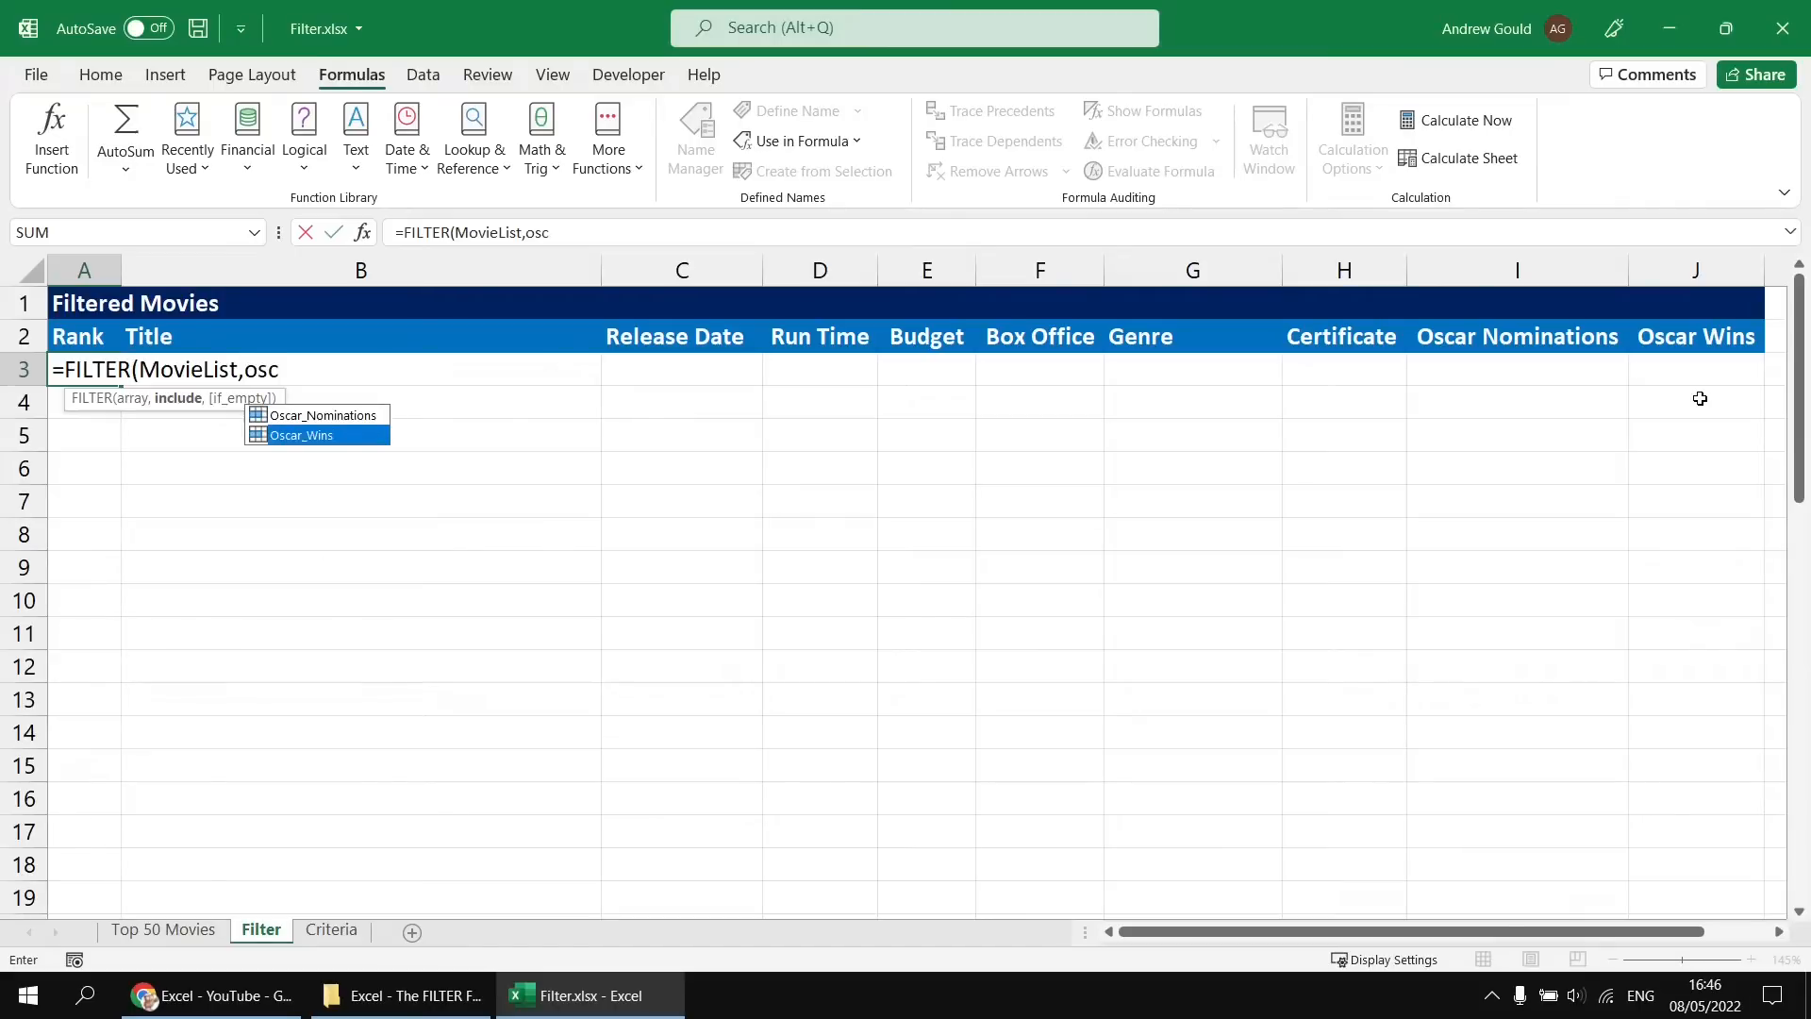
pyautogui.press('Tab')
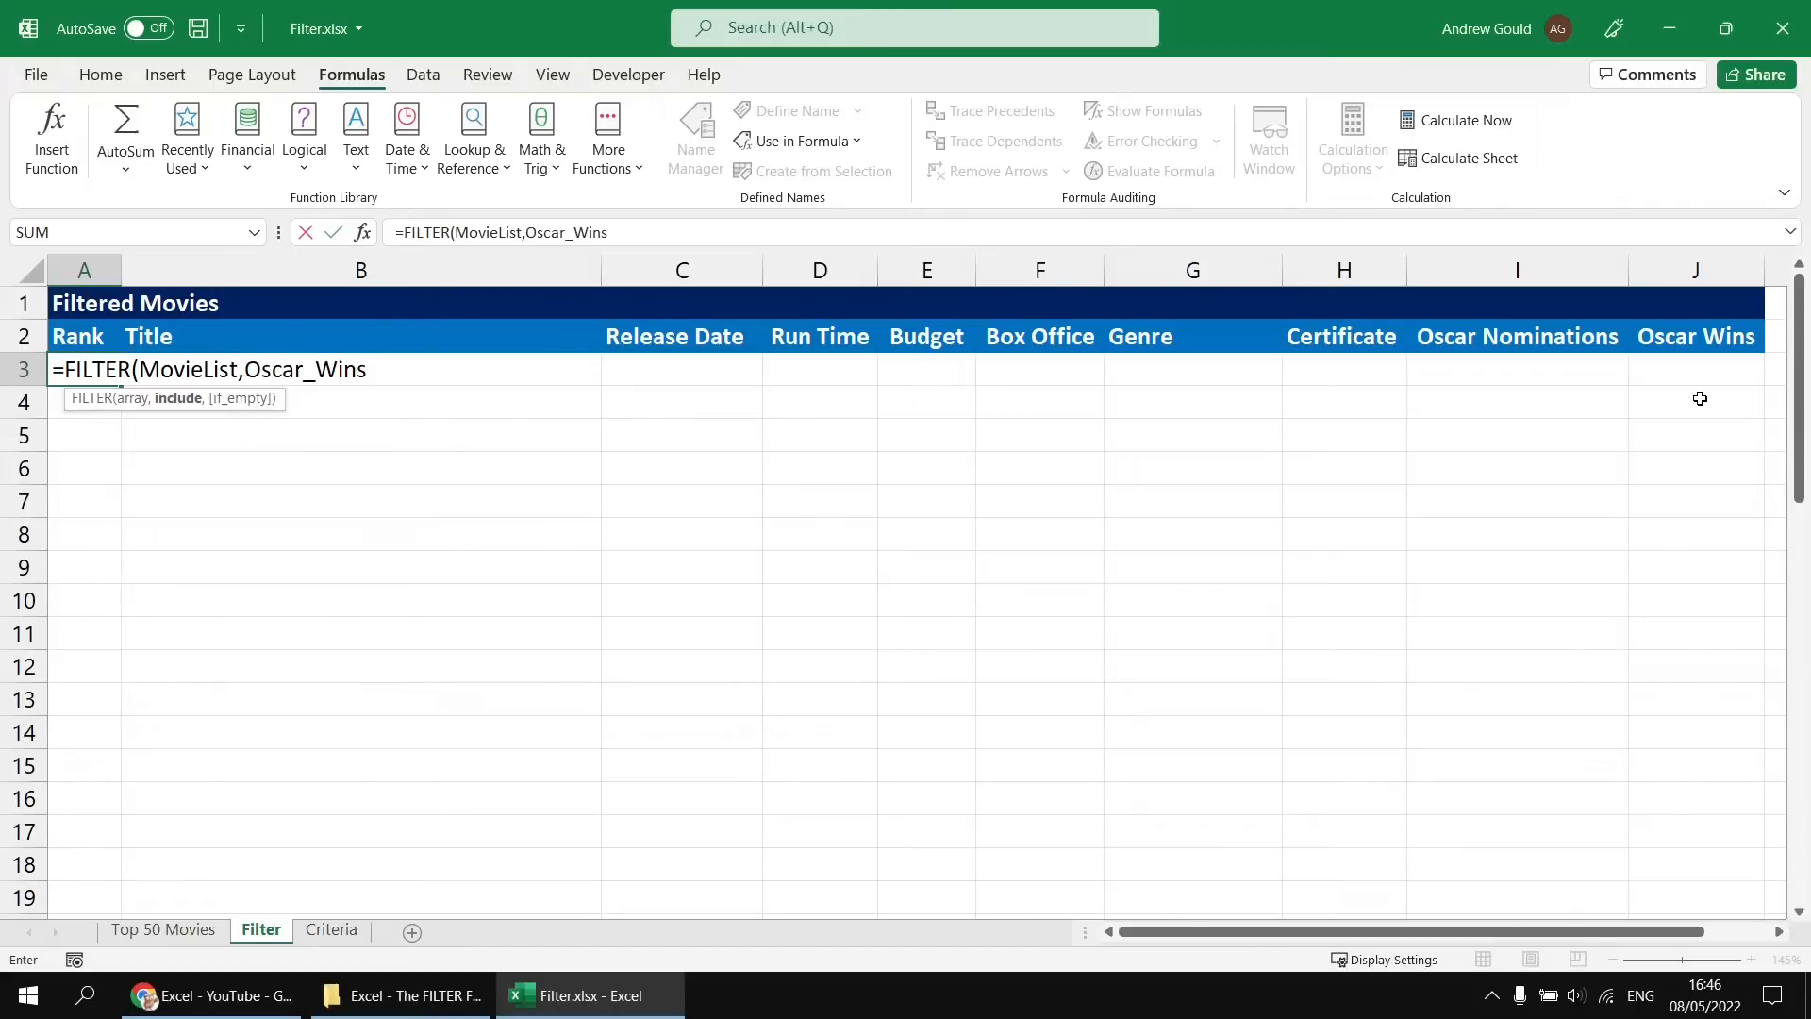
pyautogui.write('>0')
pyautogui.write(')')
pyautogui.press('Return')
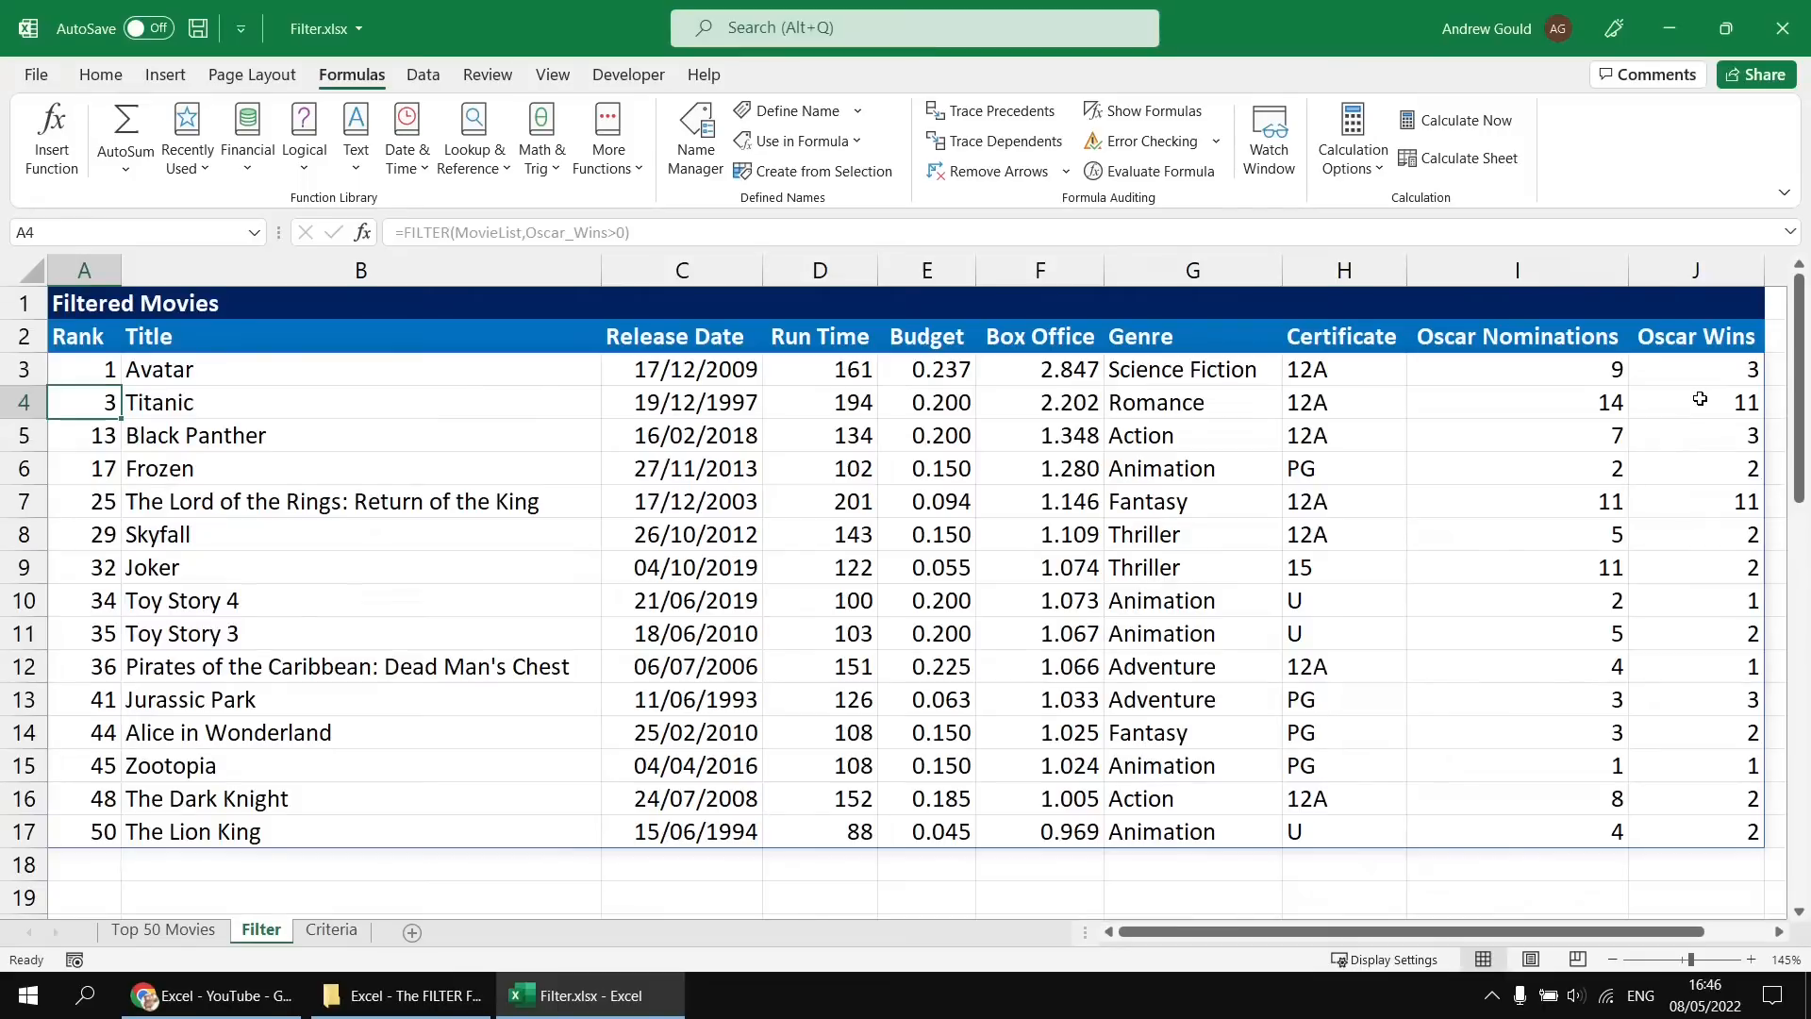
pyautogui.press('Up')
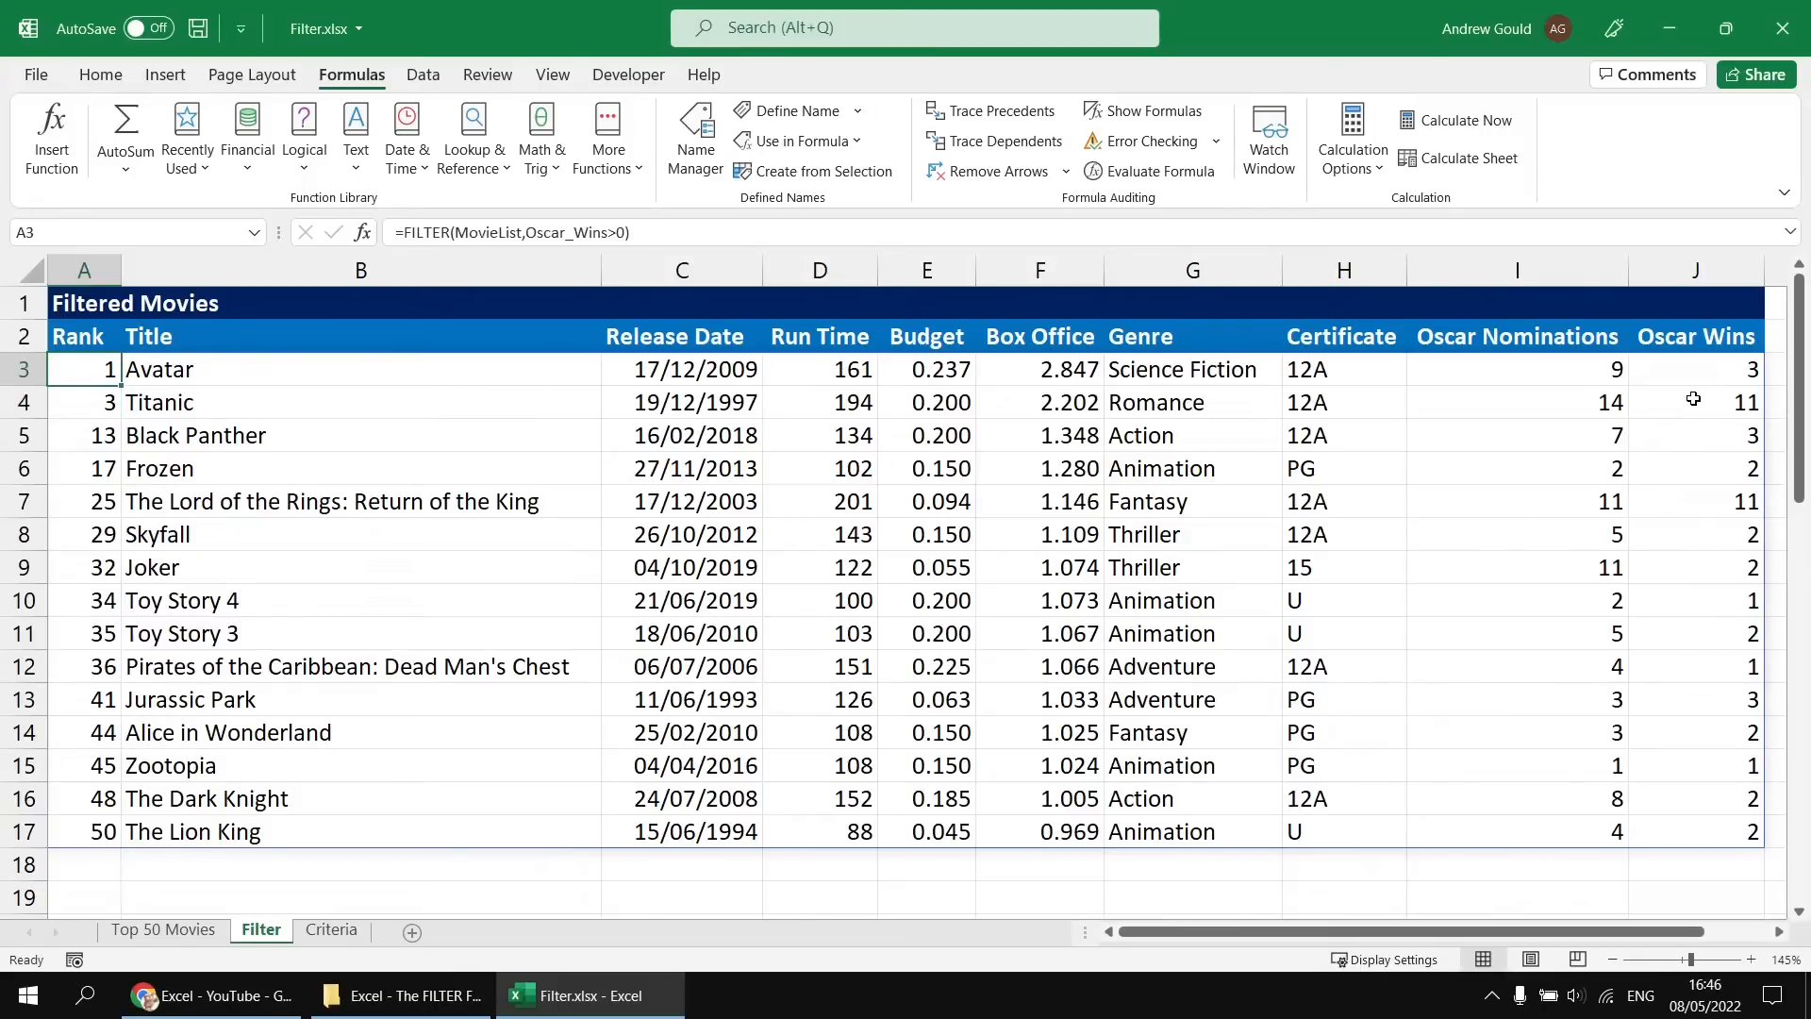
# Switch to Chrome to view the Excel playlist on YouTube, and return to the Excel workbook.
pyautogui.click(236, 999)
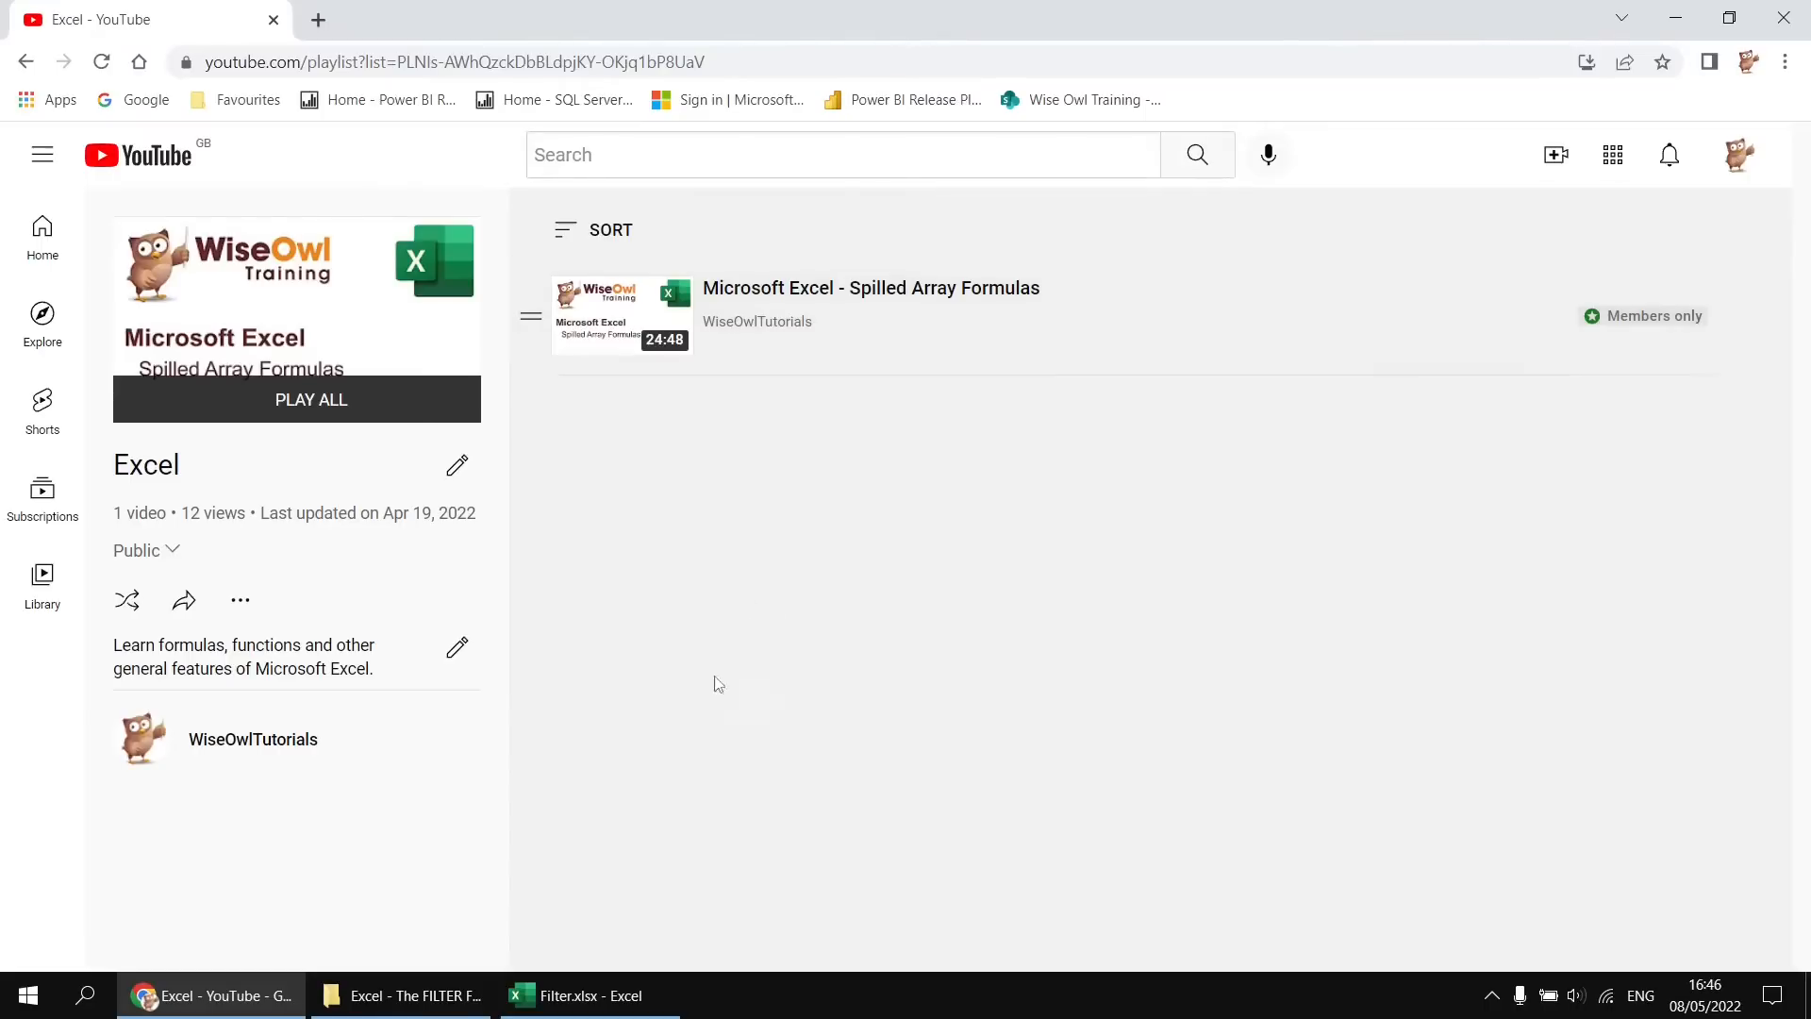
pyautogui.click(604, 996)
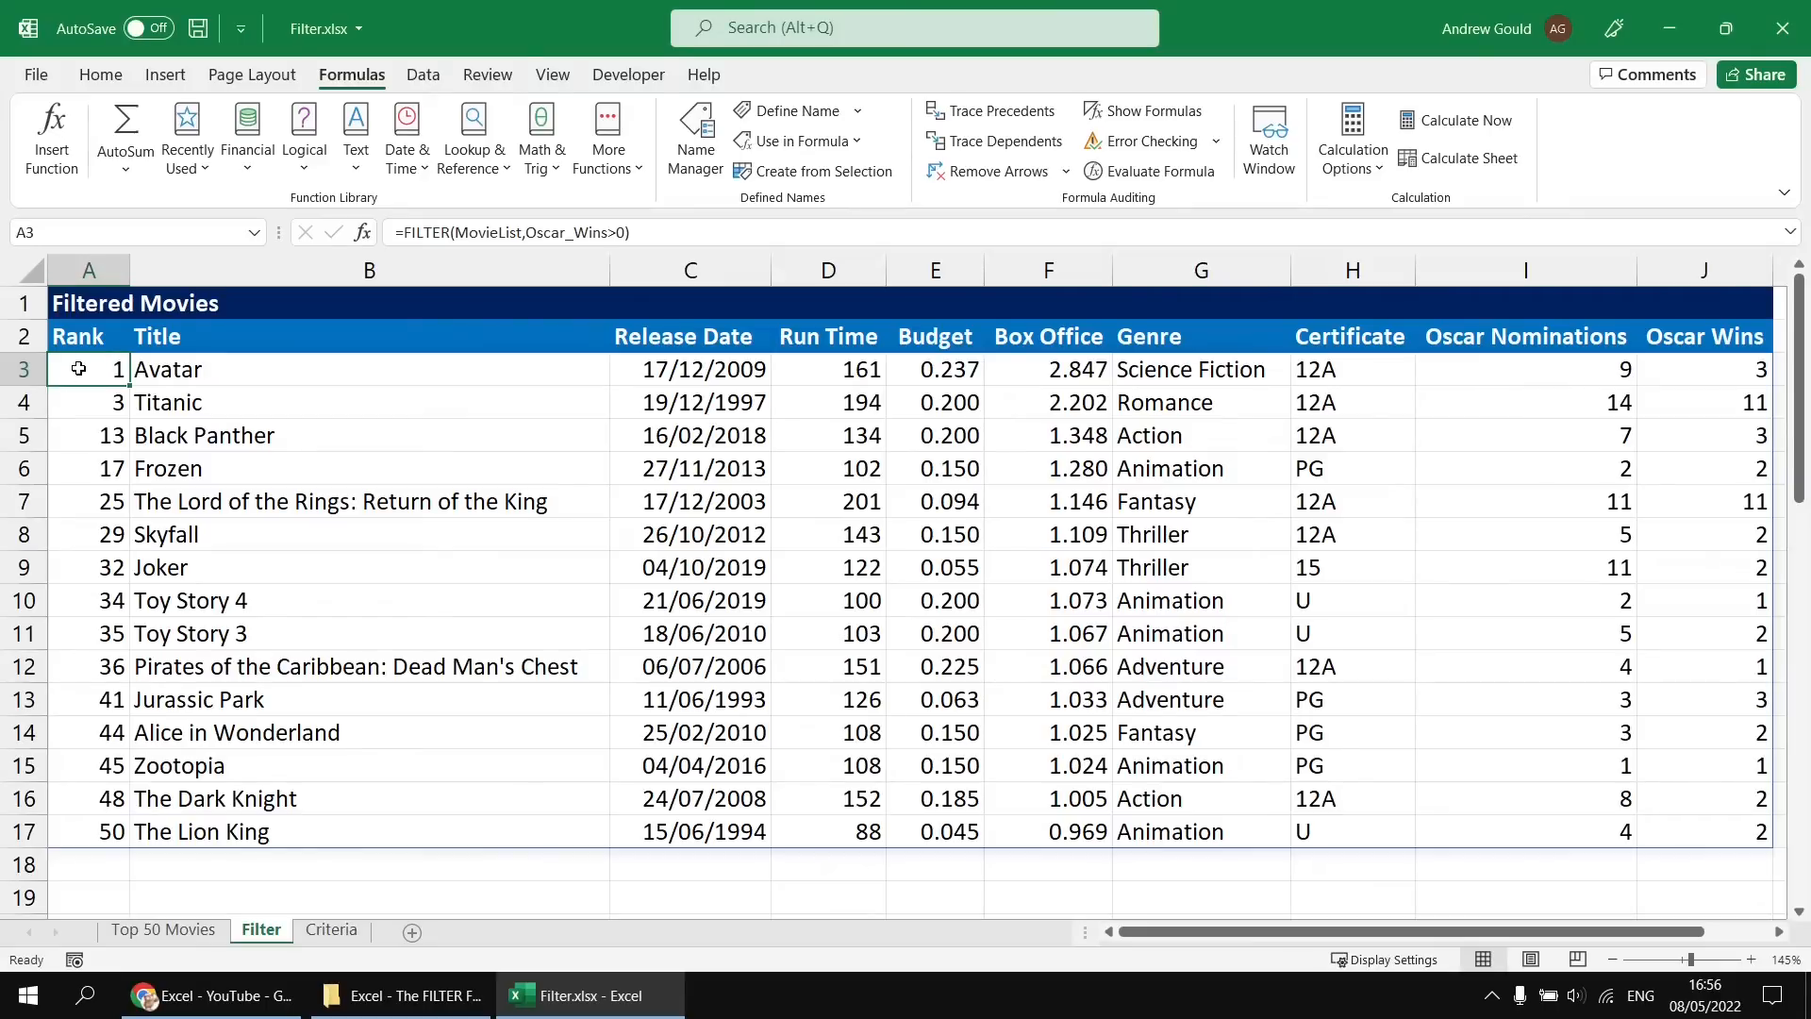
# Change the FILTER criterion in cell A3 to Oscar_Wins>20.
pyautogui.press('F2')
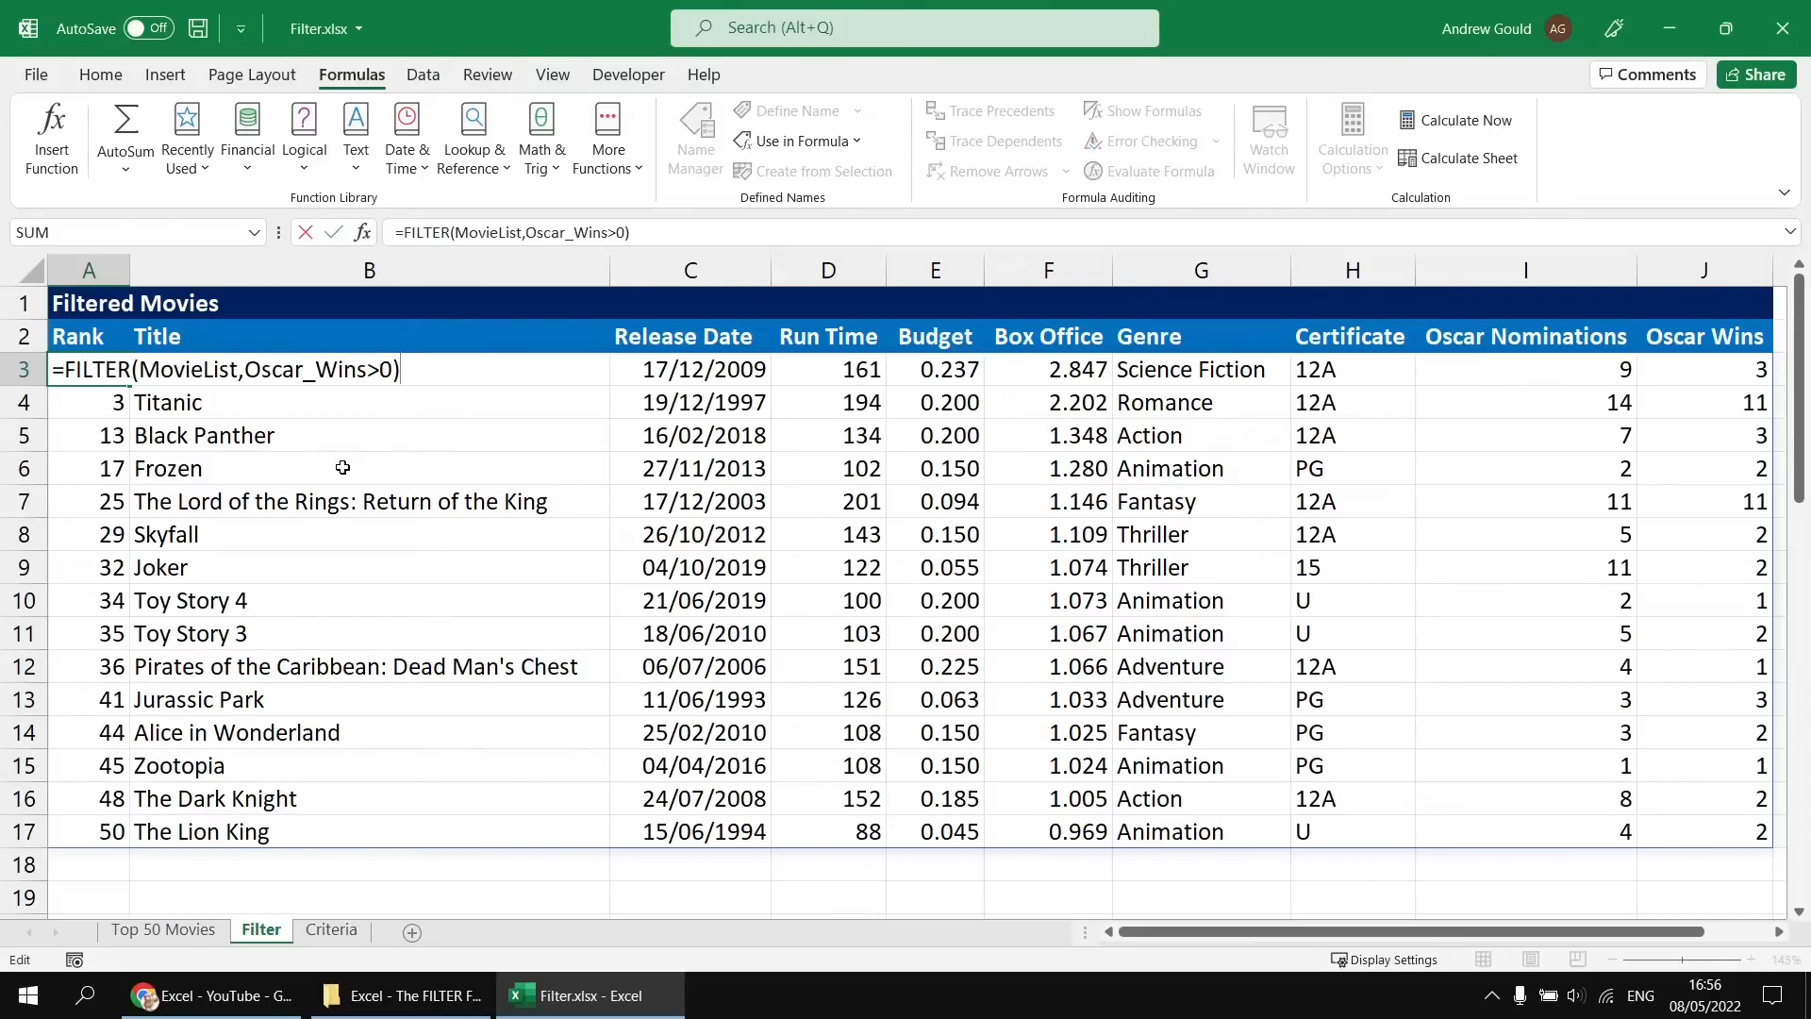
pyautogui.click(381, 369)
pyautogui.write('2')
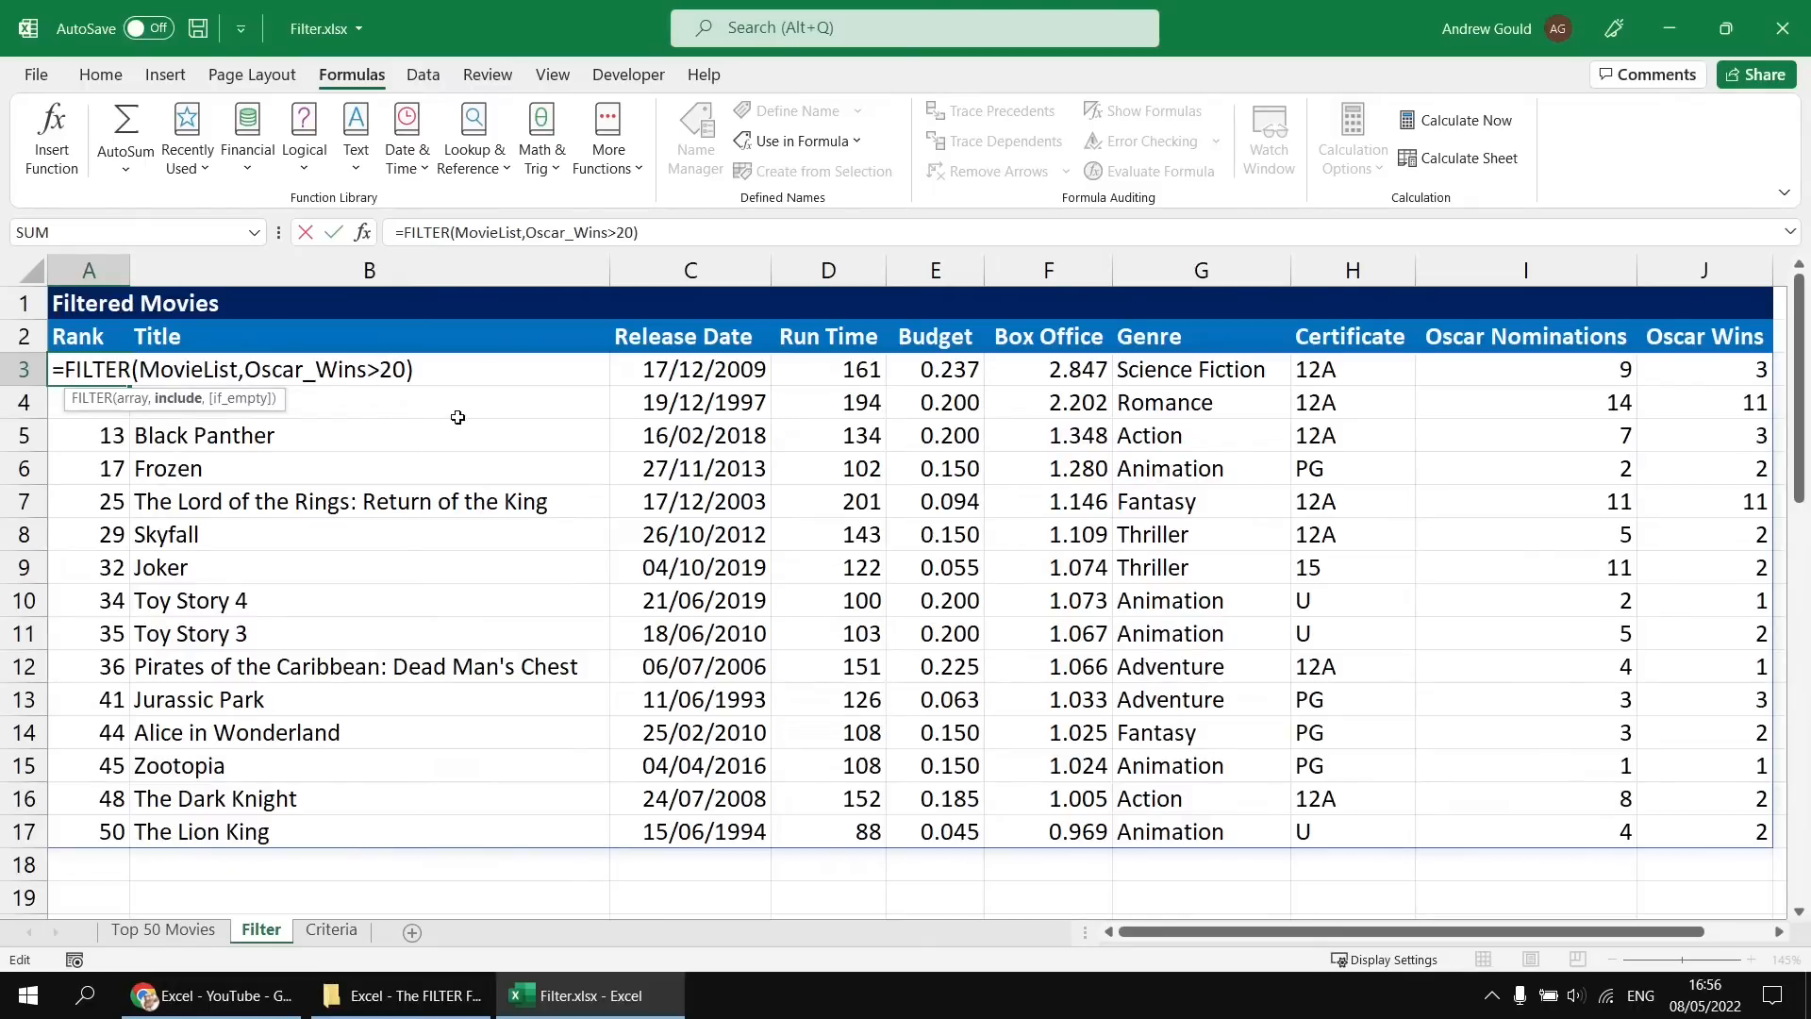
pyautogui.press('Return')
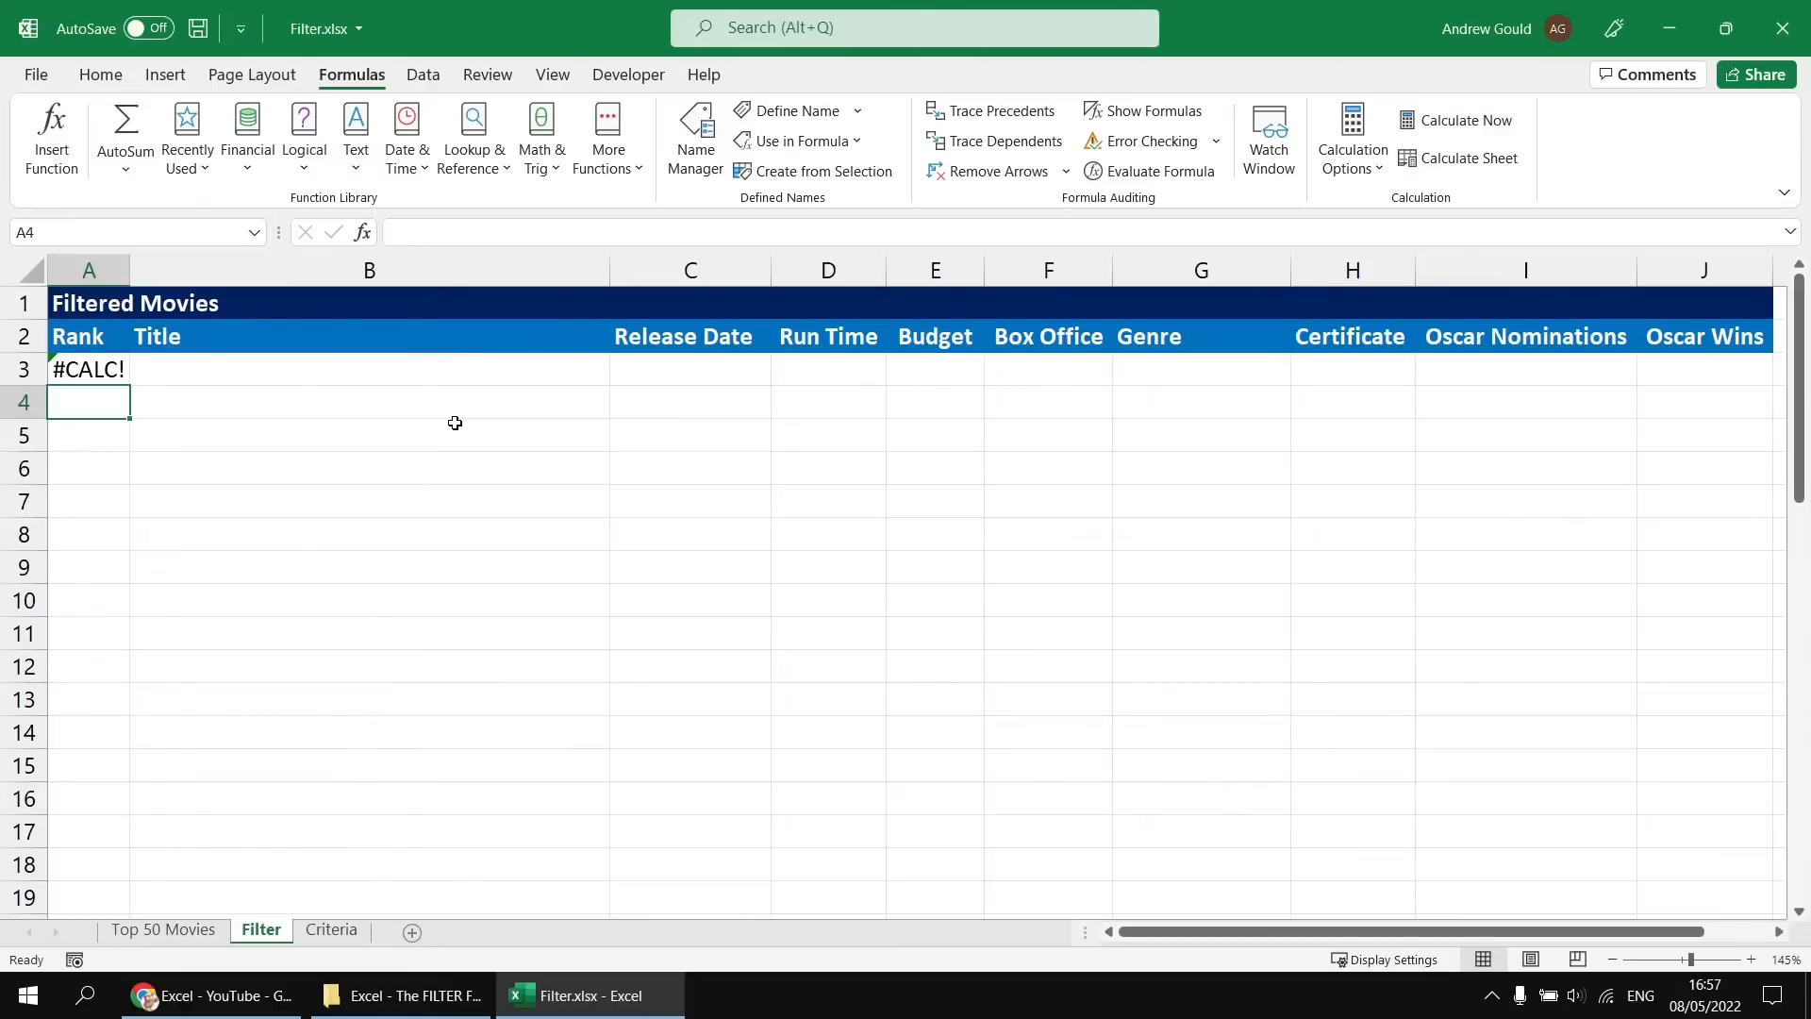
# Add "No results" as the if_empty argument of the FILTER formula in cell A3.
pyautogui.click(95, 371)
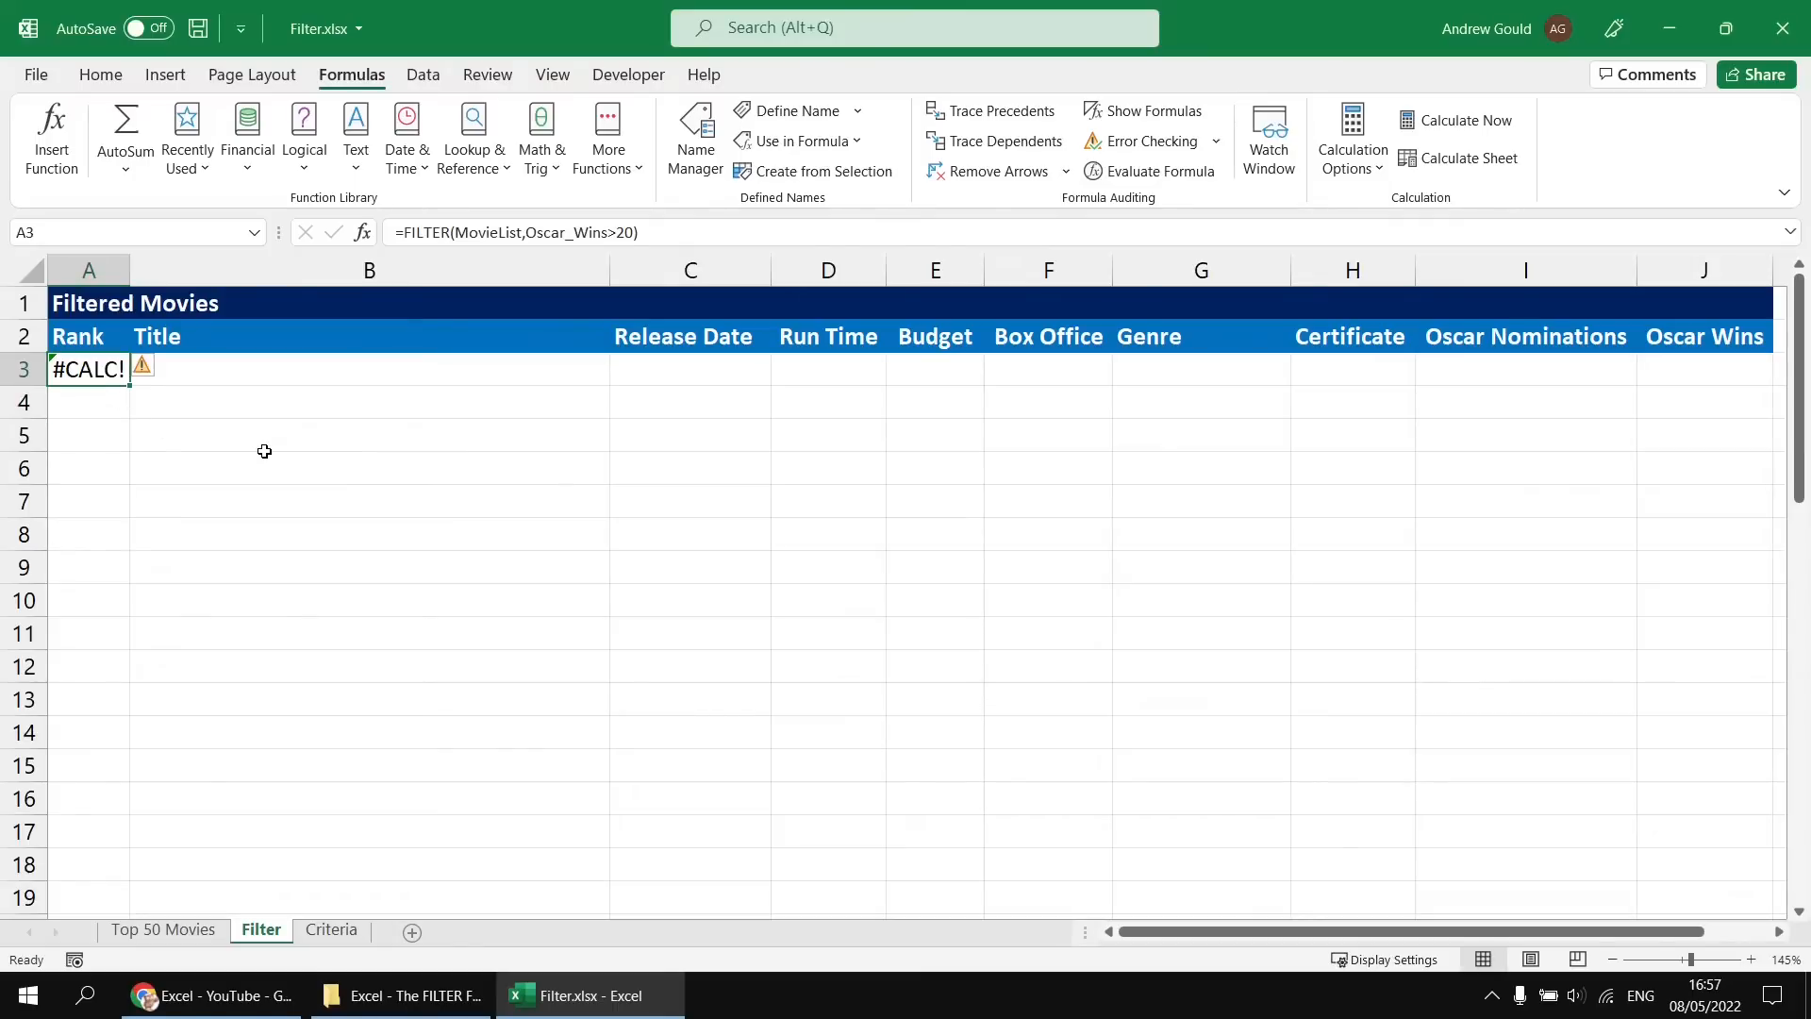
pyautogui.press('F2')
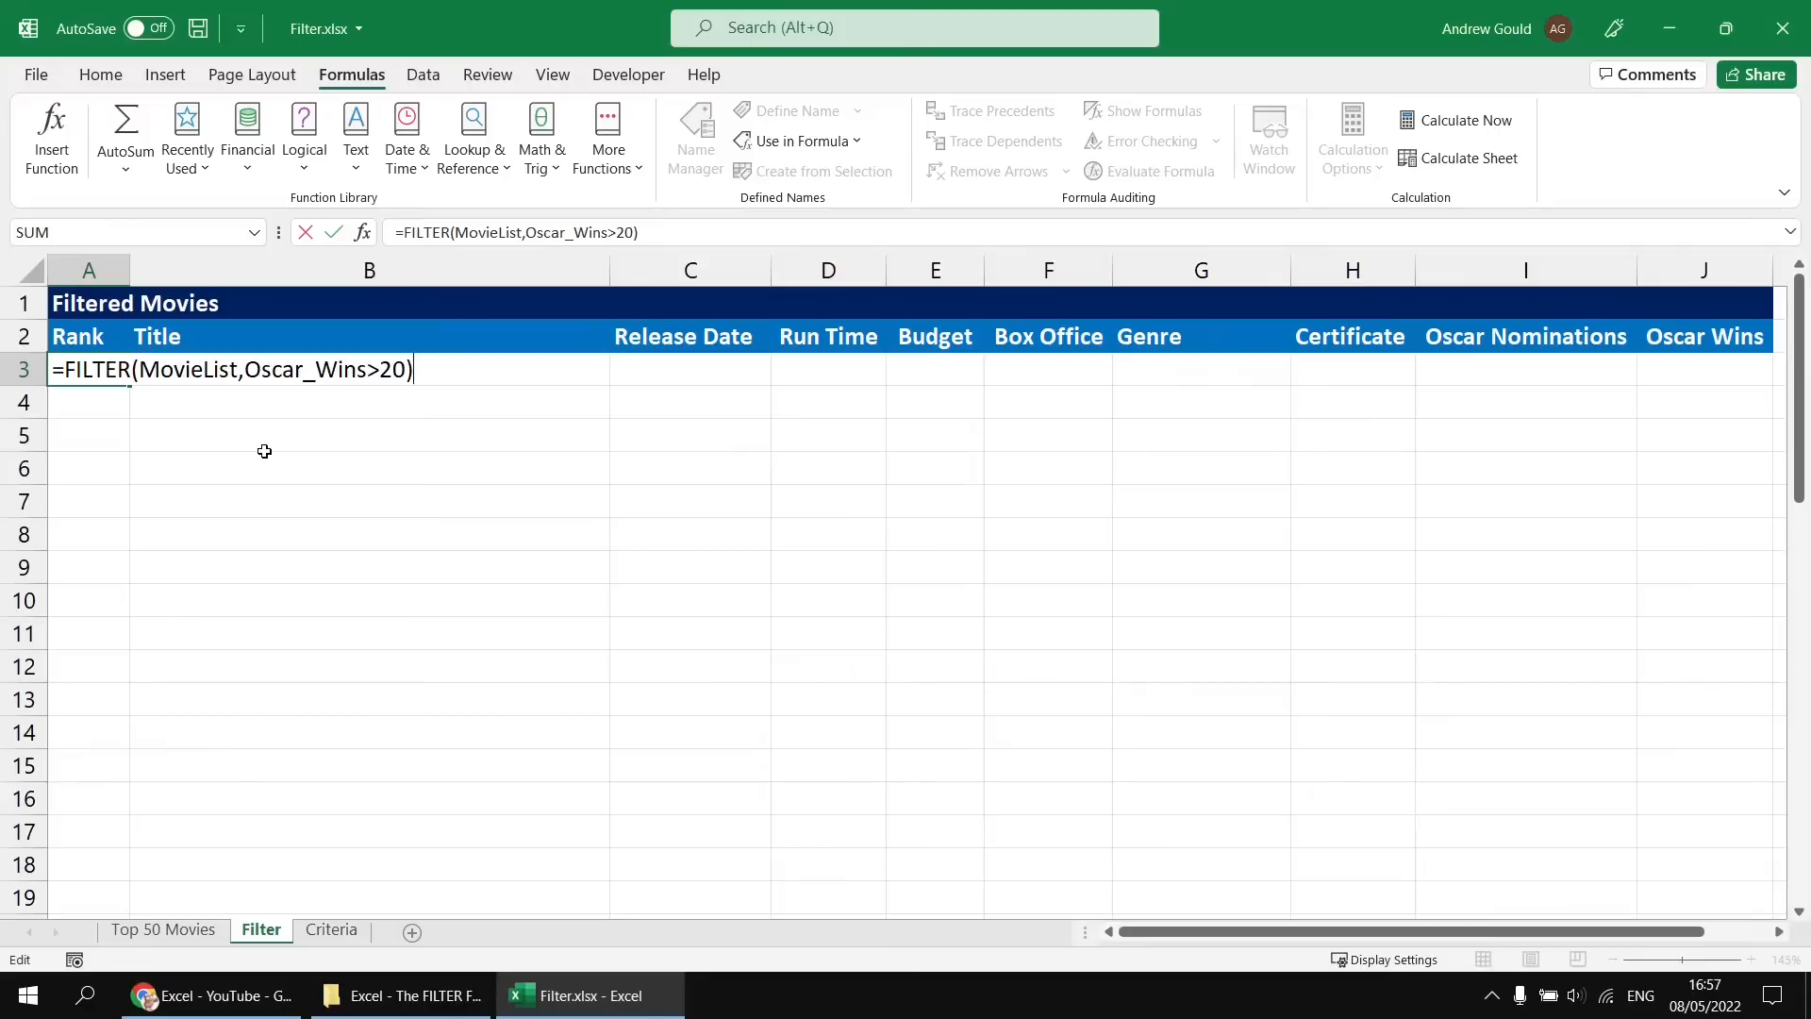
pyautogui.press('Left')
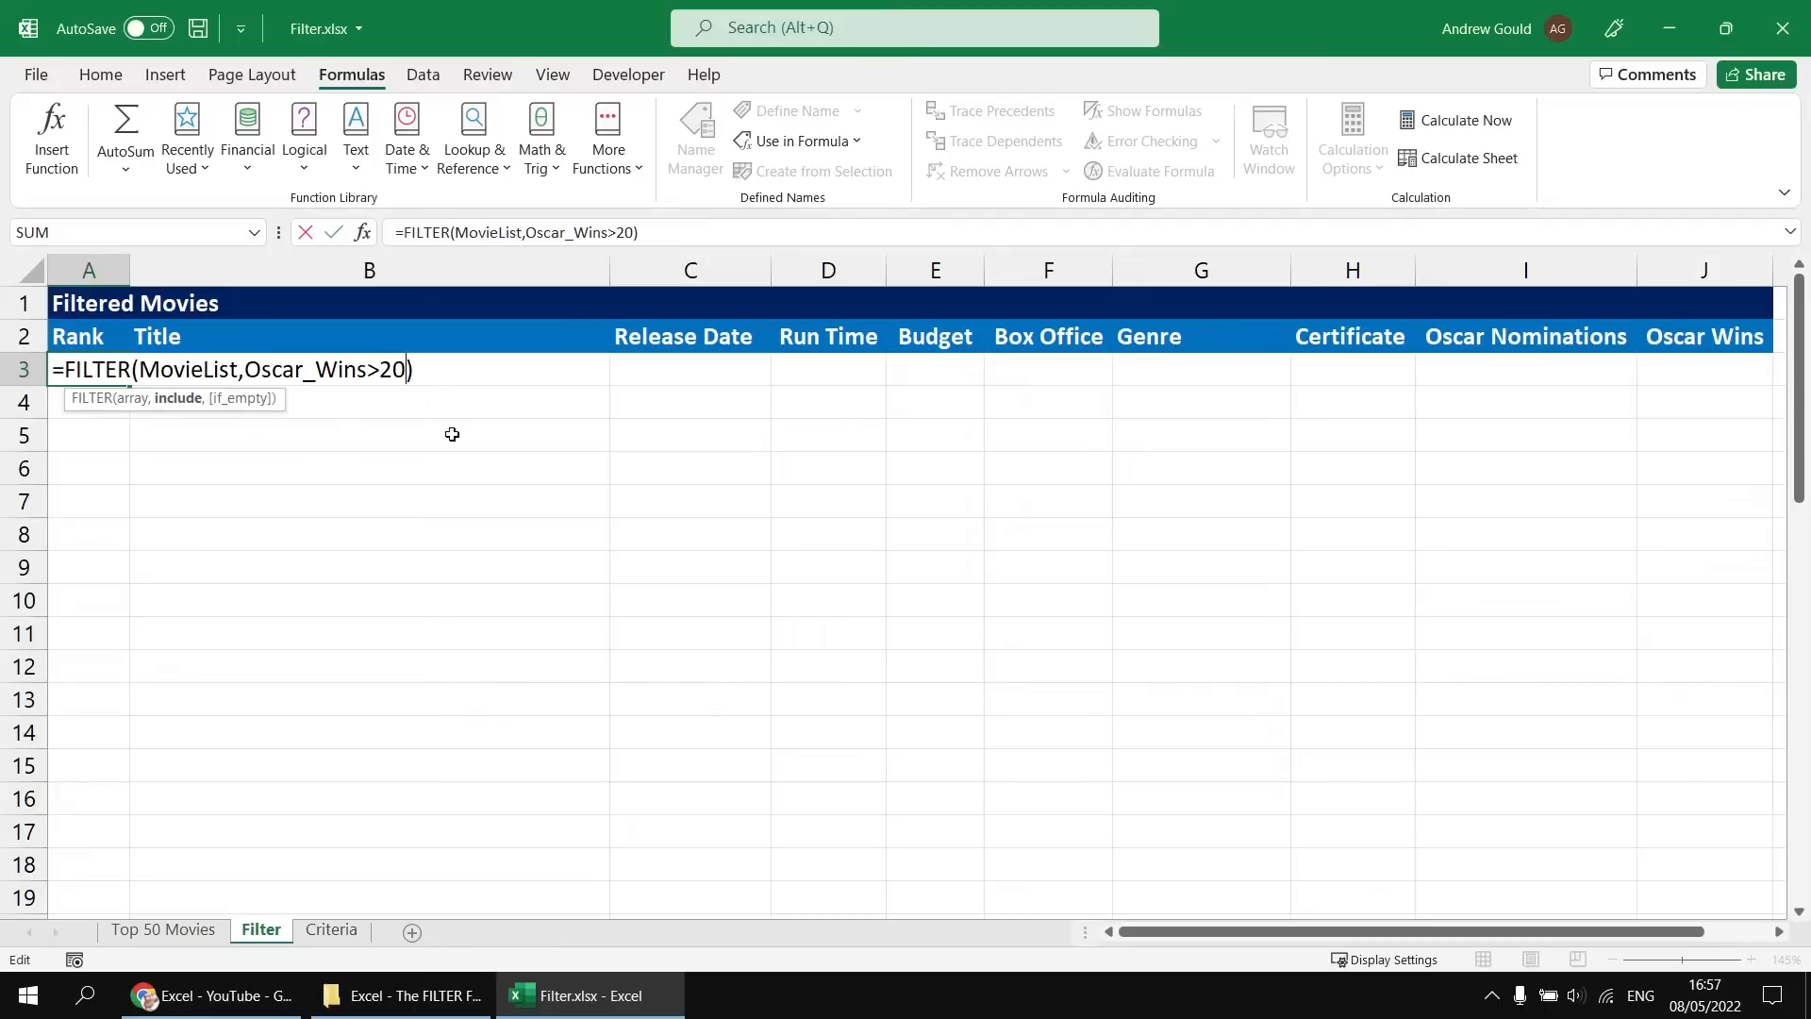
pyautogui.write(',')
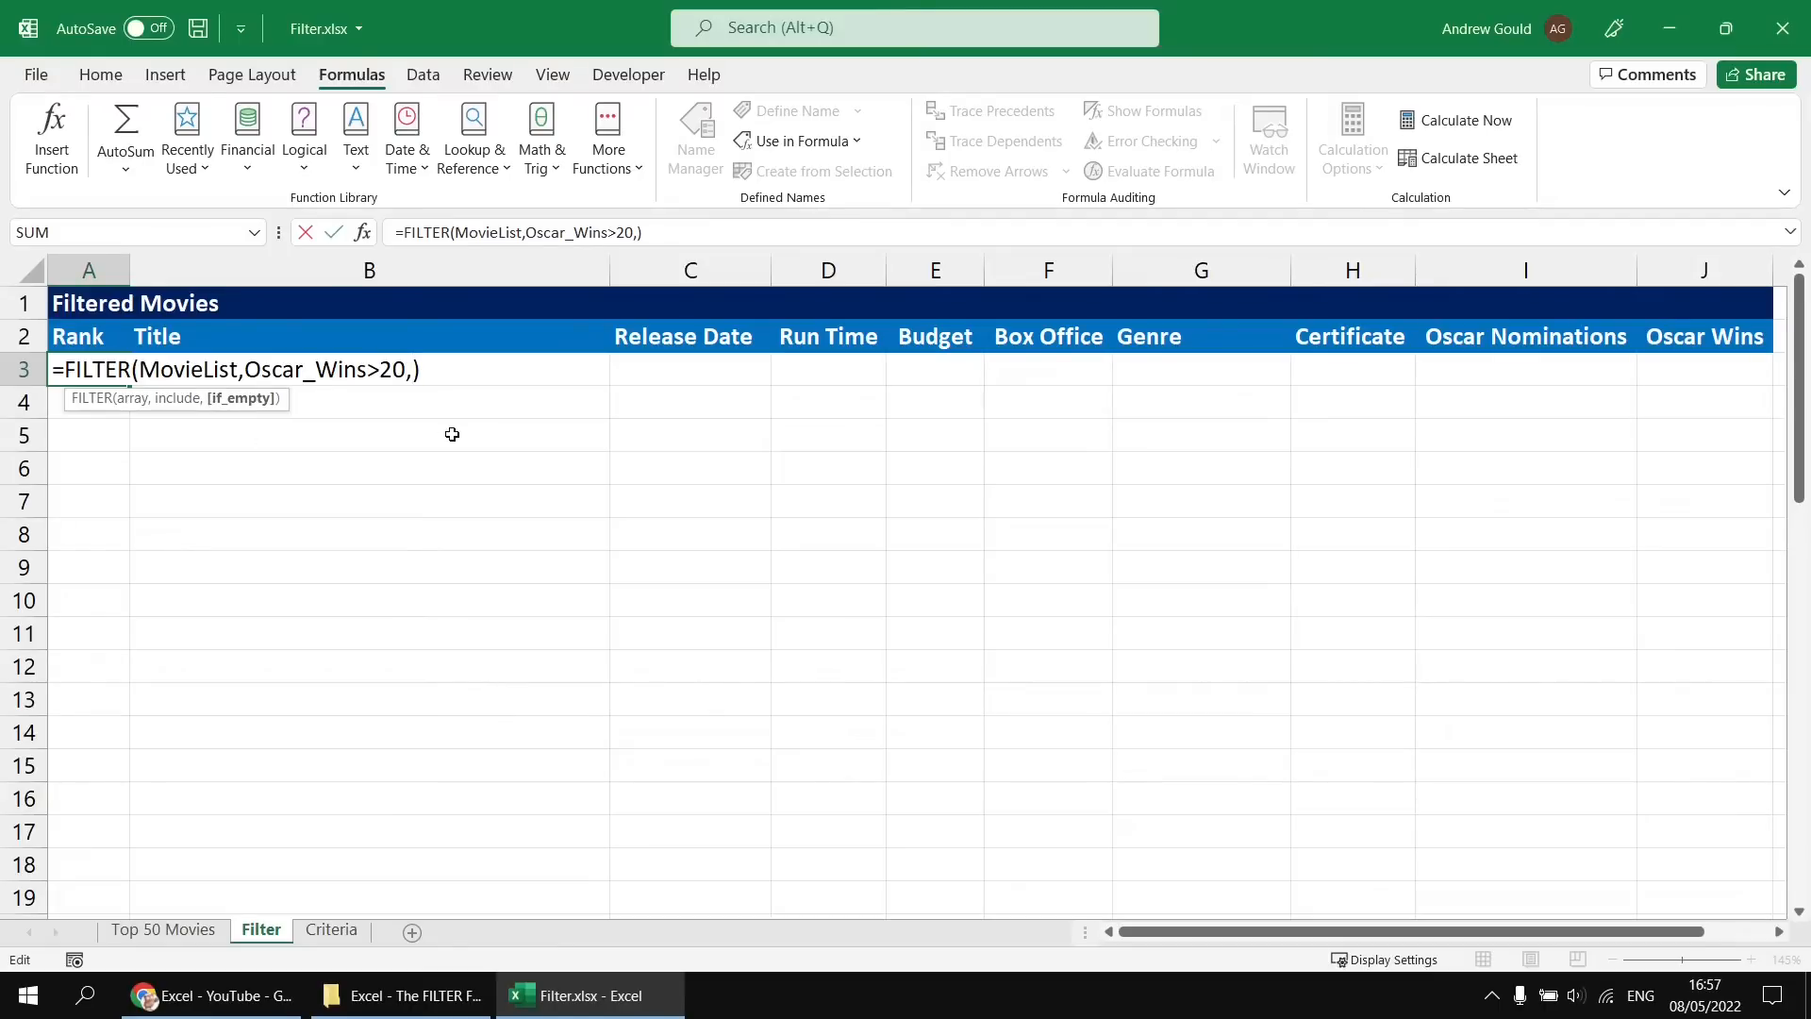
pyautogui.write('"No results"')
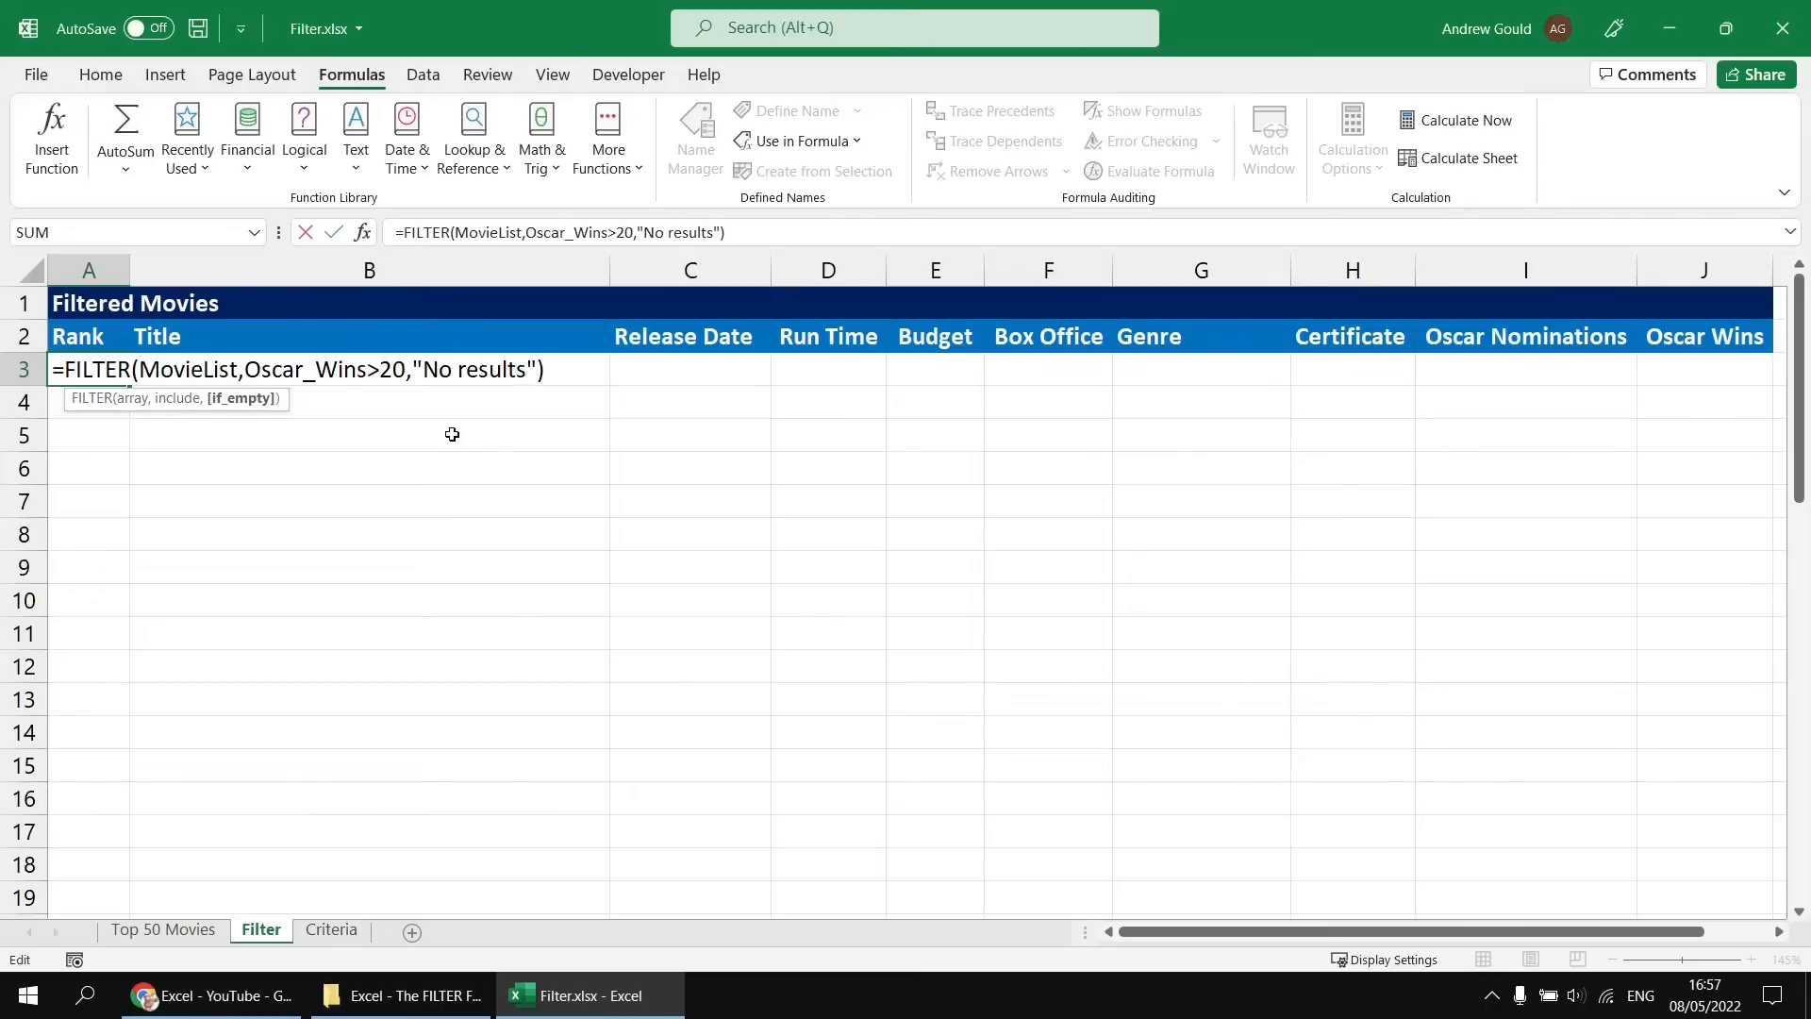
pyautogui.press('Return')
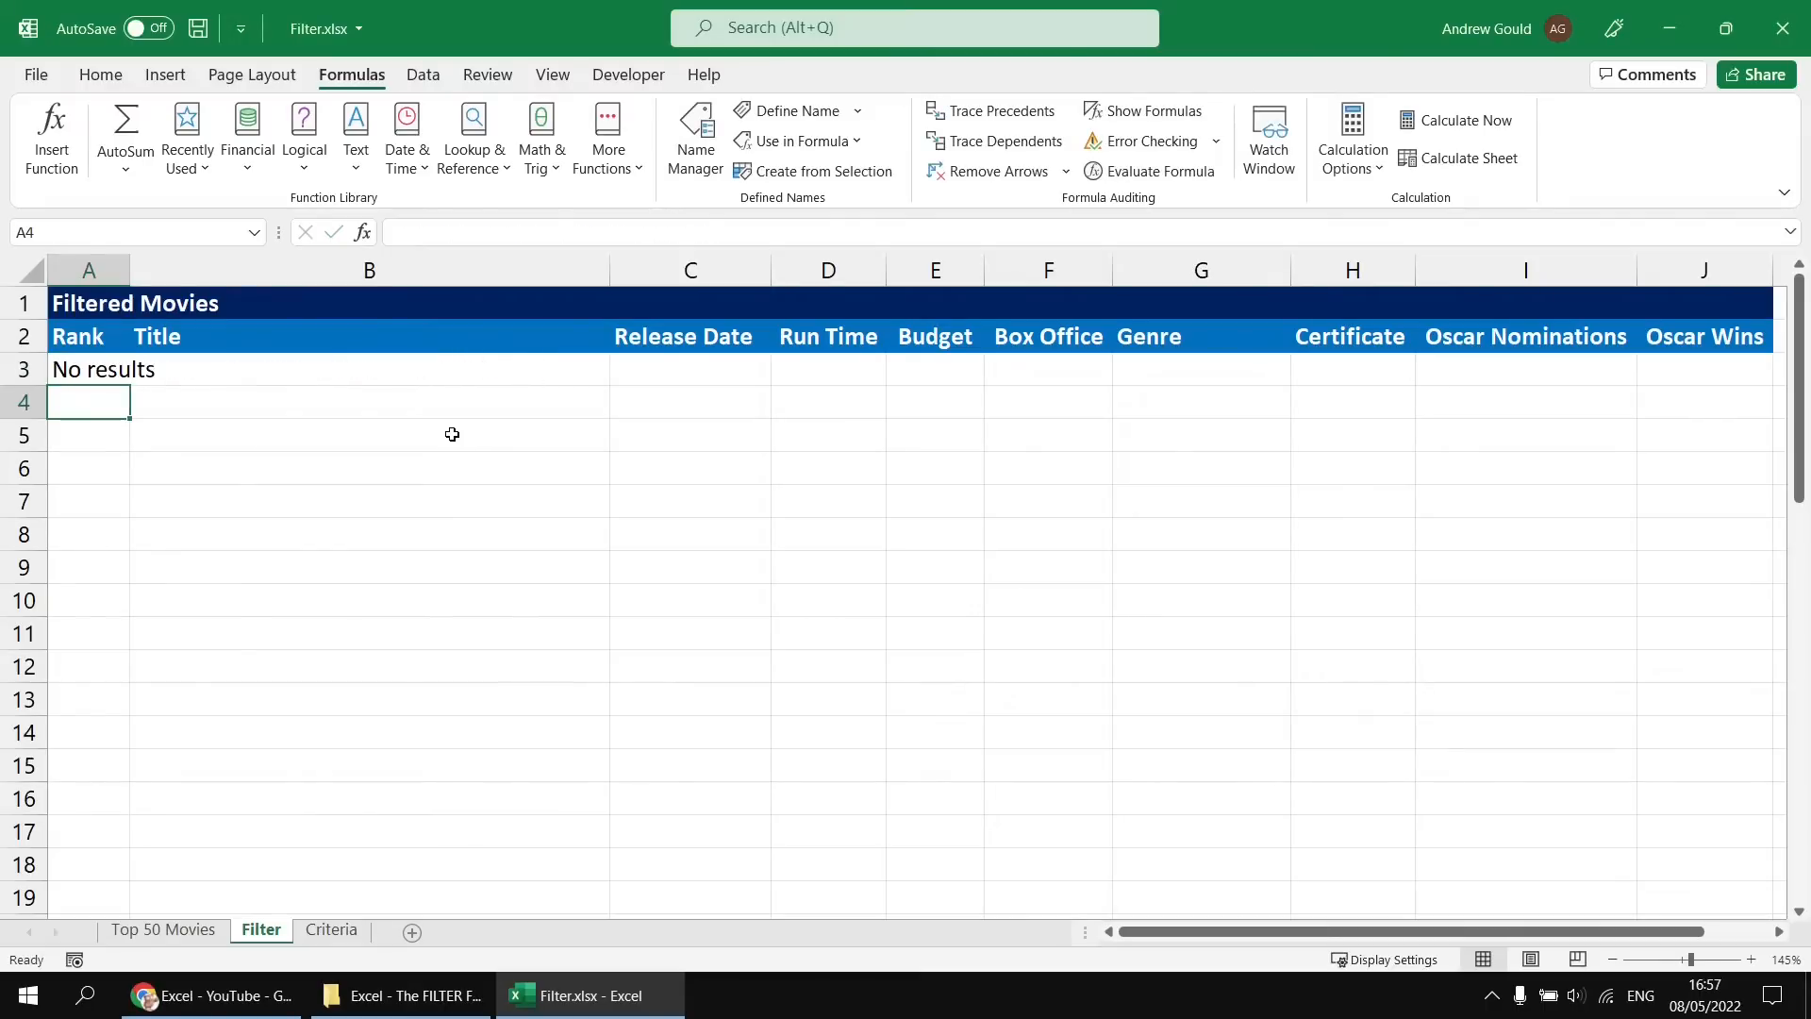
# Change the FILTER criterion in cell A3 to Oscar_Wins>0, keeping the "No results" argument.
pyautogui.press('Up')
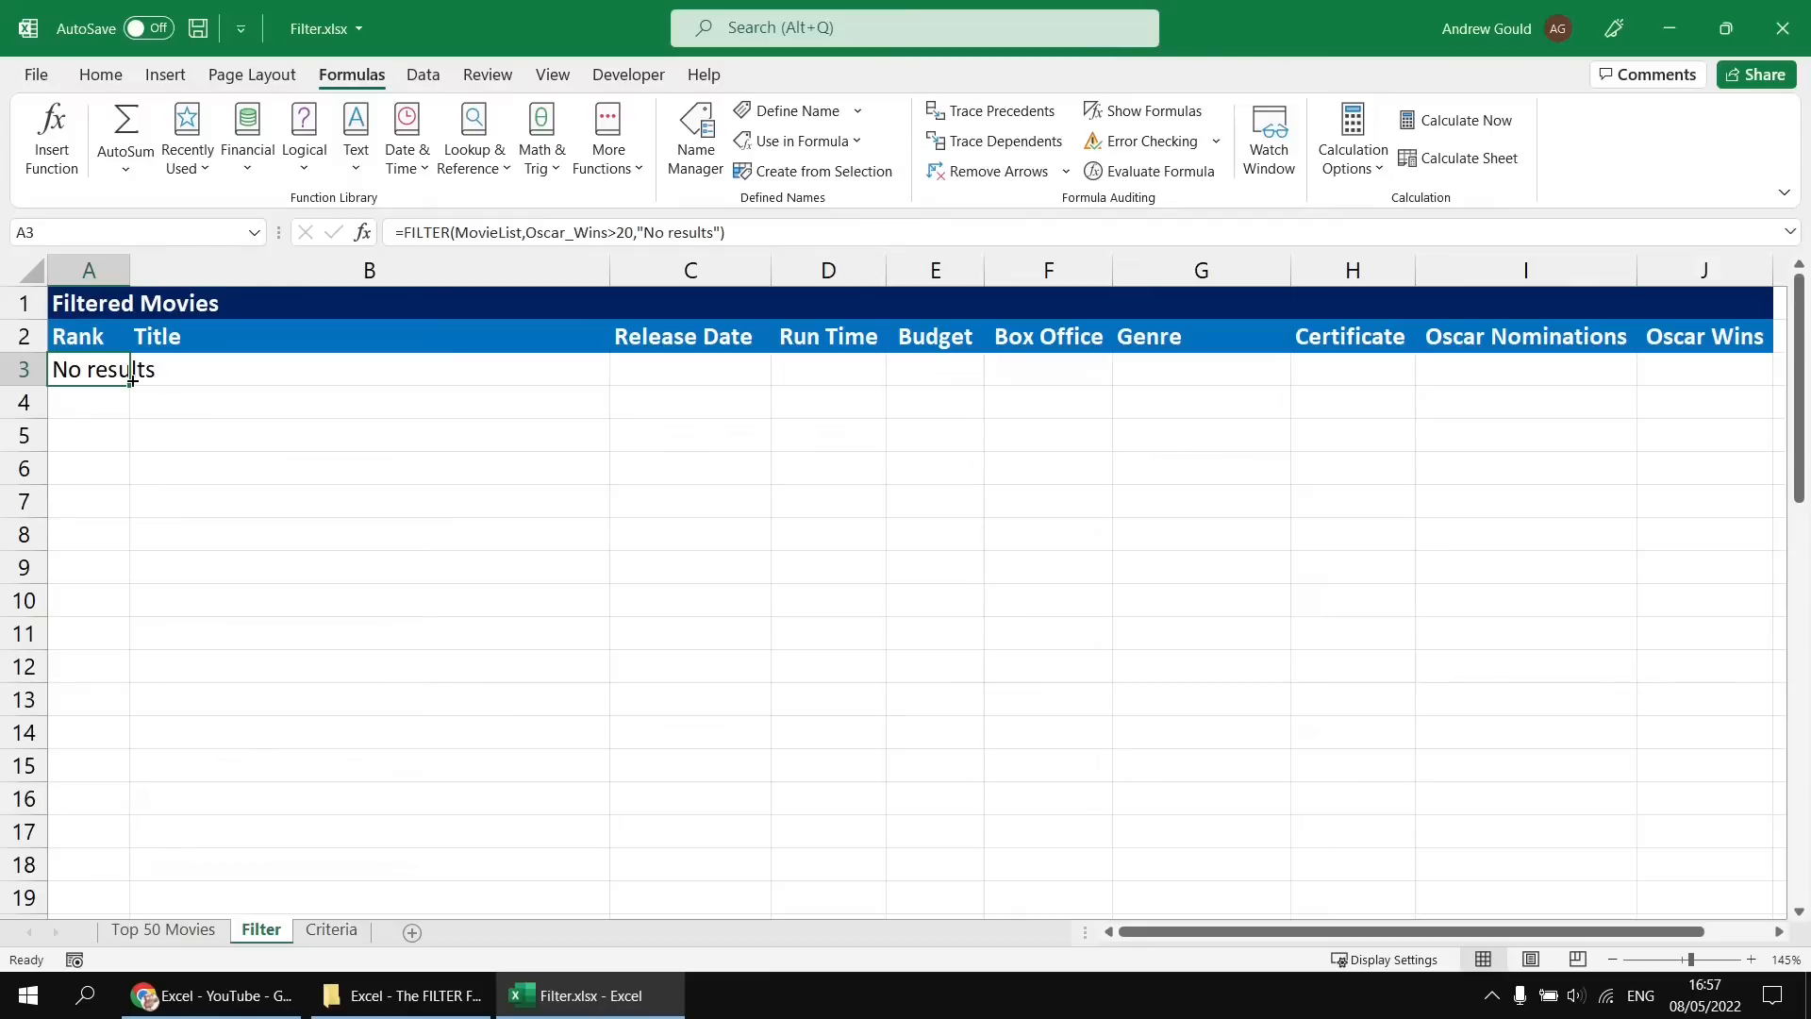
pyautogui.press('F2')
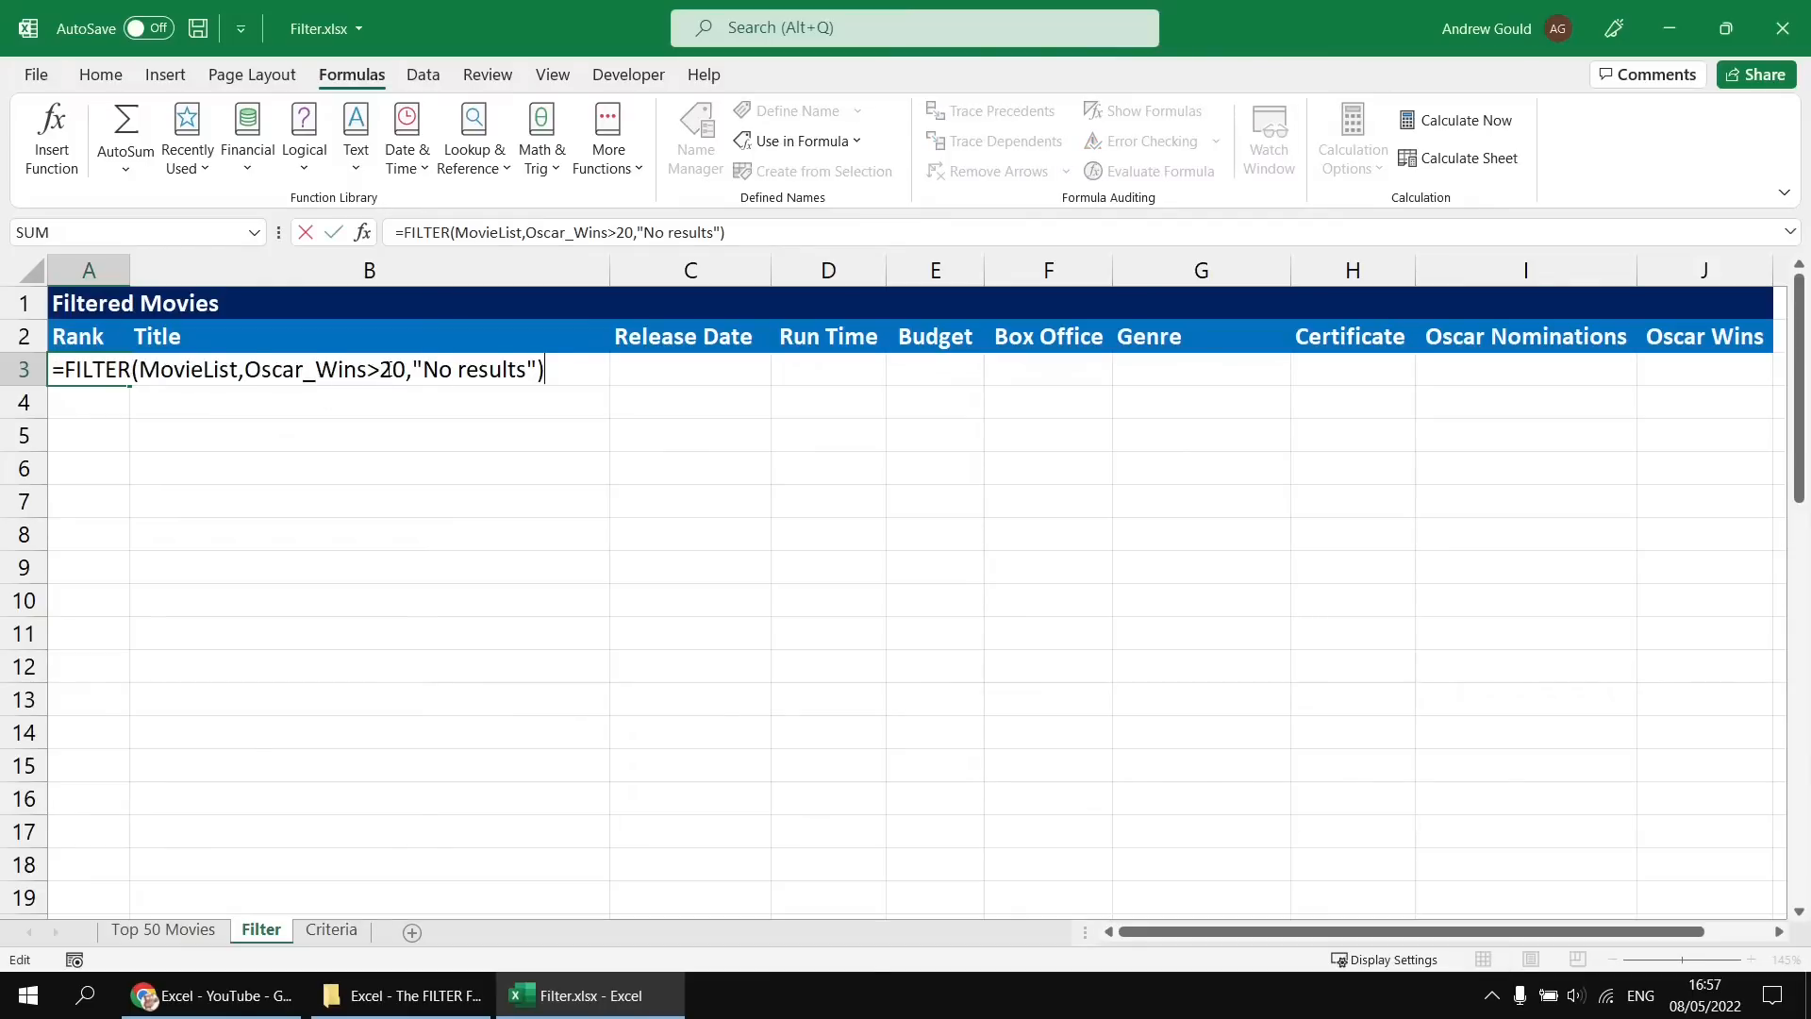
pyautogui.moveTo(381, 370); pyautogui.dragTo(394, 370)
pyautogui.press('Delete')
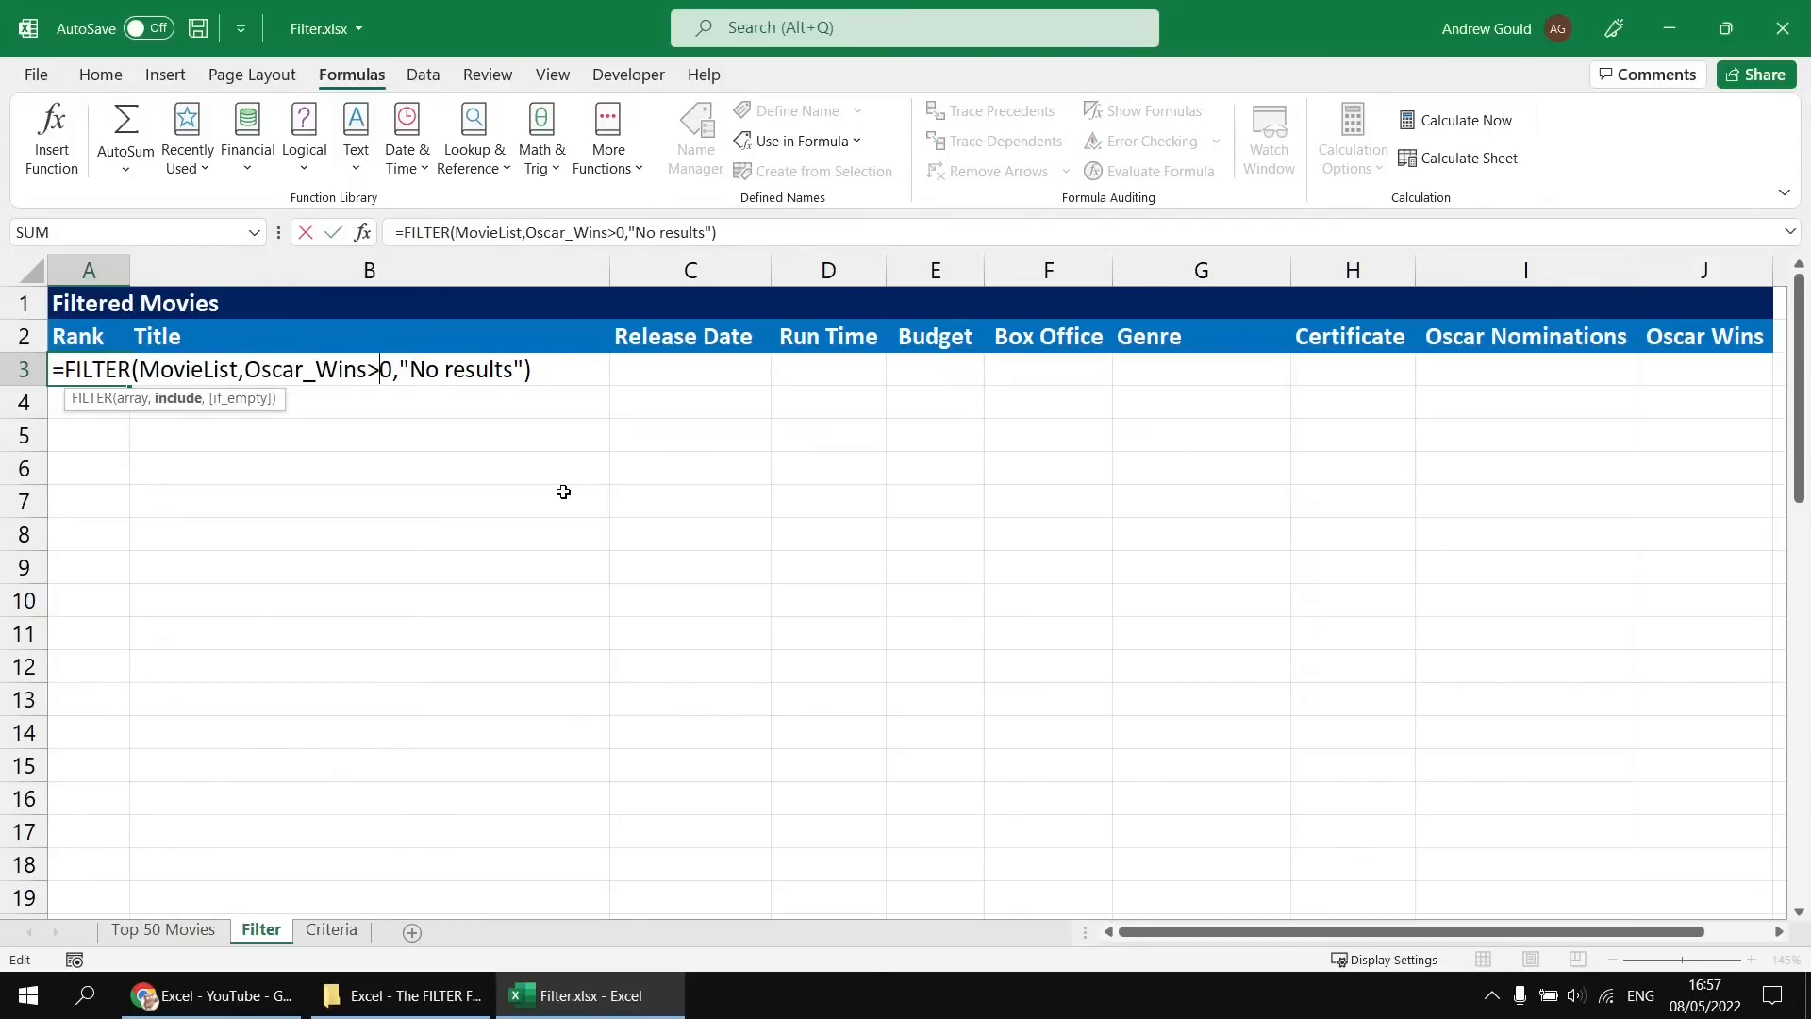
pyautogui.press('Return')
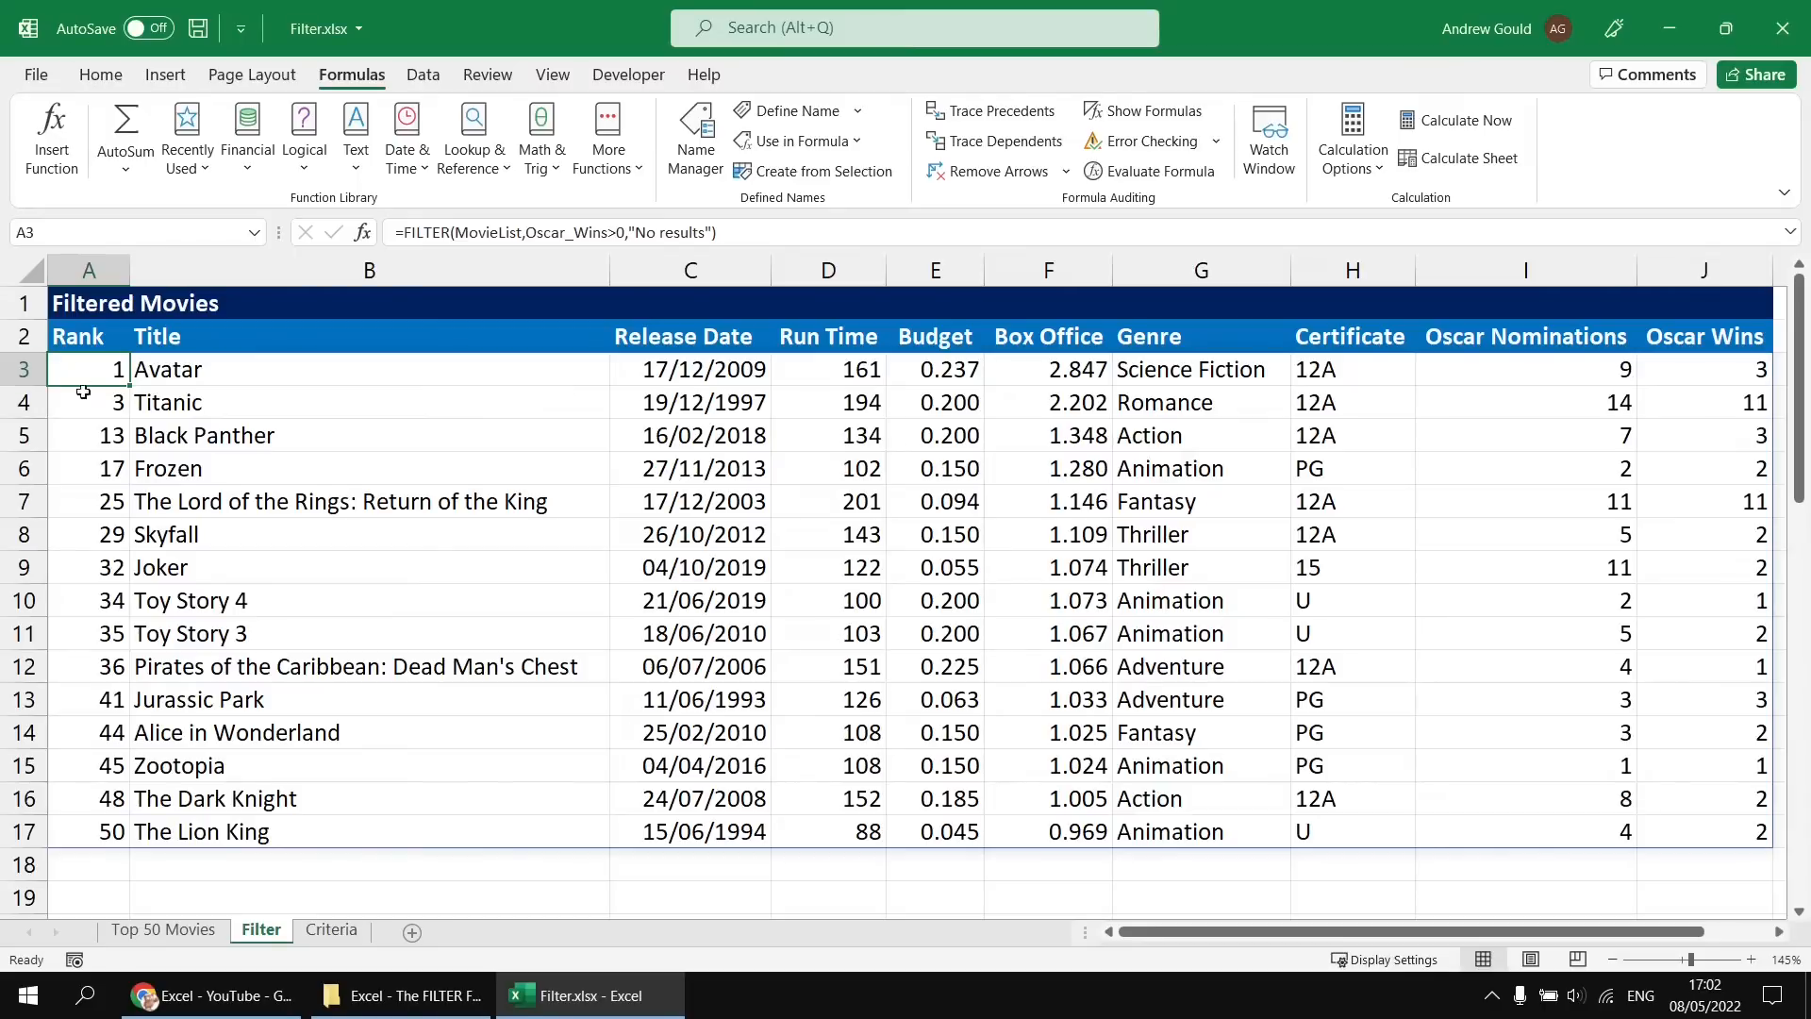
# Change the FILTER criterion in cell A3 to Oscar_Wins=MAX(Oscar_Wins) to list the movies with the most Oscar wins.
pyautogui.press('F2')
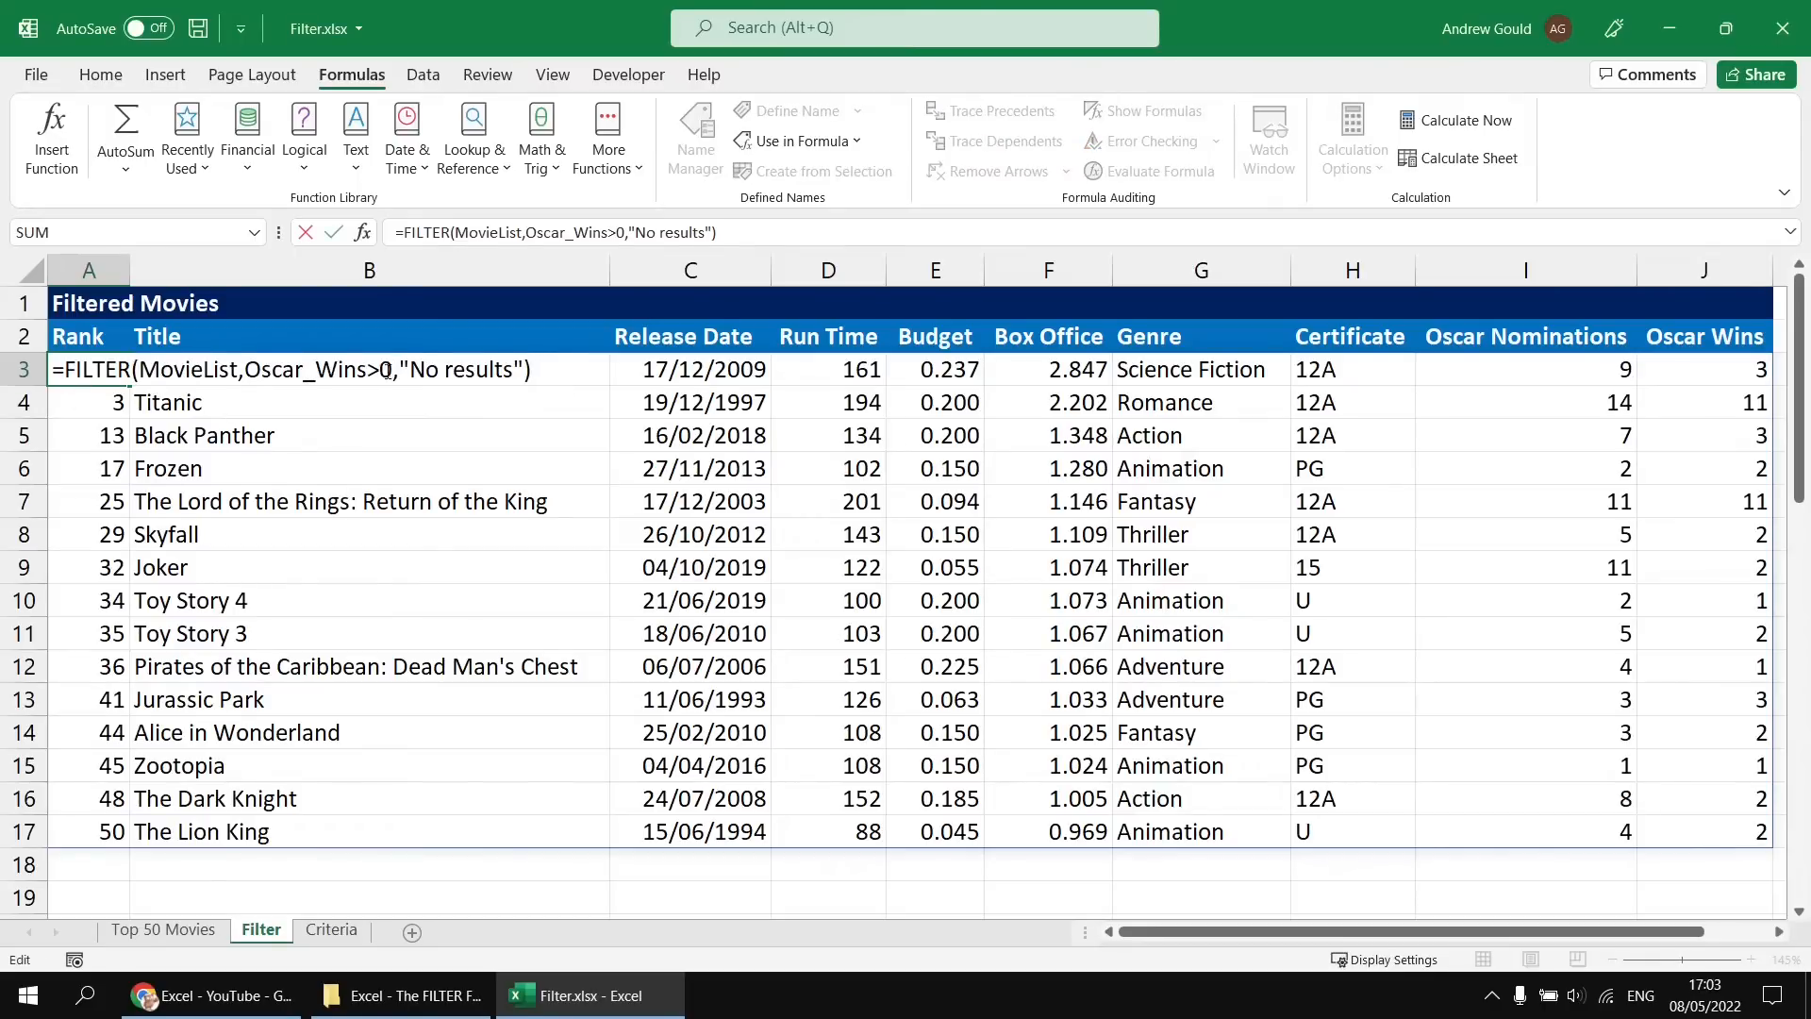
pyautogui.moveTo(394, 369); pyautogui.dragTo(367, 369)
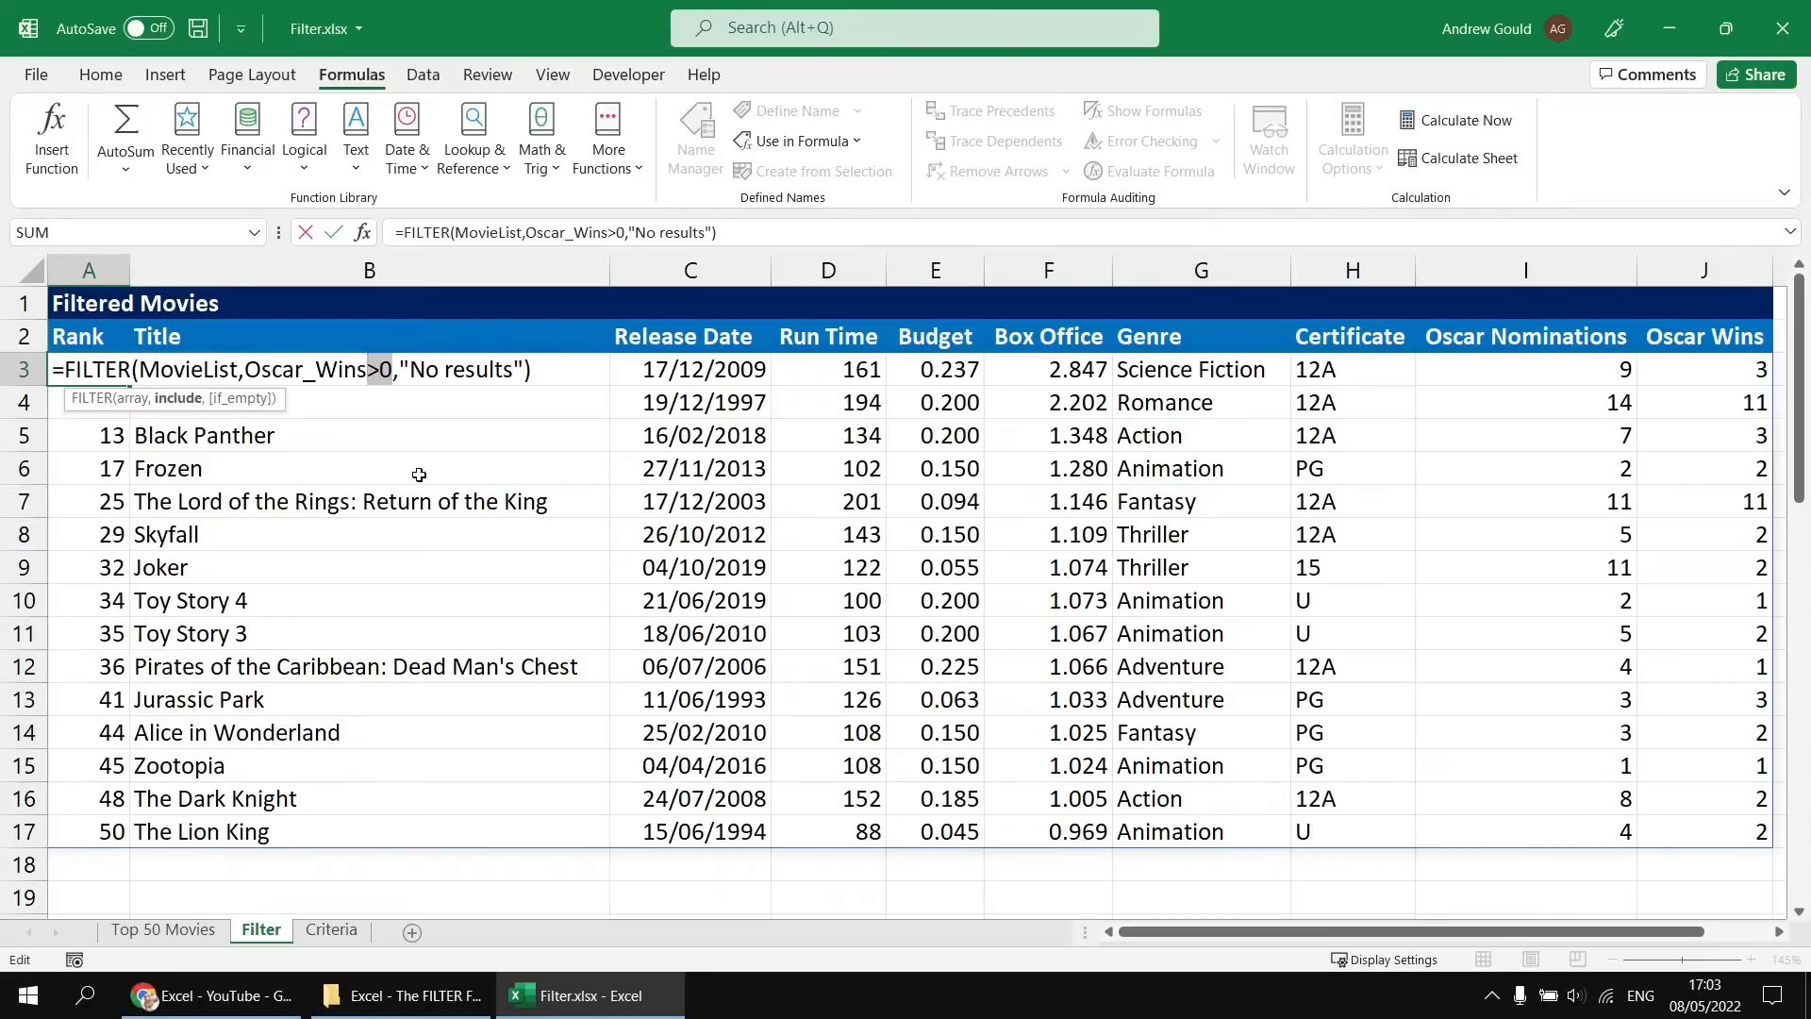
pyautogui.write('=MAX')
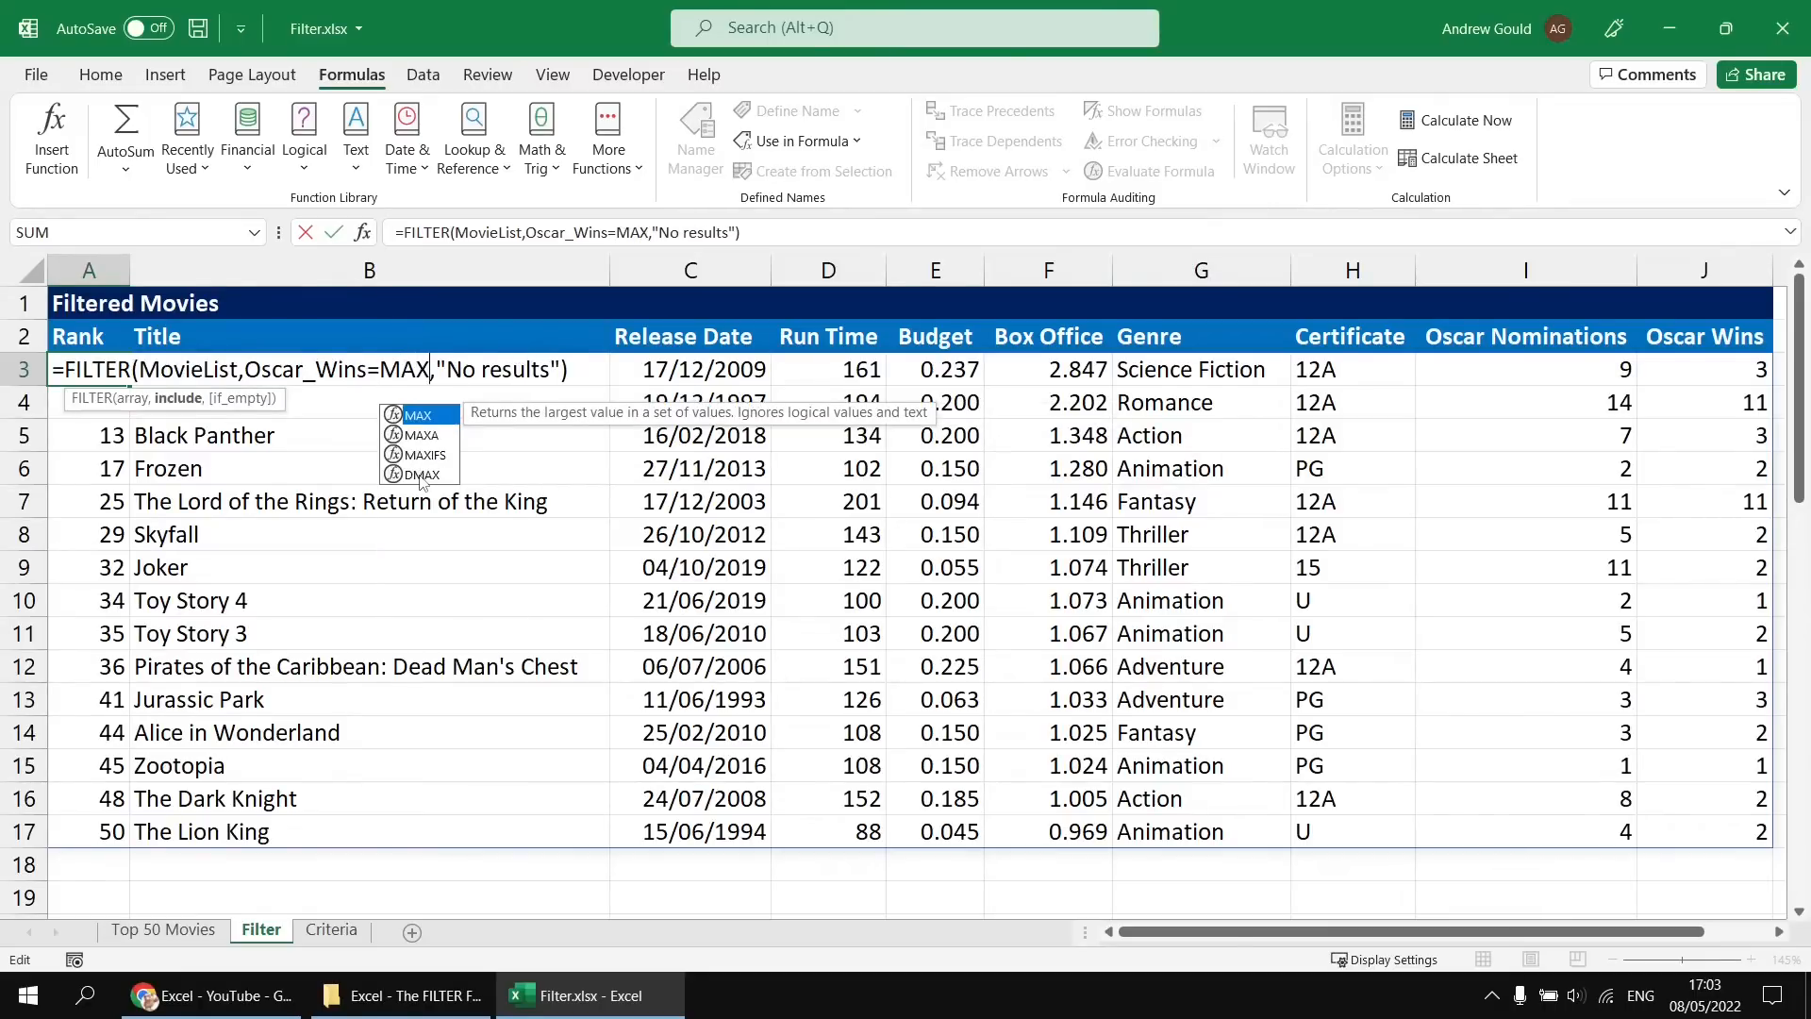
pyautogui.write('(')
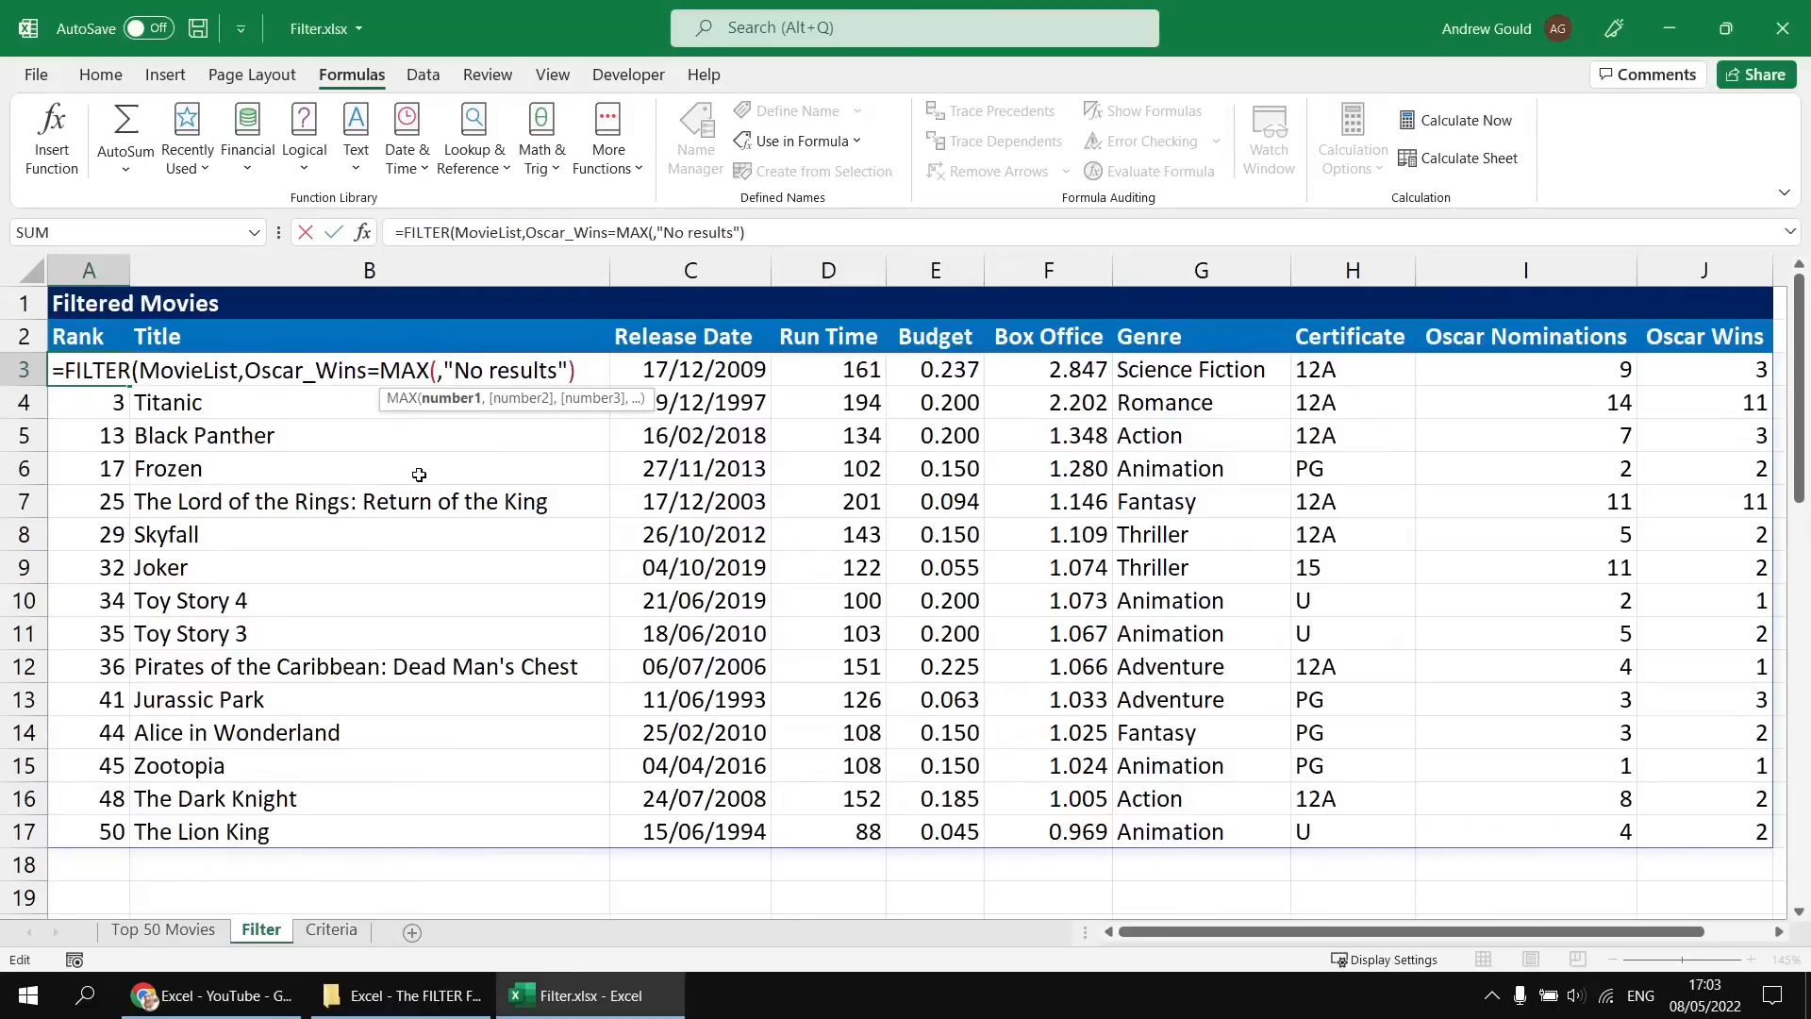
pyautogui.write('osc')
pyautogui.press('Down')
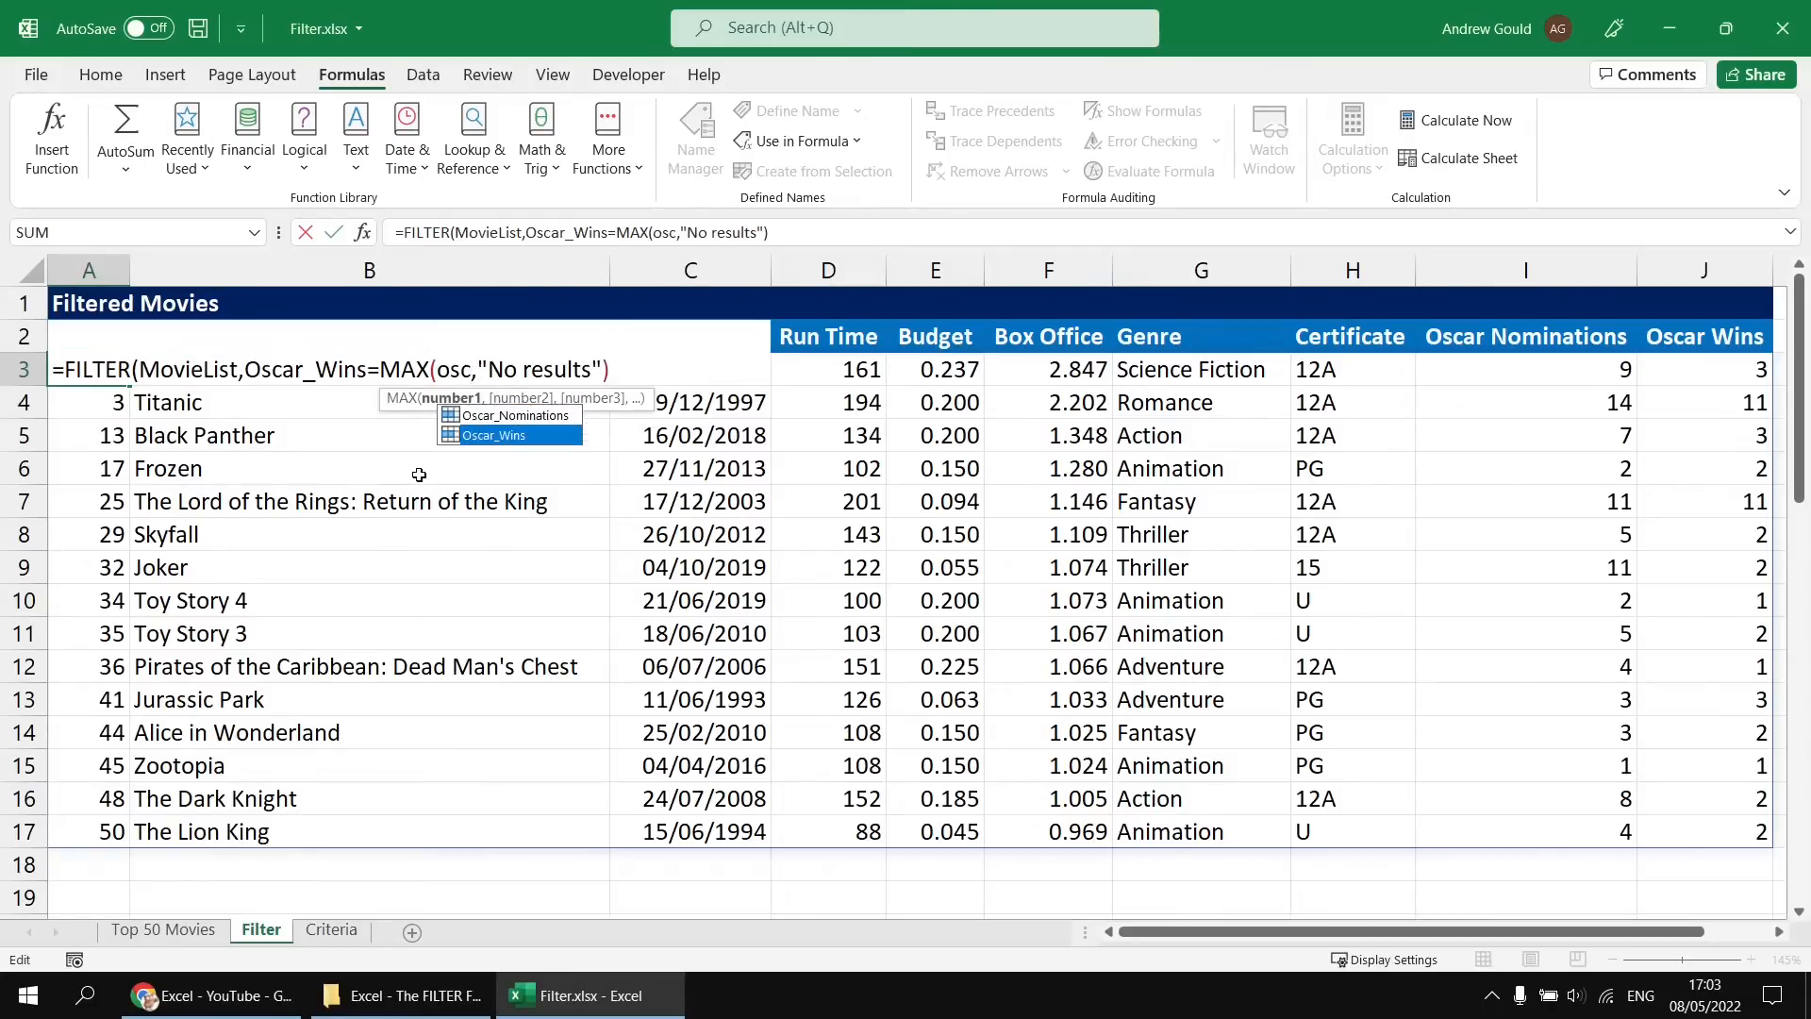
pyautogui.press('Tab')
pyautogui.write(')')
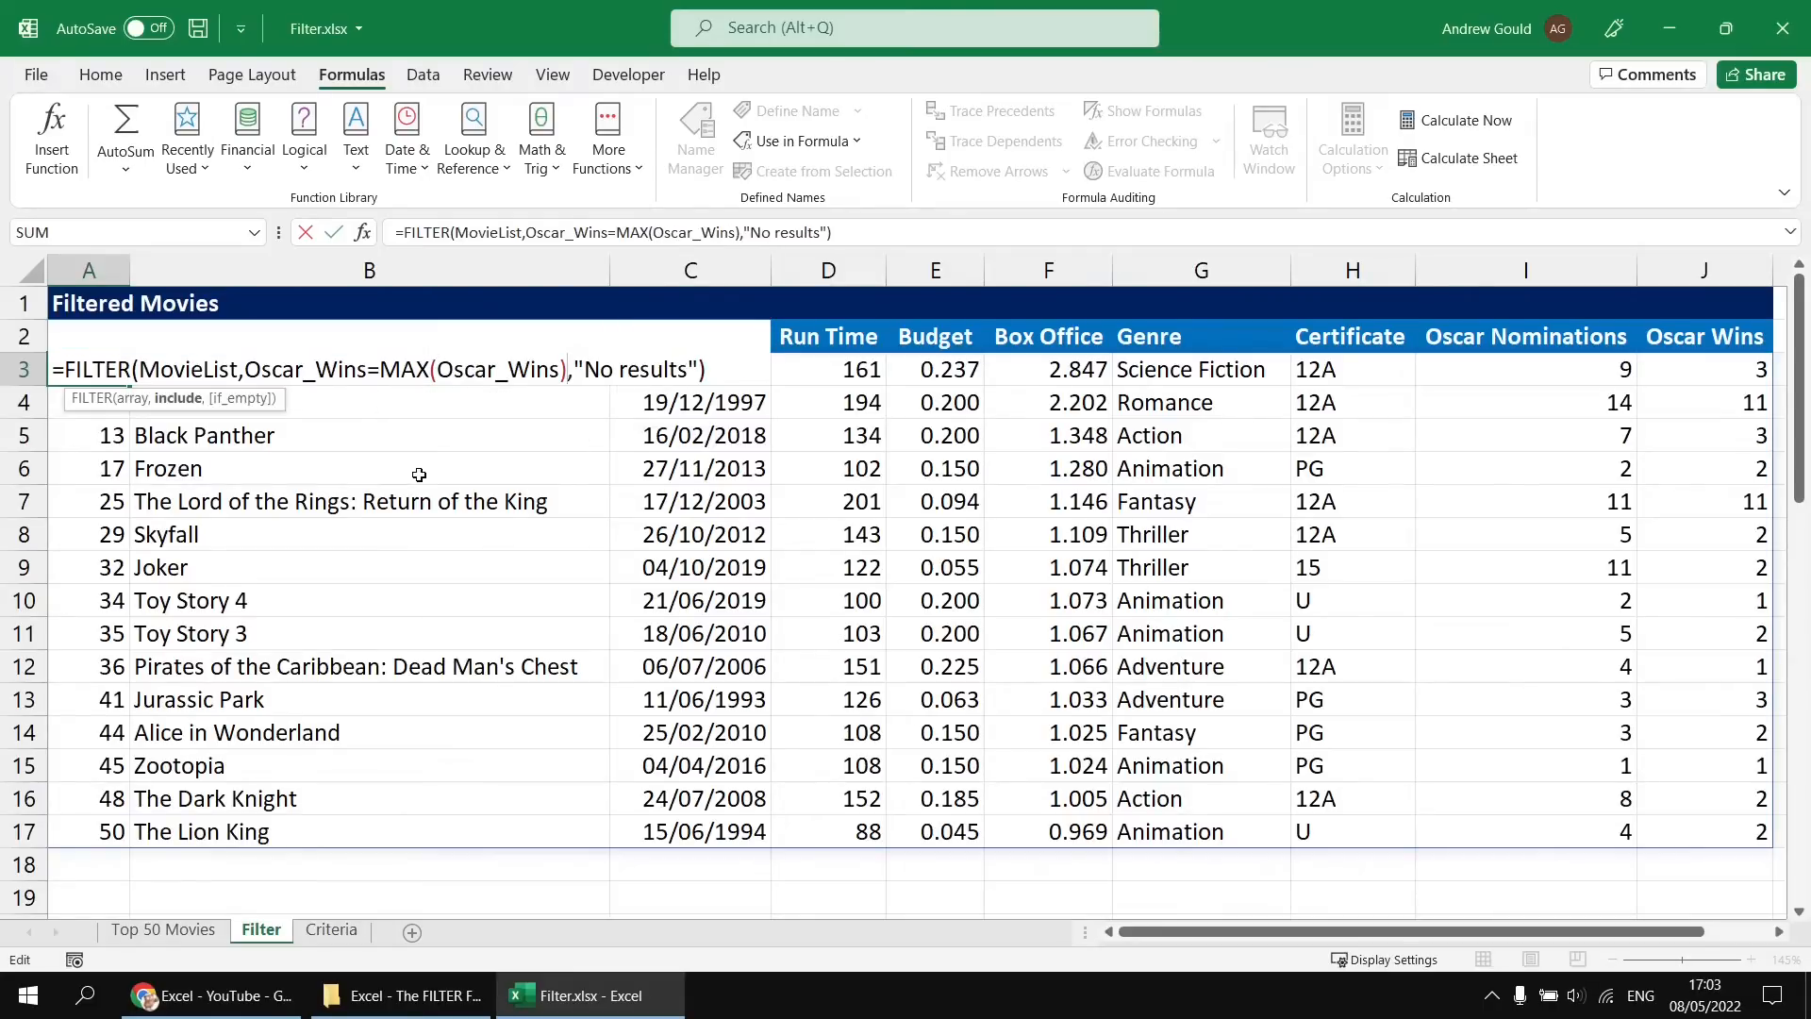
pyautogui.moveTo(246, 373); pyautogui.dragTo(567, 370)
pyautogui.click(382, 368)
pyautogui.click(467, 369)
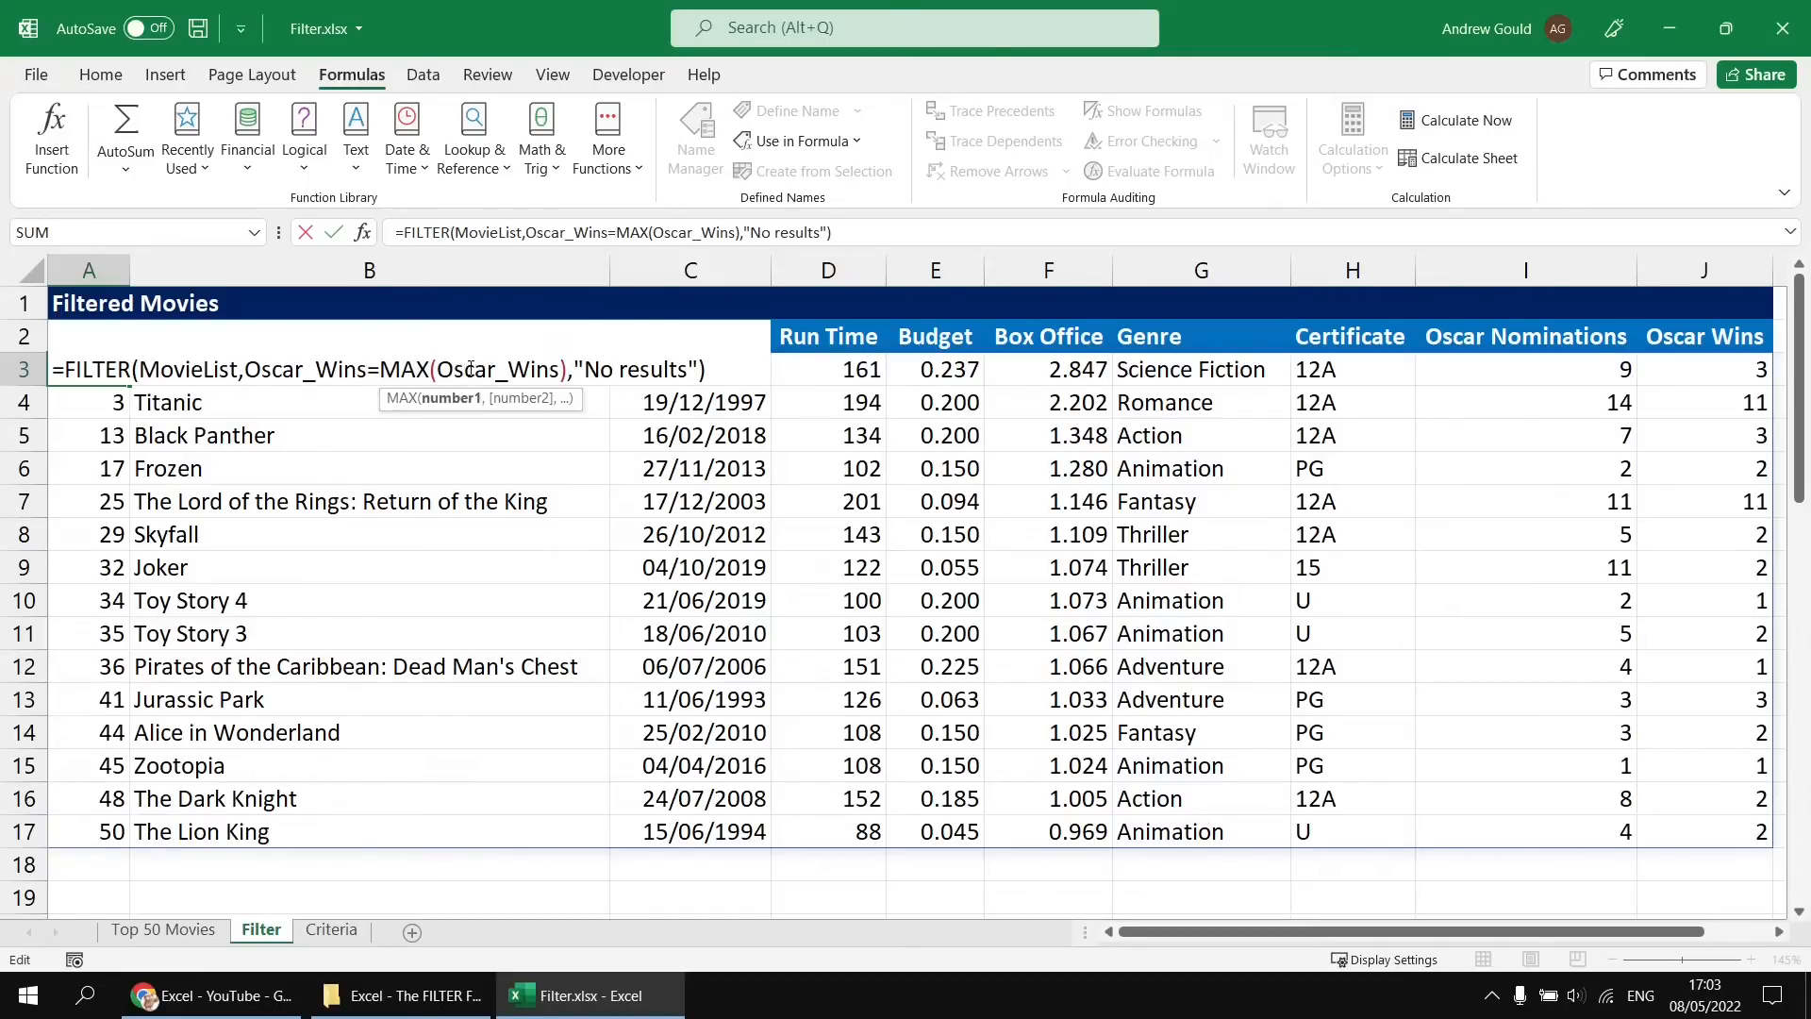
pyautogui.press('Return')
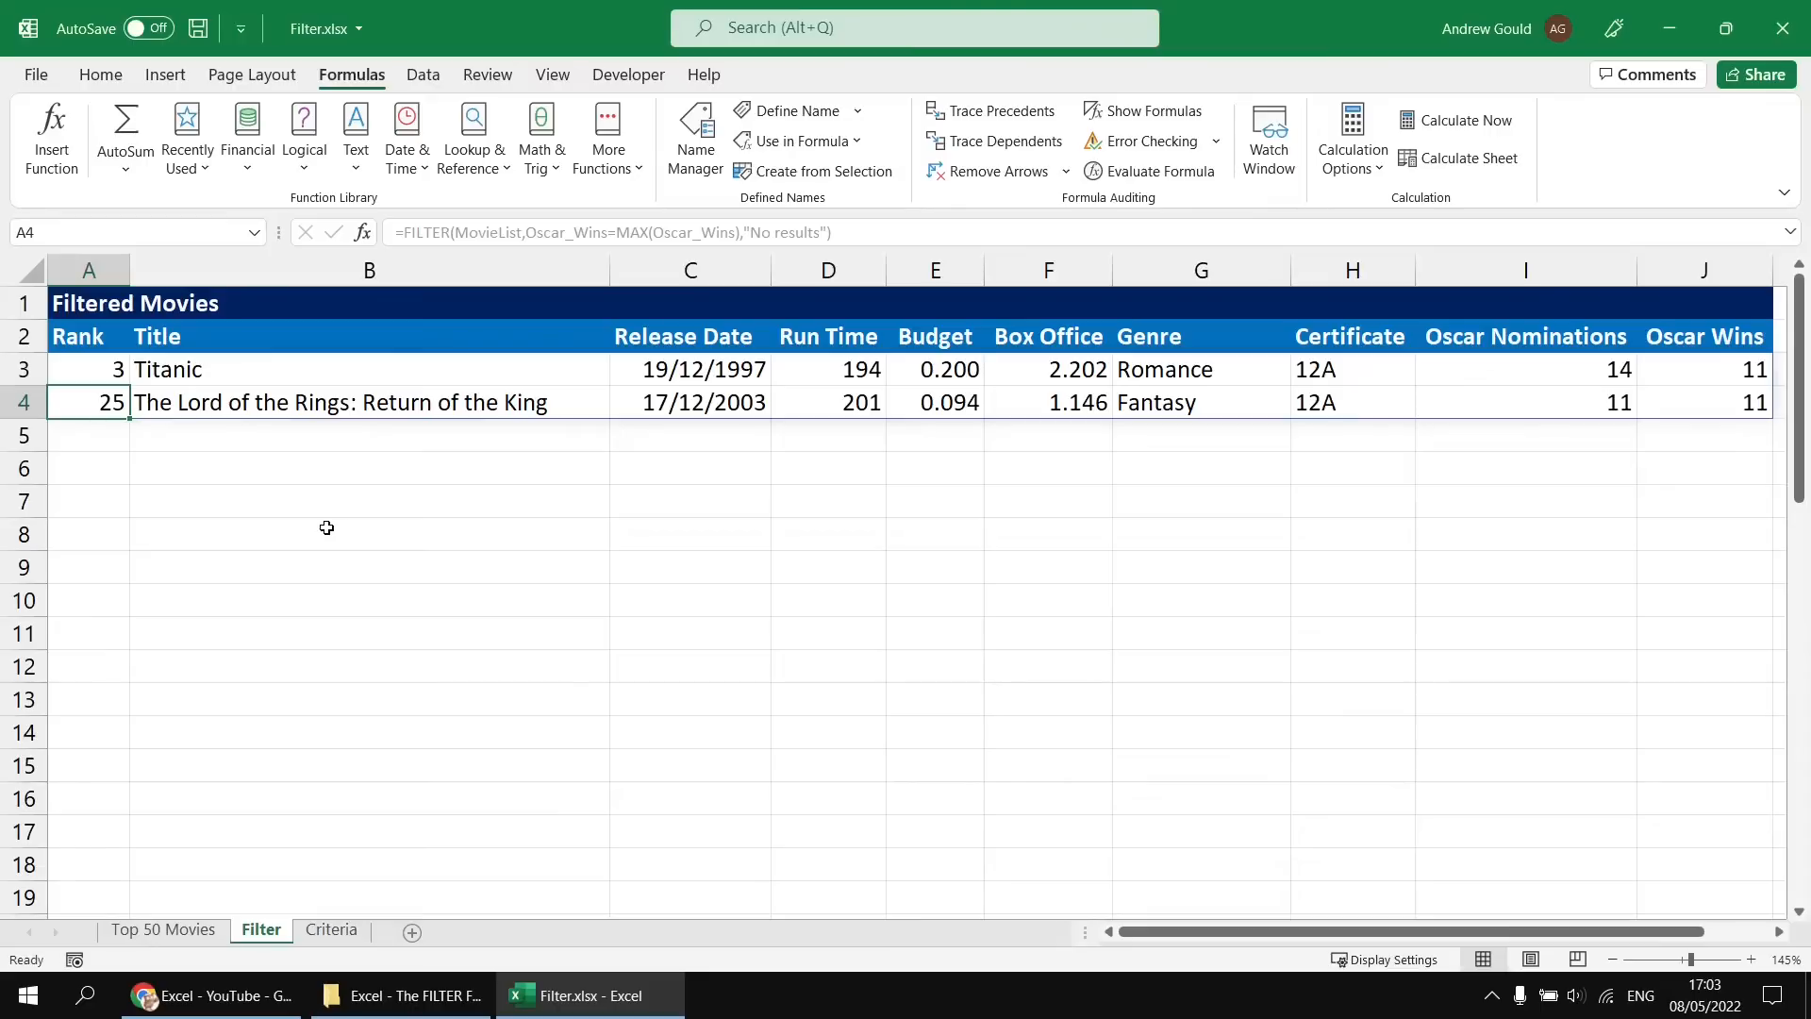
# Change the FILTER criterion in cell A3 to Run_Time=MAX(Run_Time) to extract the longest movie.
pyautogui.click(88, 370)
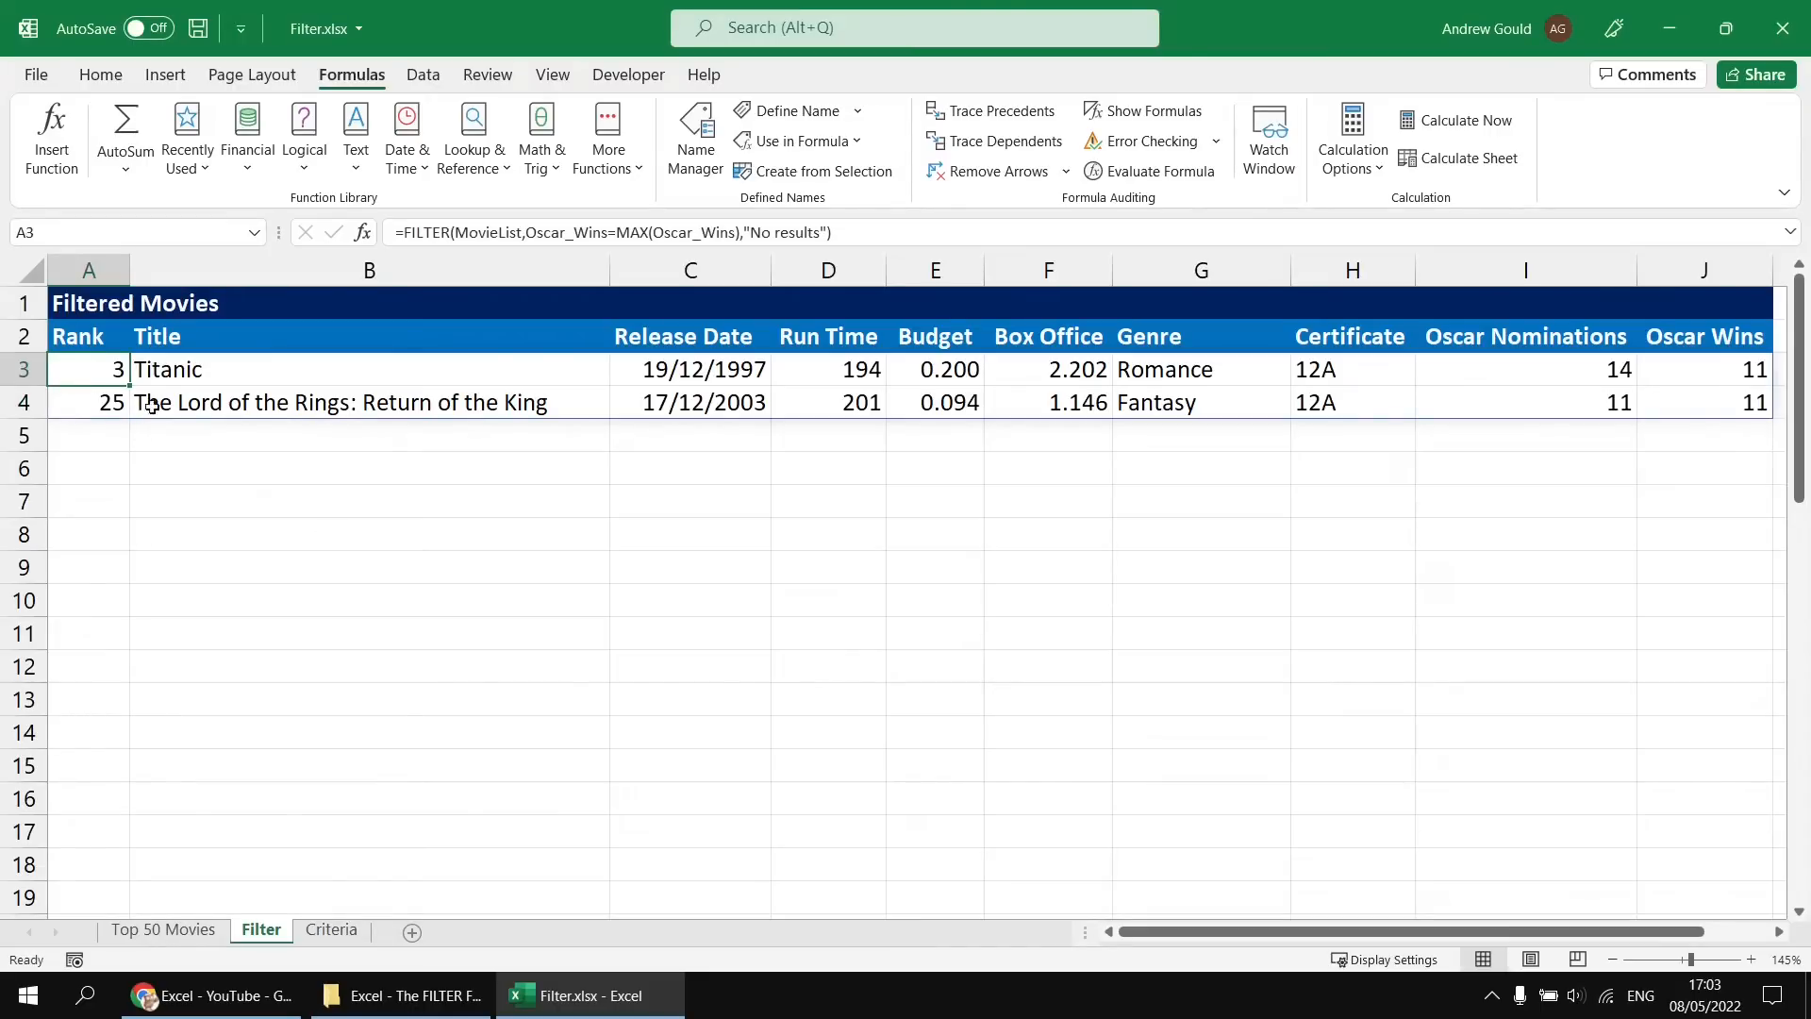
pyautogui.press('F2')
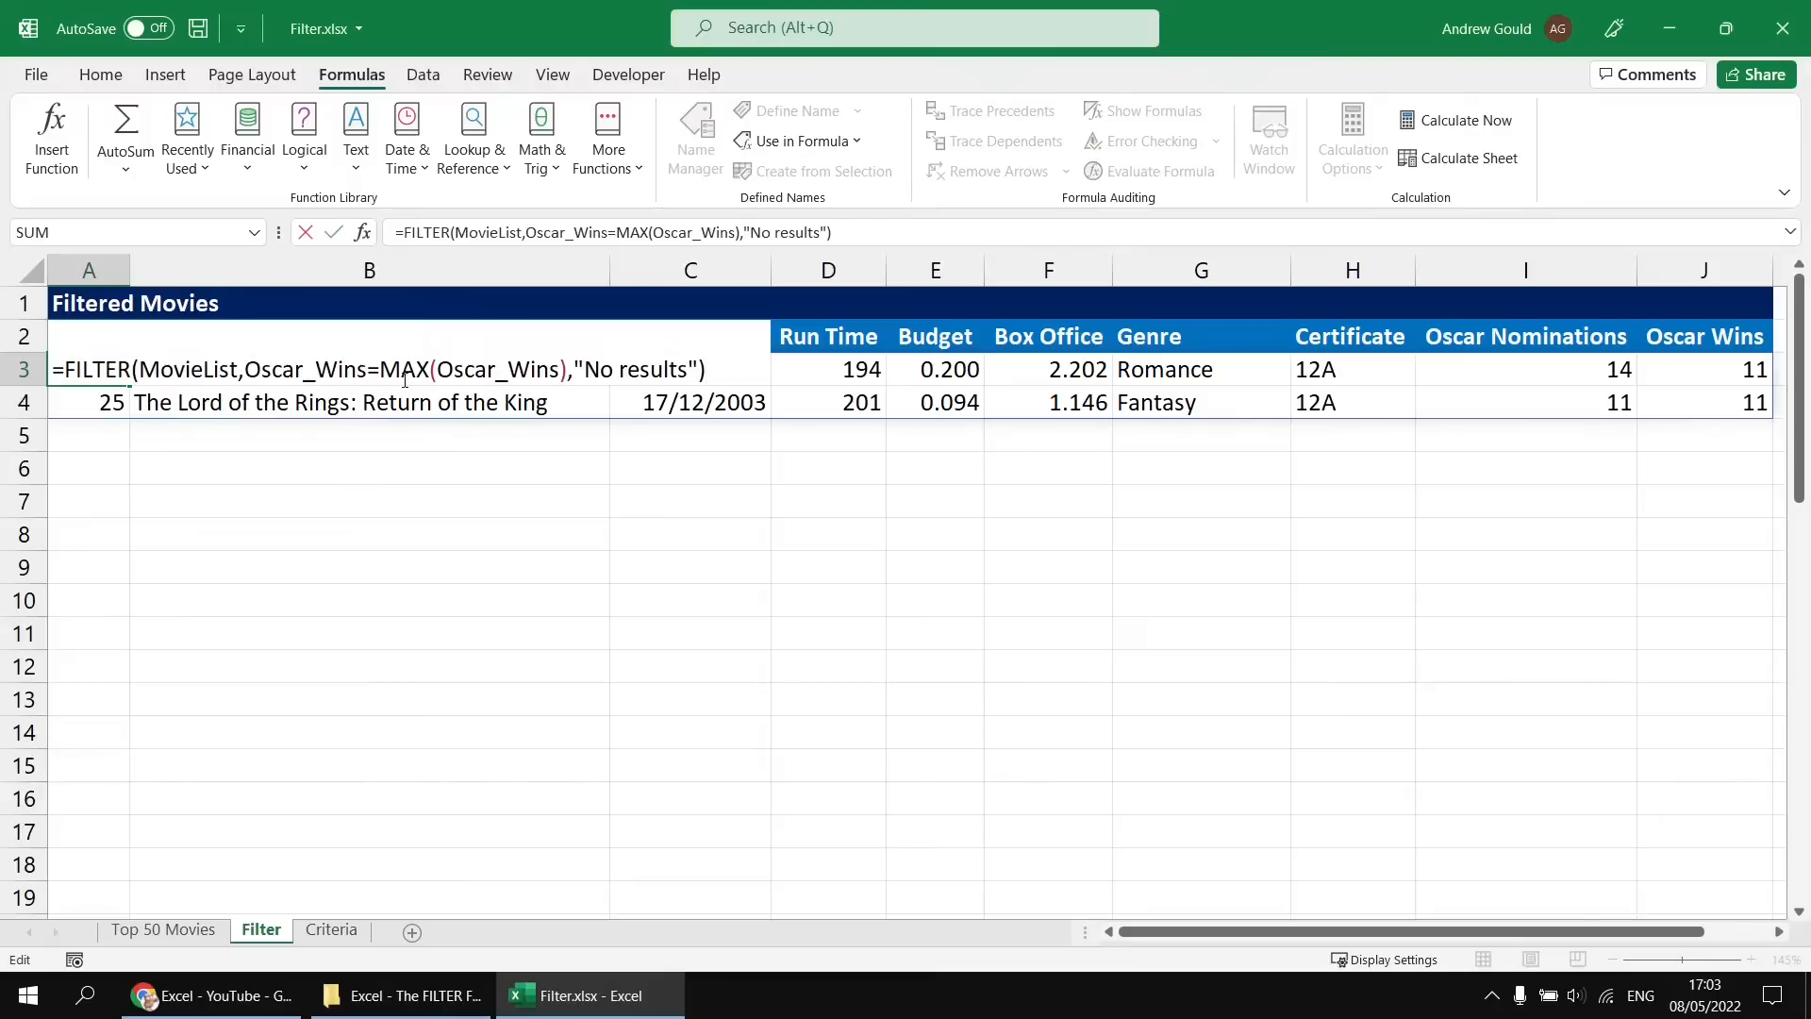
pyautogui.moveTo(367, 371); pyautogui.dragTo(250, 381)
pyautogui.write('Run')
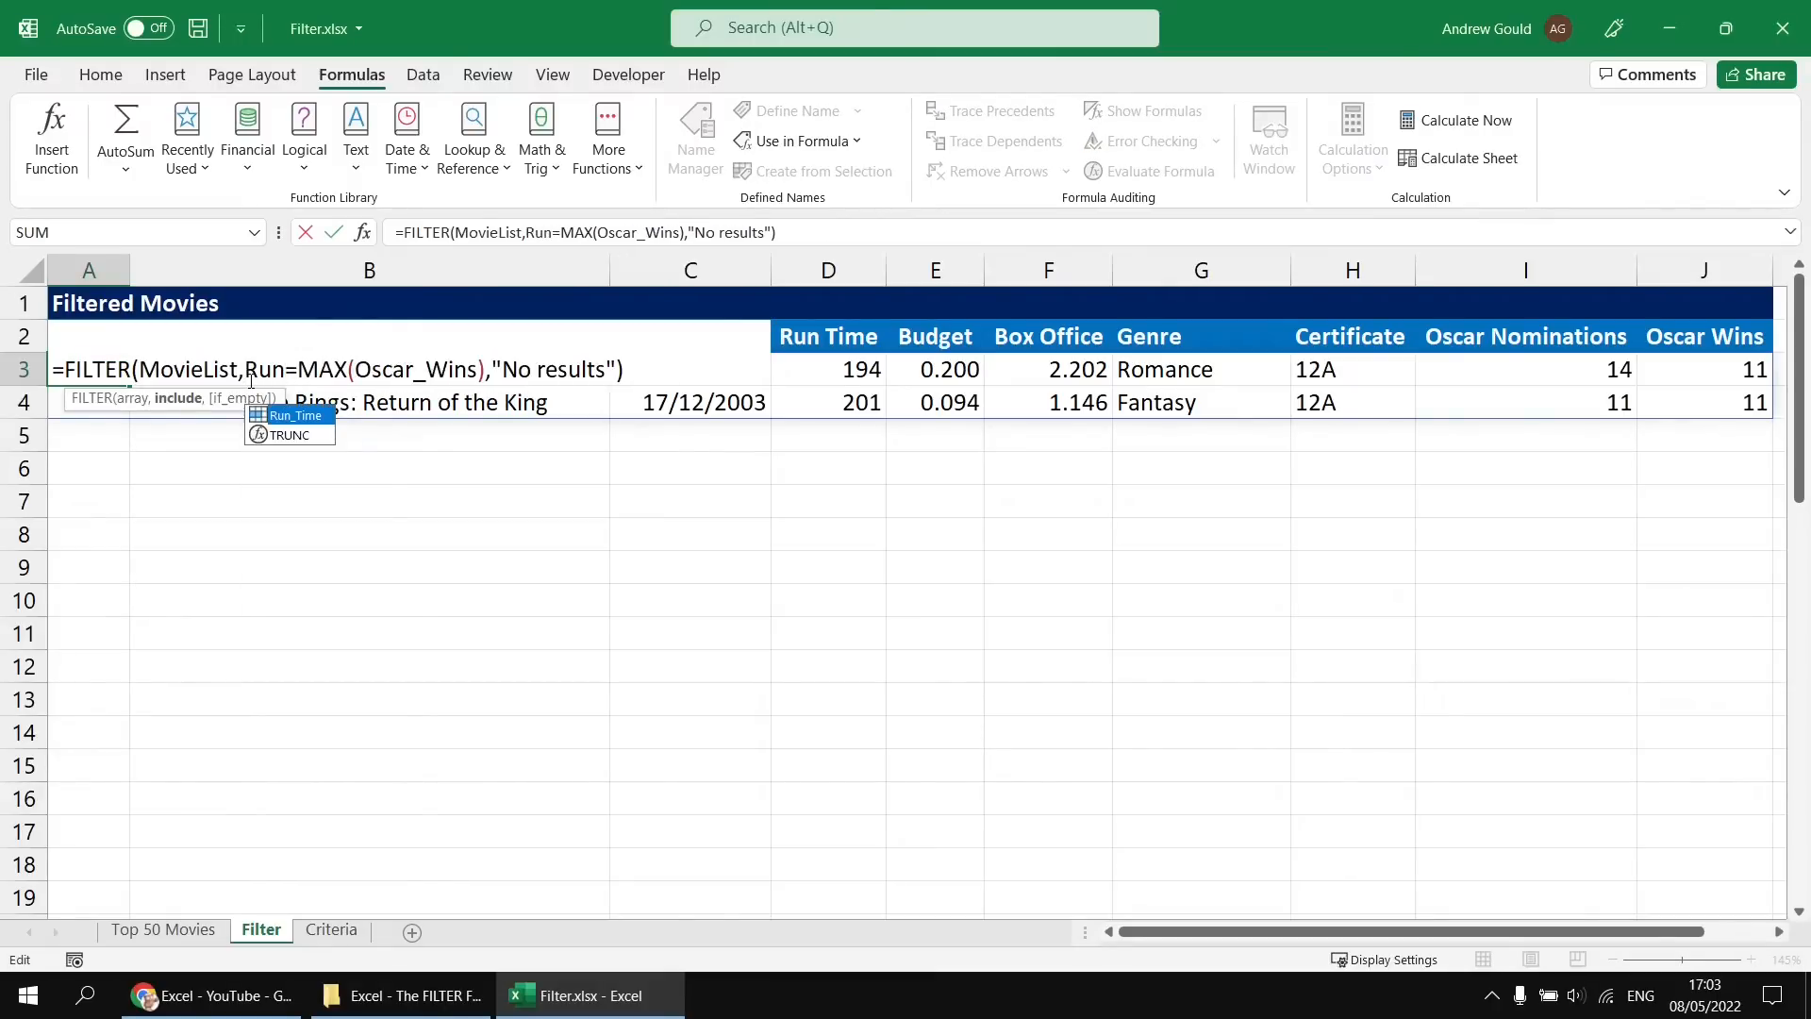
pyautogui.press('Tab')
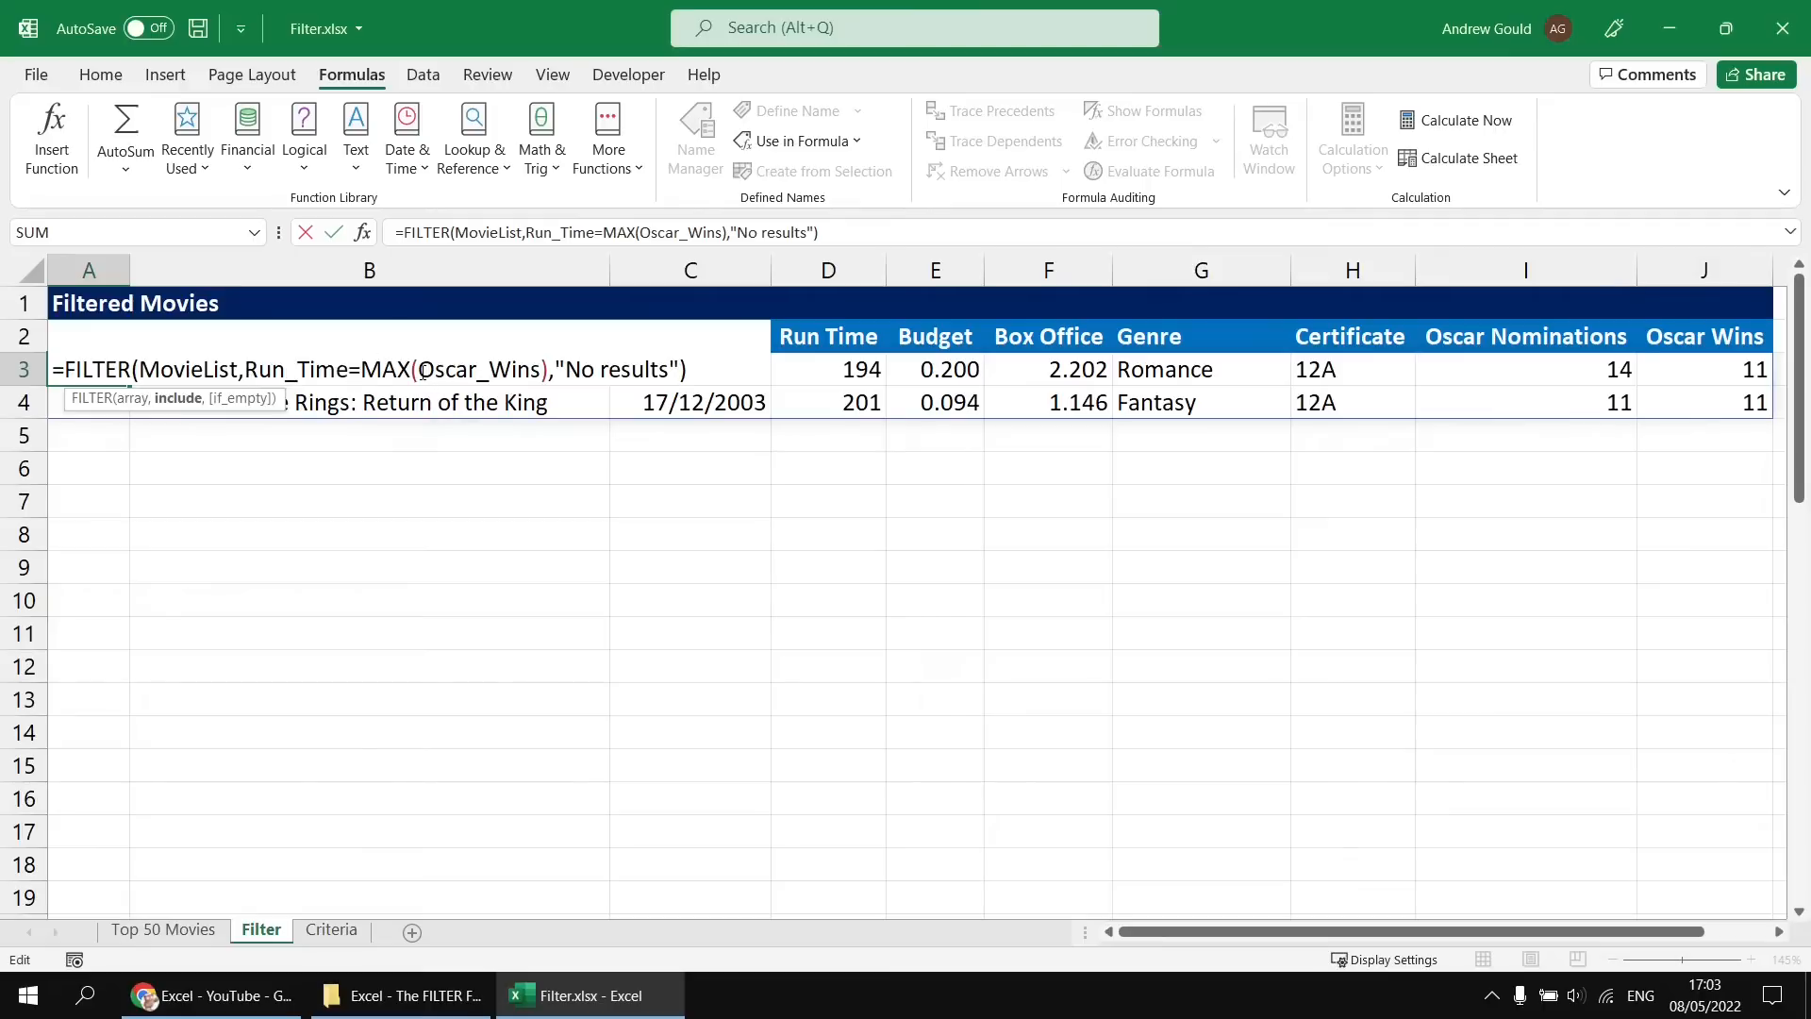
pyautogui.moveTo(419, 370); pyautogui.dragTo(538, 366)
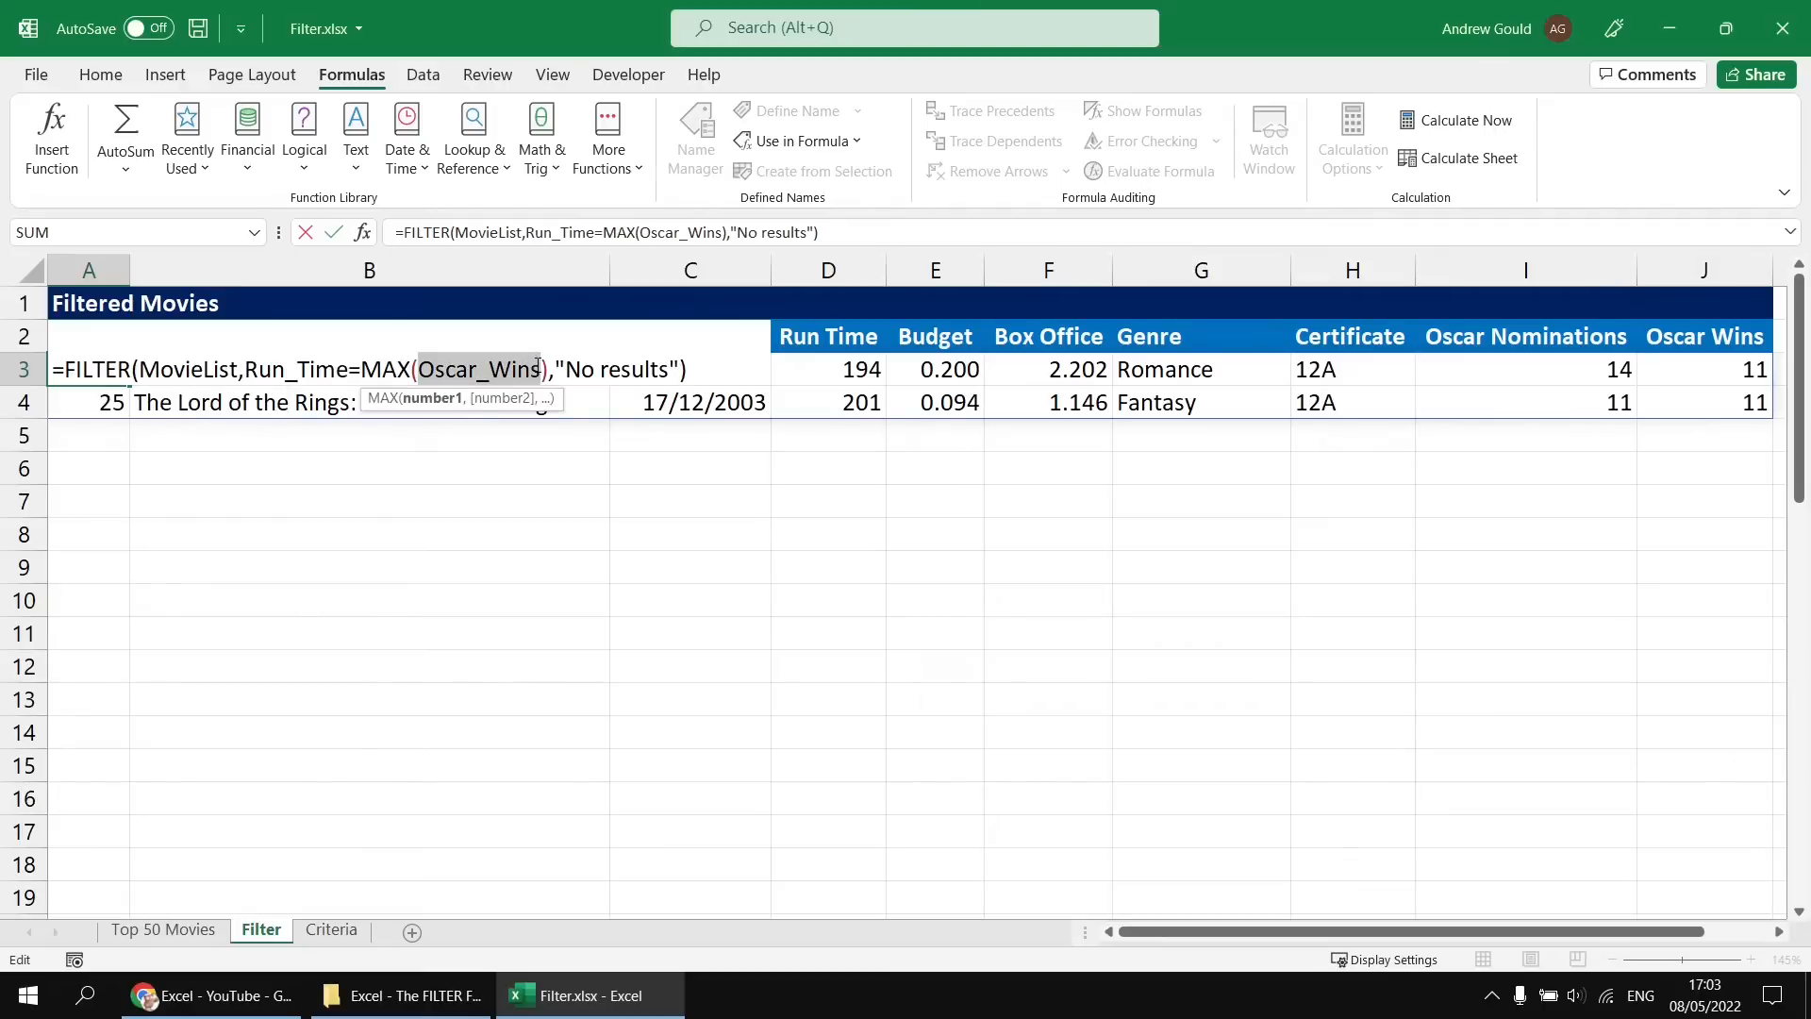
pyautogui.write('Run')
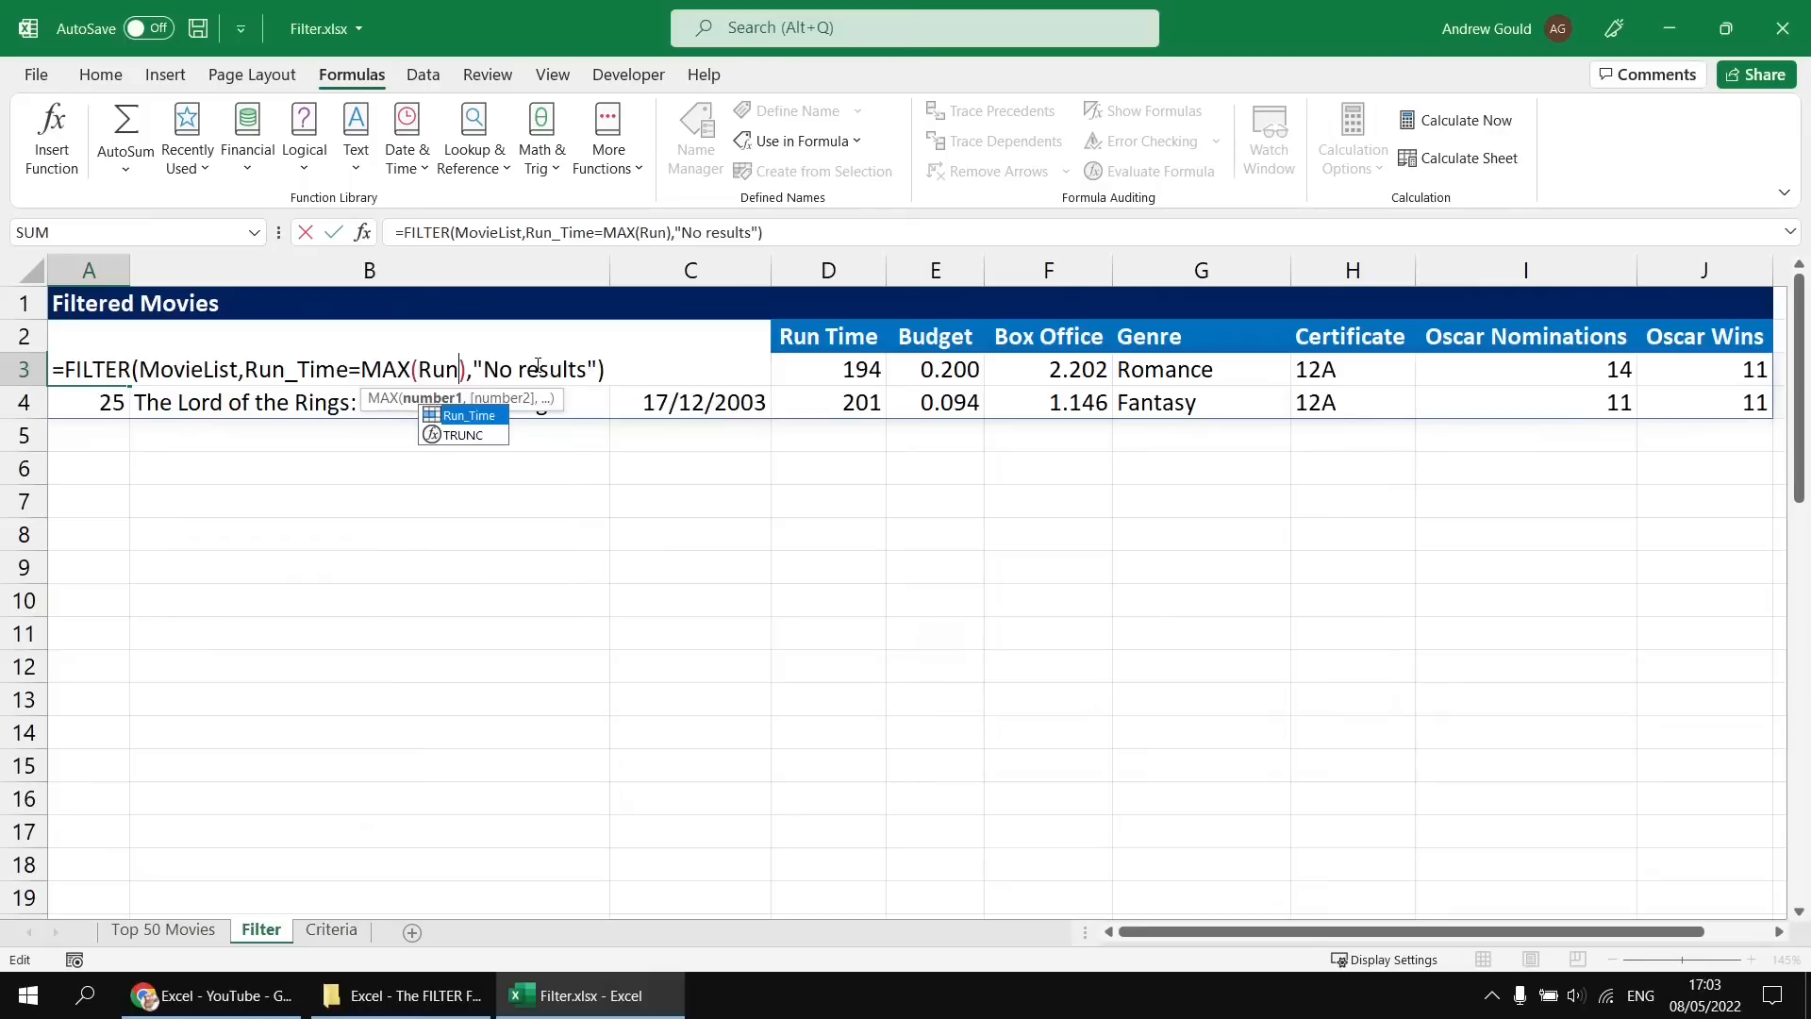
pyautogui.press('Tab')
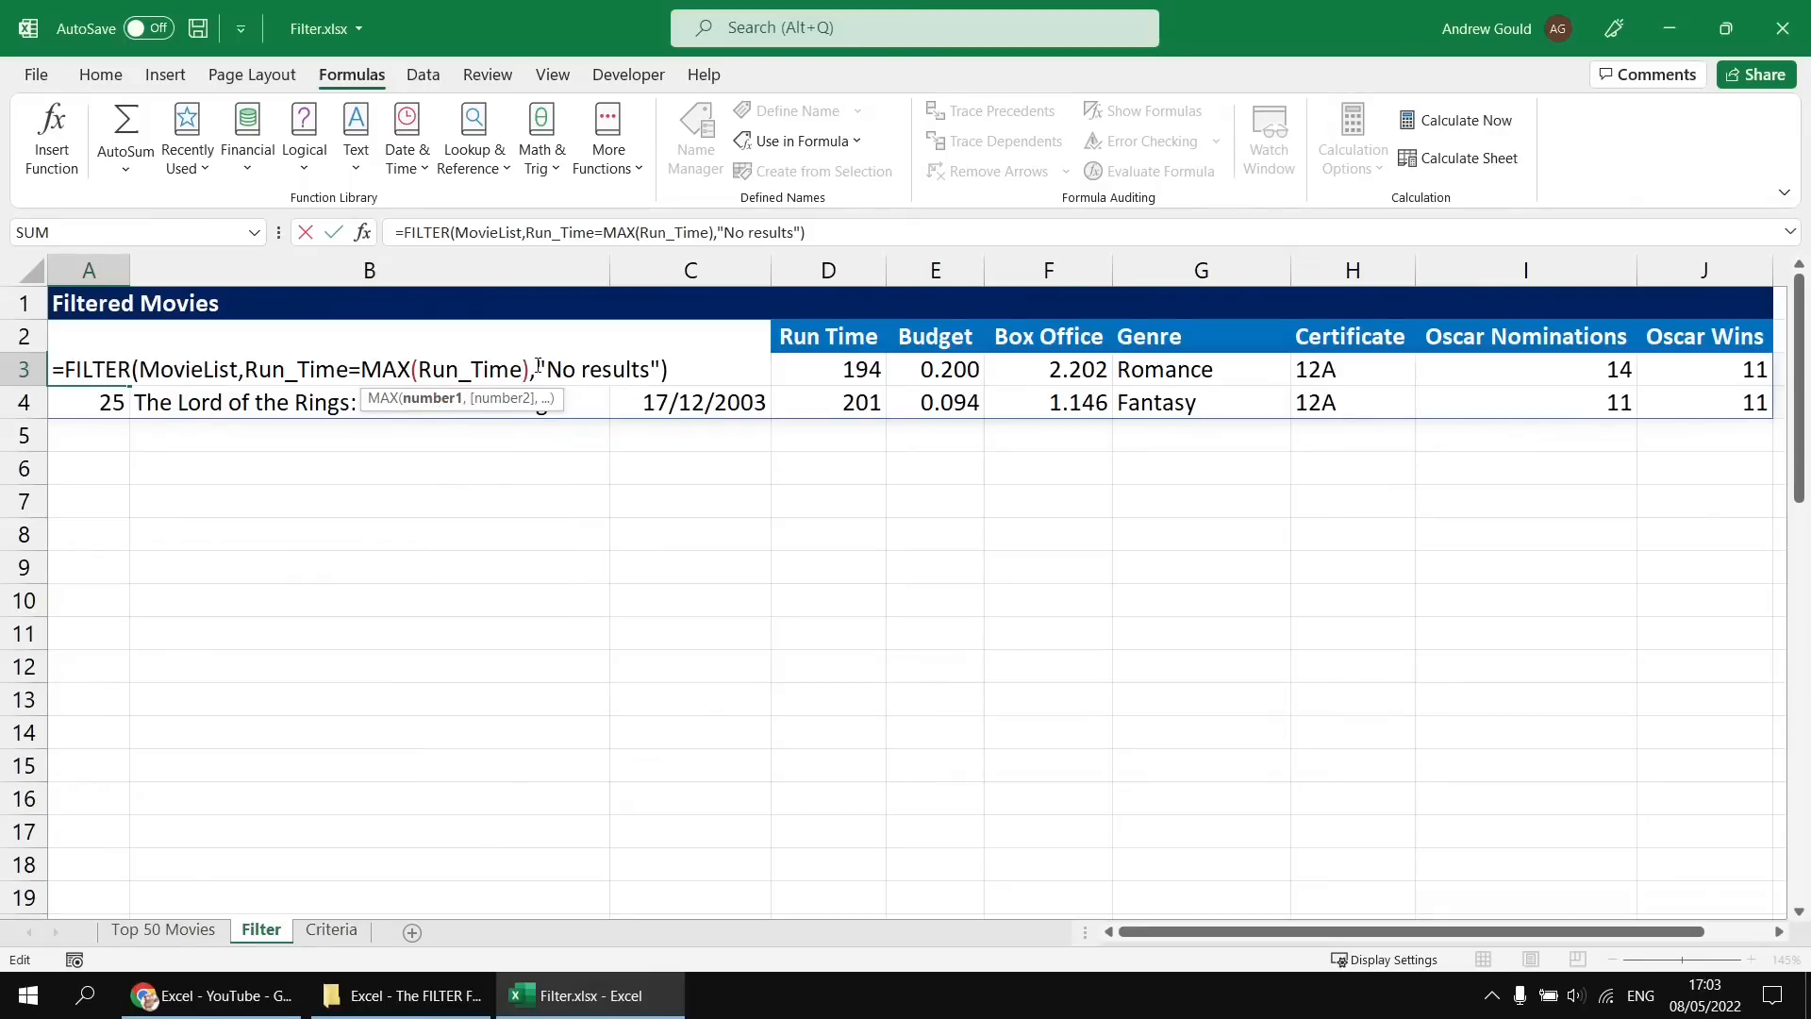
pyautogui.press('Return')
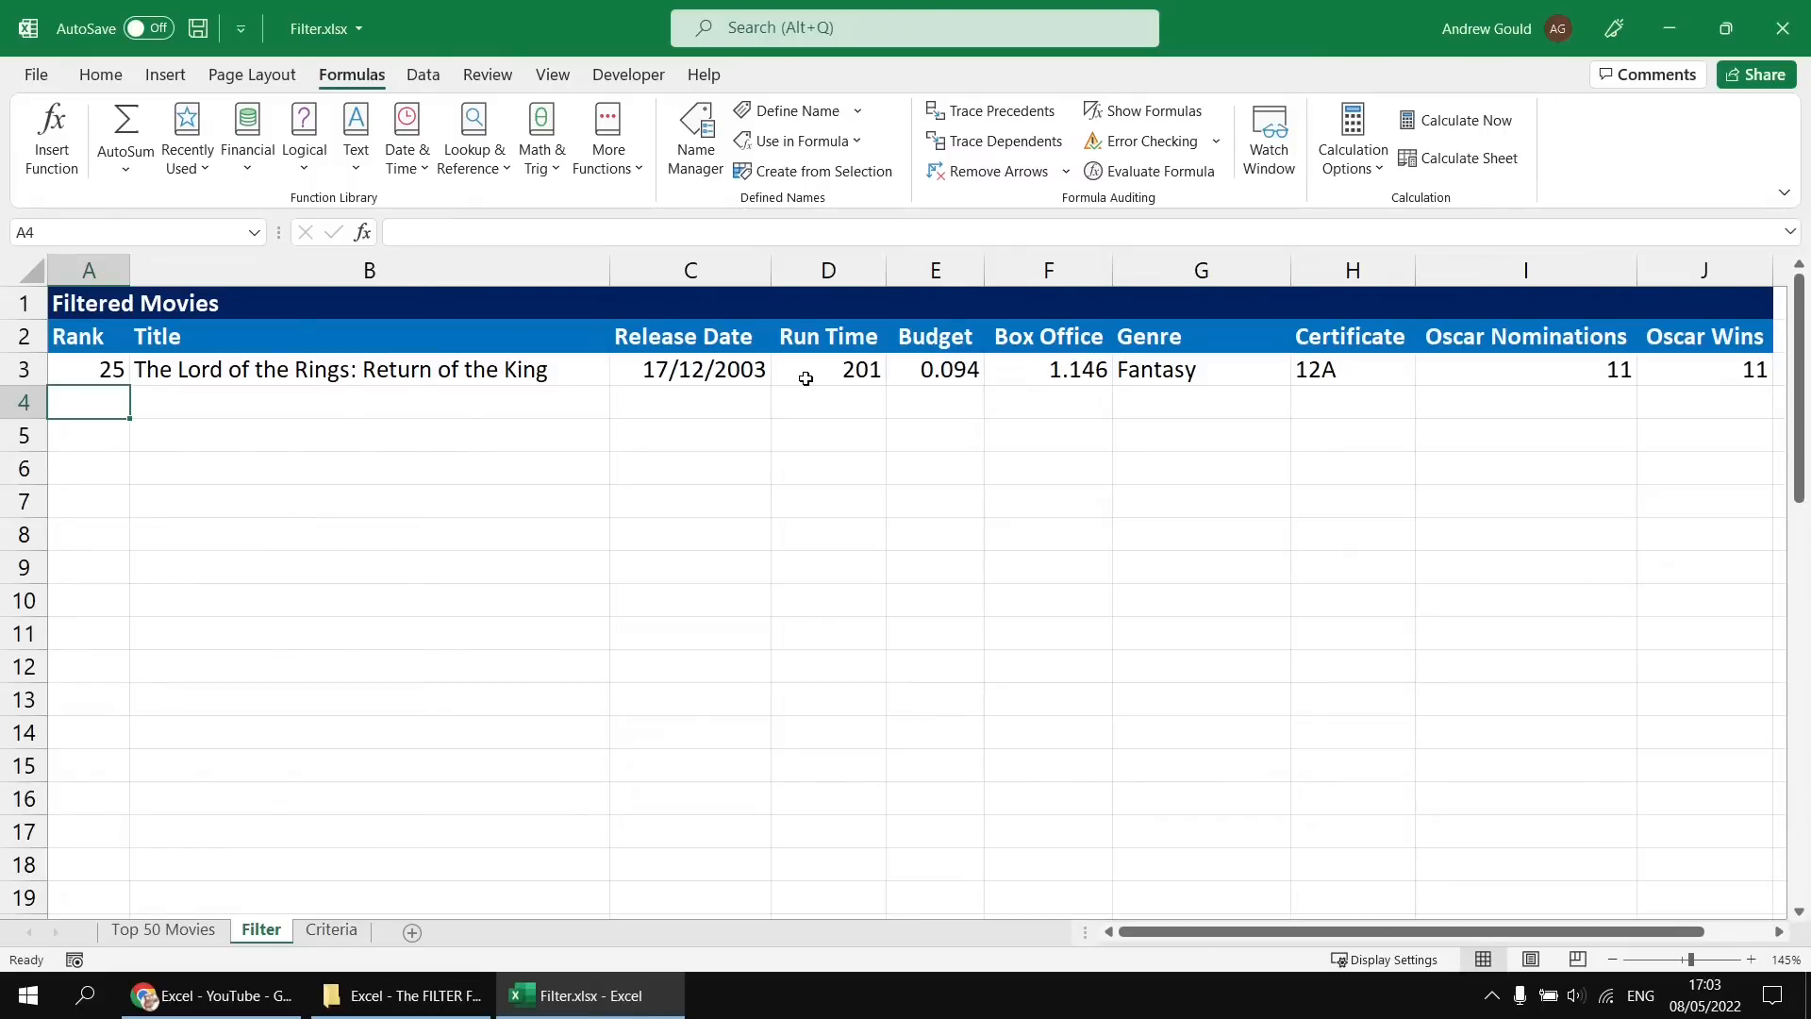
# Change the FILTER criterion in cell A3 to Run_Time>AVERAGE(Run_Time) to list movies with an above-average run time.
pyautogui.click(78, 379)
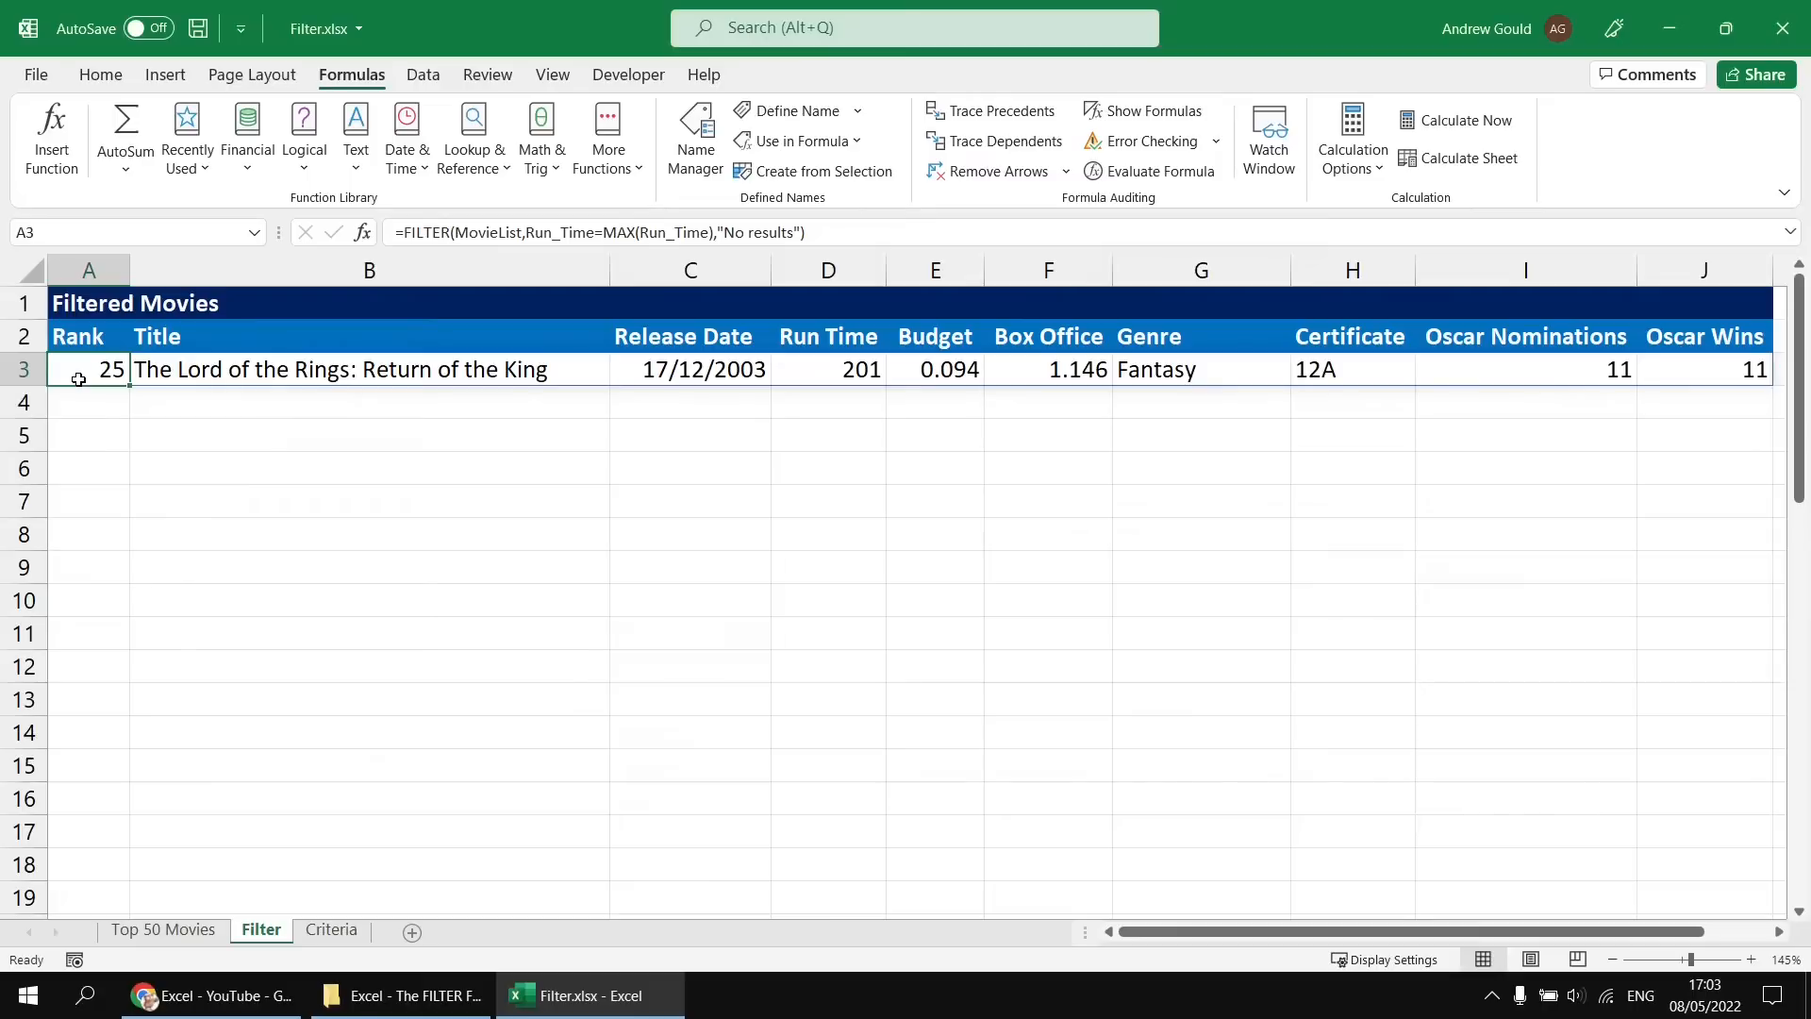
pyautogui.press('F2')
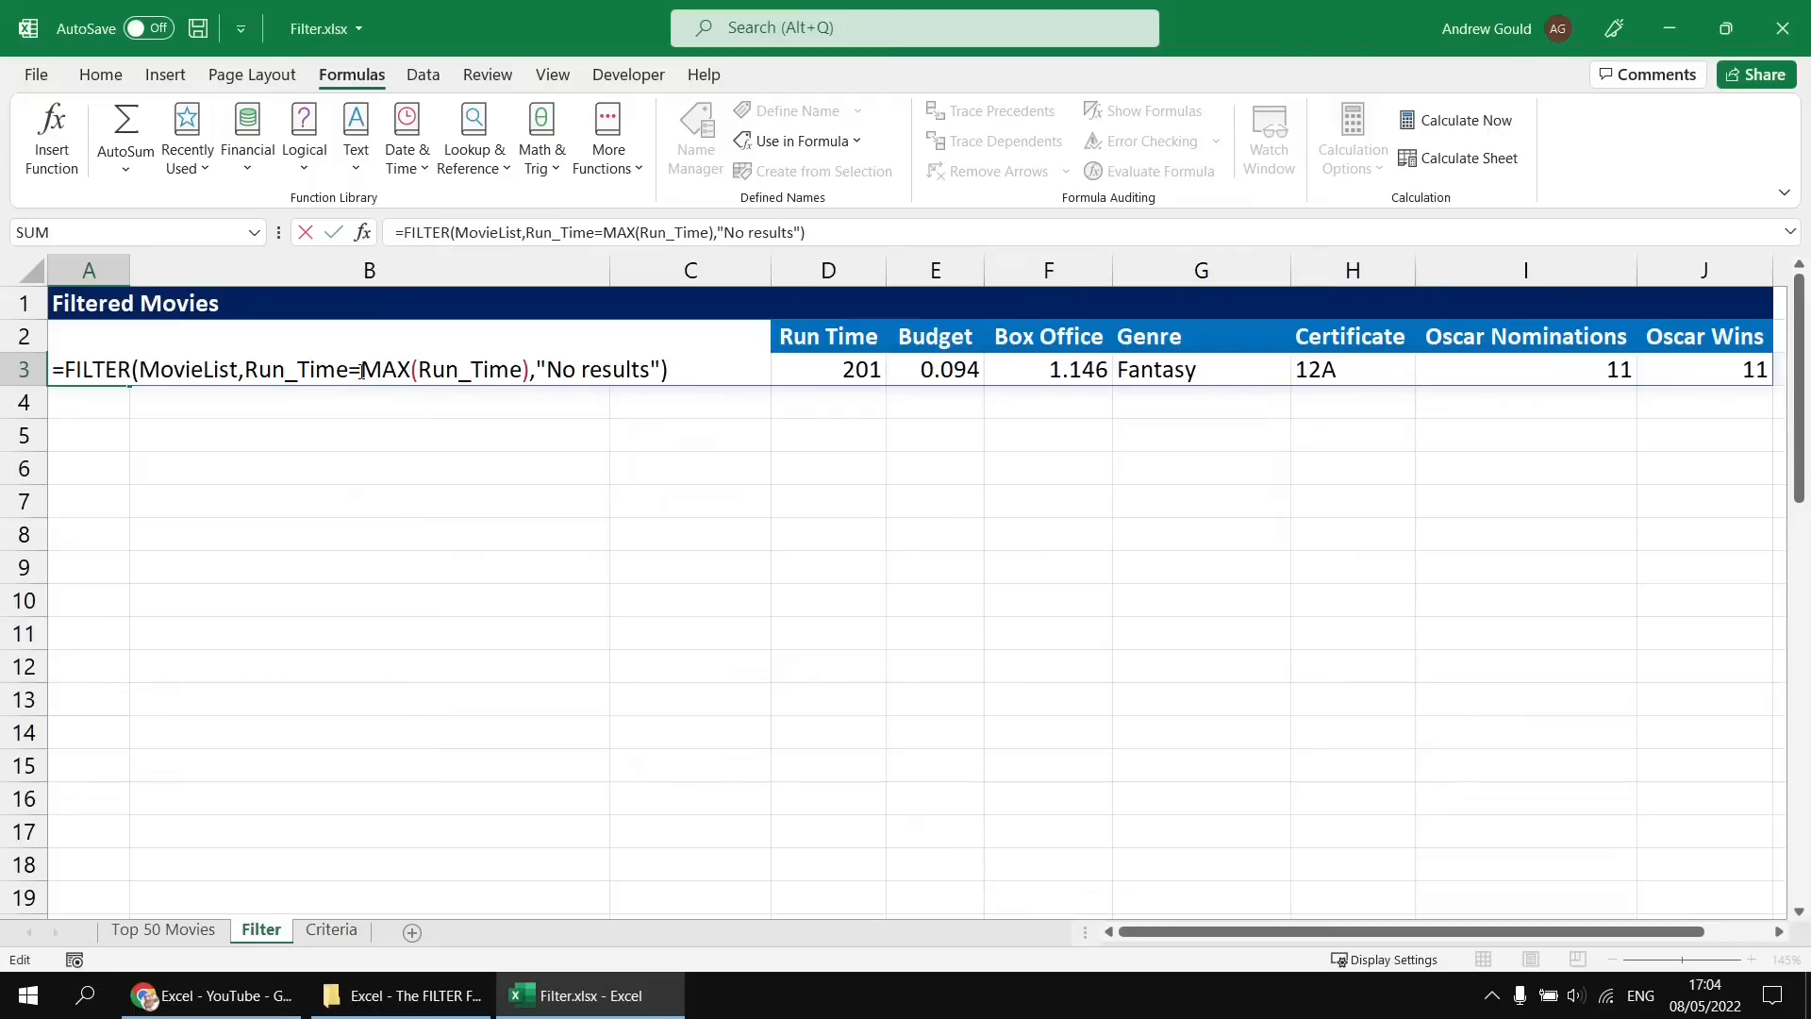
pyautogui.moveTo(363, 371); pyautogui.dragTo(348, 371)
pyautogui.write('>')
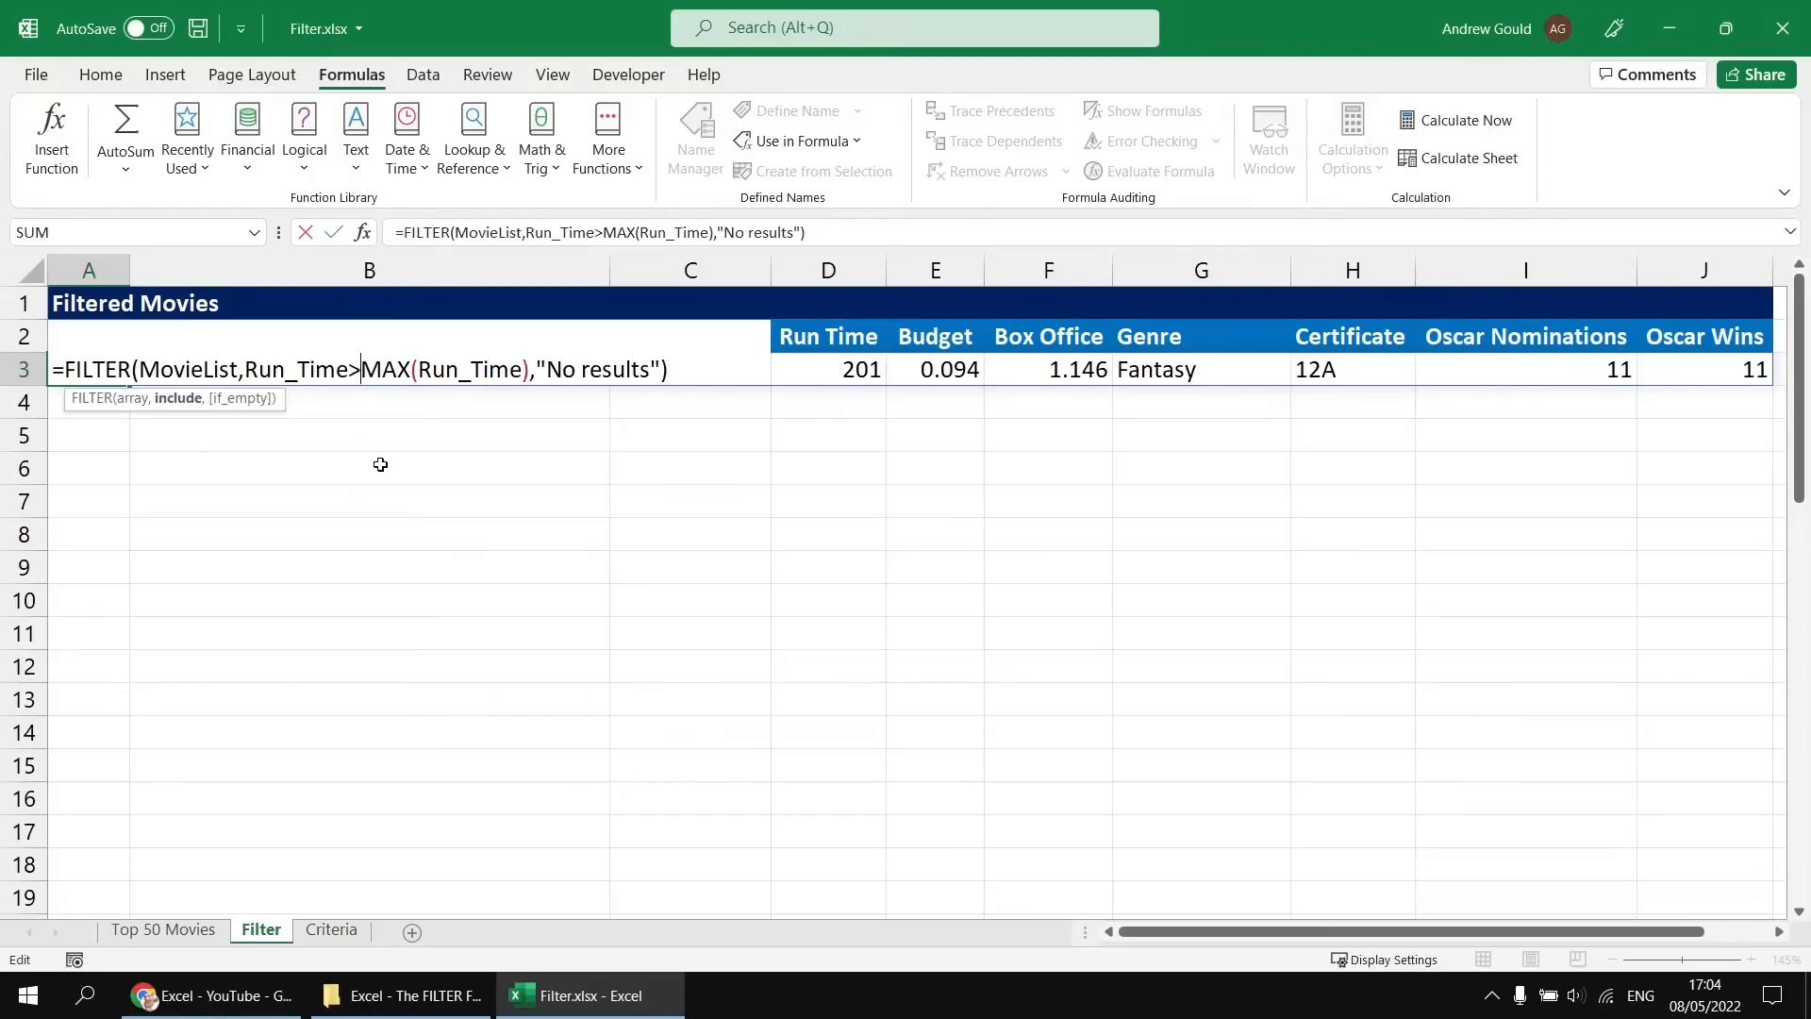
pyautogui.hotkey('shift', 'Right')
pyautogui.hotkey('shift', 'Right')
pyautogui.hotkey('shift', 'Right')
pyautogui.write('AVE')
pyautogui.write('AGE')
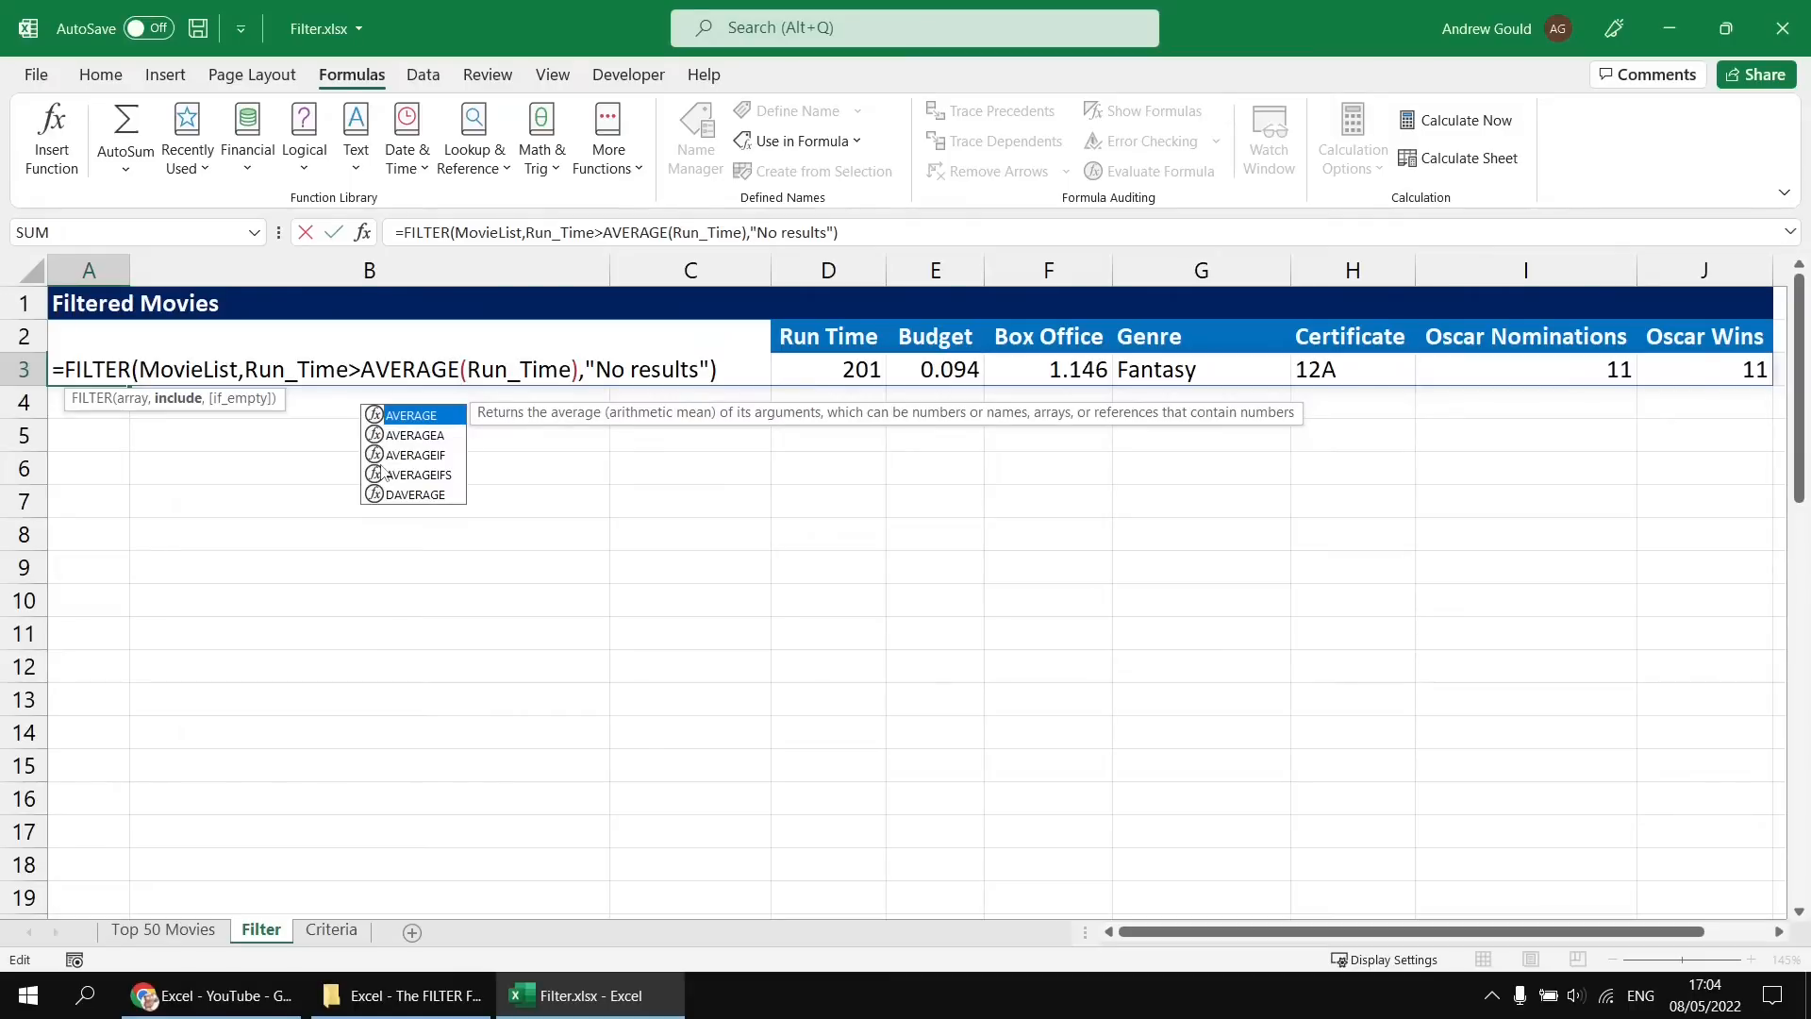
pyautogui.press('Return')
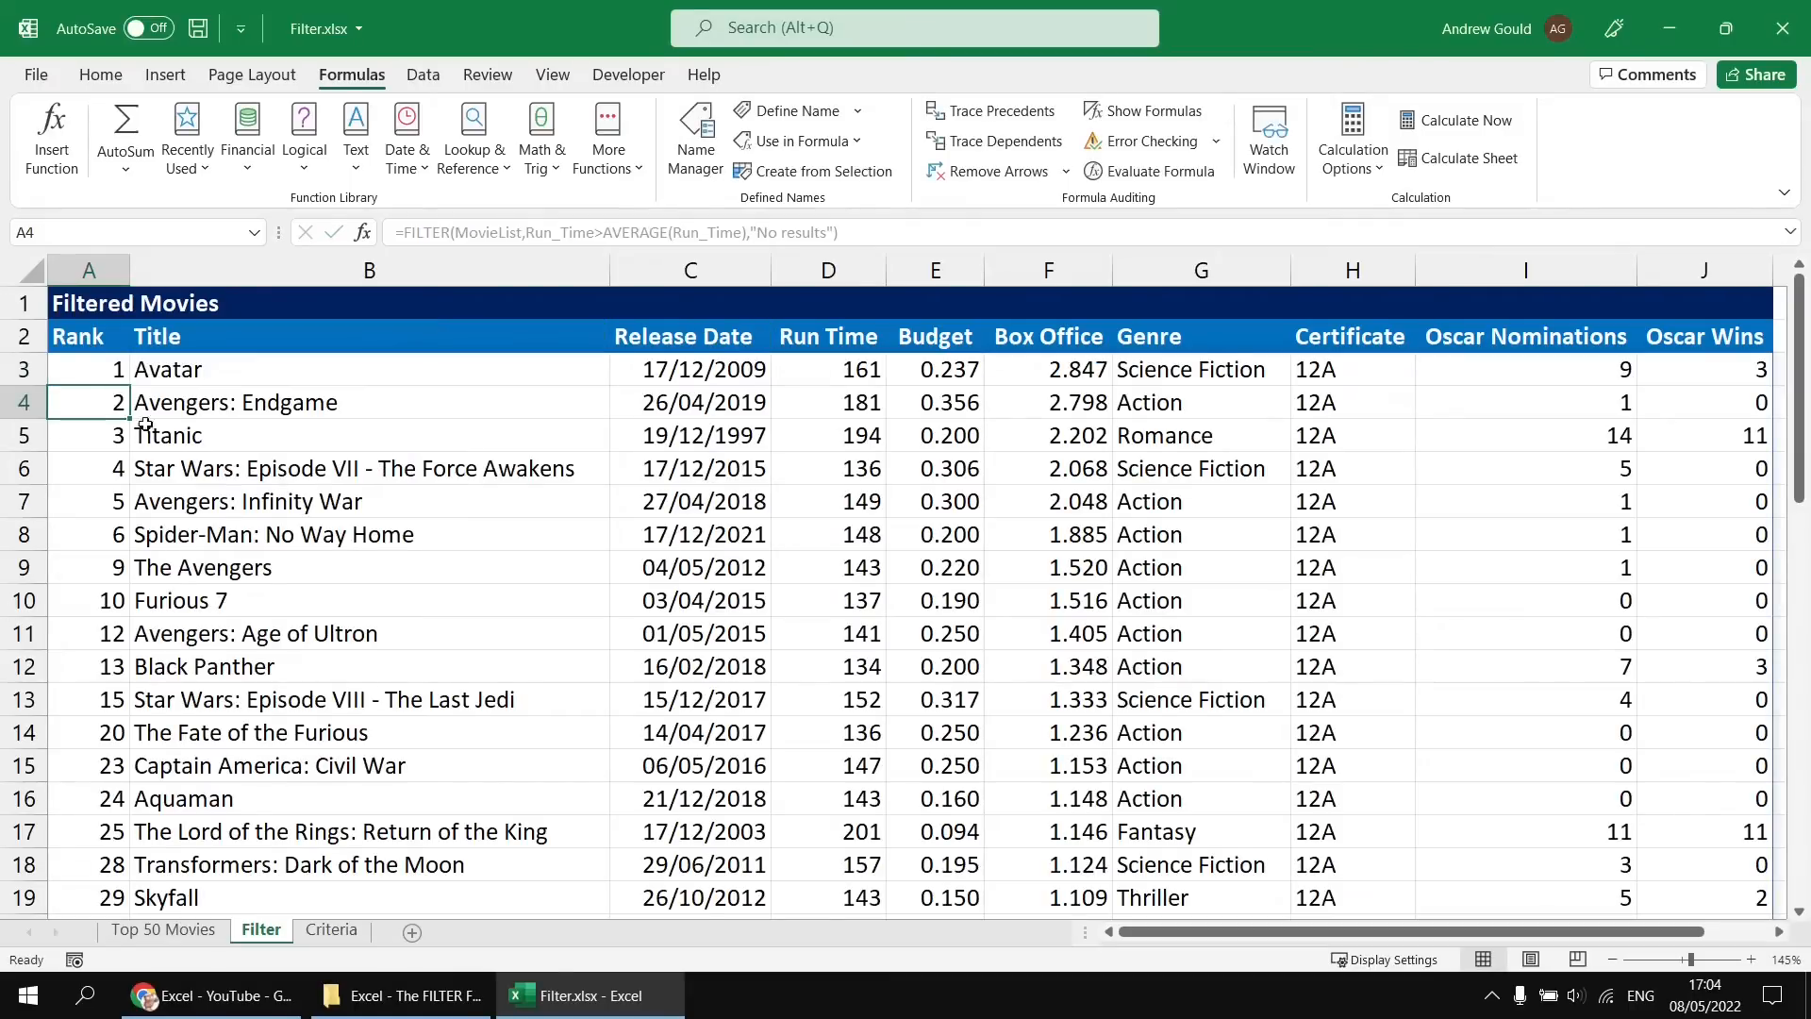
pyautogui.scroll(-1, 159, 344)
pyautogui.scroll(1, 113, 337)
pyautogui.scroll(-3, 142, 424)
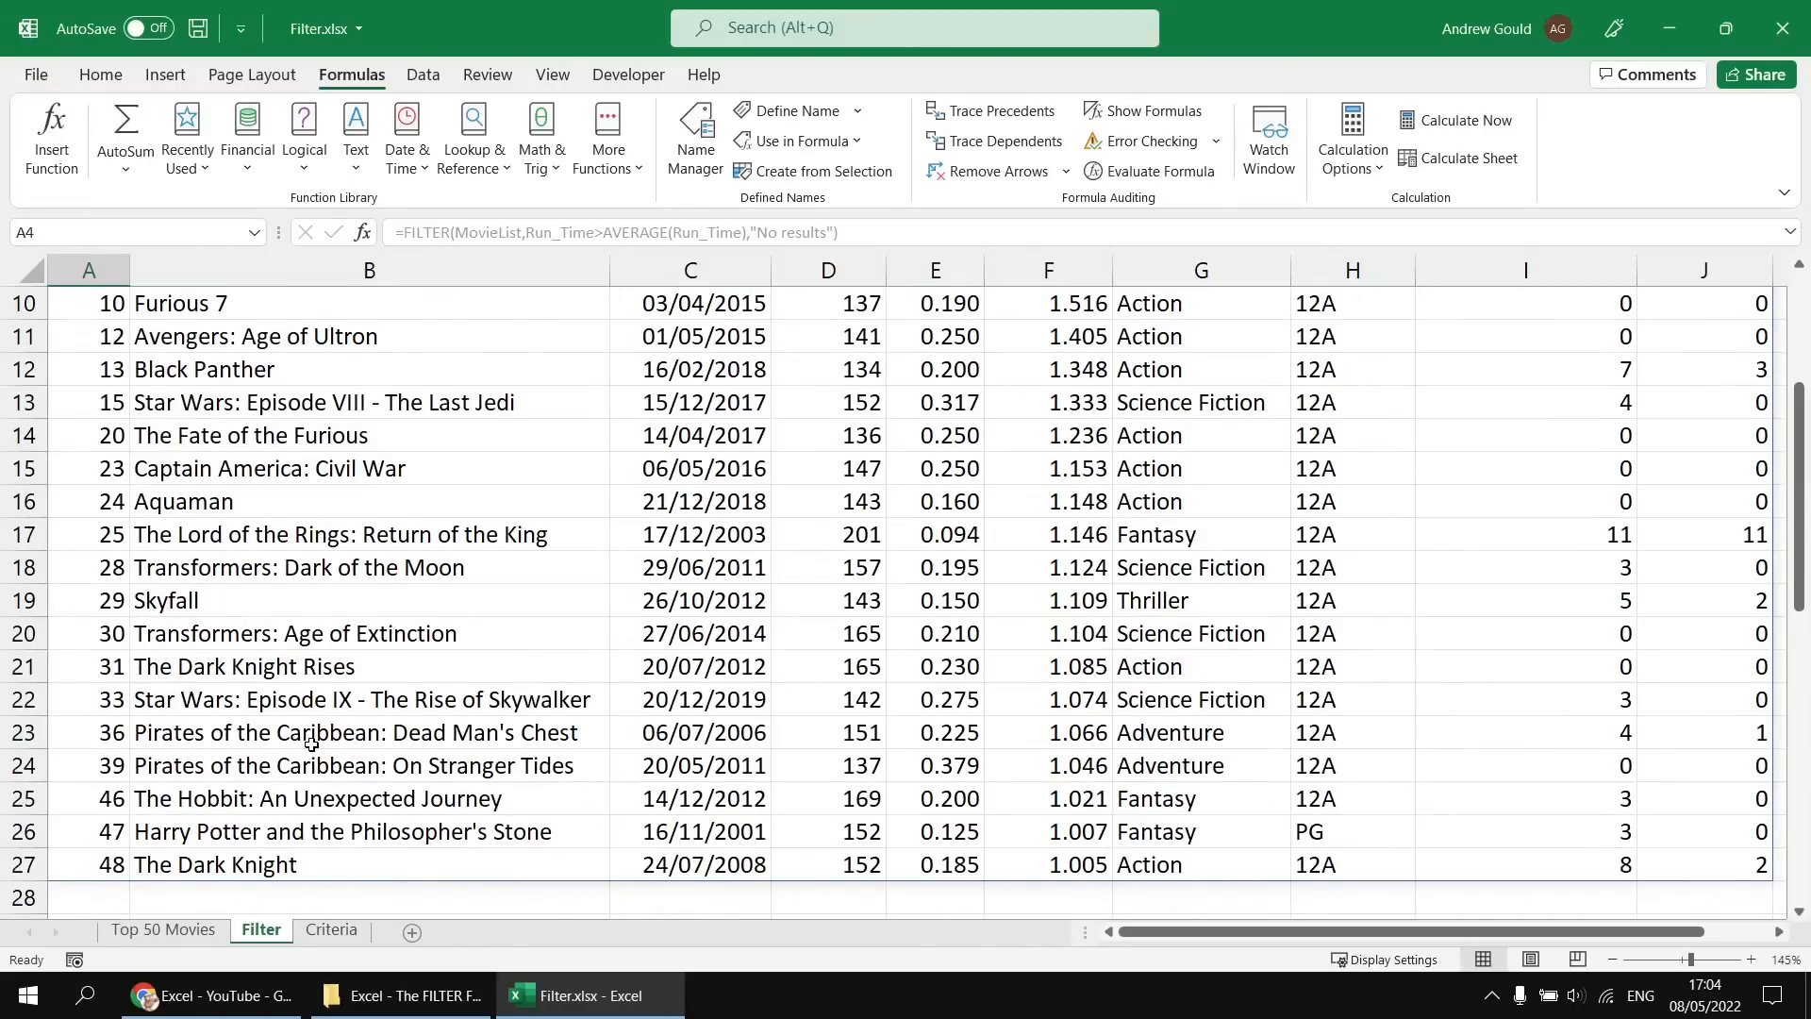
pyautogui.scroll(3, 307, 741)
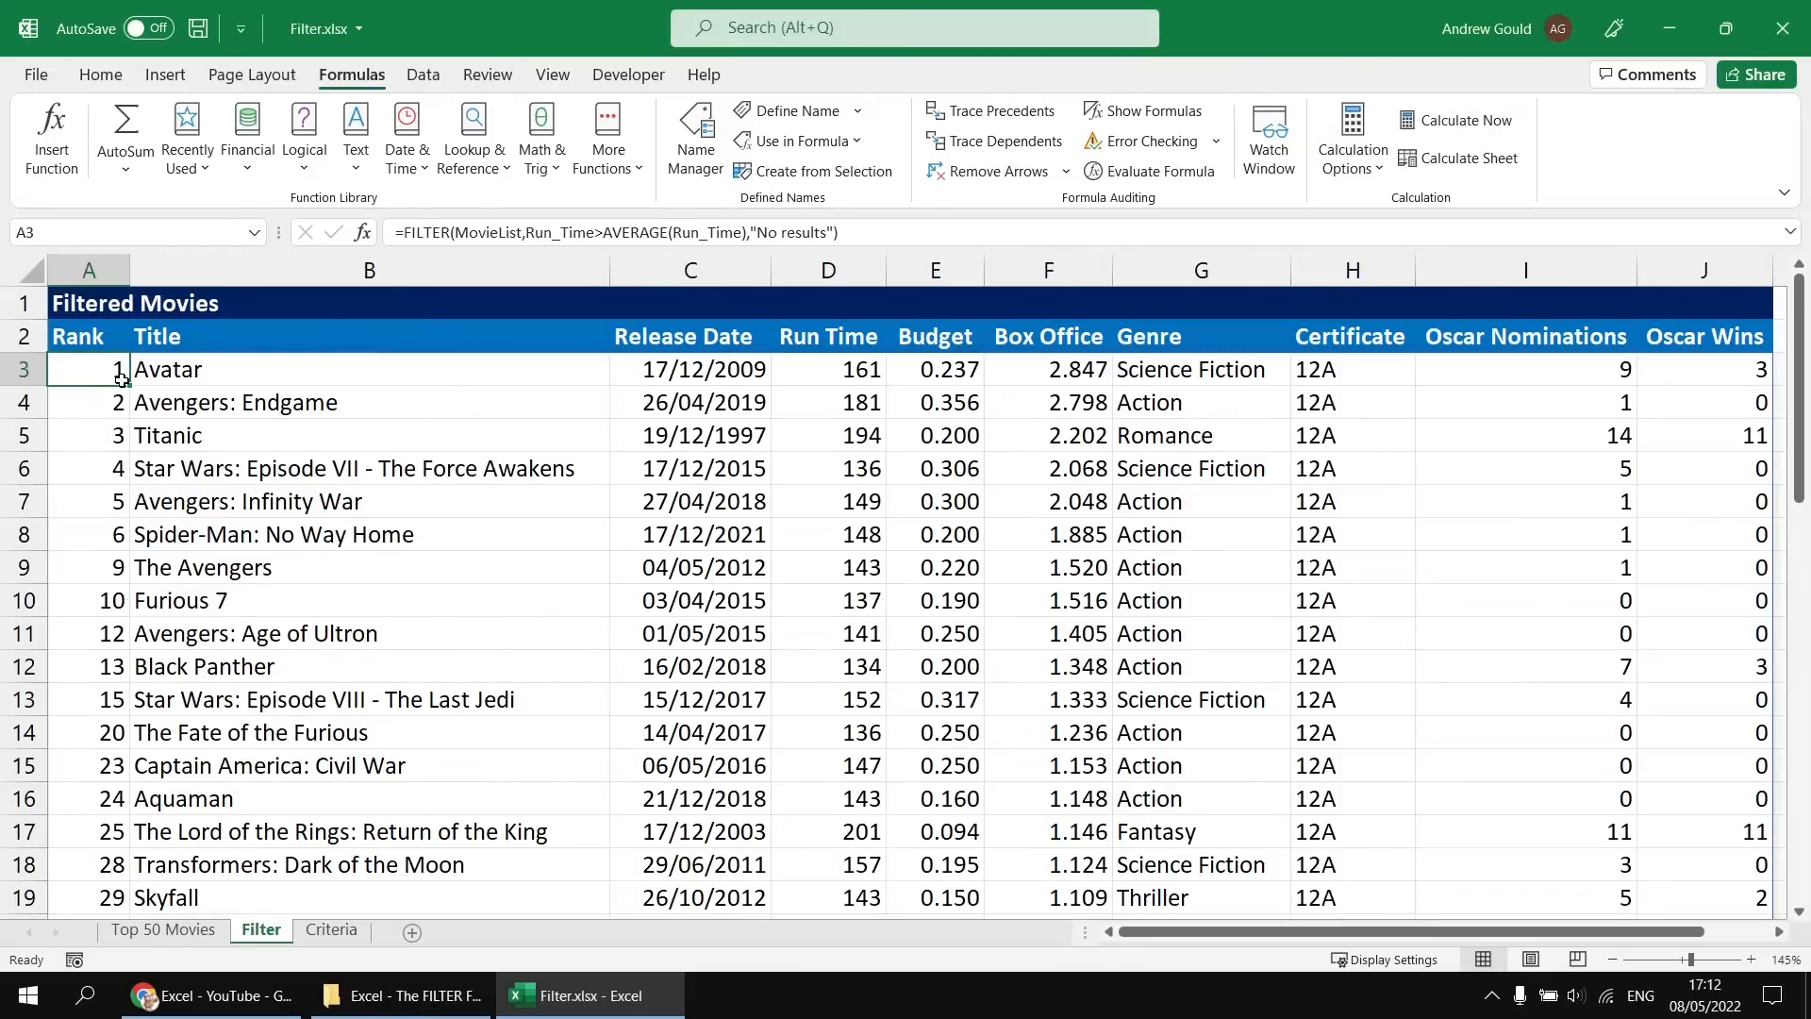
# Change the FILTER criterion in cell A3 to Rank<=5 to list the five top-ranked movies.
pyautogui.press('F2')
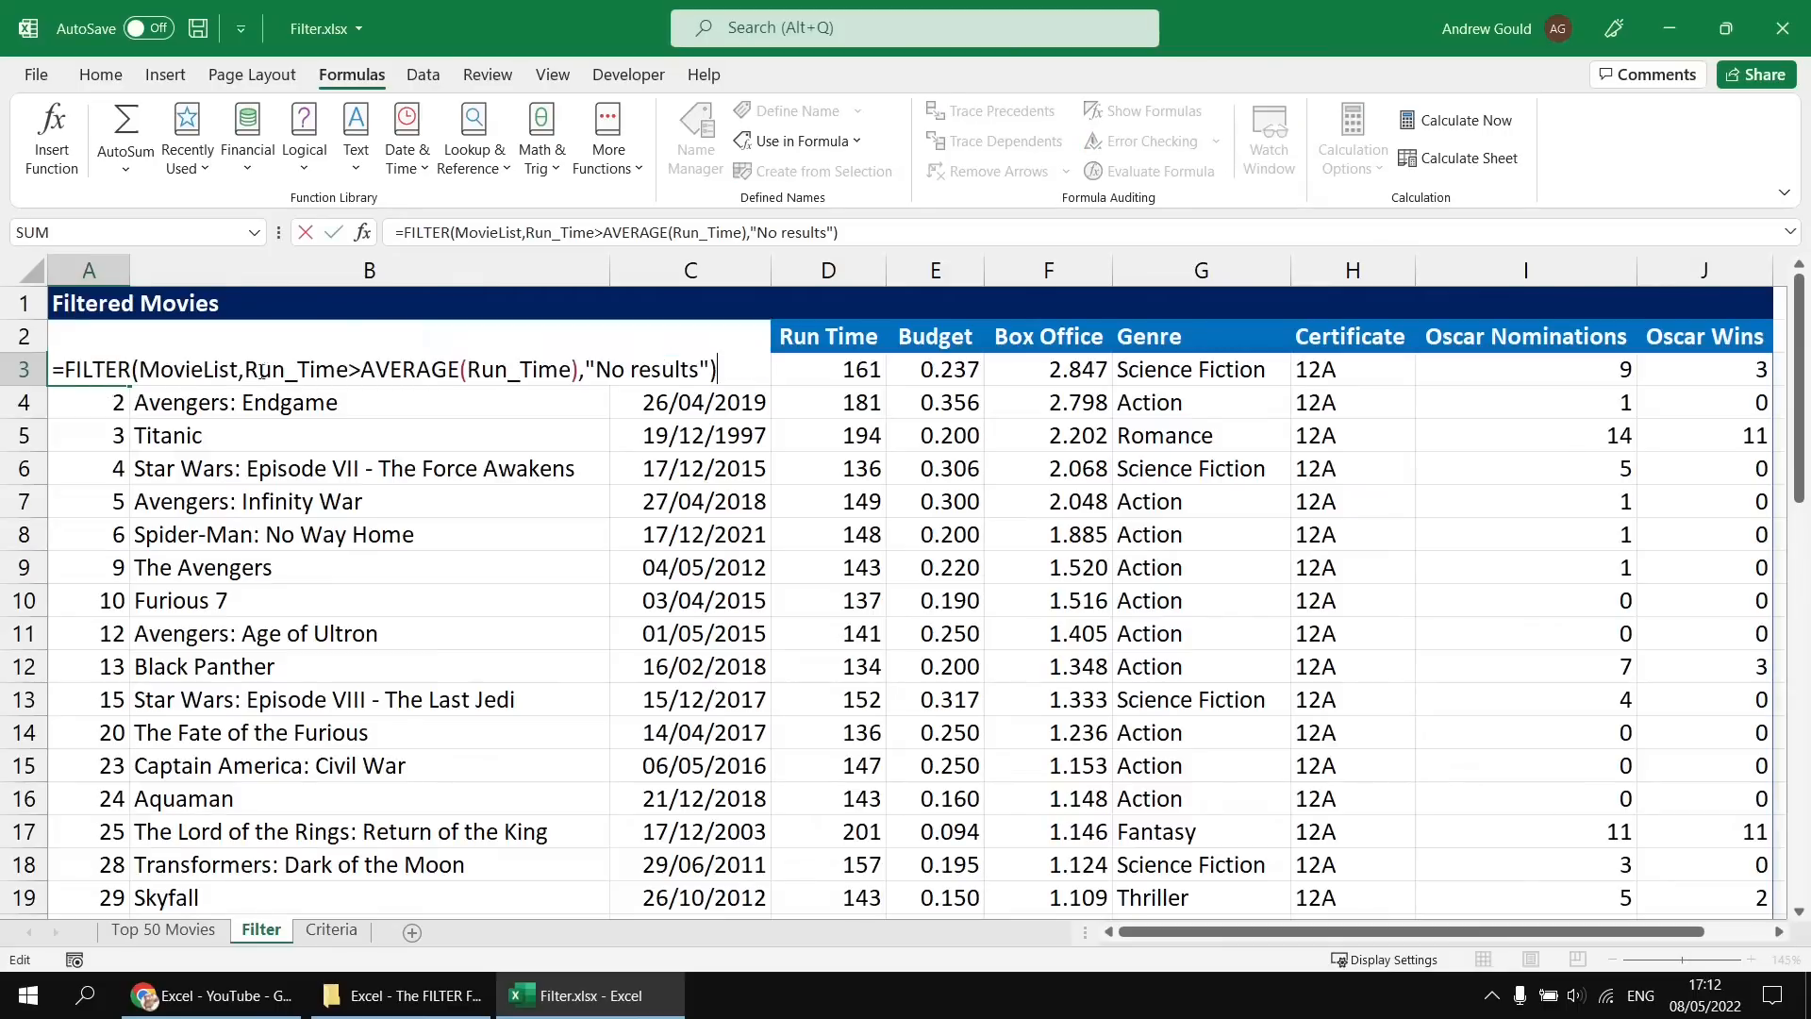
pyautogui.moveTo(246, 369); pyautogui.dragTo(572, 377)
pyautogui.write('Rank')
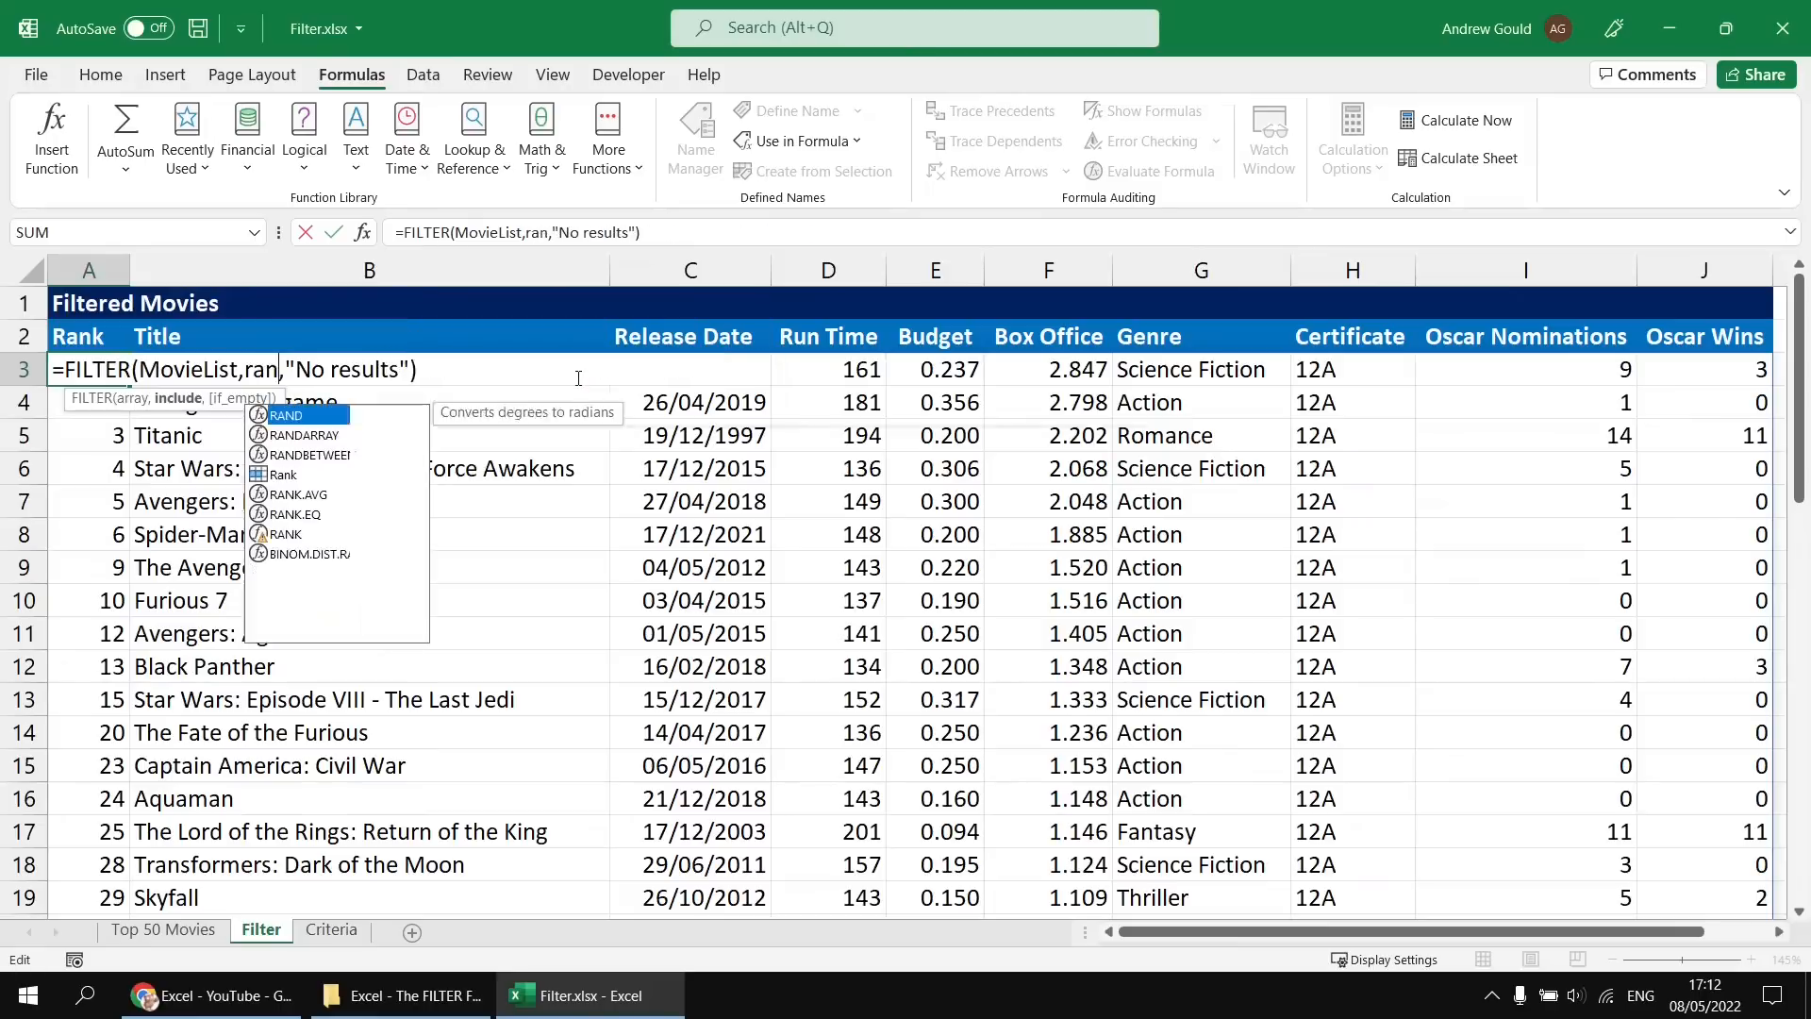
pyautogui.write('<=5')
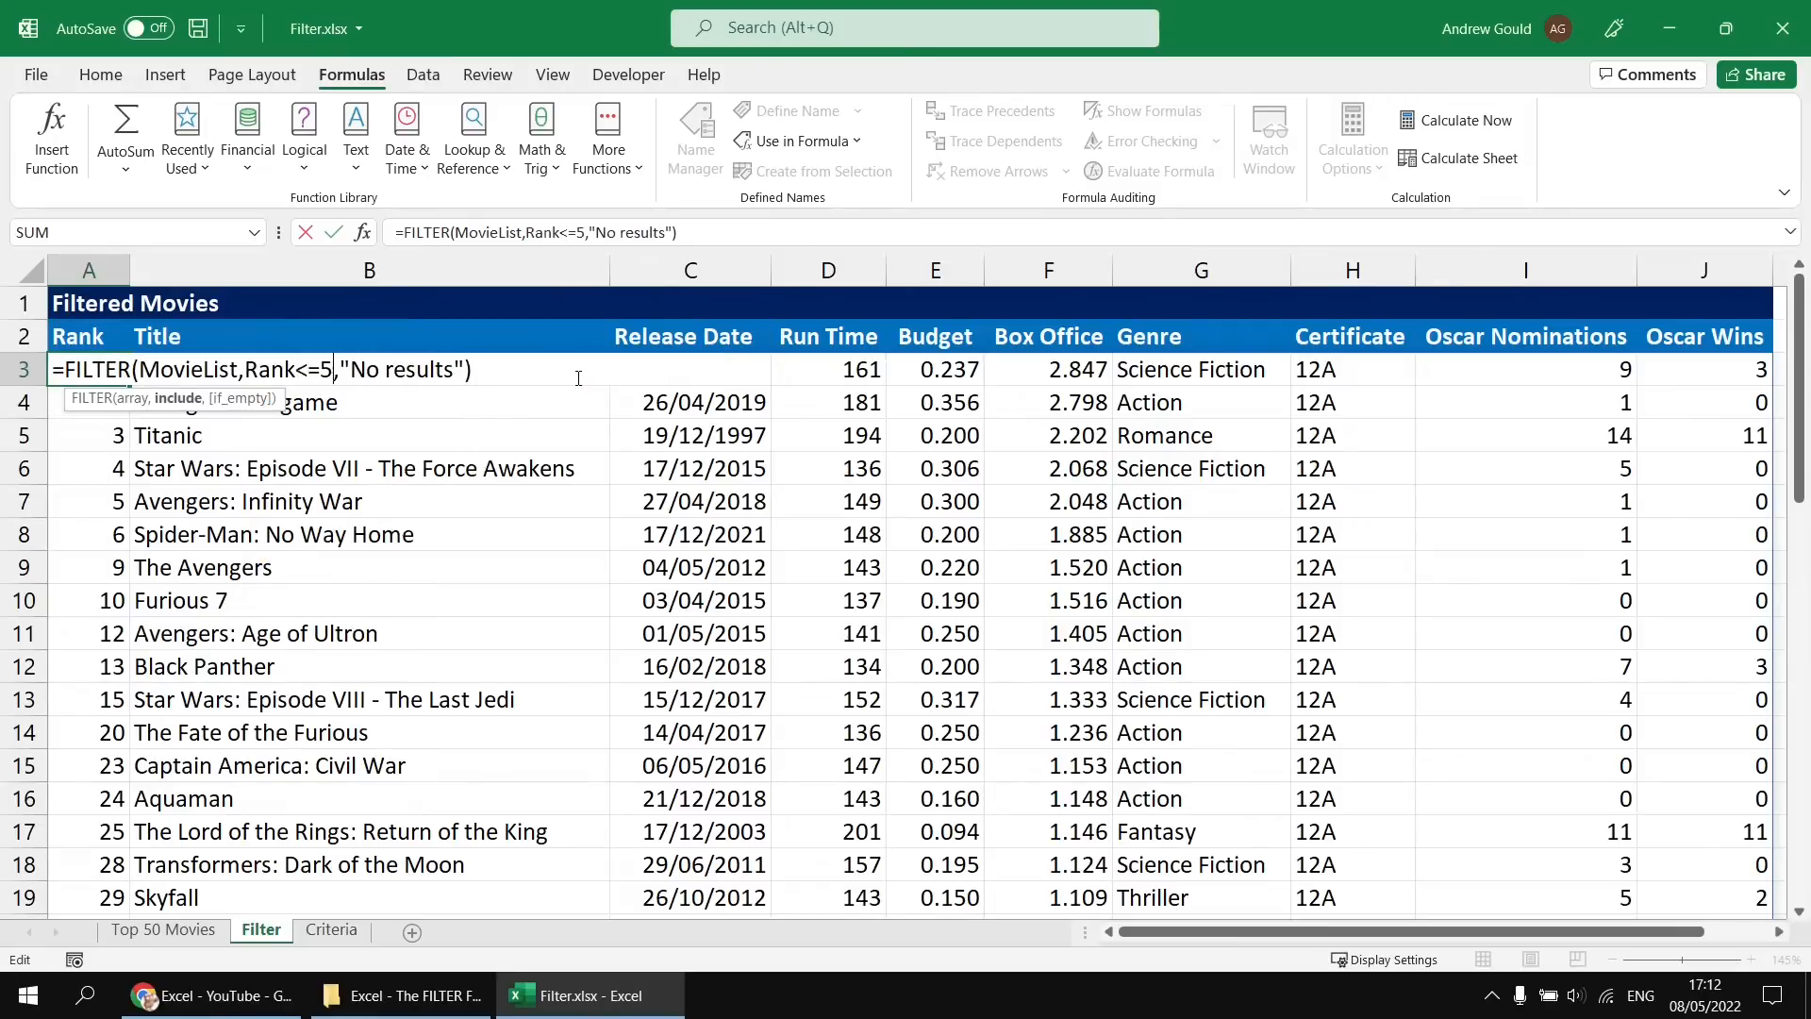
pyautogui.press('Return')
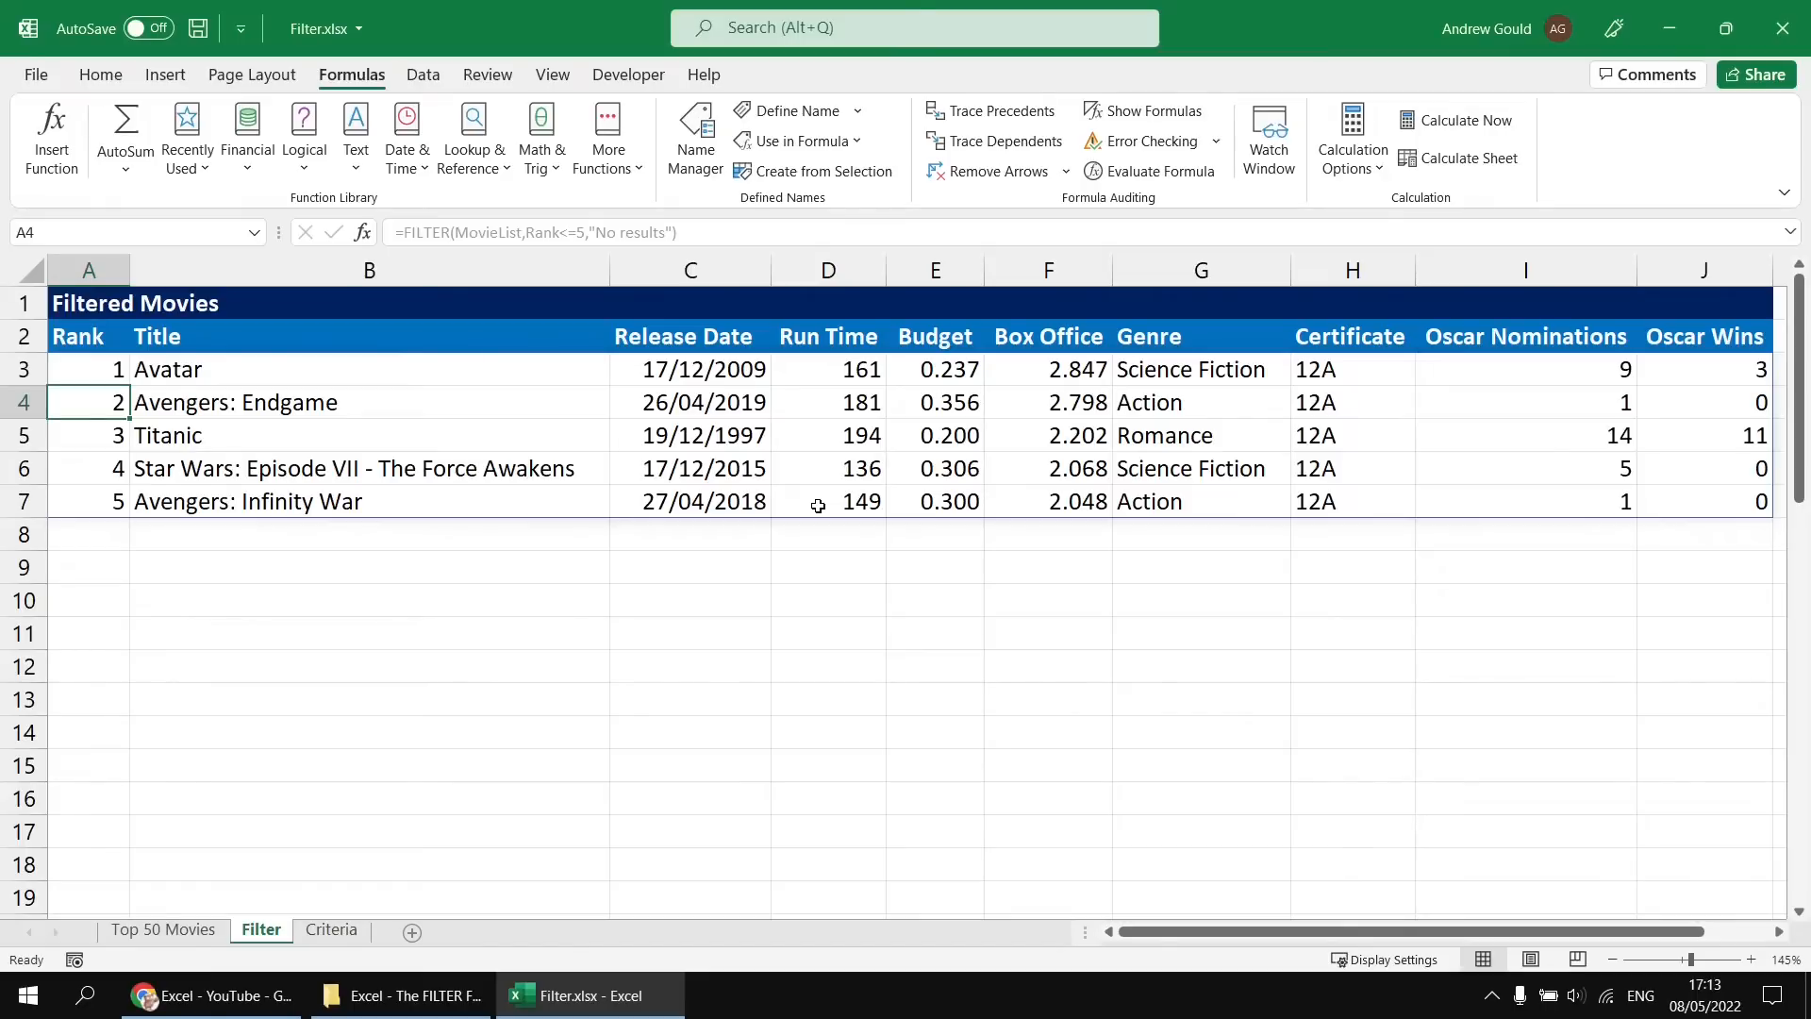
# Replace the Rank range in cell A3's FILTER criterion with the RANK.EQ function, keeping the <=5 comparison.
pyautogui.click(97, 371)
pyautogui.doubleClick(111, 370)
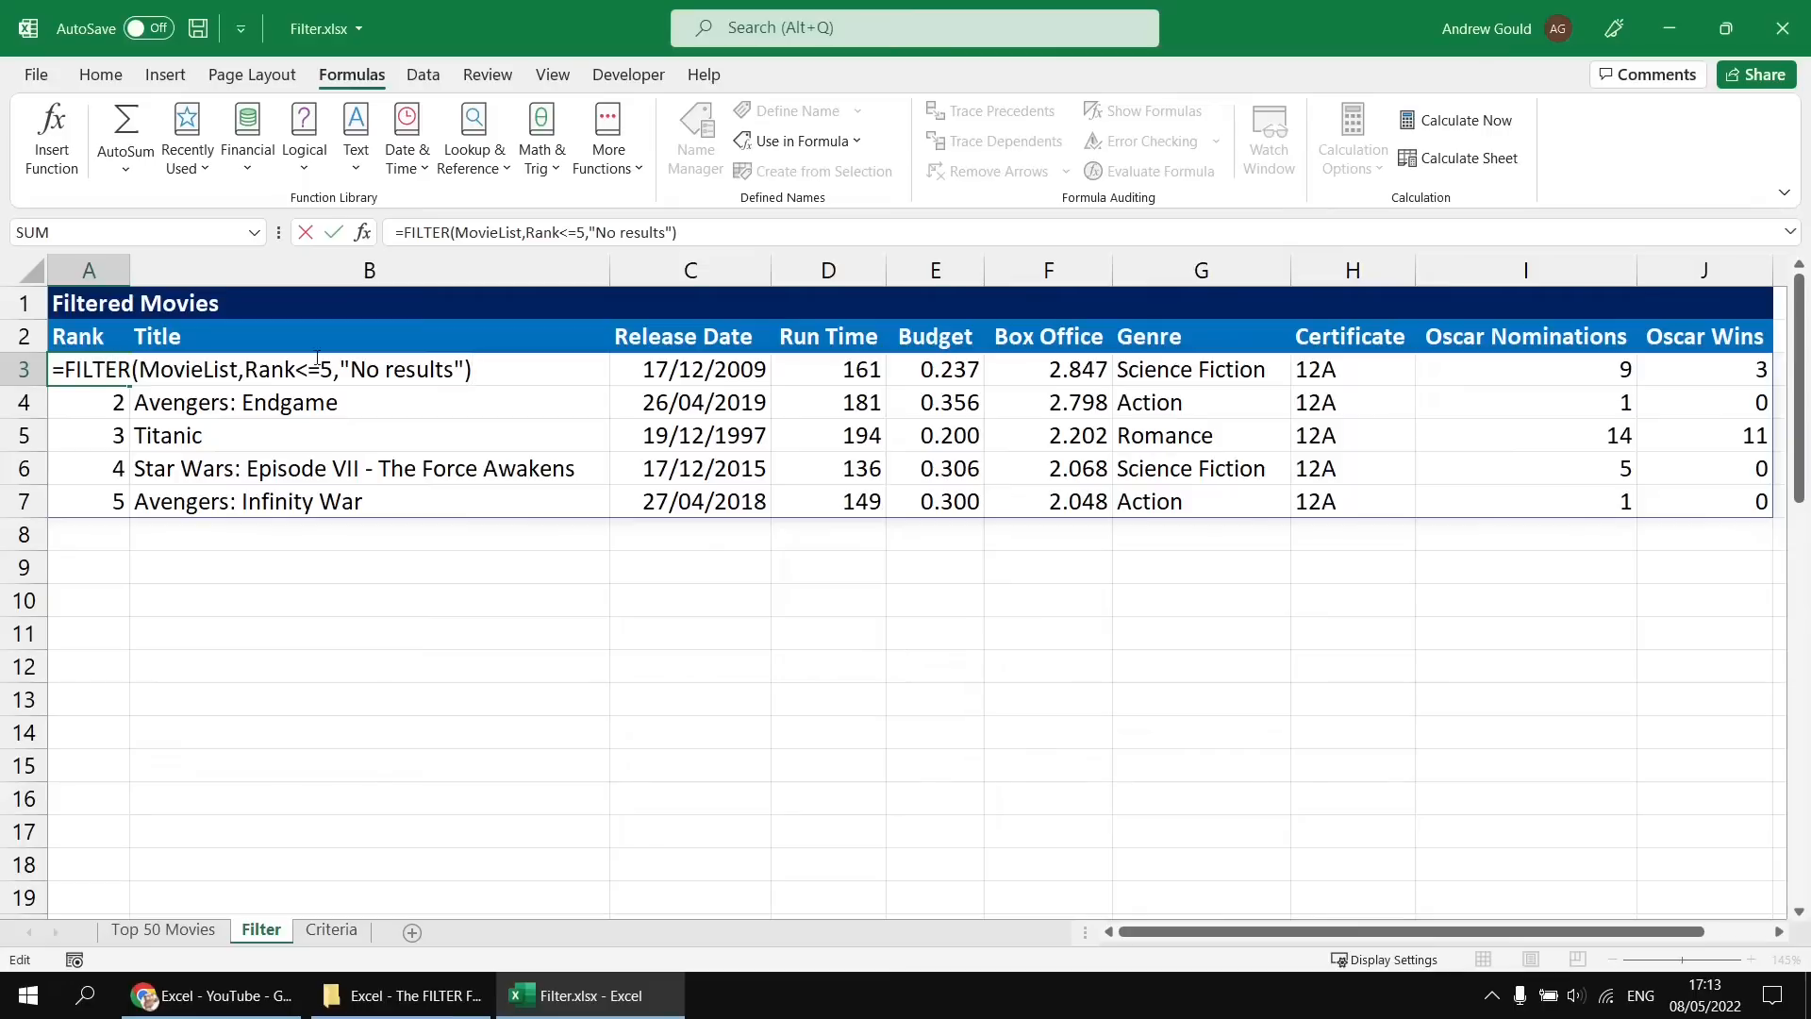
pyautogui.moveTo(295, 370); pyautogui.dragTo(244, 370)
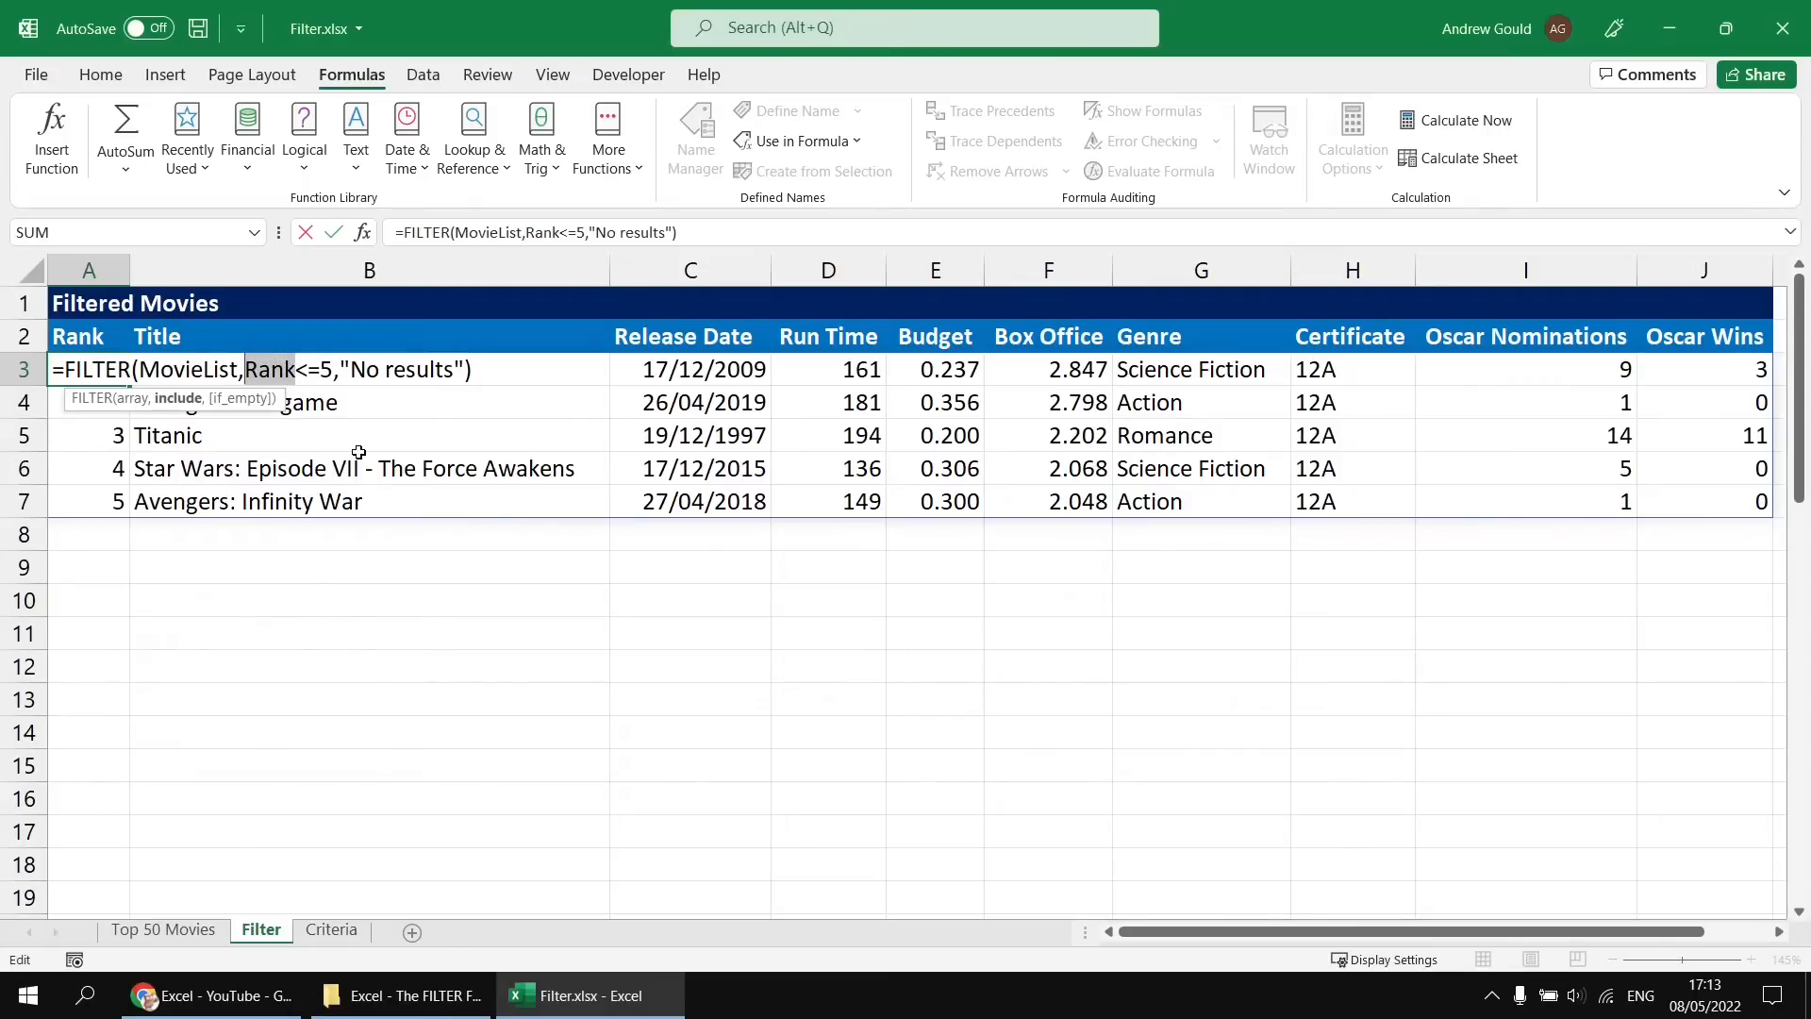
pyautogui.write('ran')
pyautogui.press('Down')
pyautogui.press('Down')
pyautogui.press('Down')
pyautogui.press('Down')
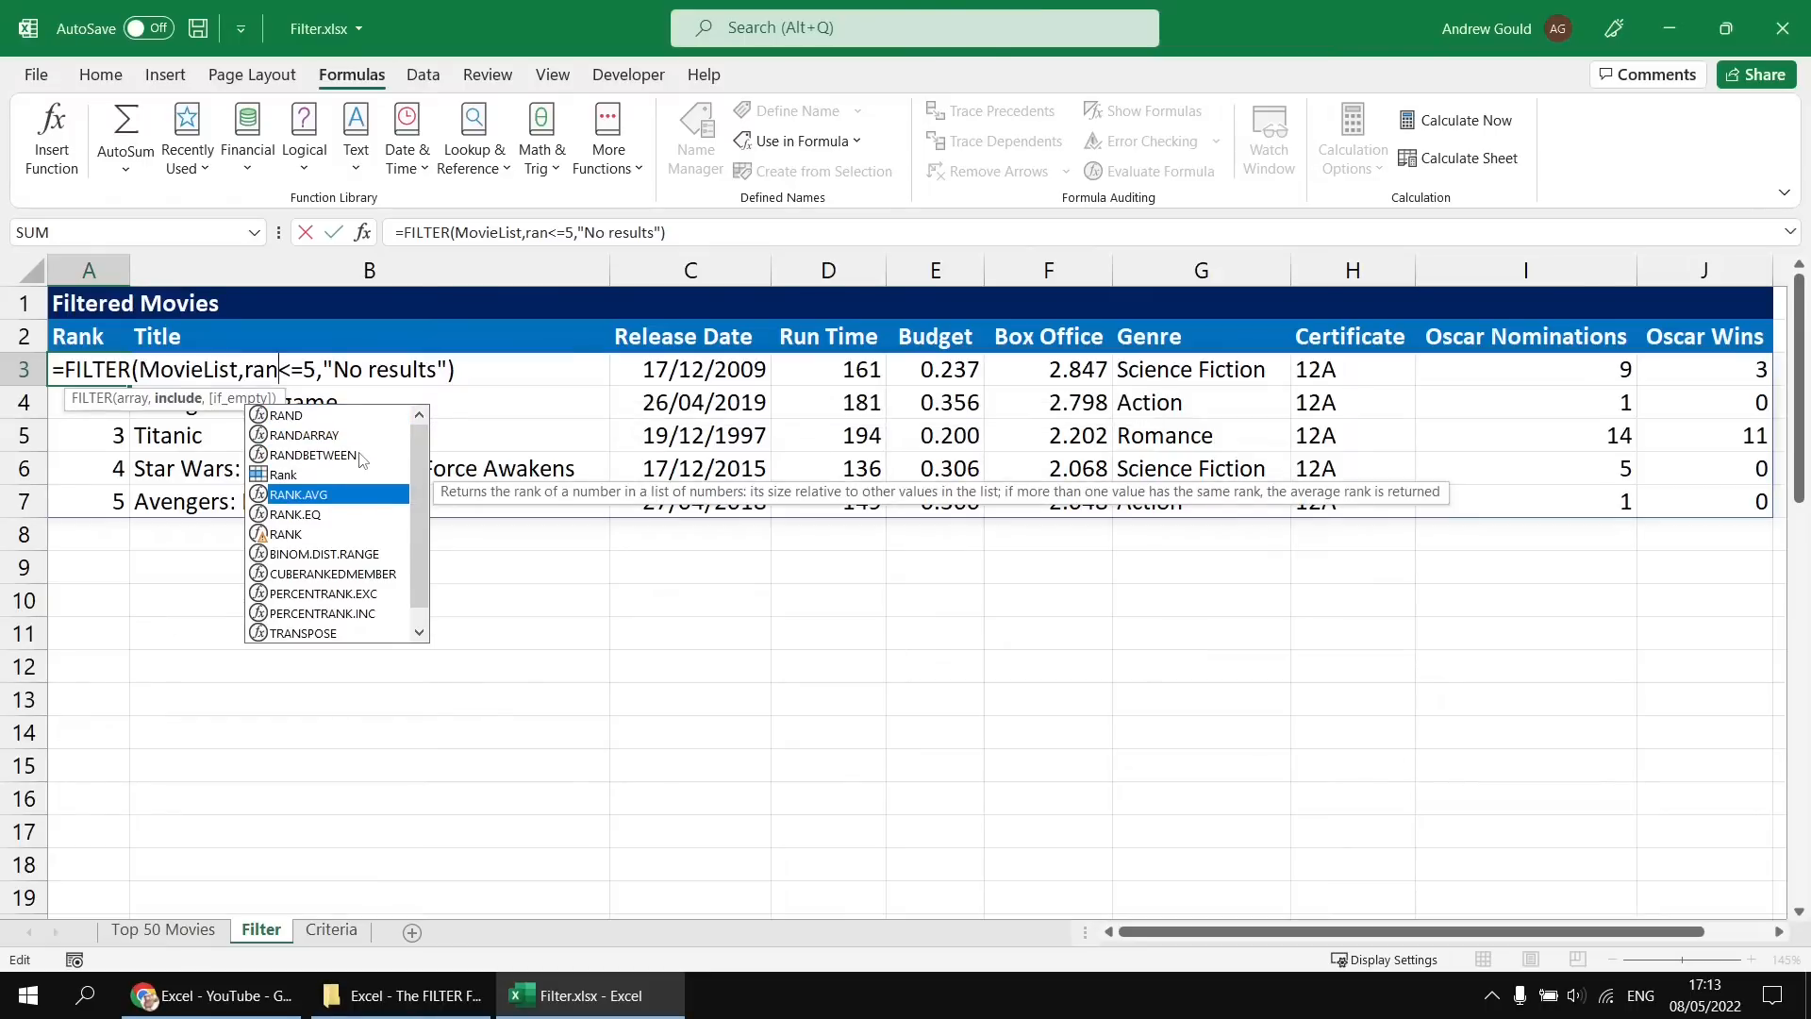
pyautogui.press('Down')
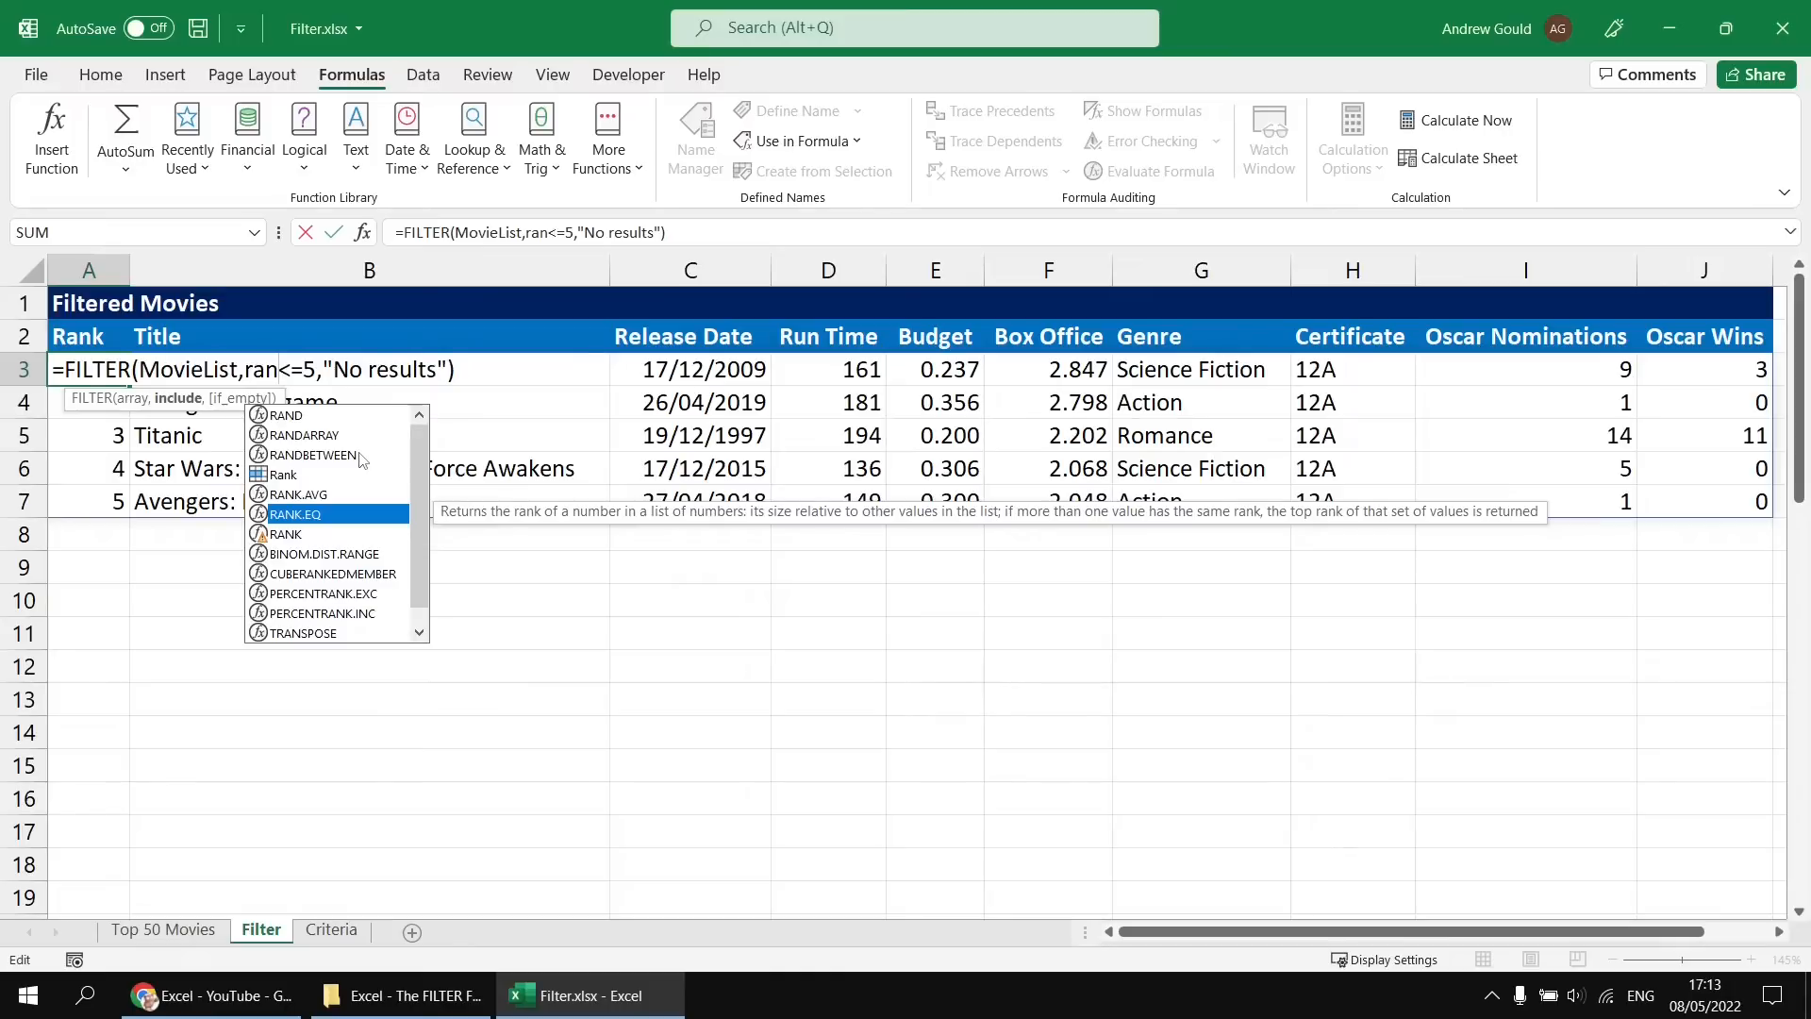
pyautogui.doubleClick(329, 518)
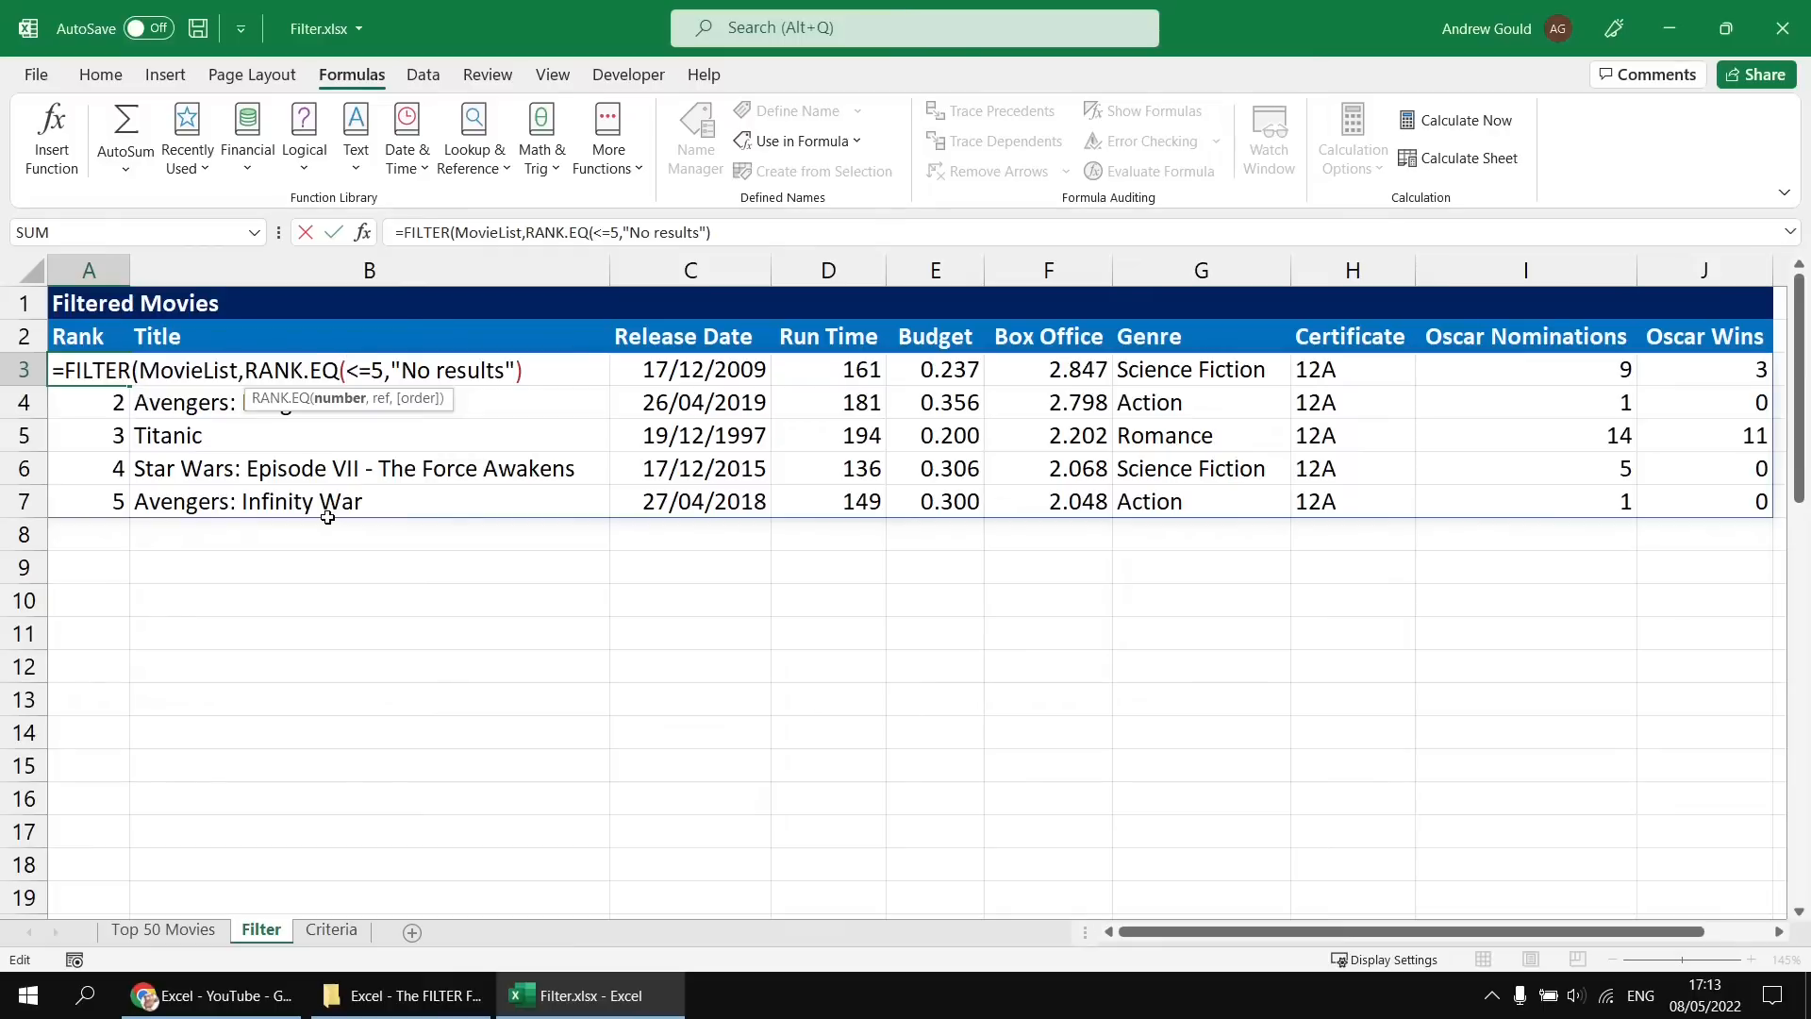
# Complete the criterion as RANK.EQ(Run_Time,Run_Time)<=5 to extract the movies with the five longest run times.
pyautogui.write('run')
pyautogui.press('Tab')
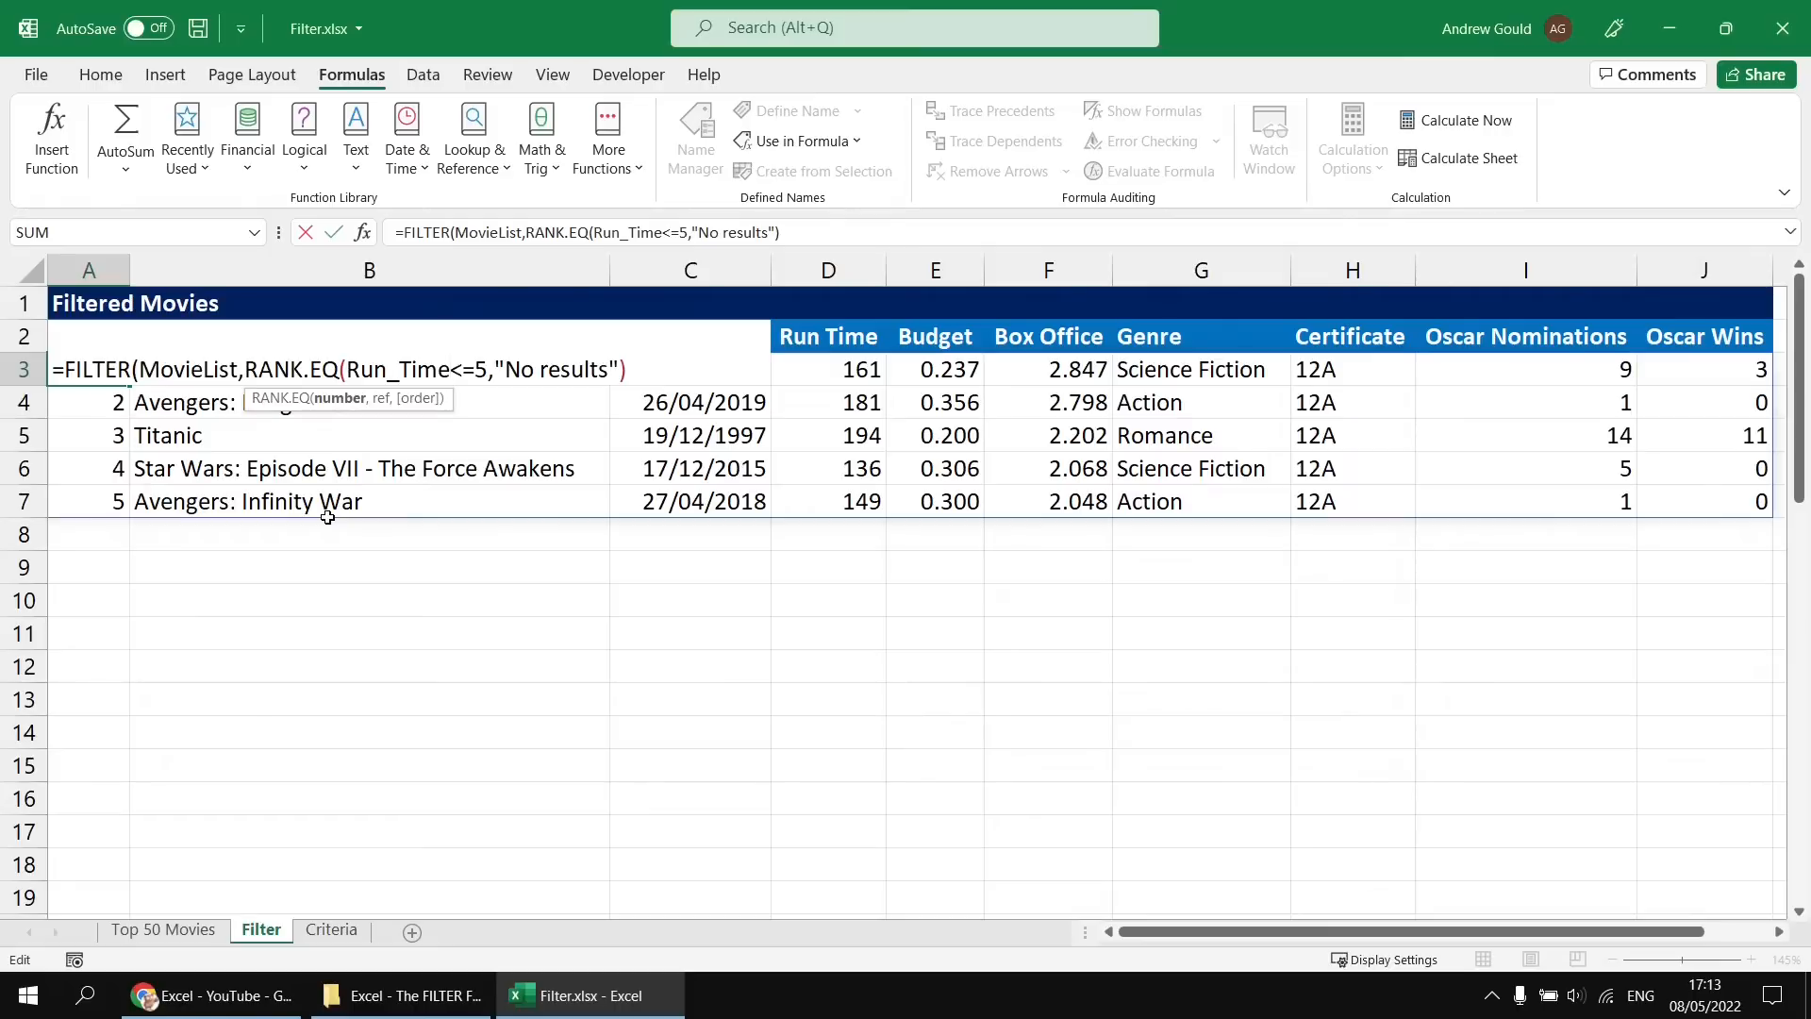
pyautogui.write(',run')
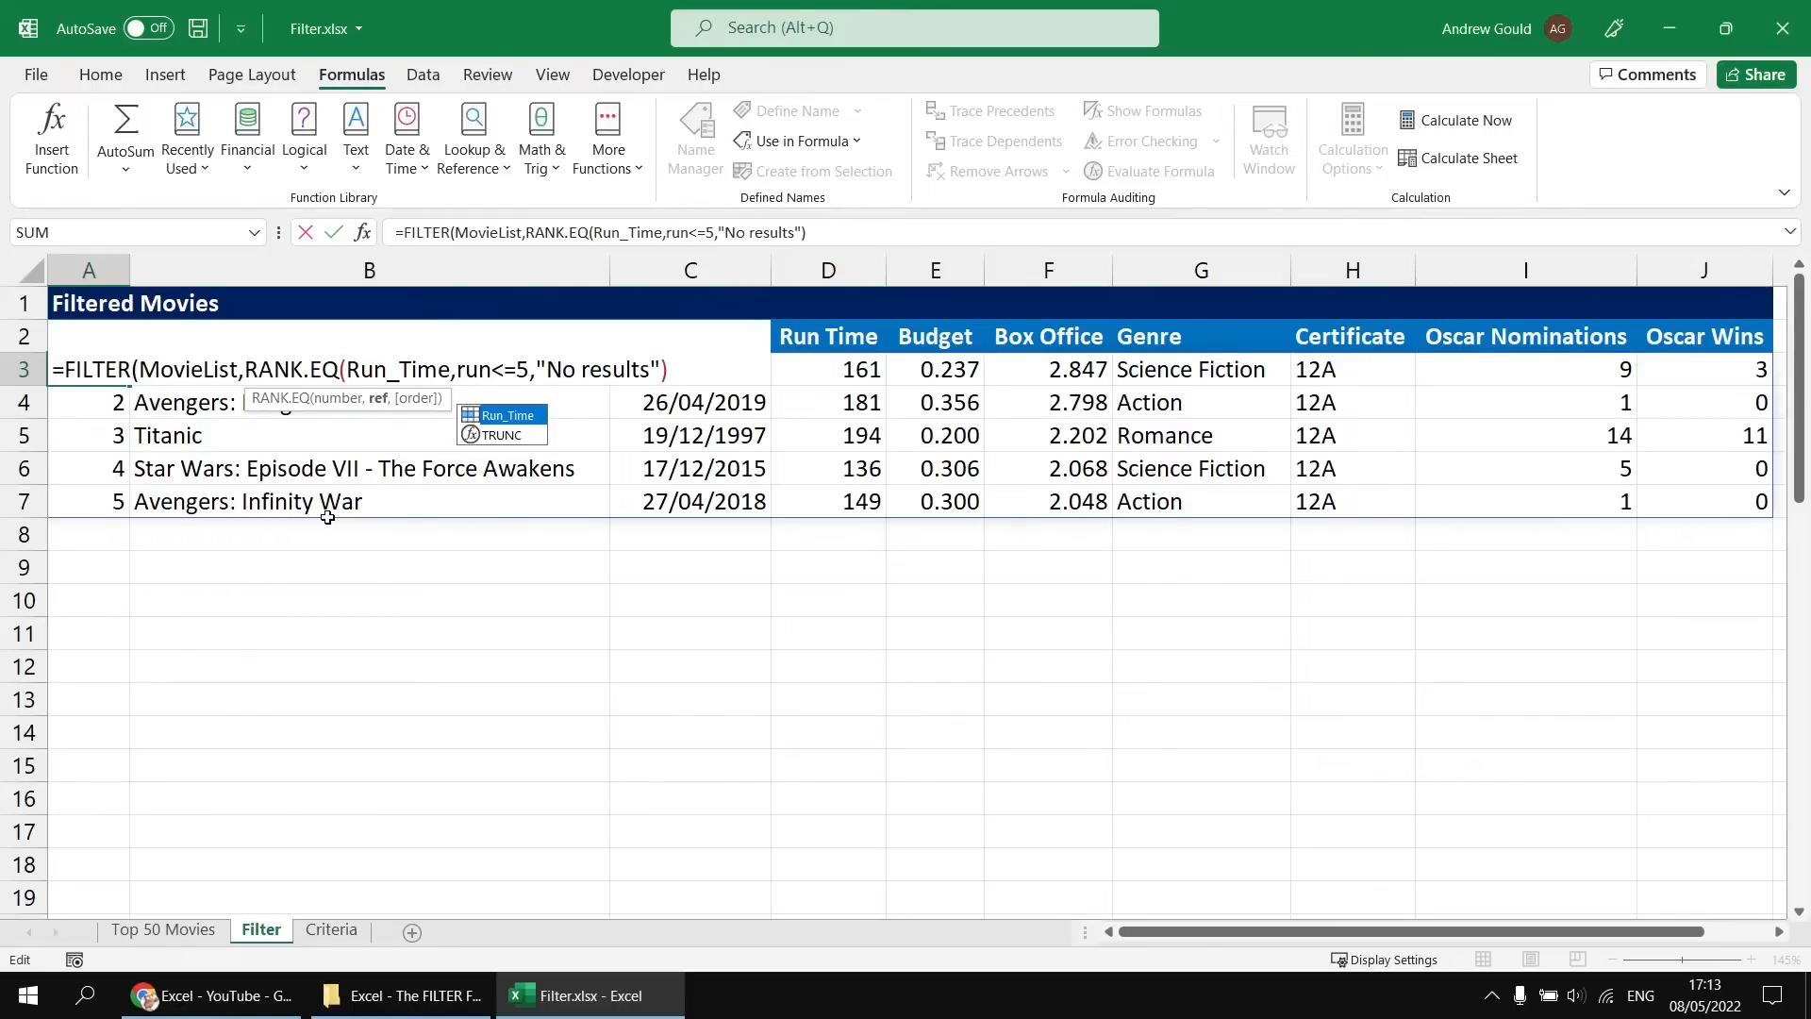
pyautogui.press('Tab')
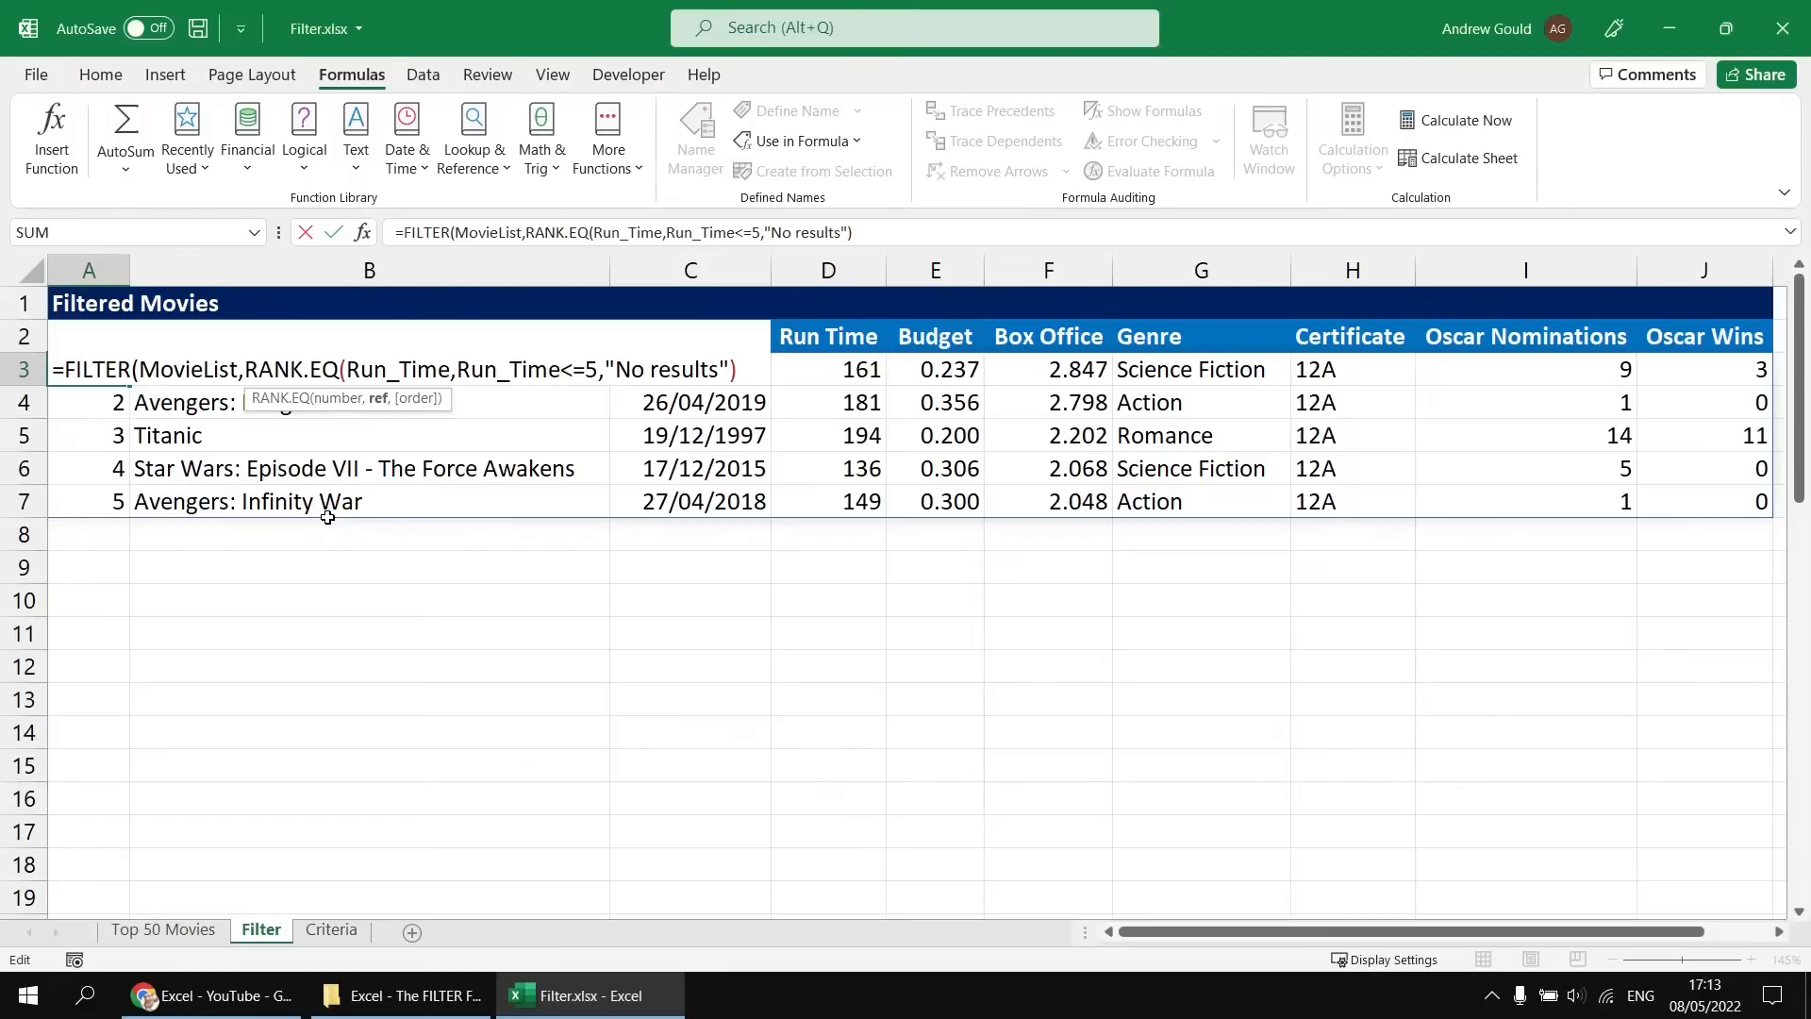
pyautogui.write(')')
pyautogui.press('Return')
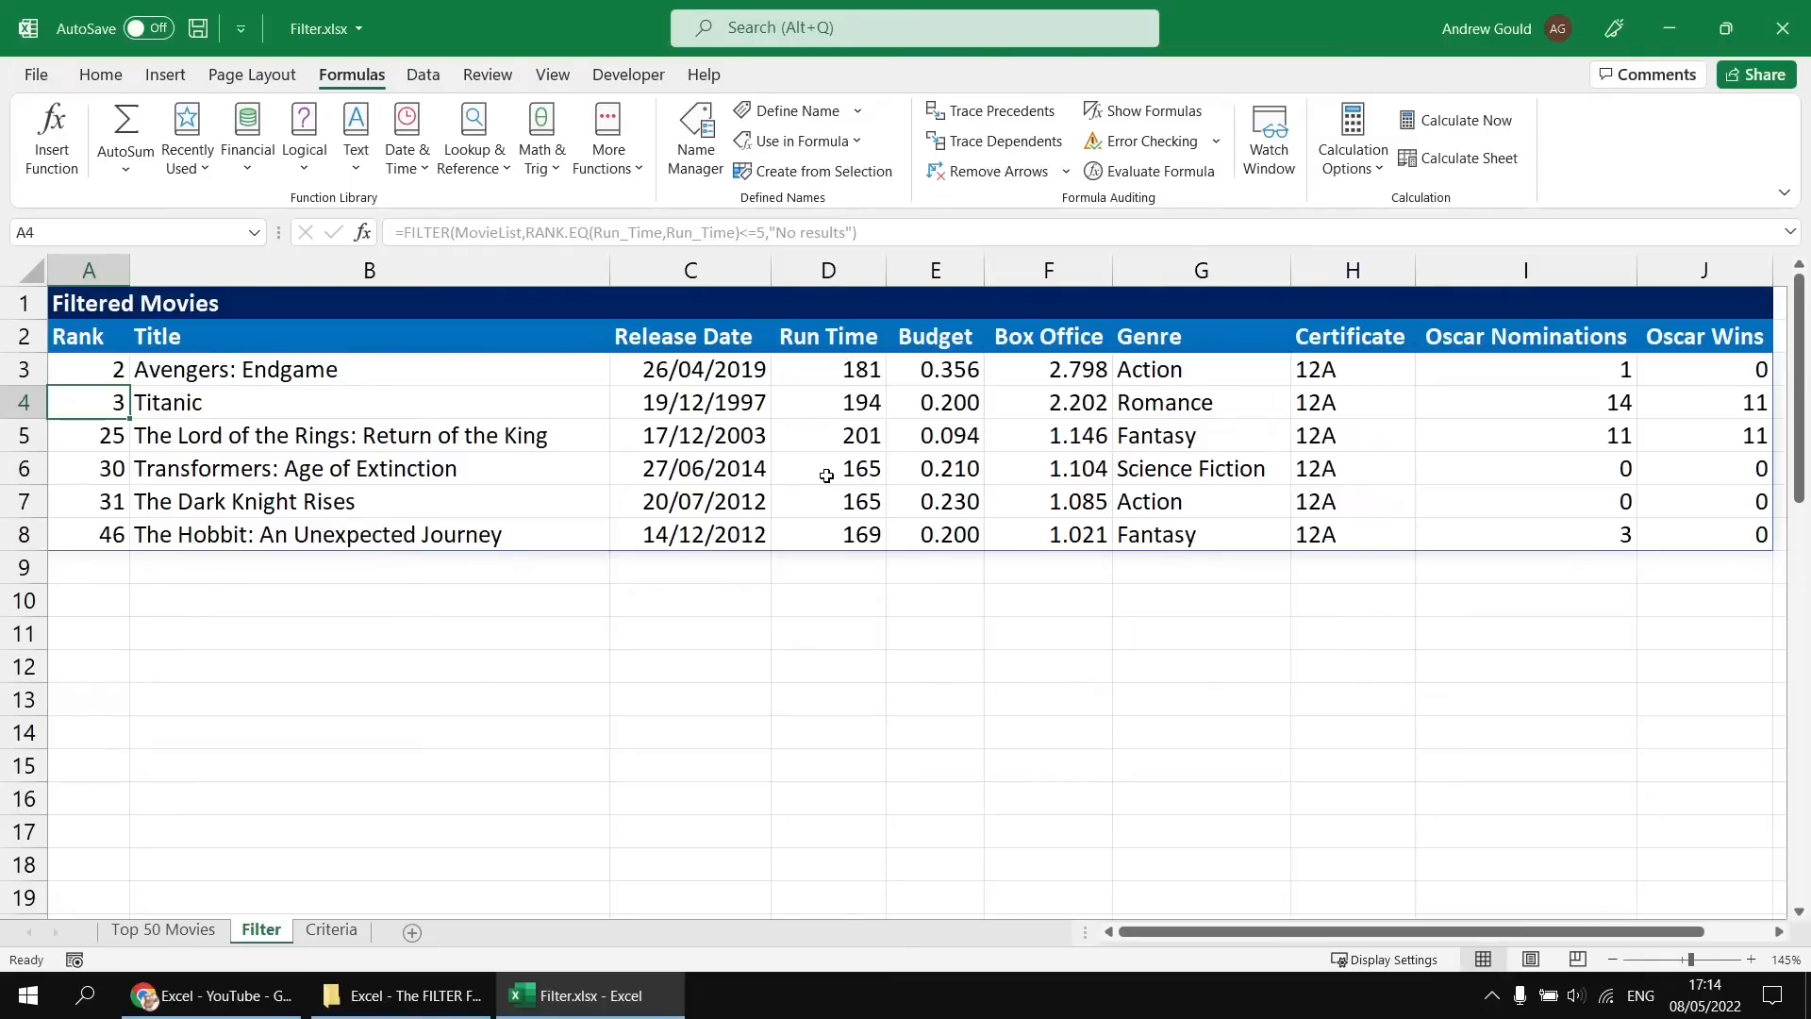
# Wrap the FILTER formula in cell A3 in SORT, with sort index 4 and descending order (-1).
pyautogui.click(96, 368)
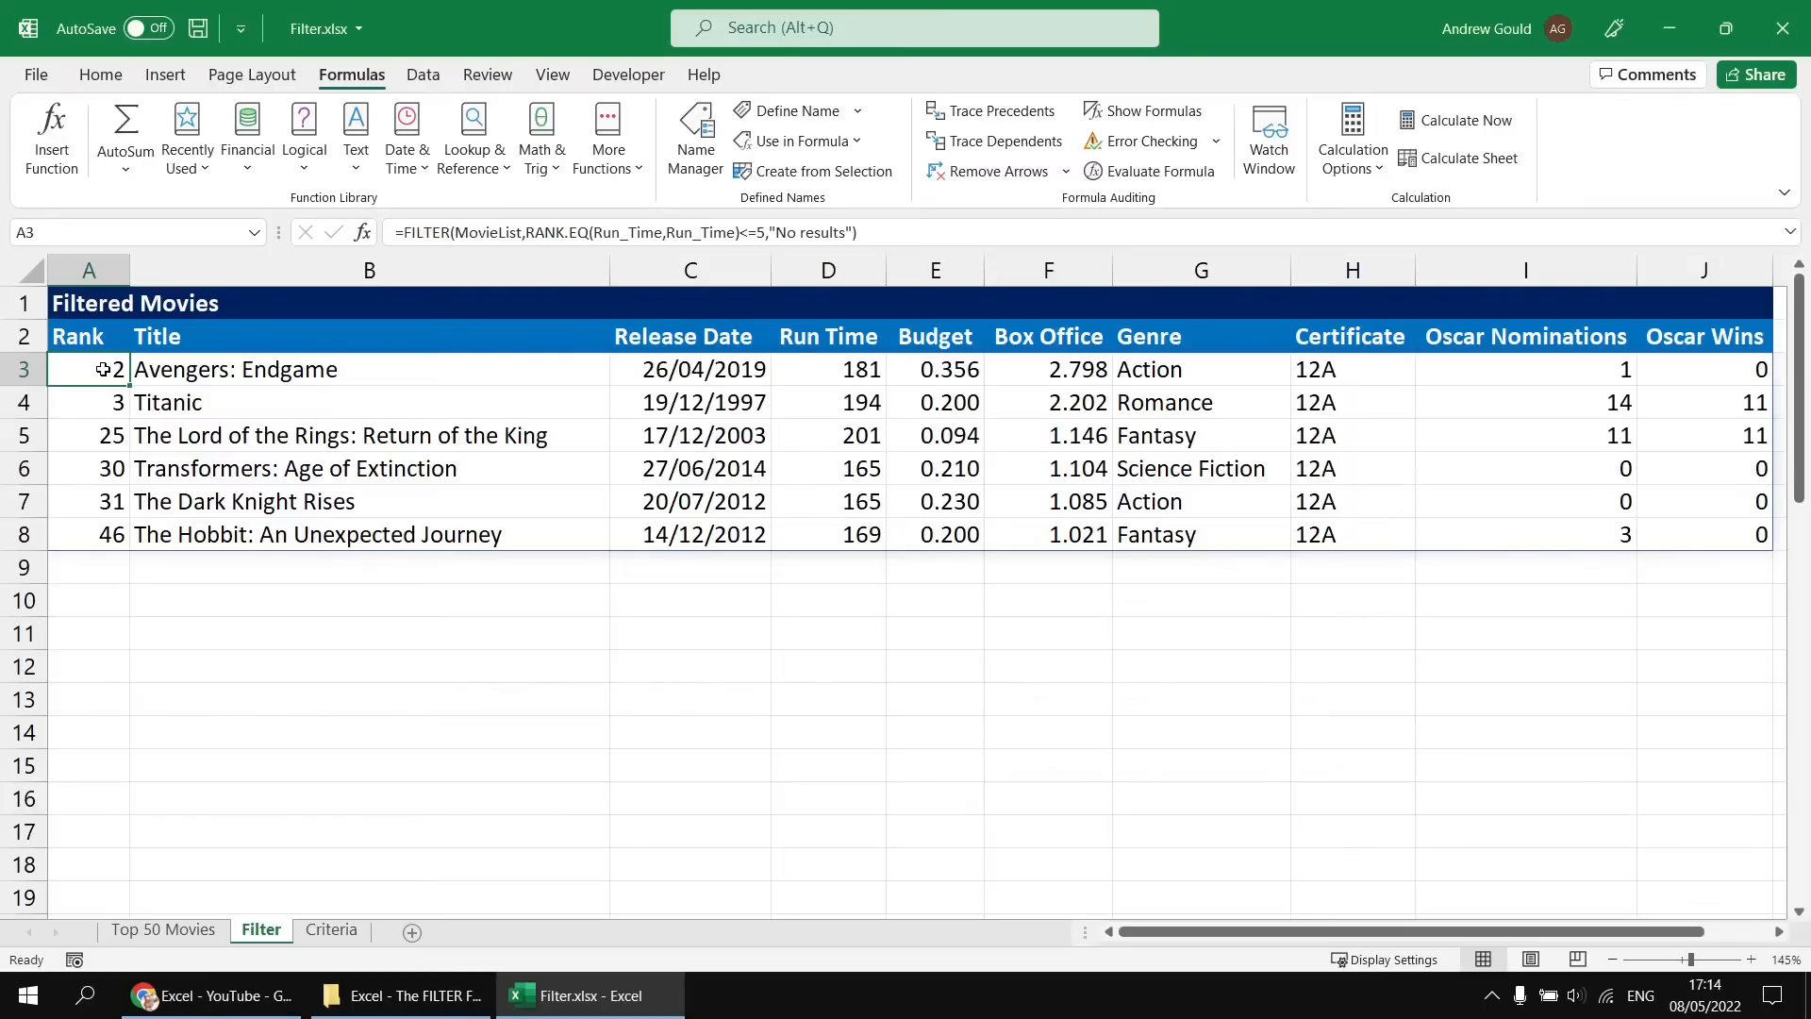
pyautogui.press('F2')
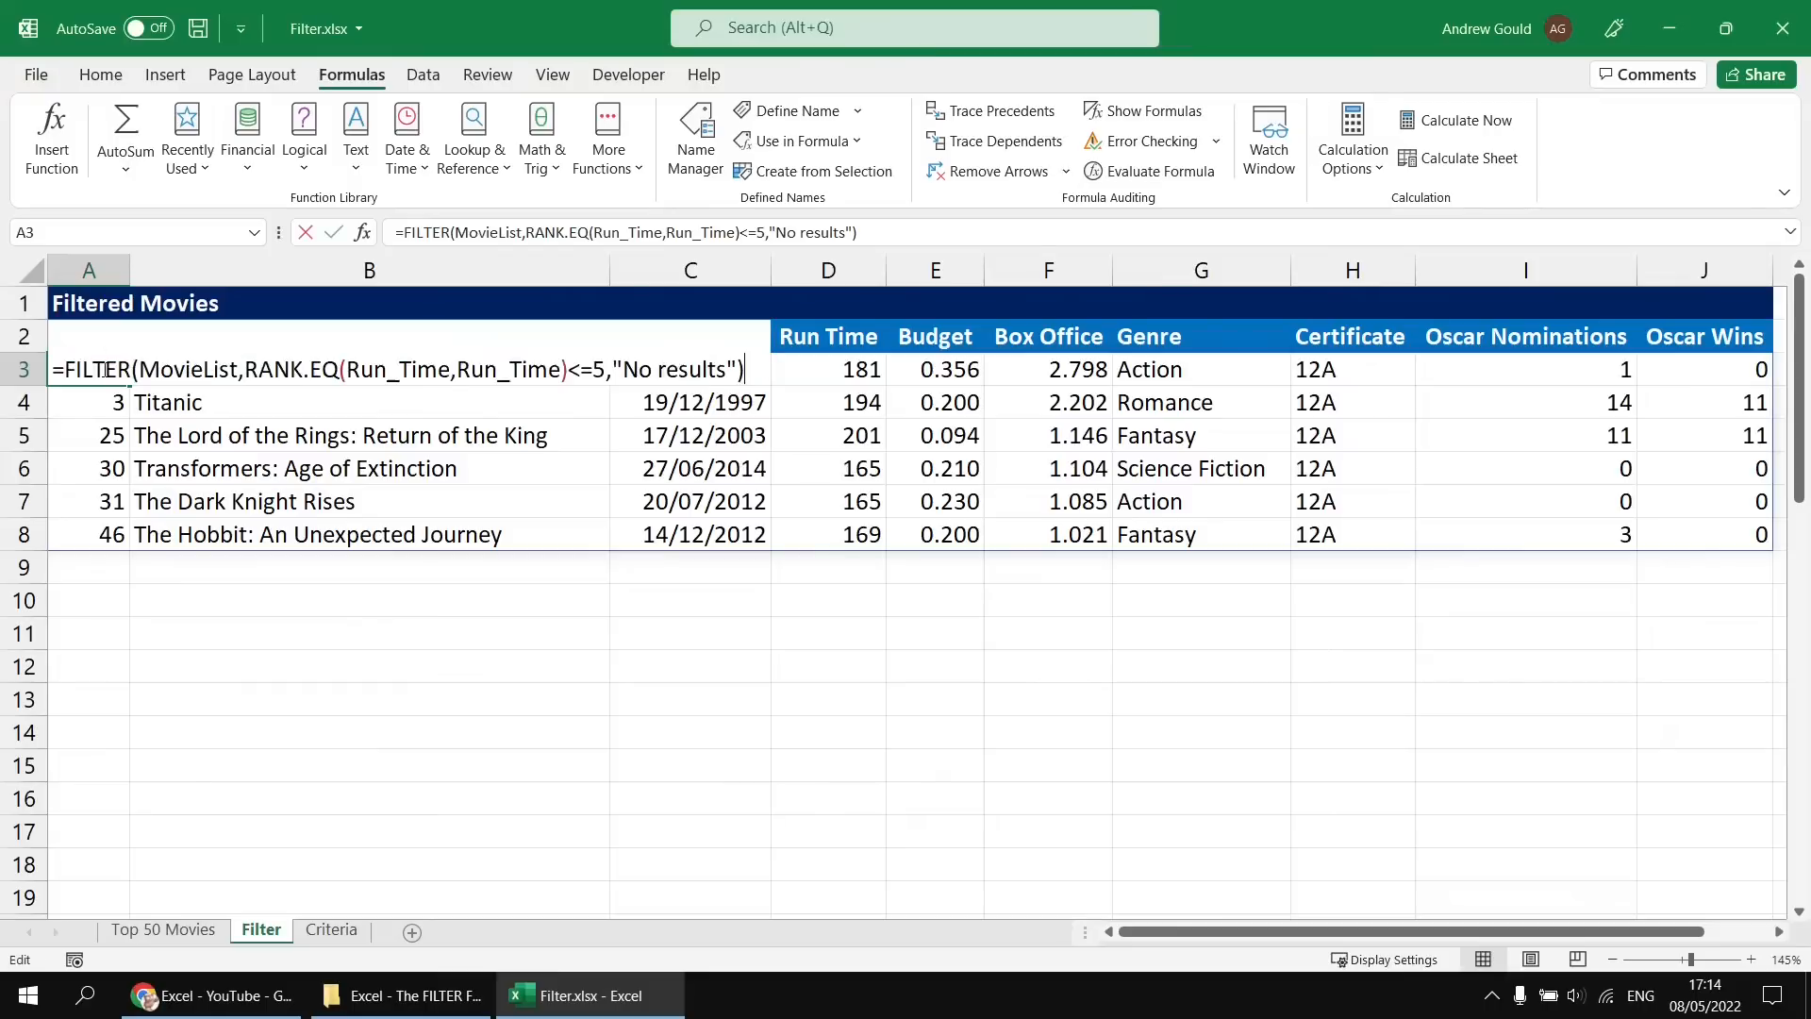
pyautogui.click(64, 369)
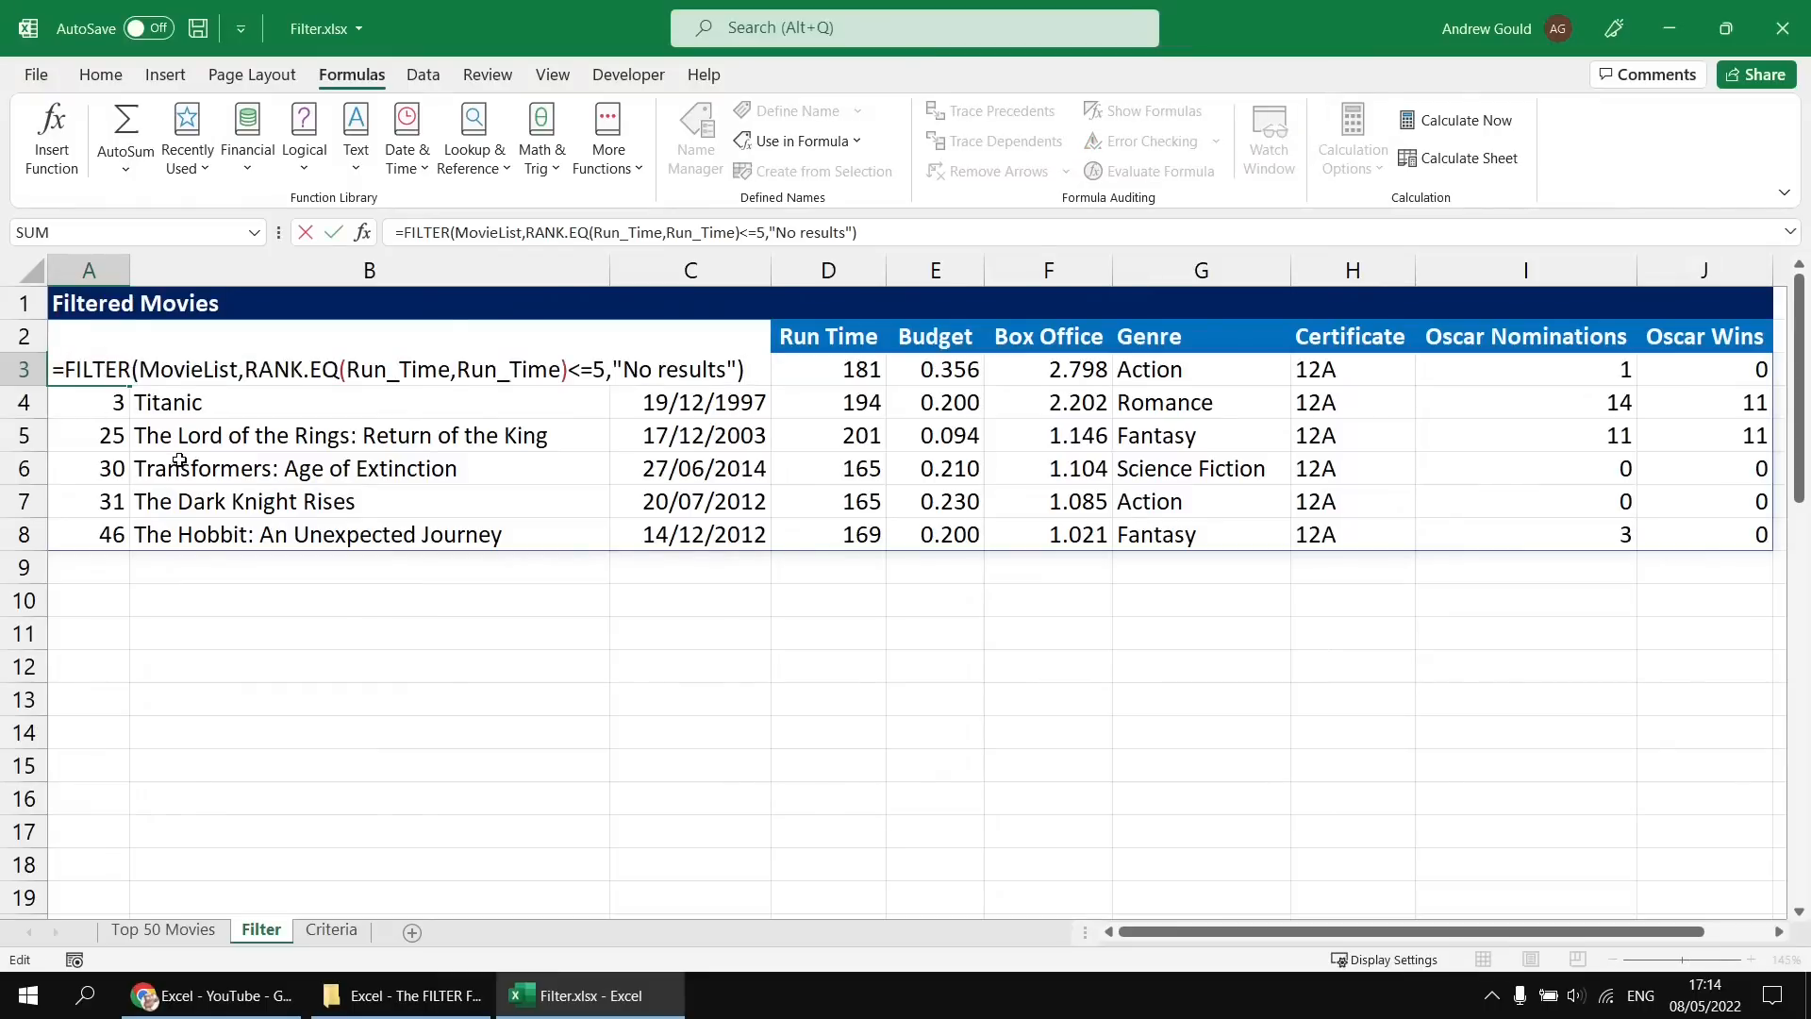
pyautogui.write('SORT')
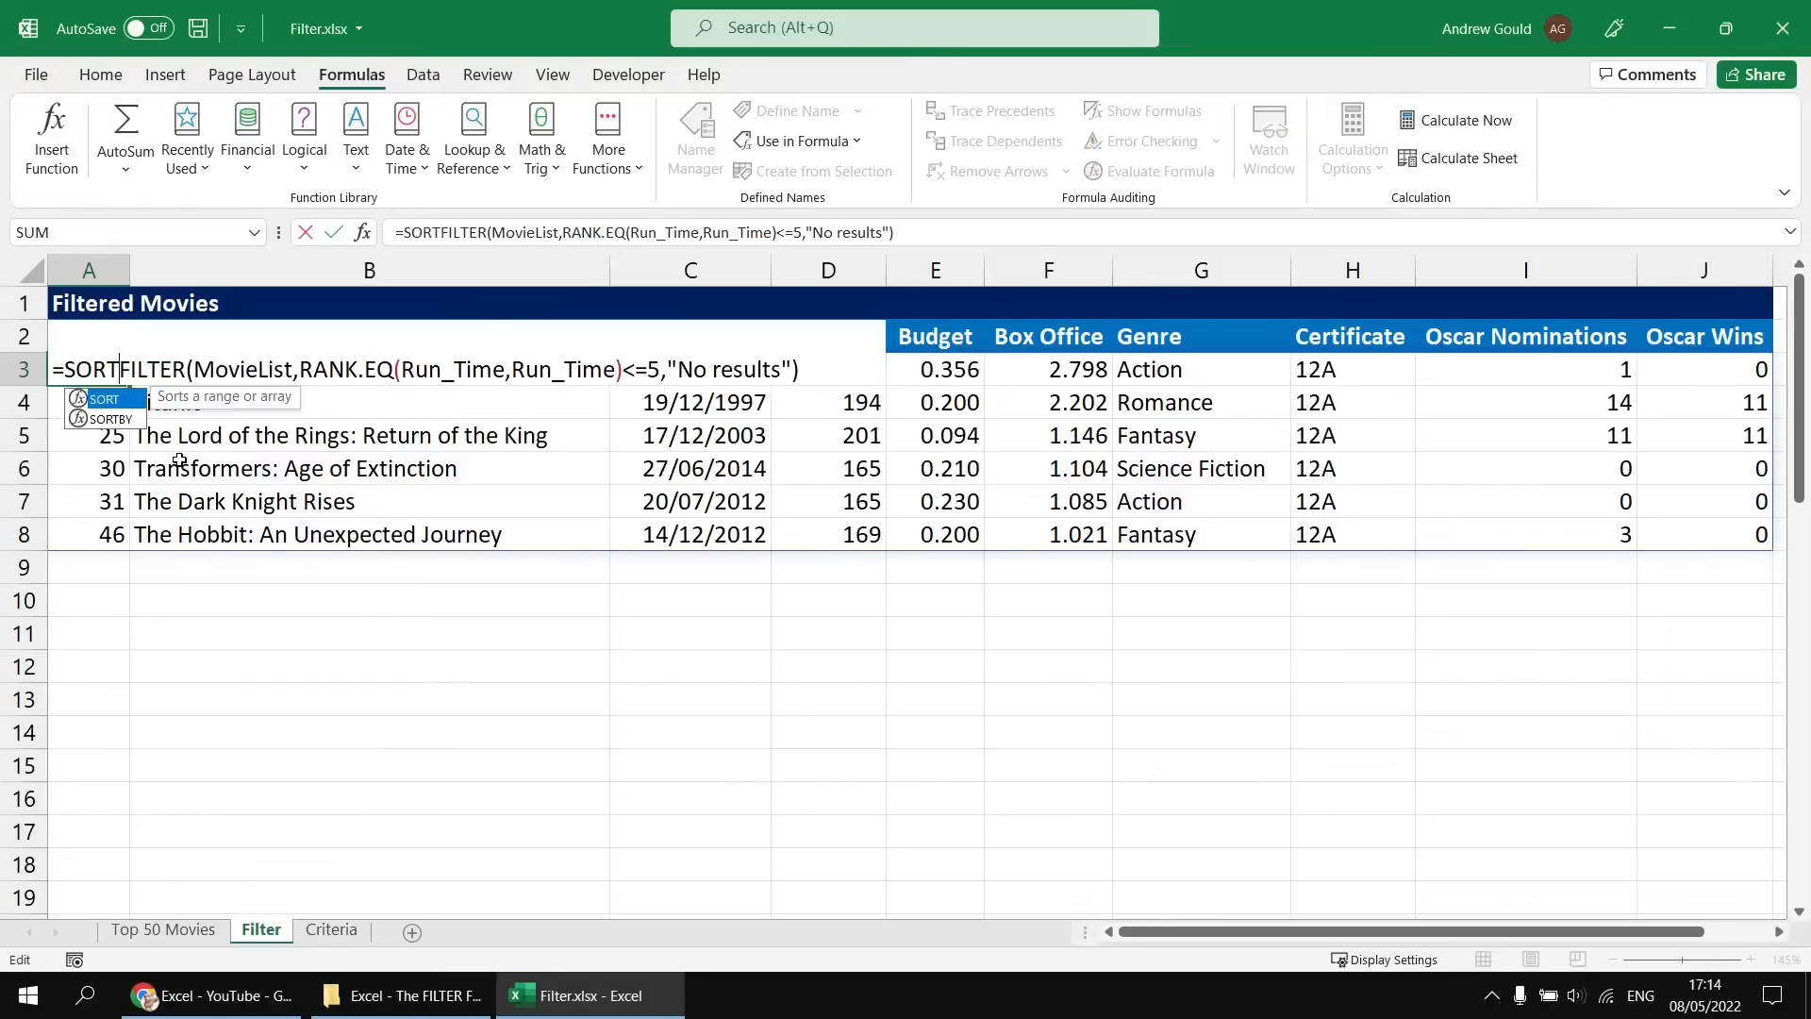
pyautogui.write('(')
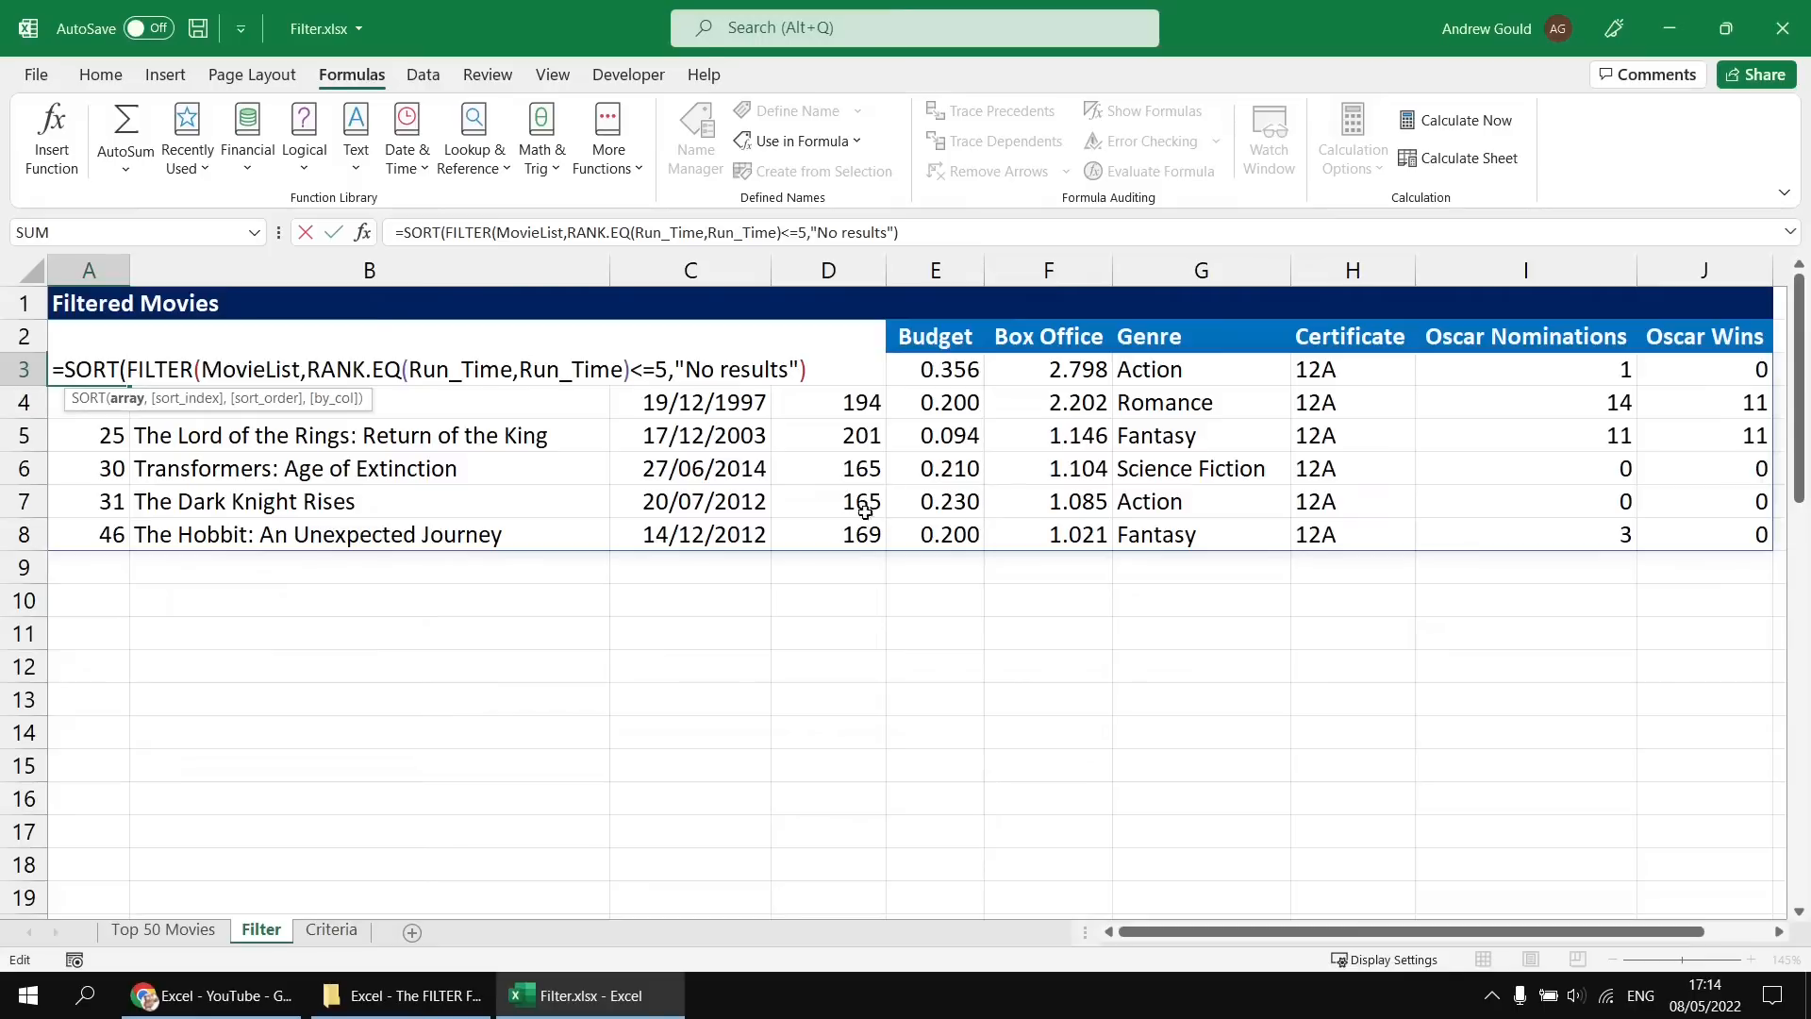
pyautogui.write(',')
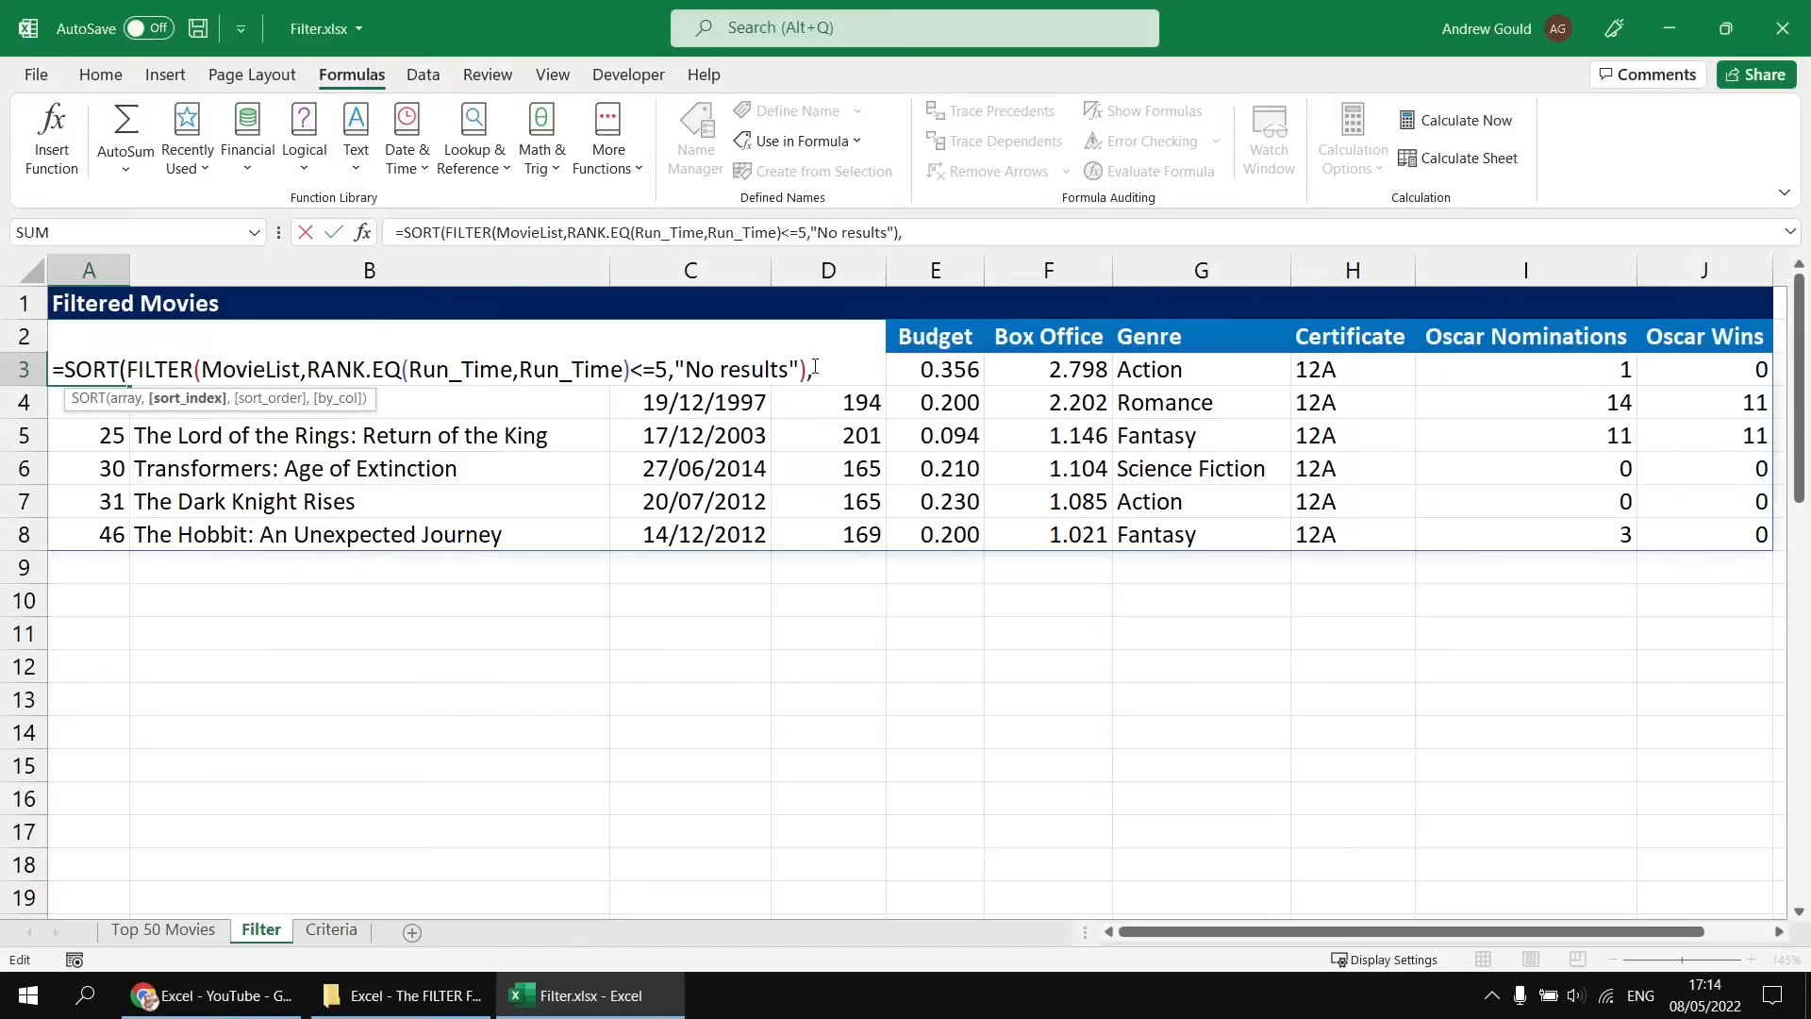
pyautogui.write('4,')
pyautogui.press('Down')
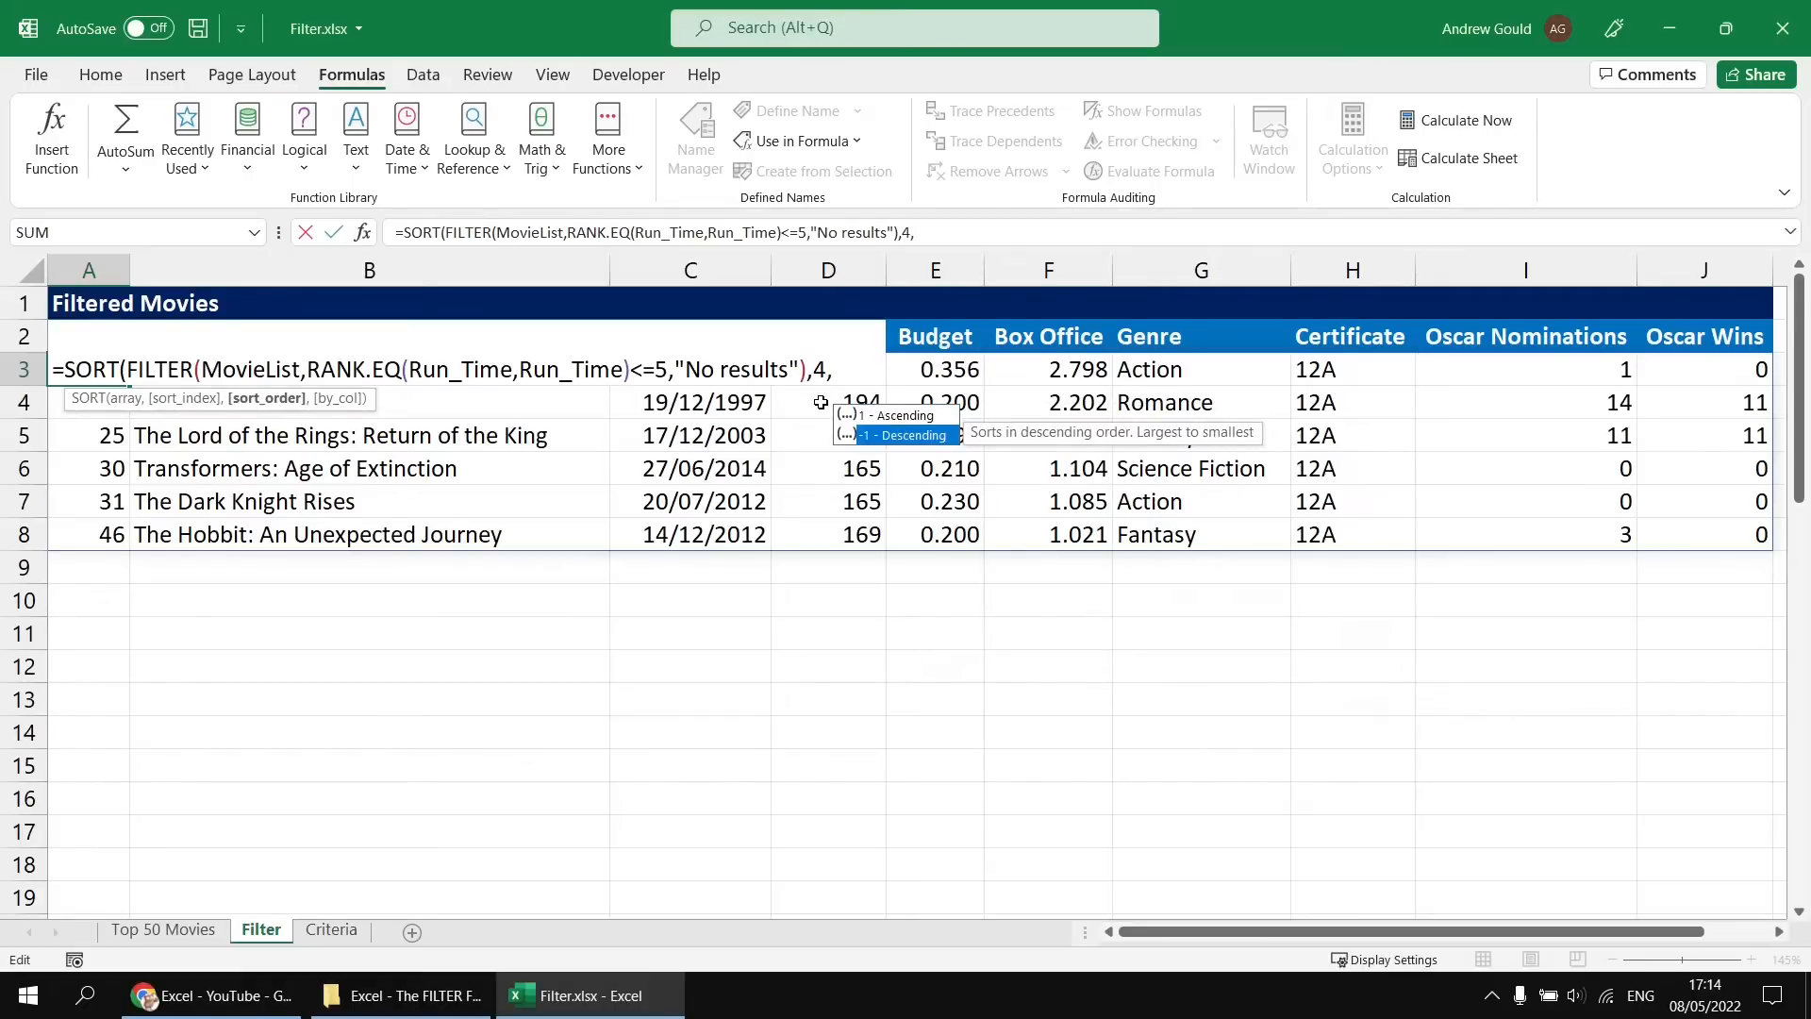
pyautogui.press('Tab')
pyautogui.write(')')
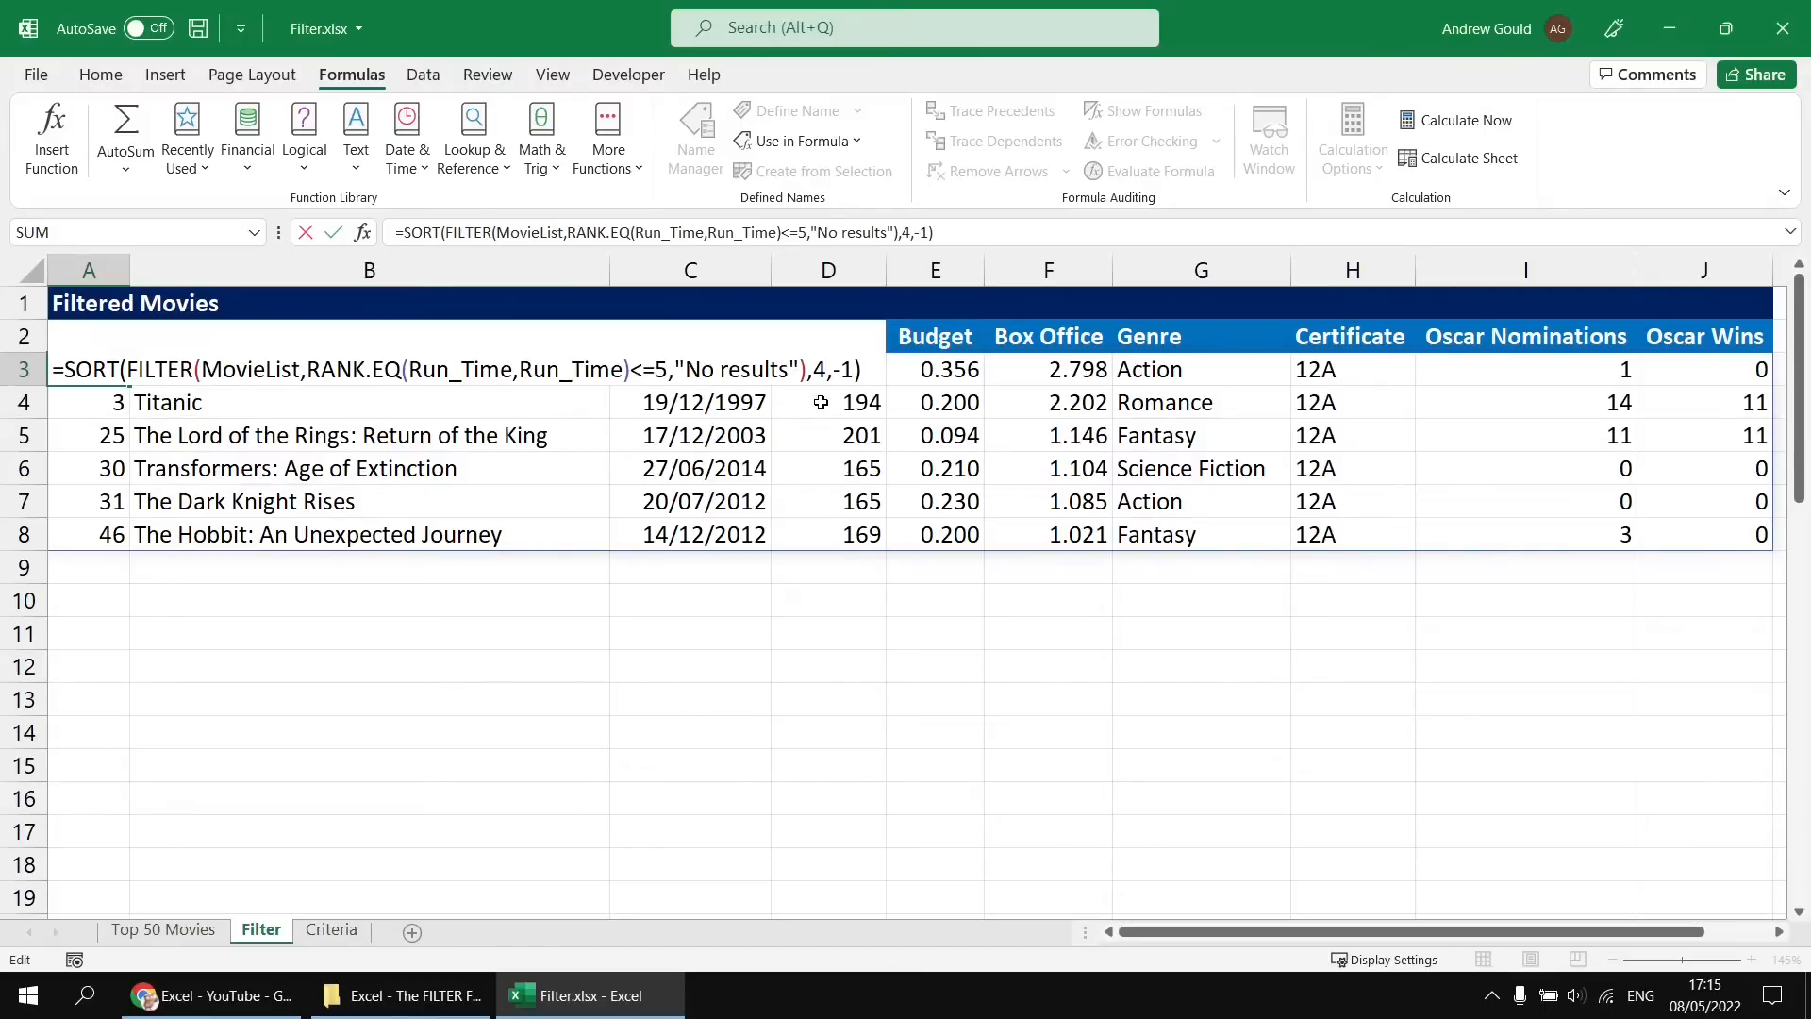
pyautogui.press('Return')
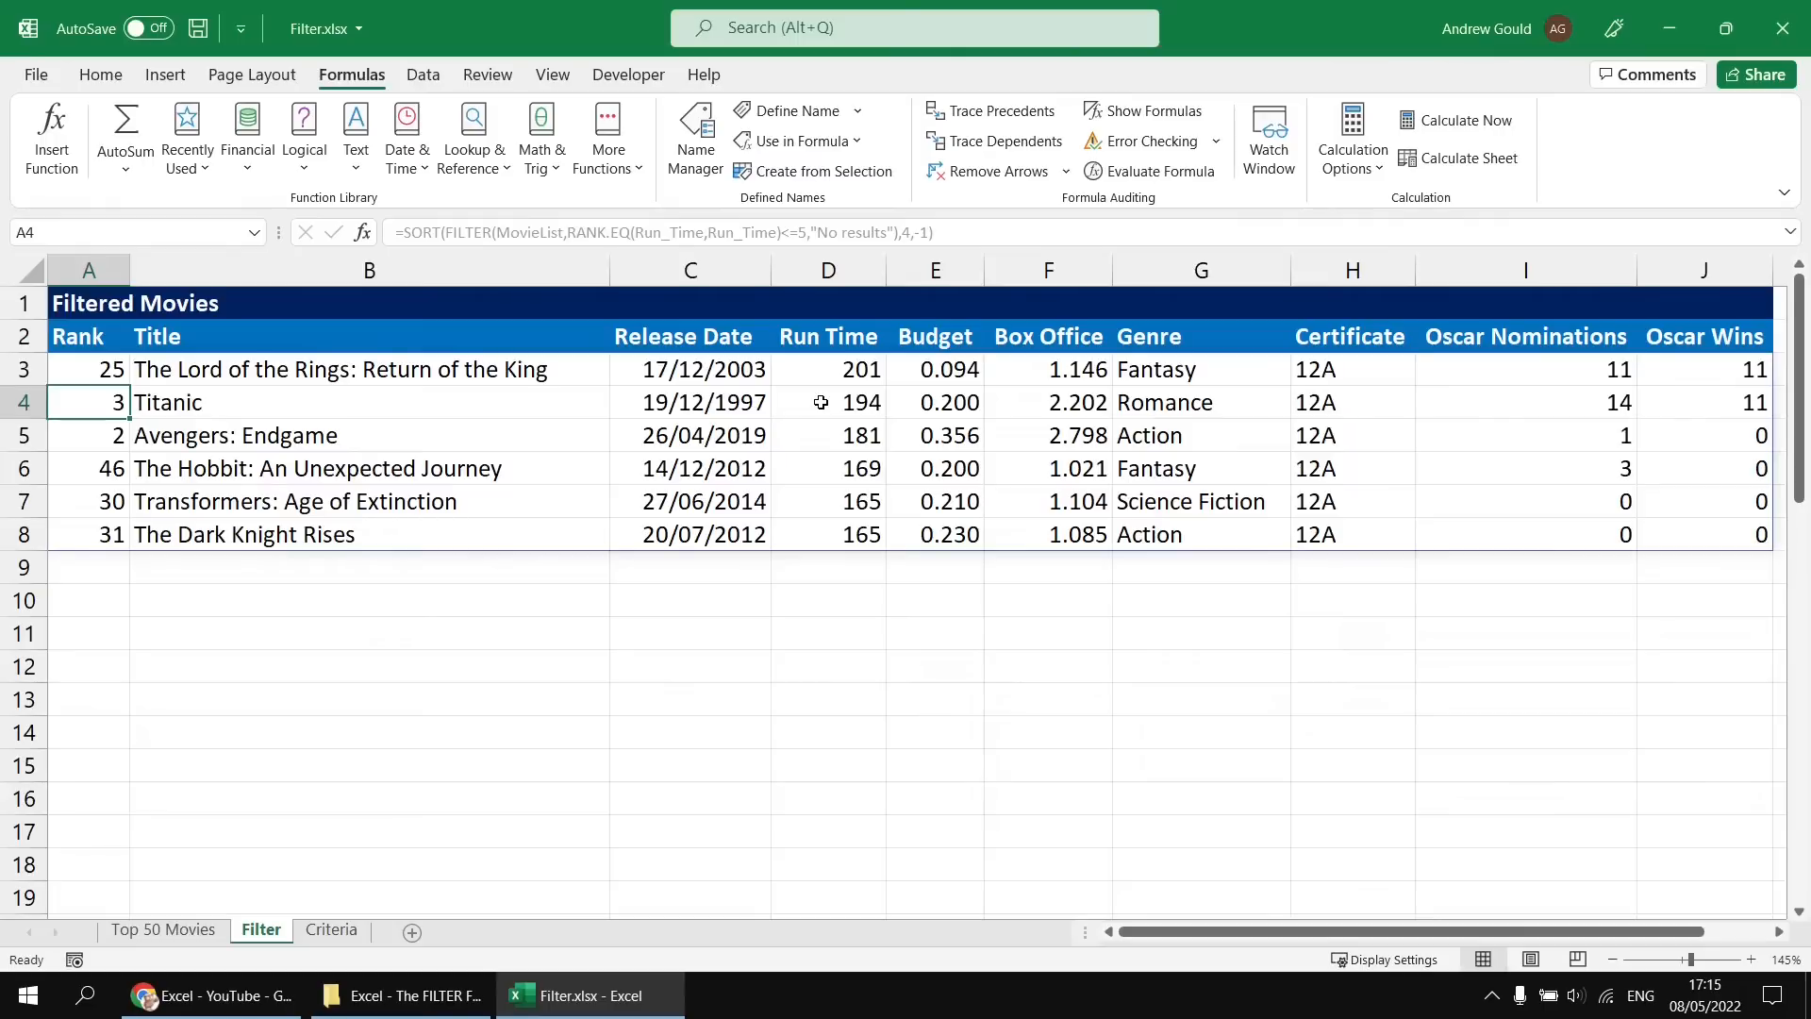
# Add the ascending order argument 1 to RANK.EQ in cell A3 to extract the five shortest movies.
pyautogui.click(85, 374)
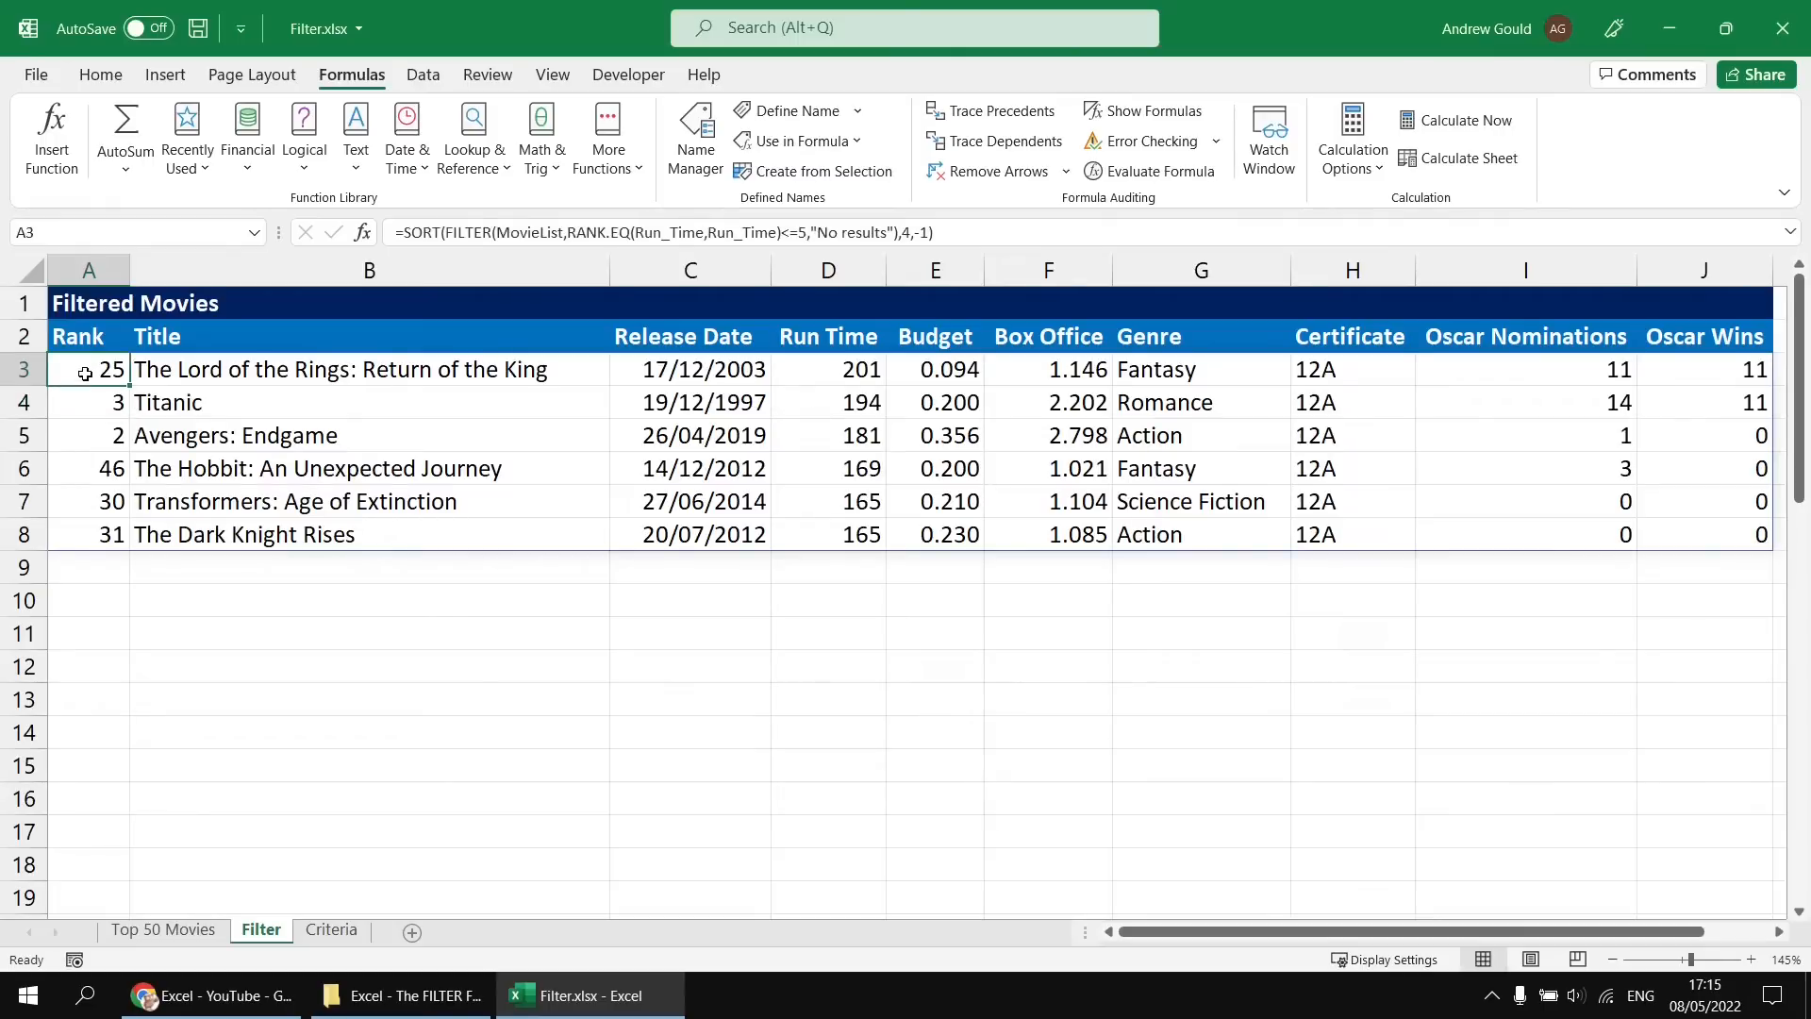
pyautogui.press('F2')
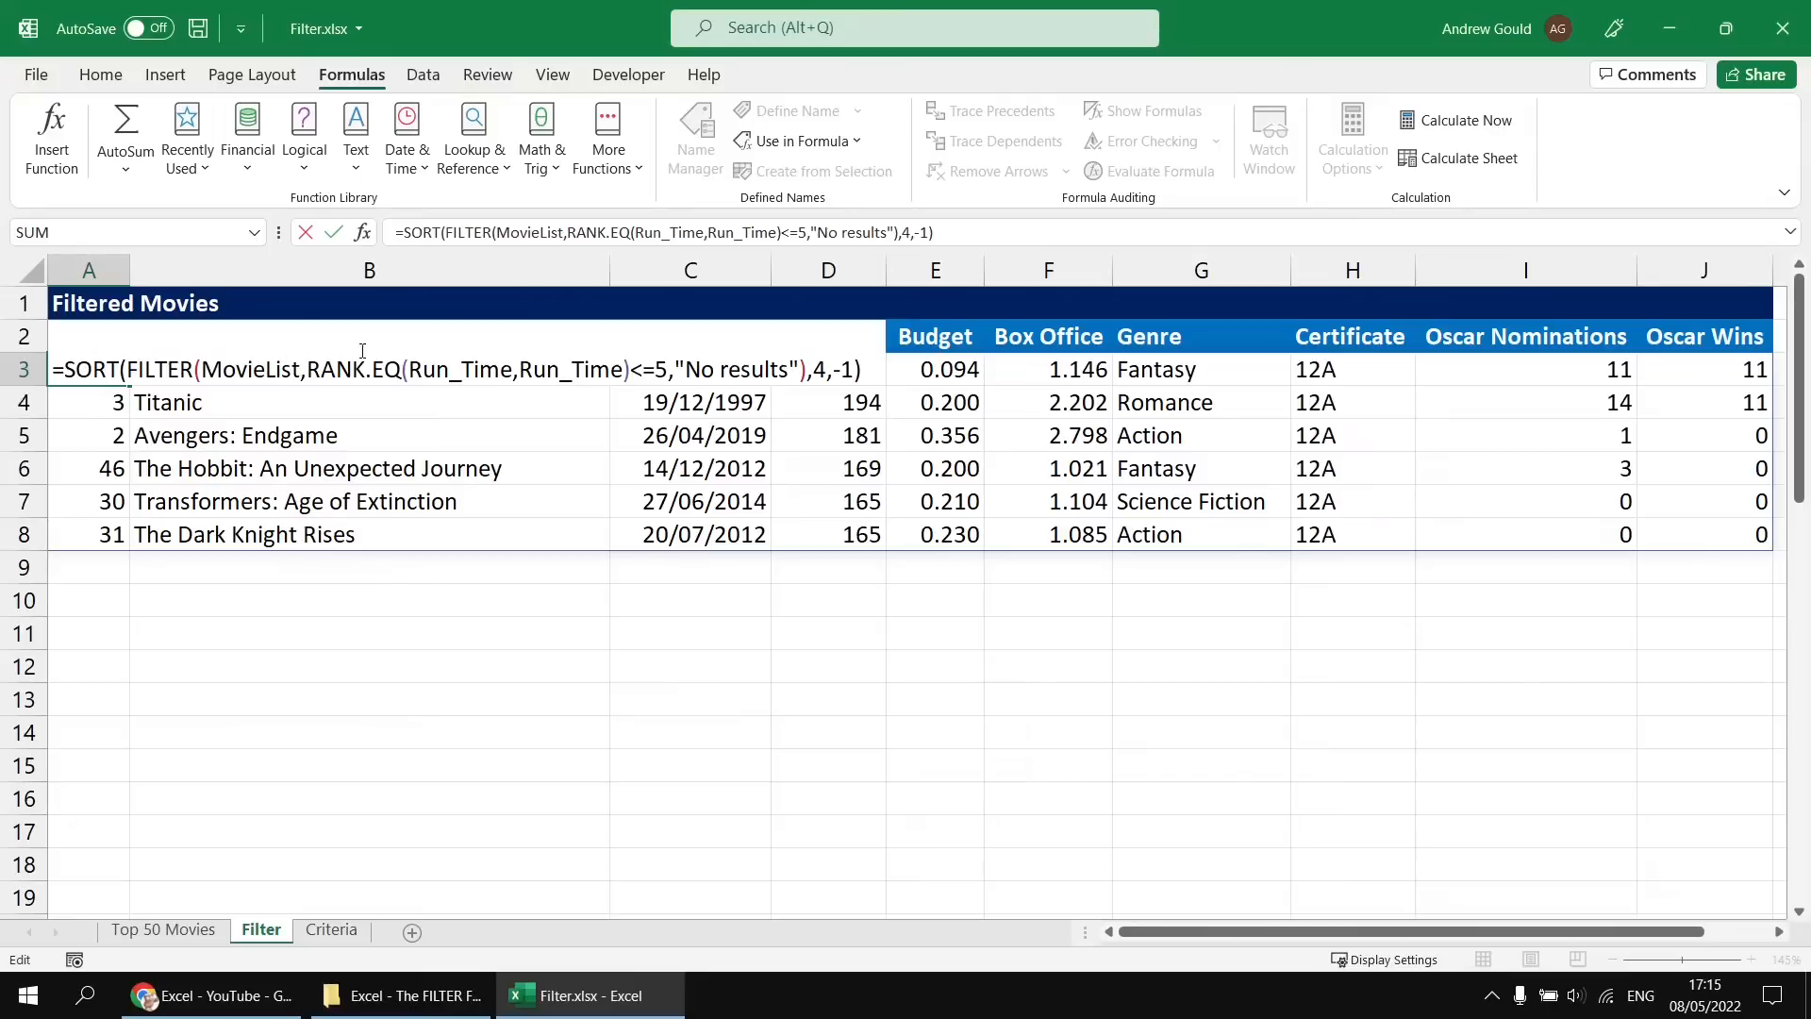
pyautogui.click(618, 369)
pyautogui.moveTo(411, 369); pyautogui.dragTo(626, 371)
pyautogui.click(517, 374)
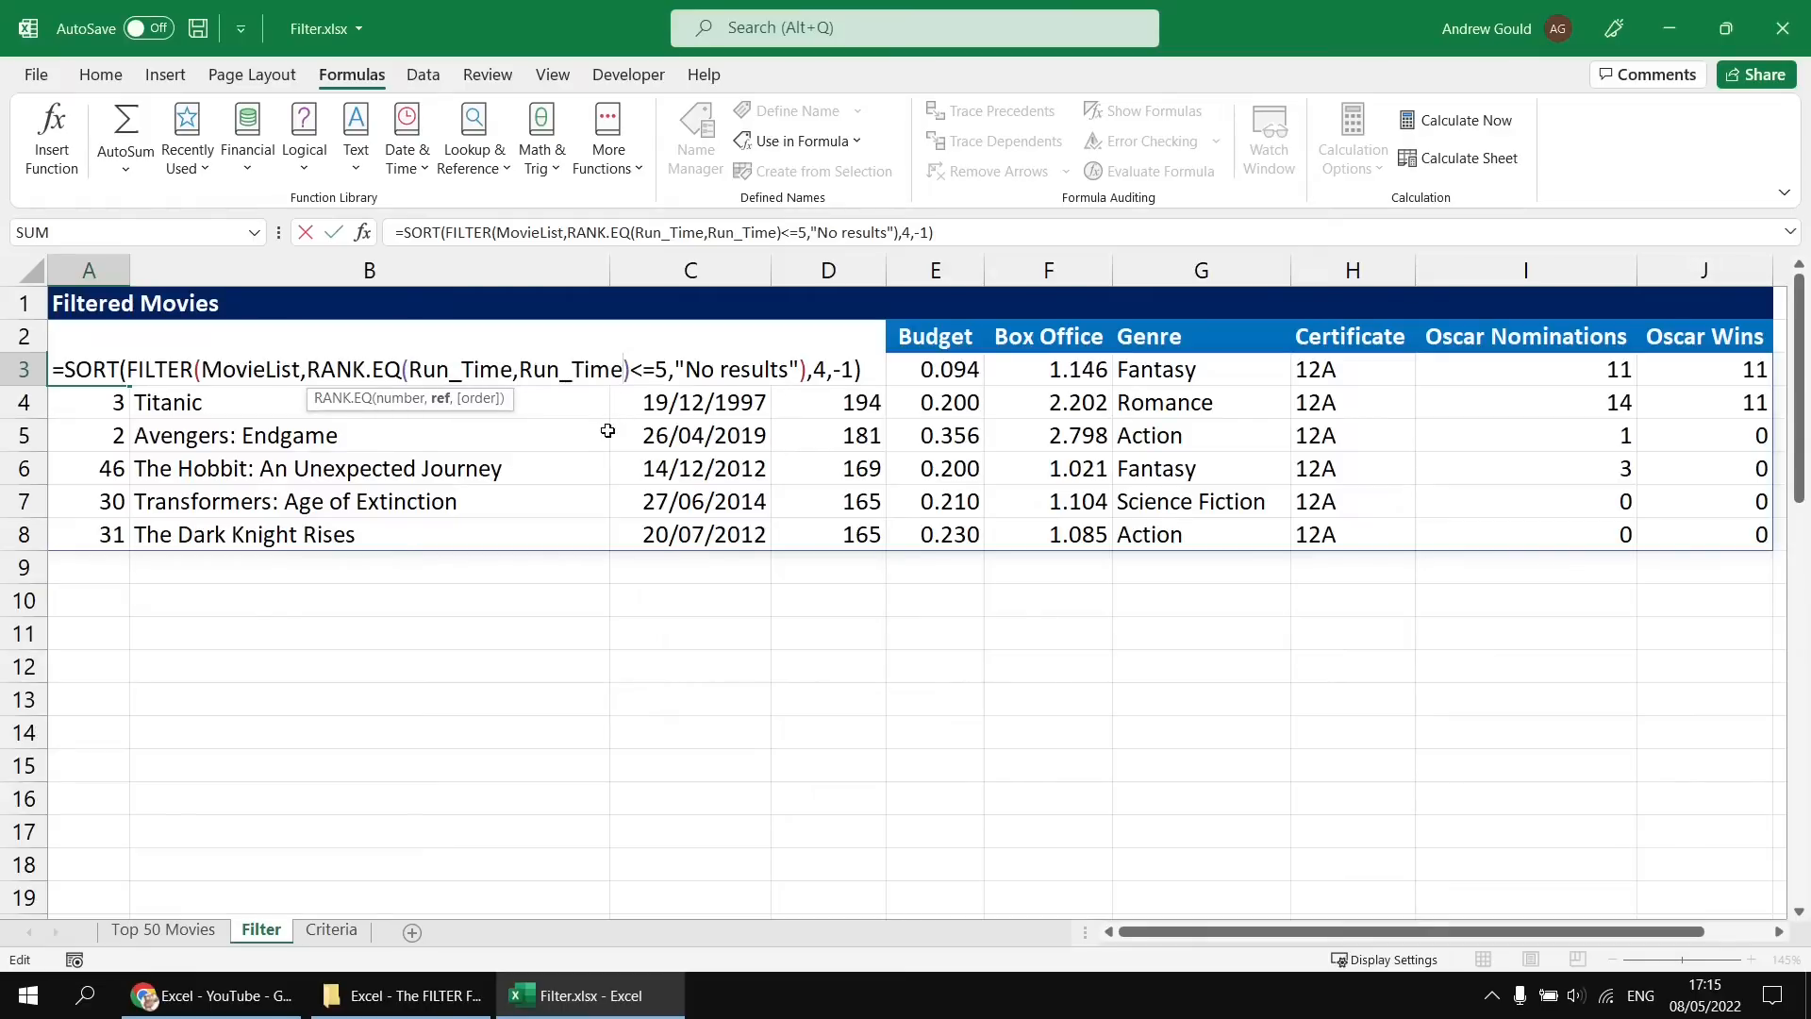
pyautogui.write(',')
pyautogui.press('Down')
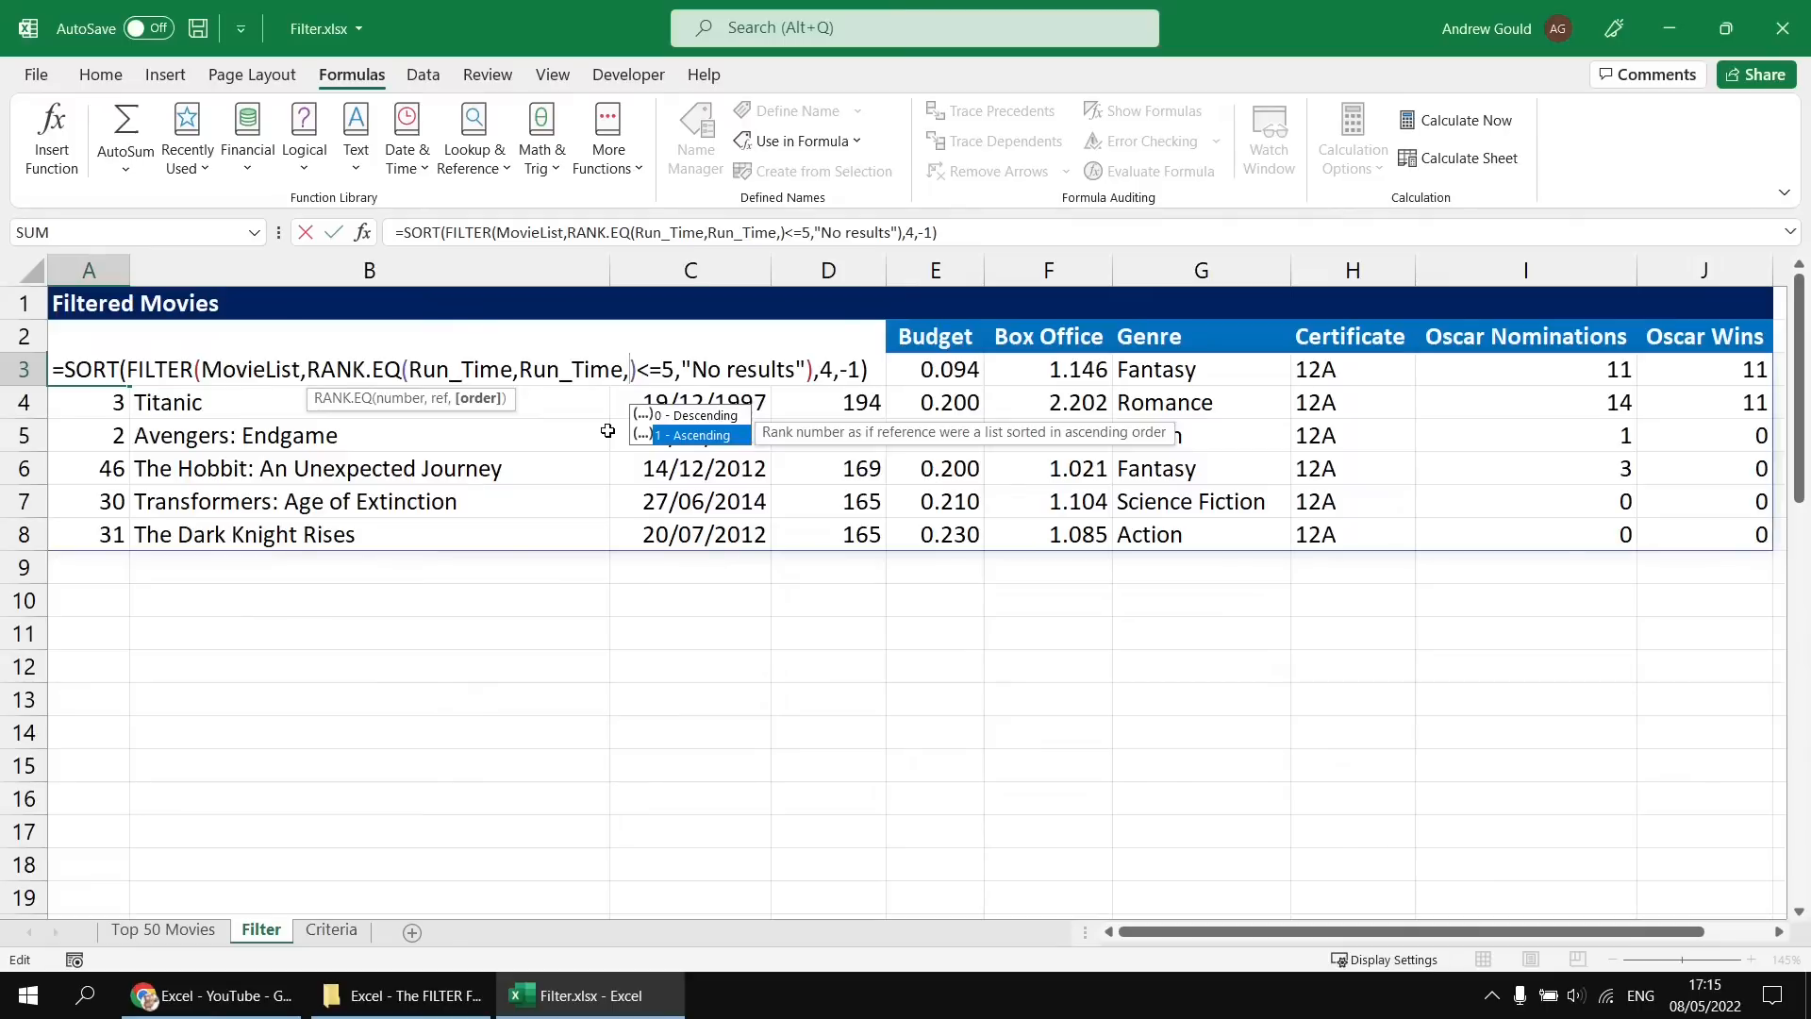
pyautogui.press('Tab')
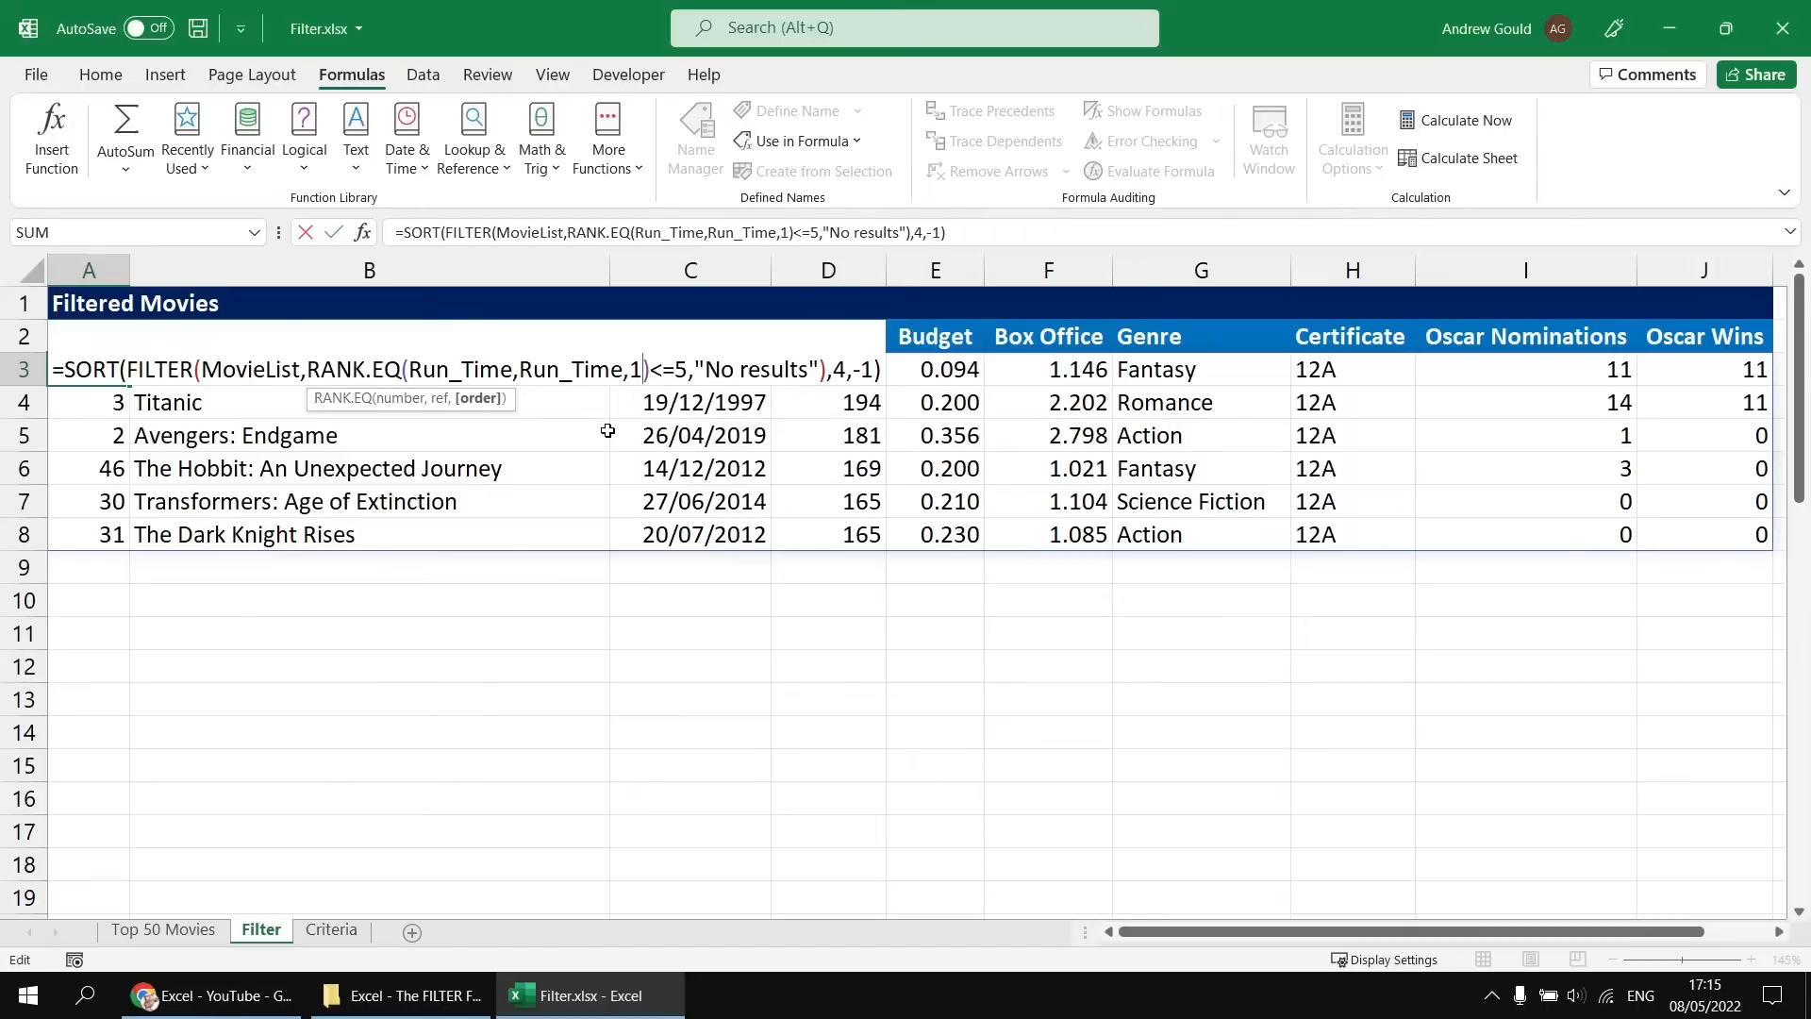
pyautogui.press('Return')
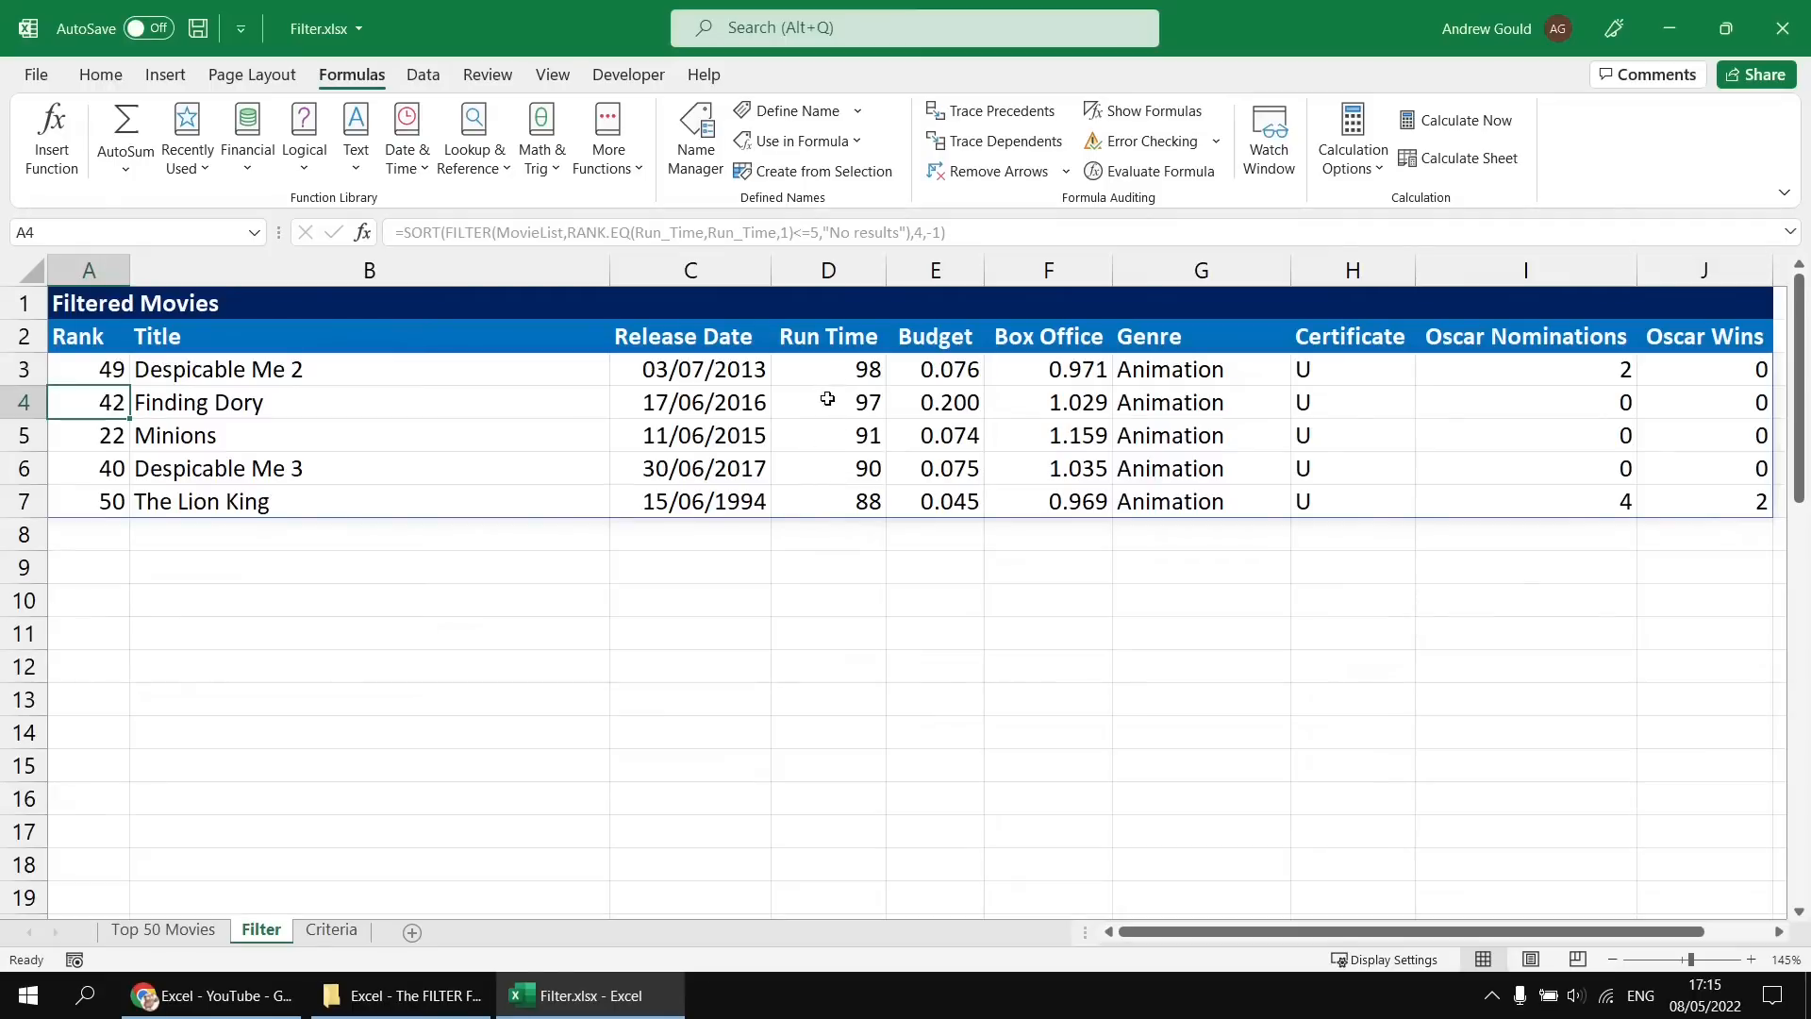
pyautogui.click(837, 500)
pyautogui.press('Up')
pyautogui.press('Up')
pyautogui.press('Up')
pyautogui.press('Up')
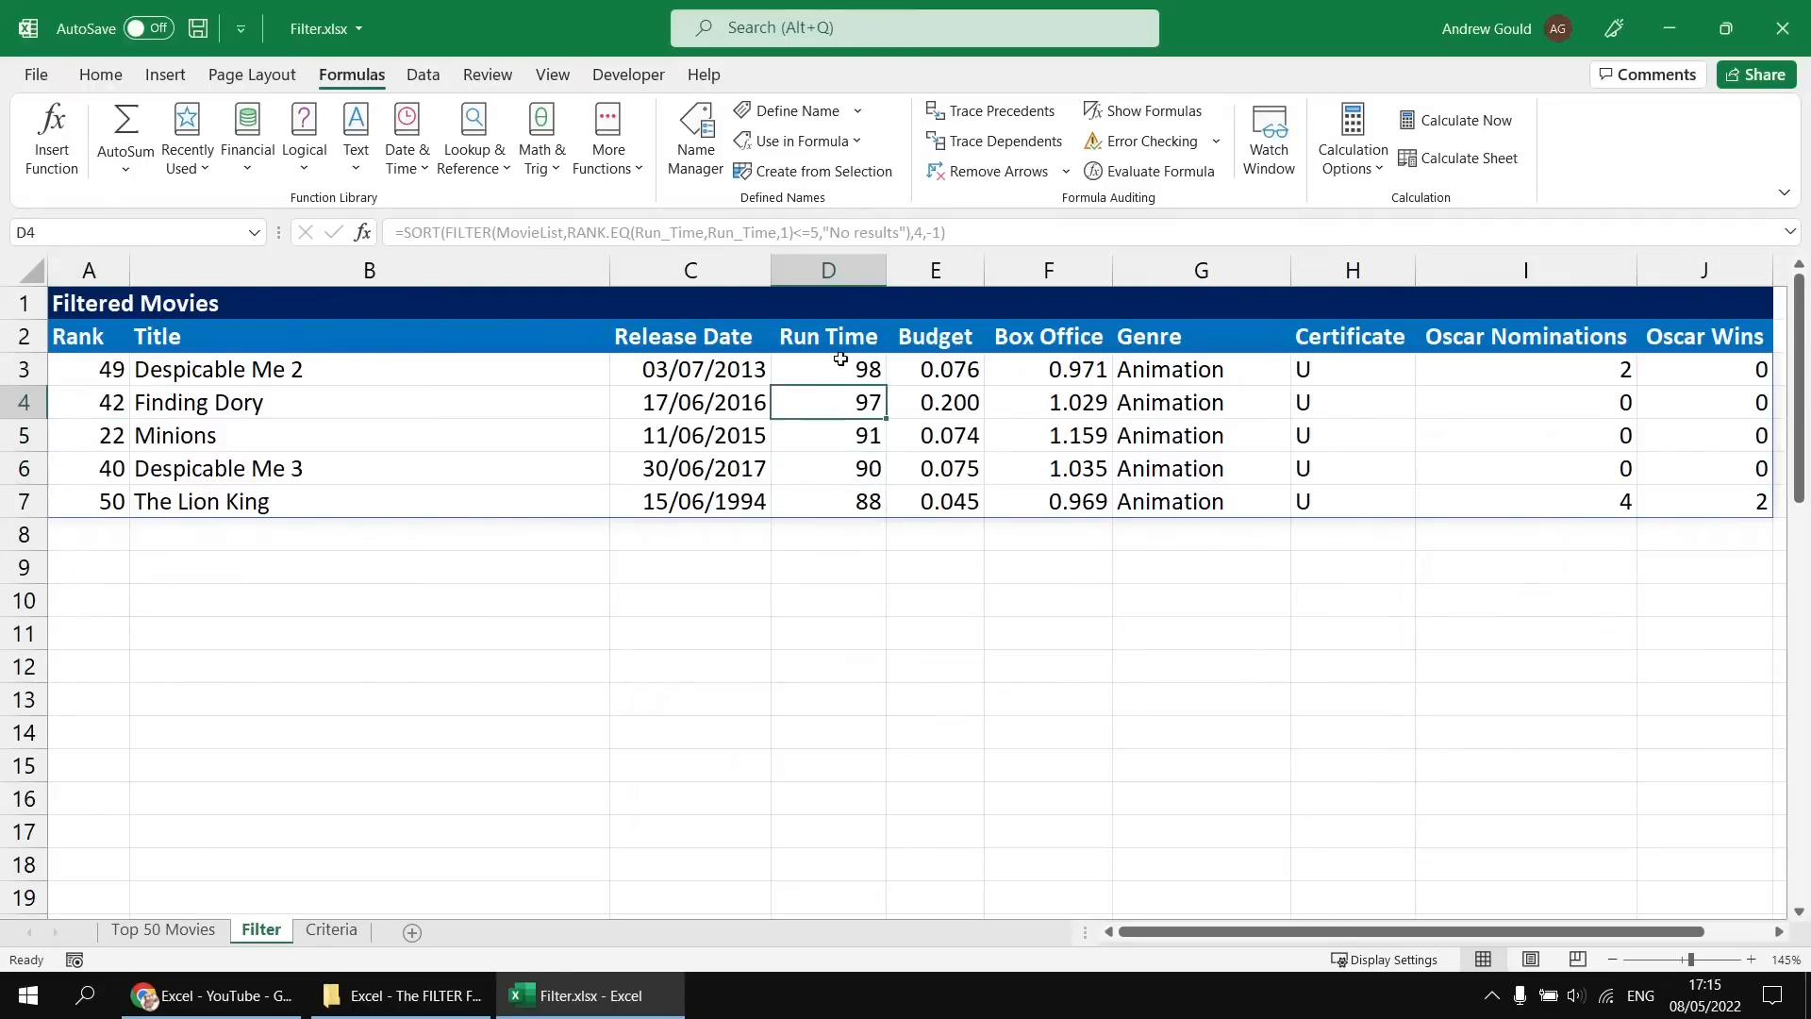
# Change the SORT order argument in cell A3 to 1 so the movies are sorted by ascending run time.
pyautogui.click(73, 372)
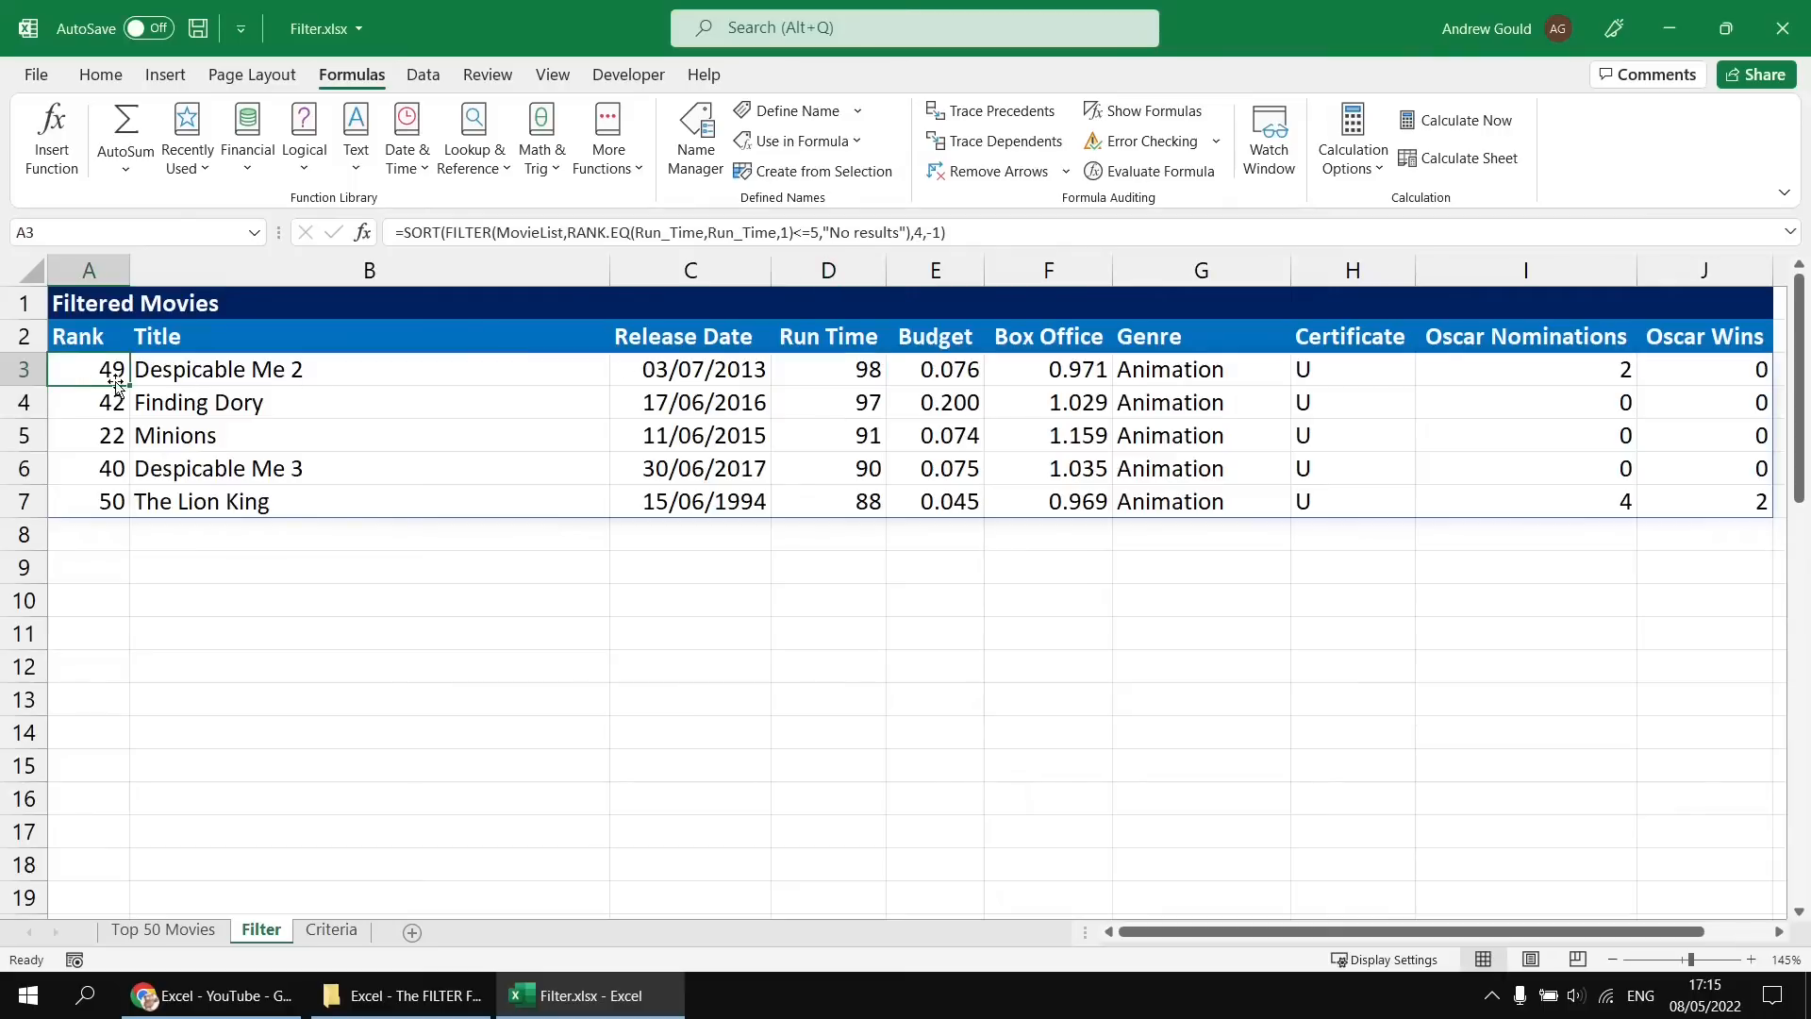
pyautogui.press('F2')
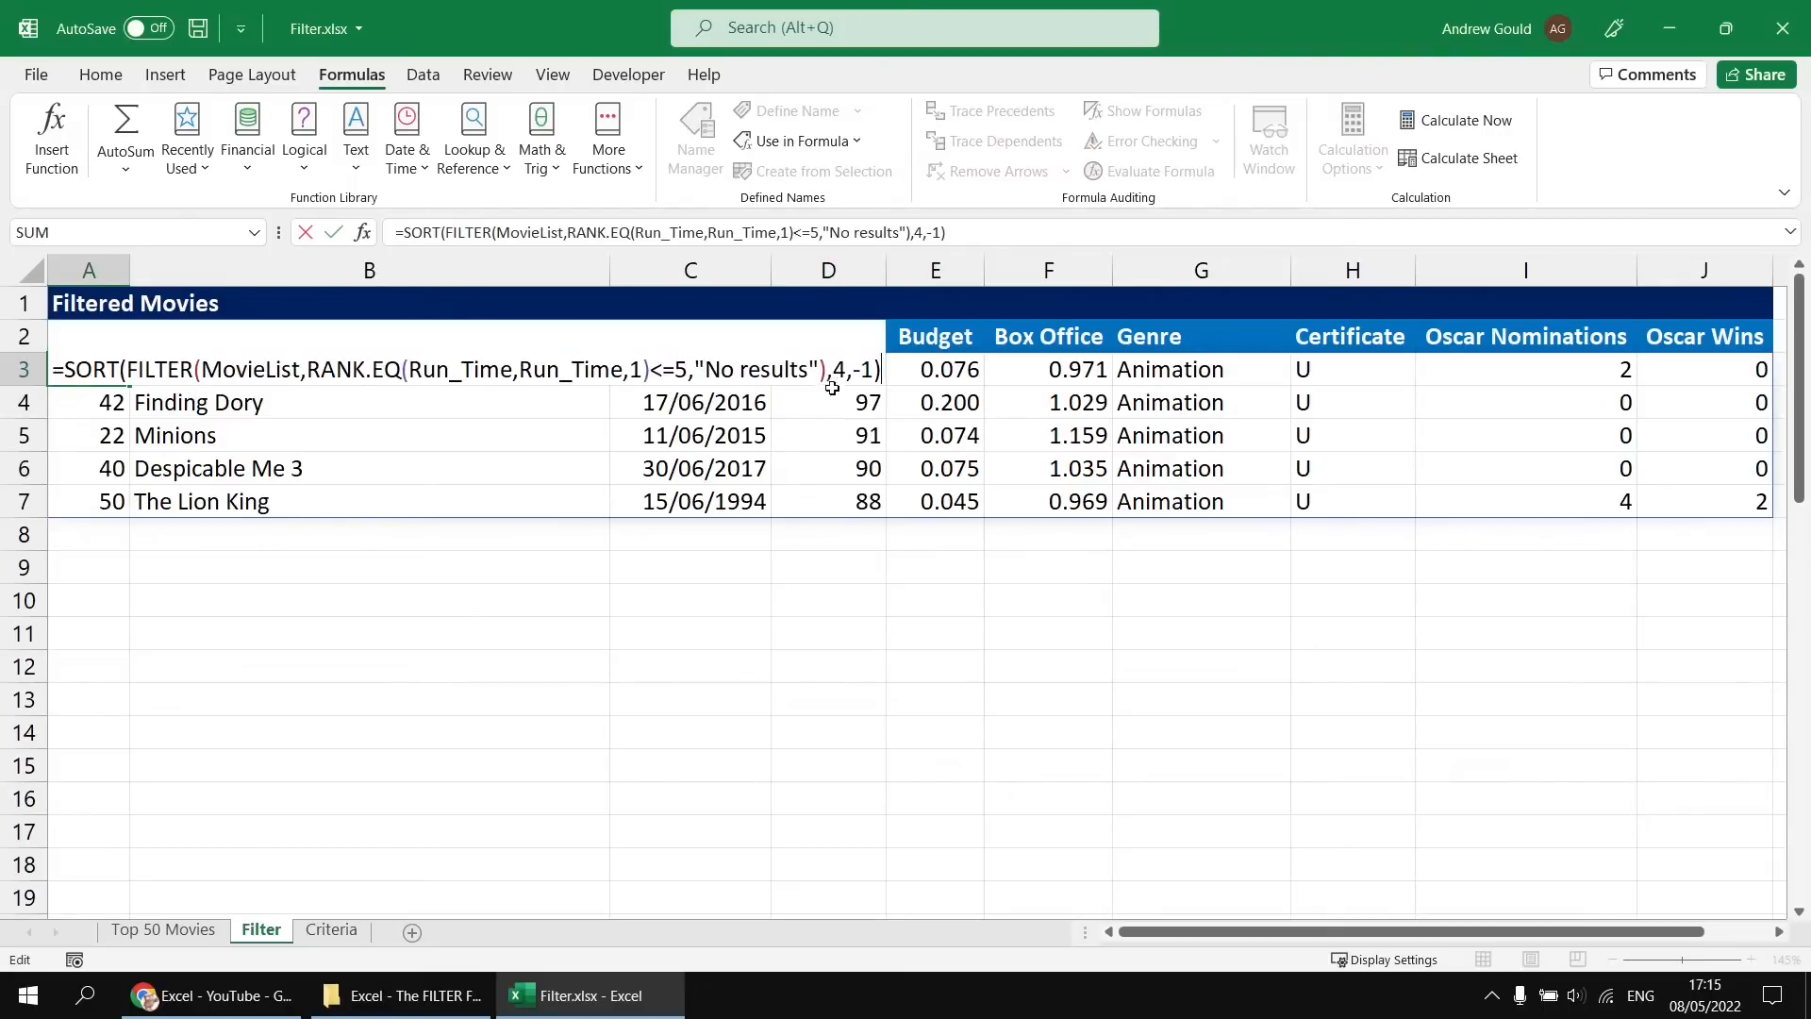
pyautogui.moveTo(852, 369); pyautogui.dragTo(871, 369)
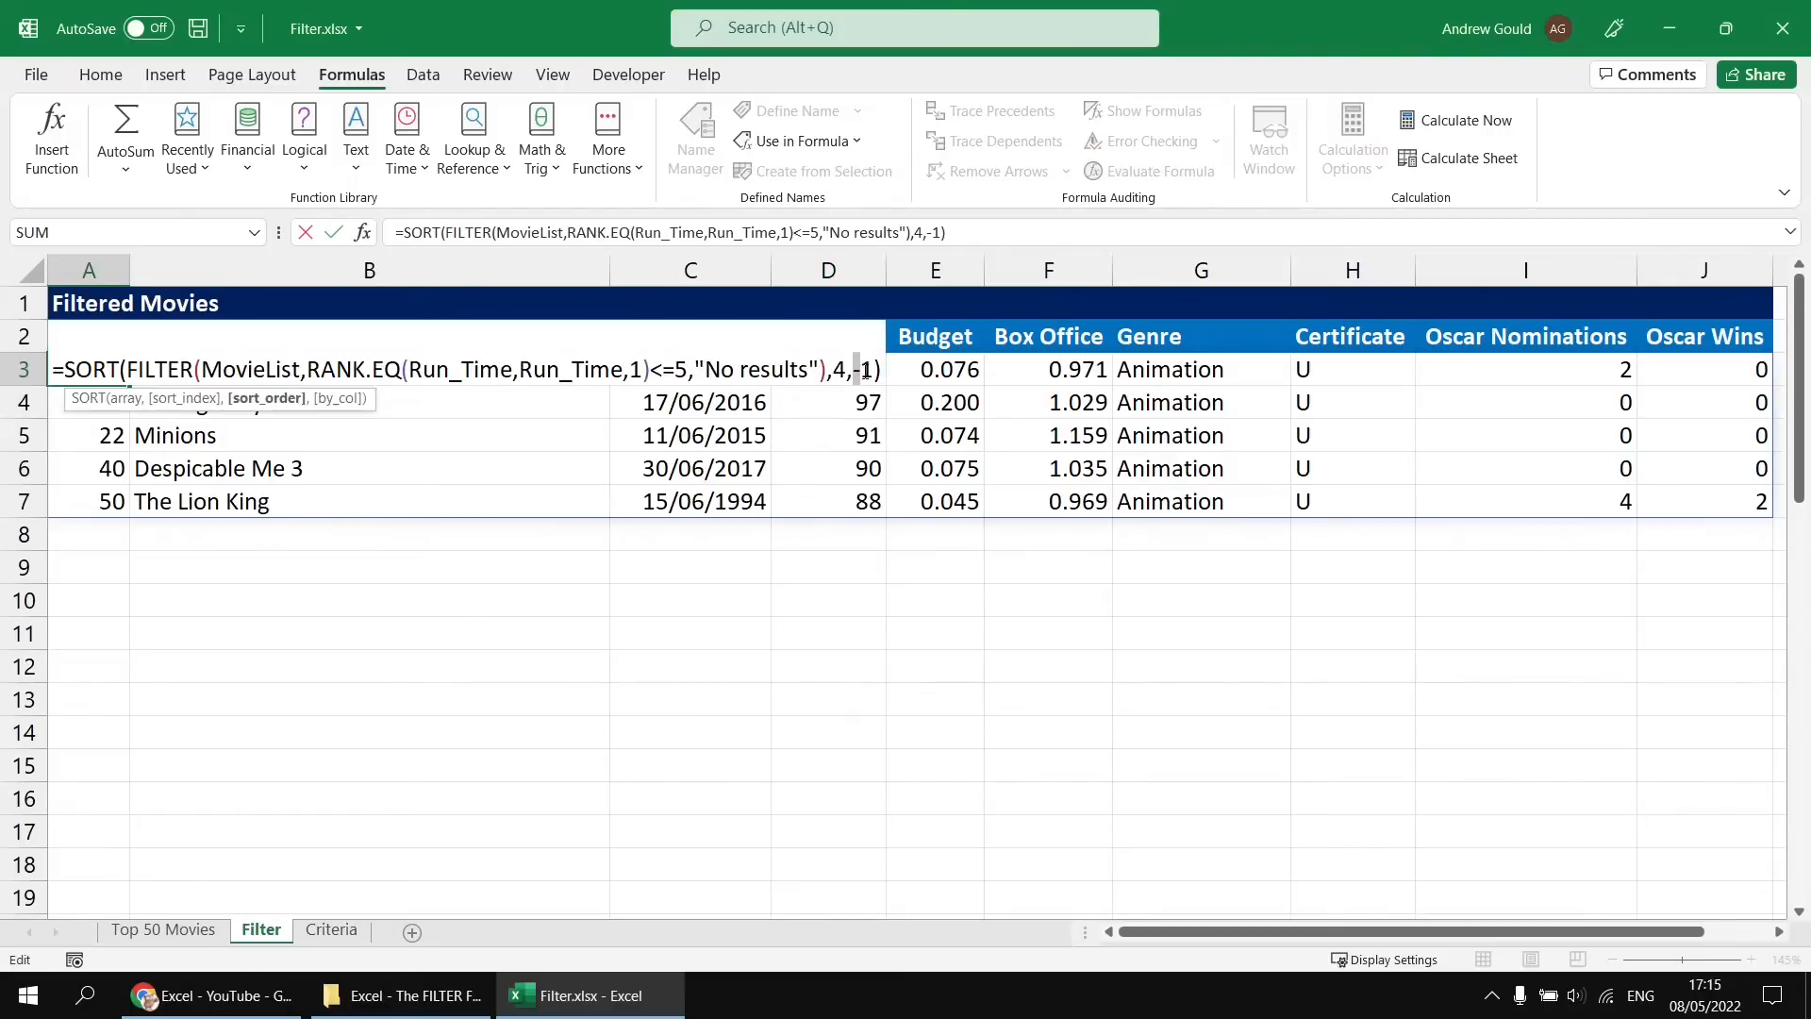
pyautogui.write('1')
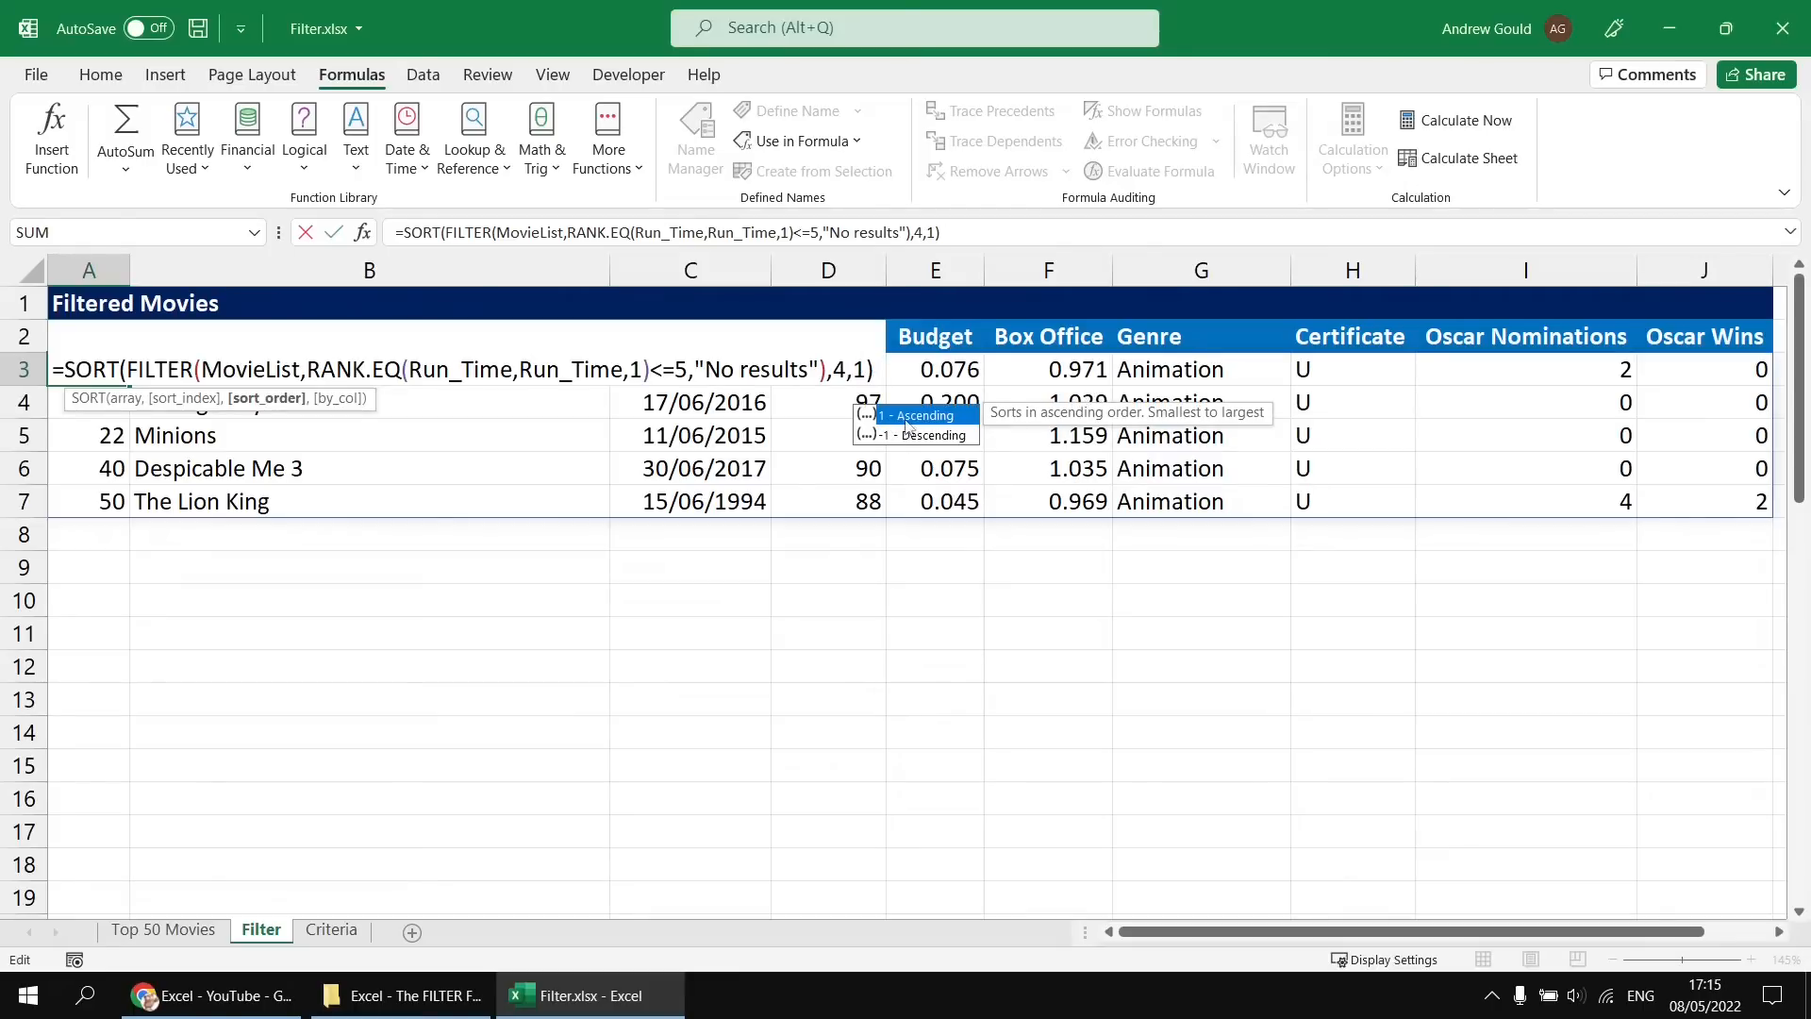
pyautogui.press('Return')
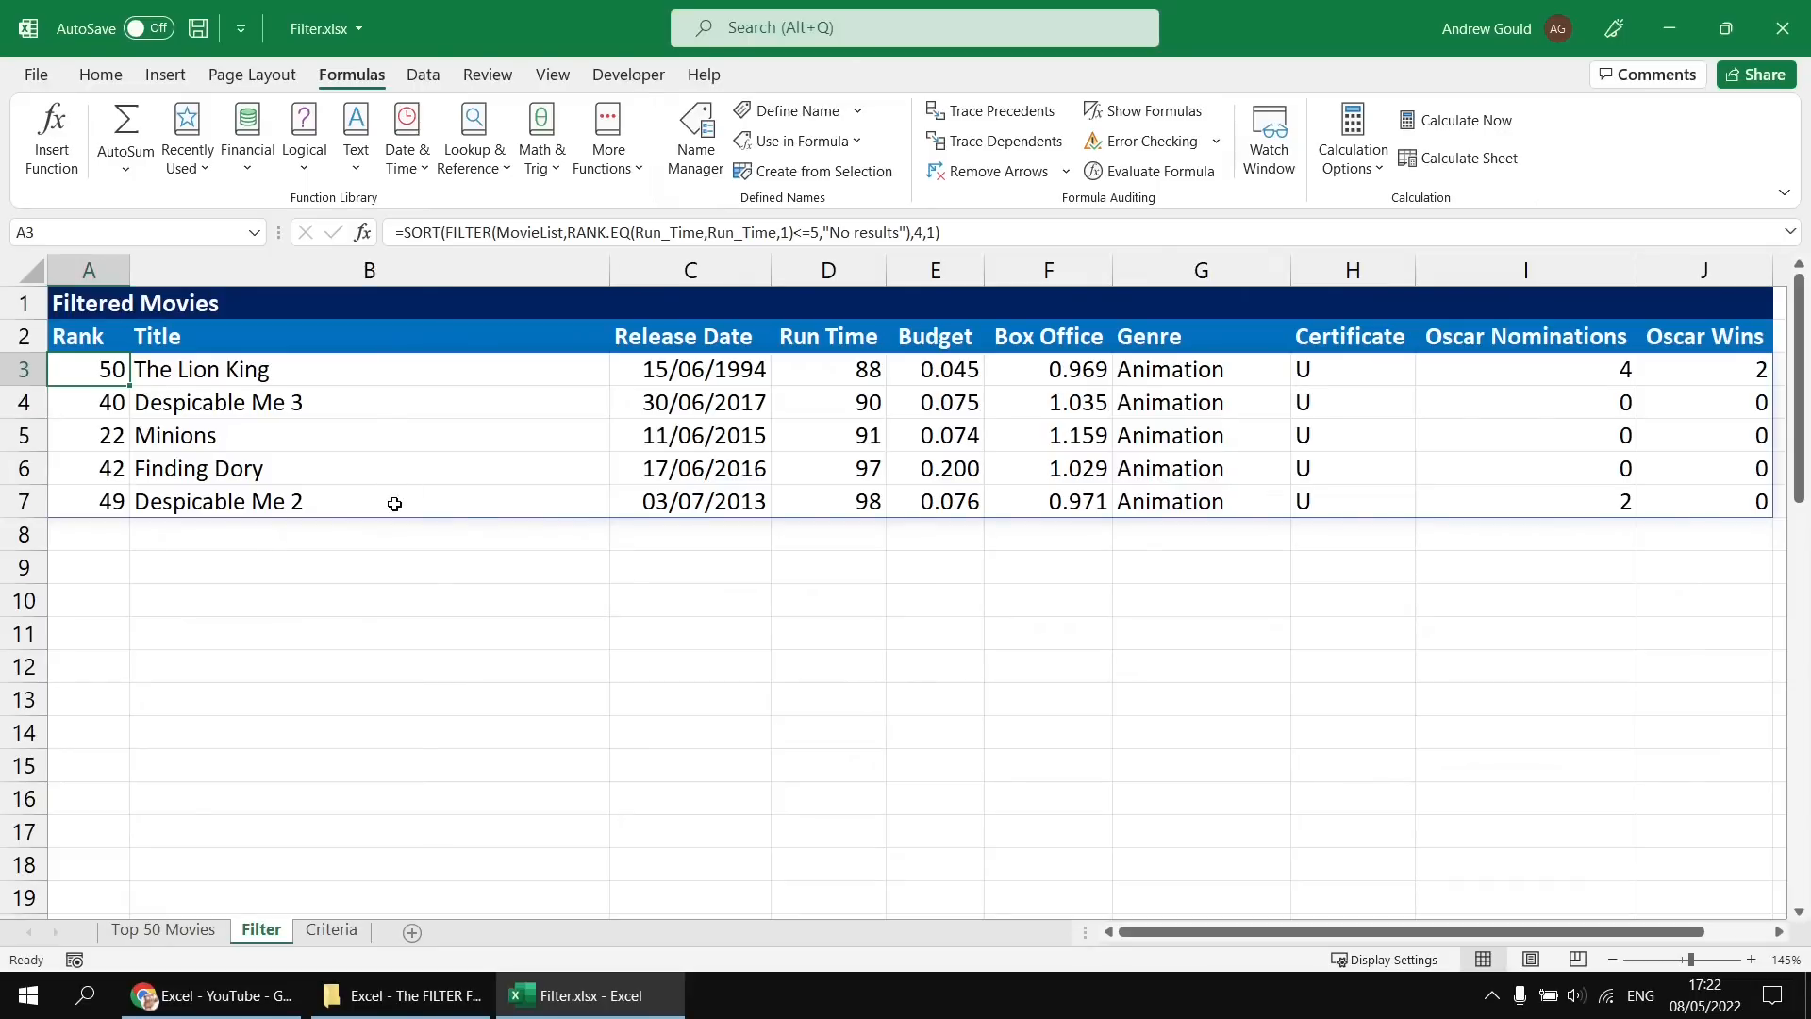
# Remove the SORT wrapper and its 4 and 1 arguments from the formula in cell A3, keeping the FILTER function.
pyautogui.doubleClick(95, 368)
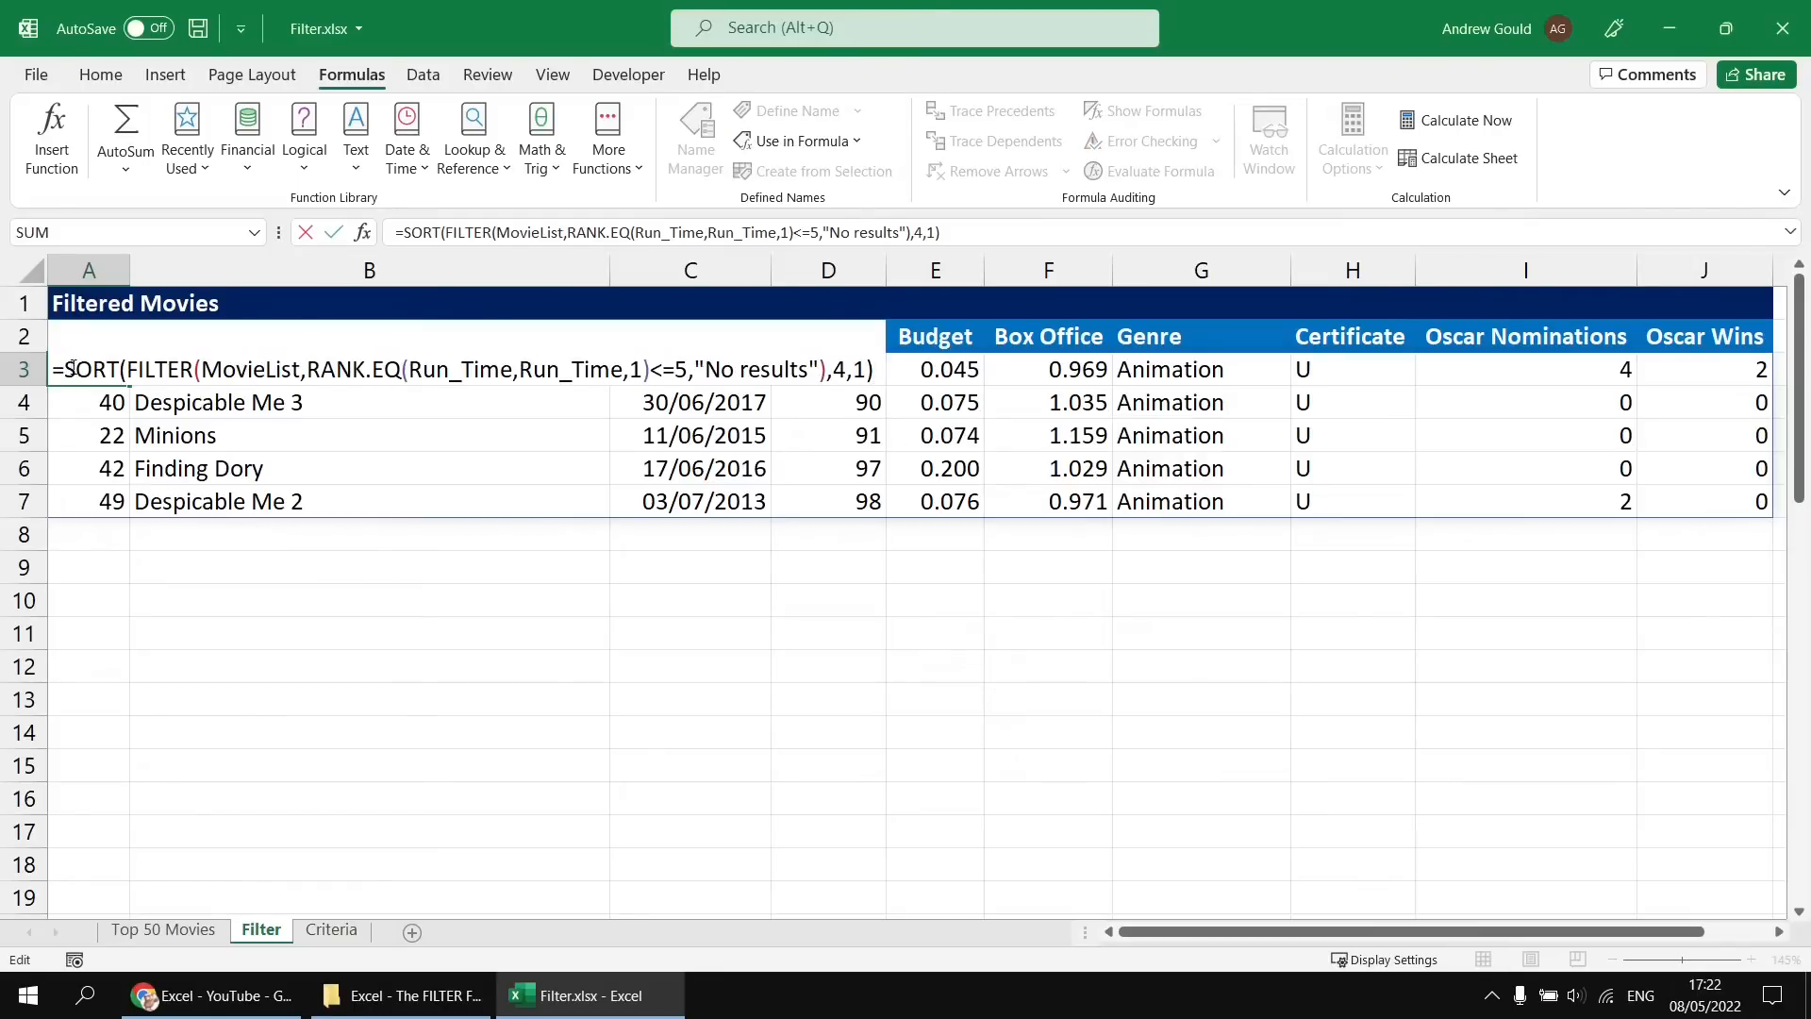
pyautogui.moveTo(73, 368); pyautogui.dragTo(127, 369)
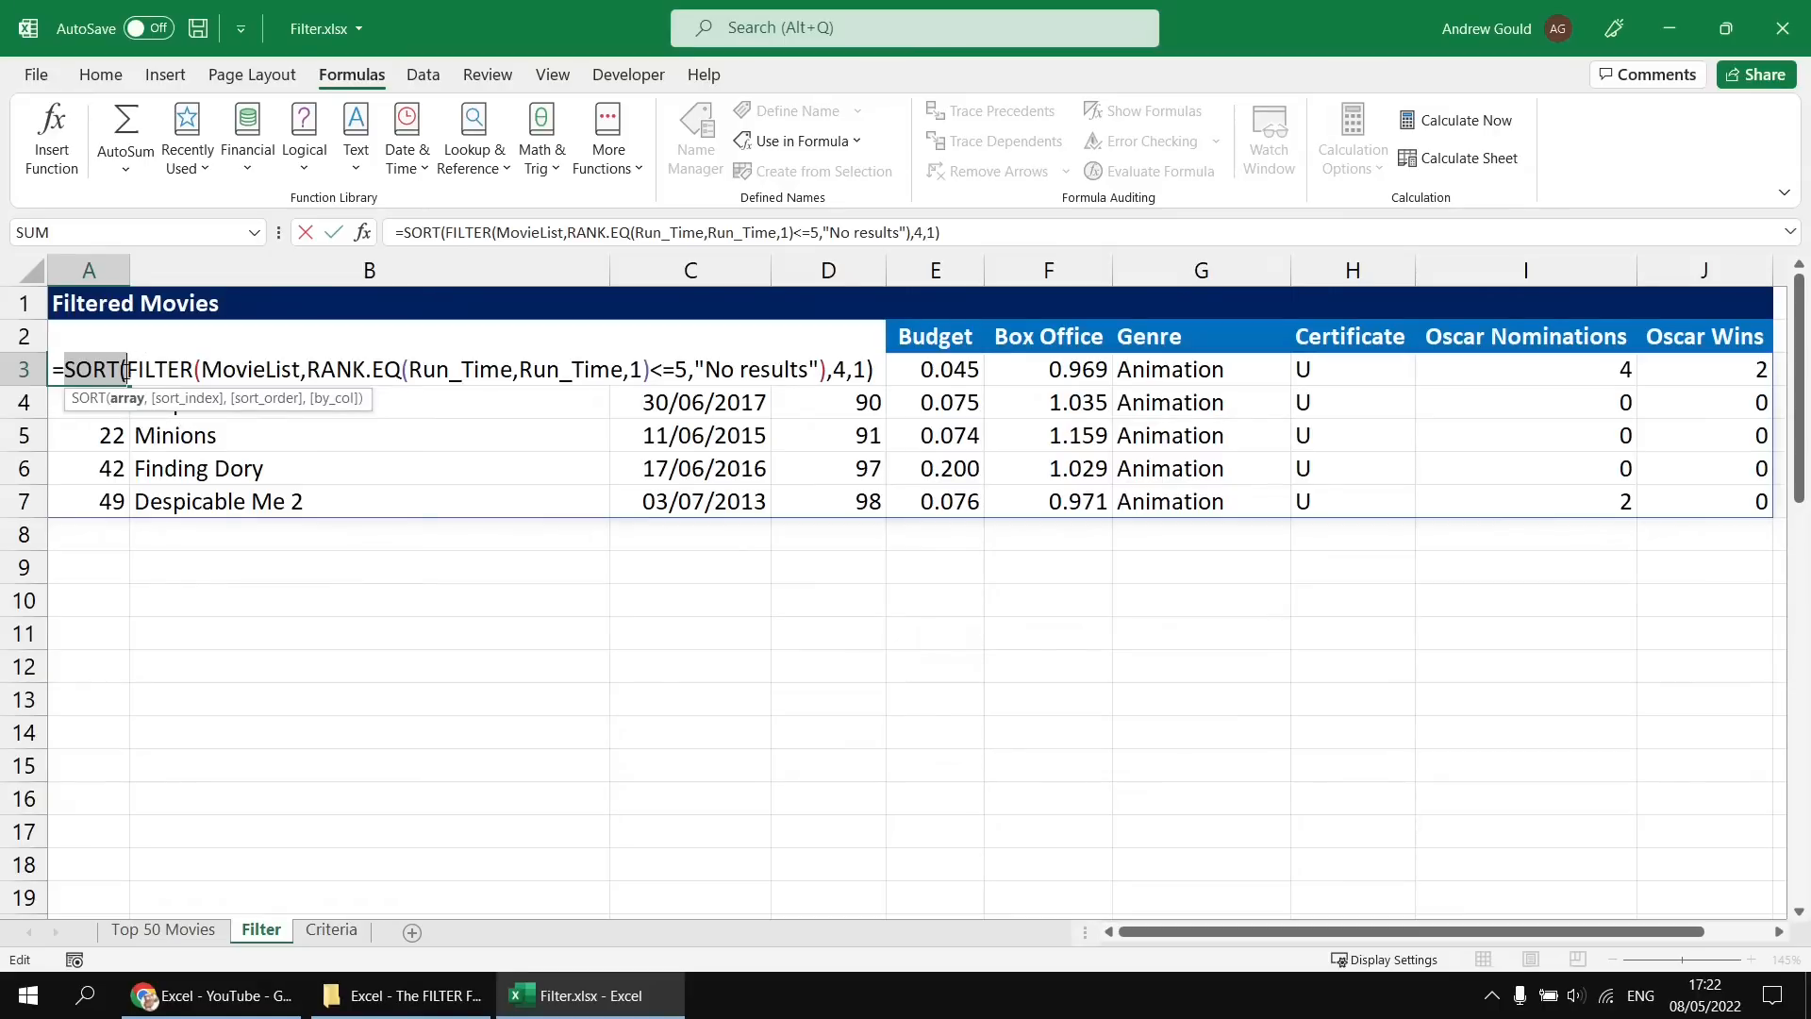
pyautogui.press('Delete')
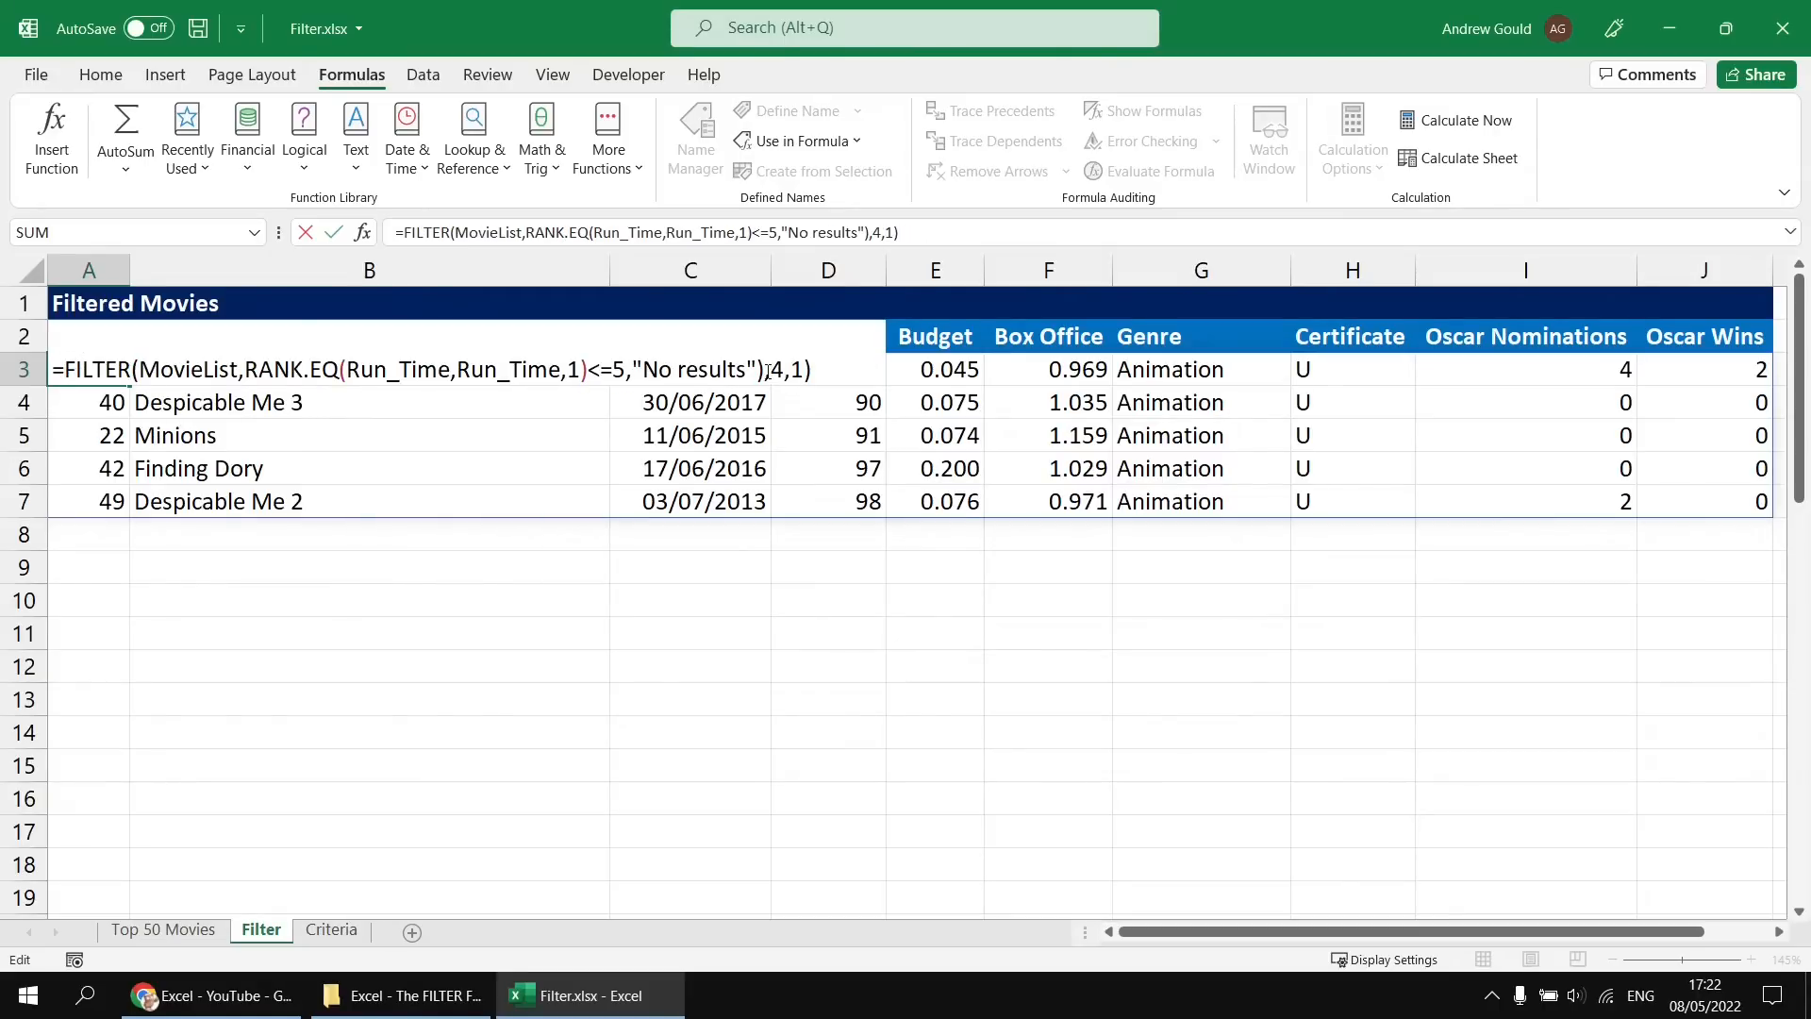
pyautogui.moveTo(766, 371); pyautogui.dragTo(823, 371)
pyautogui.press('Delete')
# Replace the RANK.EQ criterion in cell A3 with COUNTIF(Title,Title)>1 to extract movies that share a title.
pyautogui.moveTo(244, 370); pyautogui.dragTo(626, 370)
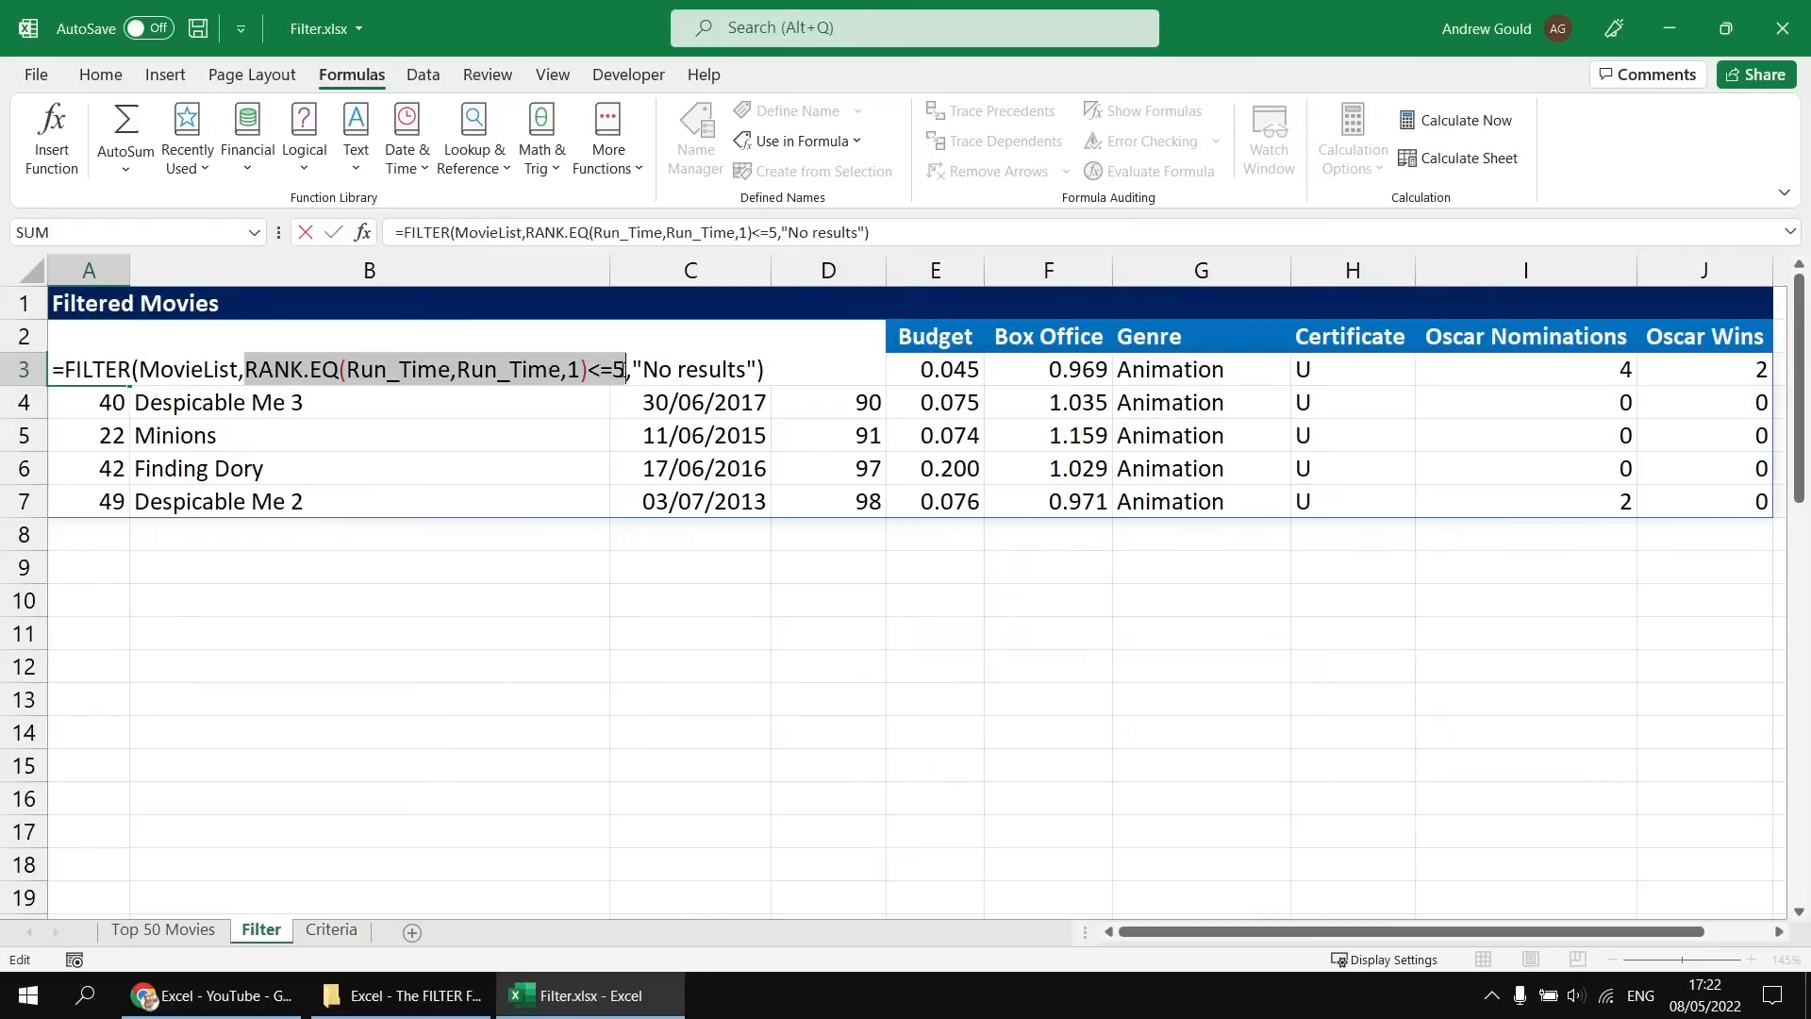
pyautogui.press('Delete')
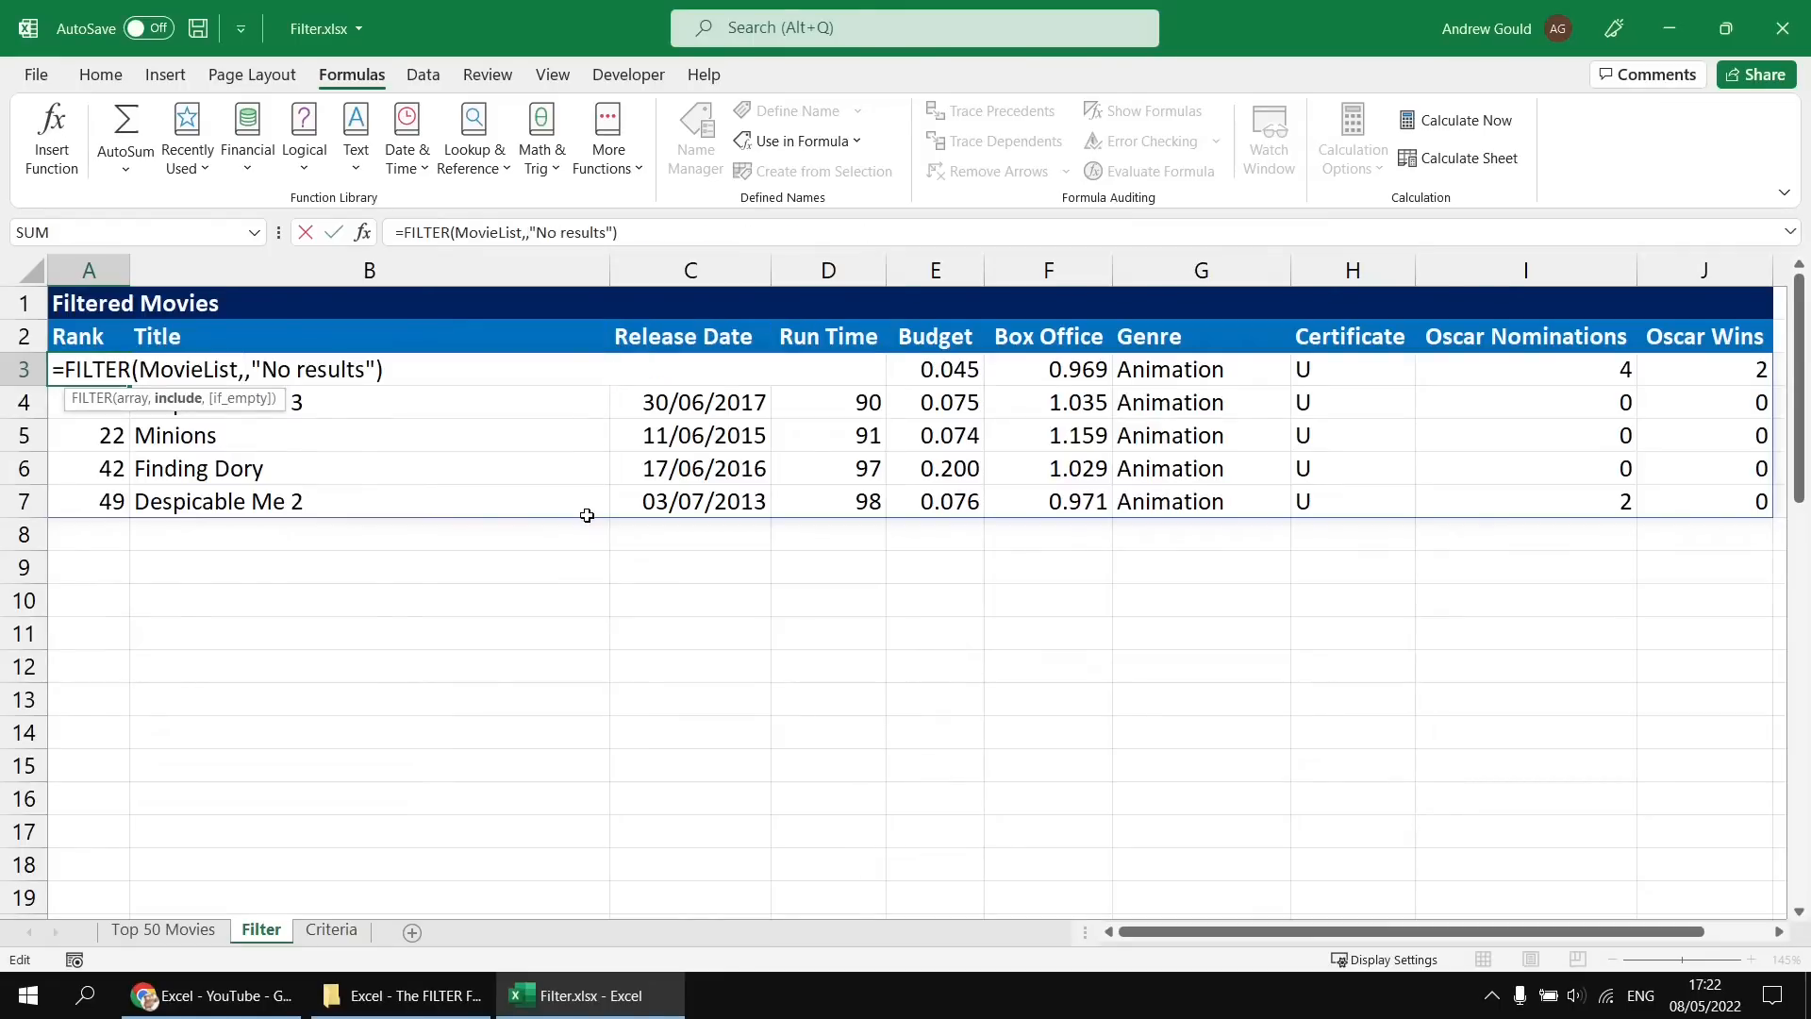
pyautogui.write('COUNTIF')
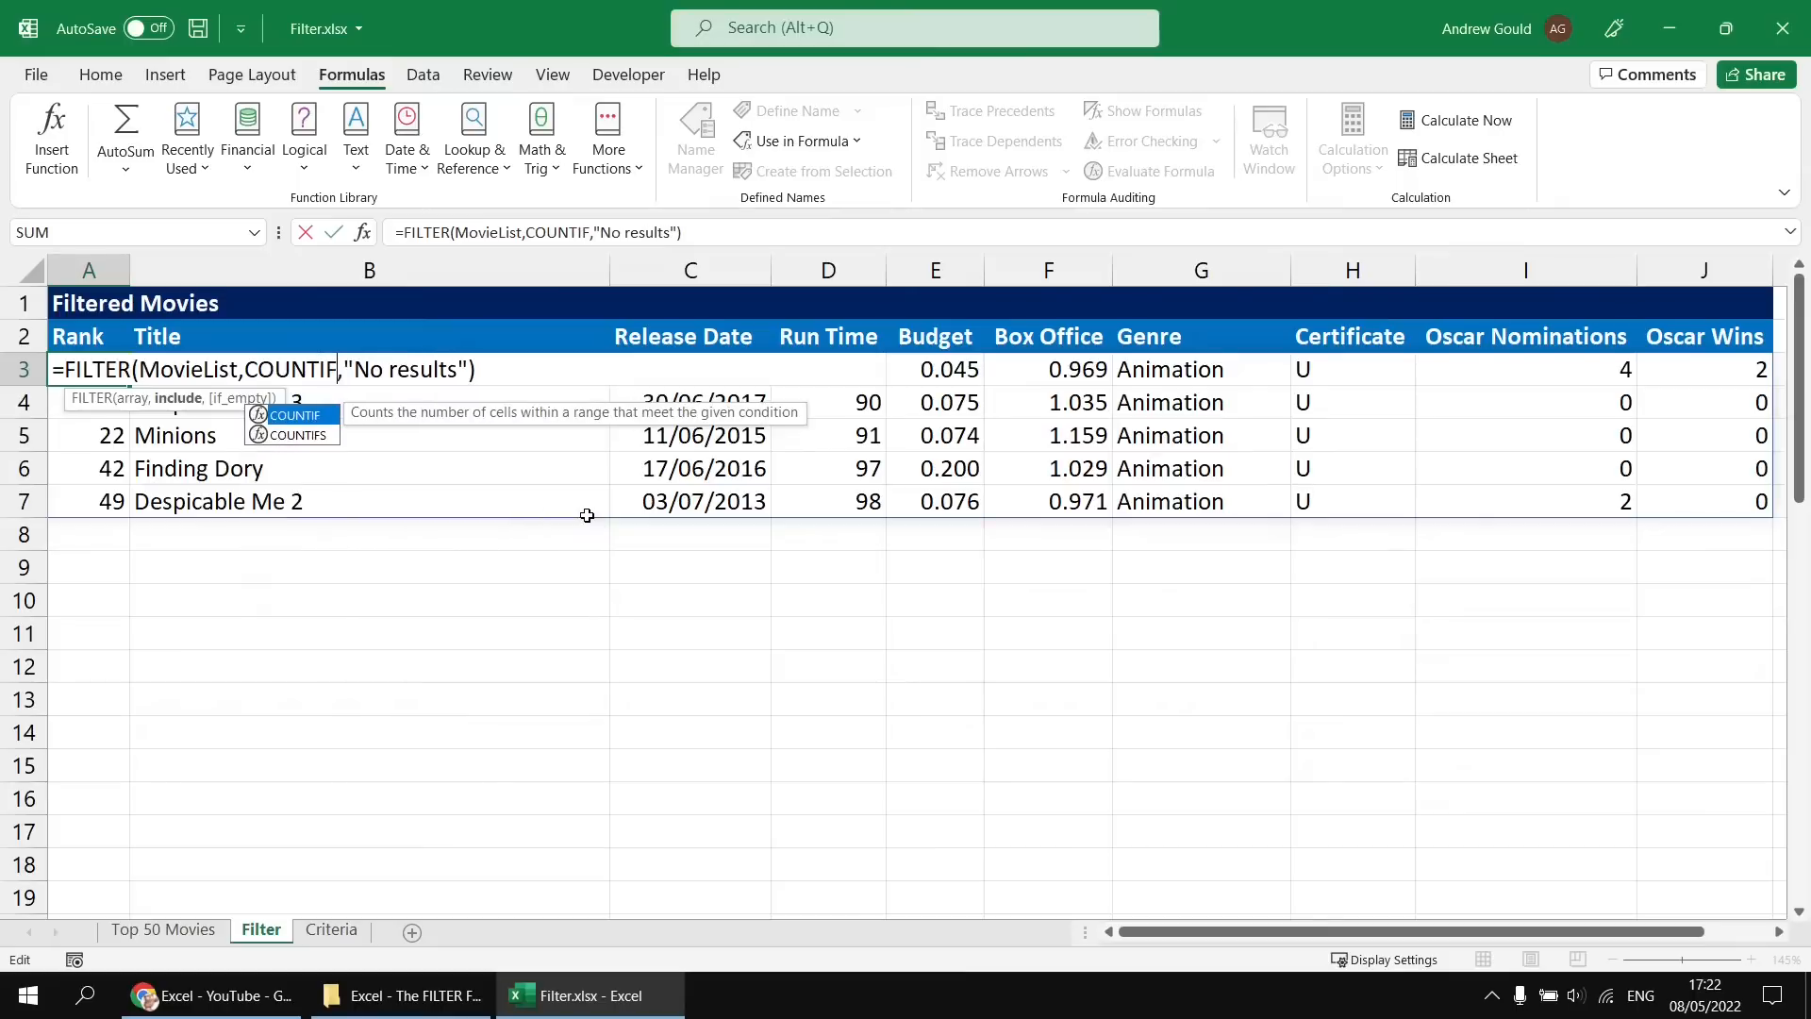
pyautogui.write('(')
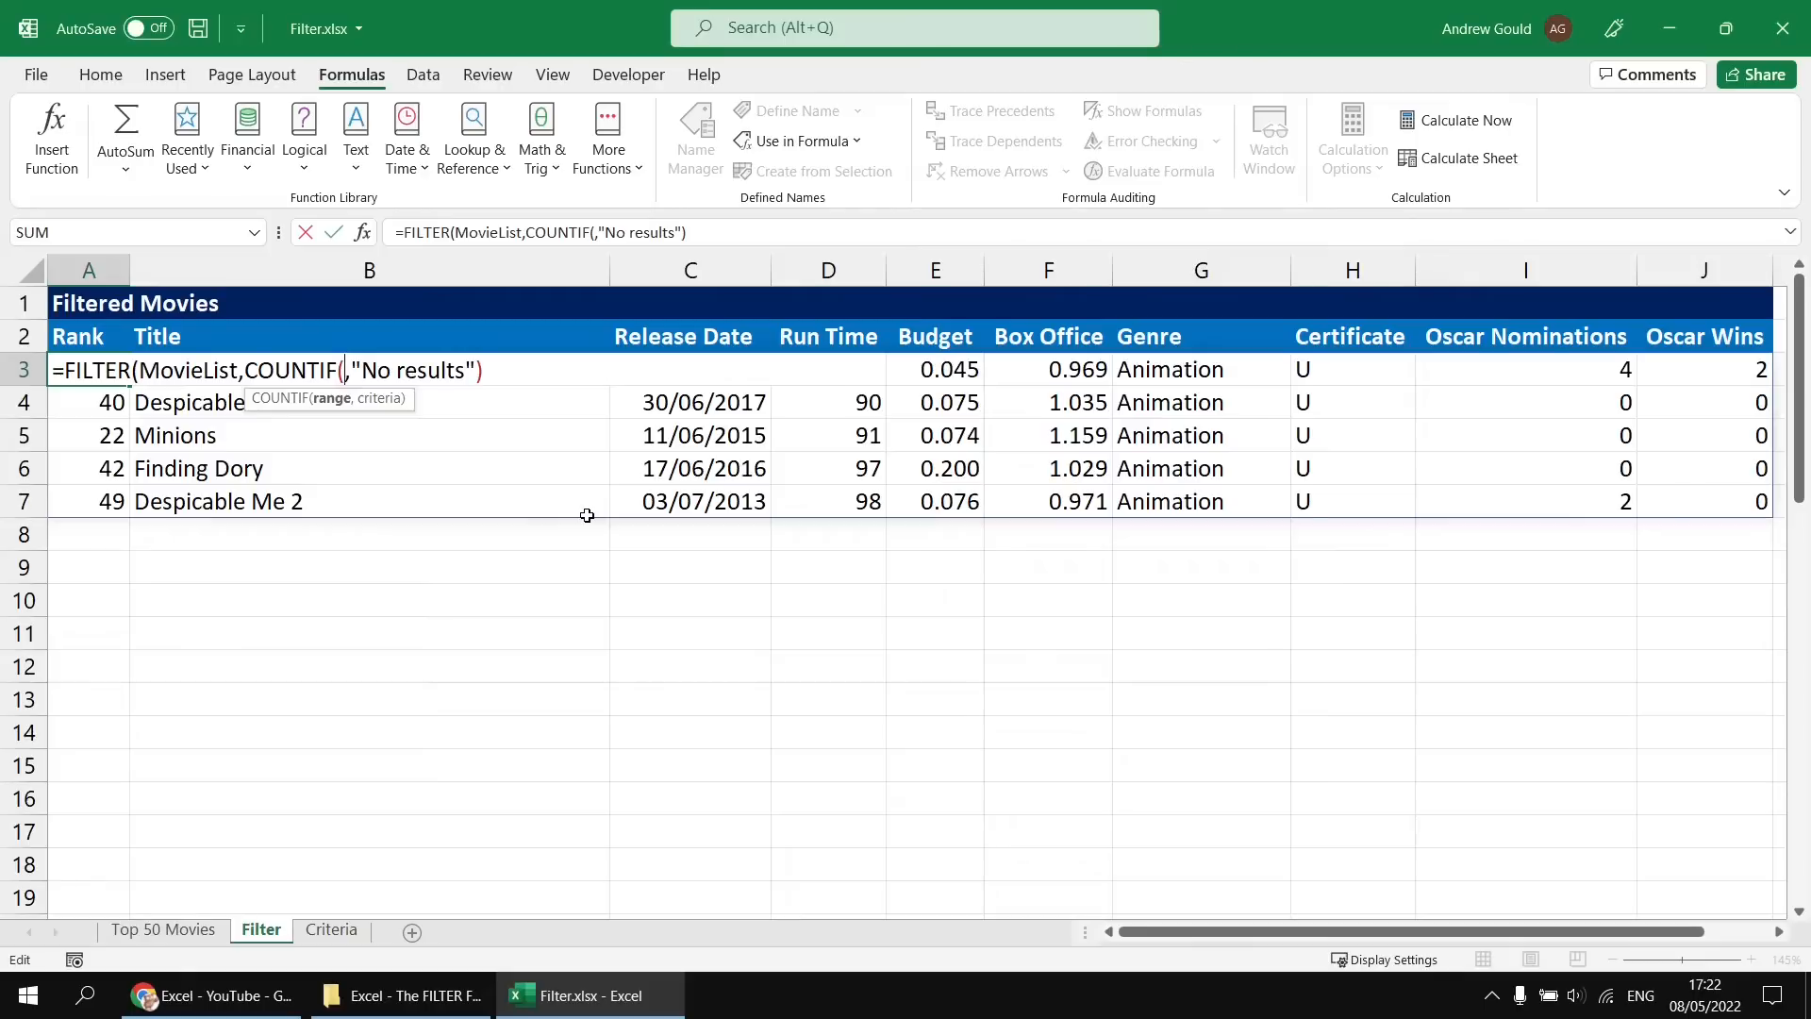
pyautogui.write('Ti')
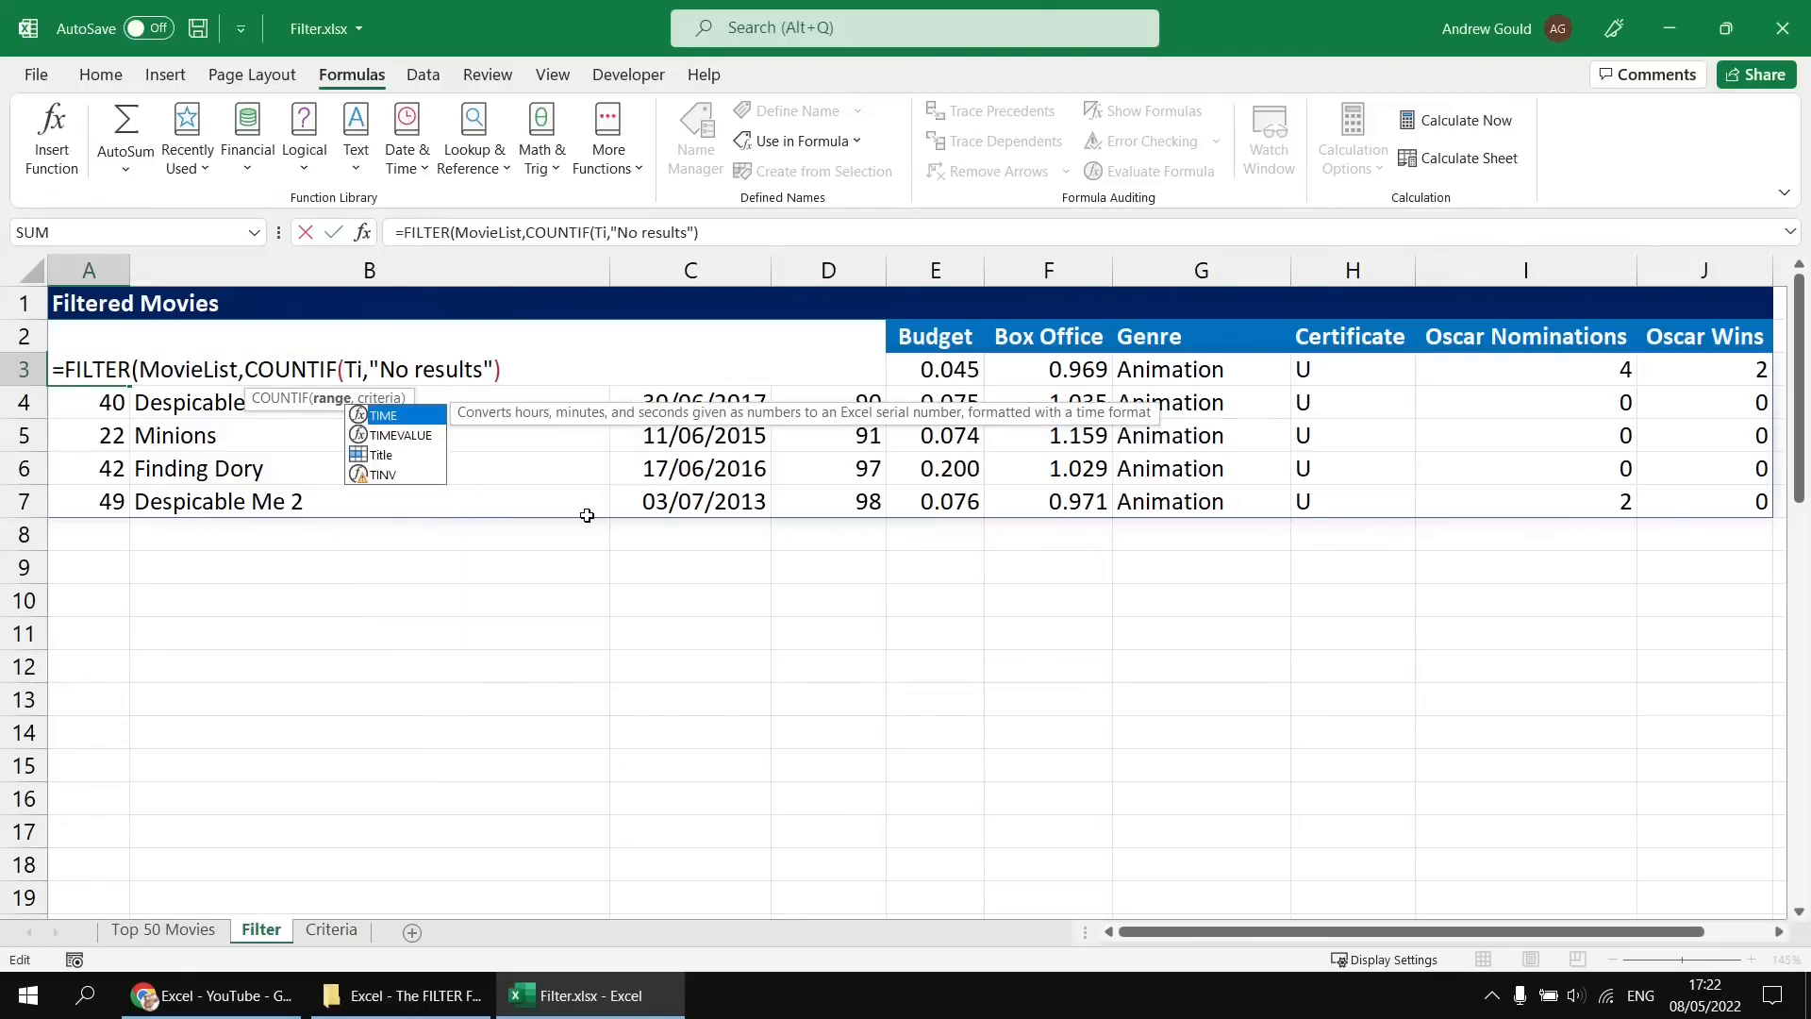
pyautogui.write('t')
pyautogui.press('Tab')
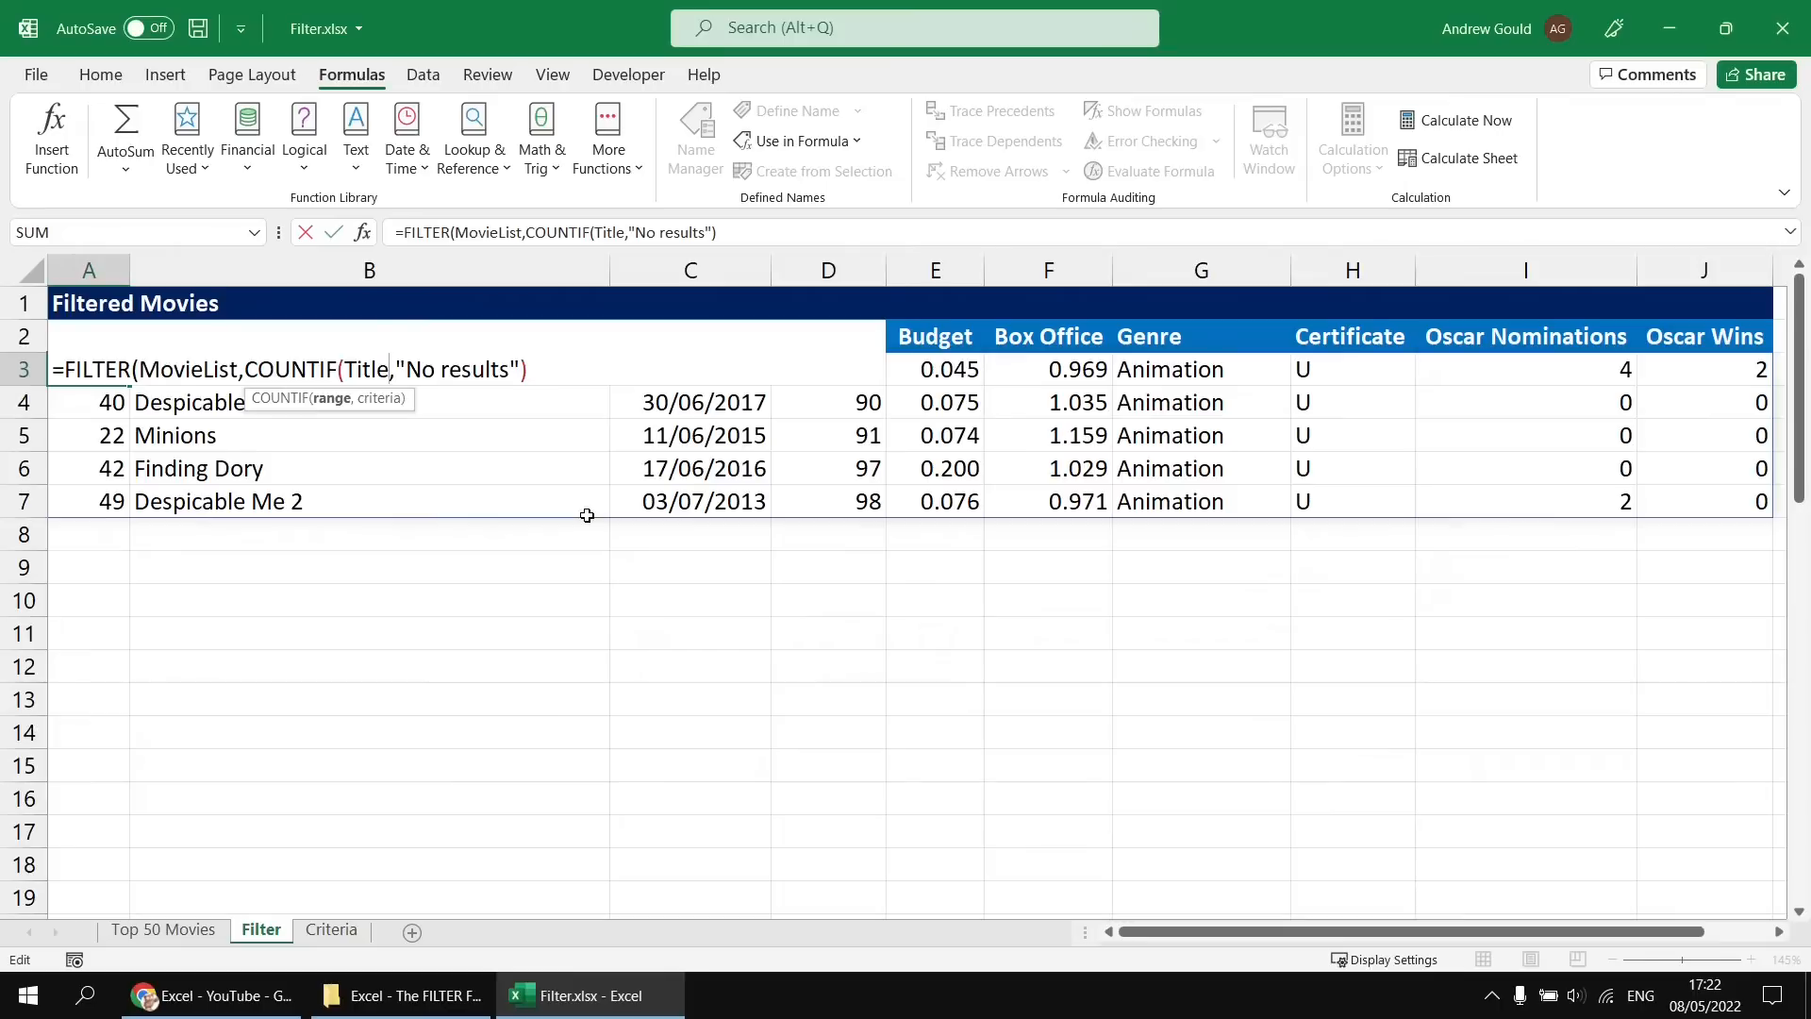
pyautogui.write(',')
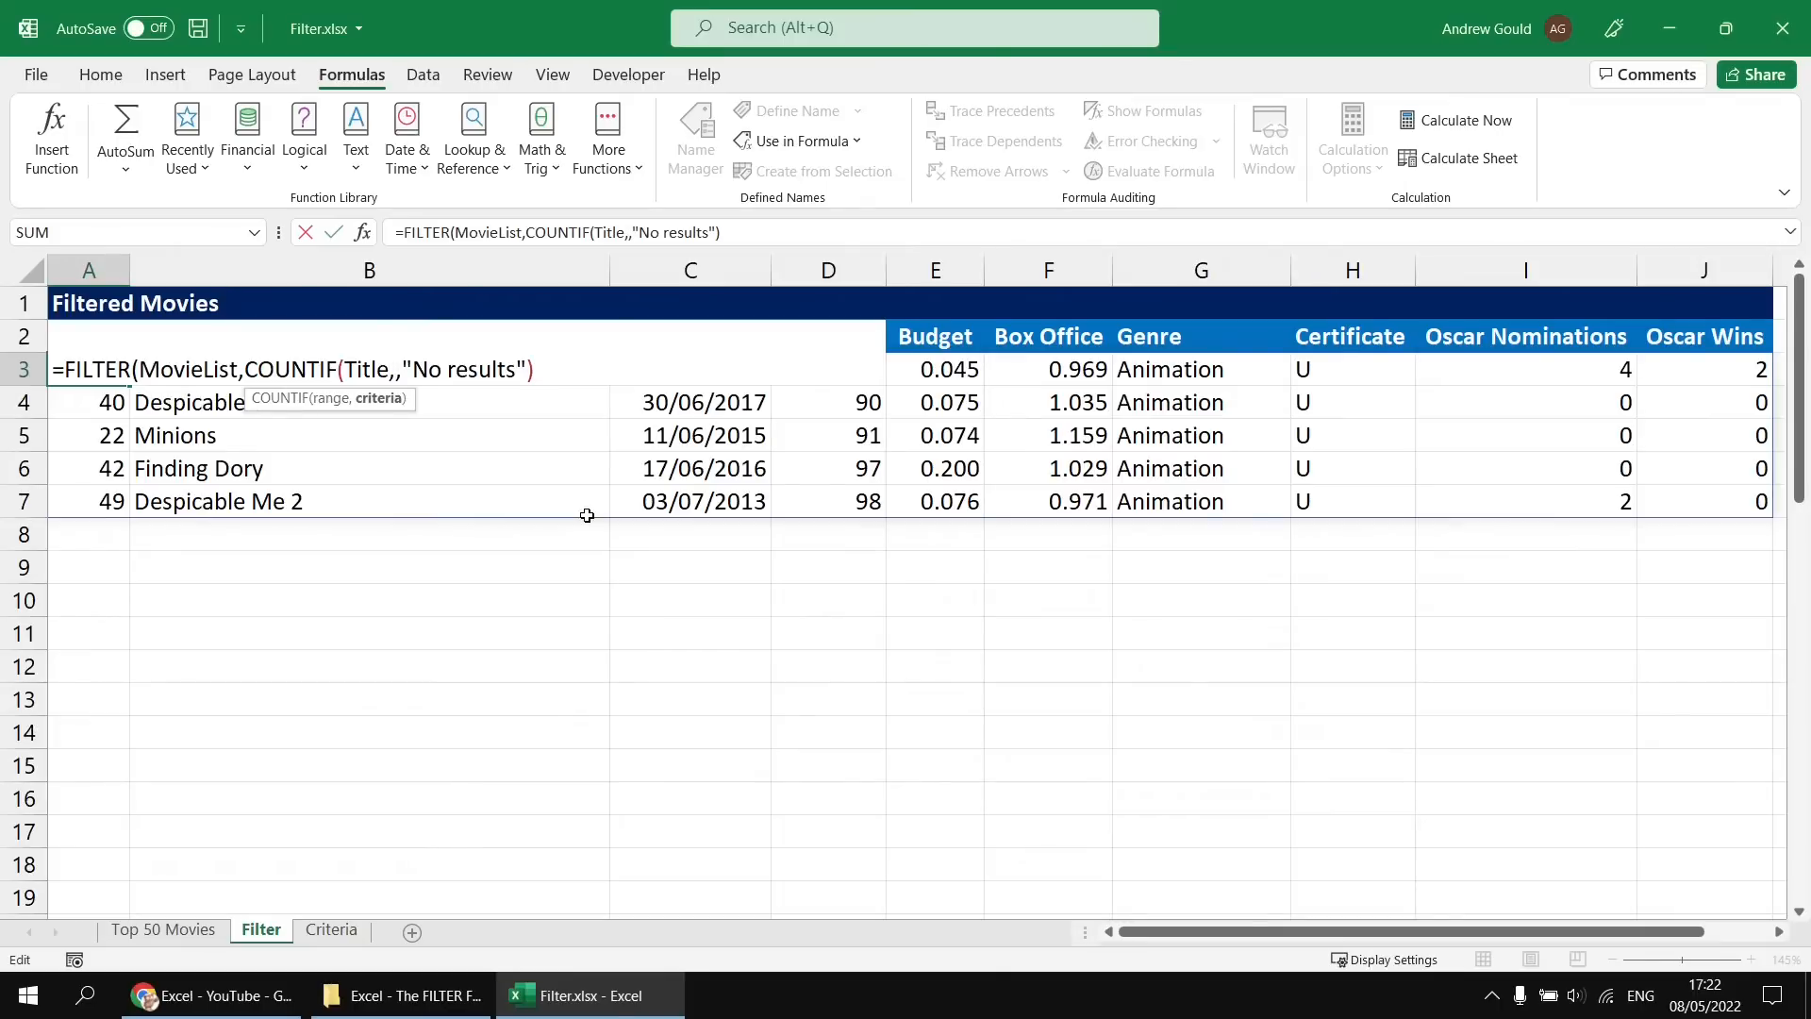
pyautogui.write('Title')
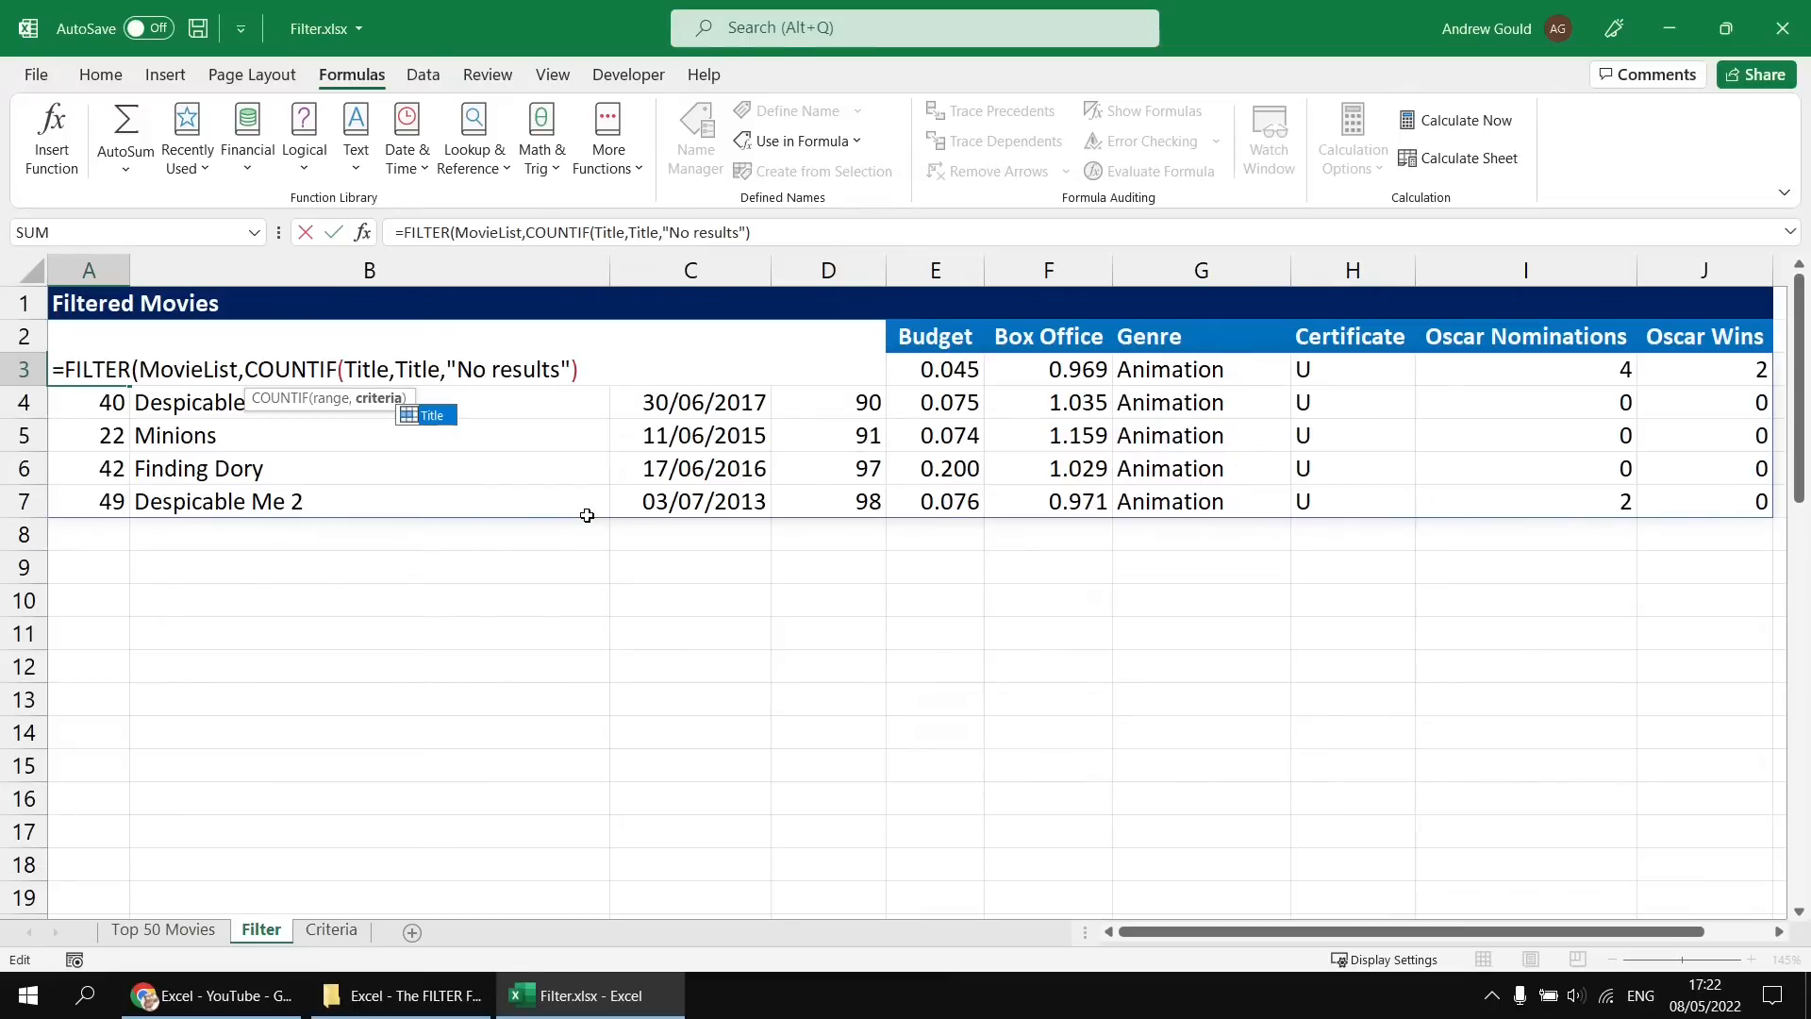
pyautogui.write(')')
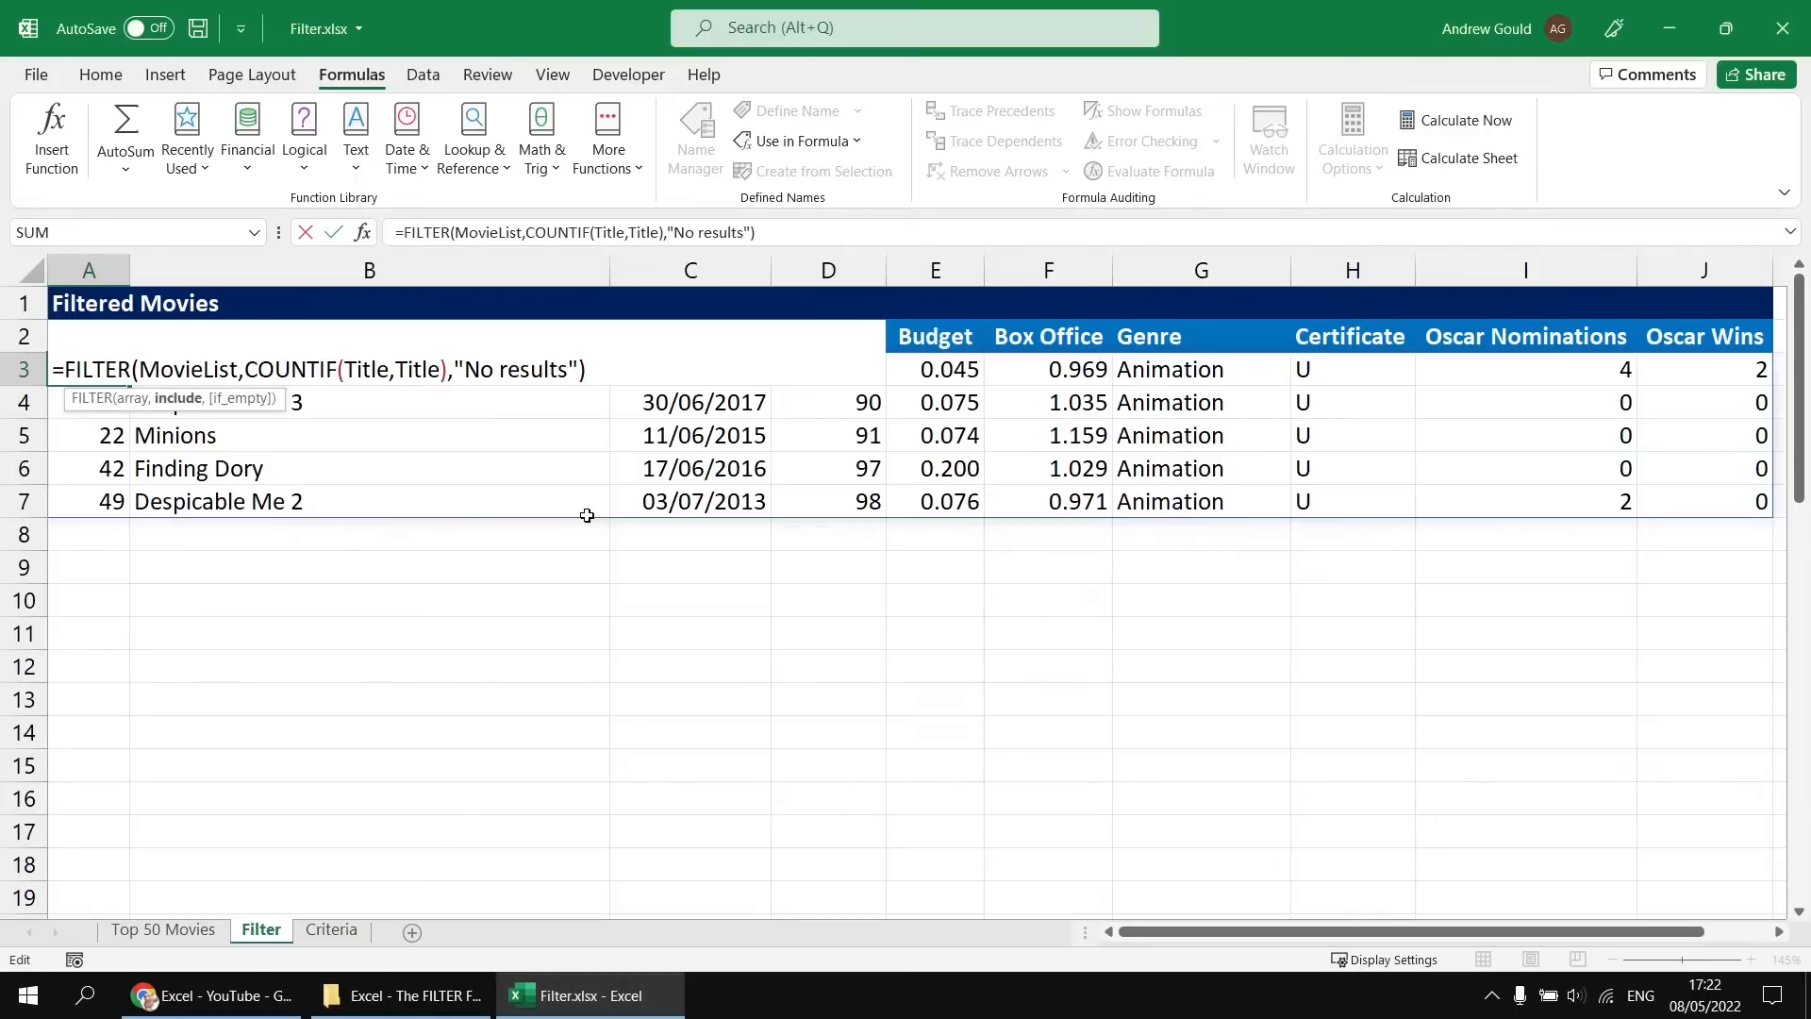
pyautogui.write('>1')
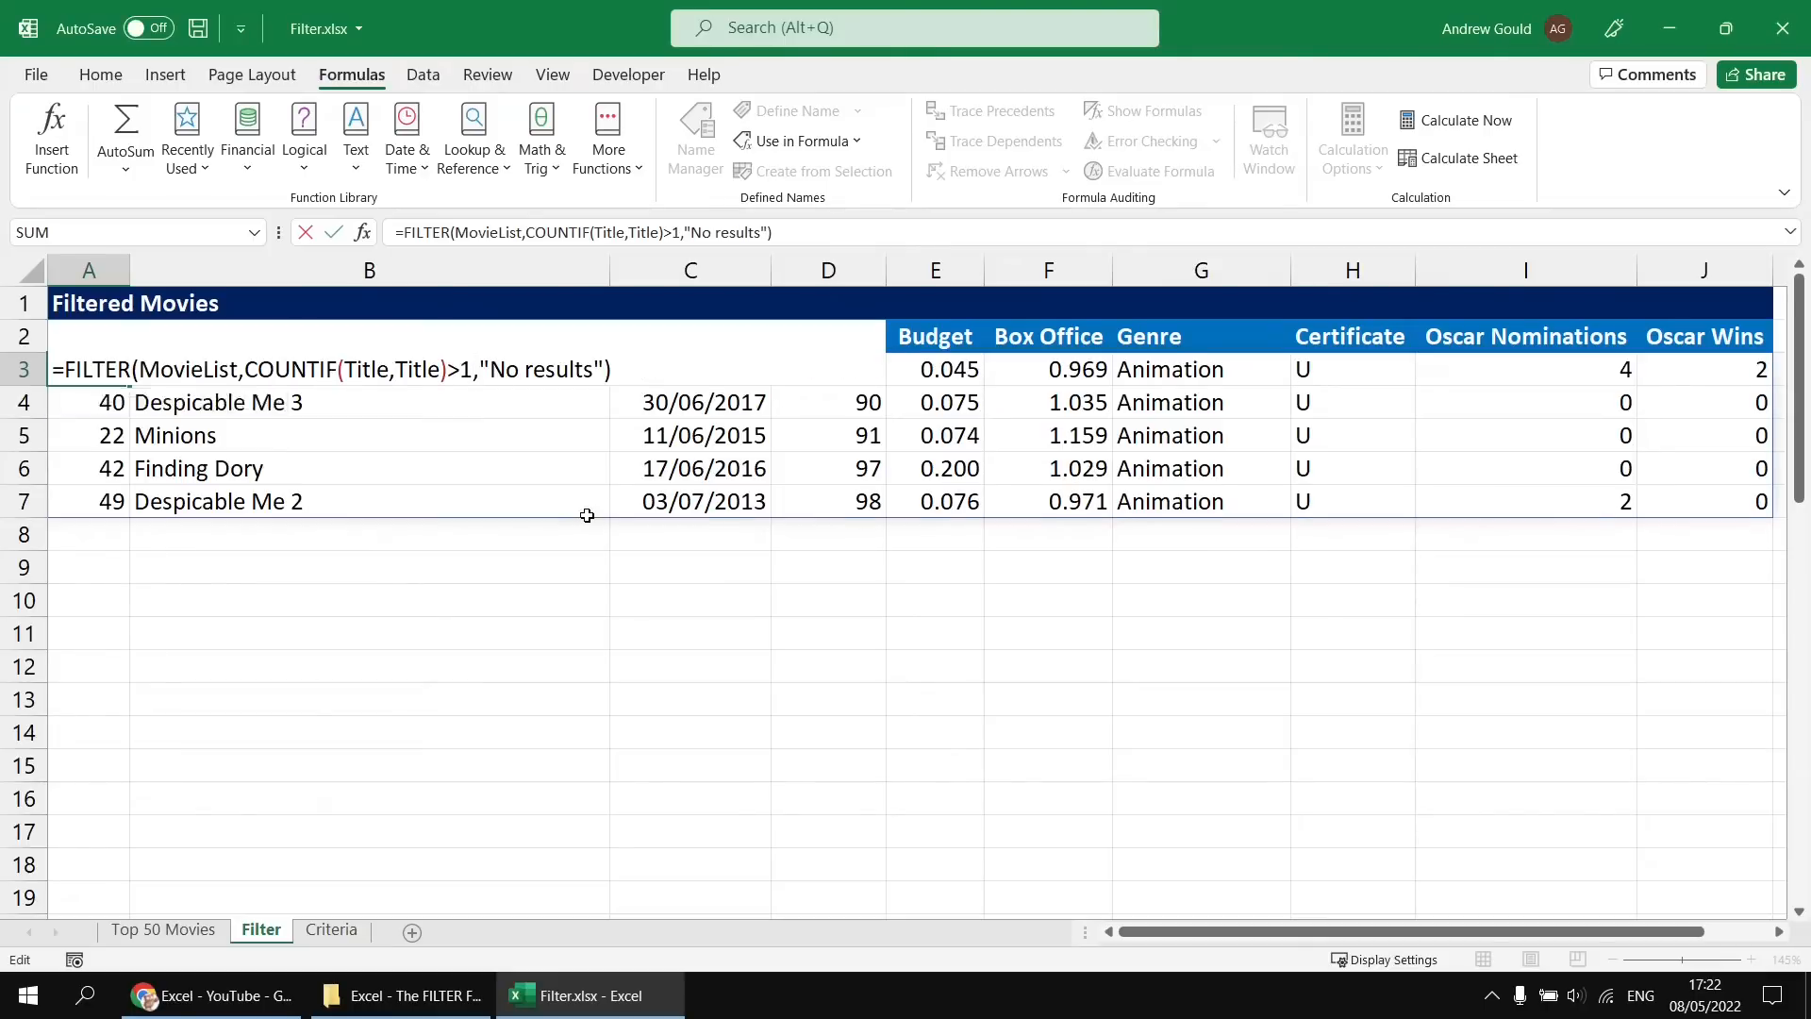
pyautogui.press('Return')
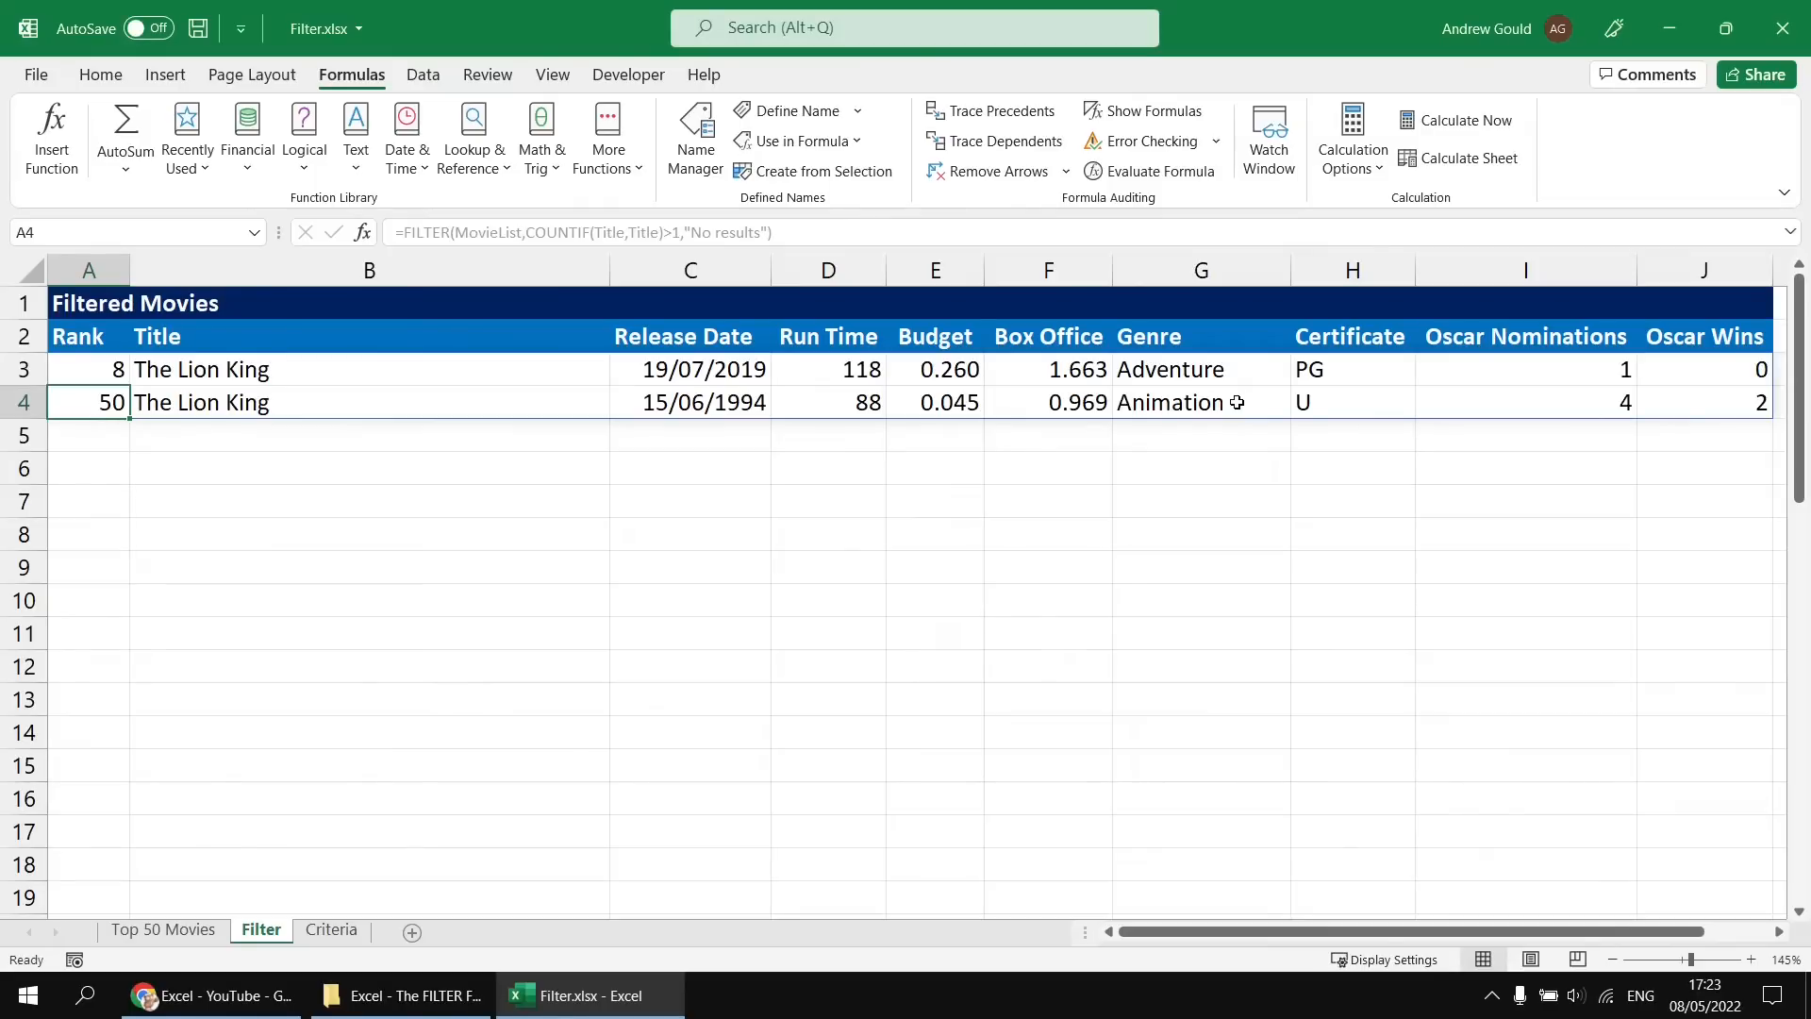
# Replace Title with Genre in both the range and criteria arguments of COUNTIF in cell A3.
pyautogui.click(89, 373)
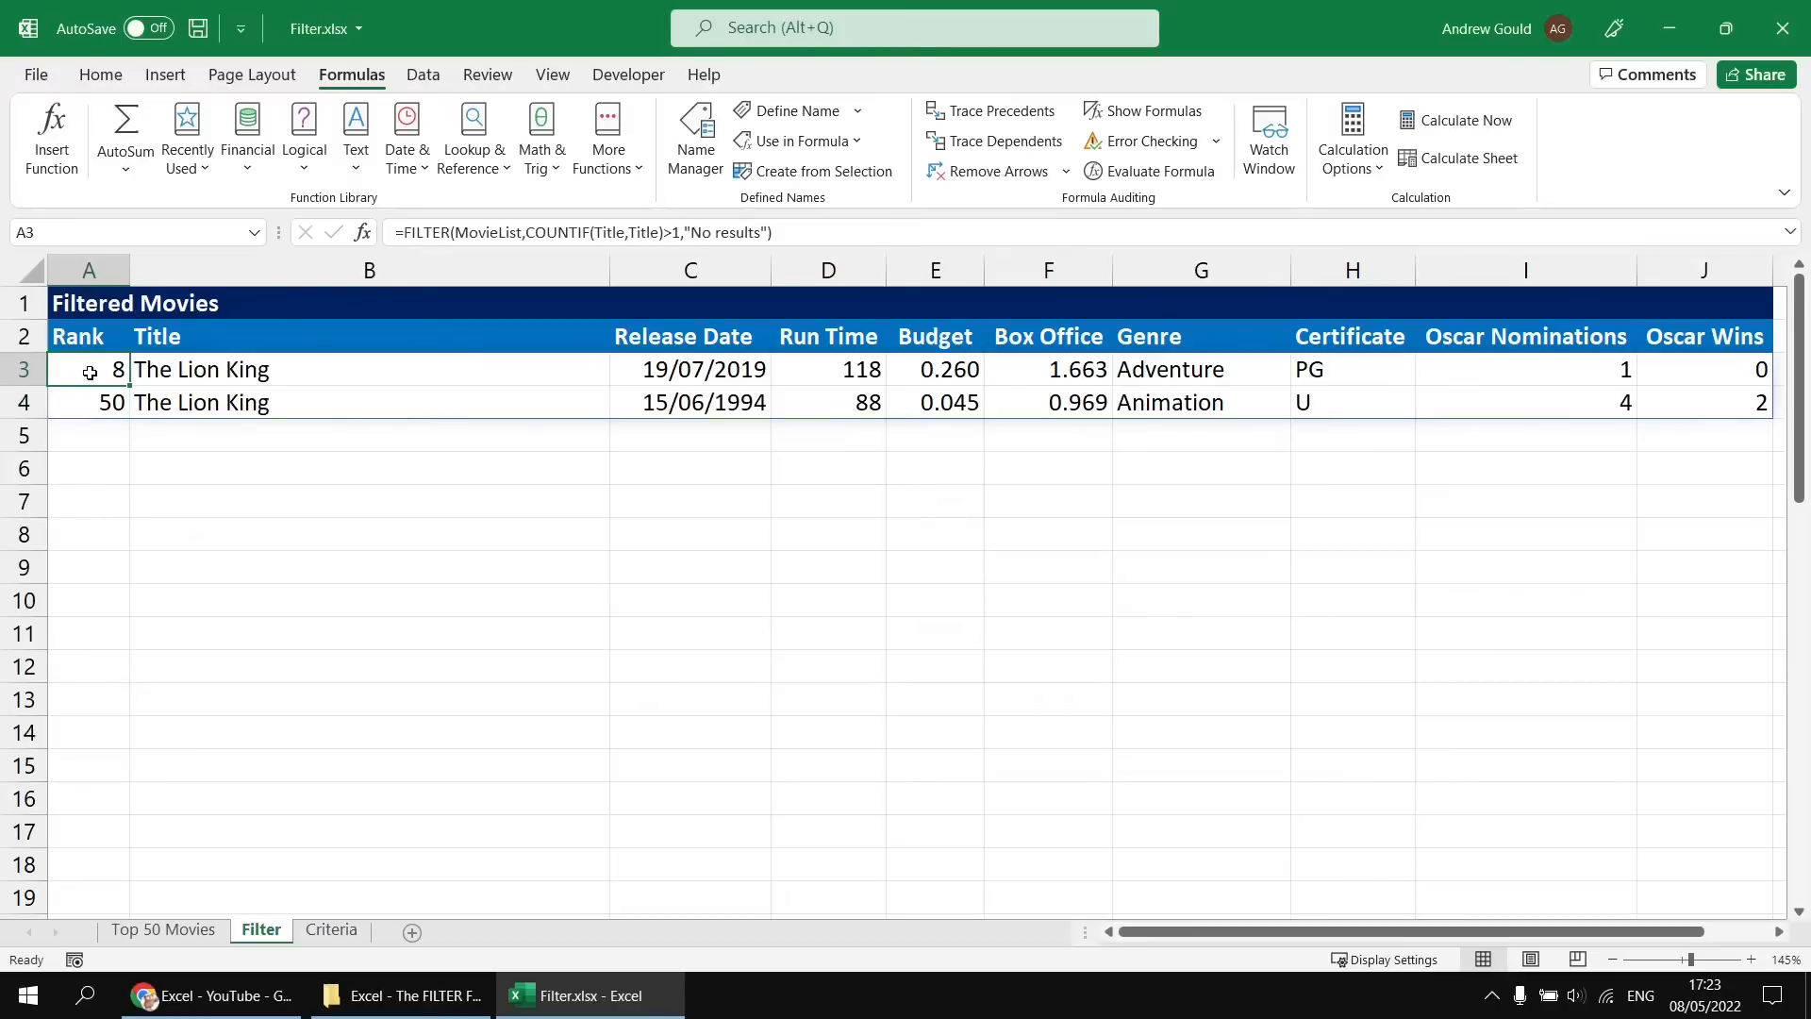
pyautogui.press('F2')
pyautogui.click(342, 367)
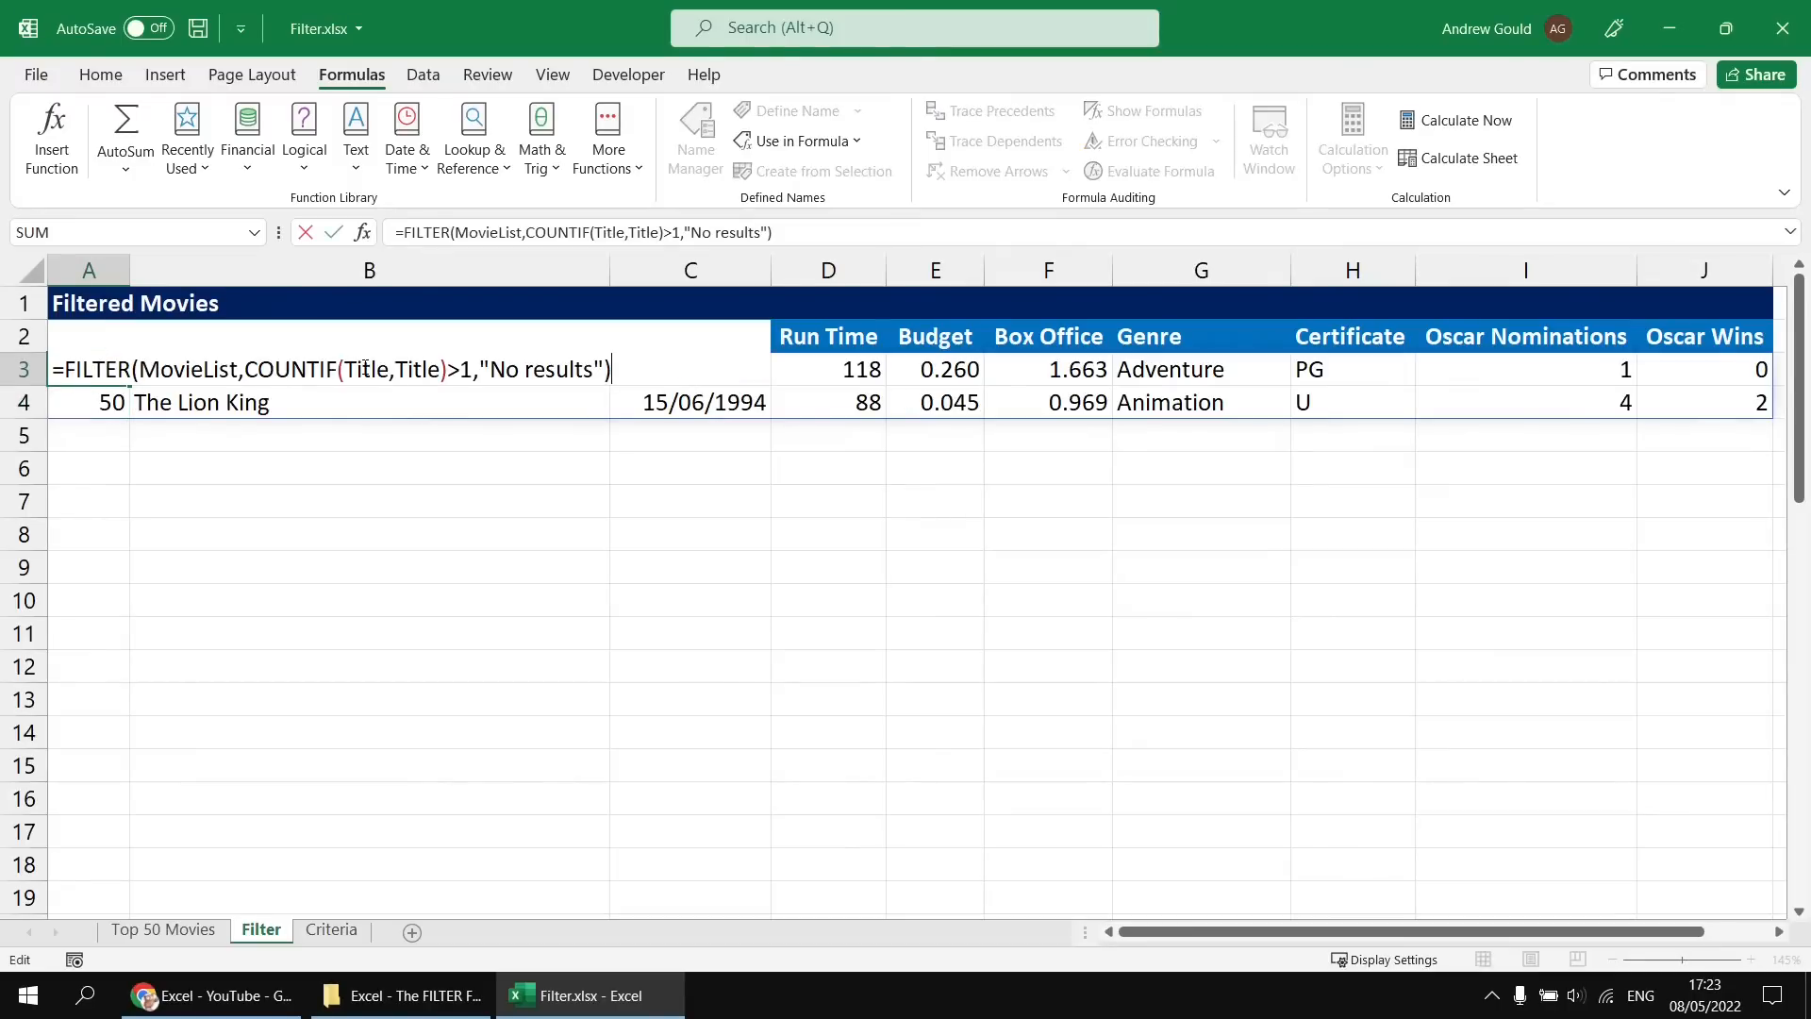
pyautogui.doubleClick(365, 369)
pyautogui.write('Genre')
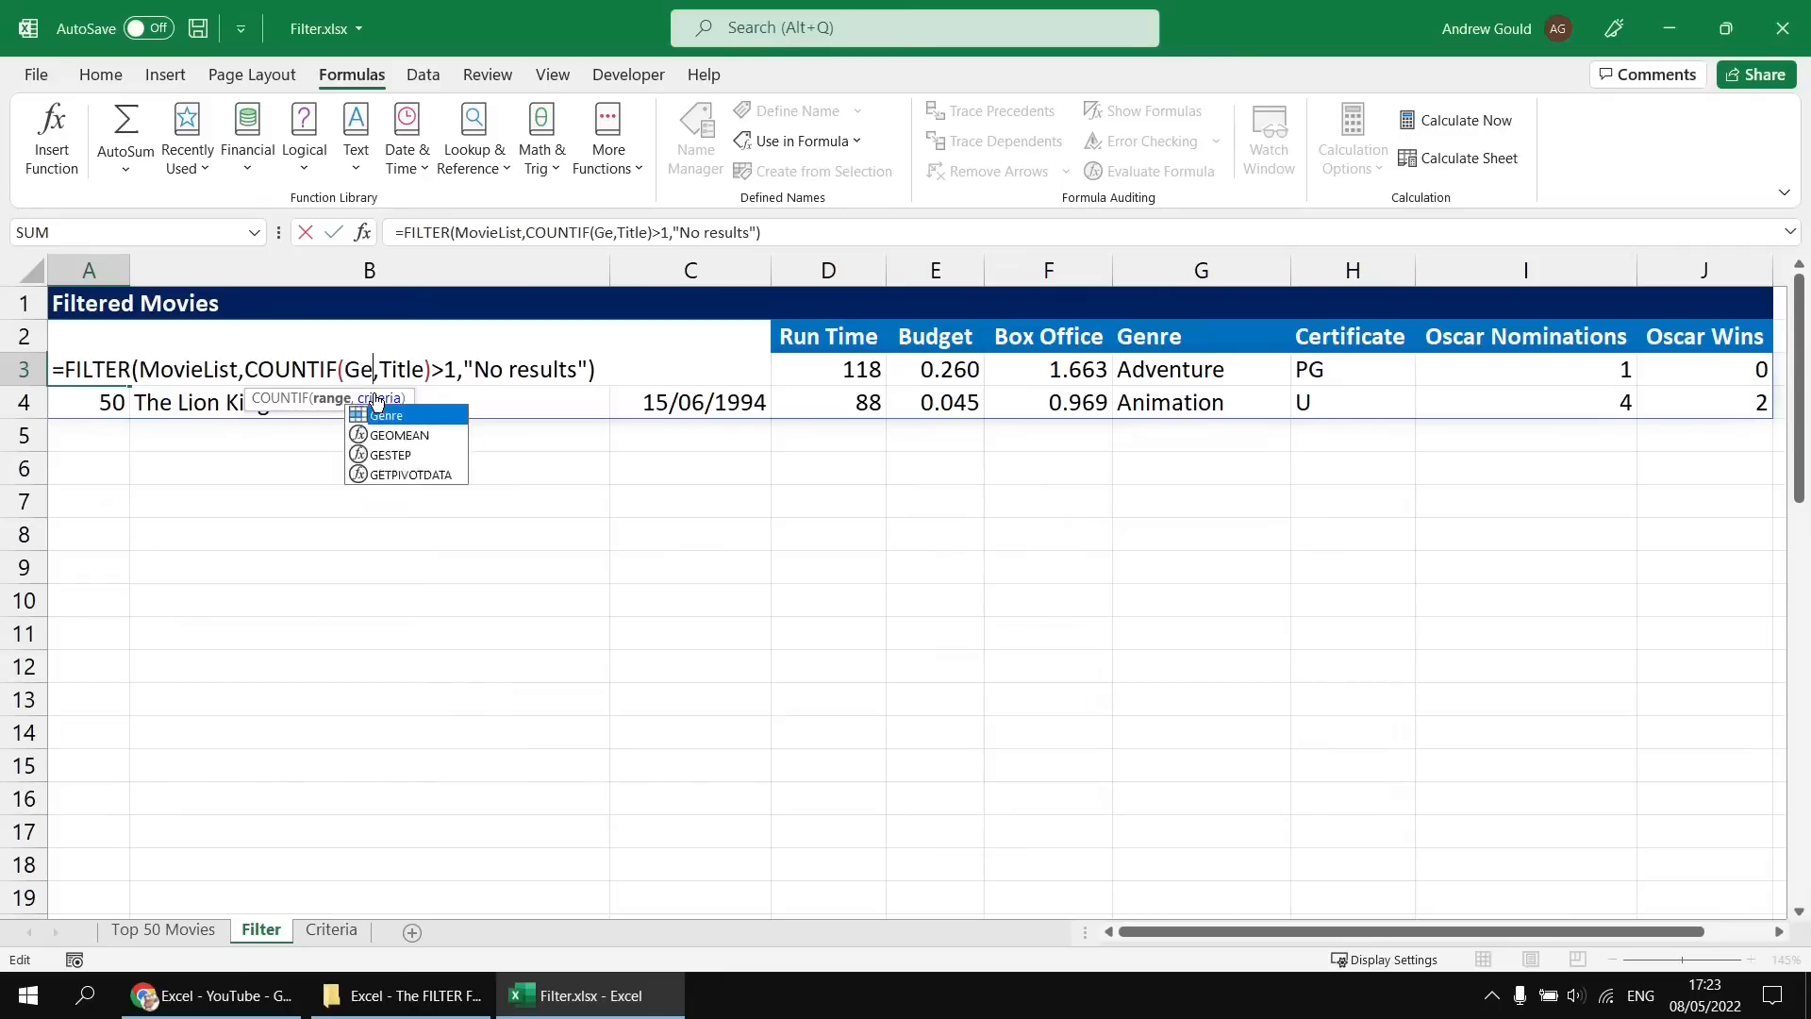
pyautogui.press('Right')
pyautogui.hotkey('shift', 'Right')
pyautogui.hotkey('shift', 'Right')
pyautogui.hotkey('shift', 'Right')
pyautogui.hotkey('shift', 'Right')
pyautogui.hotkey('shift', 'Right')
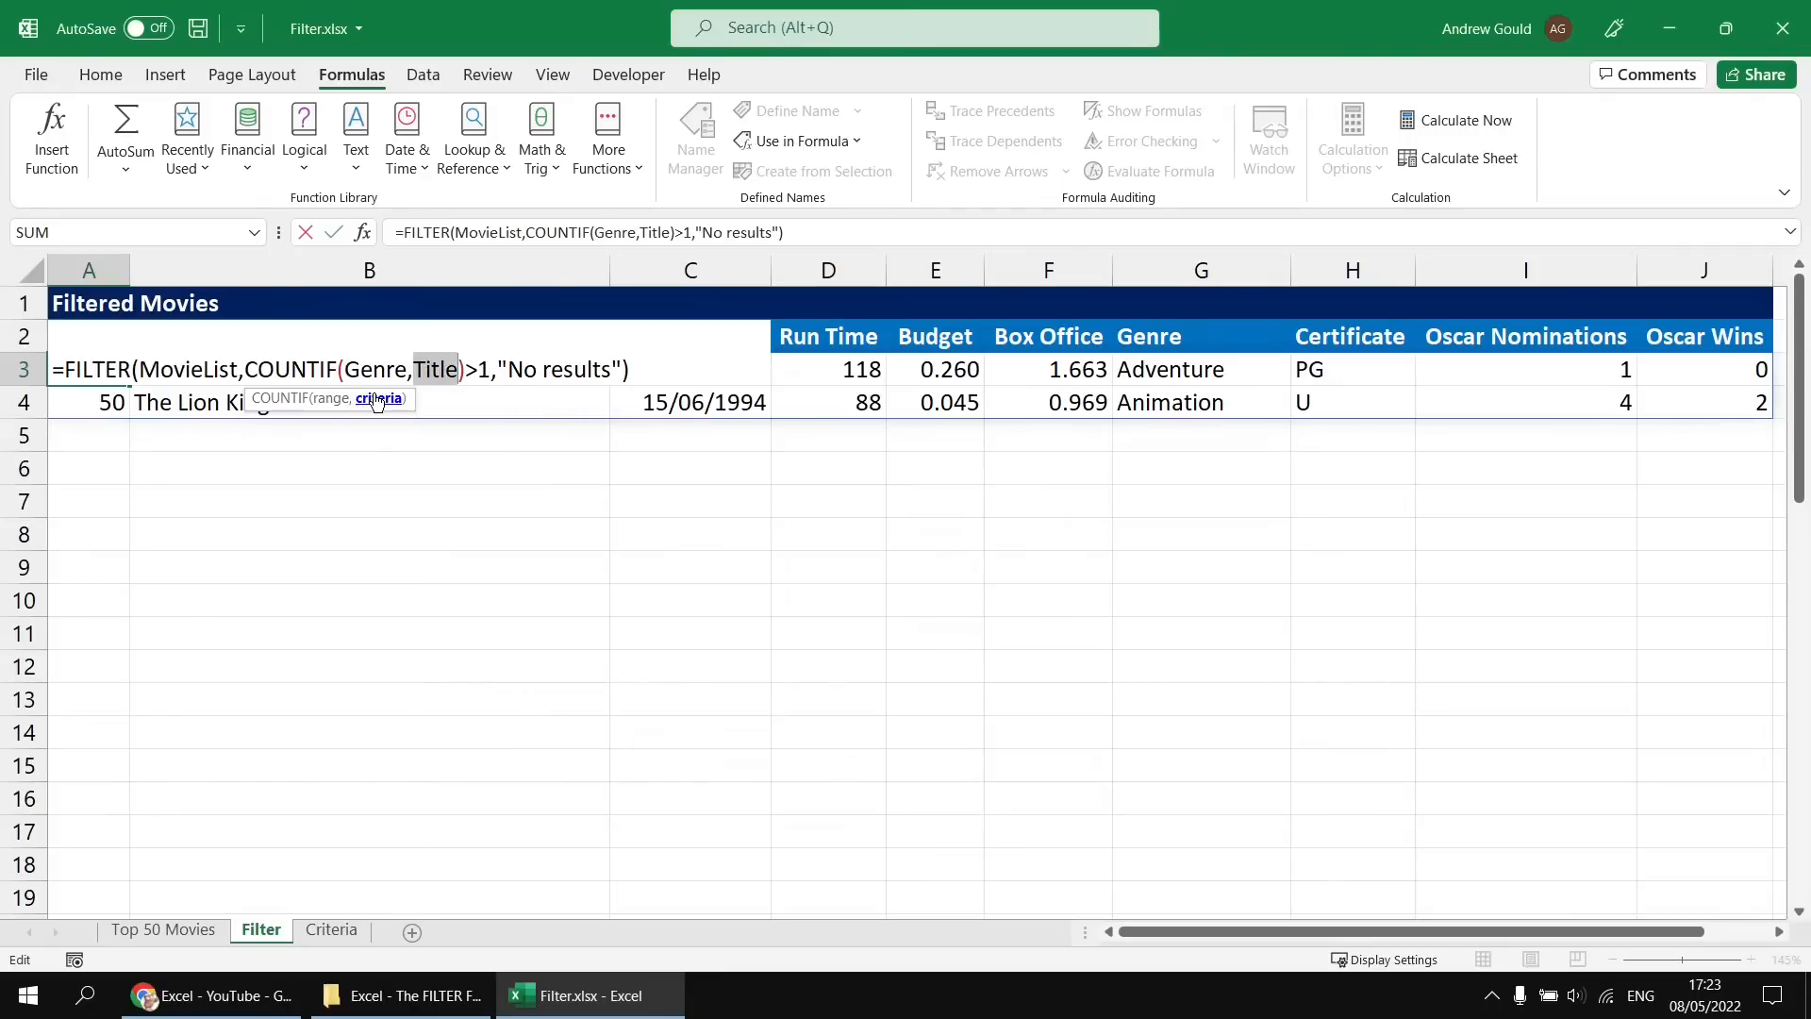
pyautogui.write('Genre')
# Change the COUNTIF comparison from greater than to =1 to extract movies whose genre occurs only once.
pyautogui.press('Right')
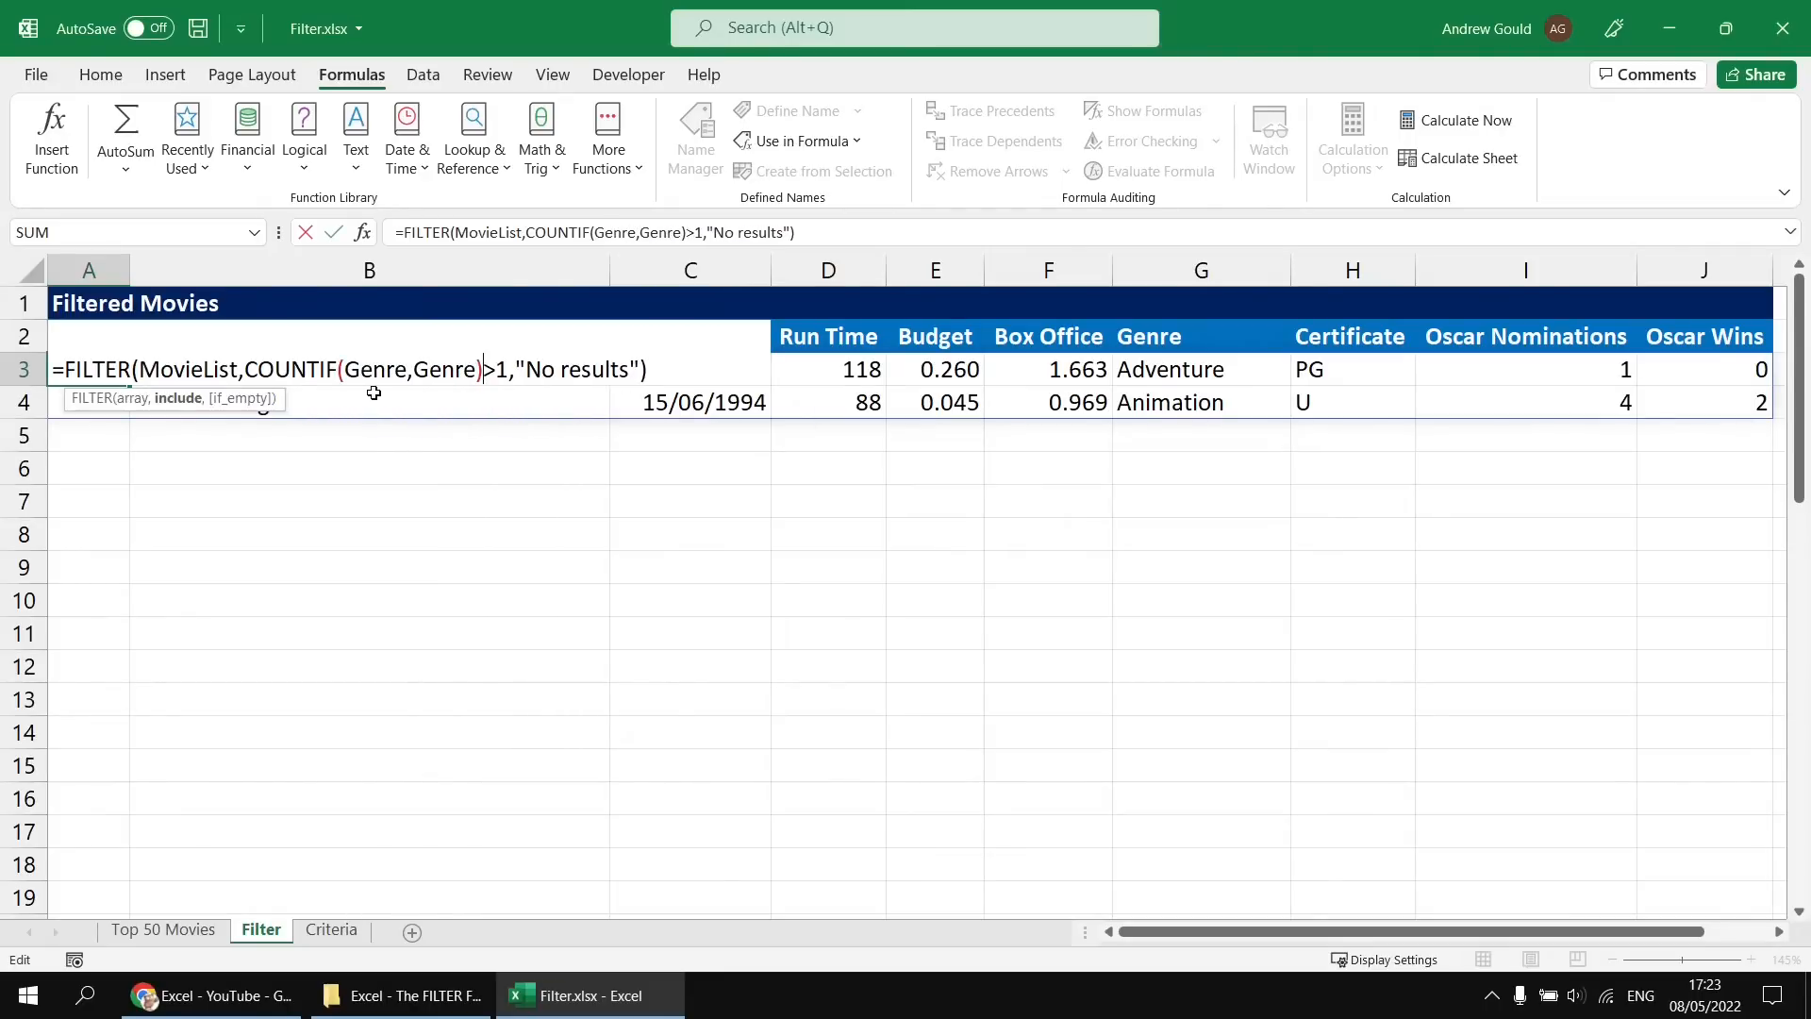
pyautogui.press('Delete')
pyautogui.write('=')
pyautogui.press('Return')
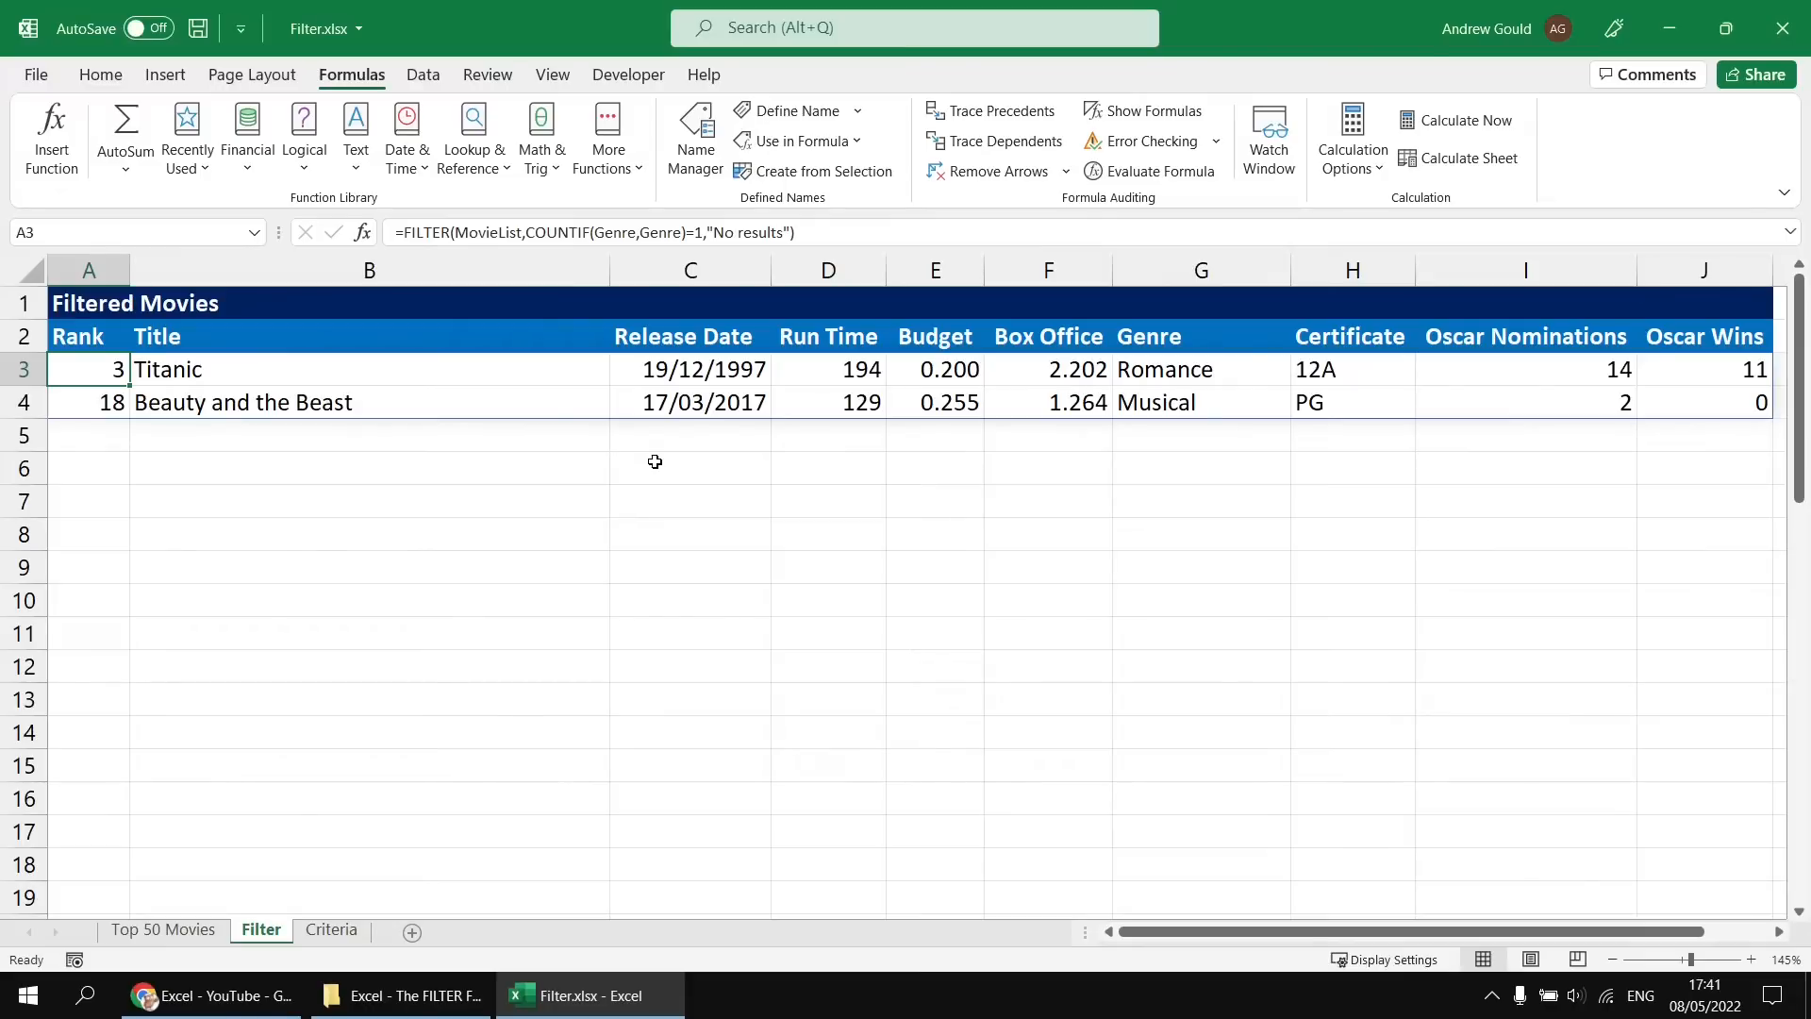
# Replace the COUNTIF criterion in cell A3 with Release_Date<1/1/2000, entering the date without quotation marks.
pyautogui.doubleClick(86, 369)
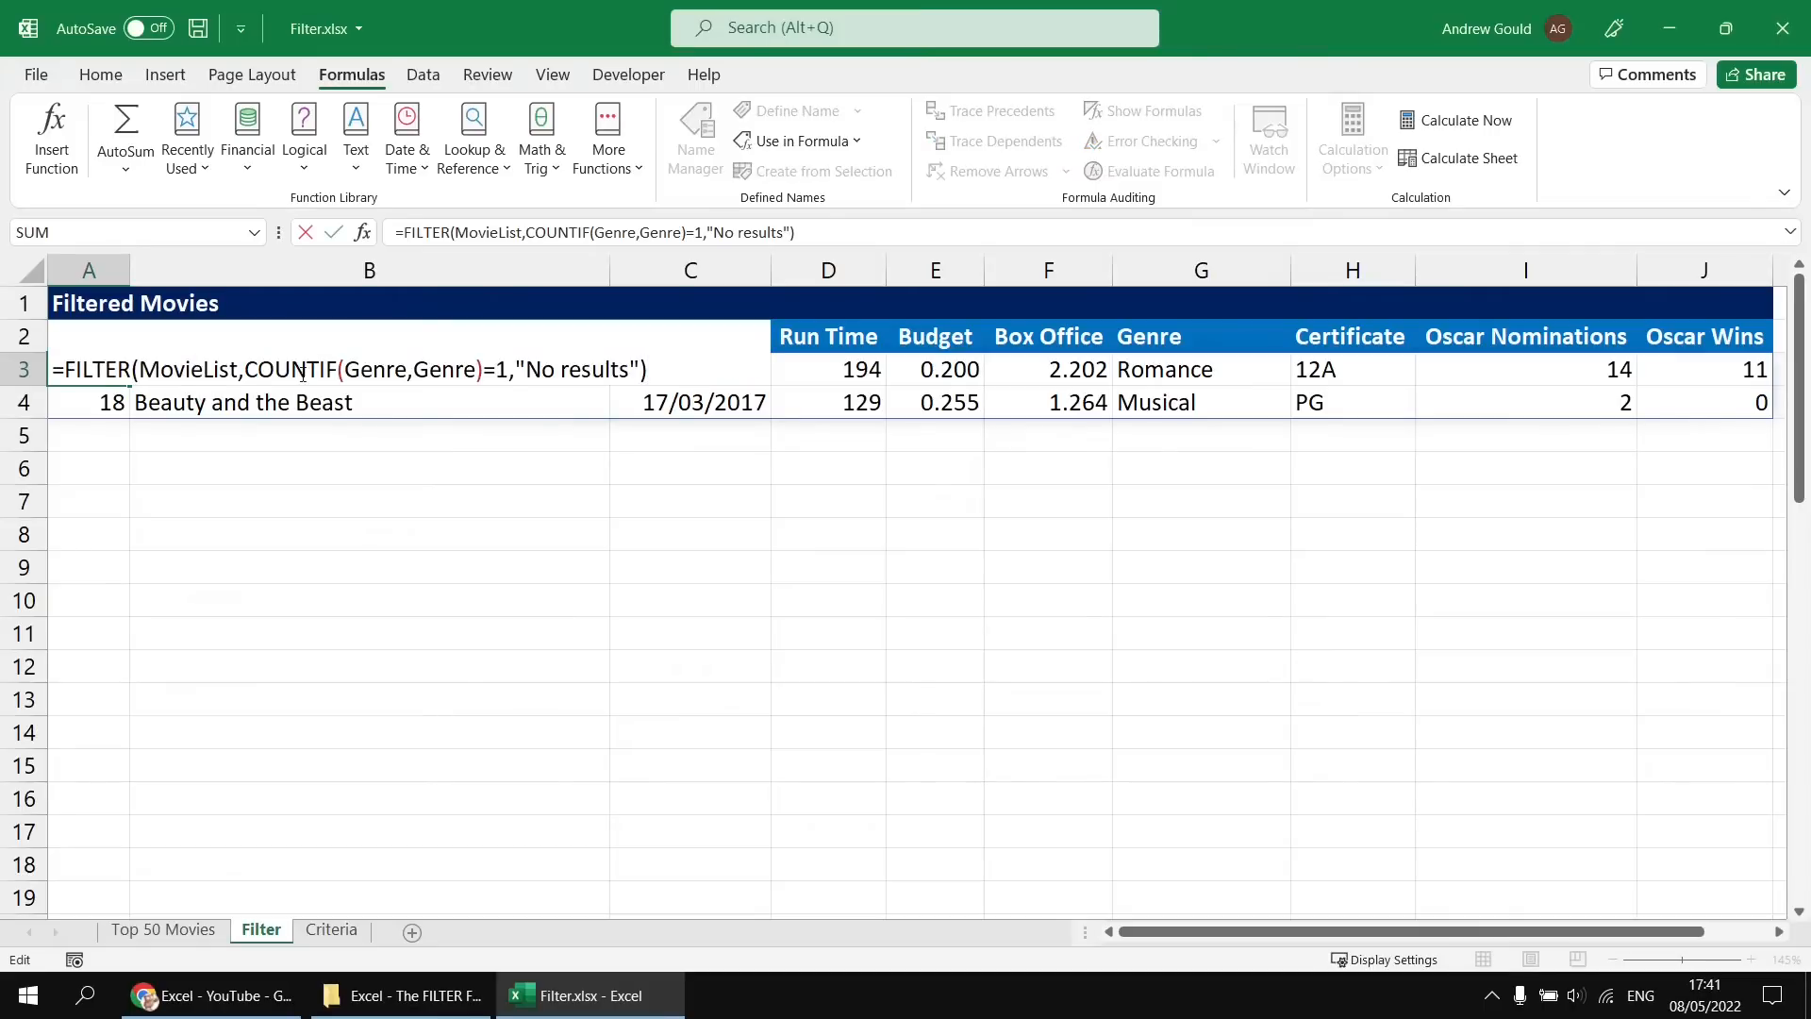
pyautogui.moveTo(245, 369); pyautogui.dragTo(507, 369)
pyautogui.press('Delete')
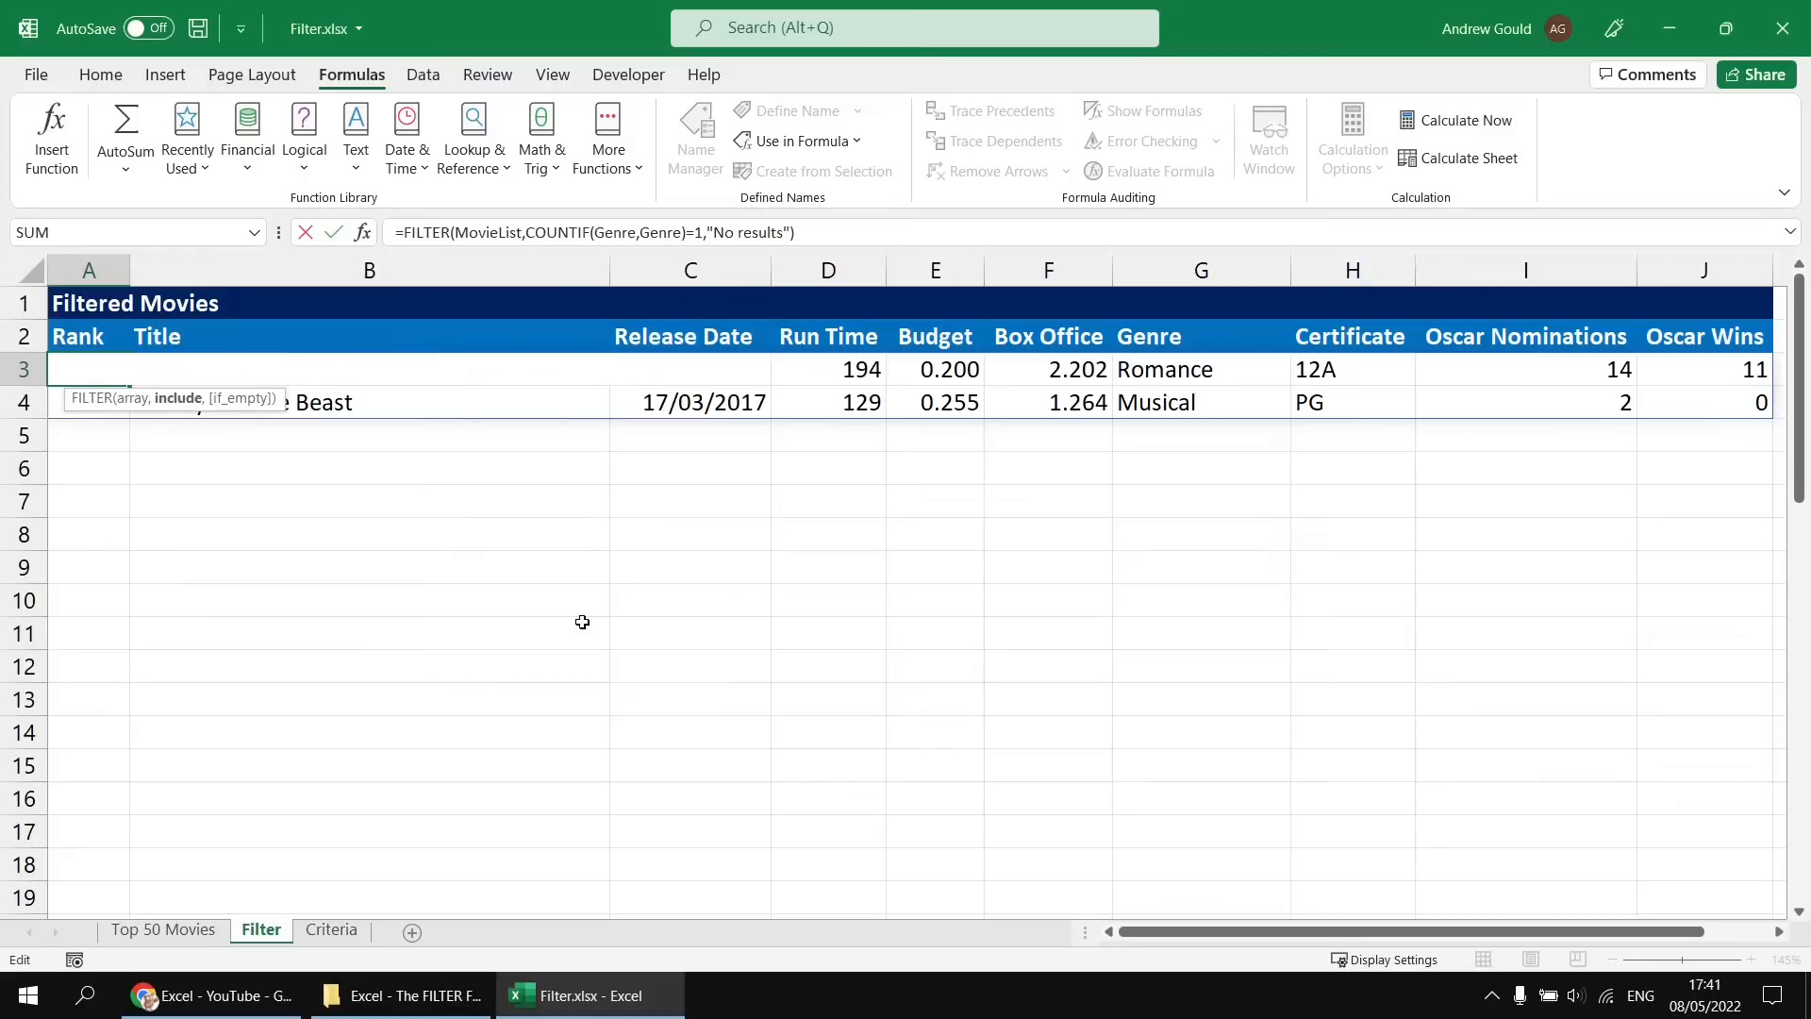
pyautogui.write('rel')
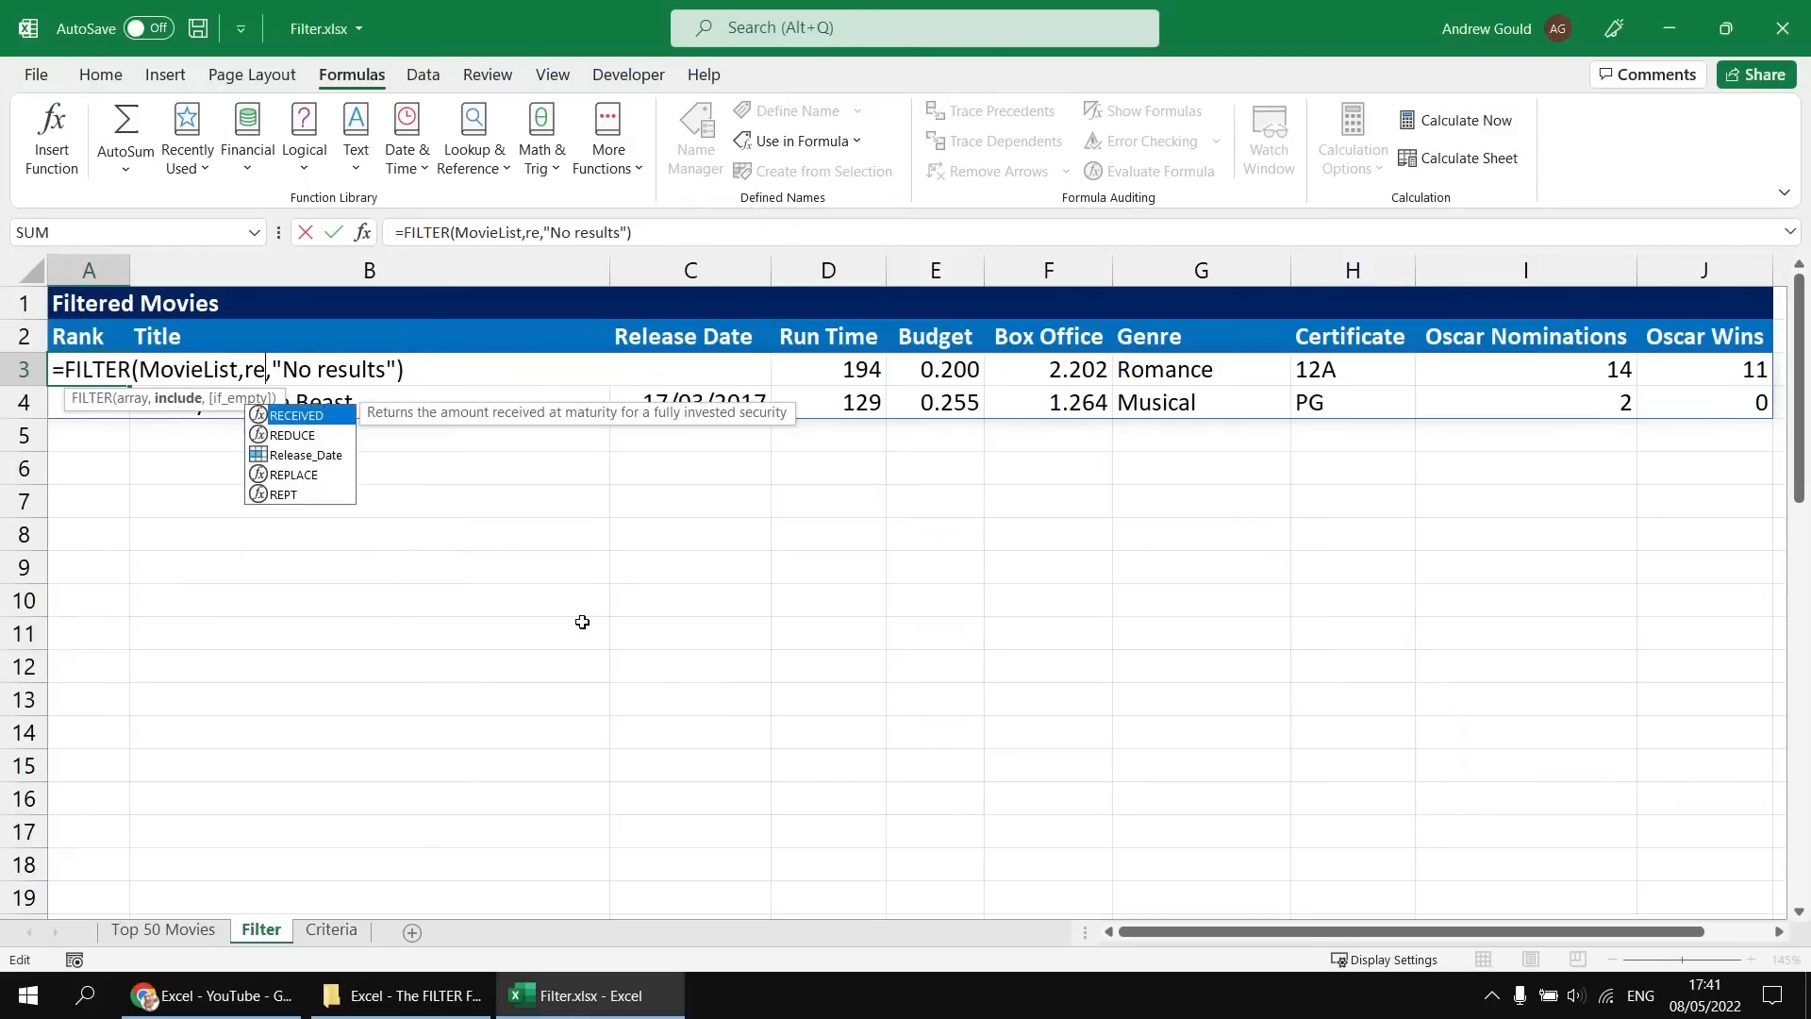
pyautogui.press('Tab')
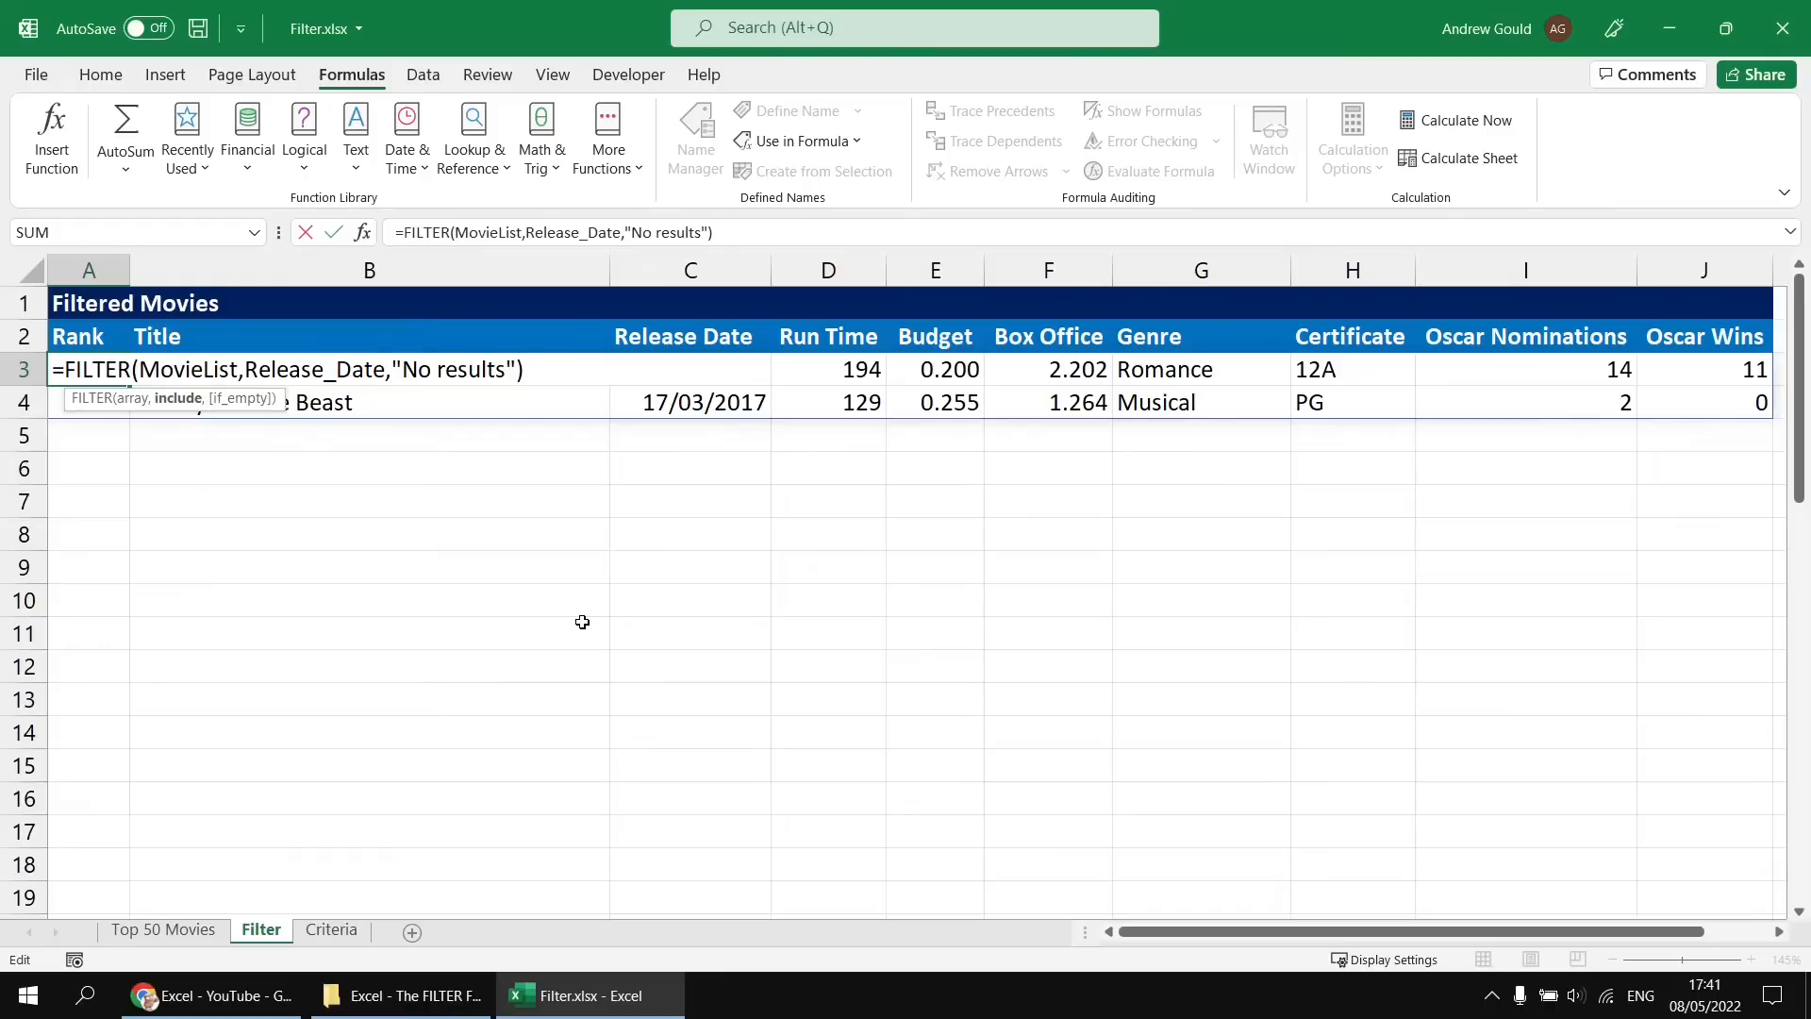
pyautogui.write('<')
pyautogui.write('1/1/')
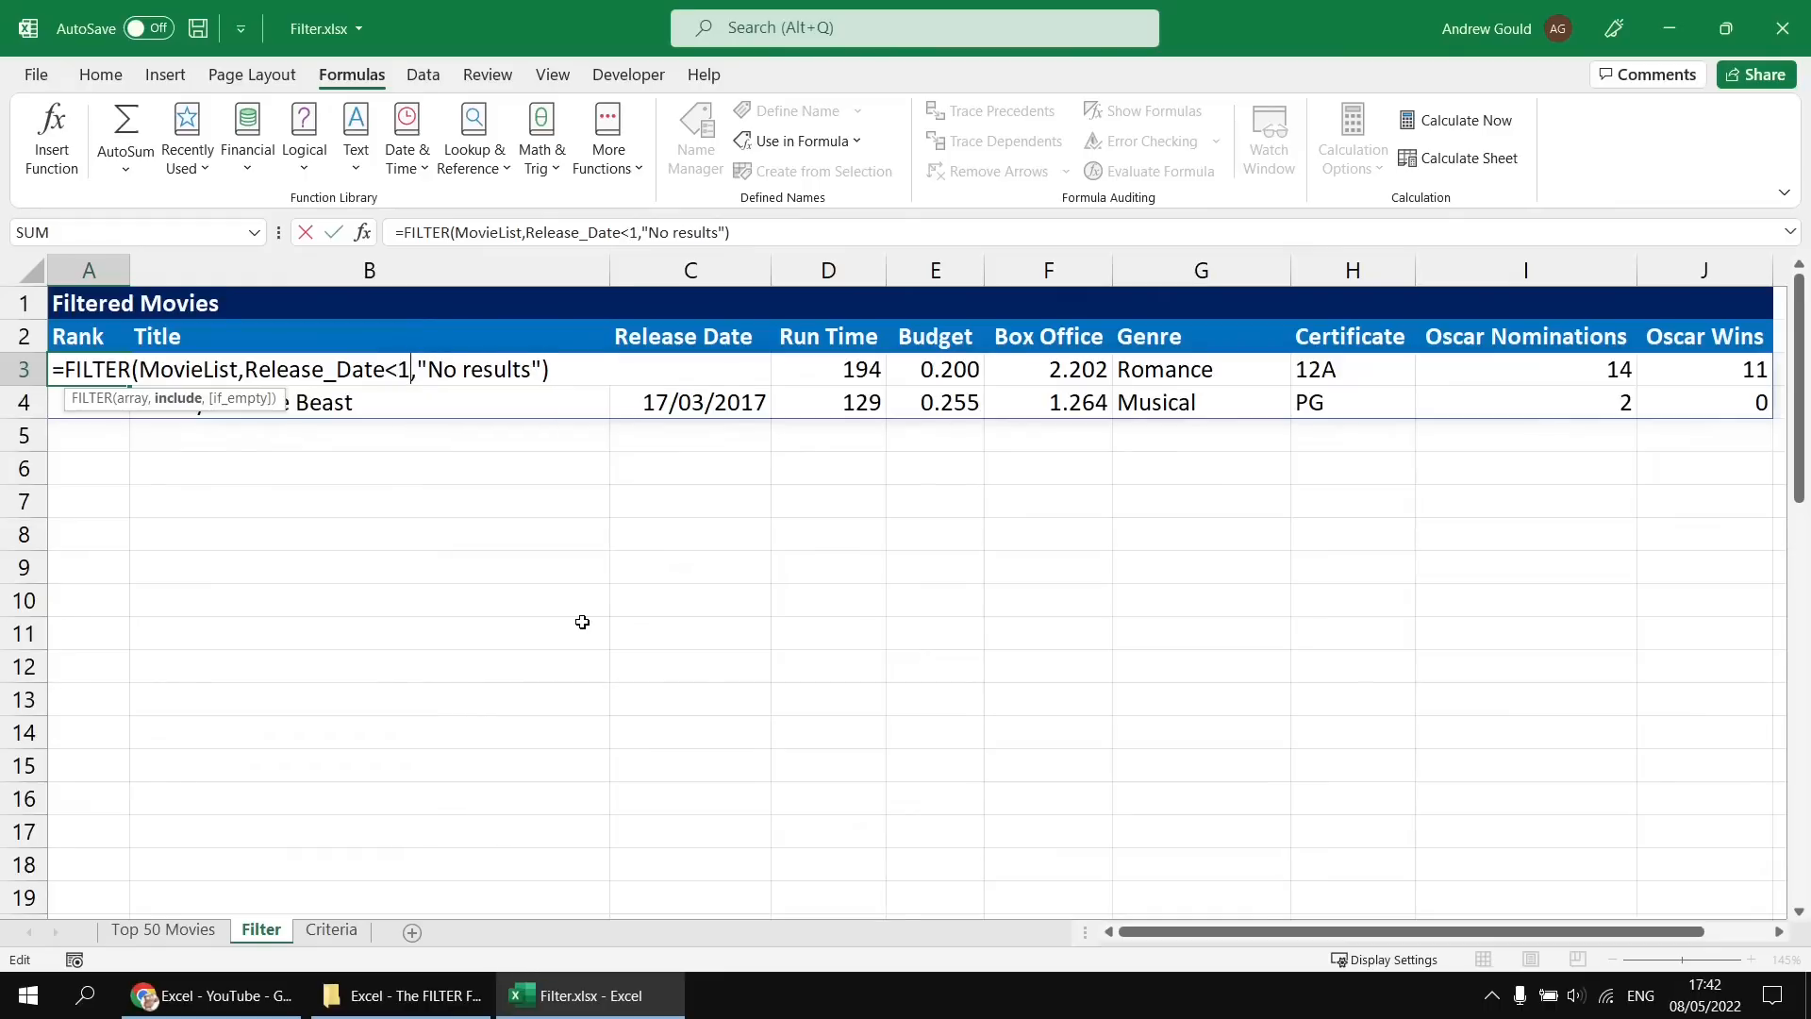
pyautogui.write('2000')
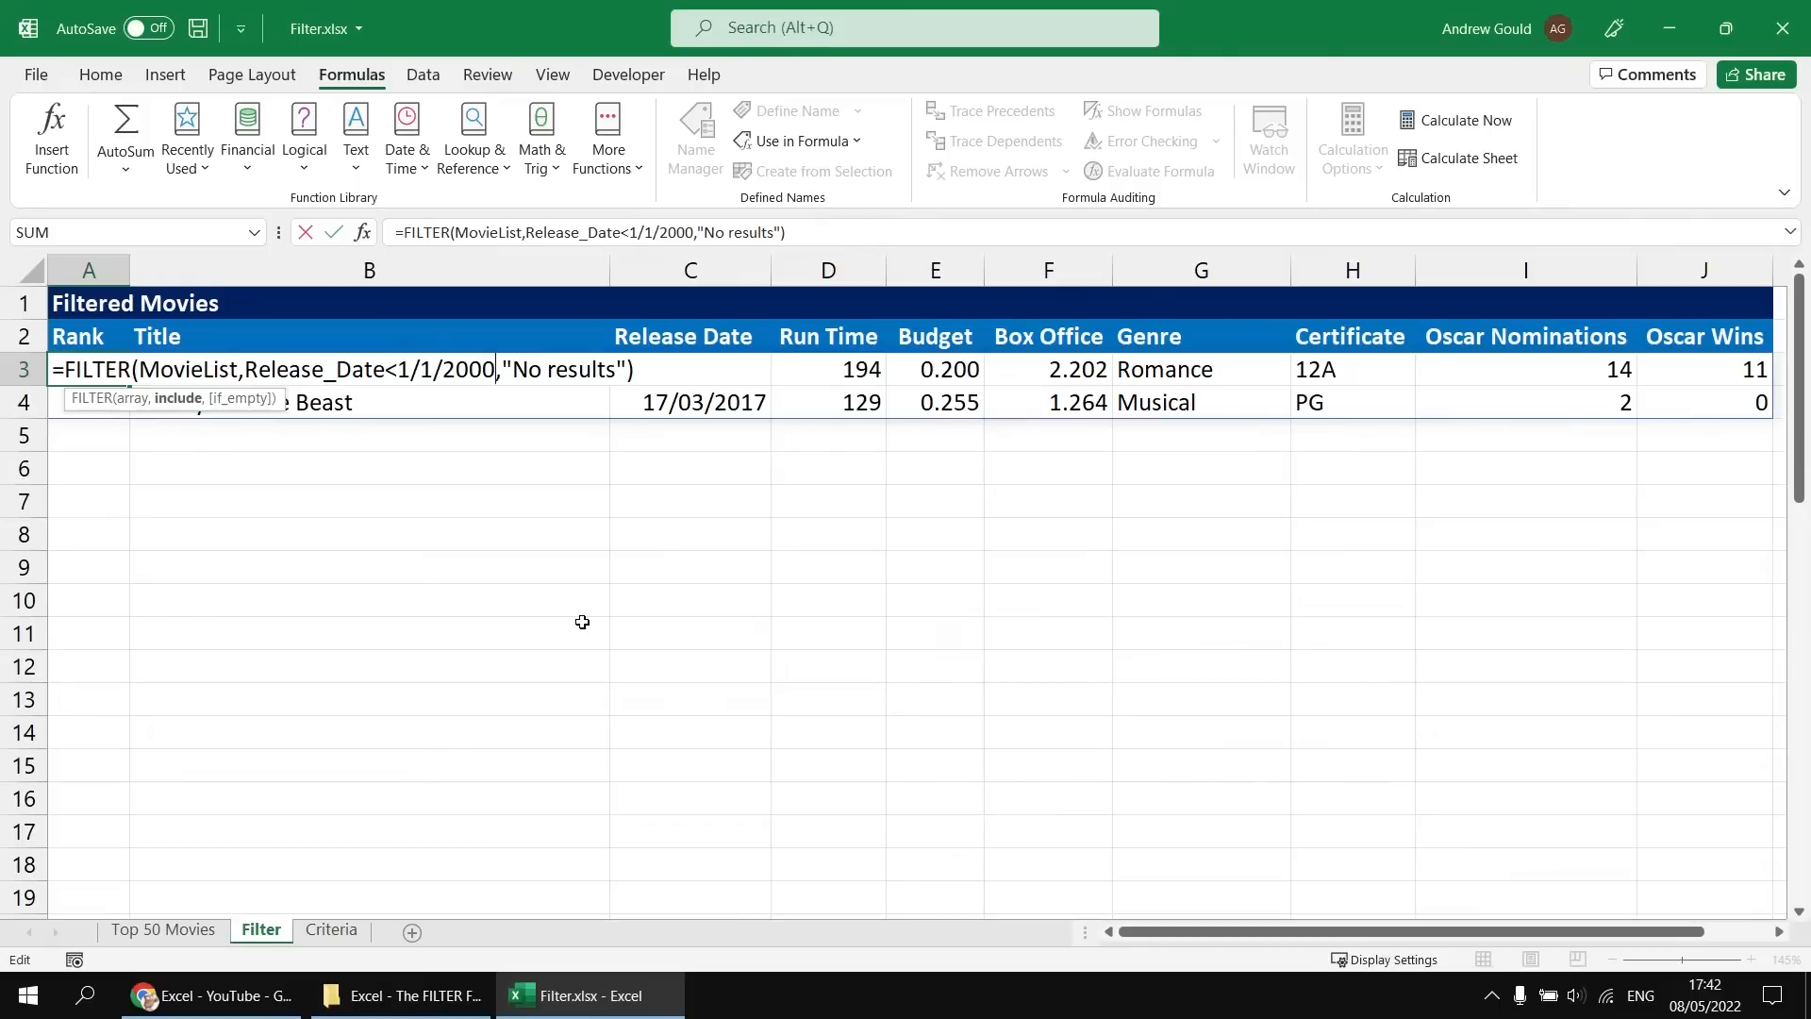
pyautogui.press('Return')
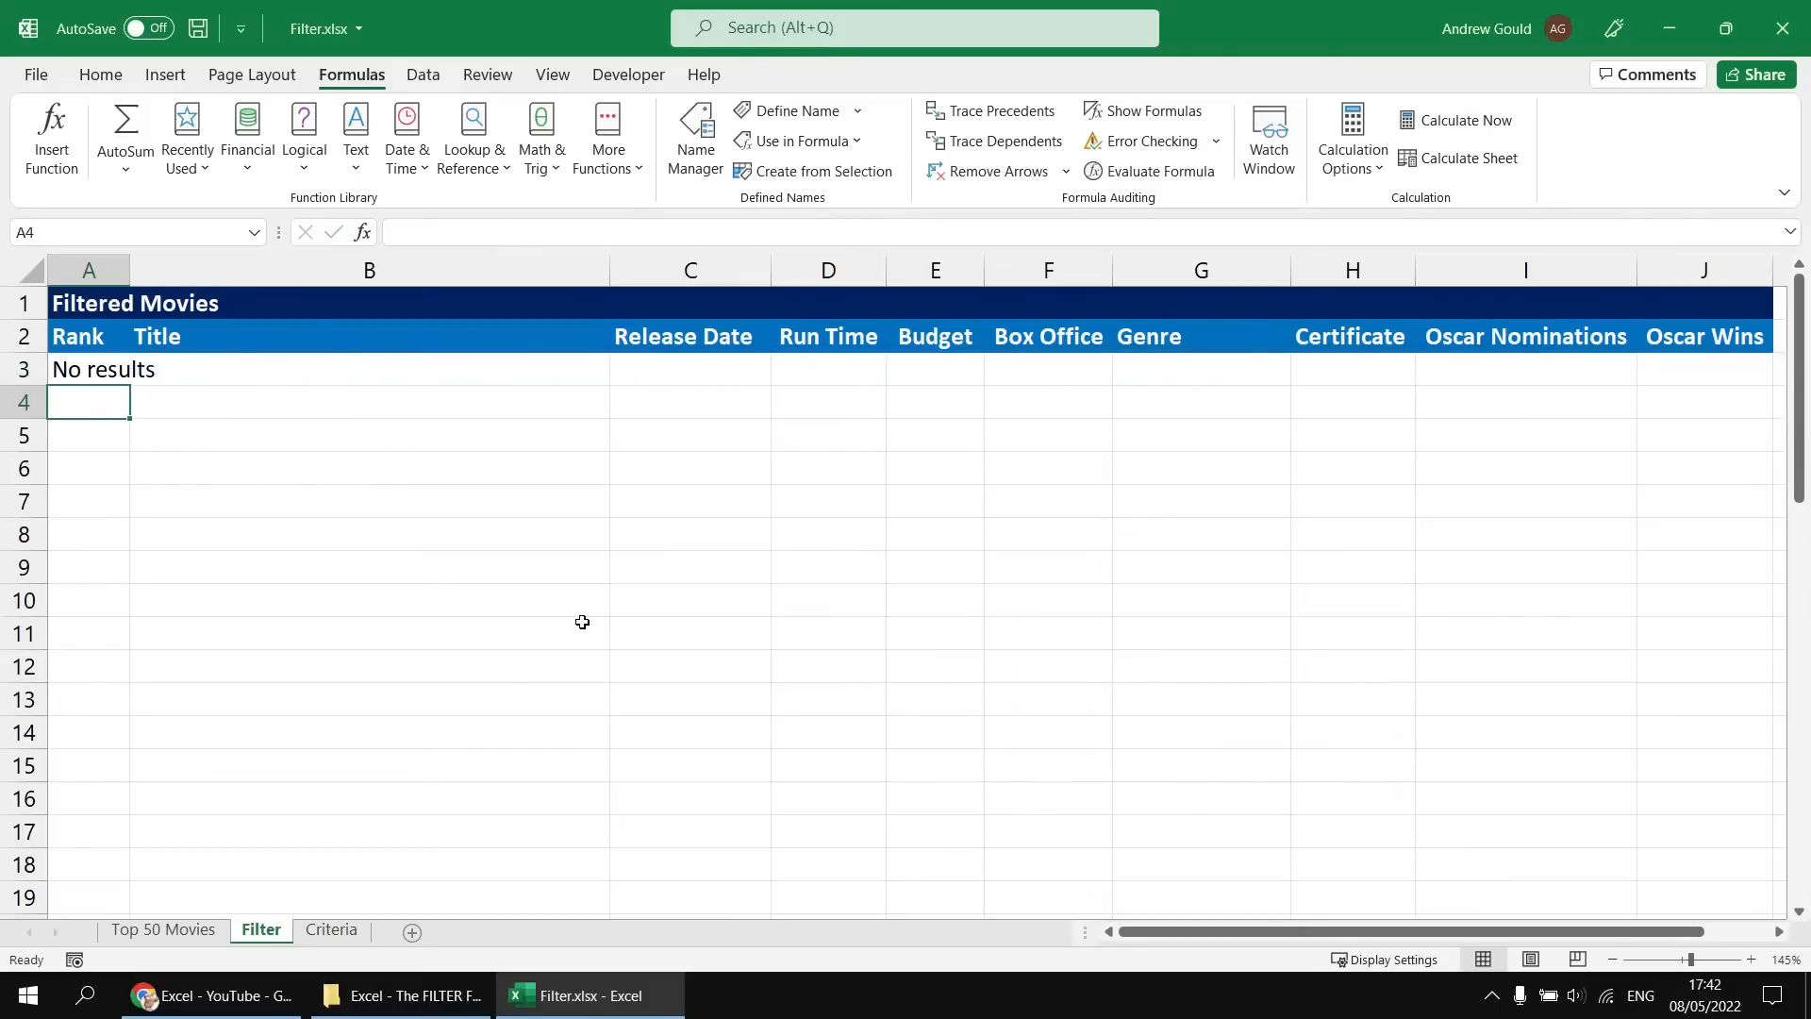
# Enclose the date in the FILTER criterion in double quotes, making it Release_Date<"1/1/2000".
pyautogui.press('Up')
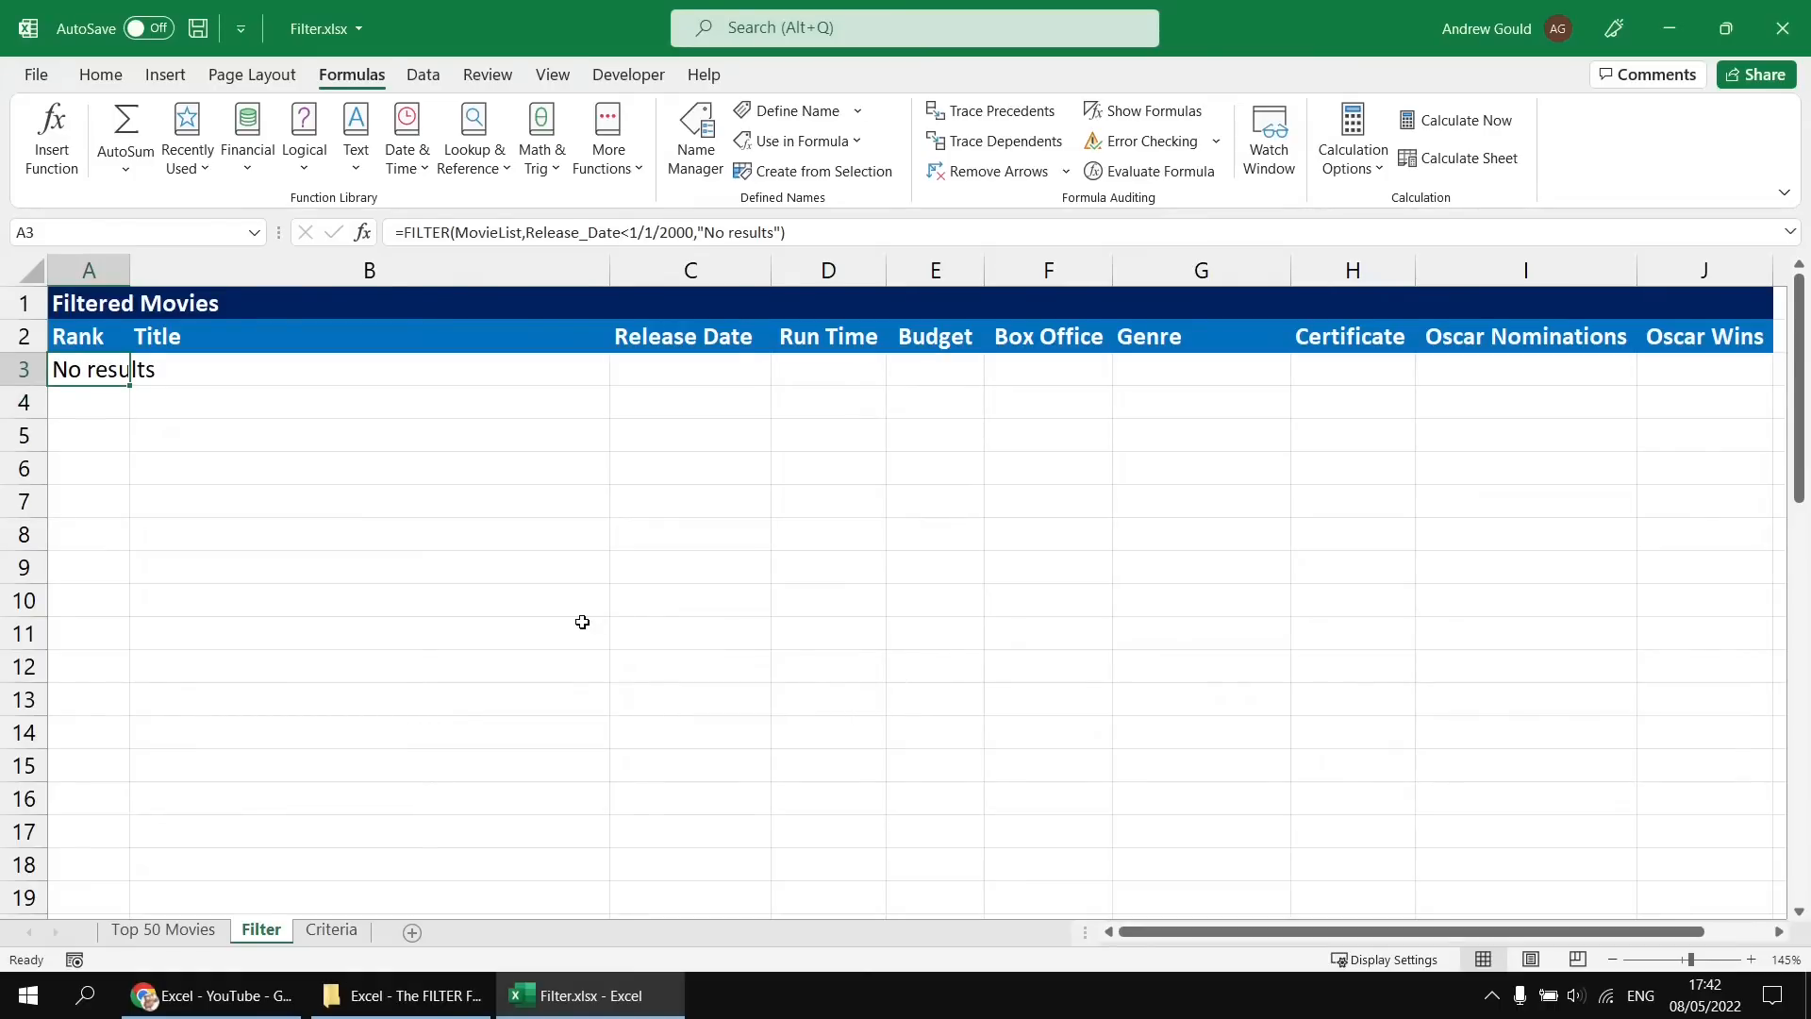
pyautogui.press('F2')
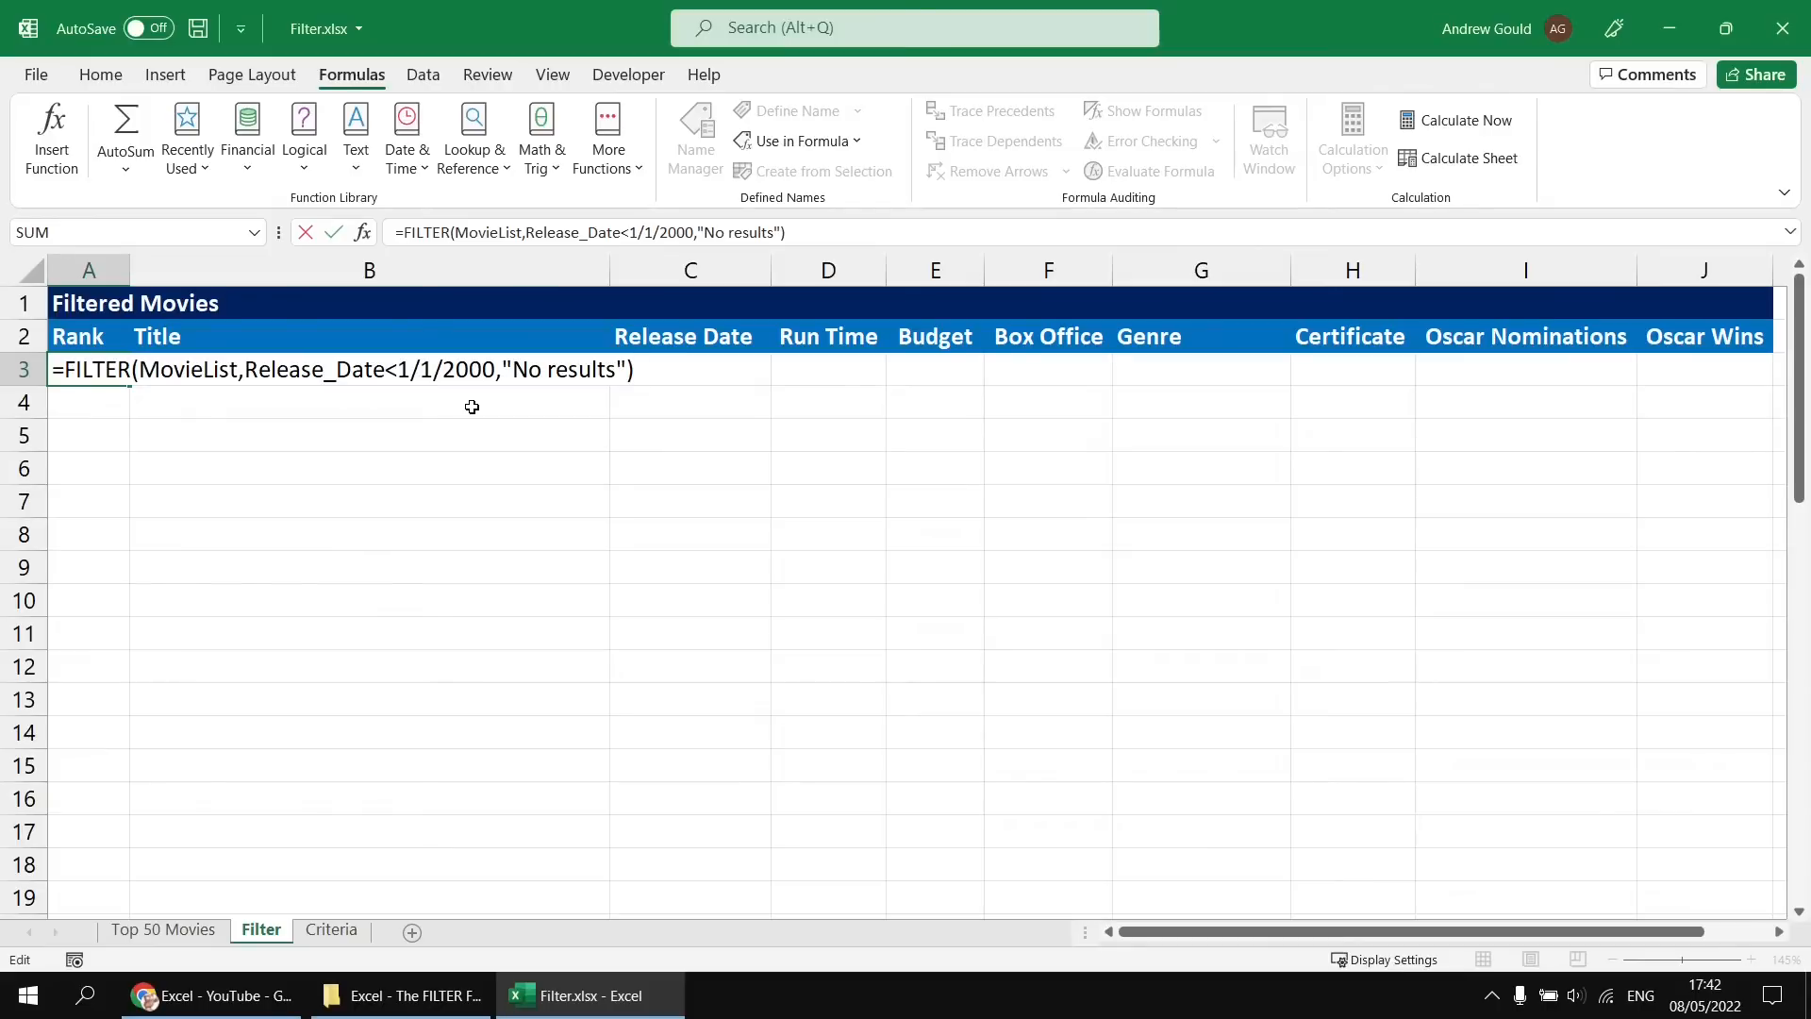
pyautogui.click(400, 374)
pyautogui.click(507, 370)
pyautogui.write('"')
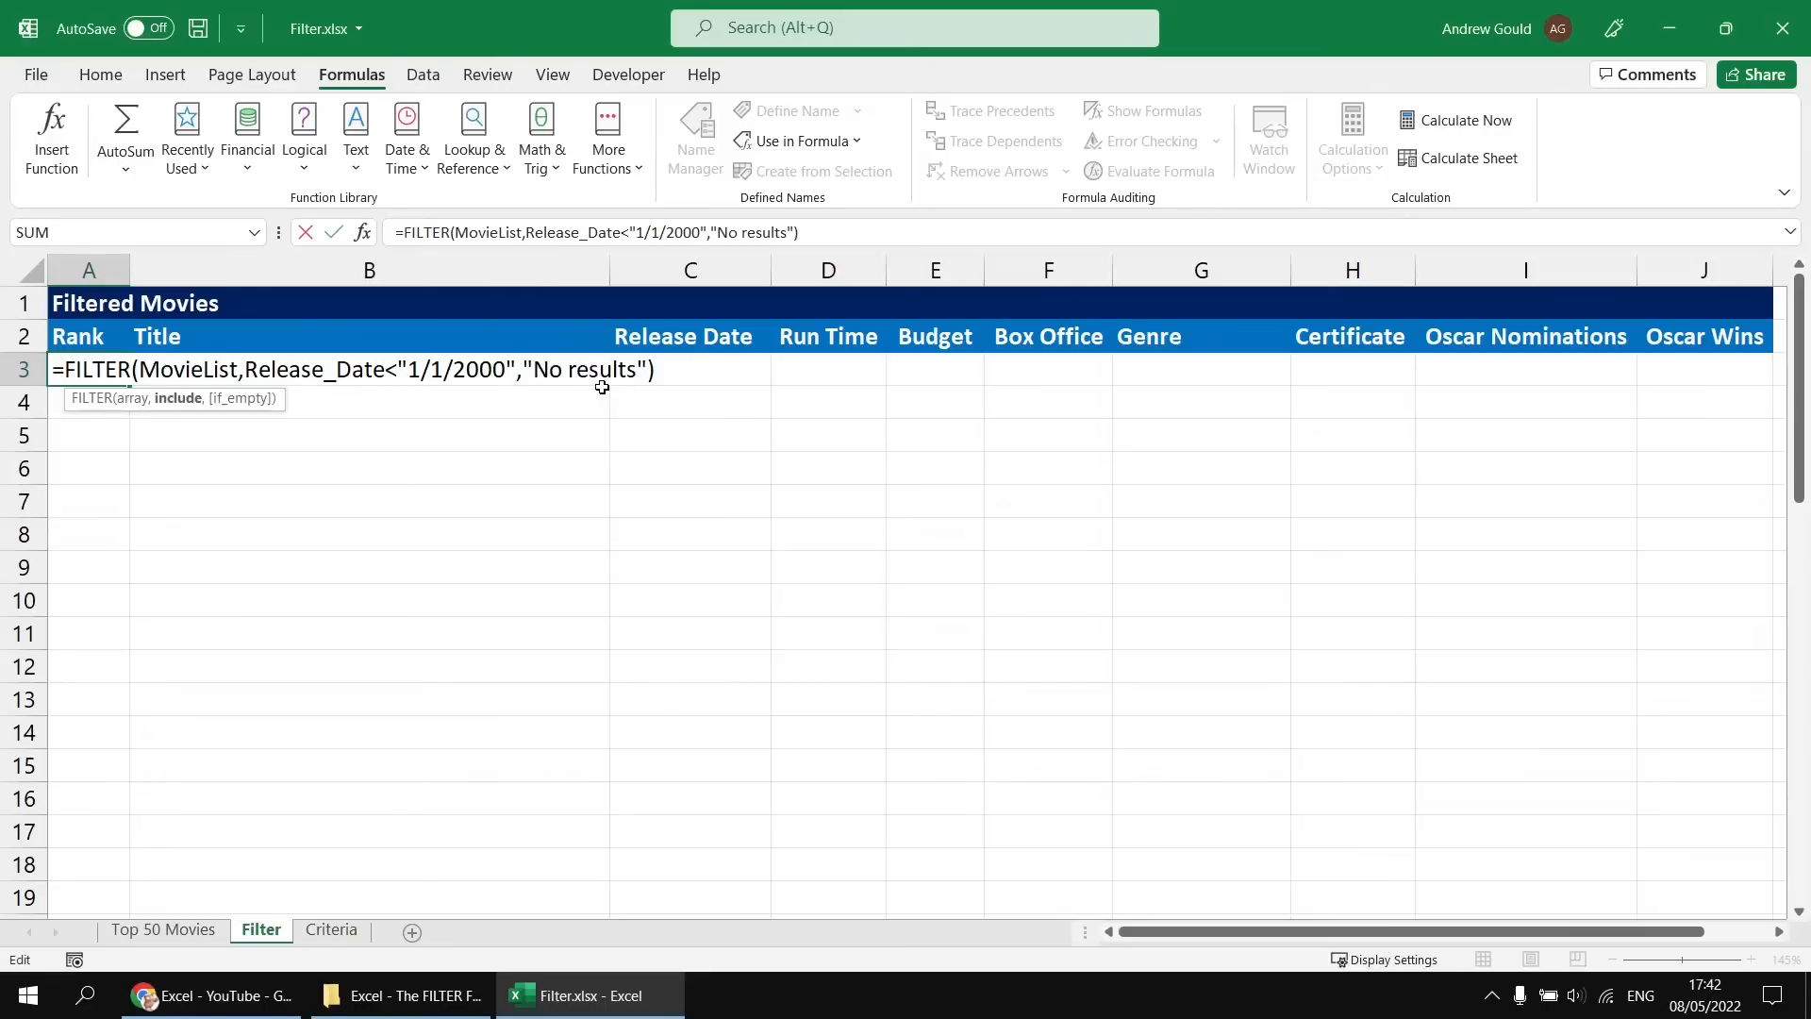
pyautogui.press('Return')
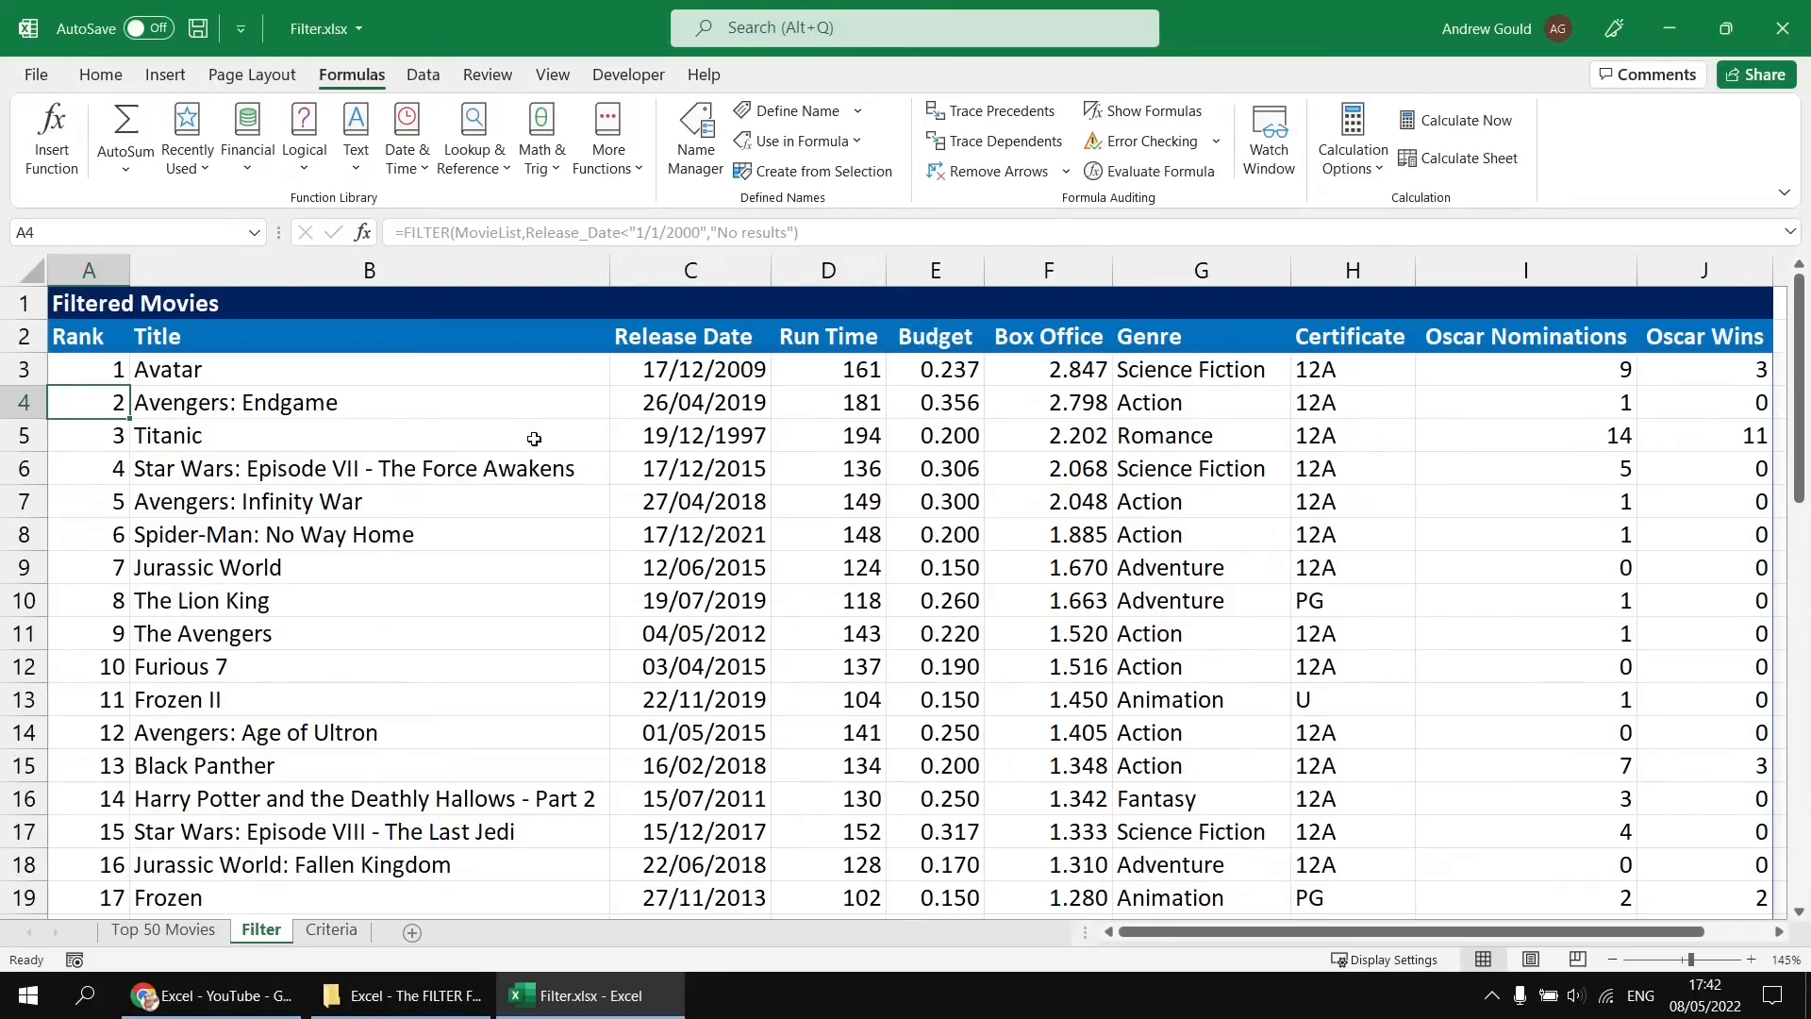
# Wrap the date in cell A3's FILTER criterion in DATEVALUE, making it Release_Date<DATEVALUE("1/1/2000").
pyautogui.click(102, 368)
pyautogui.press('F2')
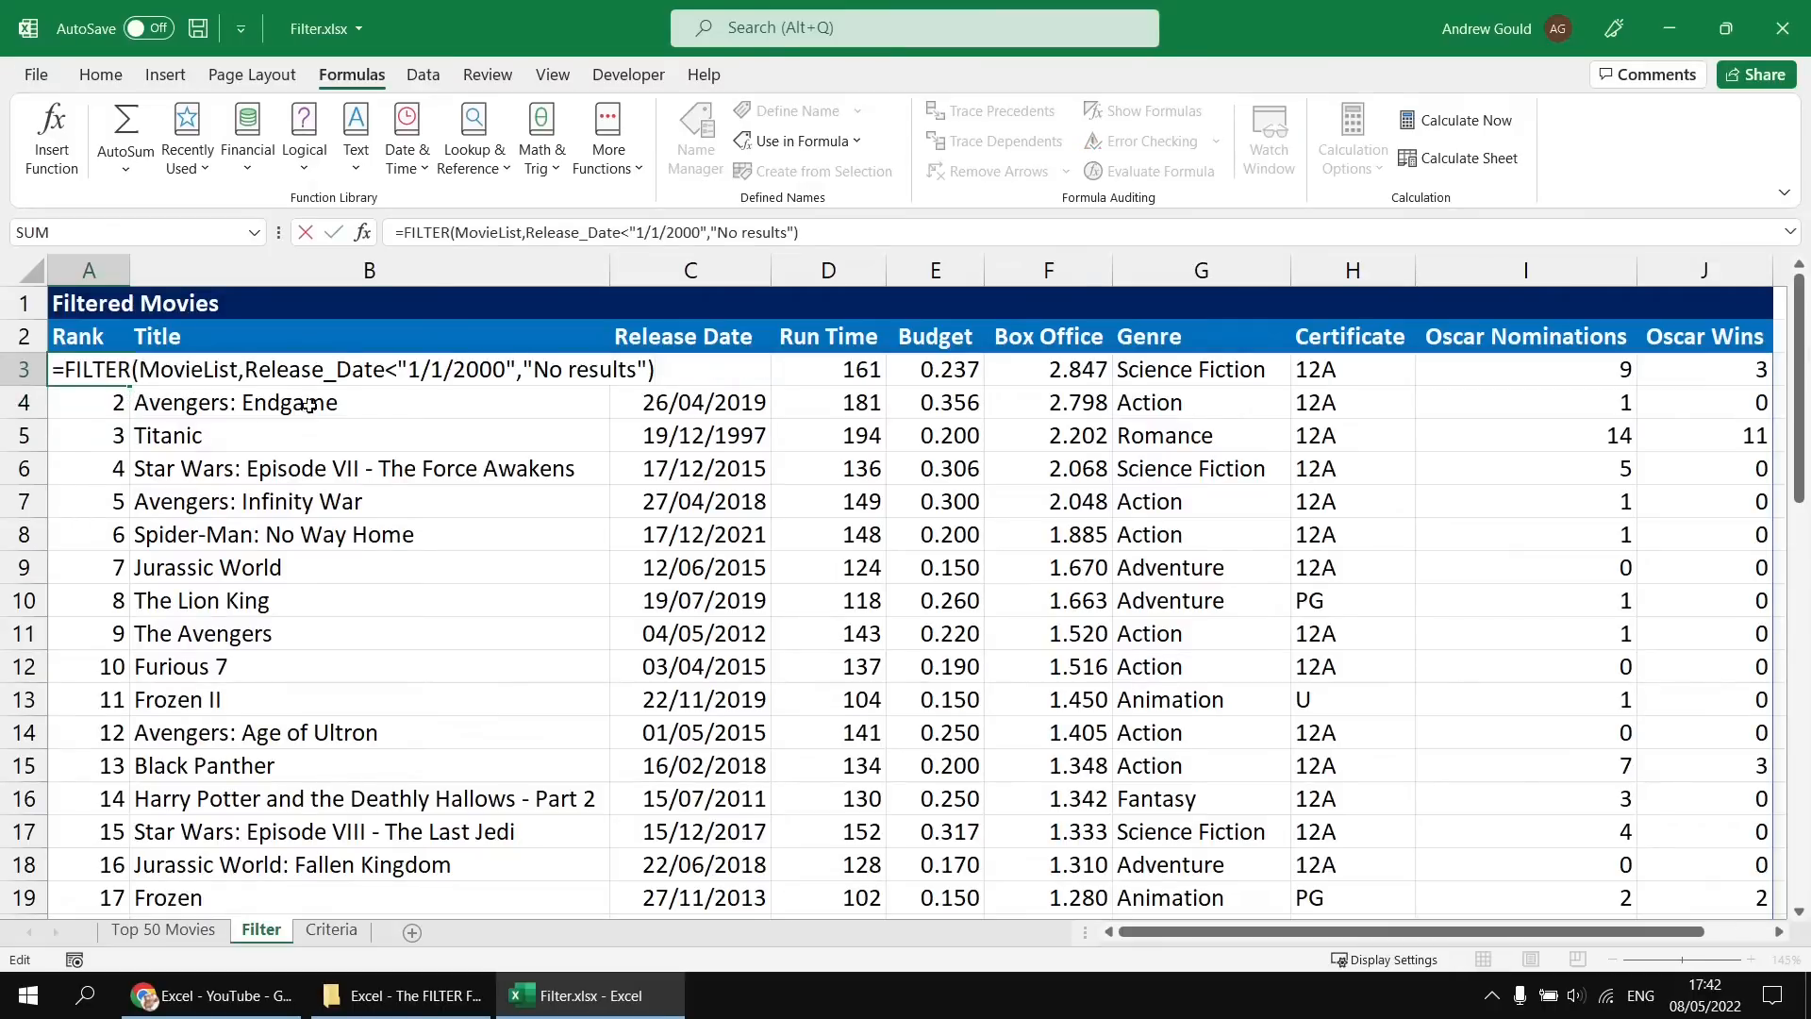
pyautogui.moveTo(397, 369); pyautogui.dragTo(517, 369)
pyautogui.click(397, 370)
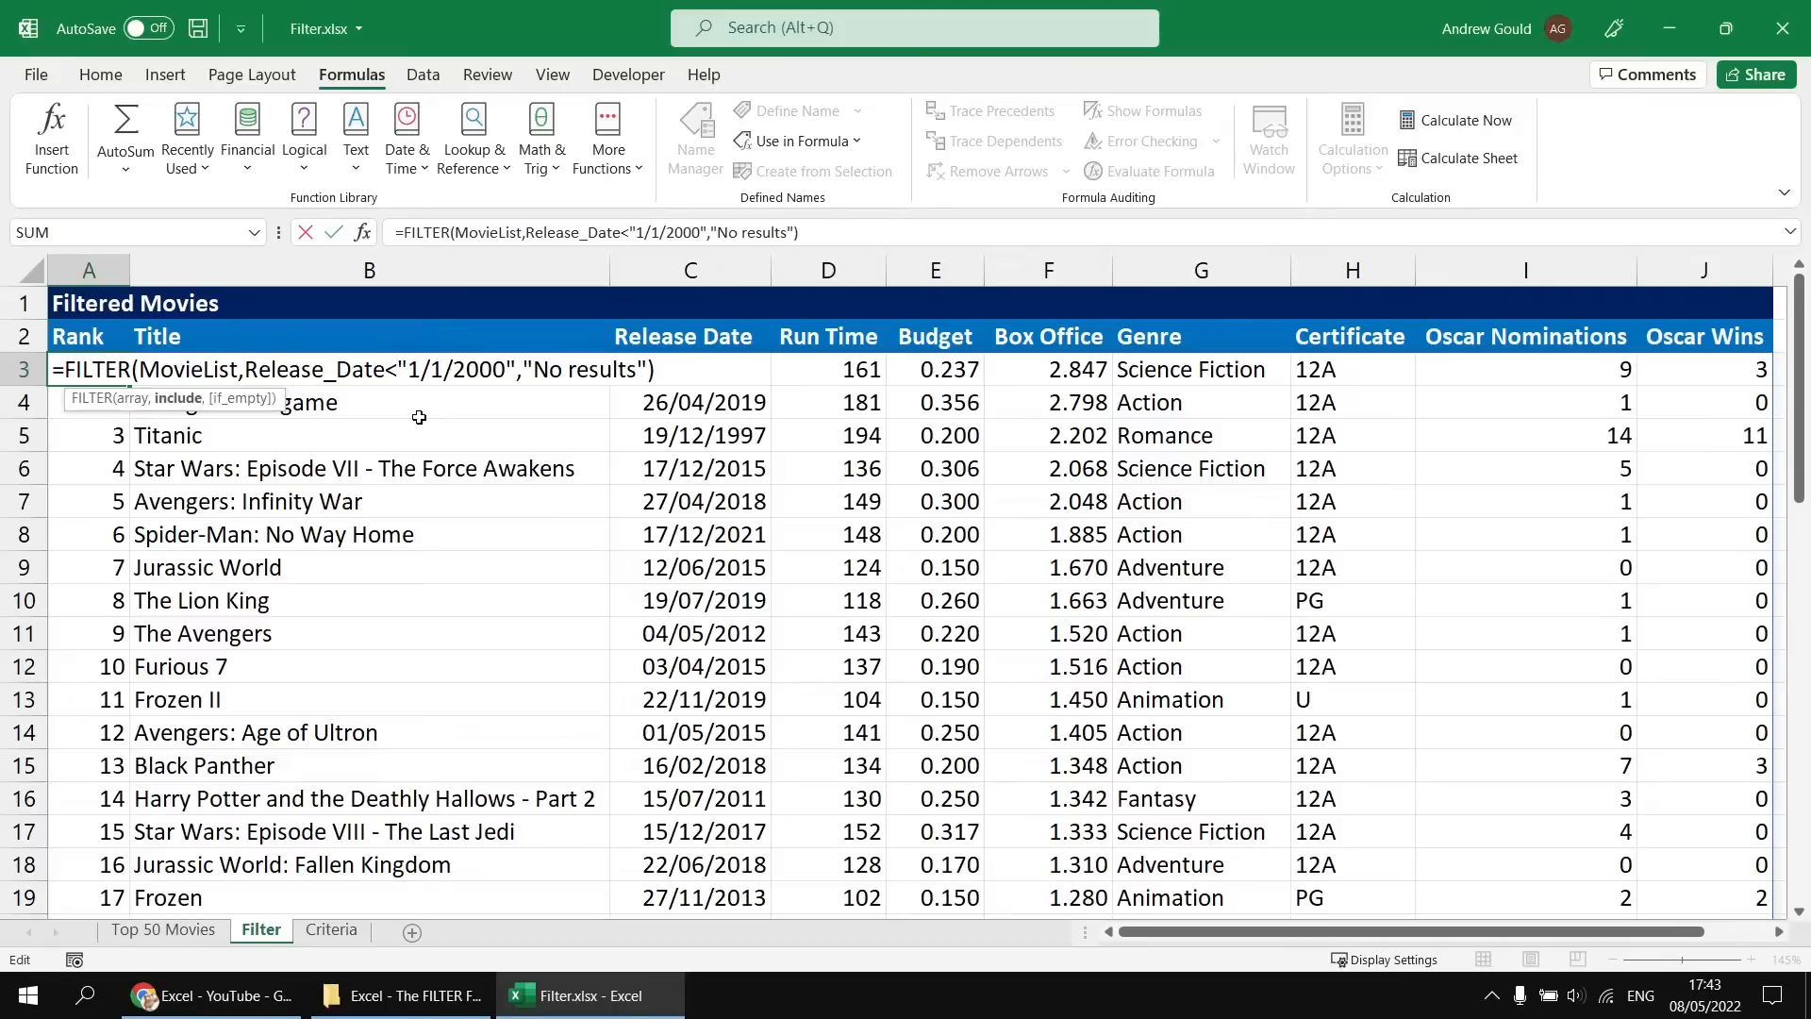
pyautogui.write('DATE')
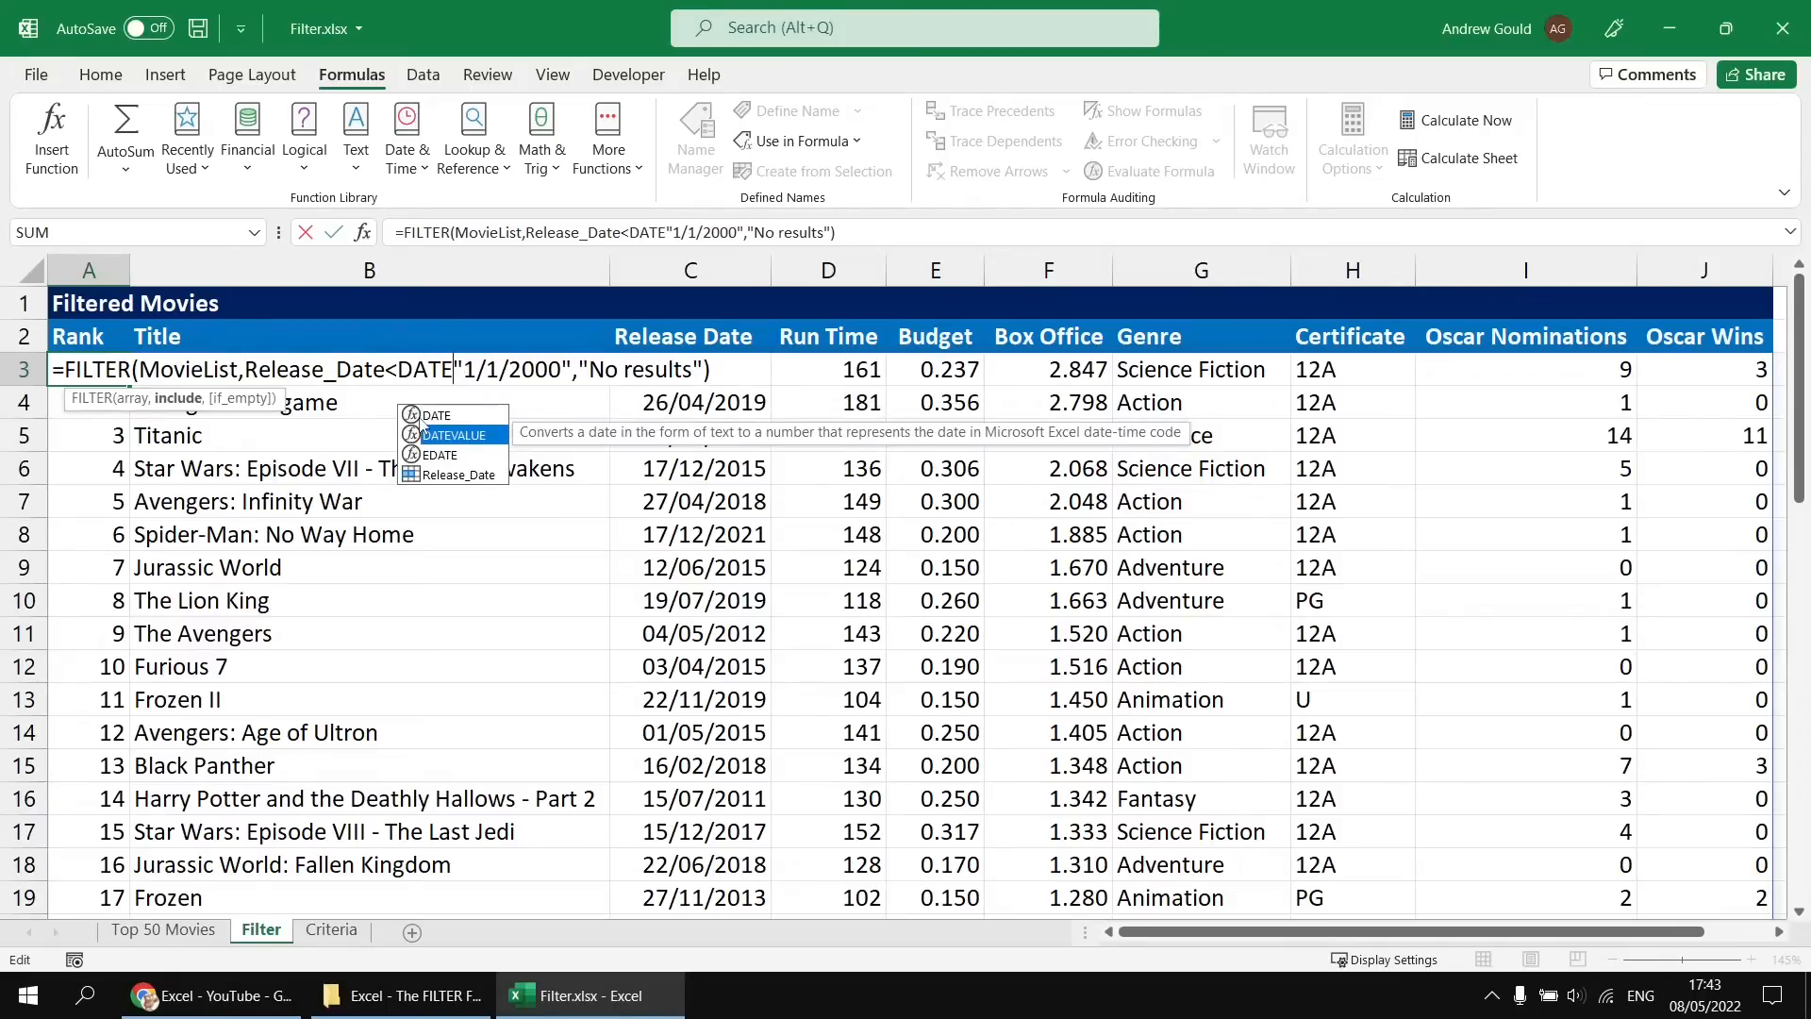
pyautogui.press('Tab')
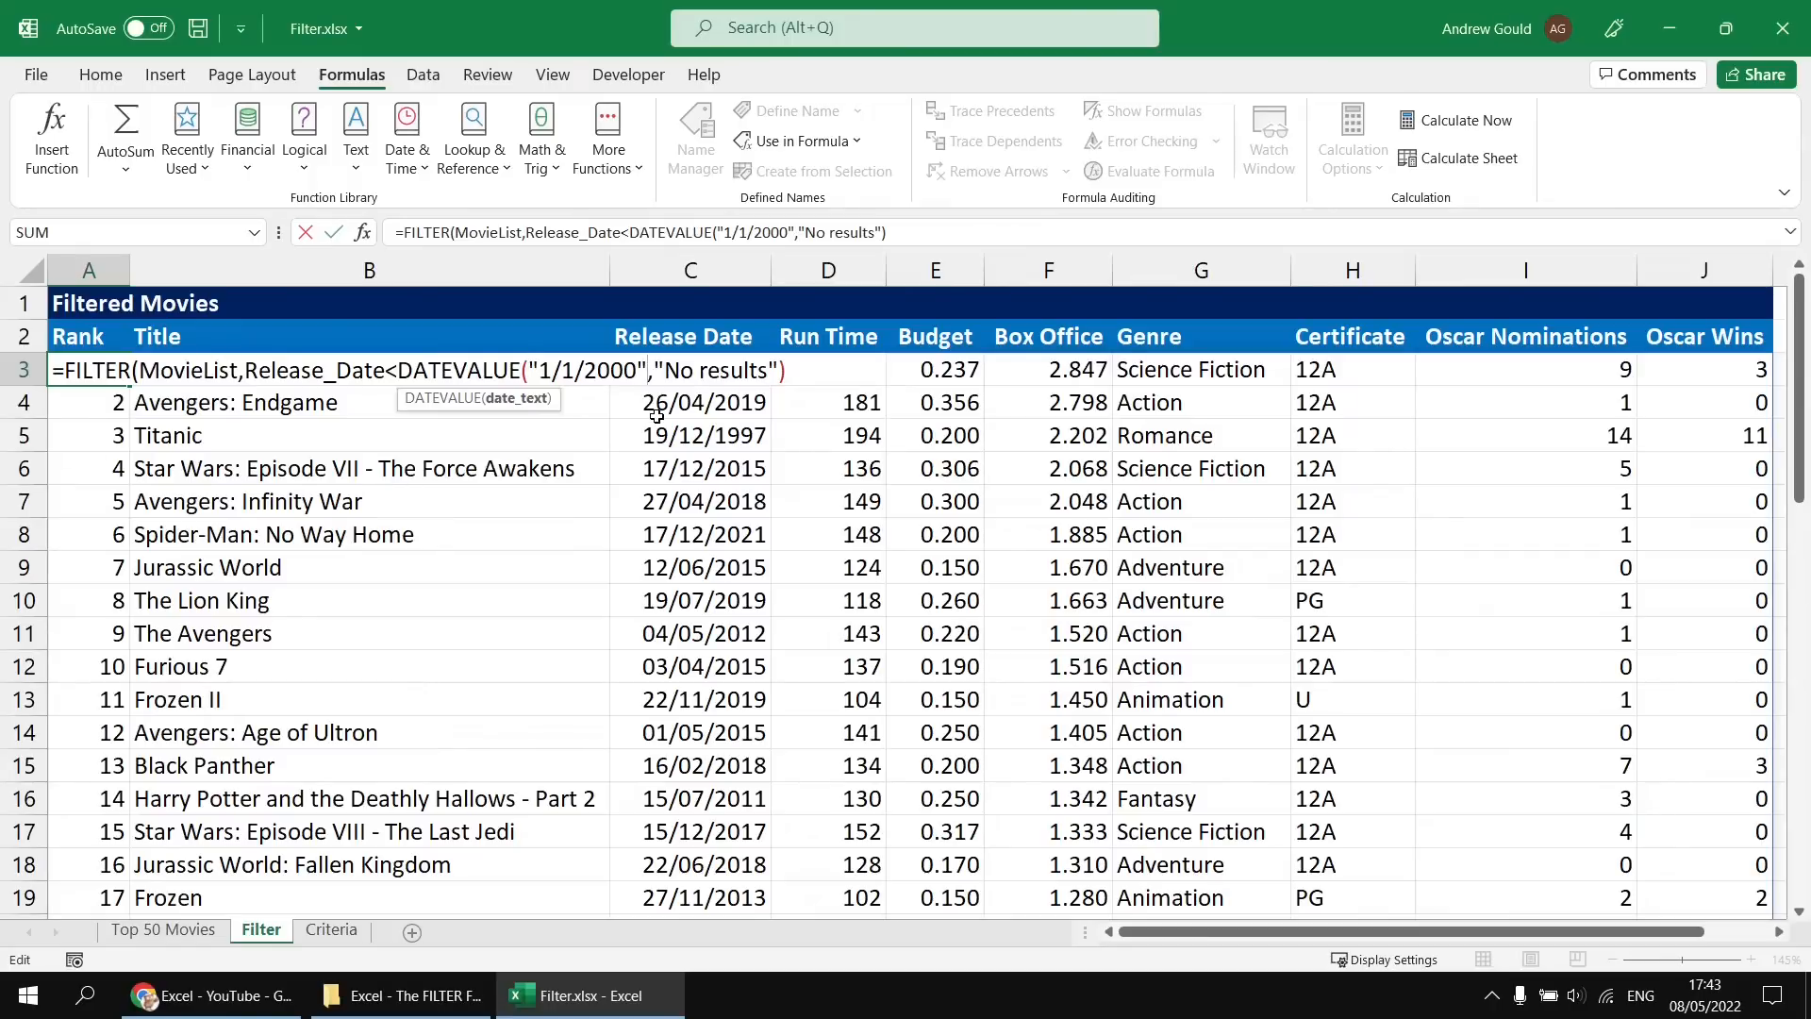
pyautogui.write(')')
pyautogui.click(635, 369)
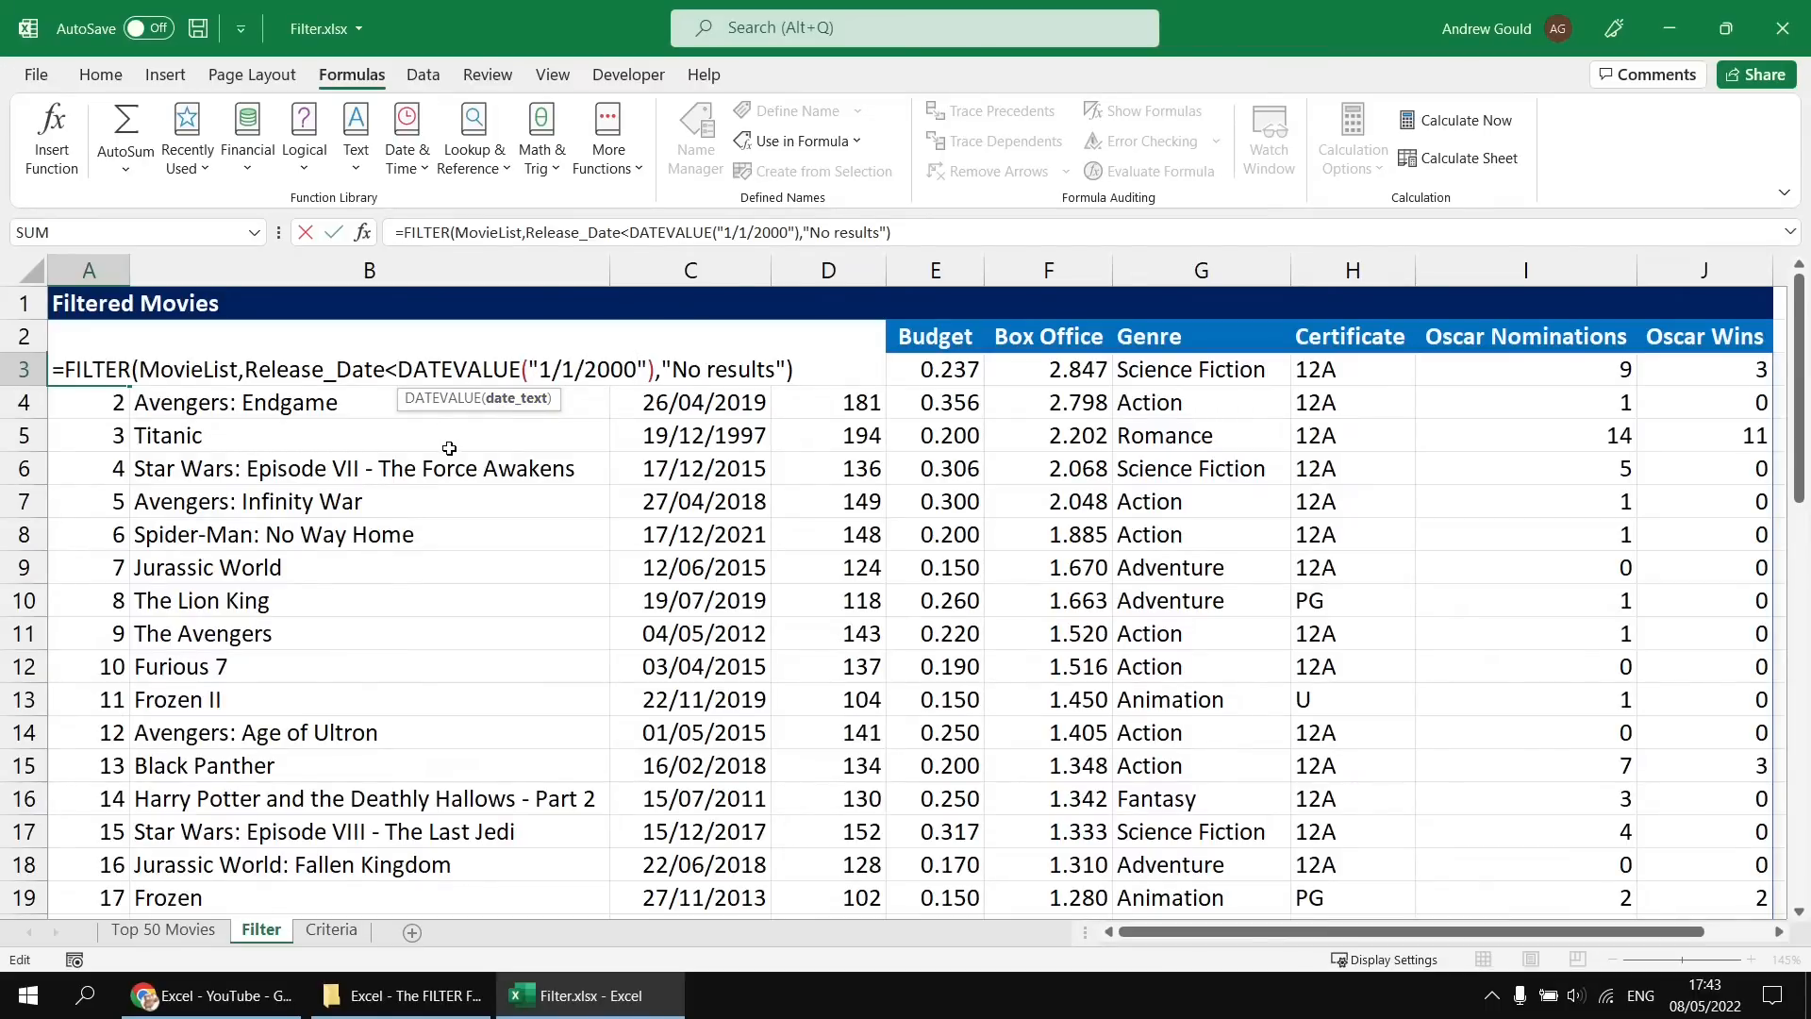
pyautogui.press('Return')
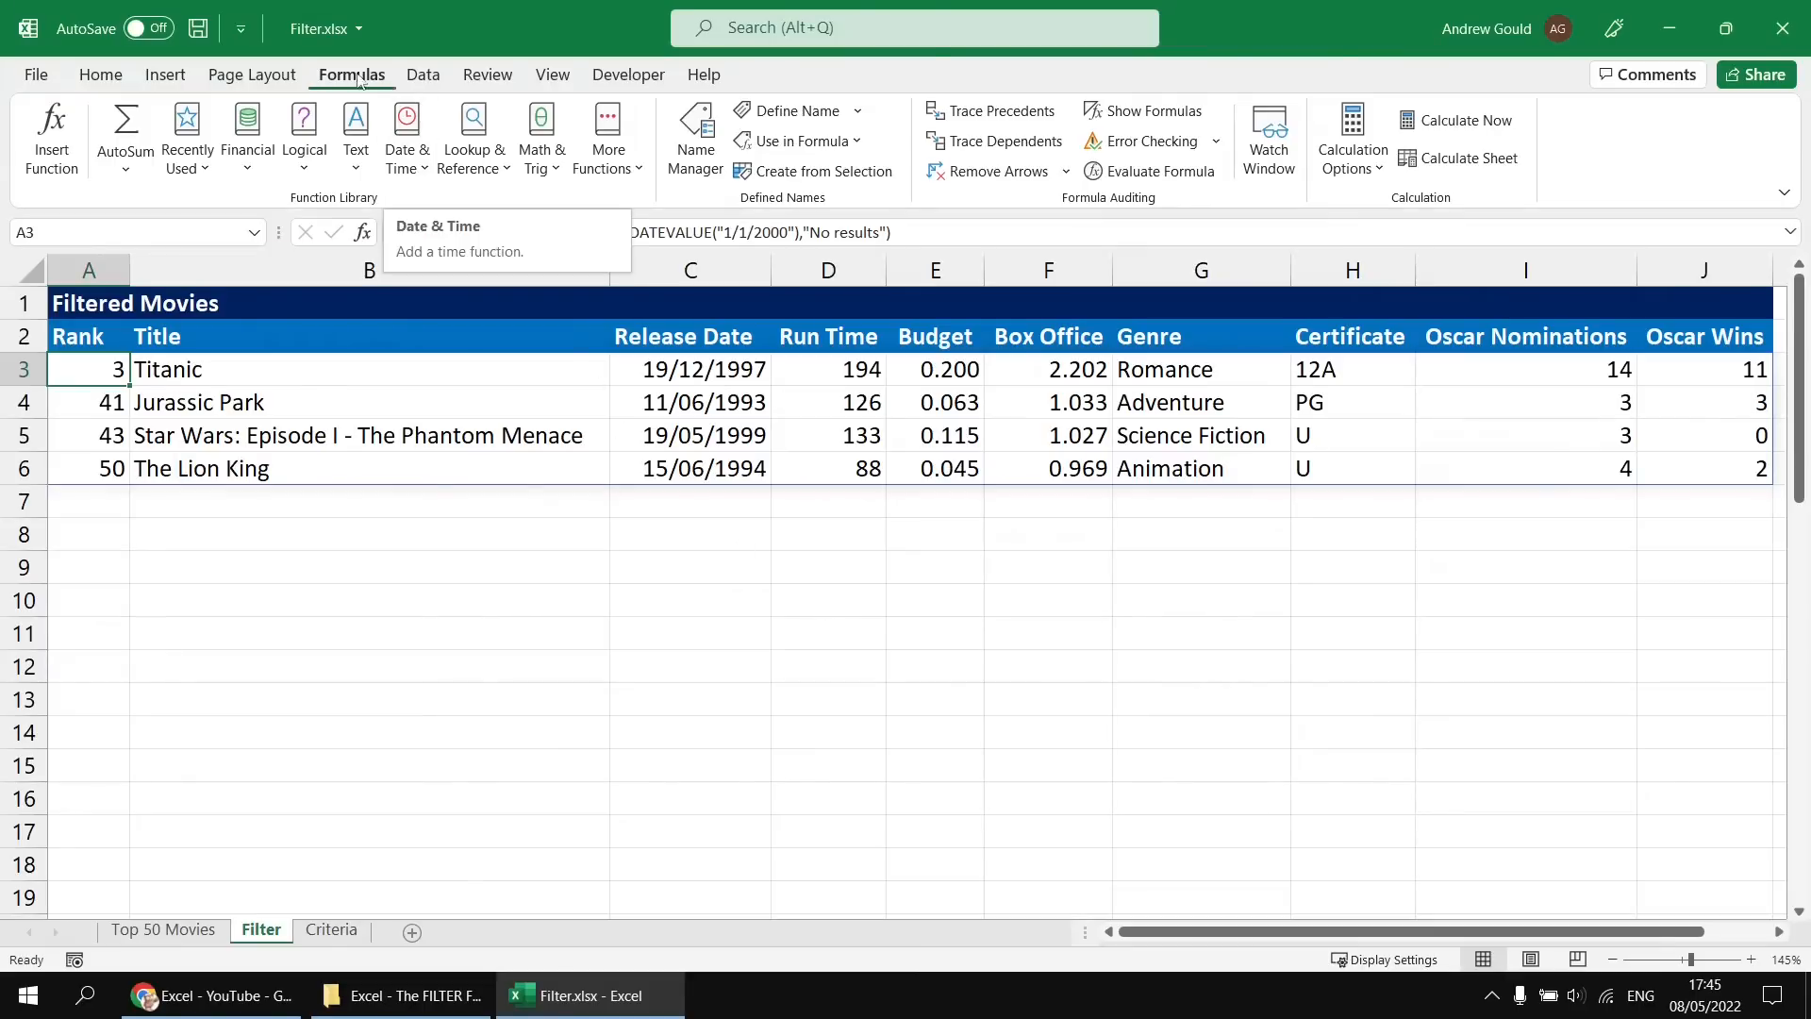
# Look through the list of available date and time functions, down to YEAR.
pyautogui.click(425, 171)
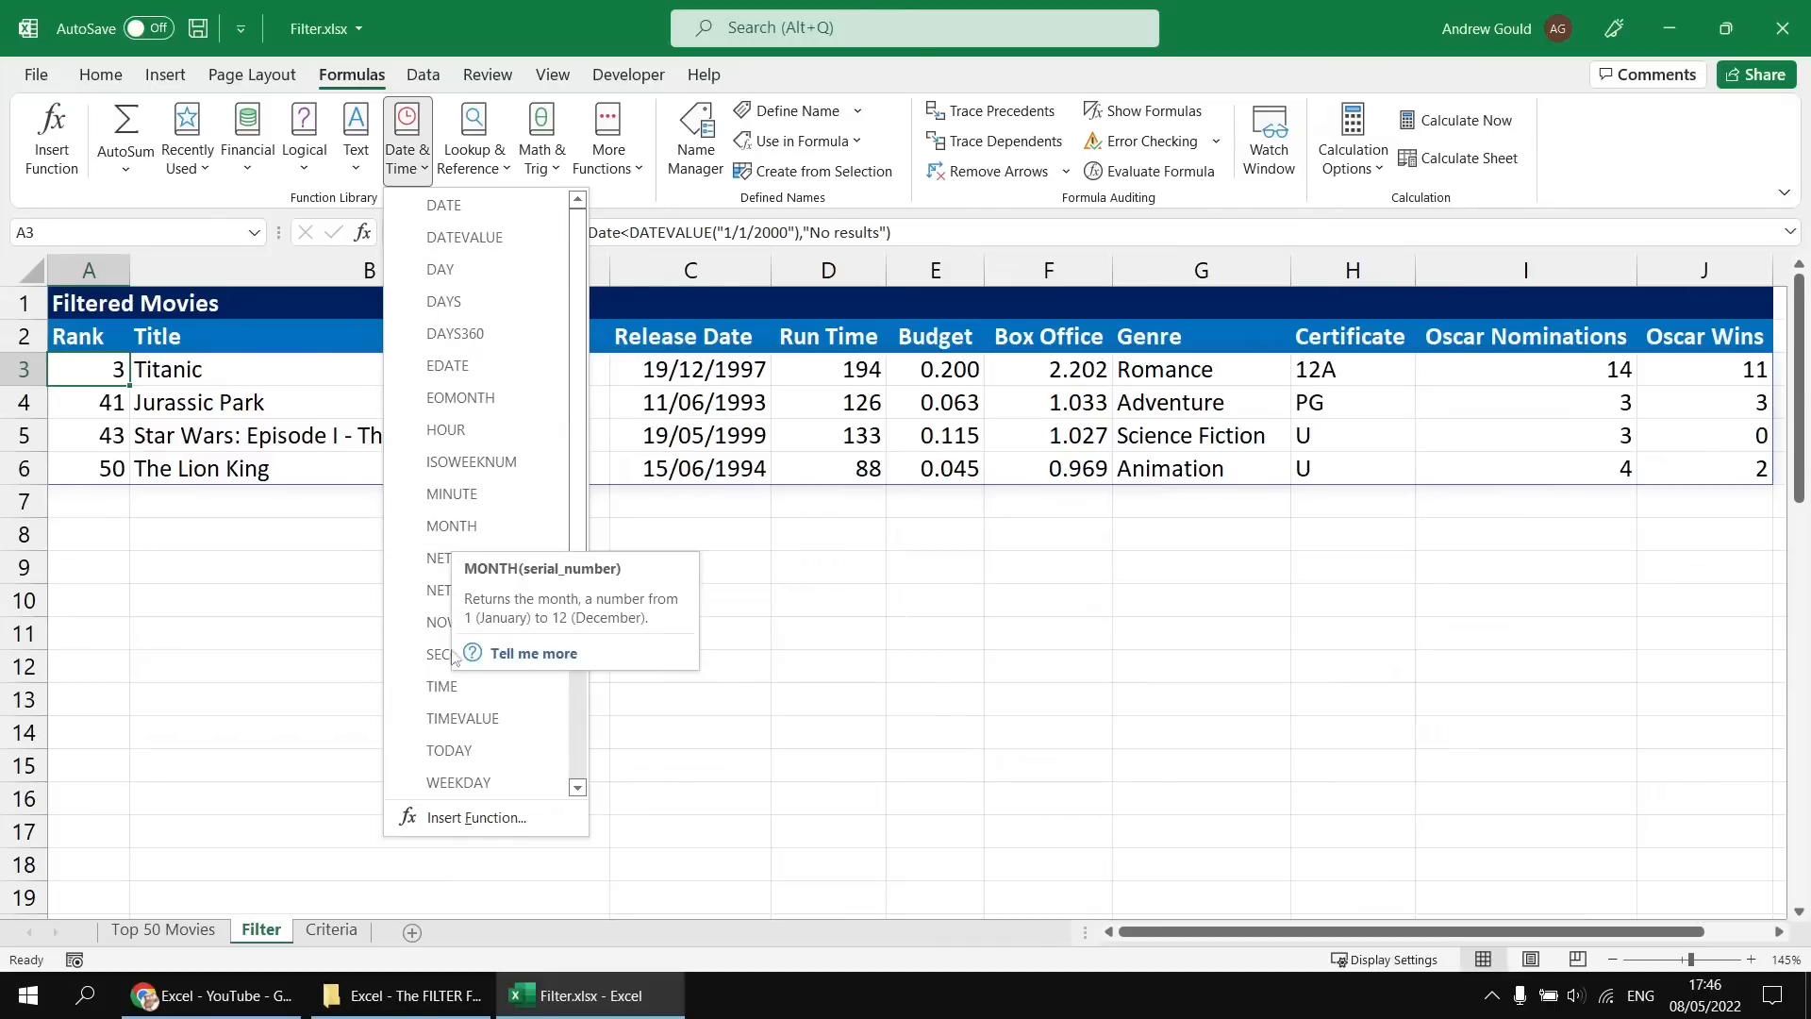
pyautogui.scroll(-2, 478, 789)
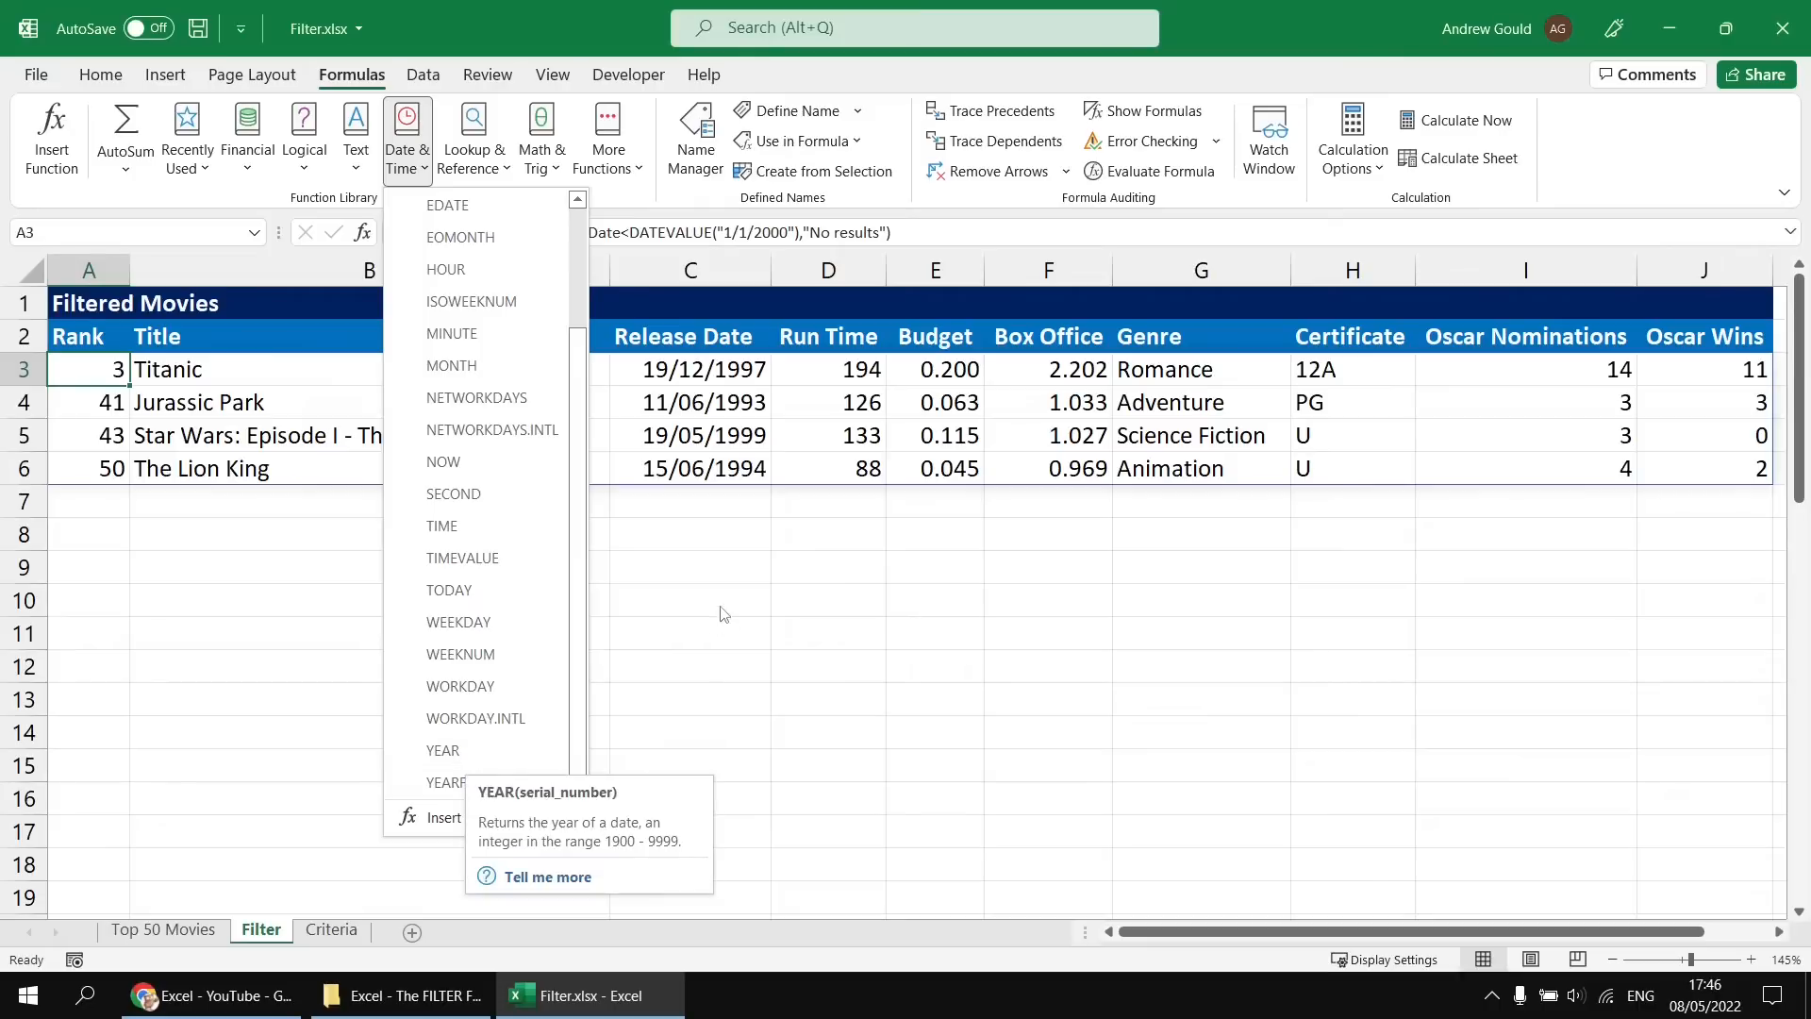
pyautogui.click(690, 529)
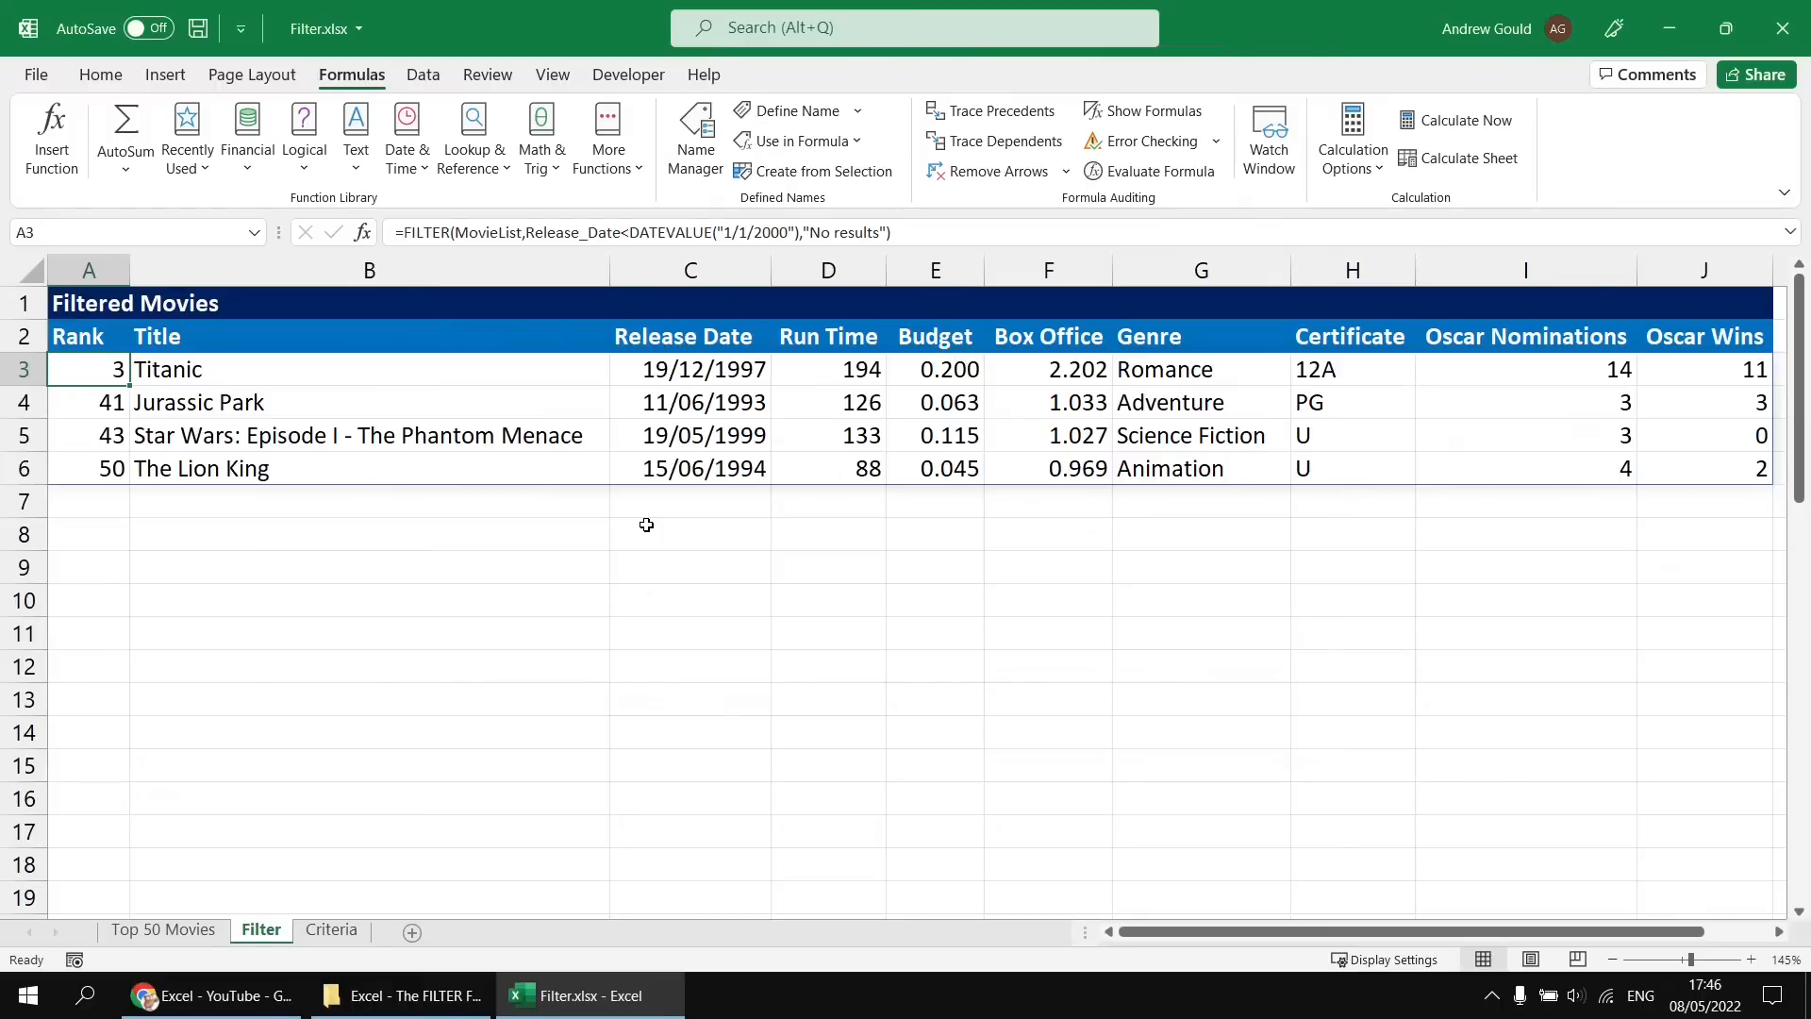
# Wrap Release_Date in the YEAR function within the FILTER criterion in cell A3.
pyautogui.doubleClick(99, 374)
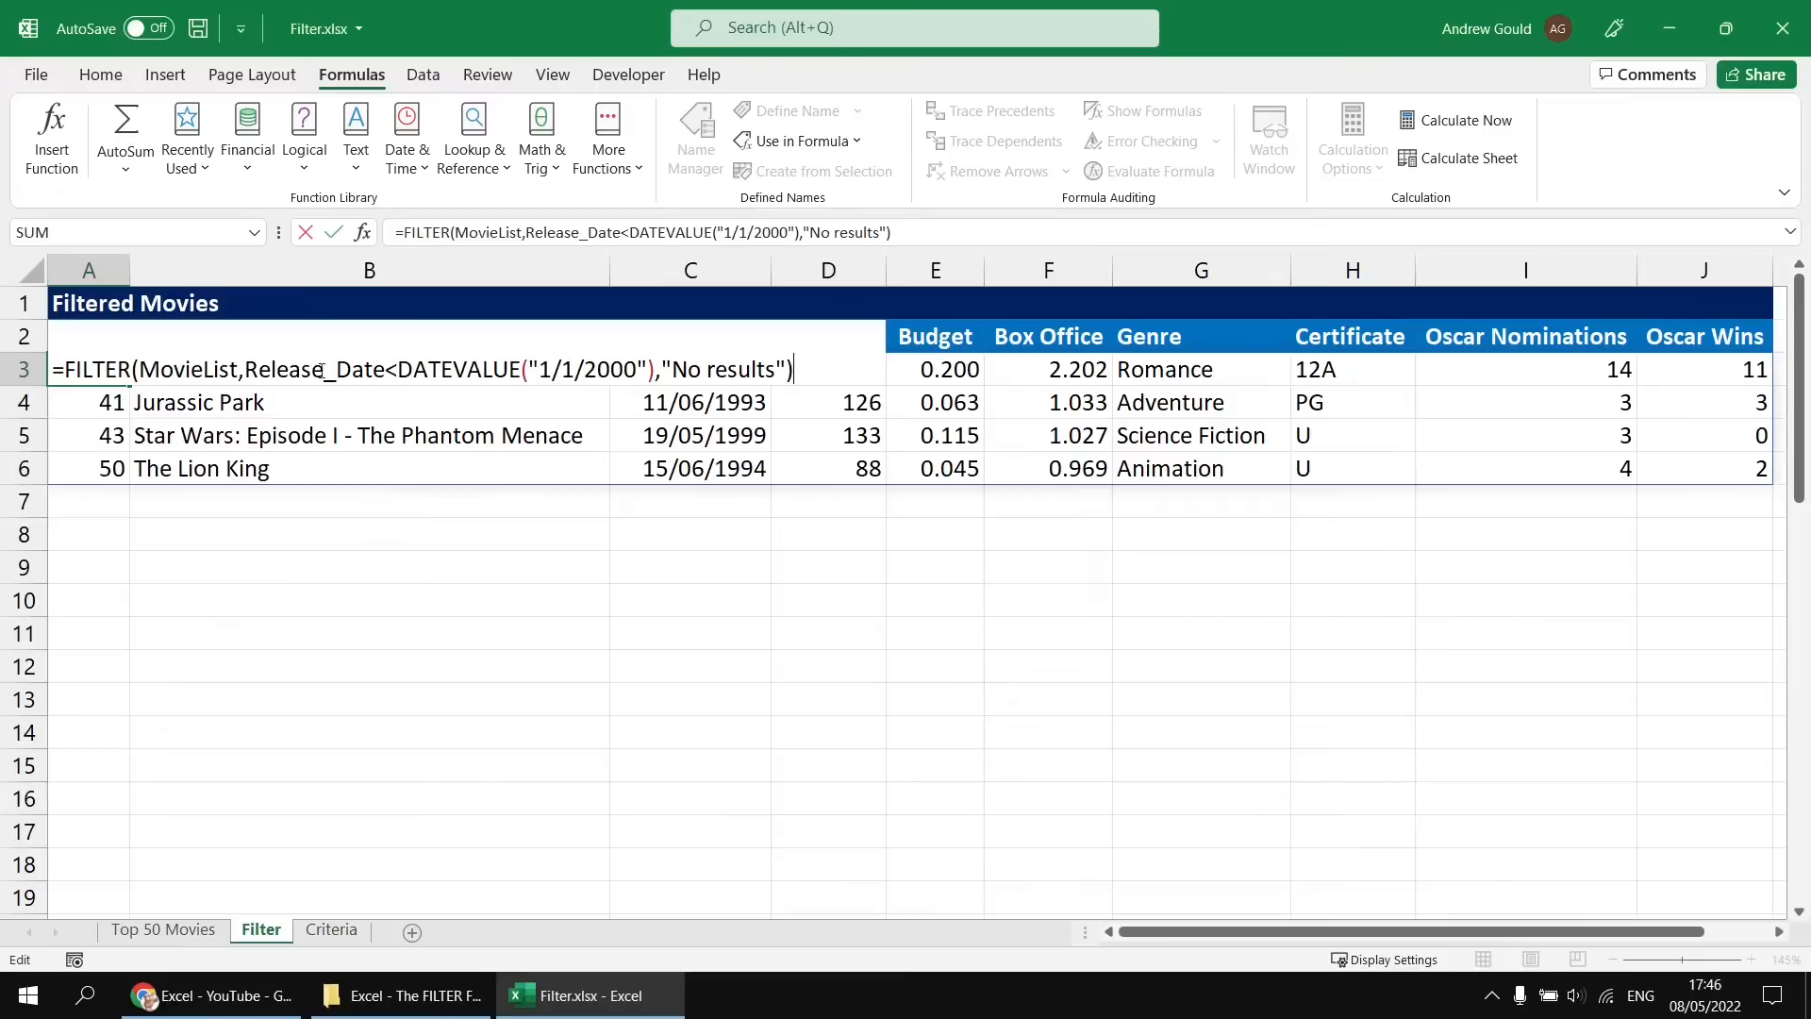
pyautogui.click(247, 371)
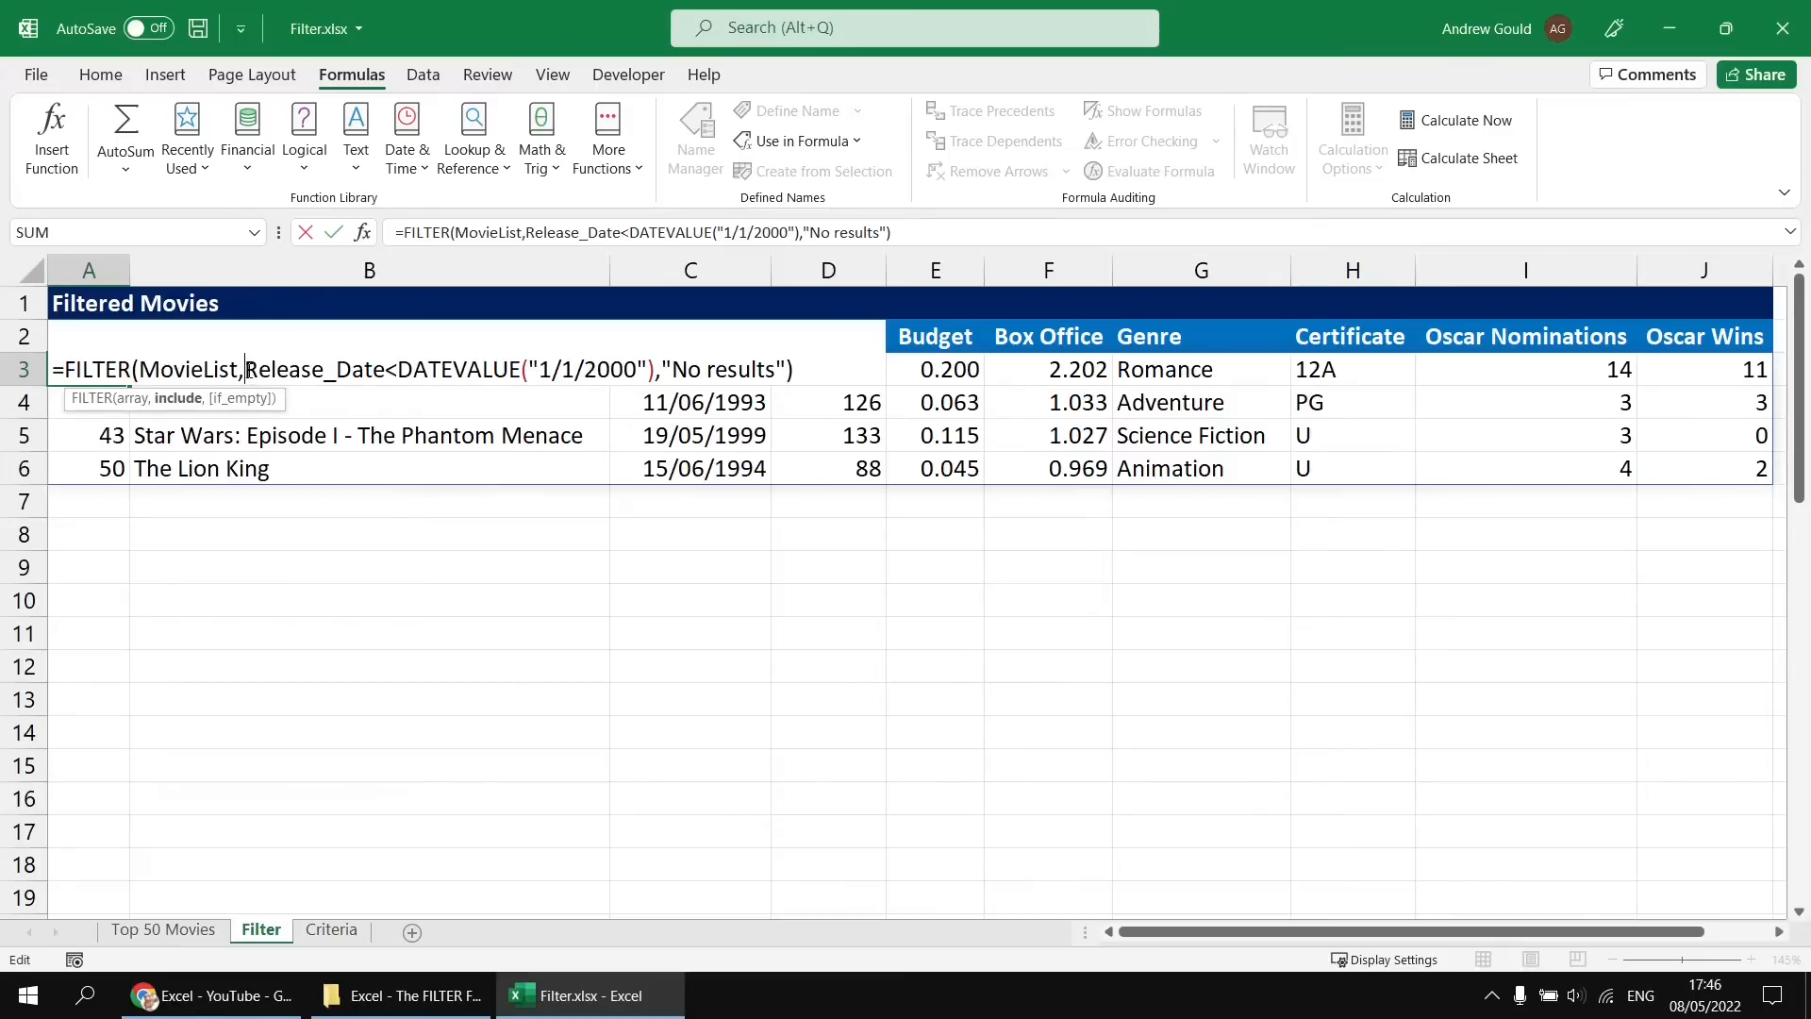
pyautogui.moveTo(248, 371); pyautogui.dragTo(386, 371)
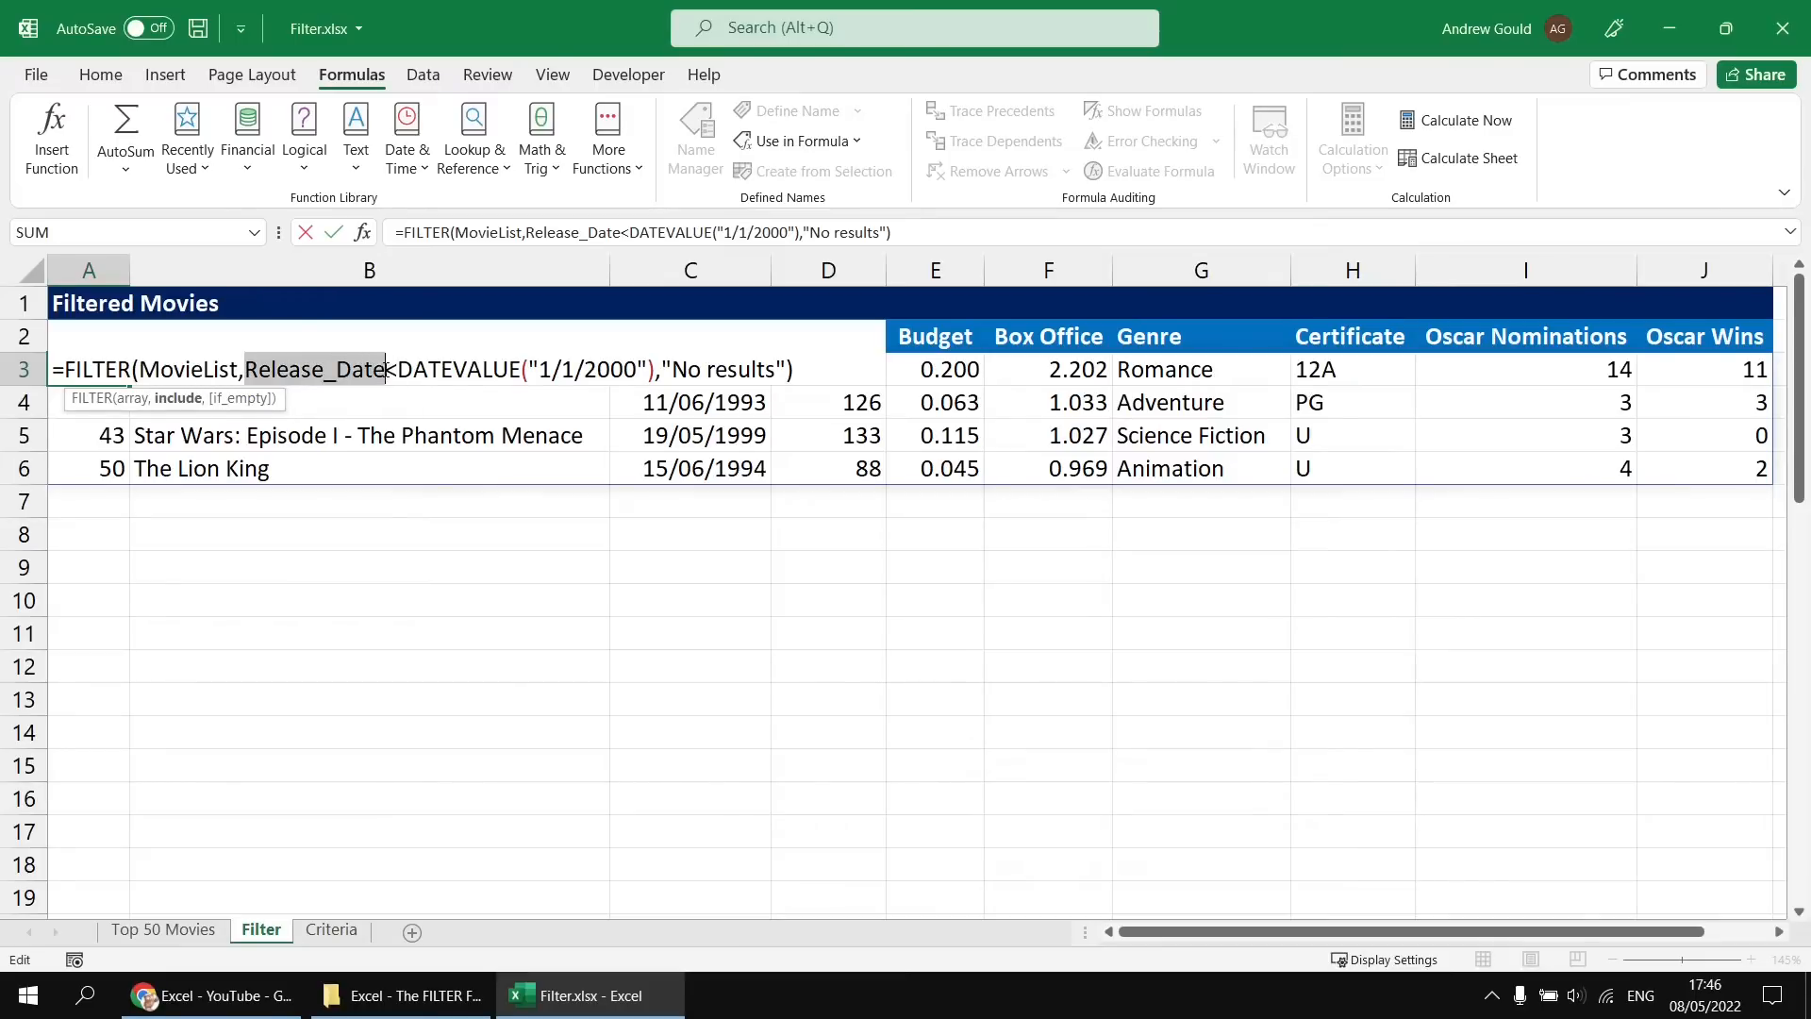
pyautogui.click(248, 369)
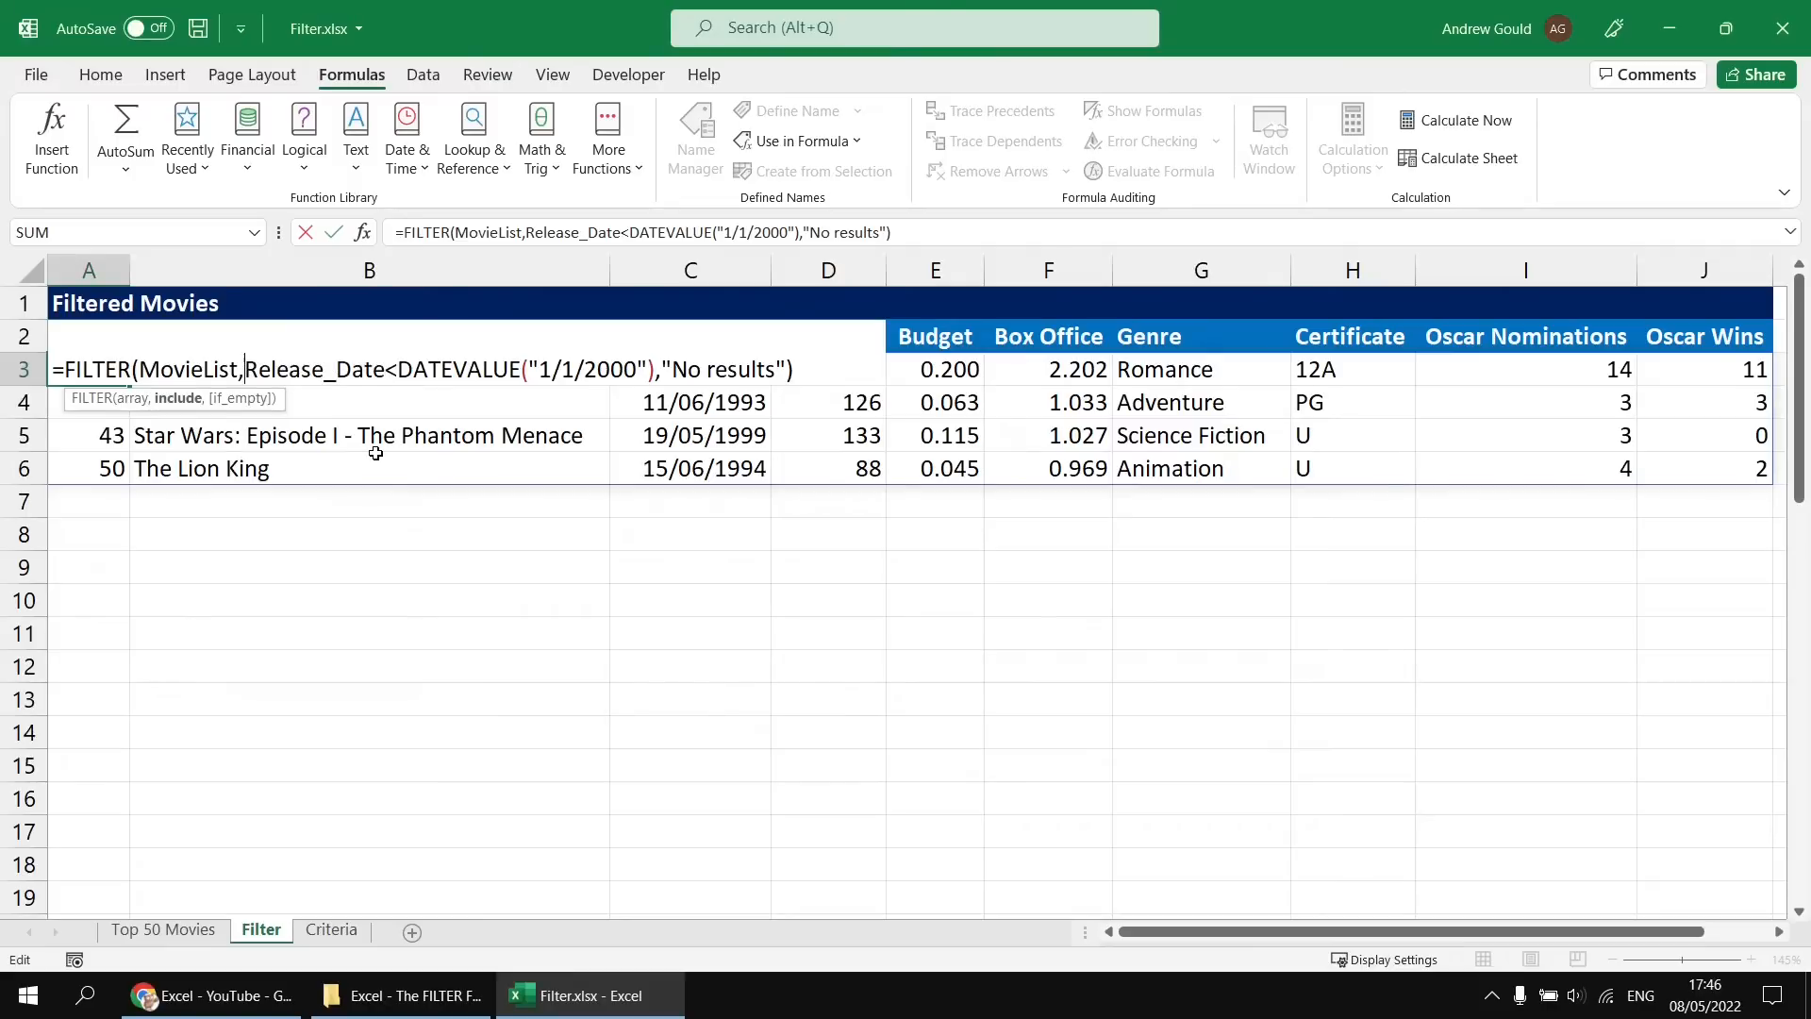
pyautogui.write('YEAR')
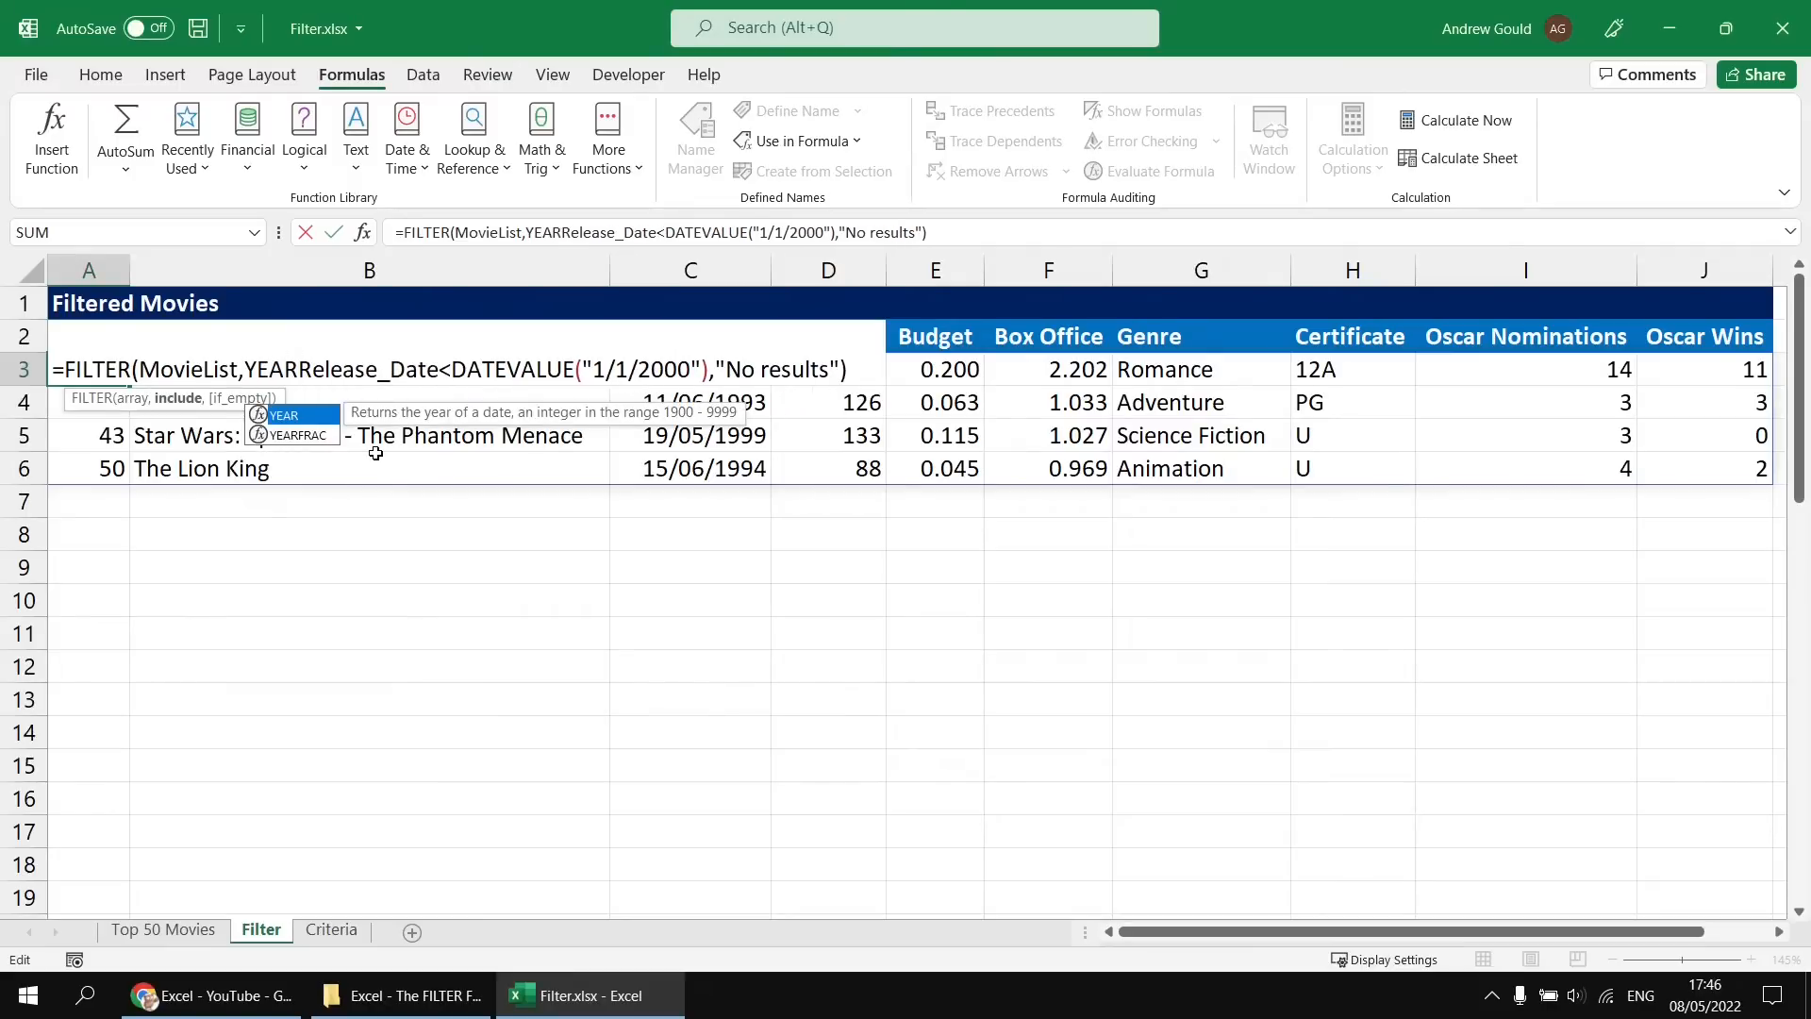
pyautogui.write('(')
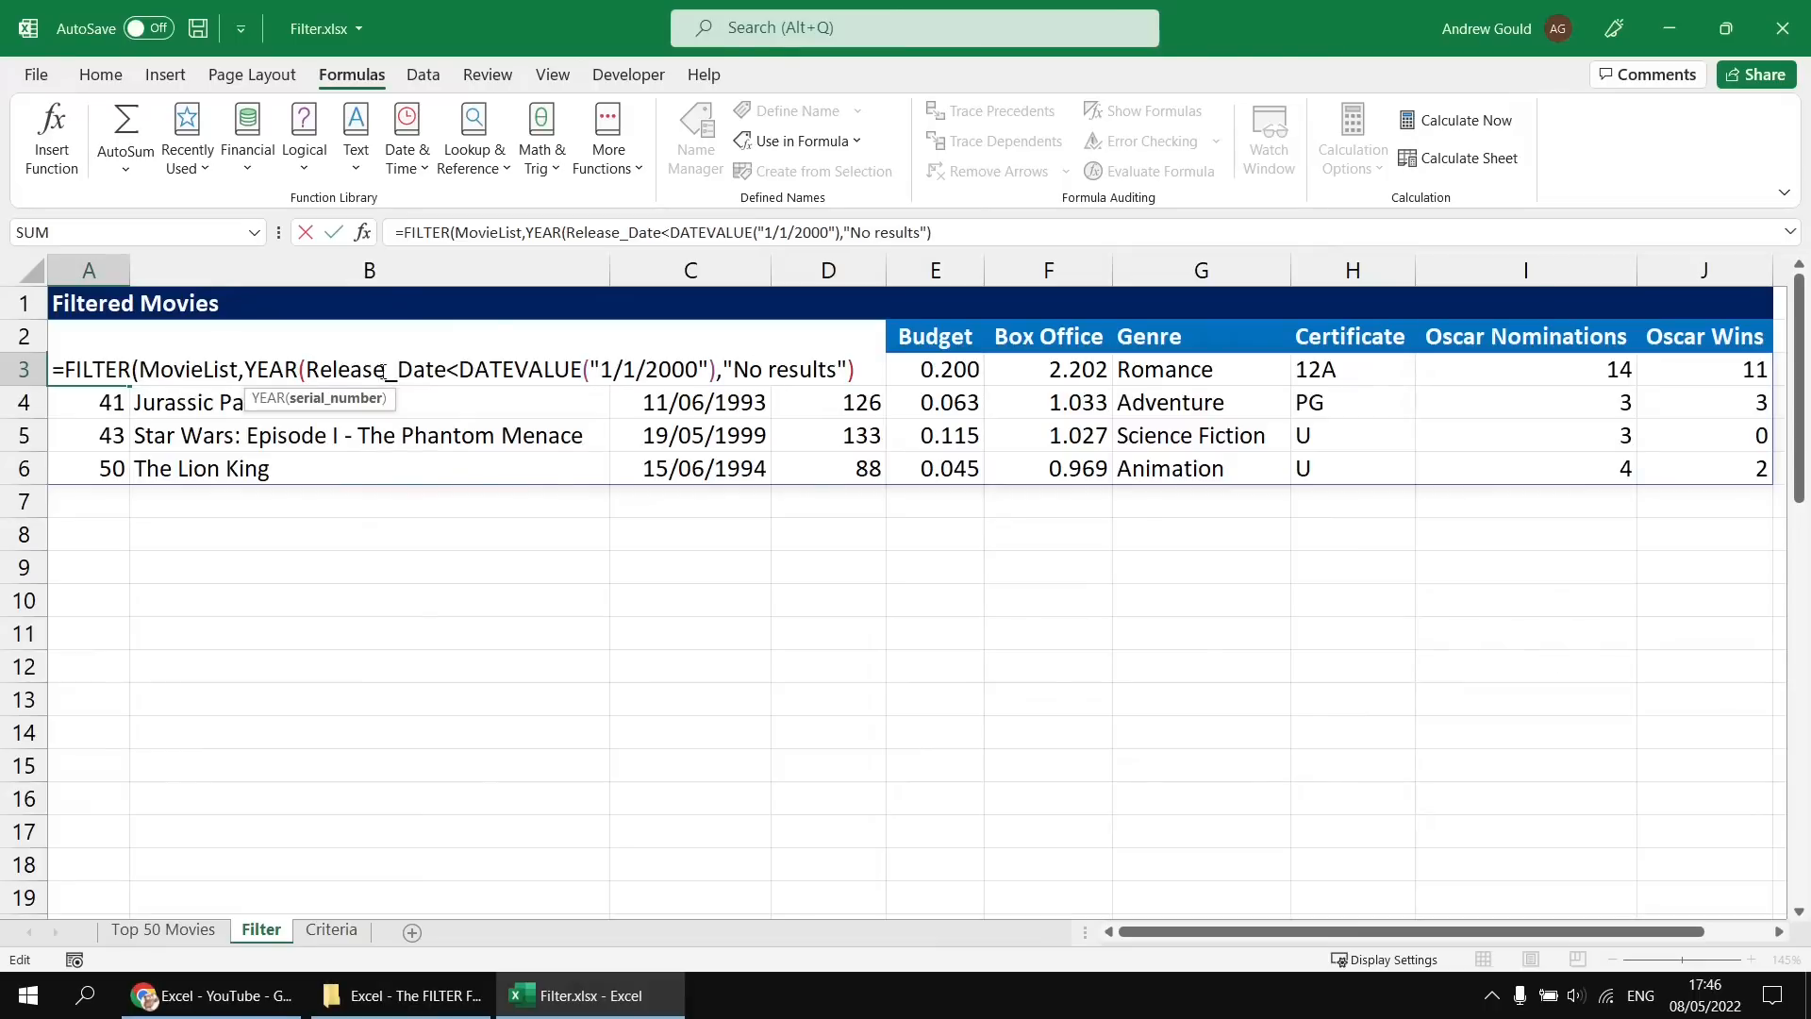
pyautogui.click(440, 370)
pyautogui.write(')')
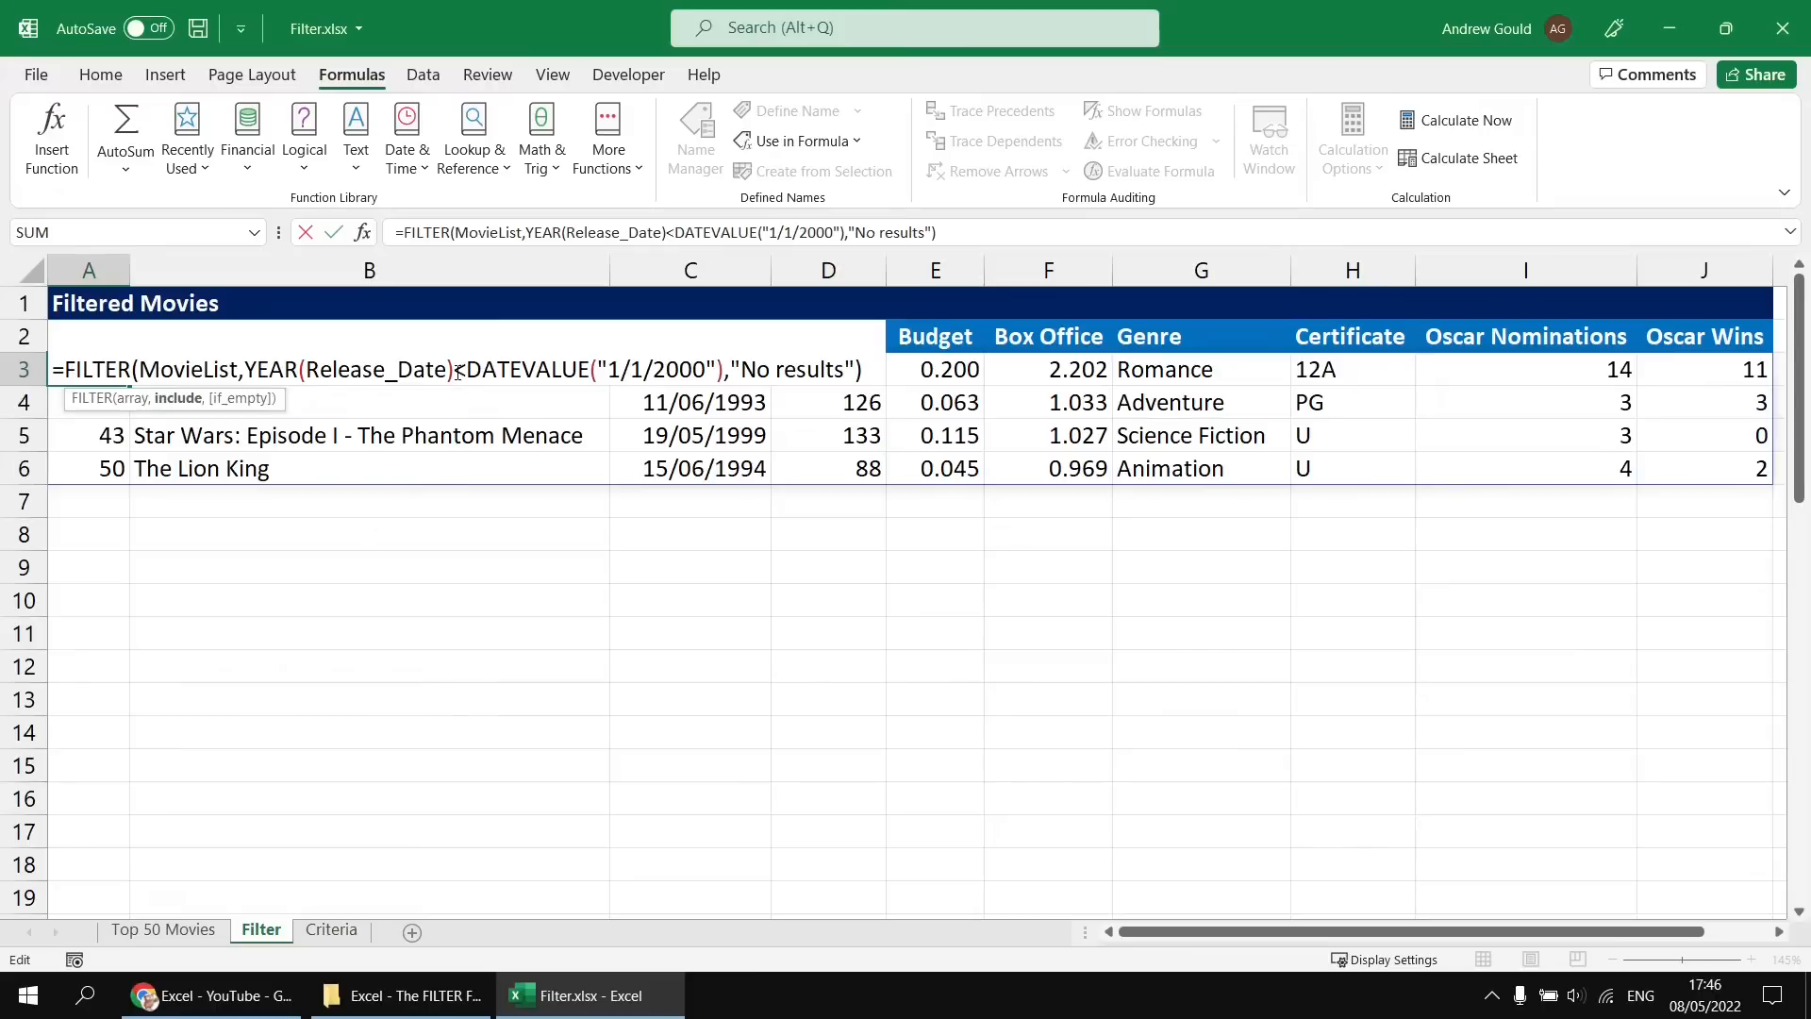
# Replace the DATEVALUE comparison with =2019 to extract movies released in that year.
pyautogui.moveTo(457, 371); pyautogui.dragTo(727, 371)
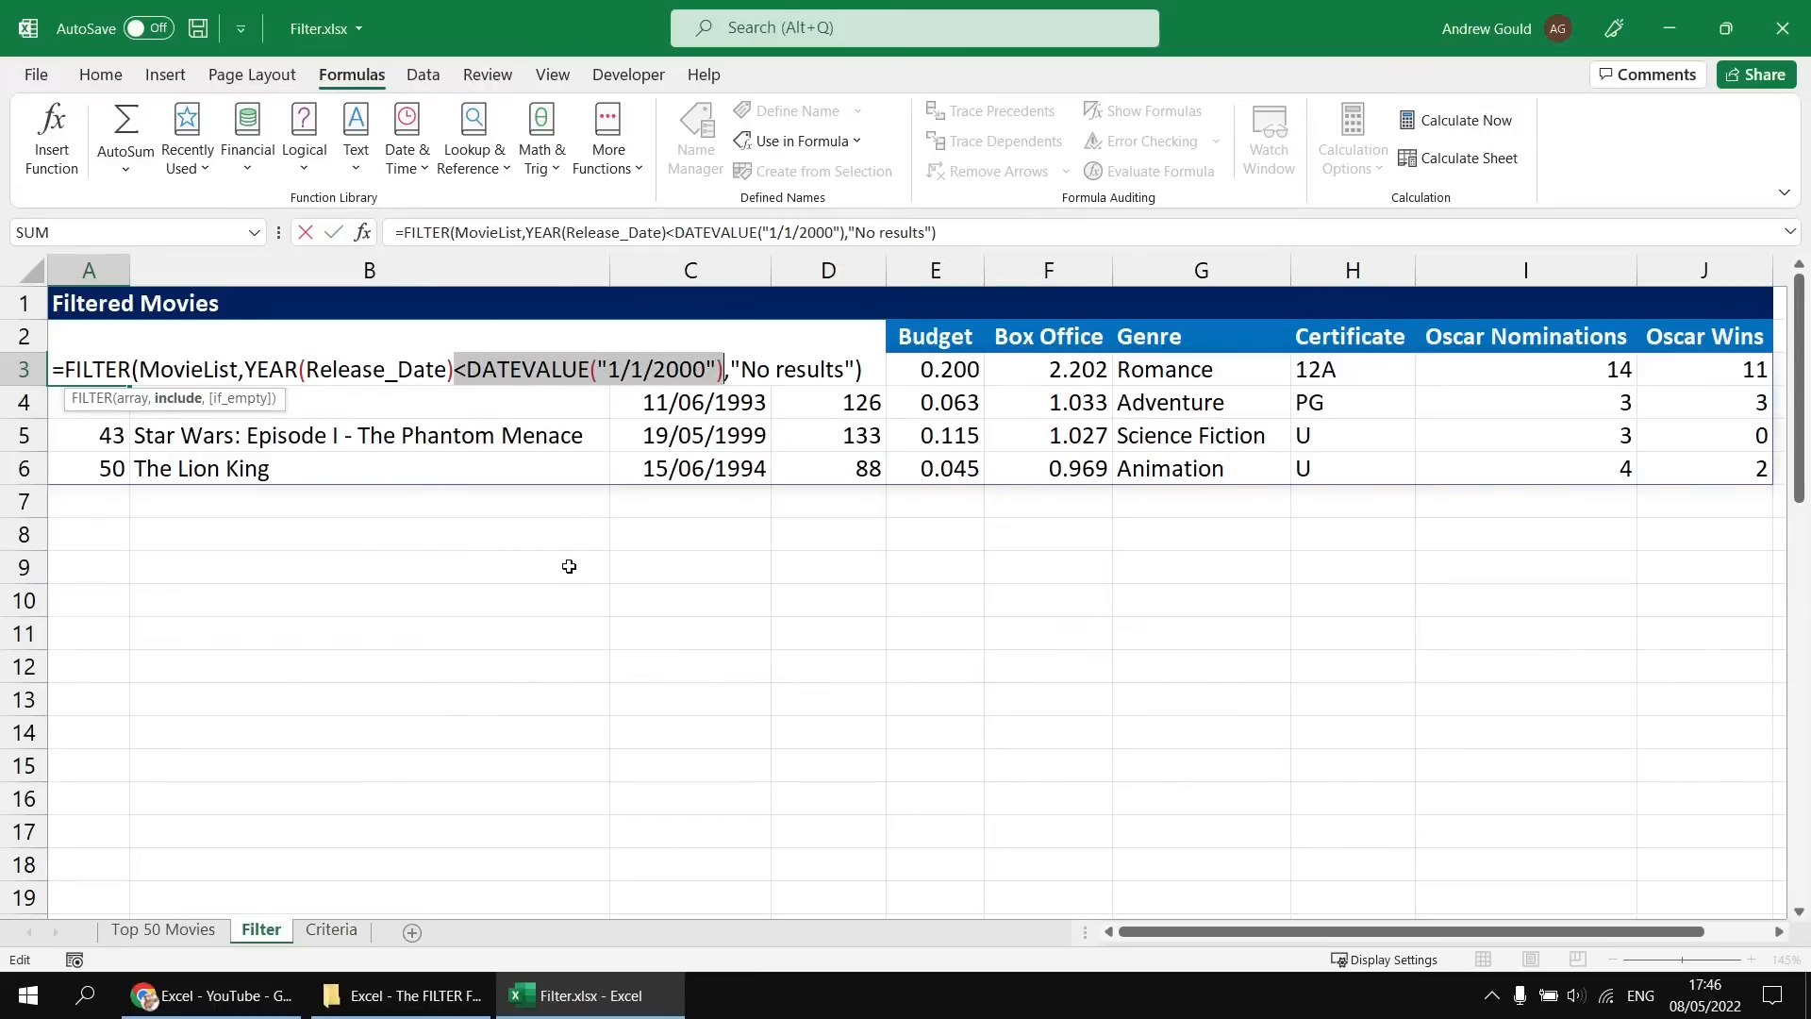
pyautogui.write('=2019')
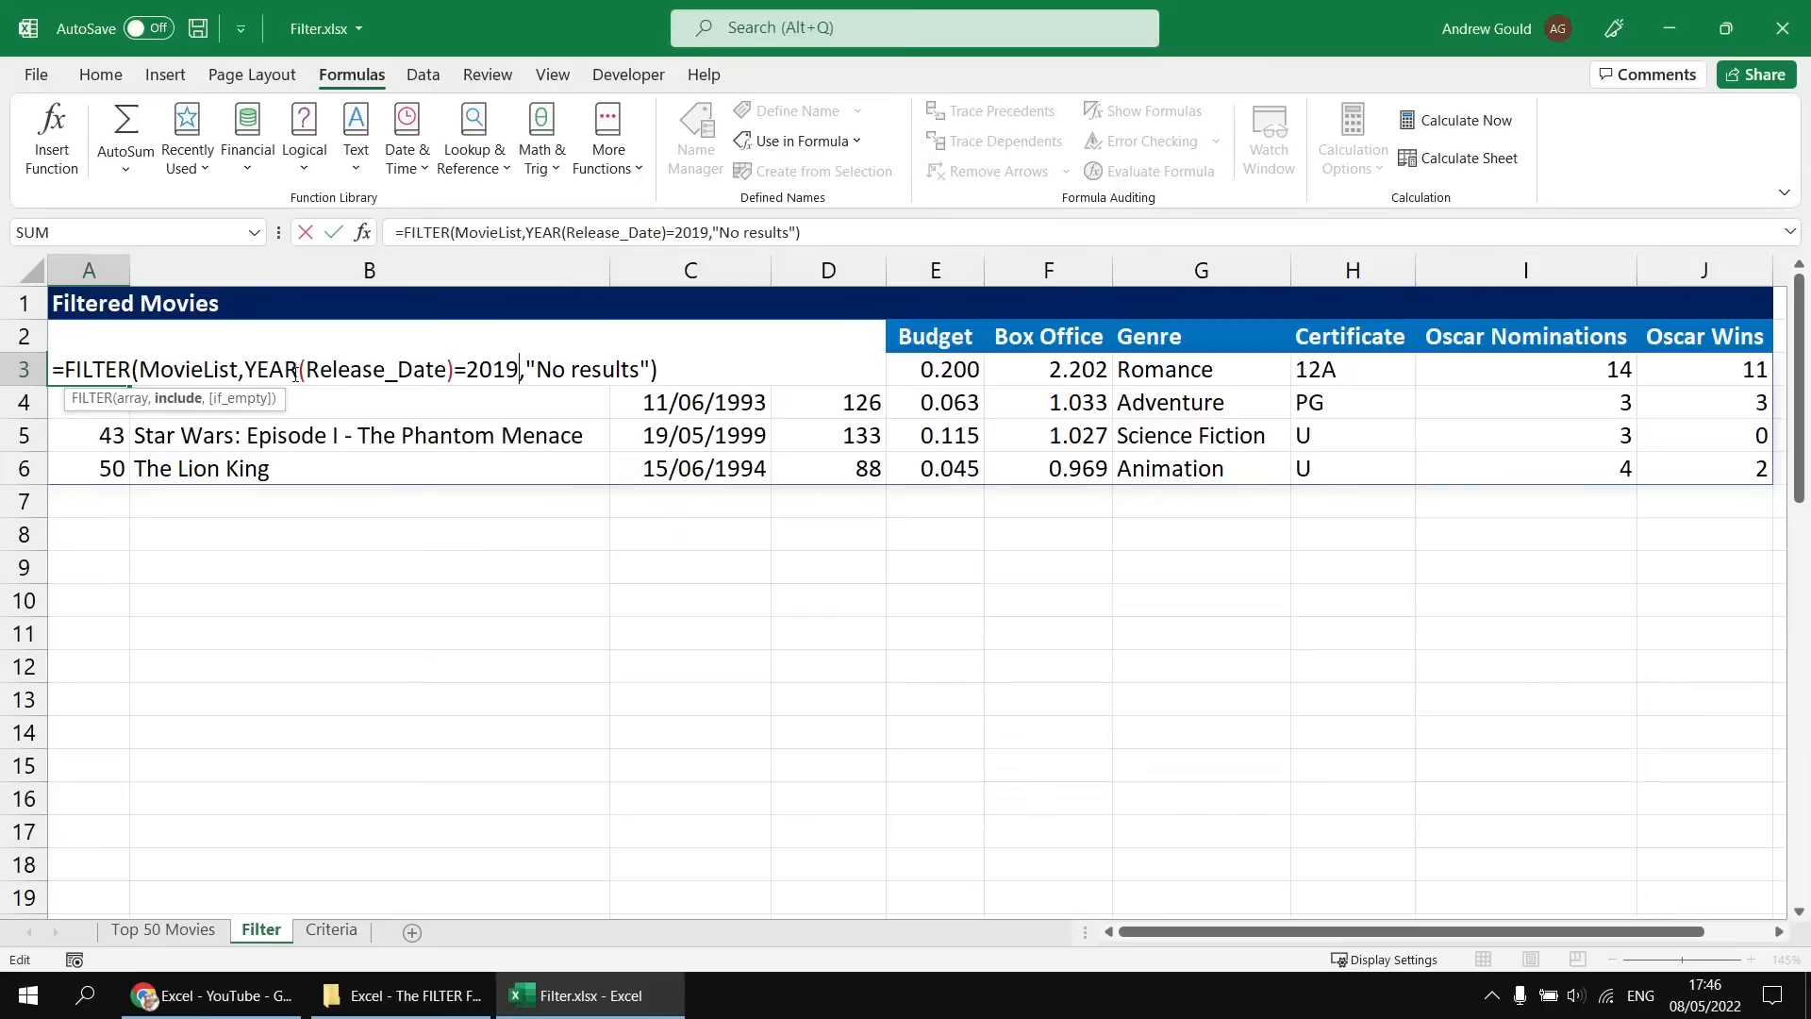
pyautogui.moveTo(457, 371); pyautogui.dragTo(518, 369)
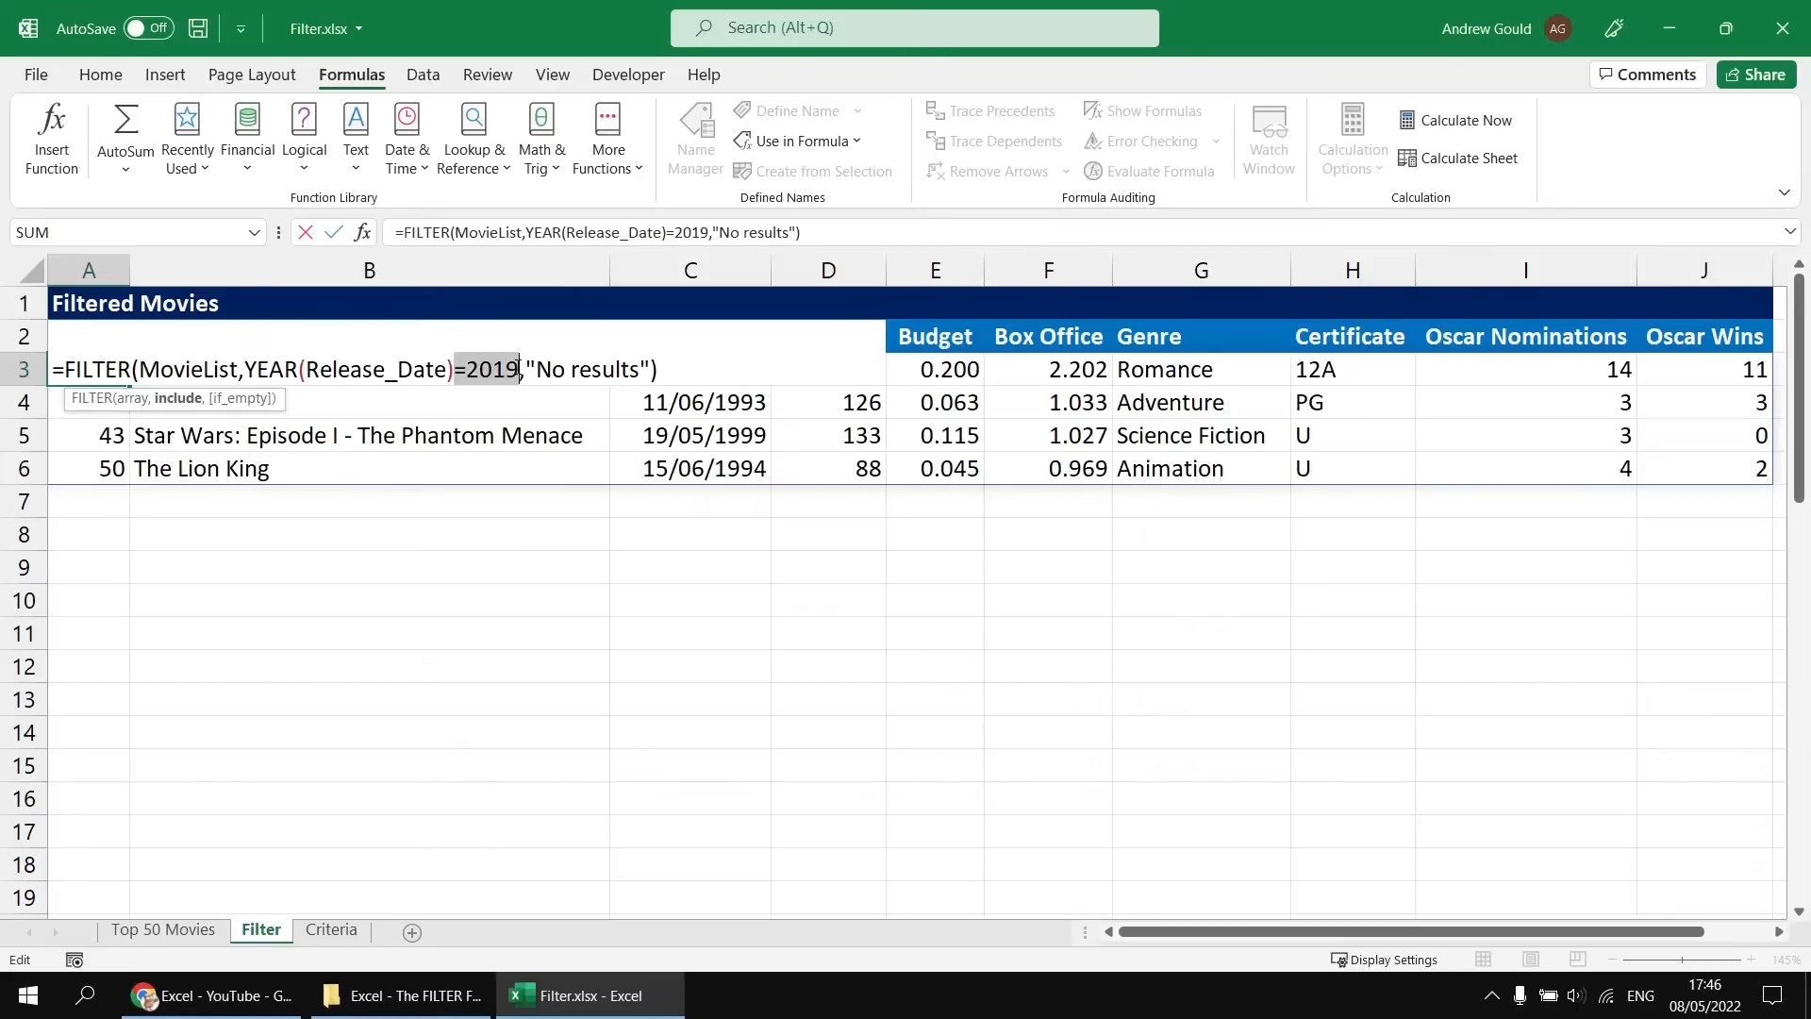
pyautogui.click(502, 369)
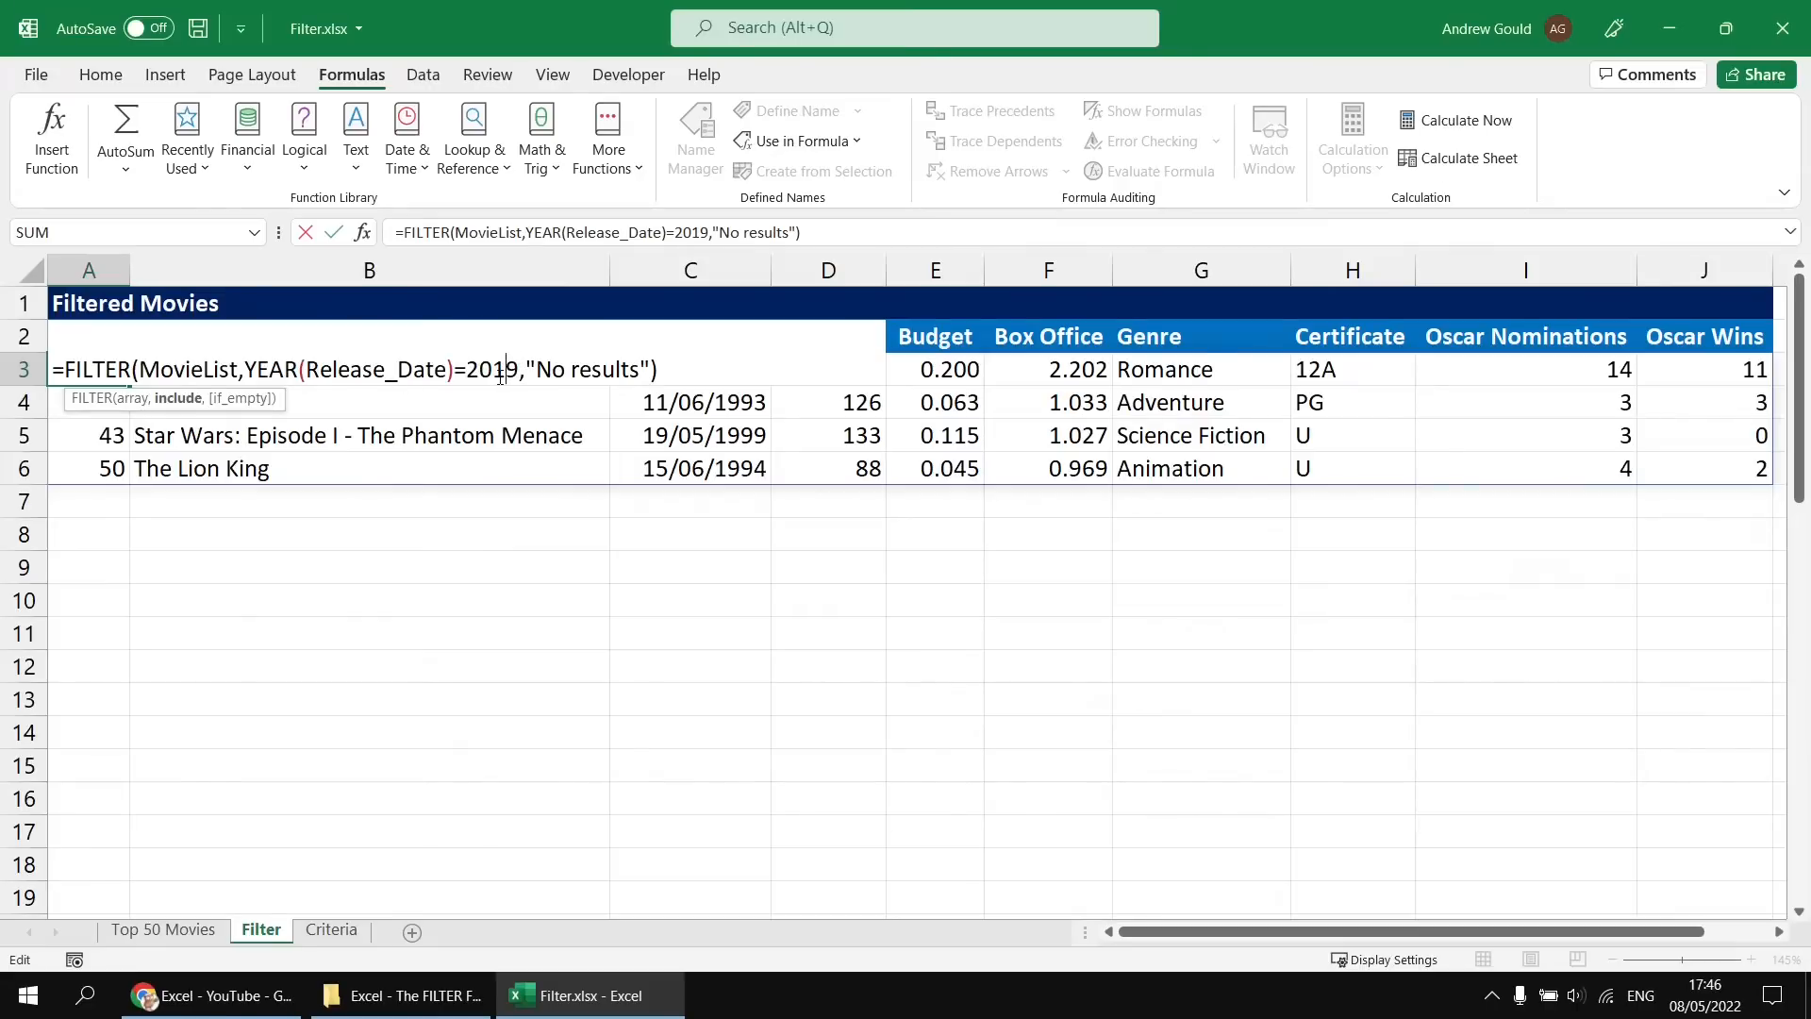
pyautogui.press('Return')
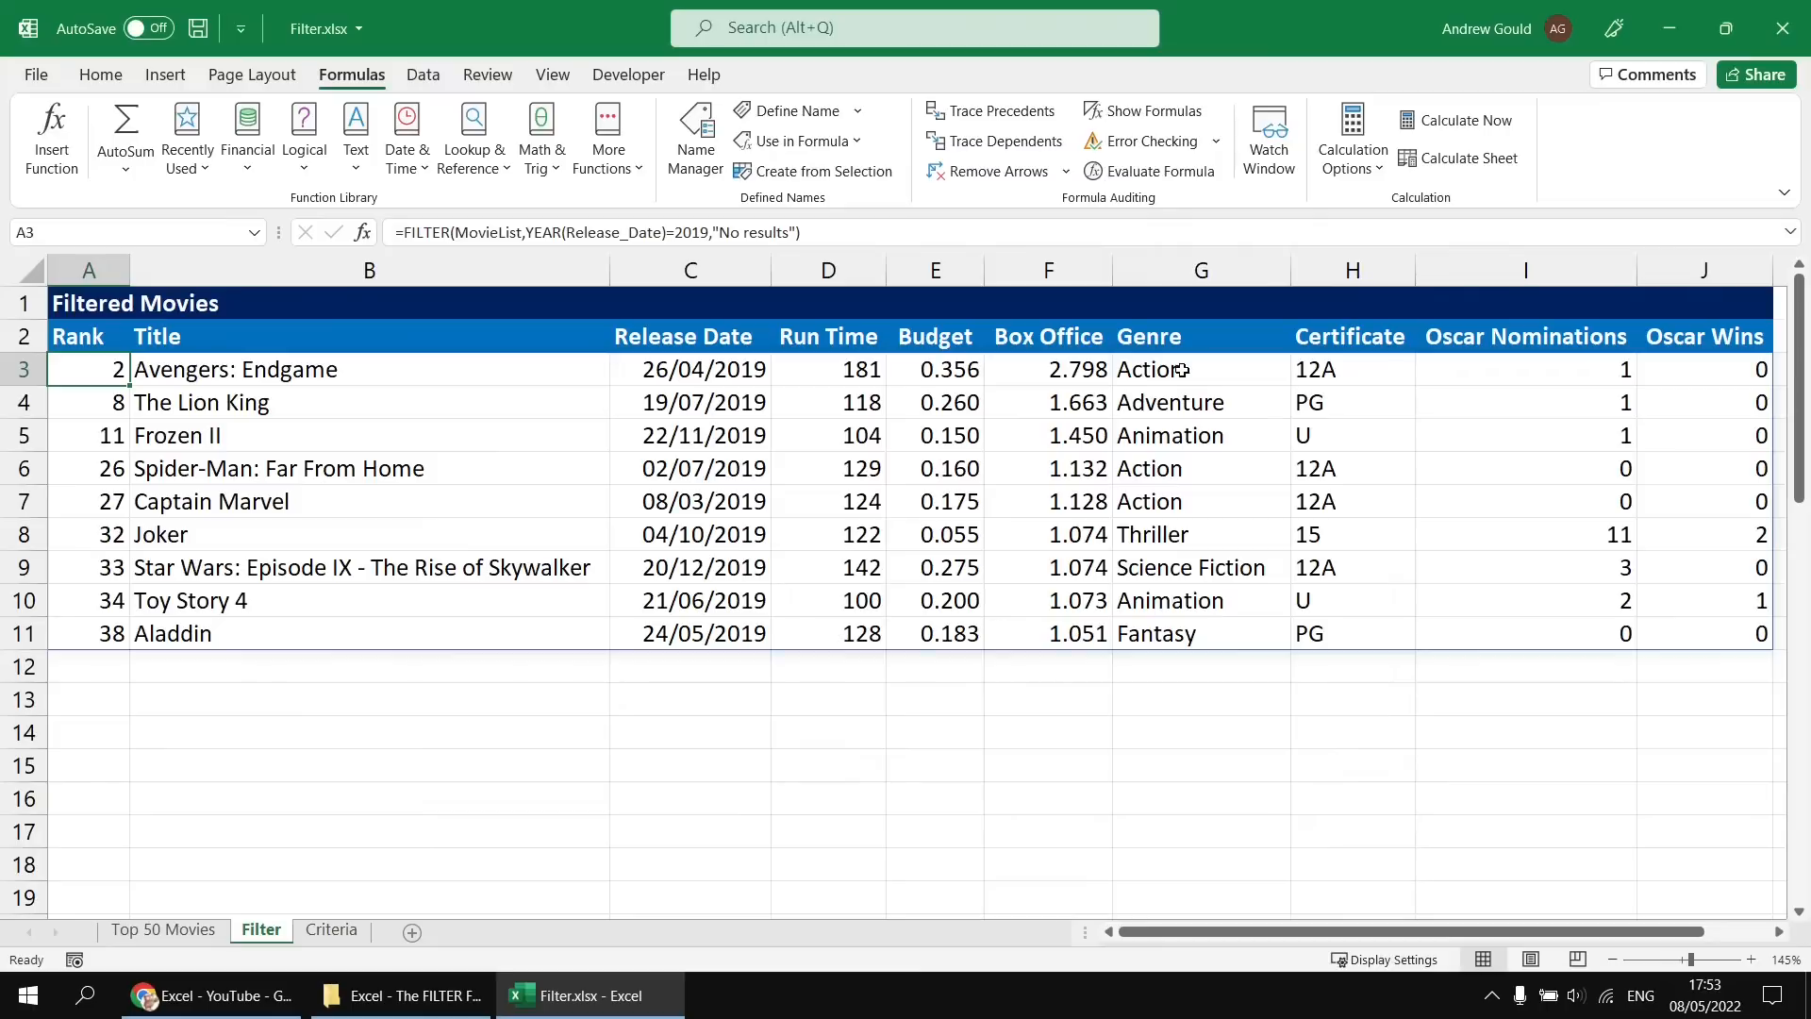
# Replace the YEAR criterion in cell A3 with Genre="action" to extract the action movies.
pyautogui.doubleClick(81, 370)
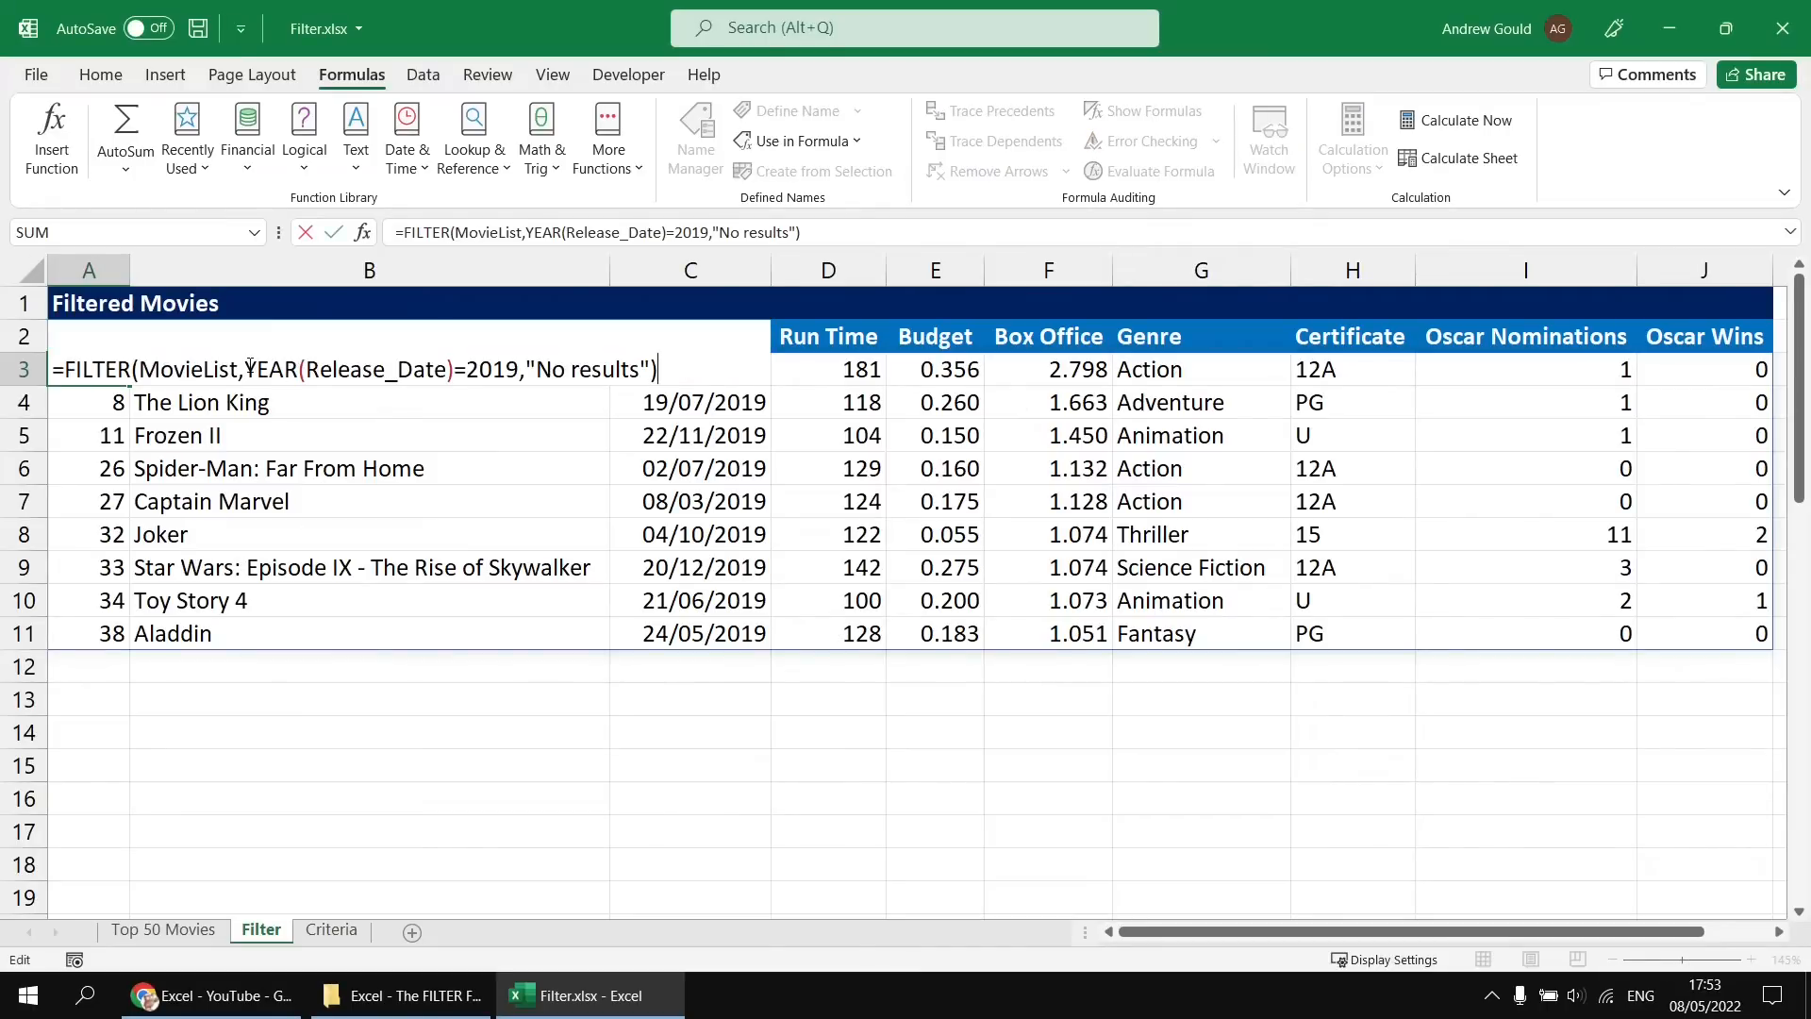
pyautogui.moveTo(245, 373); pyautogui.dragTo(521, 374)
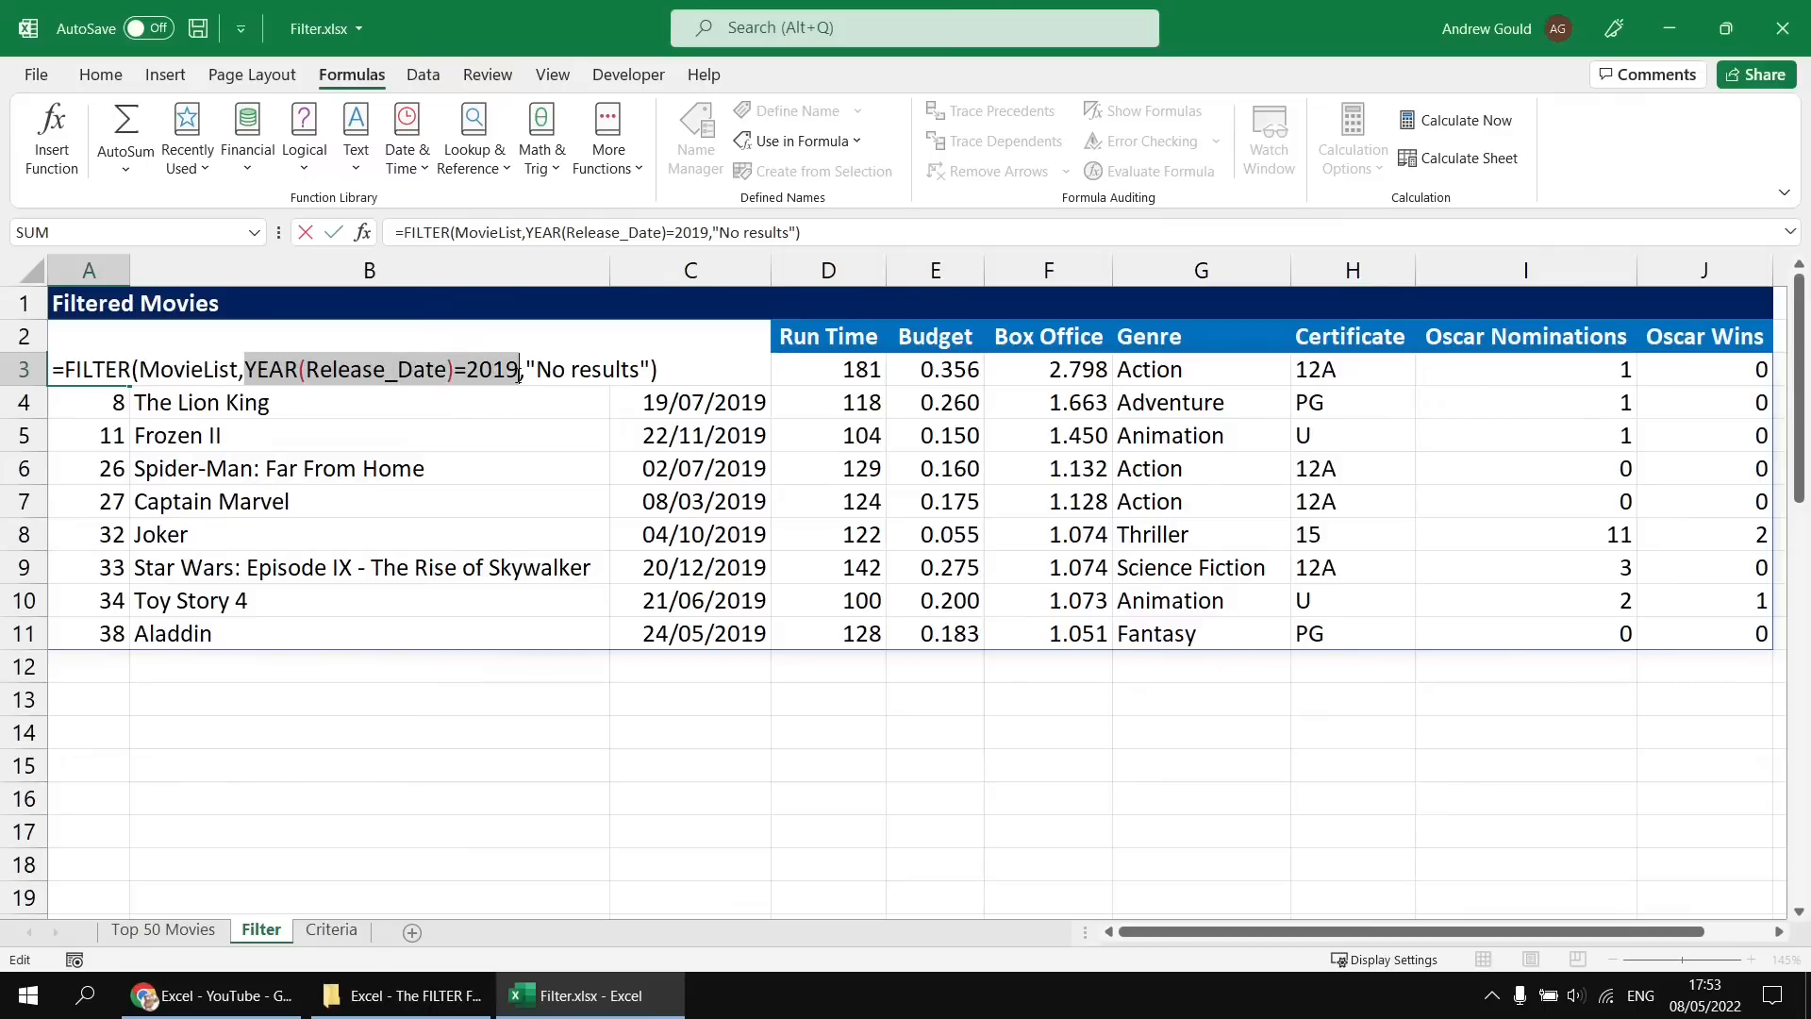
pyautogui.press('Delete')
pyautogui.write('ge')
pyautogui.press('Tab')
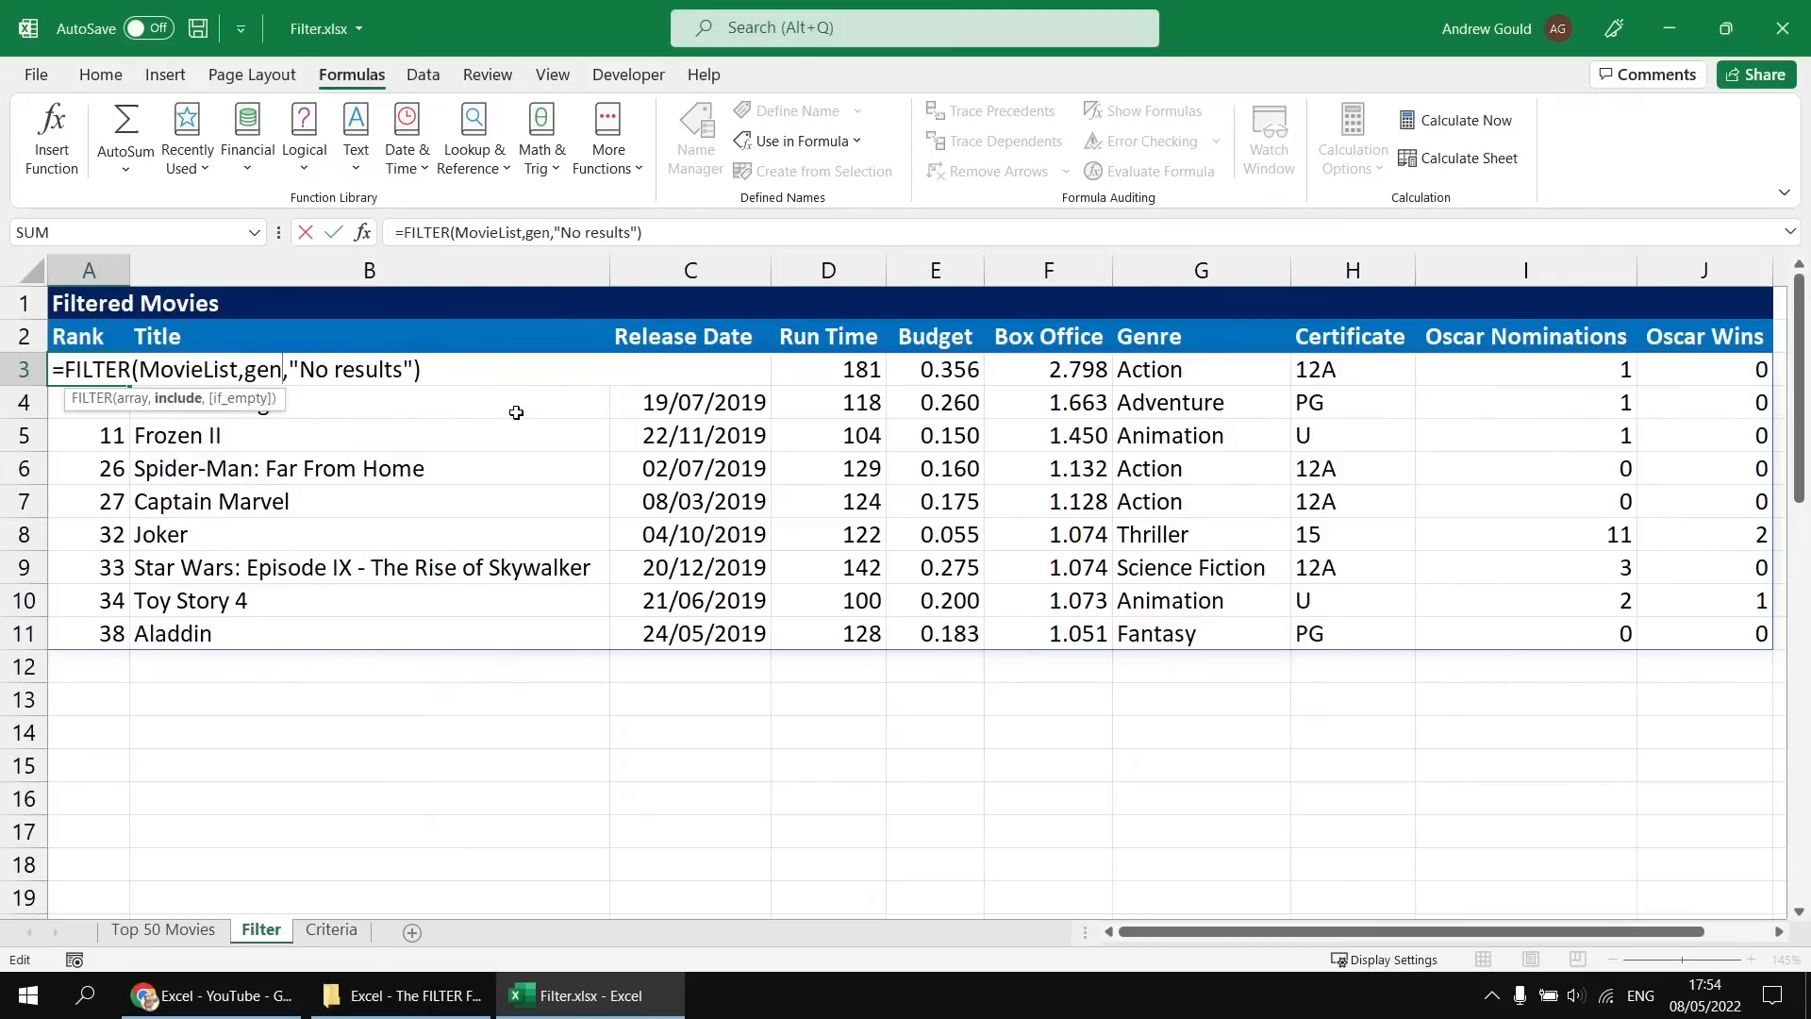
pyautogui.write('=')
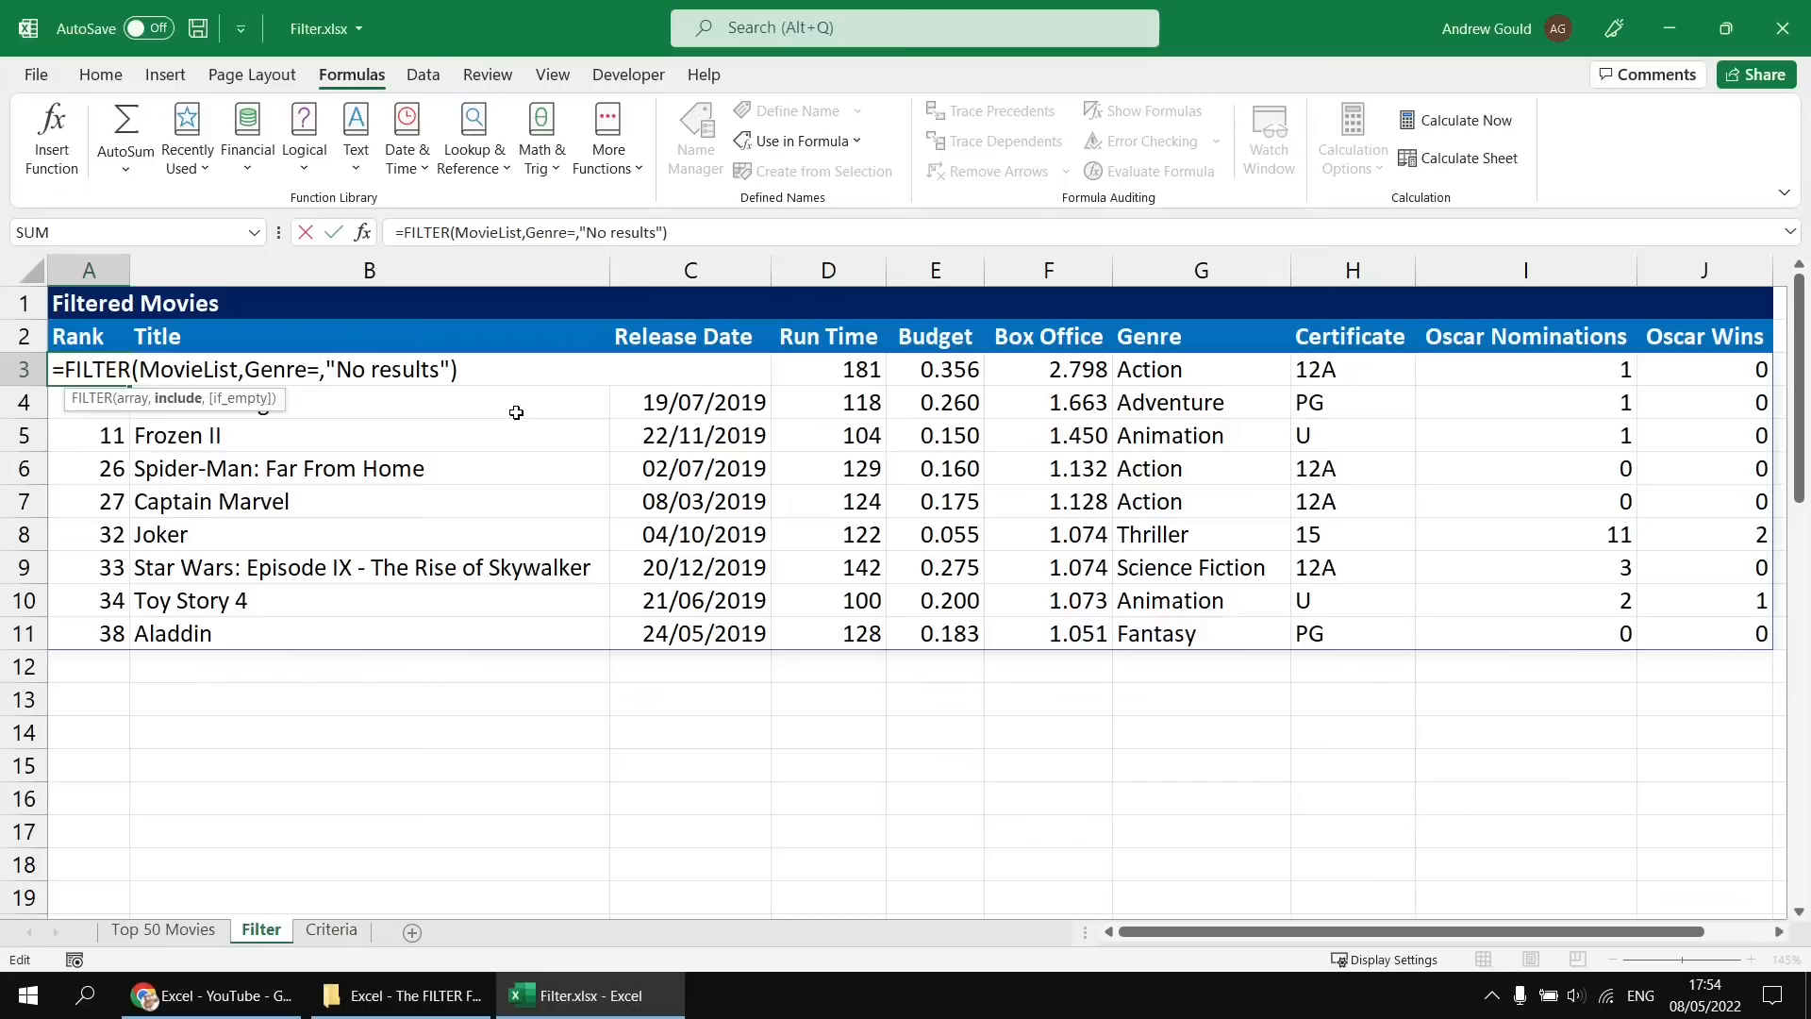
pyautogui.write('"action')
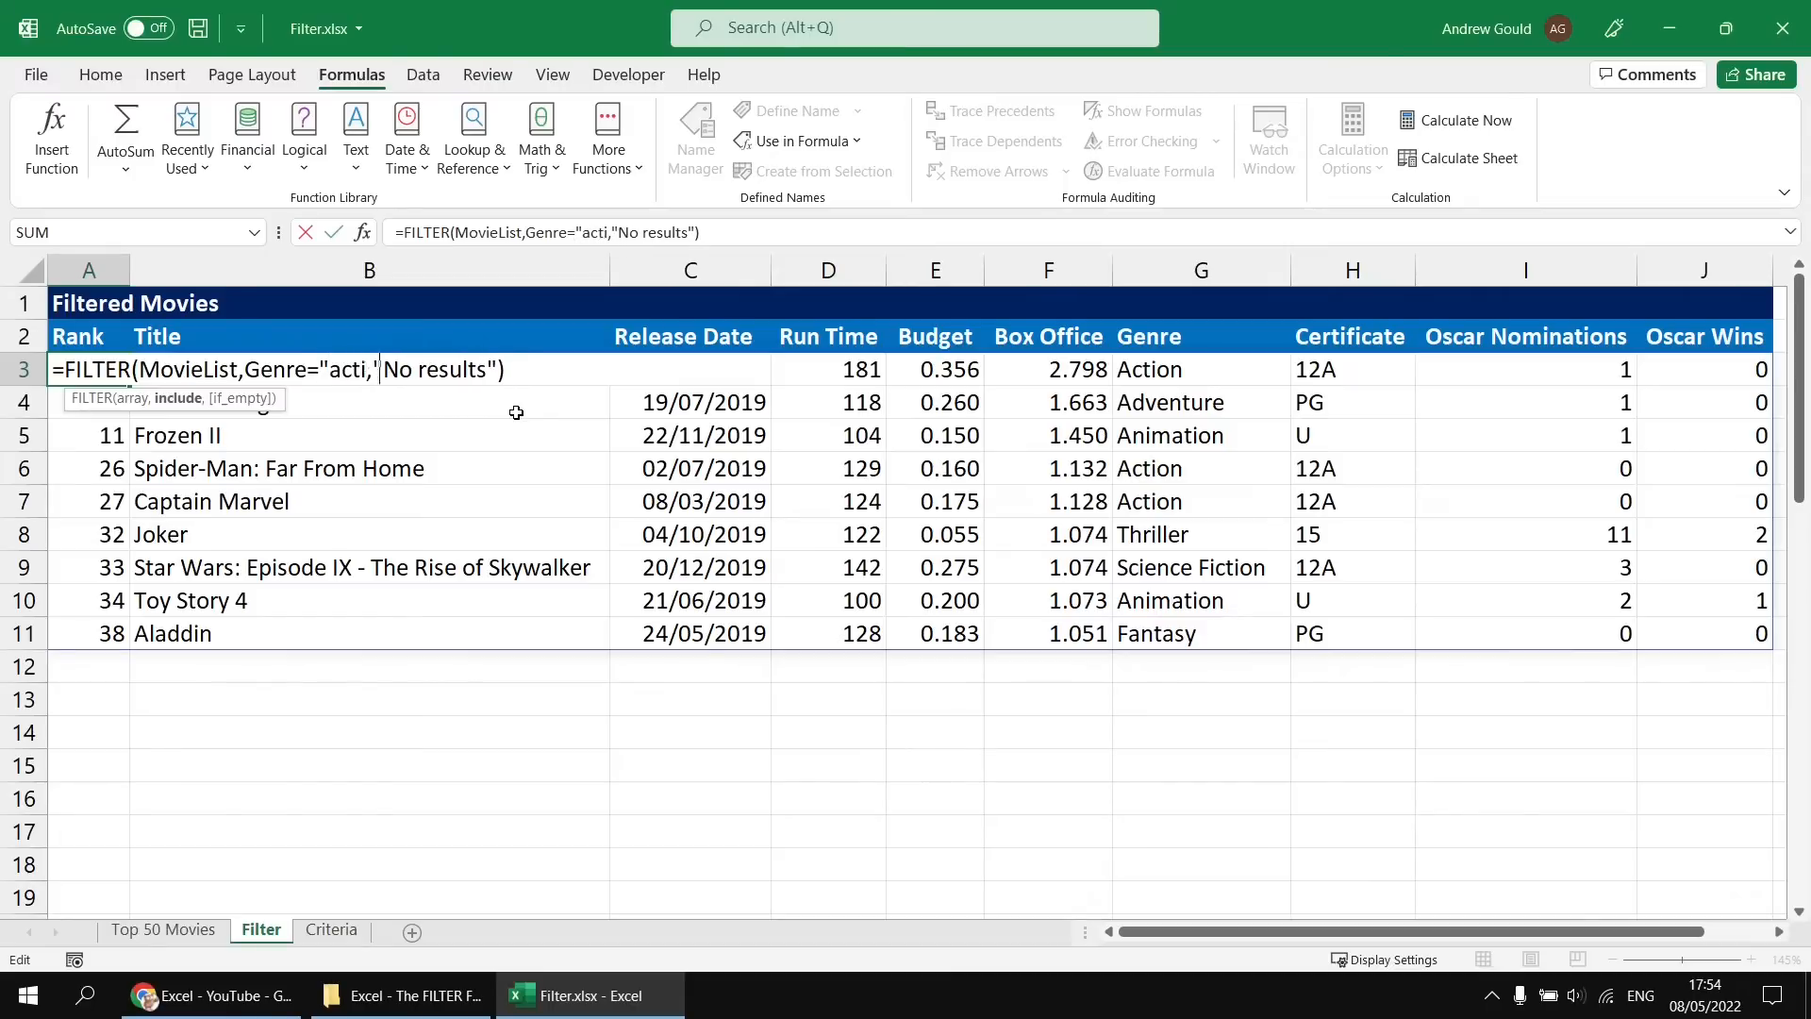
pyautogui.write('"')
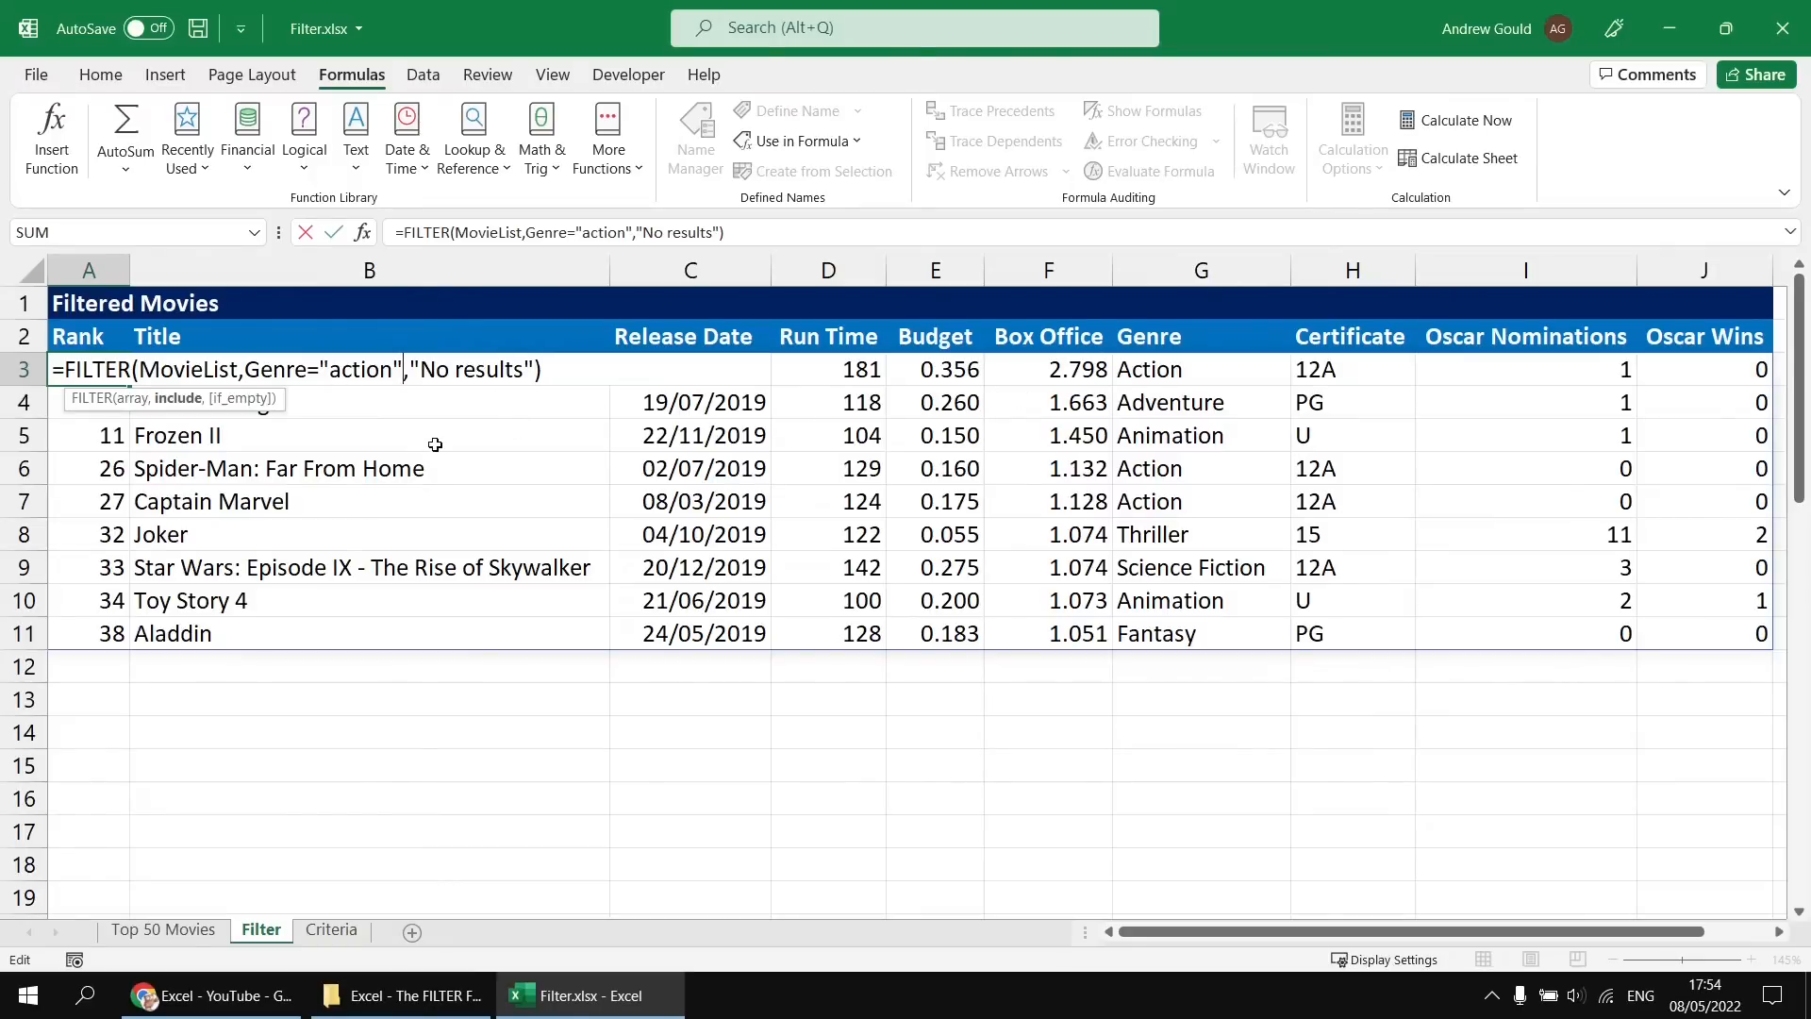
pyautogui.press('Return')
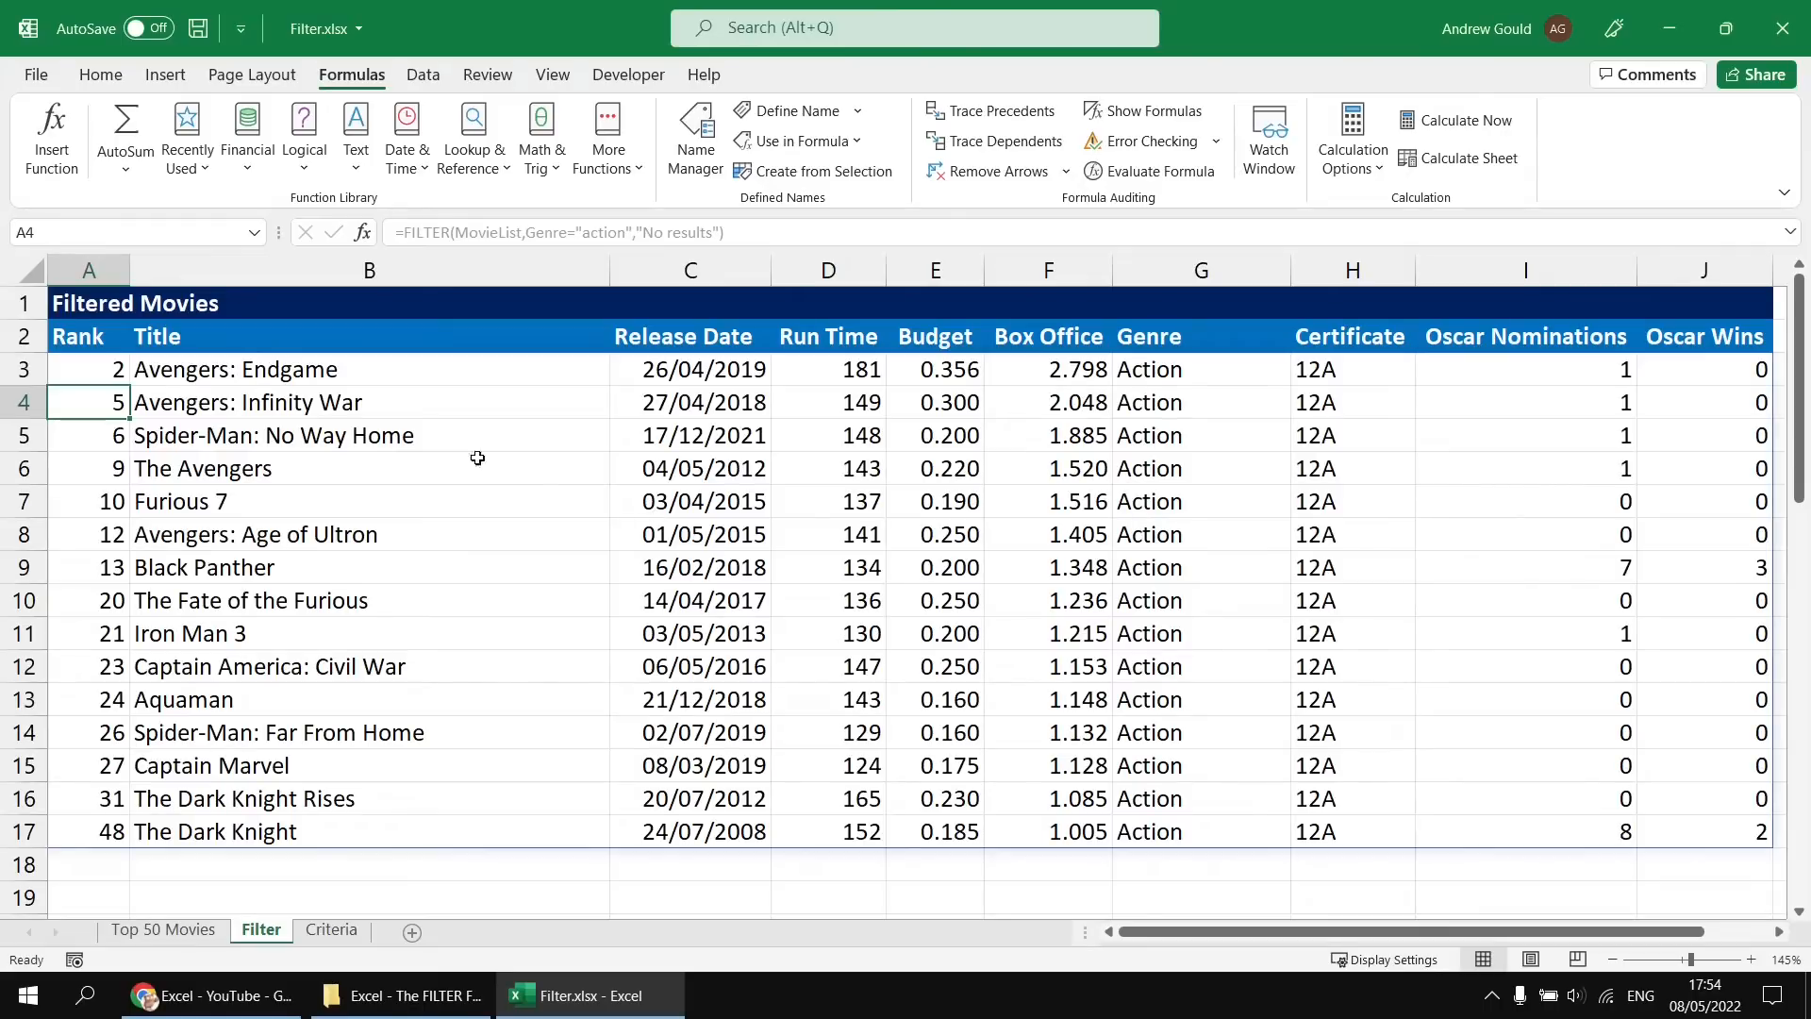
# Replace Genre with the Title named range in the FILTER criterion in cell A3.
pyautogui.click(77, 368)
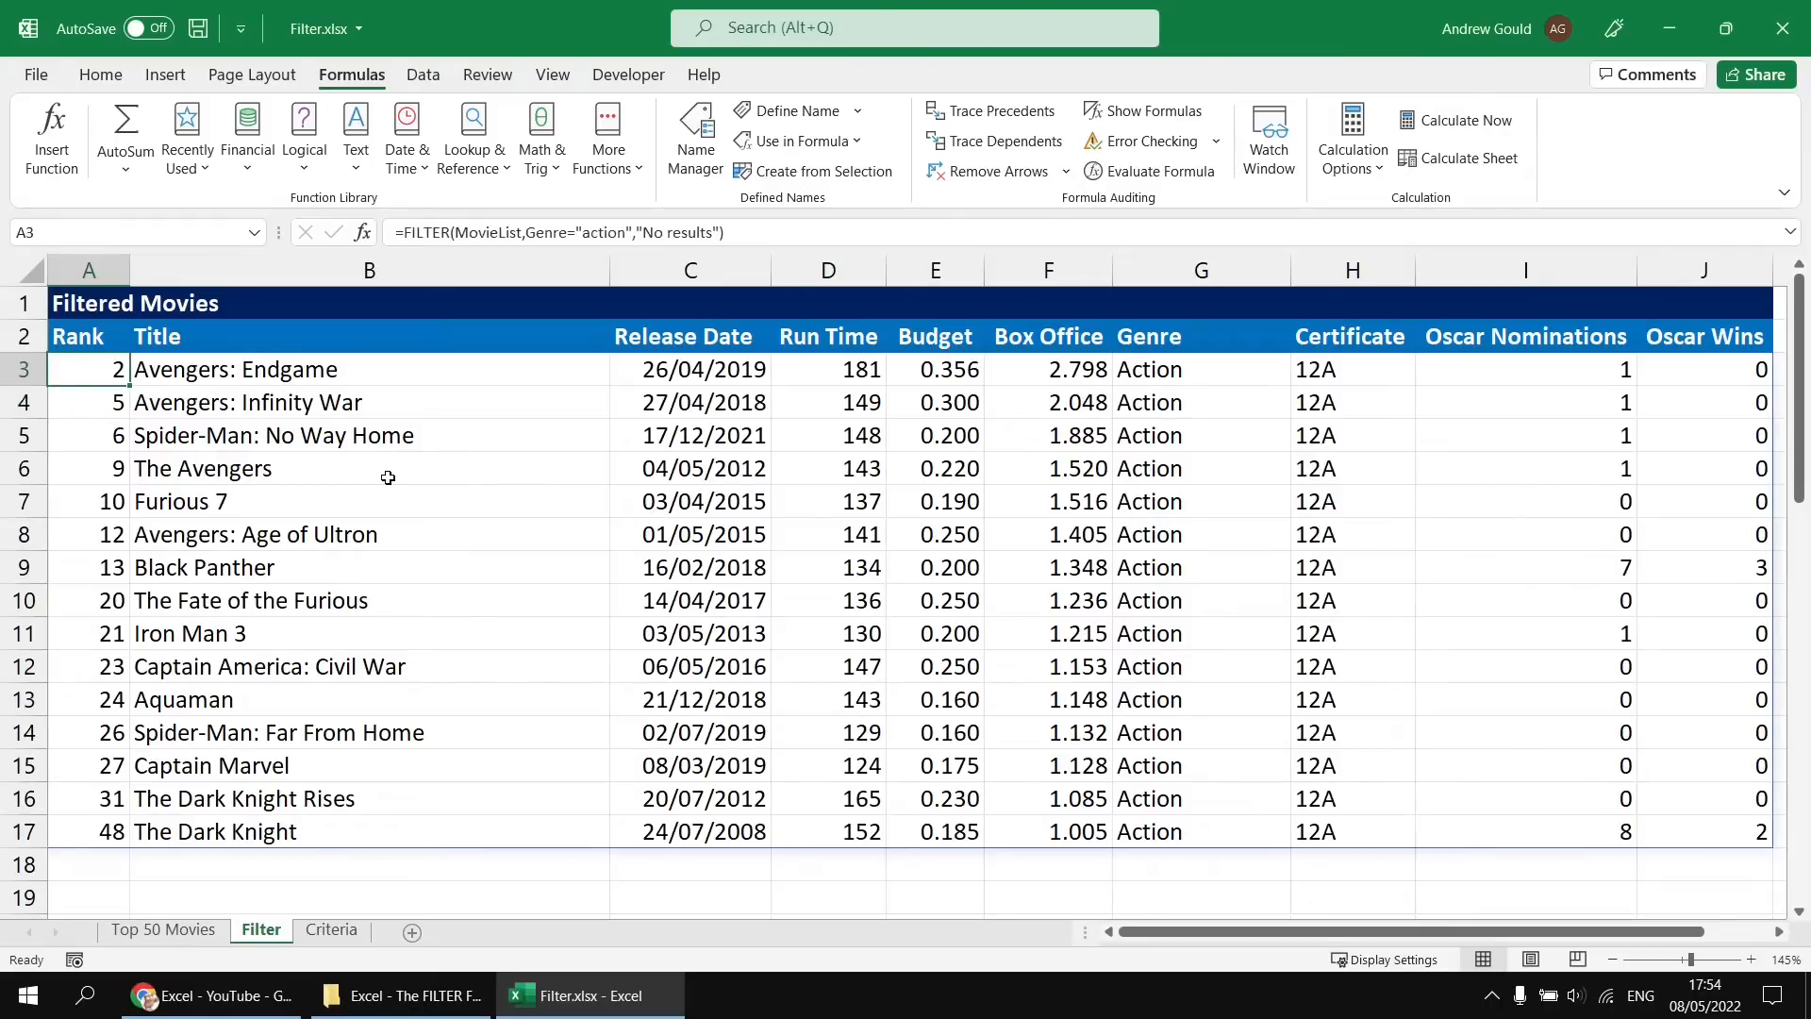
pyautogui.press('F2')
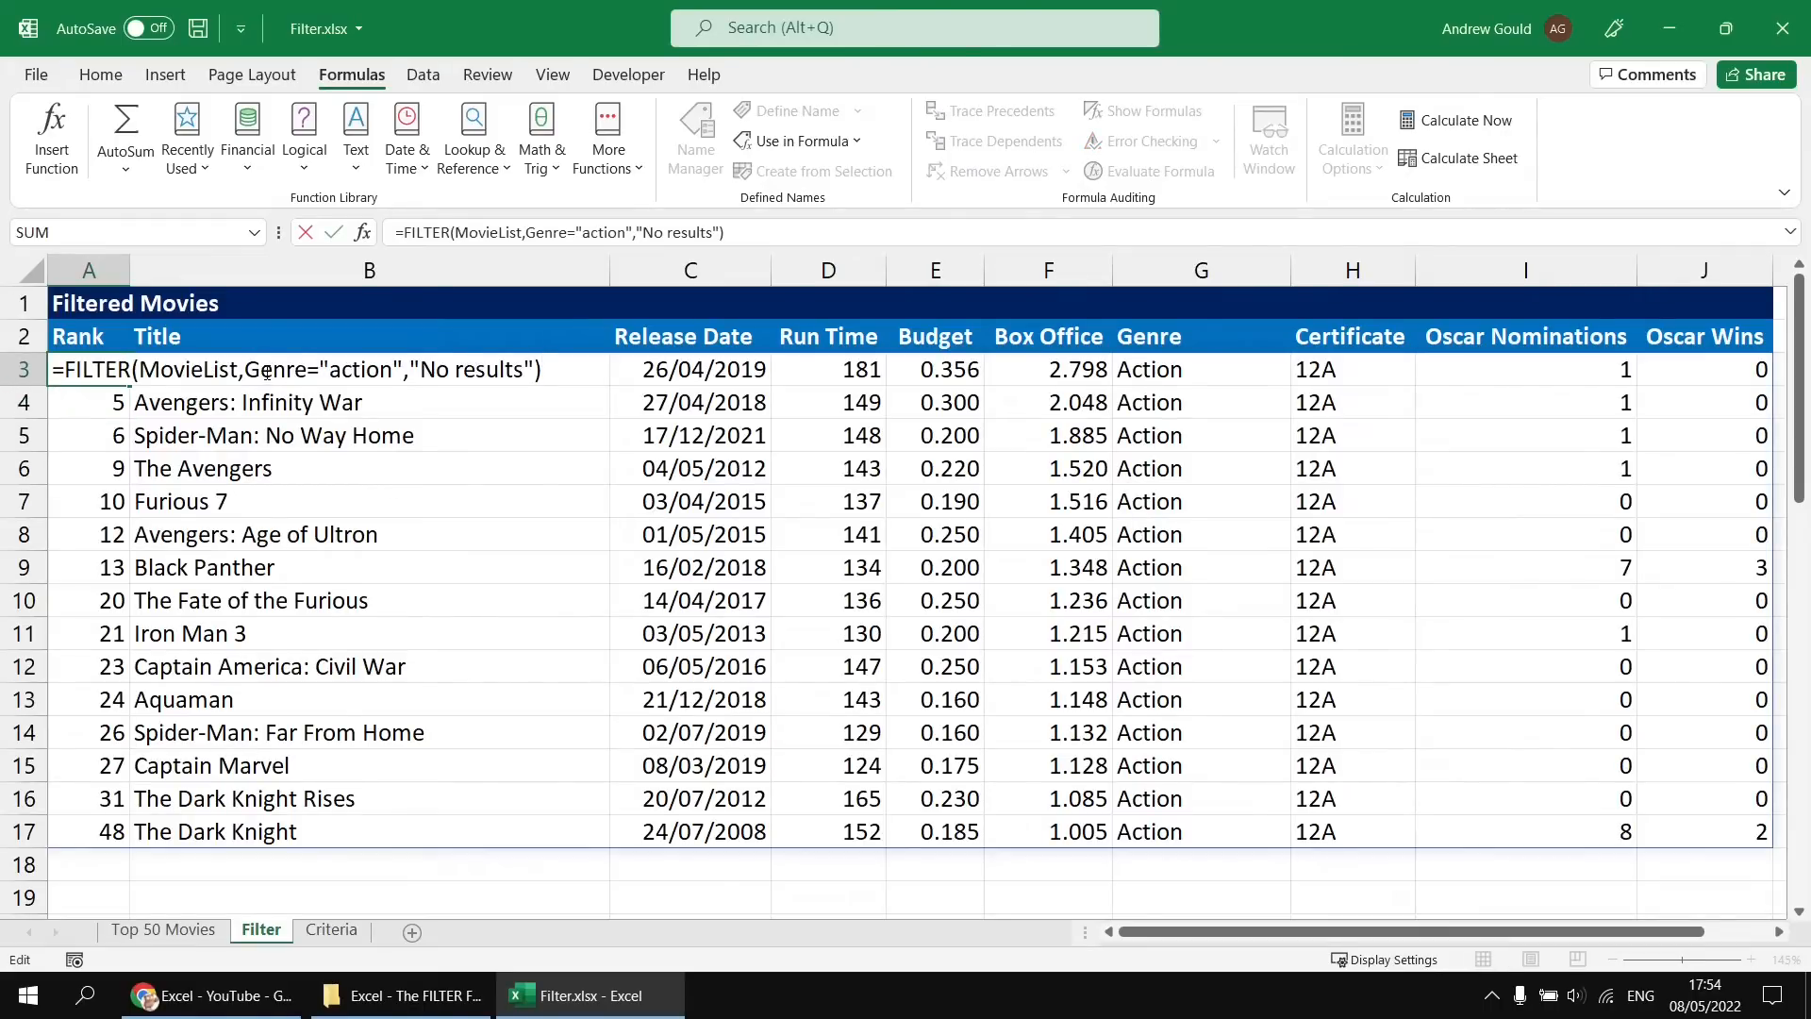
pyautogui.doubleClick(267, 372)
pyautogui.write('Tile')
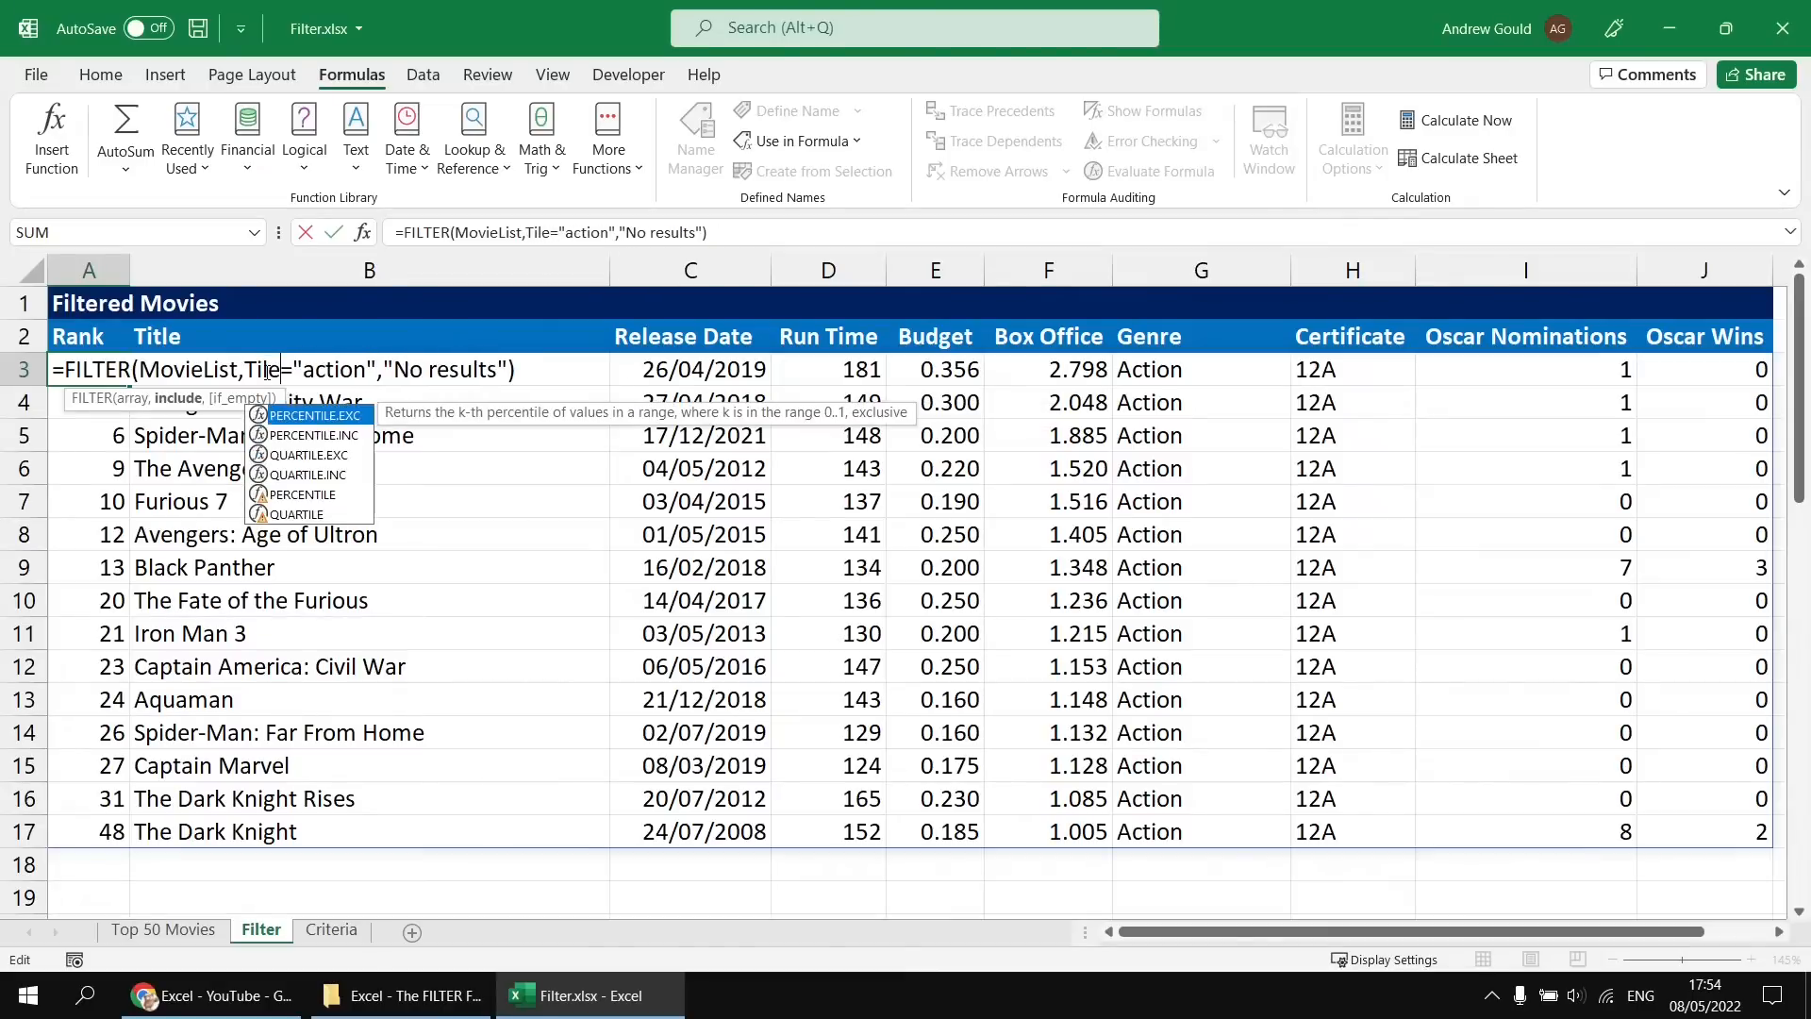
pyautogui.press('BackSpace')
pyautogui.press('BackSpace')
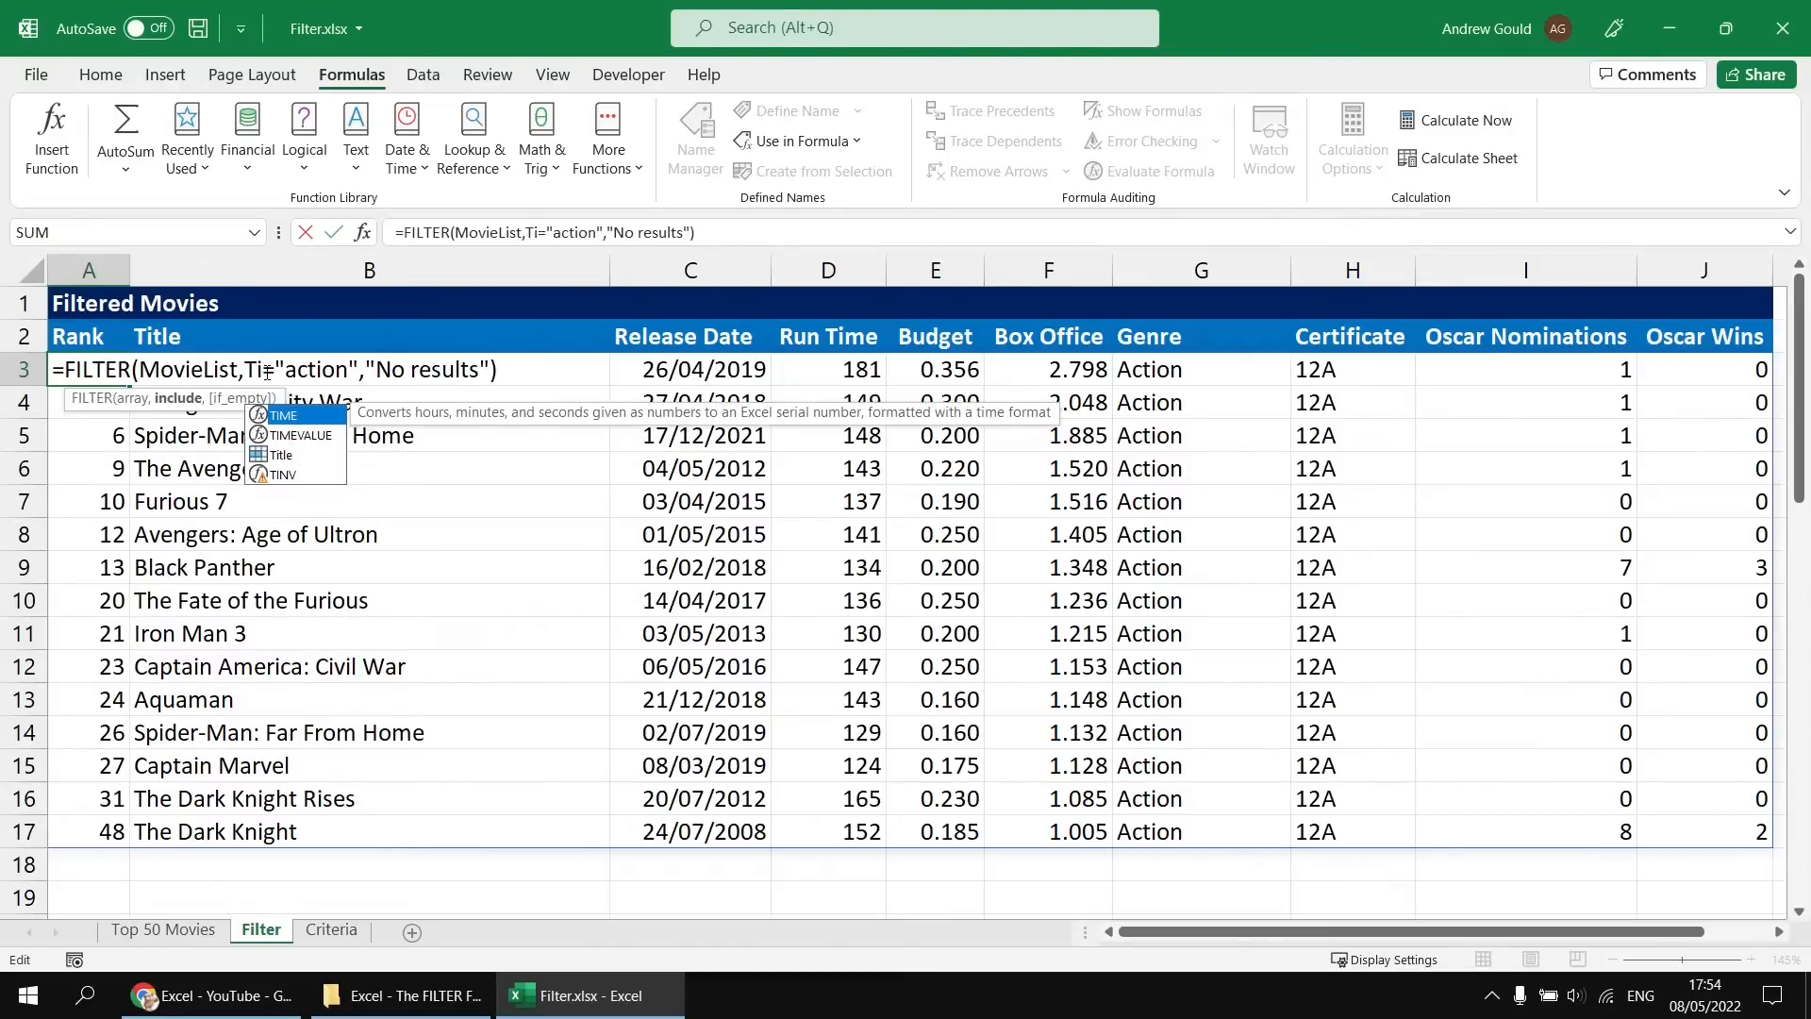
pyautogui.press('Down')
pyautogui.press('Down')
pyautogui.press('Tab')
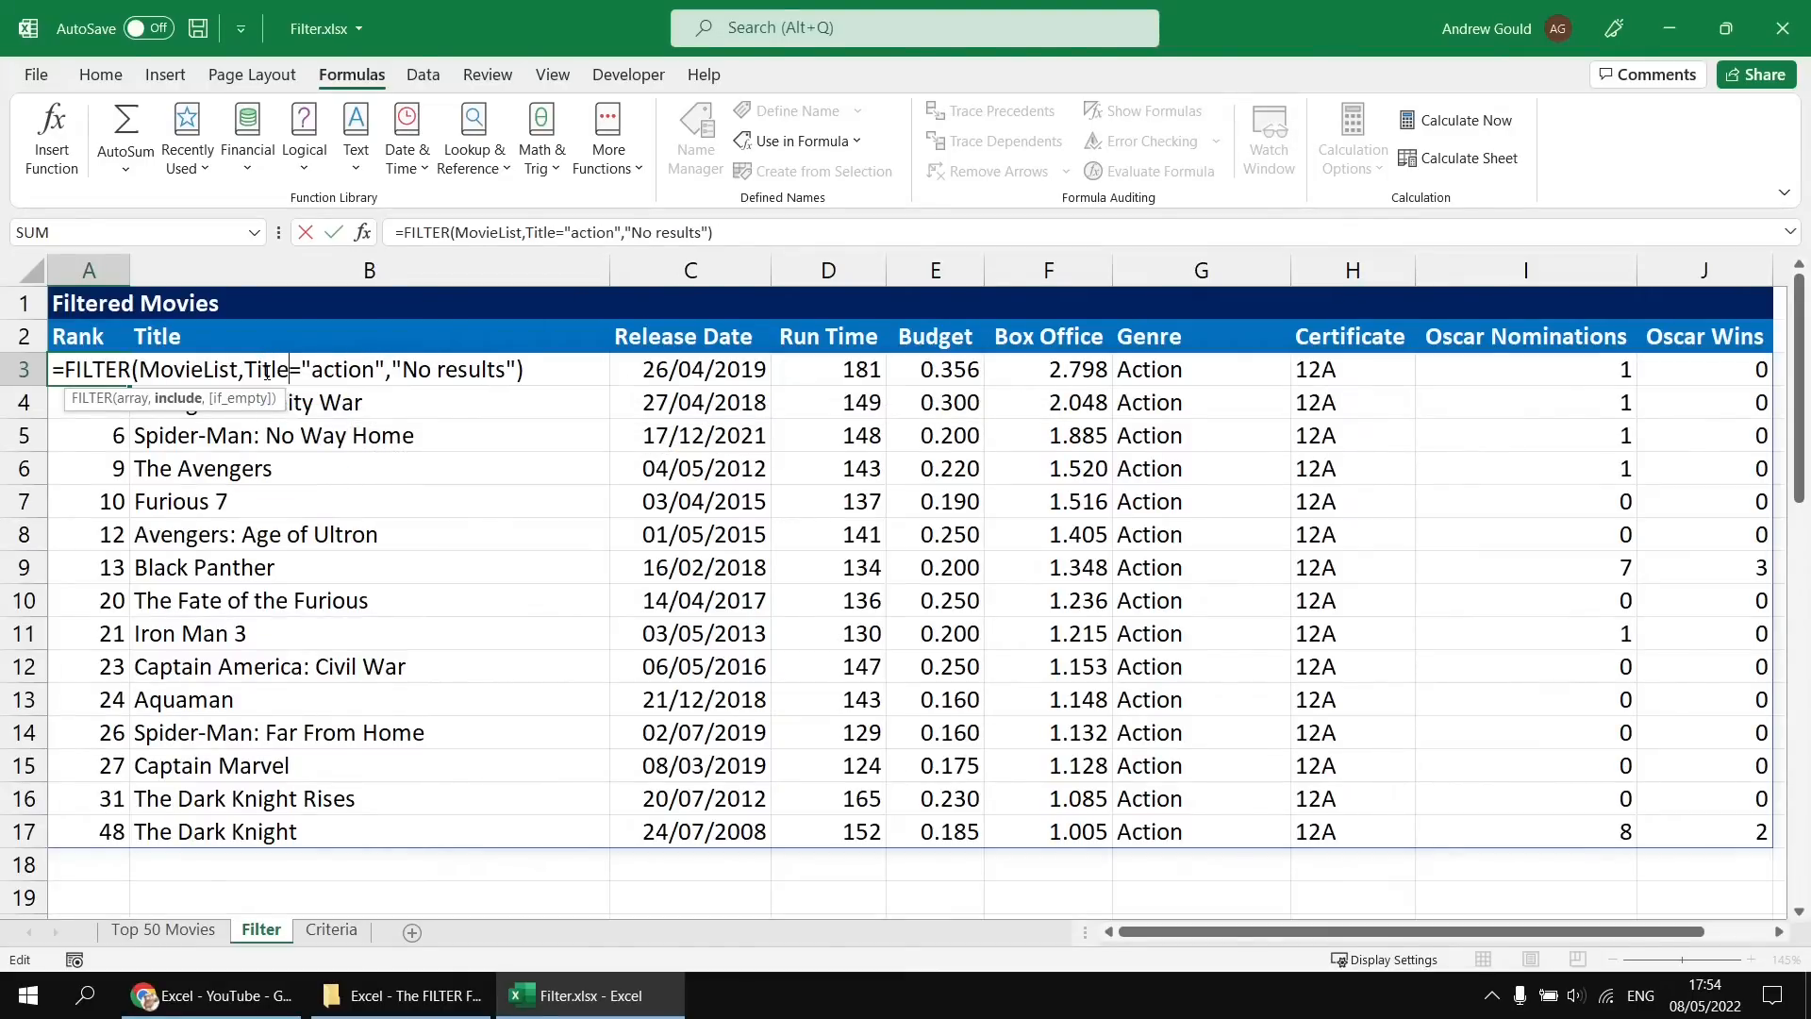
# Change the FILTER criterion in cell A3 to Title<"d" to extract movies whose titles sort before D.
pyautogui.press('Delete')
pyautogui.write('<')
pyautogui.press('Right')
pyautogui.hotkey('ctrl', 'shift', 'Right')
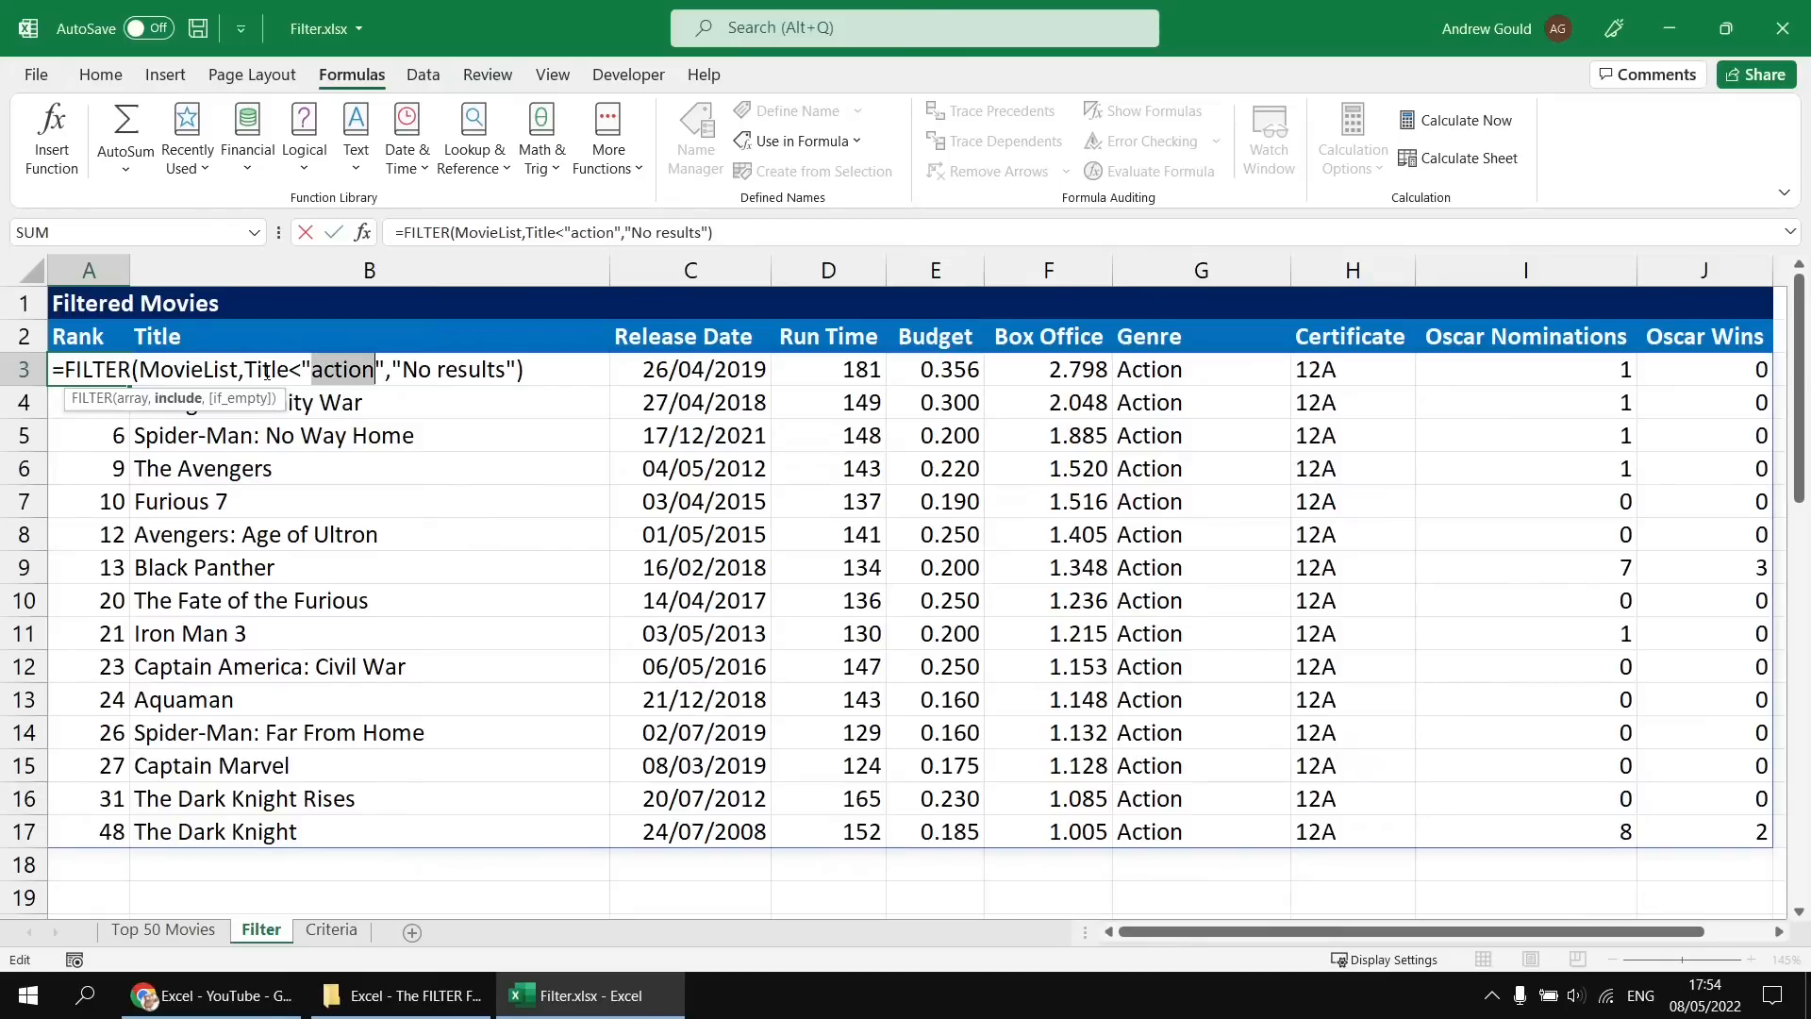
pyautogui.write('d')
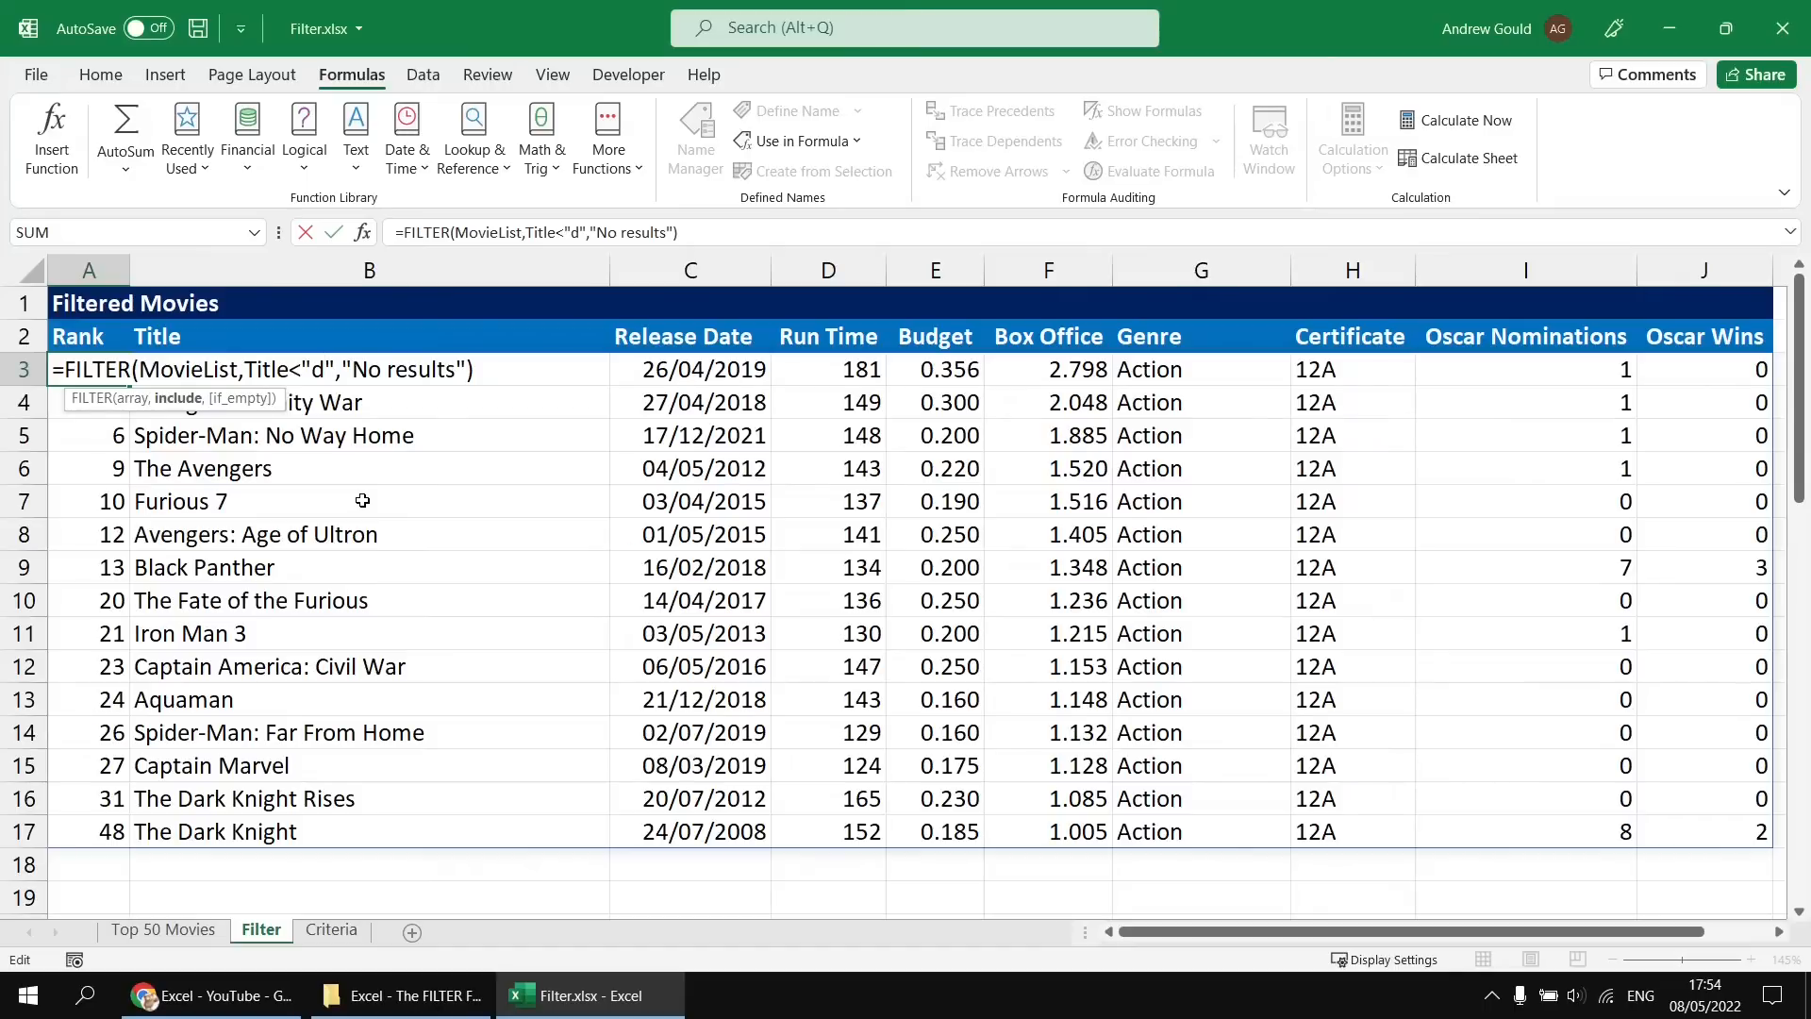
pyautogui.press('Return')
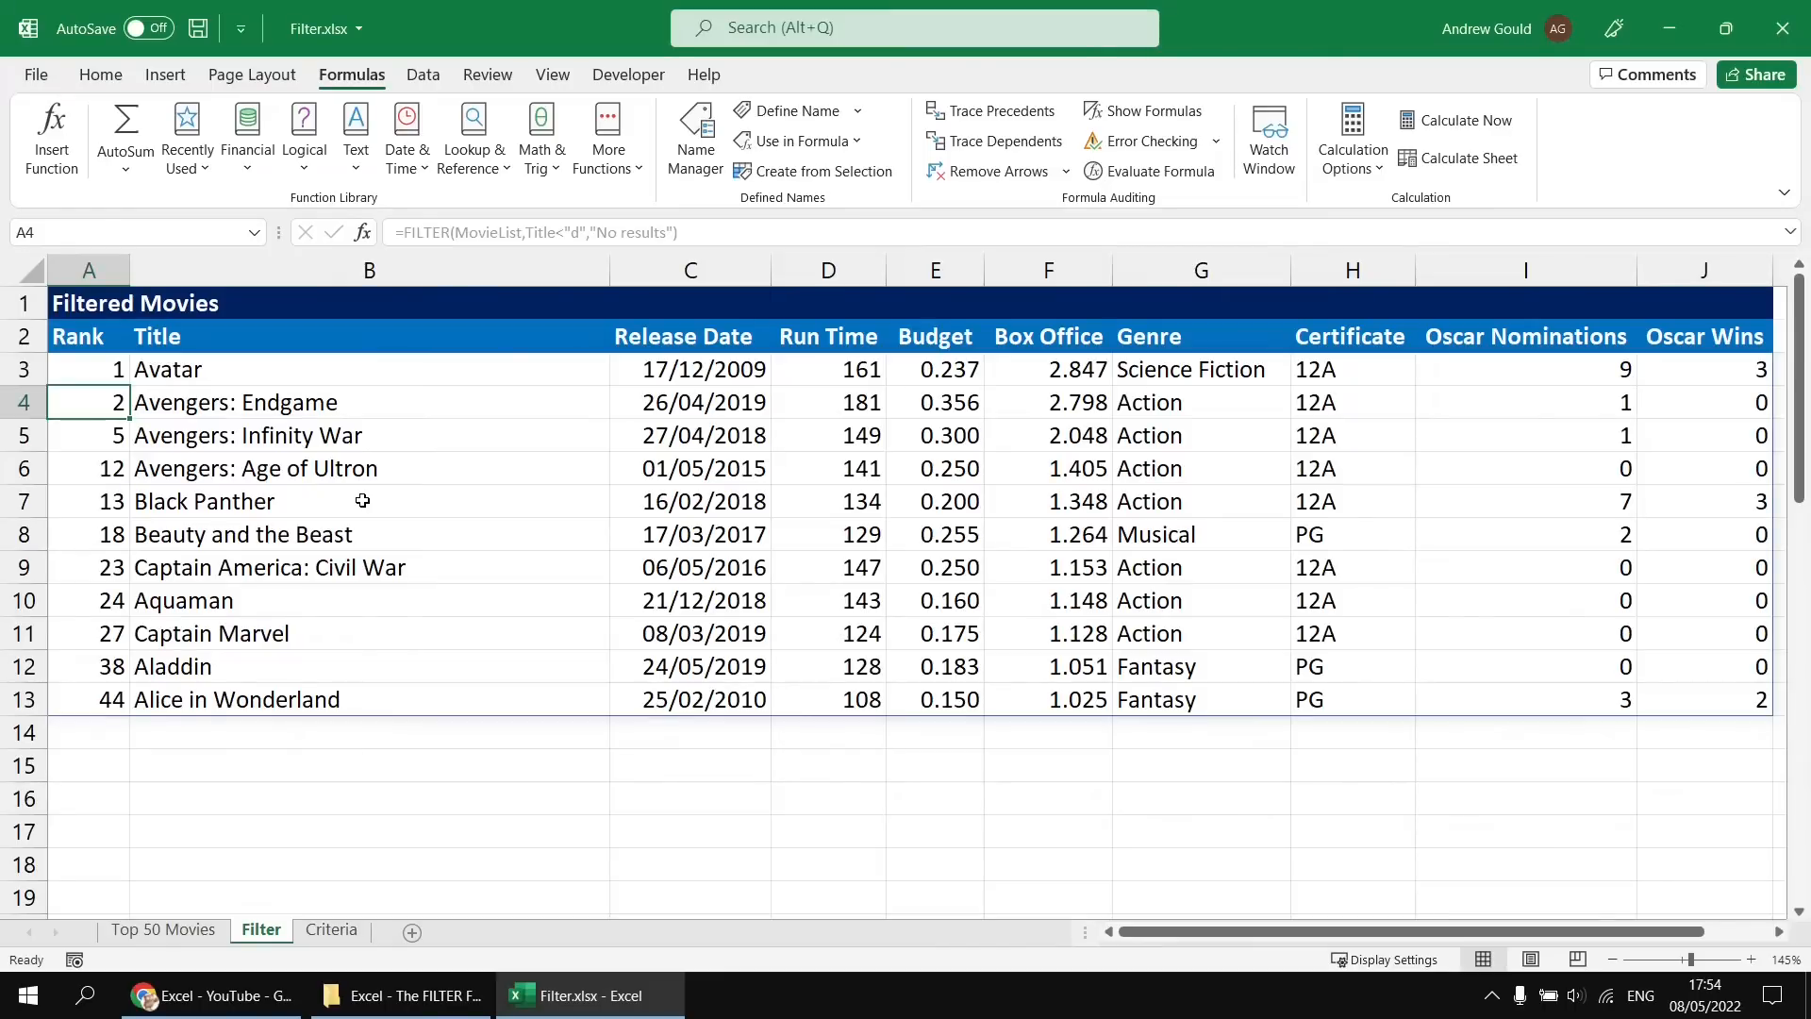
# Change the title criterion in cell A3 to Title>="x" to extract movies whose titles sort from X onwards.
pyautogui.click(94, 372)
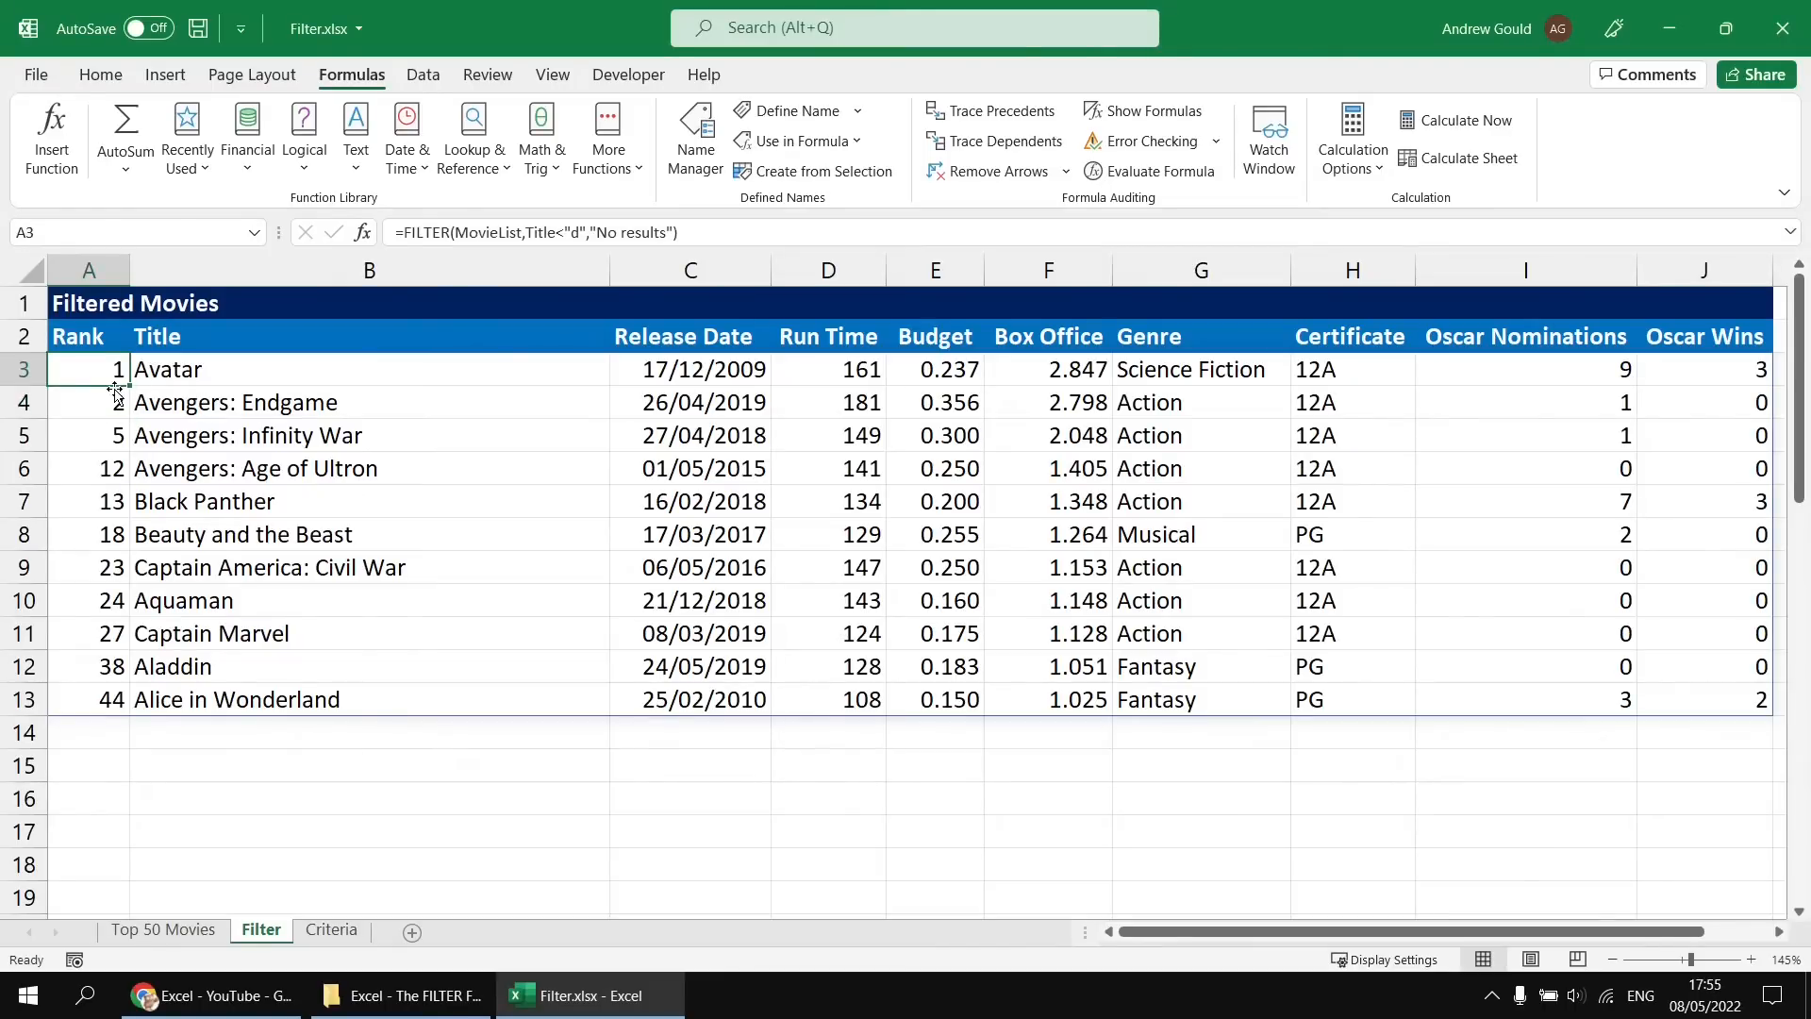
pyautogui.press('F2')
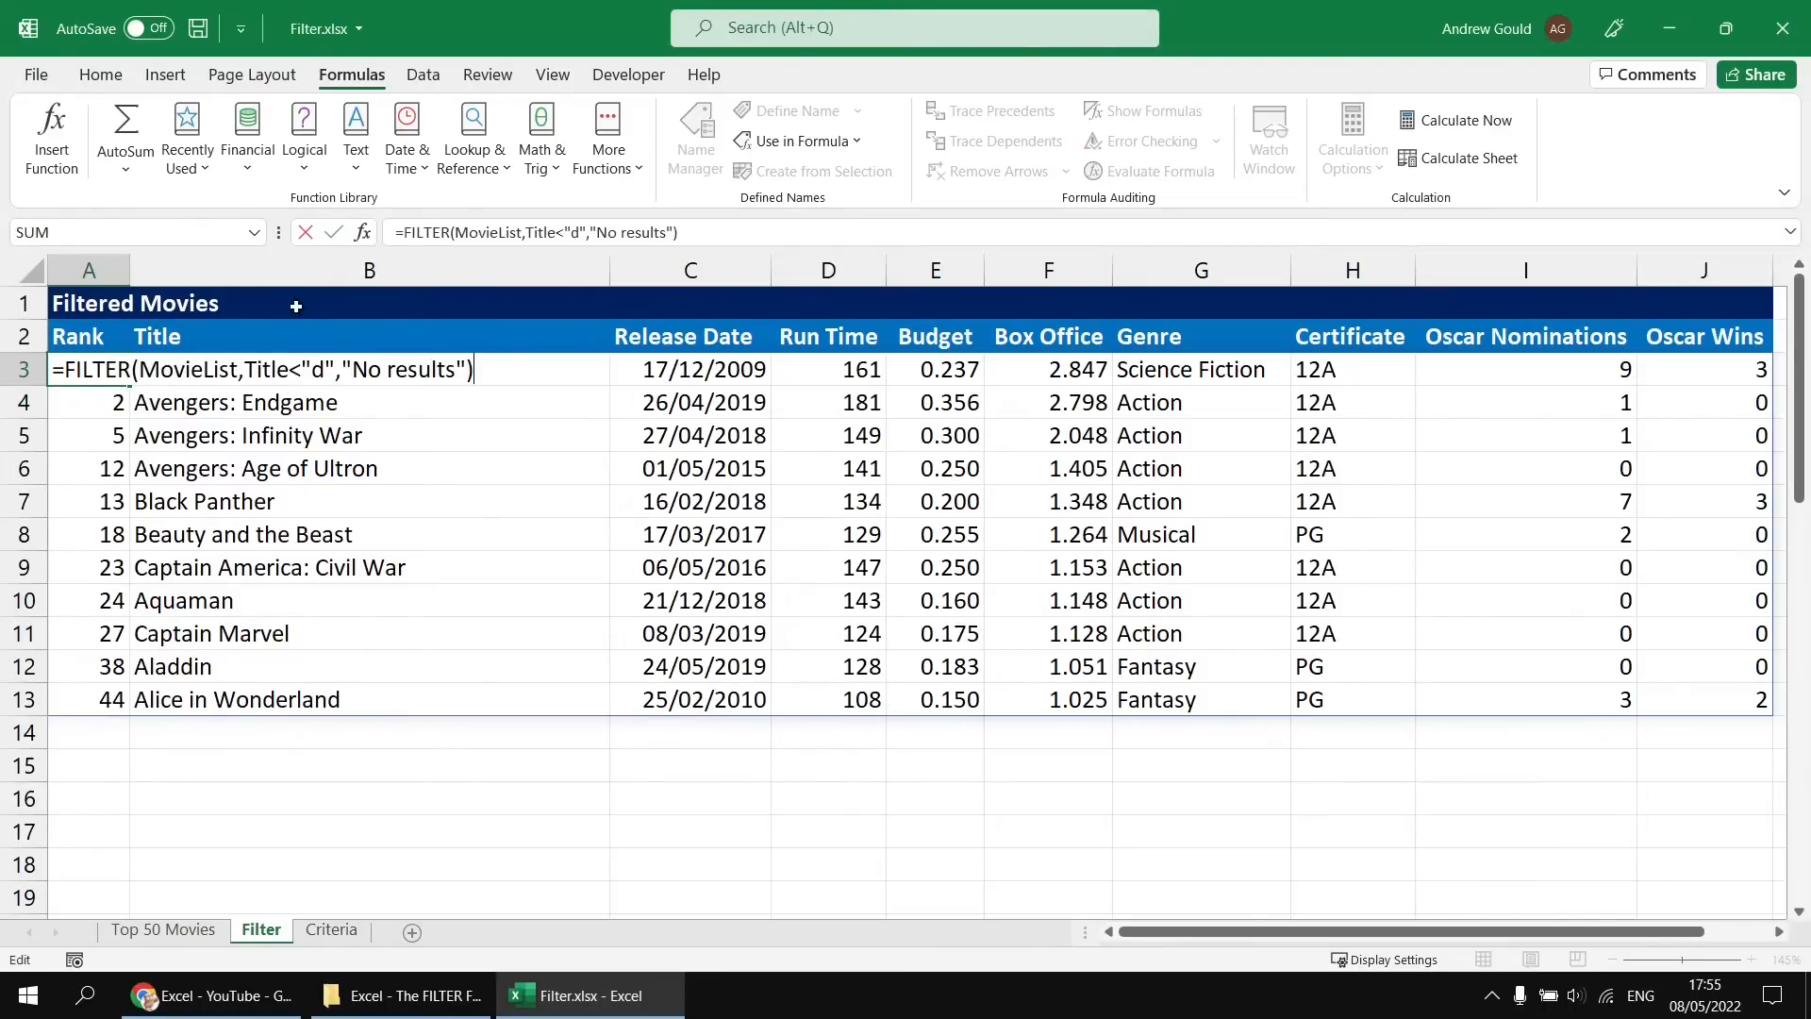
pyautogui.click(302, 370)
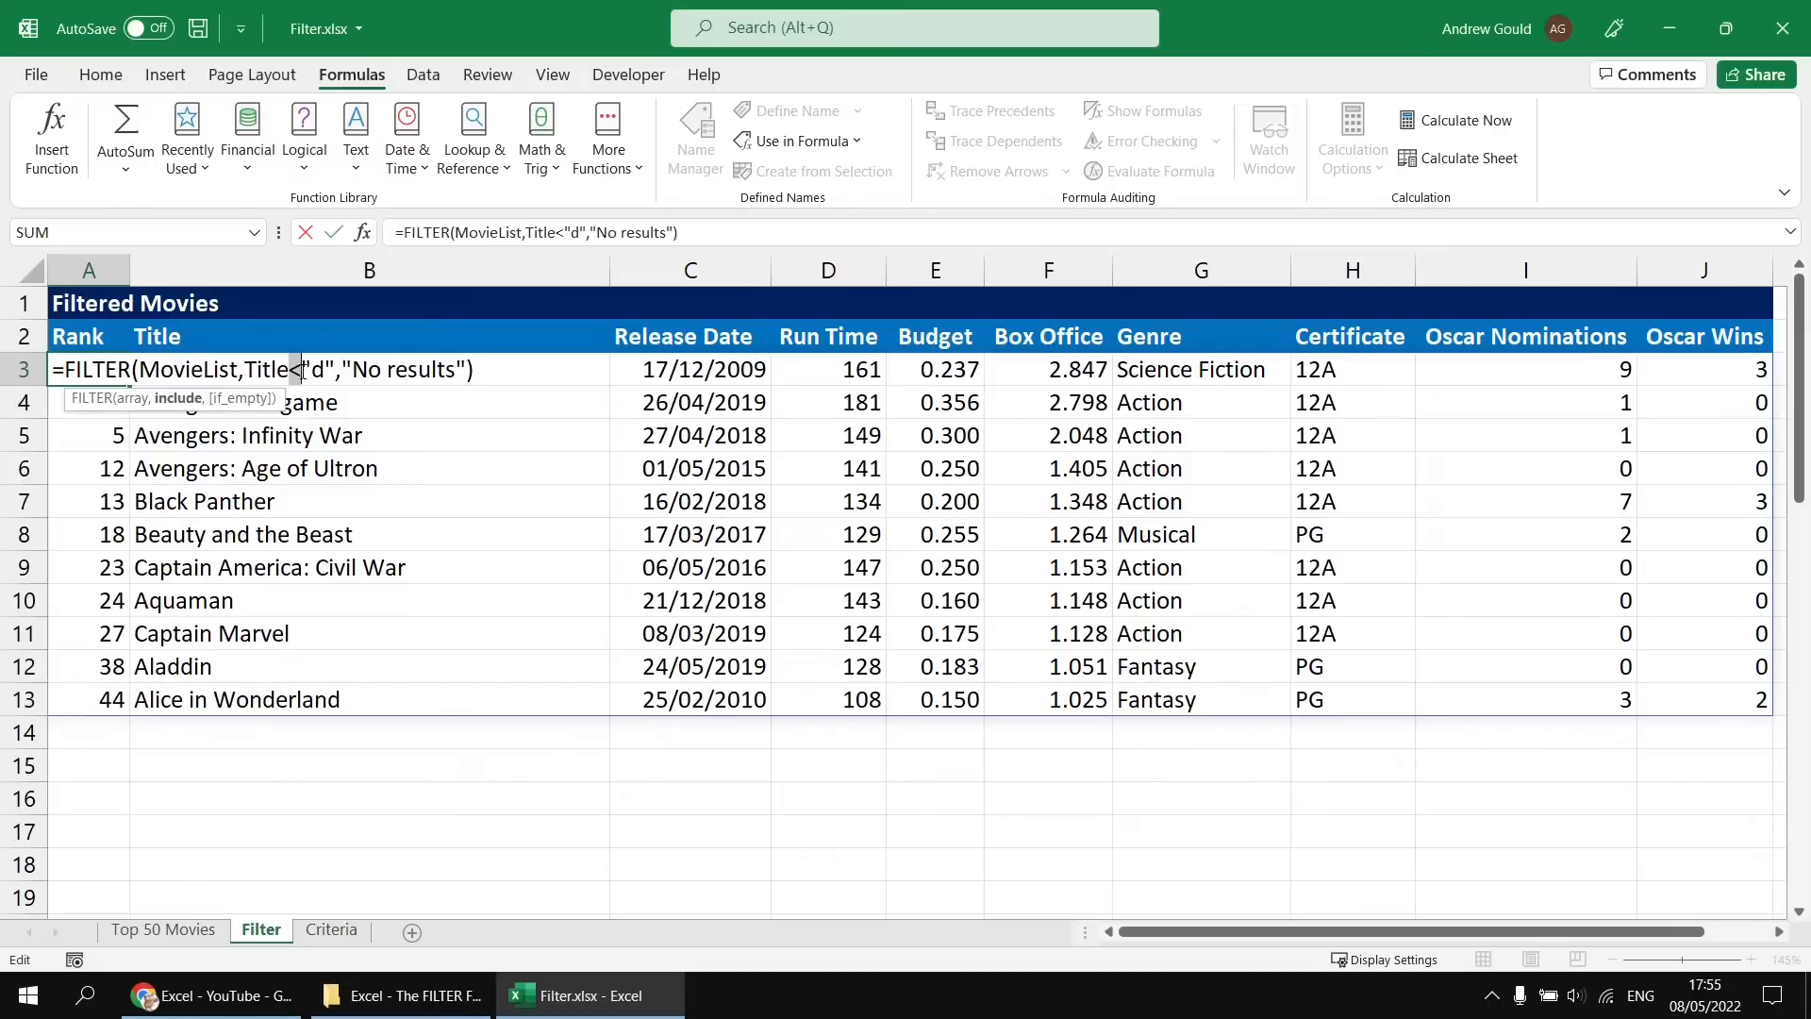
pyautogui.press('BackSpace')
pyautogui.write('>=')
pyautogui.moveTo(324, 370); pyautogui.dragTo(337, 369)
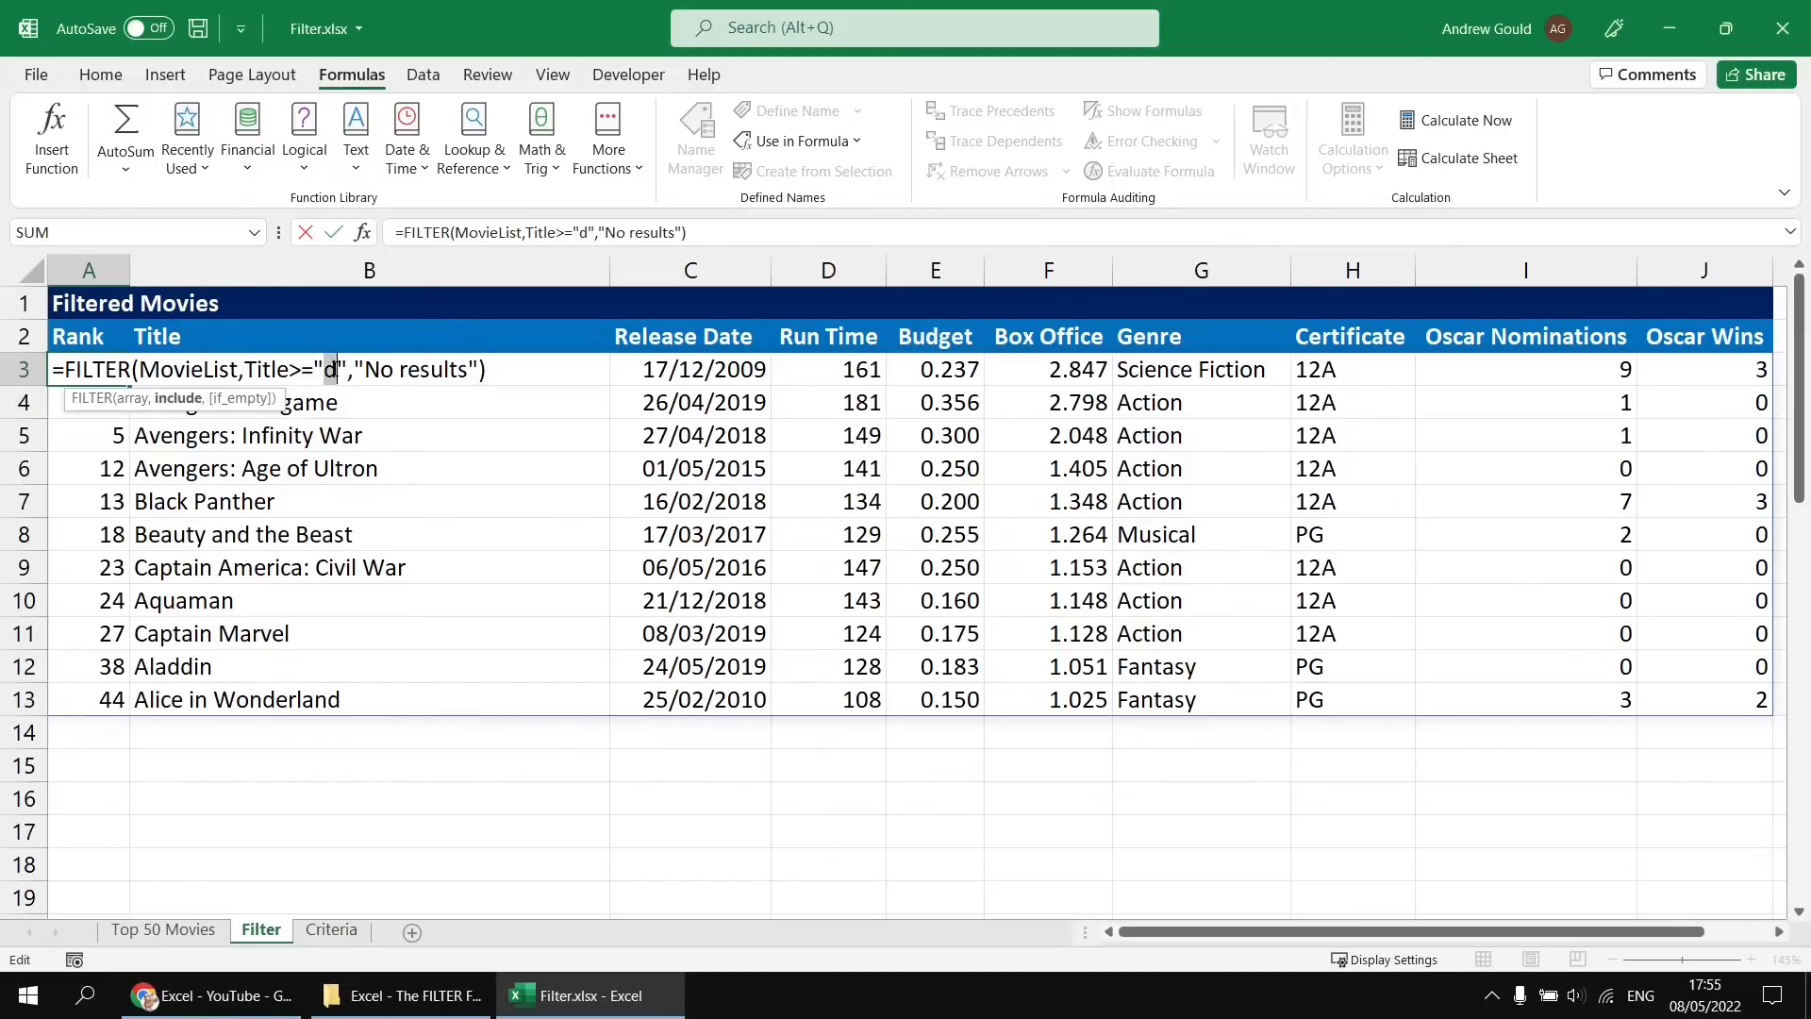
pyautogui.write('x')
pyautogui.press('Return')
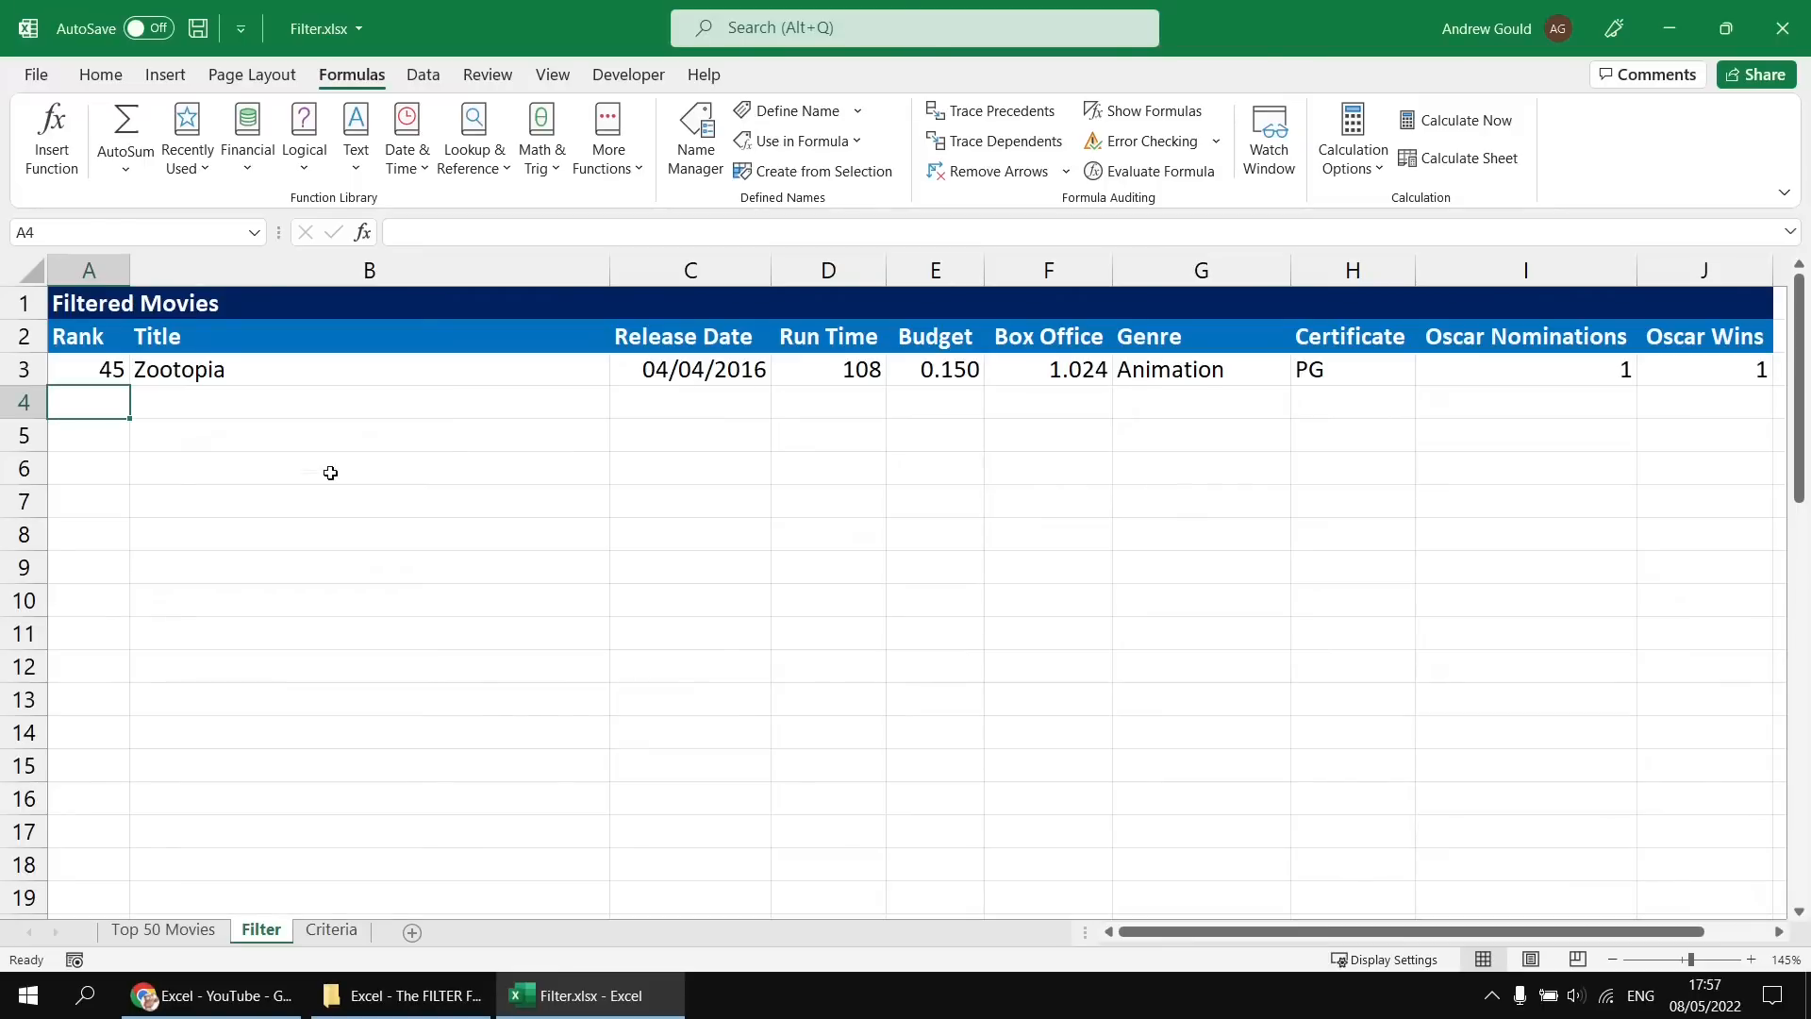
# Change the FILTER criterion in cell A3 to the exact match Title="lion king".
pyautogui.click(86, 376)
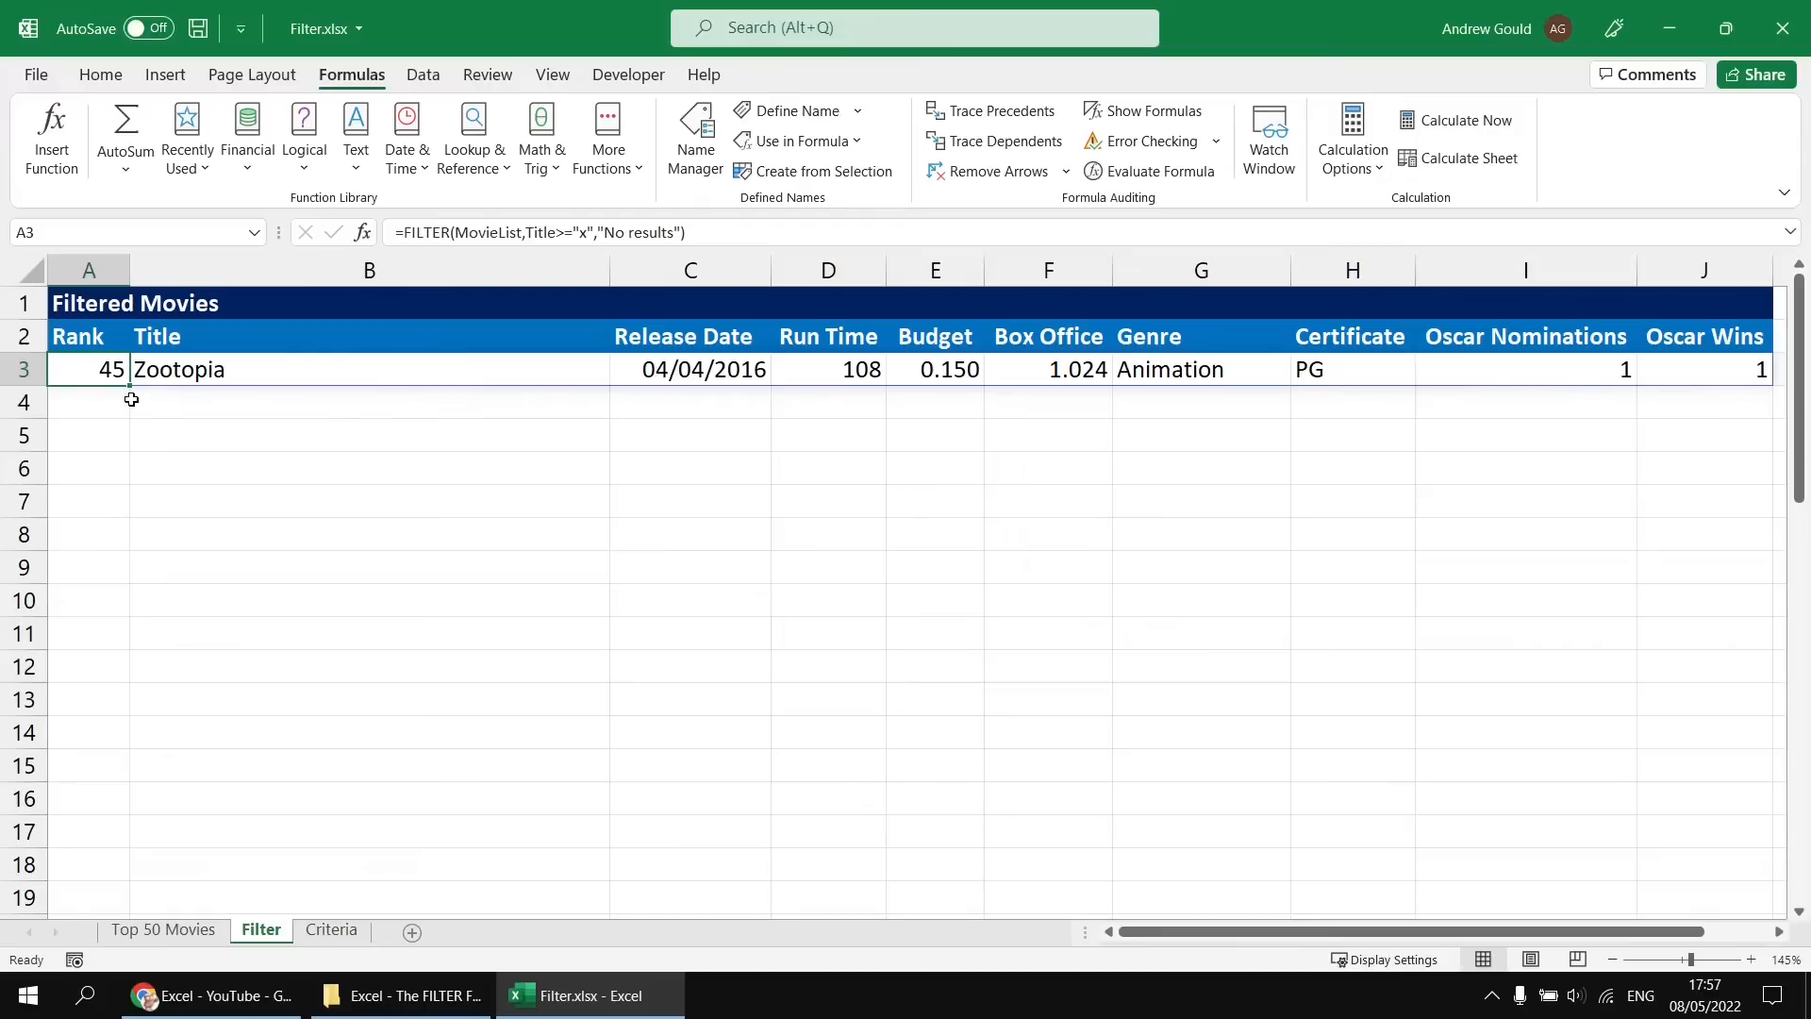
pyautogui.press('F2')
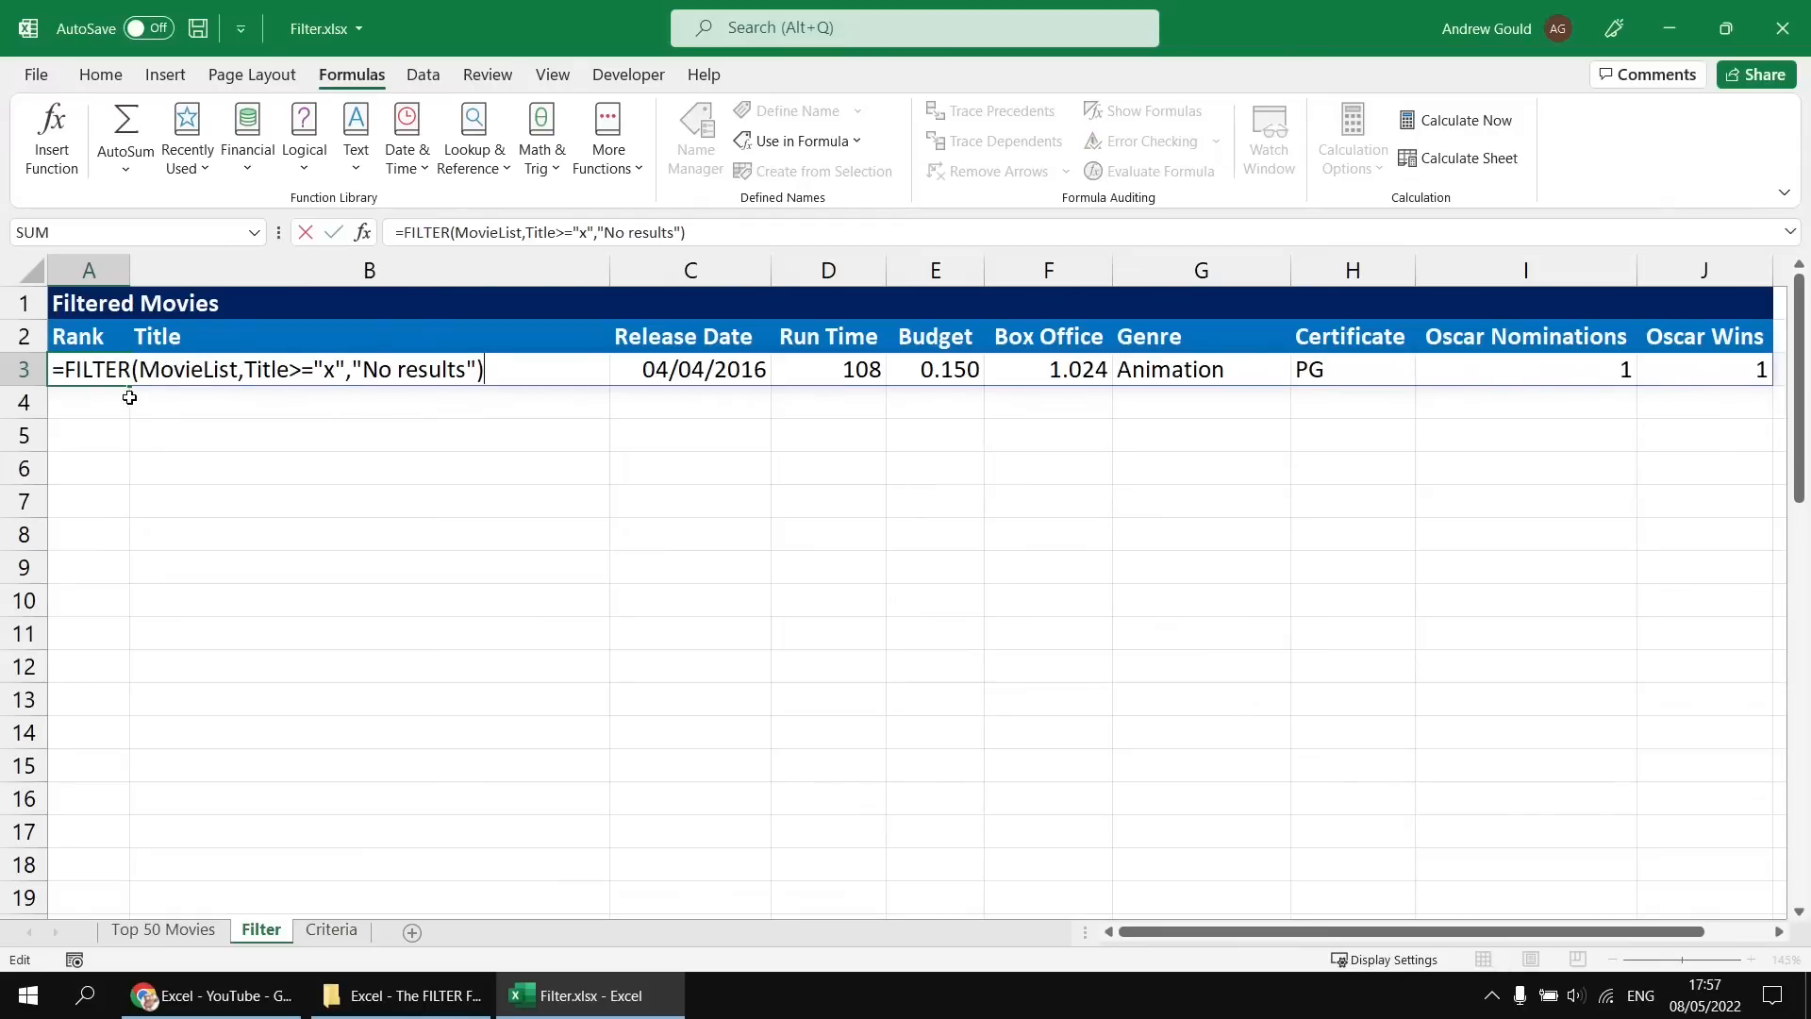
pyautogui.click(300, 370)
pyautogui.press('BackSpace')
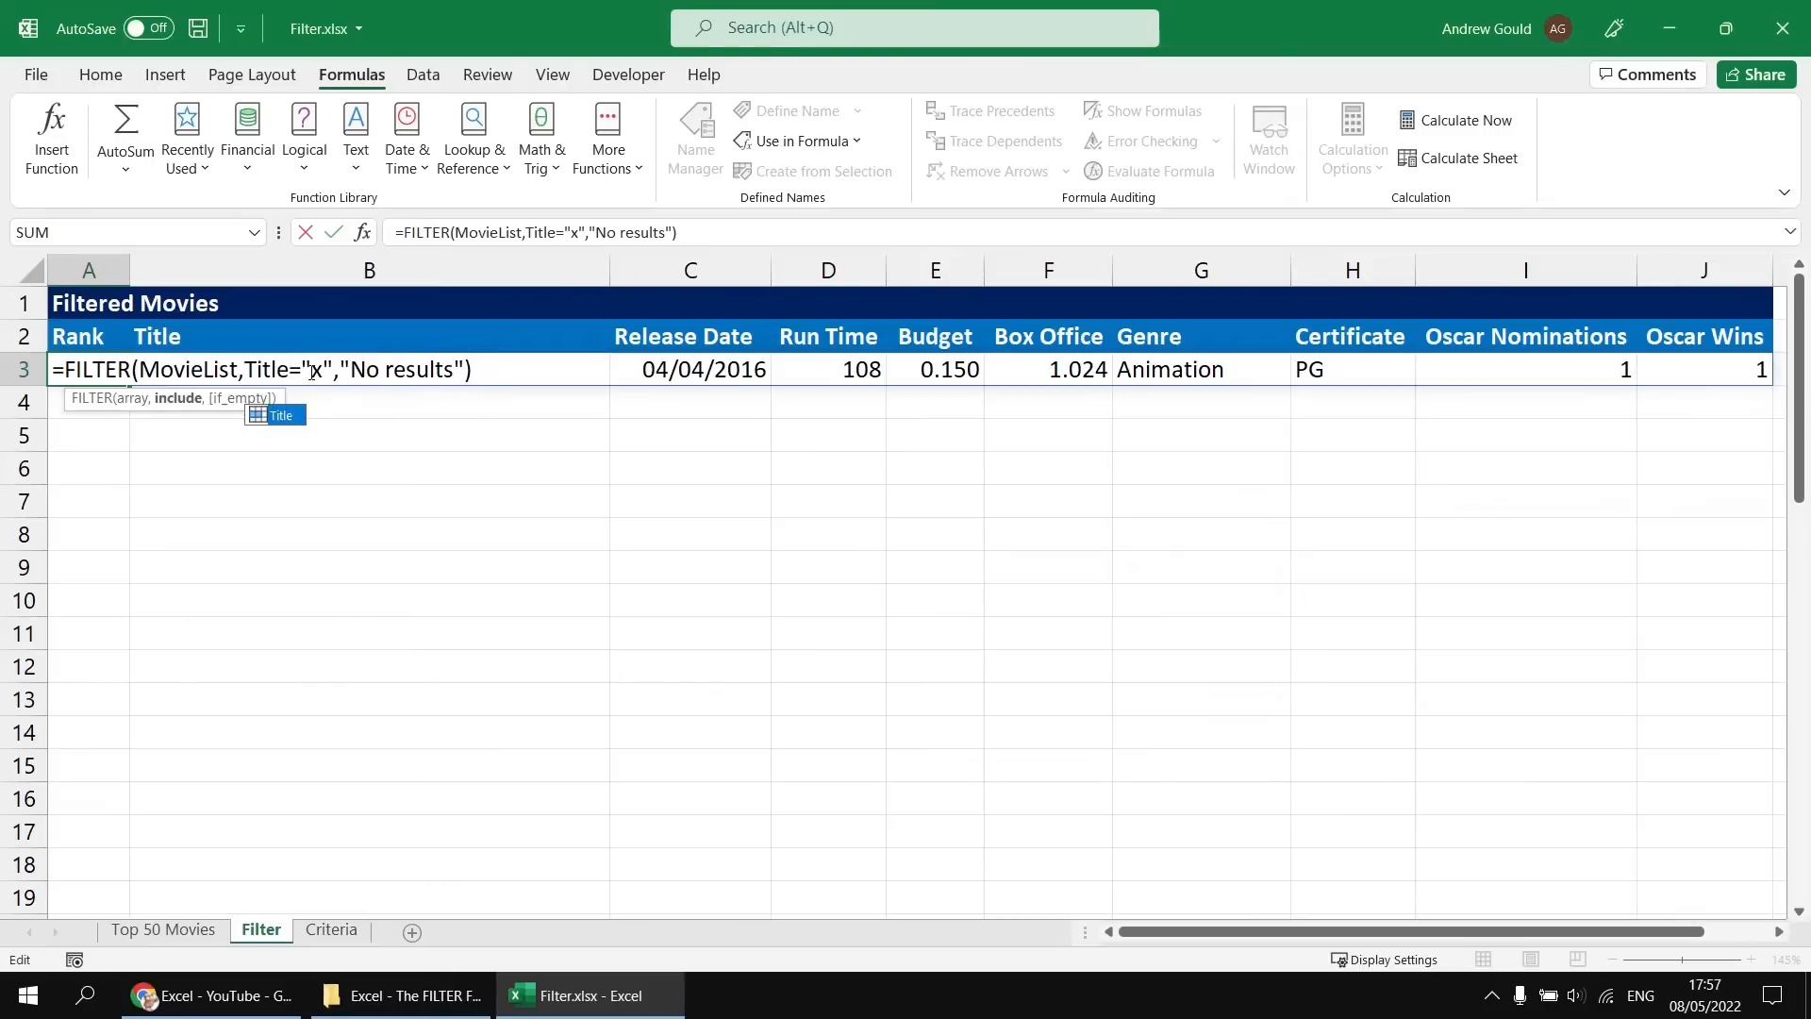
pyautogui.doubleClick(317, 370)
pyautogui.write('lion king')
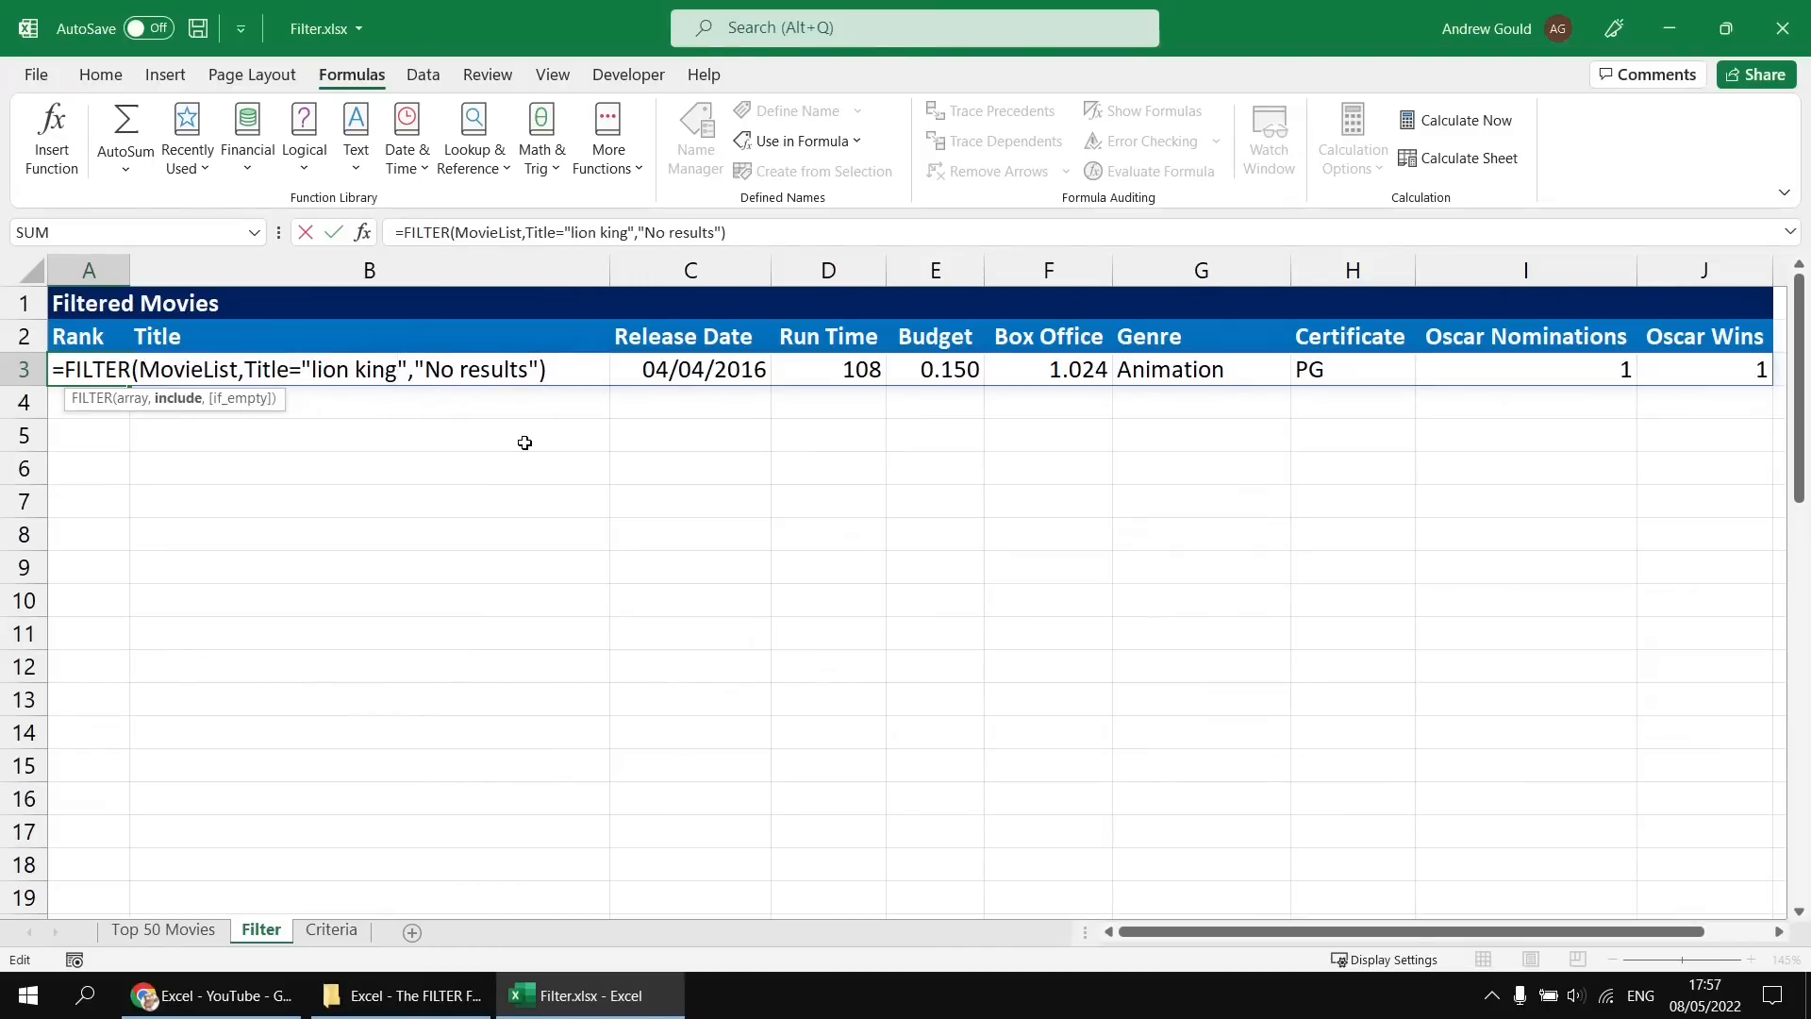
pyautogui.press('Return')
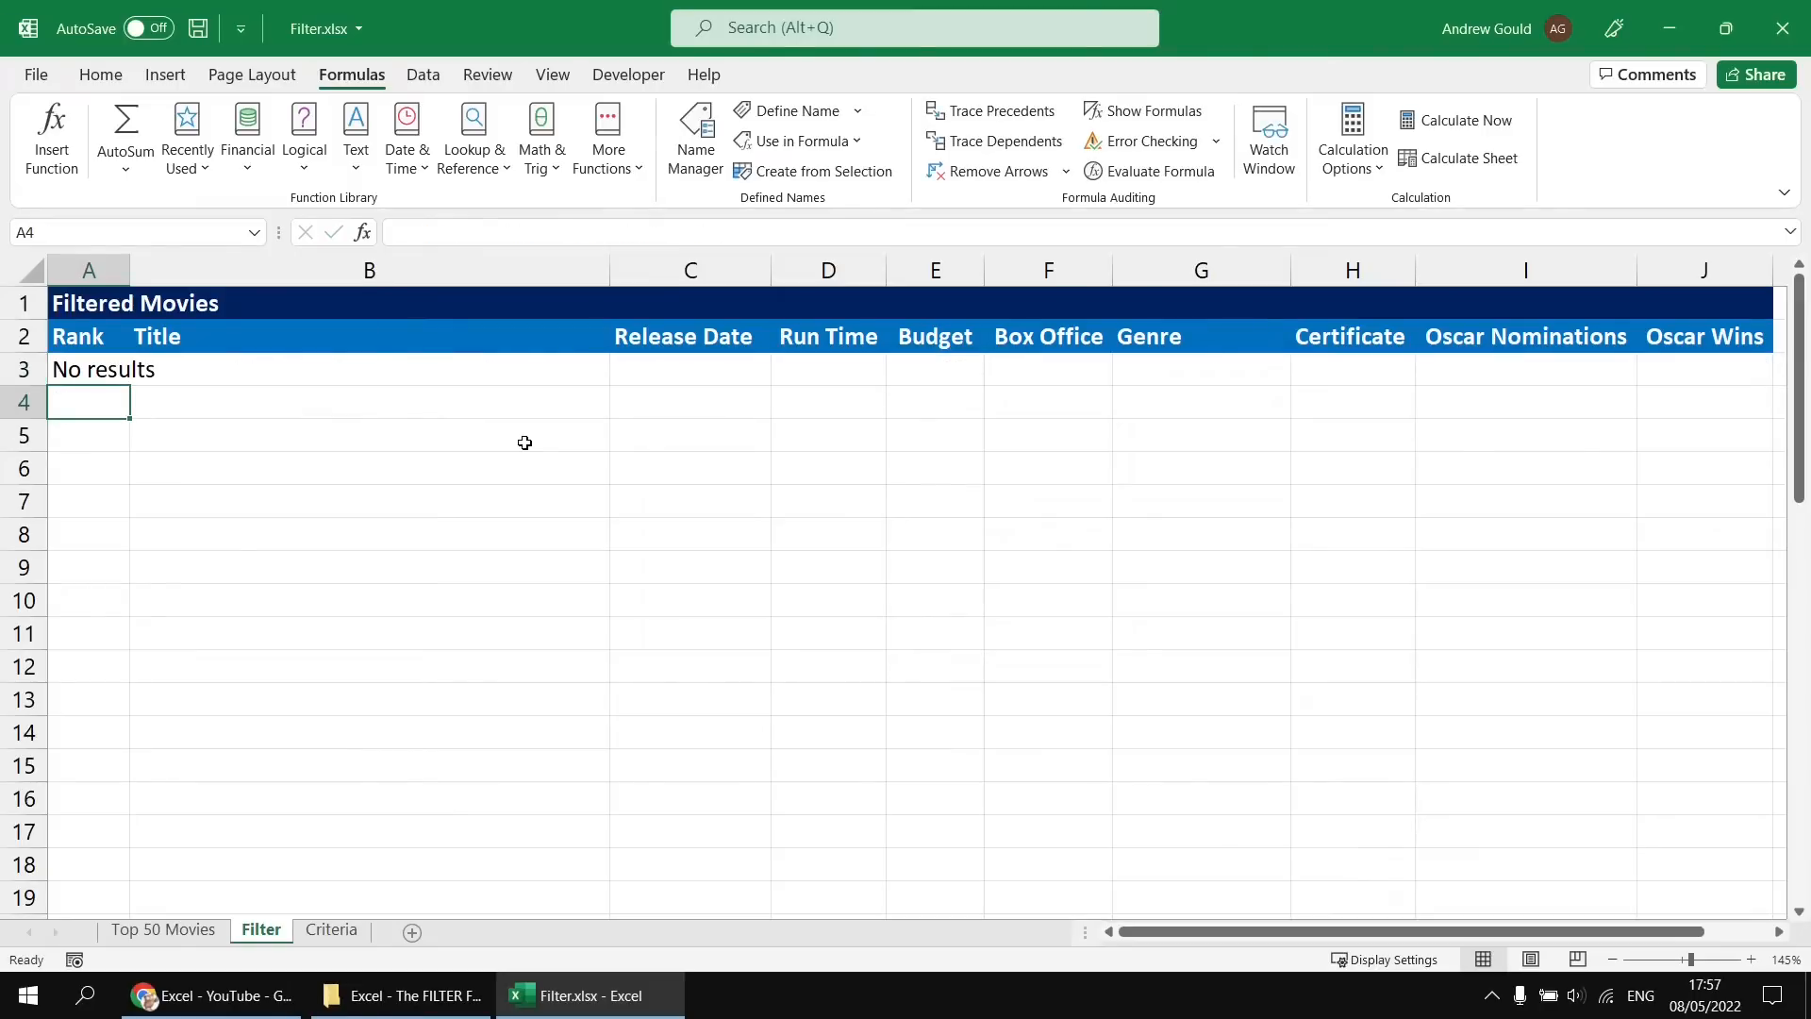
# Extend the title text in the cell A3 criterion to "the lion king" so it matches the full movie title.
pyautogui.press('Up')
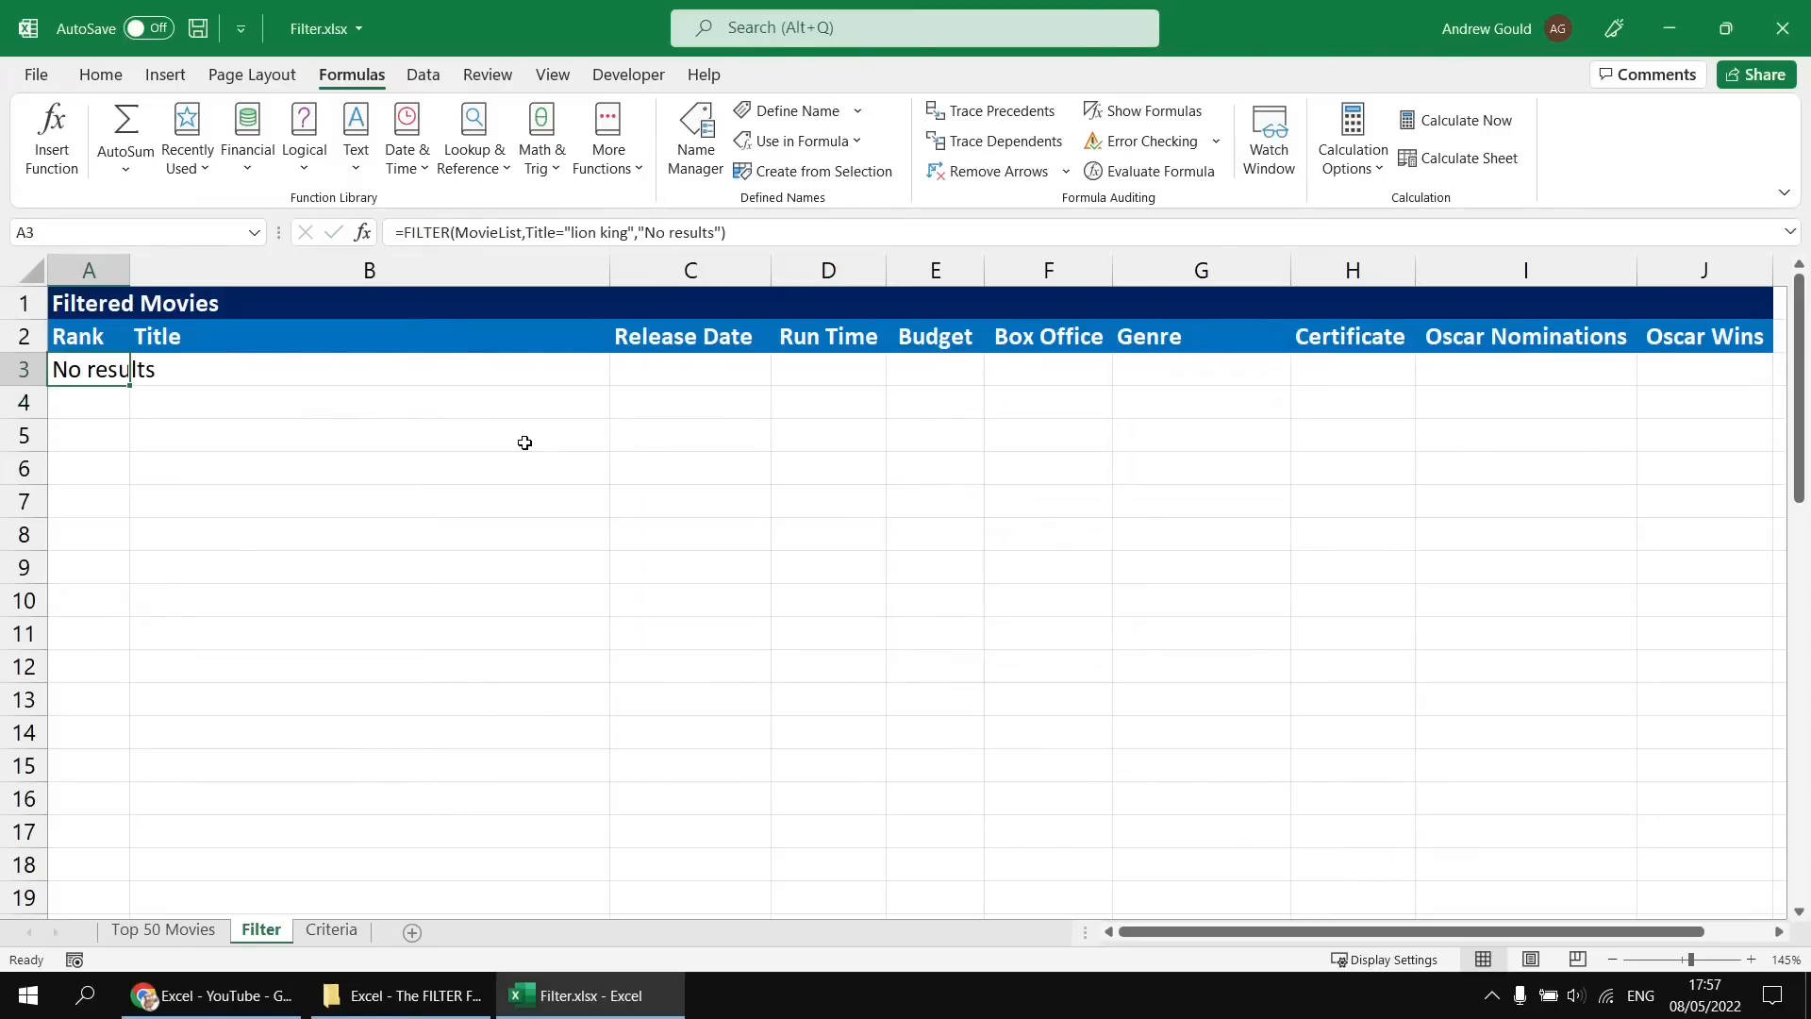
pyautogui.press('F2')
pyautogui.click(313, 369)
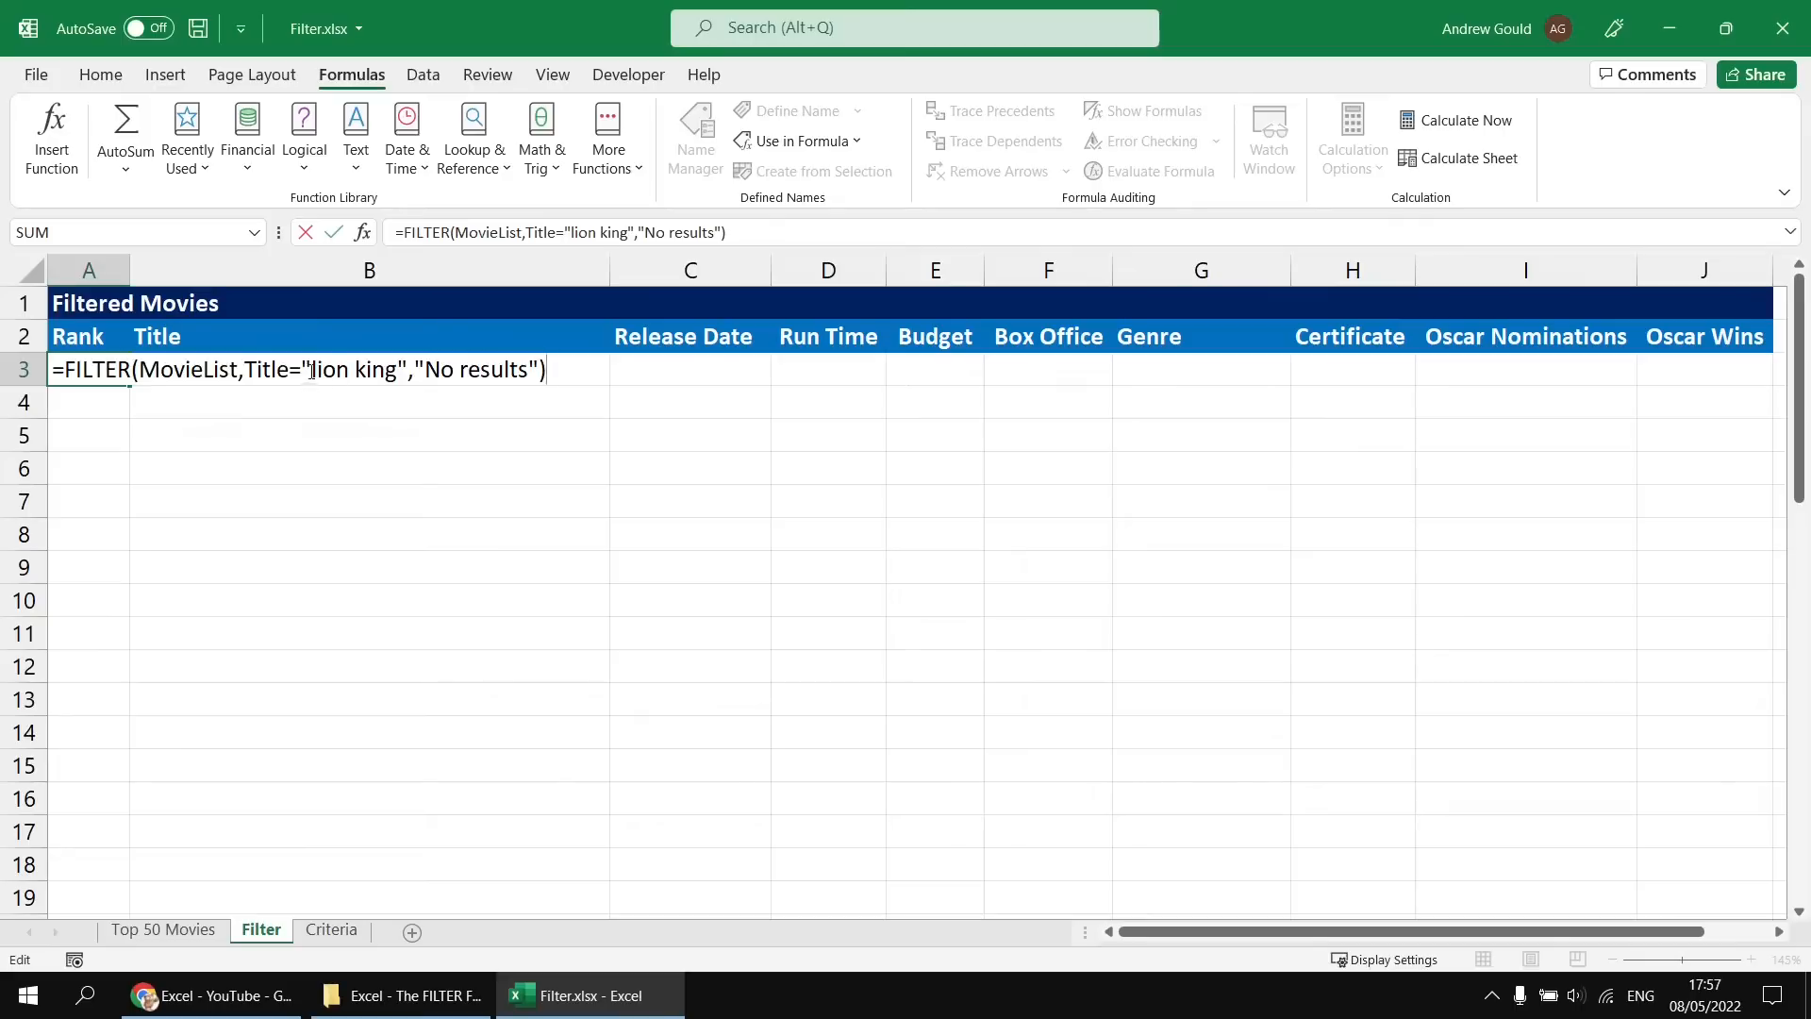
pyautogui.write('the')
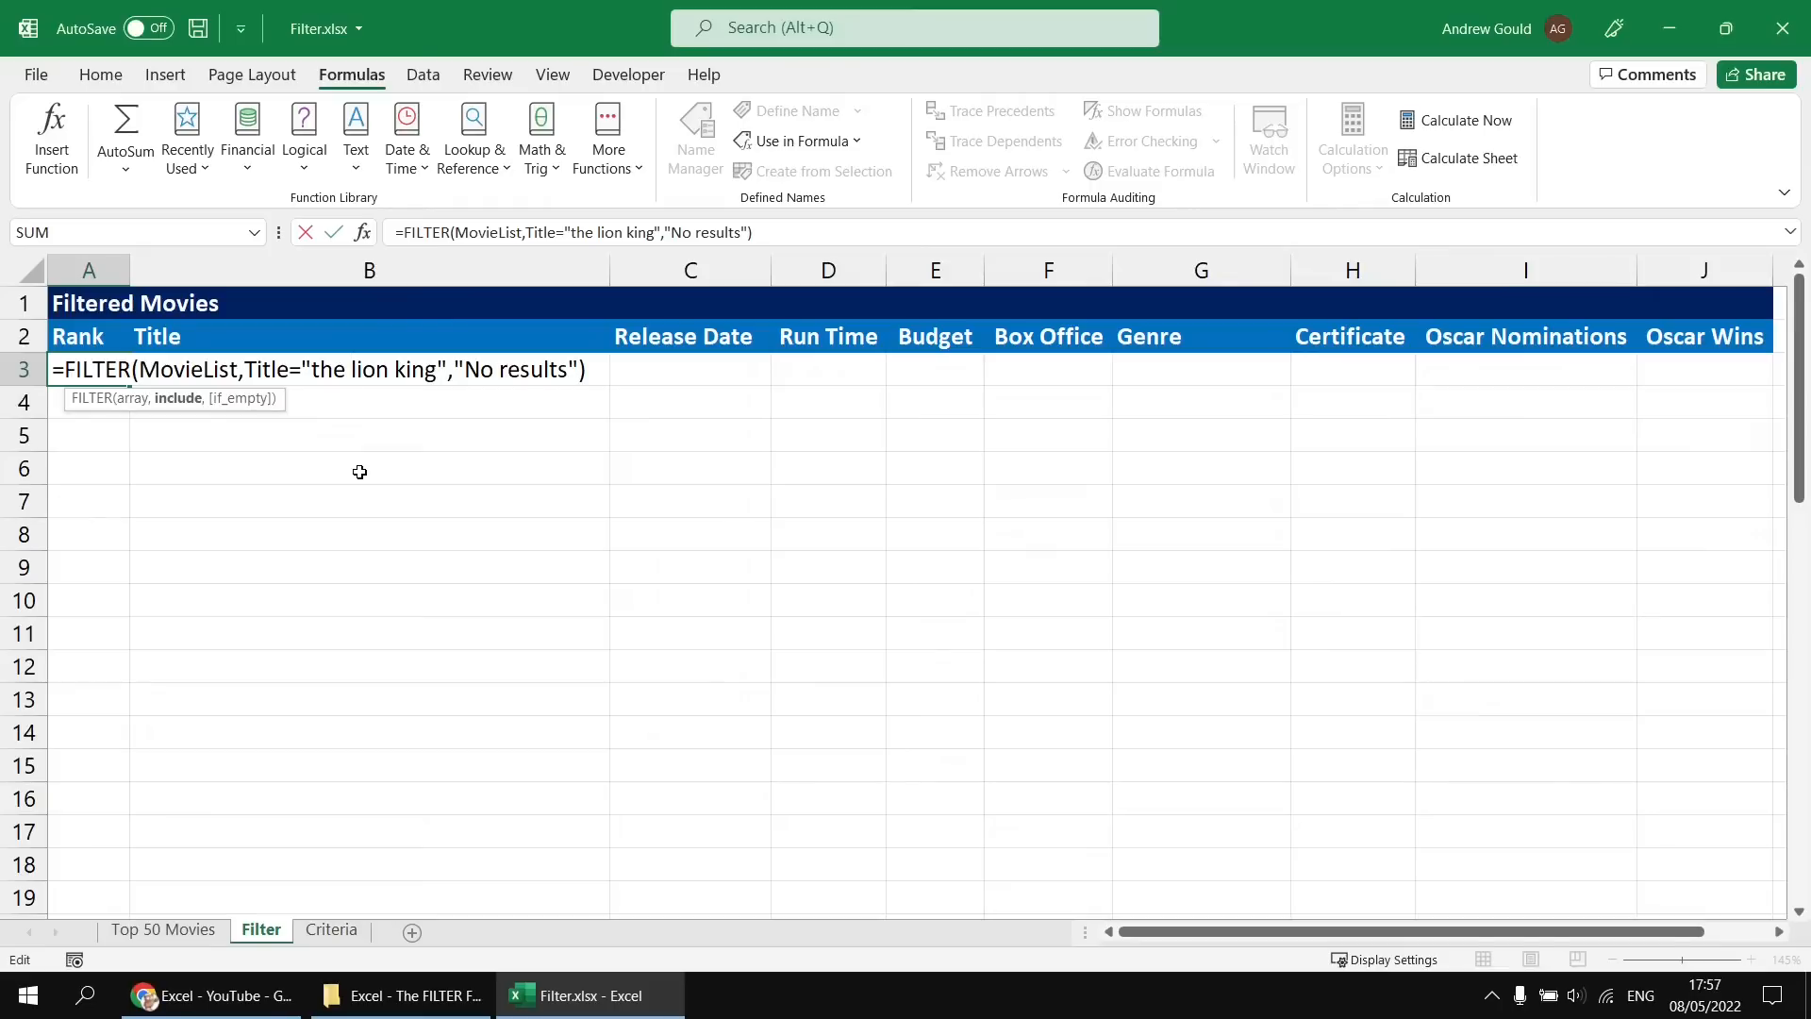
pyautogui.press('Return')
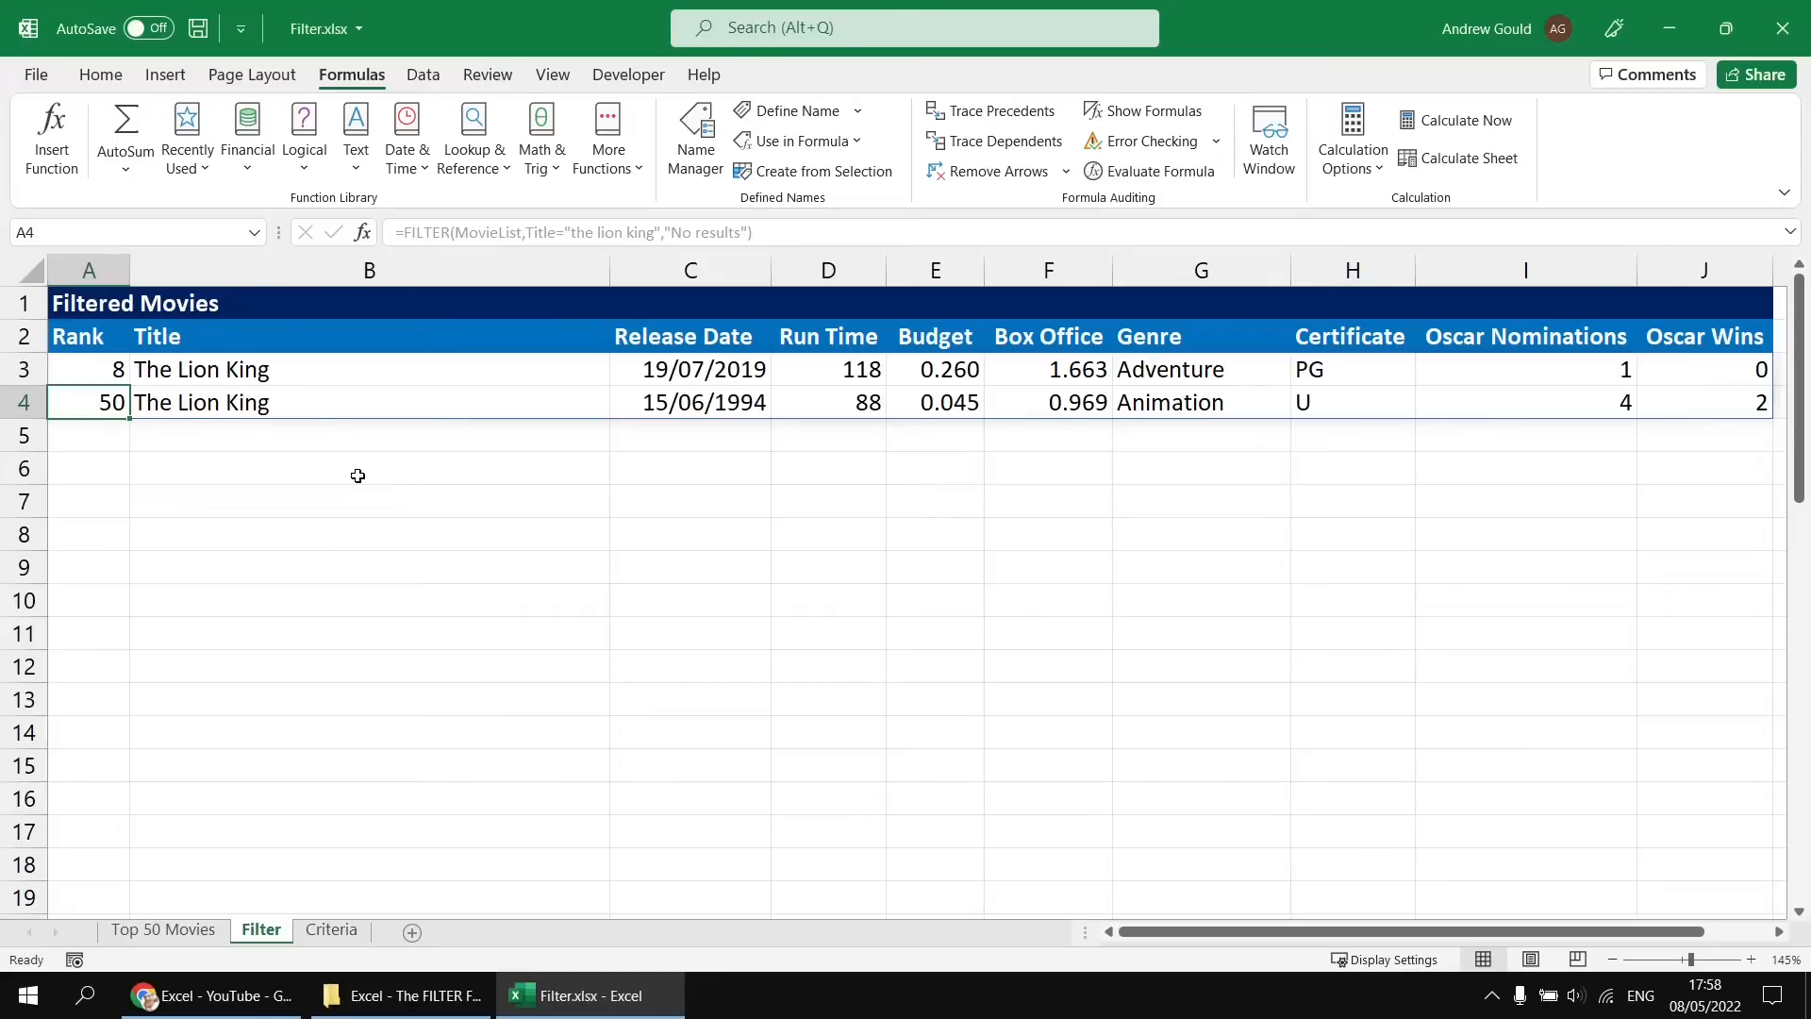
# On the Top 50 Movies sheet, enter =SEARCH("king",Title) in cell K3.
pyautogui.click(158, 932)
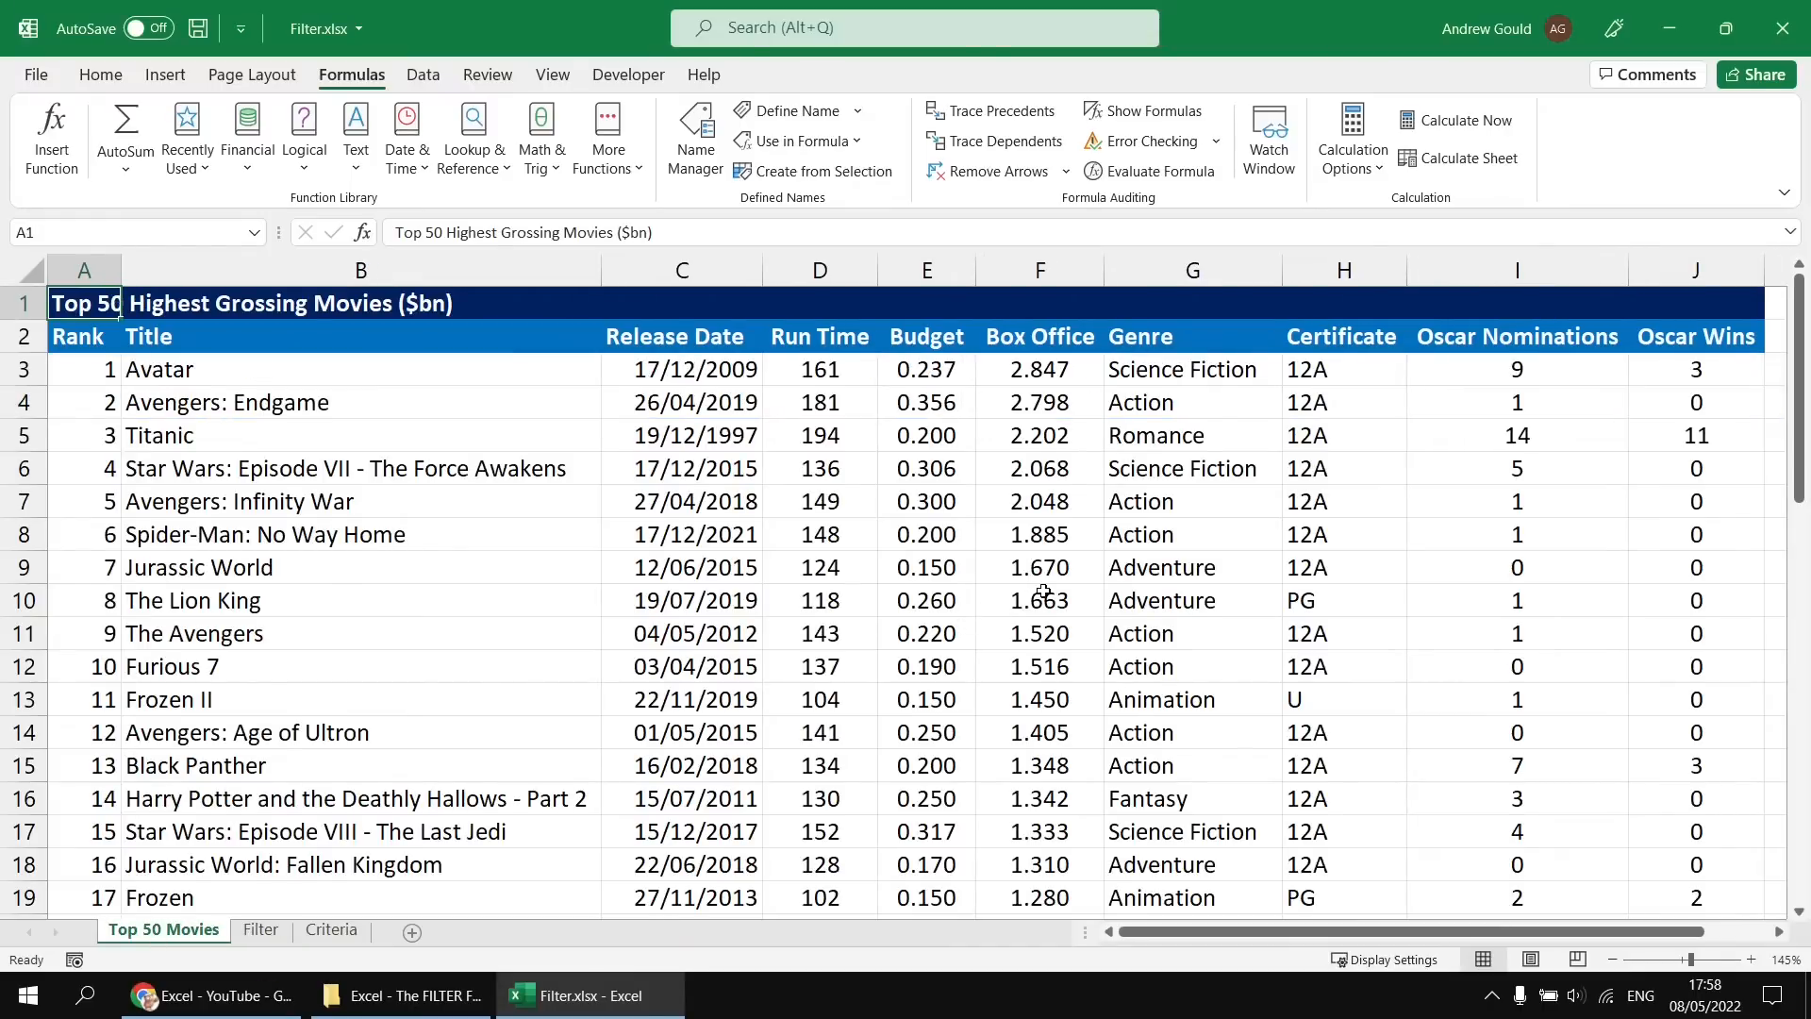
pyautogui.scroll(-1, 1044, 592)
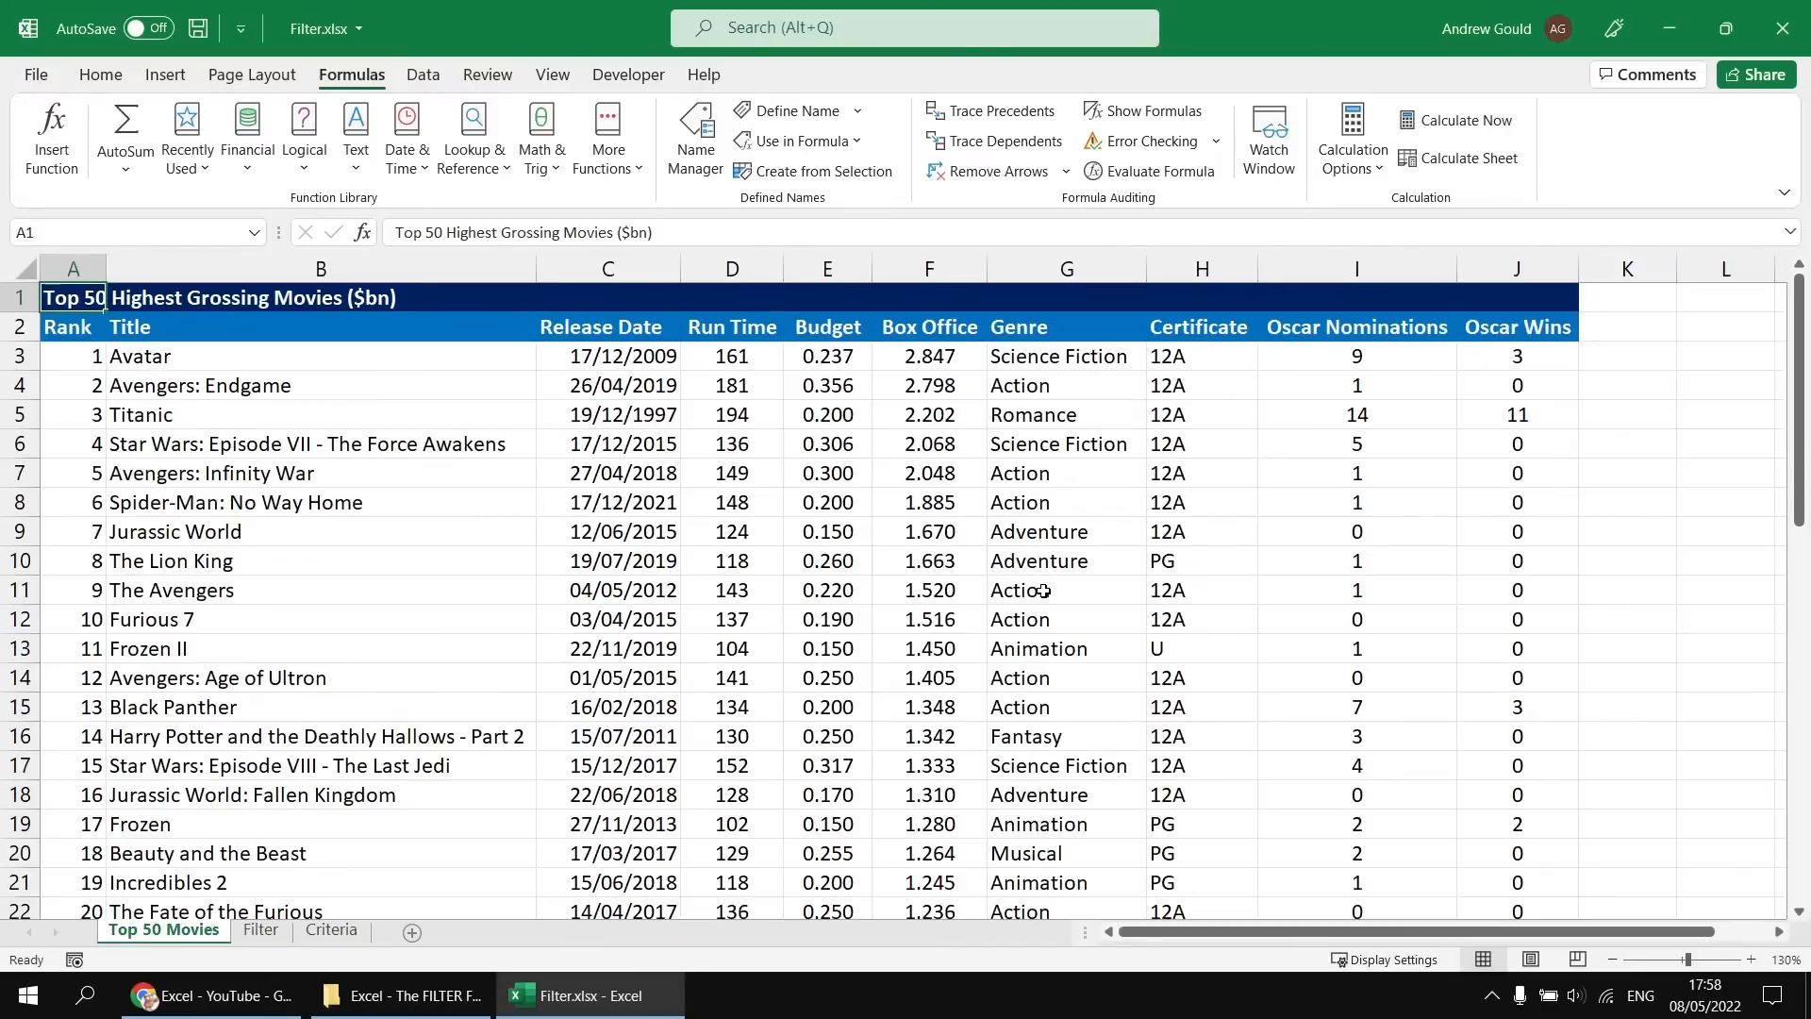
pyautogui.click(1633, 355)
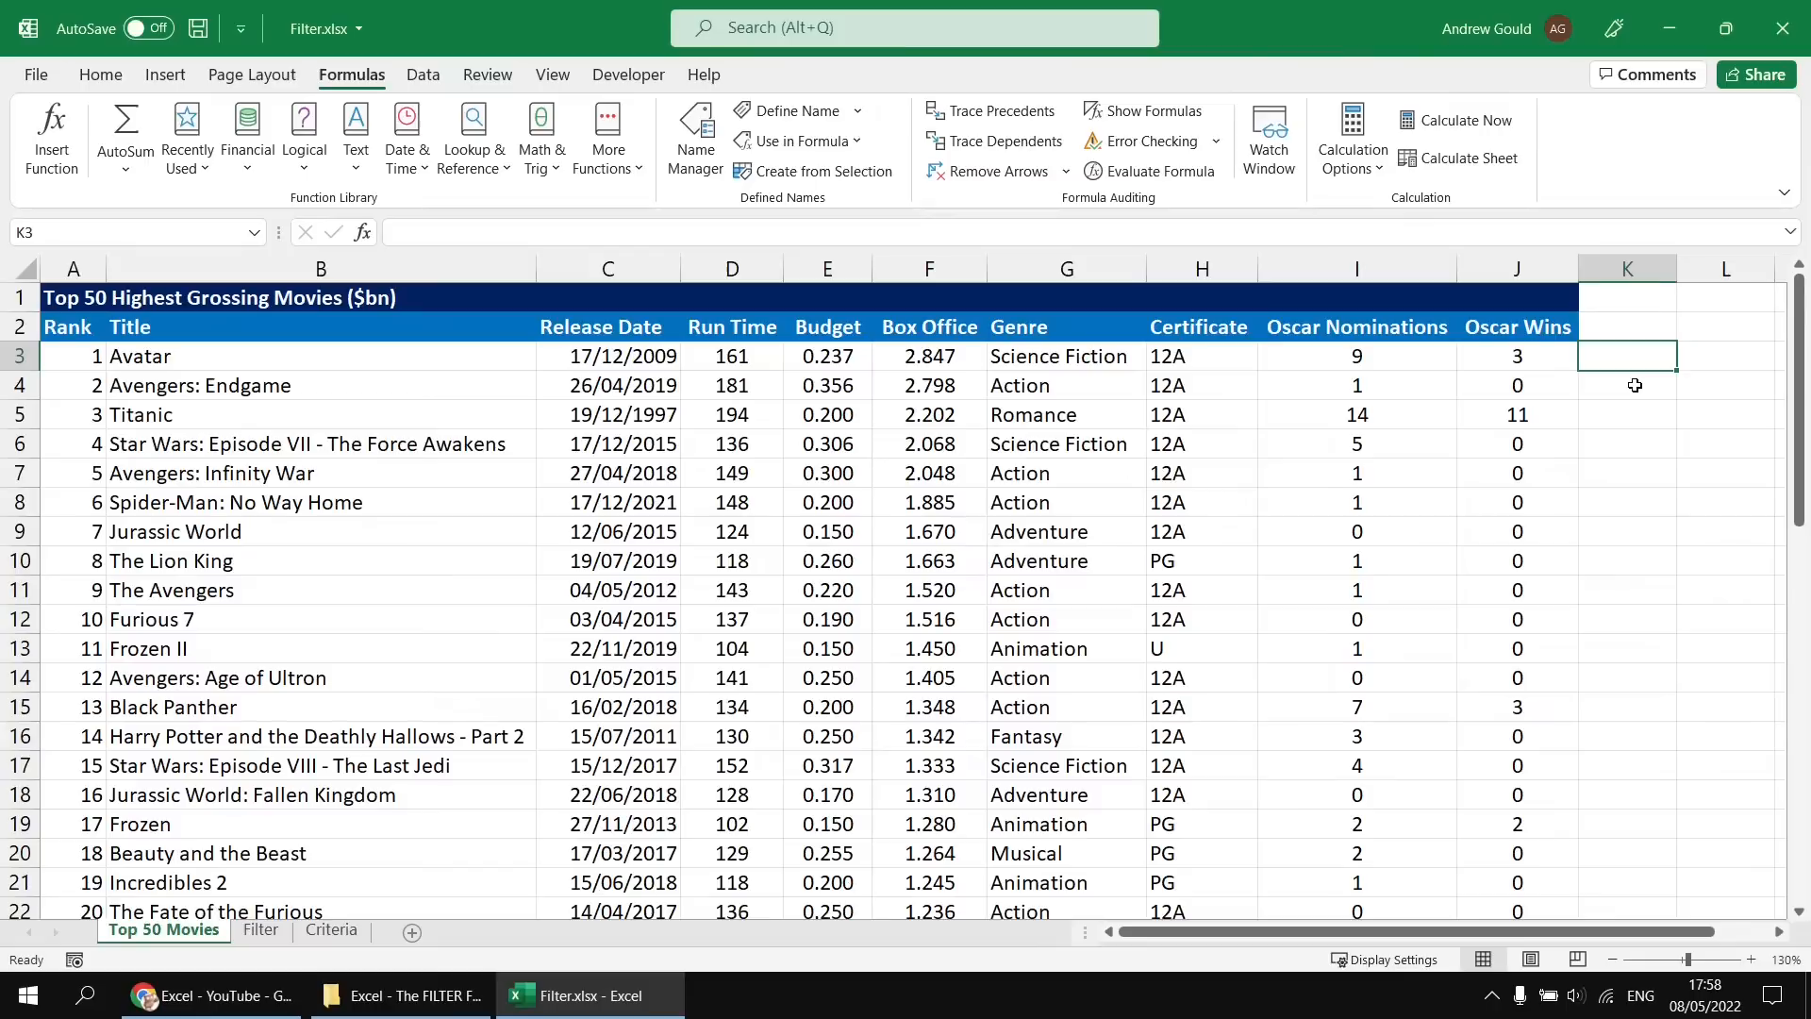
pyautogui.write('=')
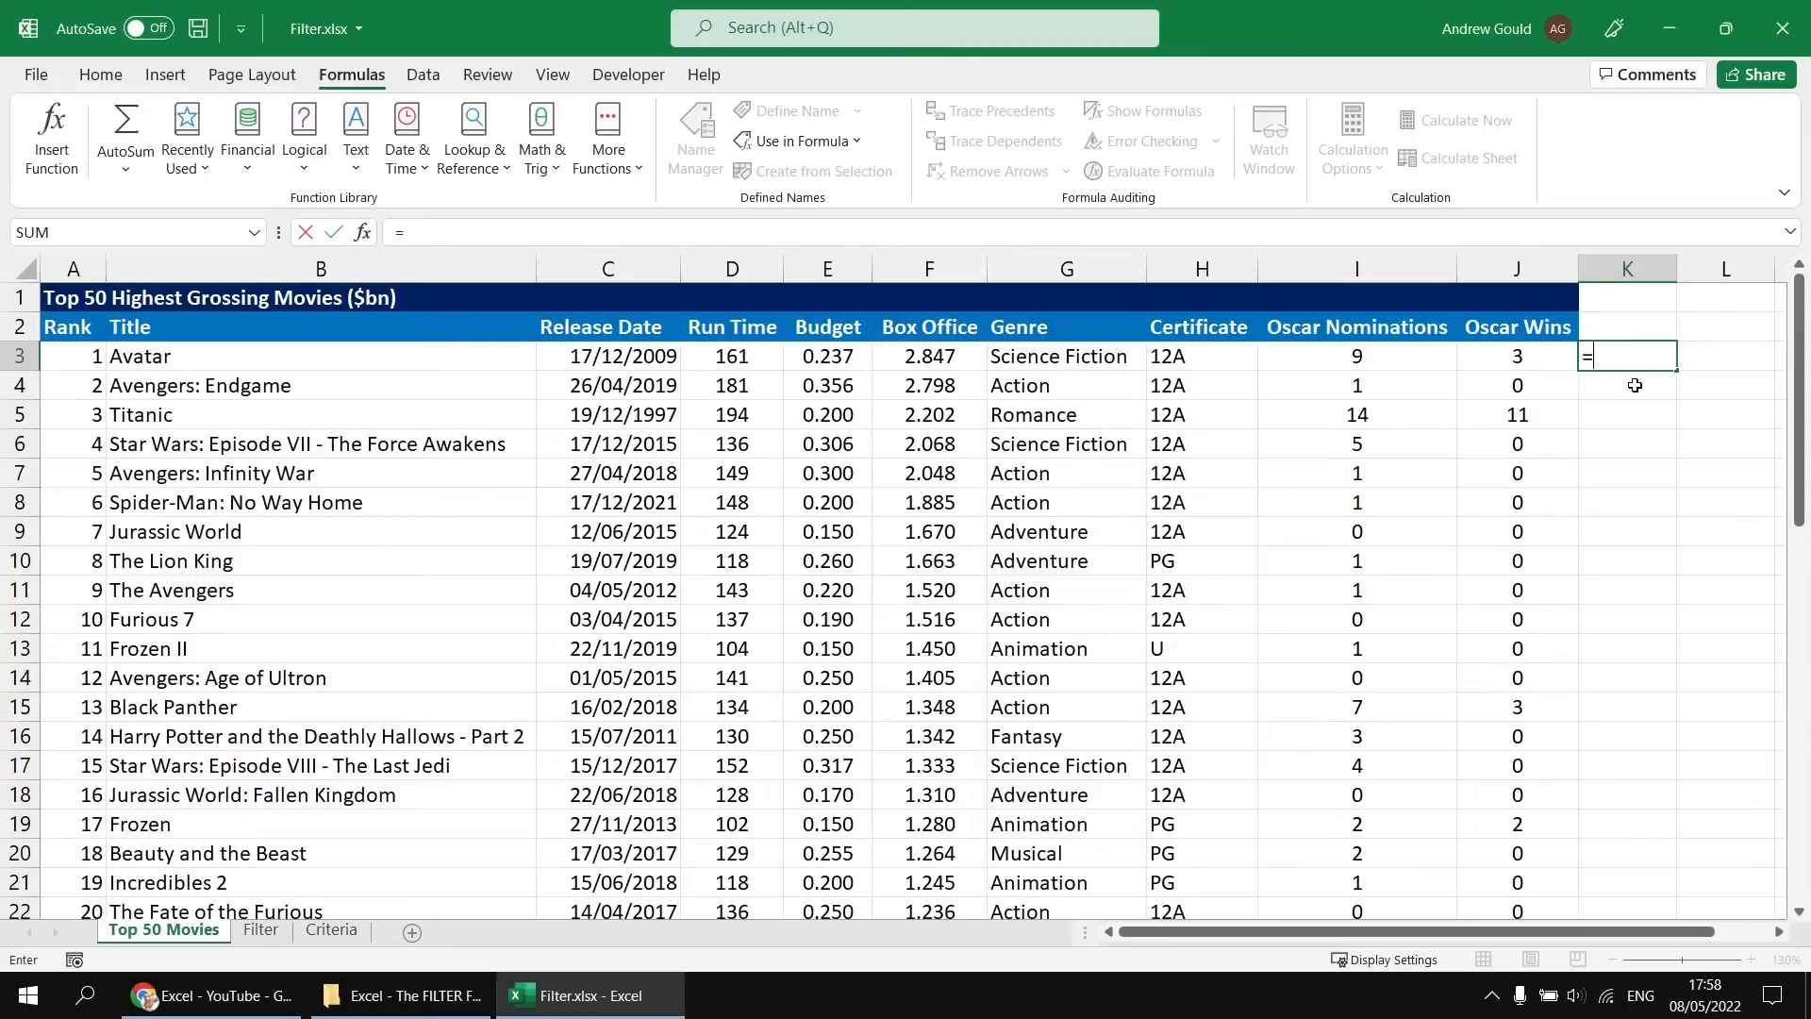
pyautogui.write('searc')
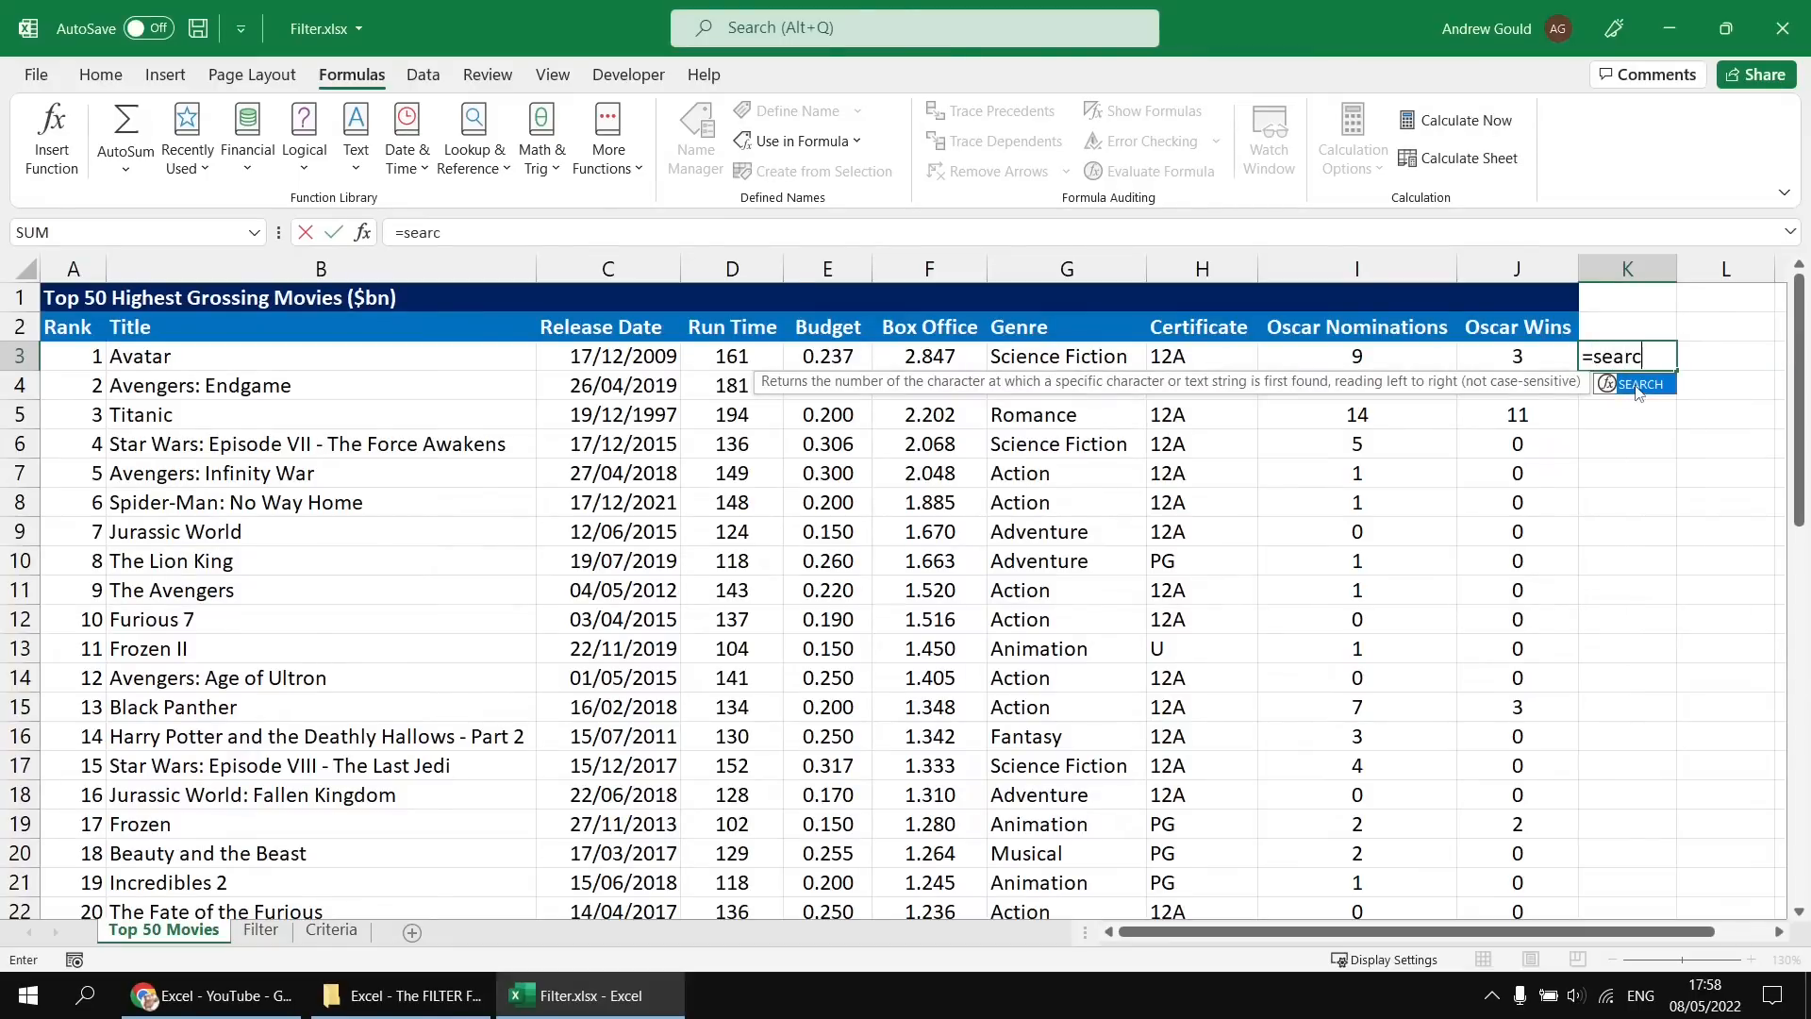
pyautogui.doubleClick(1637, 384)
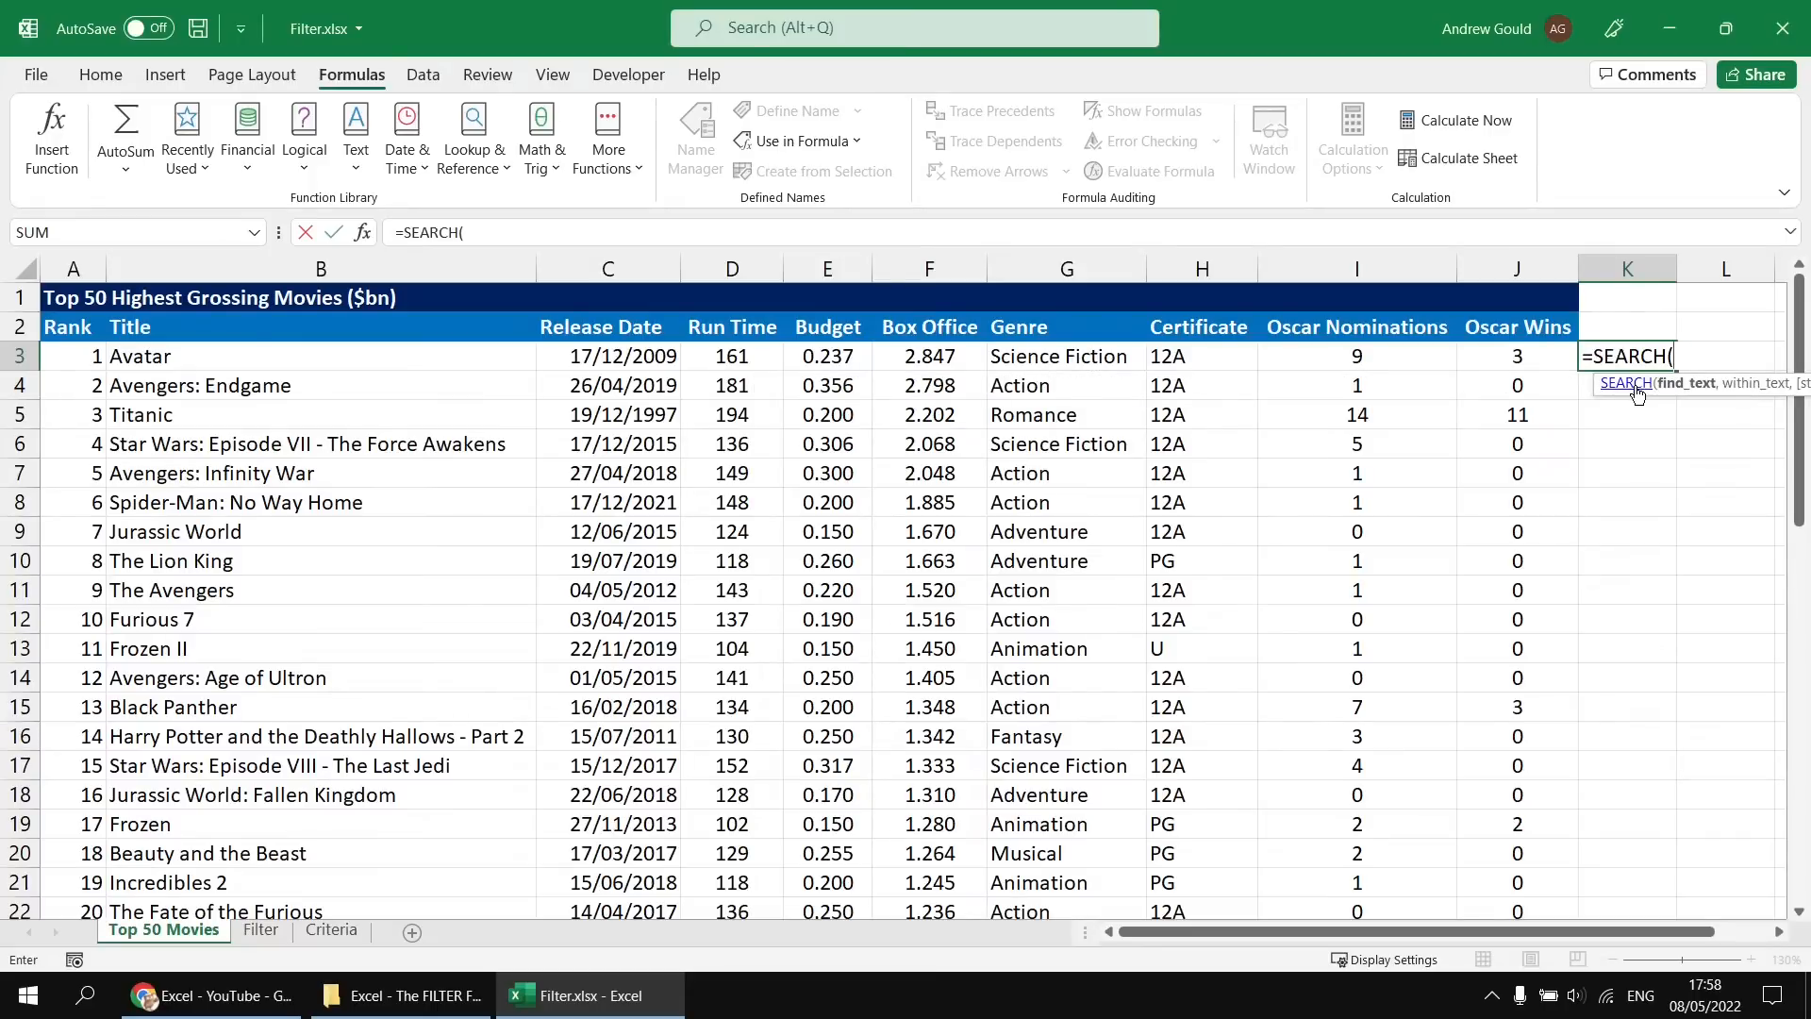
pyautogui.write('"king",Ti')
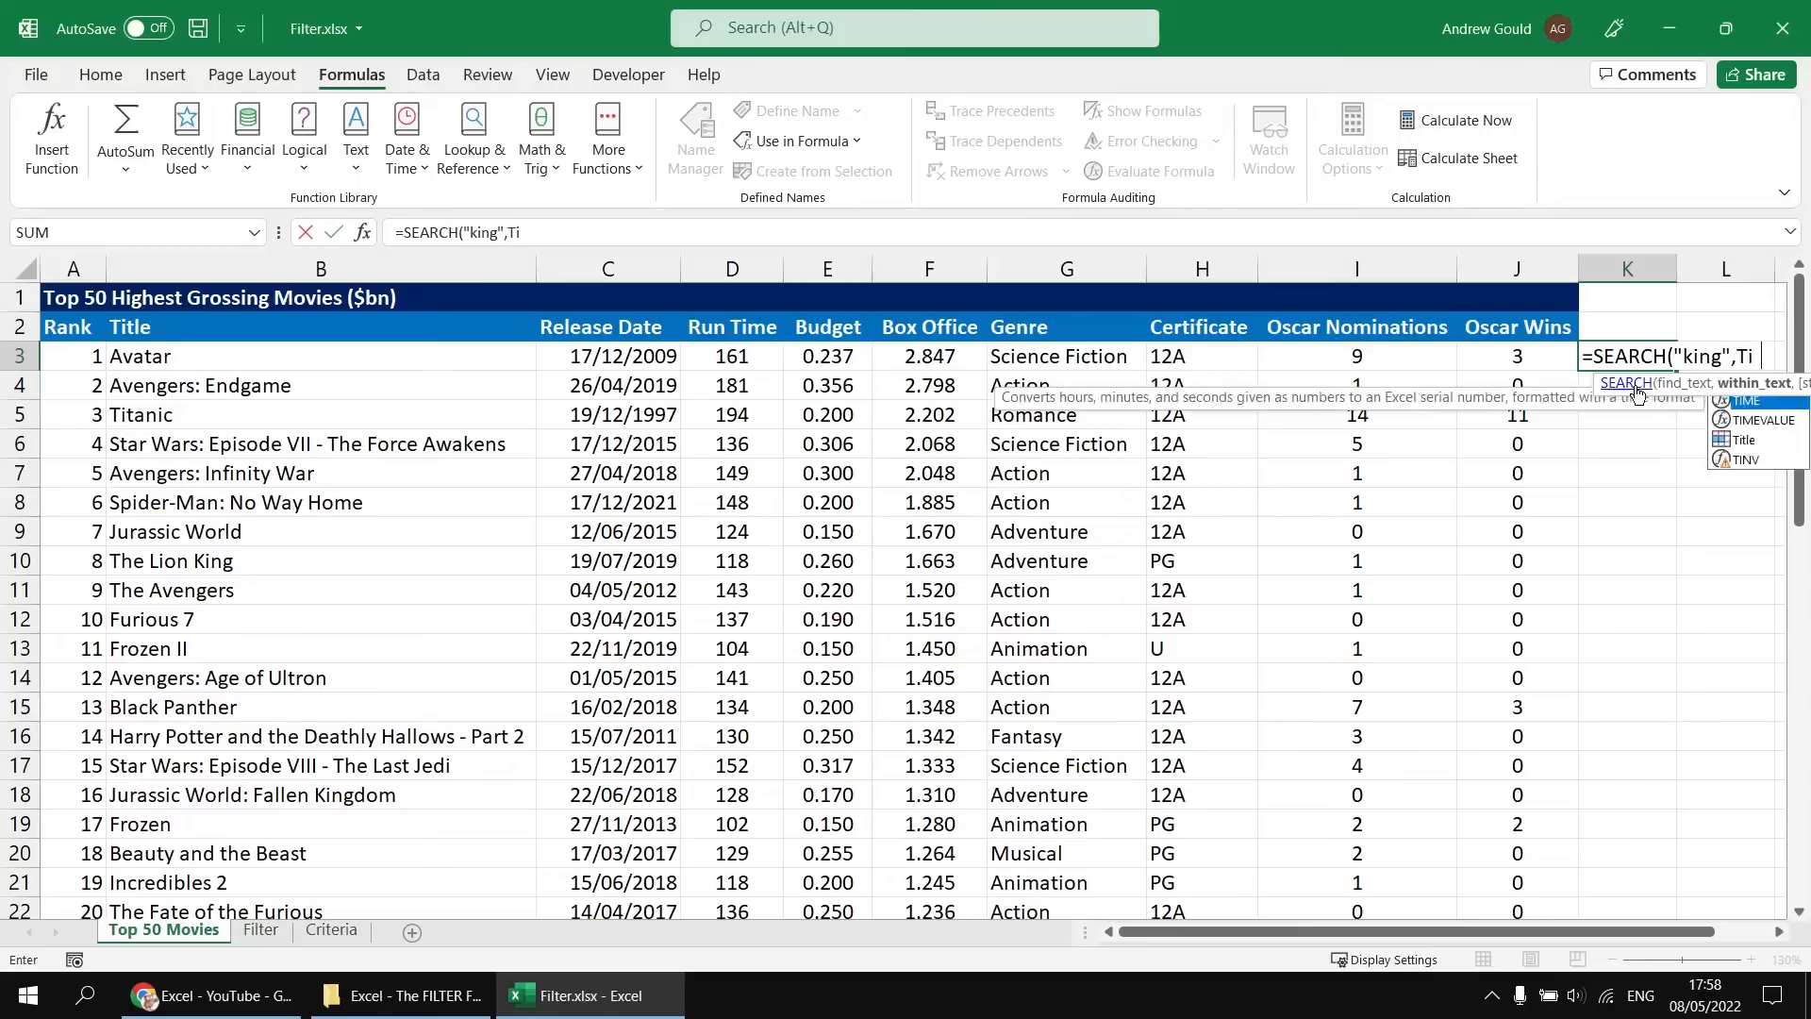
pyautogui.press('Tab')
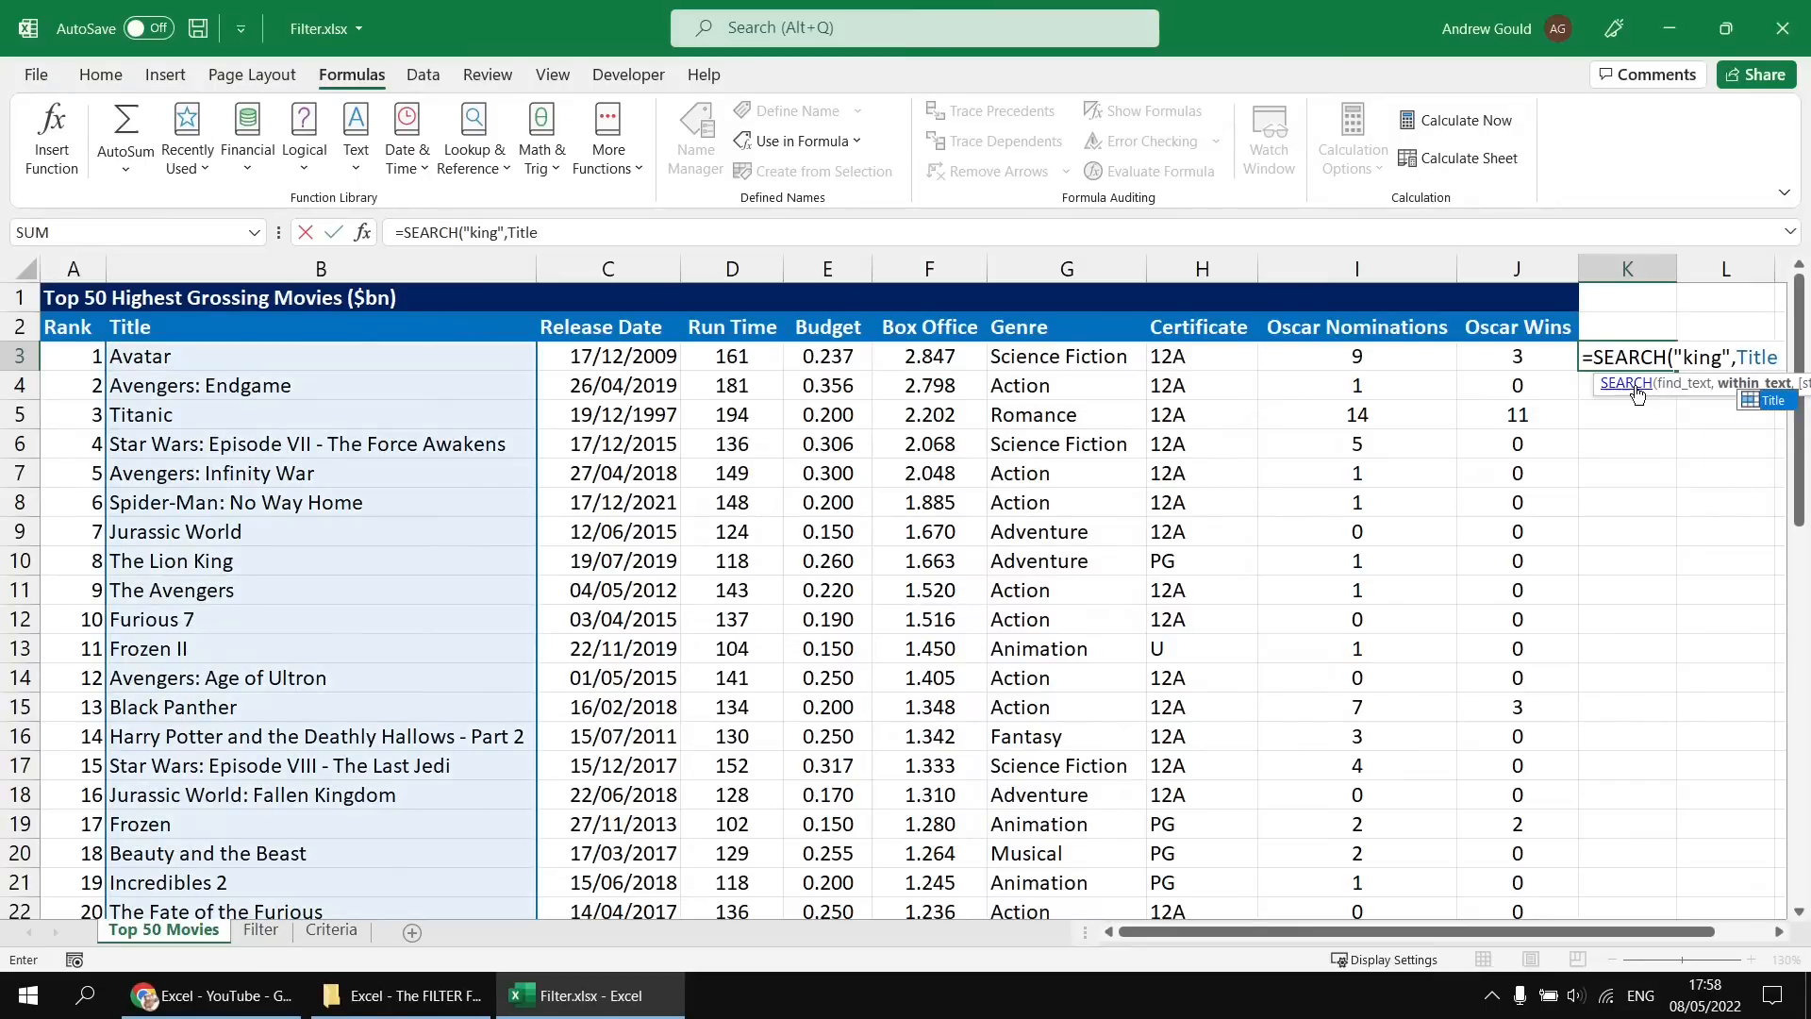
pyautogui.write(')')
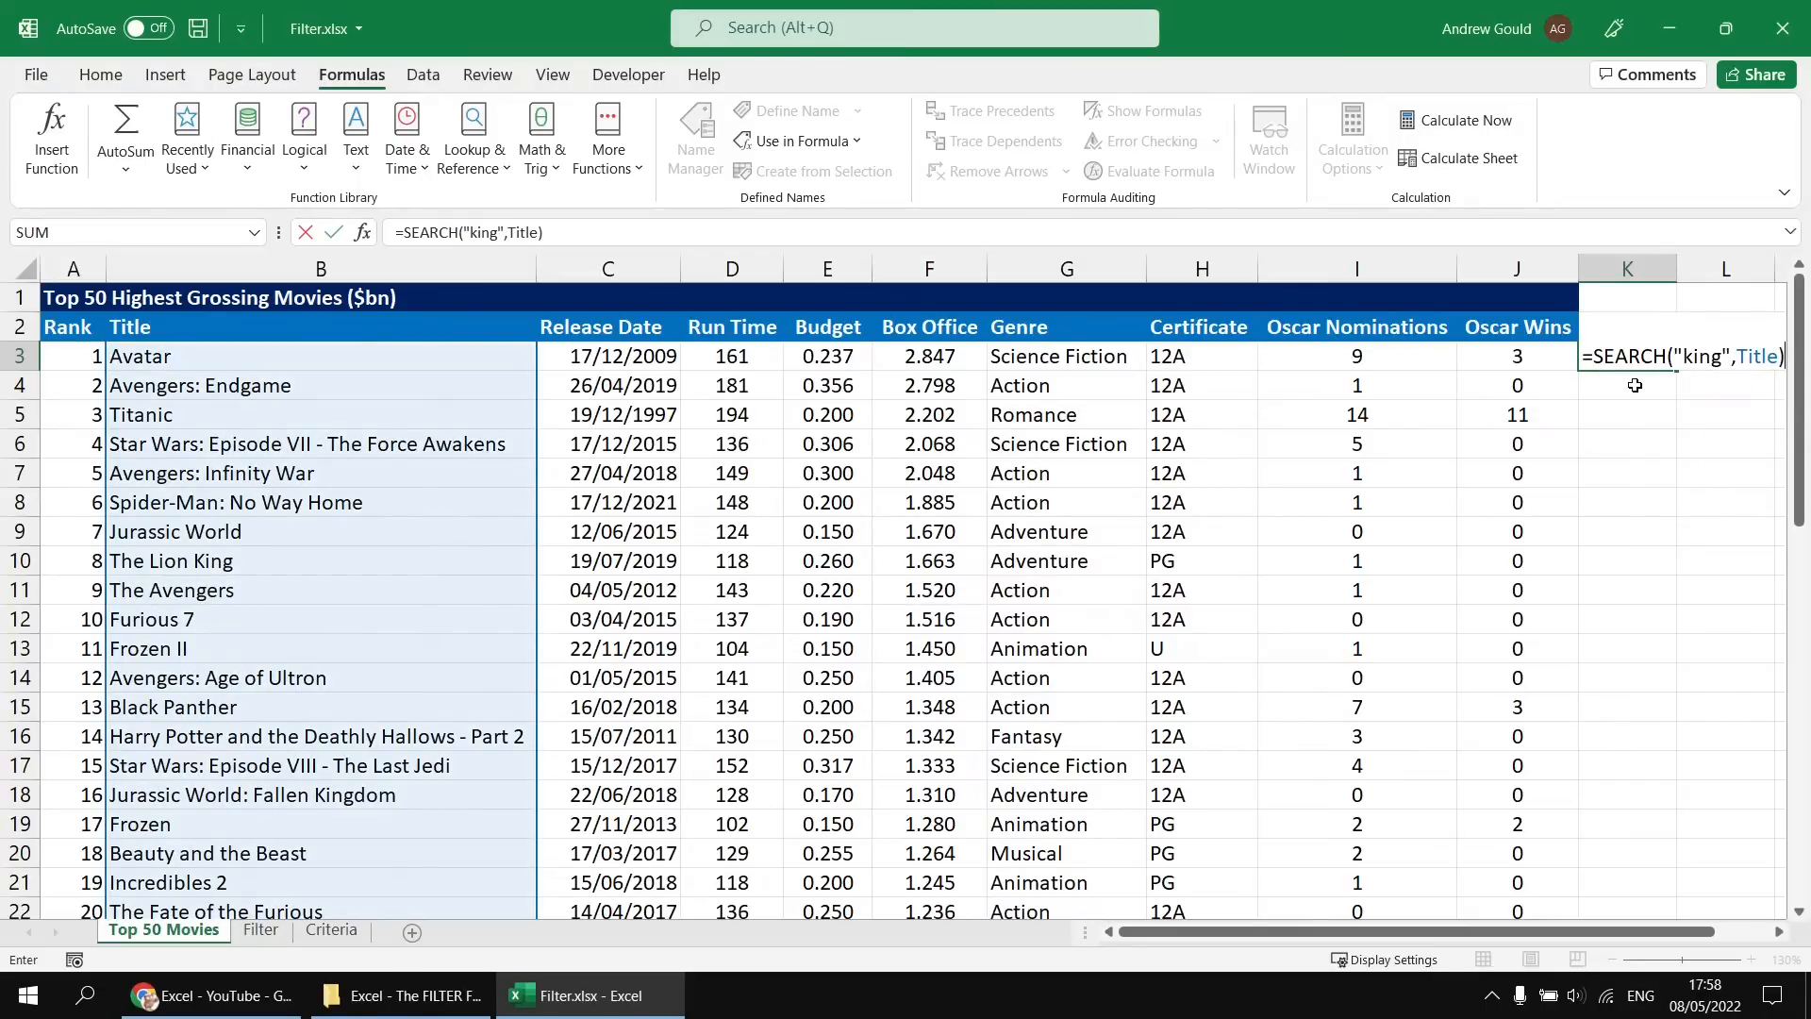
pyautogui.press('Return')
# Compare the SEARCH results in cells K10 and K18 with the movie titles in the same rows.
pyautogui.click(1630, 562)
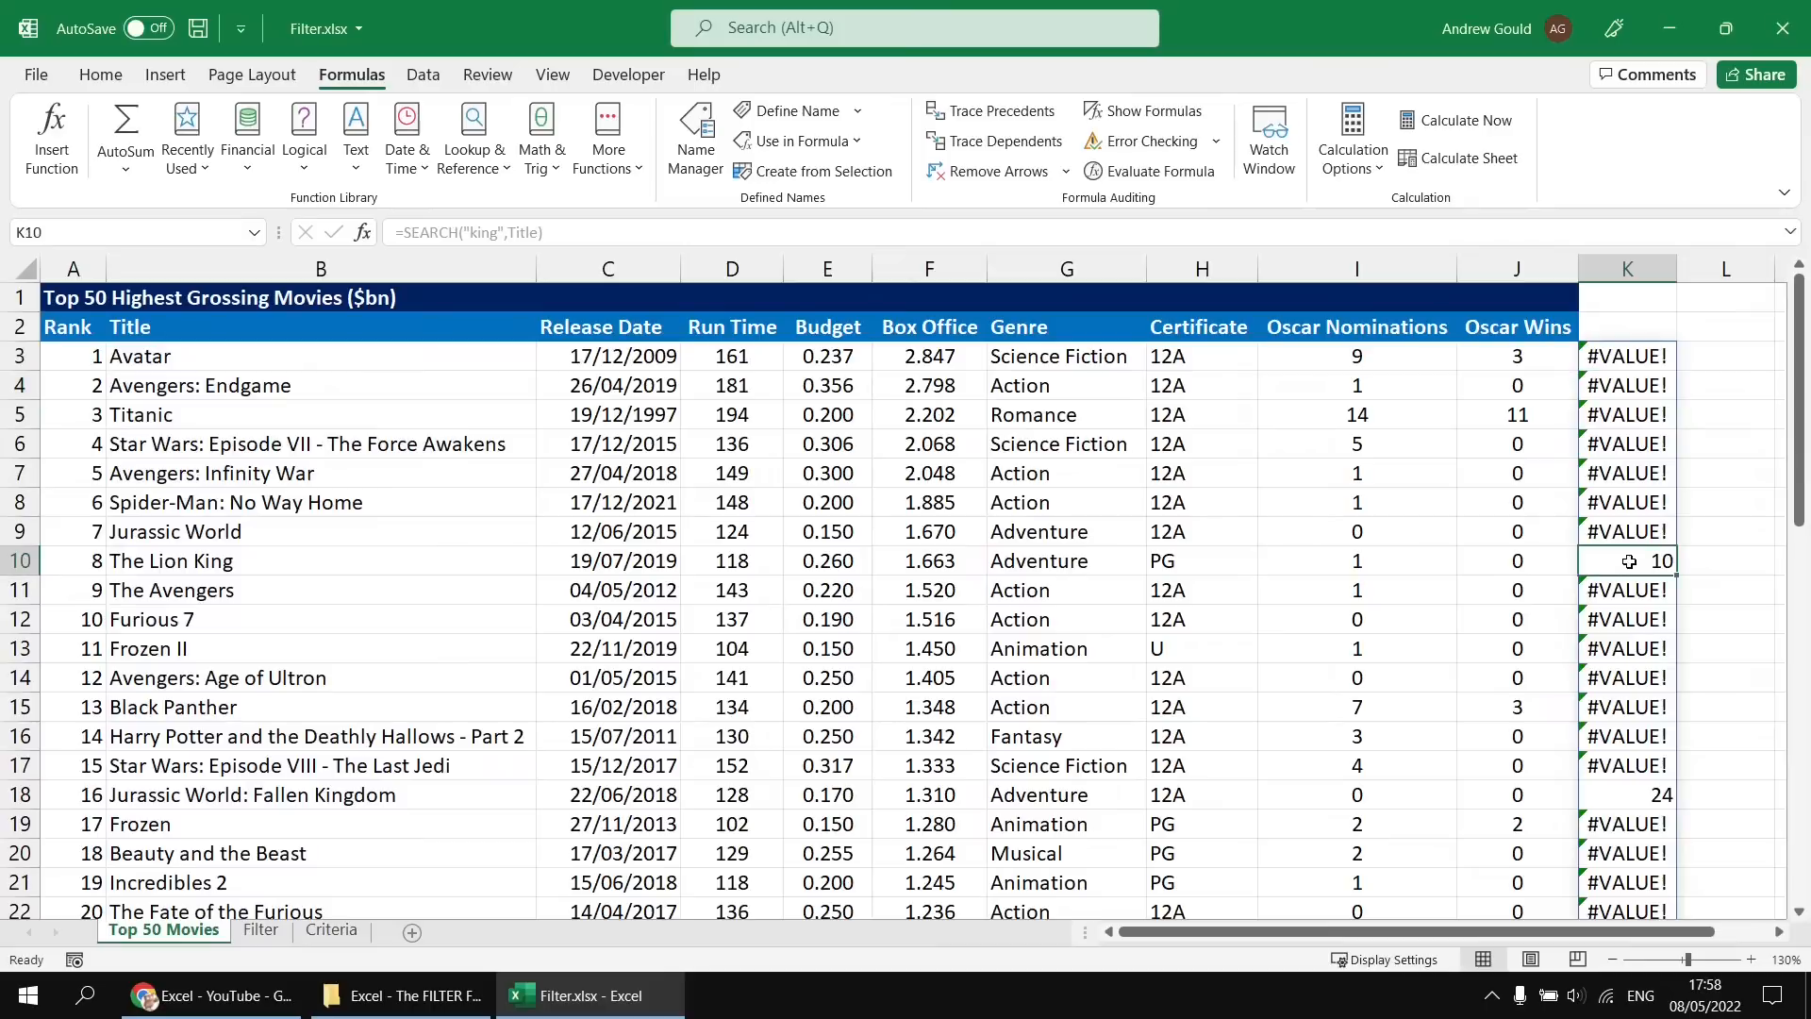
pyautogui.click(317, 564)
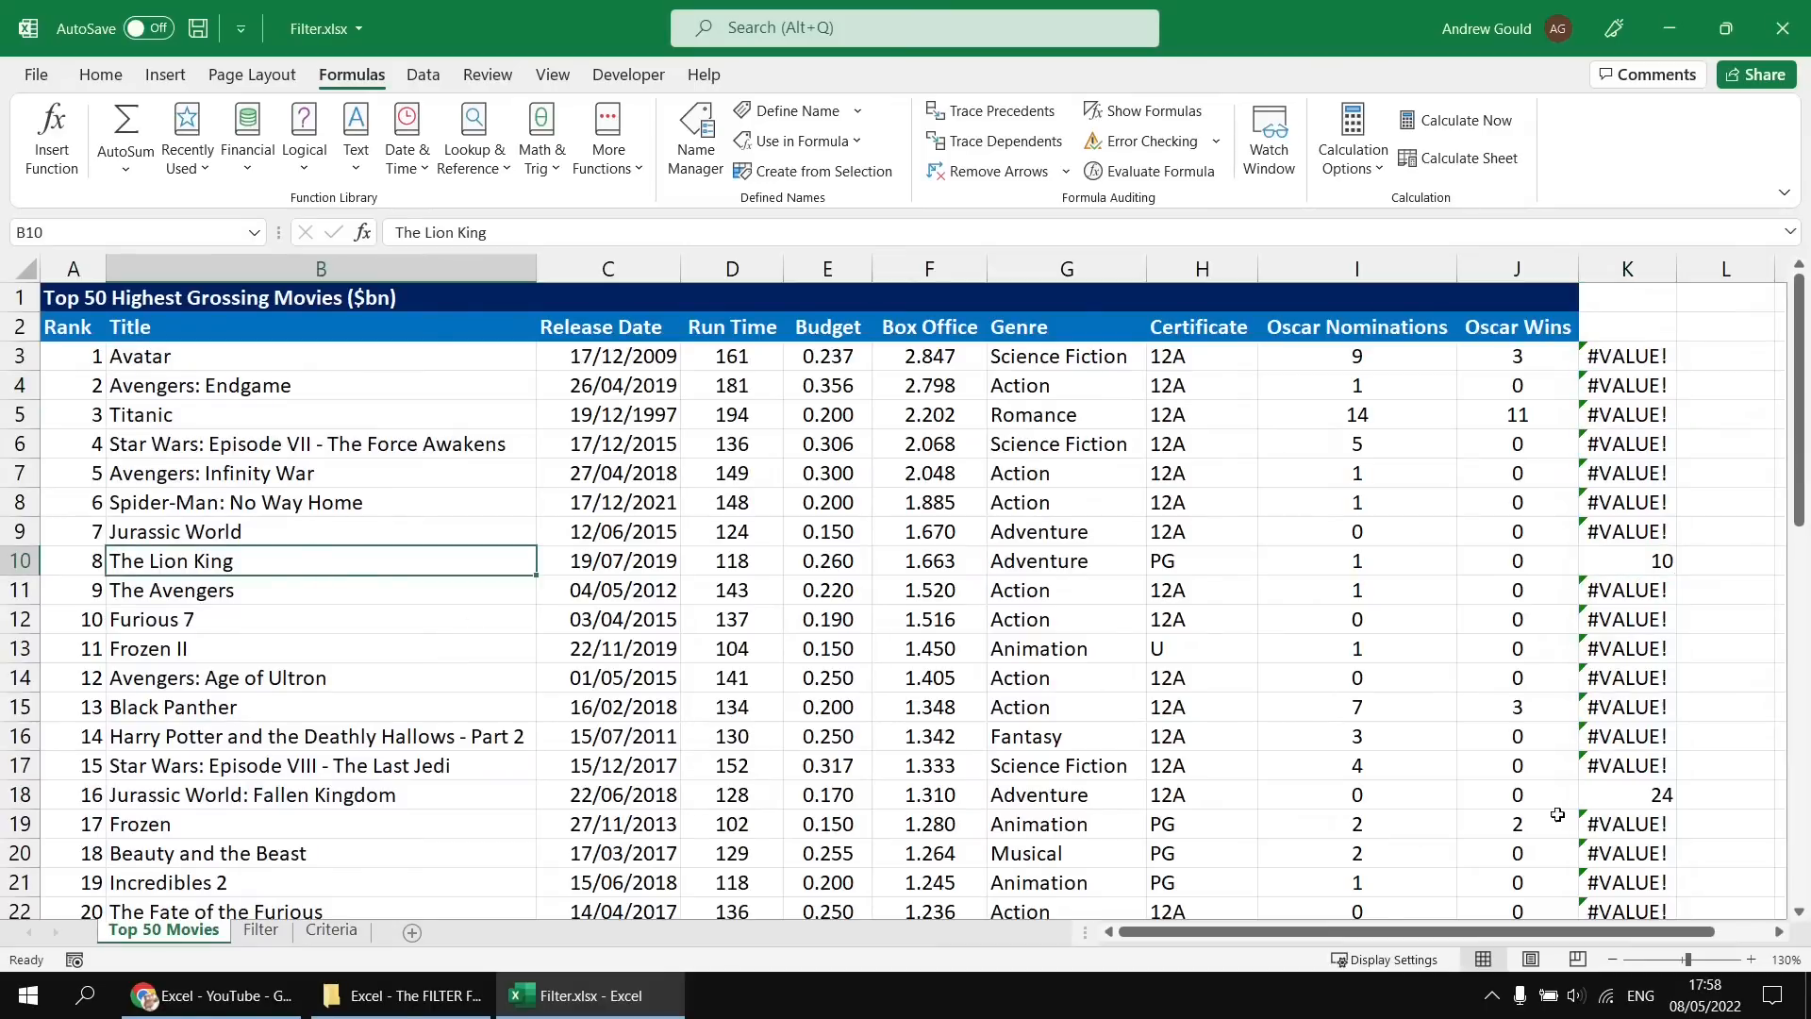
pyautogui.click(1631, 795)
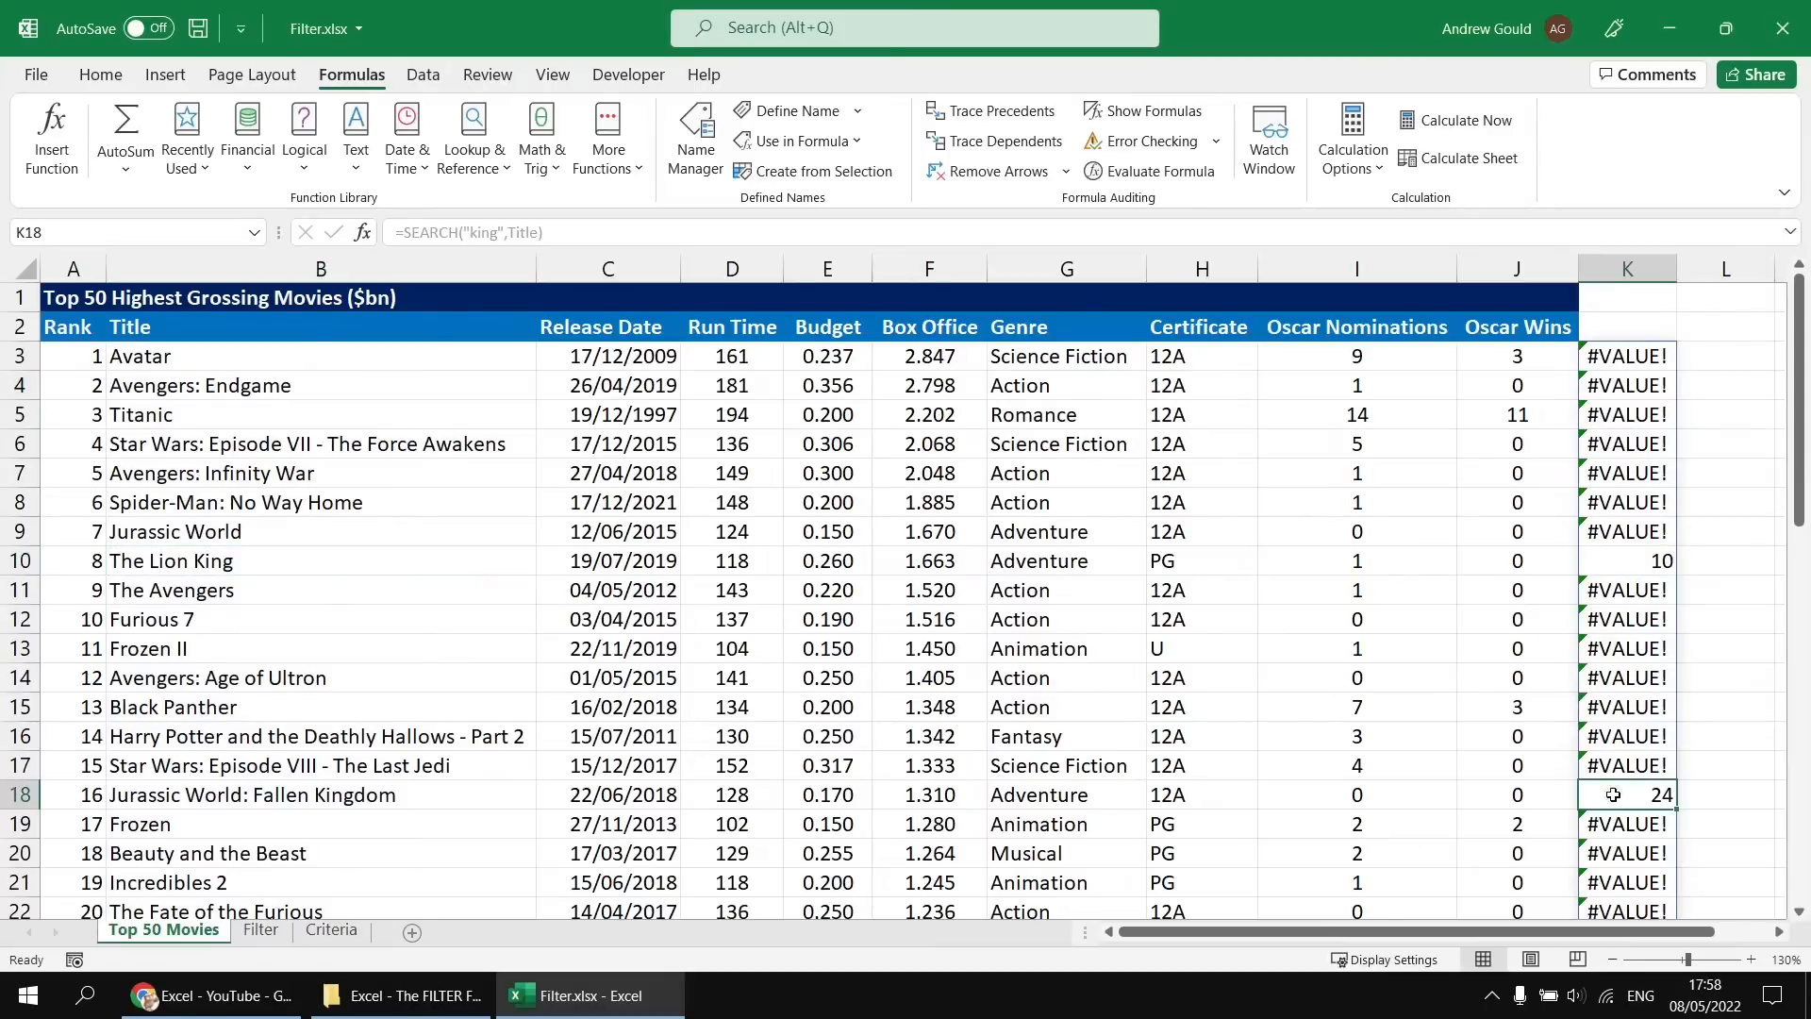
pyautogui.click(363, 796)
pyautogui.click(1641, 794)
pyautogui.click(1639, 563)
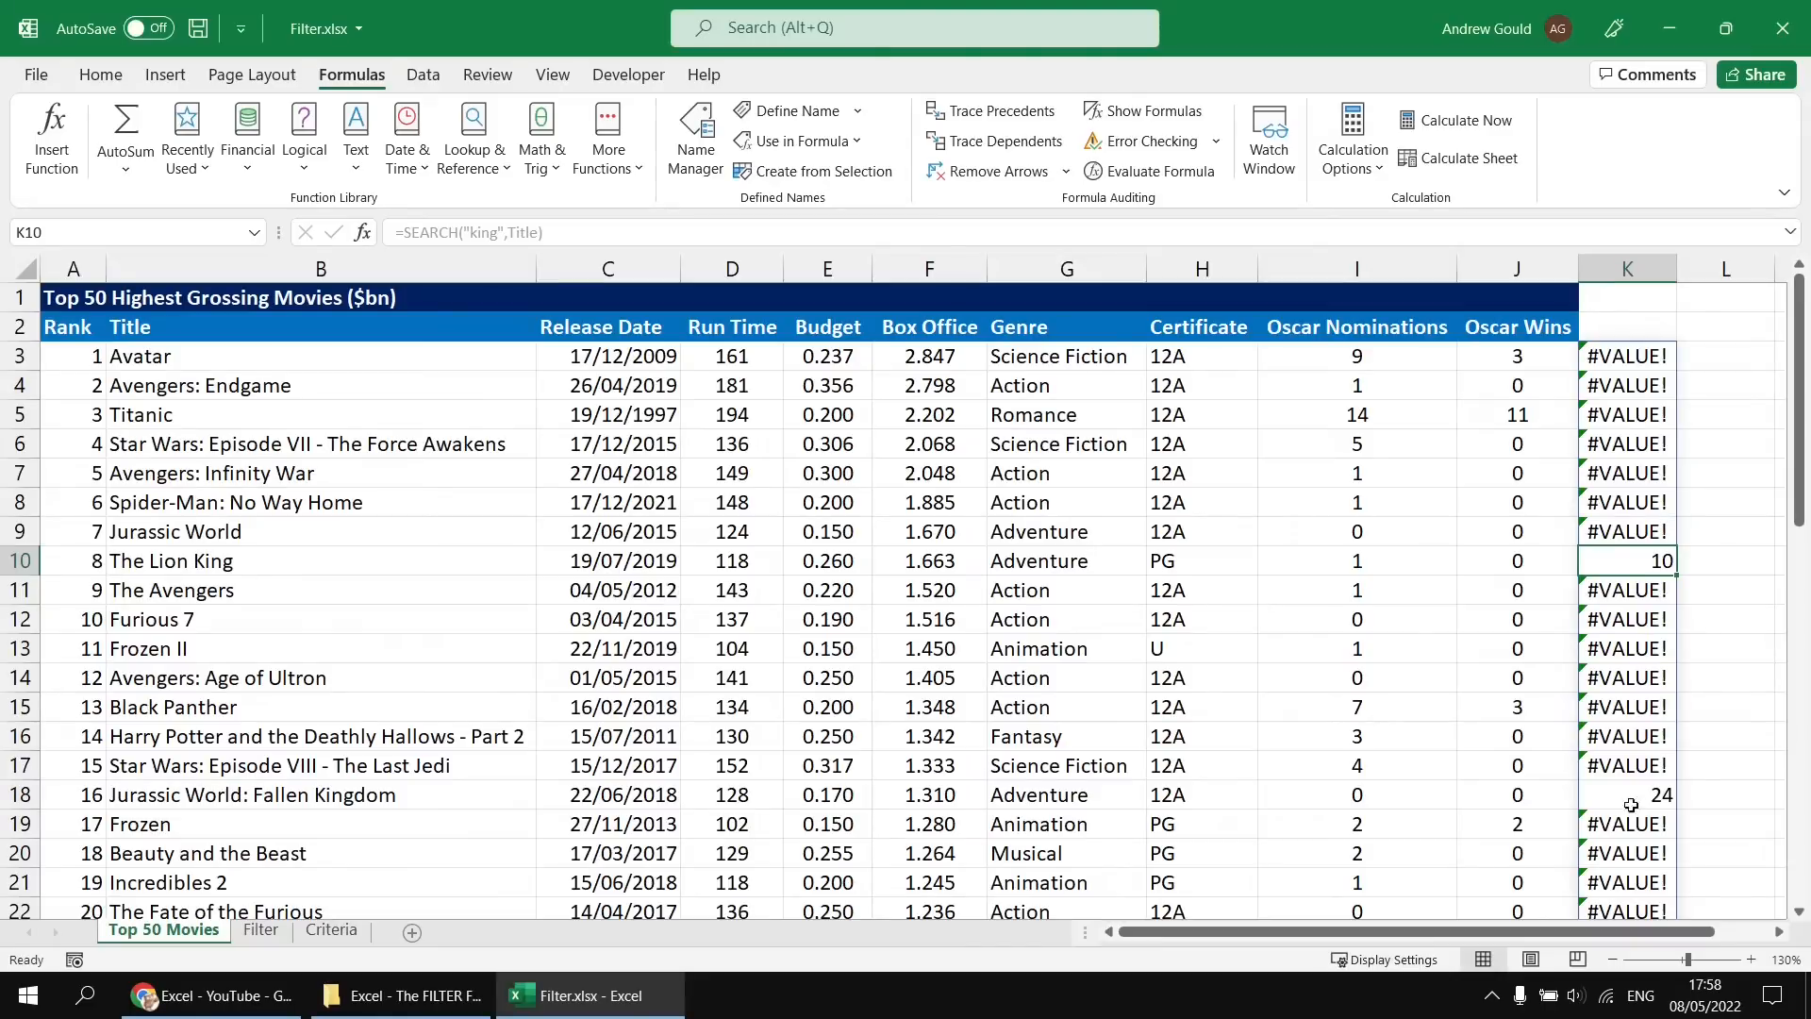
pyautogui.click(1658, 793)
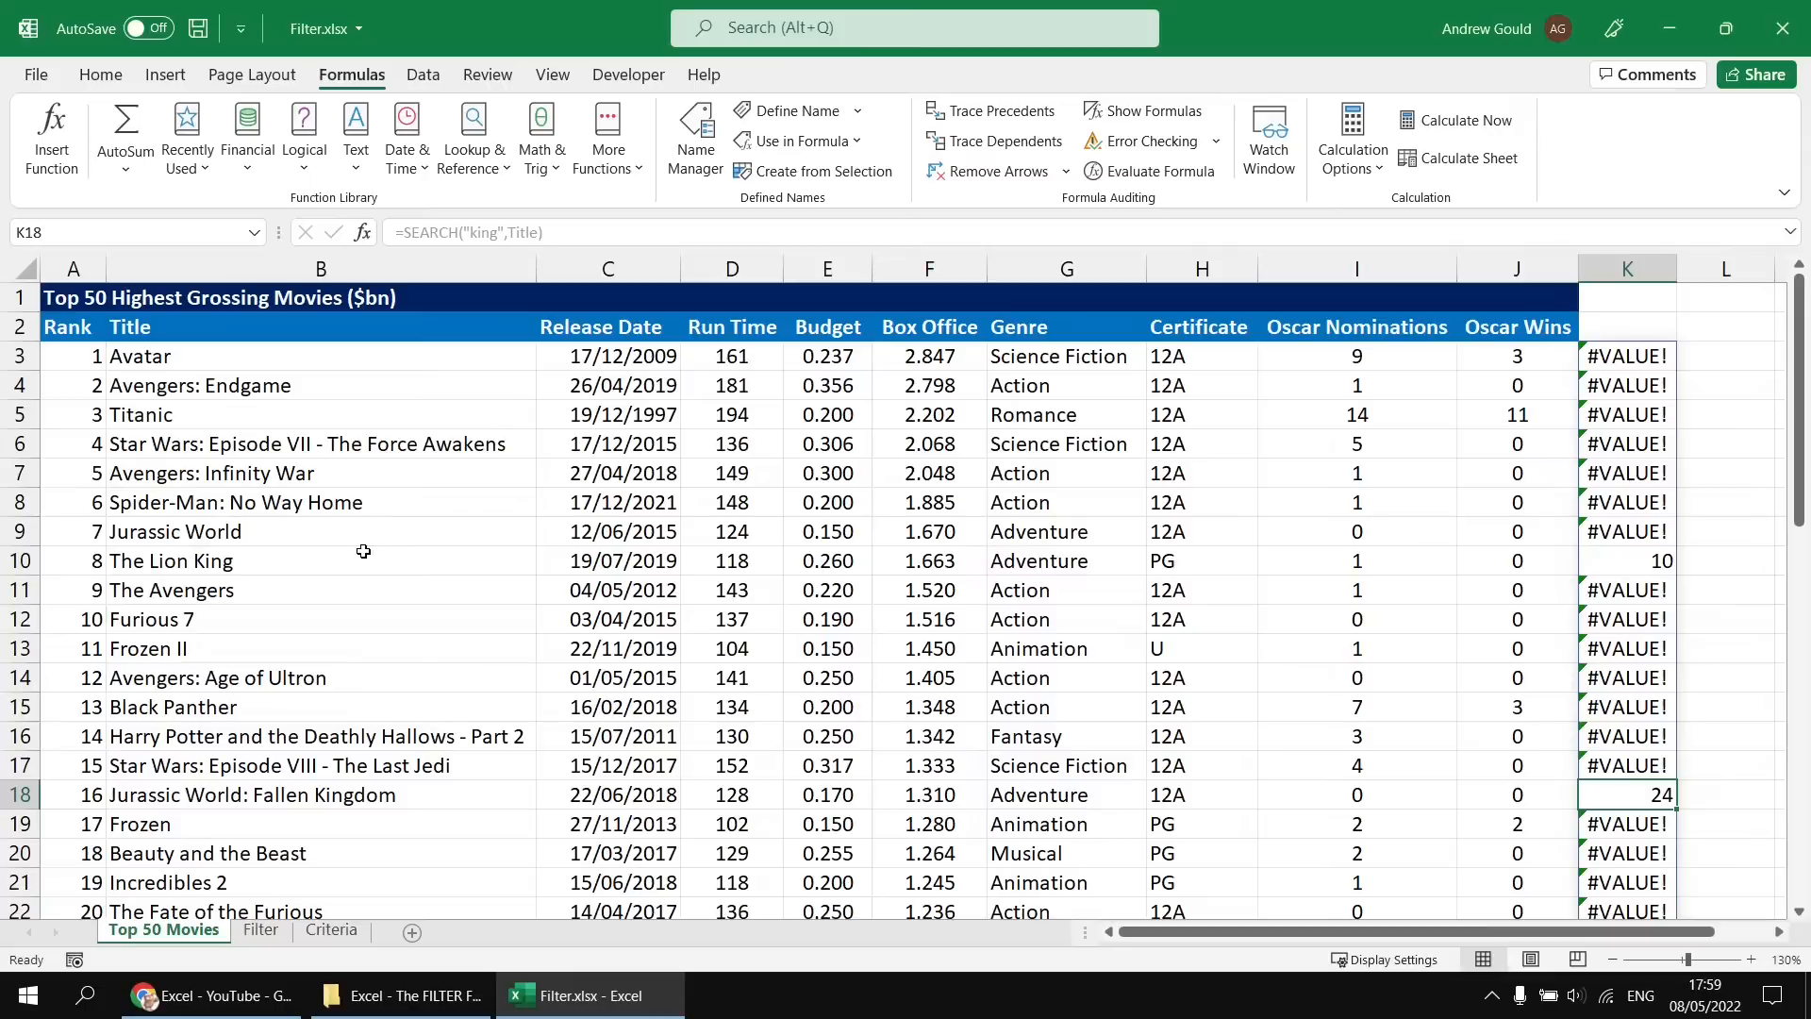
# Wrap the SEARCH formula in cell K3 in ISNUMBER to make it =ISNUMBER(SEARCH("king",Title)).
pyautogui.click(1625, 358)
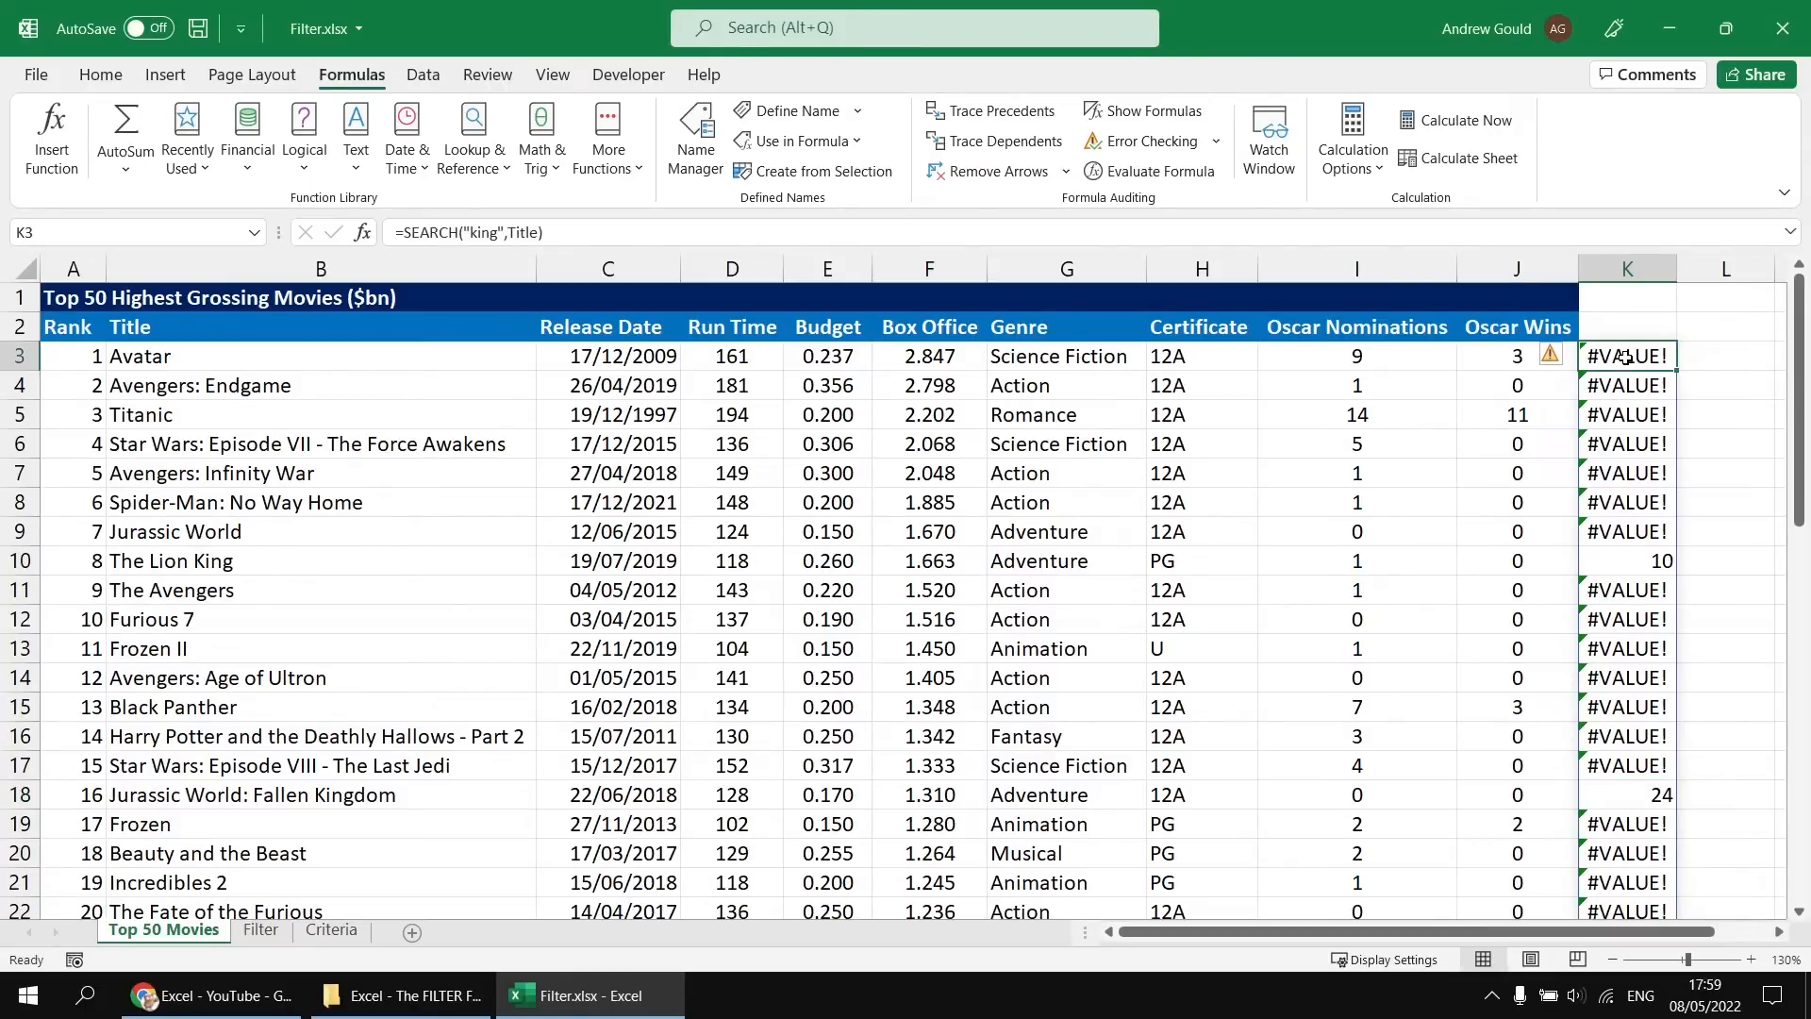
pyautogui.press('F2')
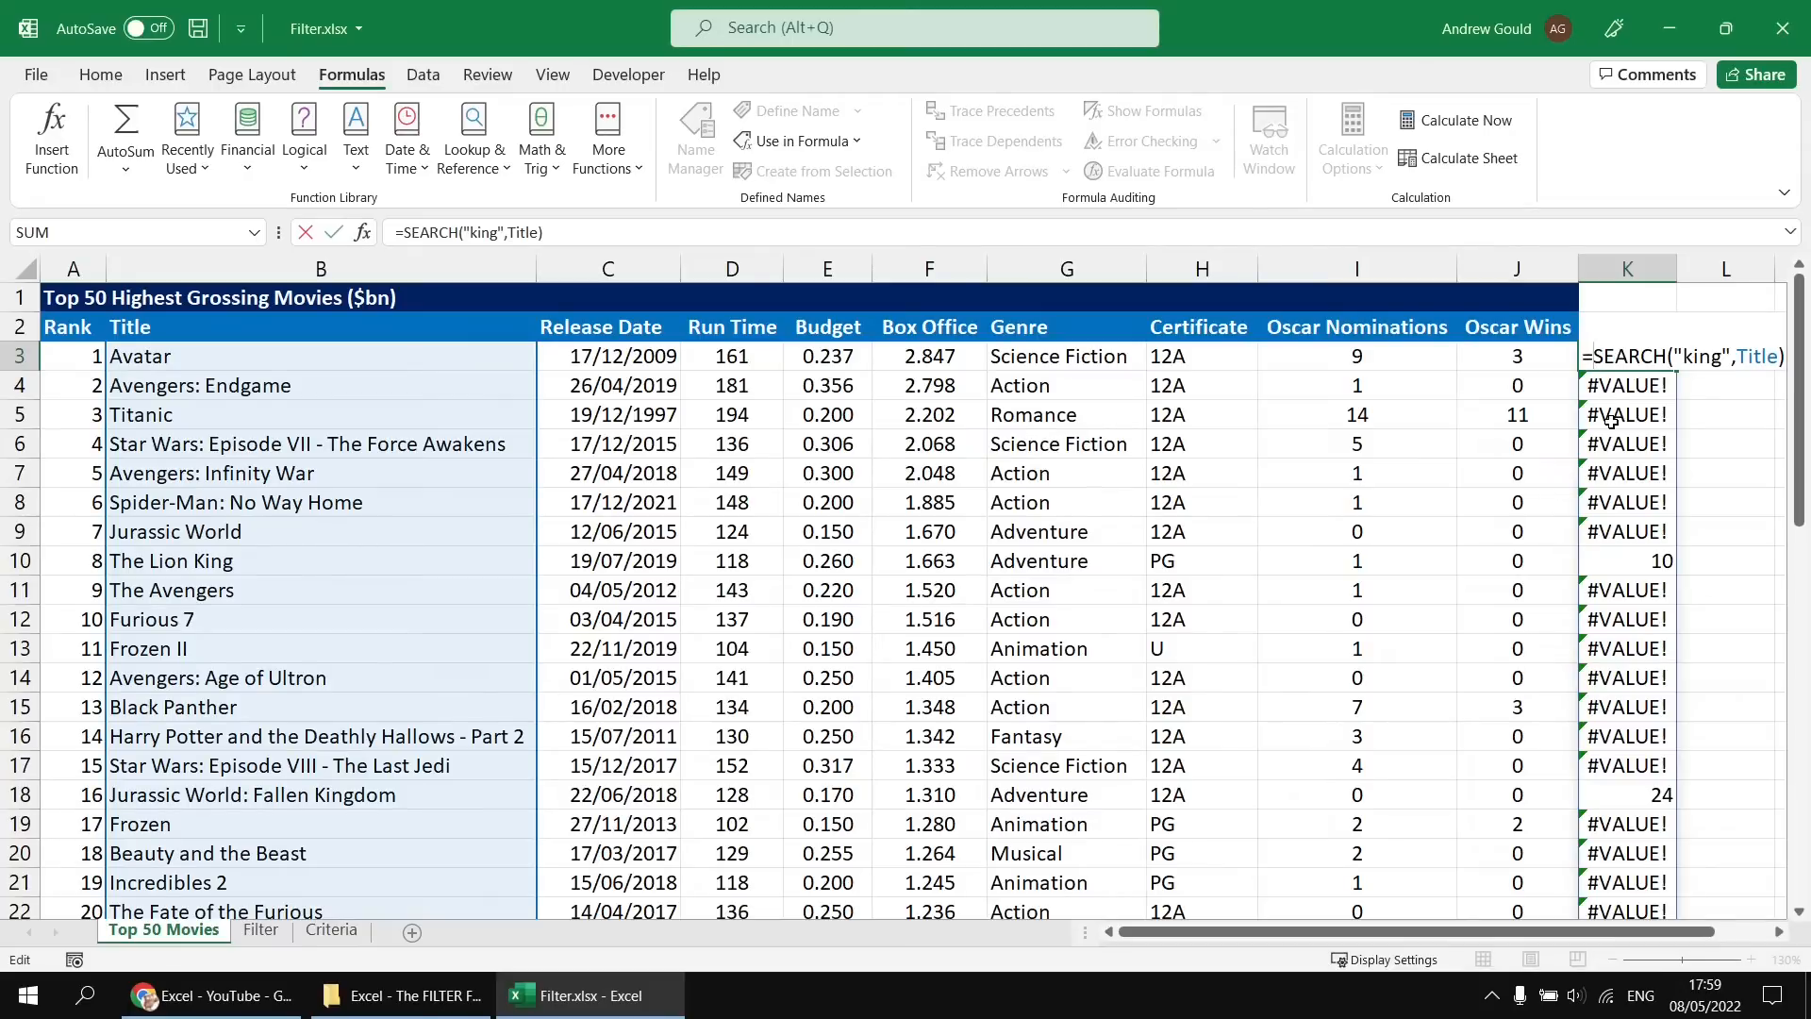
pyautogui.write('ISNUM')
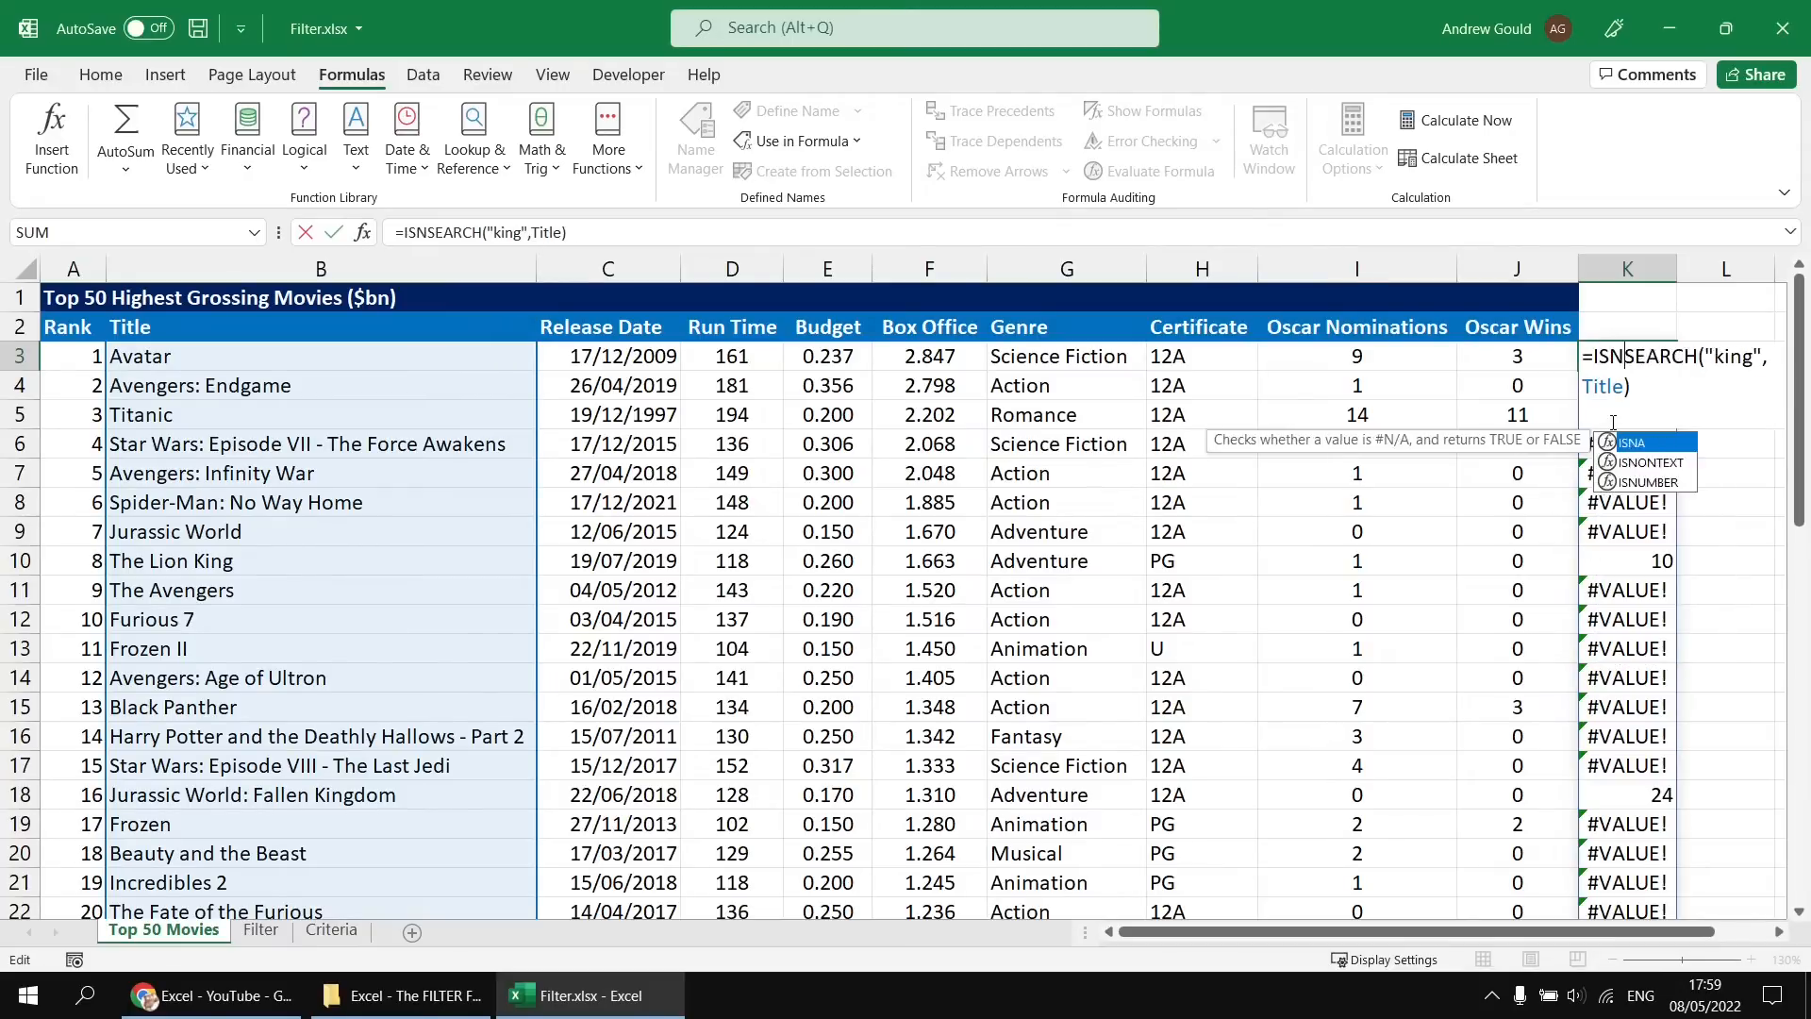
pyautogui.press('Tab')
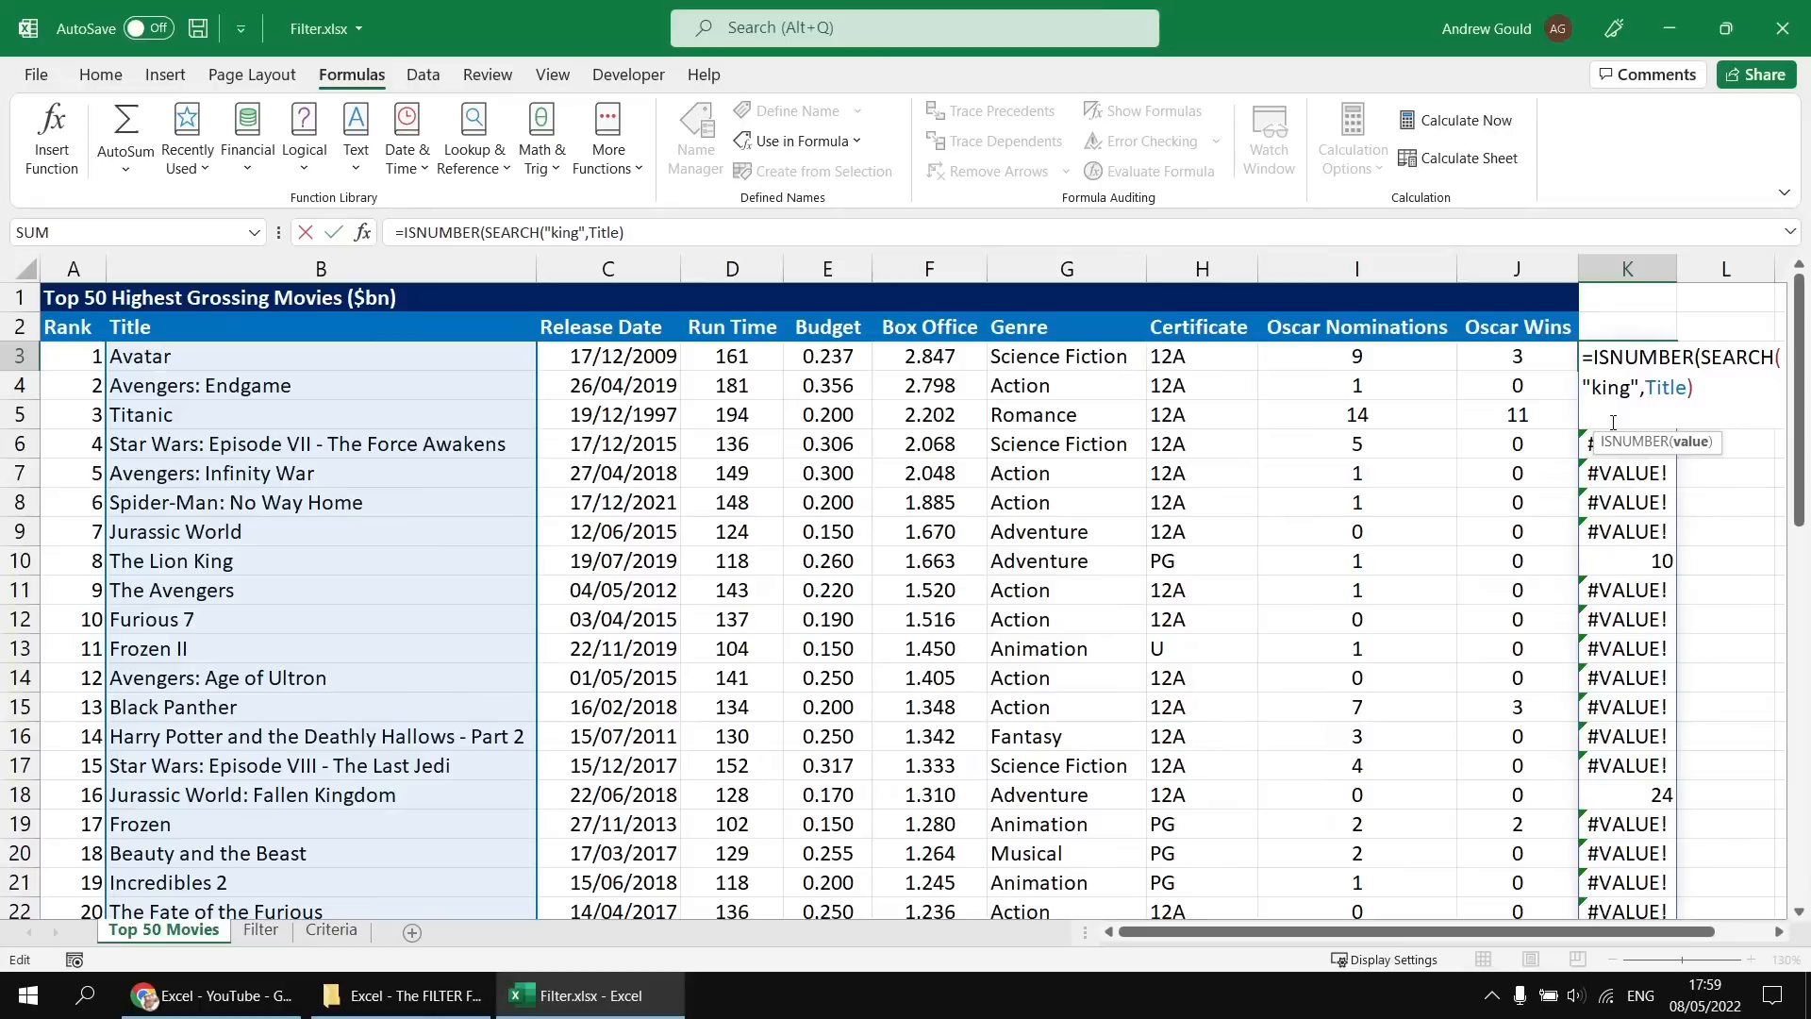
pyautogui.press('End')
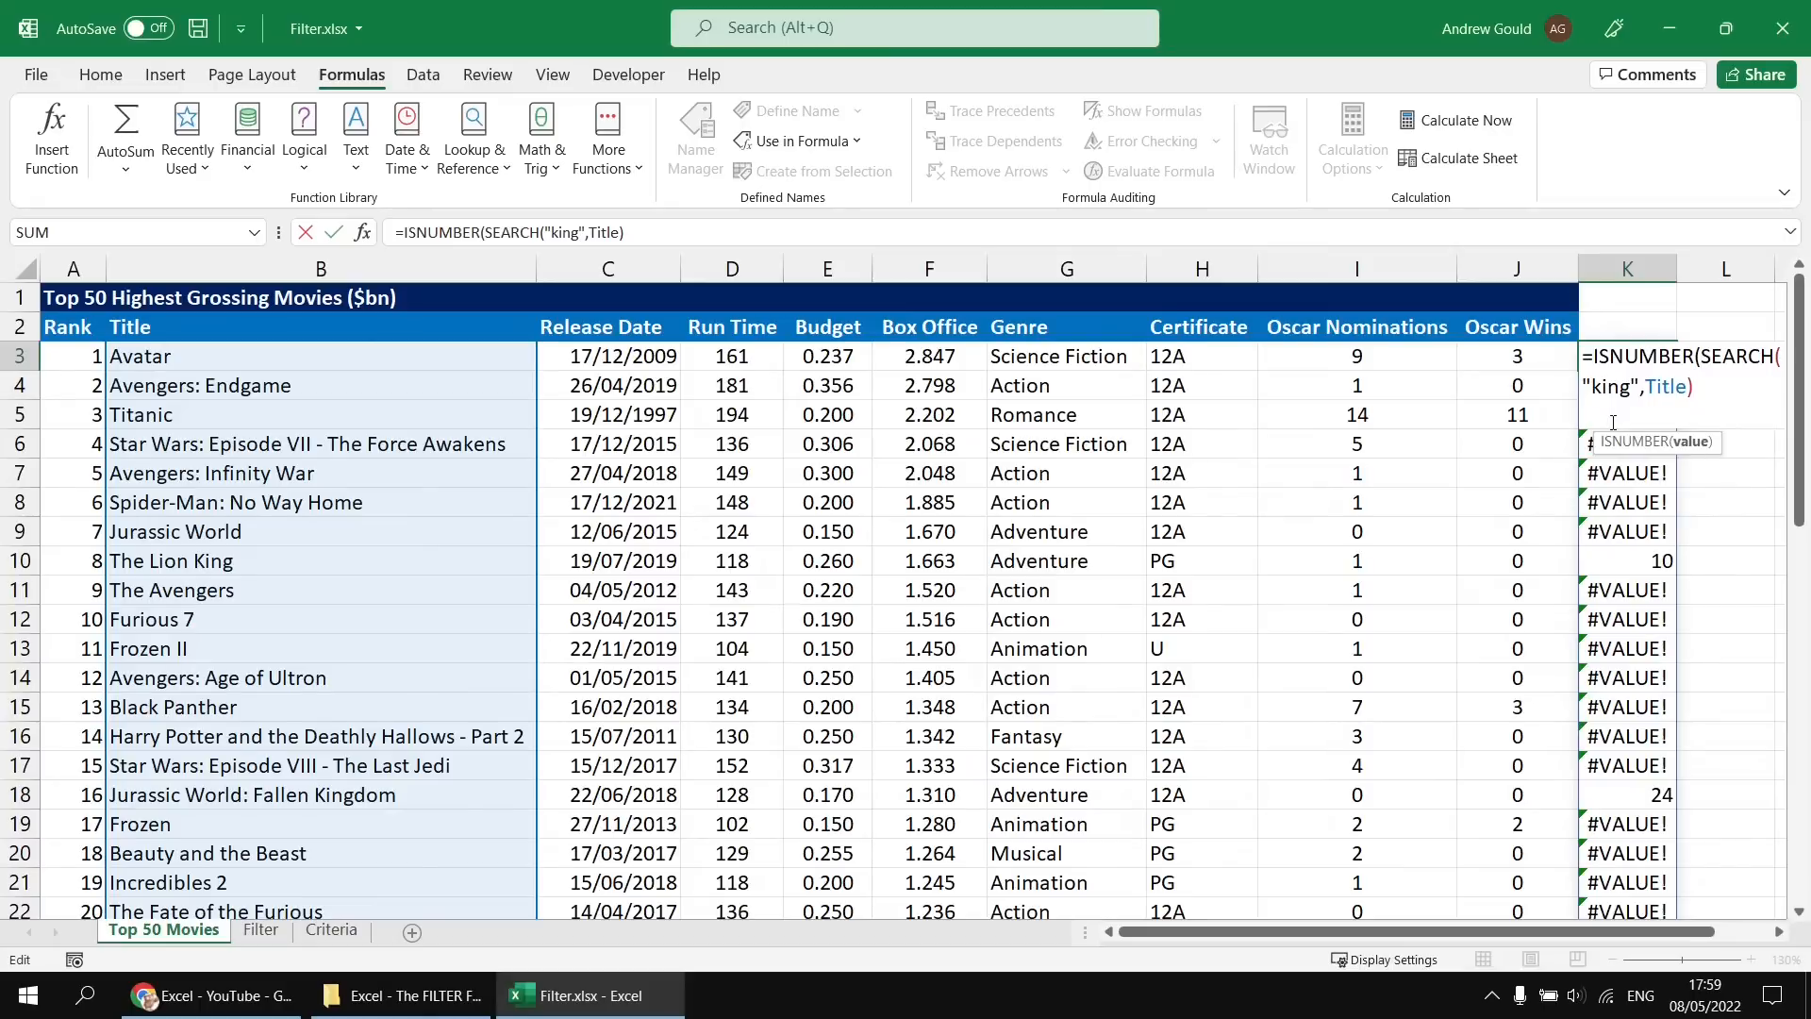
pyautogui.write(')')
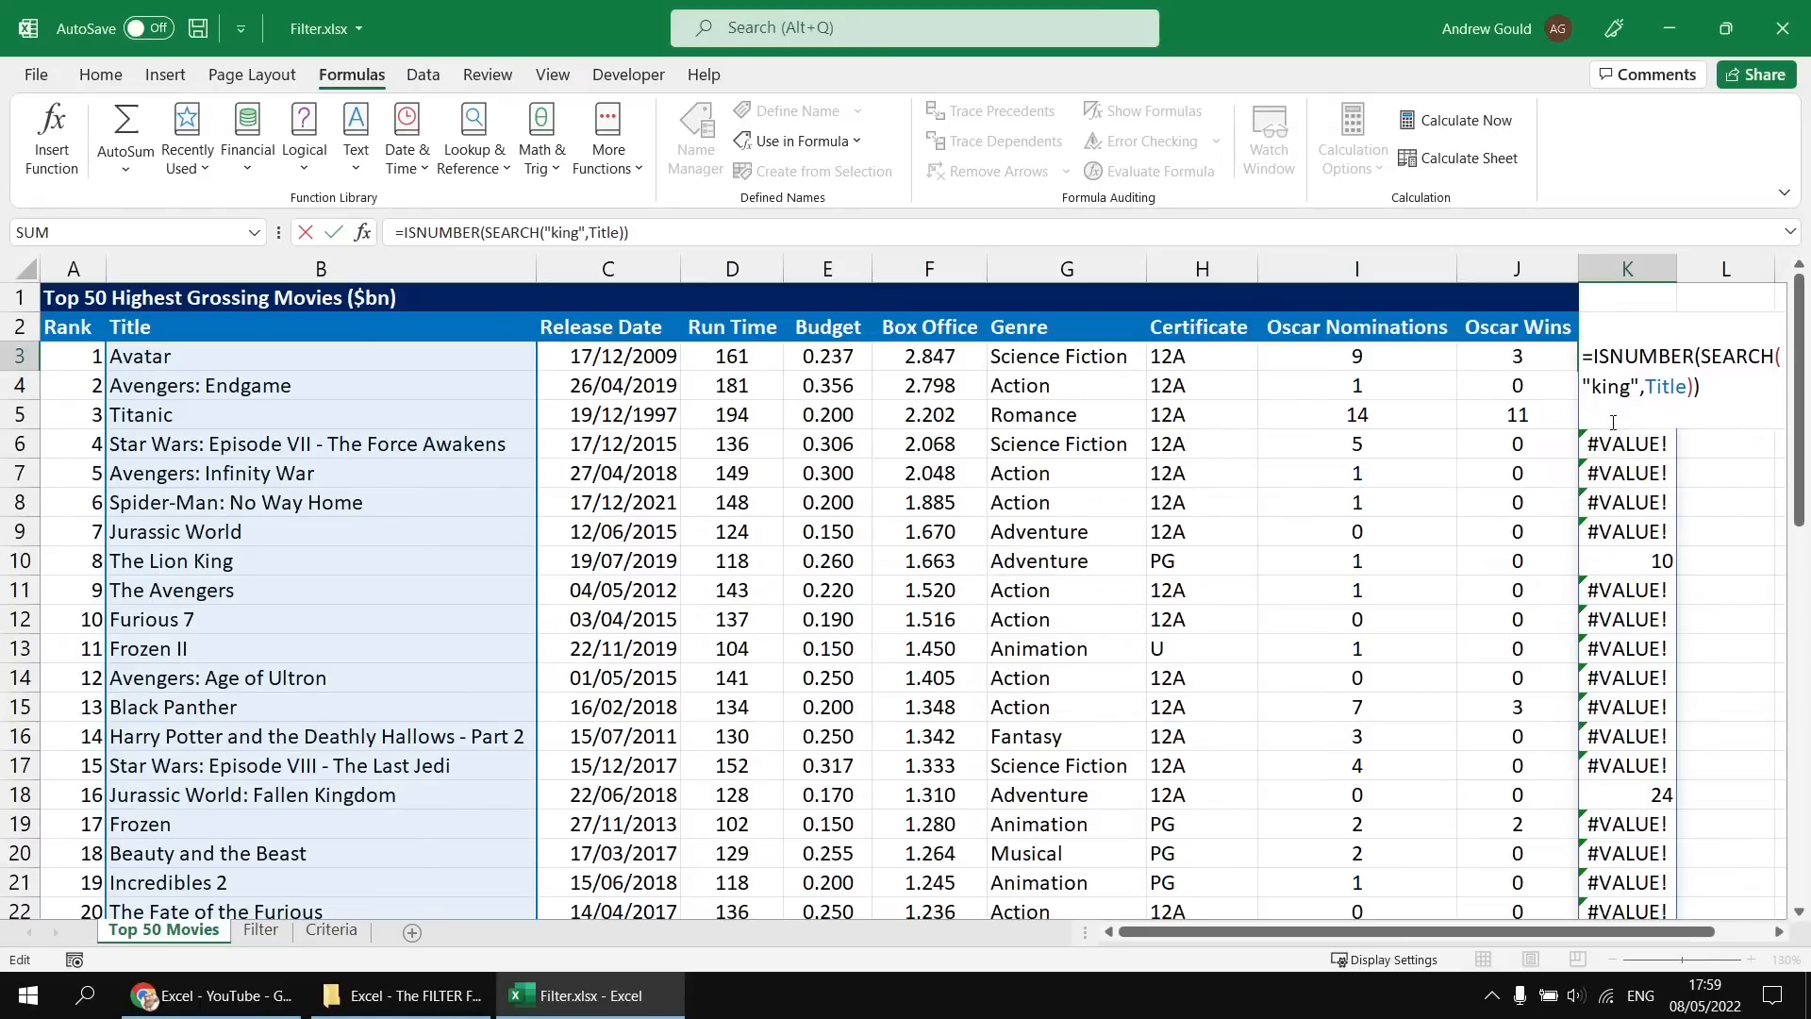
pyautogui.press('Return')
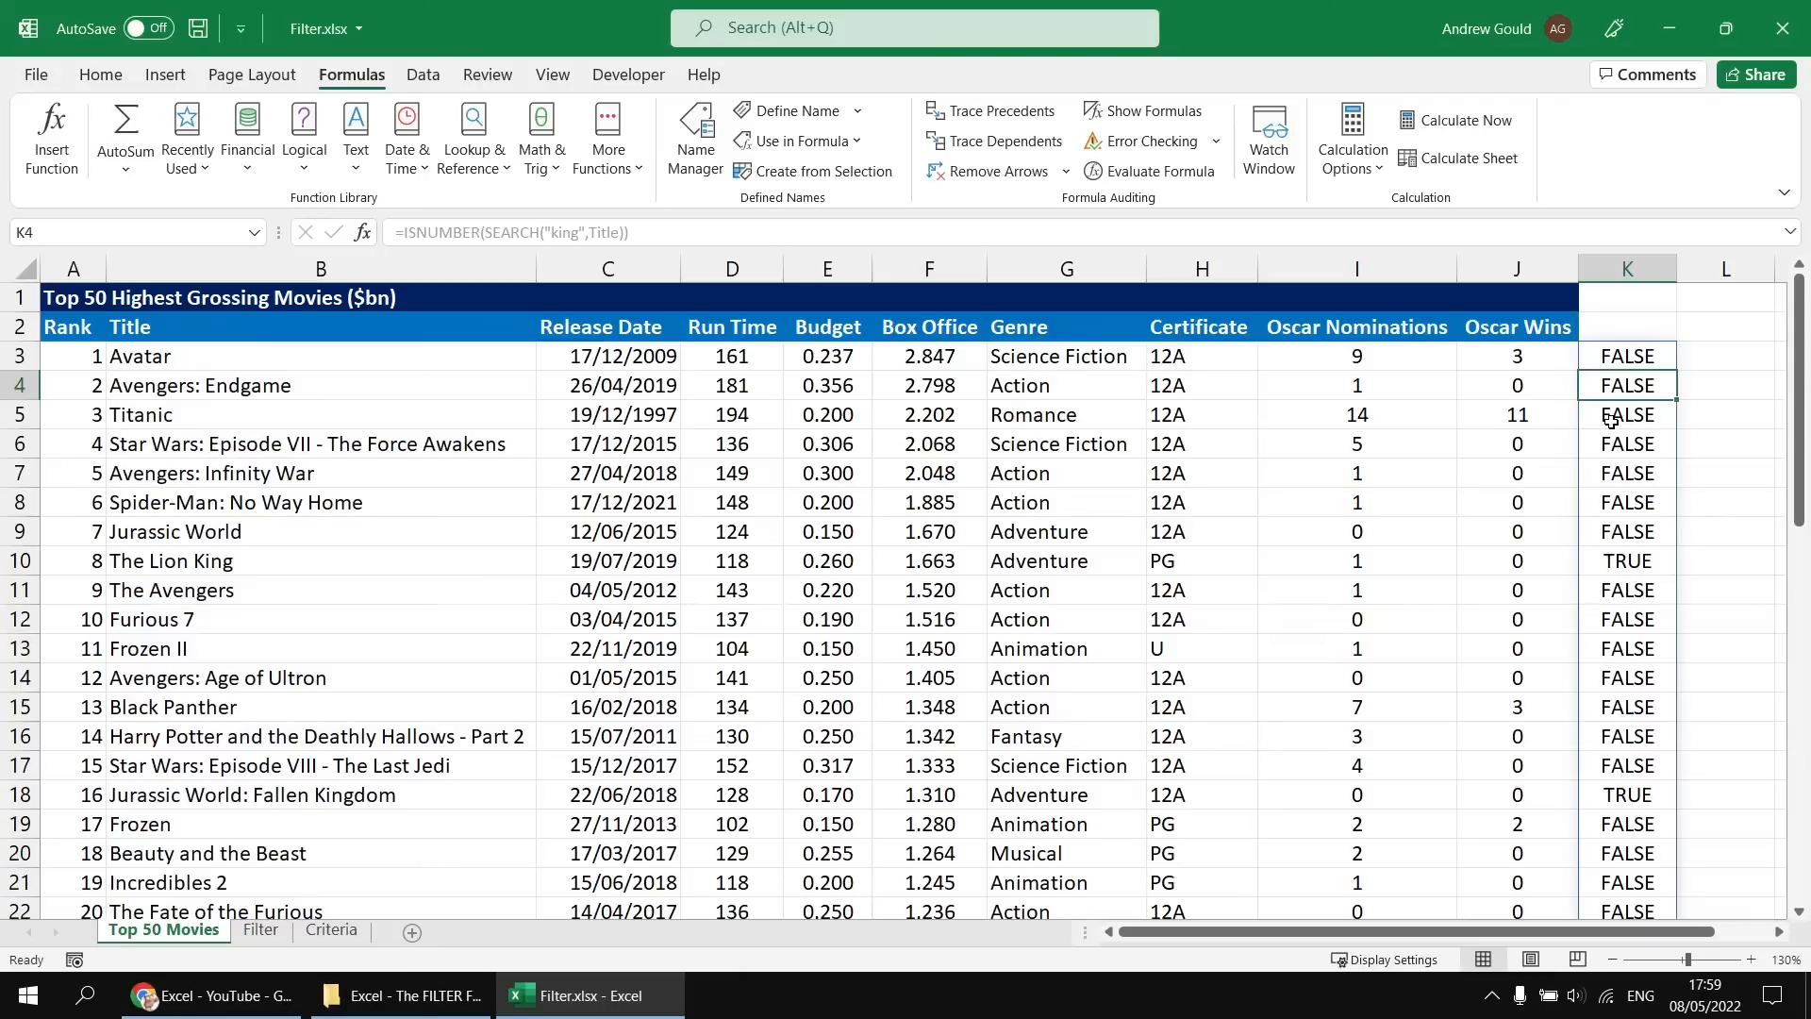
pyautogui.click(1644, 566)
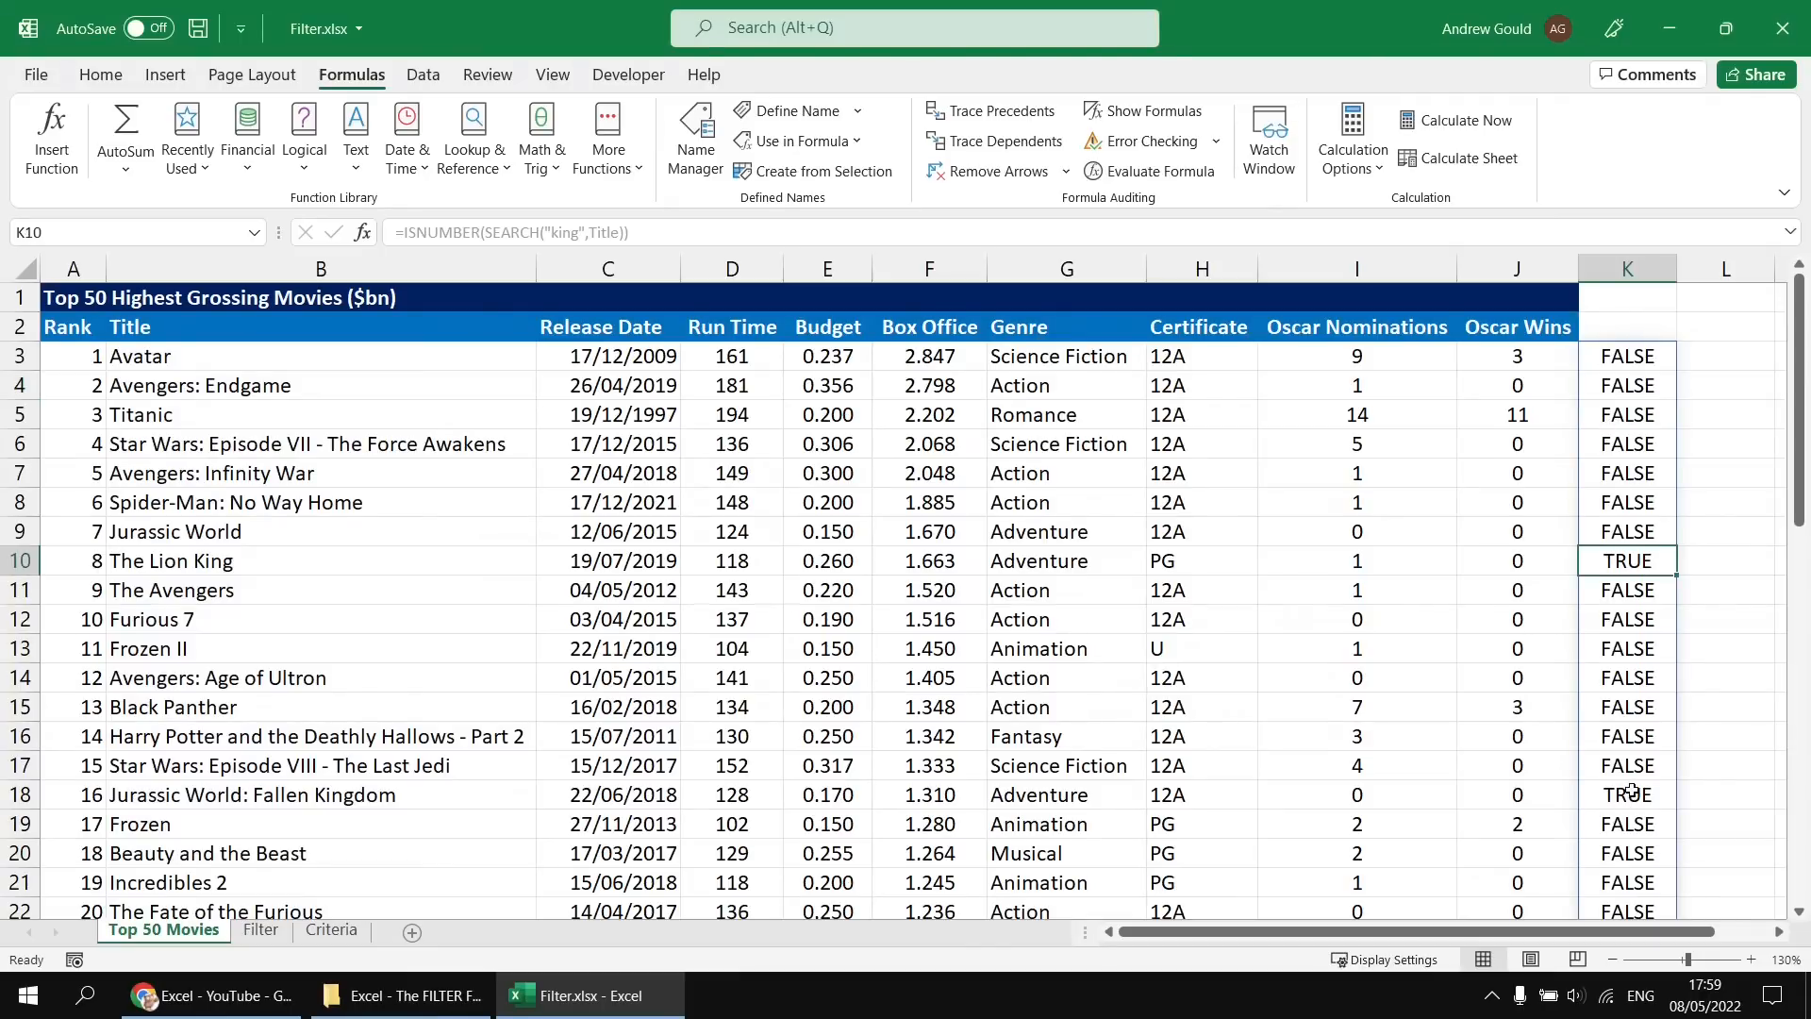
# Copy the expression ISNUMBER(SEARCH("king",Title)) from the K3 formula without its equals sign, leaving the cell unchanged.
pyautogui.click(1630, 365)
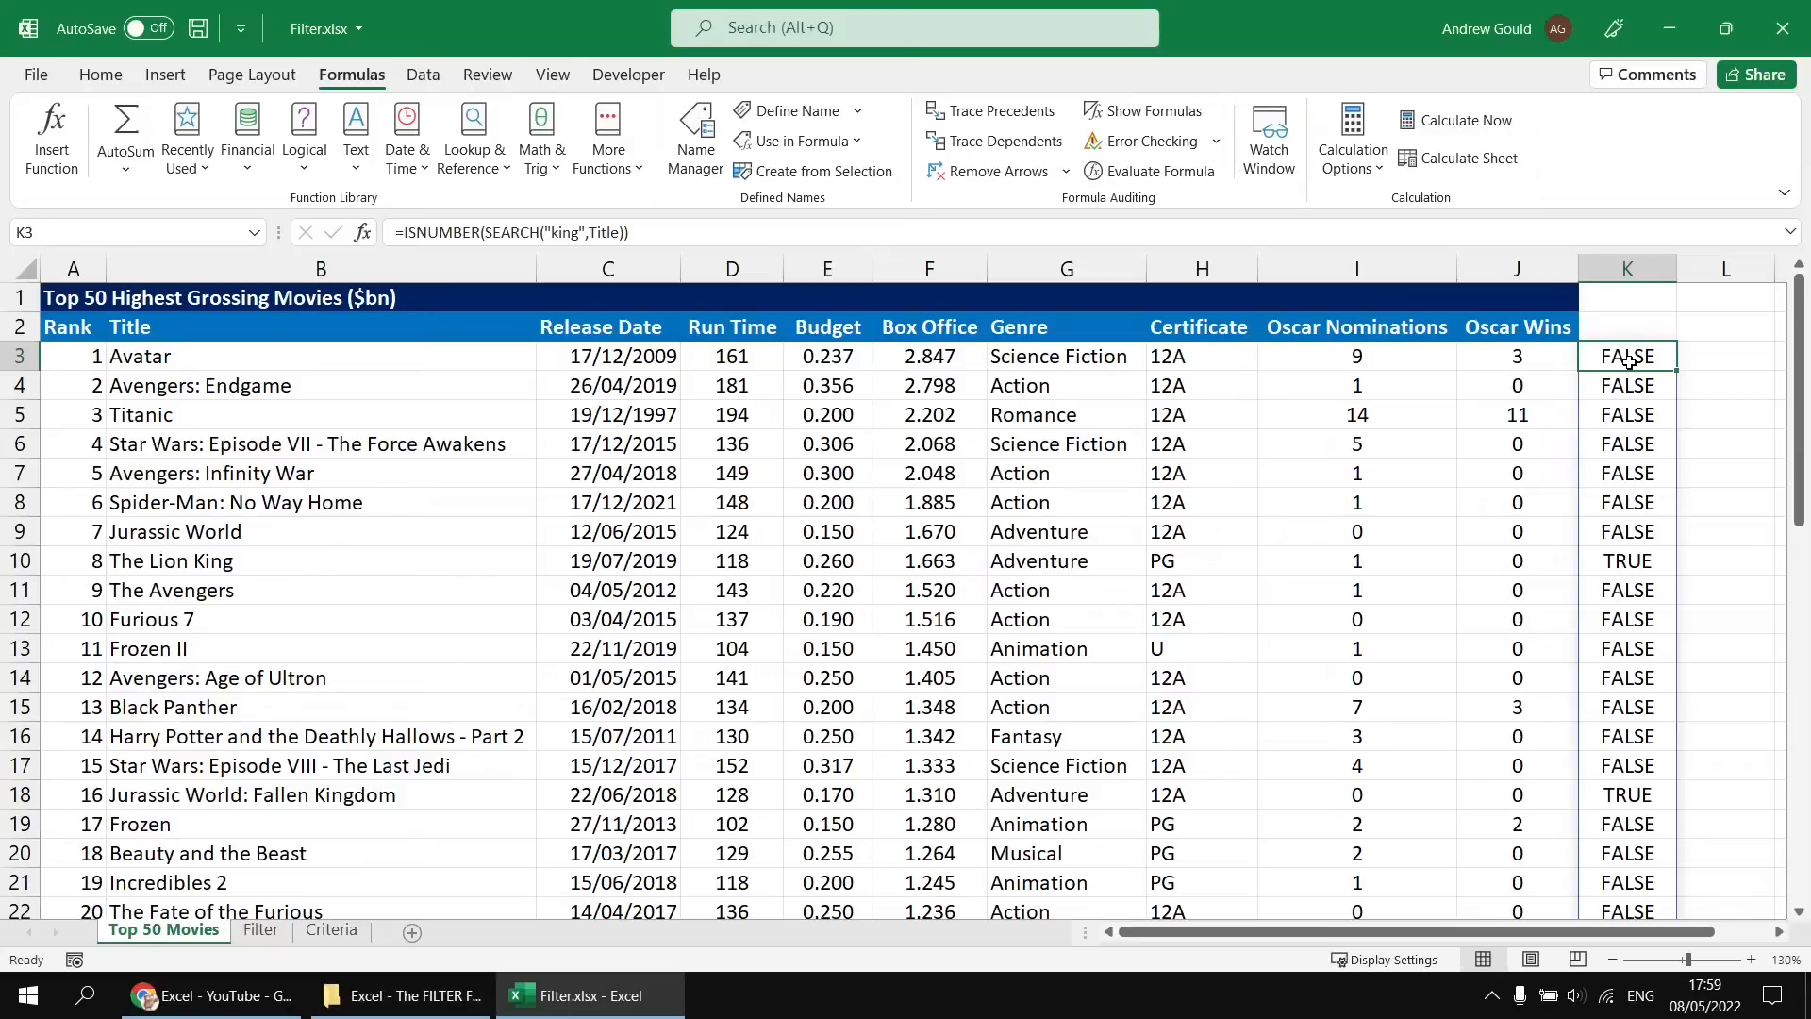
pyautogui.moveTo(641, 232); pyautogui.dragTo(406, 236)
pyautogui.hotkey('ctrl', 'c')
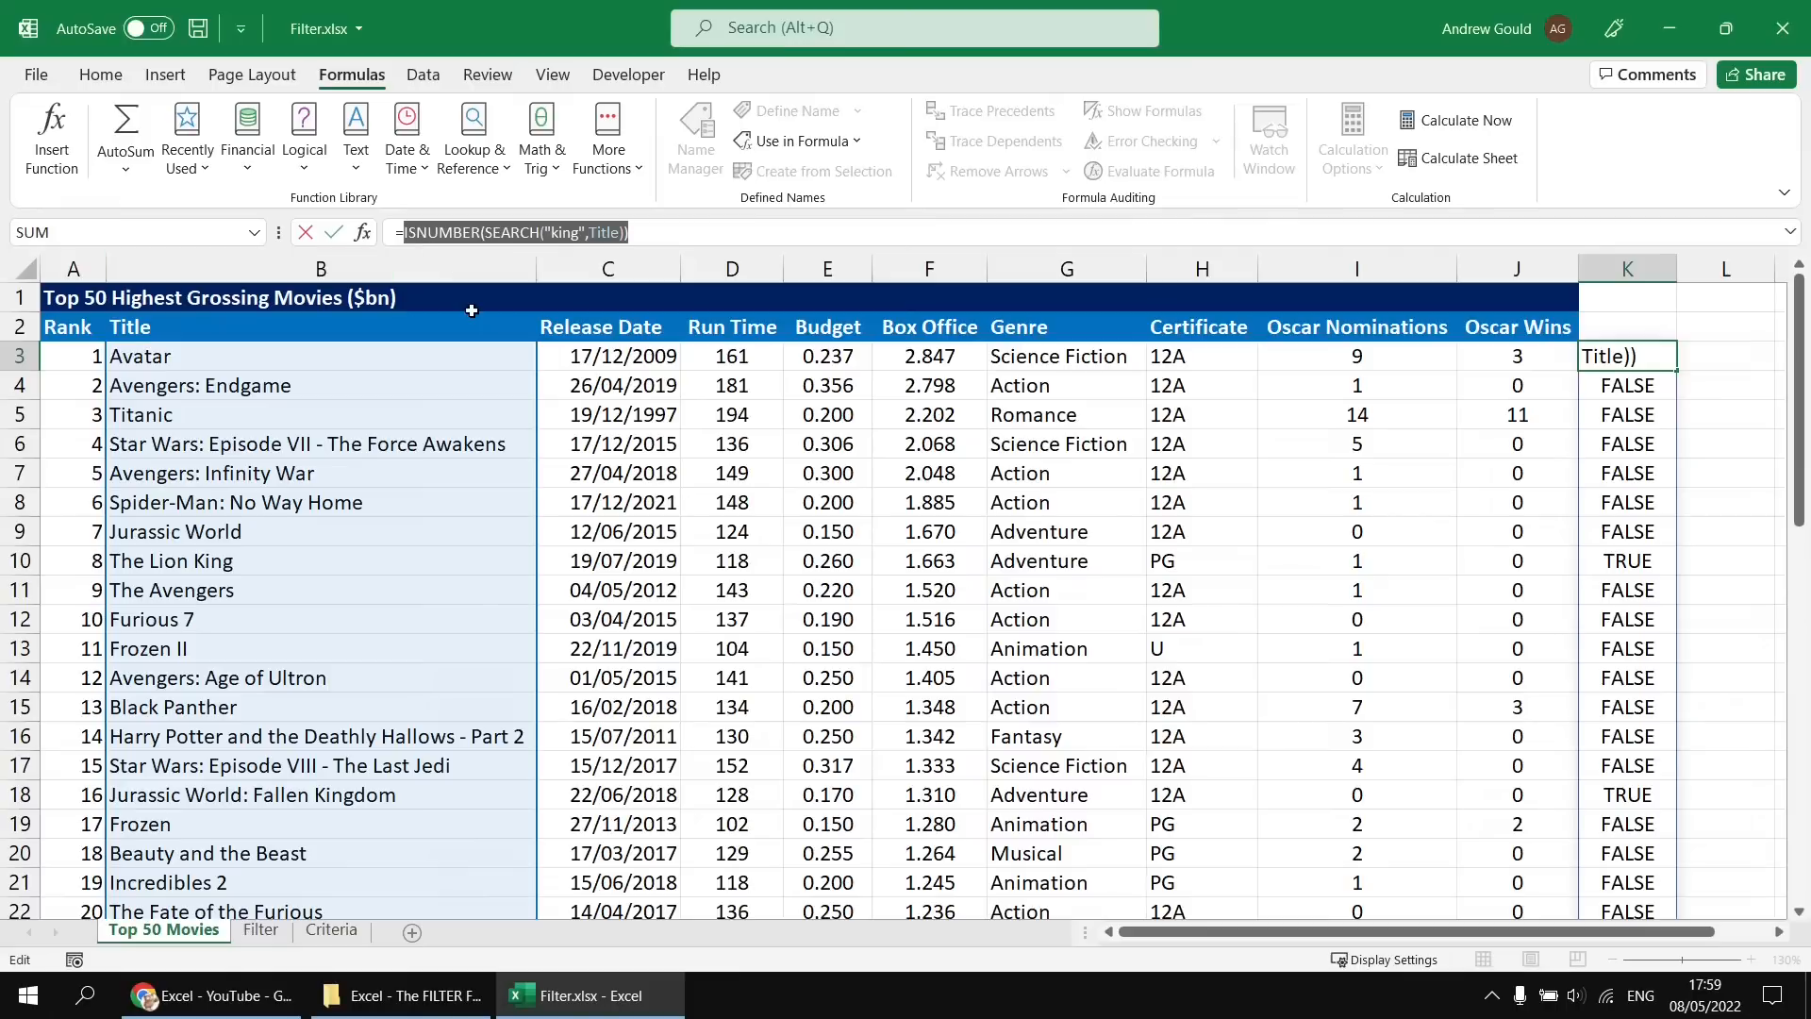
pyautogui.press('Escape')
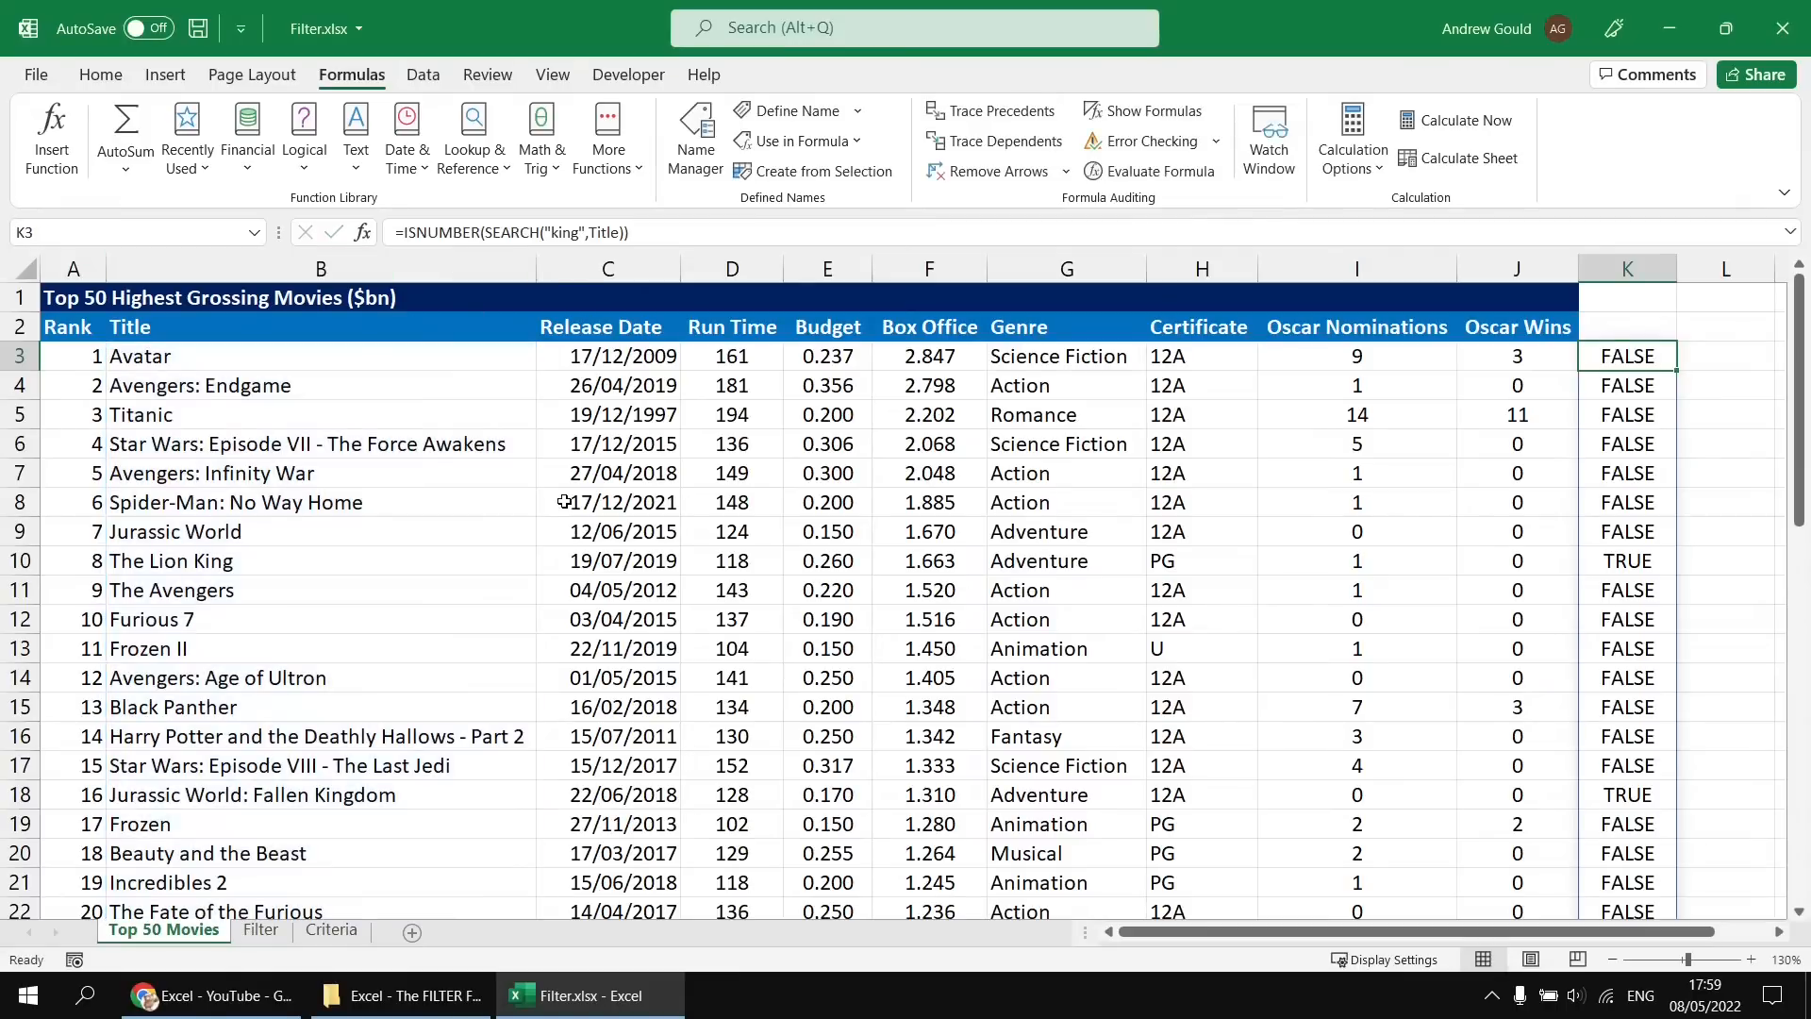
# On the Filter sheet, replace the Title="the lion king" criterion in cell A3 with the copied ISNUMBER(SEARCH("king",Title)) expression.
pyautogui.click(264, 931)
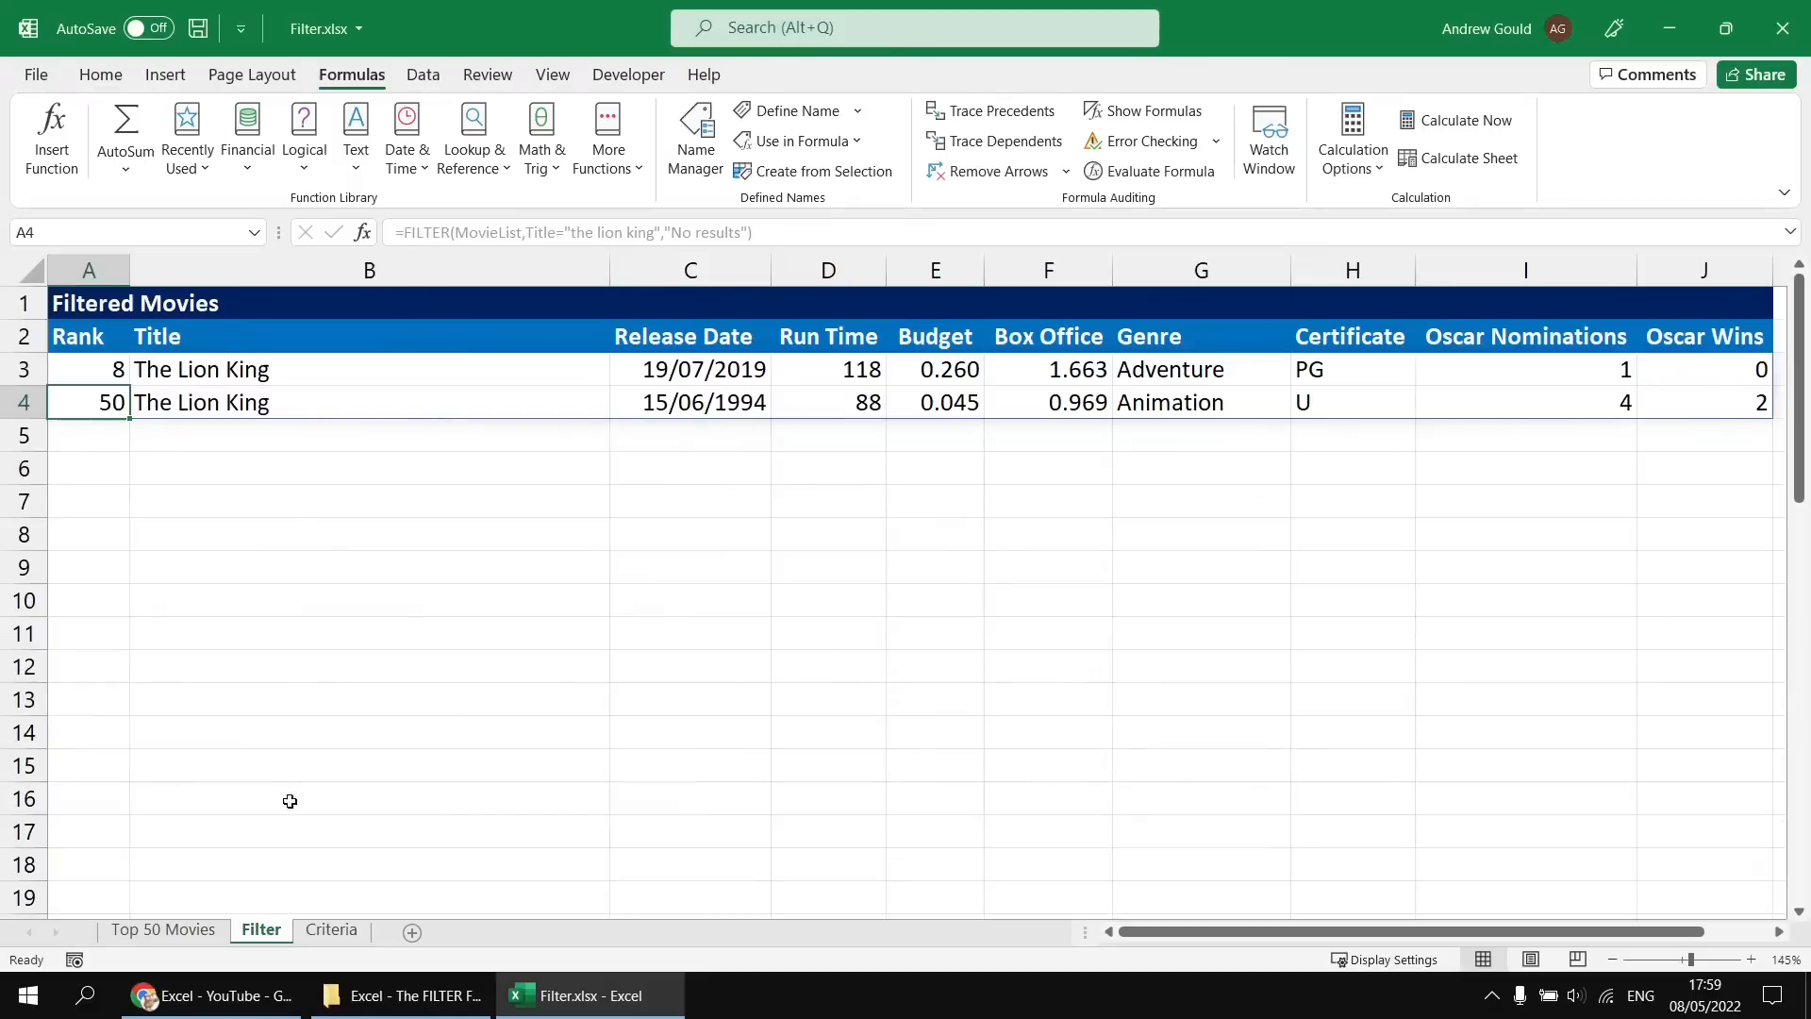
pyautogui.click(89, 368)
pyautogui.press('F2')
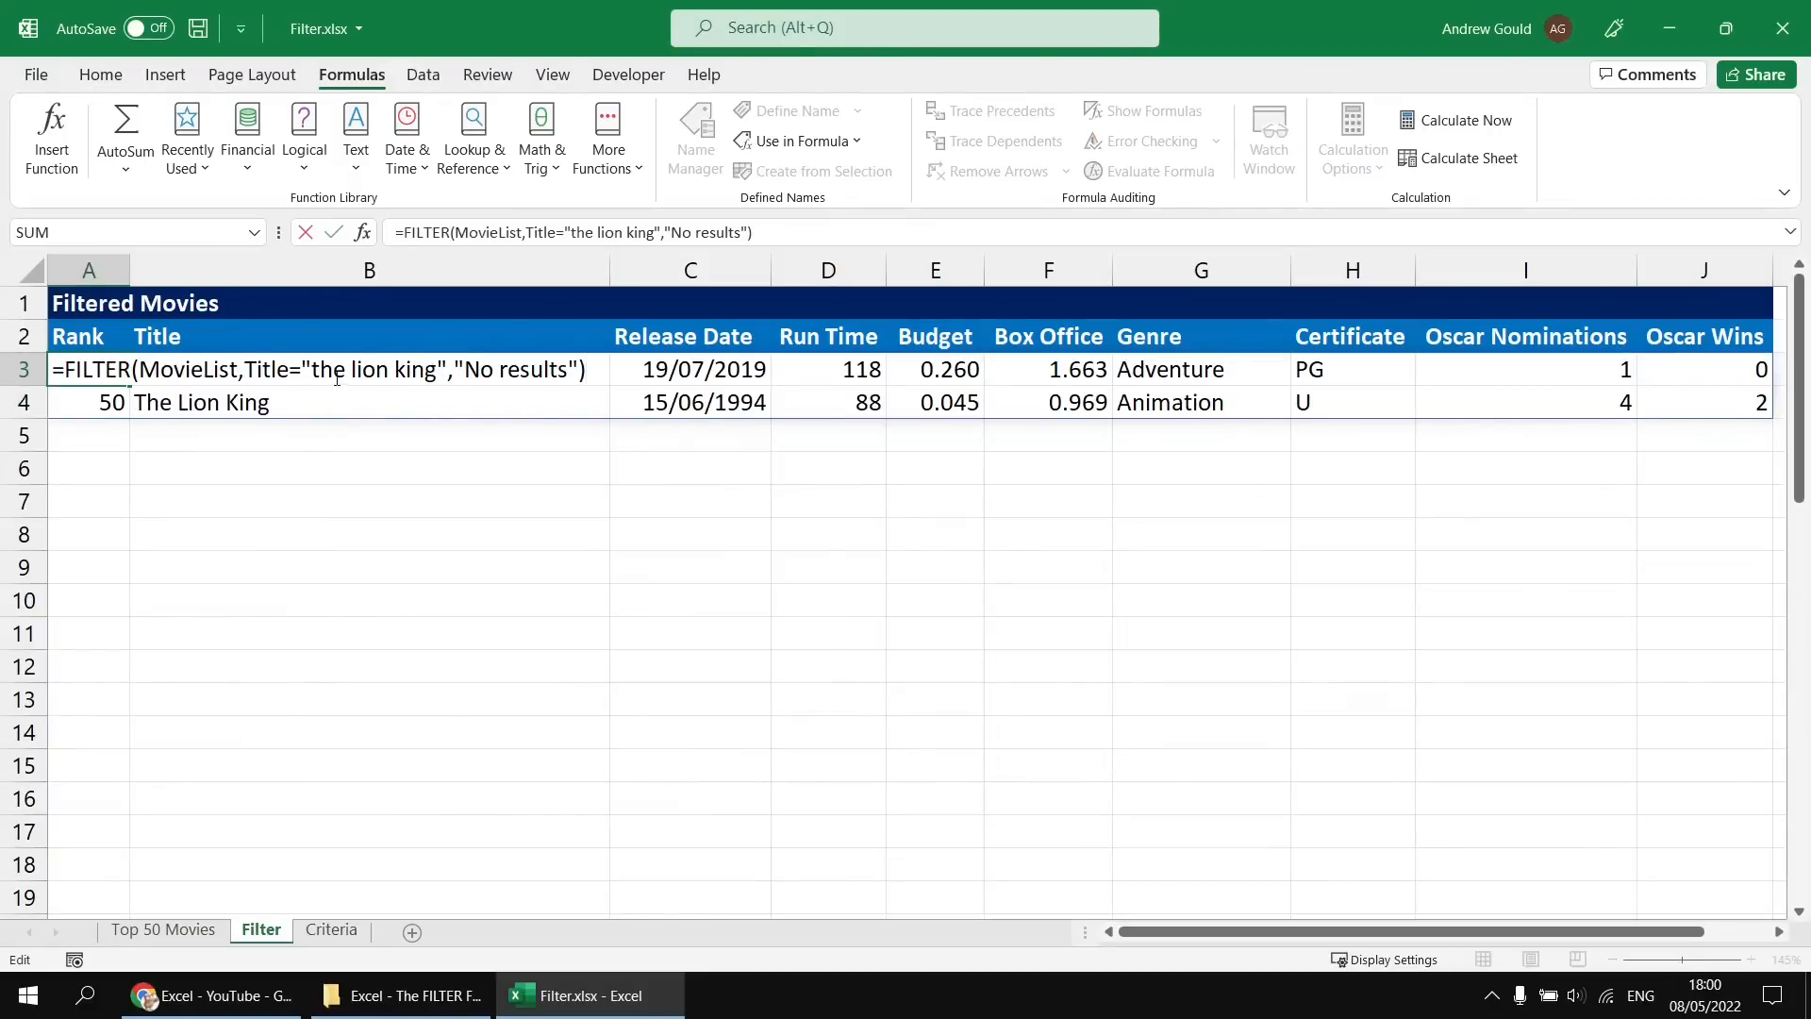
pyautogui.moveTo(244, 369); pyautogui.dragTo(449, 373)
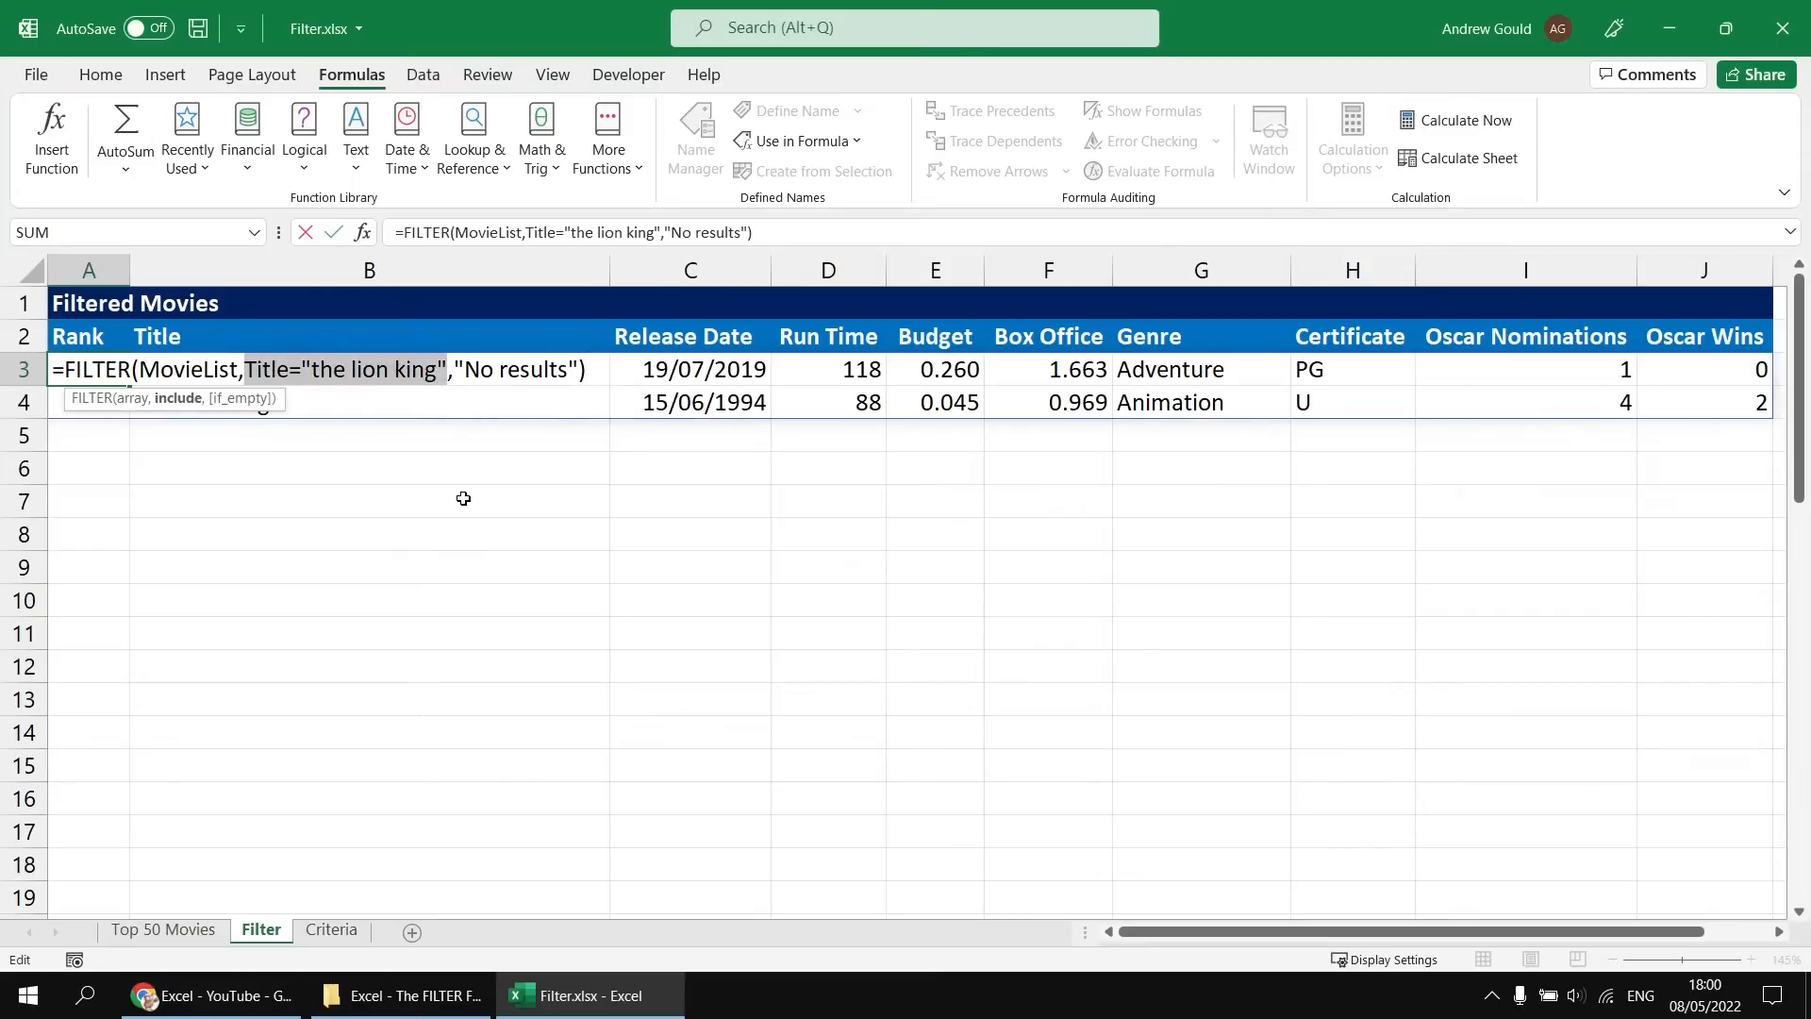
pyautogui.press('Delete')
pyautogui.hotkey('ctrl', 'v')
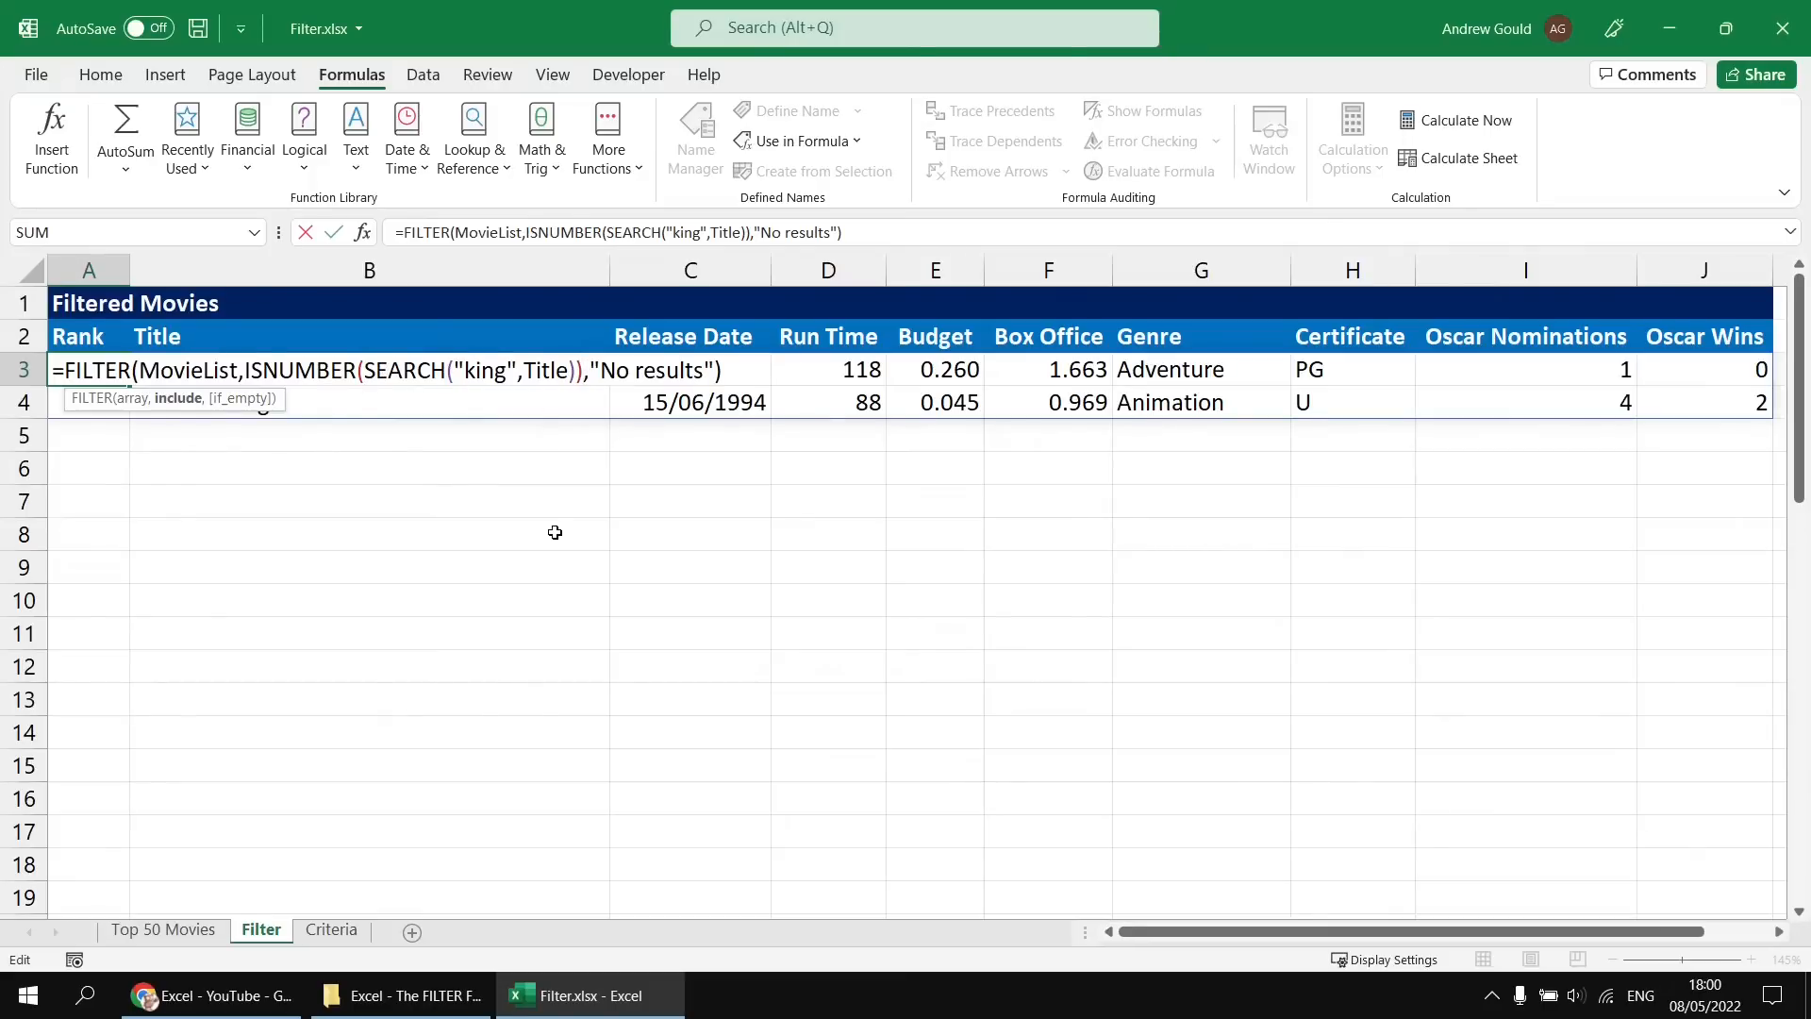
pyautogui.press('Return')
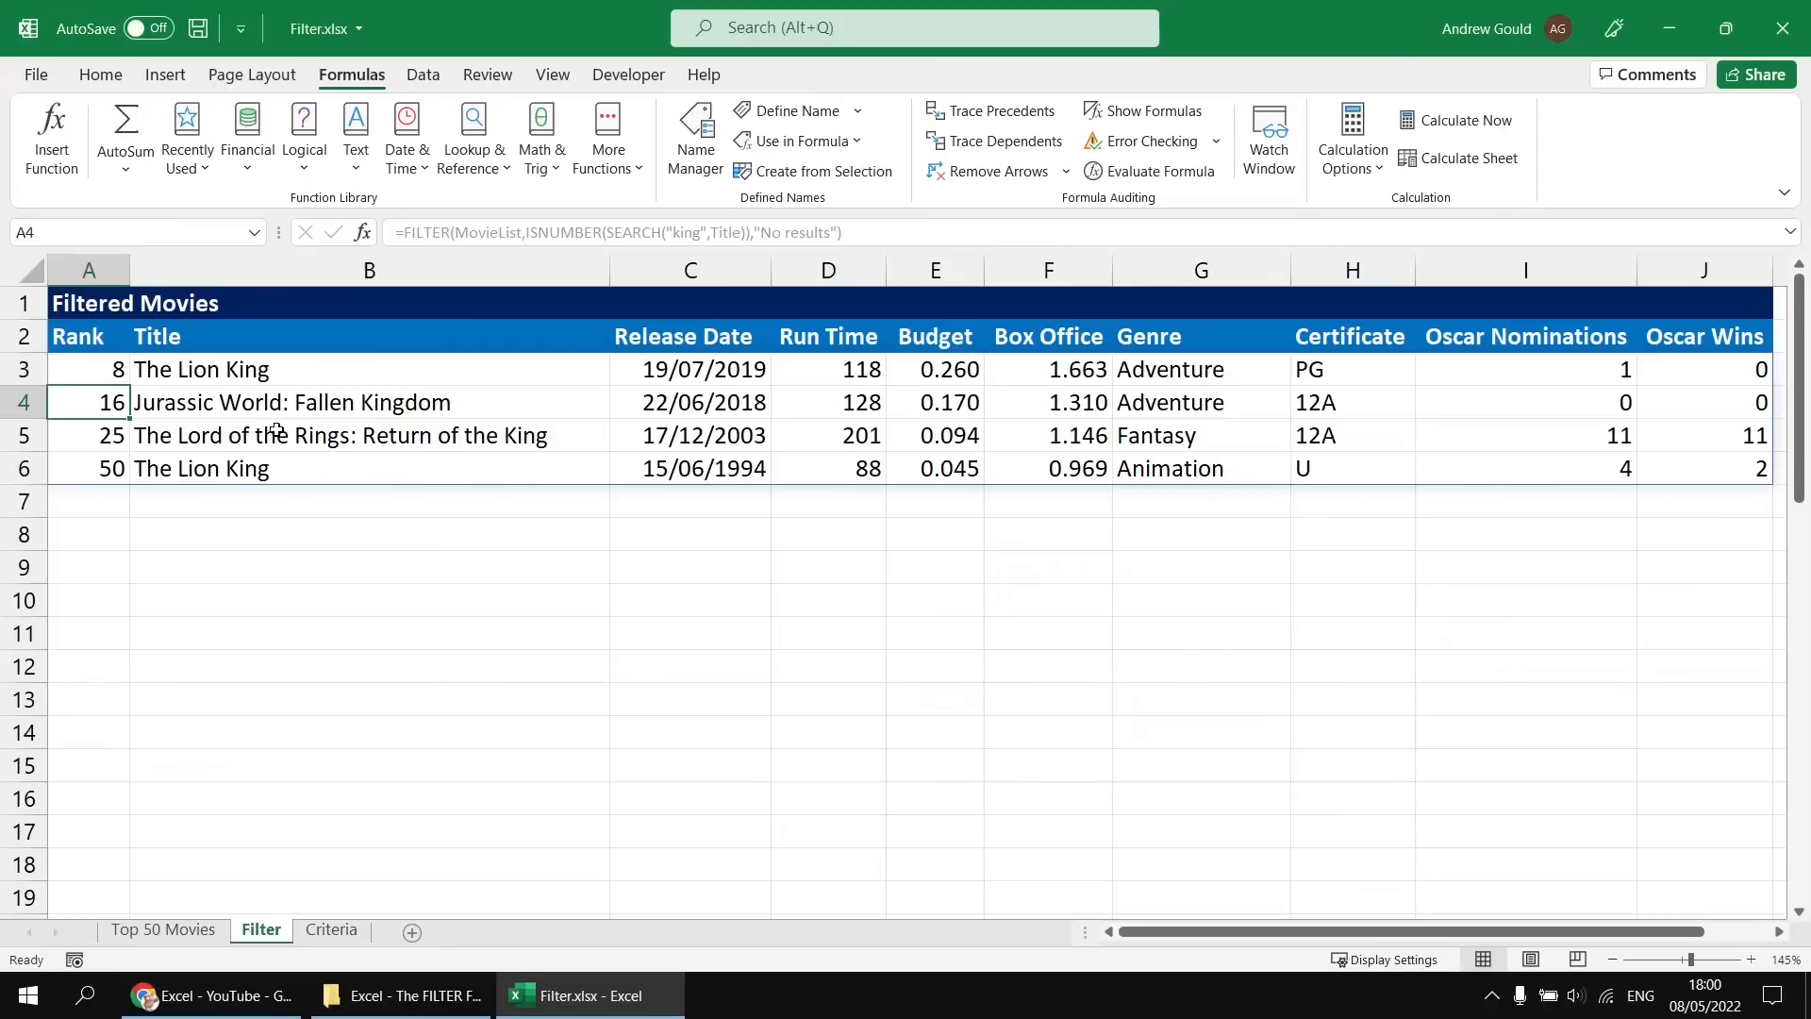
# Change the search text in the cell A3 FILTER formula to "man".
pyautogui.click(85, 371)
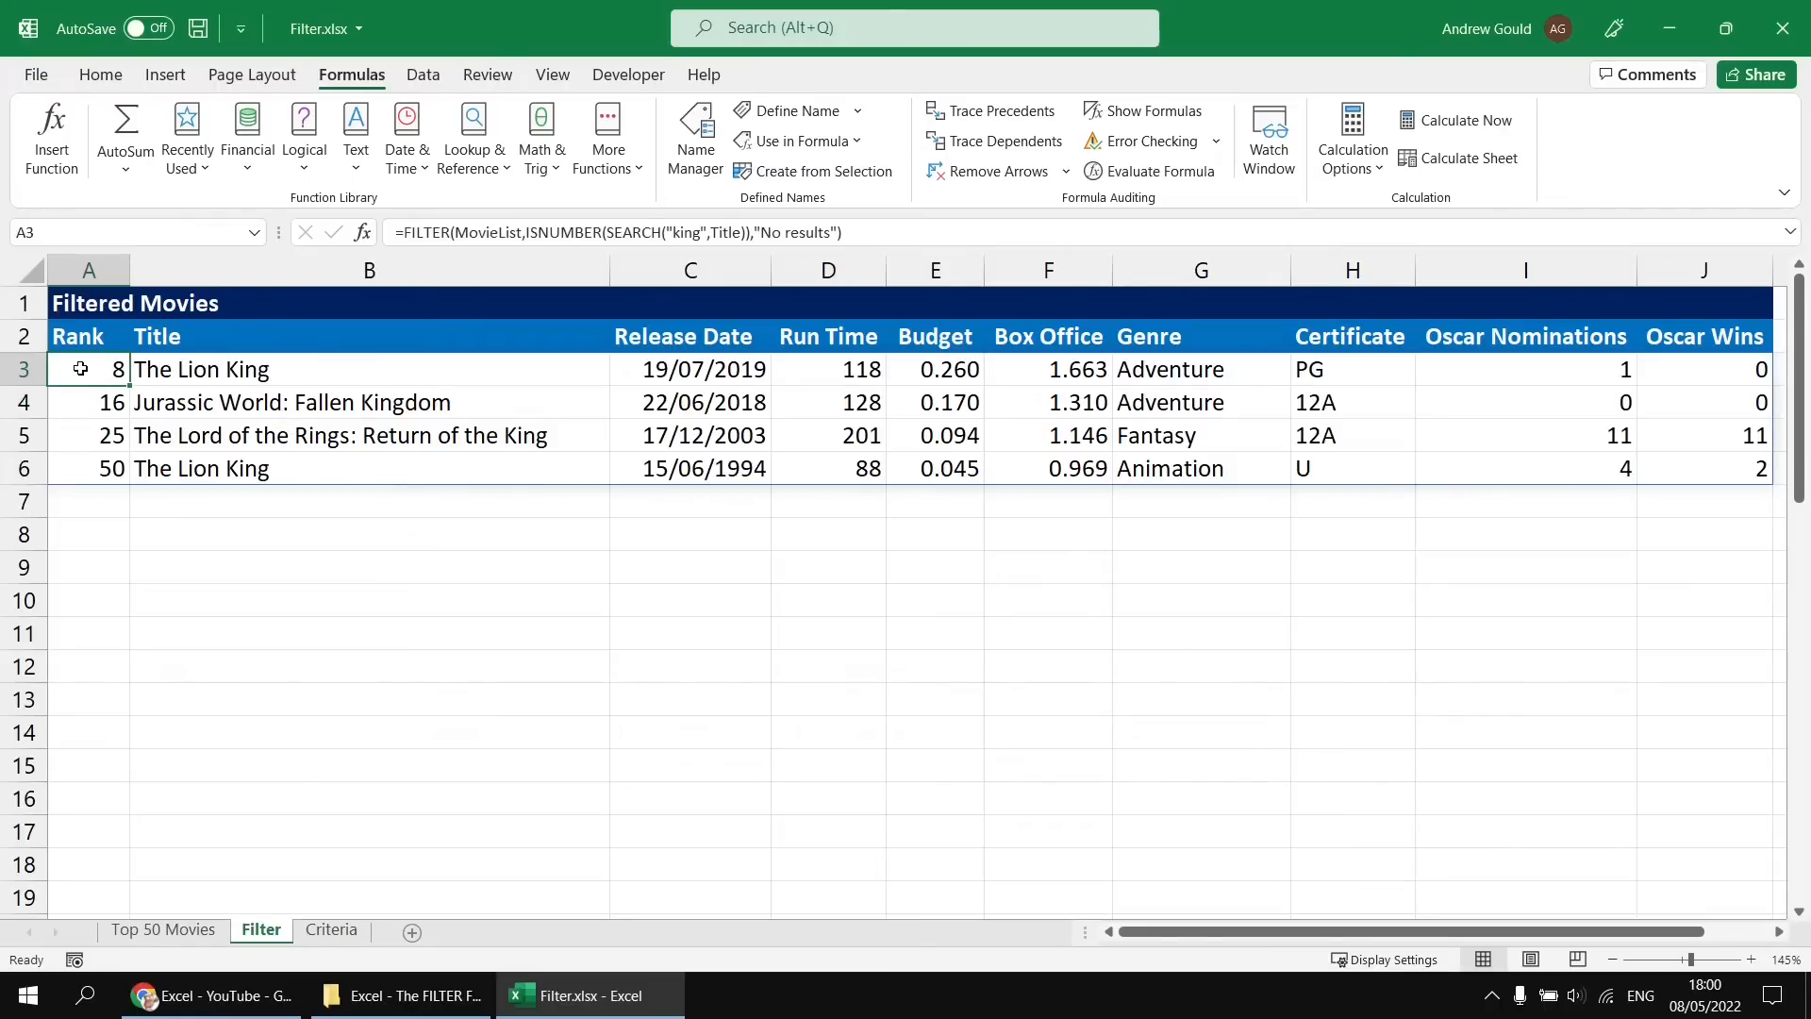
pyautogui.doubleClick(83, 369)
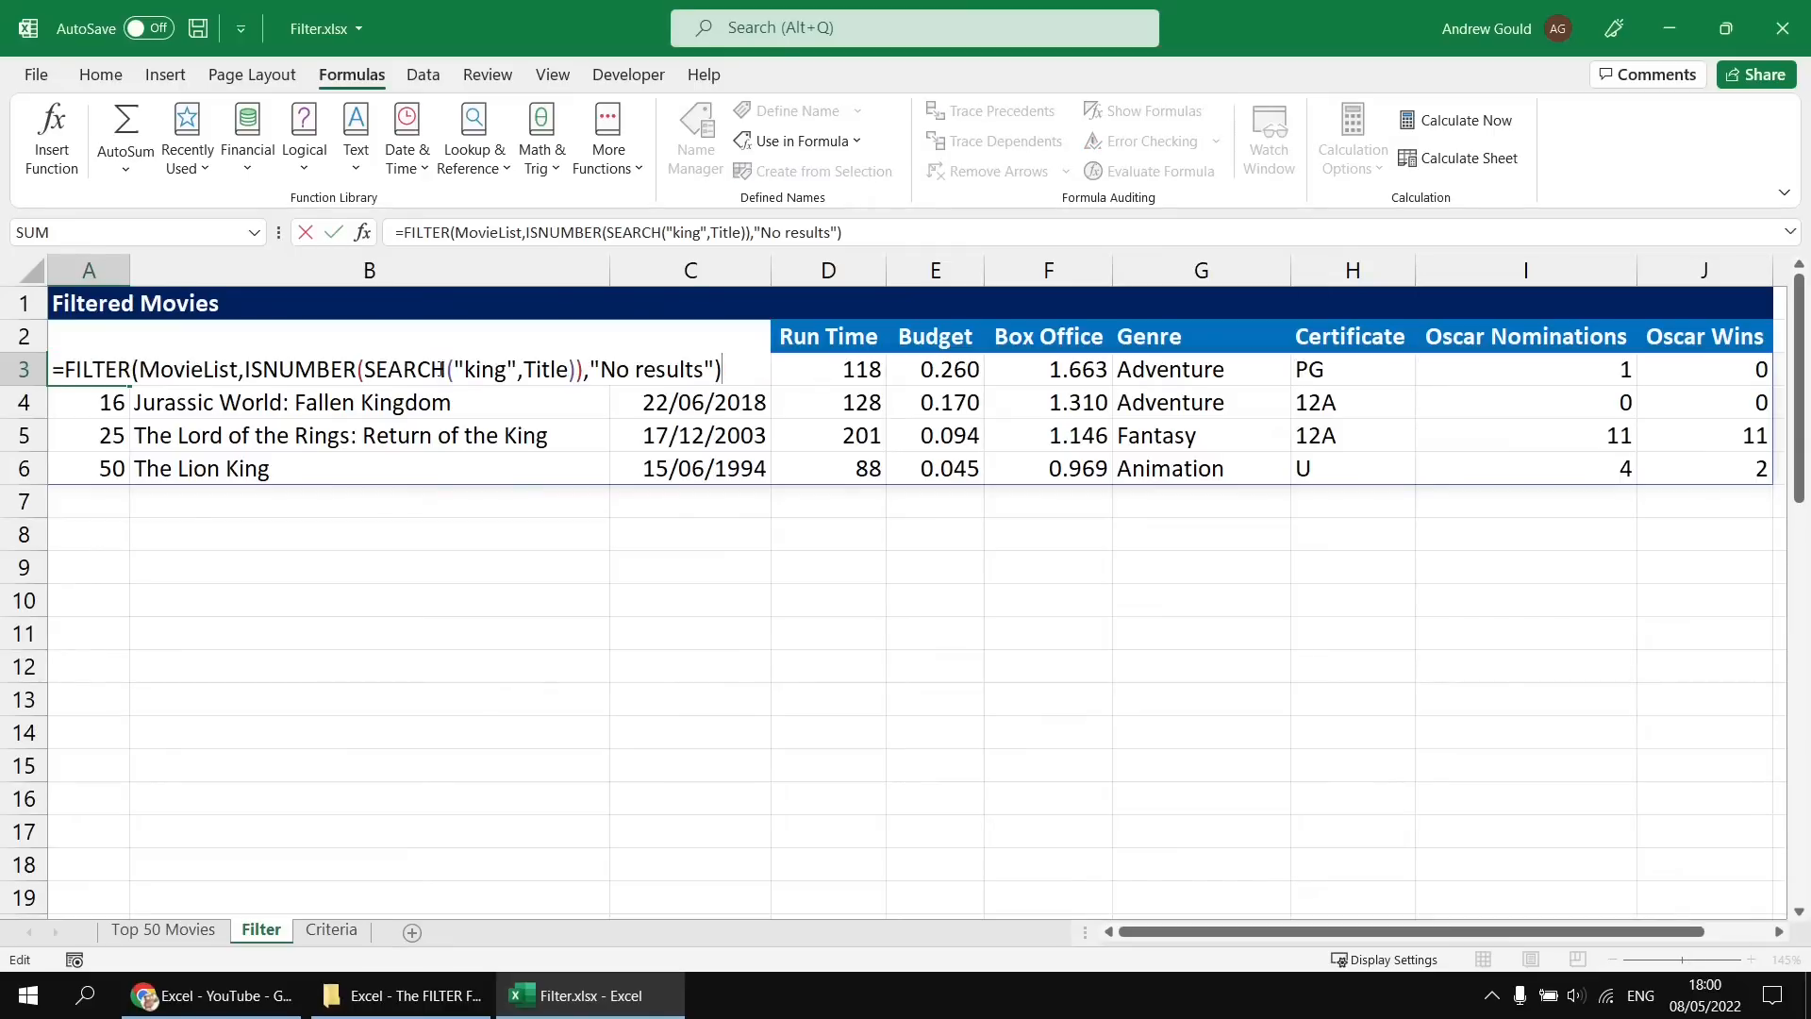
pyautogui.doubleClick(492, 369)
pyautogui.moveTo(464, 369); pyautogui.dragTo(506, 369)
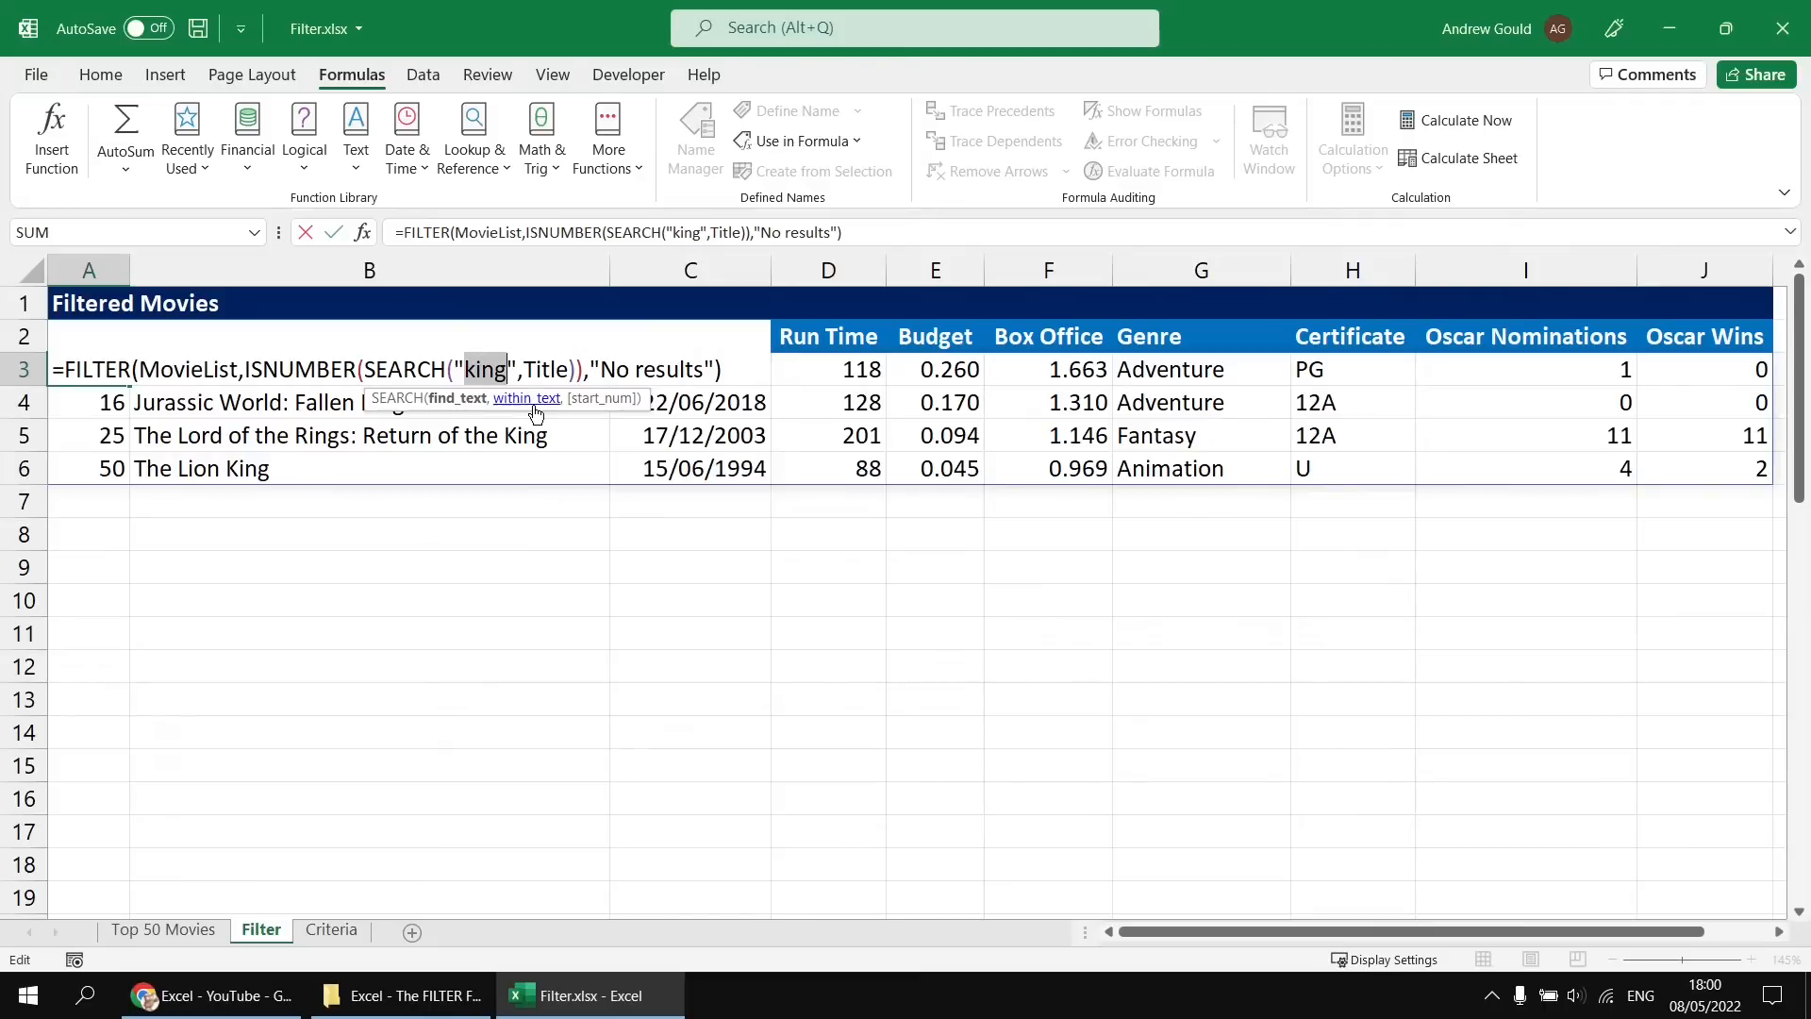
pyautogui.write('man')
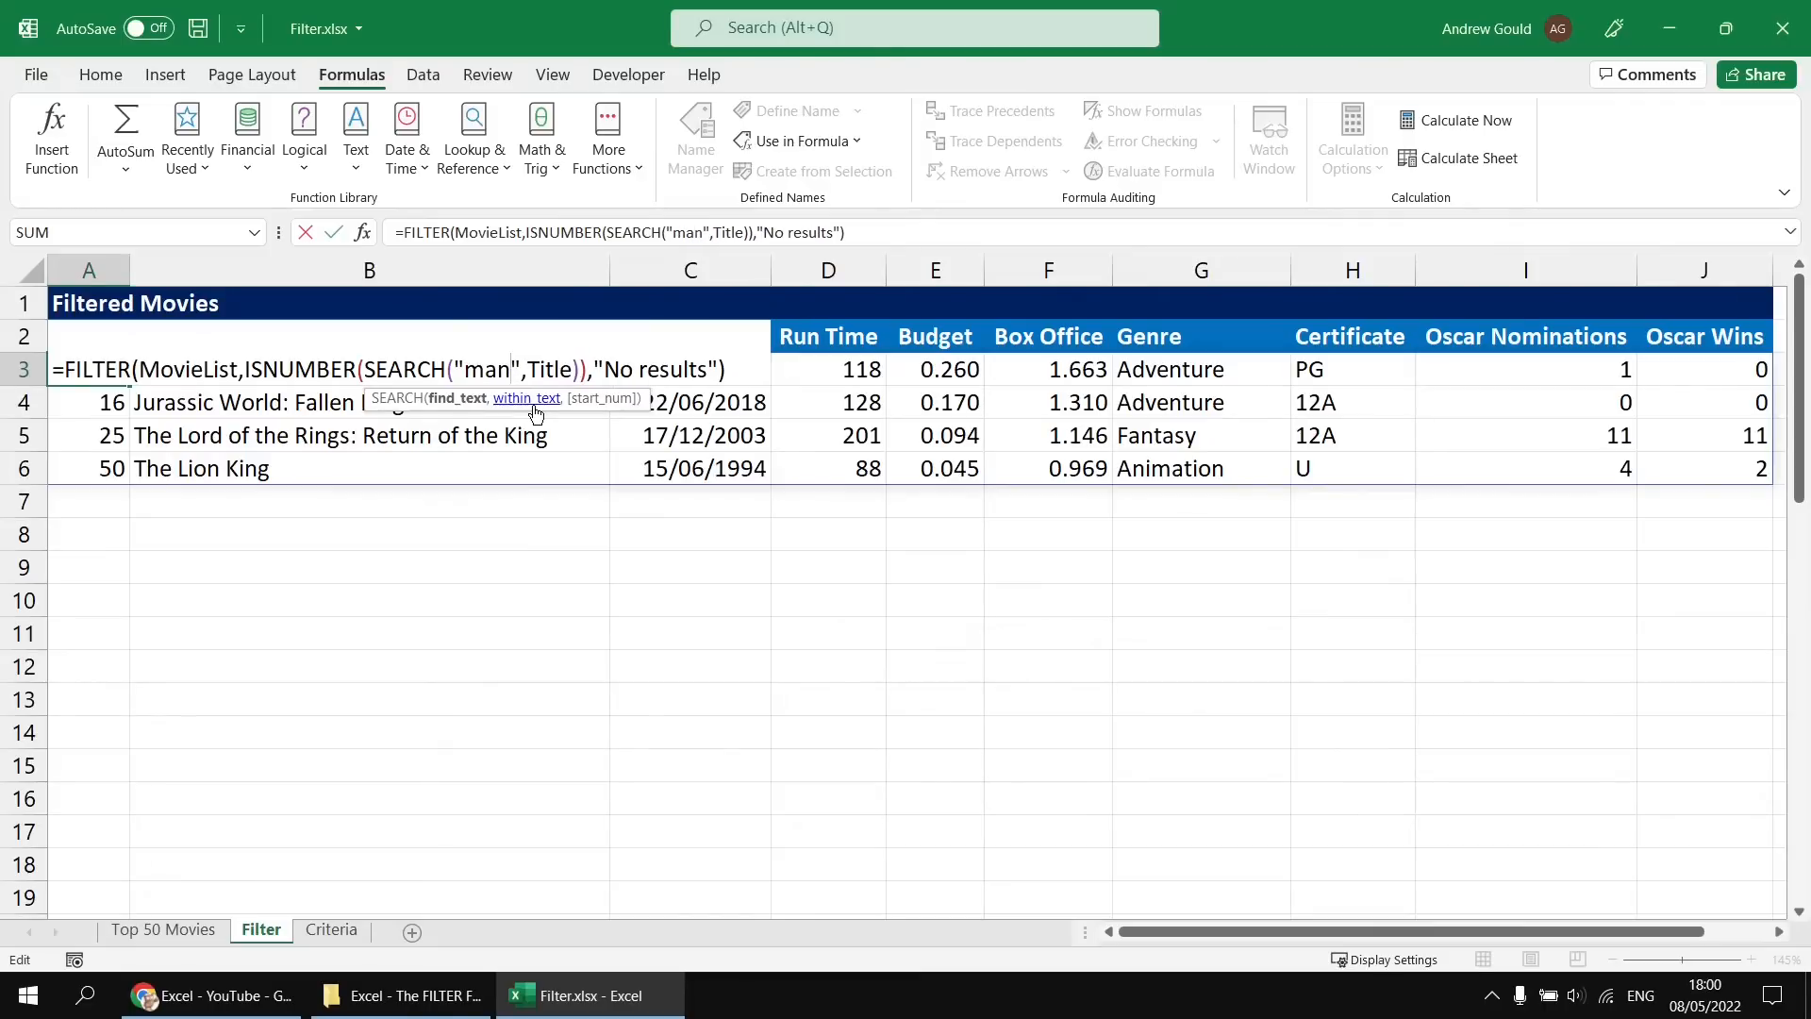
pyautogui.press('Return')
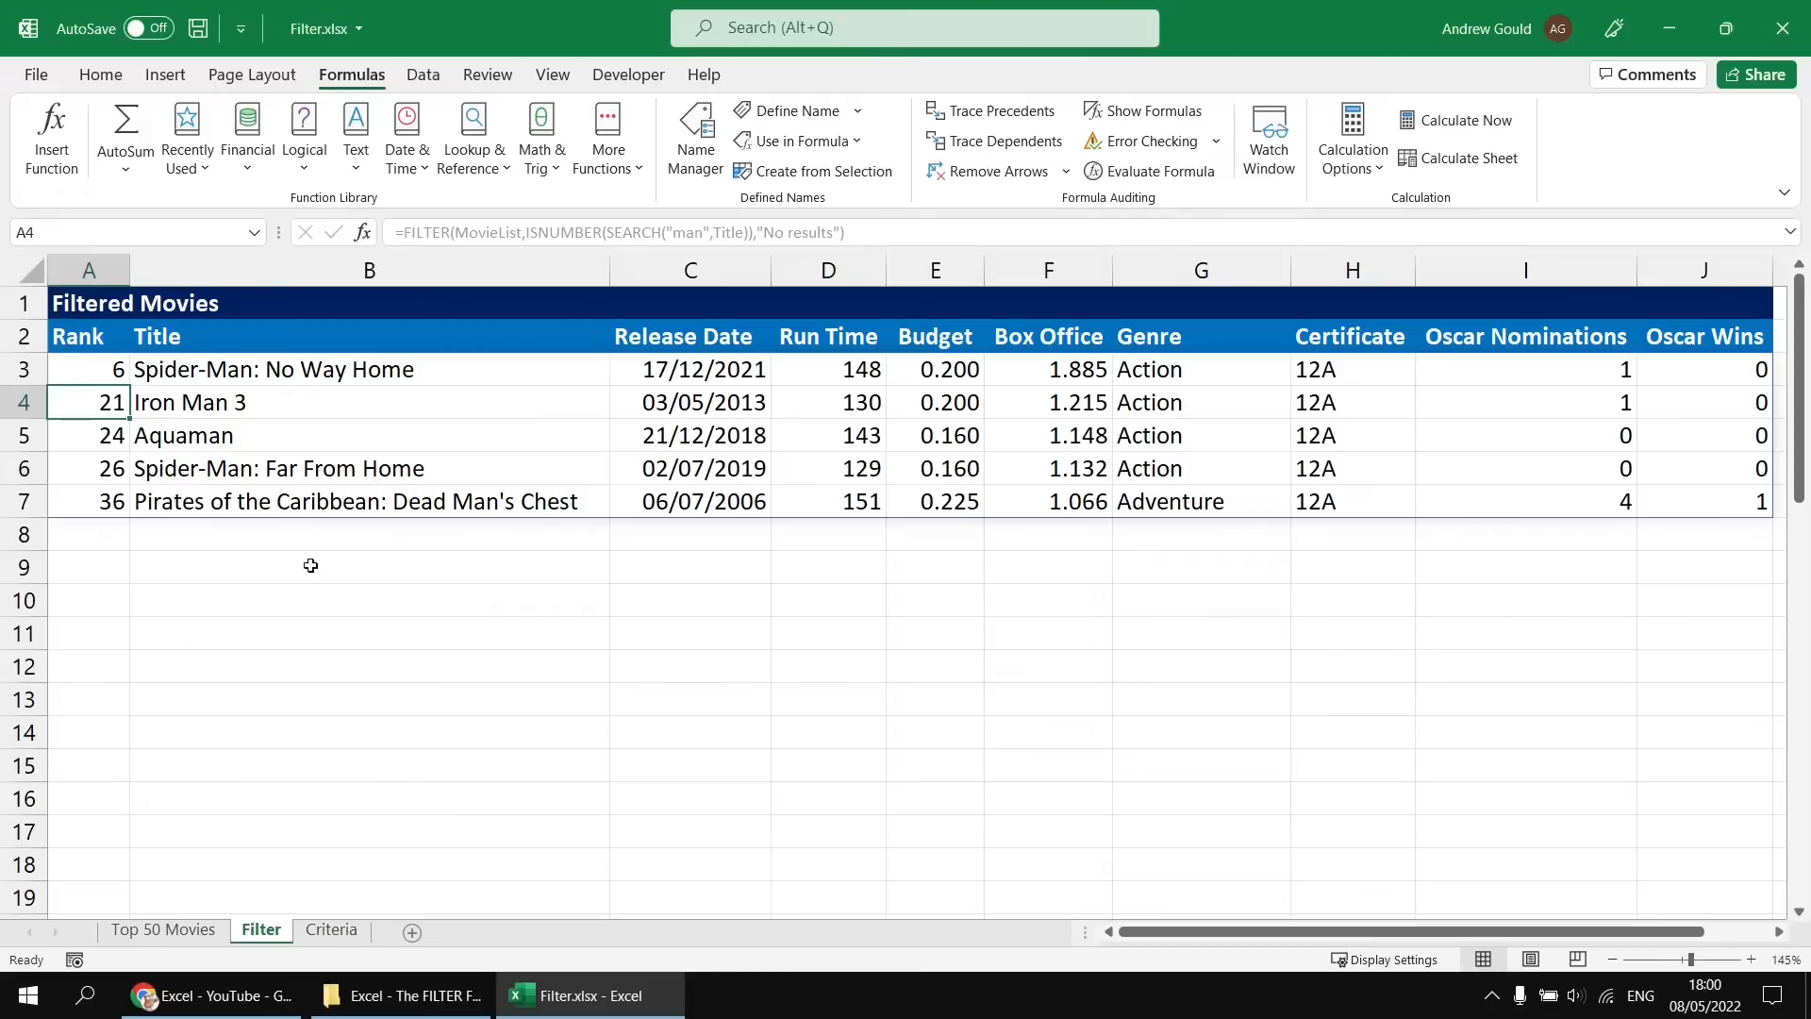
# Replace the SEARCH function in the cell A3 formula with the case-sensitive FIND function.
pyautogui.click(102, 373)
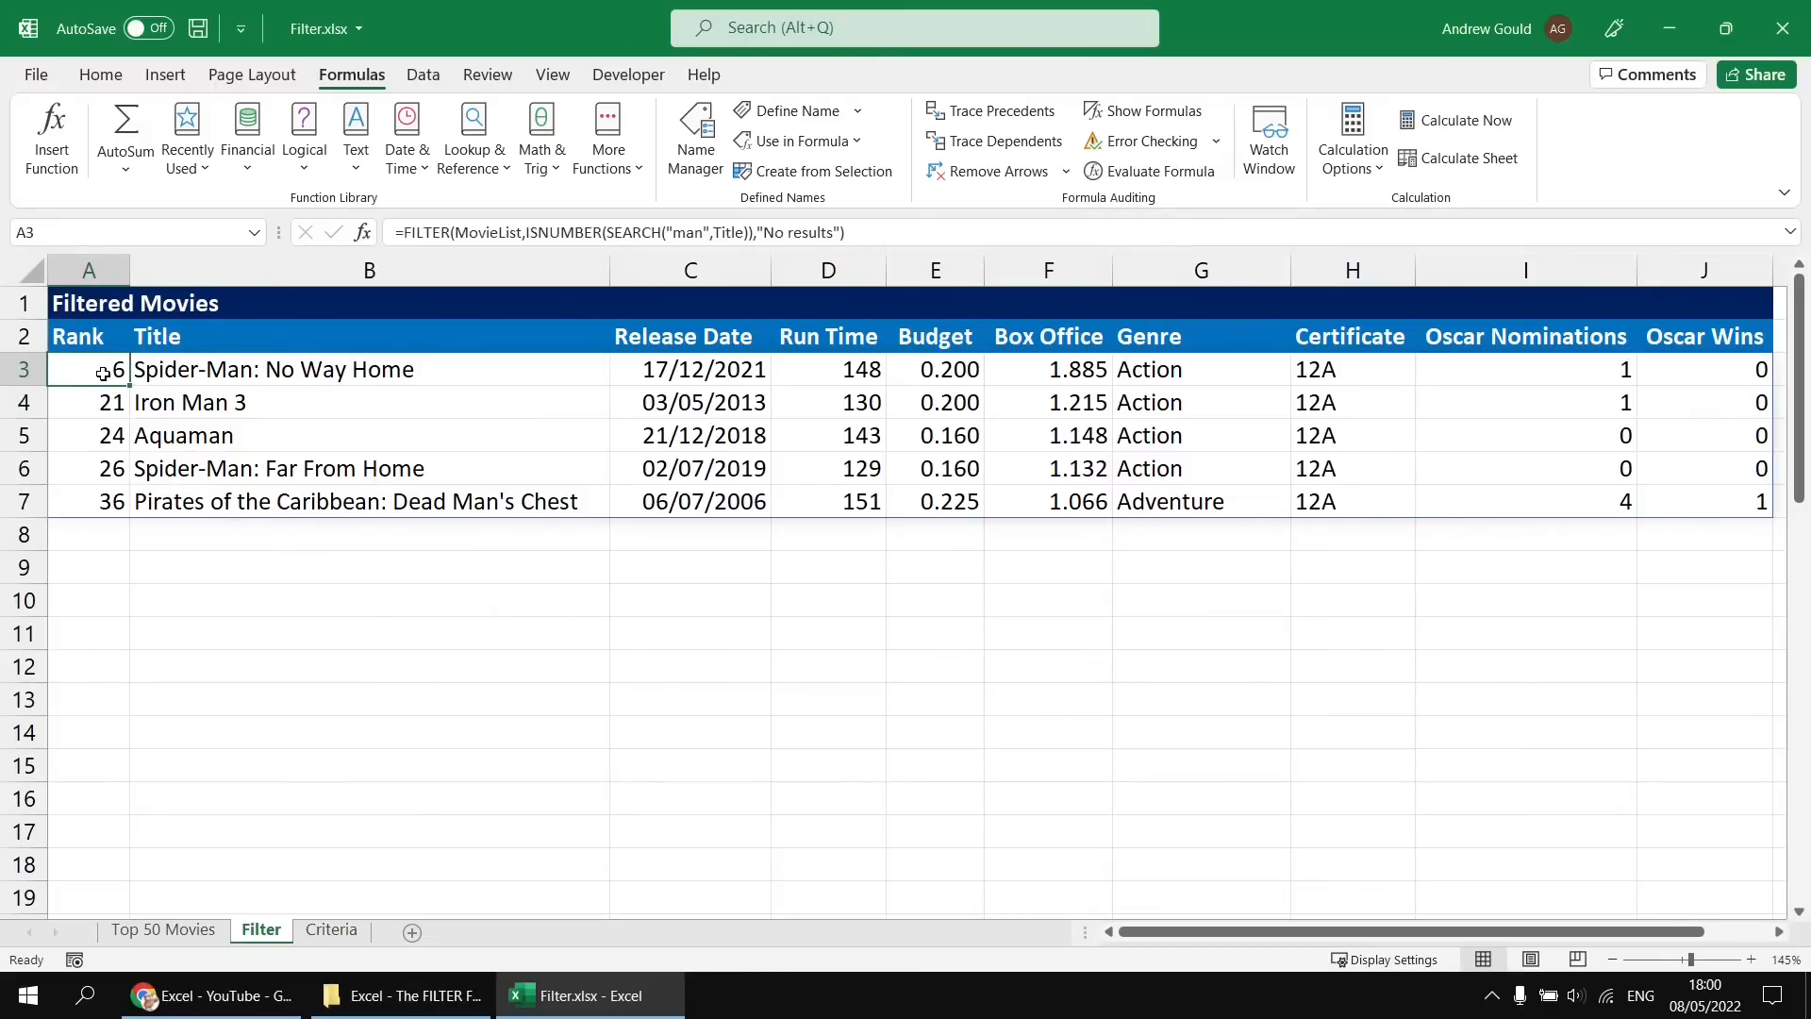
pyautogui.press('F2')
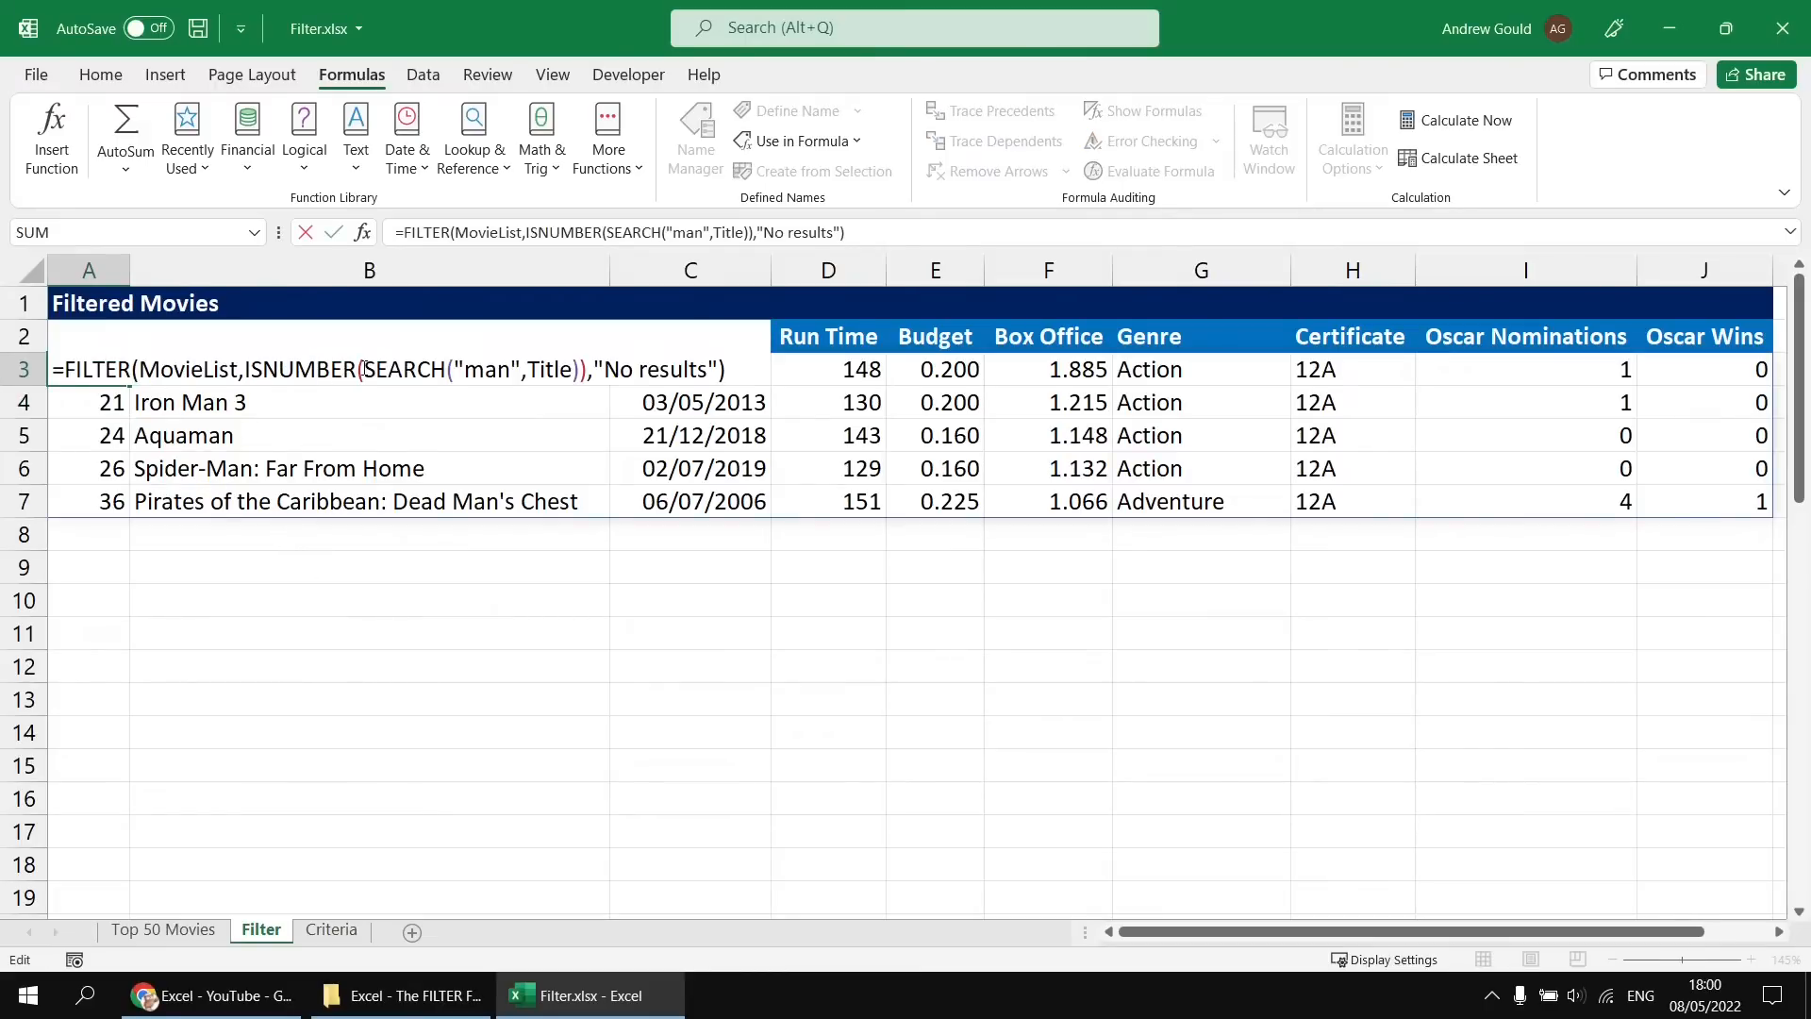
pyautogui.moveTo(364, 369); pyautogui.dragTo(444, 371)
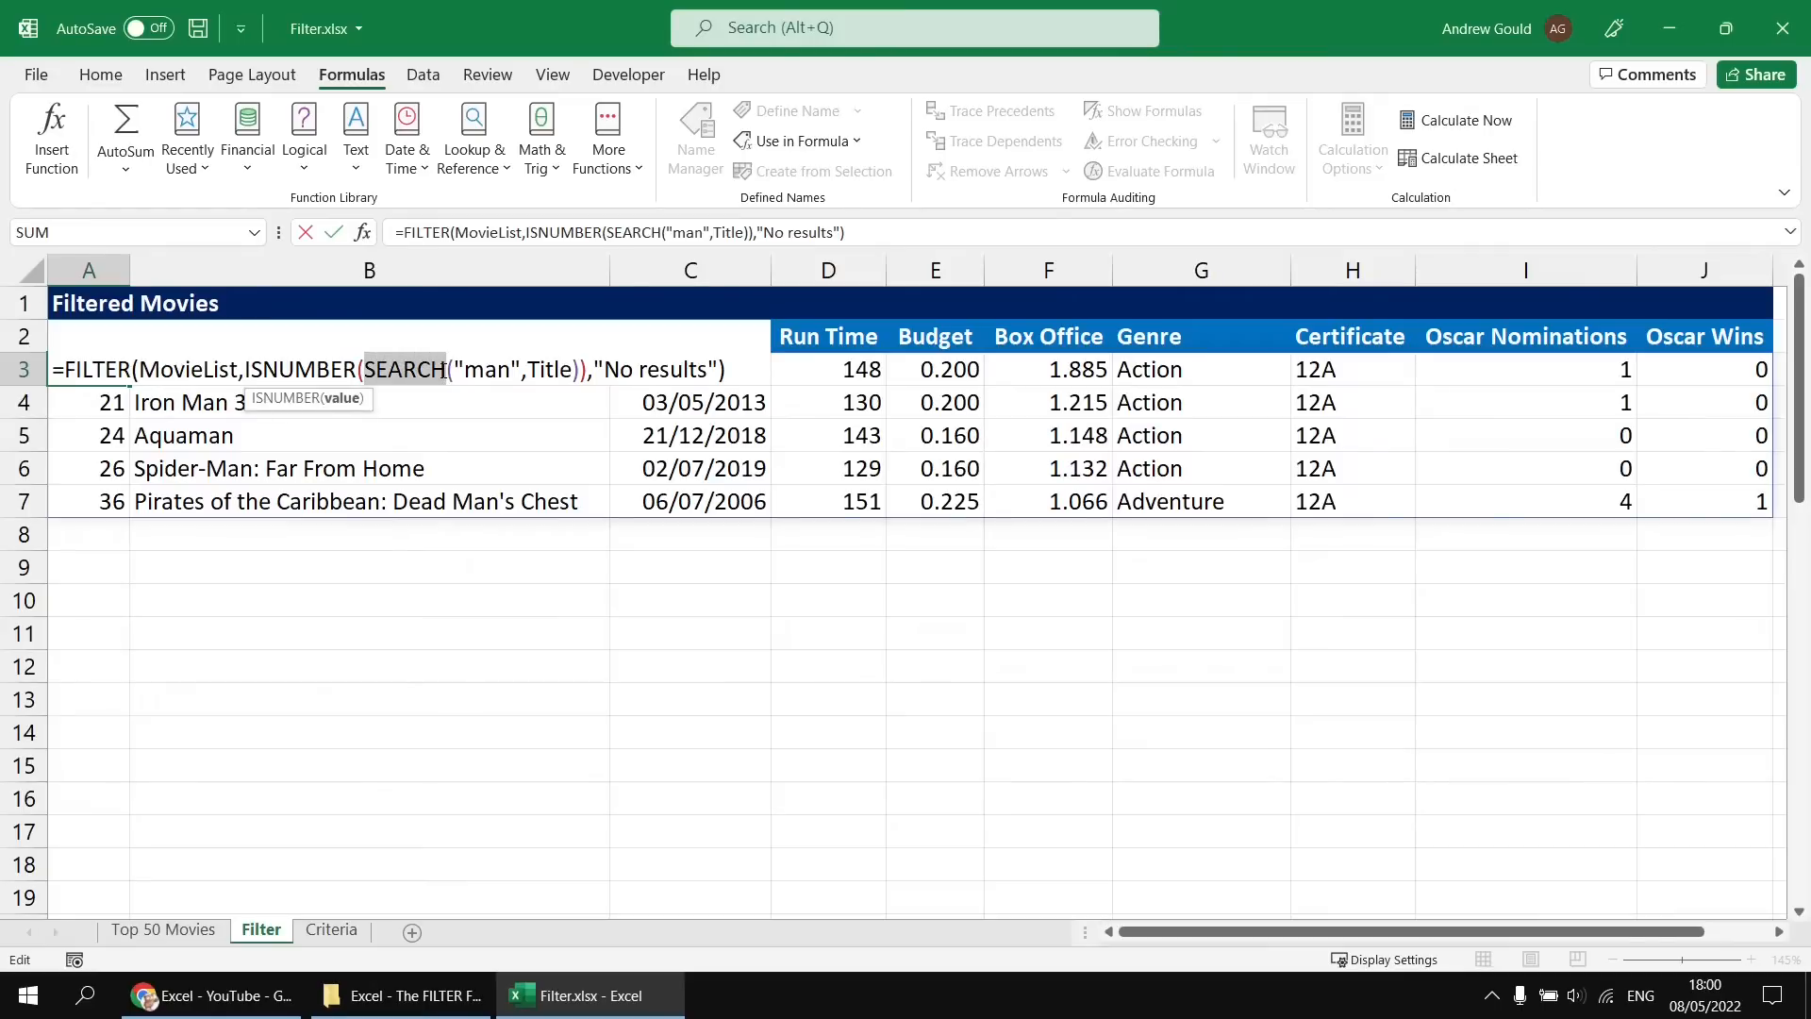
pyautogui.write('FIND')
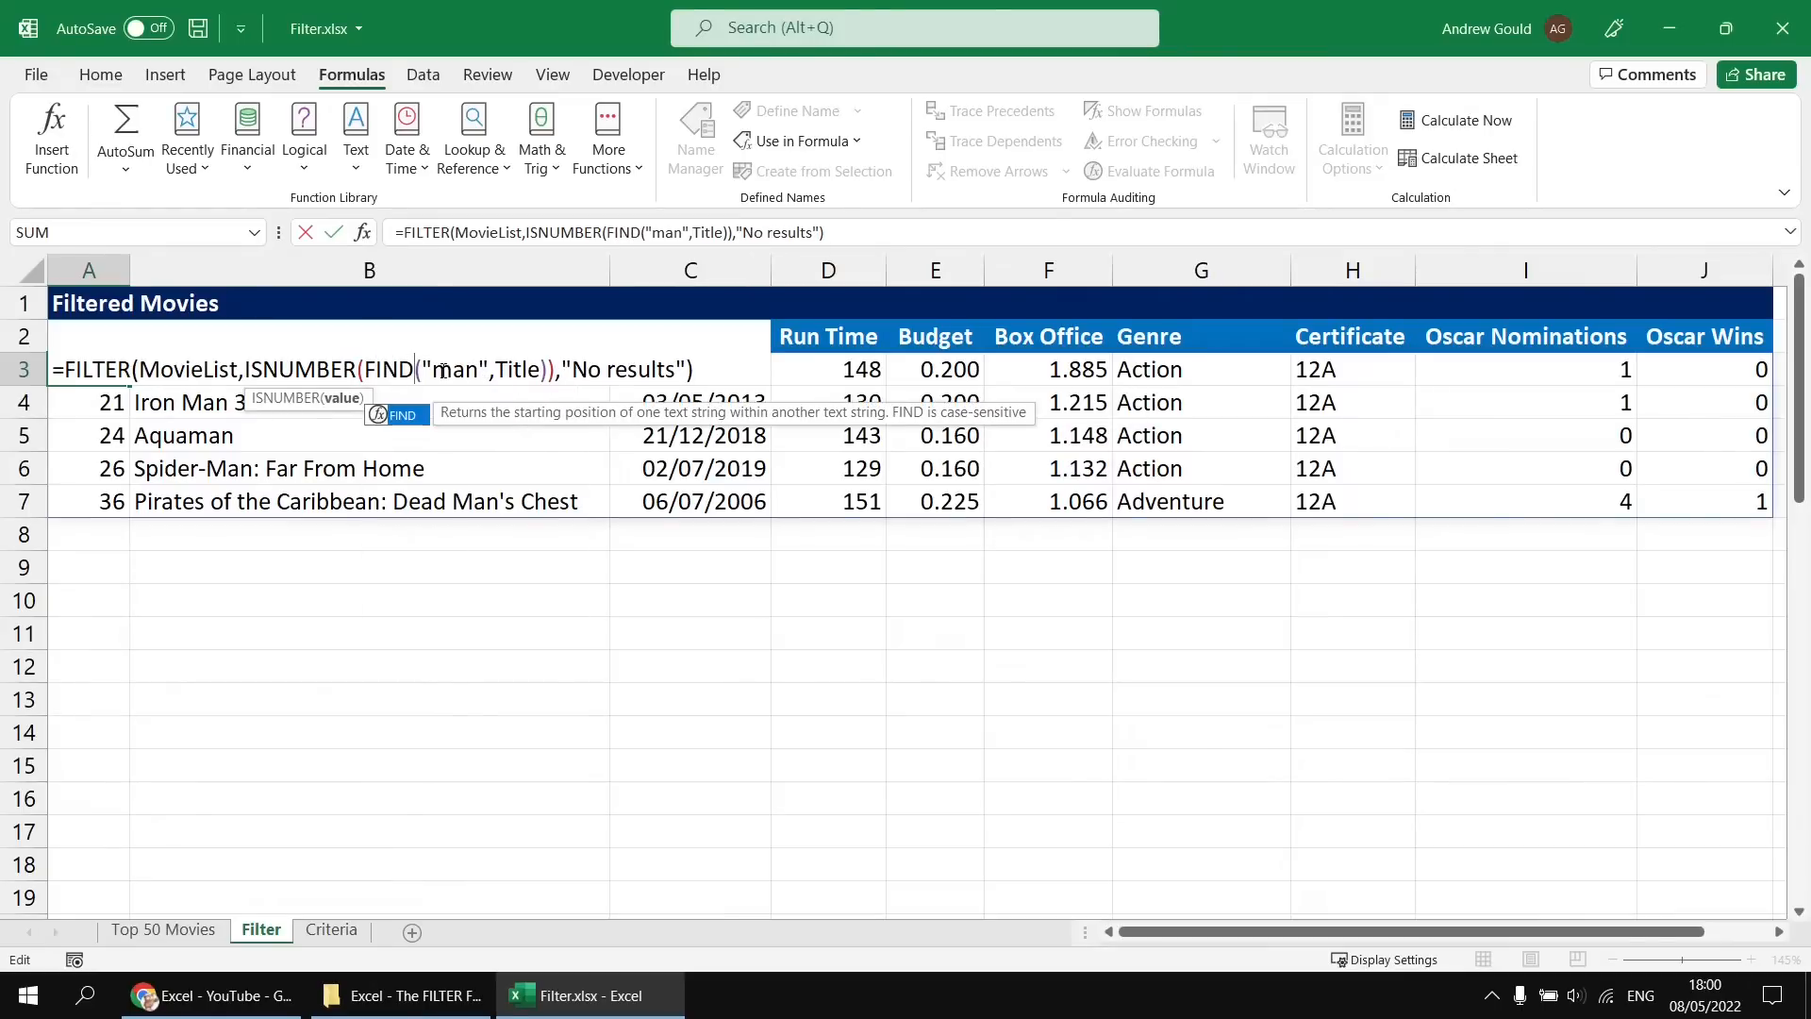
pyautogui.moveTo(431, 369); pyautogui.dragTo(457, 365)
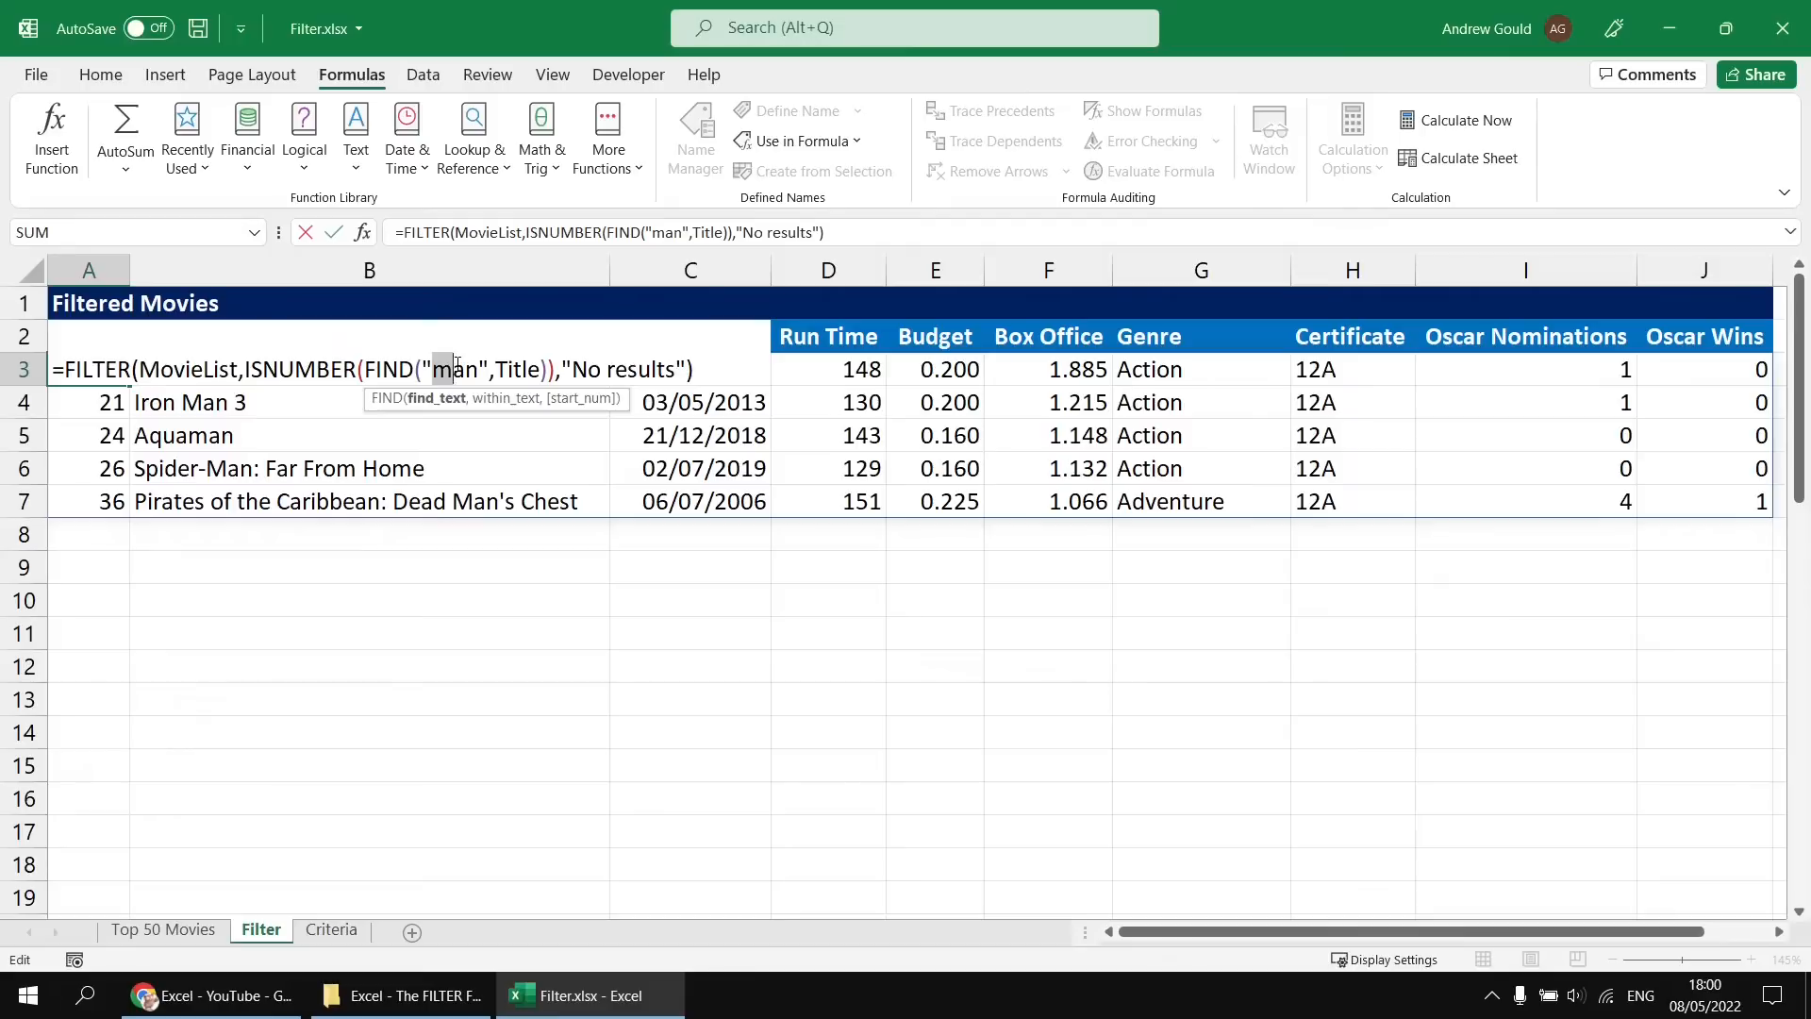
pyautogui.press('Return')
pyautogui.click(231, 371)
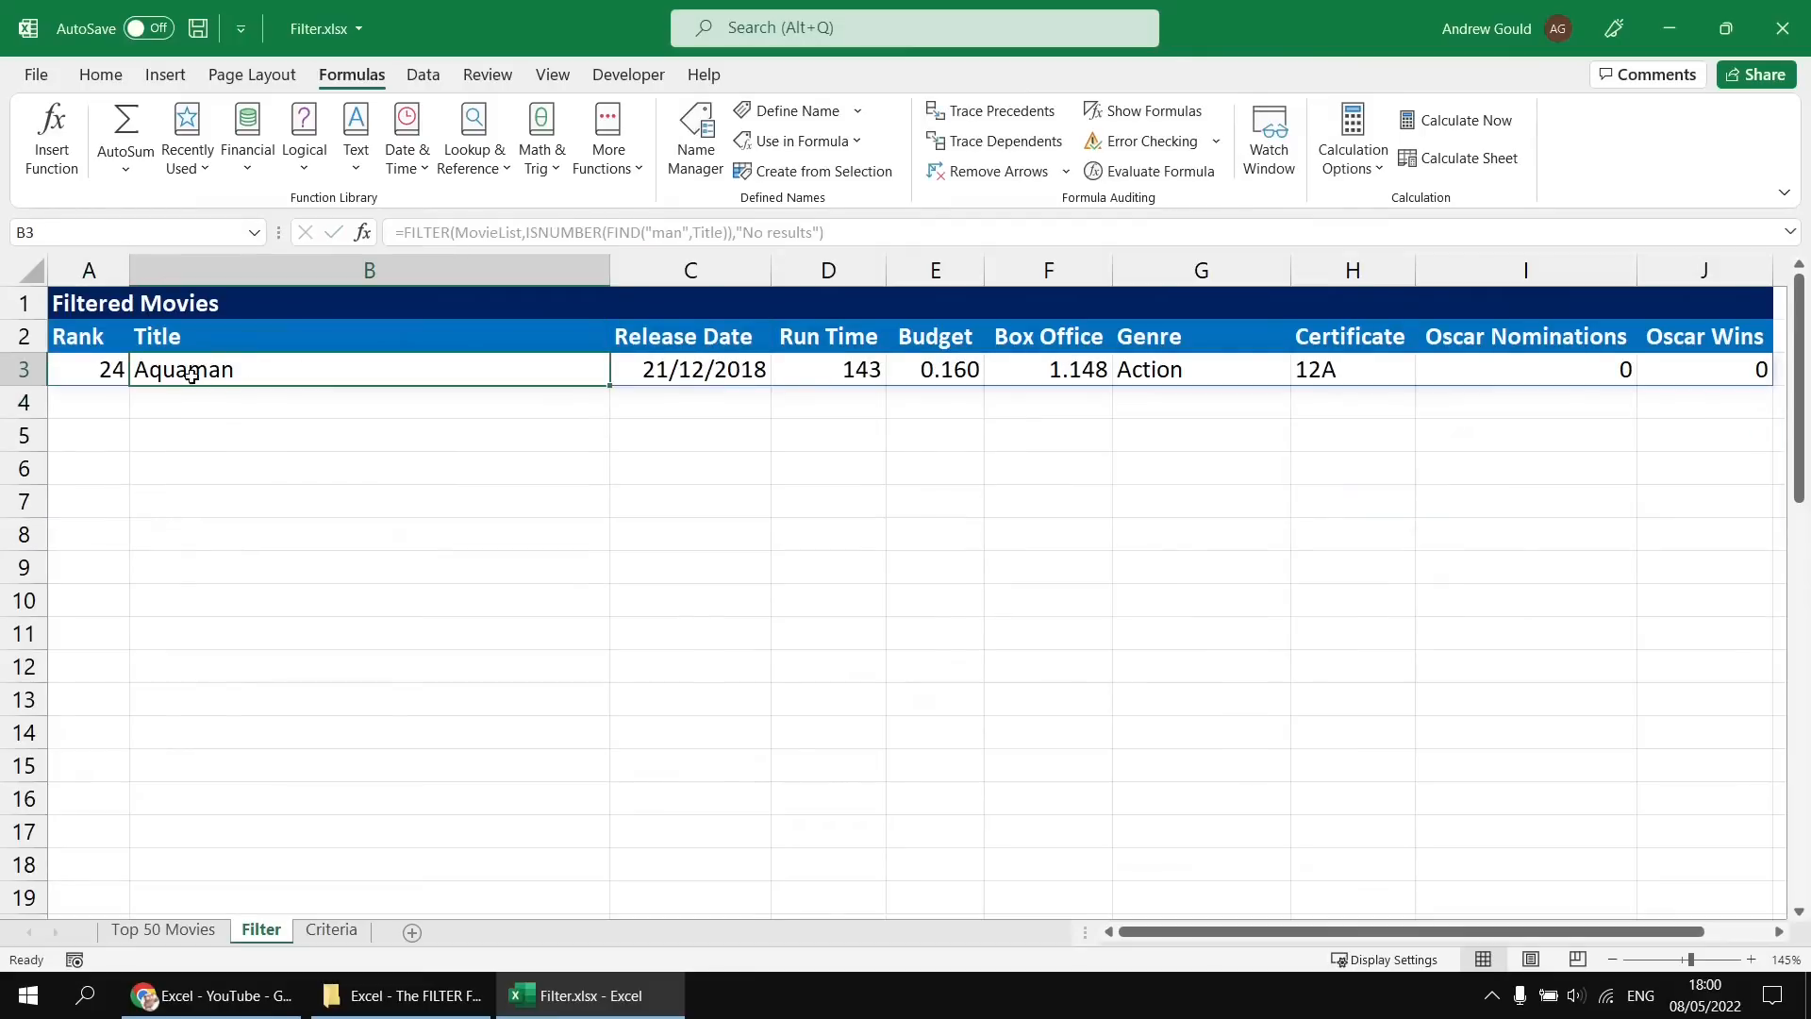
# Capitalise the text that FIND looks for in the cell A3 formula to "Man".
pyautogui.click(95, 372)
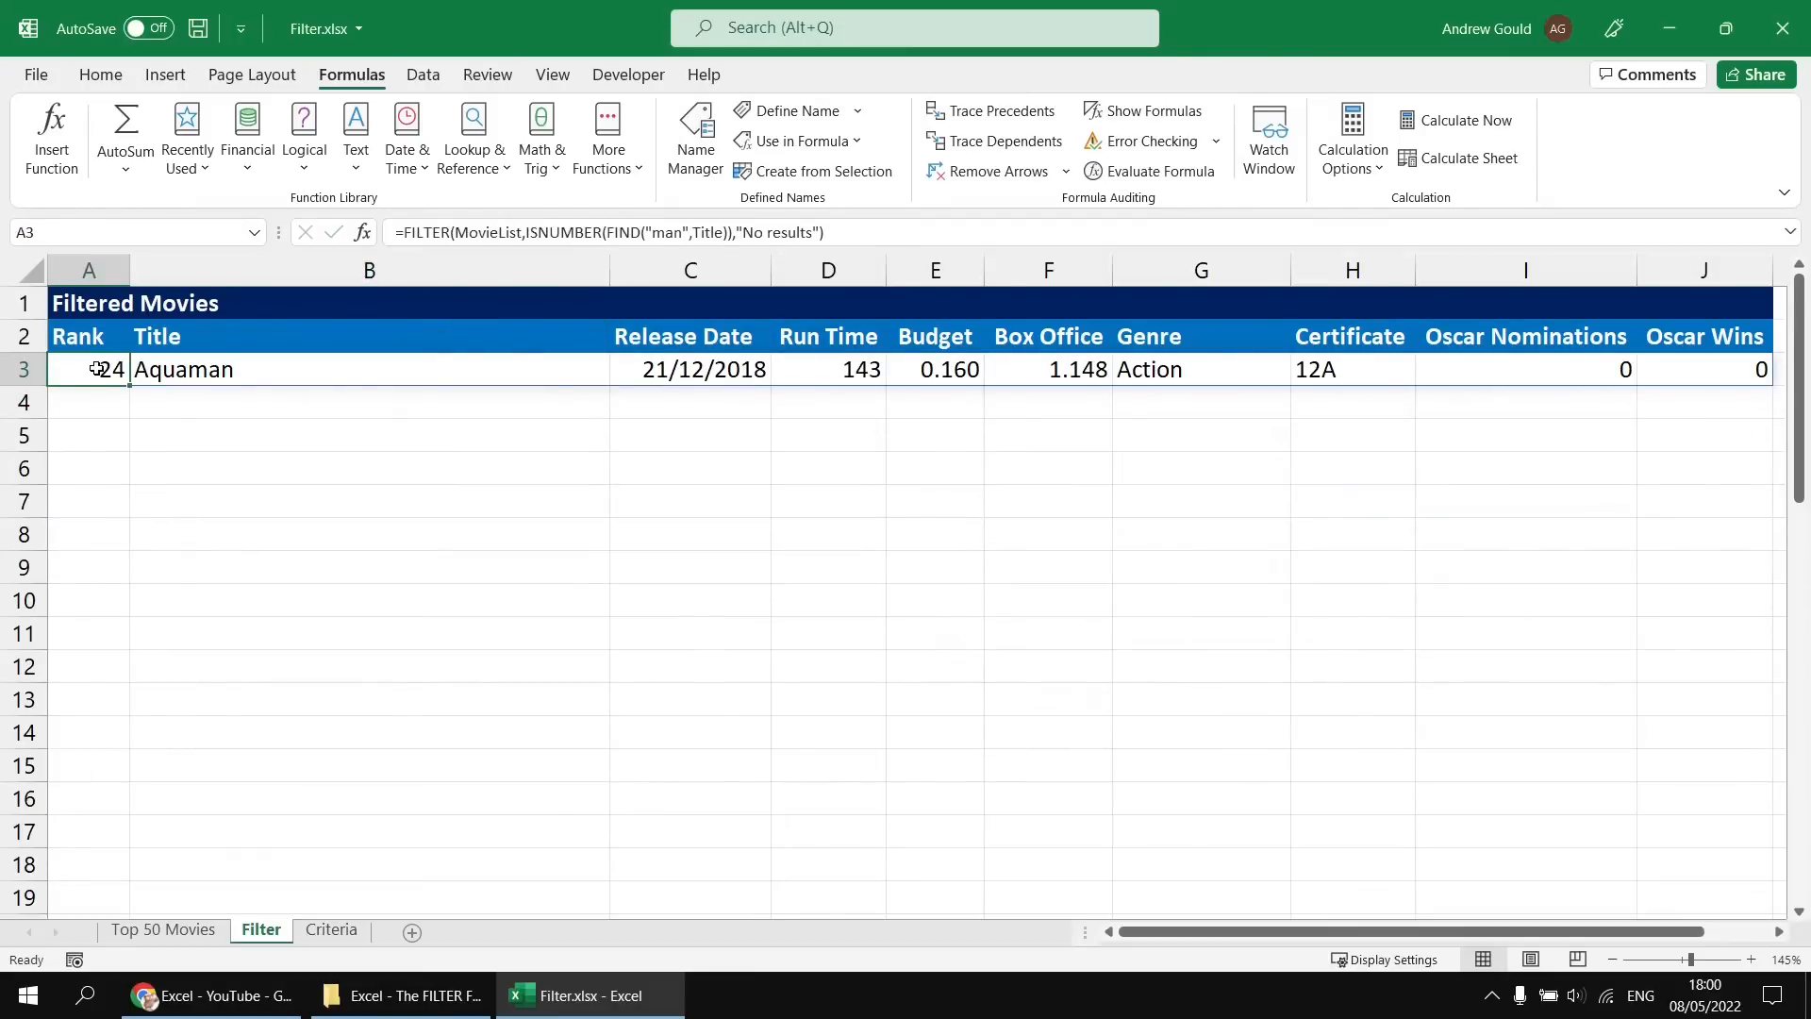
pyautogui.doubleClick(96, 369)
pyautogui.moveTo(431, 369); pyautogui.dragTo(443, 373)
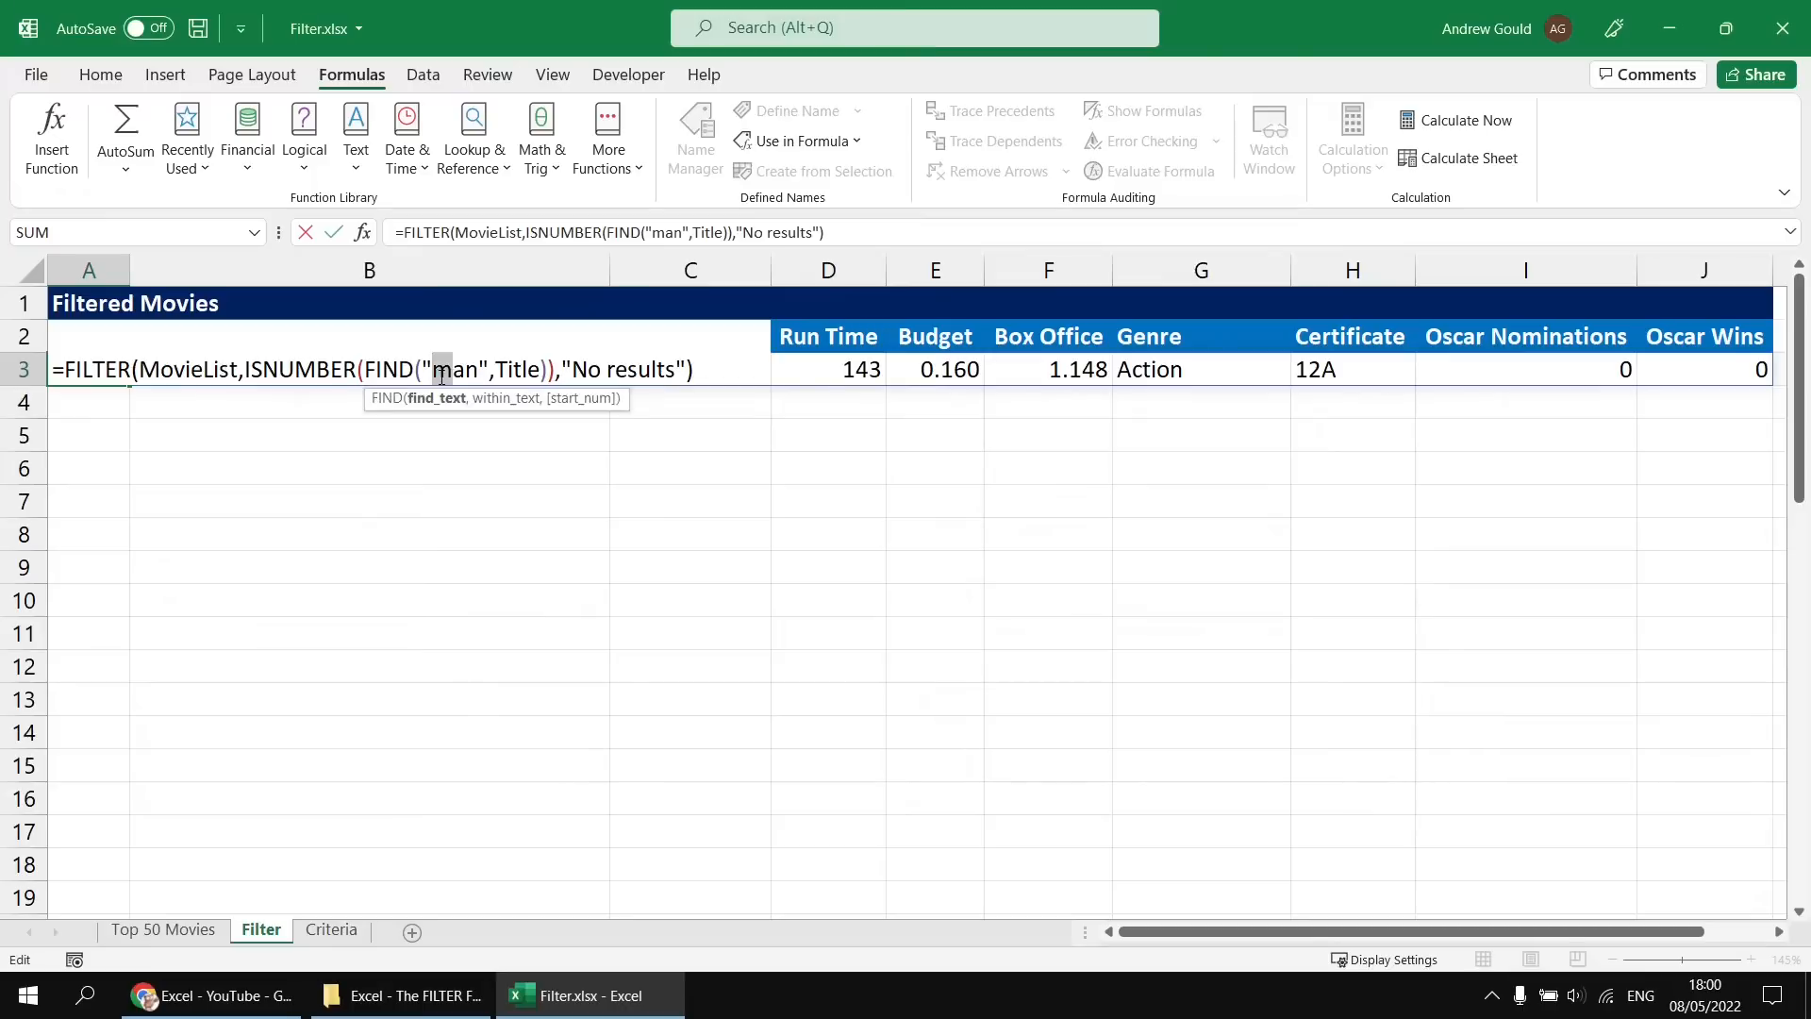
pyautogui.write('M')
pyautogui.press('Return')
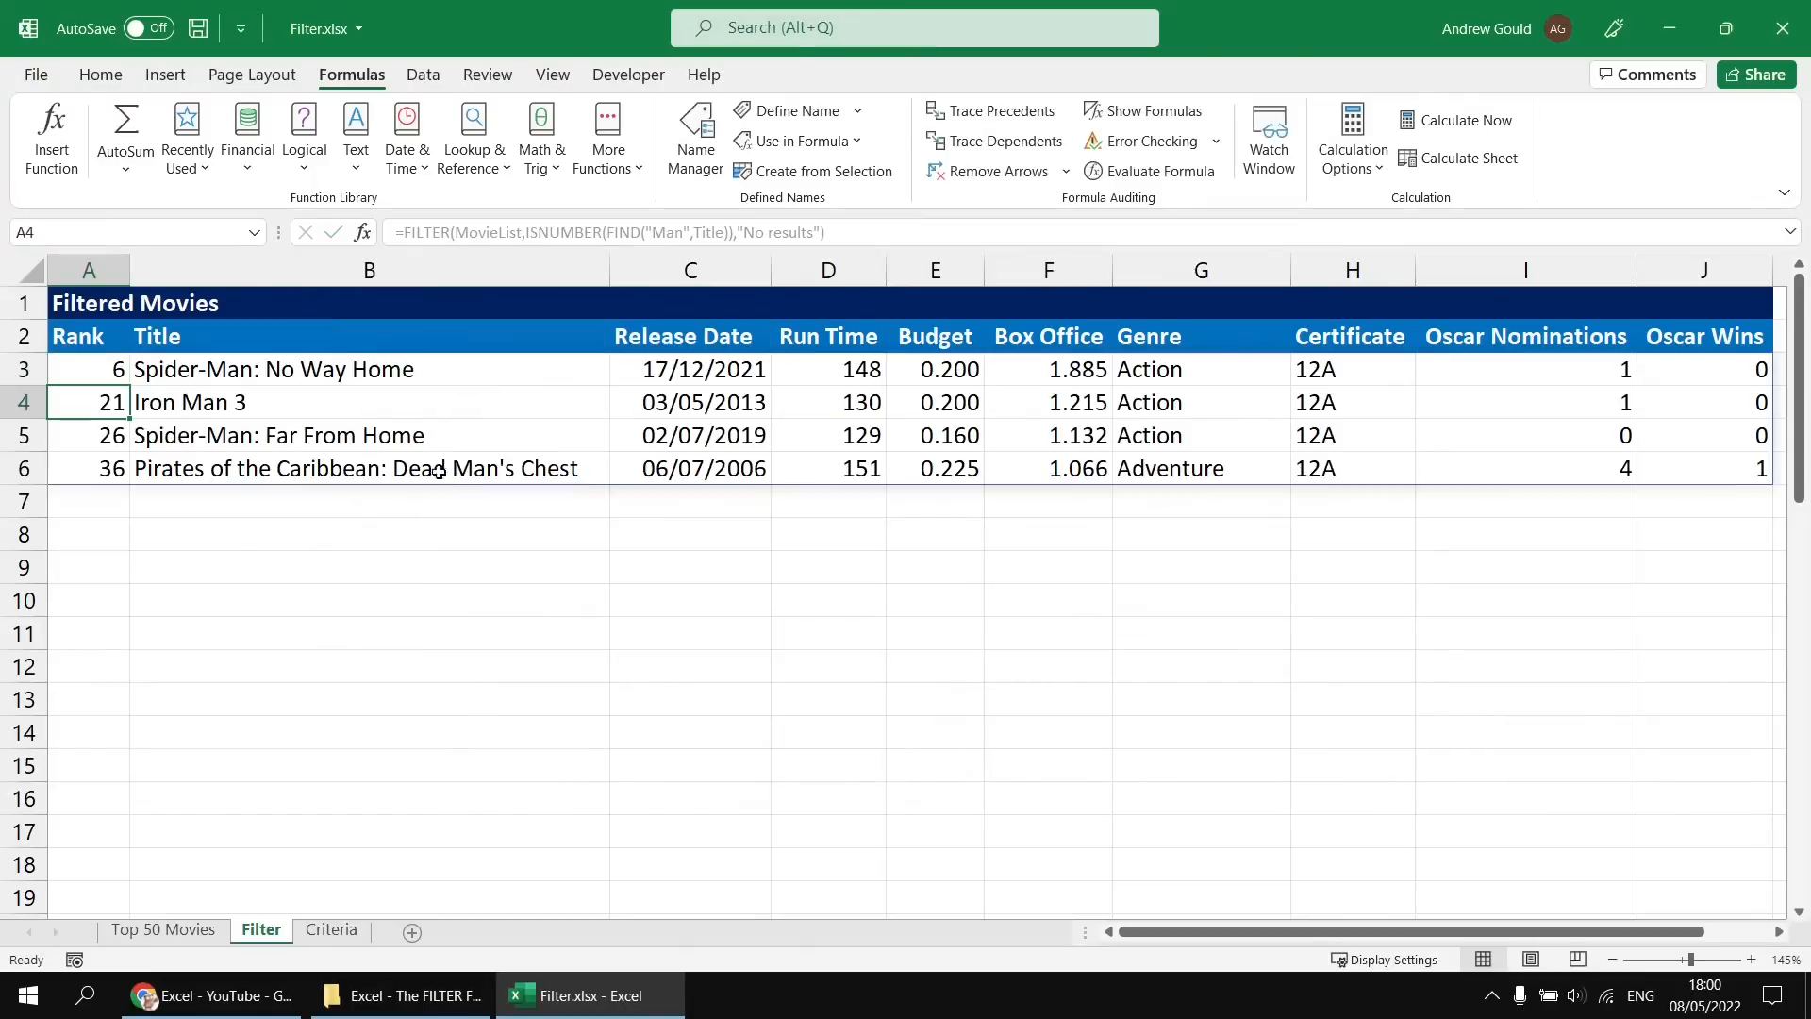
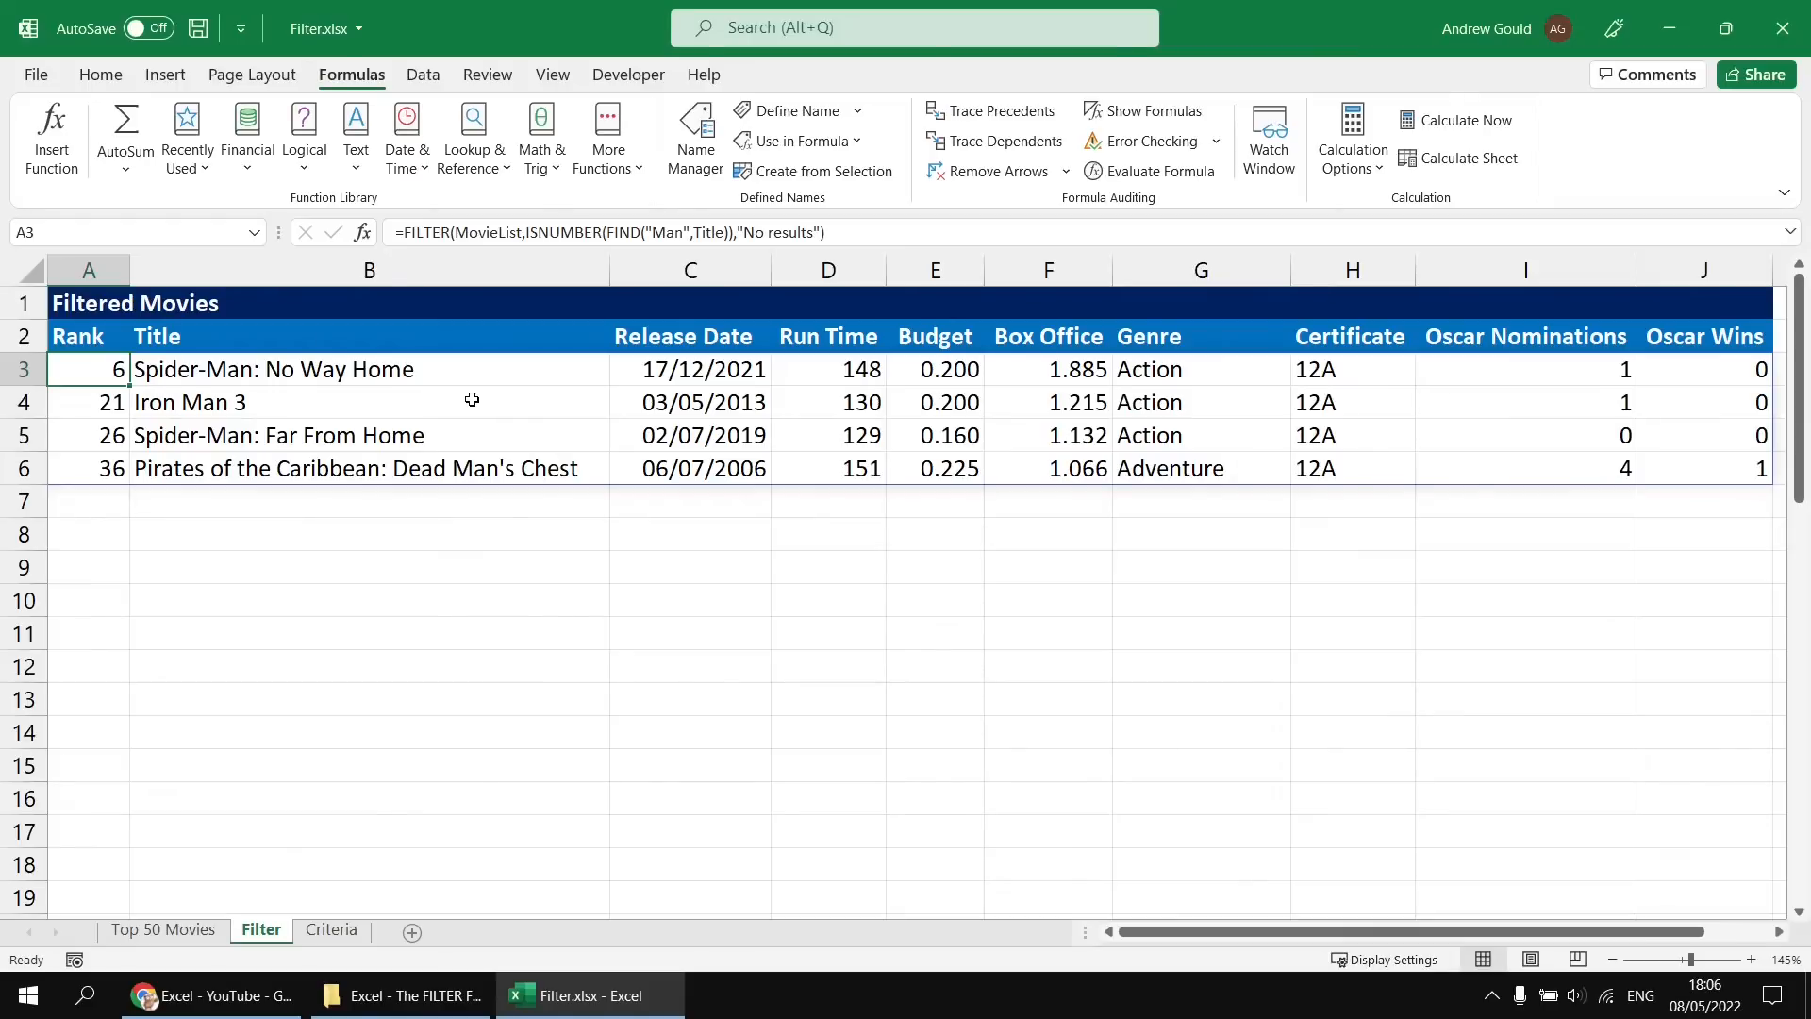
# Replace the ISNUMBER(FIND("Man",Title)) criterion in the cell A3 FILTER formula with LEFT(Title,4)="star".
pyautogui.doubleClick(98, 368)
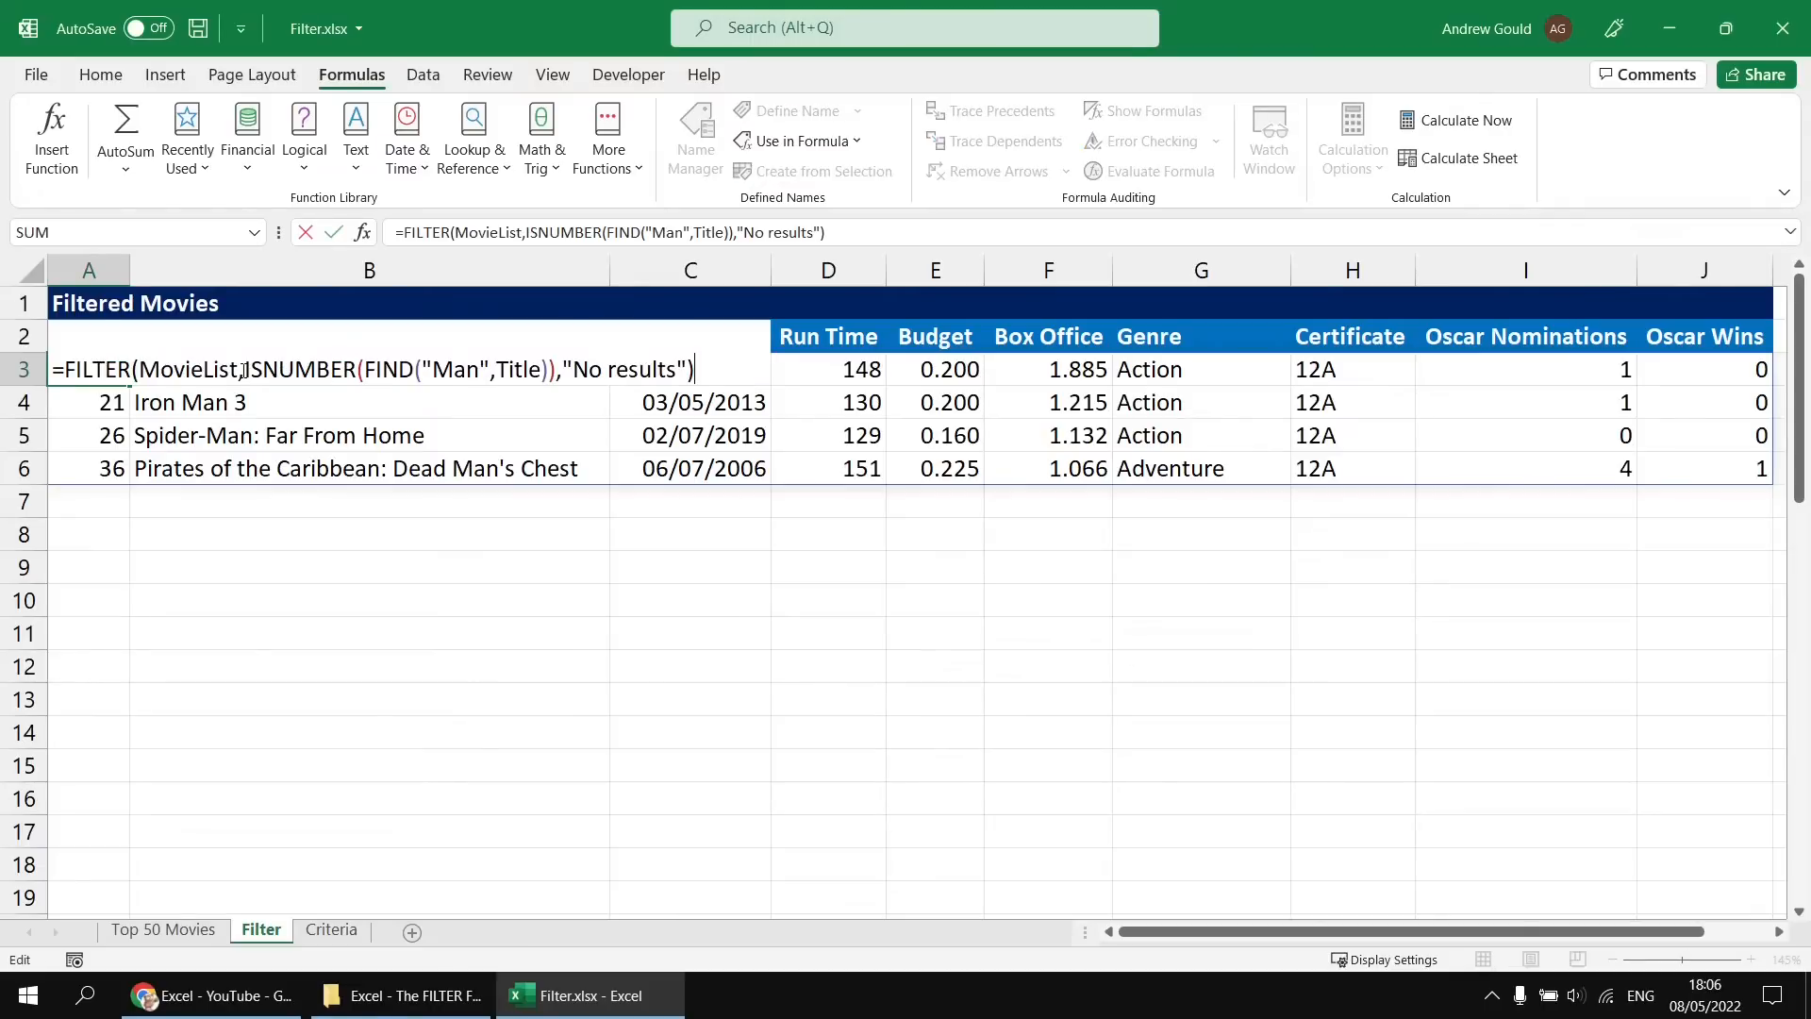
pyautogui.moveTo(243, 369); pyautogui.dragTo(556, 369)
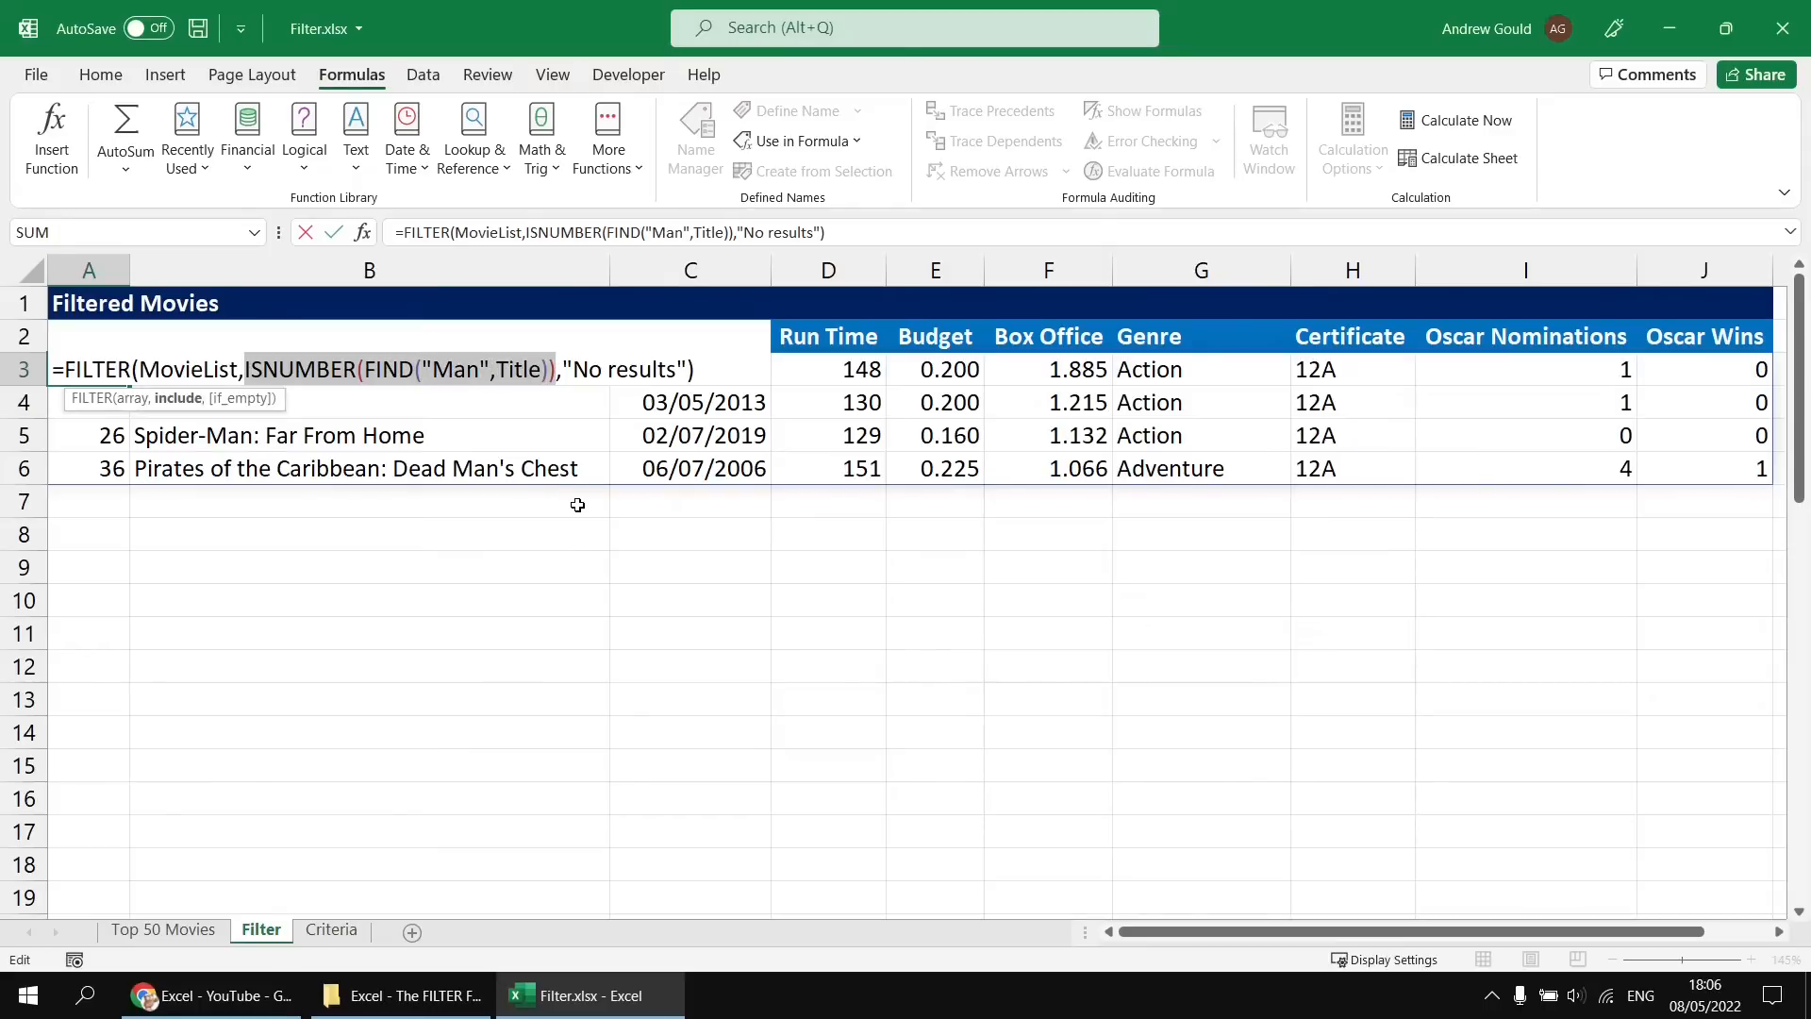
pyautogui.press('Delete')
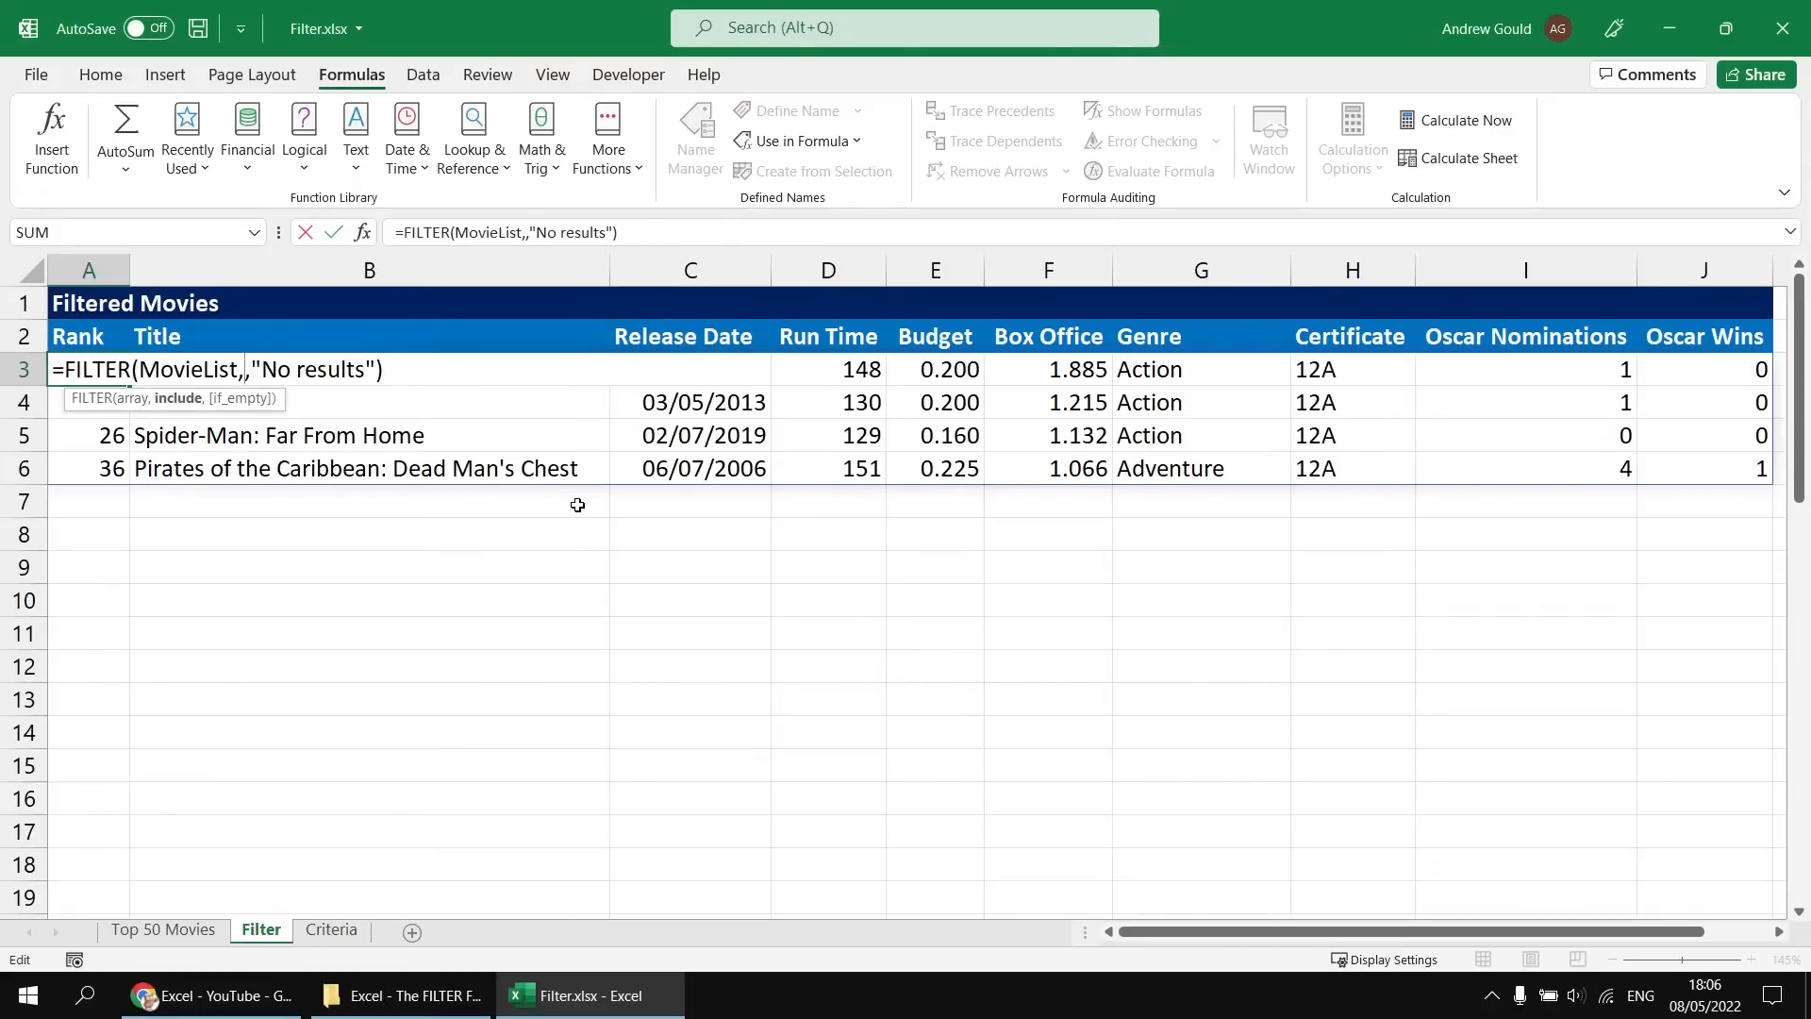
pyautogui.write('lef')
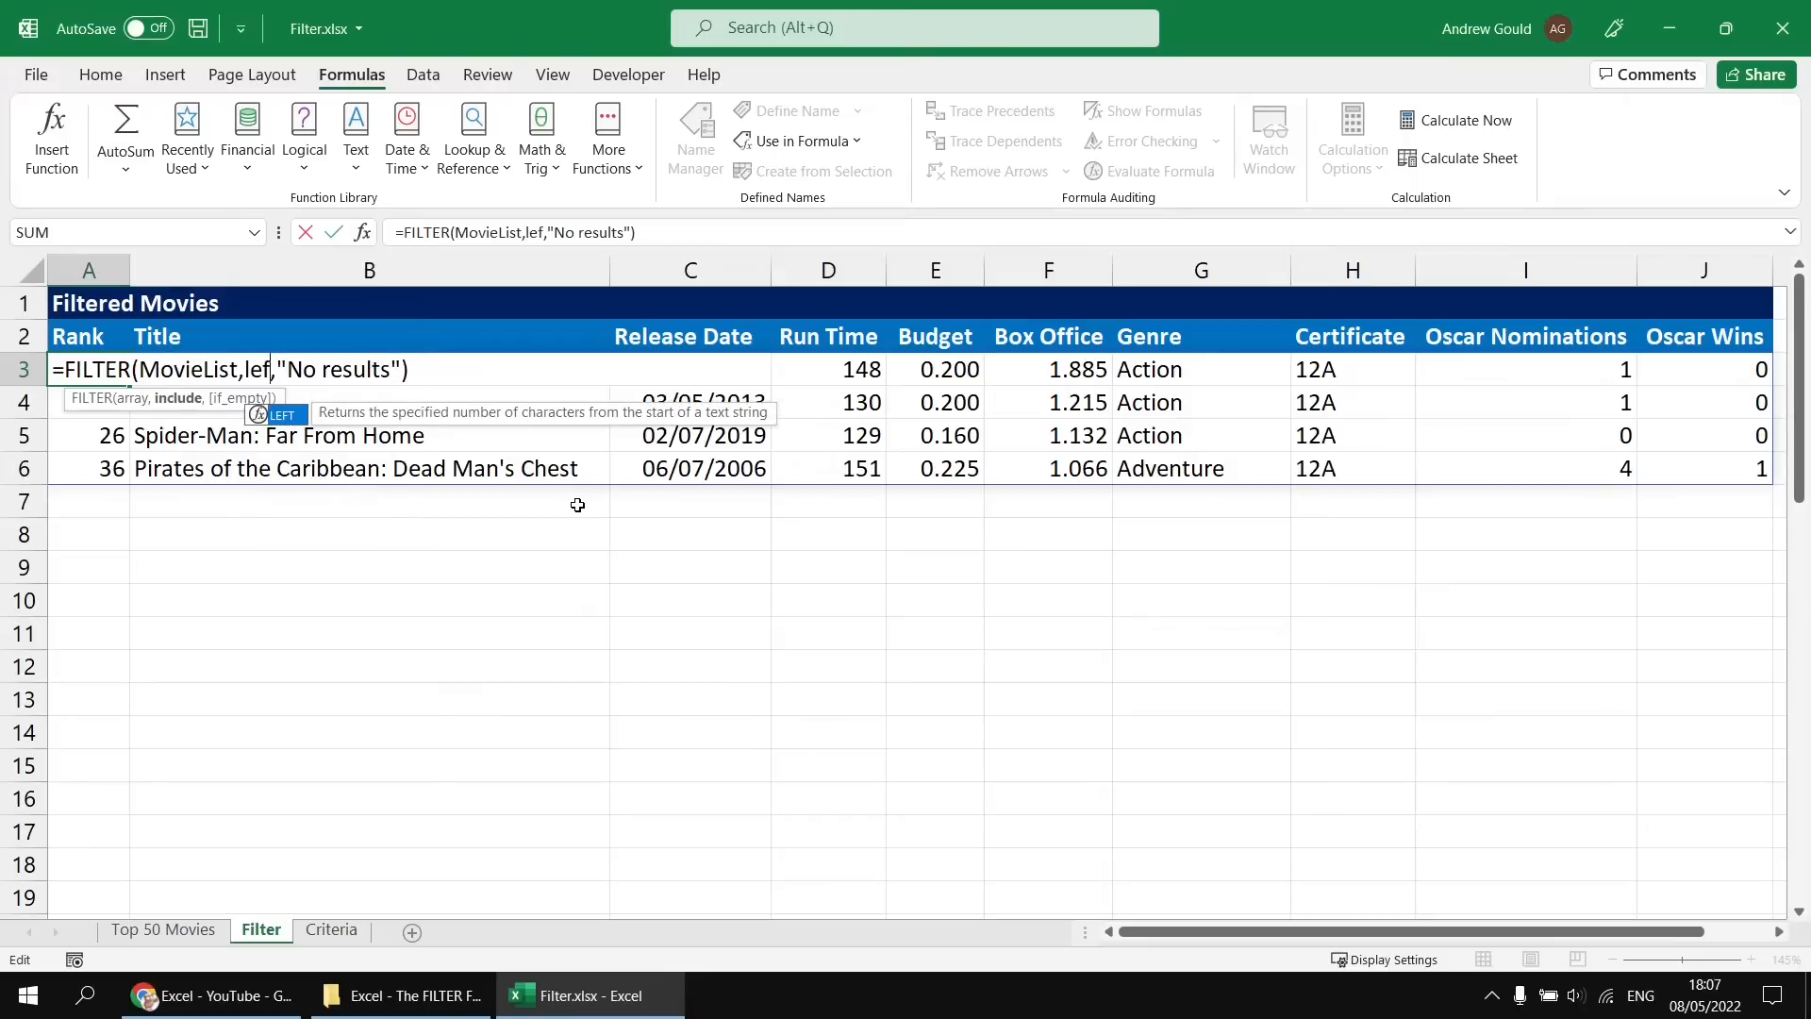
pyautogui.write('t')
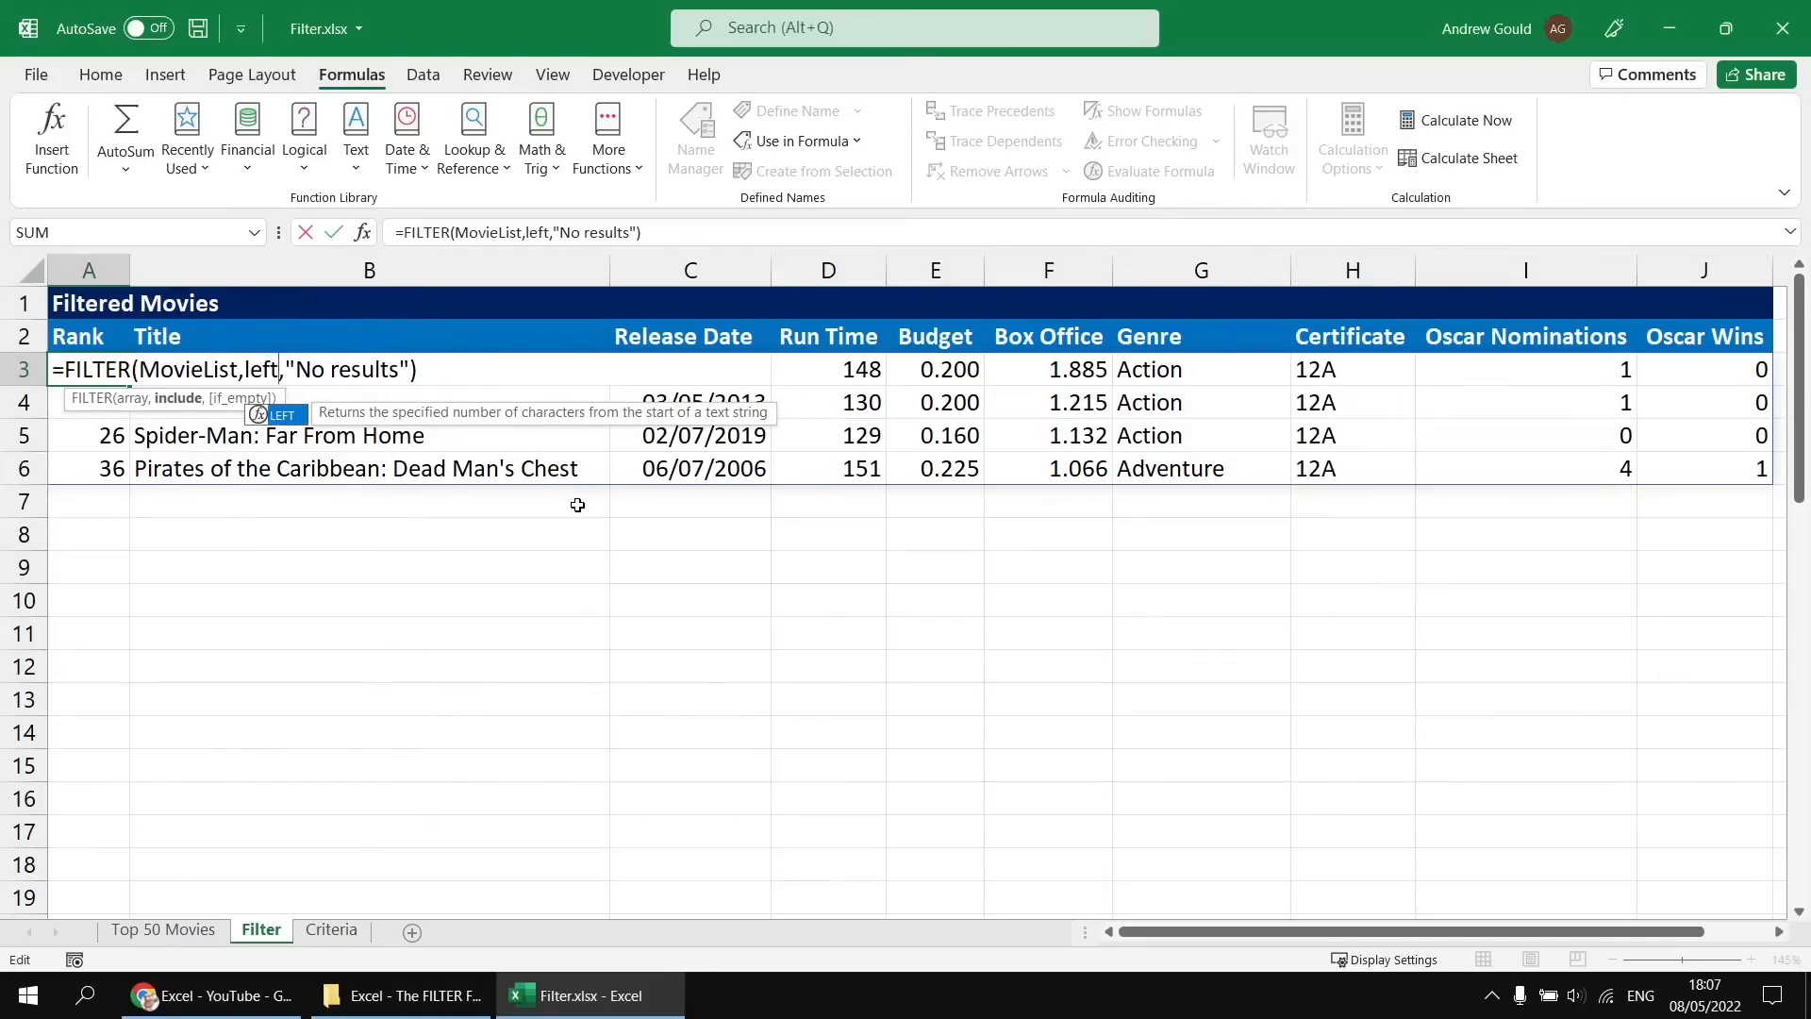
pyautogui.write('(')
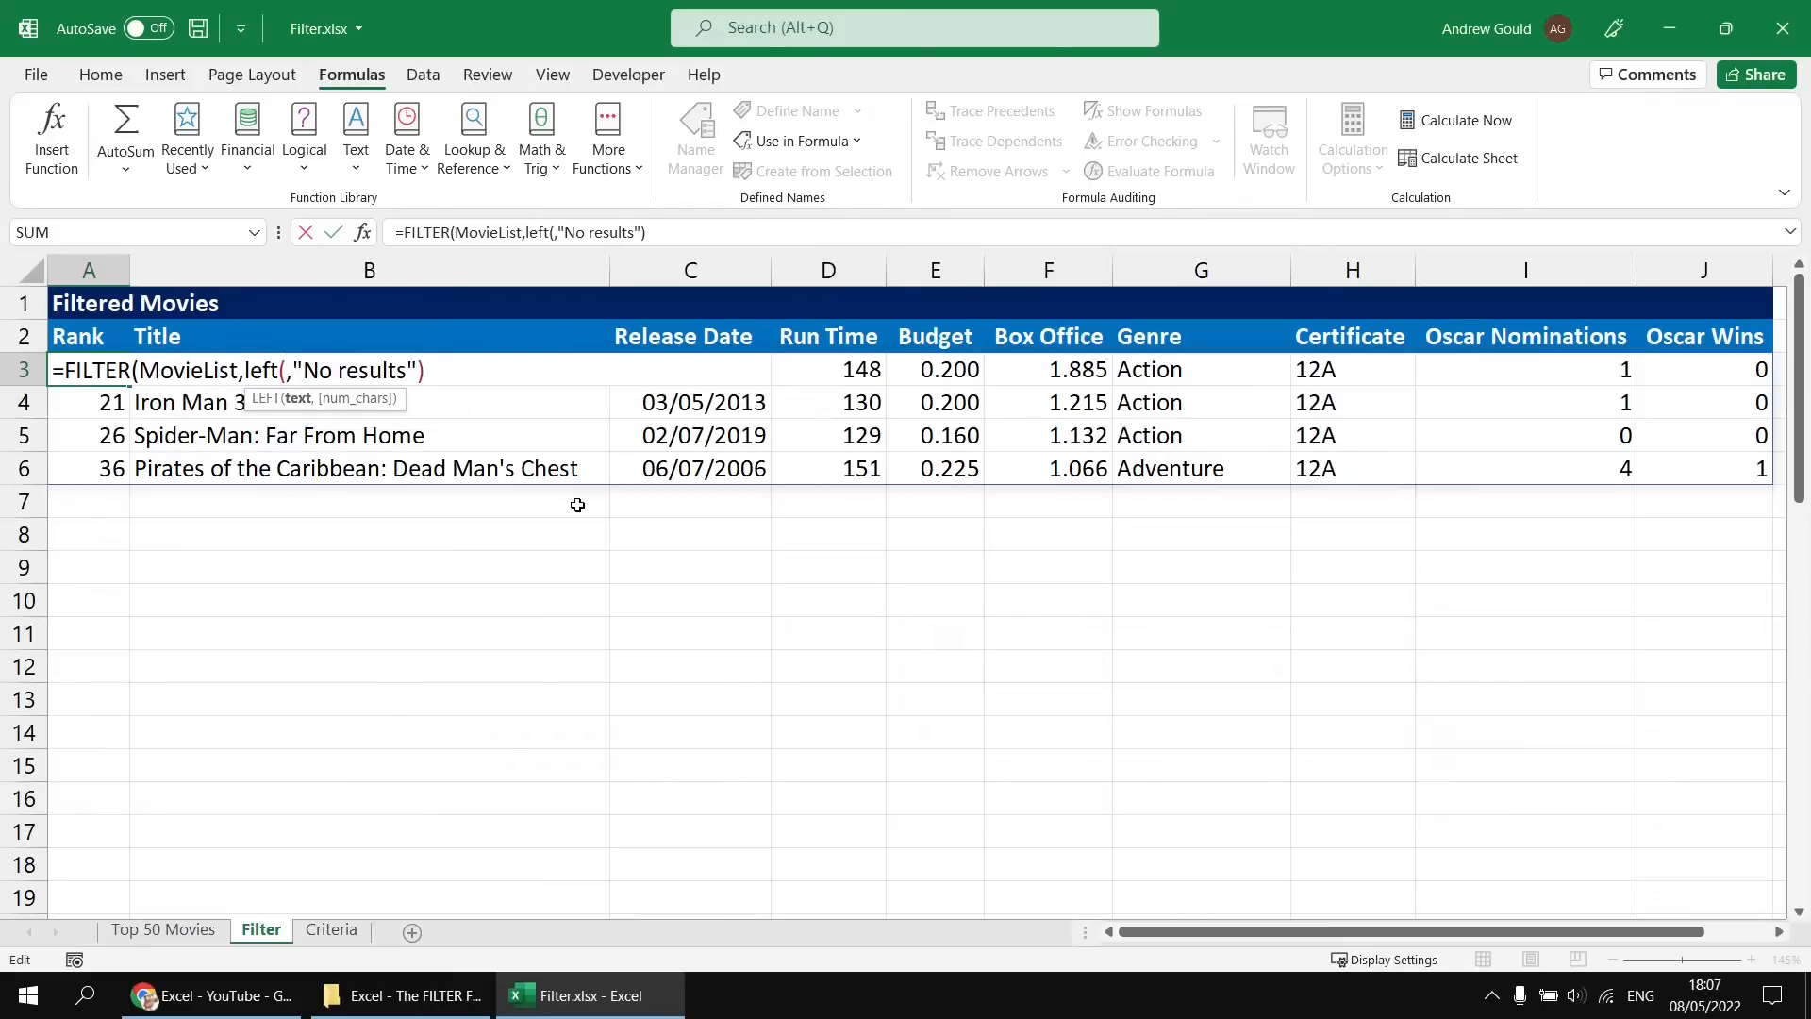
pyautogui.write('Title')
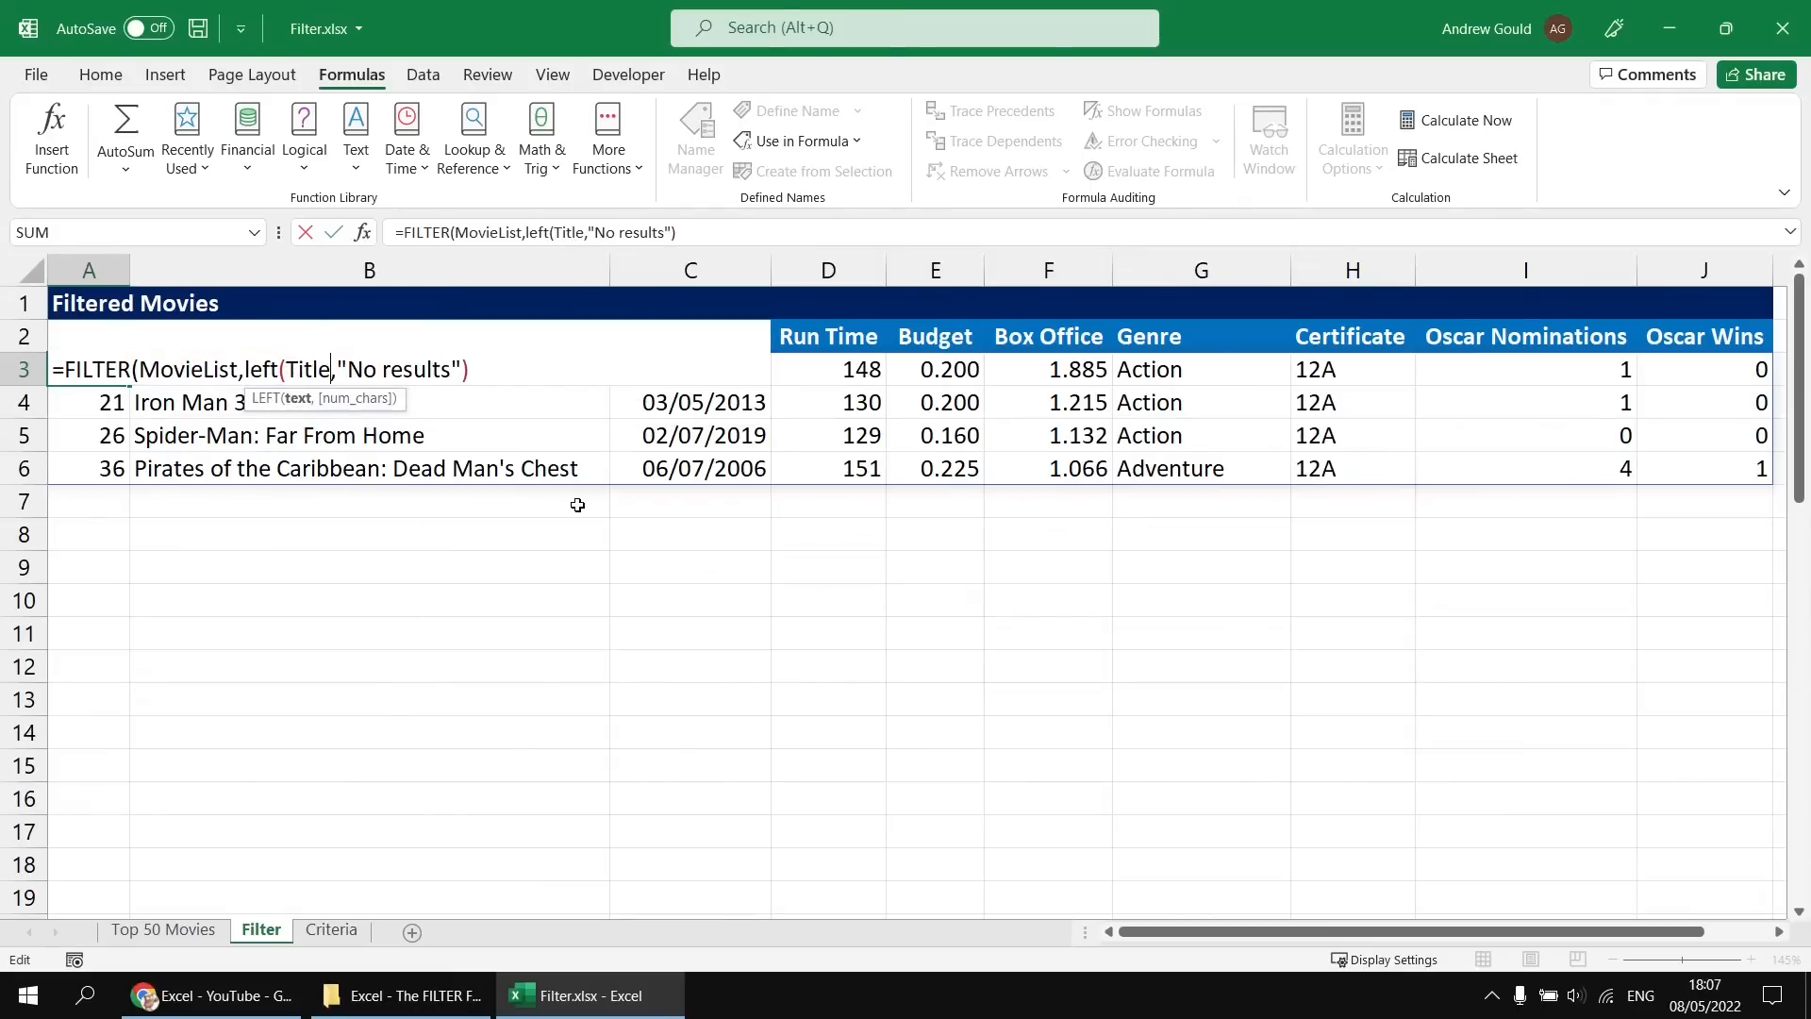
pyautogui.write(',4')
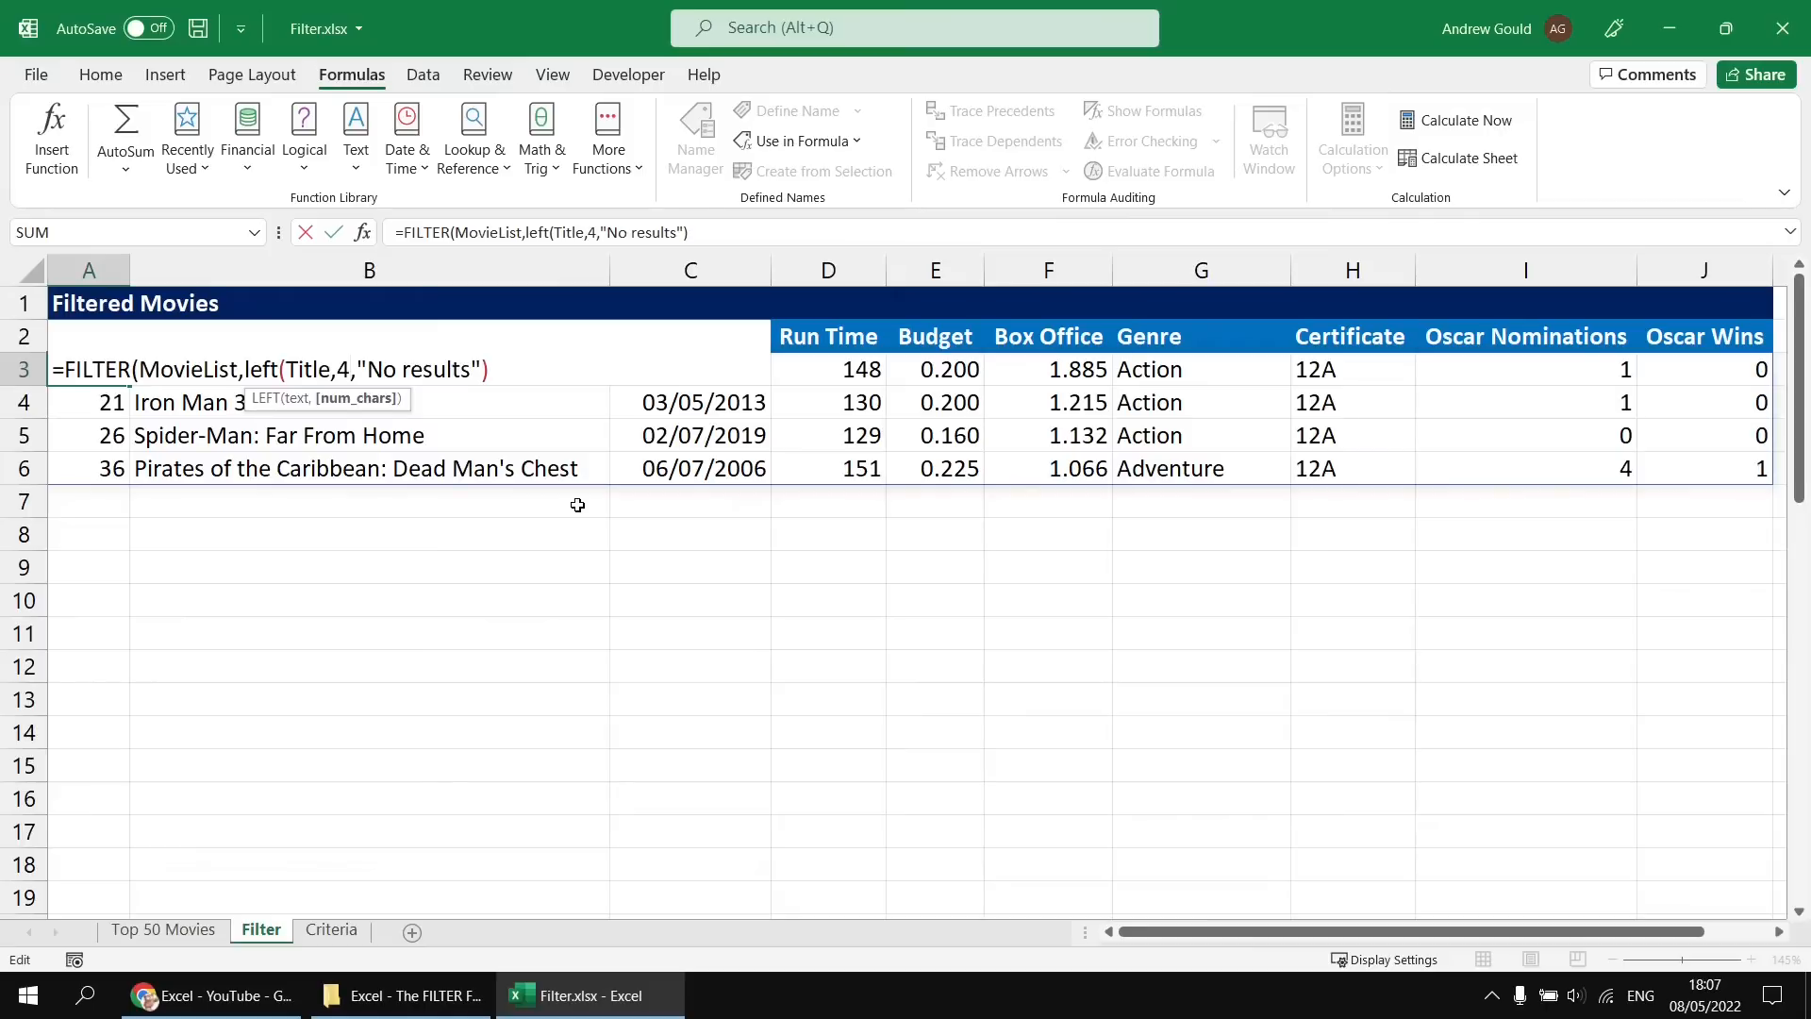
pyautogui.write(')')
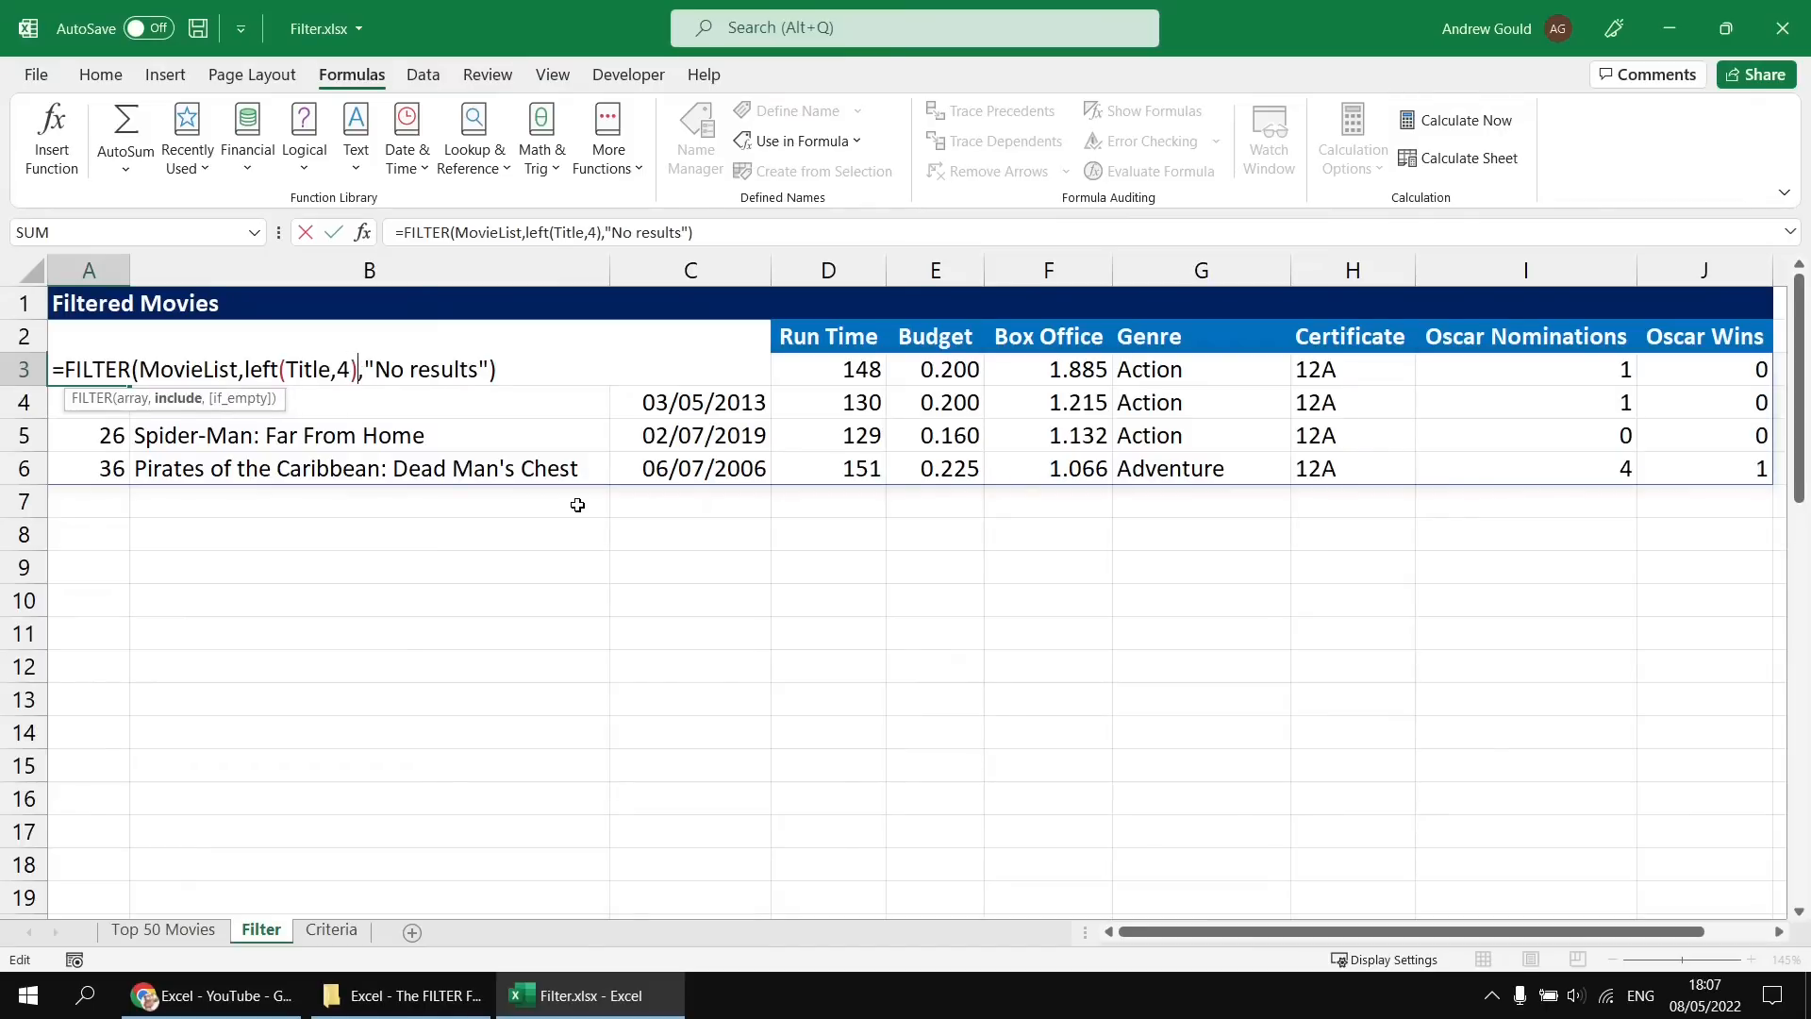
pyautogui.write('=')
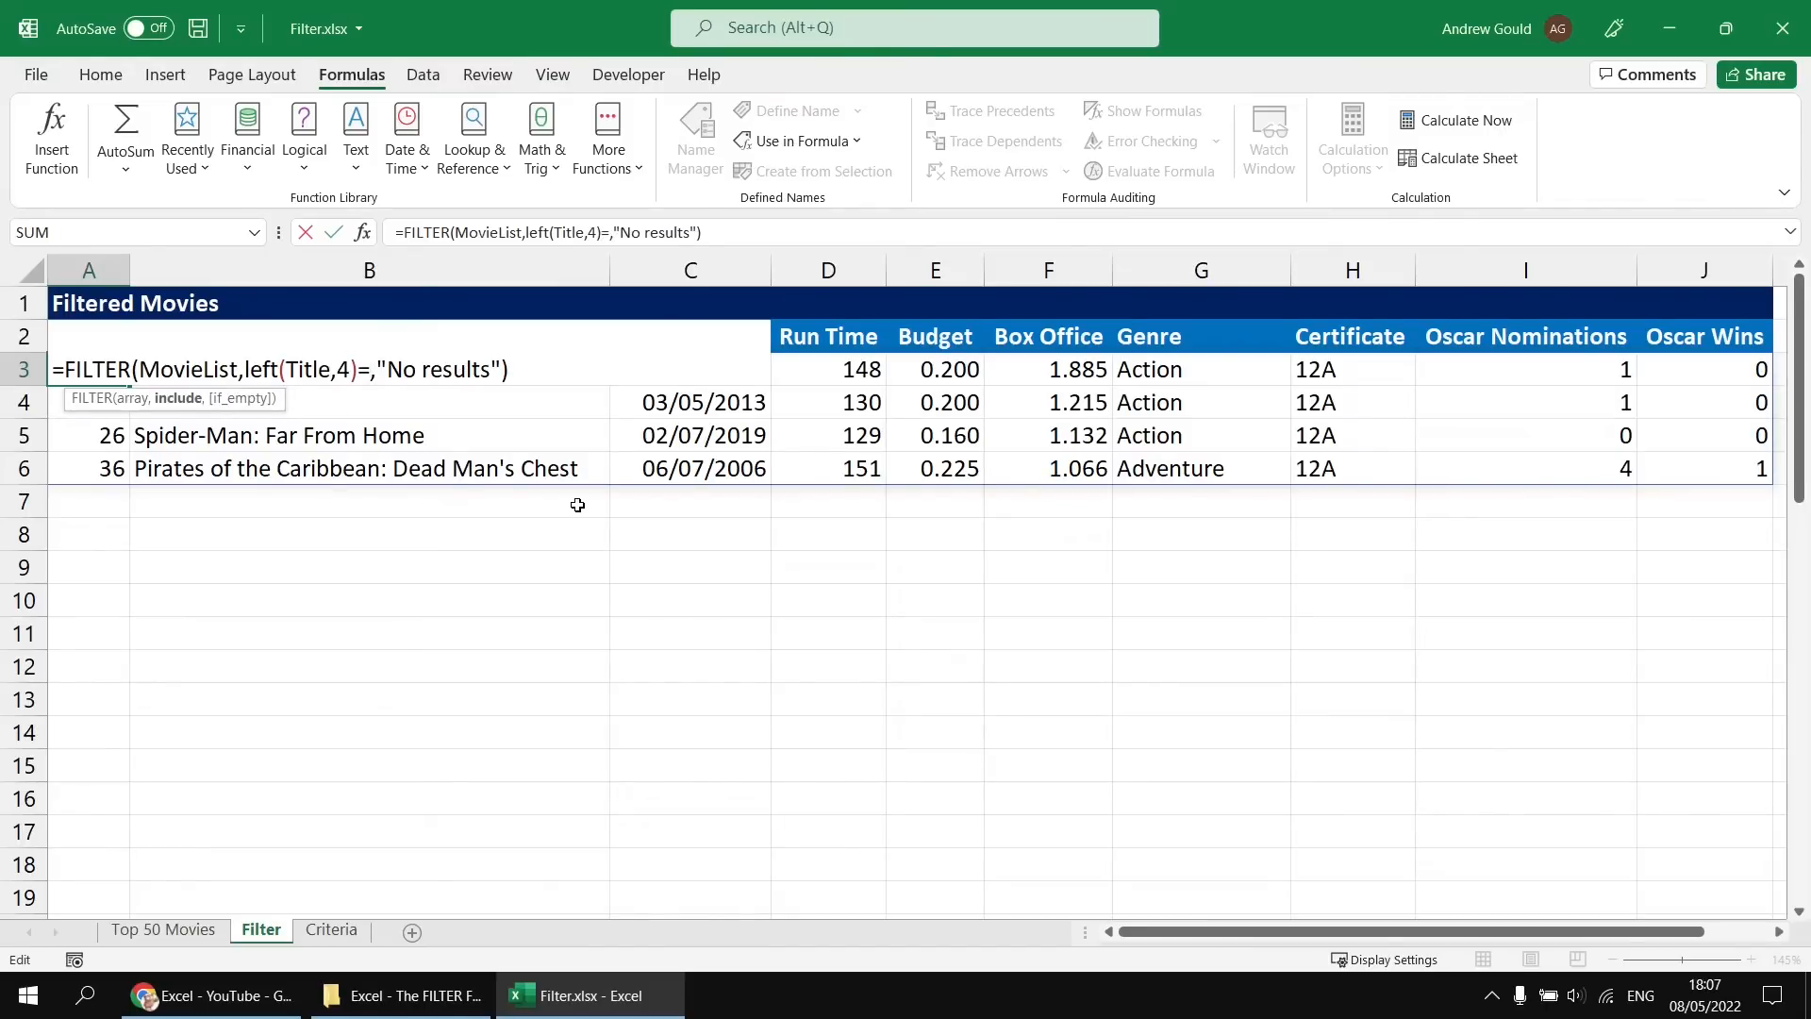
pyautogui.write('"star"')
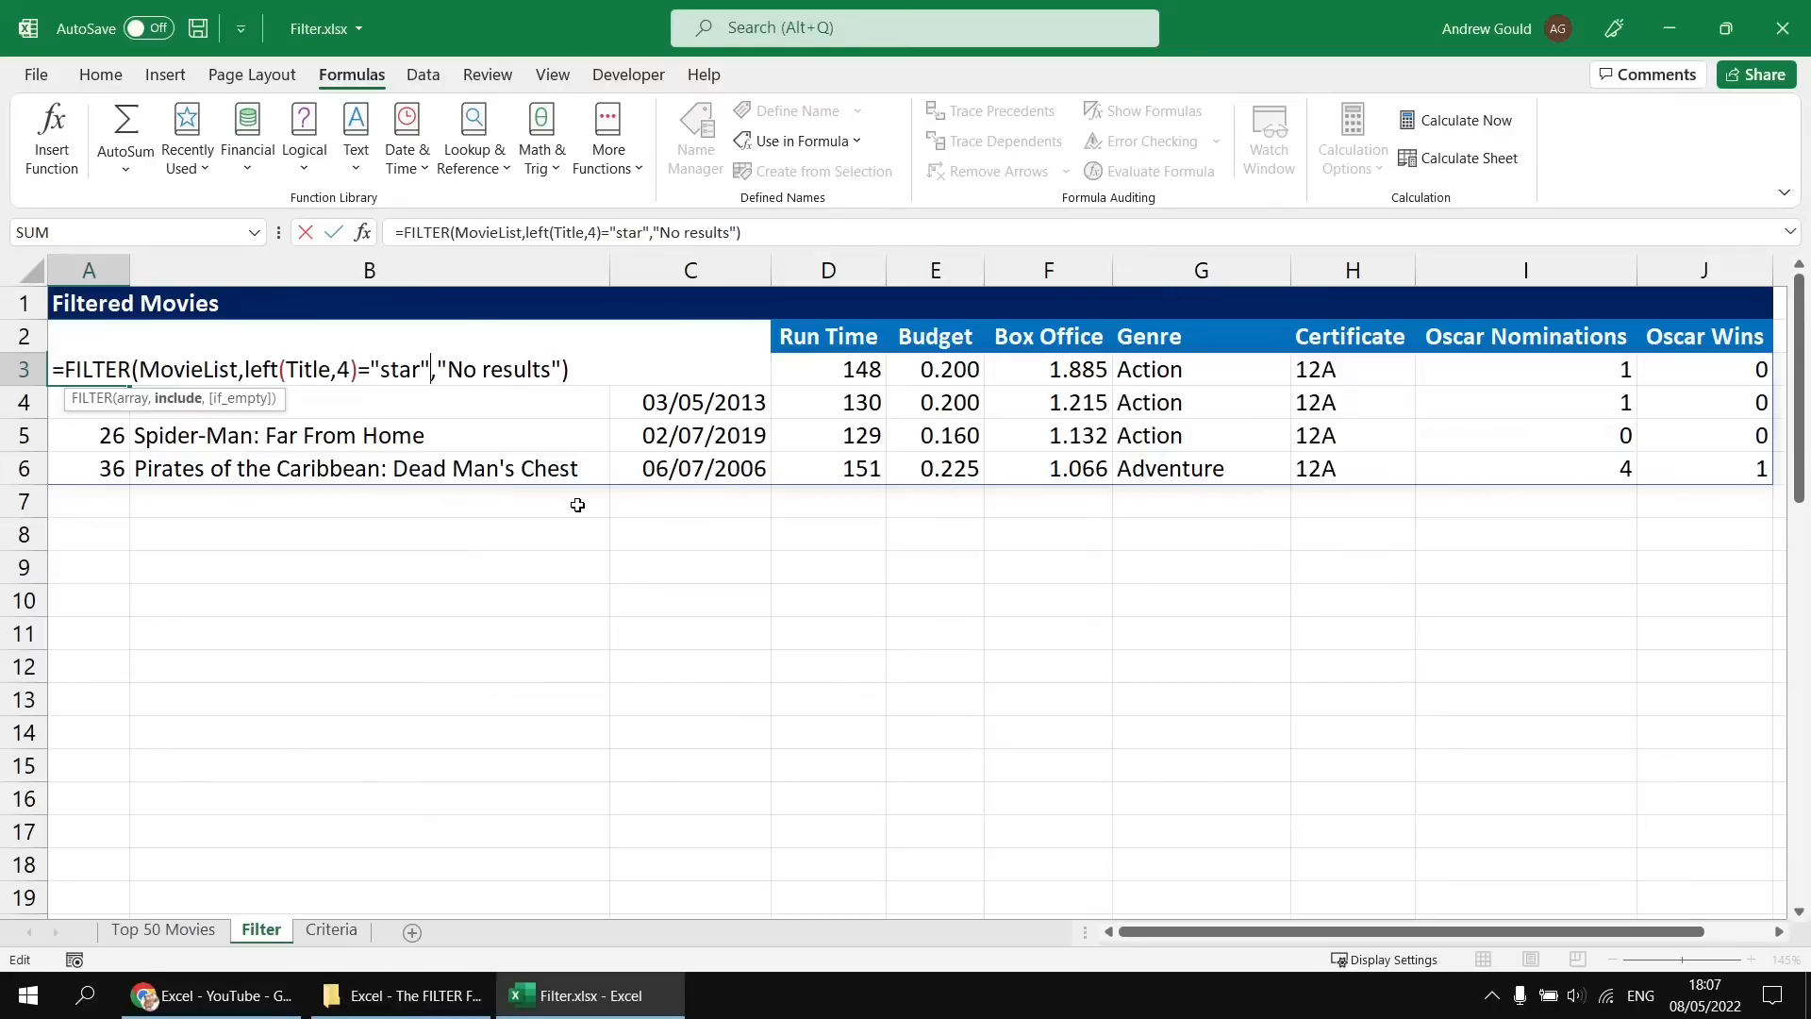
pyautogui.press('Return')
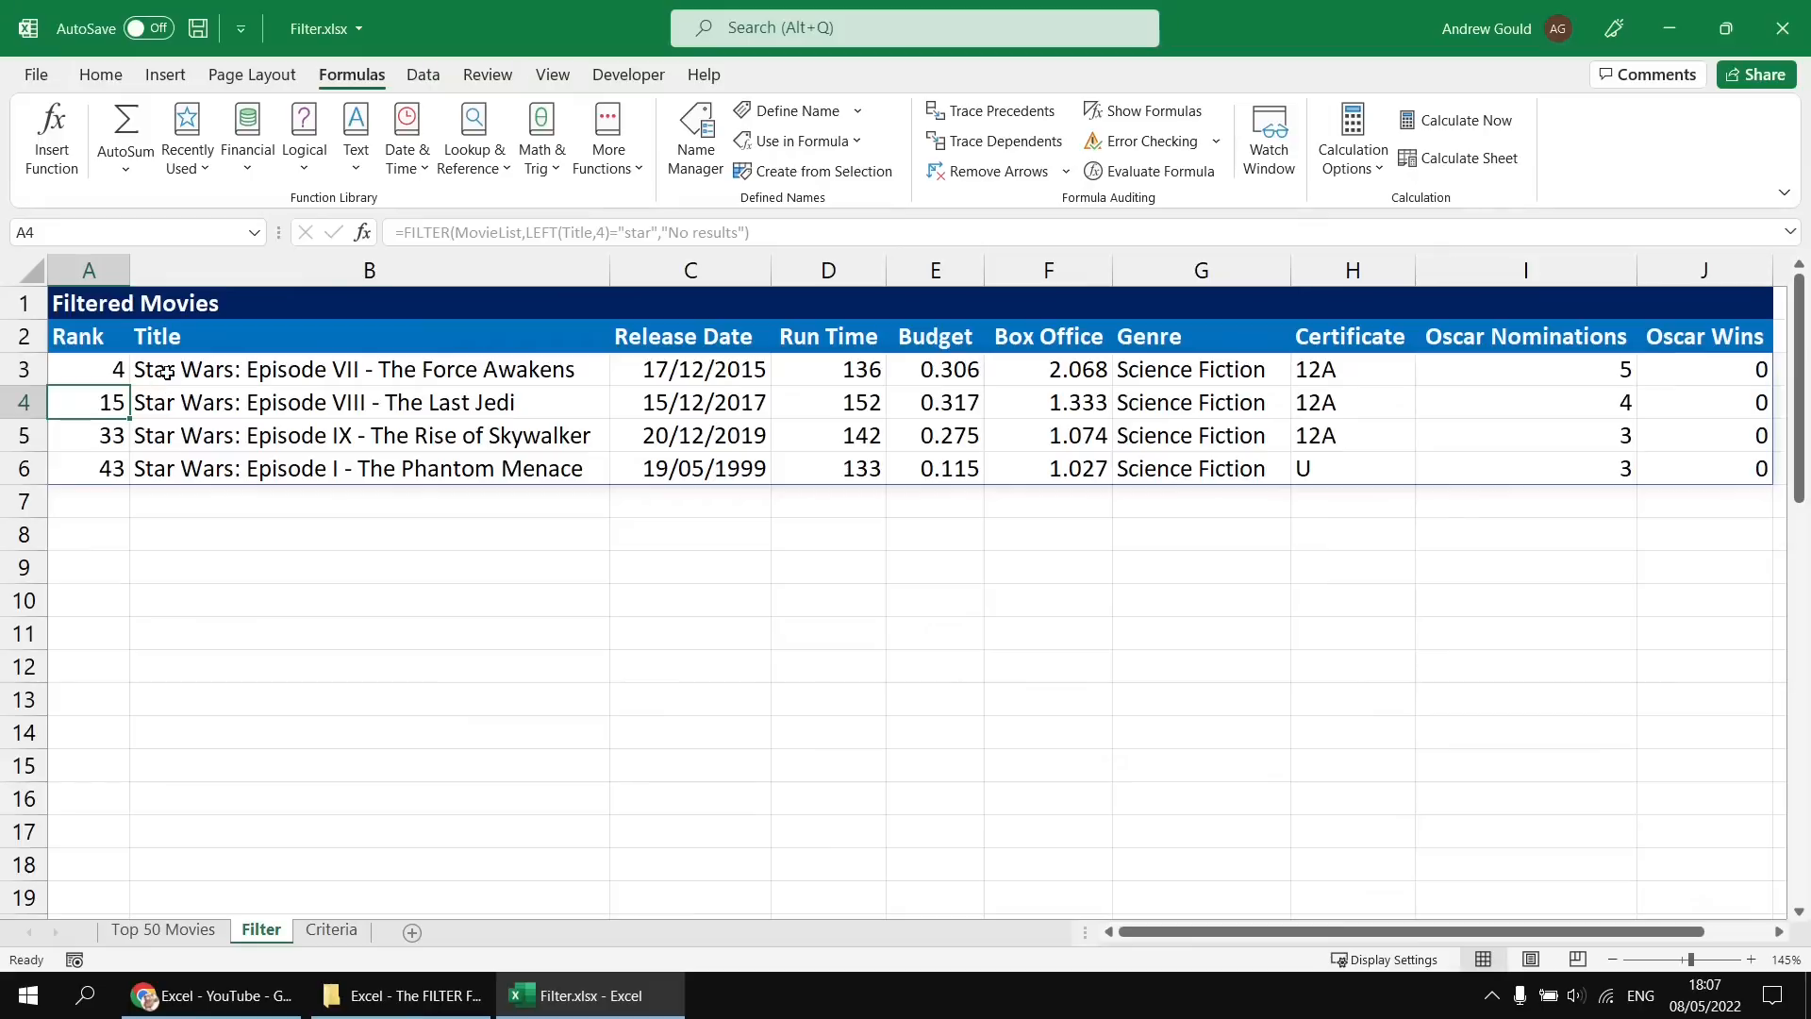
# Change the criterion in the cell A3 FILTER formula to RIGHT(Title,4)="king".
pyautogui.click(110, 370)
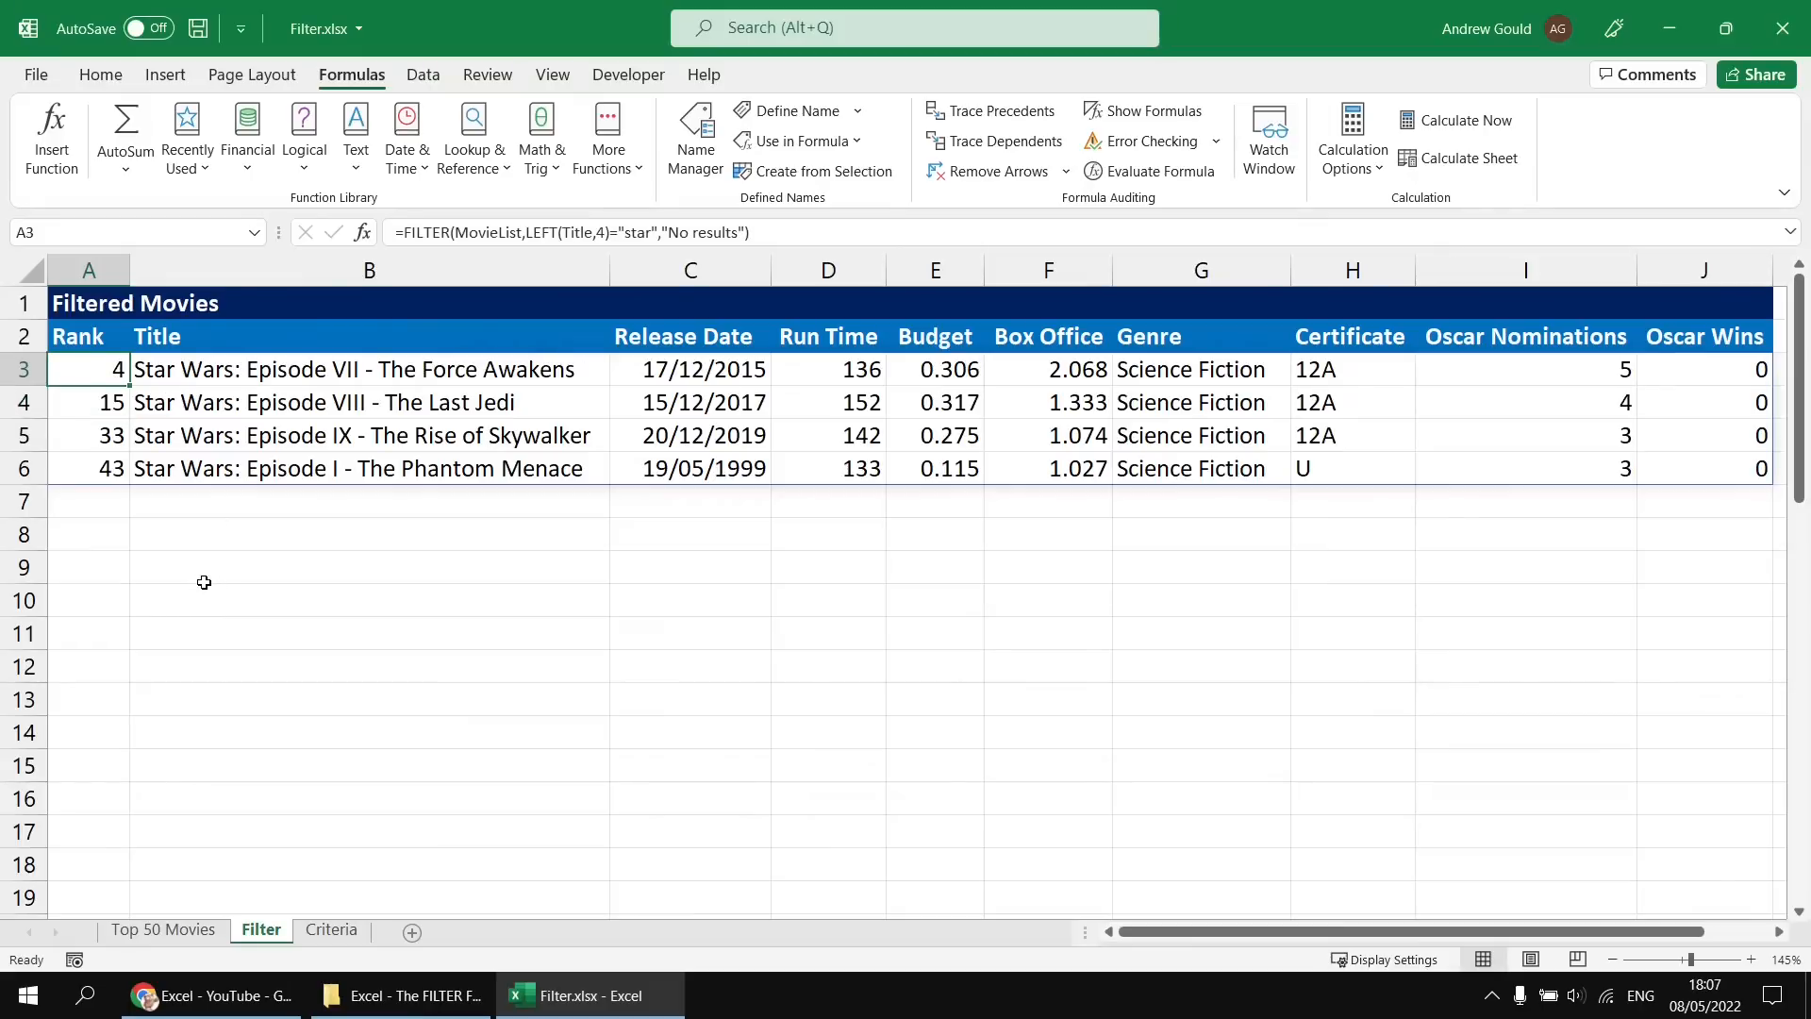
pyautogui.press('F2')
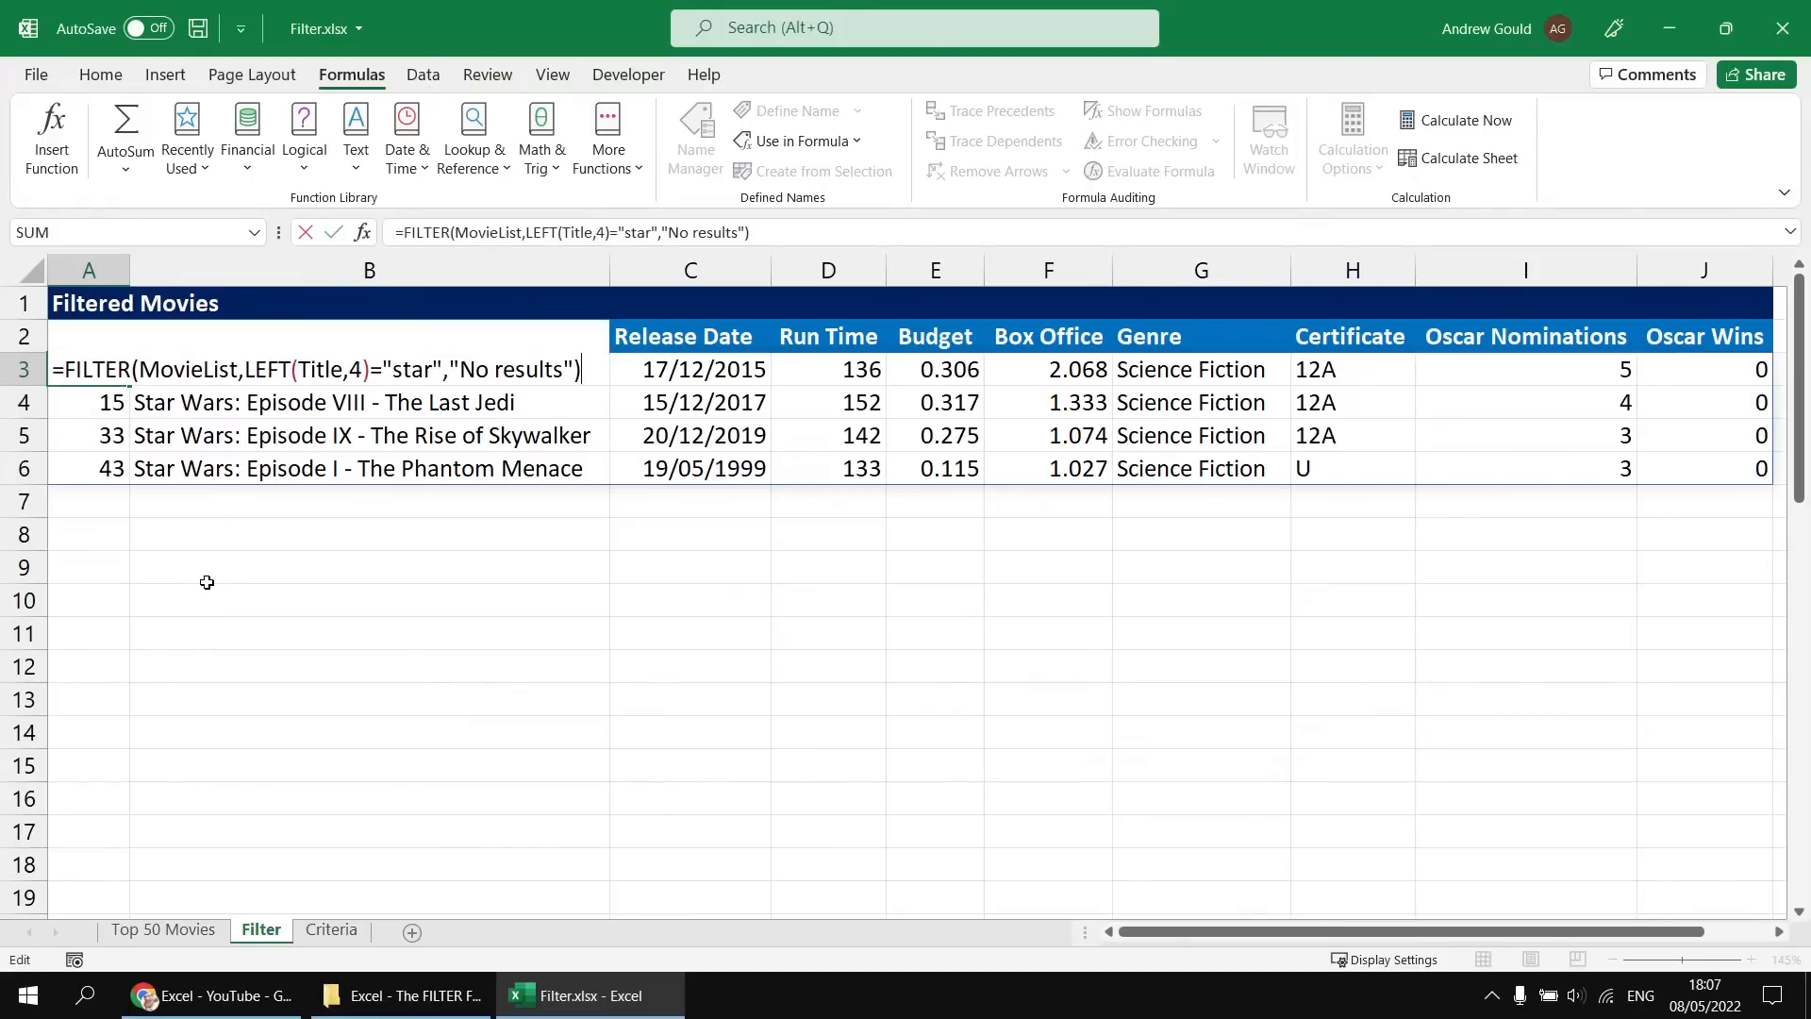
pyautogui.doubleClick(266, 372)
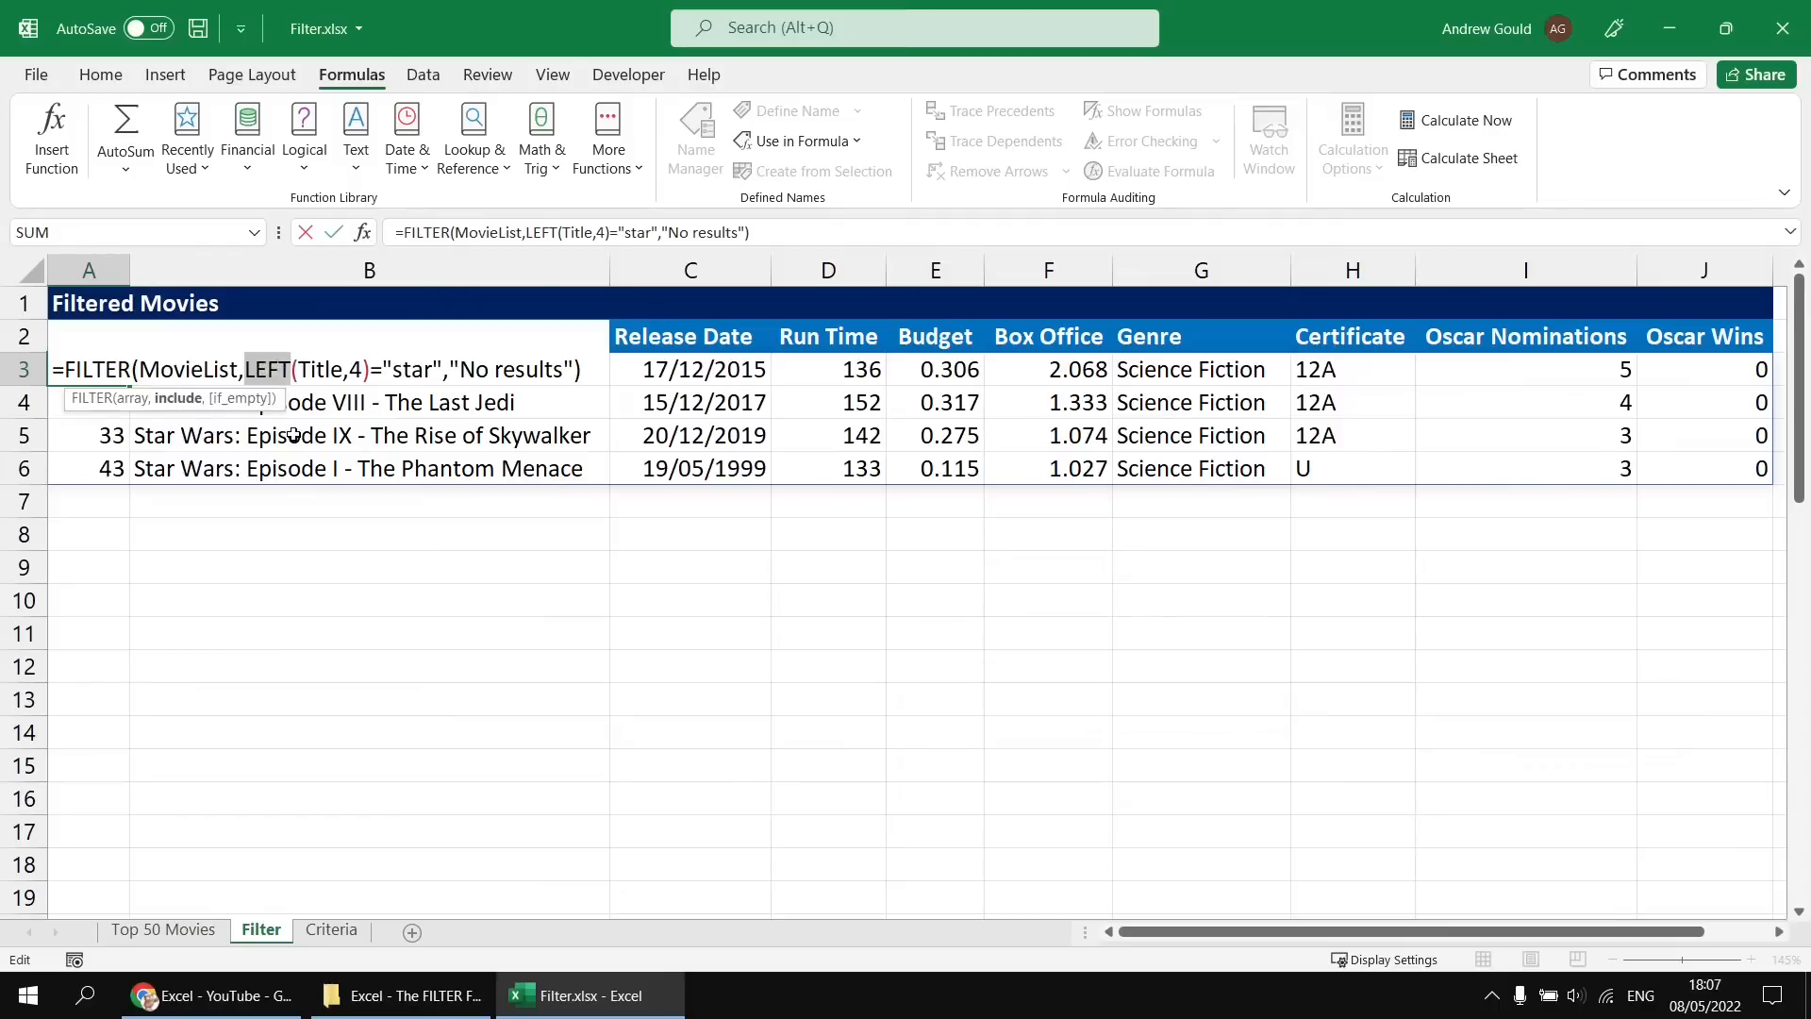
pyautogui.write('RIGHT')
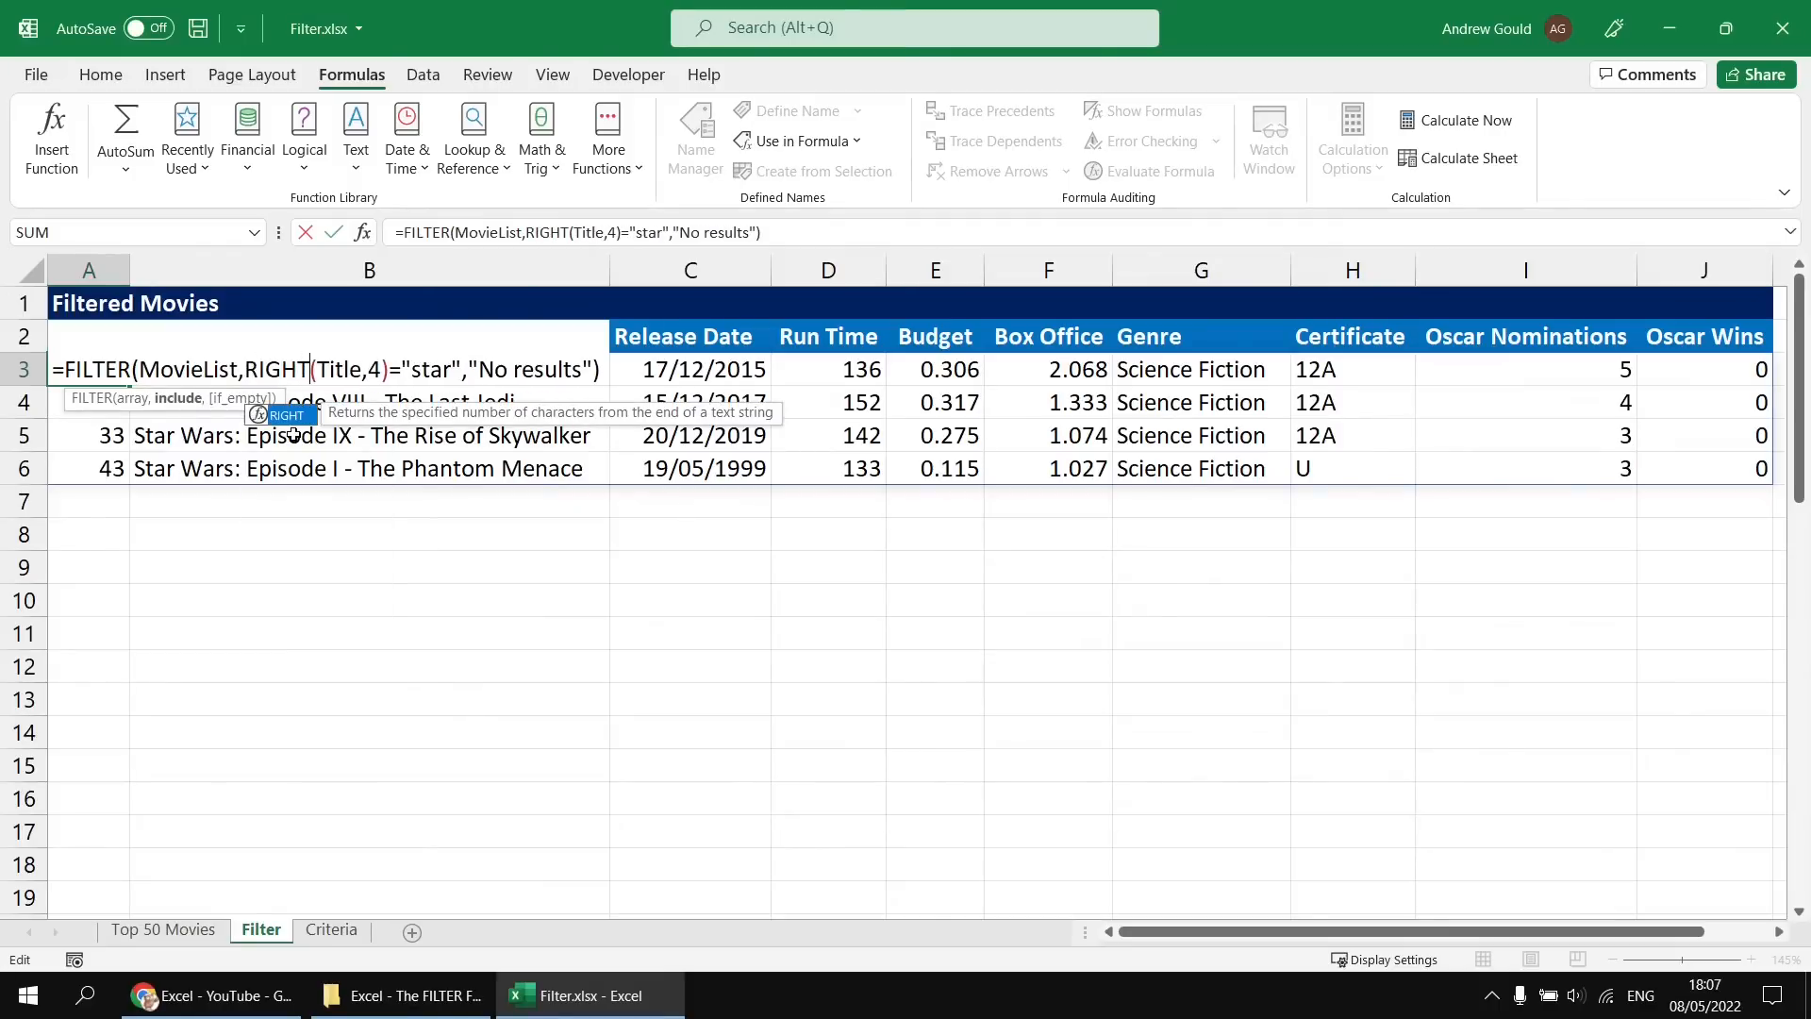
pyautogui.moveTo(412, 369); pyautogui.dragTo(451, 369)
pyautogui.write('king')
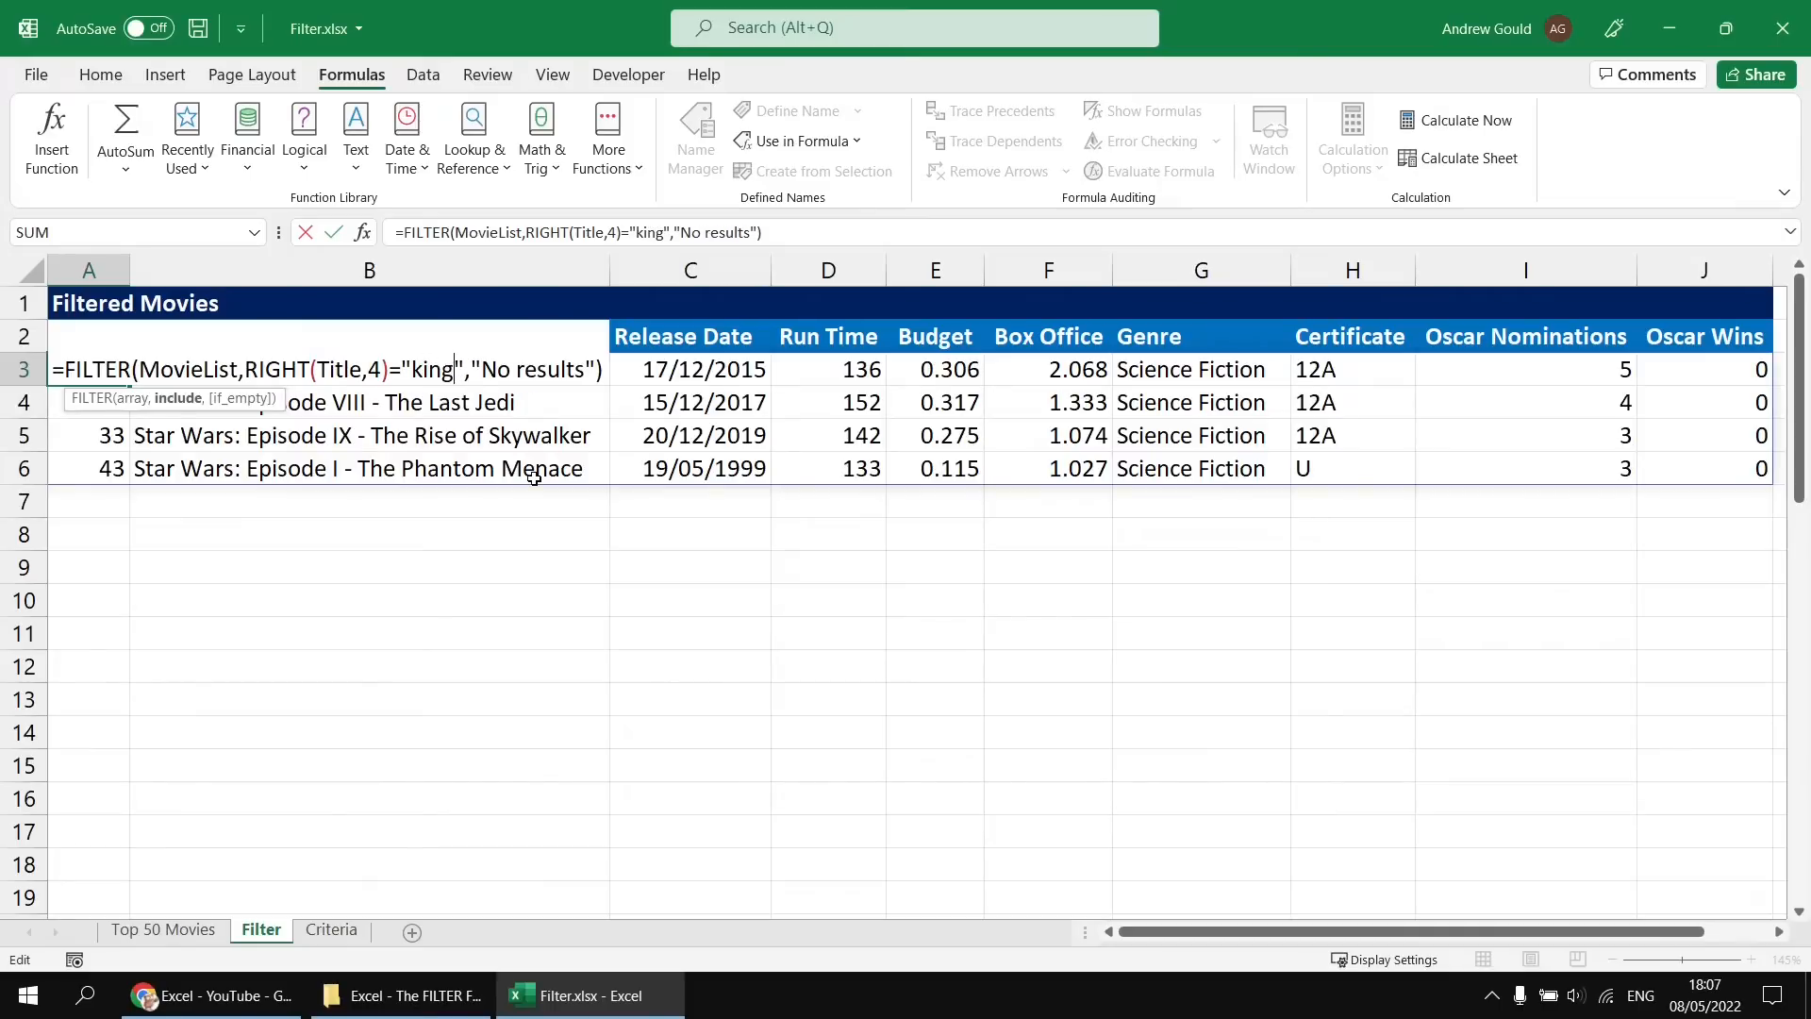
pyautogui.press('Return')
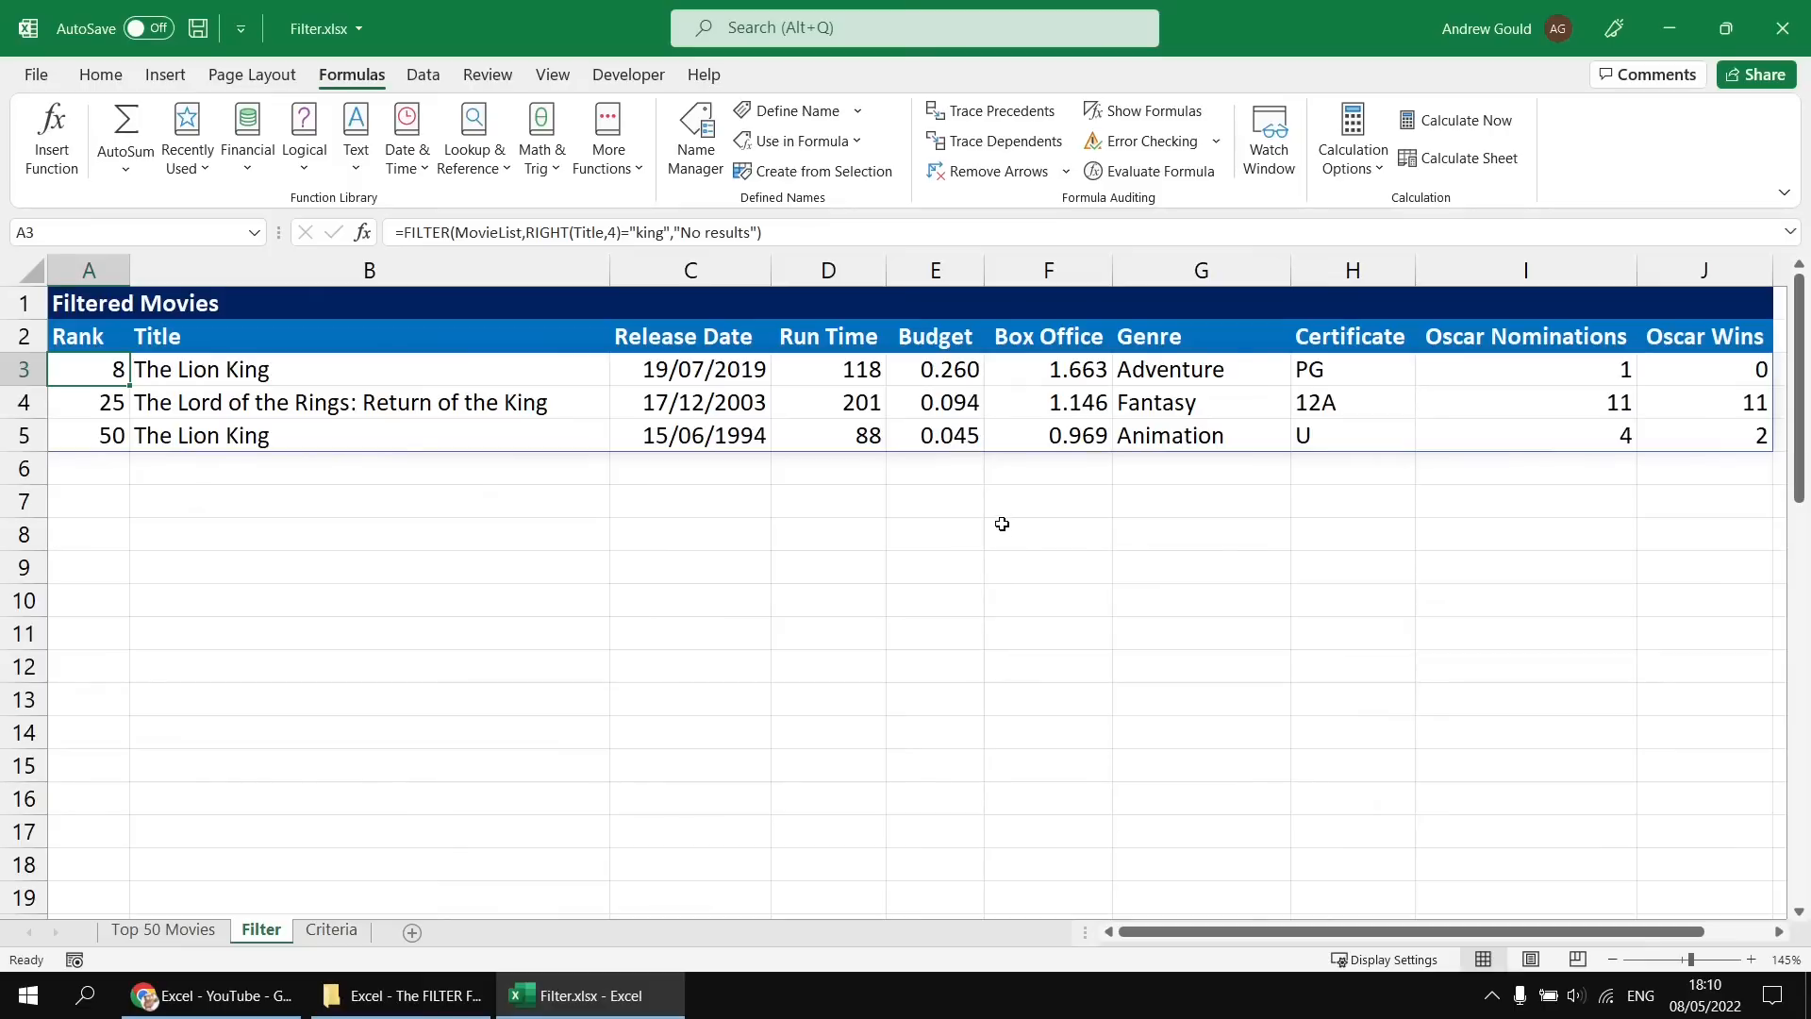
# Remove the RIGHT(Title,4)="king" criterion from the cell A3 FILTER formula, leaving the include argument empty.
pyautogui.doubleClick(101, 376)
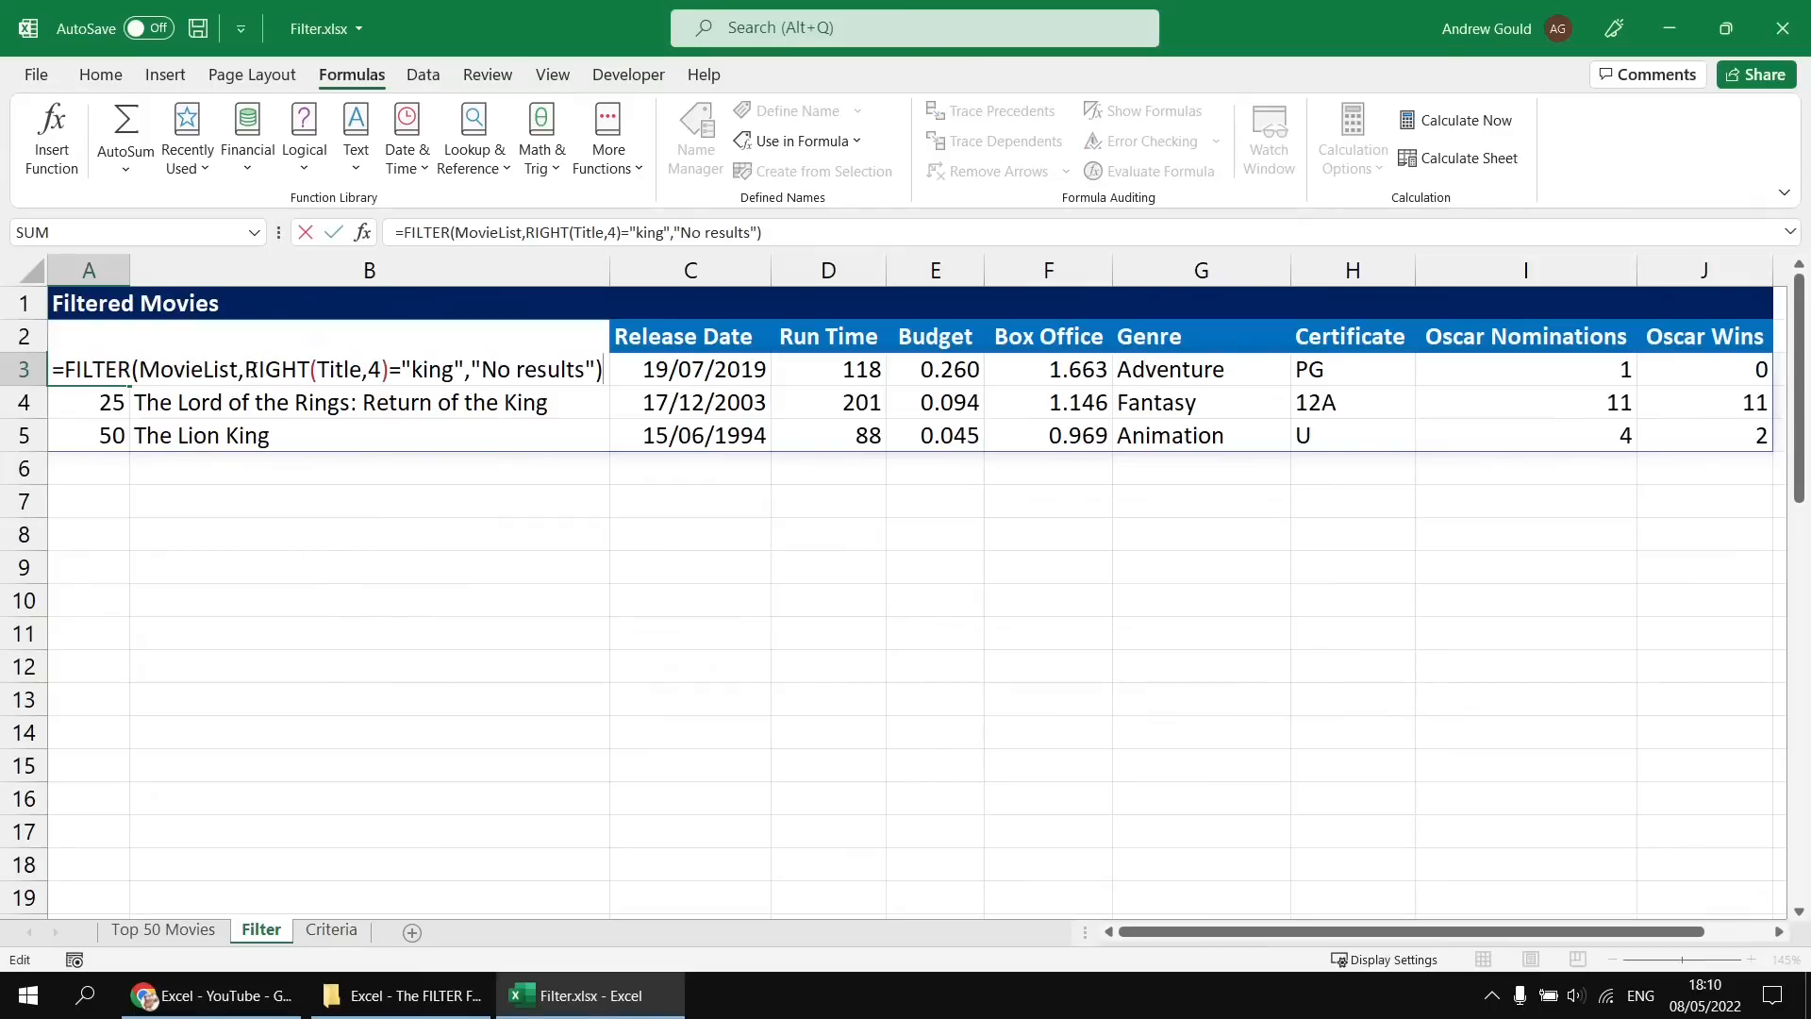
pyautogui.moveTo(249, 369); pyautogui.dragTo(464, 369)
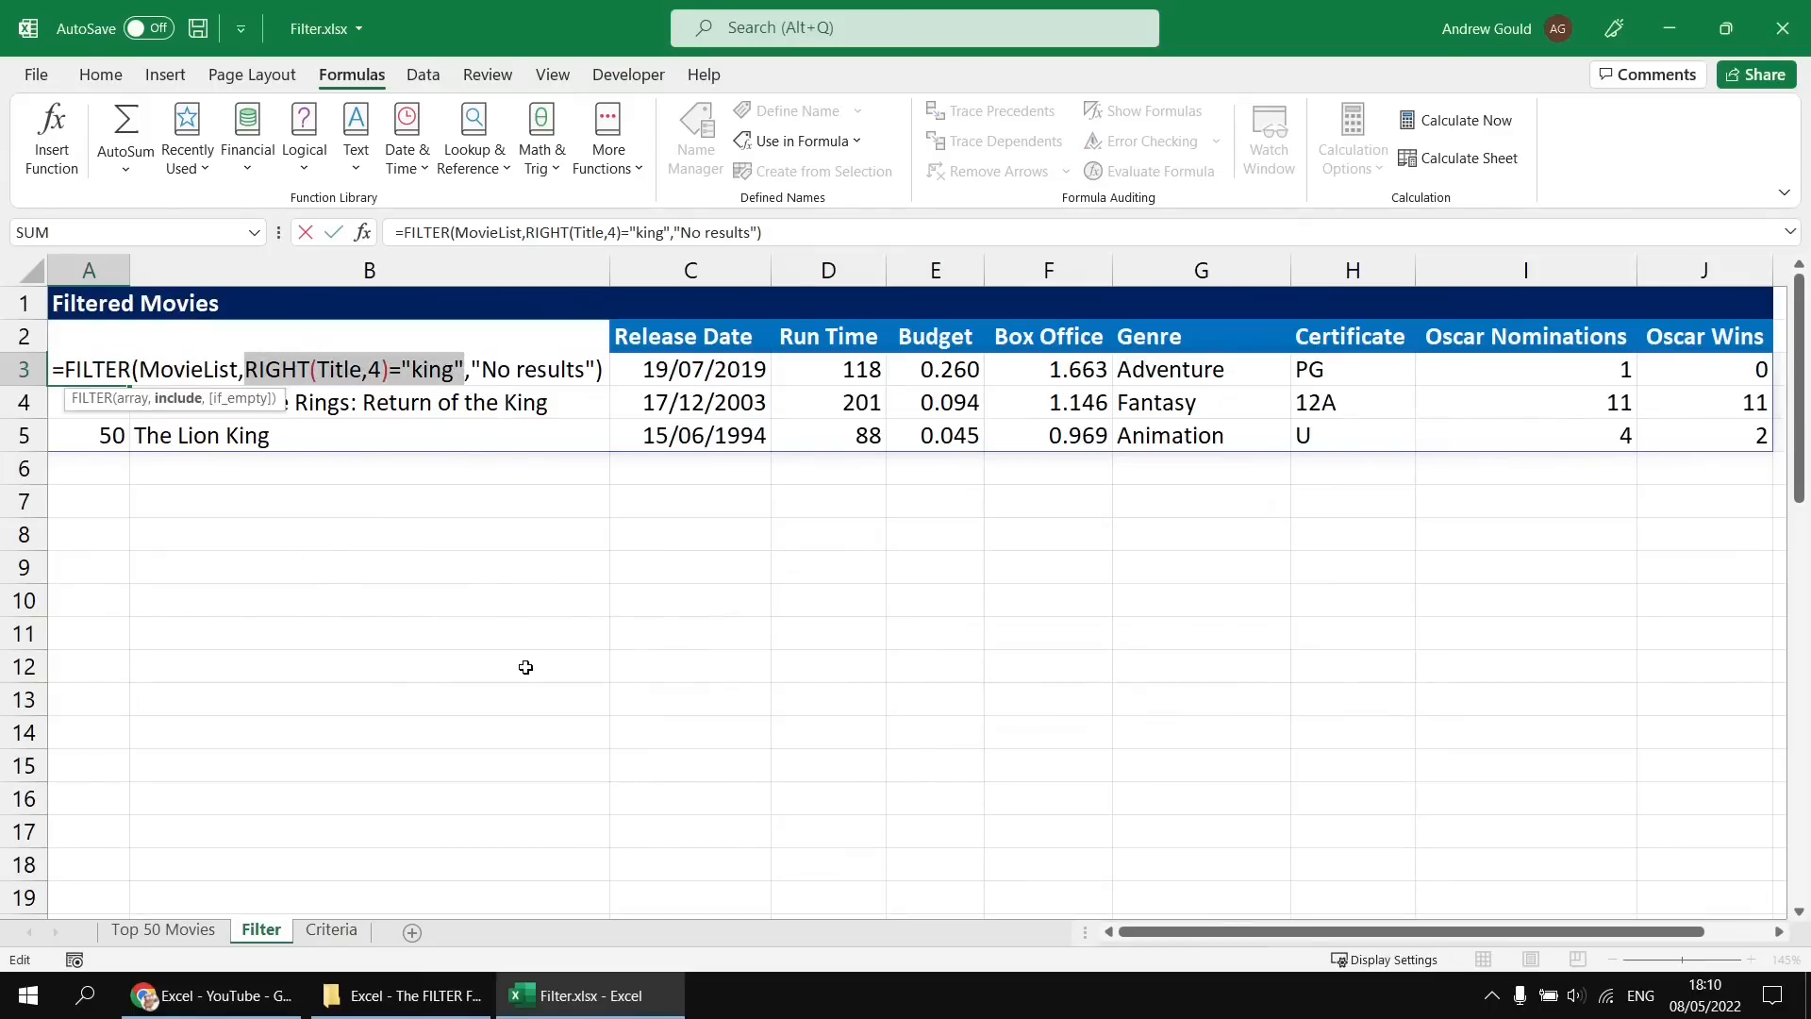
pyautogui.press('Delete')
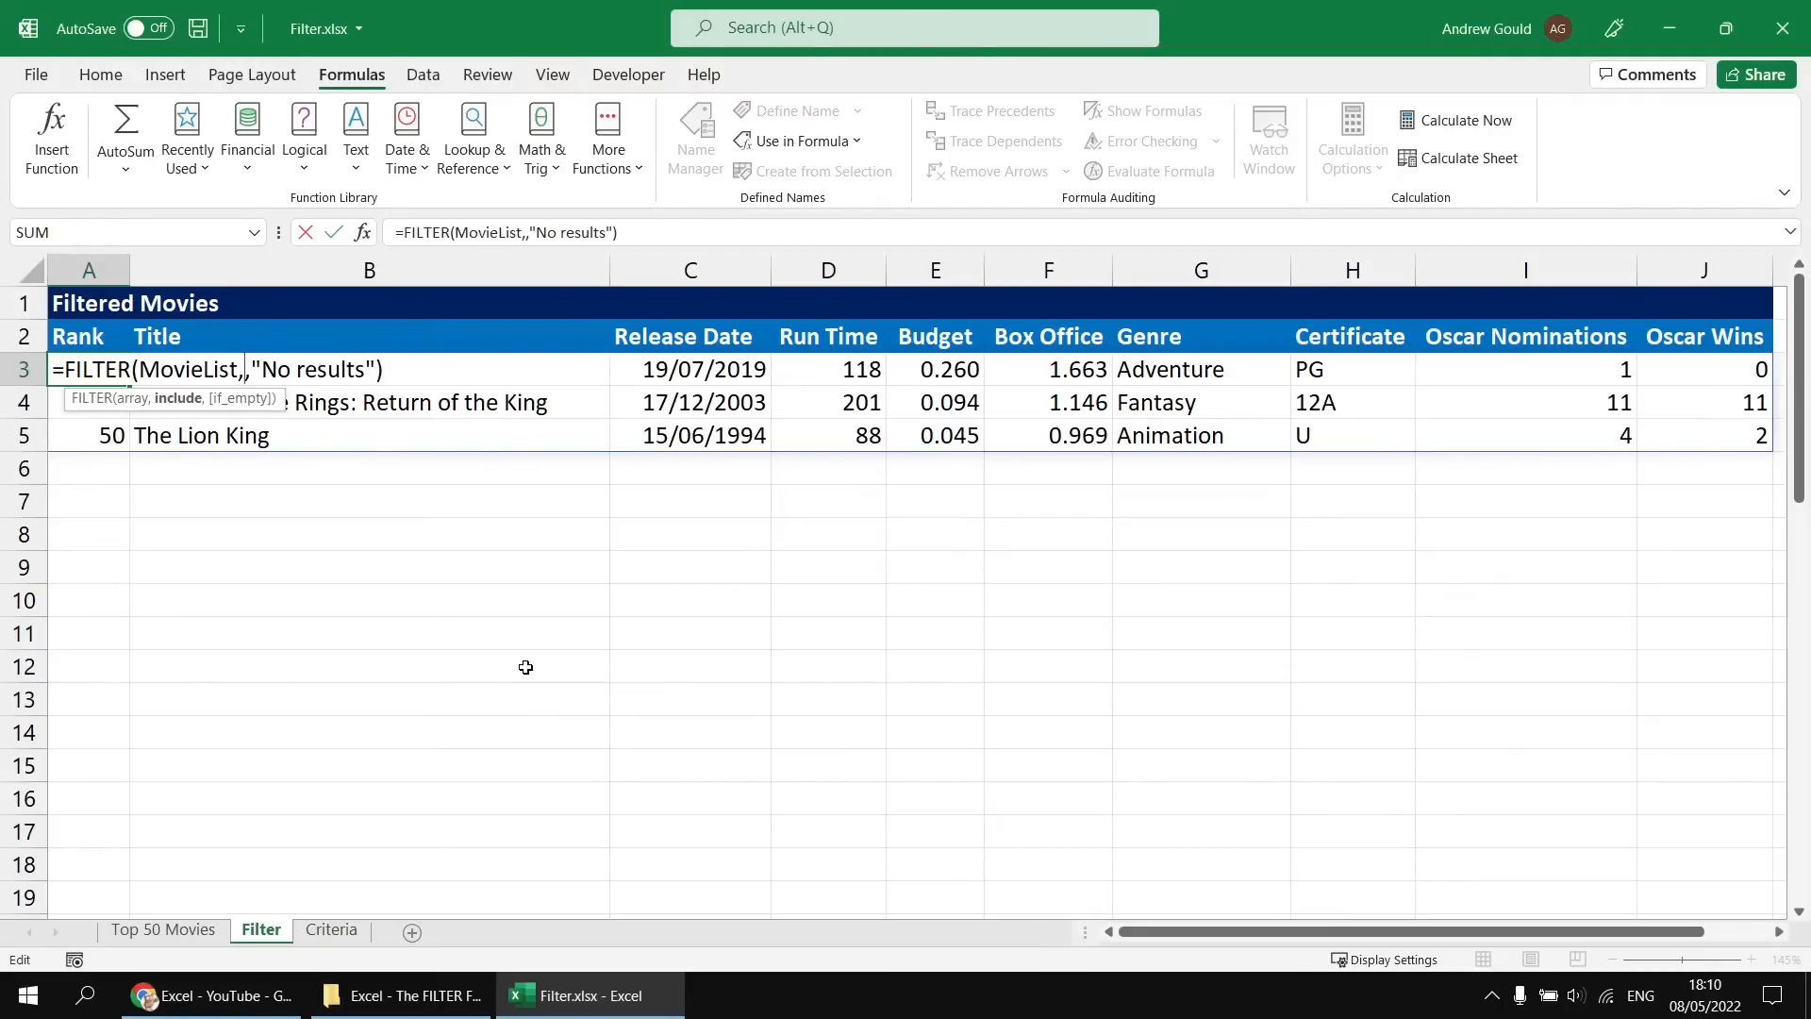
pyautogui.write('OR')
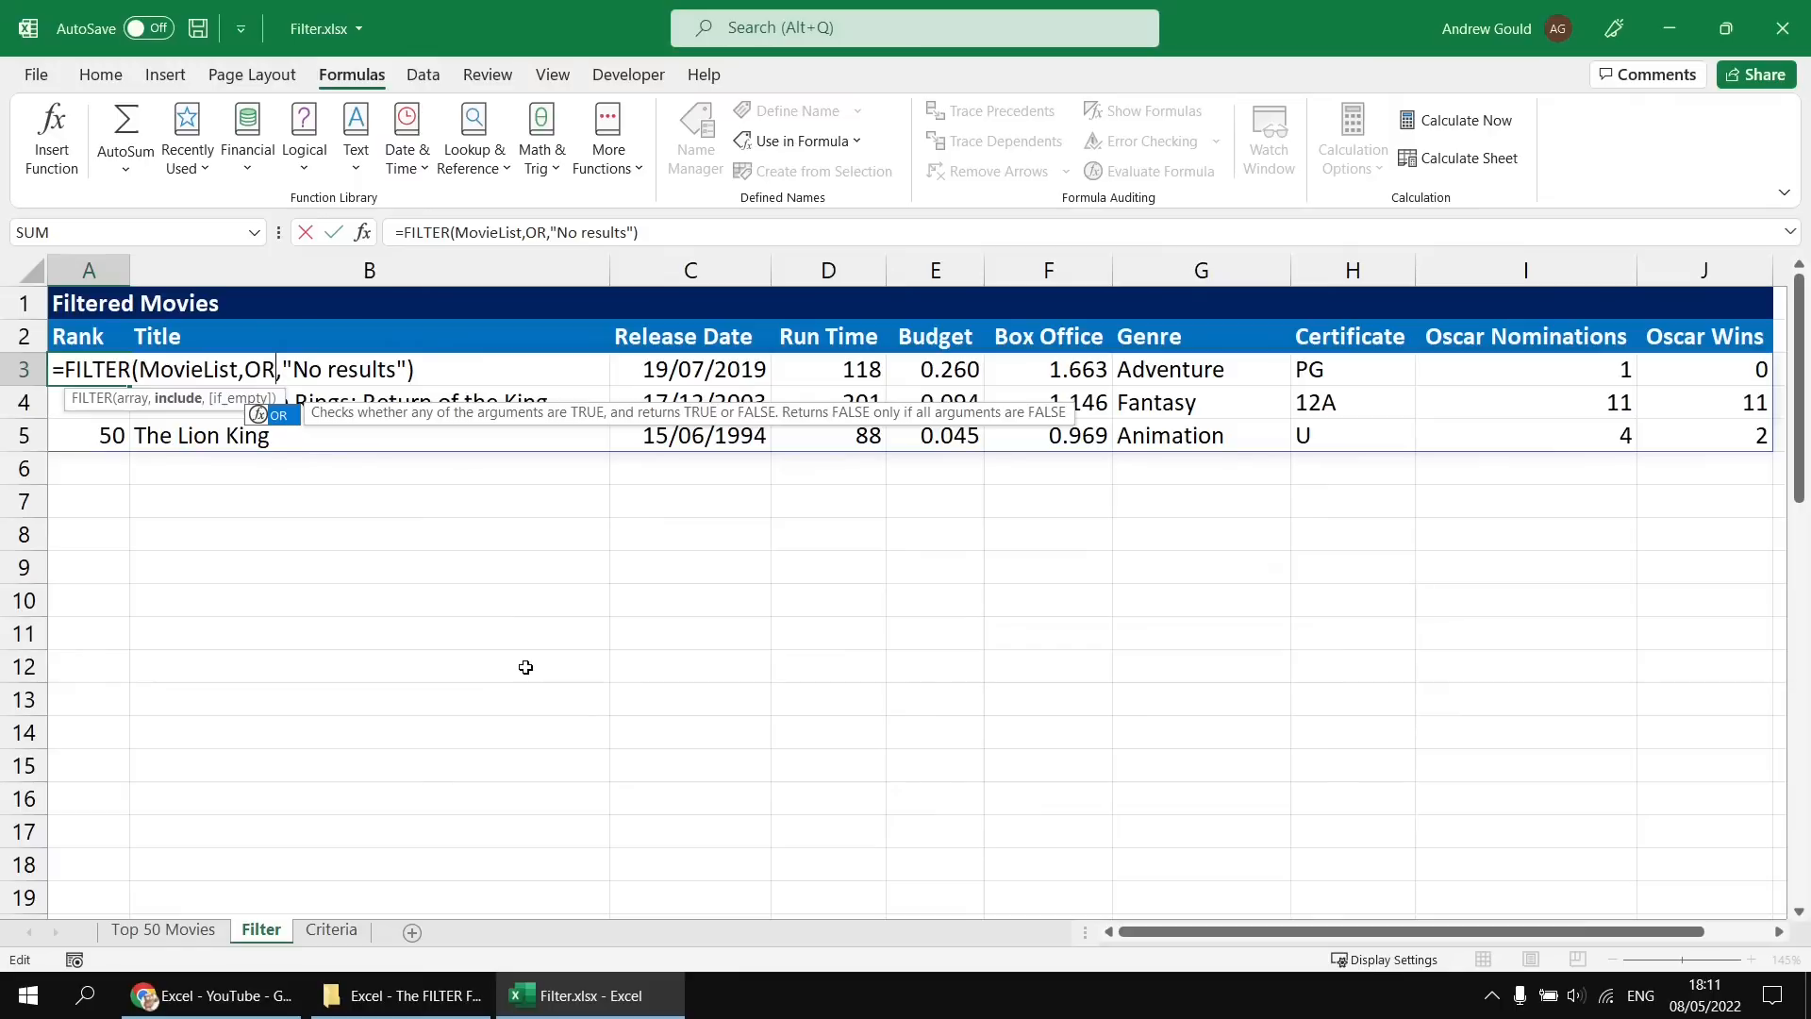
pyautogui.press('BackSpace')
pyautogui.press('BackSpace')
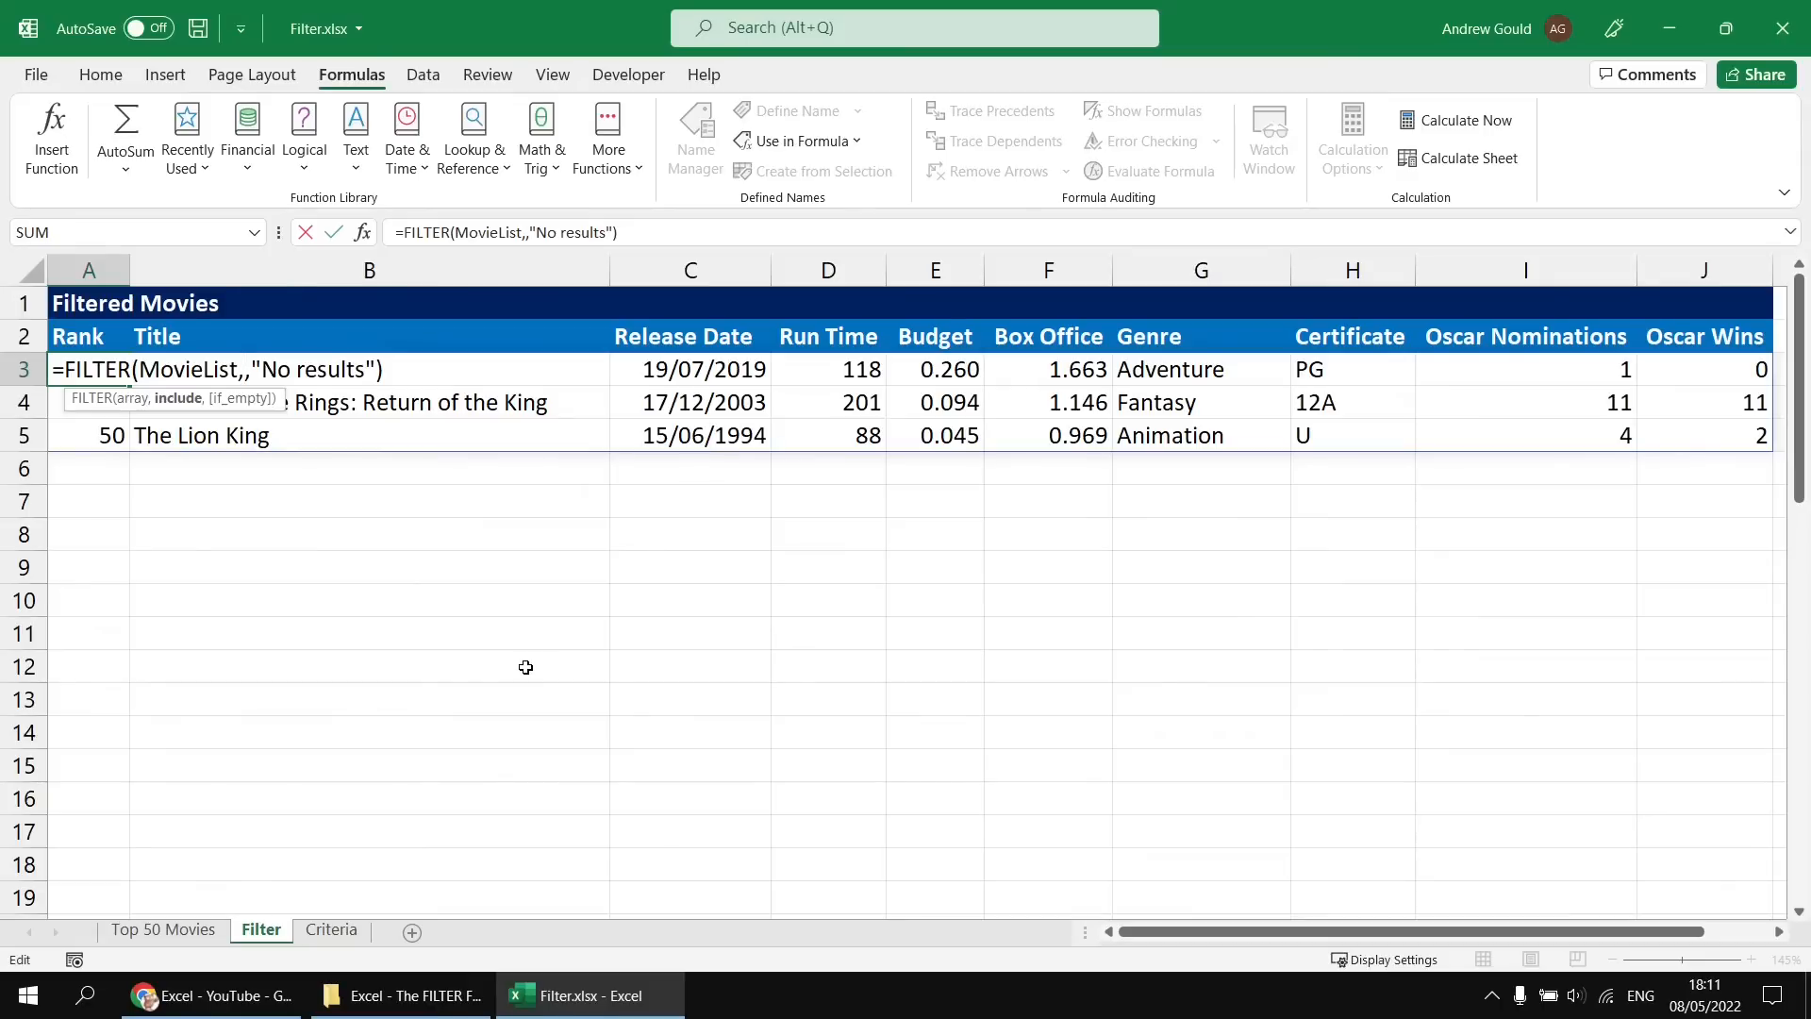
# Enter the placeholder OR expression (Condition1)+(Condition2) as the include argument of the cell A3 FILTER formula.
pyautogui.write('(')
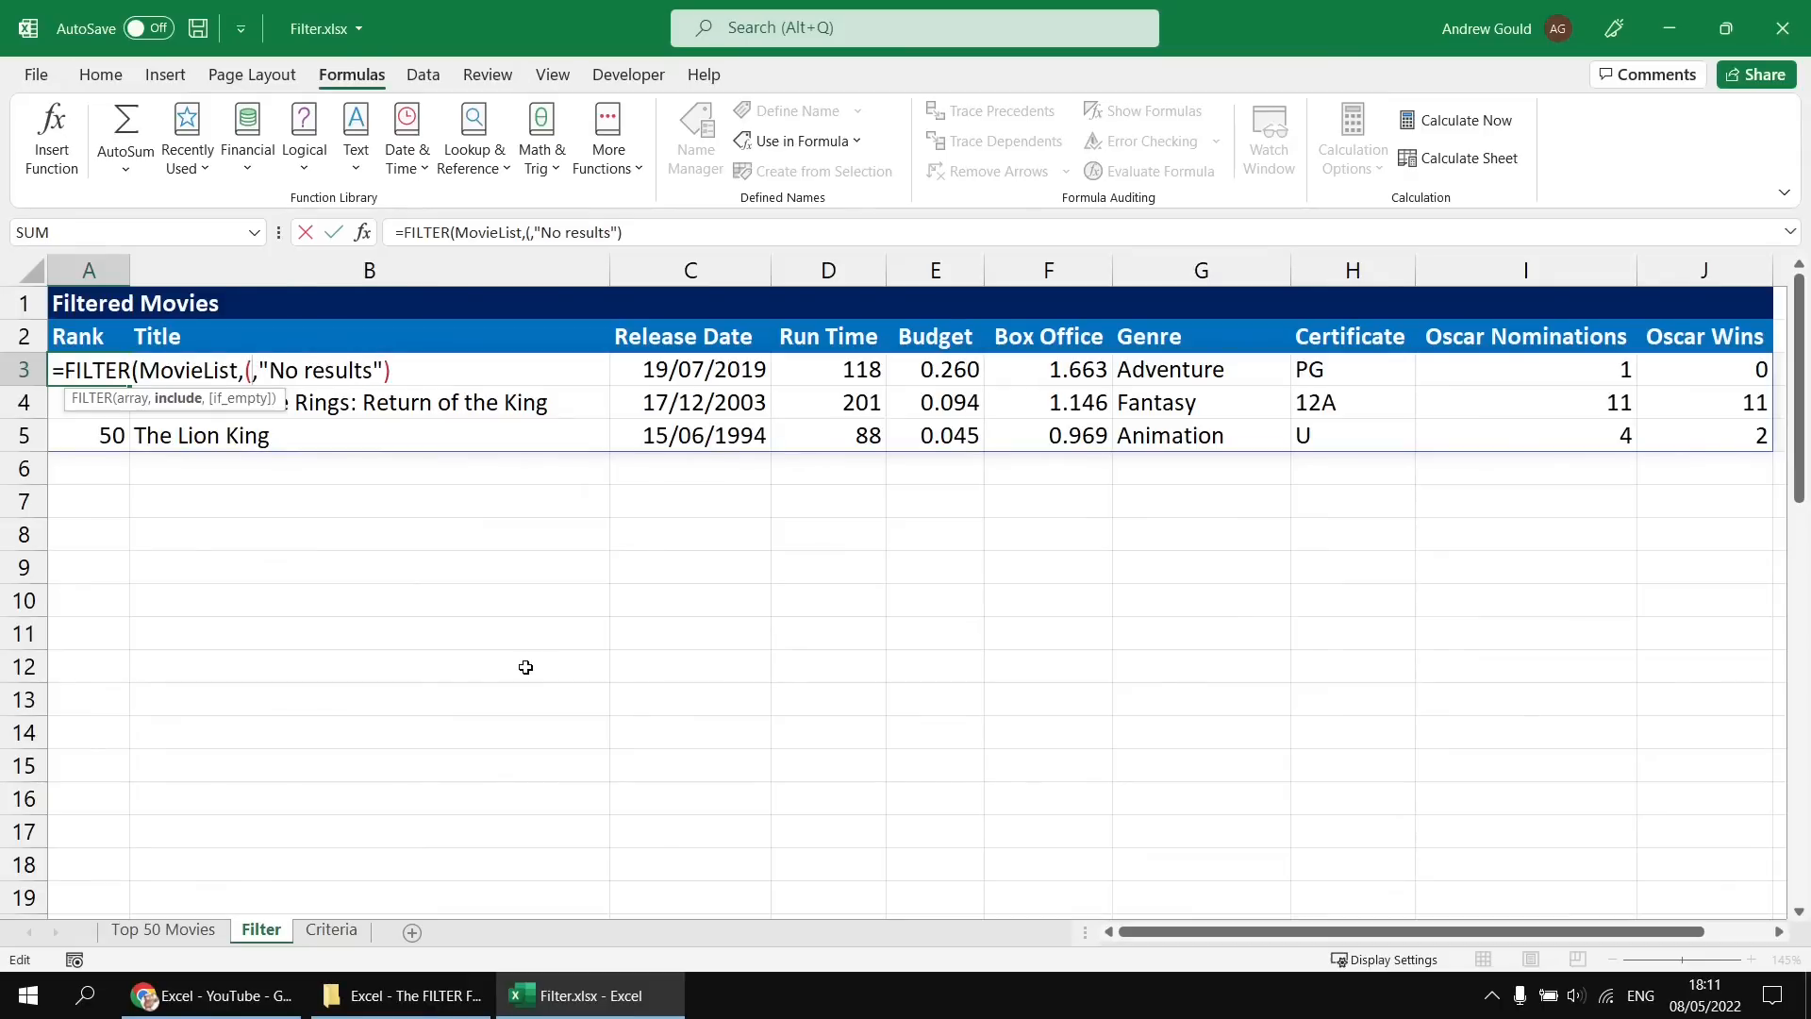
pyautogui.write('Condition1')
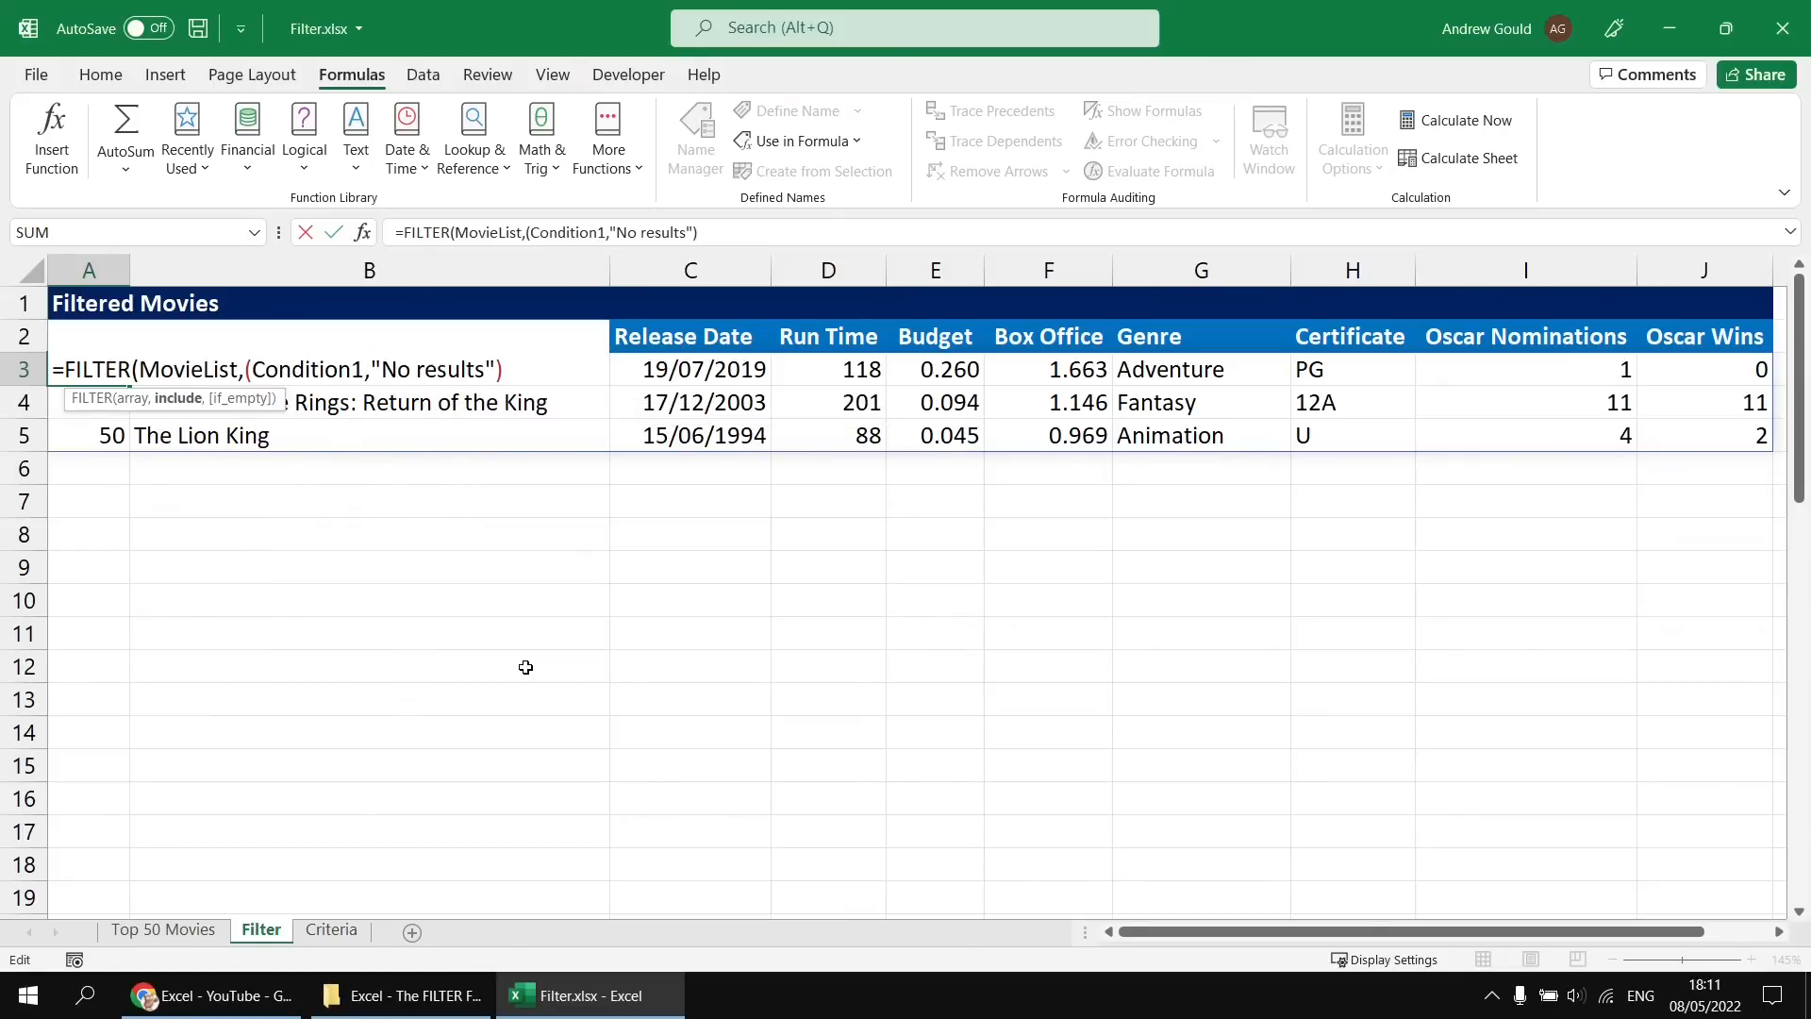
pyautogui.write(')+')
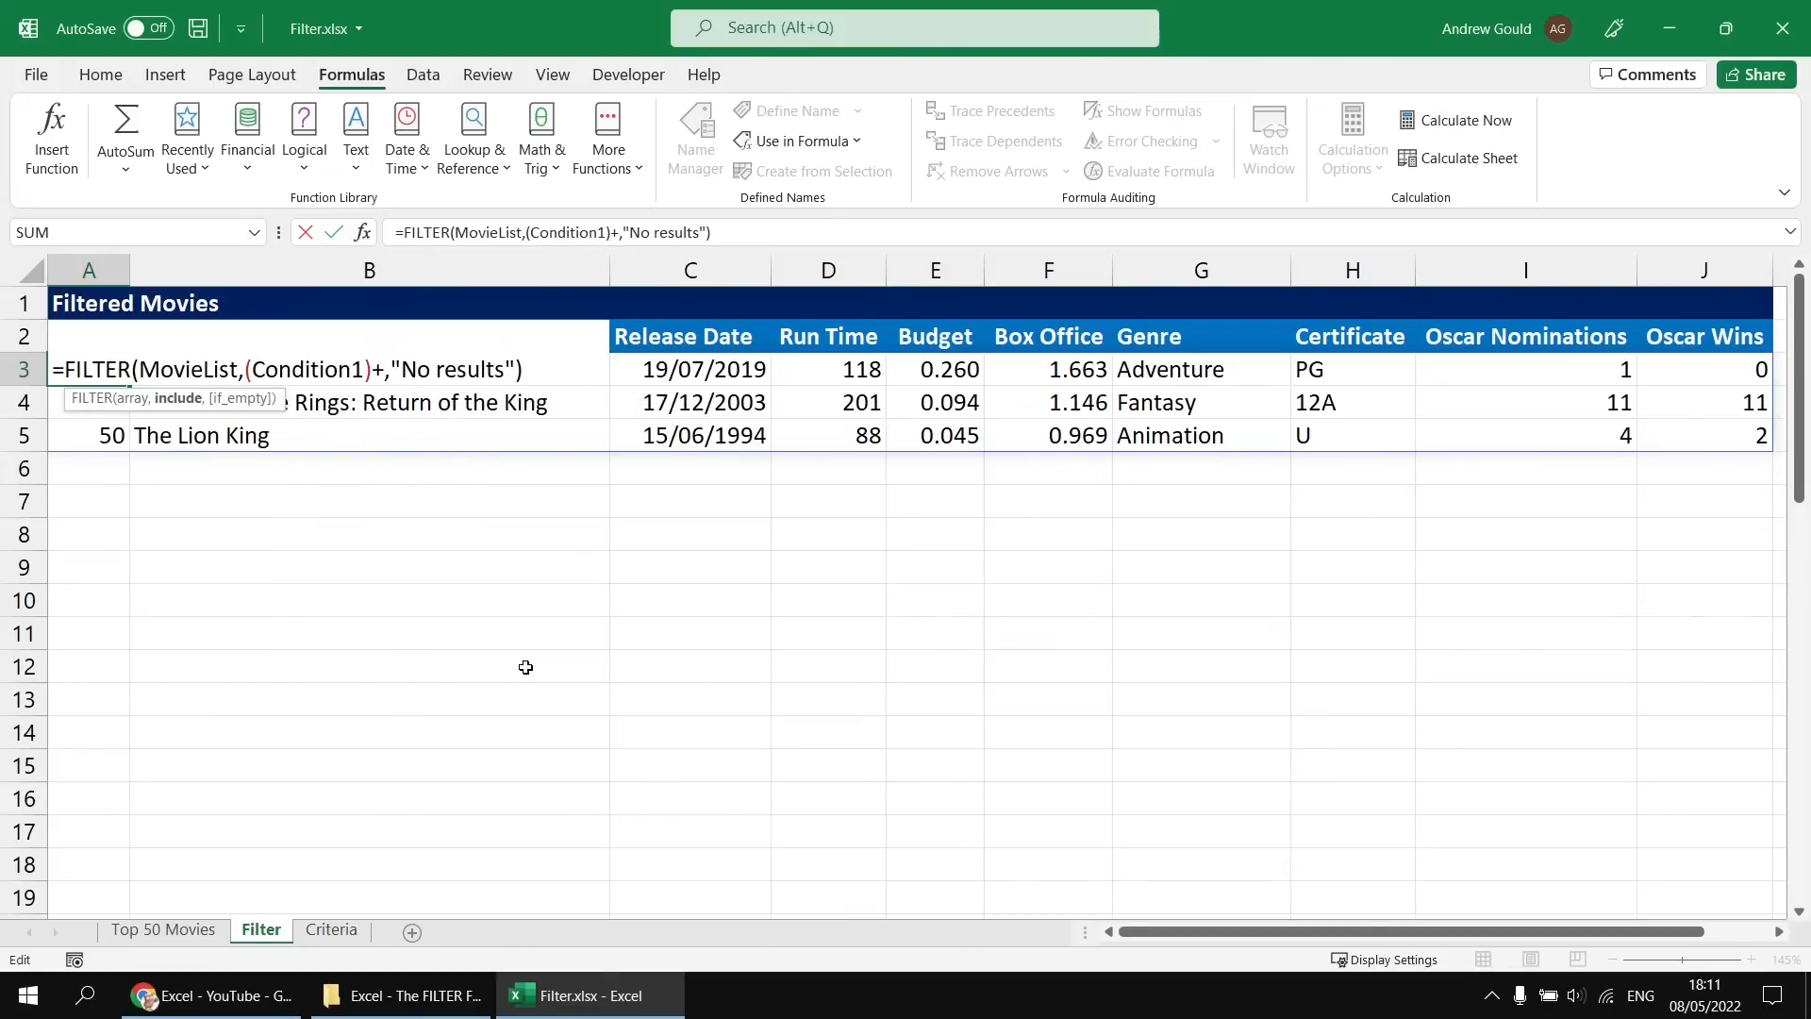
pyautogui.write('(Condition')
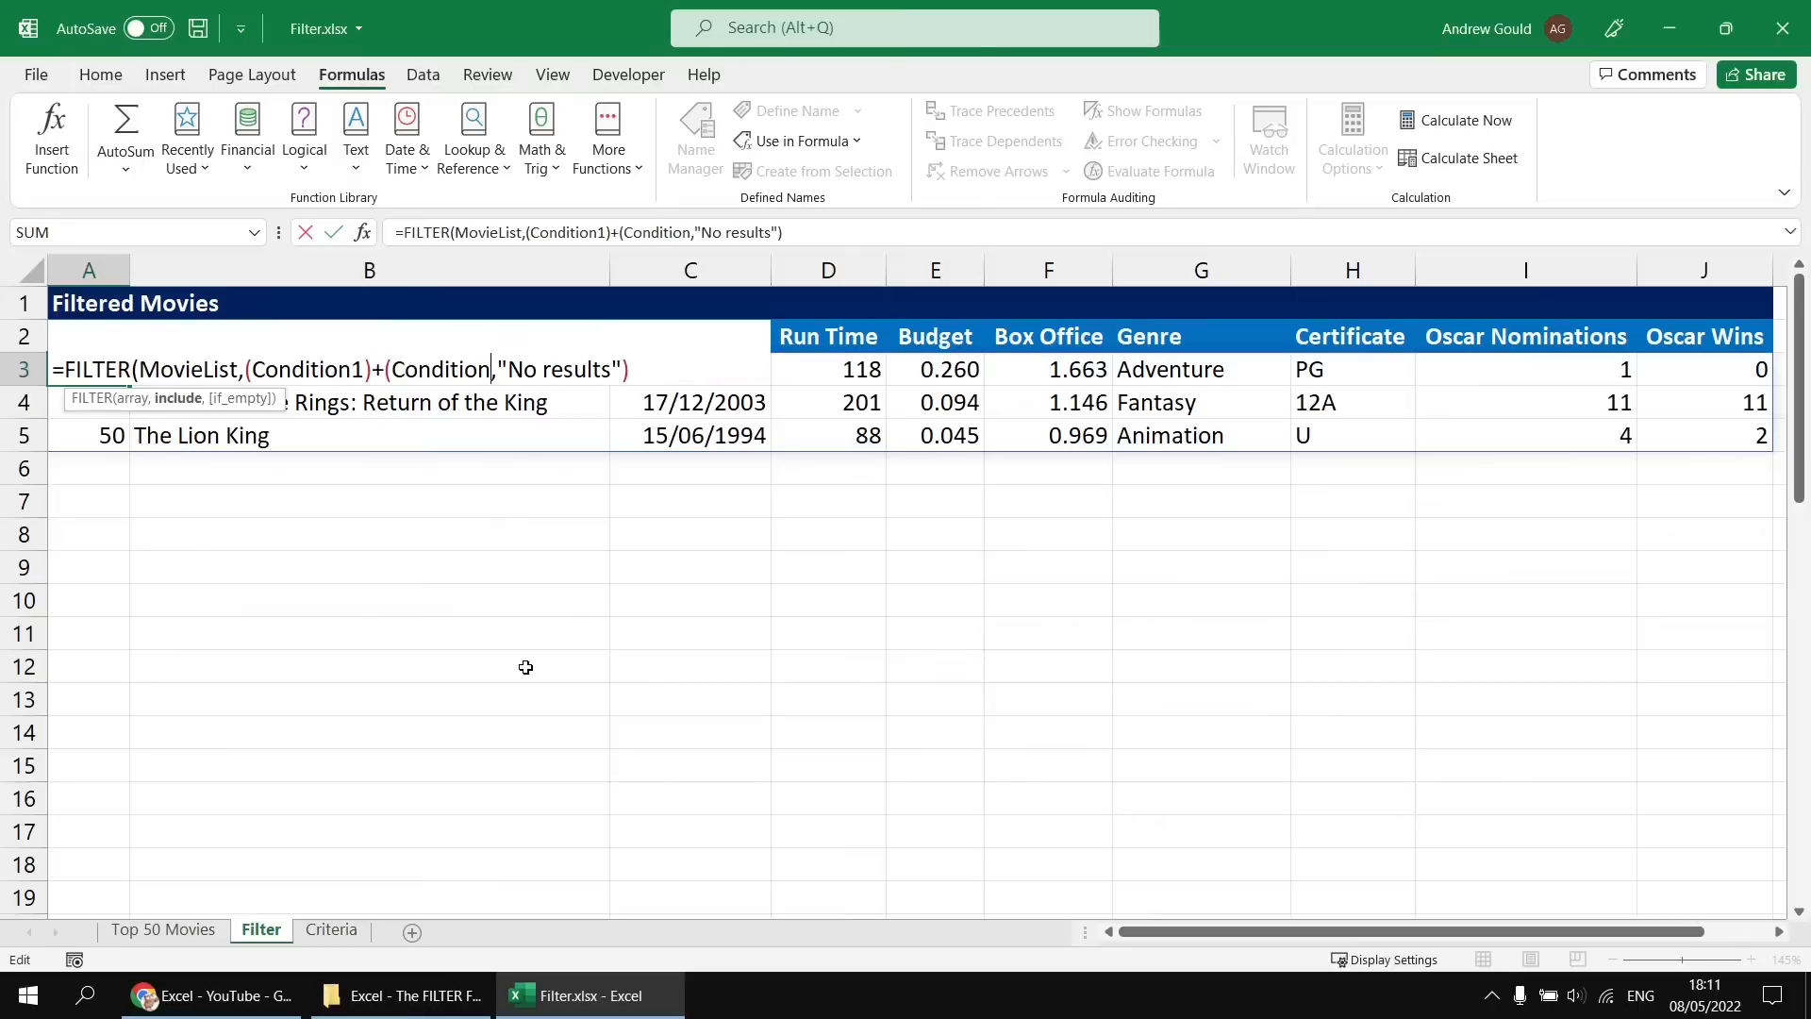
pyautogui.write('2)')
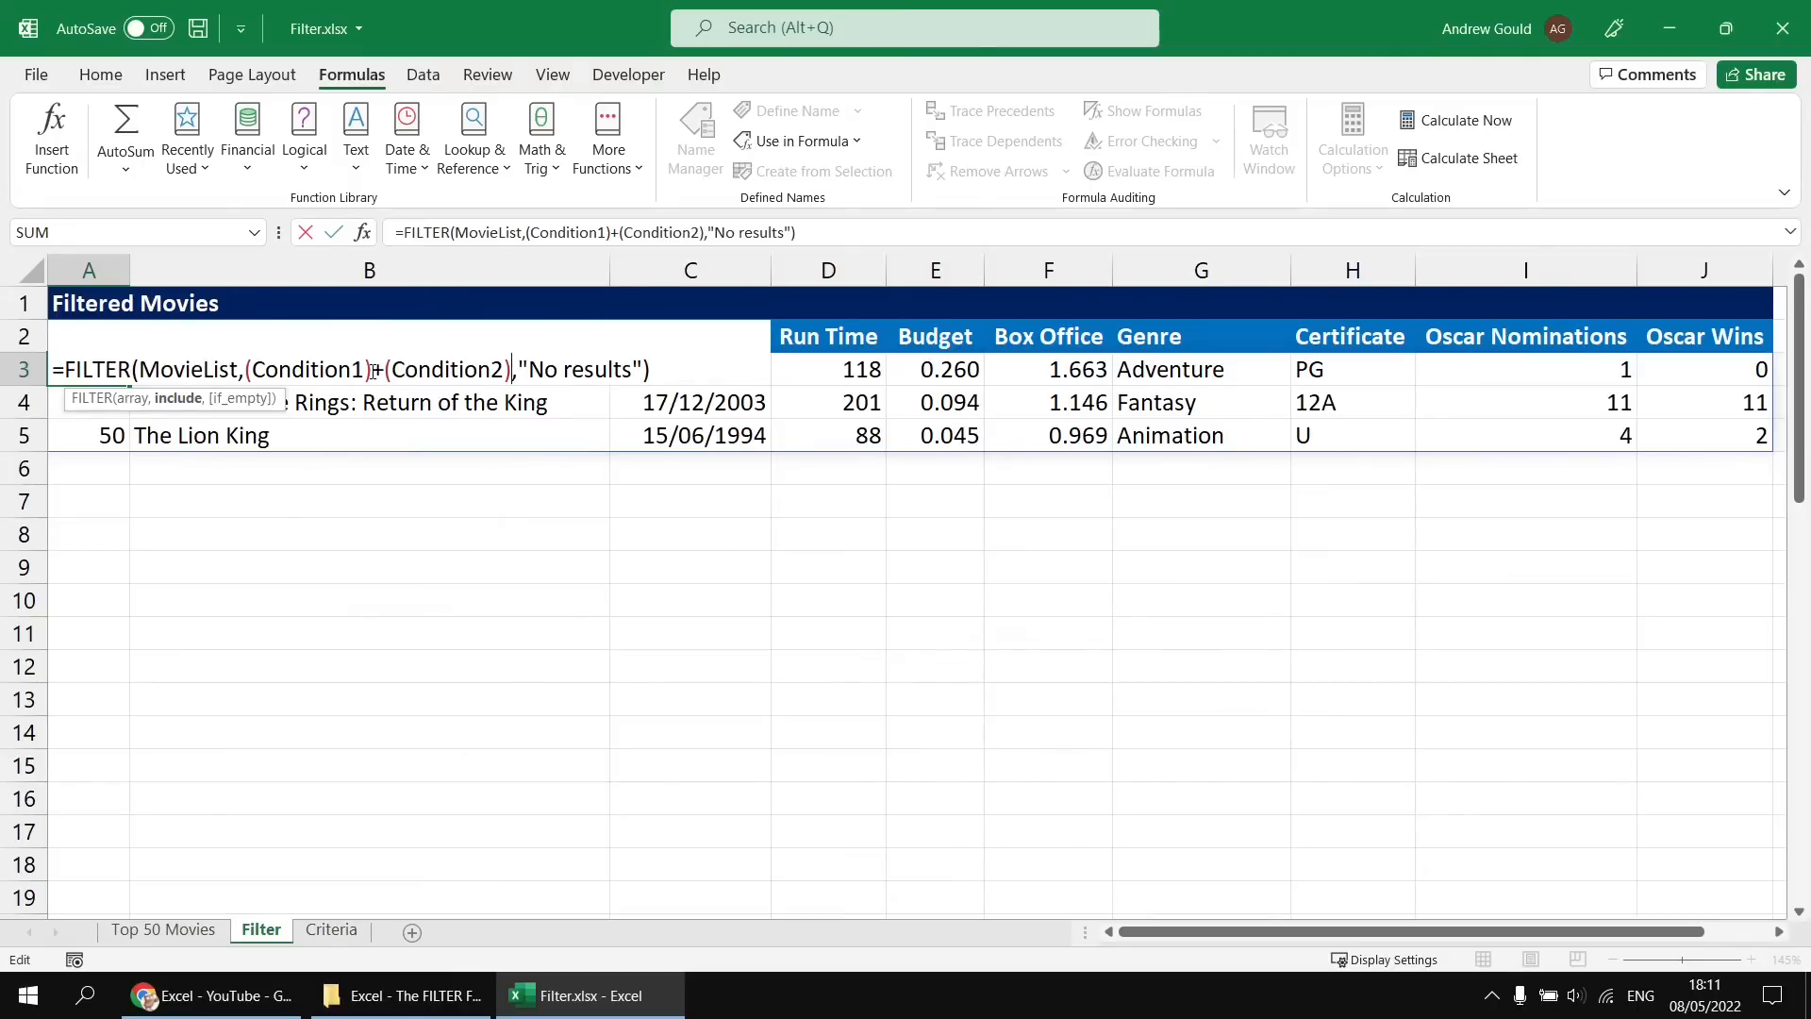
# Replace the Condition1 placeholder in the cell A3 FILTER formula with Genre="action".
pyautogui.moveTo(372, 368); pyautogui.dragTo(382, 366)
pyautogui.moveTo(363, 368); pyautogui.dragTo(254, 366)
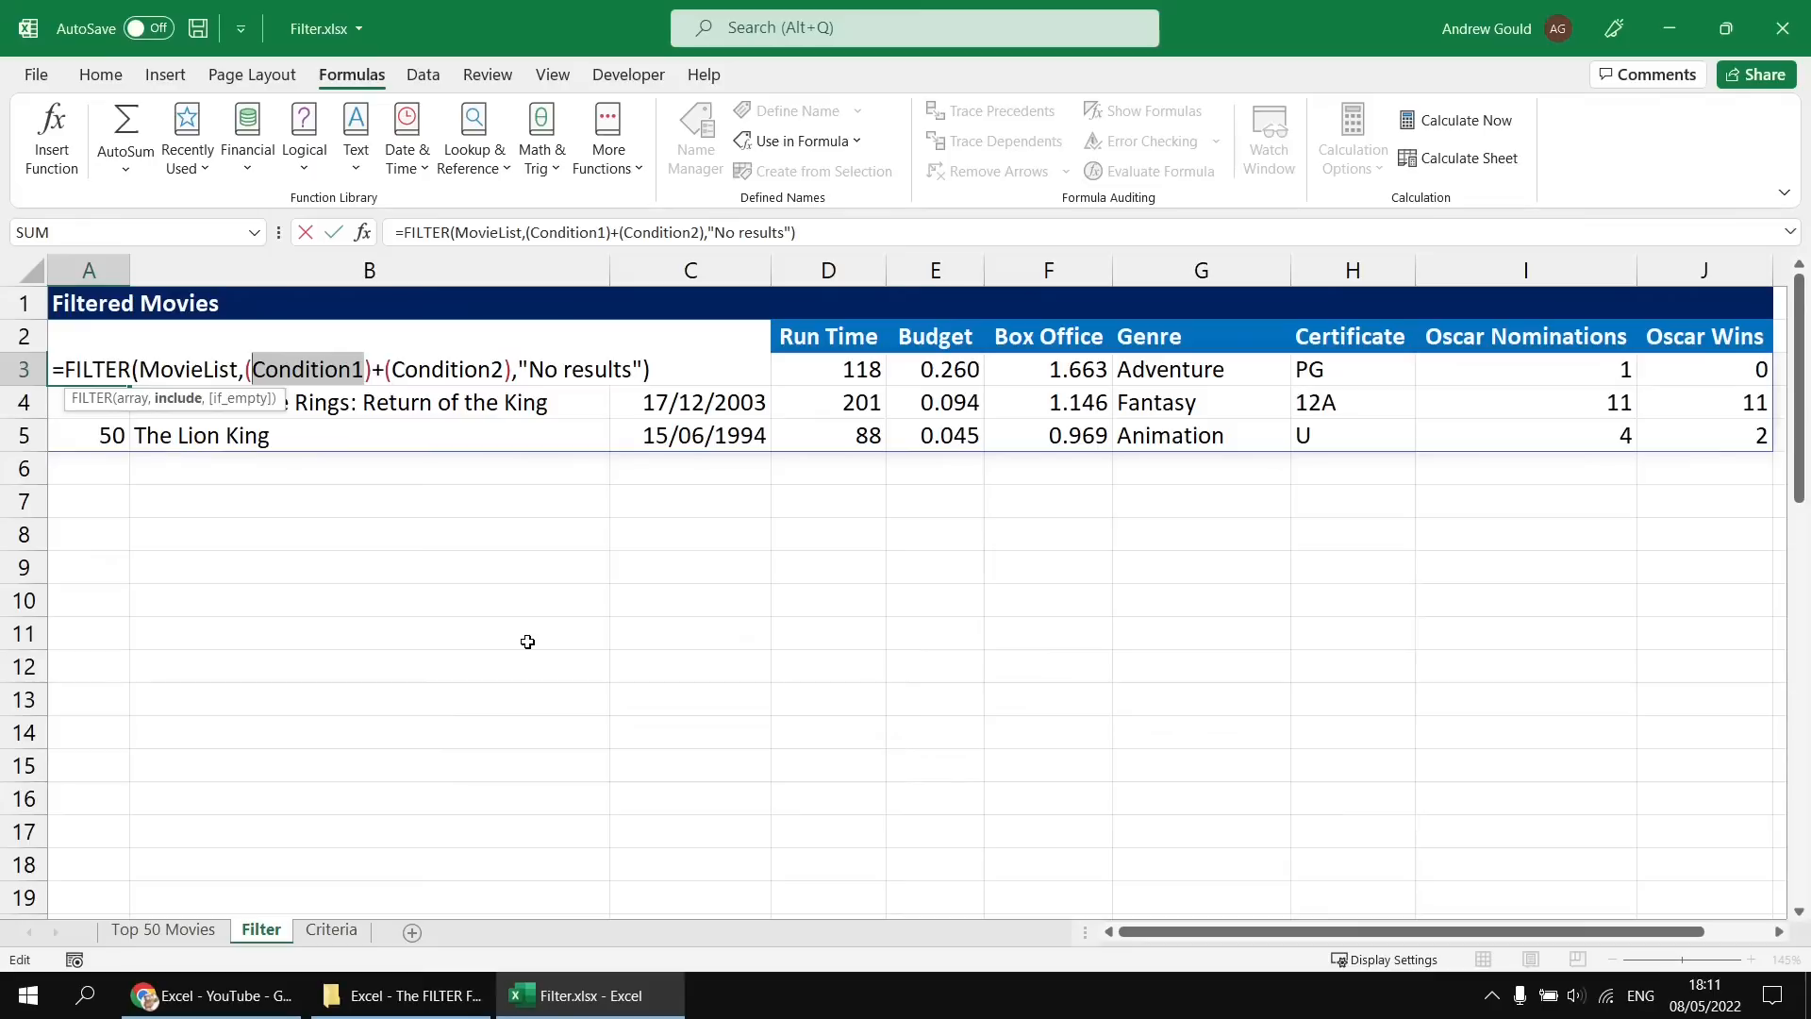
pyautogui.write('gen')
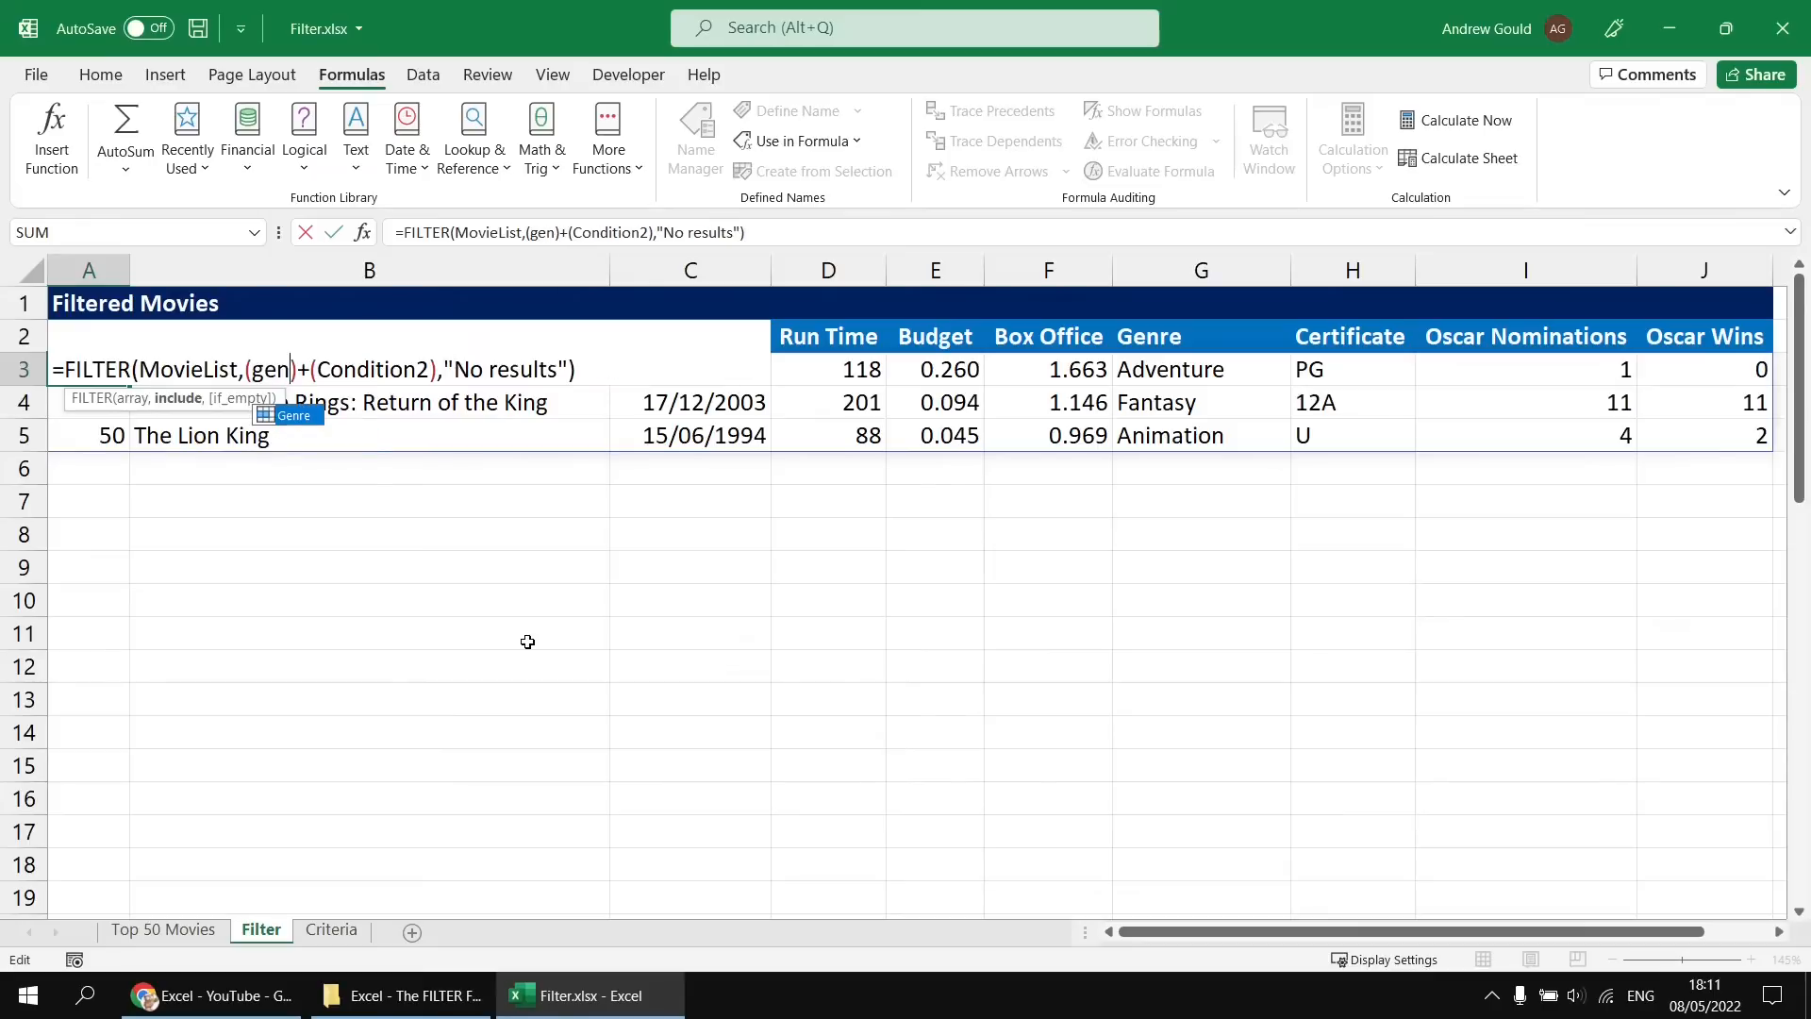
pyautogui.press('Tab')
pyautogui.write('="ac')
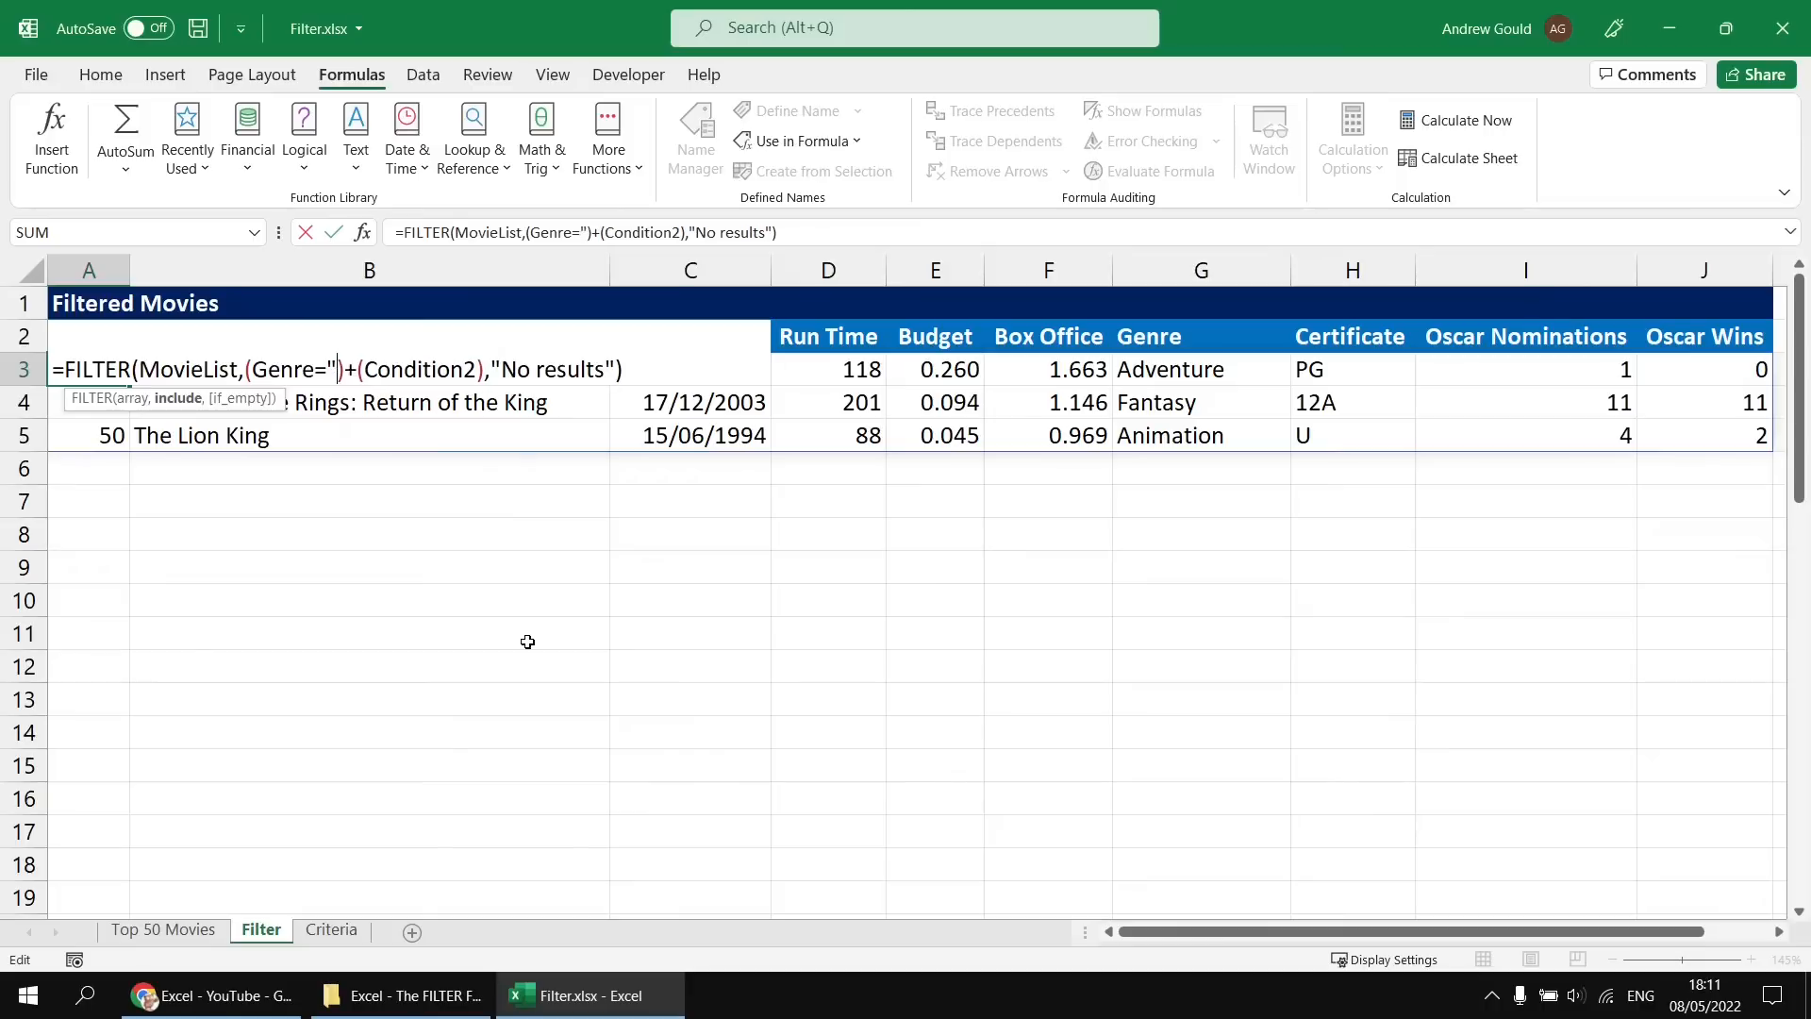
pyautogui.write('tion"')
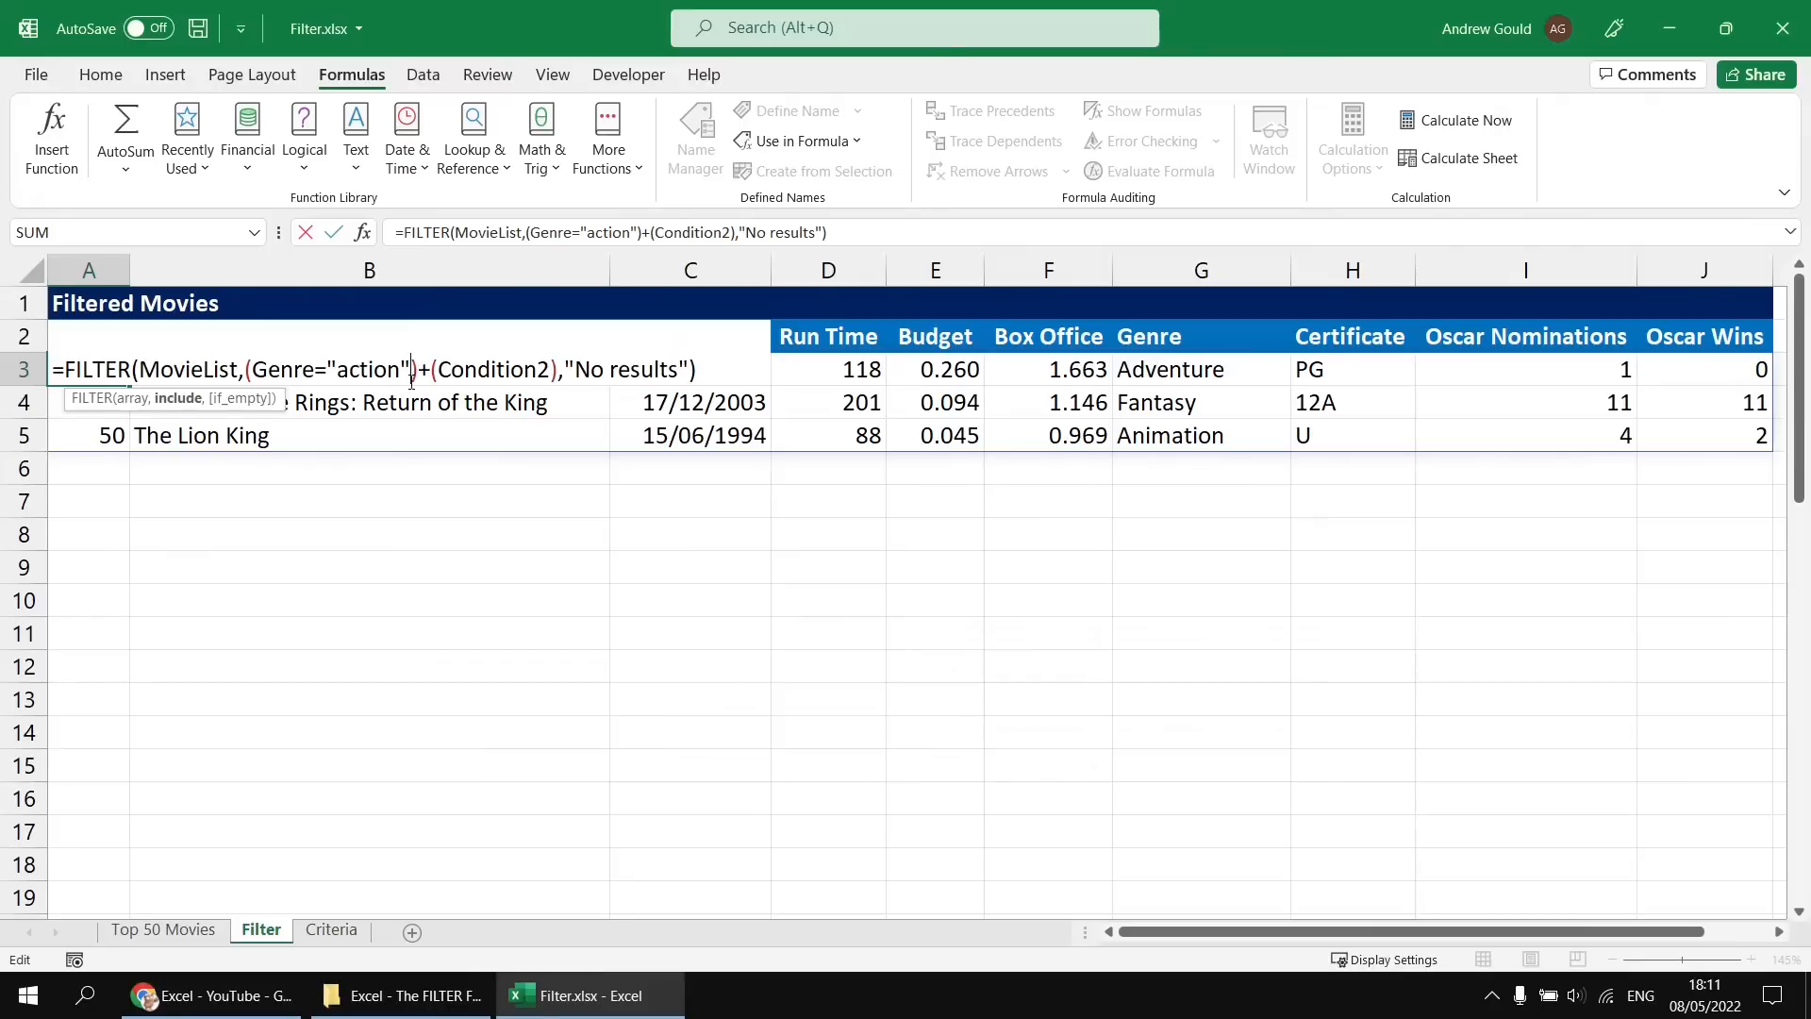
# Replace the Condition2 placeholder in the cell A3 FILTER formula with Genre="adventure" and look through the filtered movies.
pyautogui.moveTo(438, 369); pyautogui.dragTo(552, 369)
pyautogui.press('BackSpace')
pyautogui.write('gener')
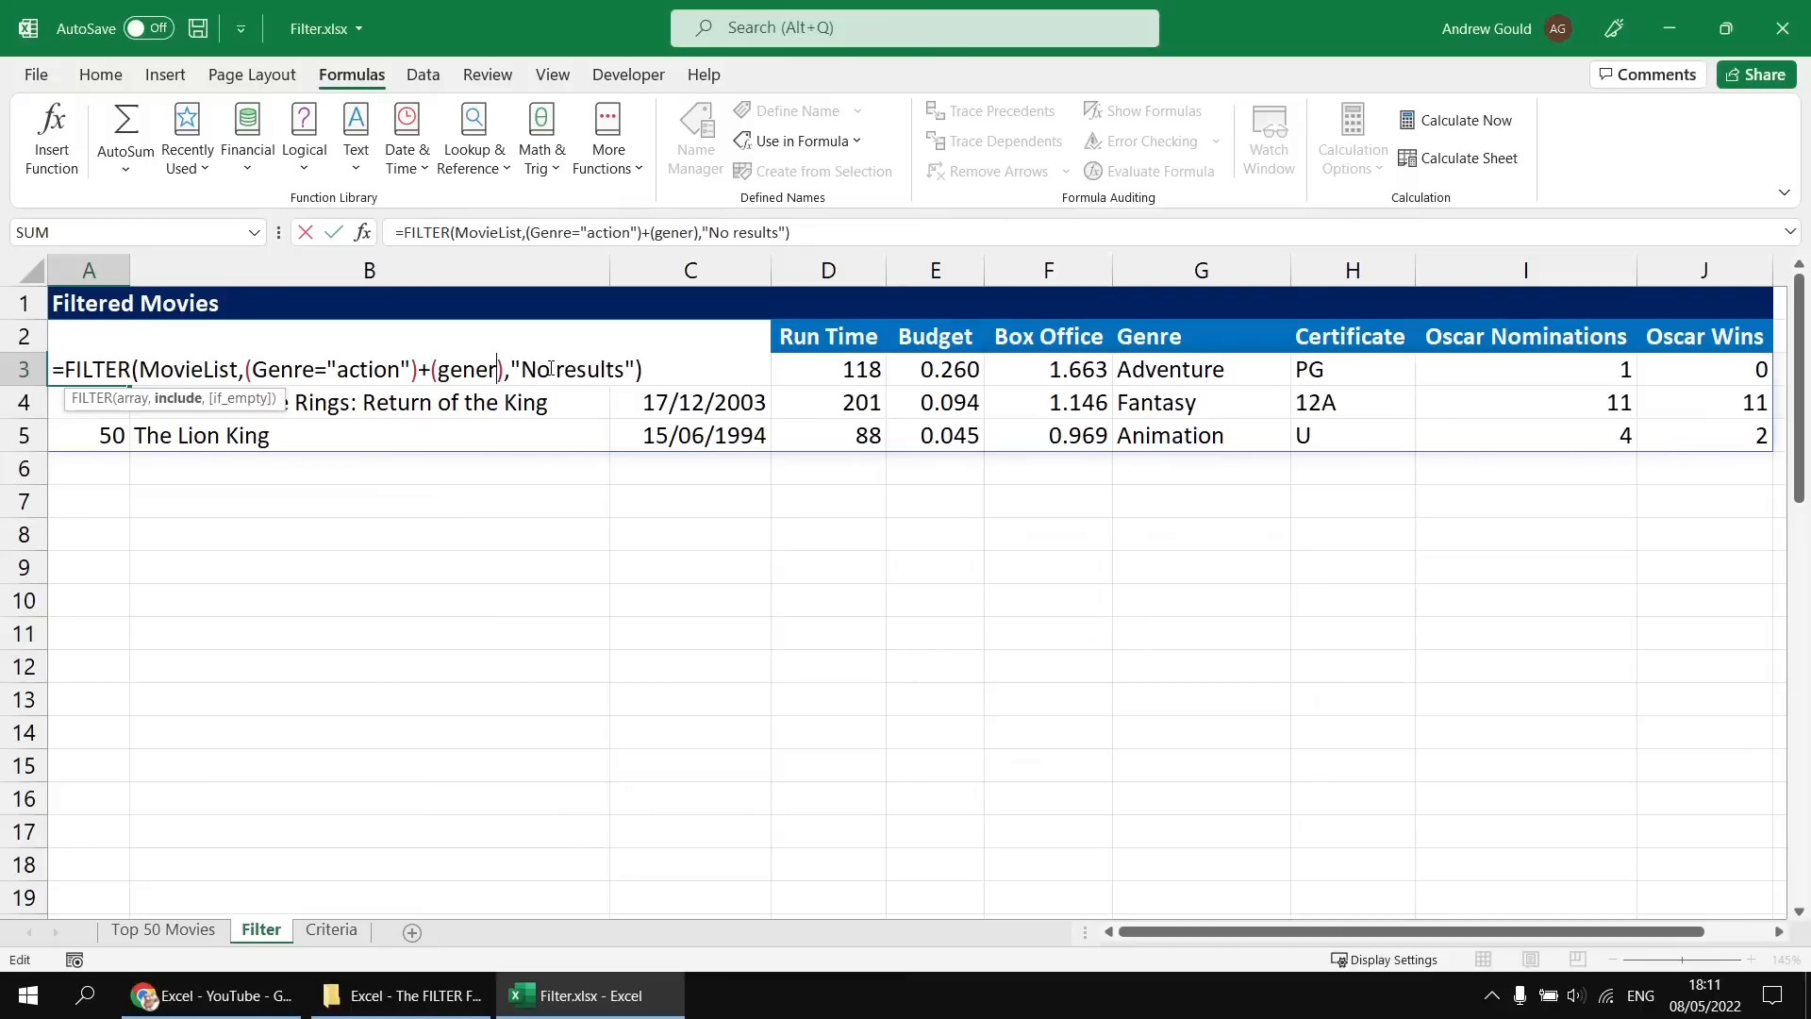
pyautogui.press('BackSpace')
pyautogui.press('Tab')
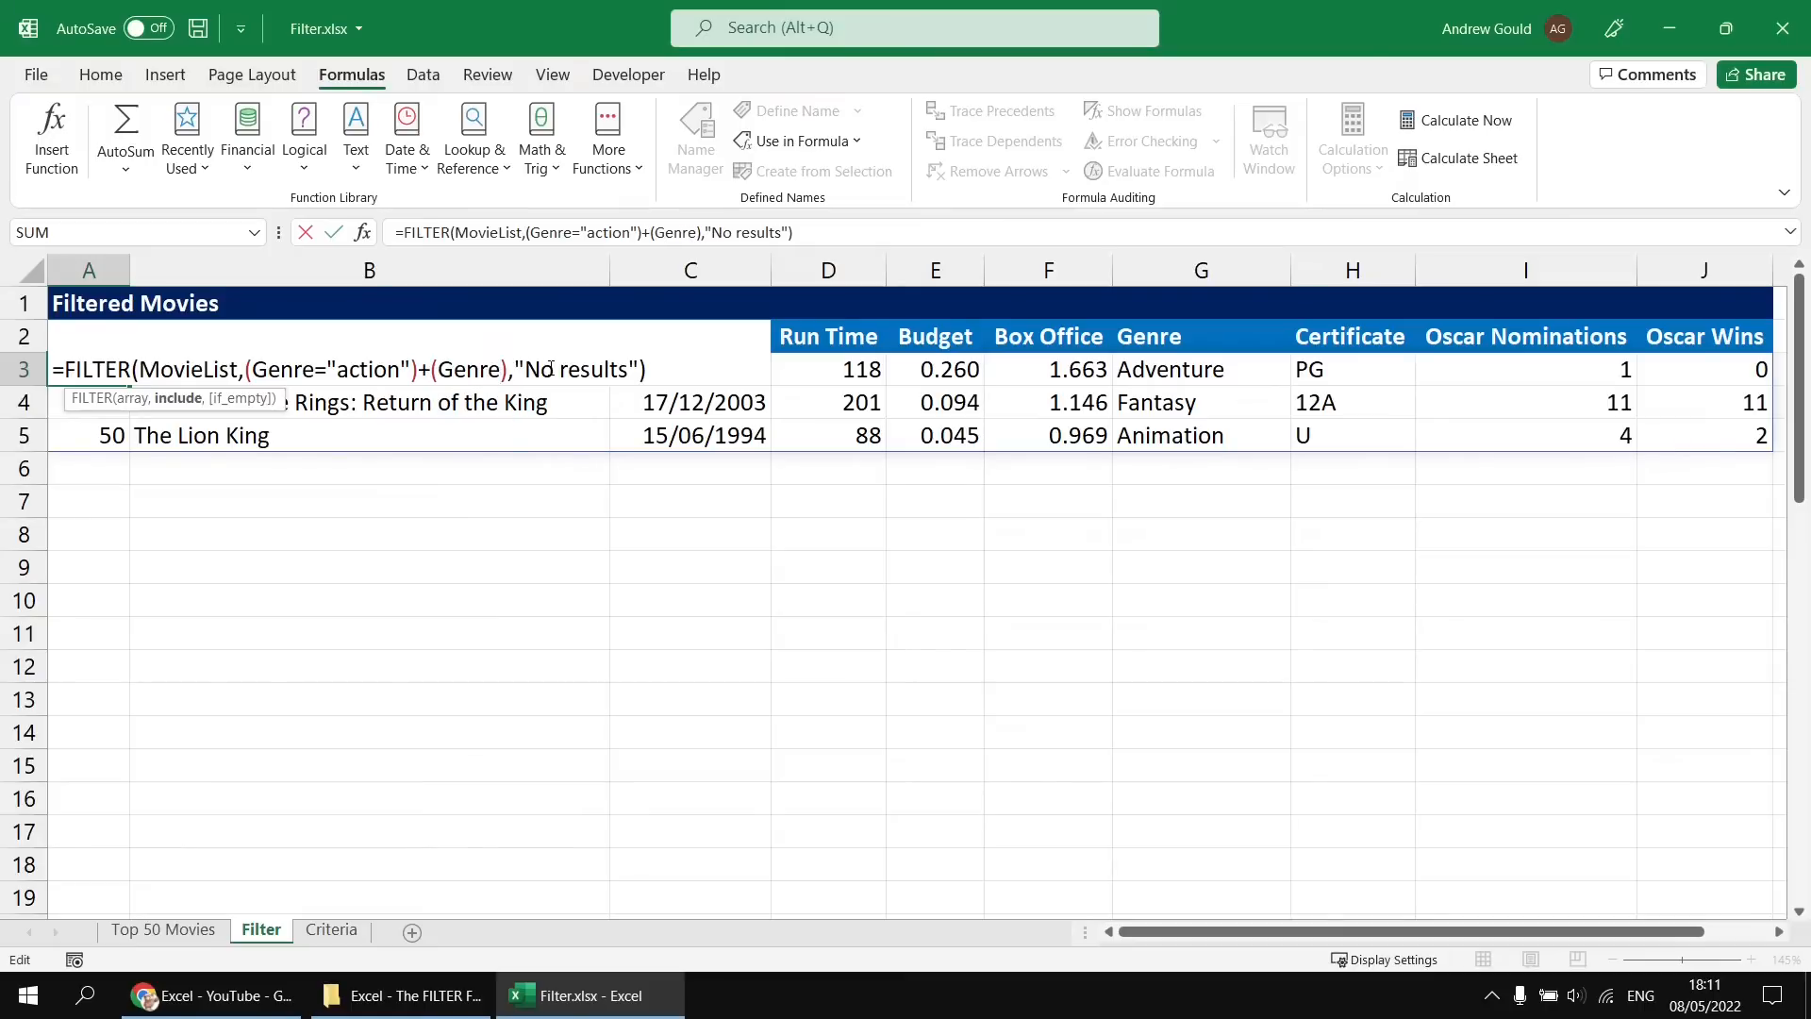
pyautogui.write('="adve')
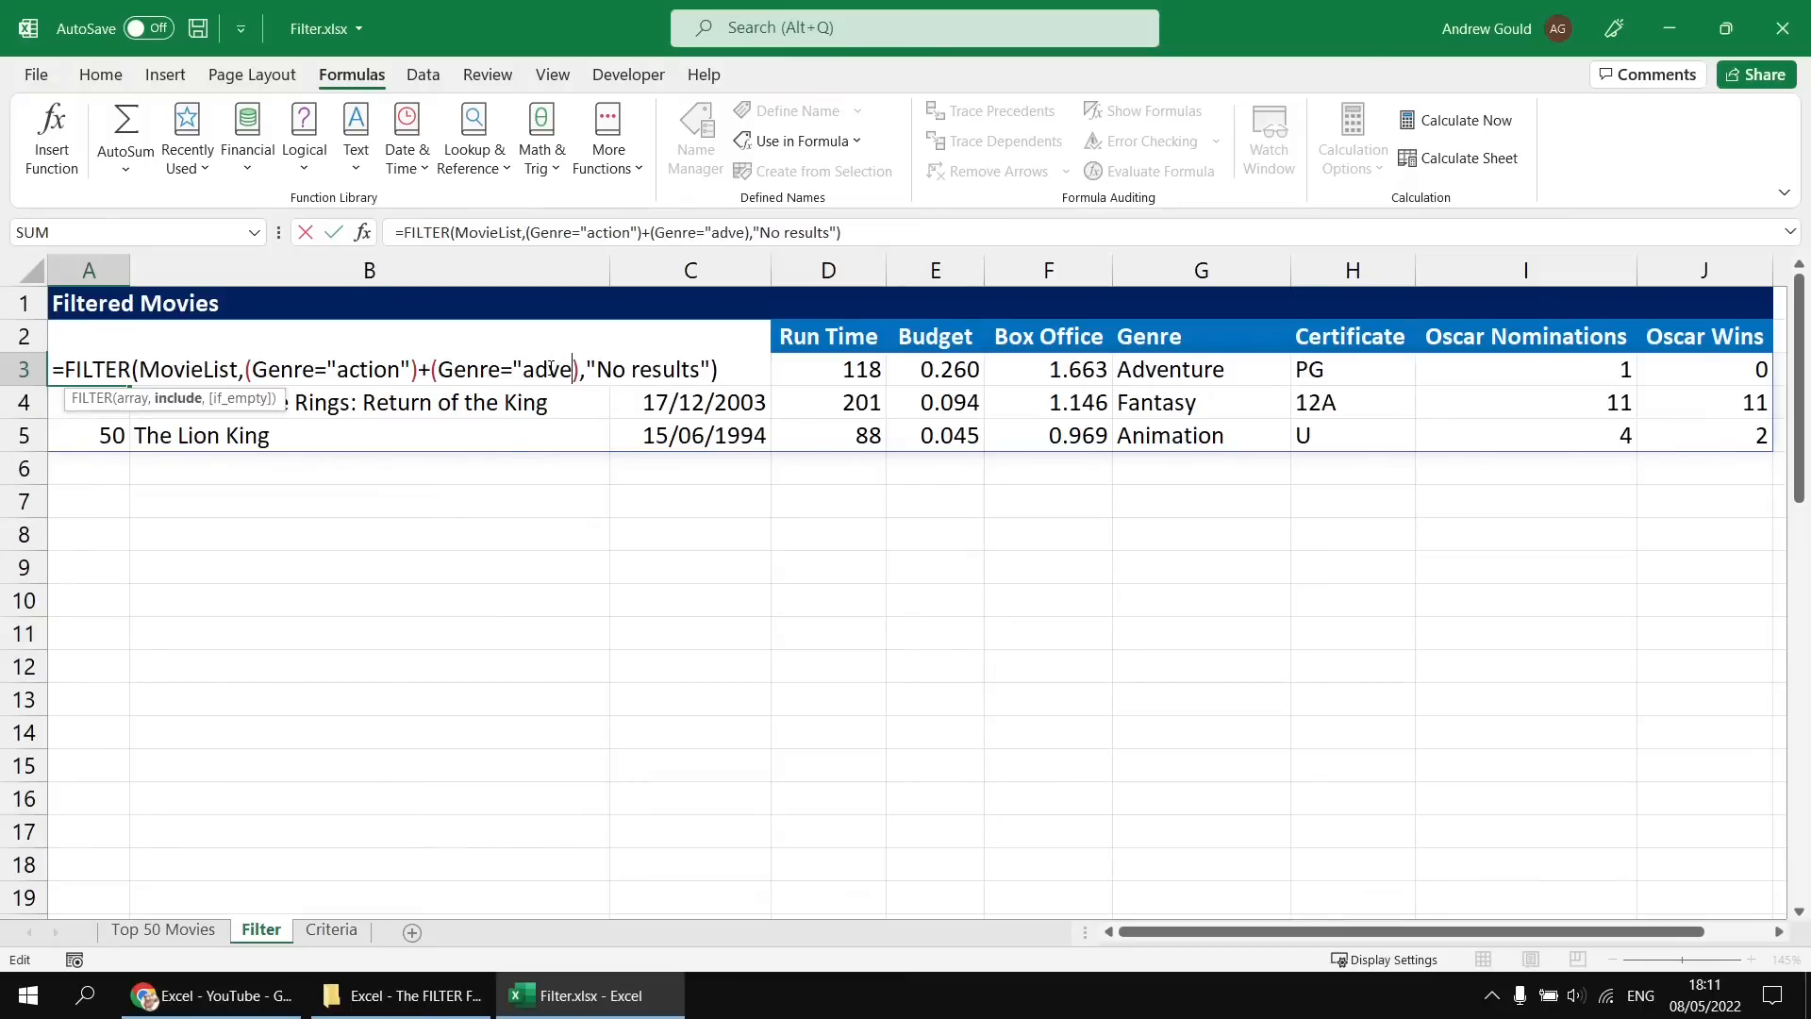
pyautogui.write('nture"')
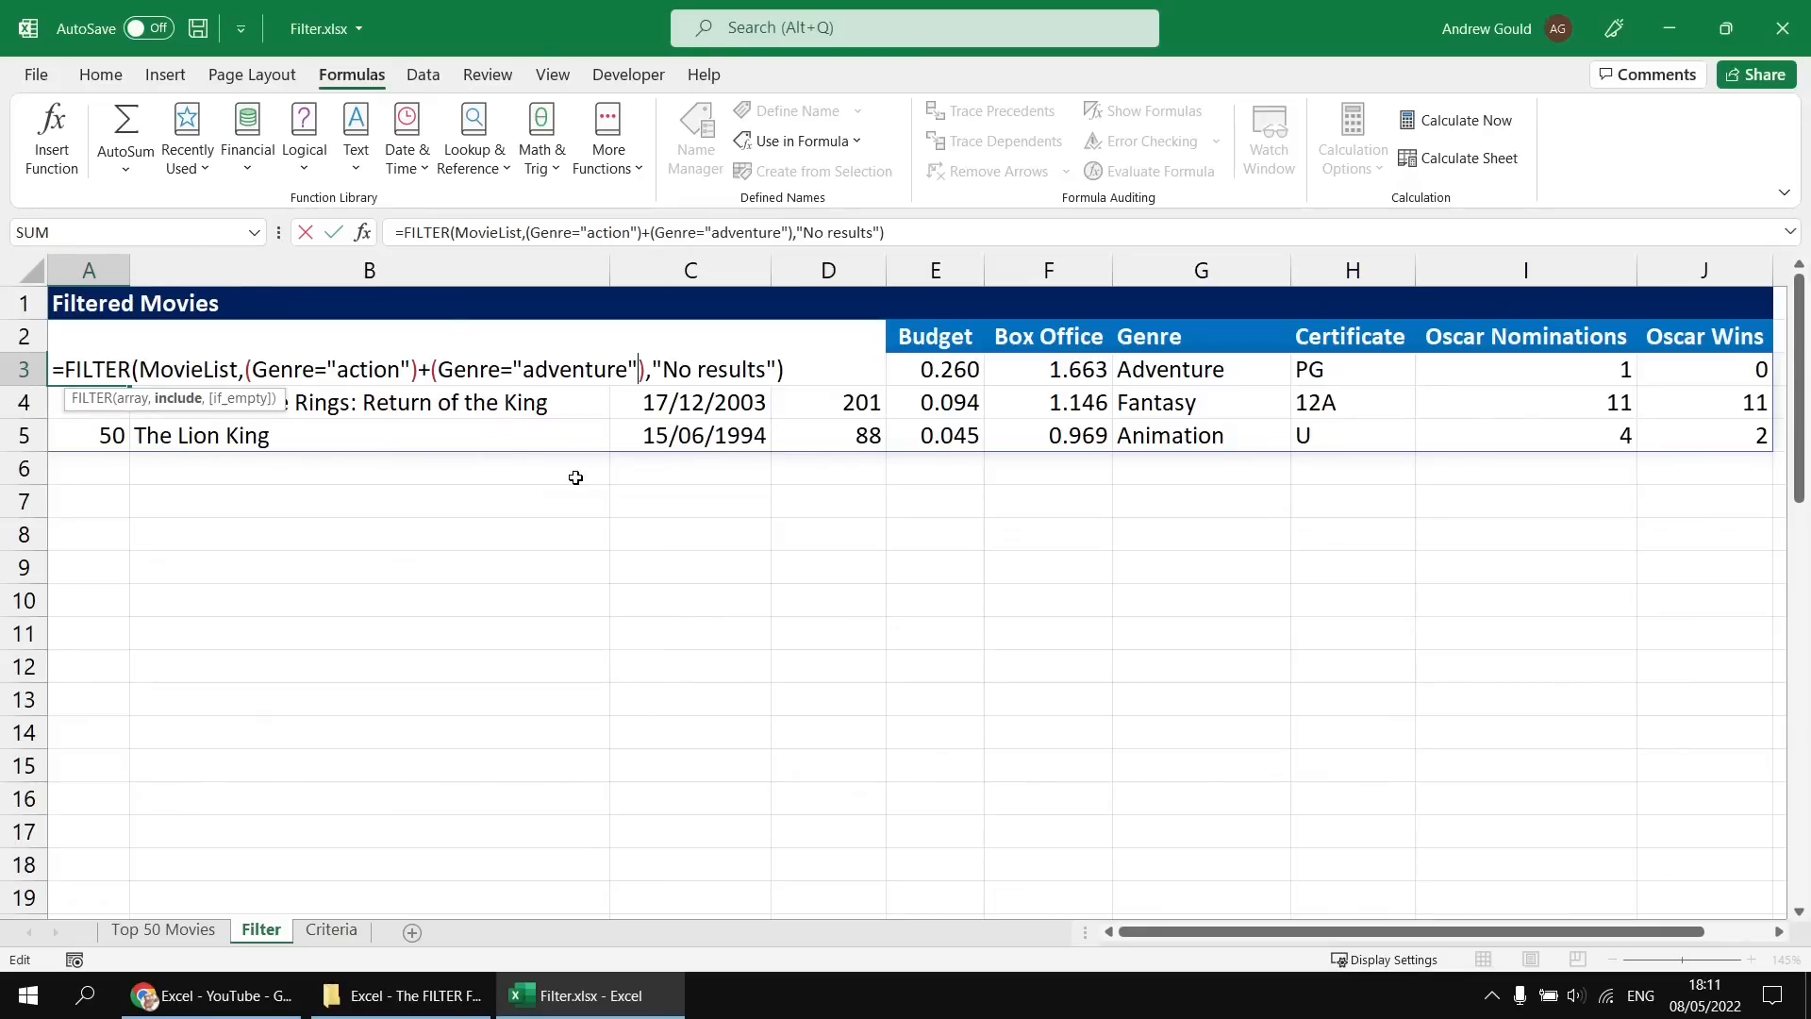
pyautogui.press('Return')
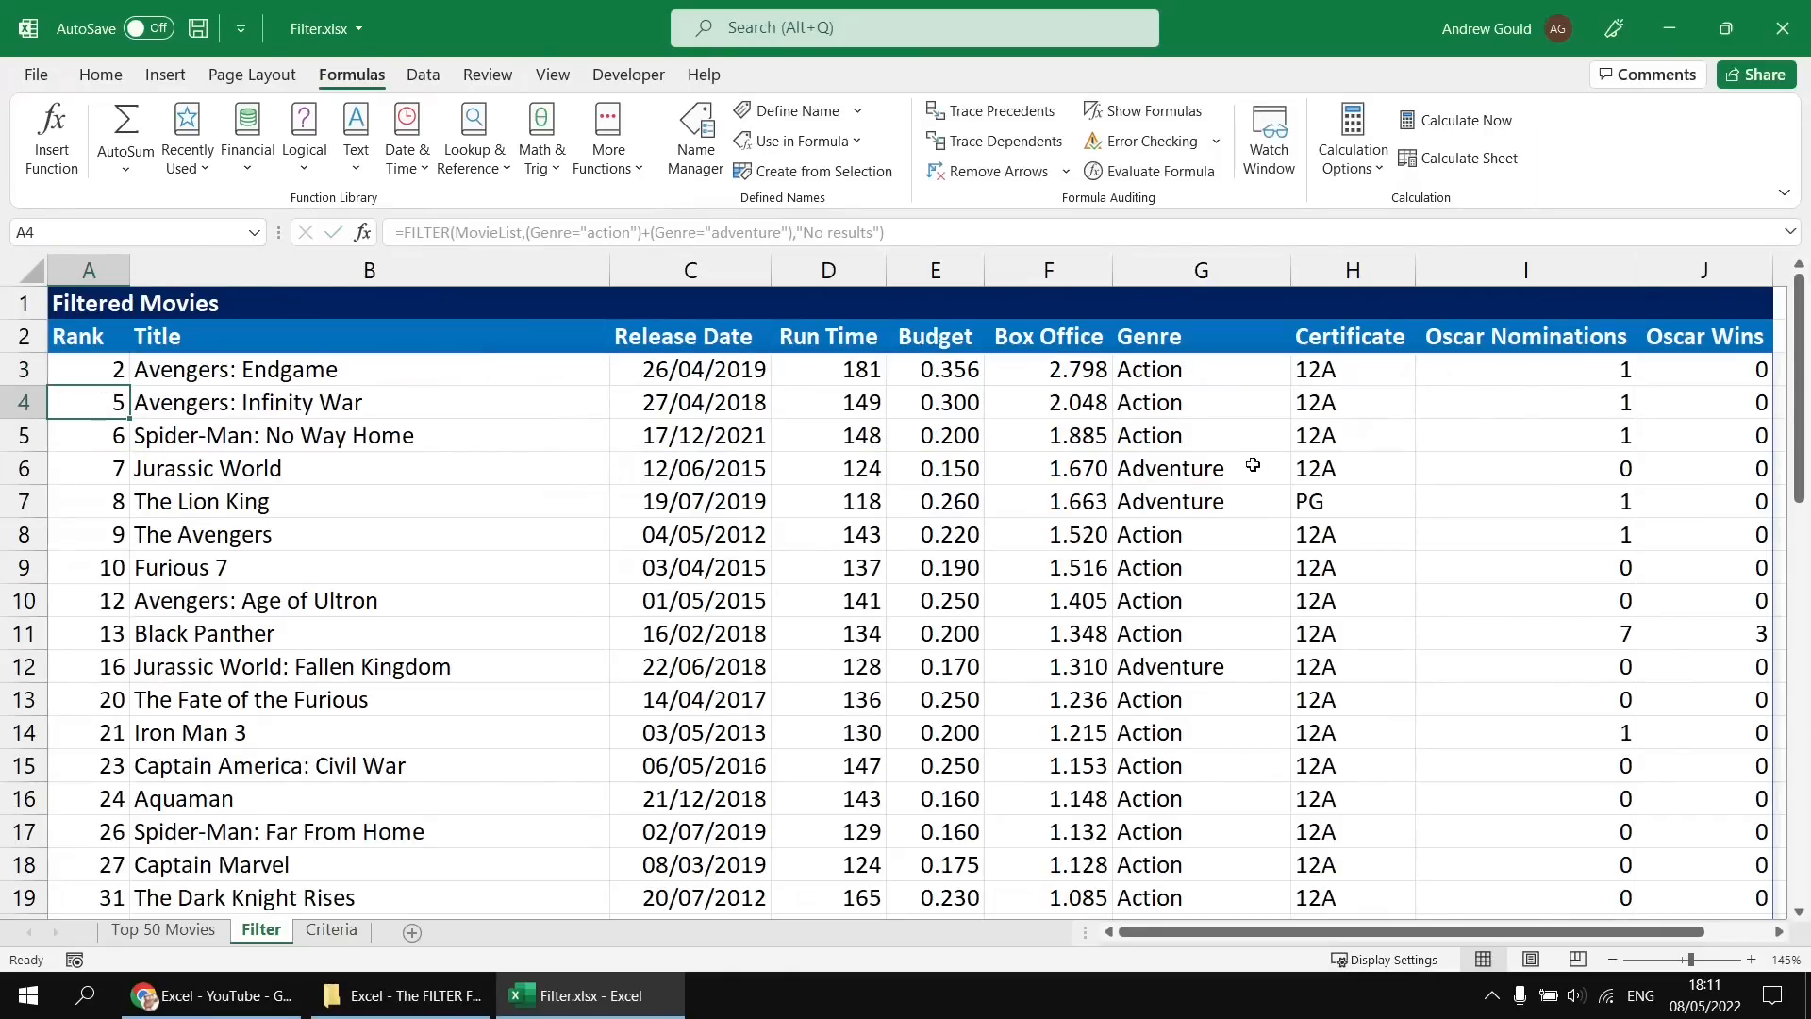
pyautogui.scroll(-1, 1212, 437)
pyautogui.scroll(-3, 1211, 437)
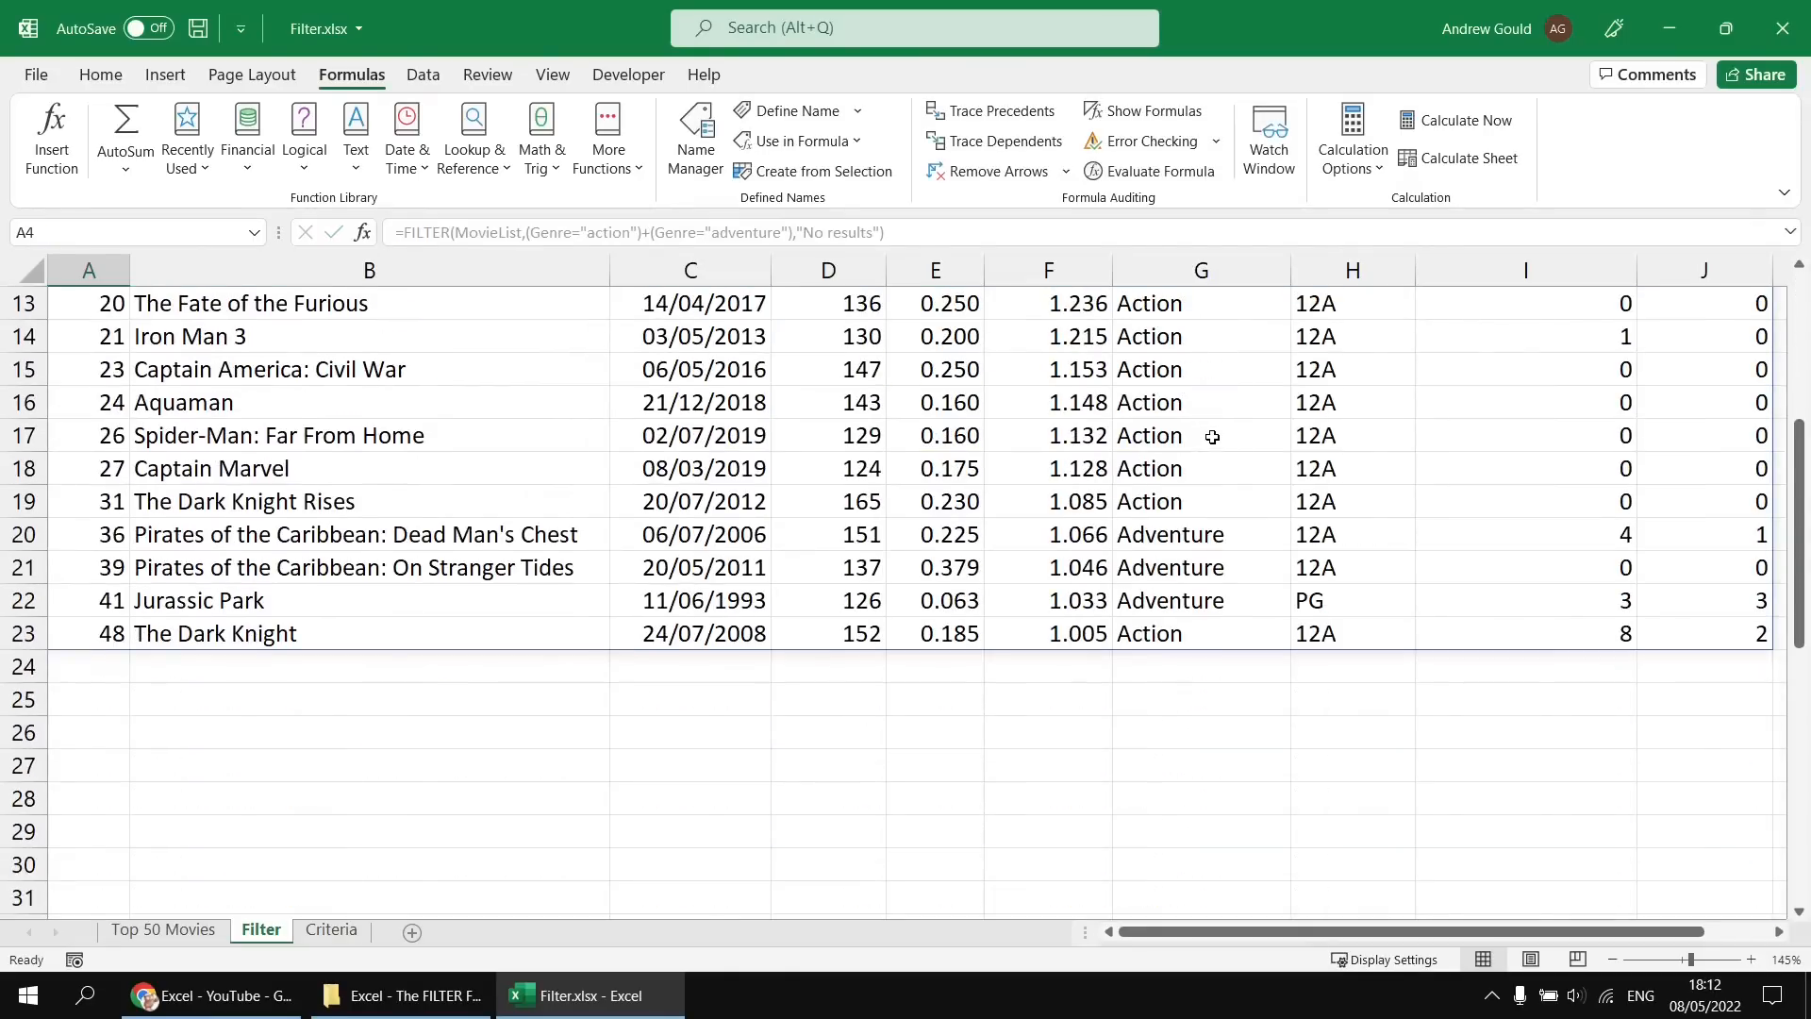
pyautogui.scroll(4, 1213, 437)
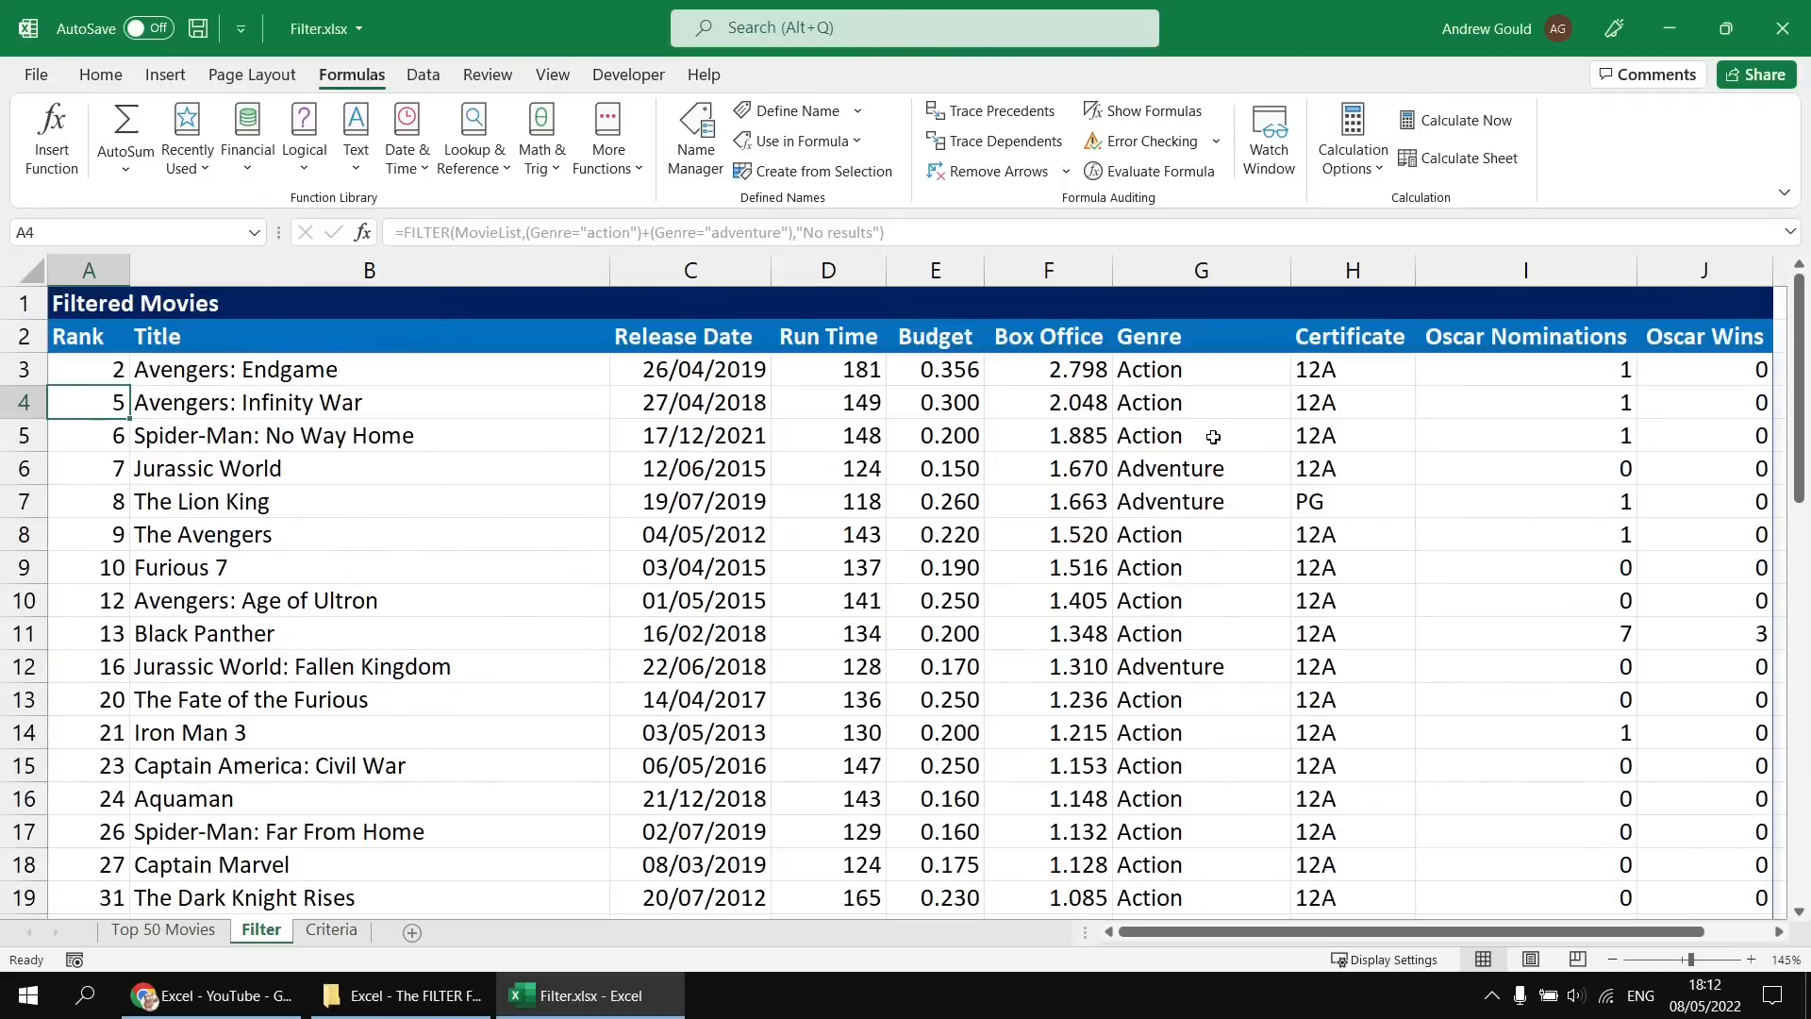
# Duplicate the +(Genre="adventure") condition directly after itself in the cell A3 FILTER formula.
pyautogui.click(88, 371)
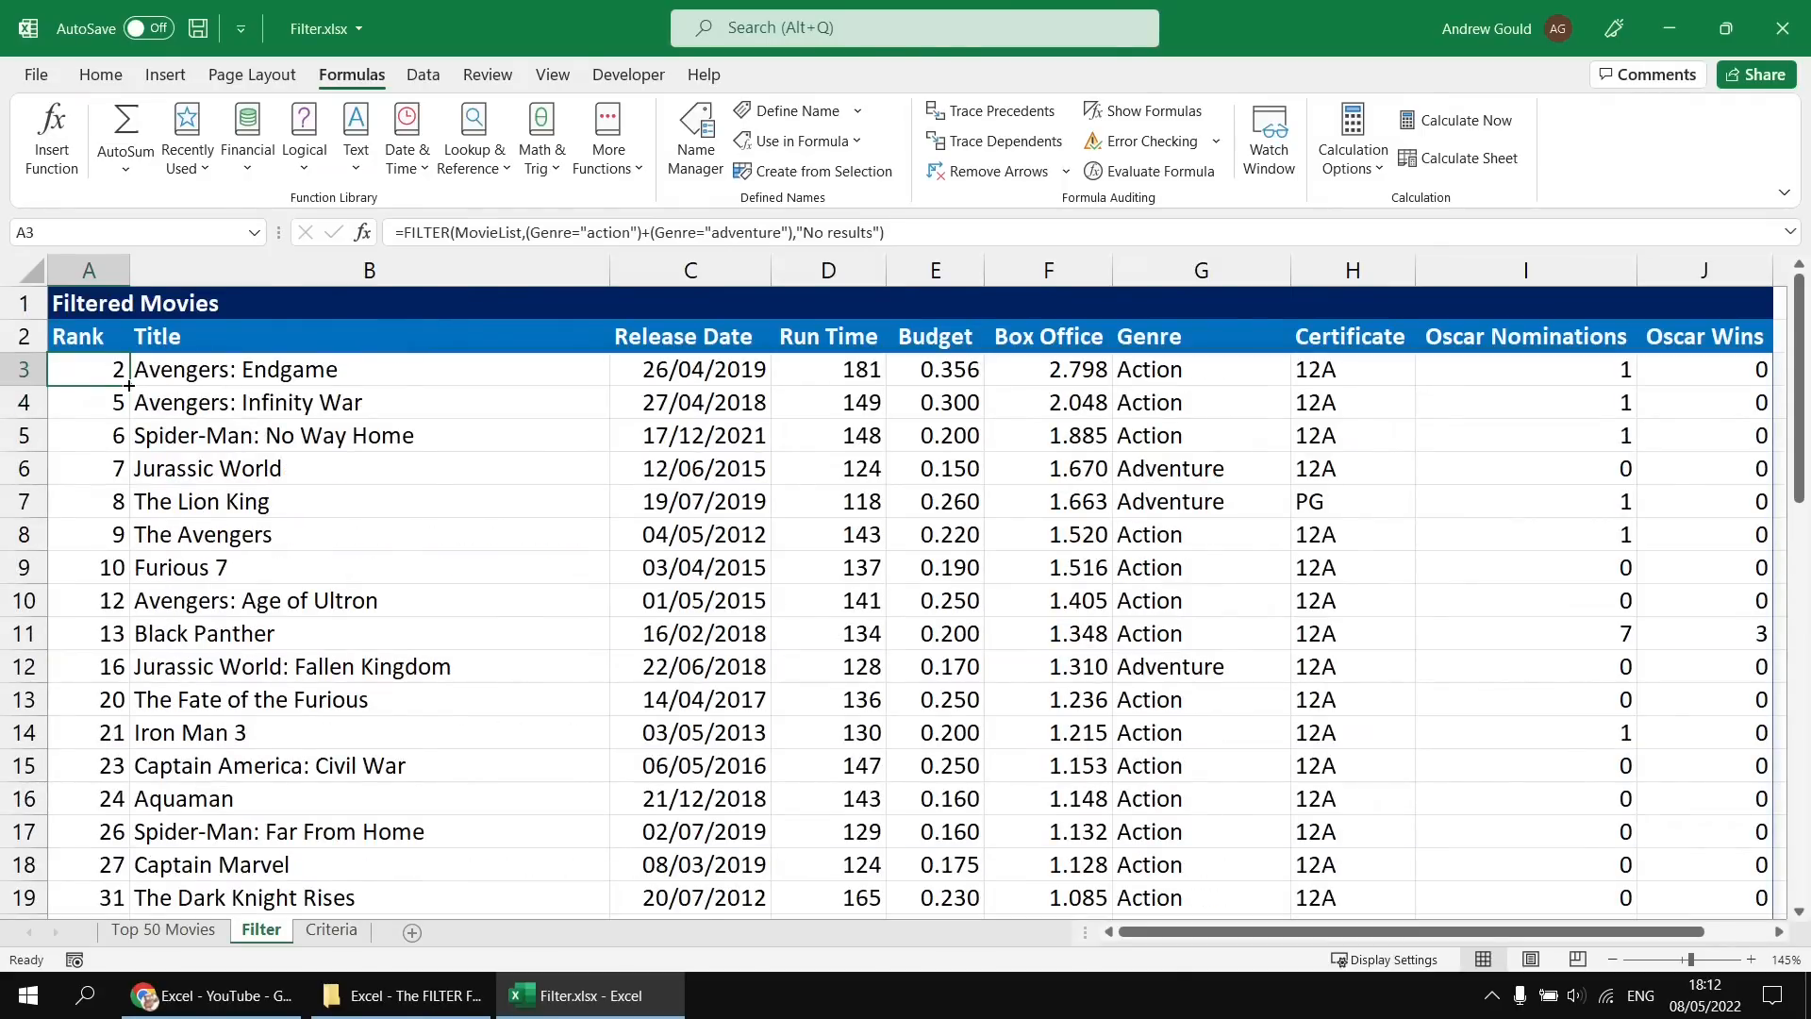
pyautogui.press('F2')
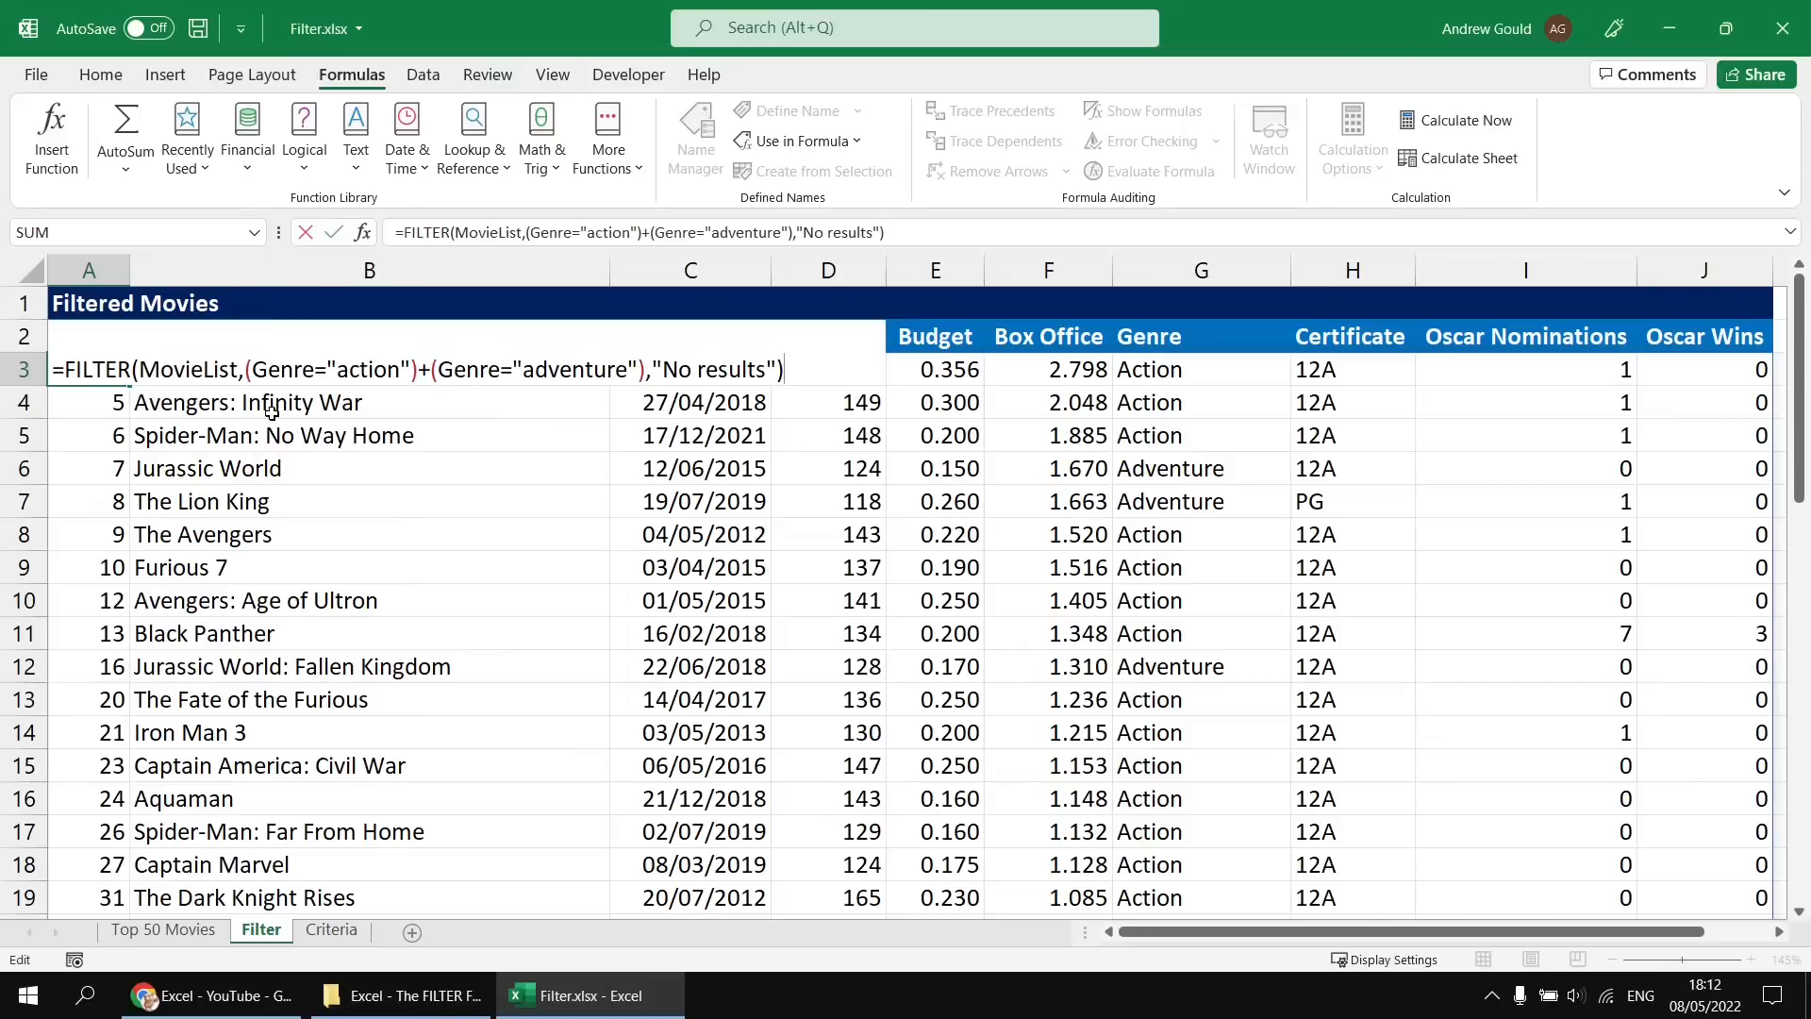
pyautogui.moveTo(421, 369); pyautogui.dragTo(635, 386)
pyautogui.hotkey('ctrl', 'c')
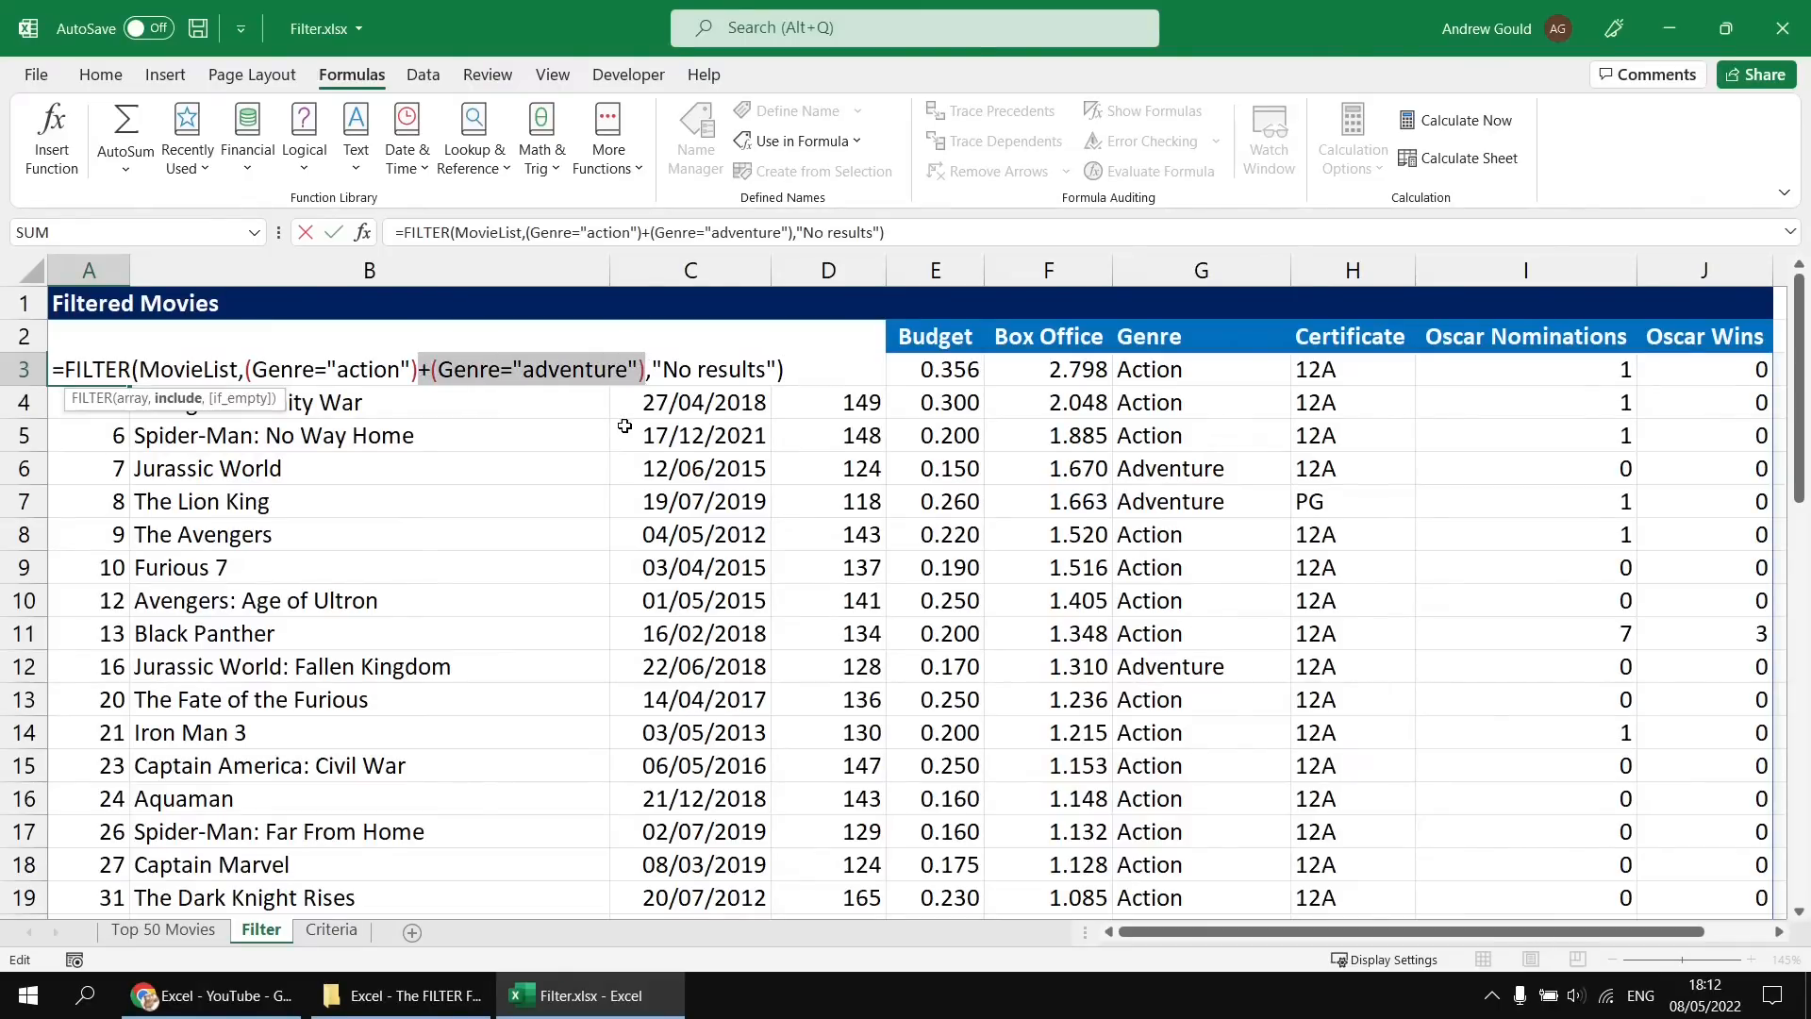
pyautogui.press('Right')
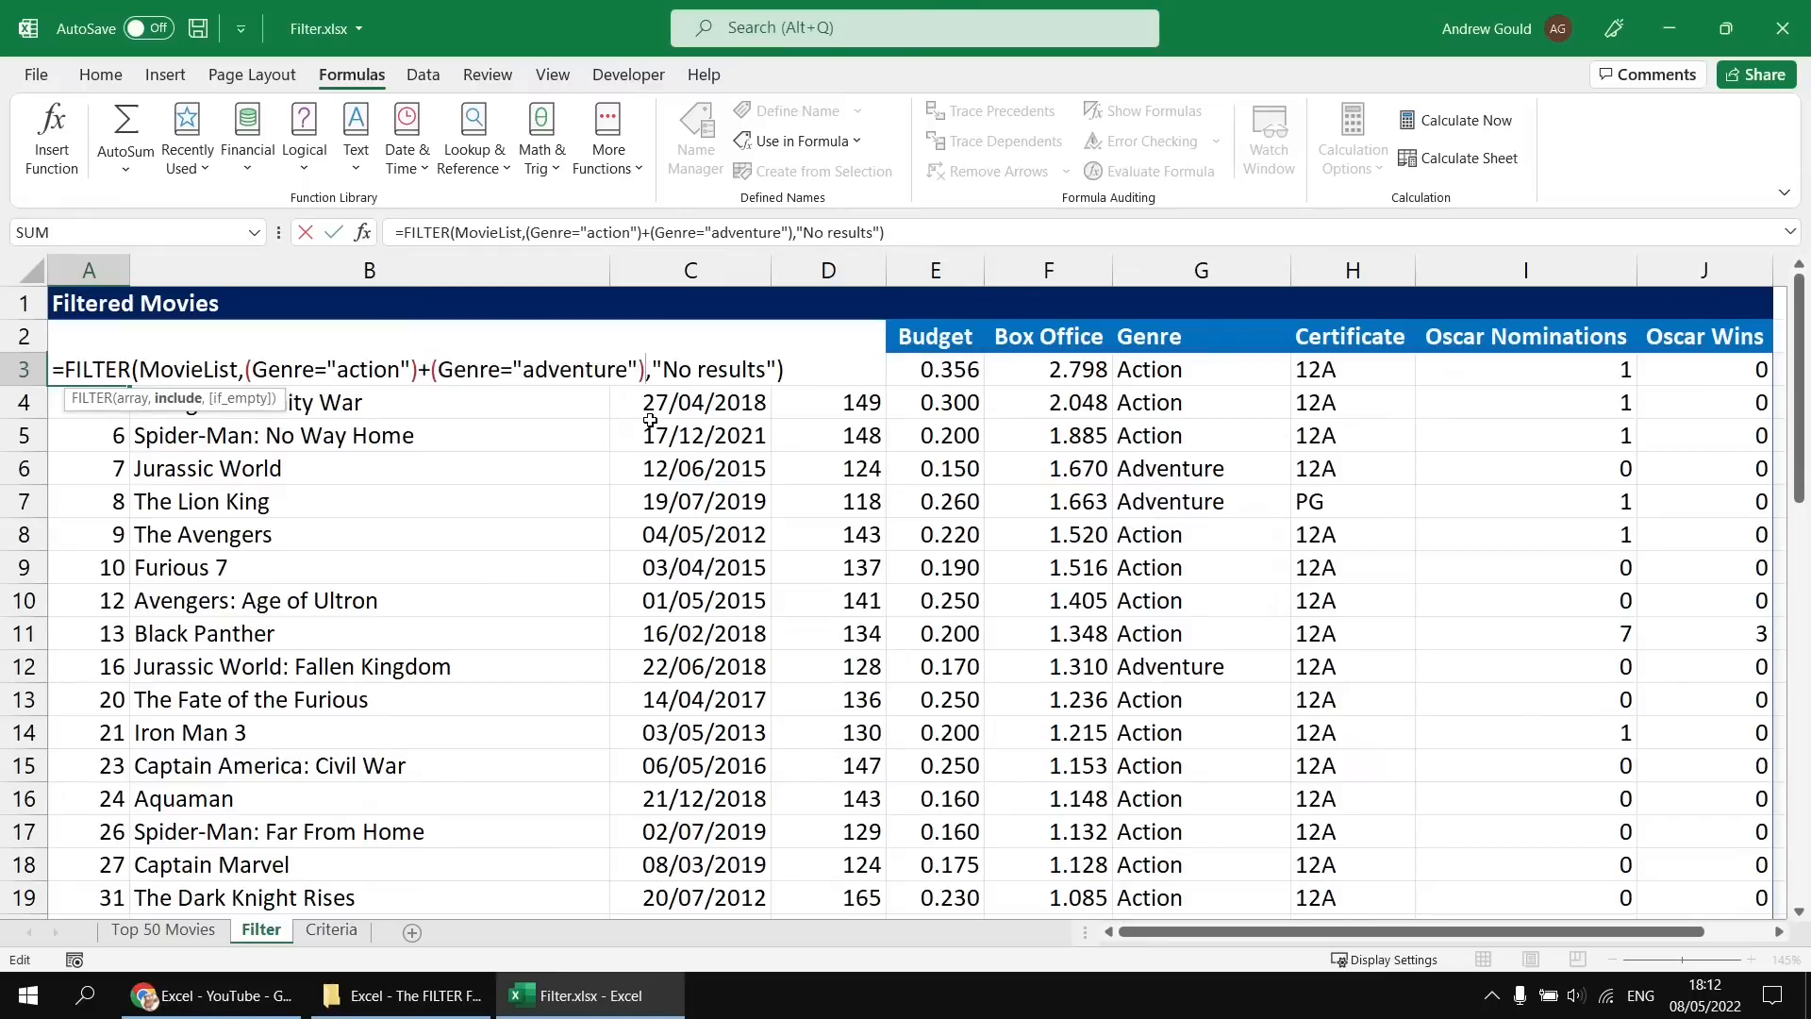
pyautogui.hotkey('ctrl', 'v')
pyautogui.press('Left')
# Change the third condition in the cell A3 FILTER formula to Genre="fantasy" and check the fantasy rows in the filtered list.
pyautogui.hotkey('ctrl', 'shift', 'Left')
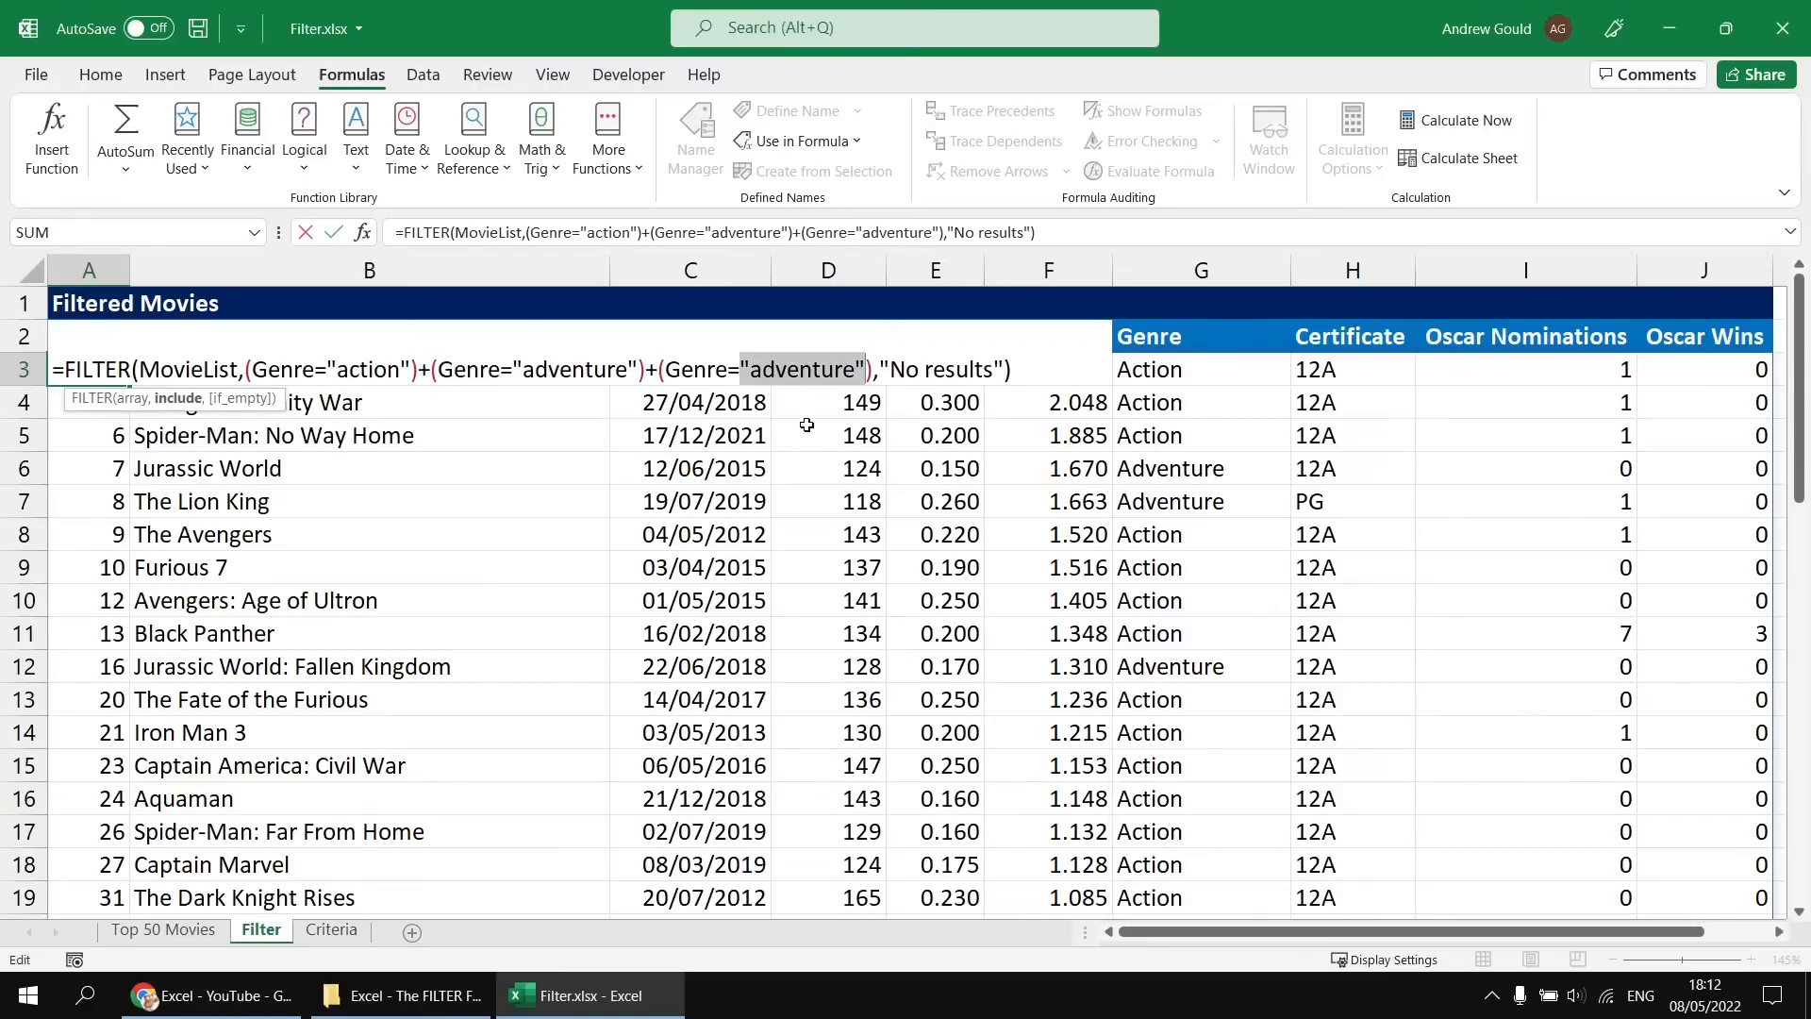
pyautogui.click(787, 369)
pyautogui.moveTo(751, 368); pyautogui.dragTo(856, 370)
pyautogui.write('fantasy')
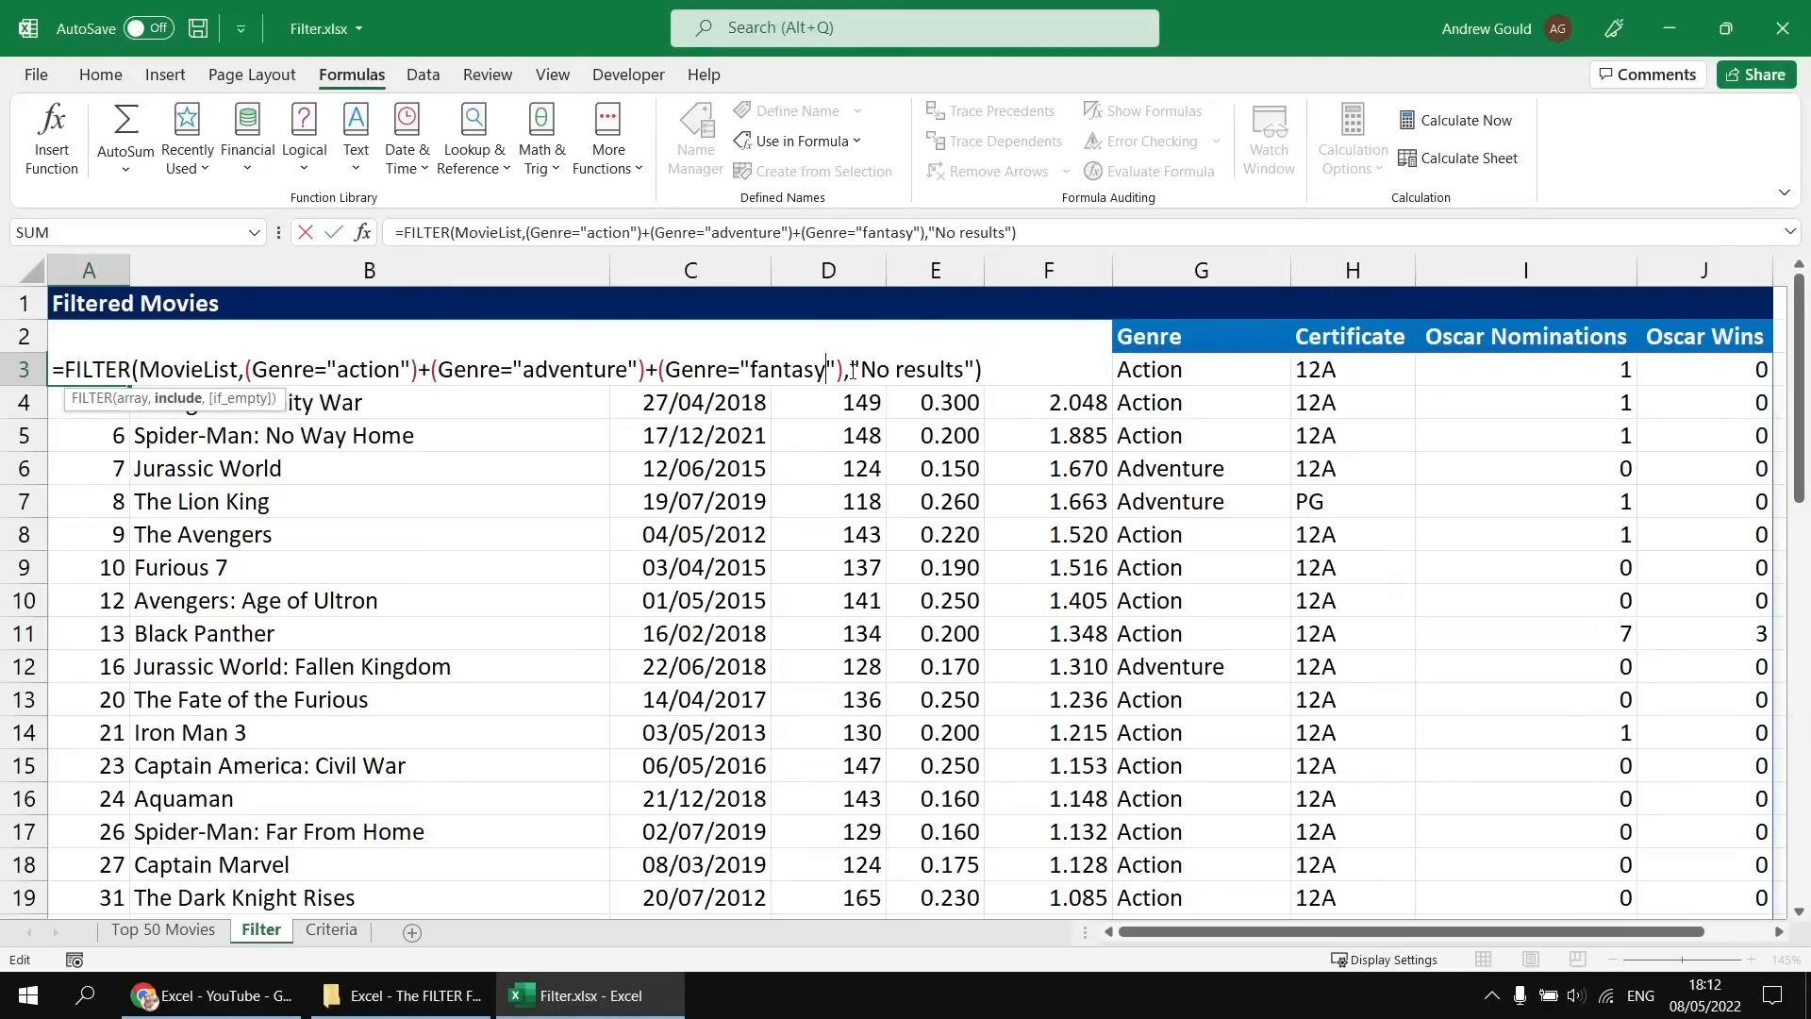
pyautogui.press('Return')
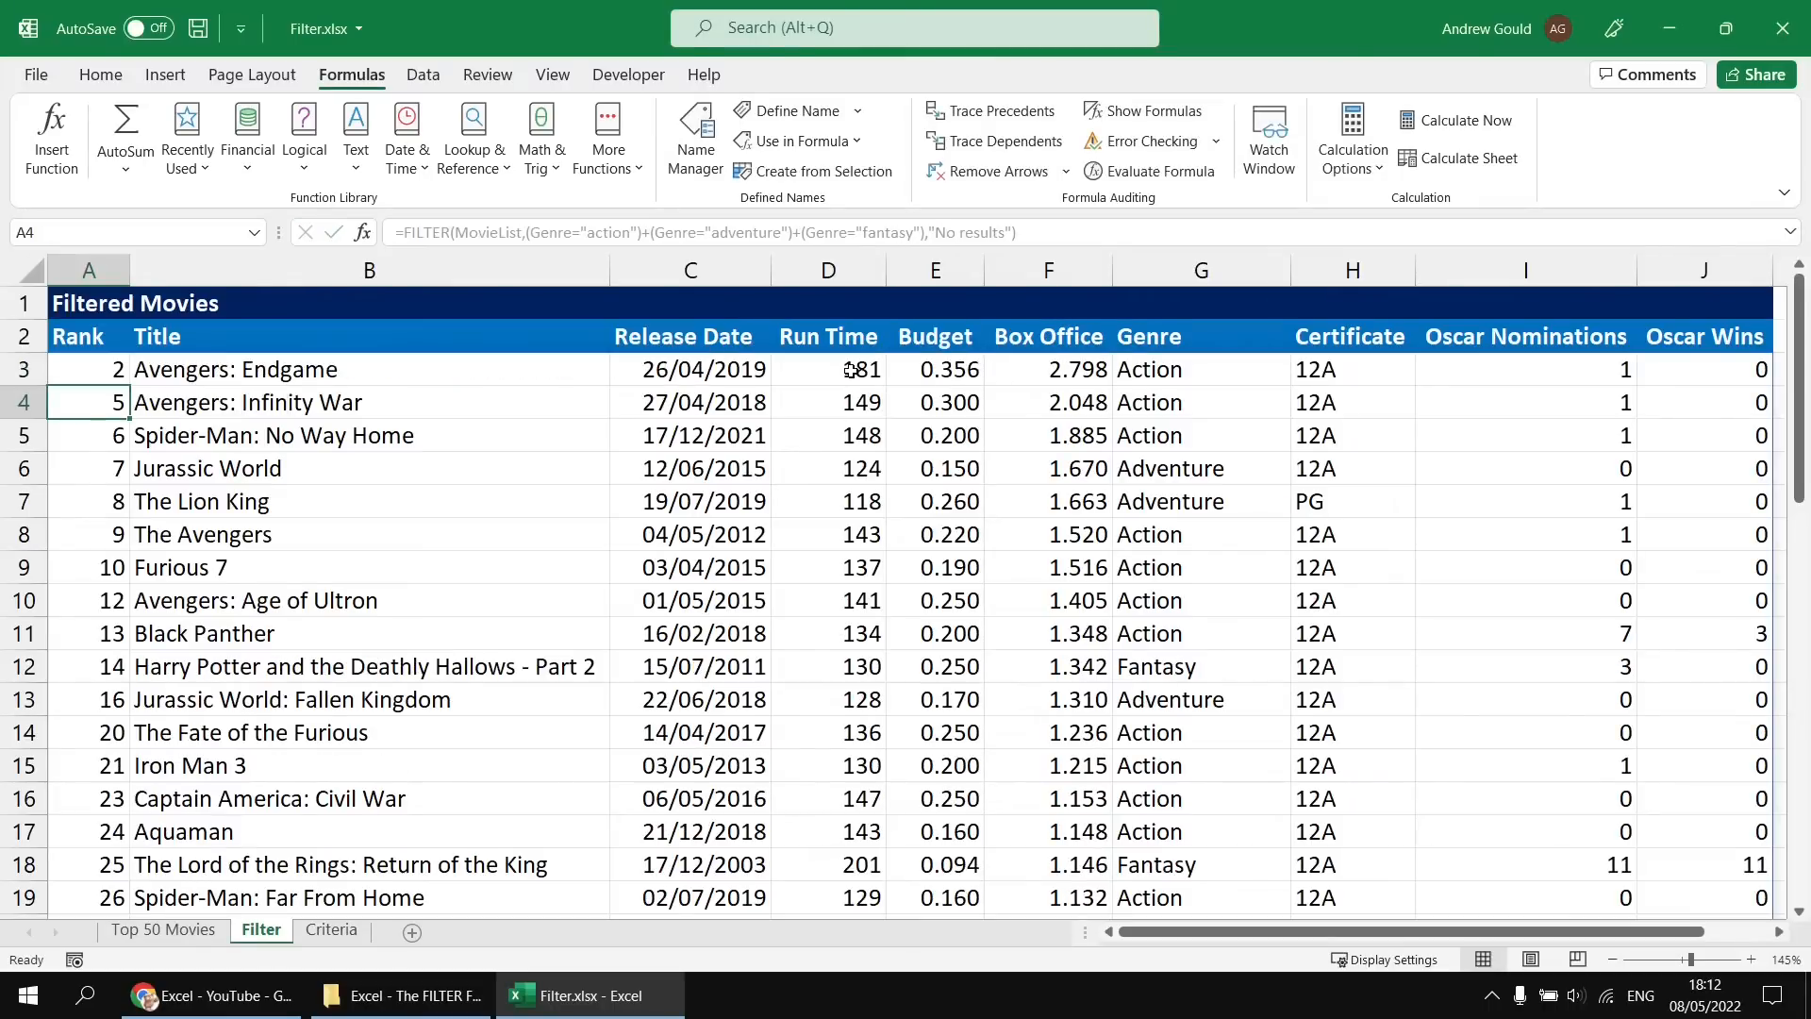
pyautogui.click(1175, 667)
pyautogui.scroll(-1, 1184, 689)
pyautogui.click(1205, 761)
pyautogui.scroll(-2, 1206, 760)
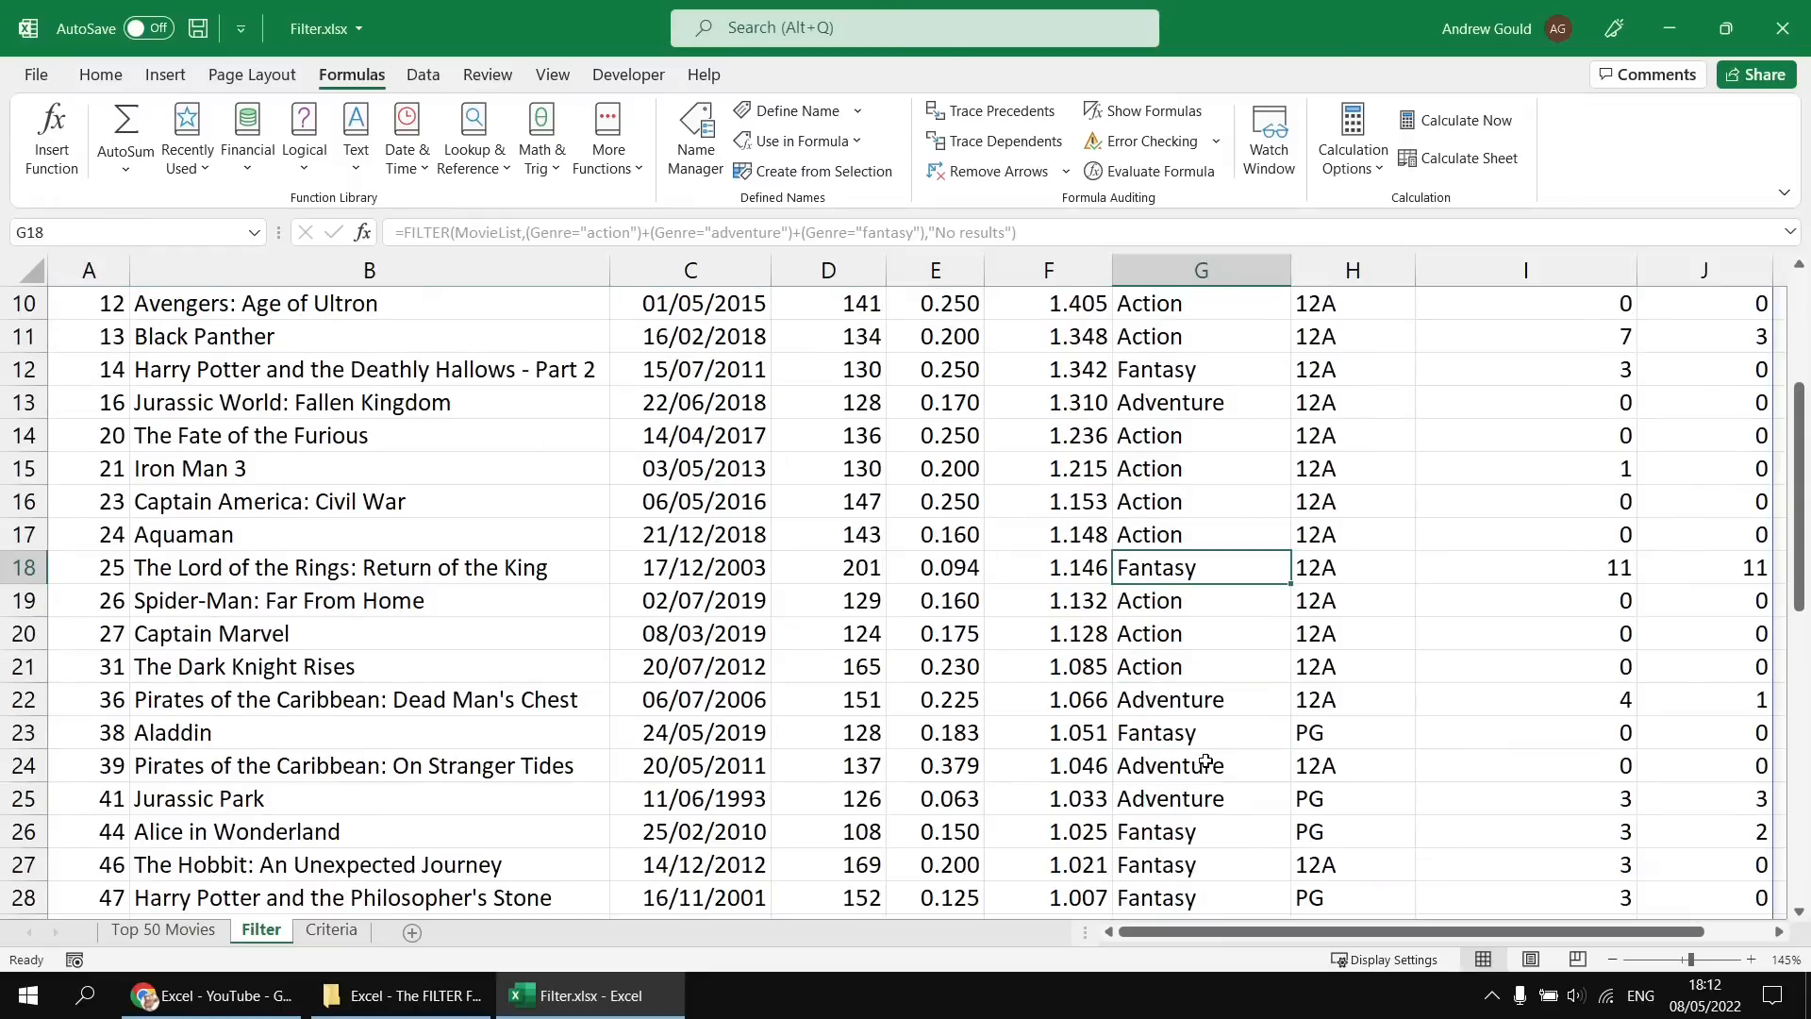
# Remove the Genre="fantasy" criterion from the FILTER formula in cell A3.
pyautogui.scroll(3, 1207, 754)
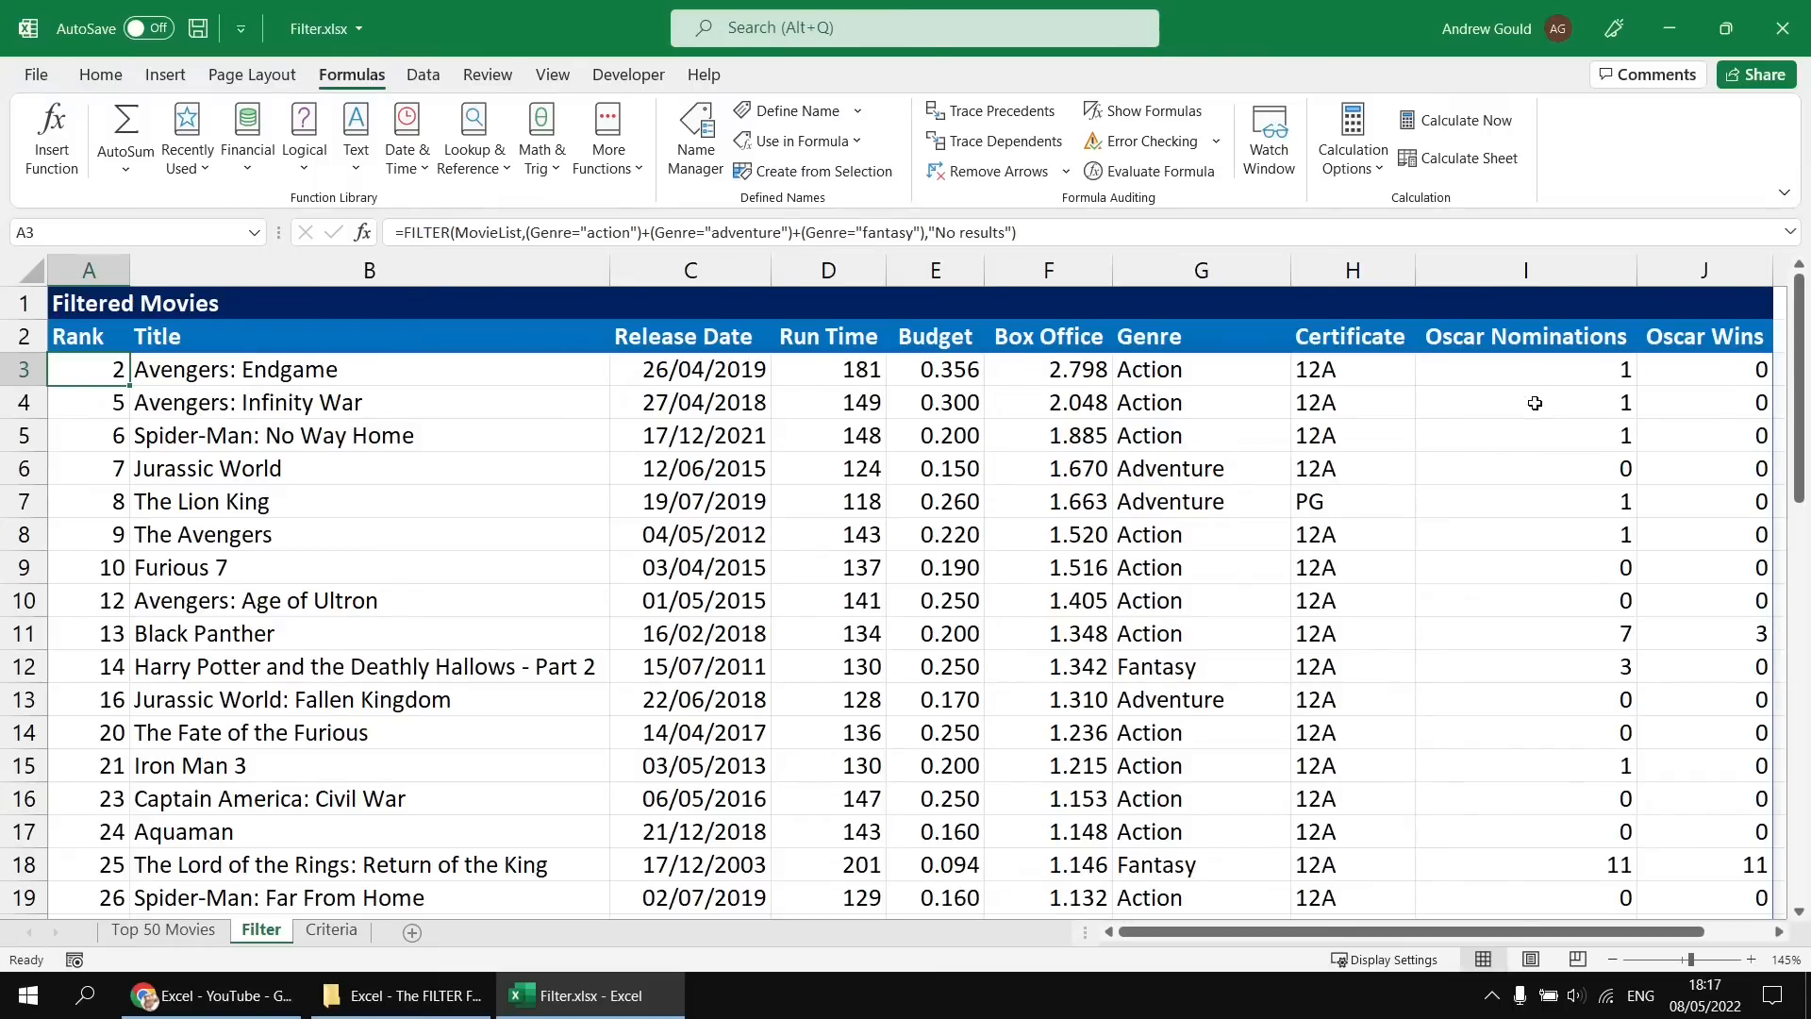
pyautogui.doubleClick(93, 368)
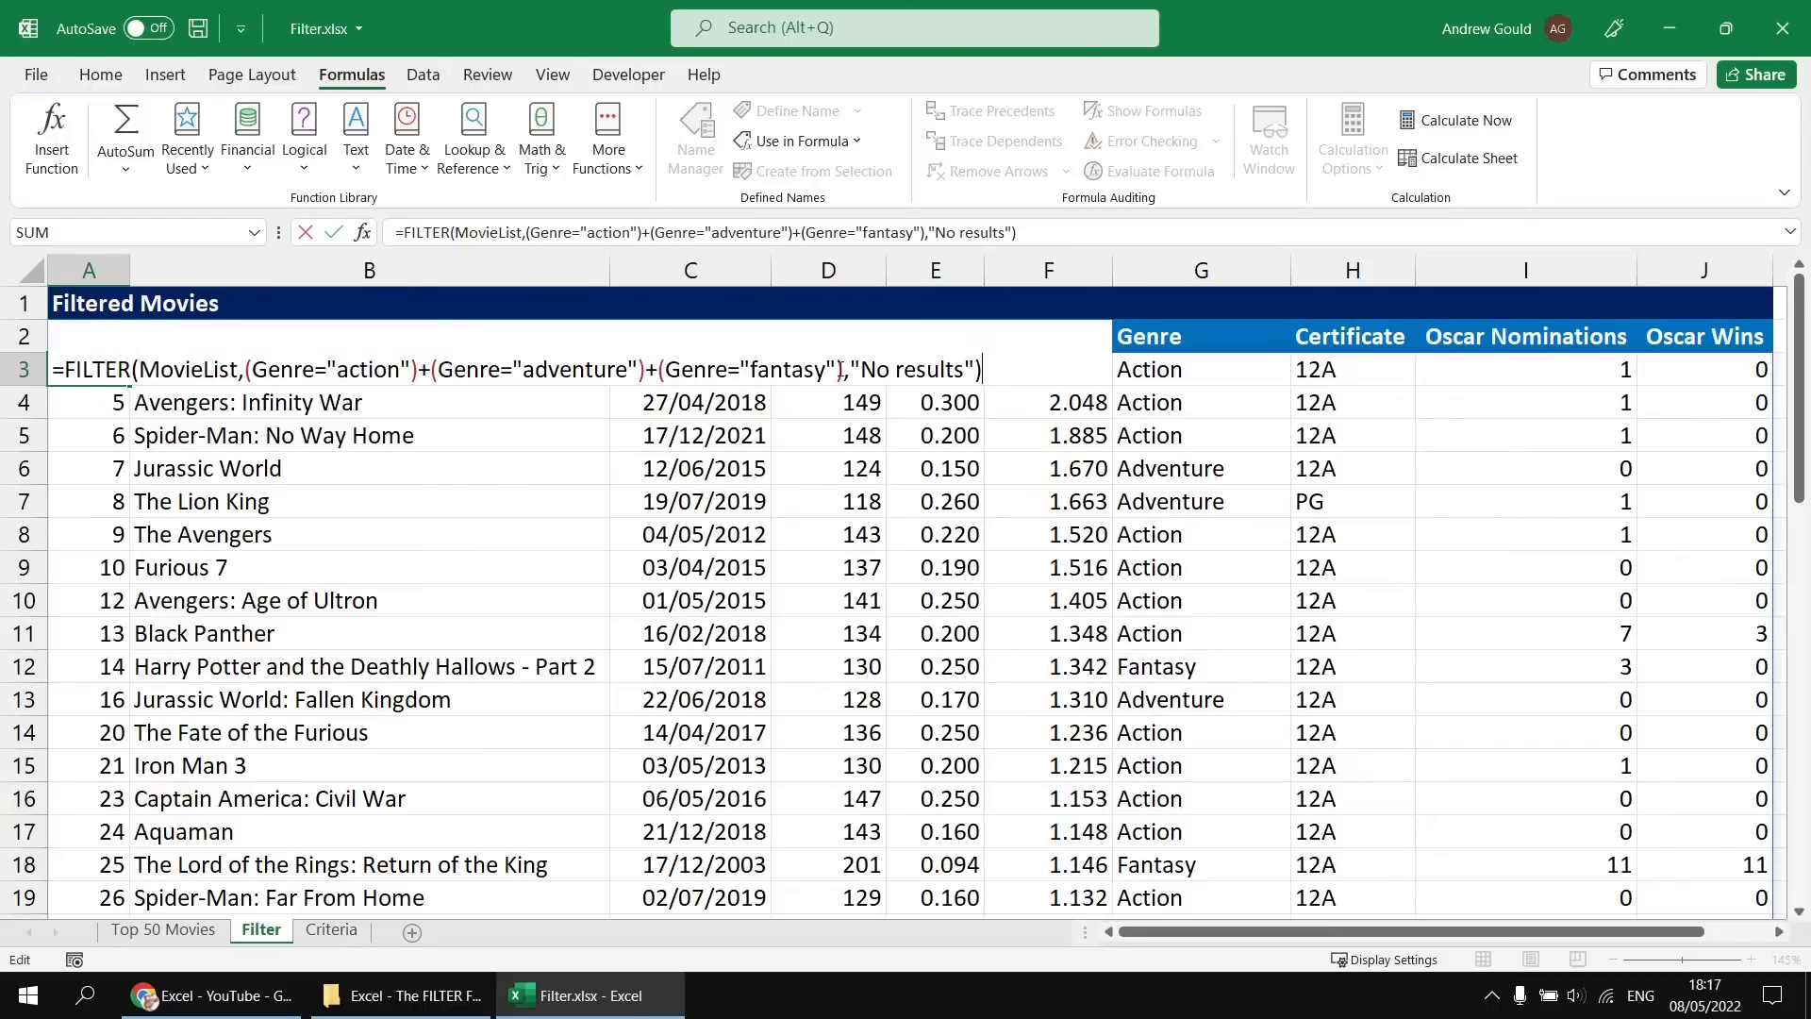
pyautogui.moveTo(843, 371); pyautogui.dragTo(646, 376)
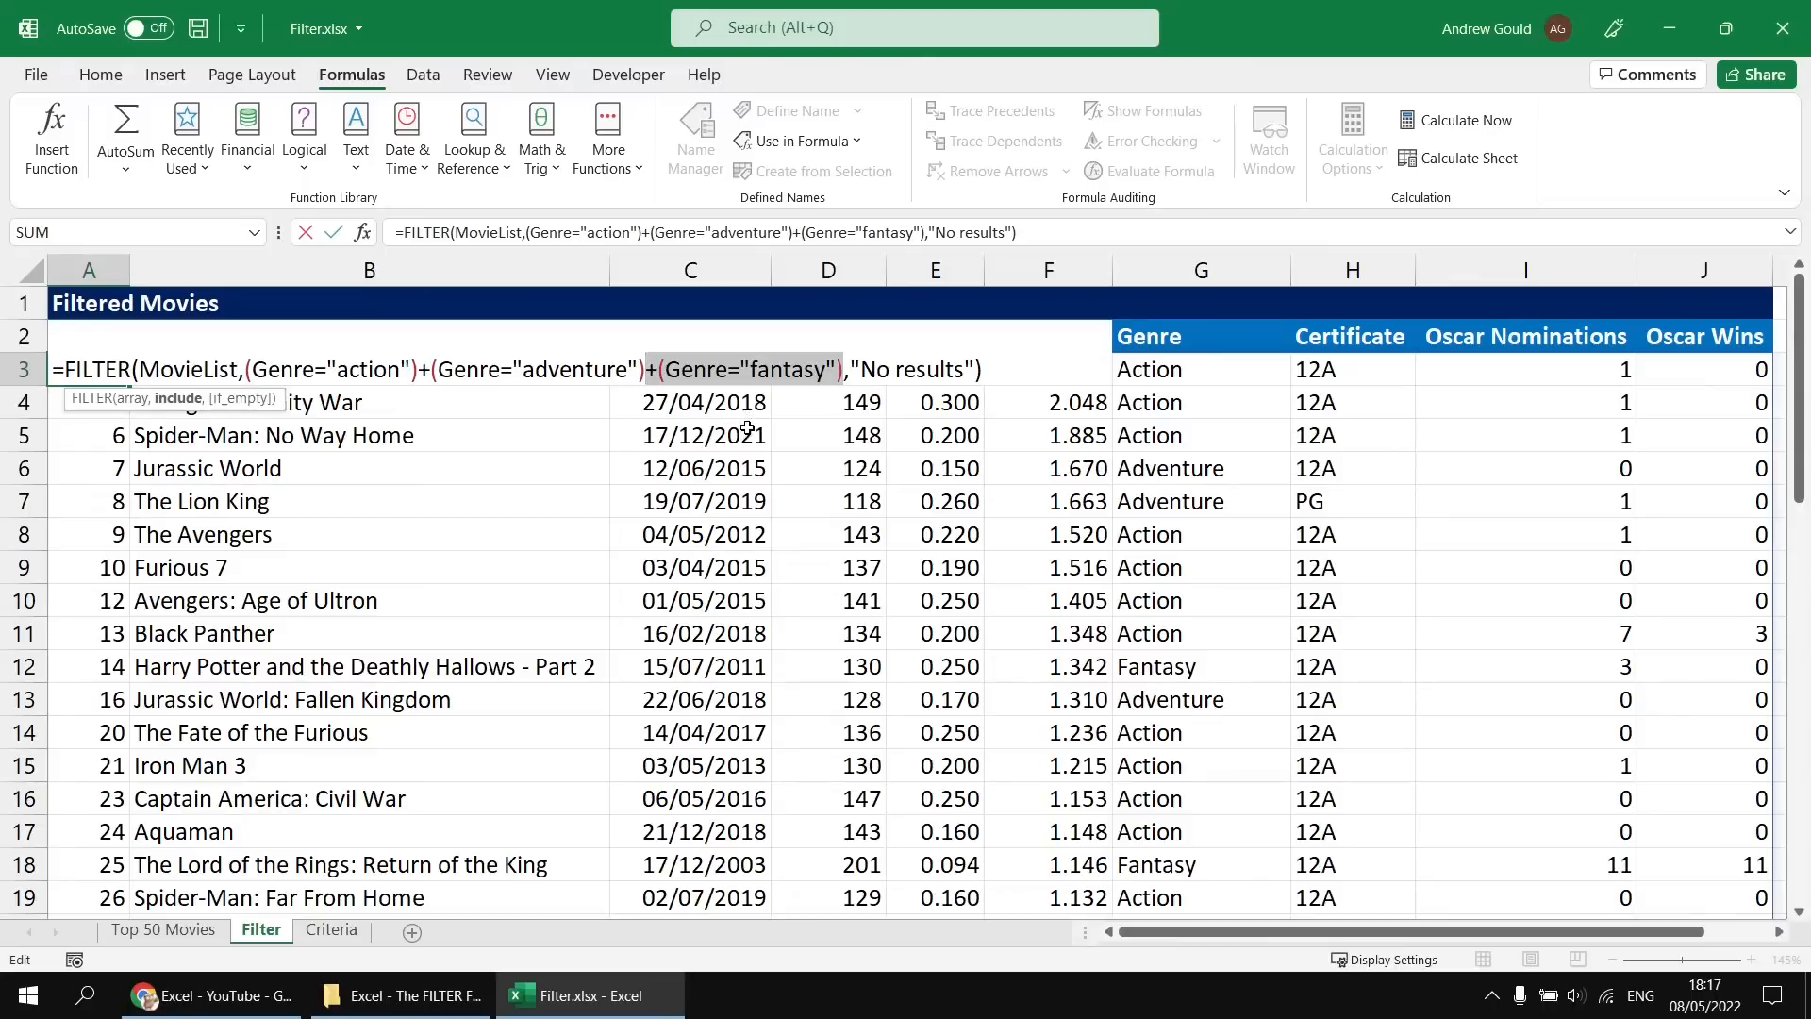
pyautogui.press('Delete')
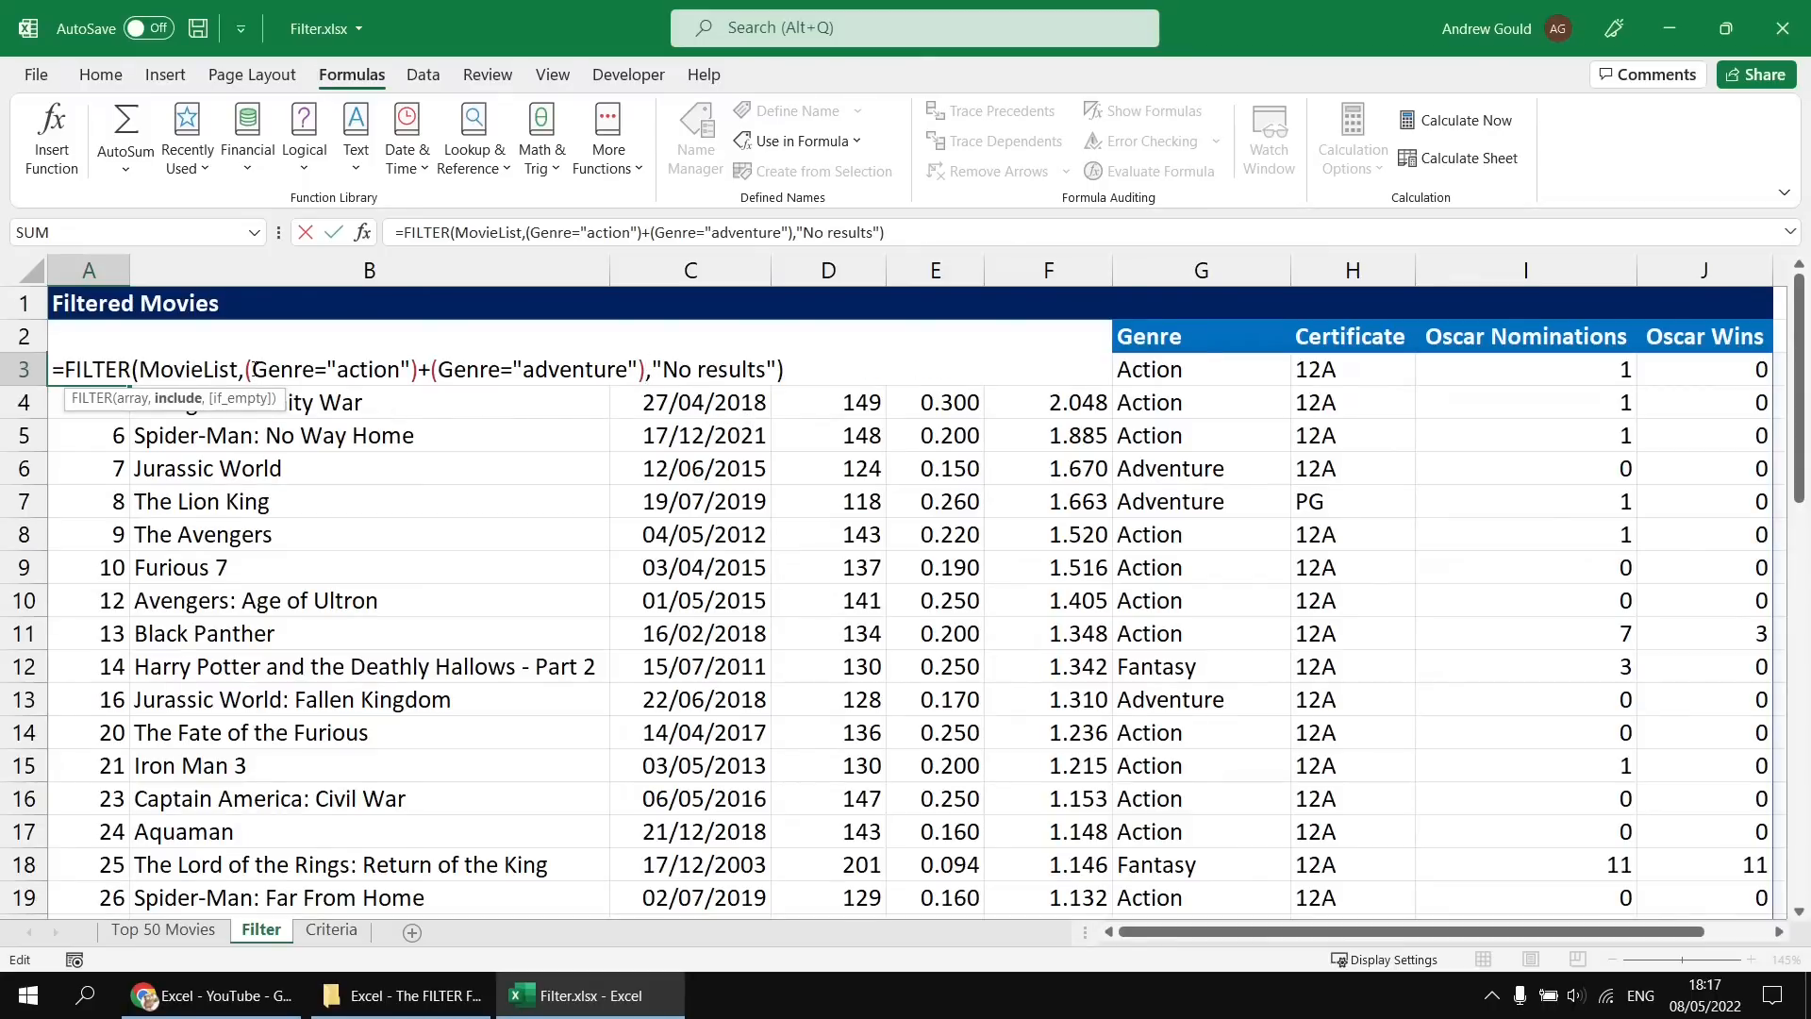
# Replace the Genre="action" criterion in A3's FILTER formula with Box_Office>=2.5.
pyautogui.moveTo(253, 370); pyautogui.dragTo(412, 370)
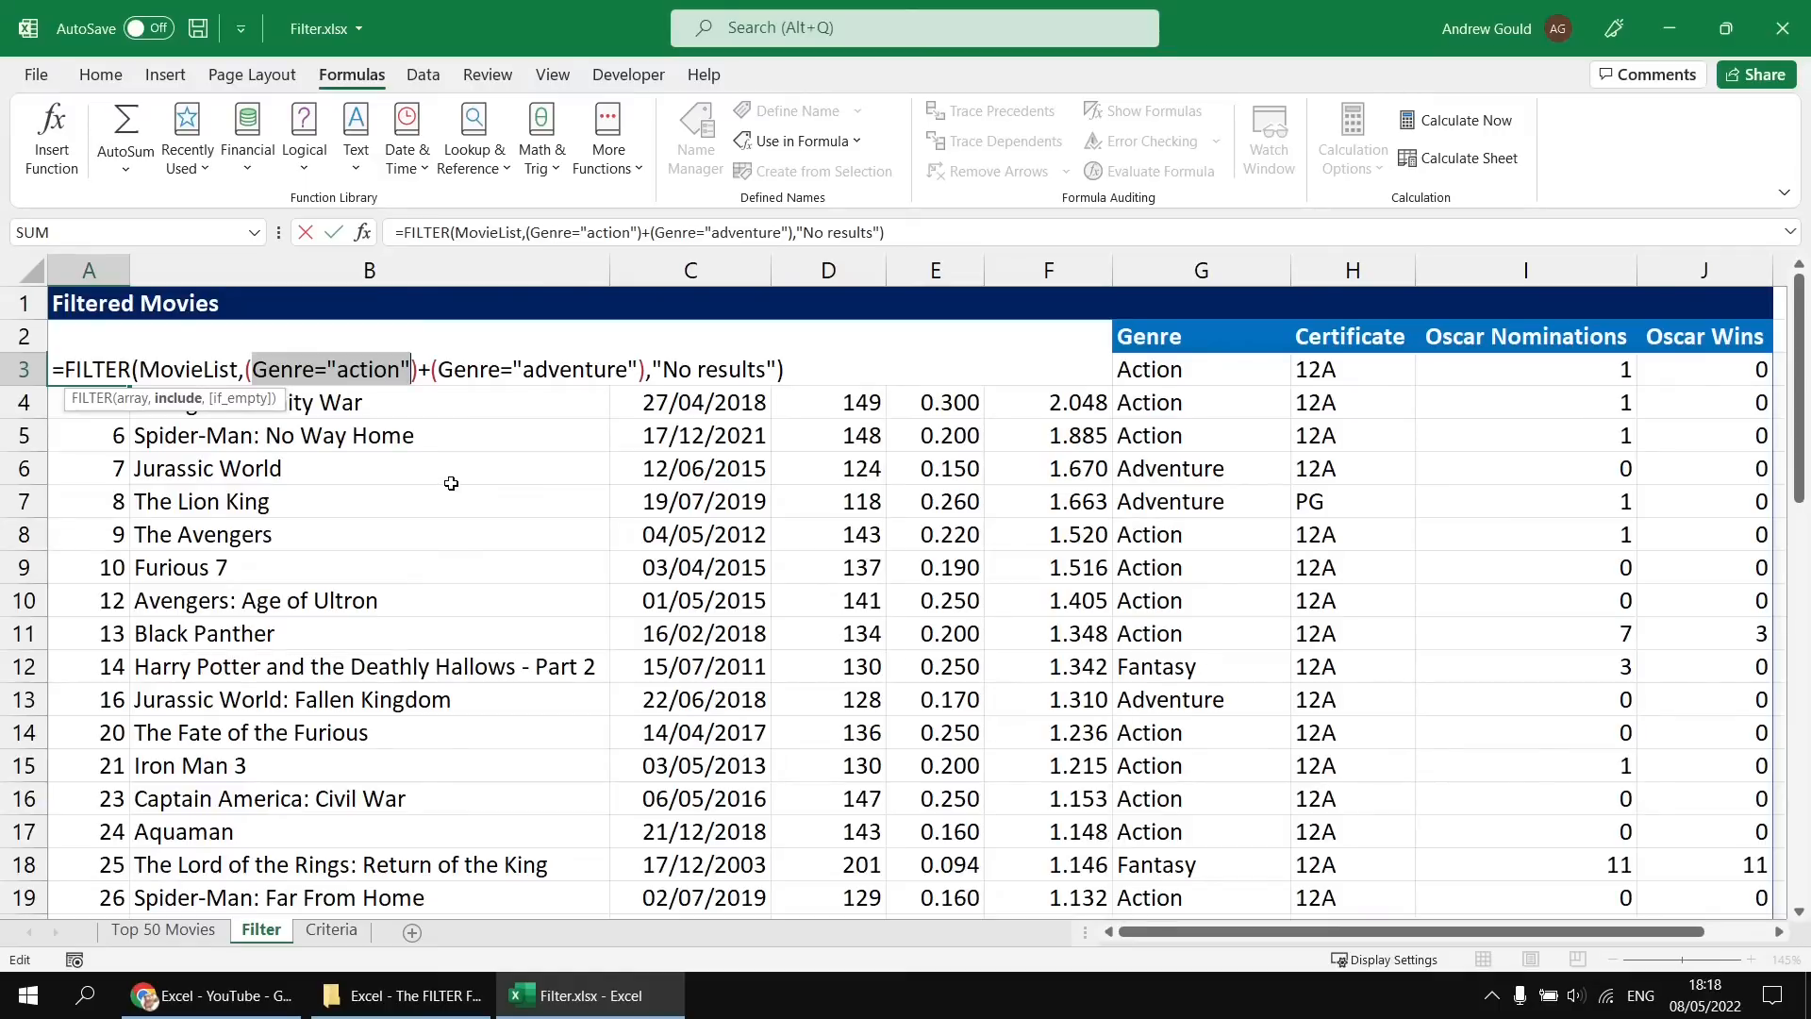
pyautogui.write('box')
pyautogui.press('Tab')
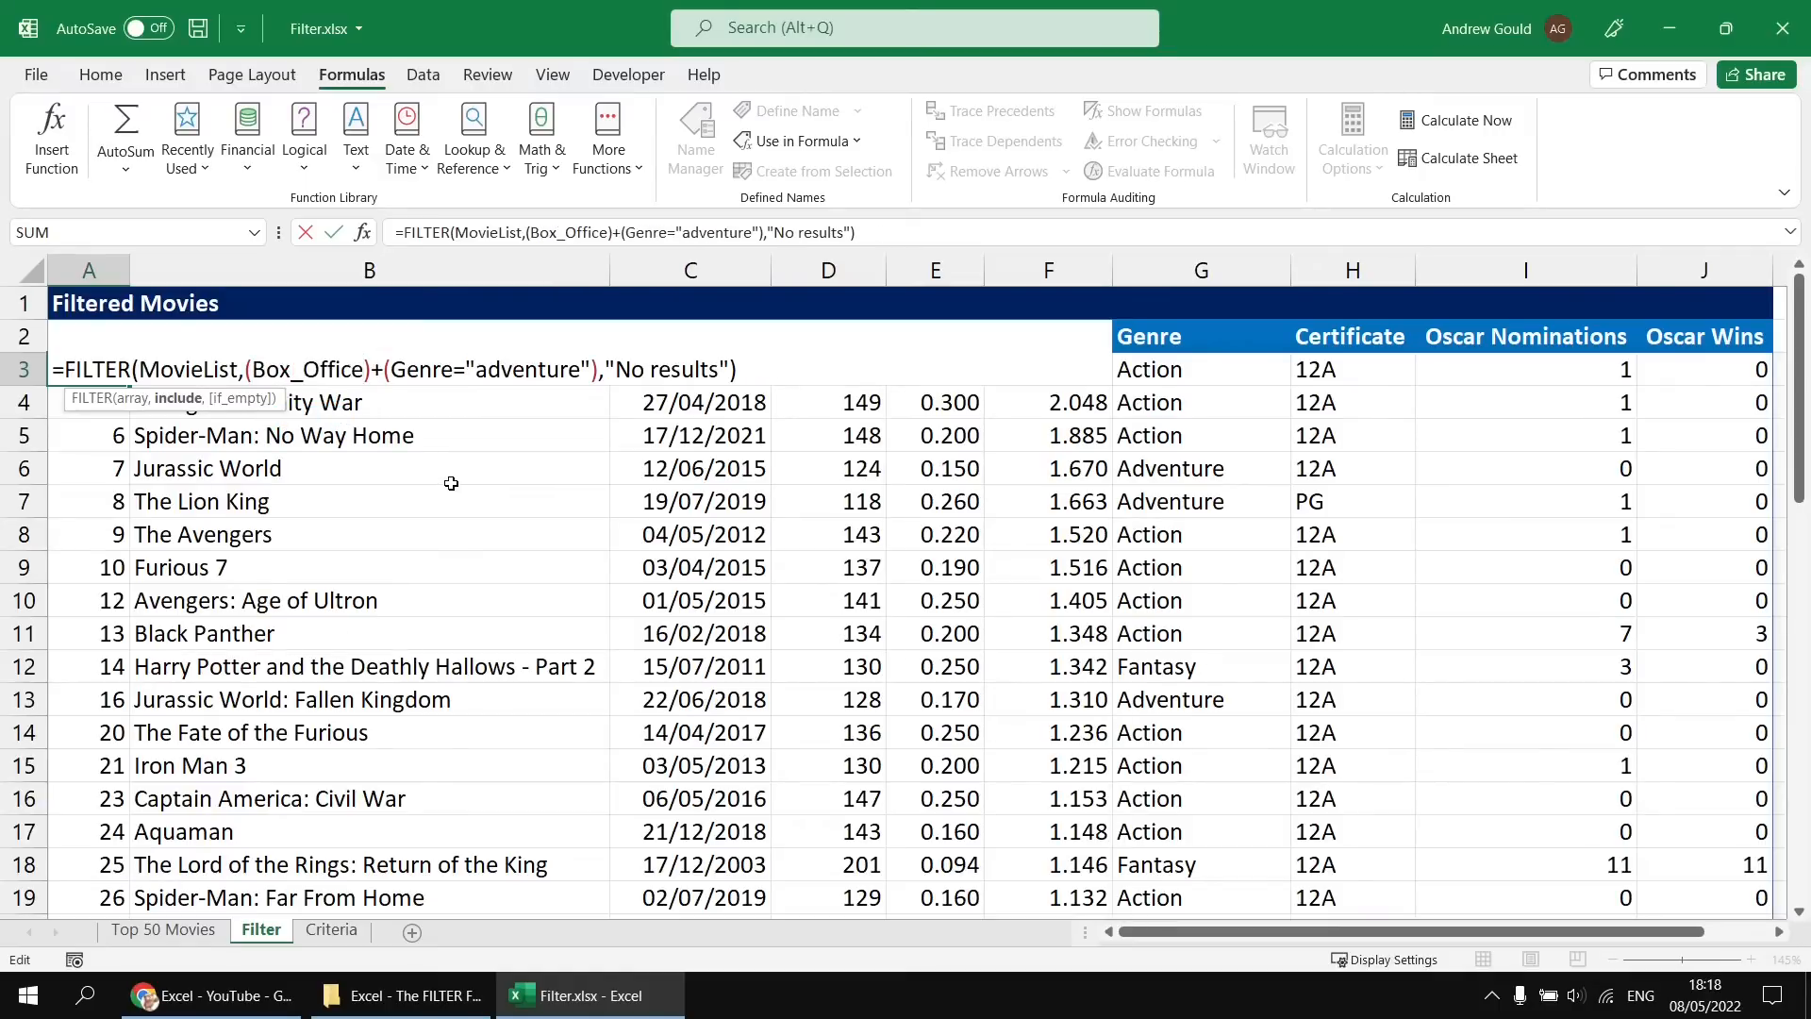
pyautogui.write('>=2.5')
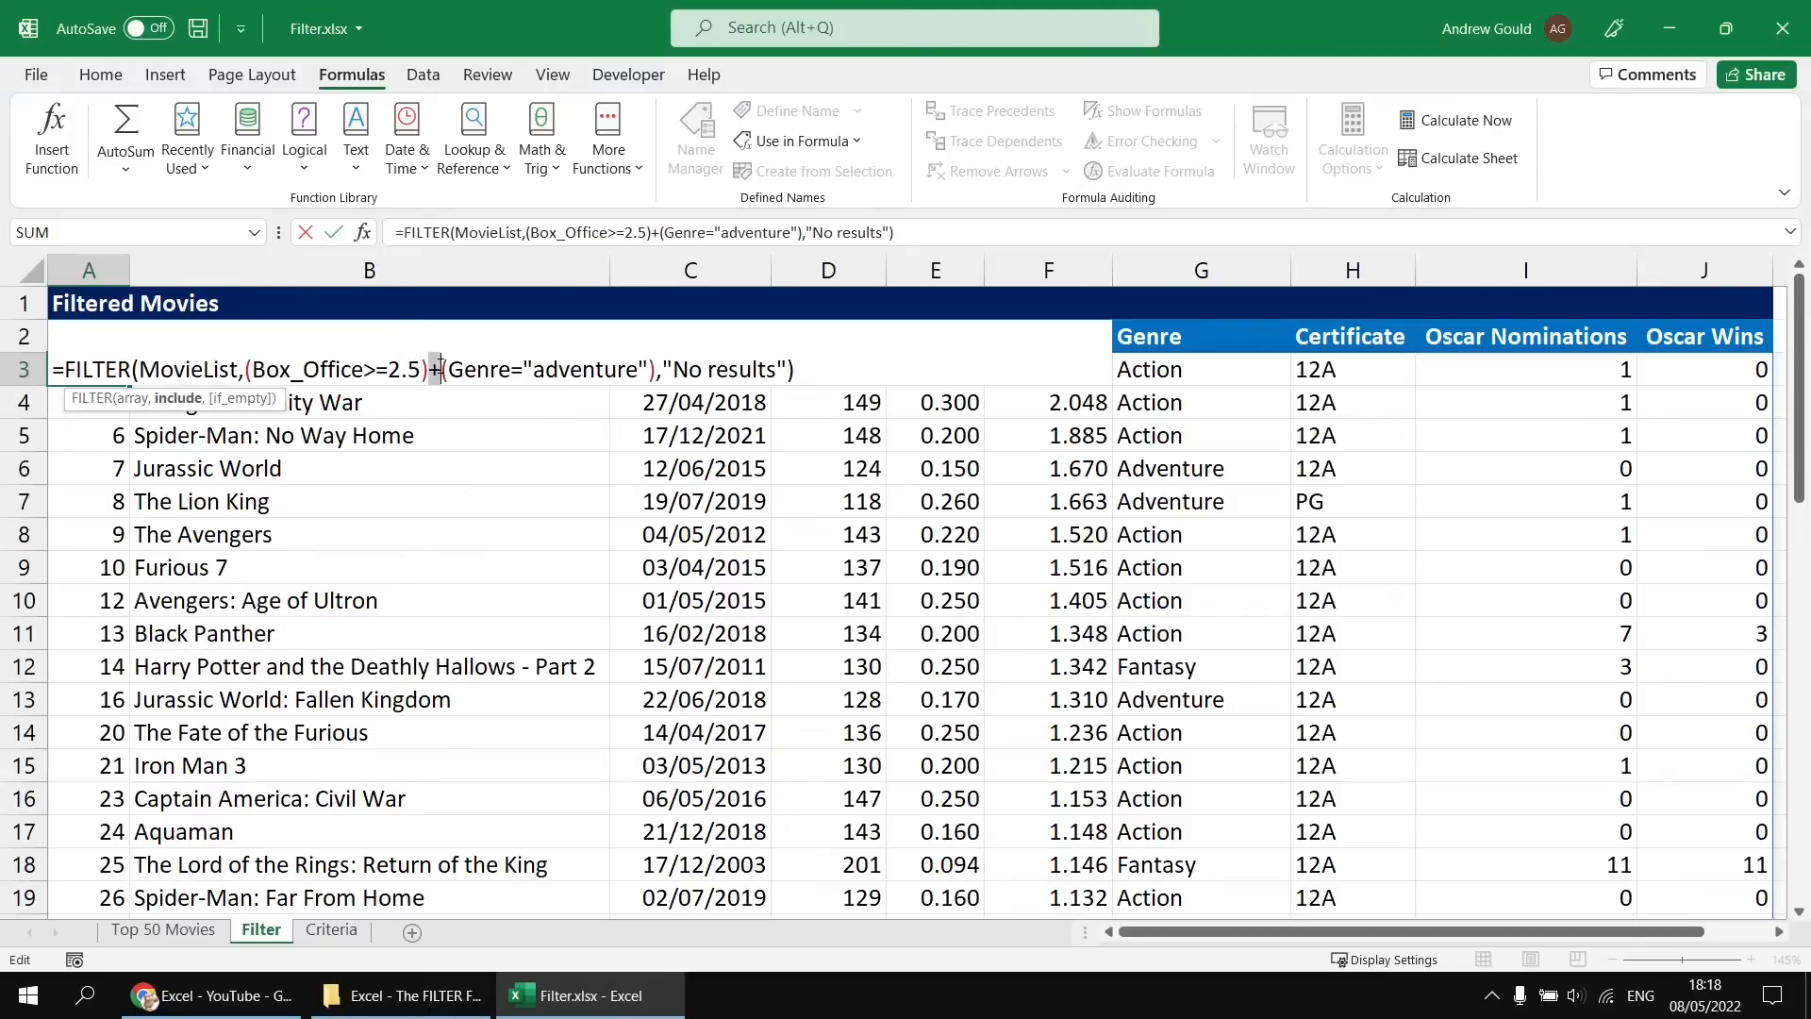
# Replace the Genre="adventure" criterion with Oscar_Nominations>=5 and commit the FILTER formula in A3.
pyautogui.moveTo(447, 369); pyautogui.dragTo(648, 375)
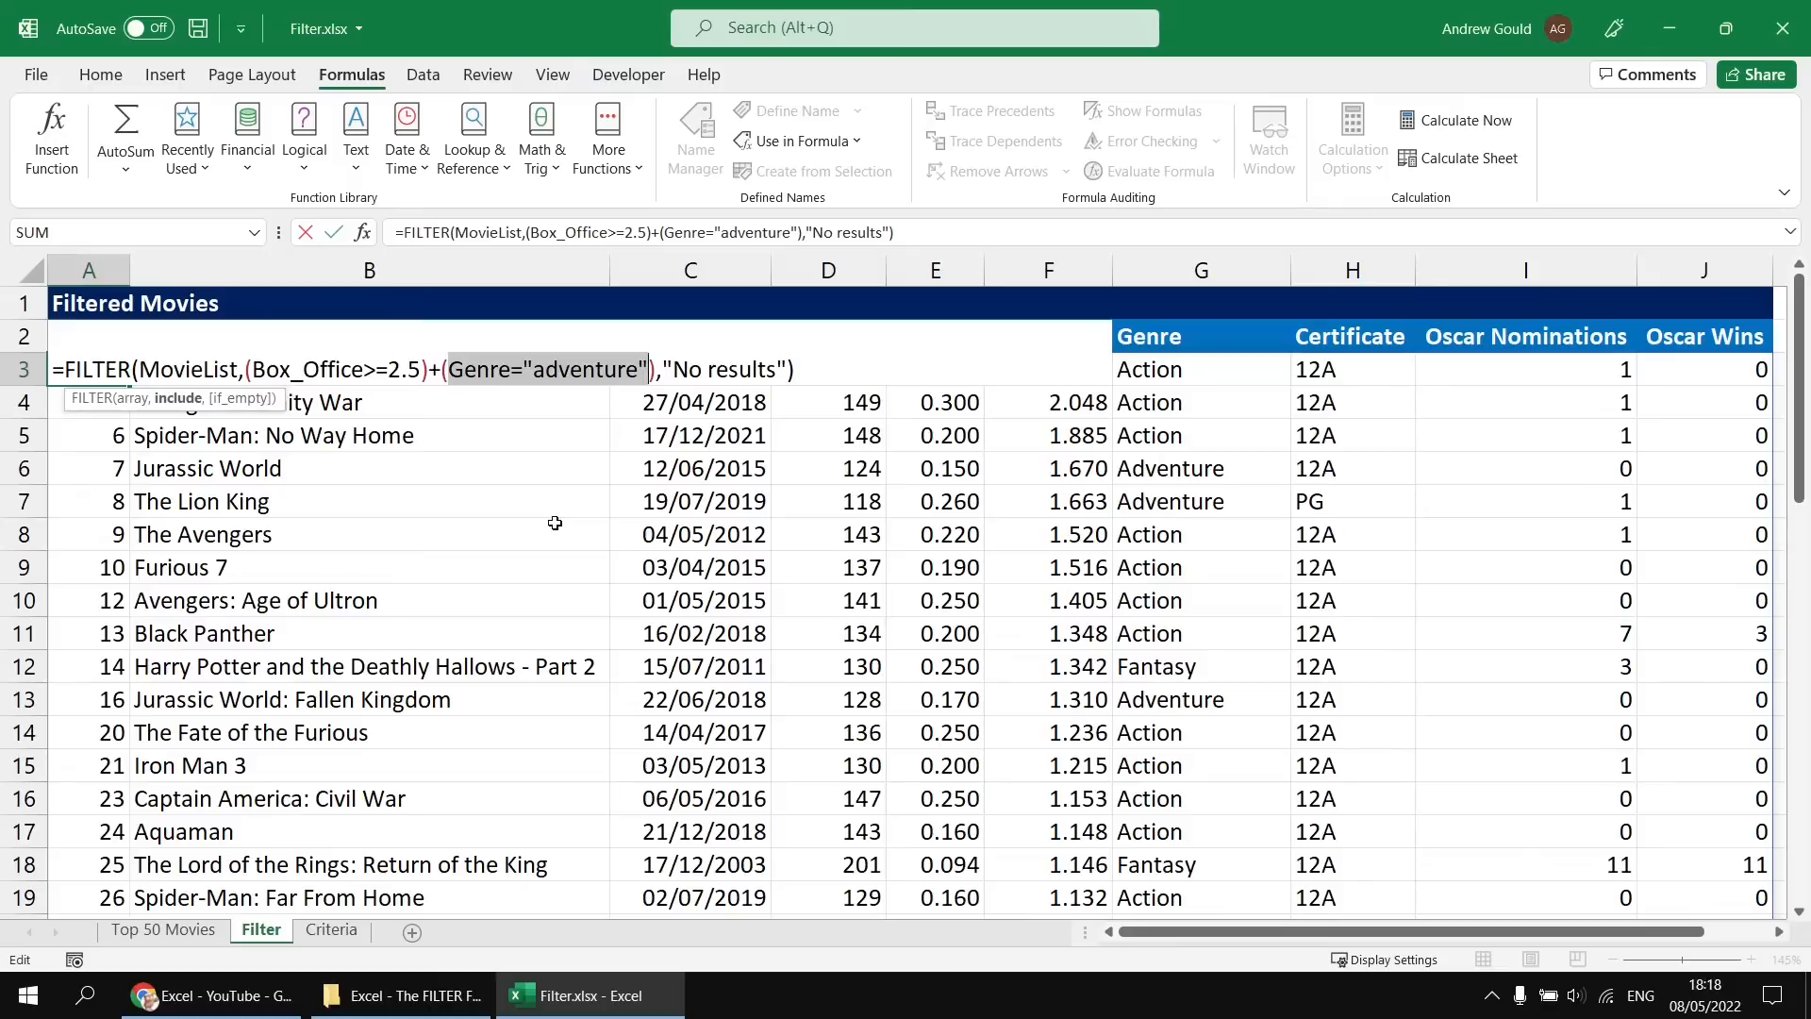
pyautogui.write('osc')
pyautogui.press('Tab')
pyautogui.write('>=5')
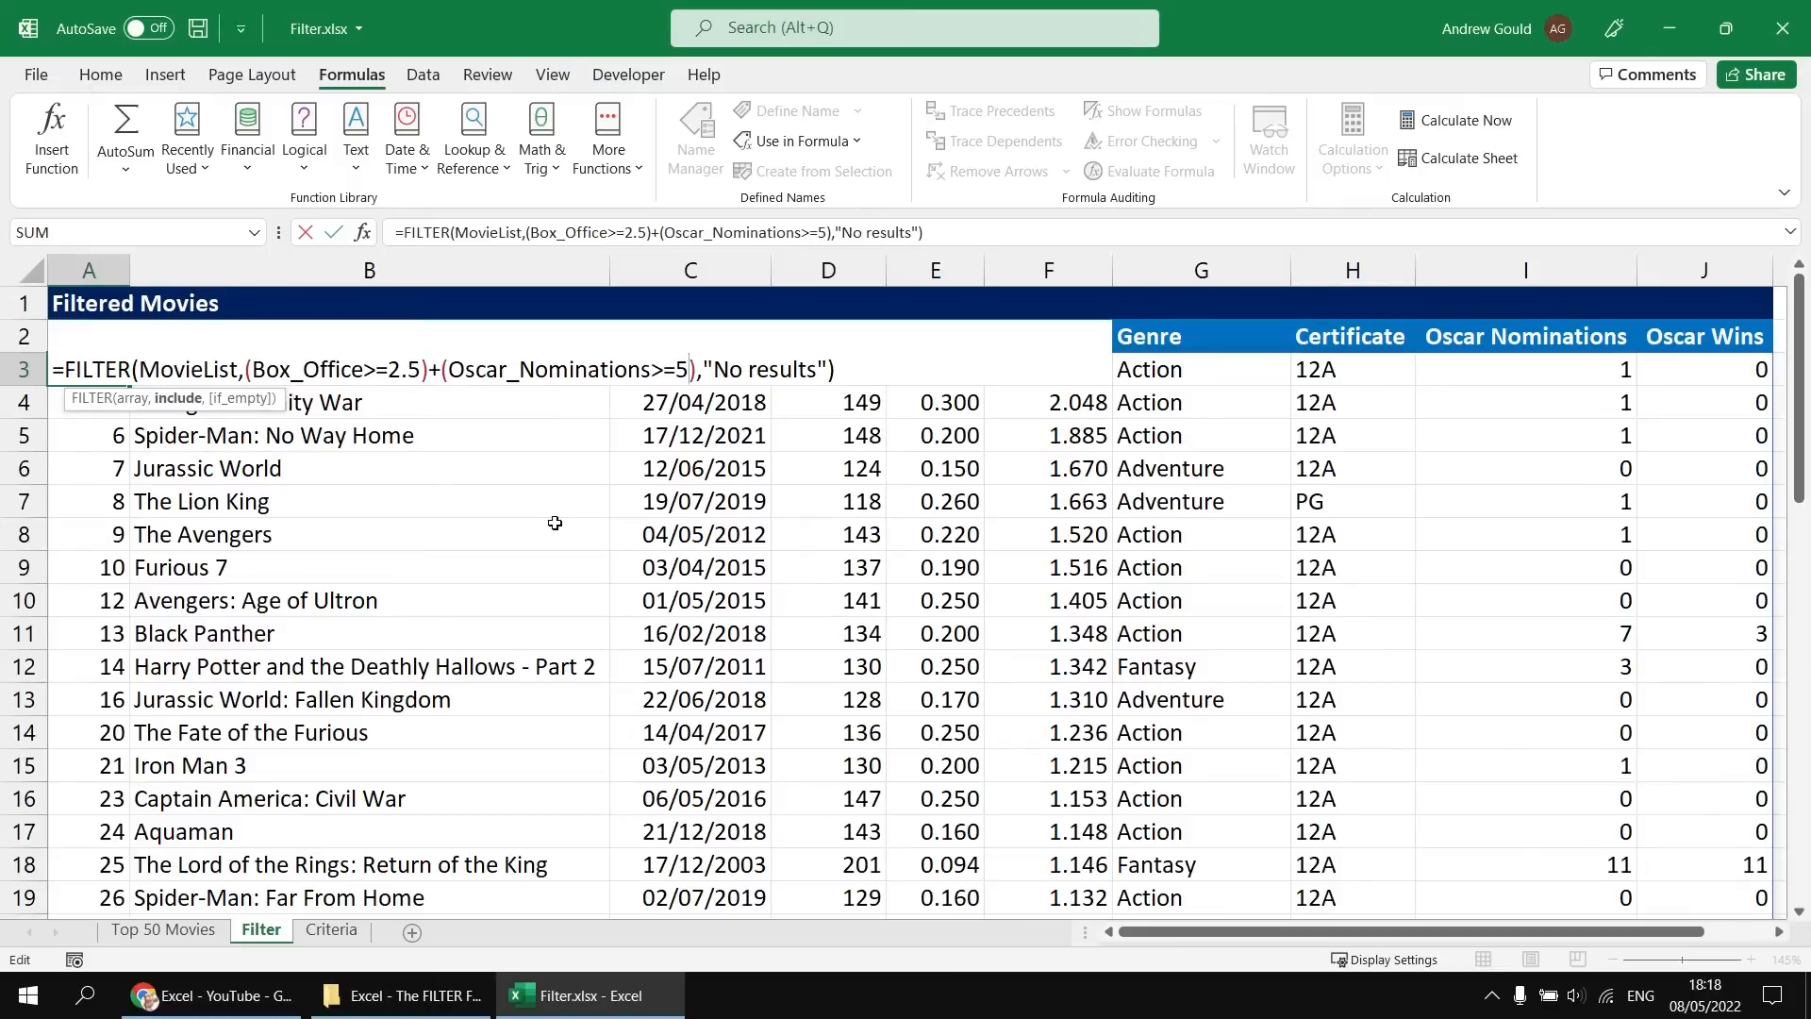
pyautogui.press('Return')
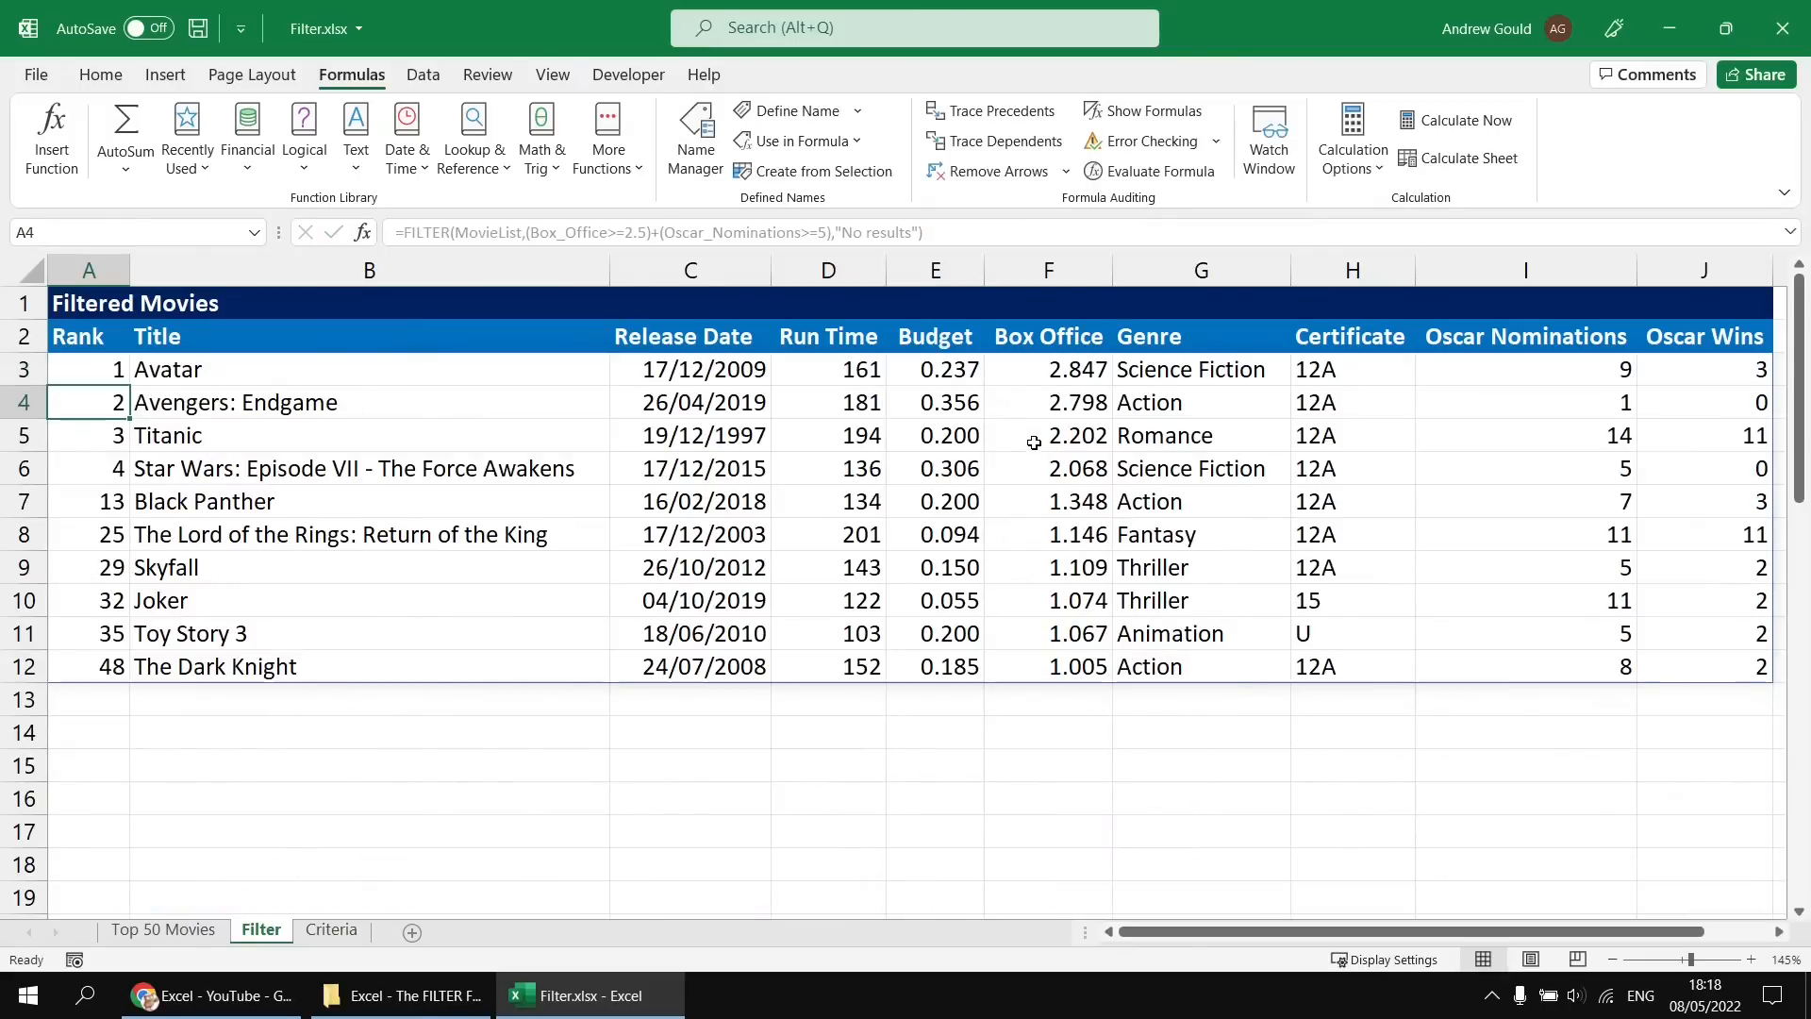
# Check the Box Office and Oscar Nominations values of the filtered movies against the two criteria.
pyautogui.moveTo(1031, 373)
pyautogui.mouseDown()
pyautogui.moveTo(1042, 402)
pyautogui.moveTo(1025, 403)
pyautogui.mouseUp()
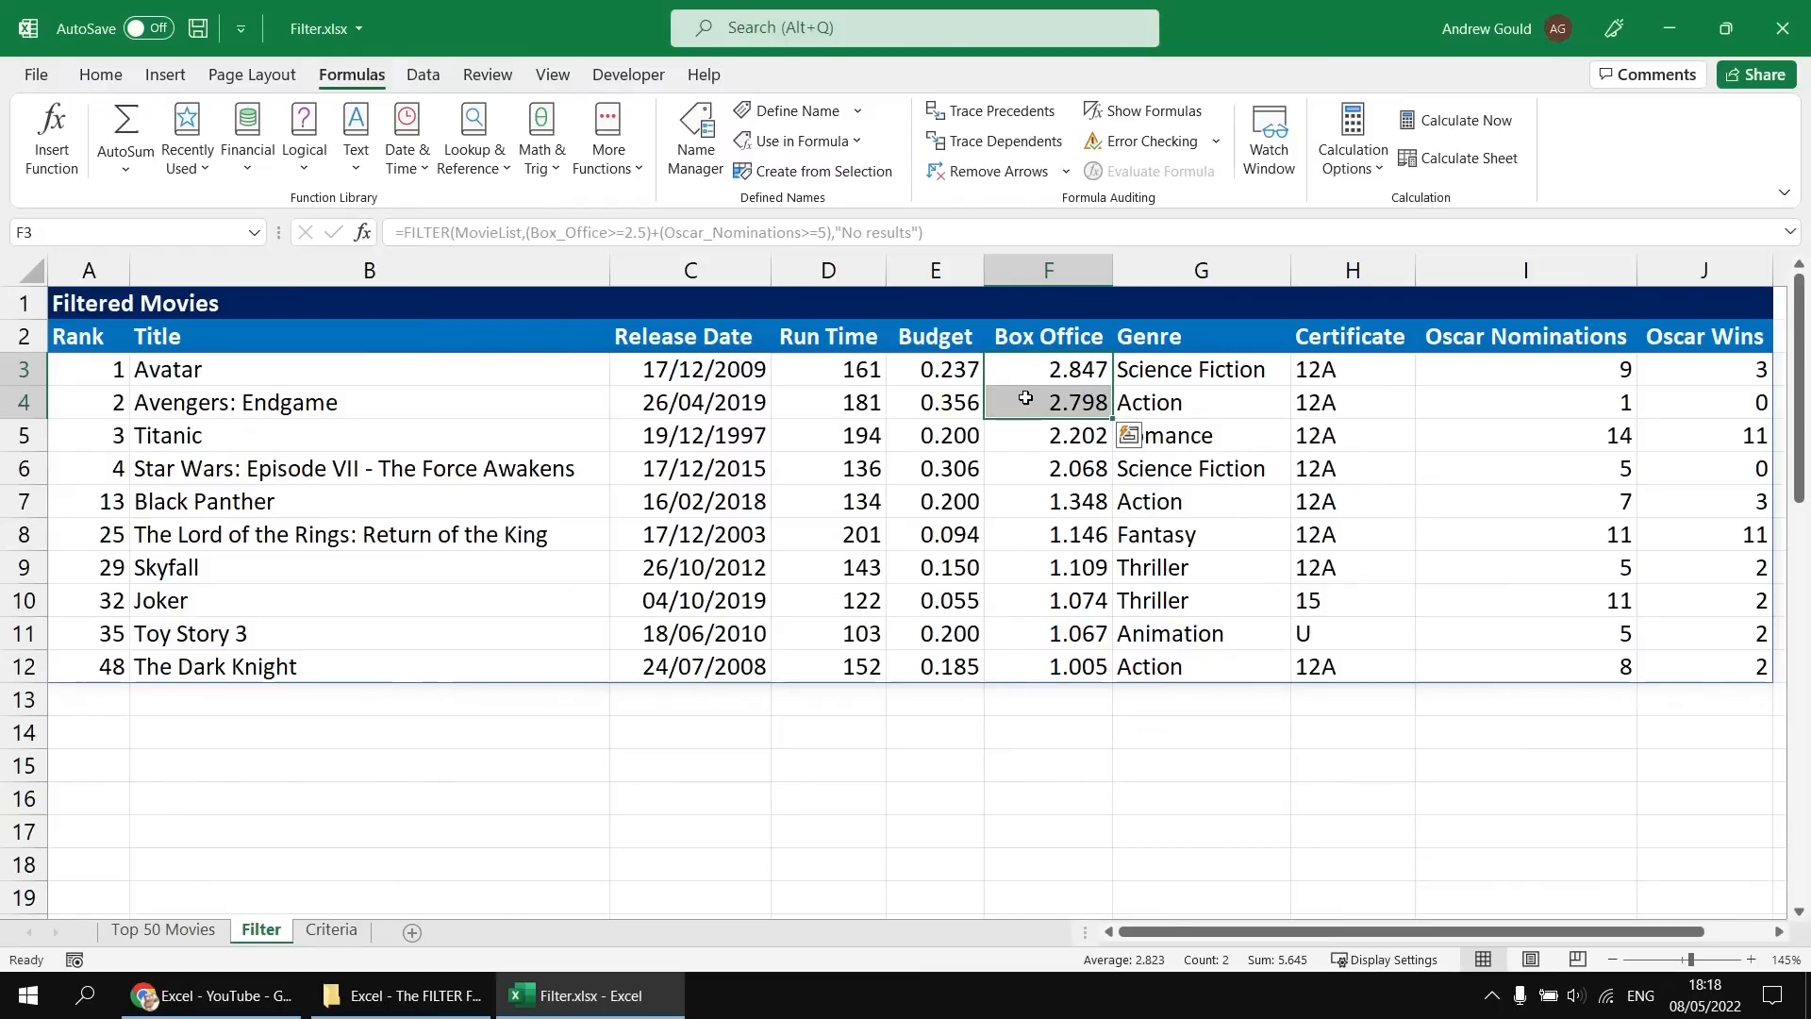
pyautogui.click(1028, 372)
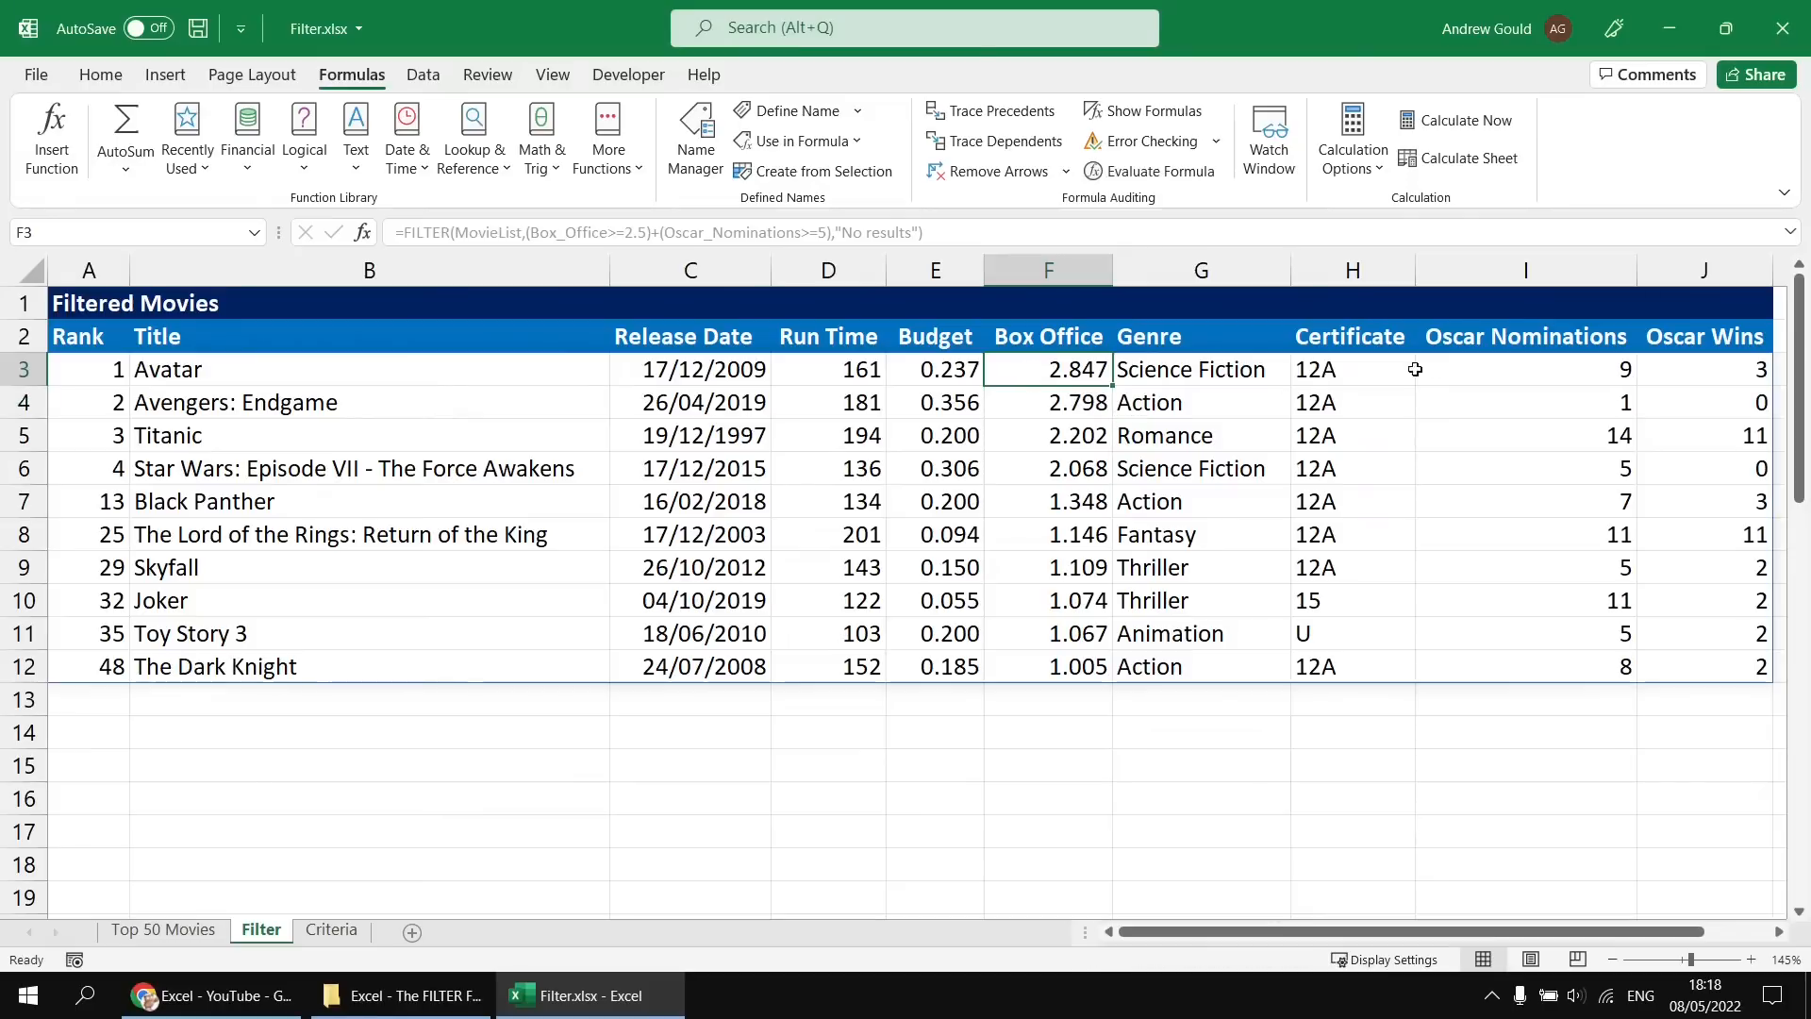
pyautogui.click(1501, 369)
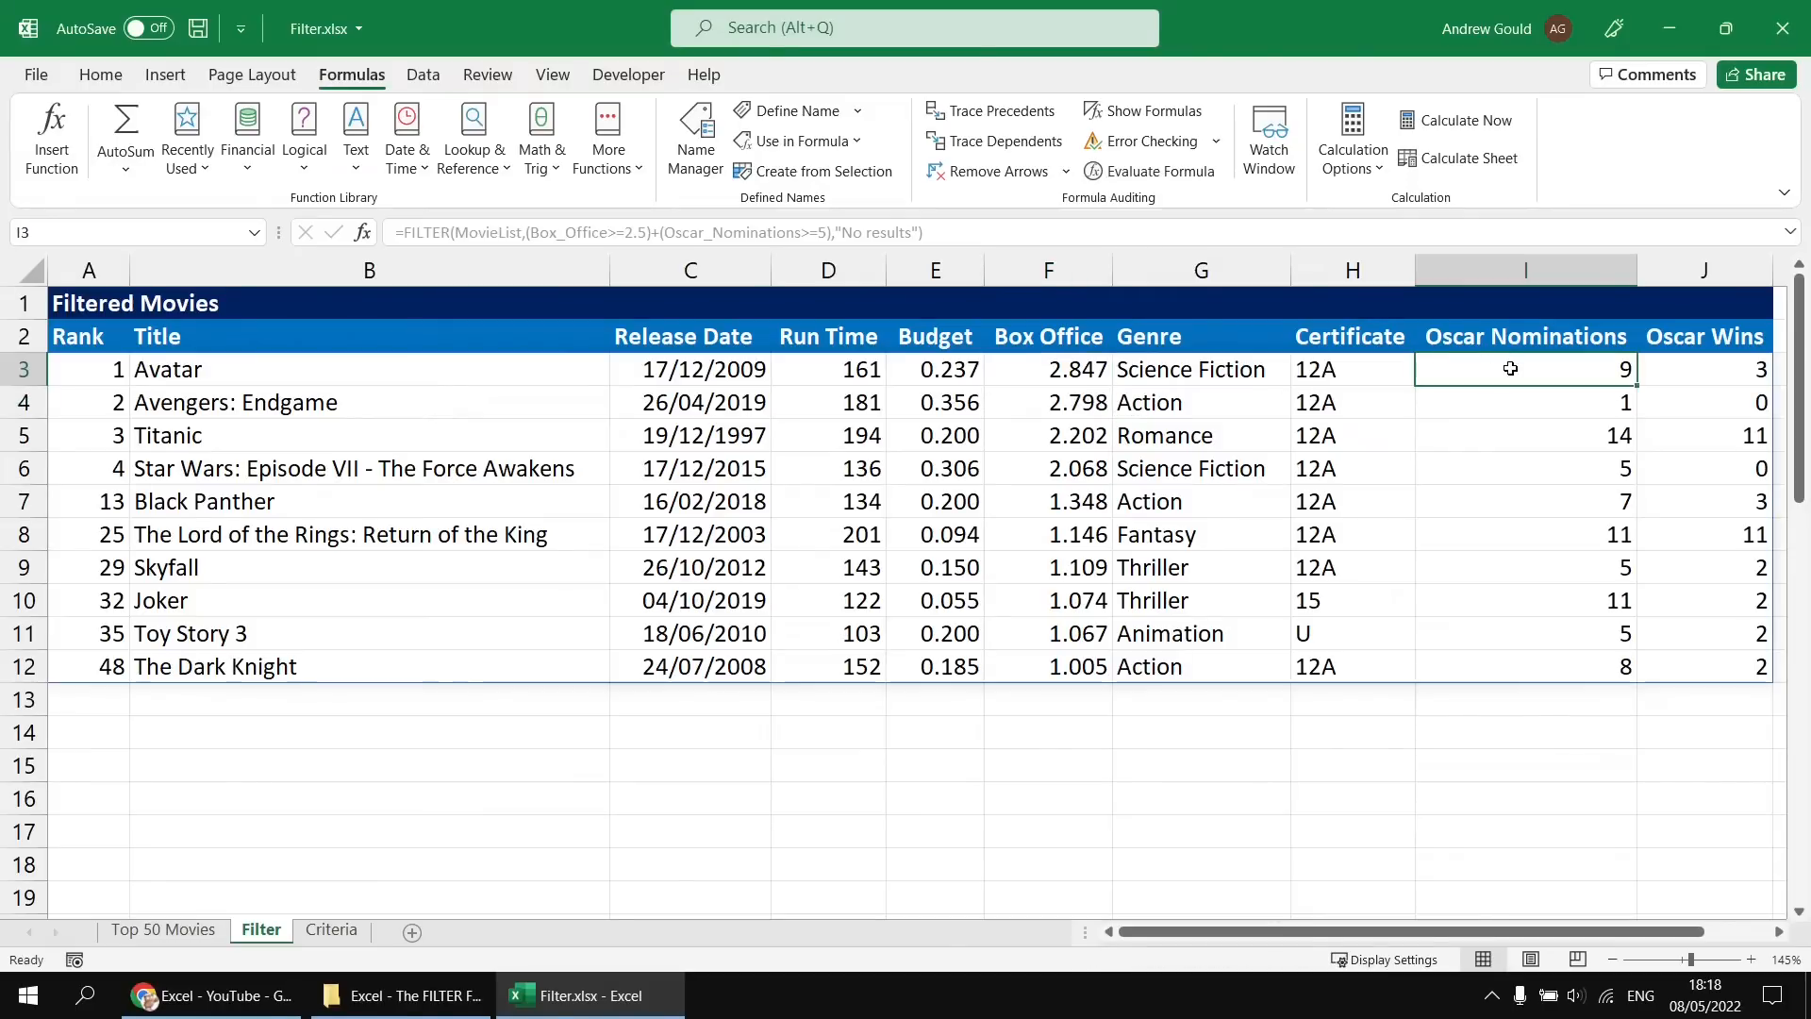
pyautogui.click(1521, 408)
pyautogui.click(1068, 443)
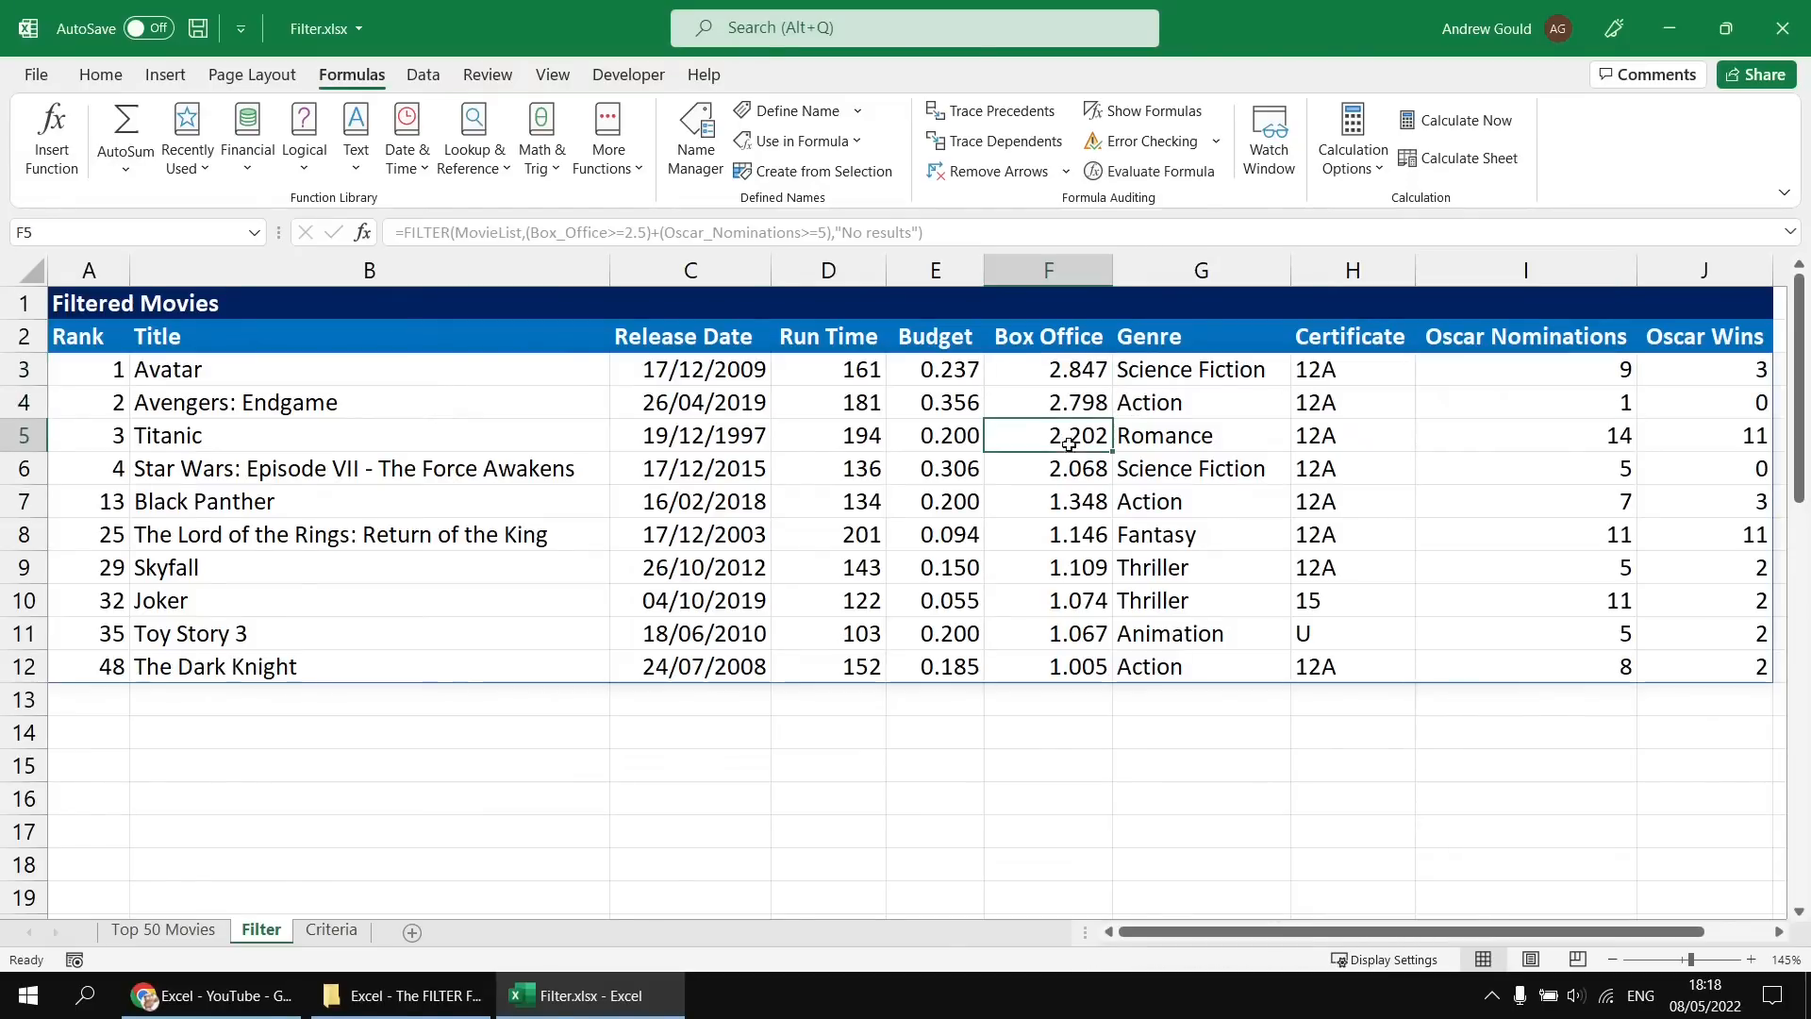
pyautogui.moveTo(1069, 443); pyautogui.dragTo(1054, 666)
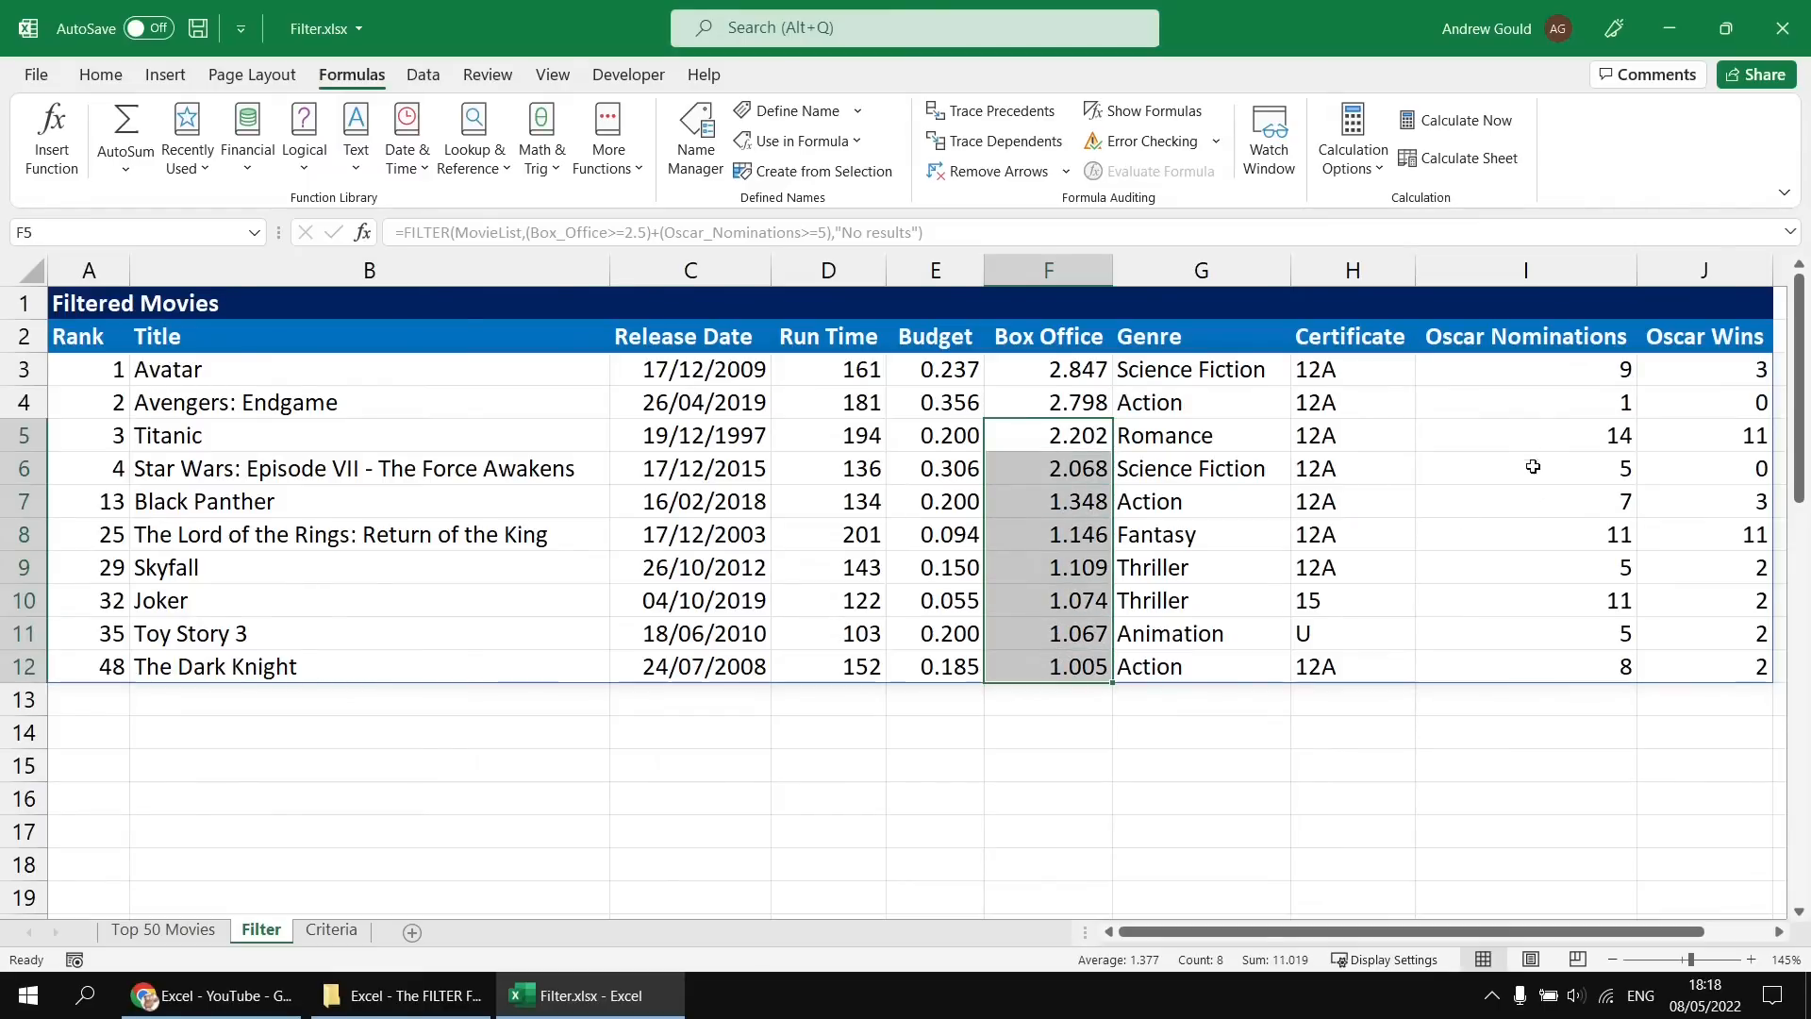
pyautogui.moveTo(1538, 439); pyautogui.dragTo(1538, 657)
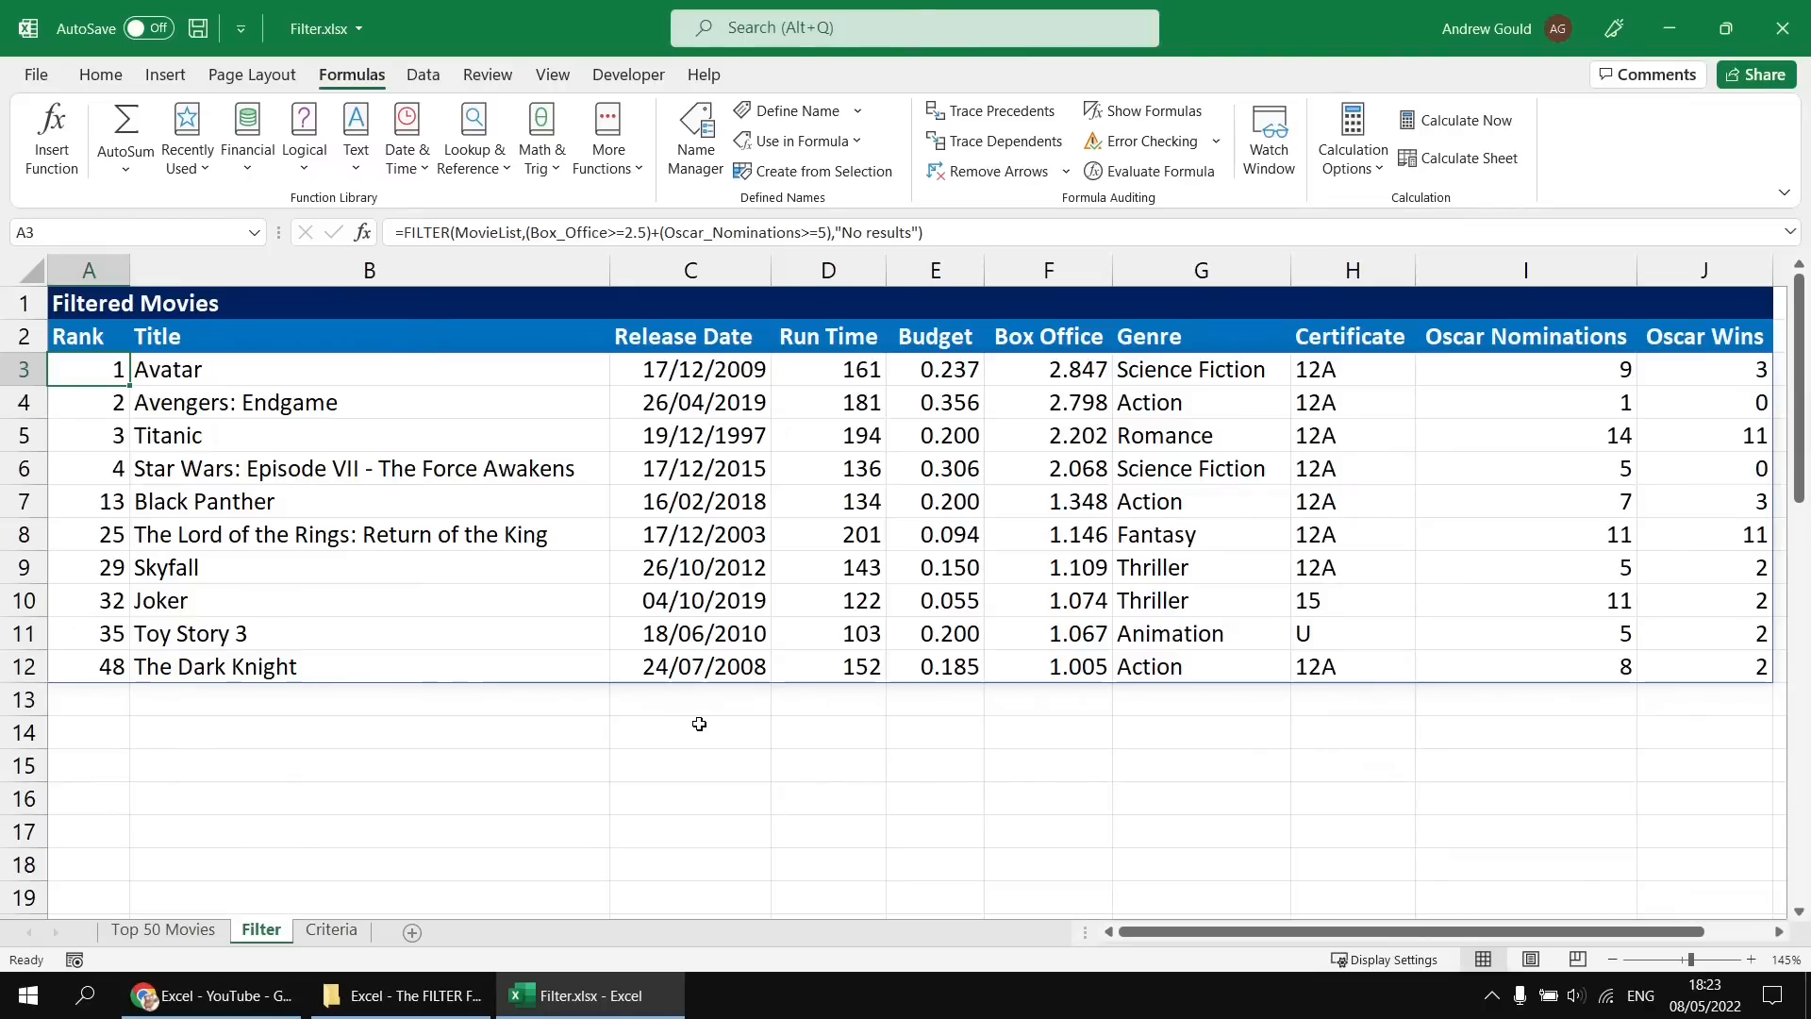
# Join the Box_Office and Oscar_Nominations criteria in A3's FILTER formula with * and check both values in the result.
pyautogui.doubleClick(65, 375)
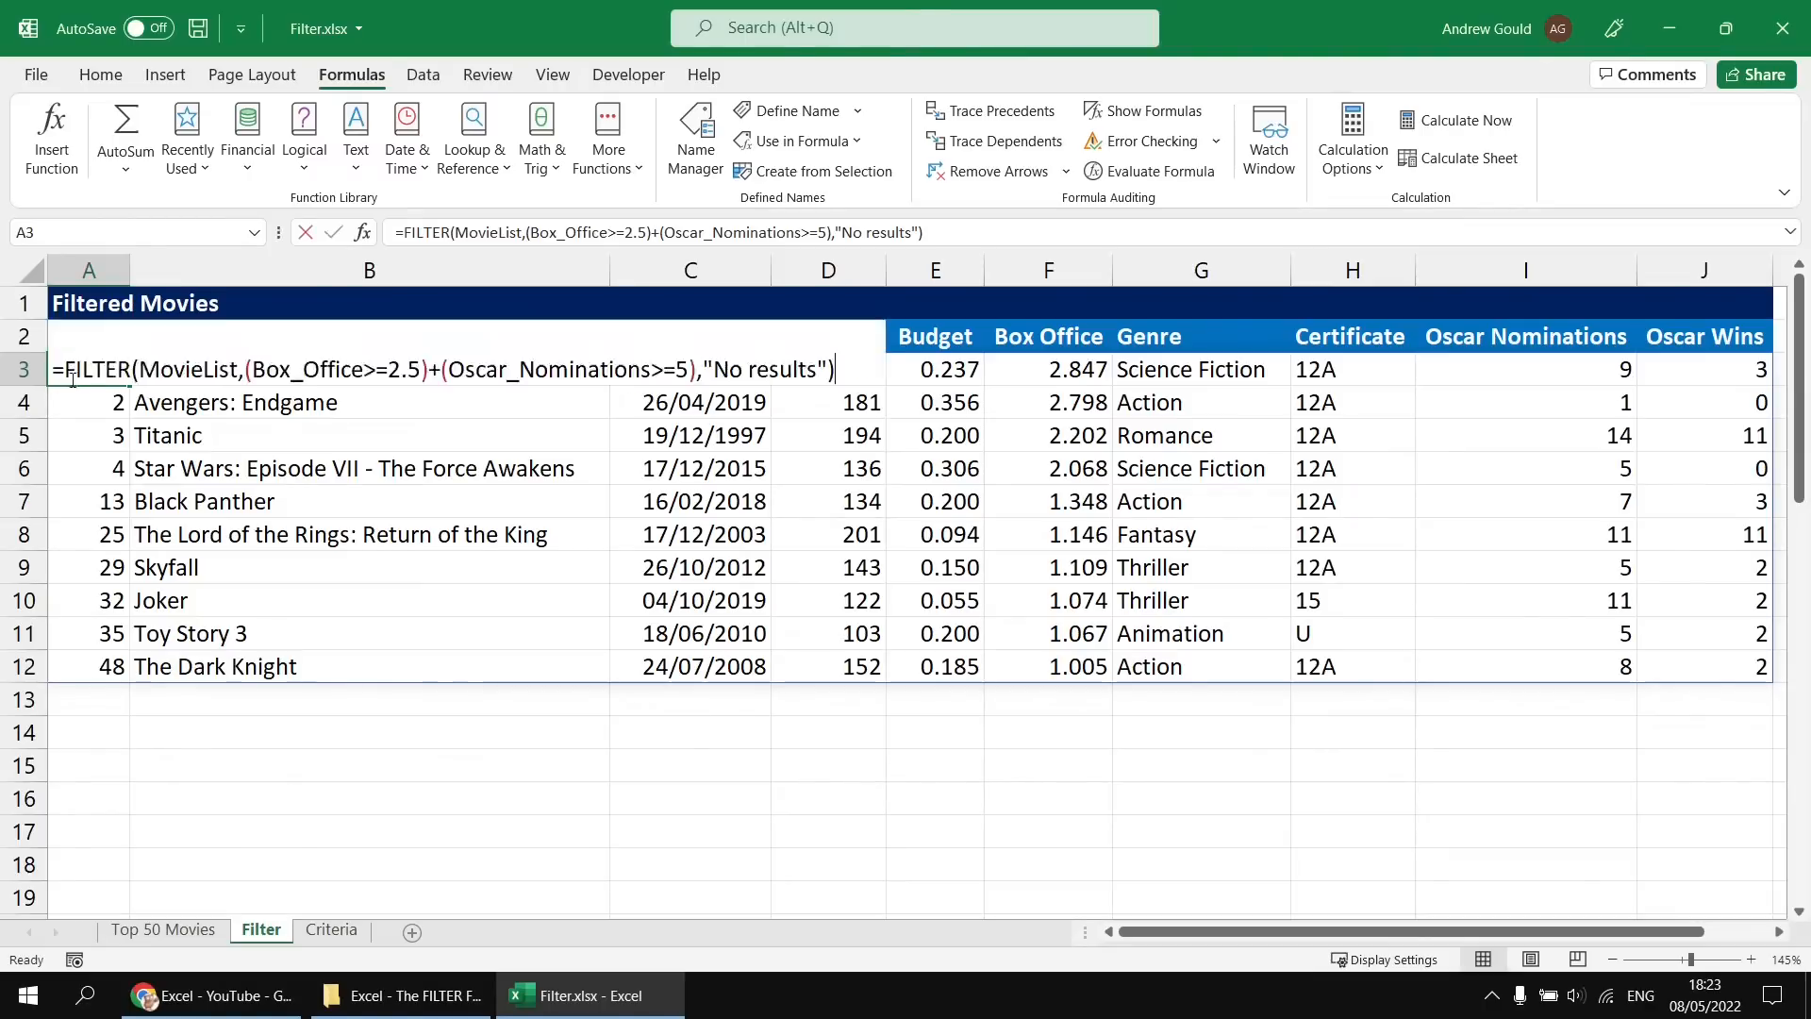
pyautogui.doubleClick(435, 369)
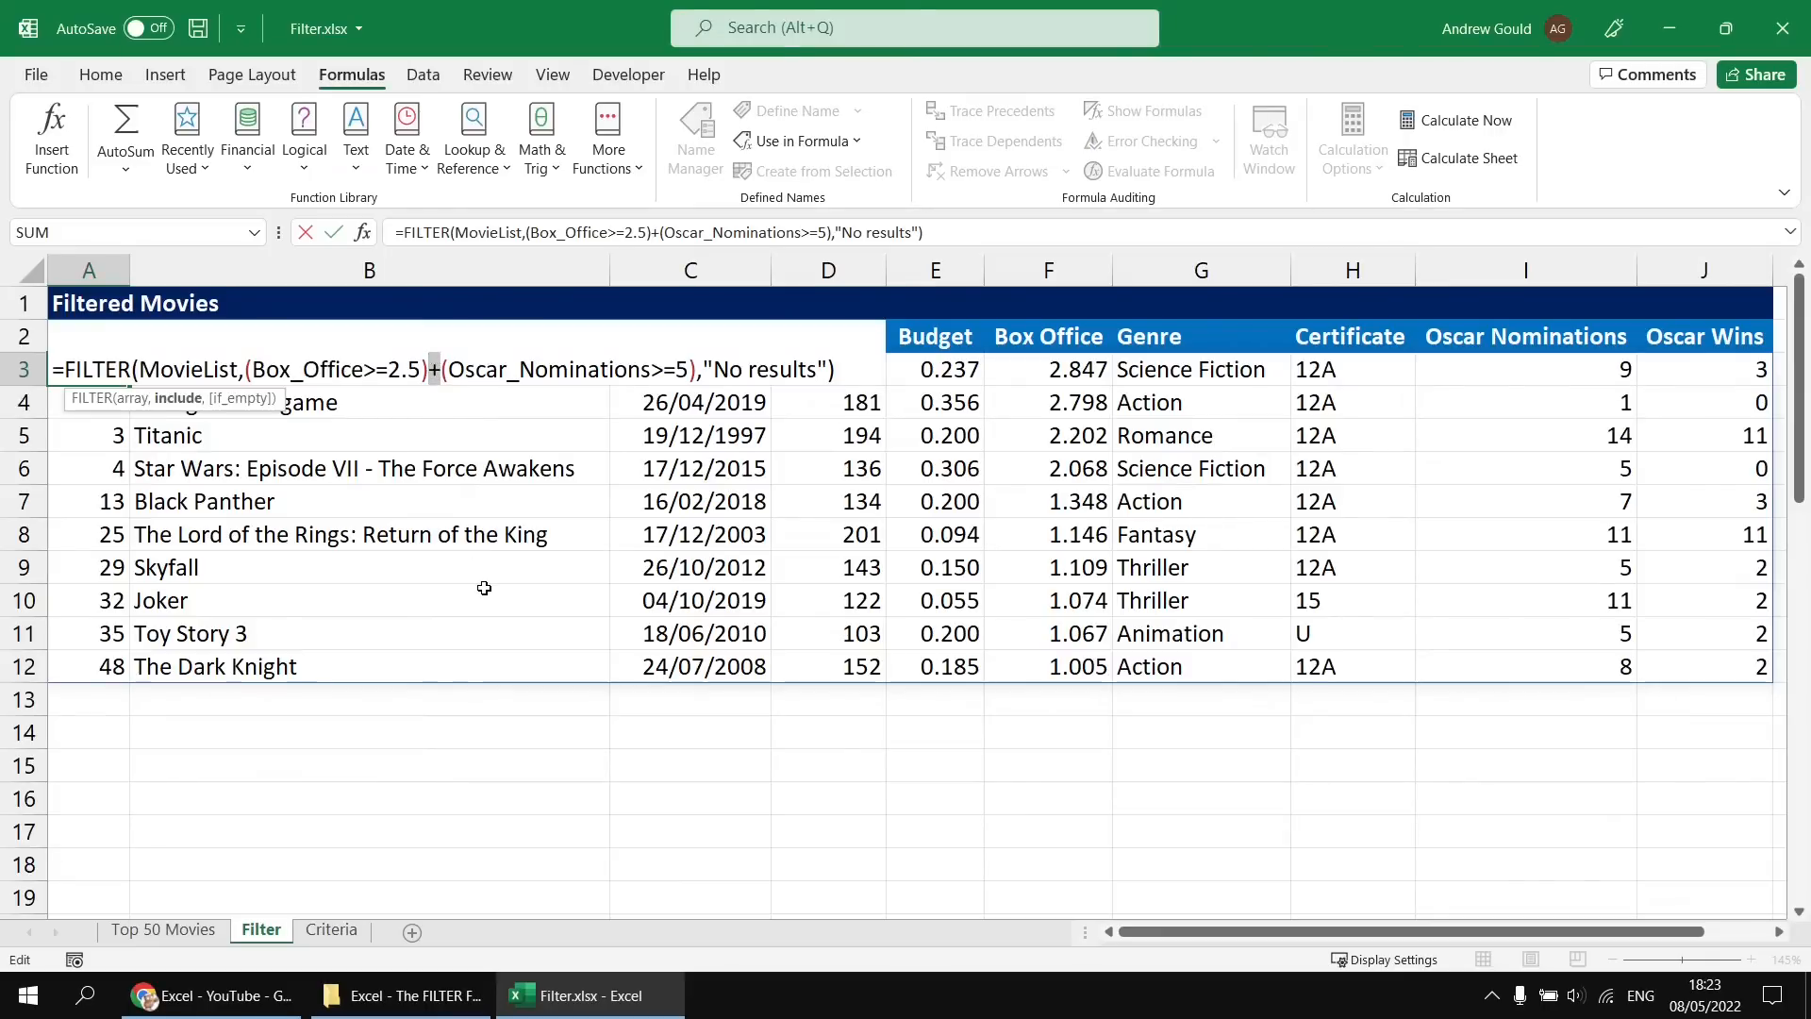
pyautogui.write('*')
pyautogui.press('Return')
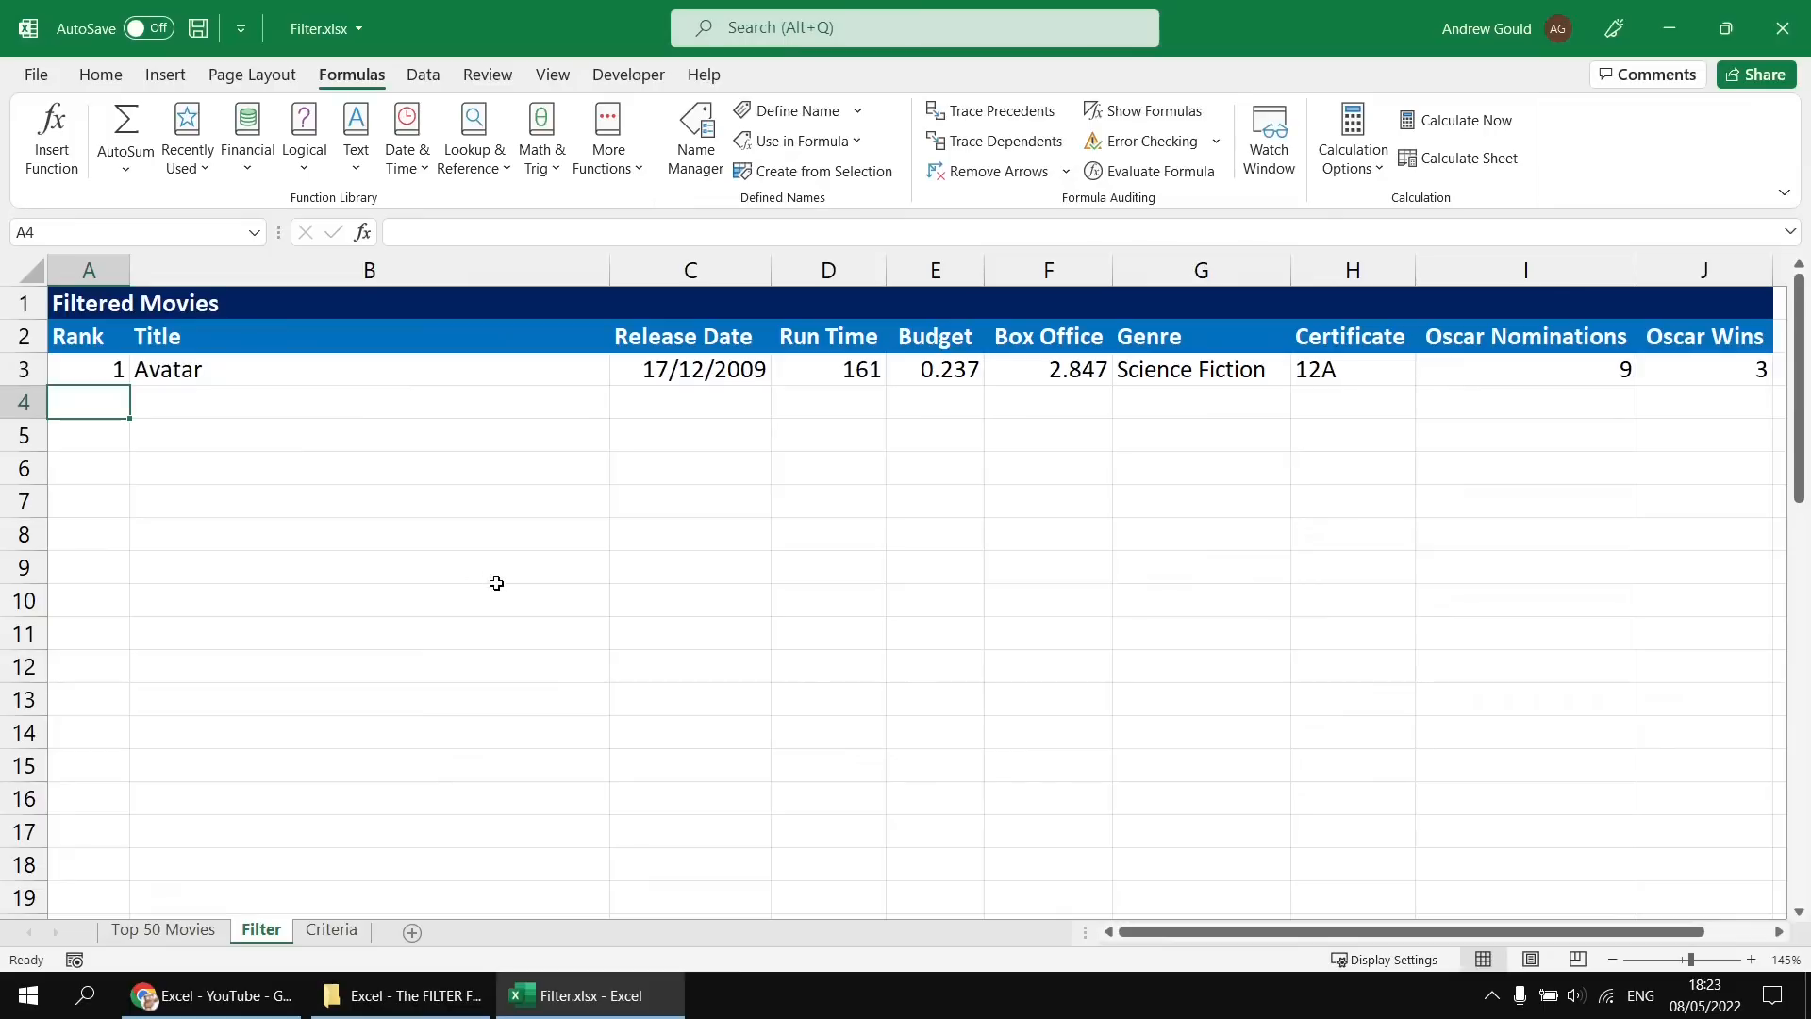
pyautogui.click(1035, 369)
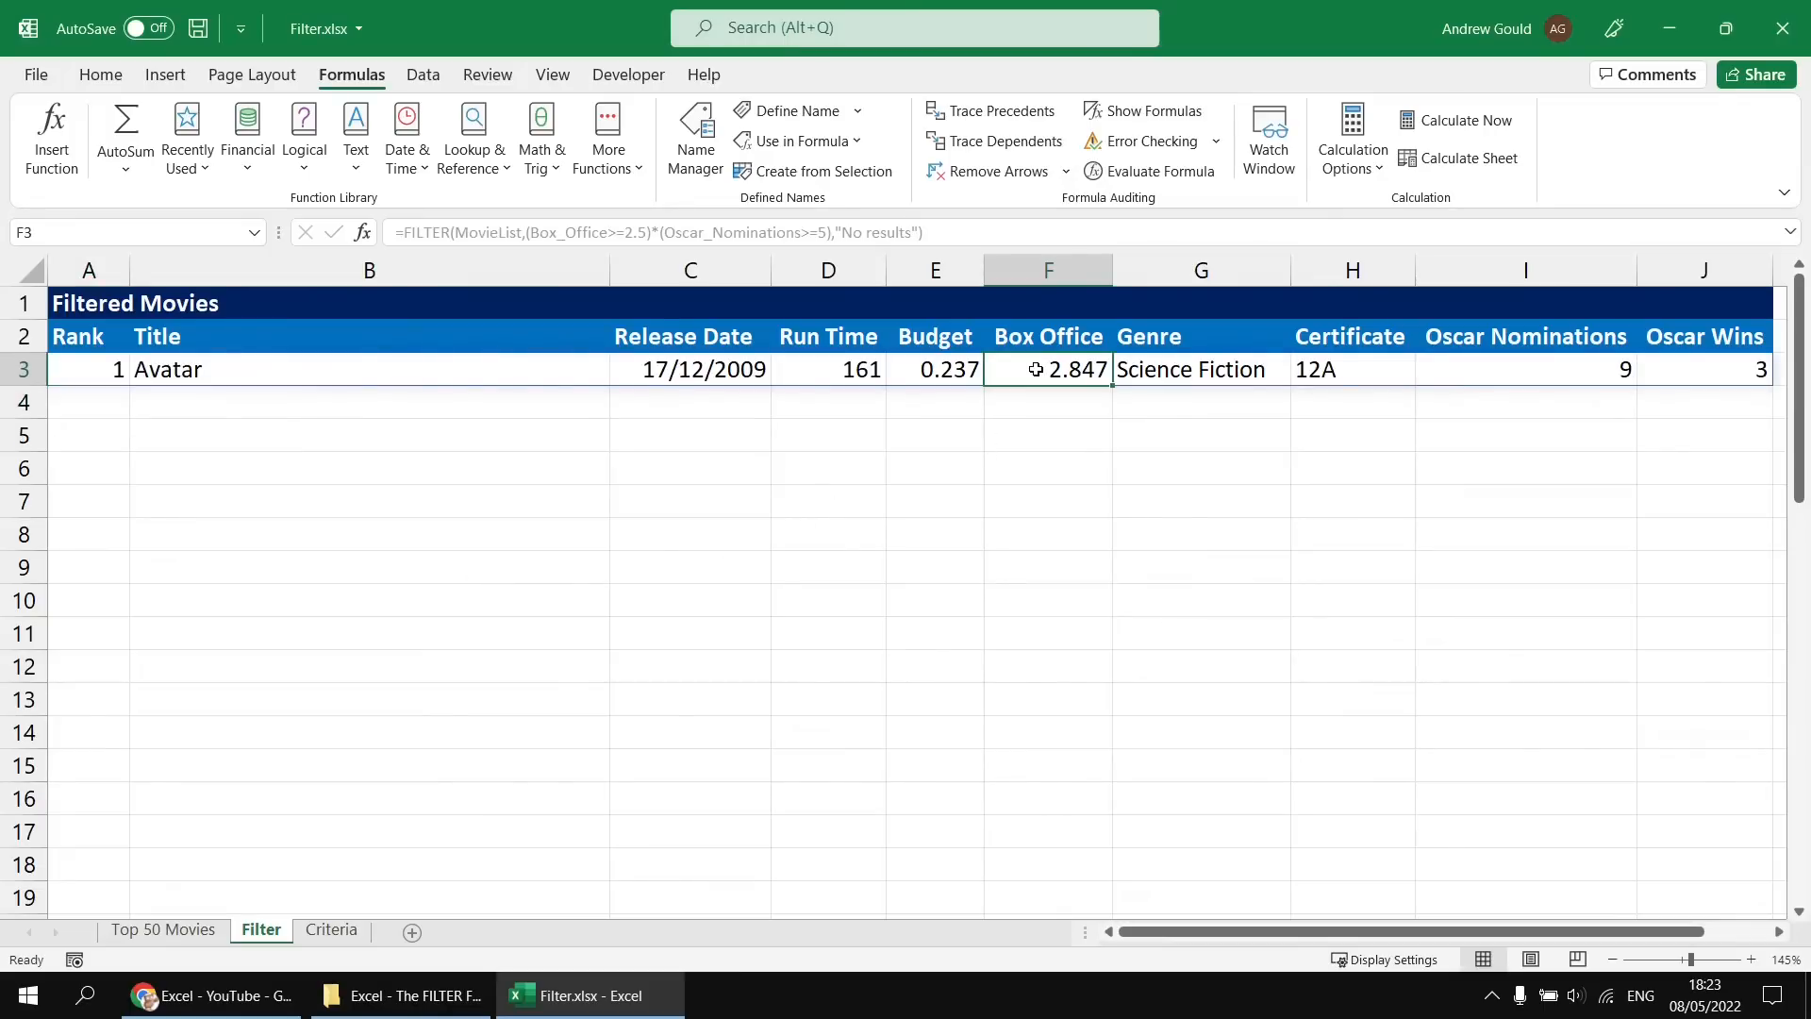
pyautogui.click(1543, 371)
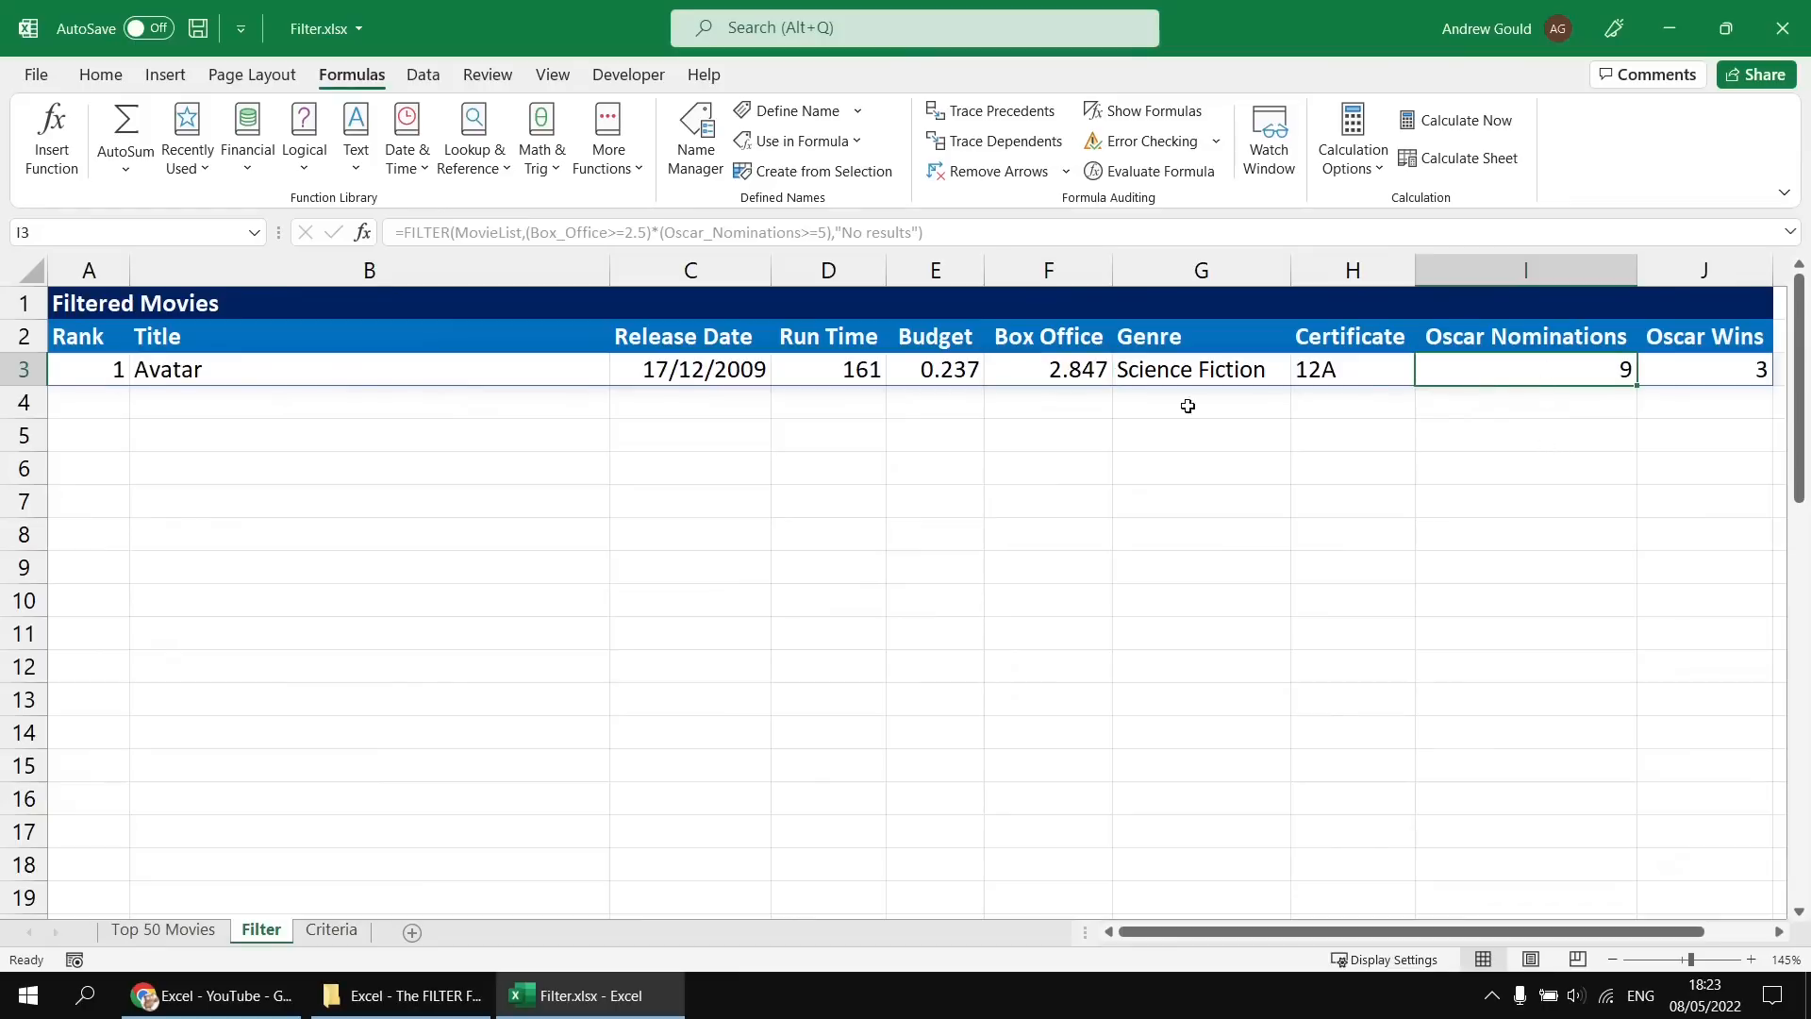
# Replace the Box_Office criterion in A3's FILTER formula with Oscar_Wins=0.
pyautogui.click(89, 368)
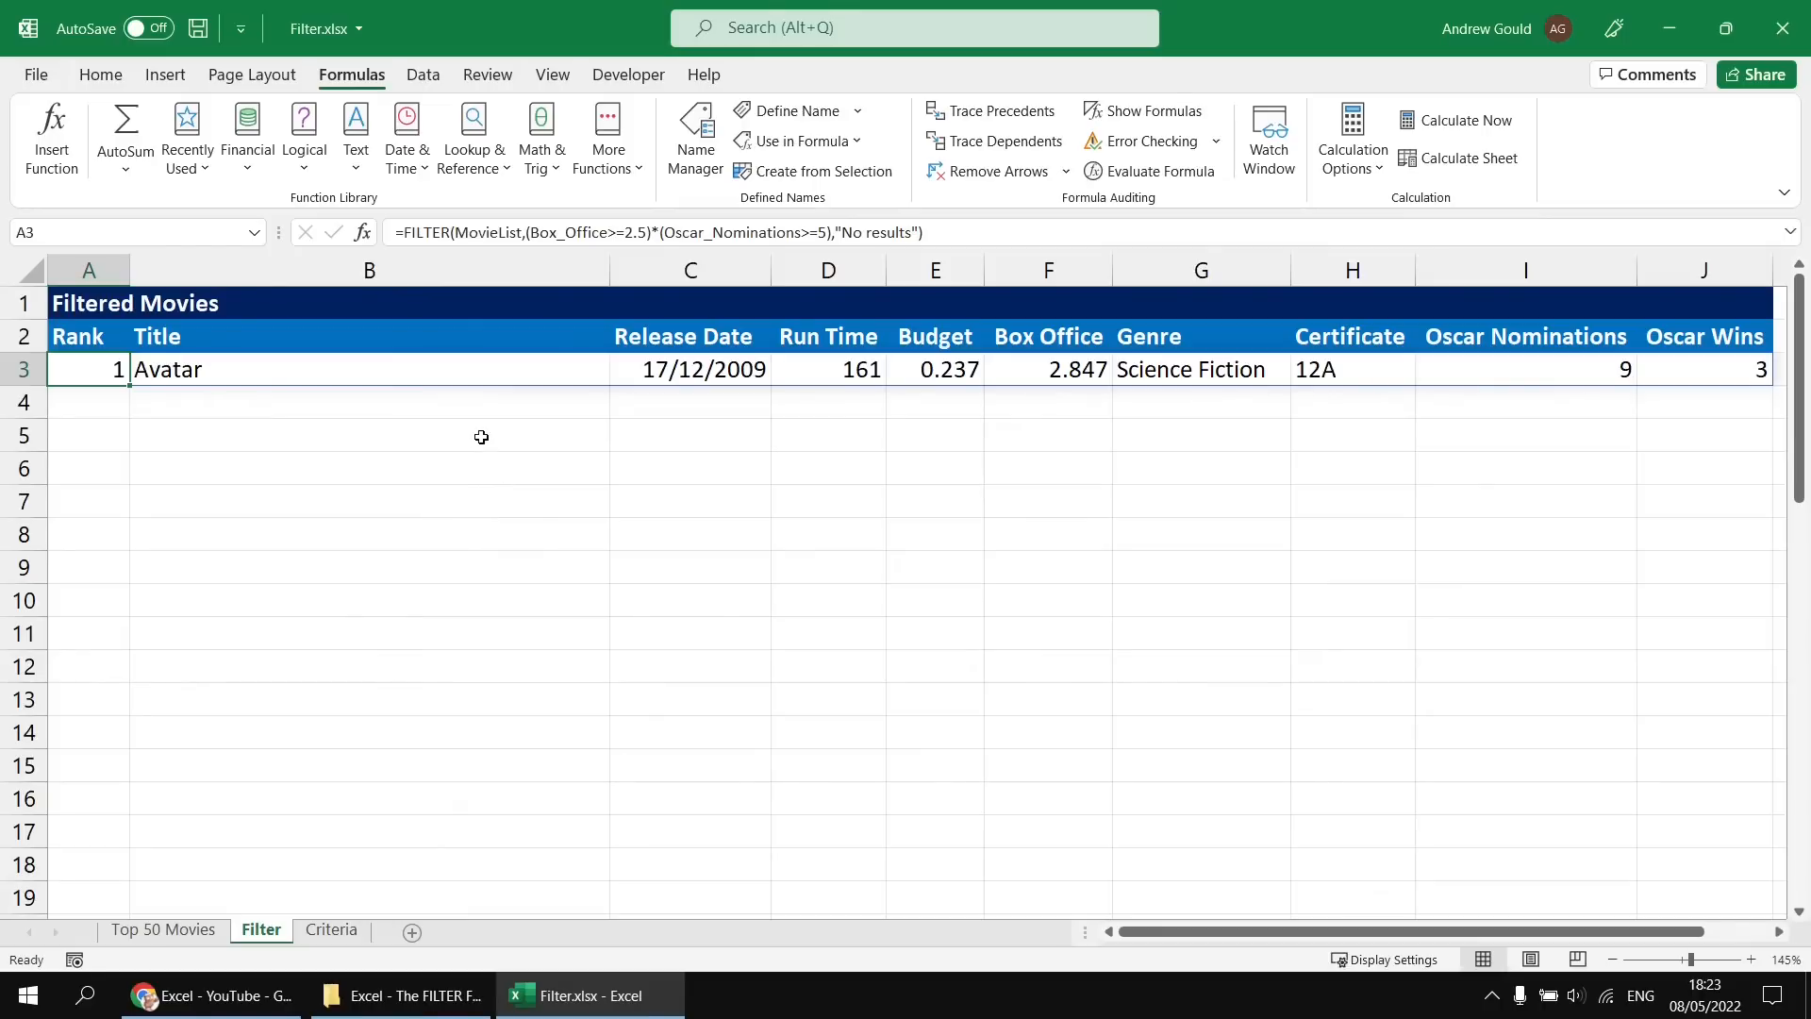
pyautogui.press('F2')
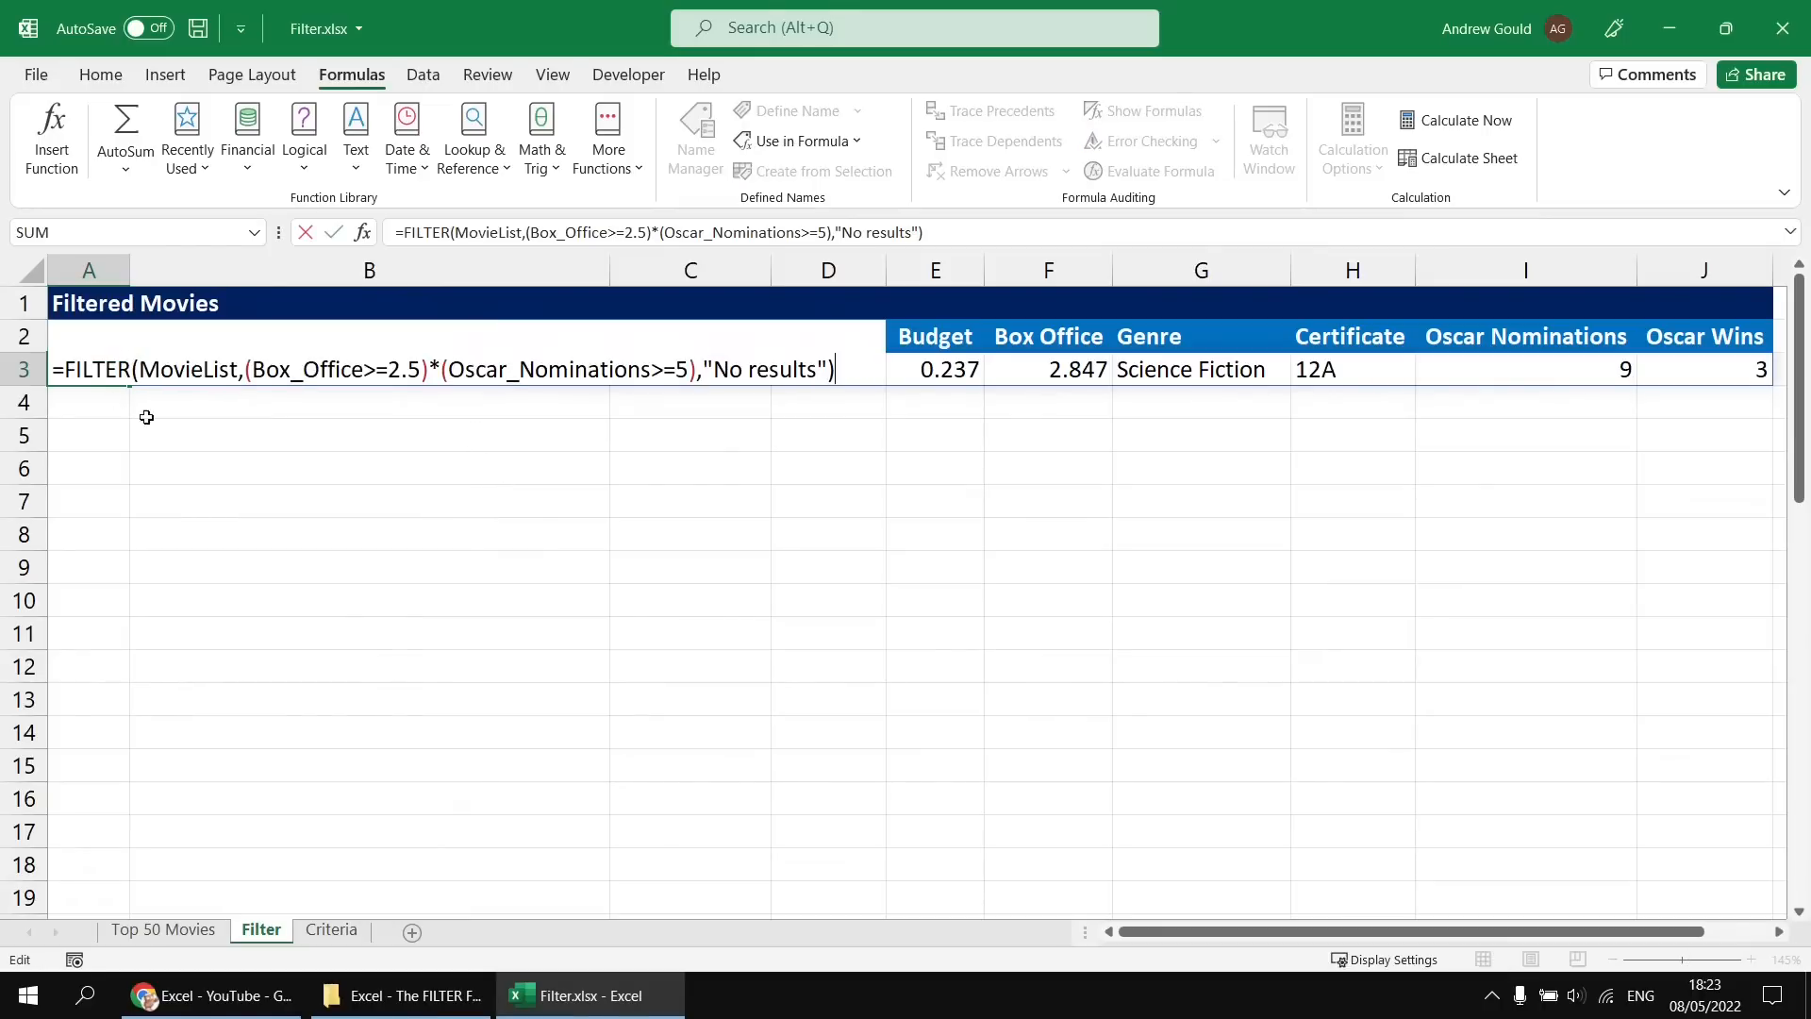
pyautogui.click(421, 369)
pyautogui.moveTo(422, 369); pyautogui.dragTo(252, 376)
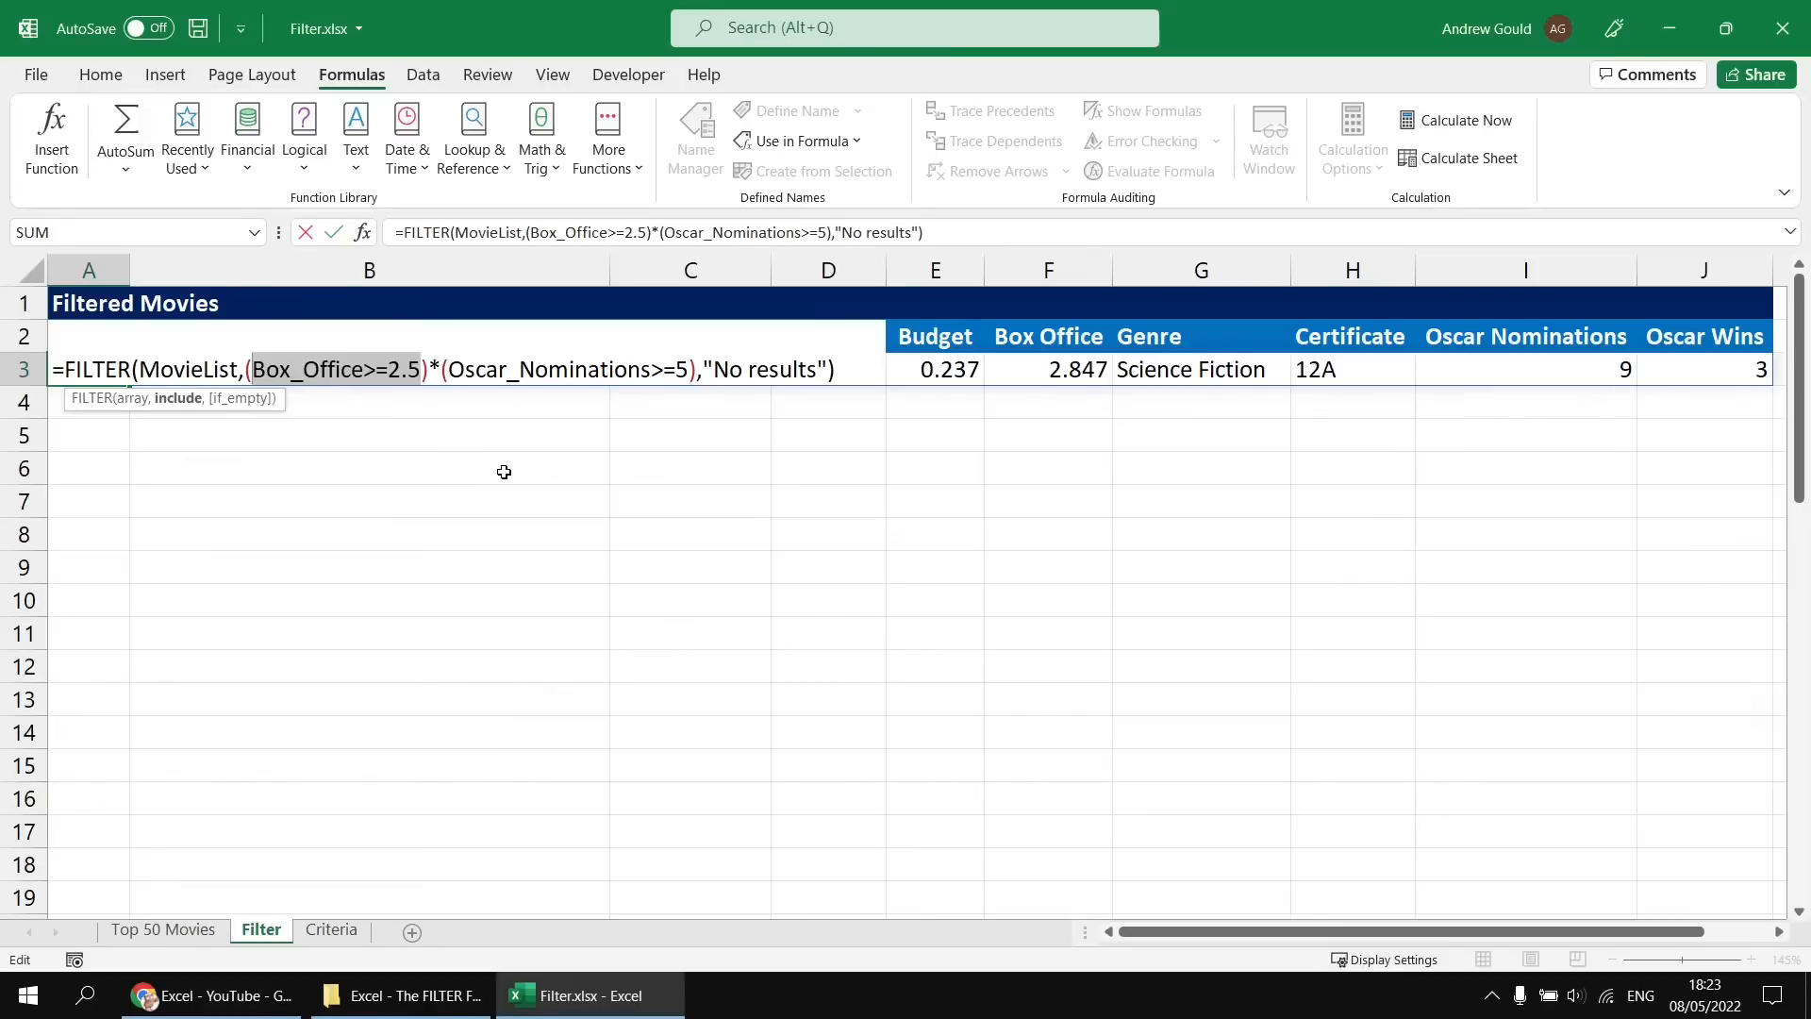
pyautogui.write('os')
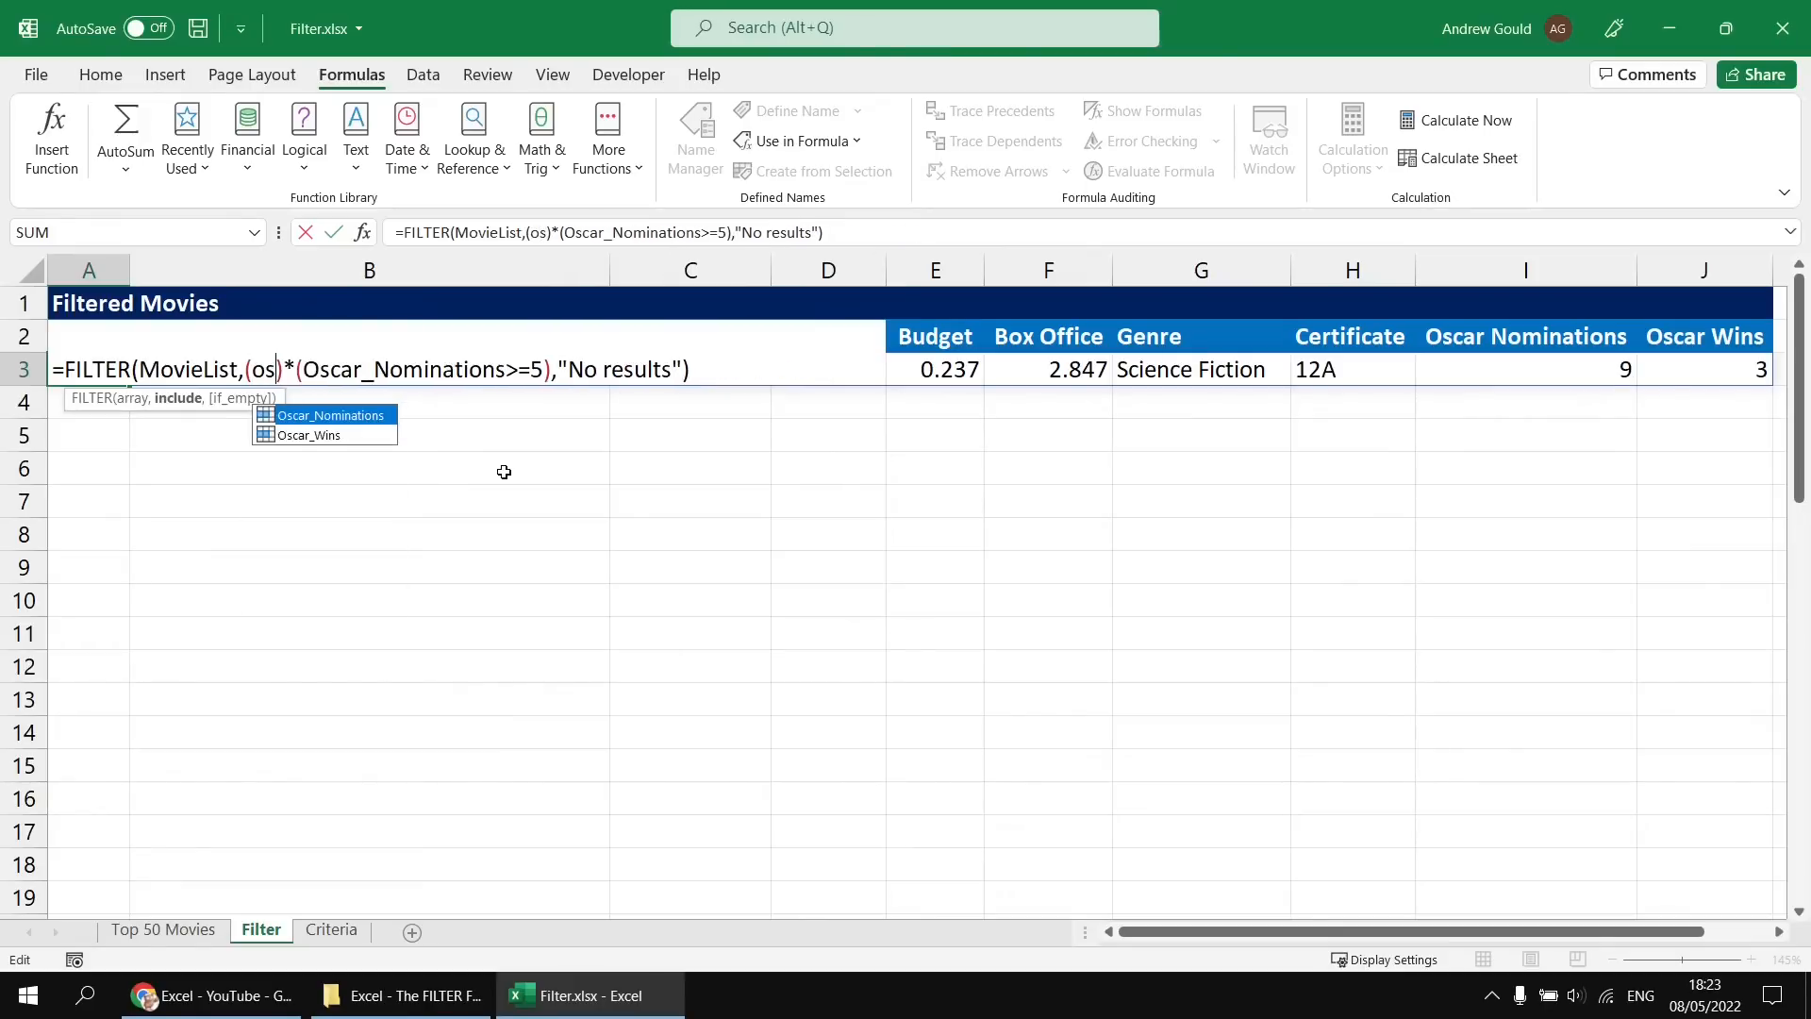
pyautogui.press('Down')
pyautogui.press('Tab')
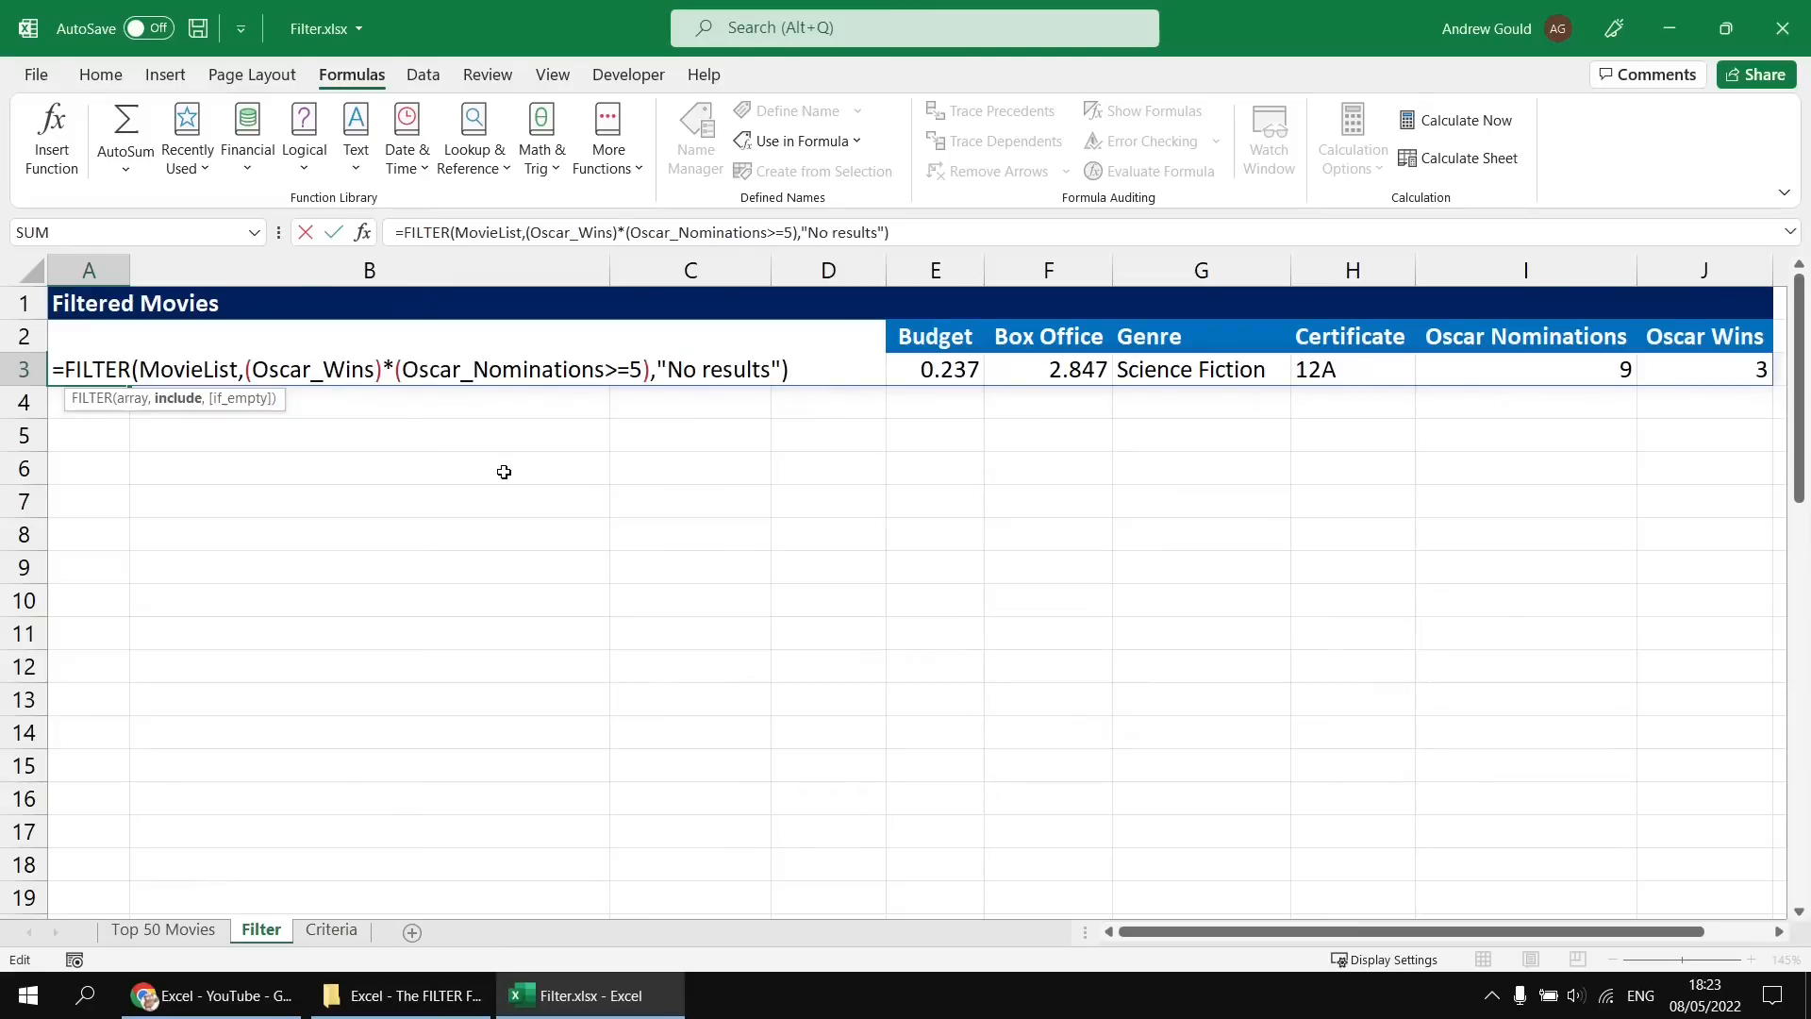
pyautogui.write('=0')
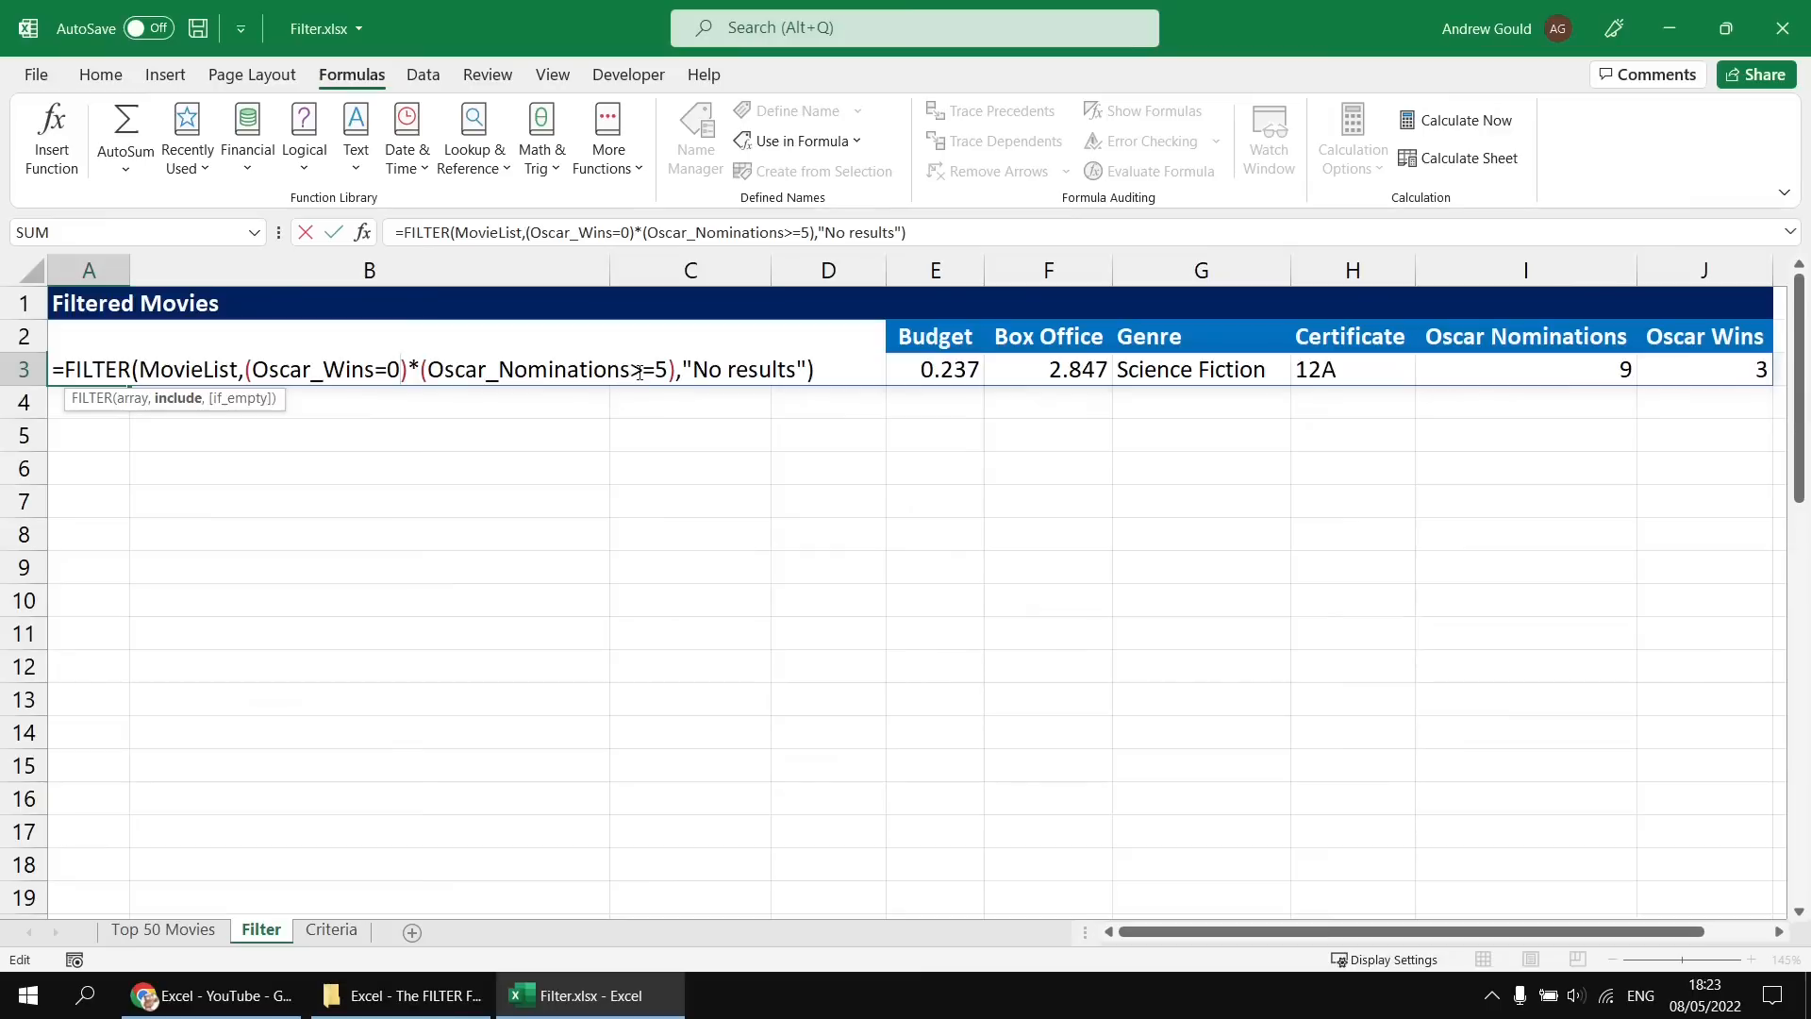
# Change the nominations criterion to Oscar_Nominations>0, commit the formula and review the filtered list.
pyautogui.moveTo(643, 370); pyautogui.dragTo(668, 370)
pyautogui.write('0')
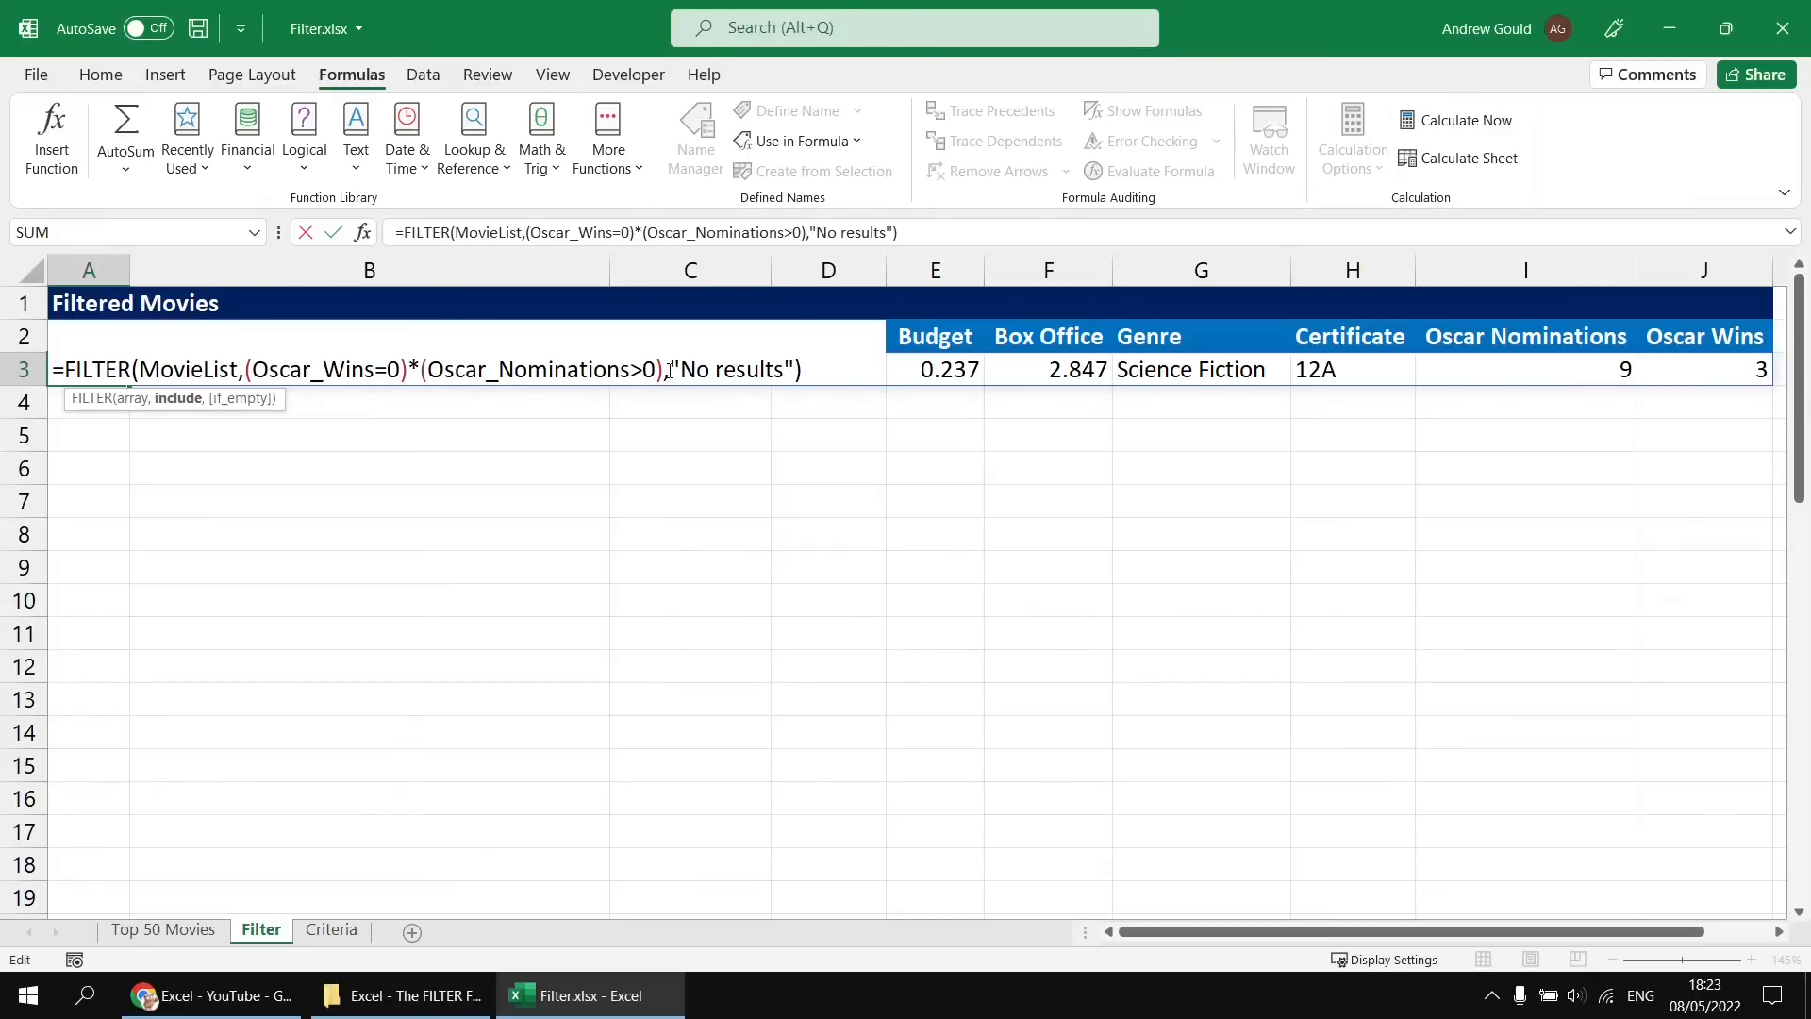
pyautogui.press('Return')
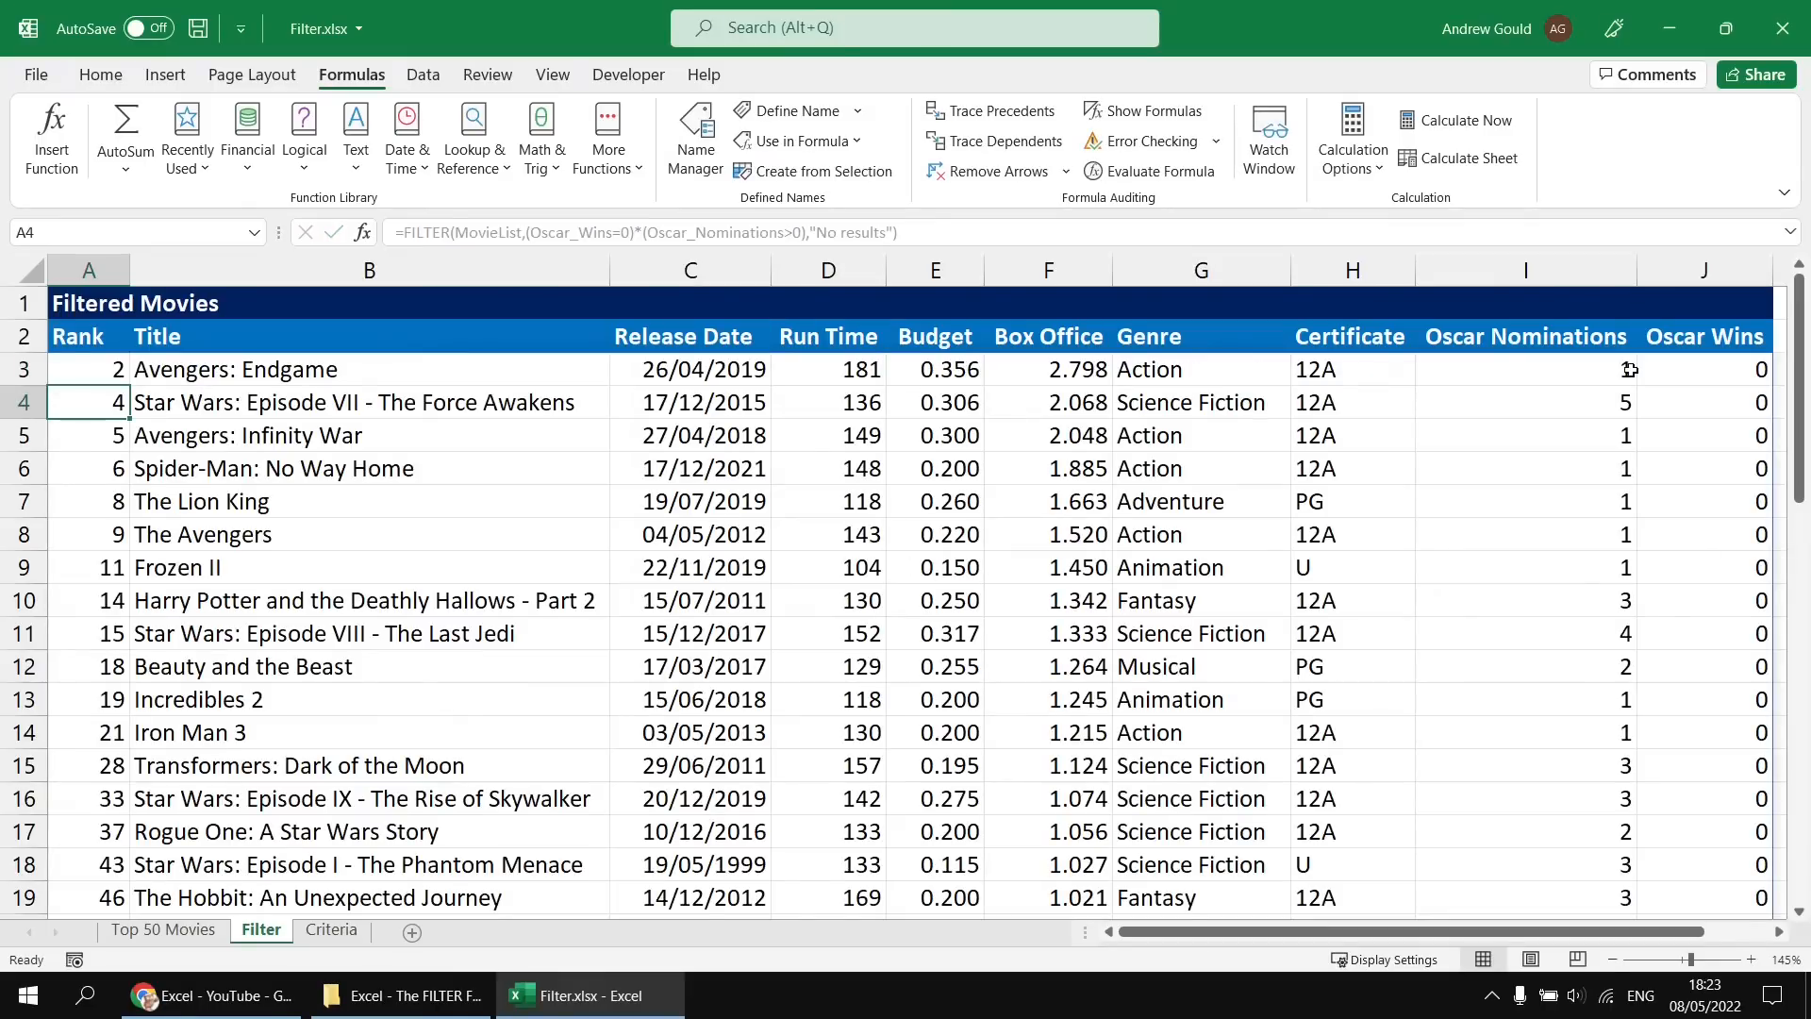
pyautogui.scroll(-2, 1554, 593)
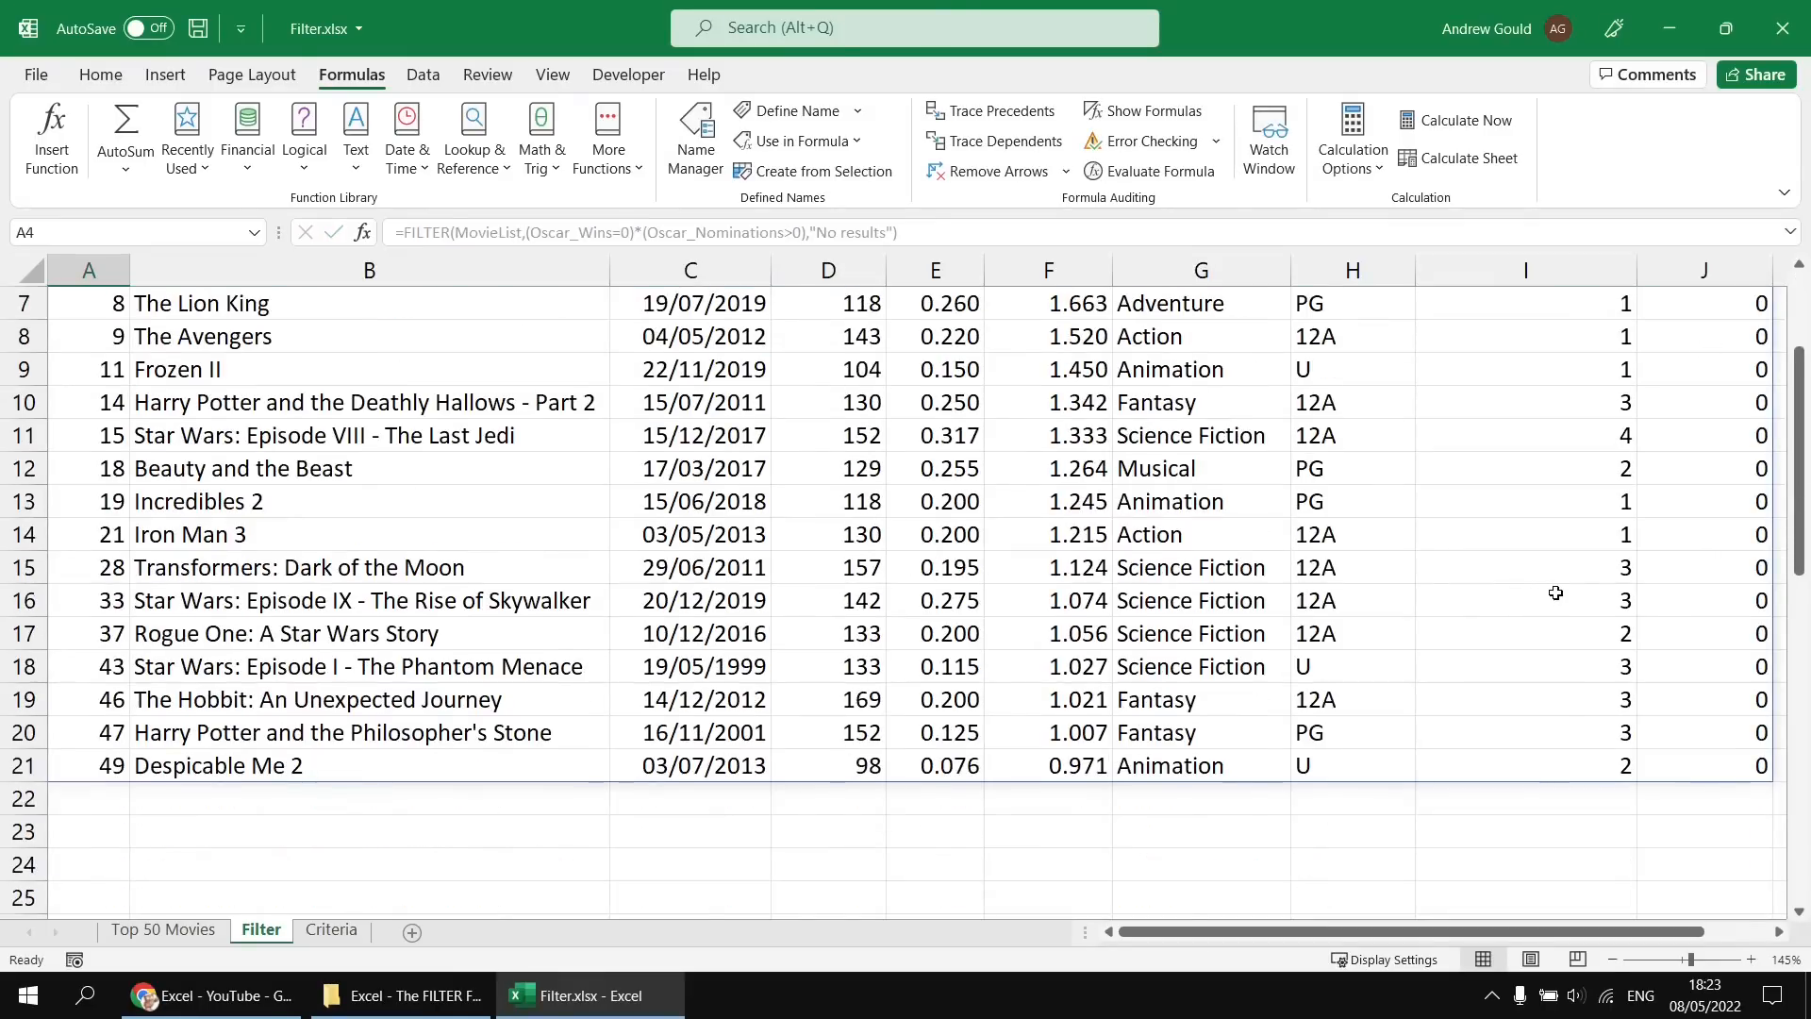
pyautogui.scroll(2, 1555, 593)
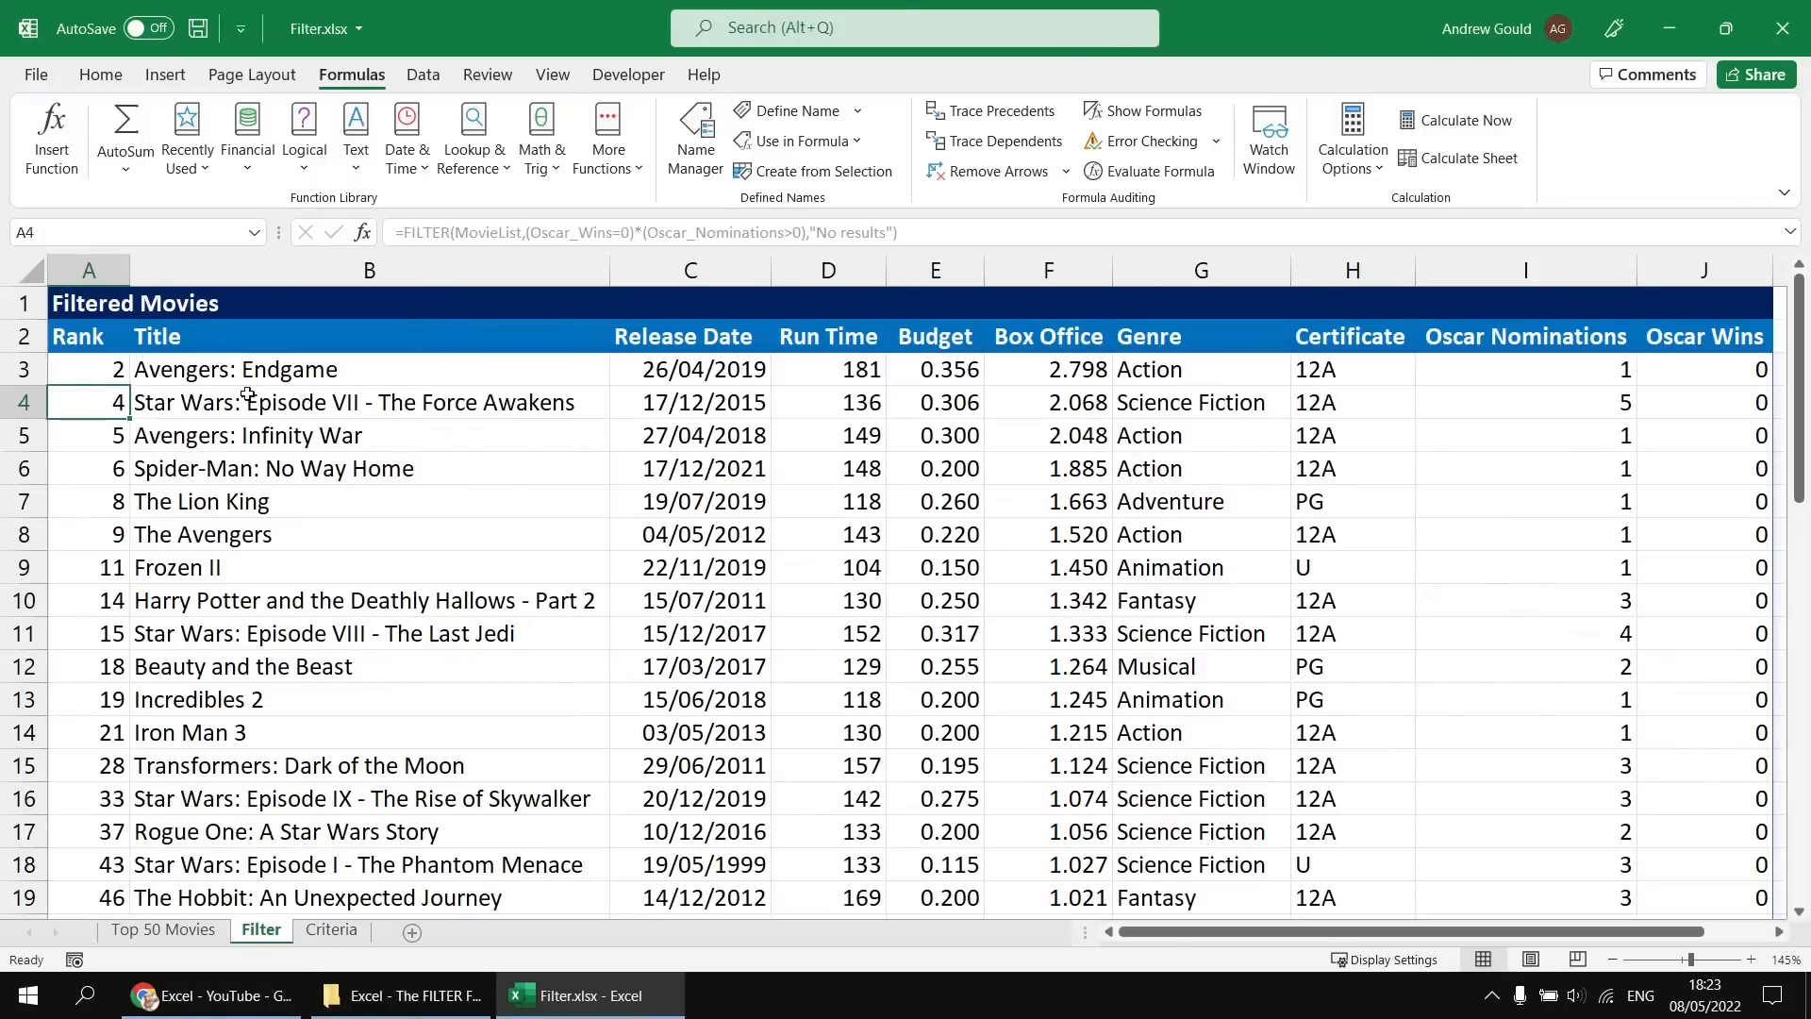
# Add a third criterion, *(Genre="action"), to the FILTER formula in A3 and commit it.
pyautogui.click(80, 371)
pyautogui.press('F2')
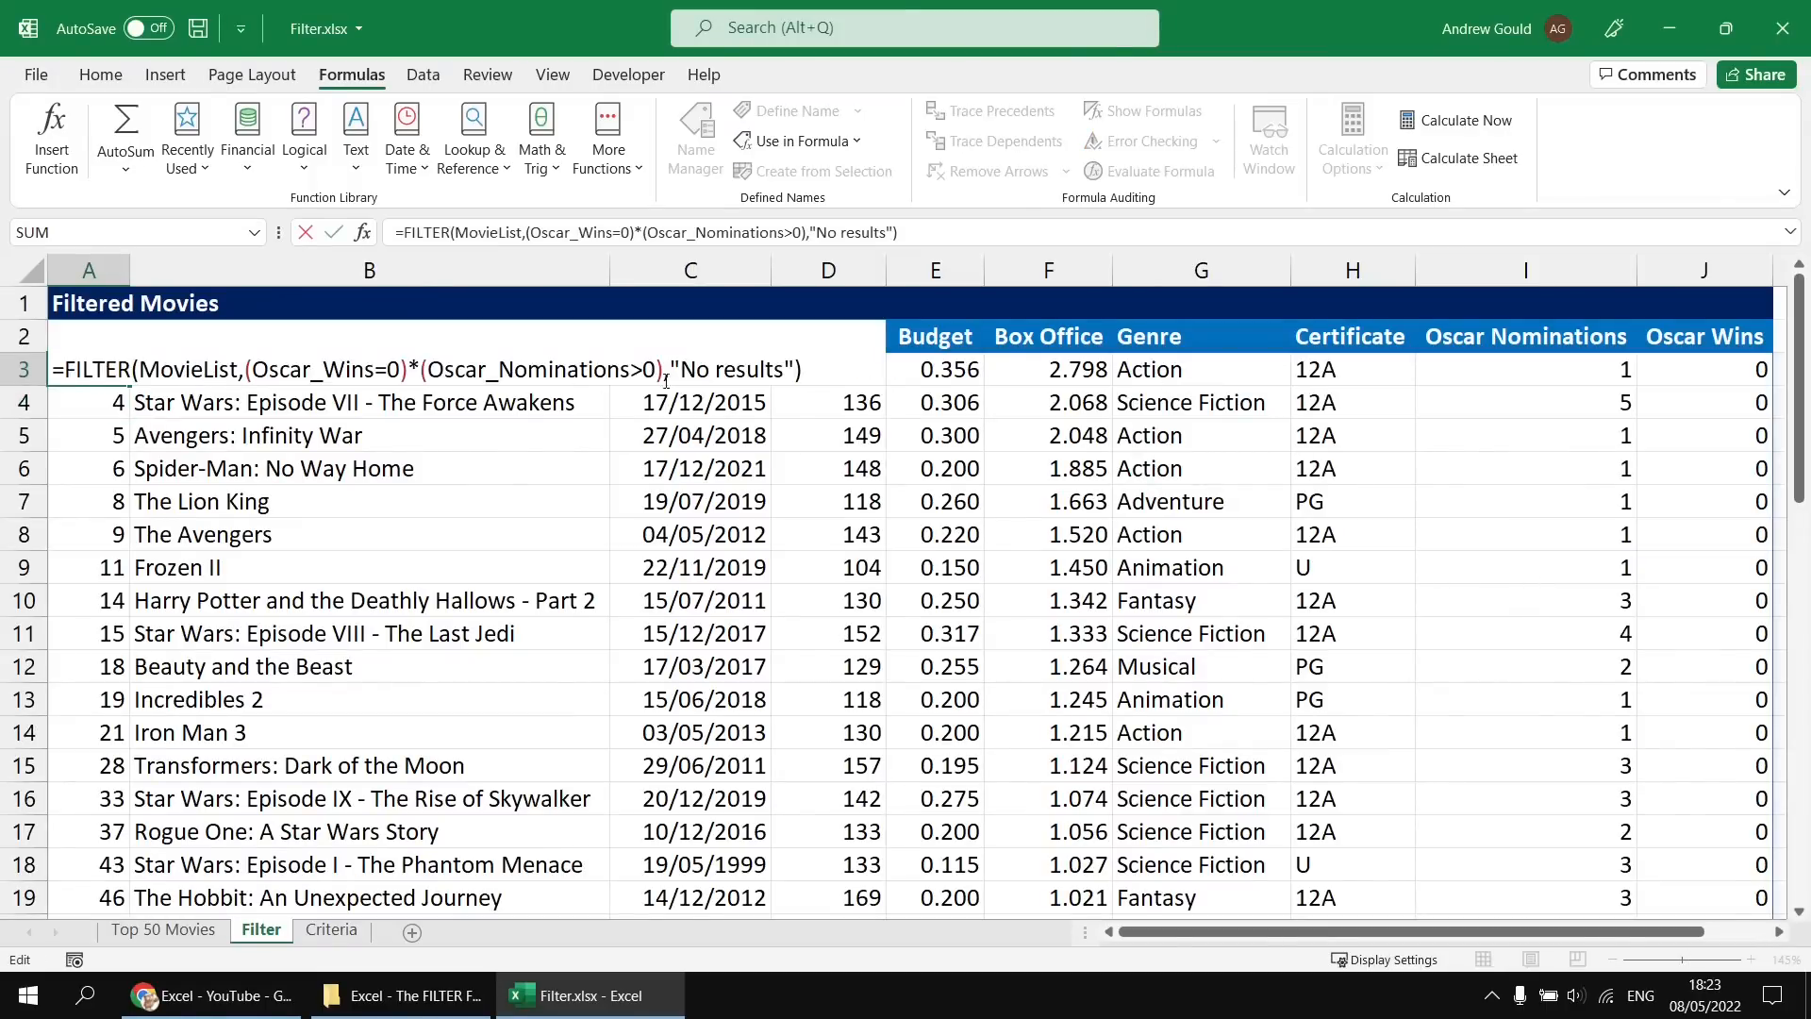
pyautogui.click(665, 374)
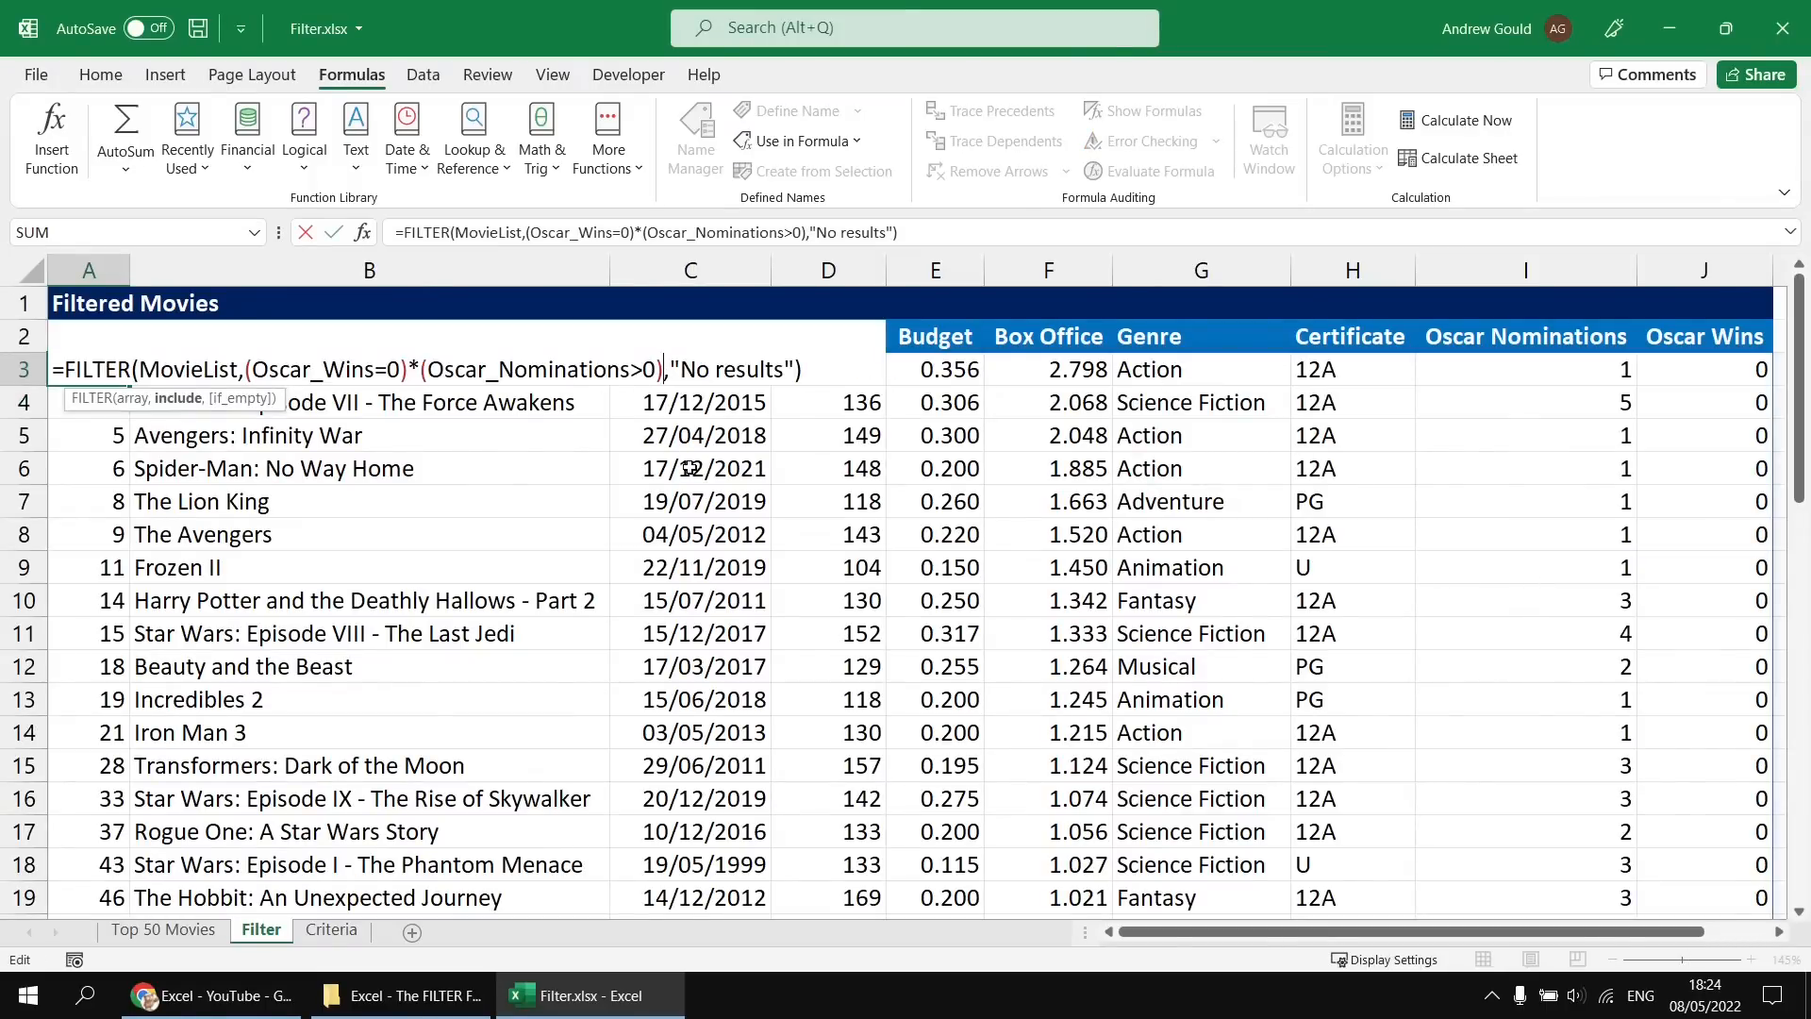
pyautogui.write('*()')
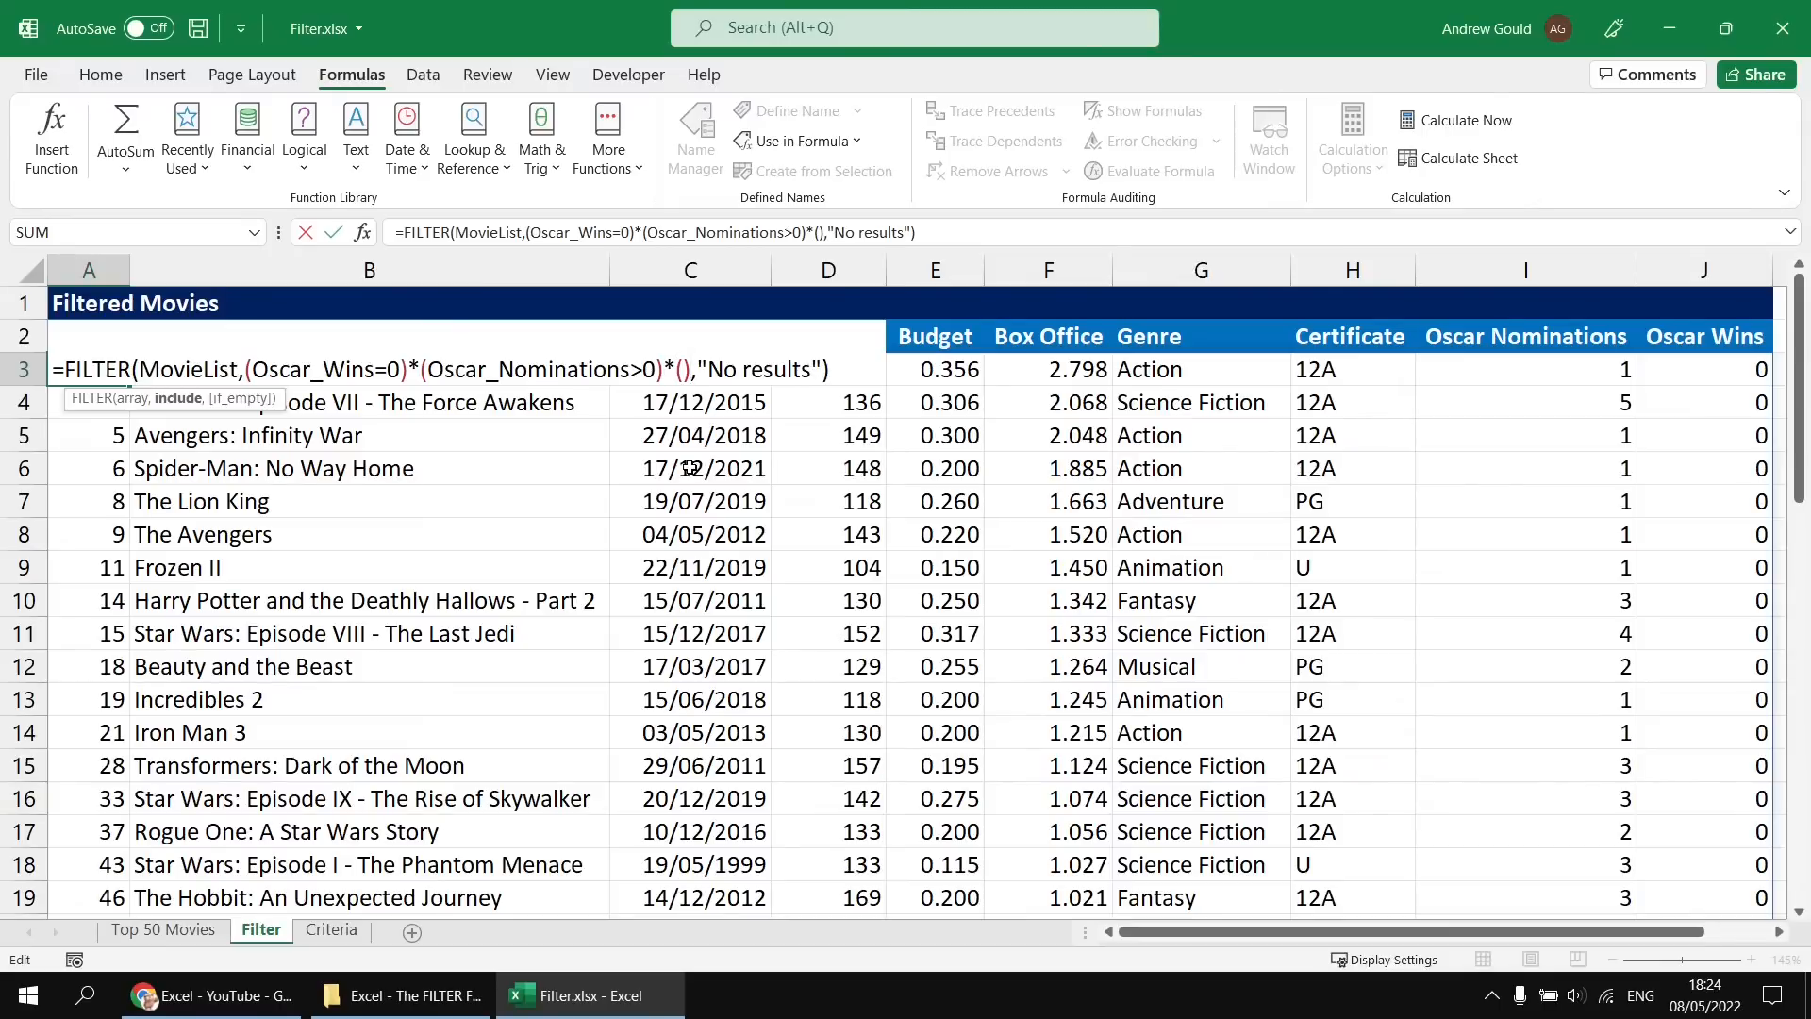
pyautogui.press('Left')
pyautogui.write('Genre=')
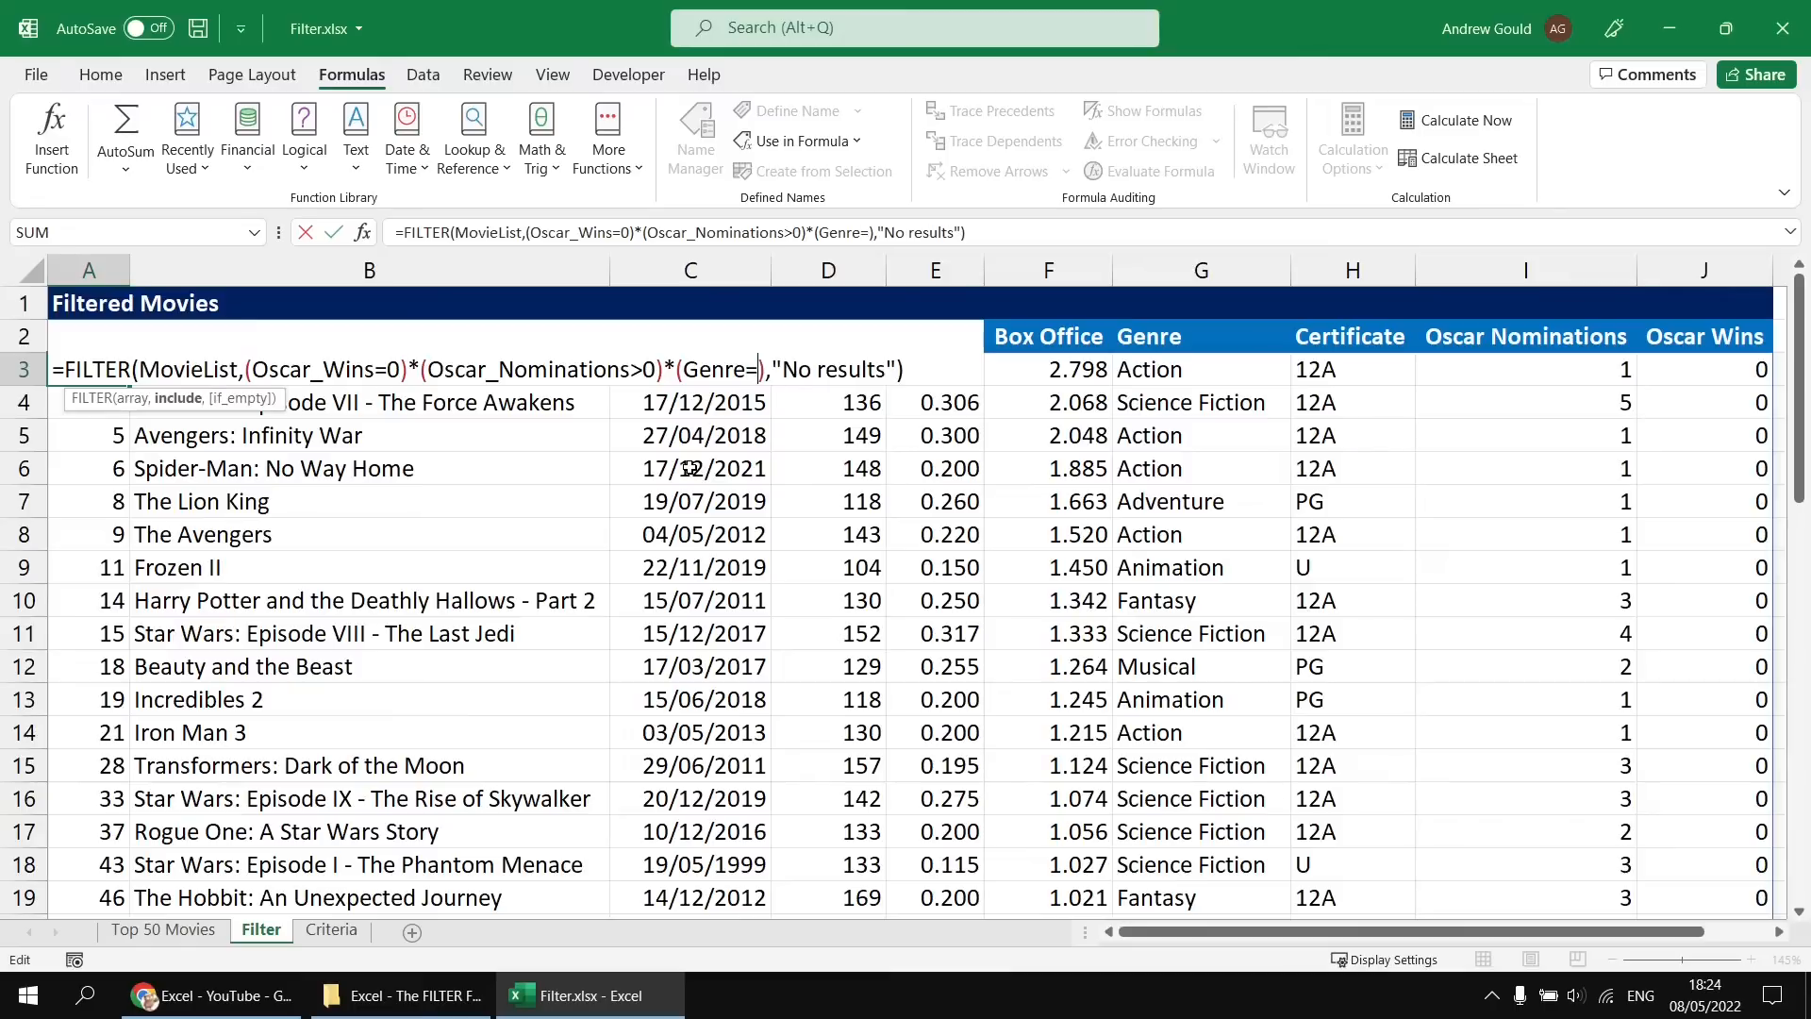
pyautogui.write('"action"')
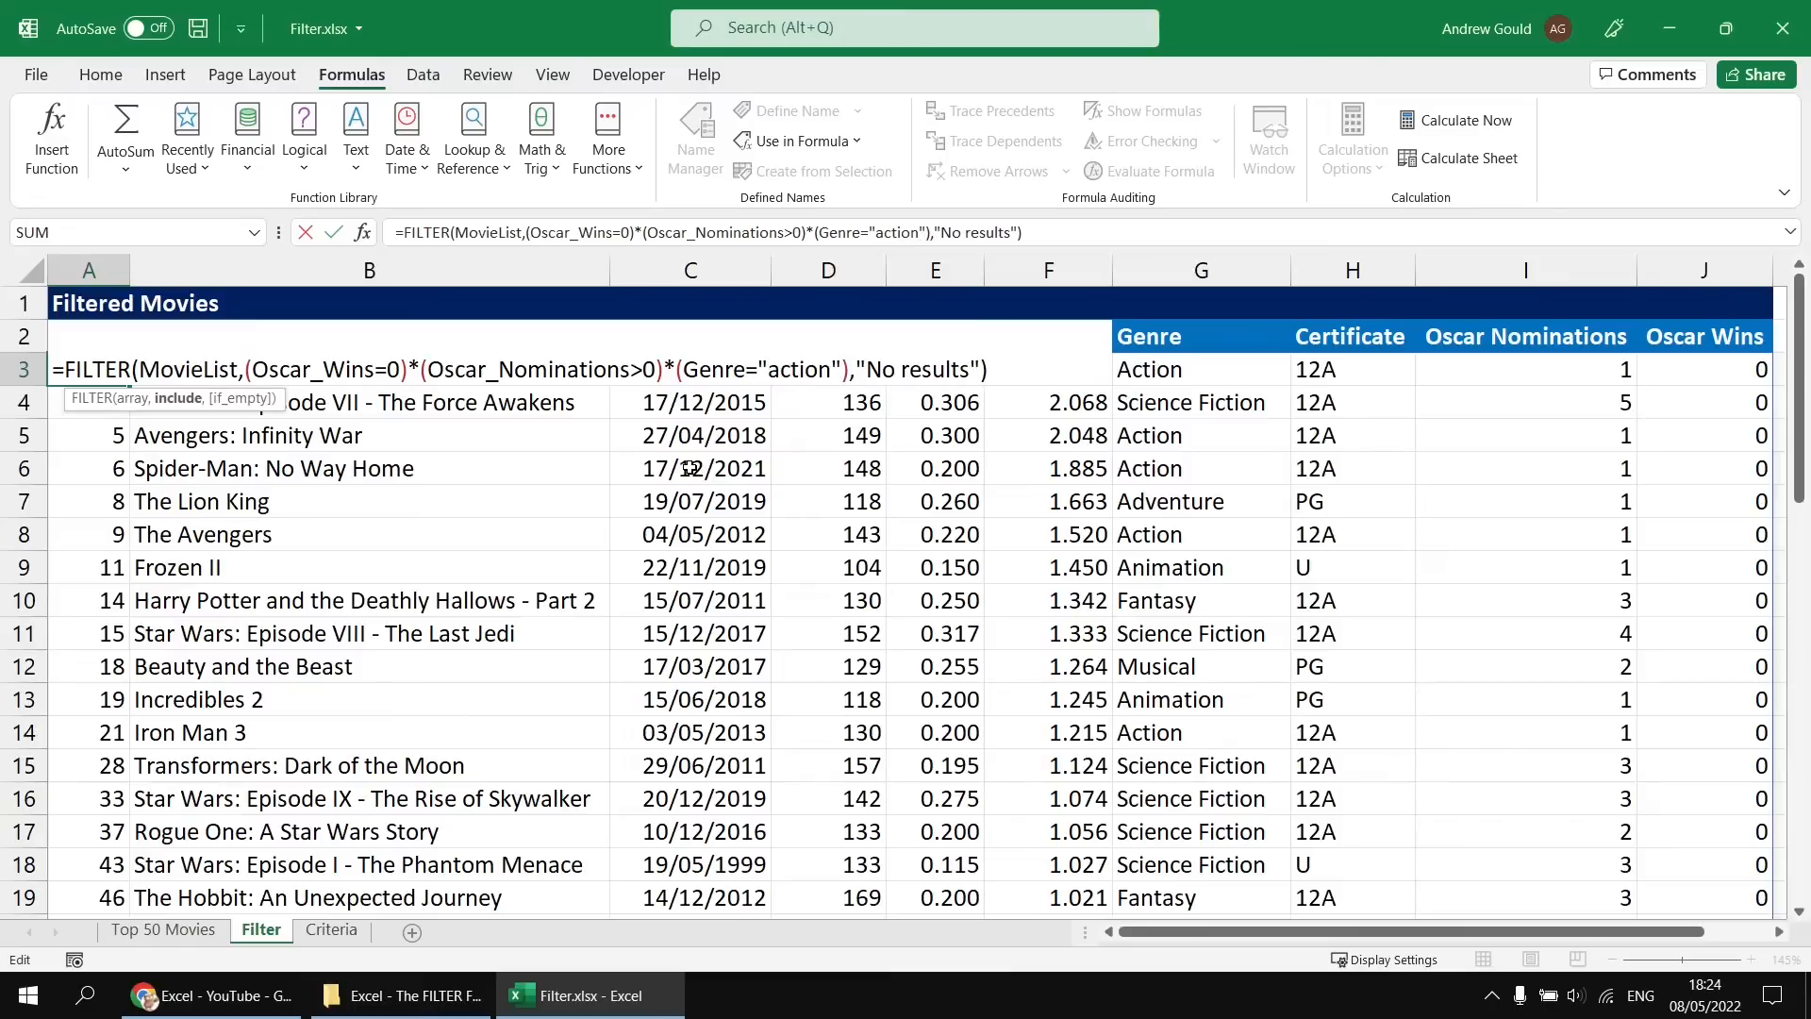
pyautogui.press('Return')
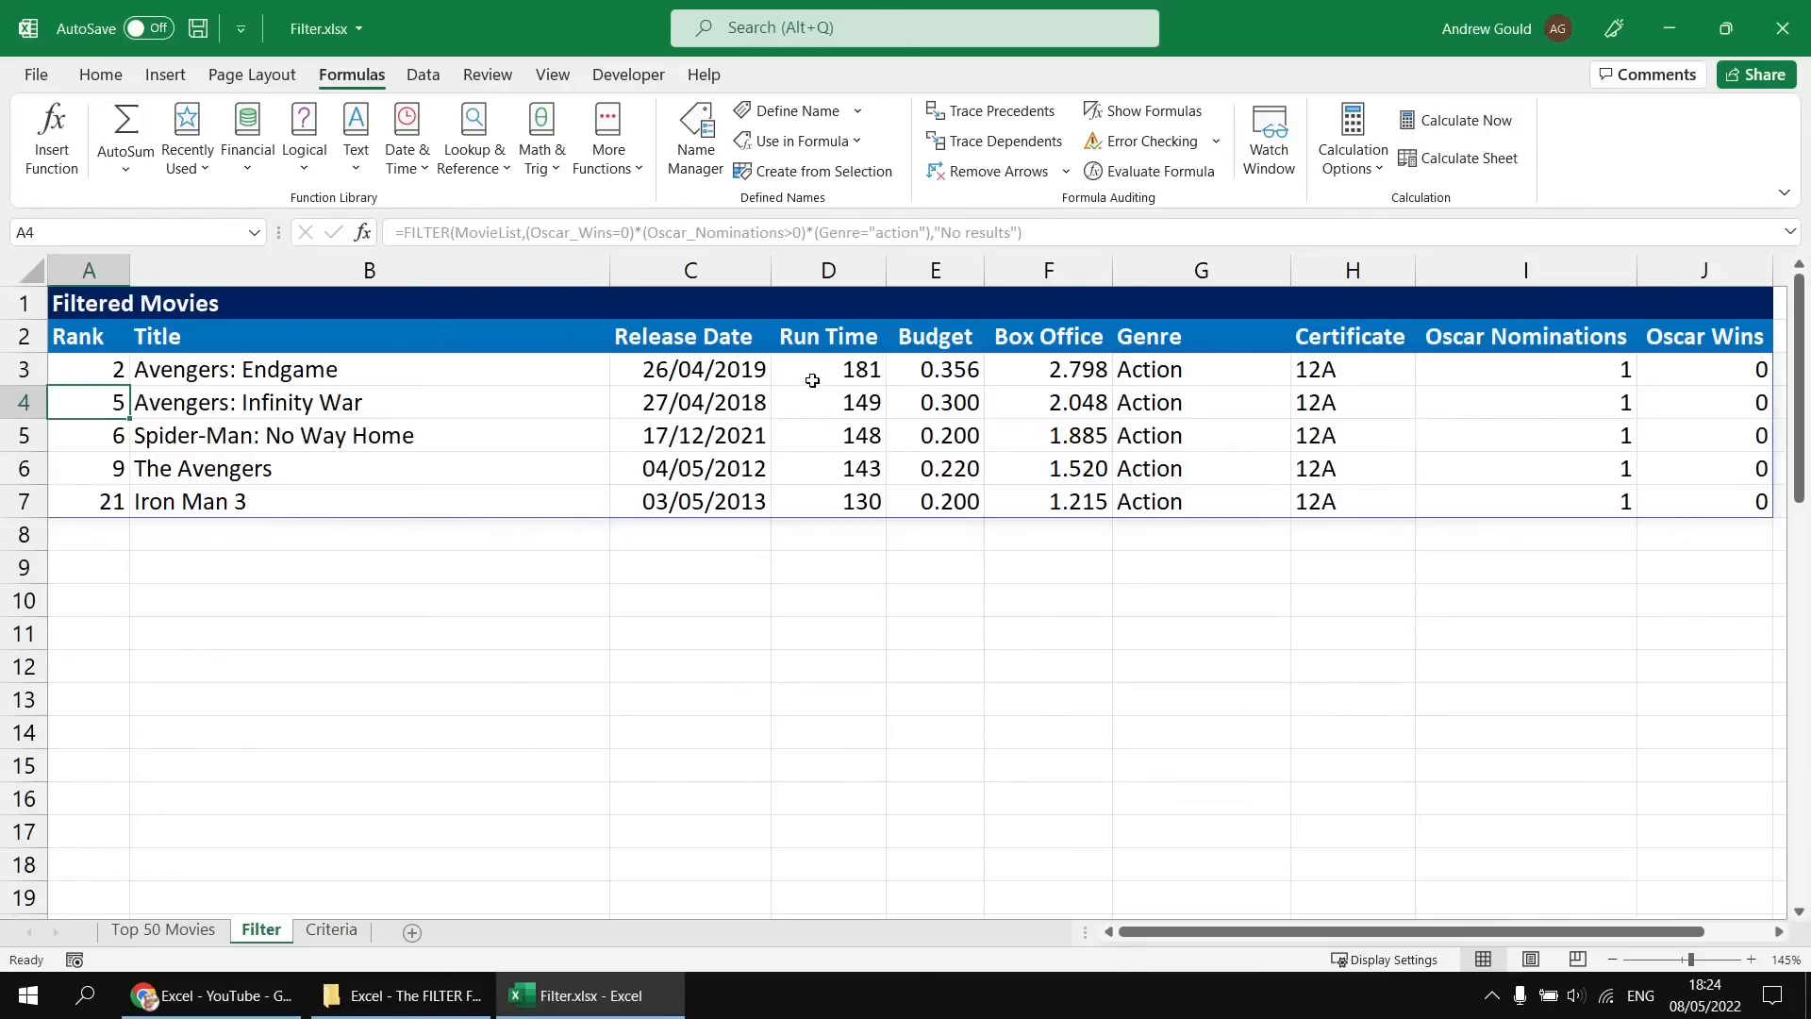
# Remove the Genre criterion from A3's FILTER formula and replace the Oscar_Wins criterion with Run_Time>=150.
pyautogui.click(90, 369)
pyautogui.press('F2')
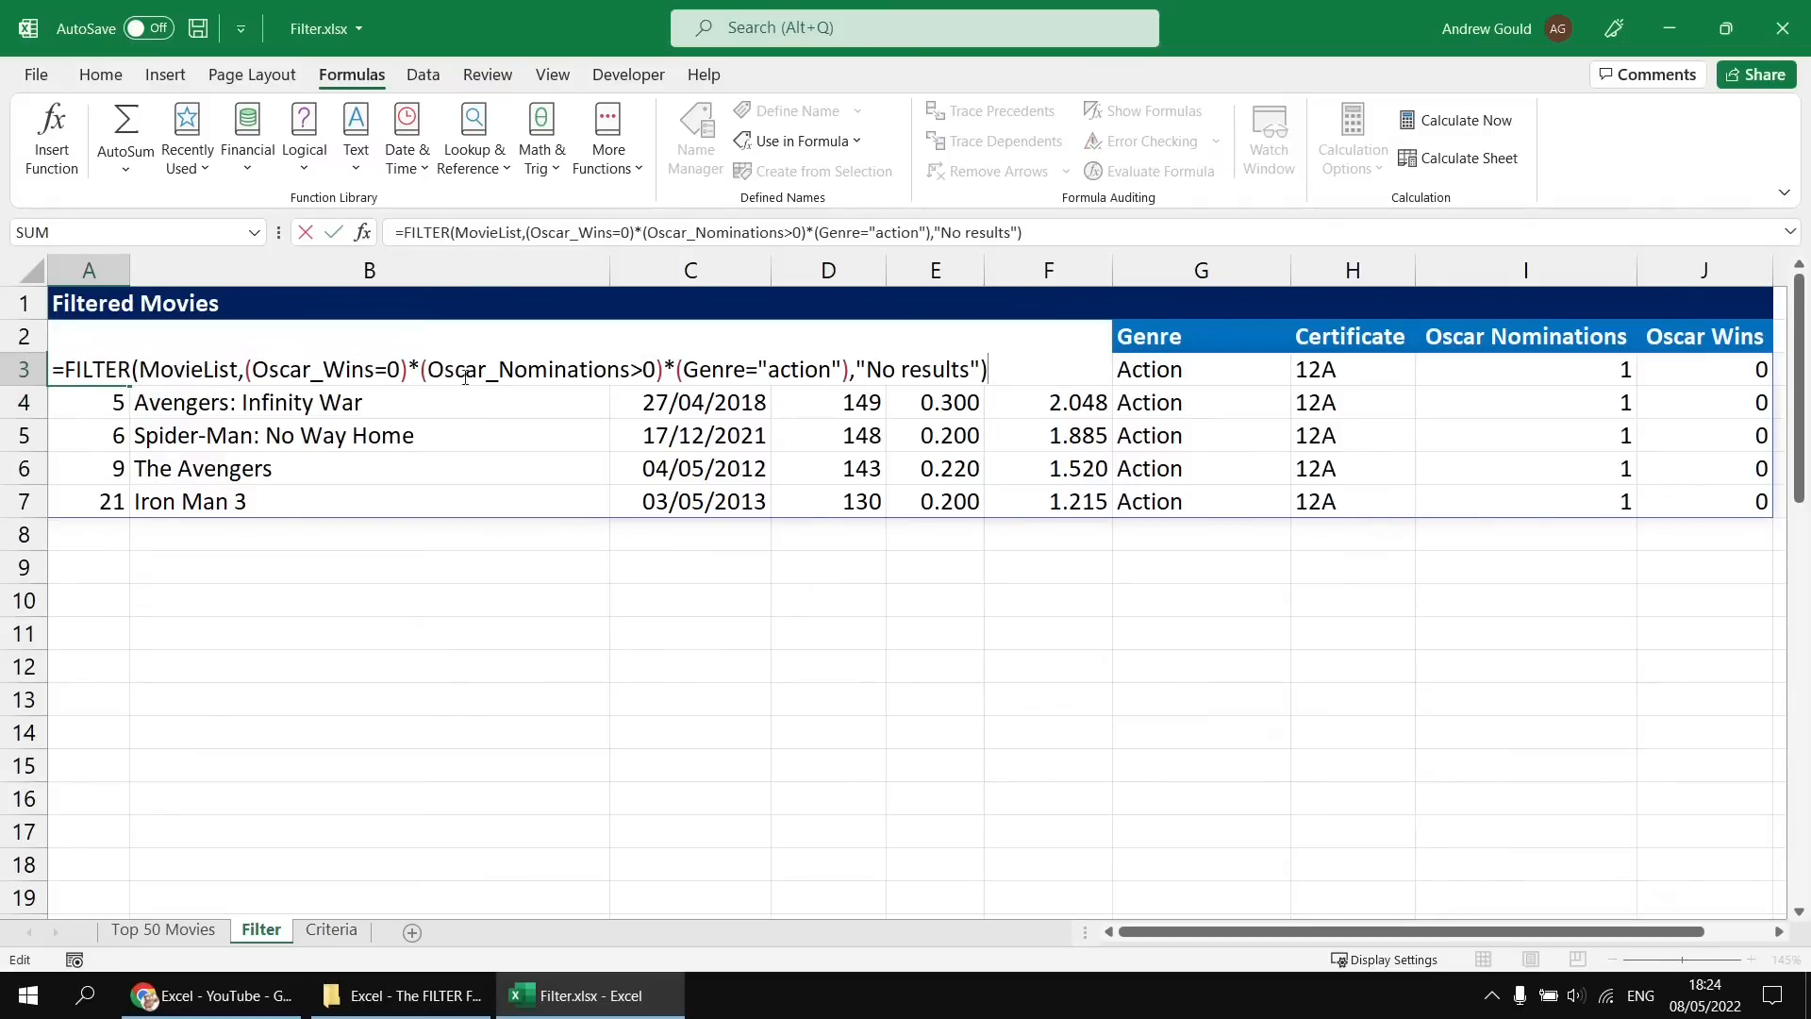
pyautogui.moveTo(845, 368); pyautogui.dragTo(670, 371)
pyautogui.hotkey('ctrl', 'c')
pyautogui.press('Delete')
pyautogui.moveTo(253, 369); pyautogui.dragTo(396, 369)
pyautogui.write('run')
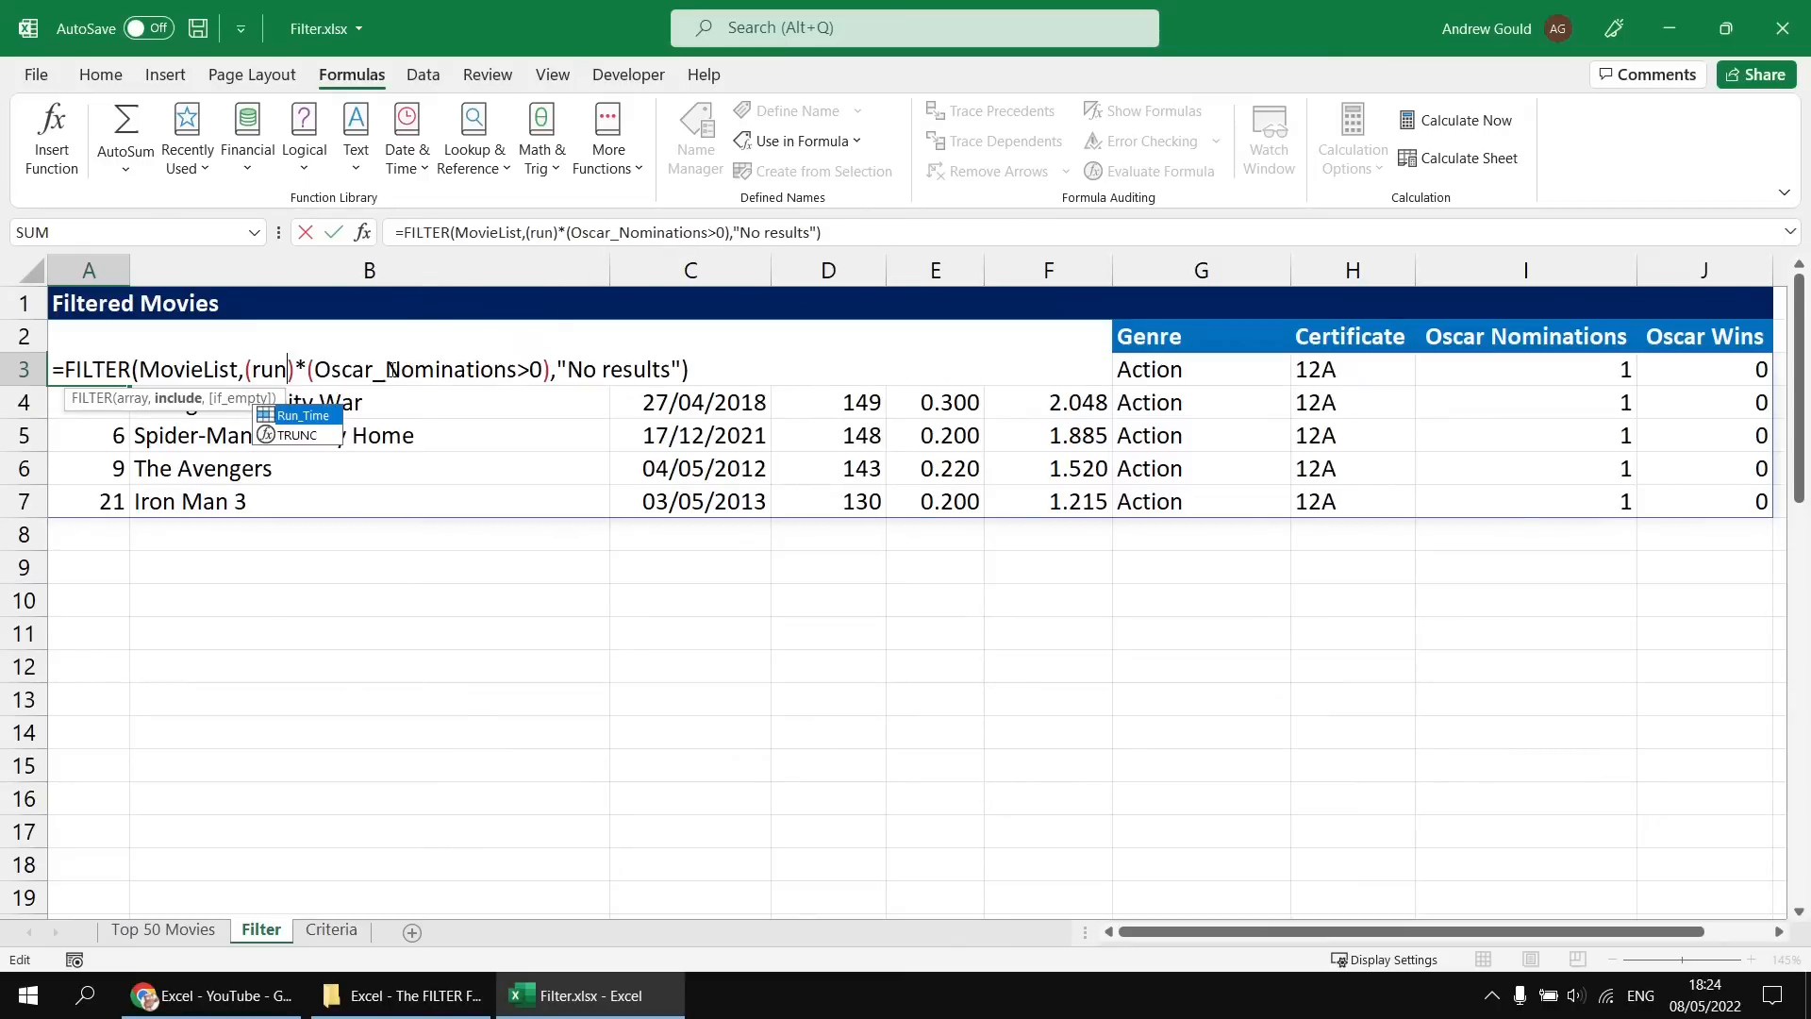
pyautogui.press('Tab')
pyautogui.write('>=150')
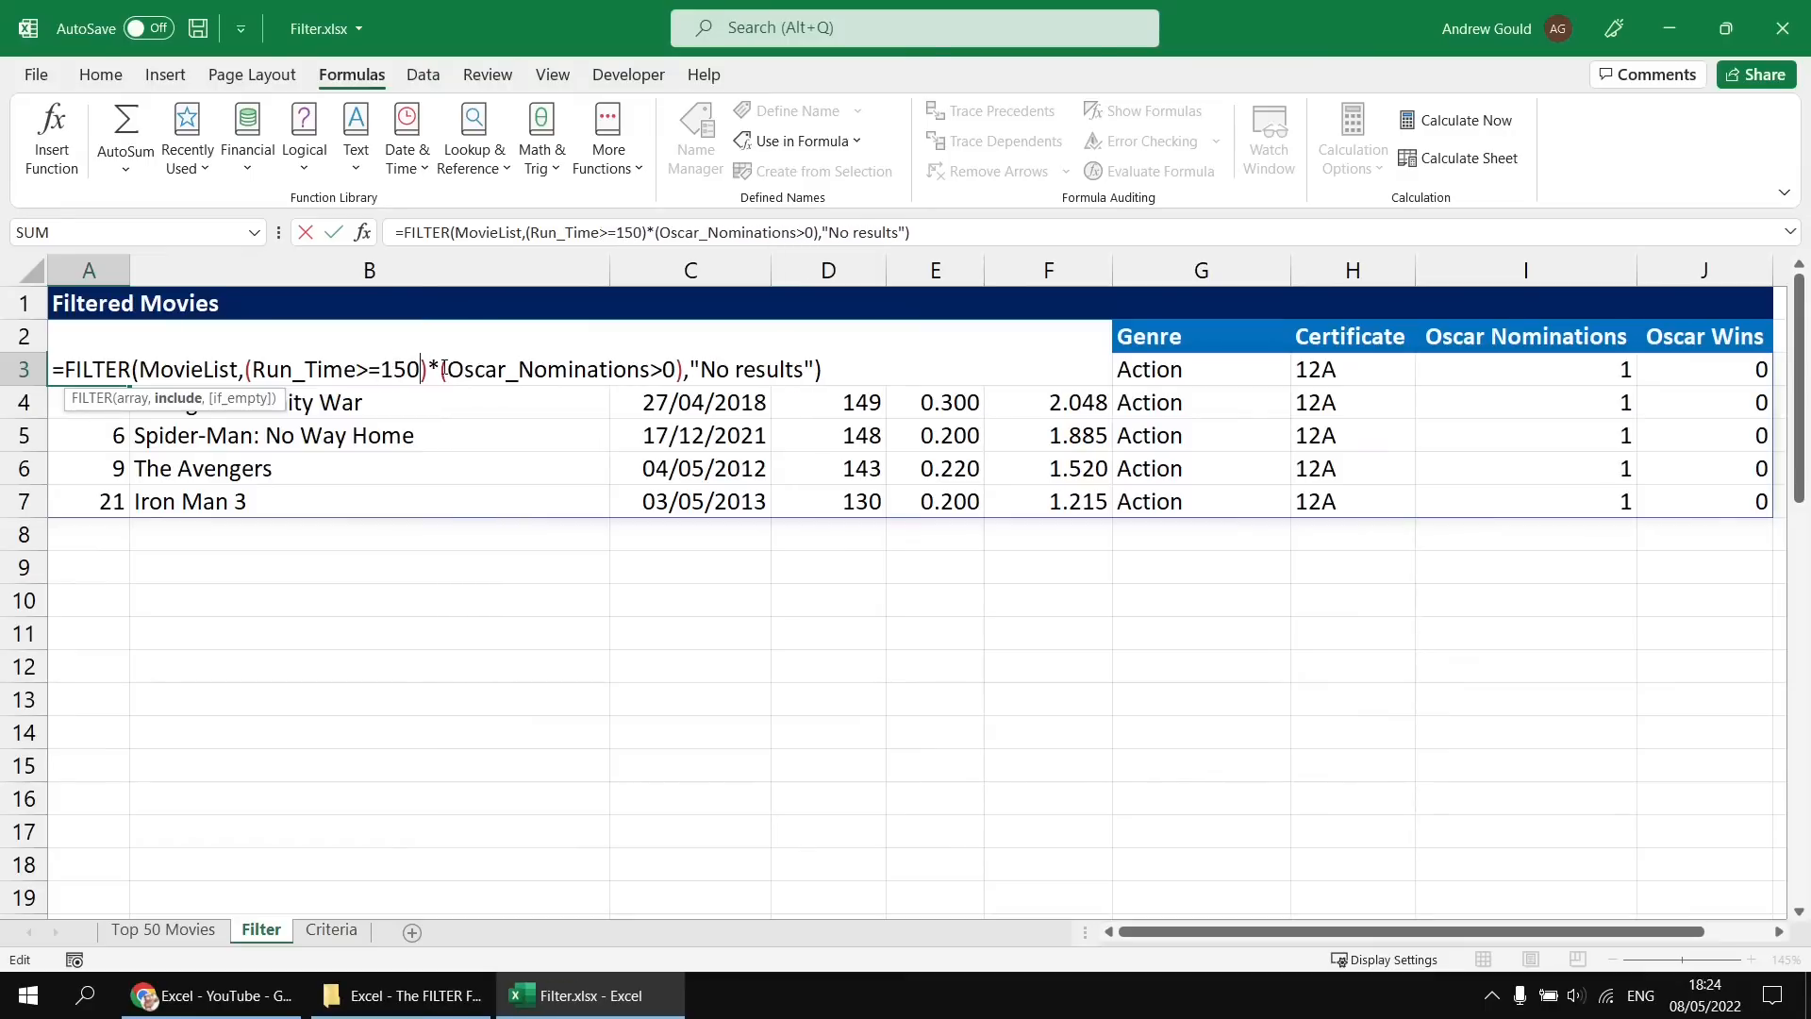
# Replace the Oscar_Nominations criterion with Run_Time<=180 and commit the formula.
pyautogui.moveTo(445, 369); pyautogui.dragTo(675, 367)
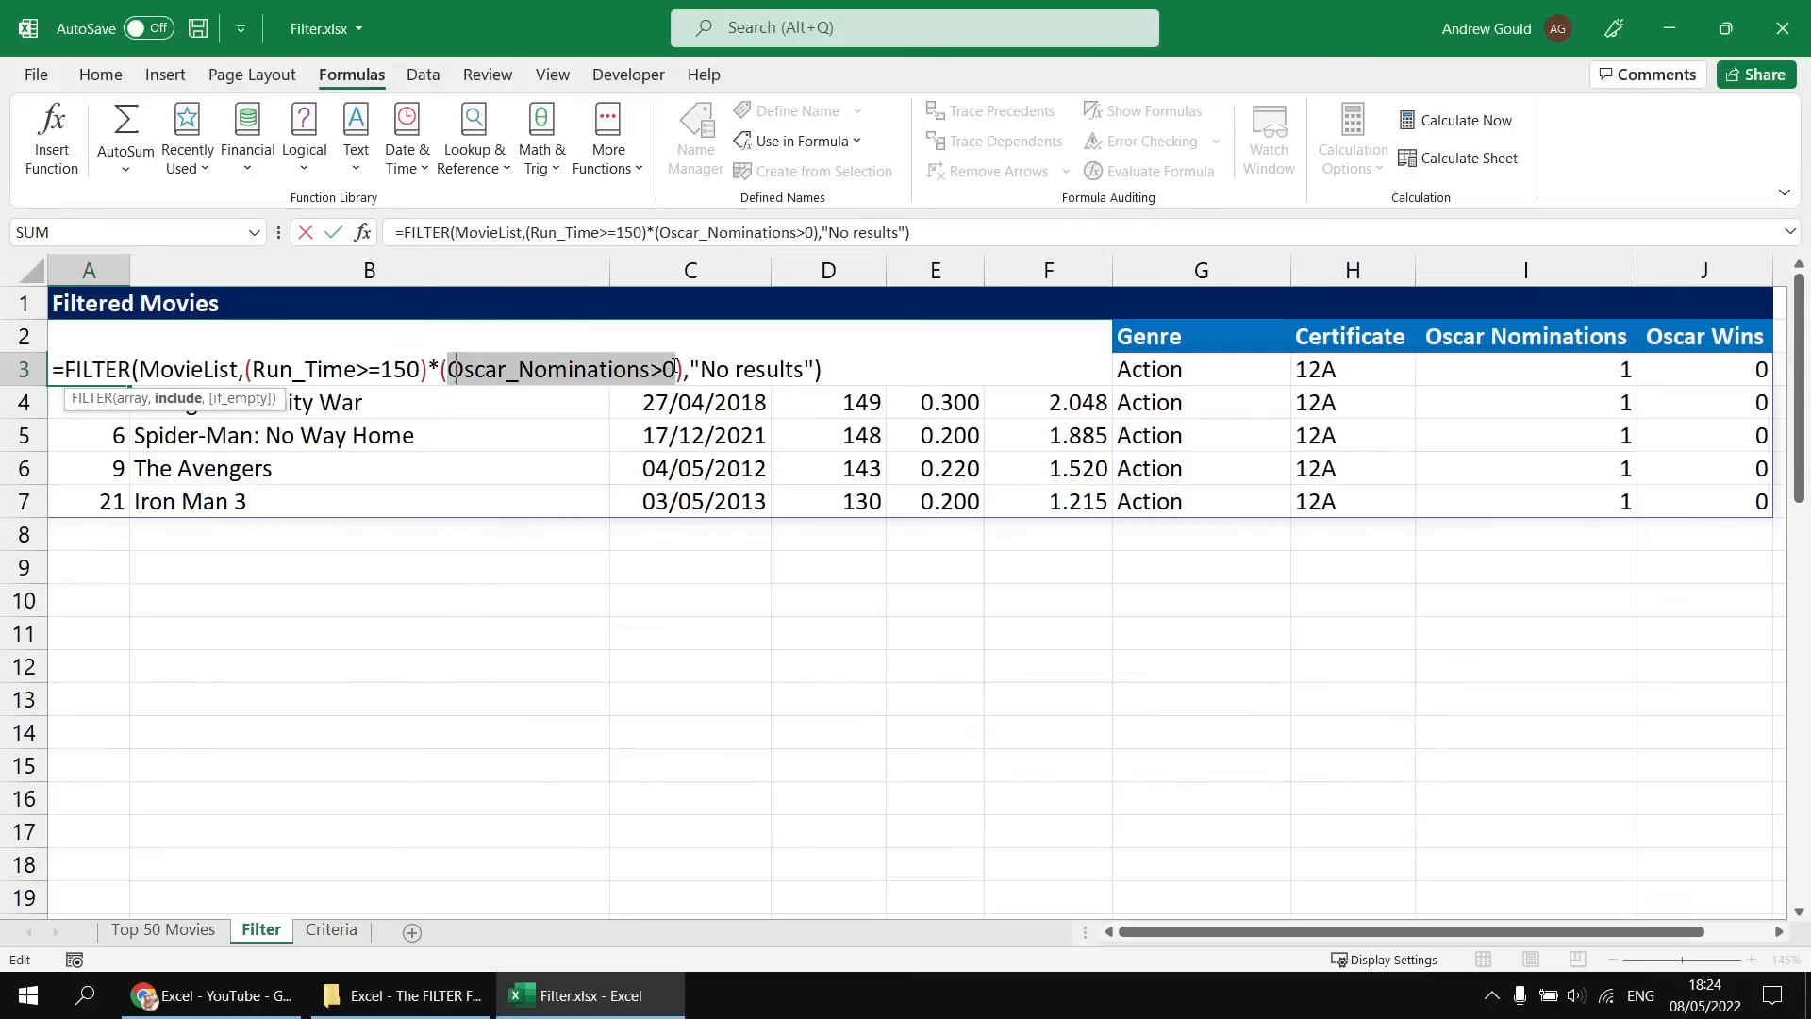
pyautogui.write('run')
pyautogui.press('Tab')
pyautogui.write('<=180')
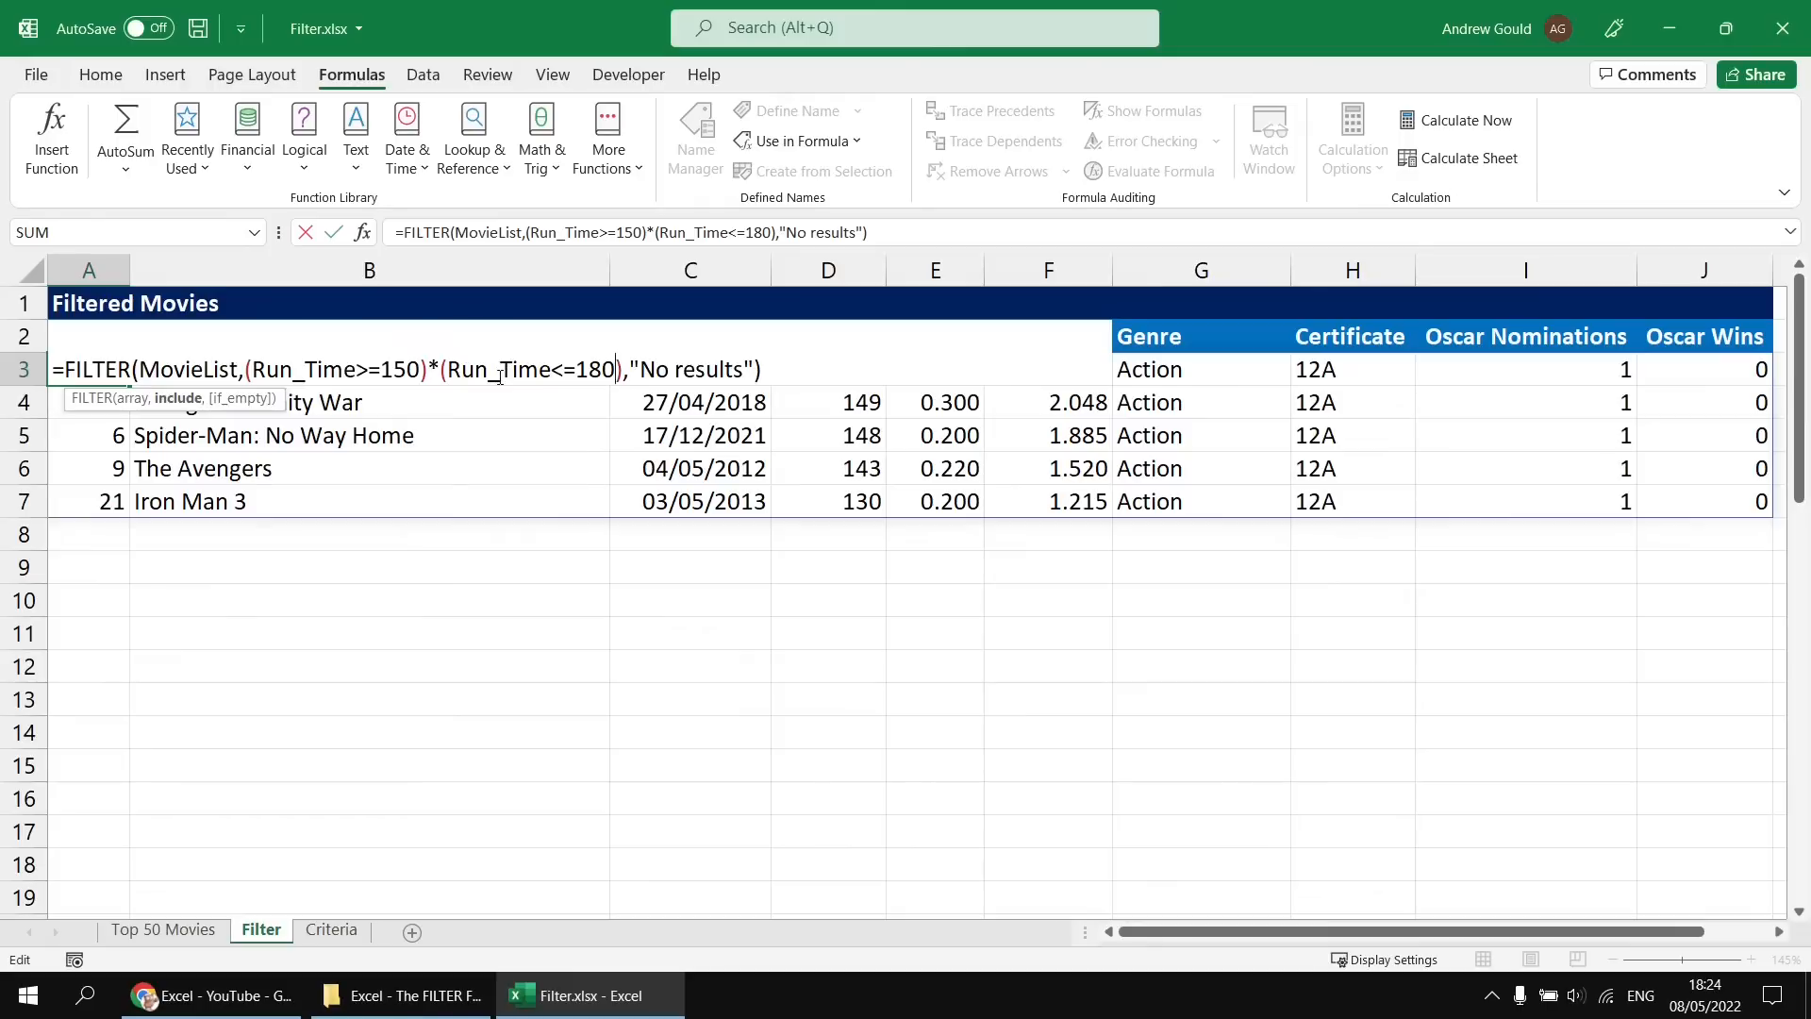
pyautogui.press('Return')
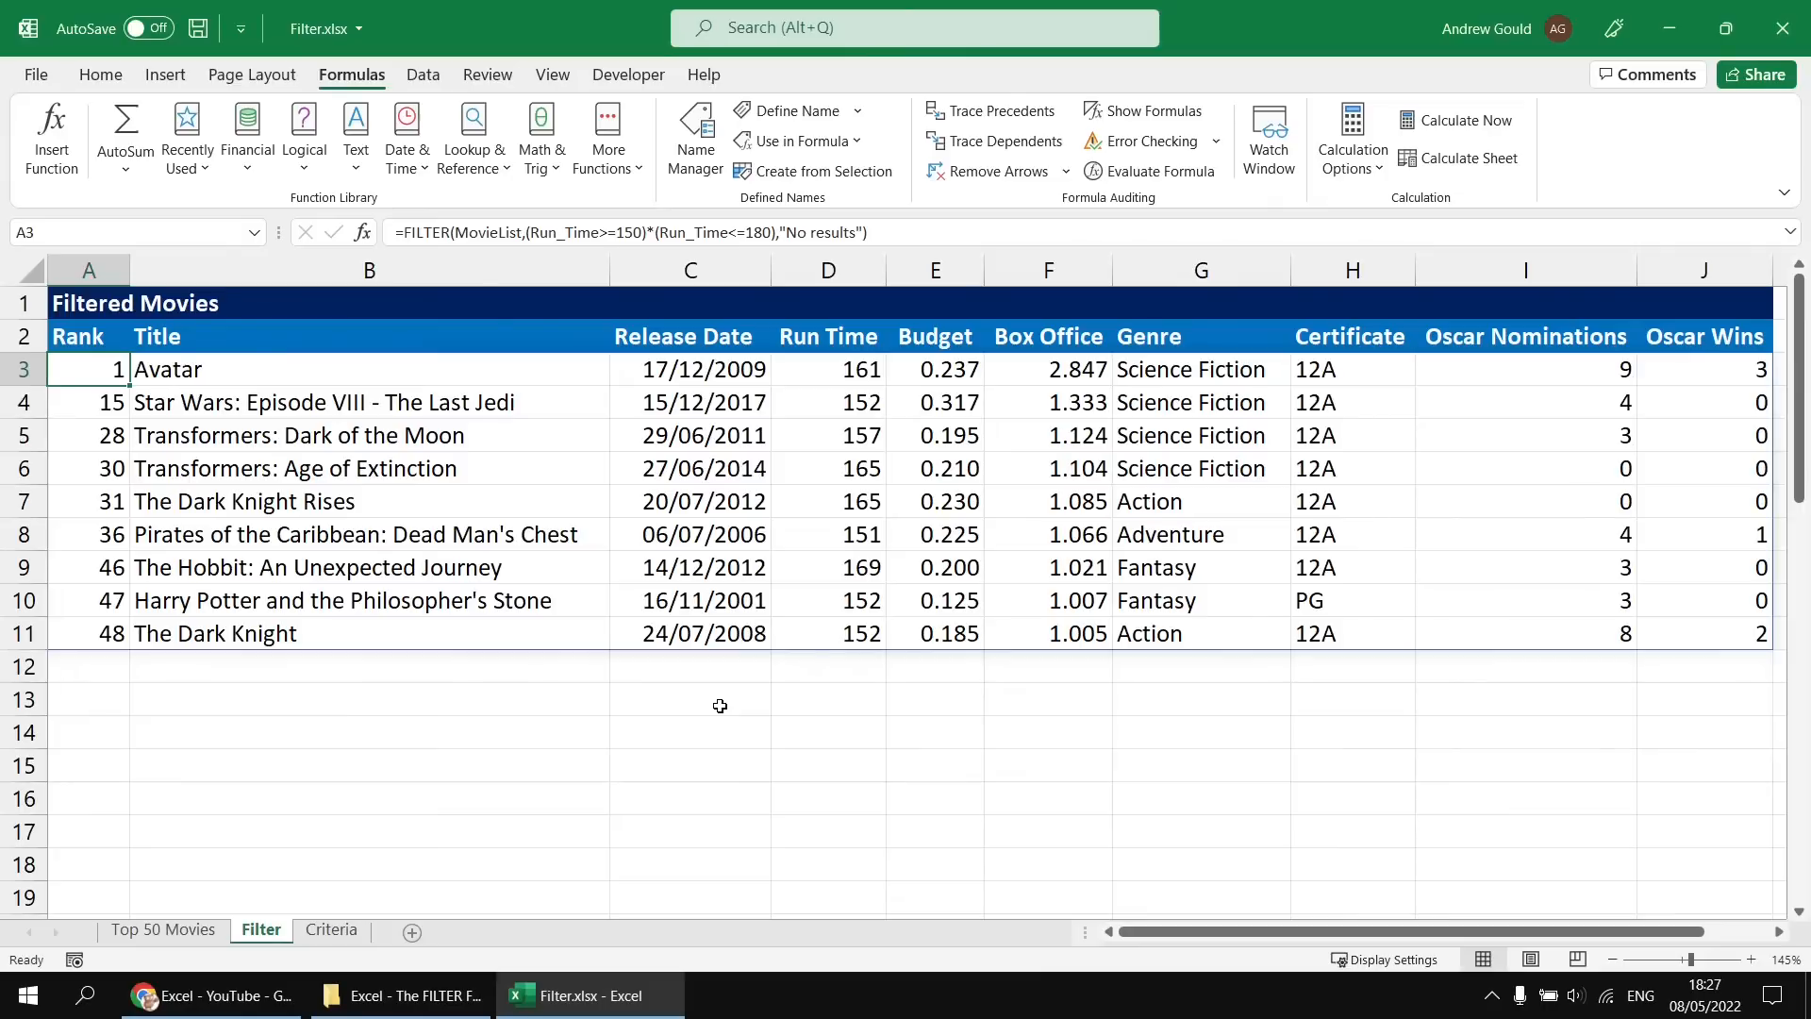
# Replace the Run_Time>=150 criterion in A3's formula with Genre="action" and join the two criteria with +.
pyautogui.doubleClick(95, 373)
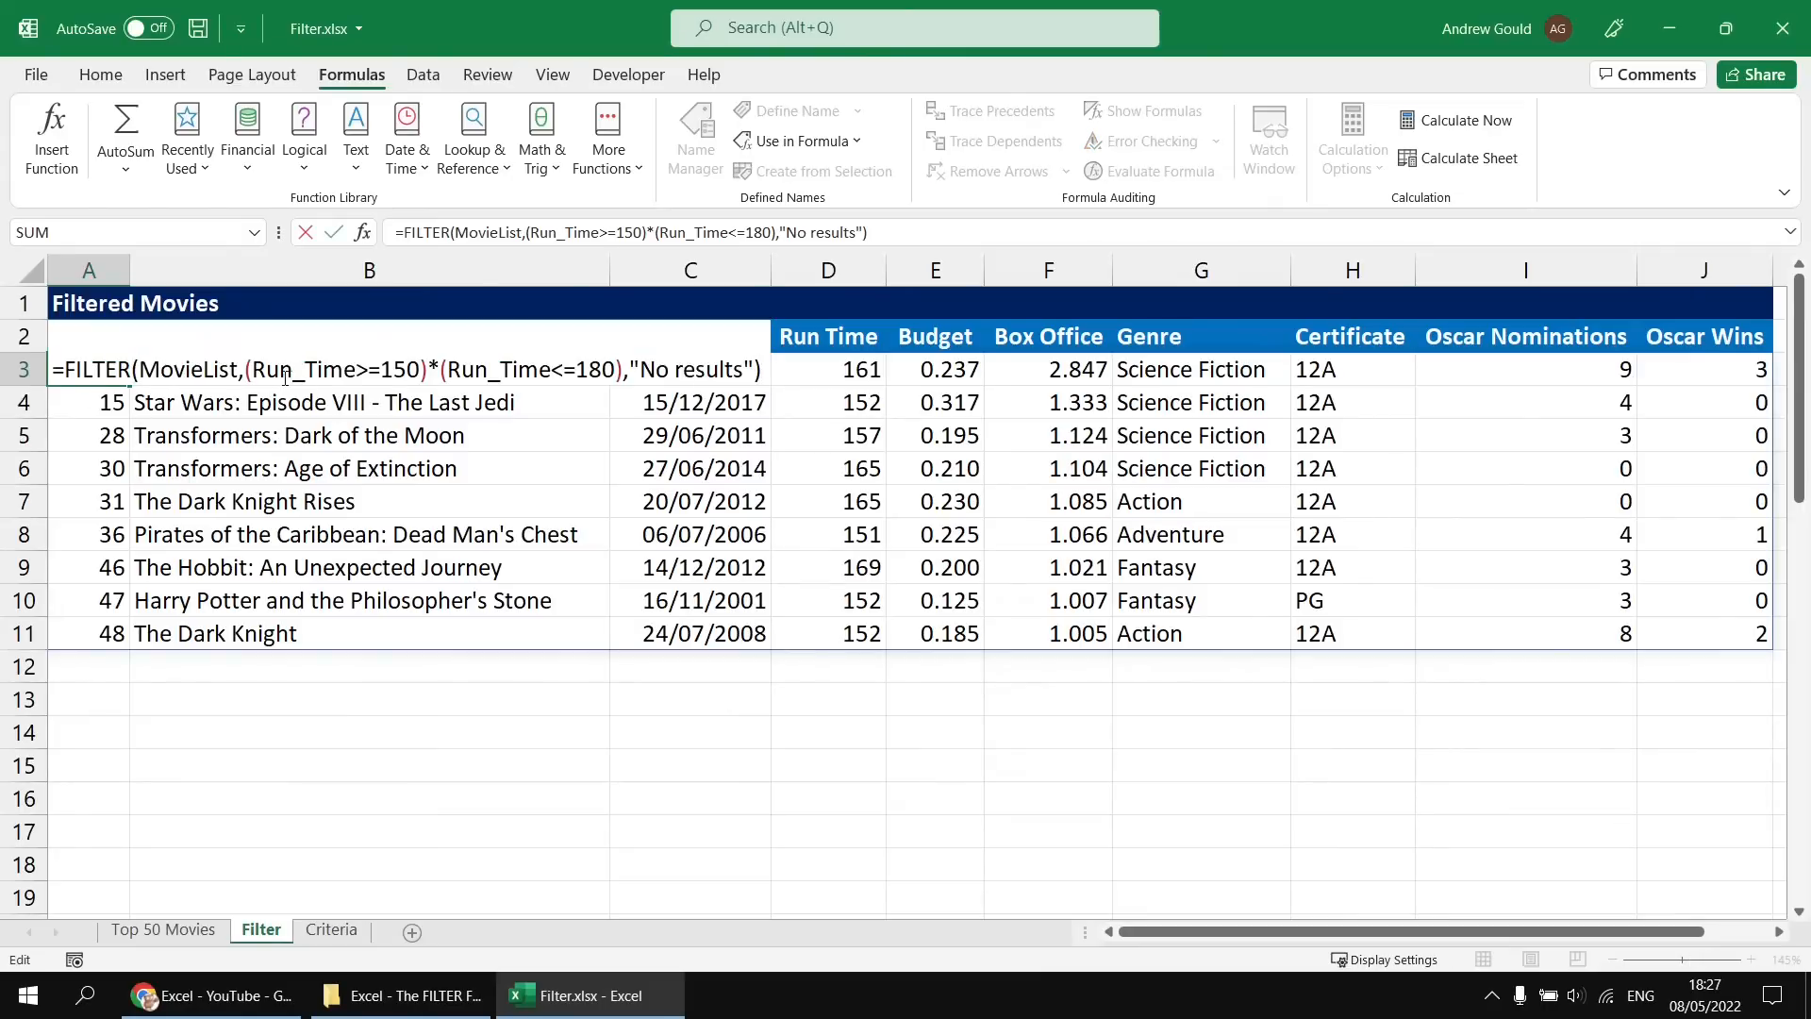
pyautogui.moveTo(255, 371); pyautogui.dragTo(422, 370)
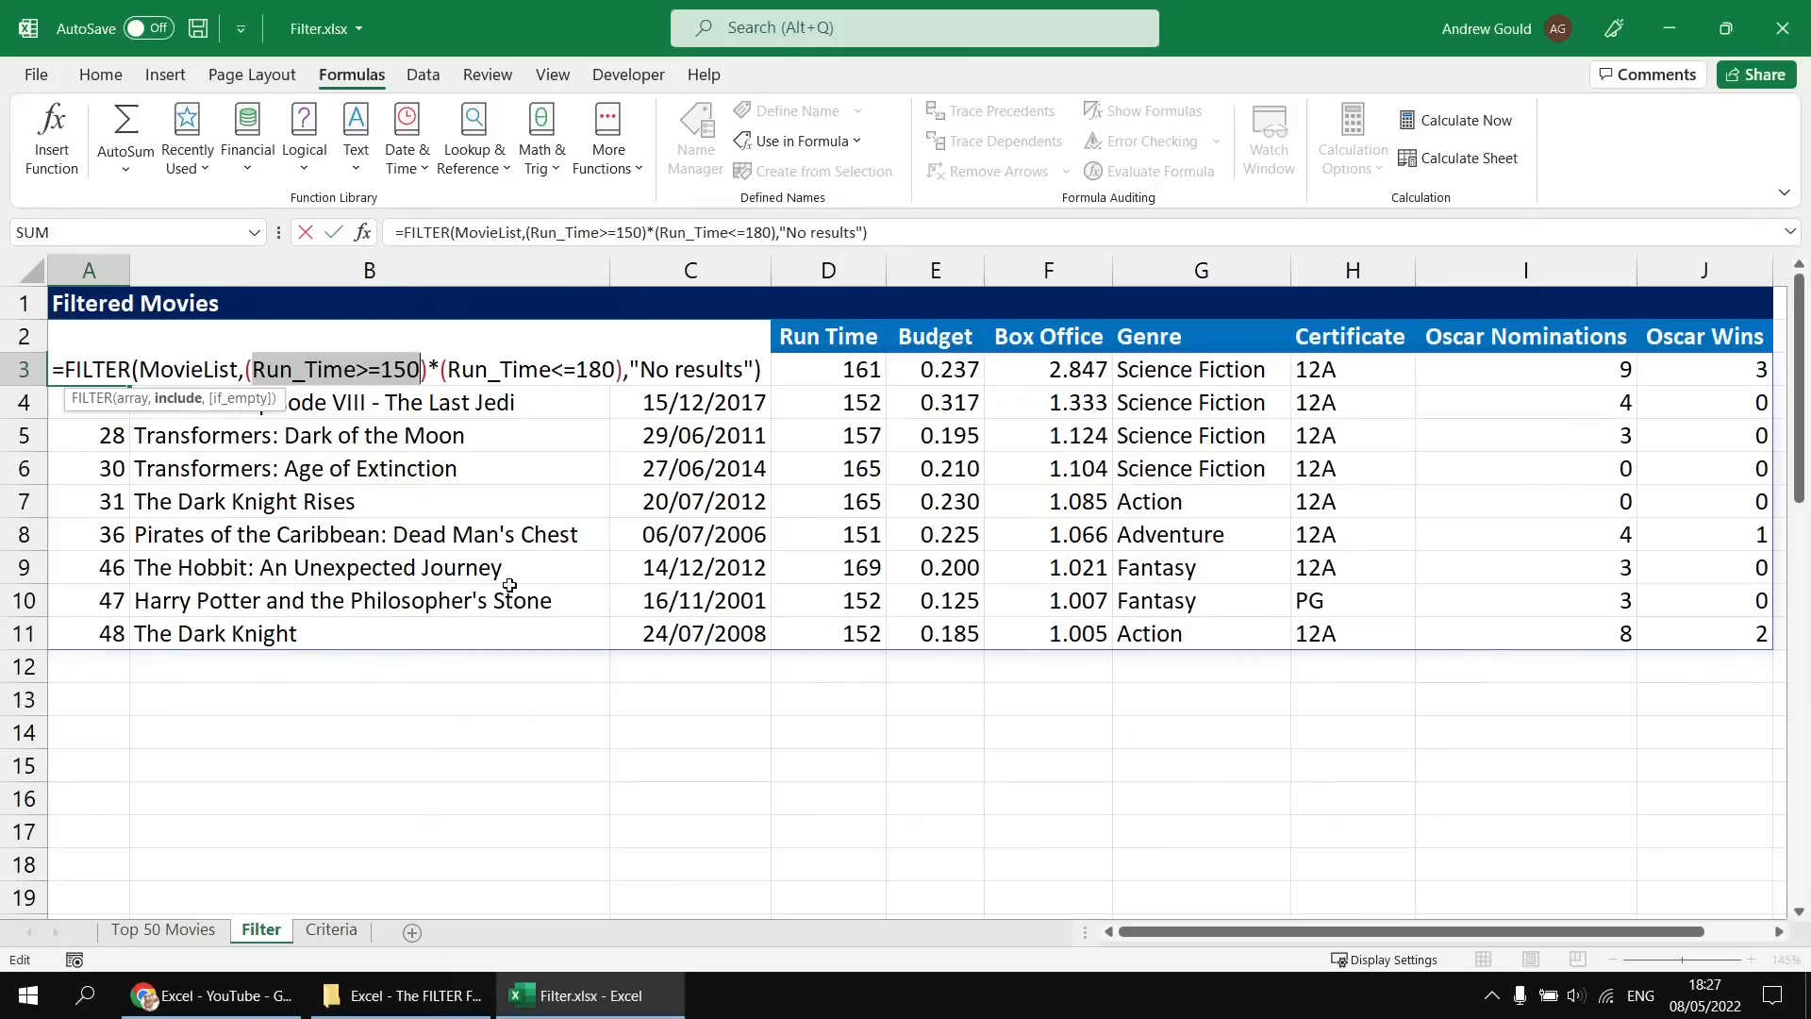
pyautogui.write('Genre')
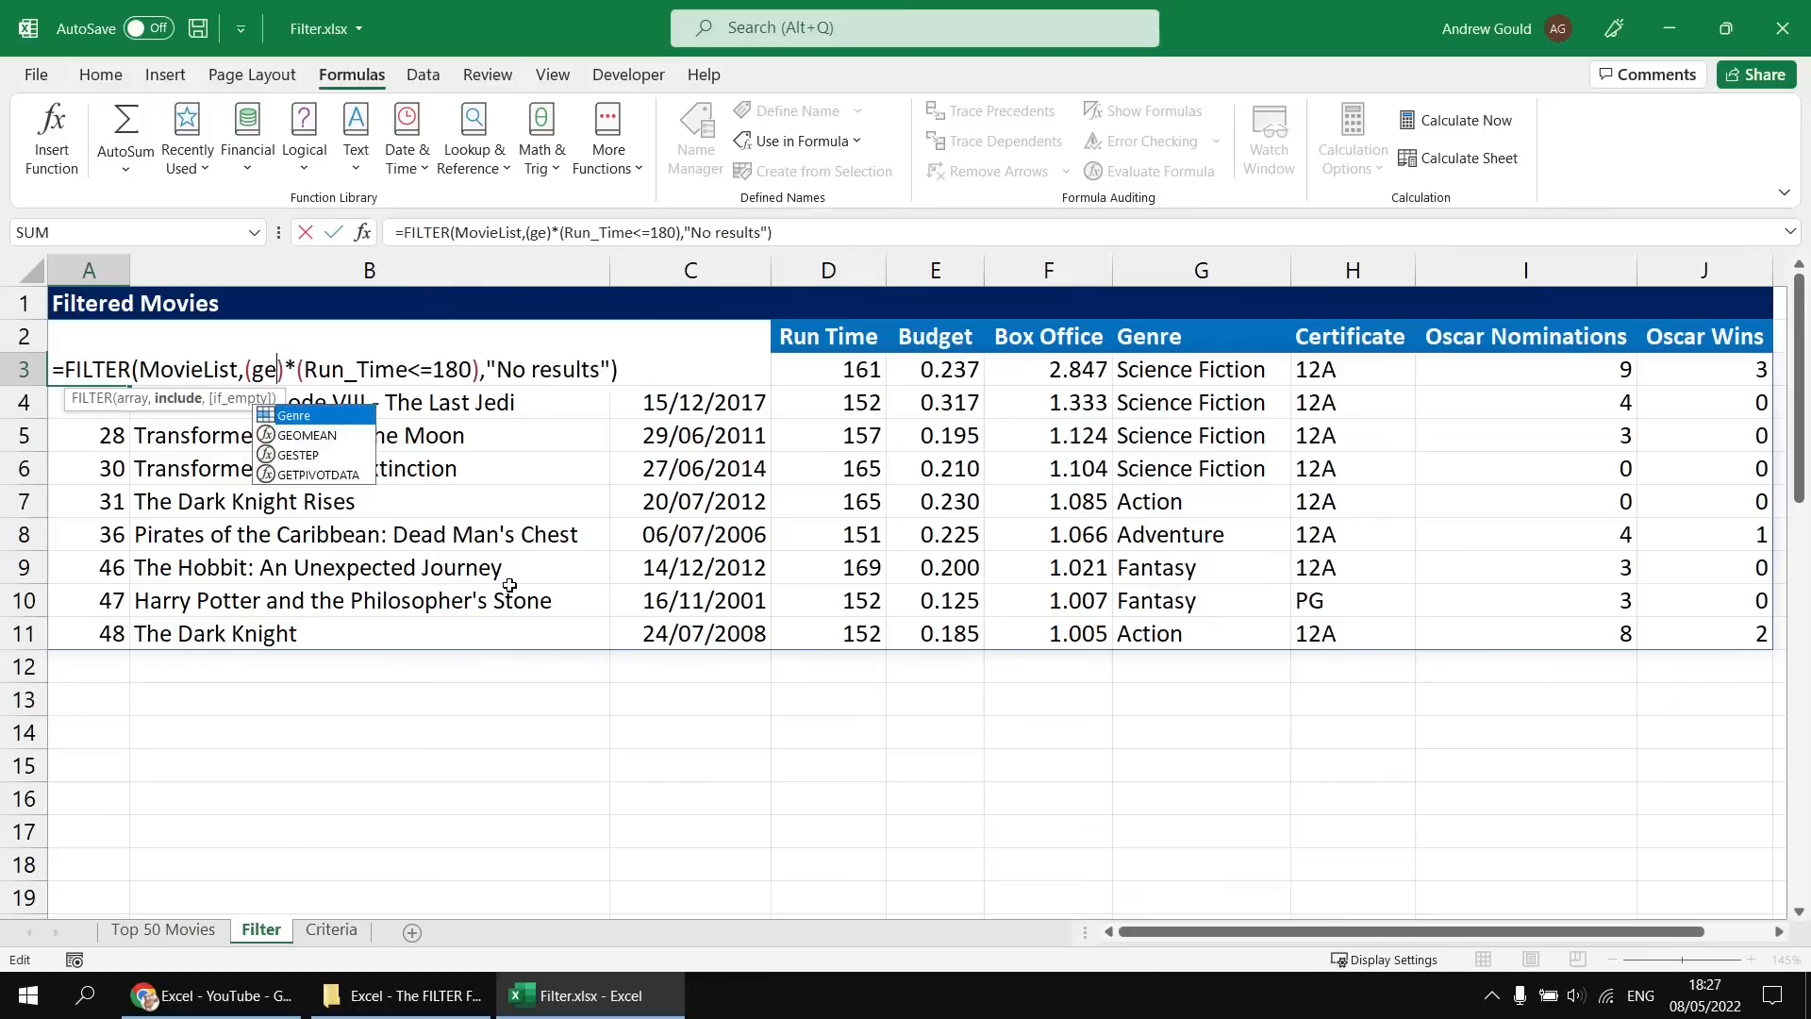
pyautogui.press('Left')
pyautogui.write('="action"')
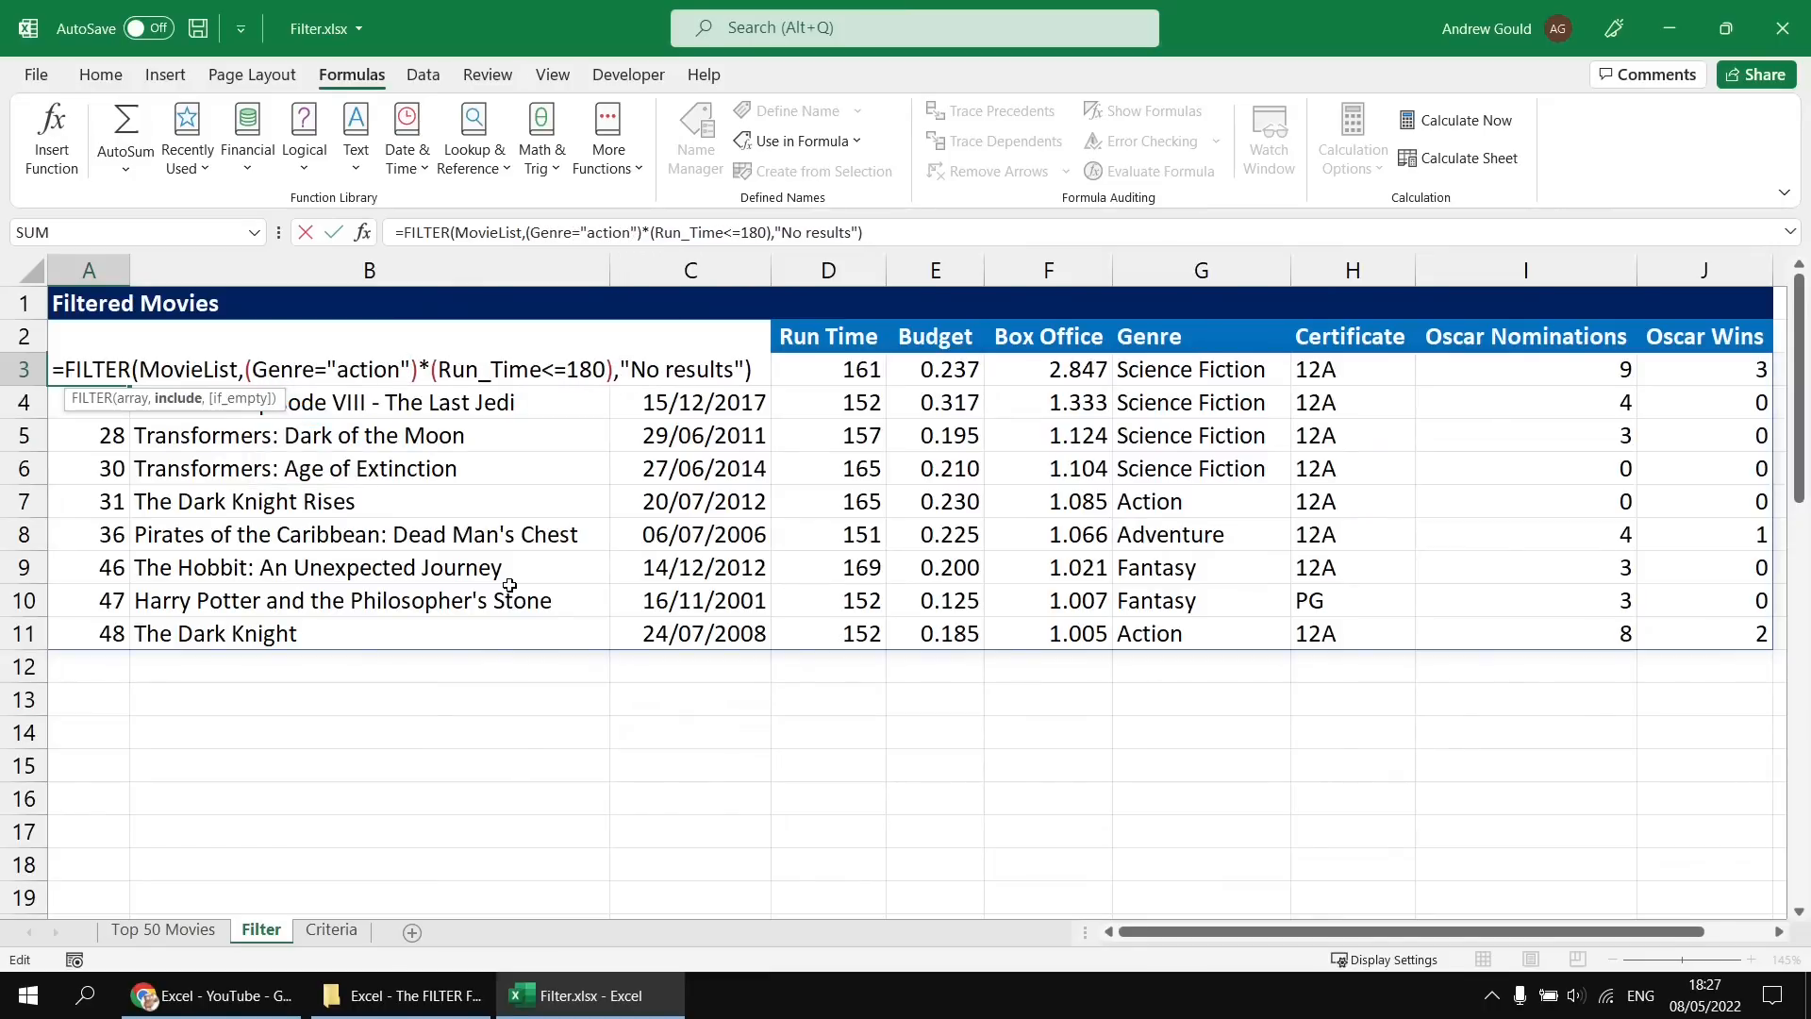
pyautogui.moveTo(418, 369); pyautogui.dragTo(430, 369)
pyautogui.write('+')
# Replace the Run_Time<=180 criterion with a copy of the Genre criterion set to "adventure".
pyautogui.moveTo(252, 369); pyautogui.dragTo(607, 369)
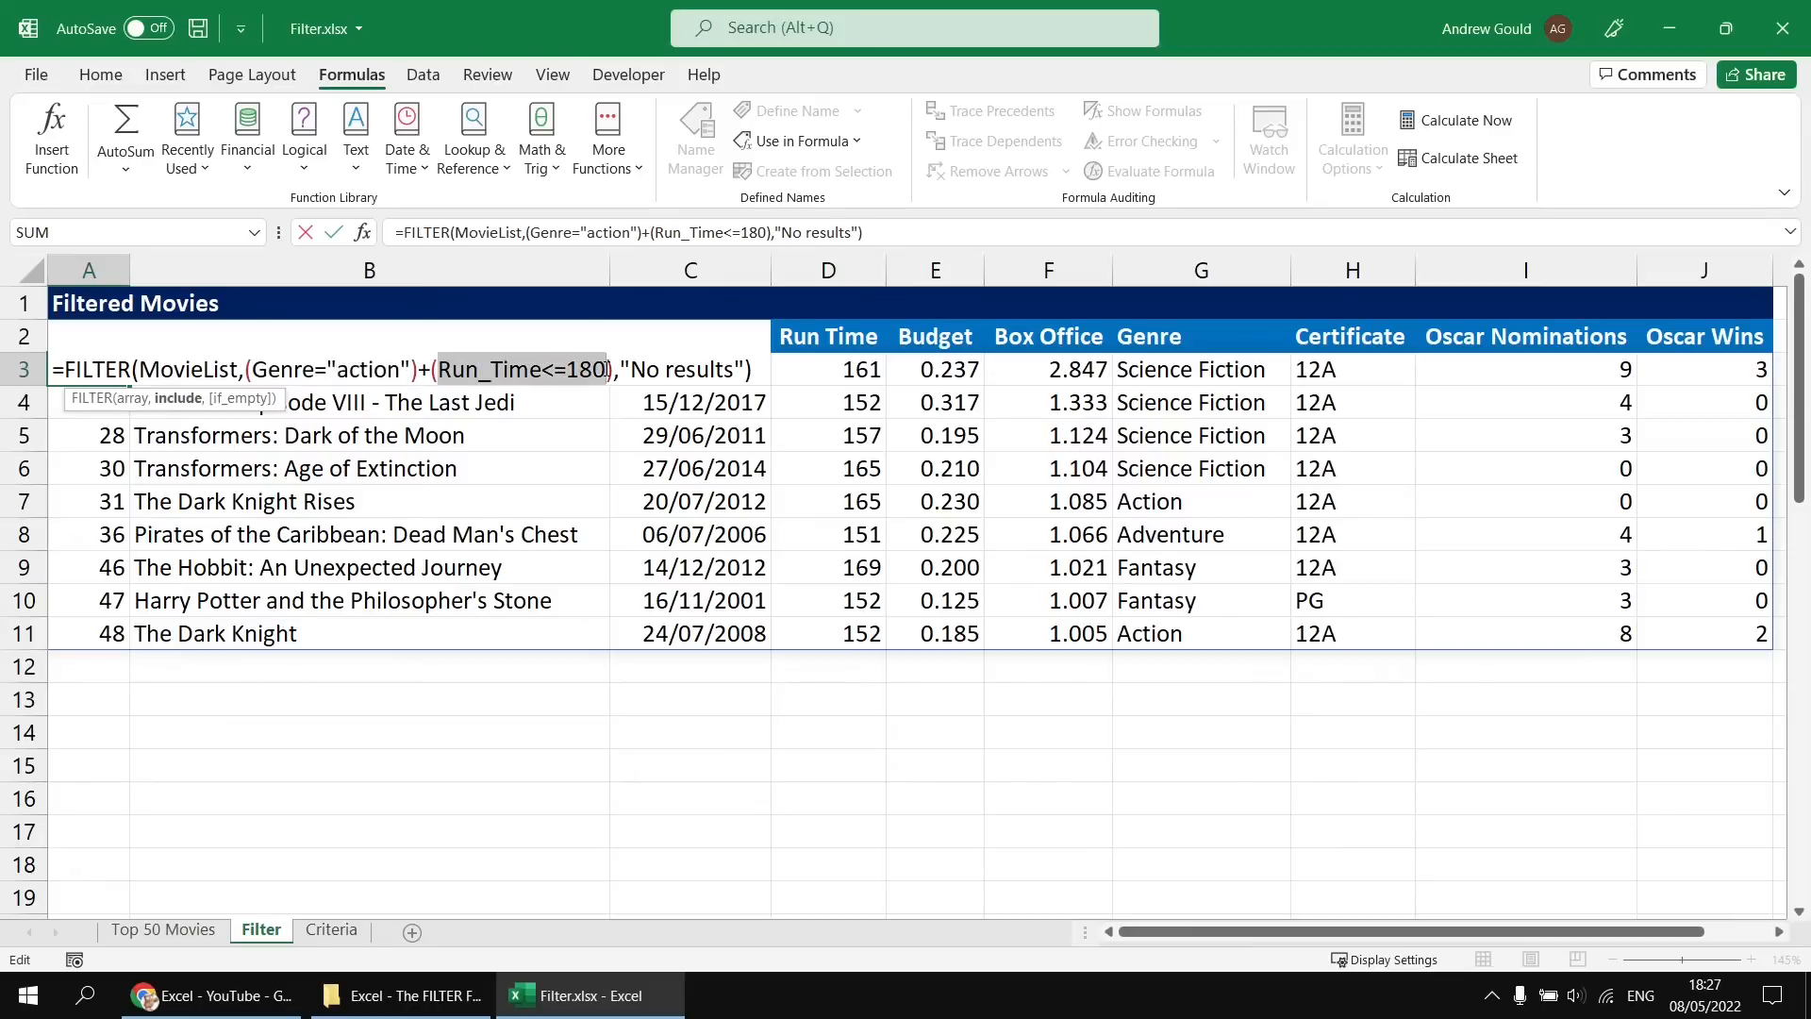
pyautogui.hotkey('ctrl', 'v')
pyautogui.tripleClick(528, 369)
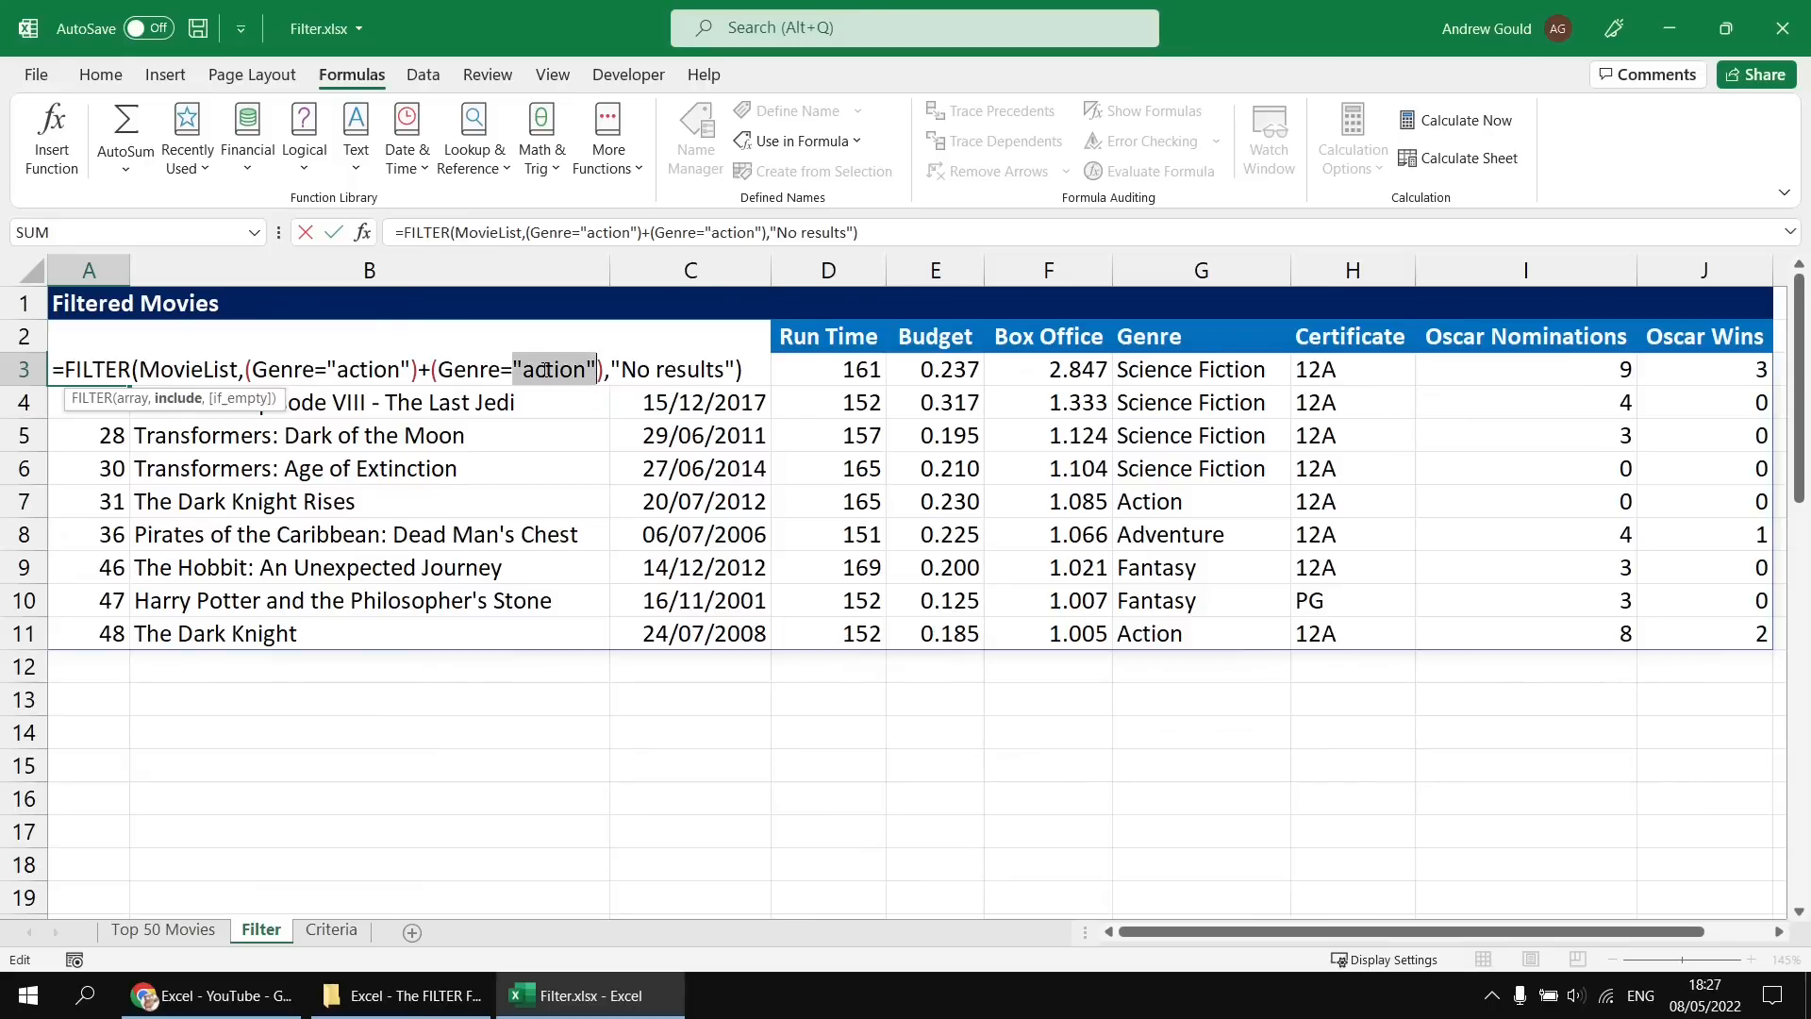
pyautogui.moveTo(528, 369); pyautogui.dragTo(591, 368)
pyautogui.write('adventure')
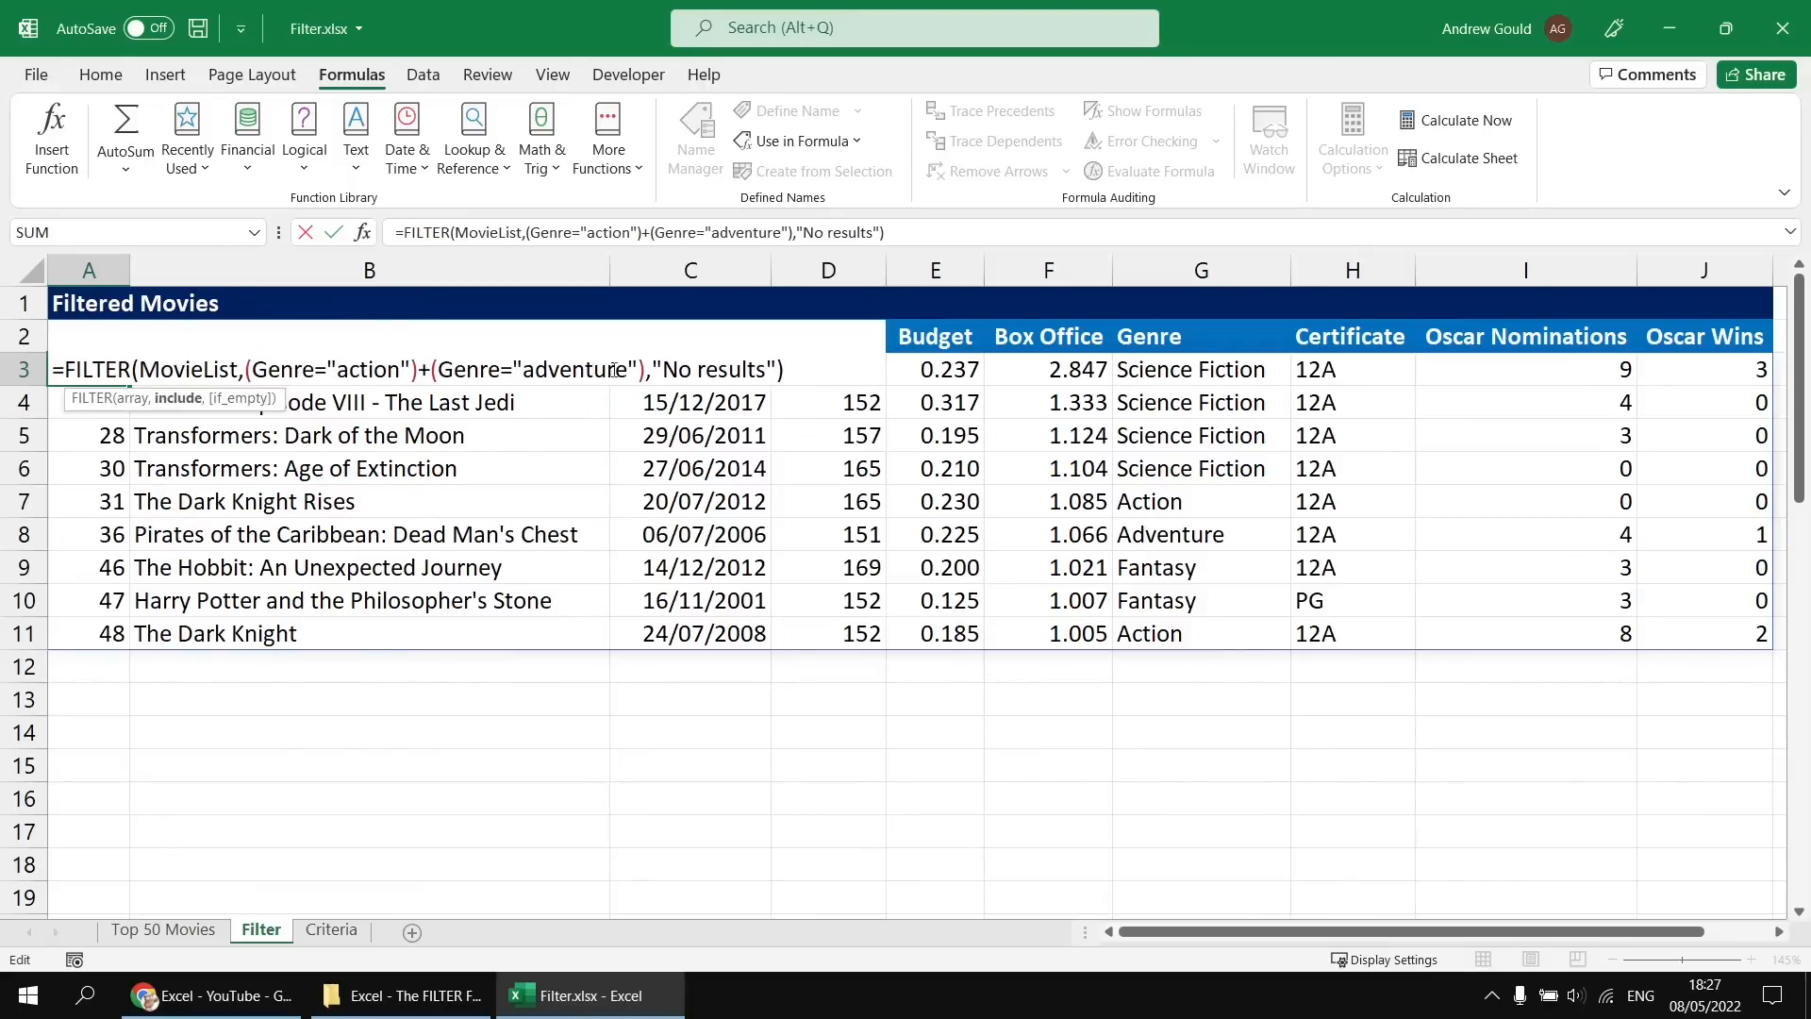
# Append *(Oscar_Wins>0) after the adventure criterion, commit the formula and review the genres and Oscar wins in the filtered list.
pyautogui.press('Right')
pyautogui.press('Right')
pyautogui.write('*()')
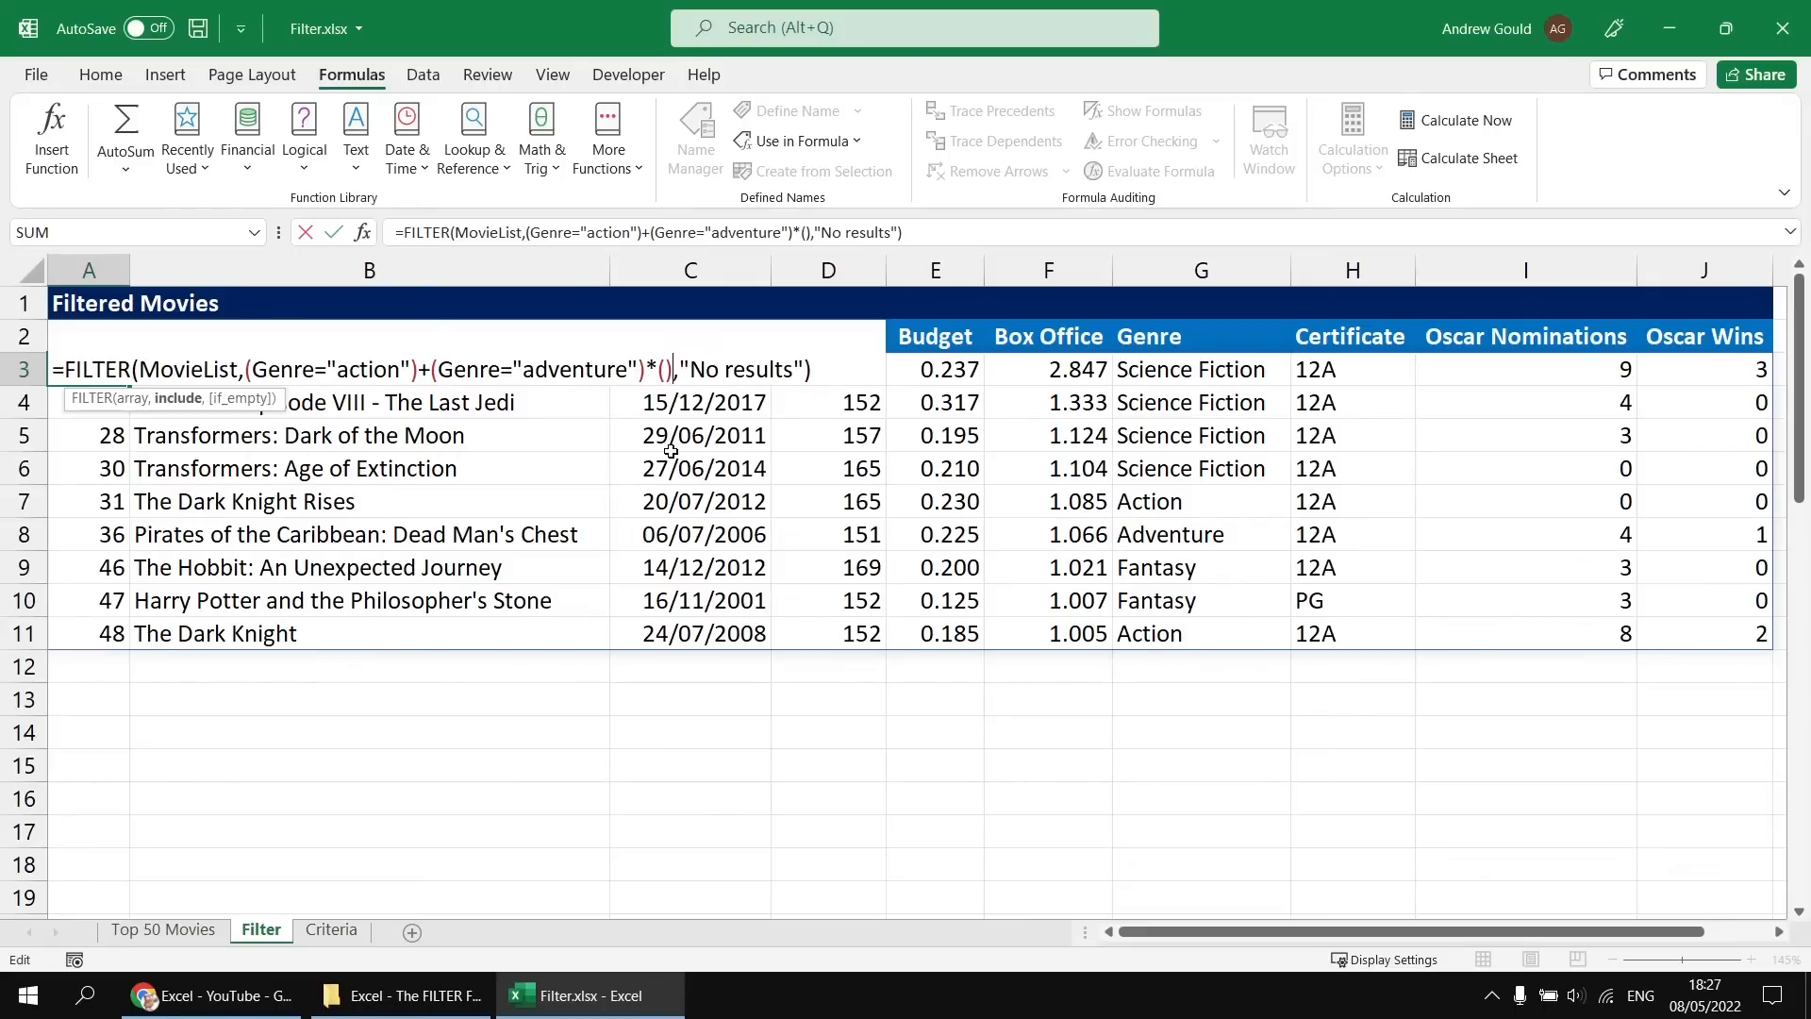
pyautogui.press('Left')
pyautogui.write('Oscar_Wins')
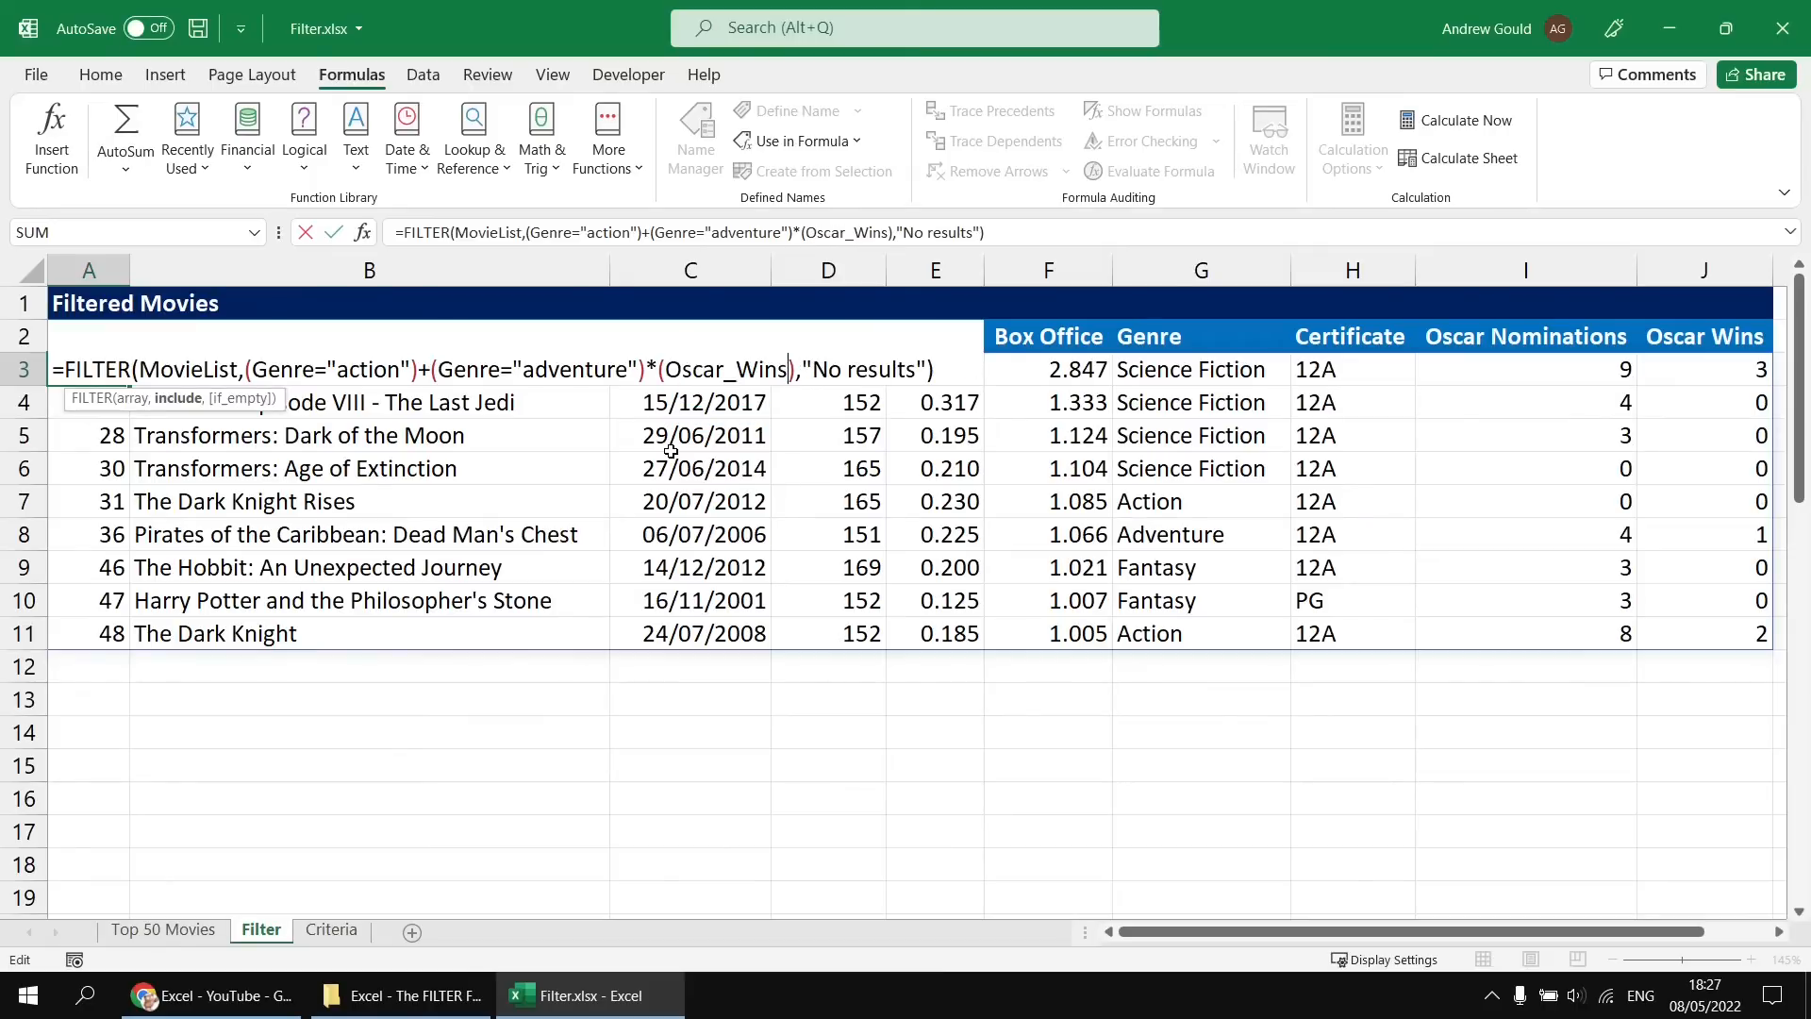
pyautogui.write('>0')
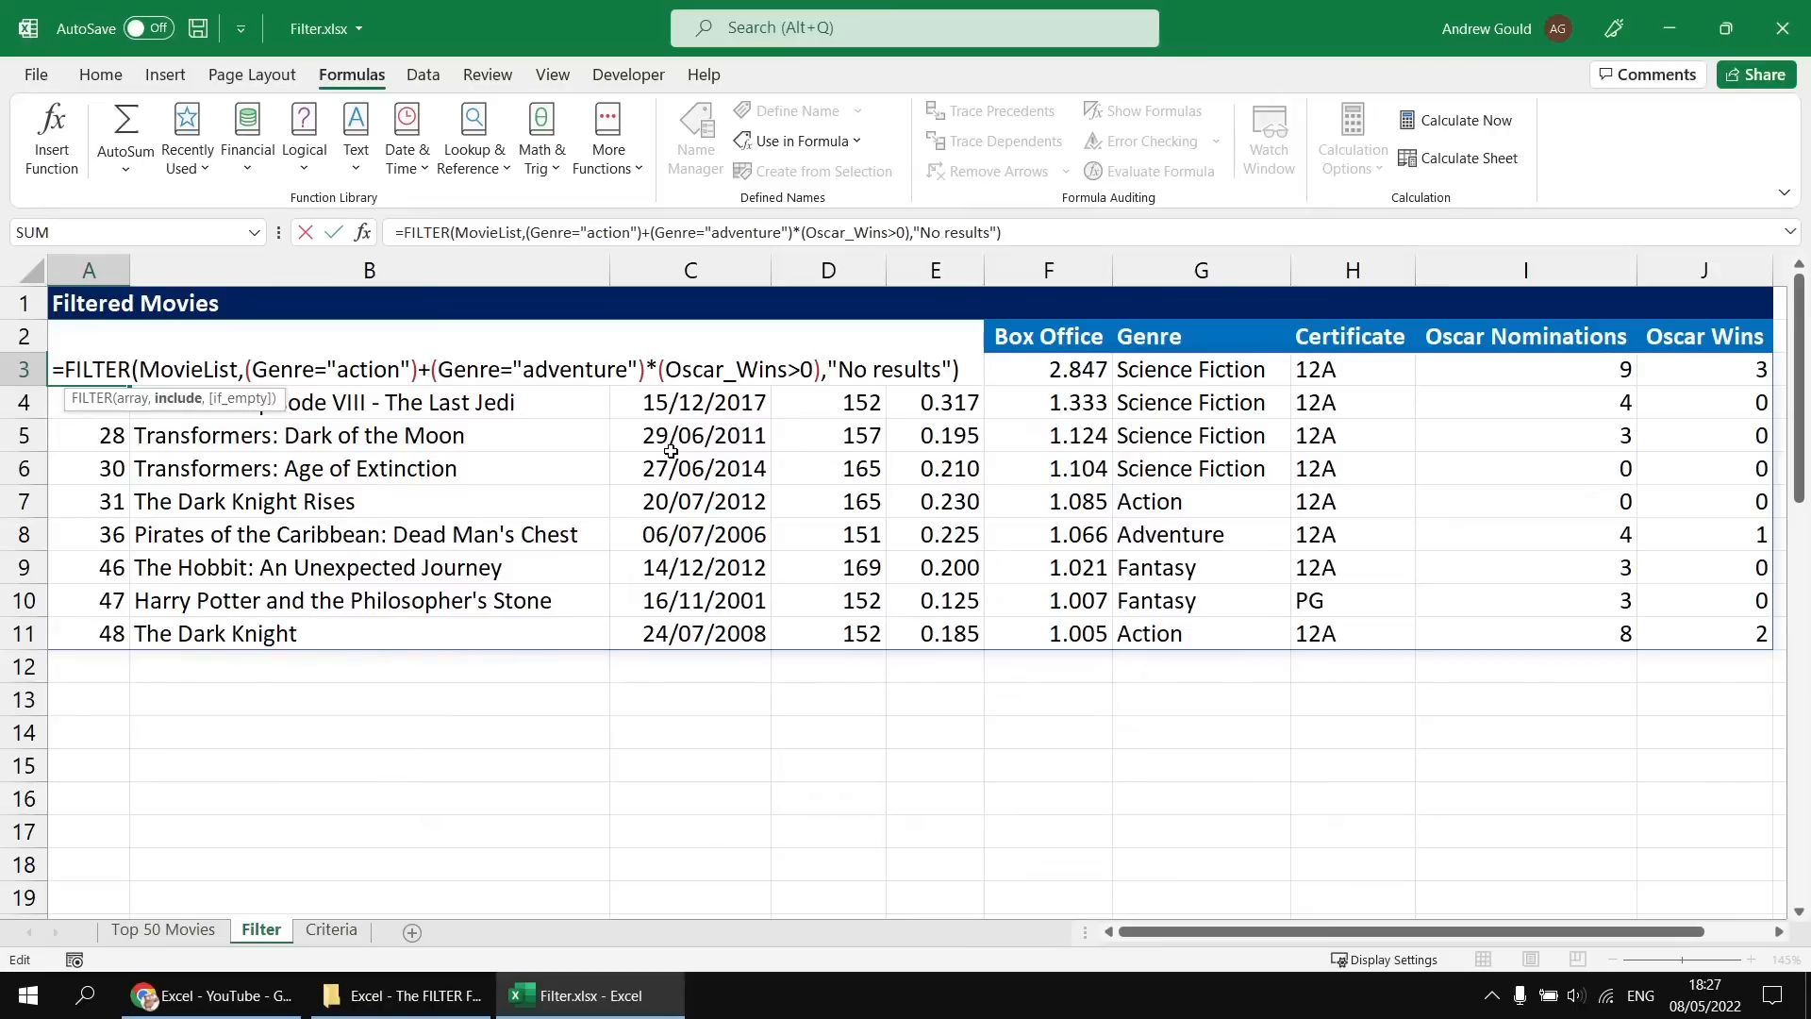
pyautogui.press('Return')
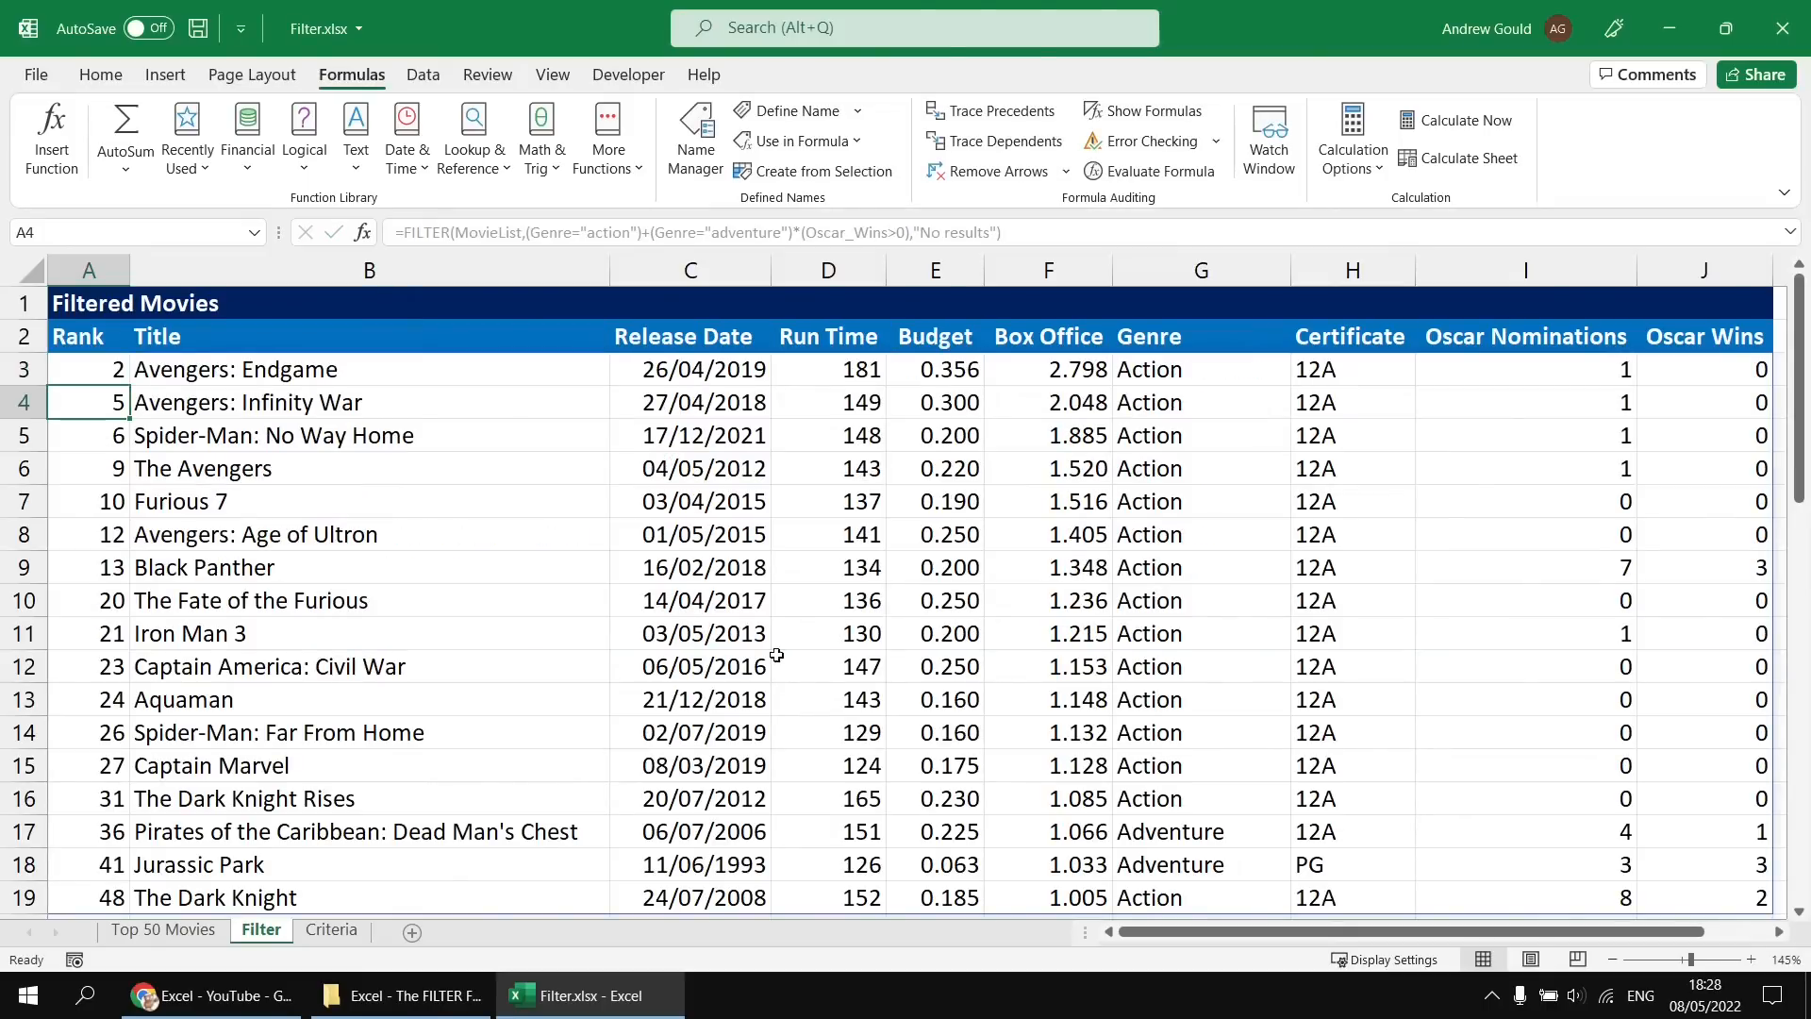
pyautogui.scroll(-1, 1186, 732)
pyautogui.scroll(-1, 1186, 732)
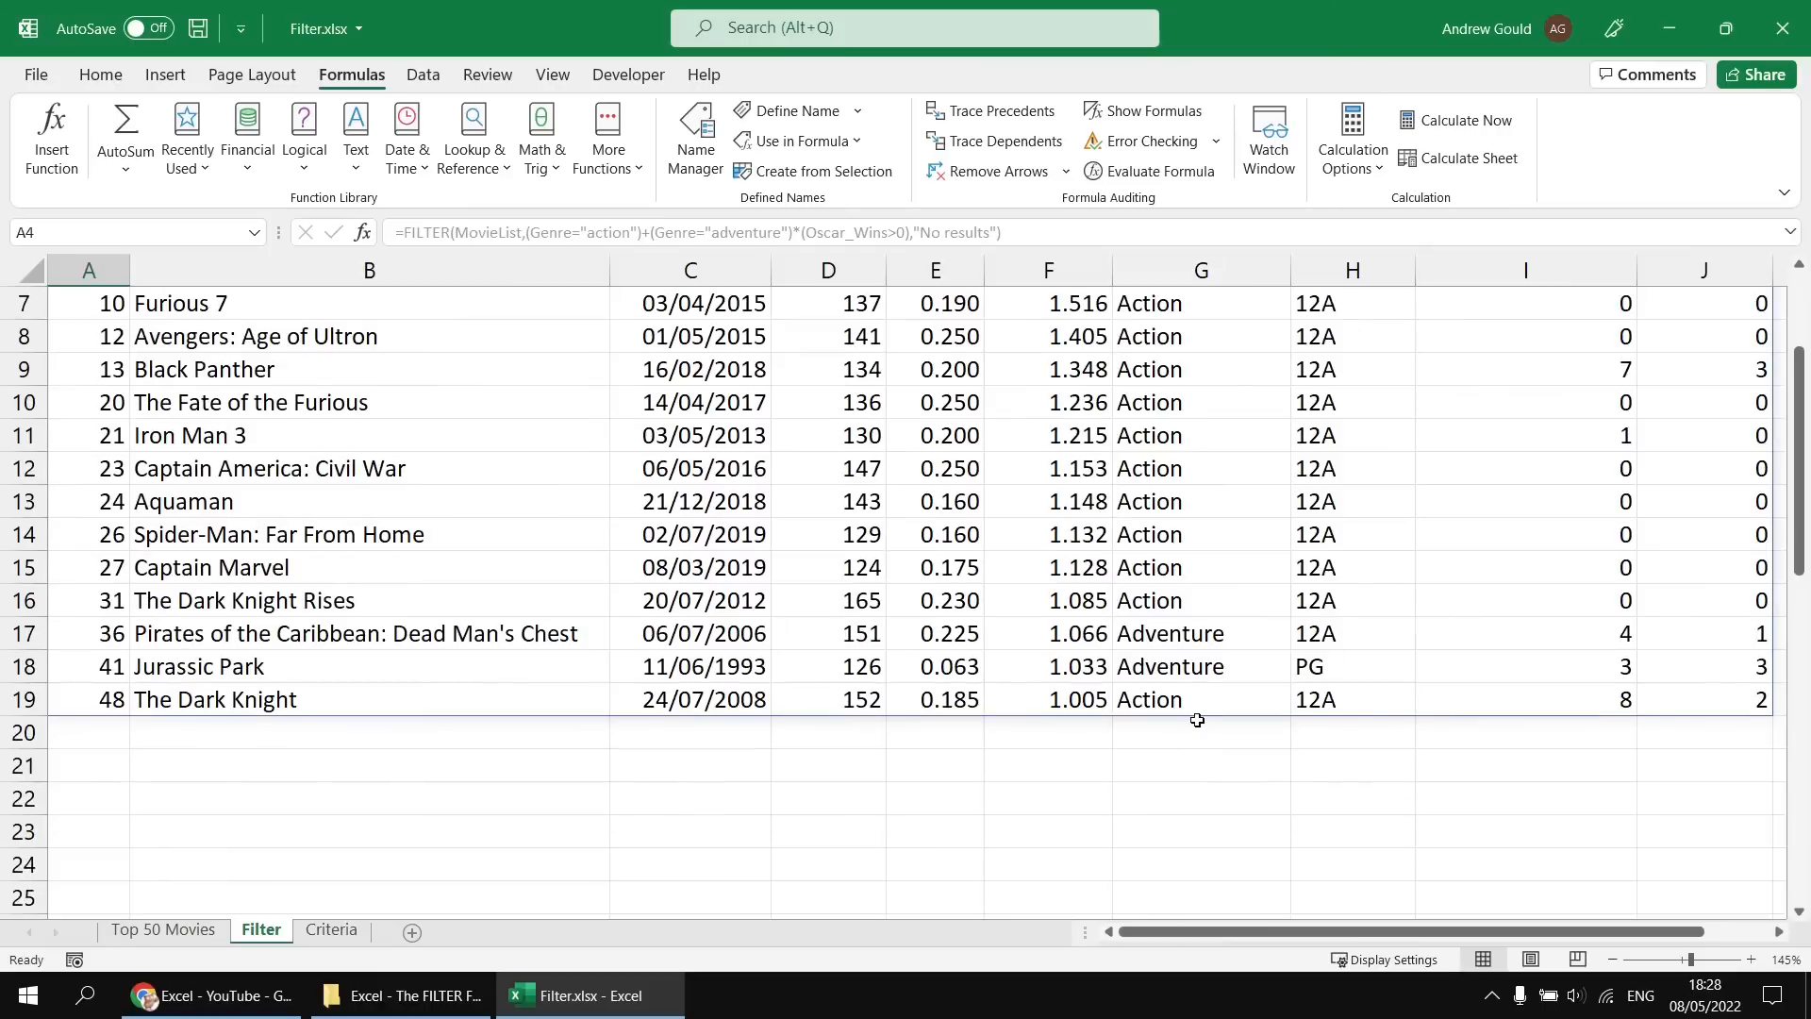
pyautogui.scroll(2, 1194, 722)
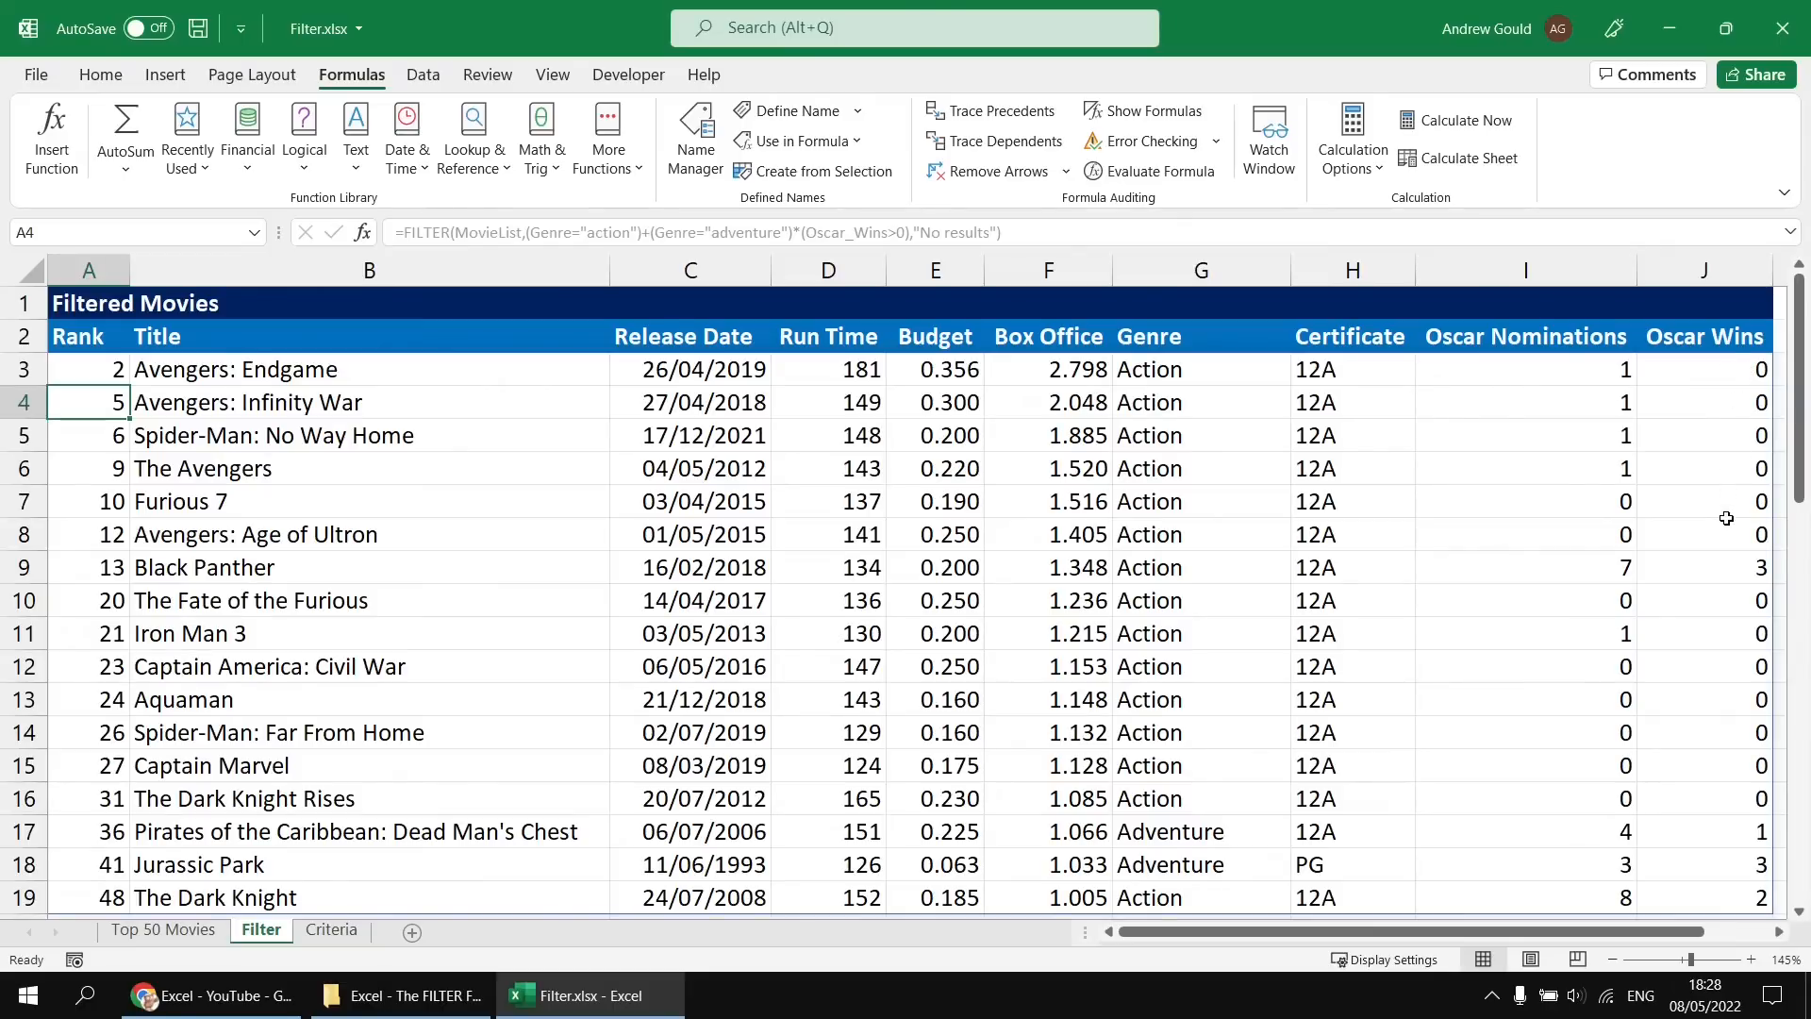
# Enclose the two Genre criteria in A3's FILTER formula in an extra pair of parentheses and commit it.
pyautogui.click(92, 373)
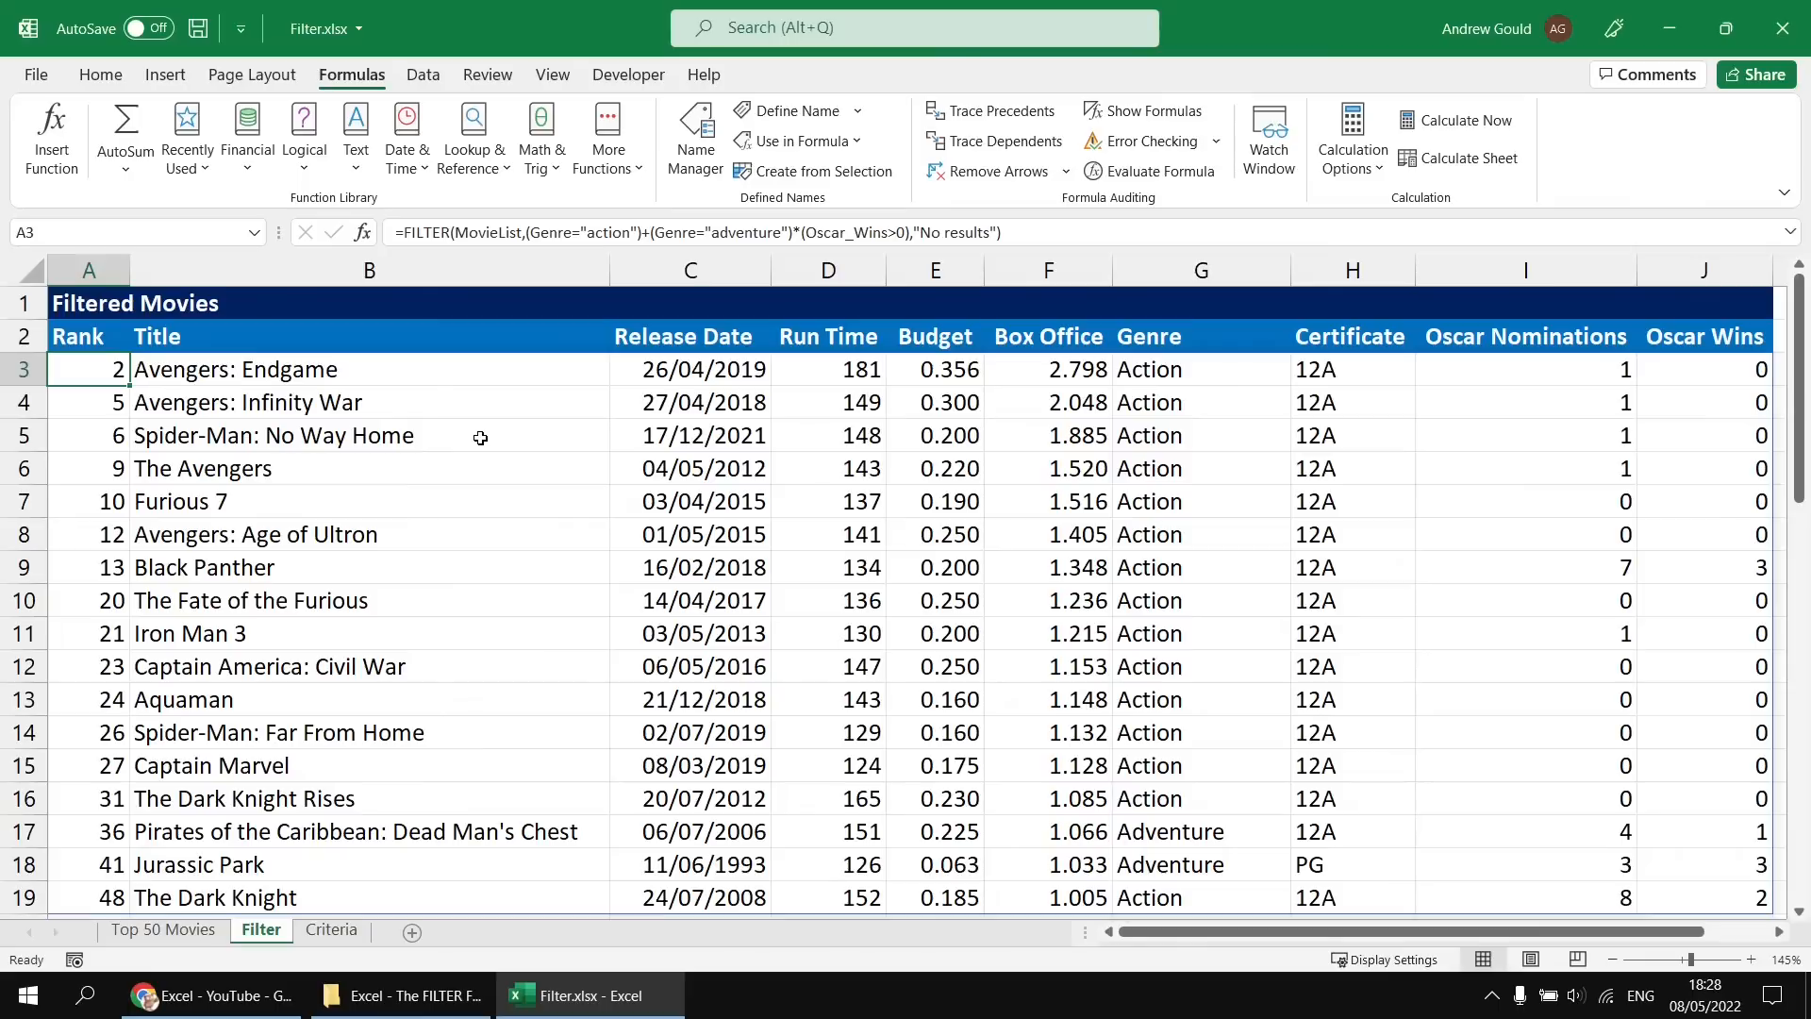
pyautogui.press('F2')
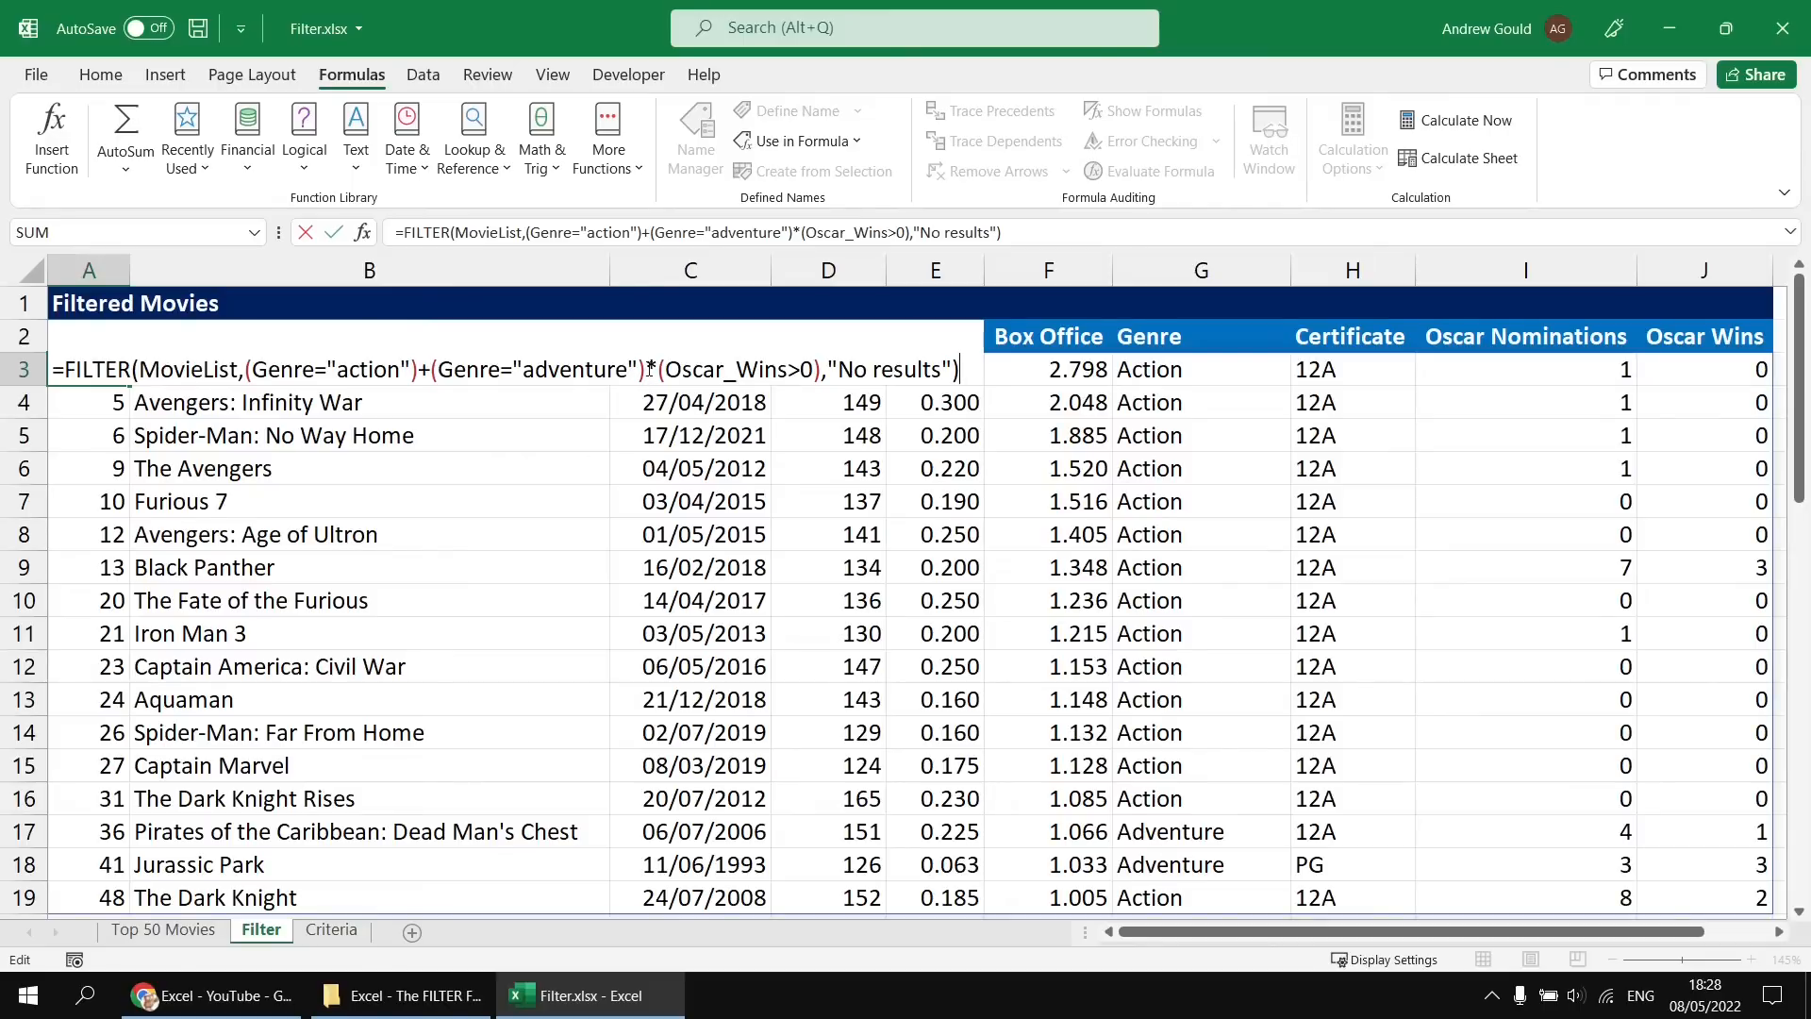
pyautogui.moveTo(438, 373); pyautogui.dragTo(822, 370)
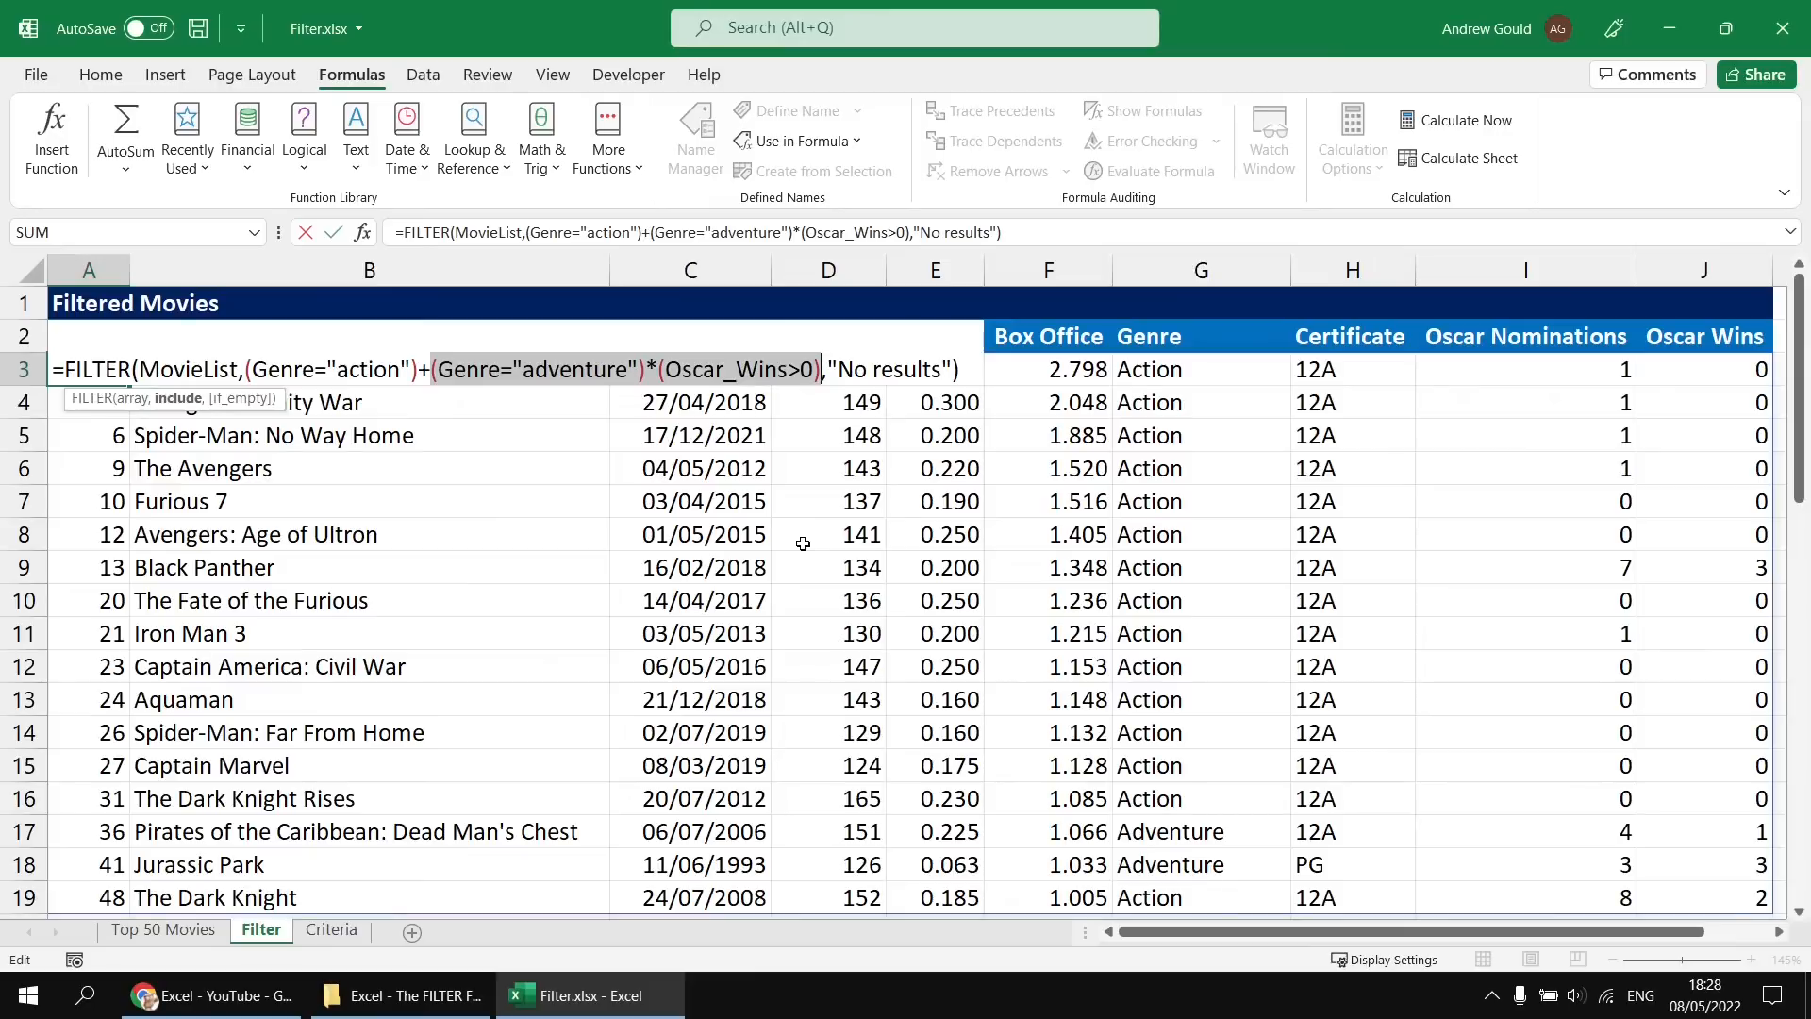
pyautogui.click(265, 387)
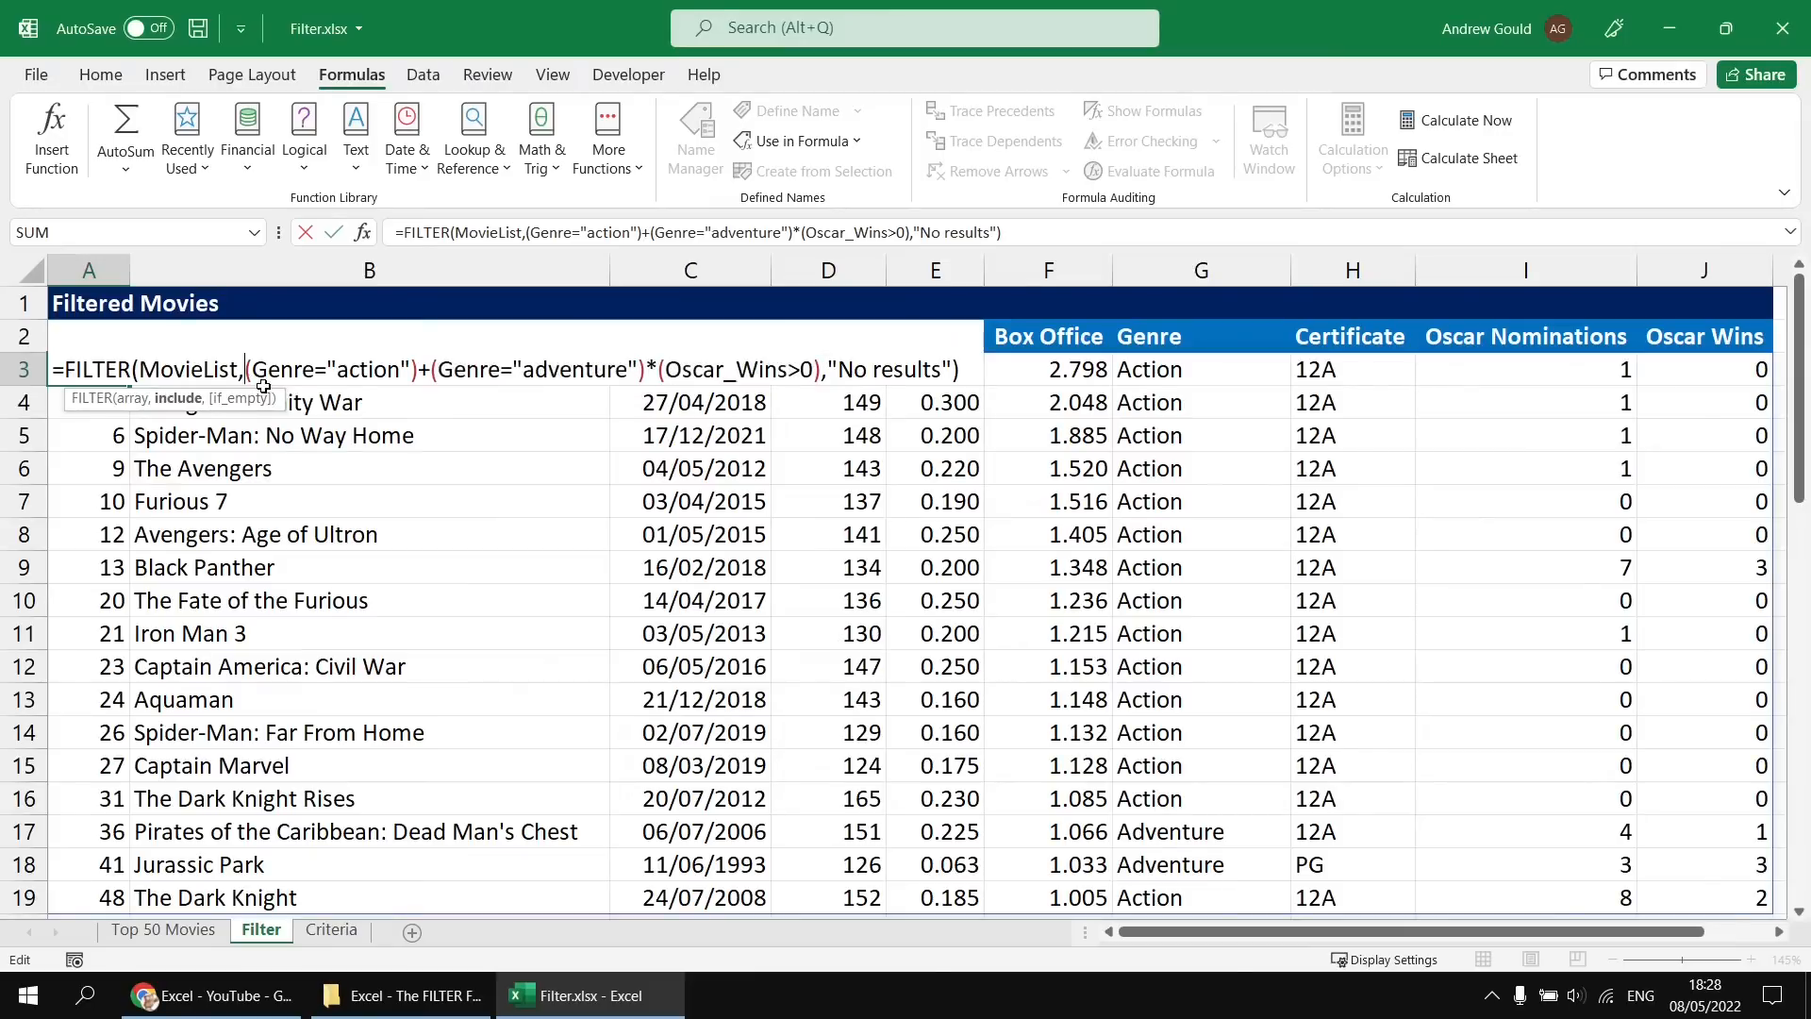
pyautogui.write('(')
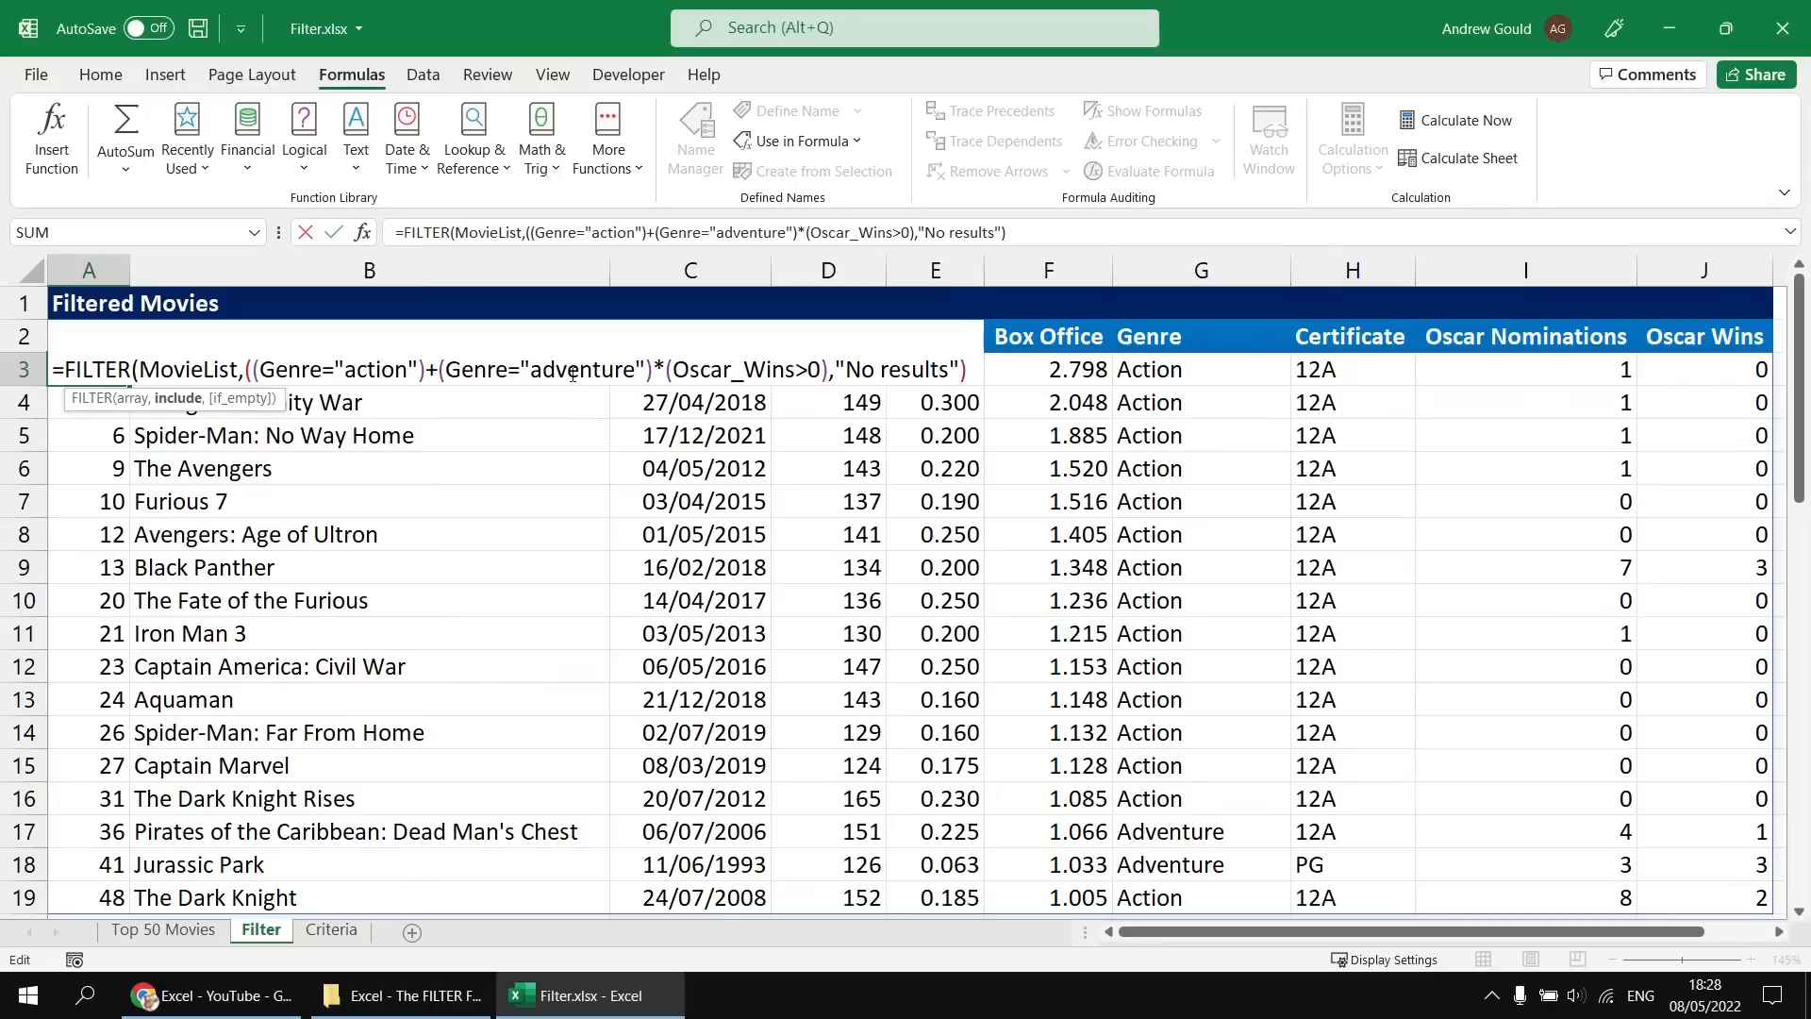
pyautogui.click(651, 369)
pyautogui.write(')')
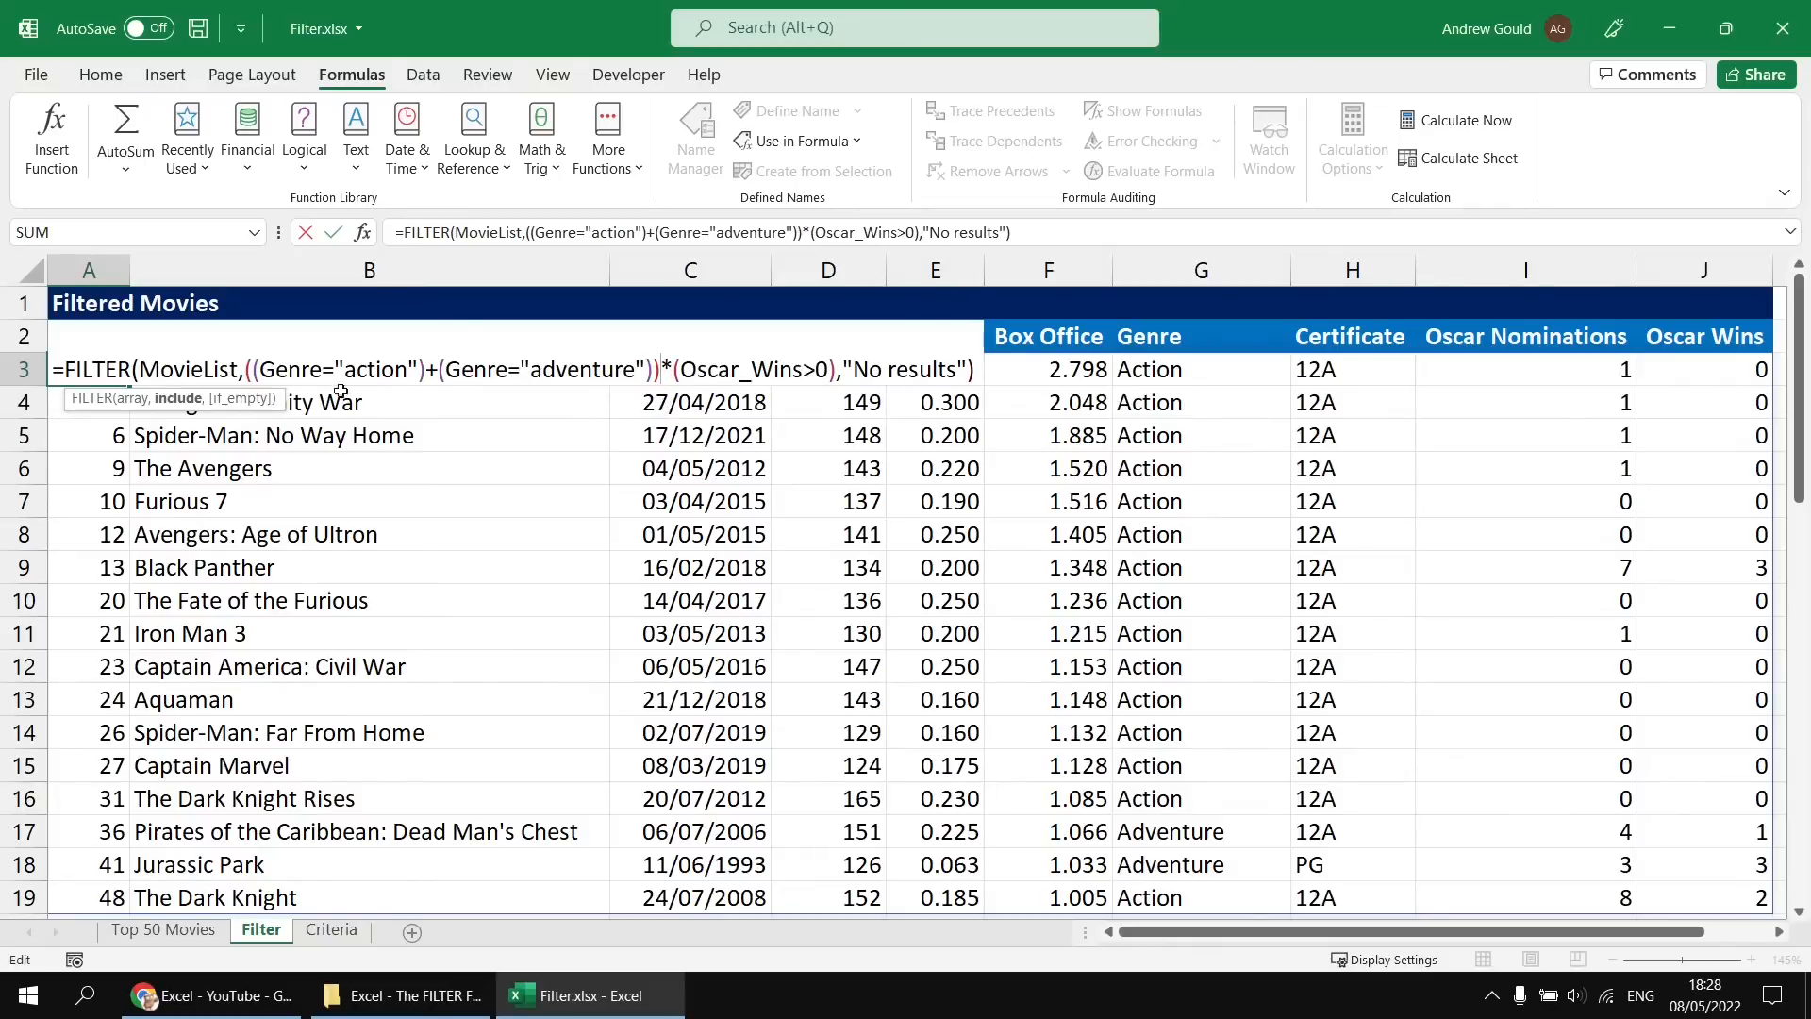
pyautogui.moveTo(256, 375); pyautogui.dragTo(656, 375)
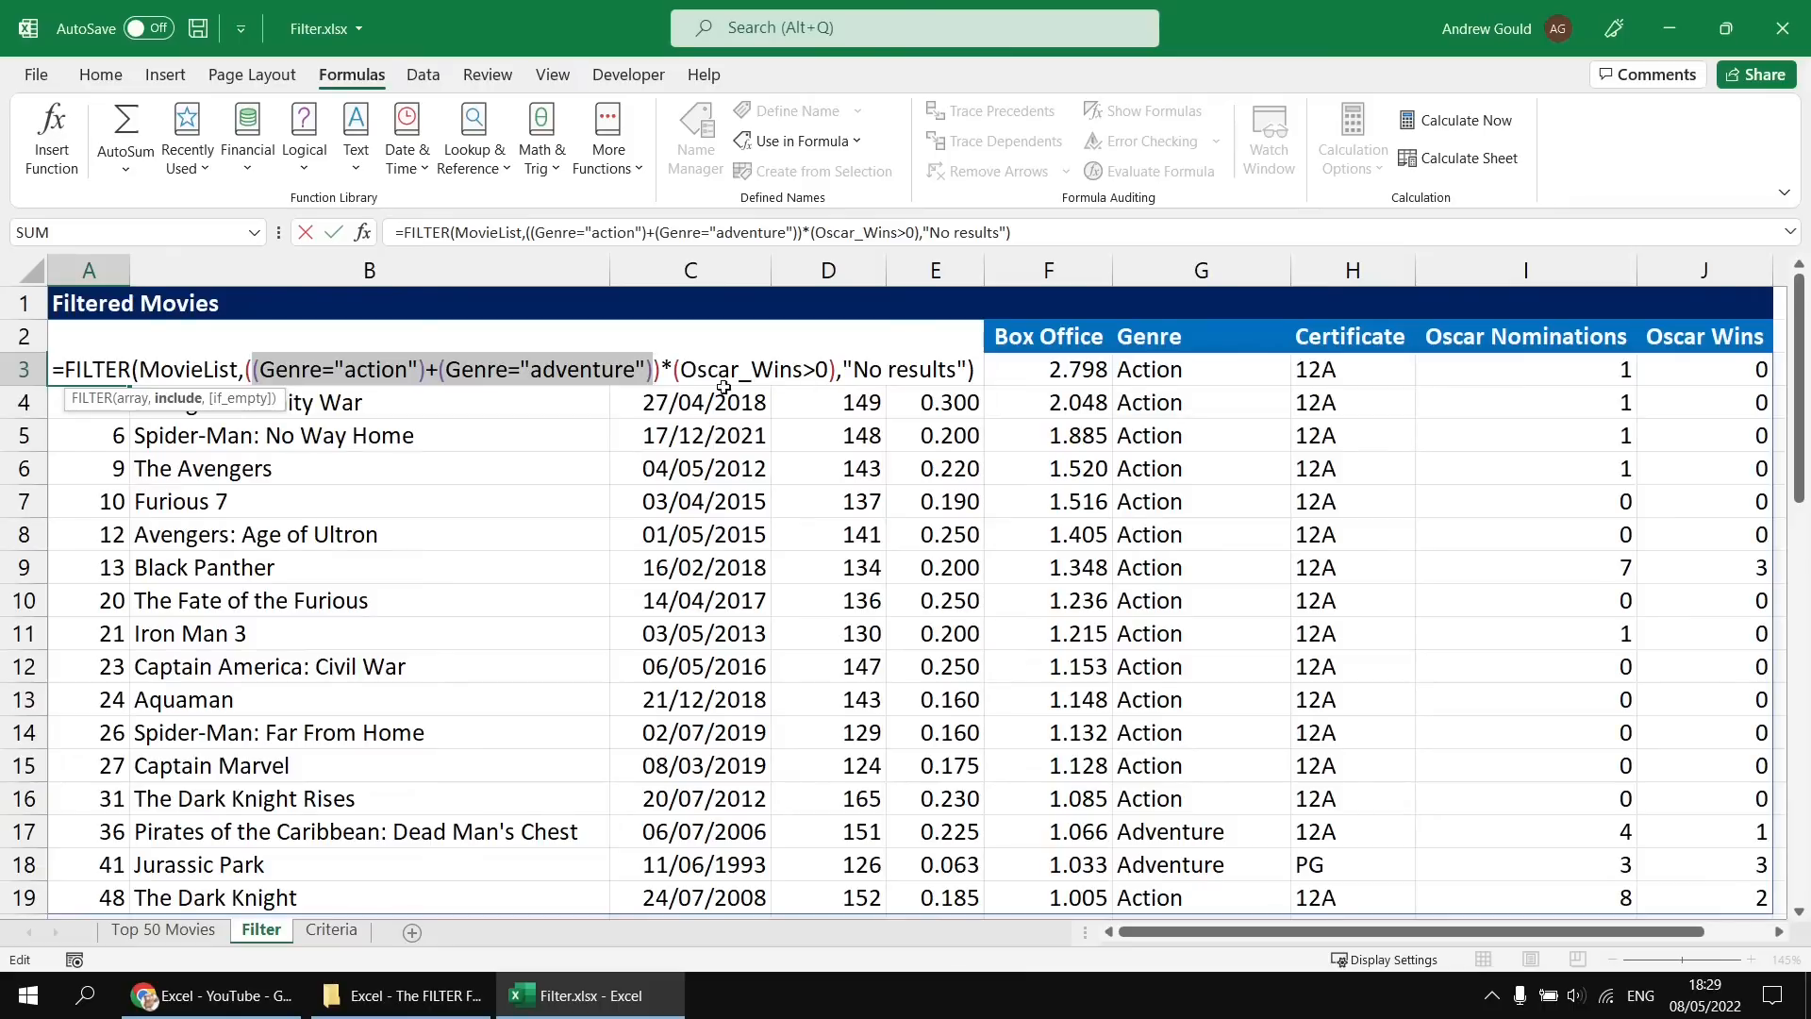
pyautogui.click(647, 370)
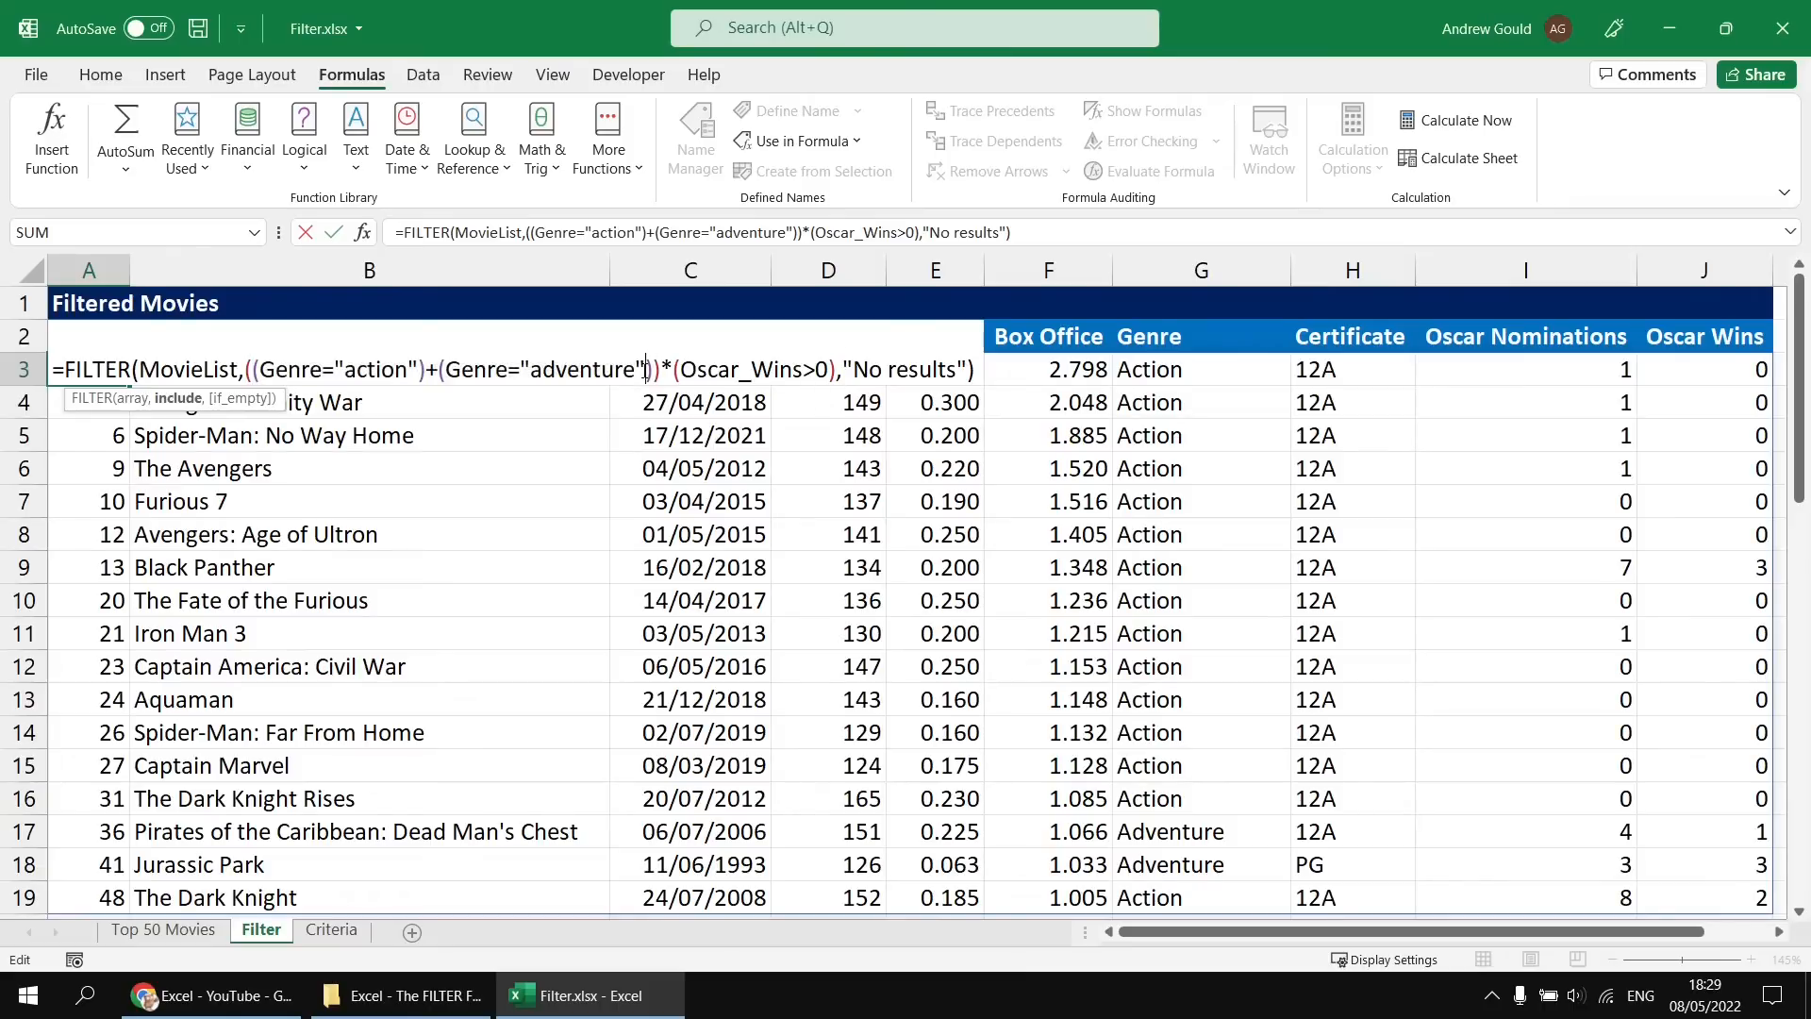
pyautogui.press('Return')
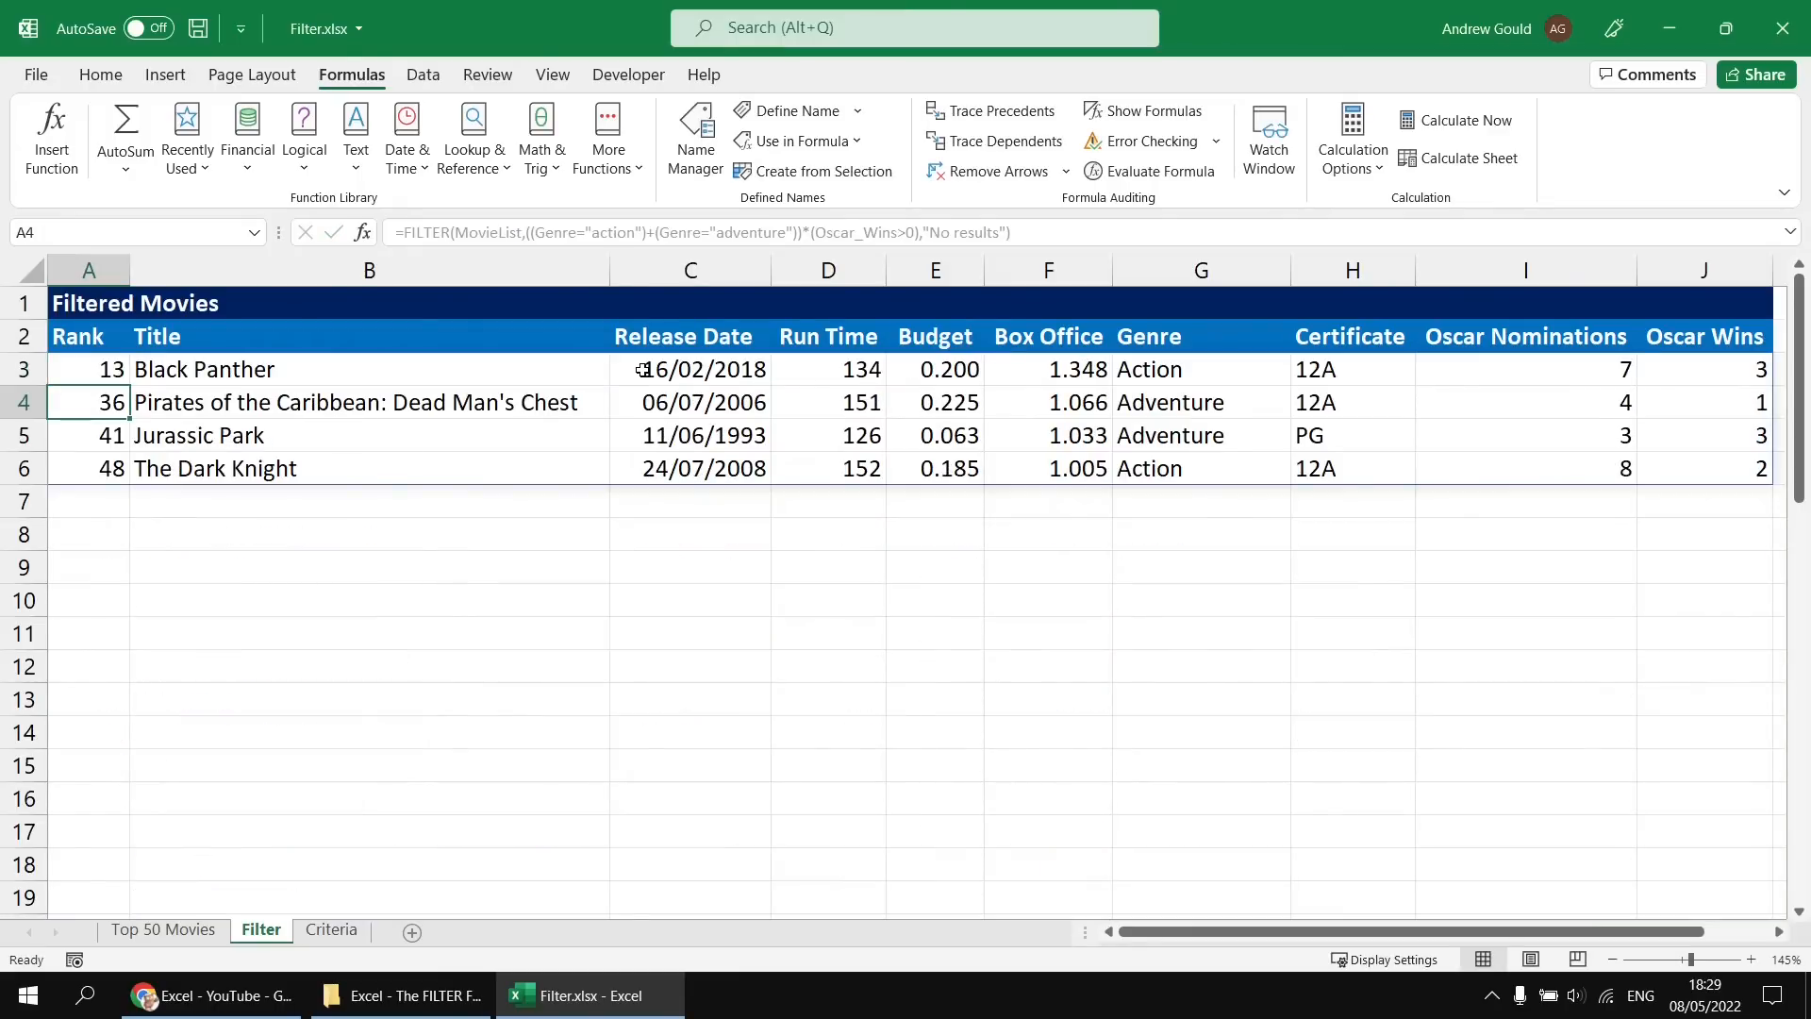
pyautogui.click(93, 373)
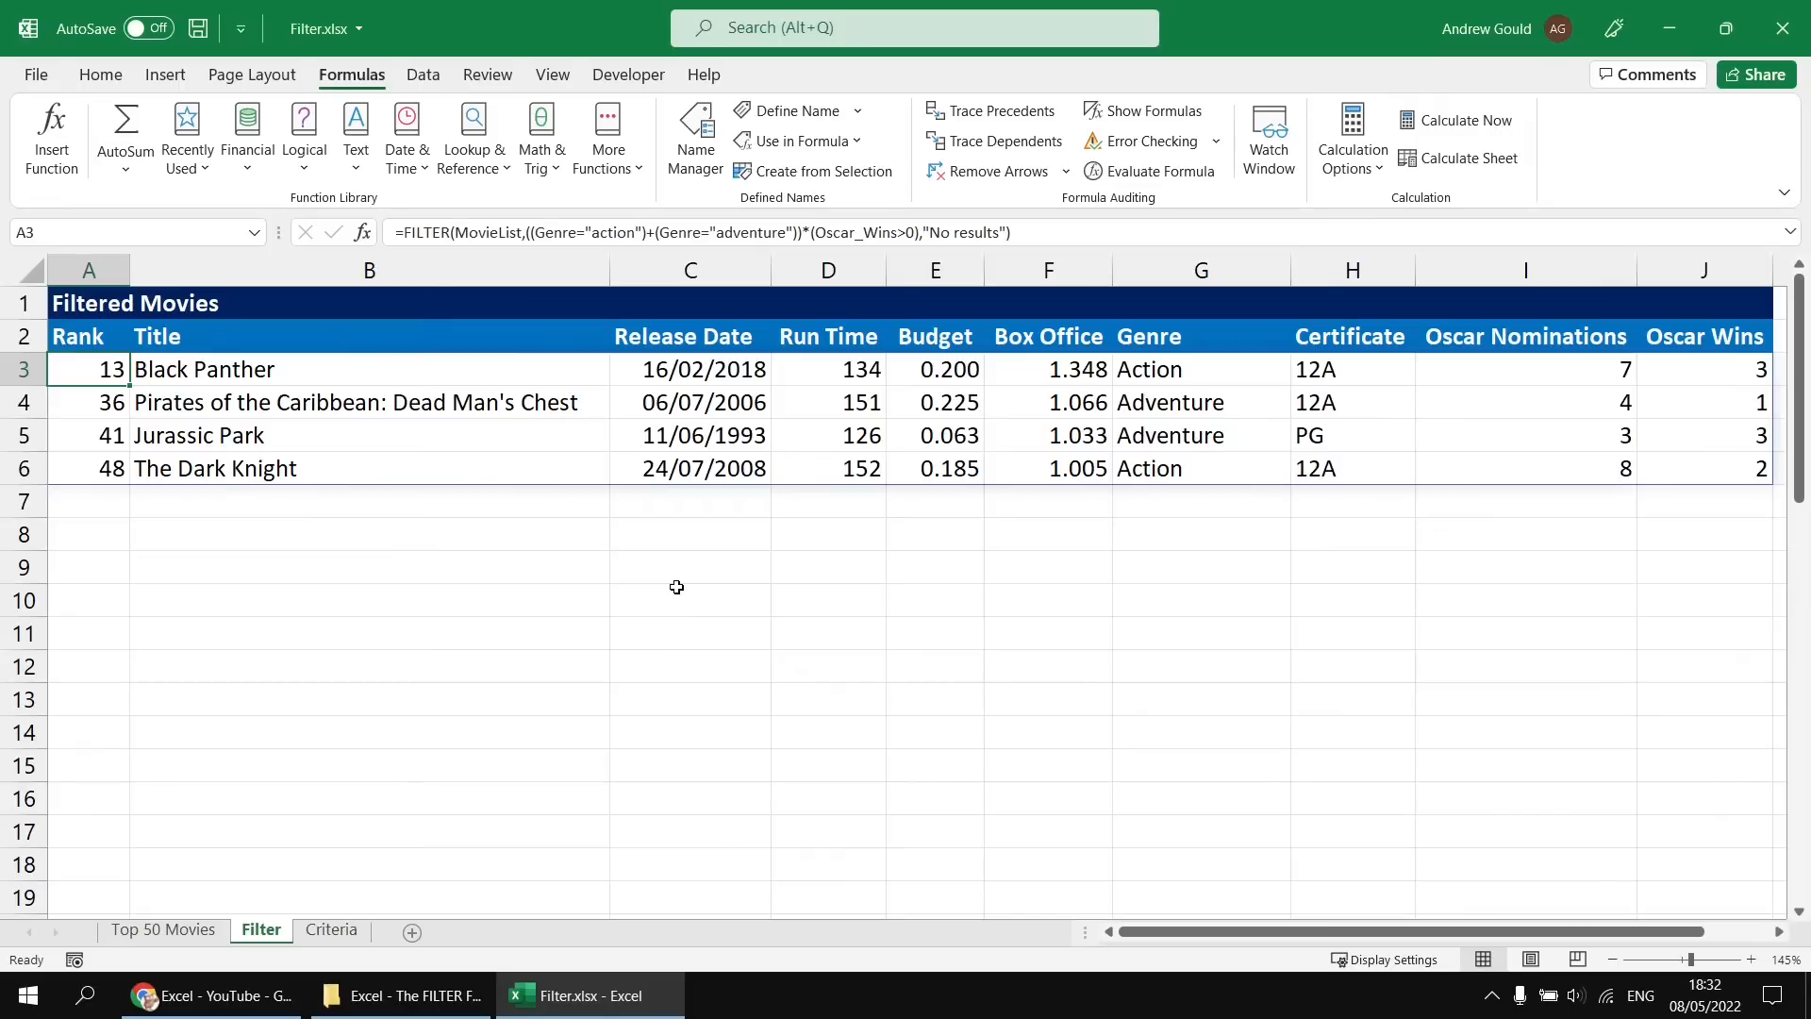
# On the Criteria sheet, enter 150 as the Min Run Time in B3.
pyautogui.click(332, 931)
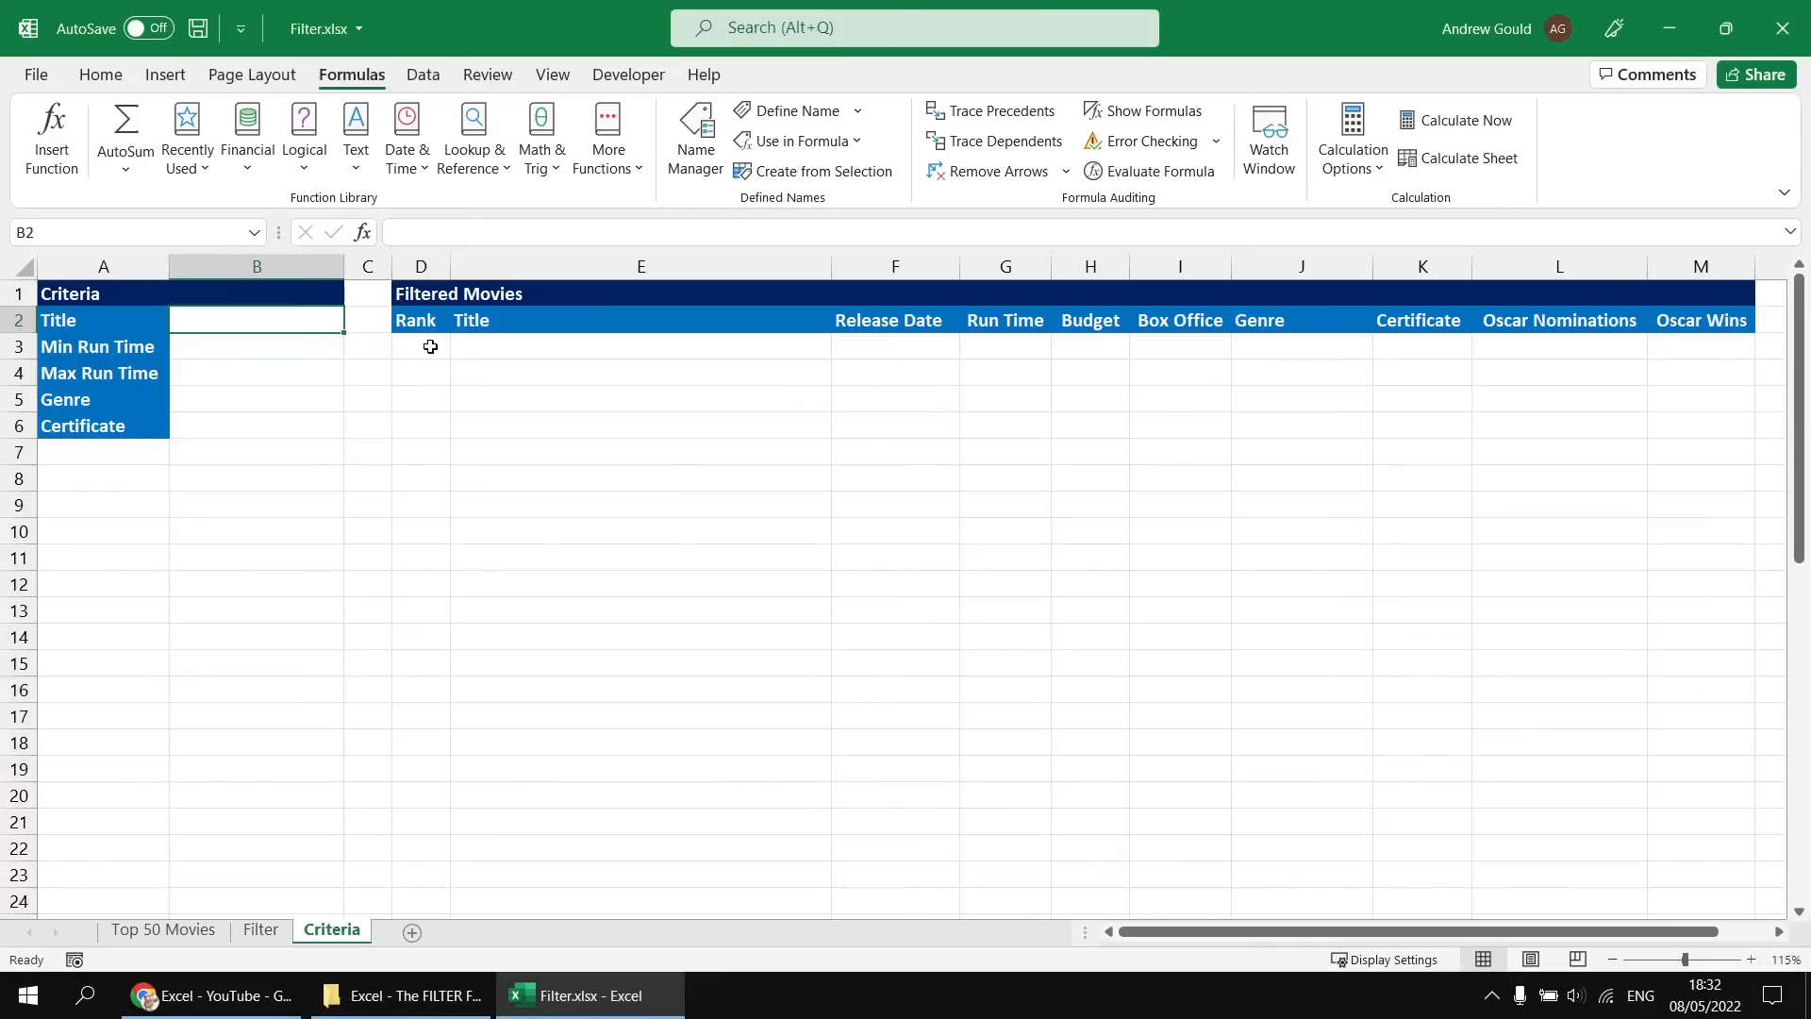
pyautogui.click(247, 347)
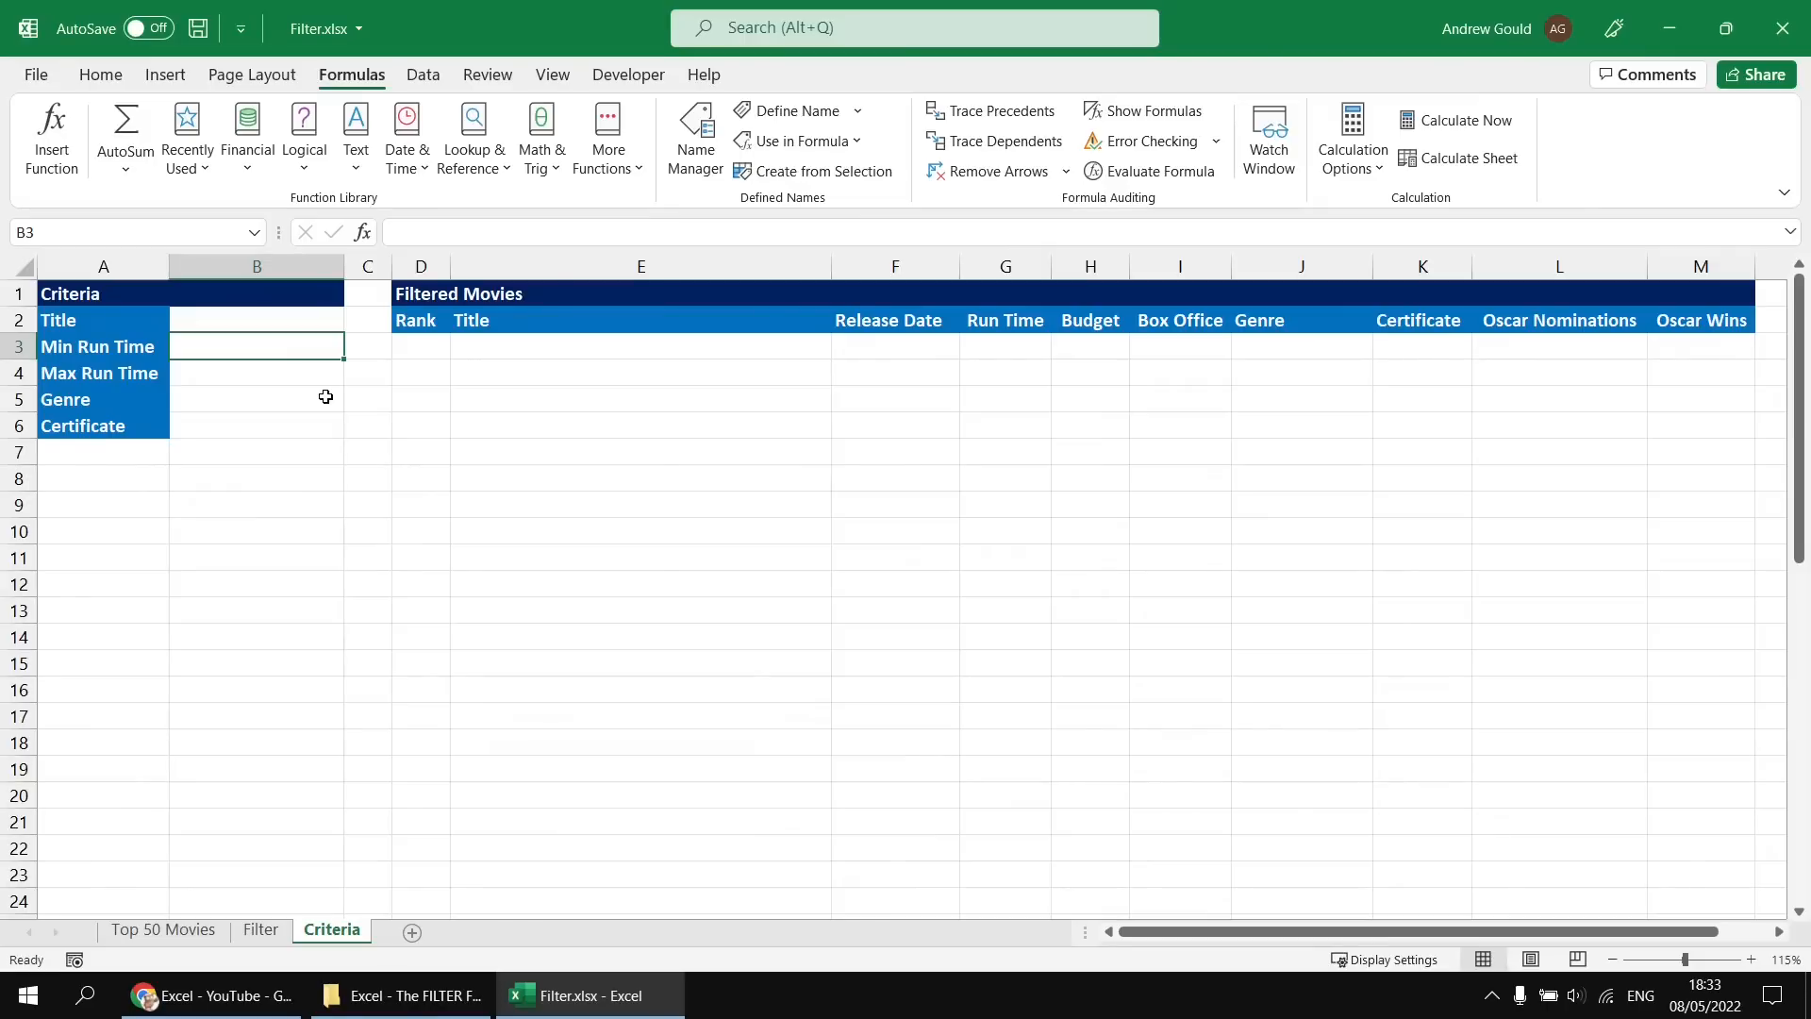
pyautogui.write('150')
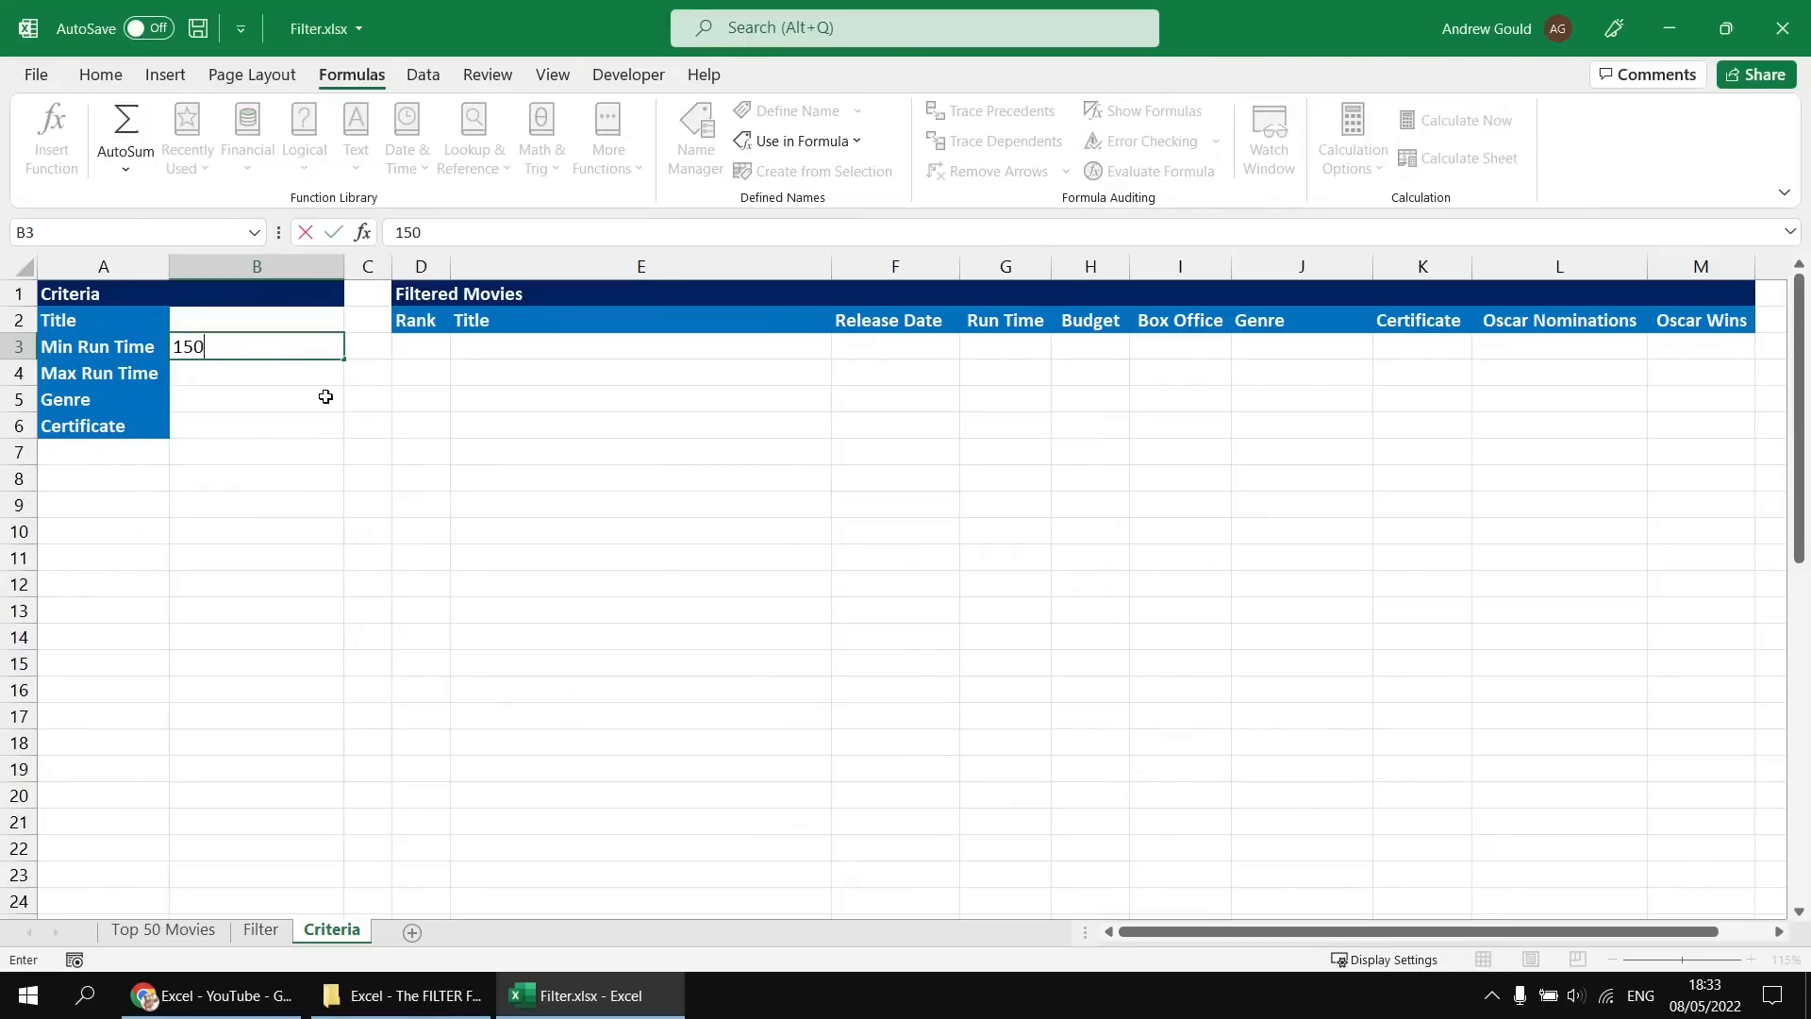
pyautogui.press('Return')
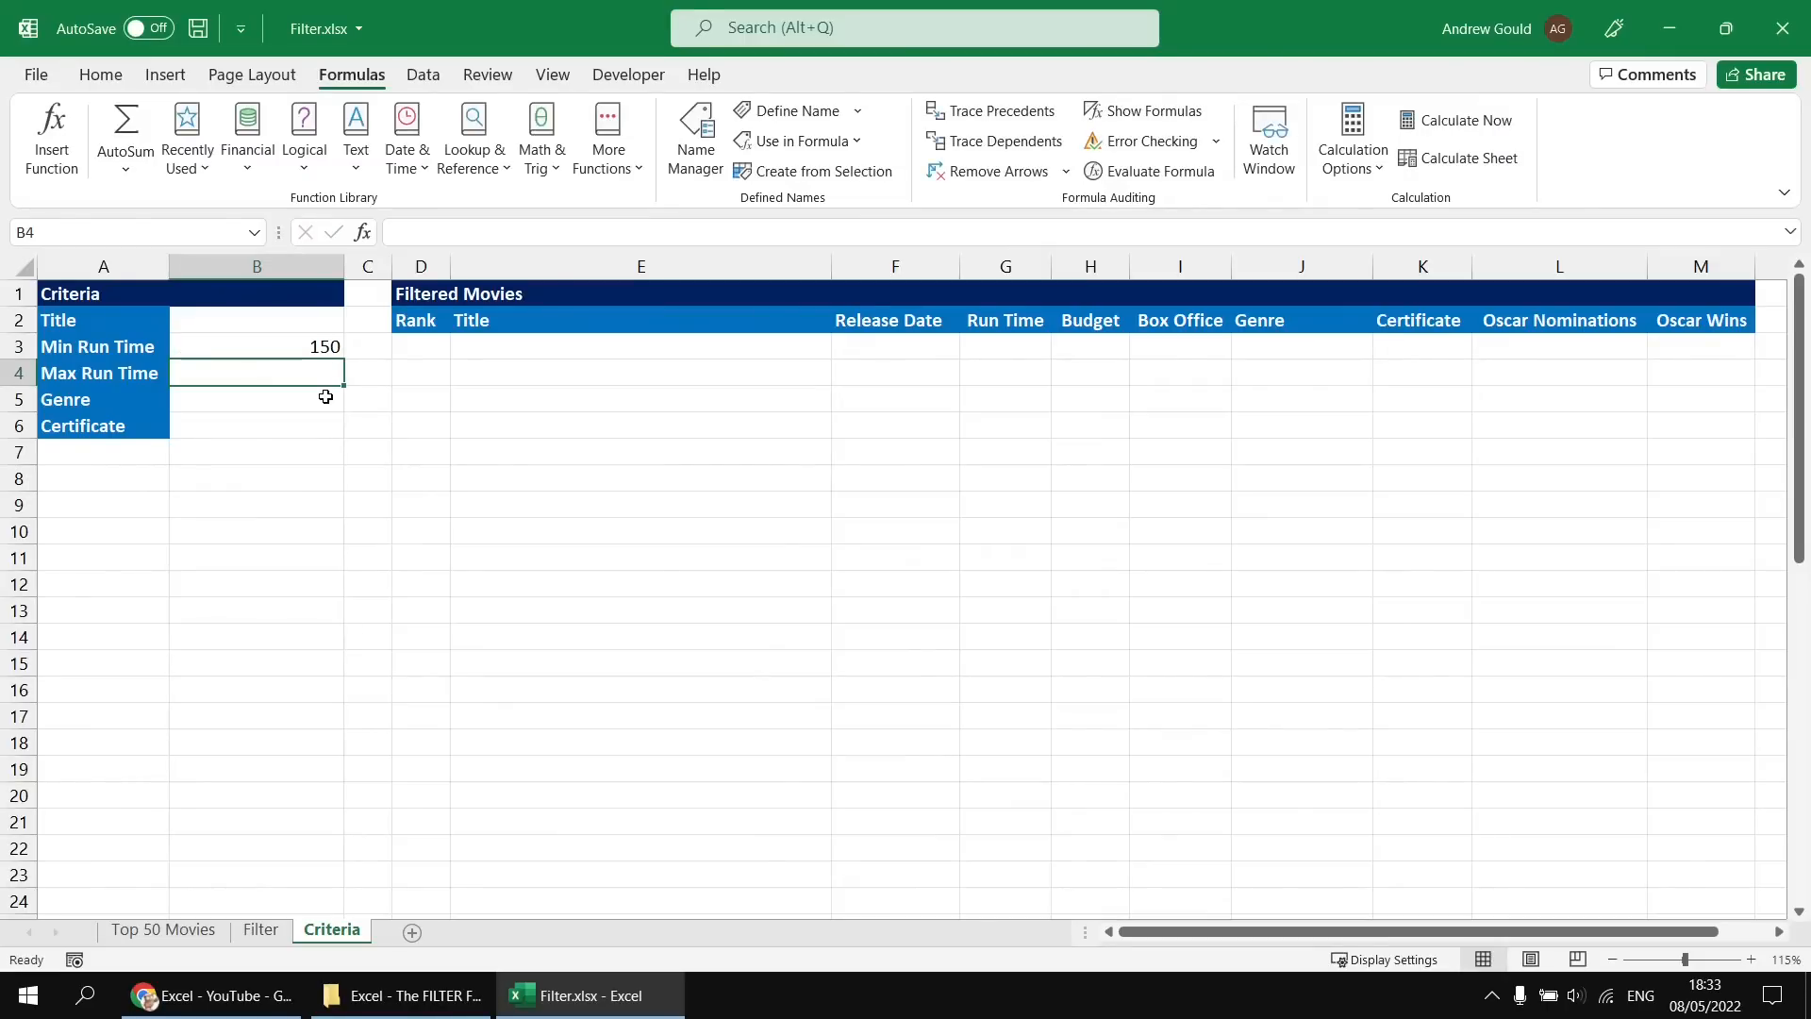
# Begin a FILTER formula in D3 of the Criteria sheet with MovieList as its array argument.
pyautogui.click(424, 349)
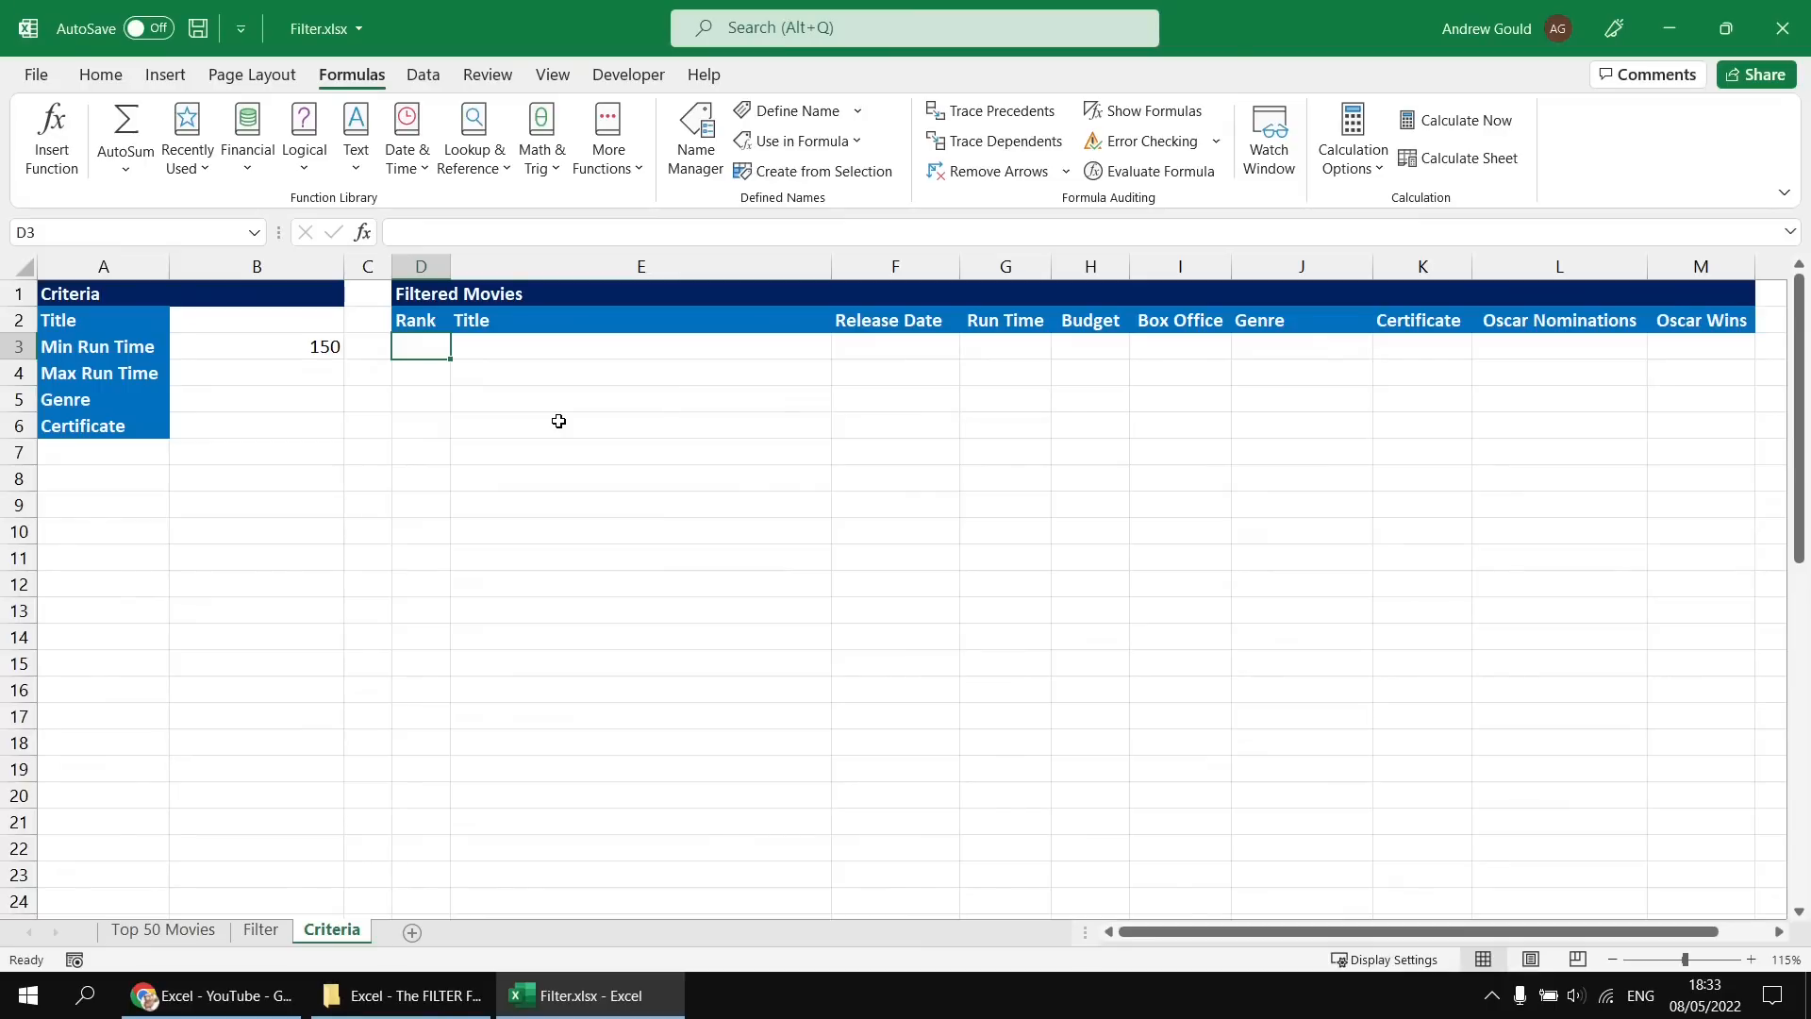
pyautogui.scroll(1, 559, 421)
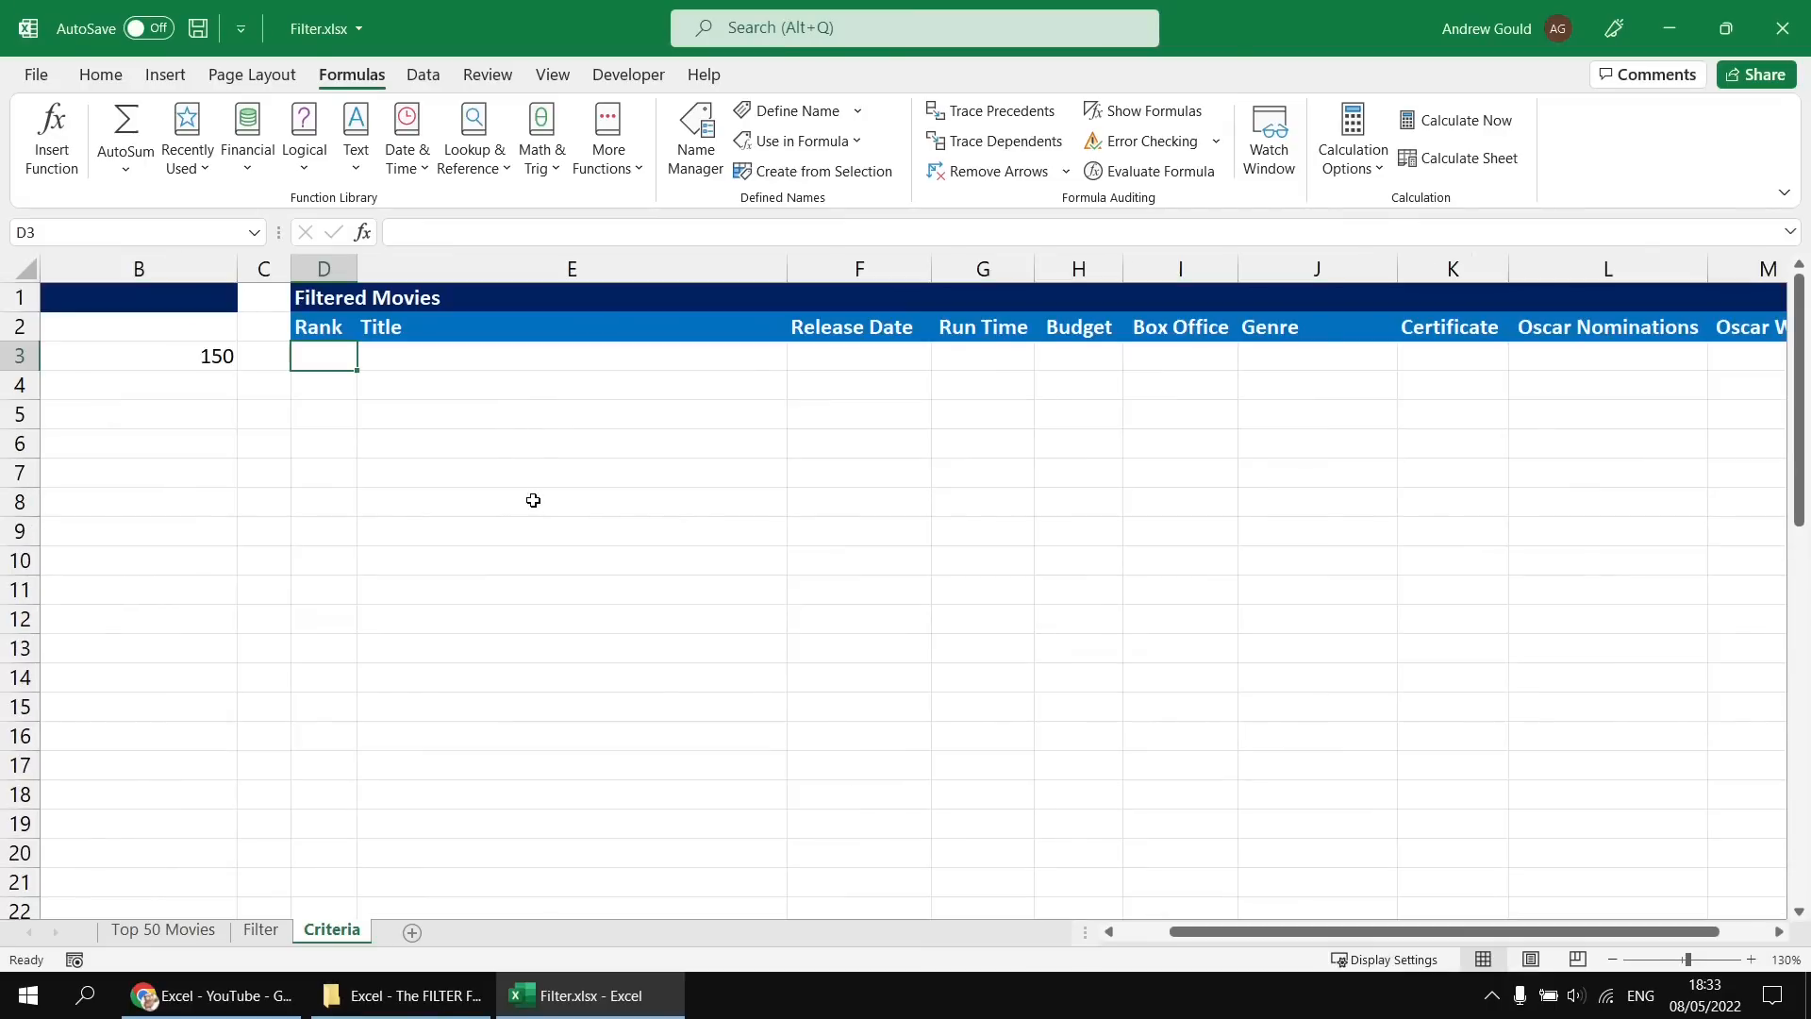
pyautogui.scroll(1, 533, 500)
pyautogui.click(1111, 932)
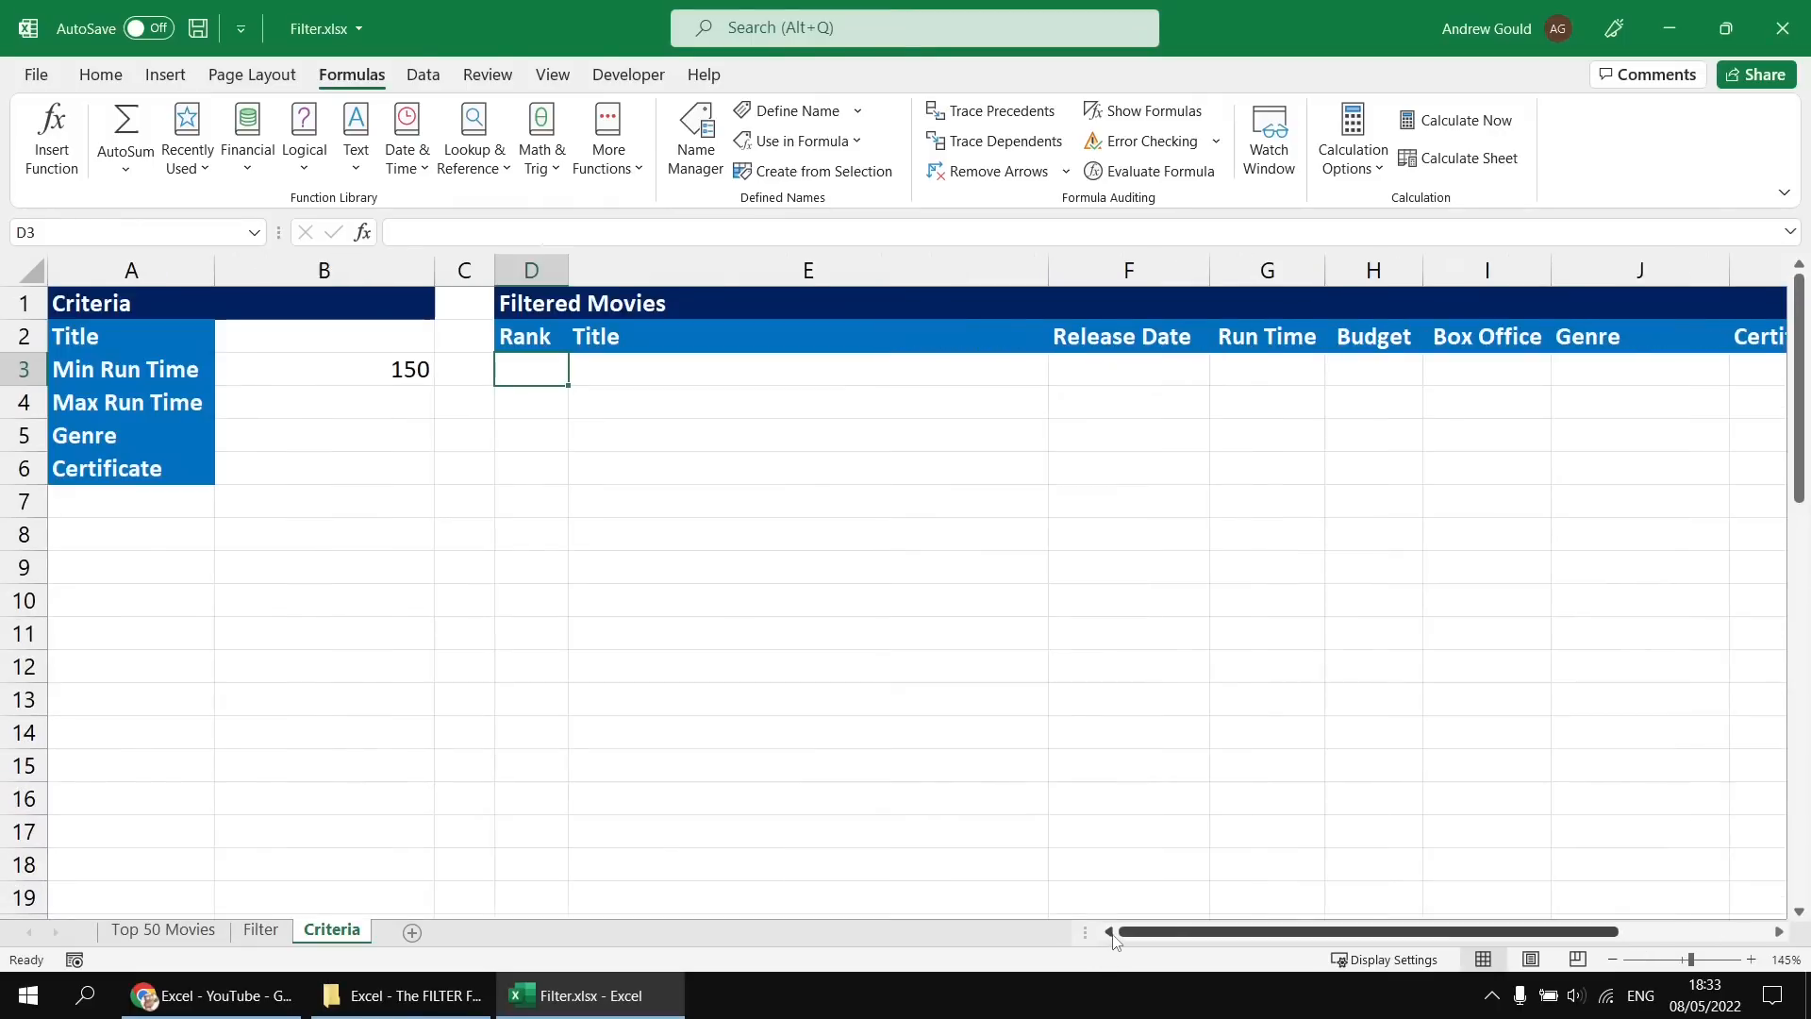
pyautogui.write('=FILTER(')
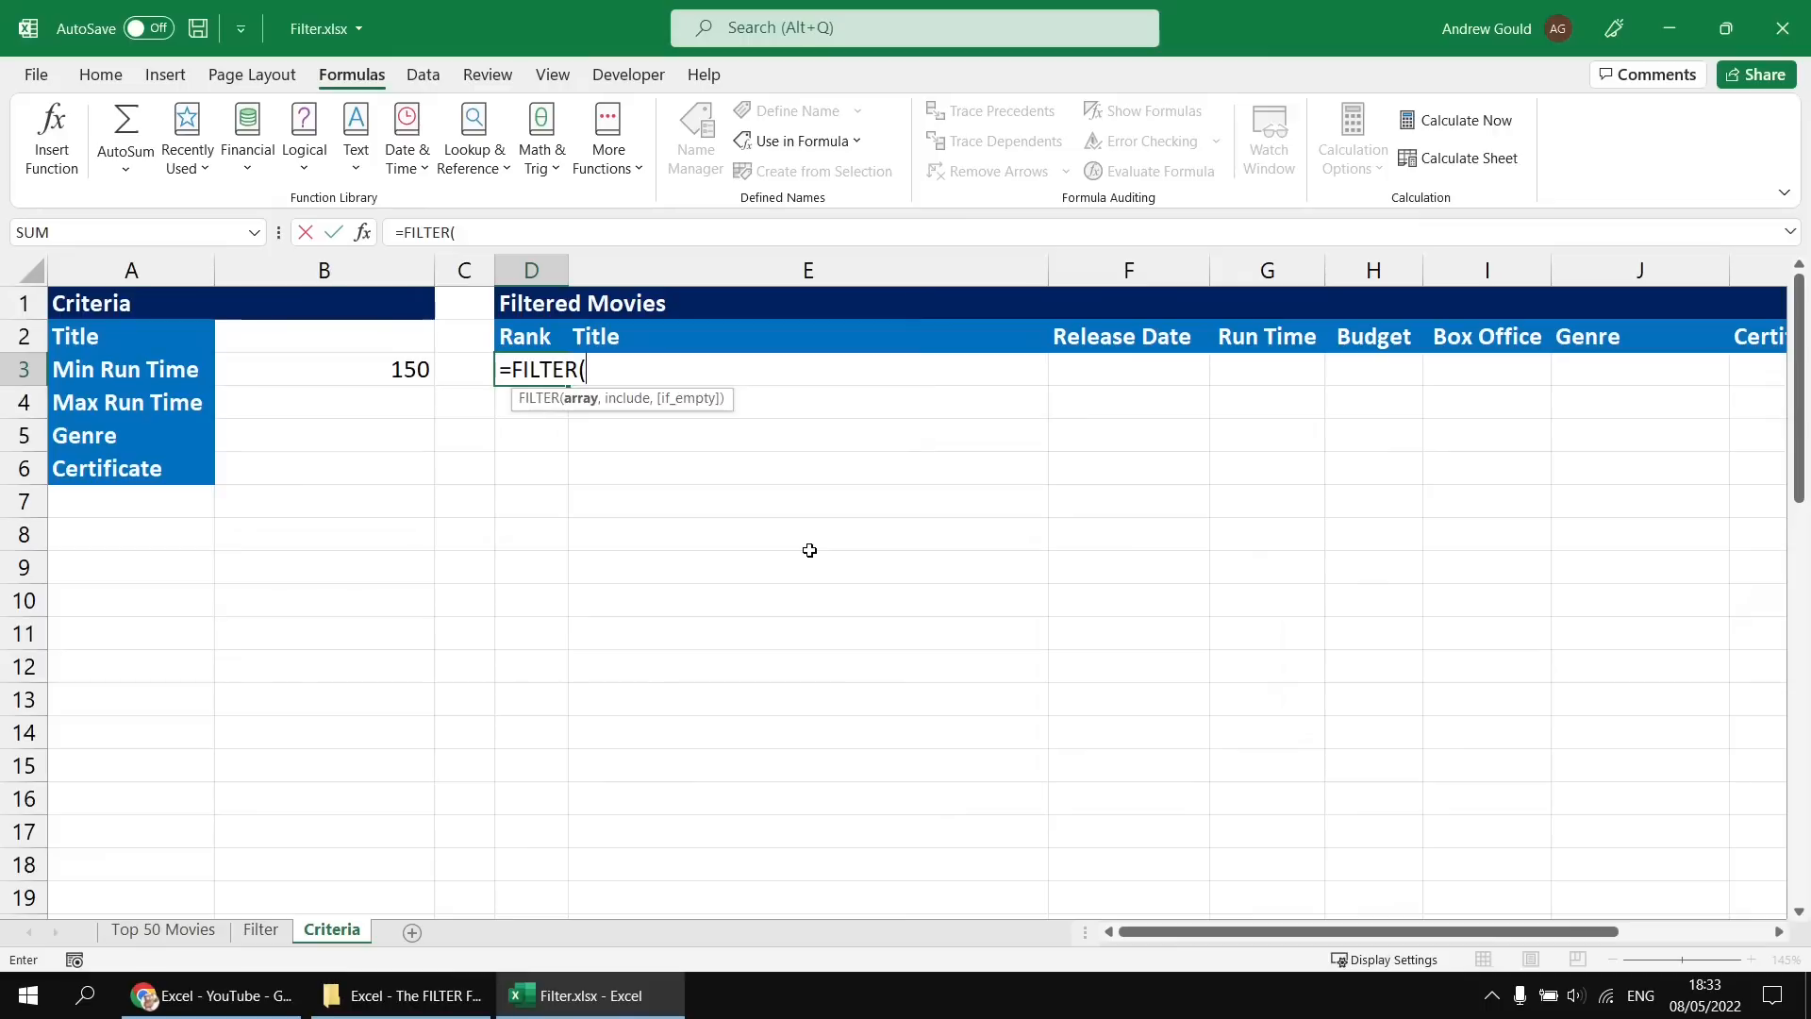
pyautogui.write('mov')
pyautogui.press('Tab')
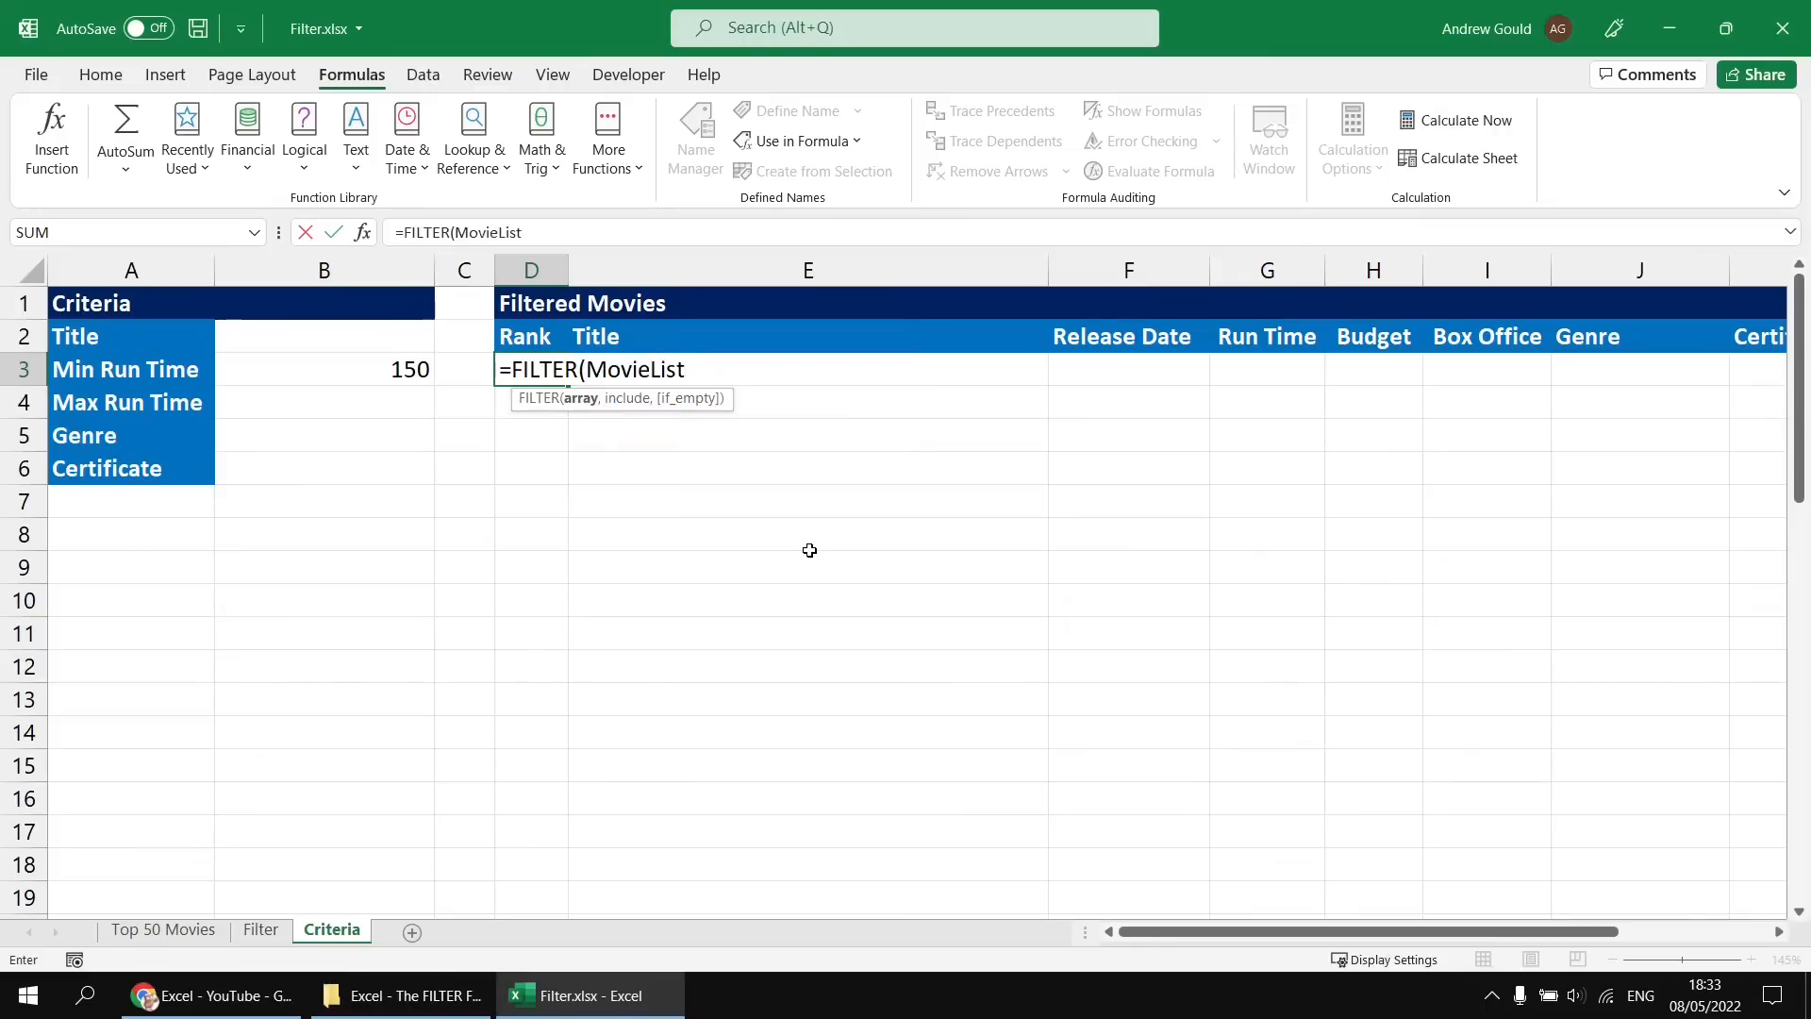
pyautogui.write(',')
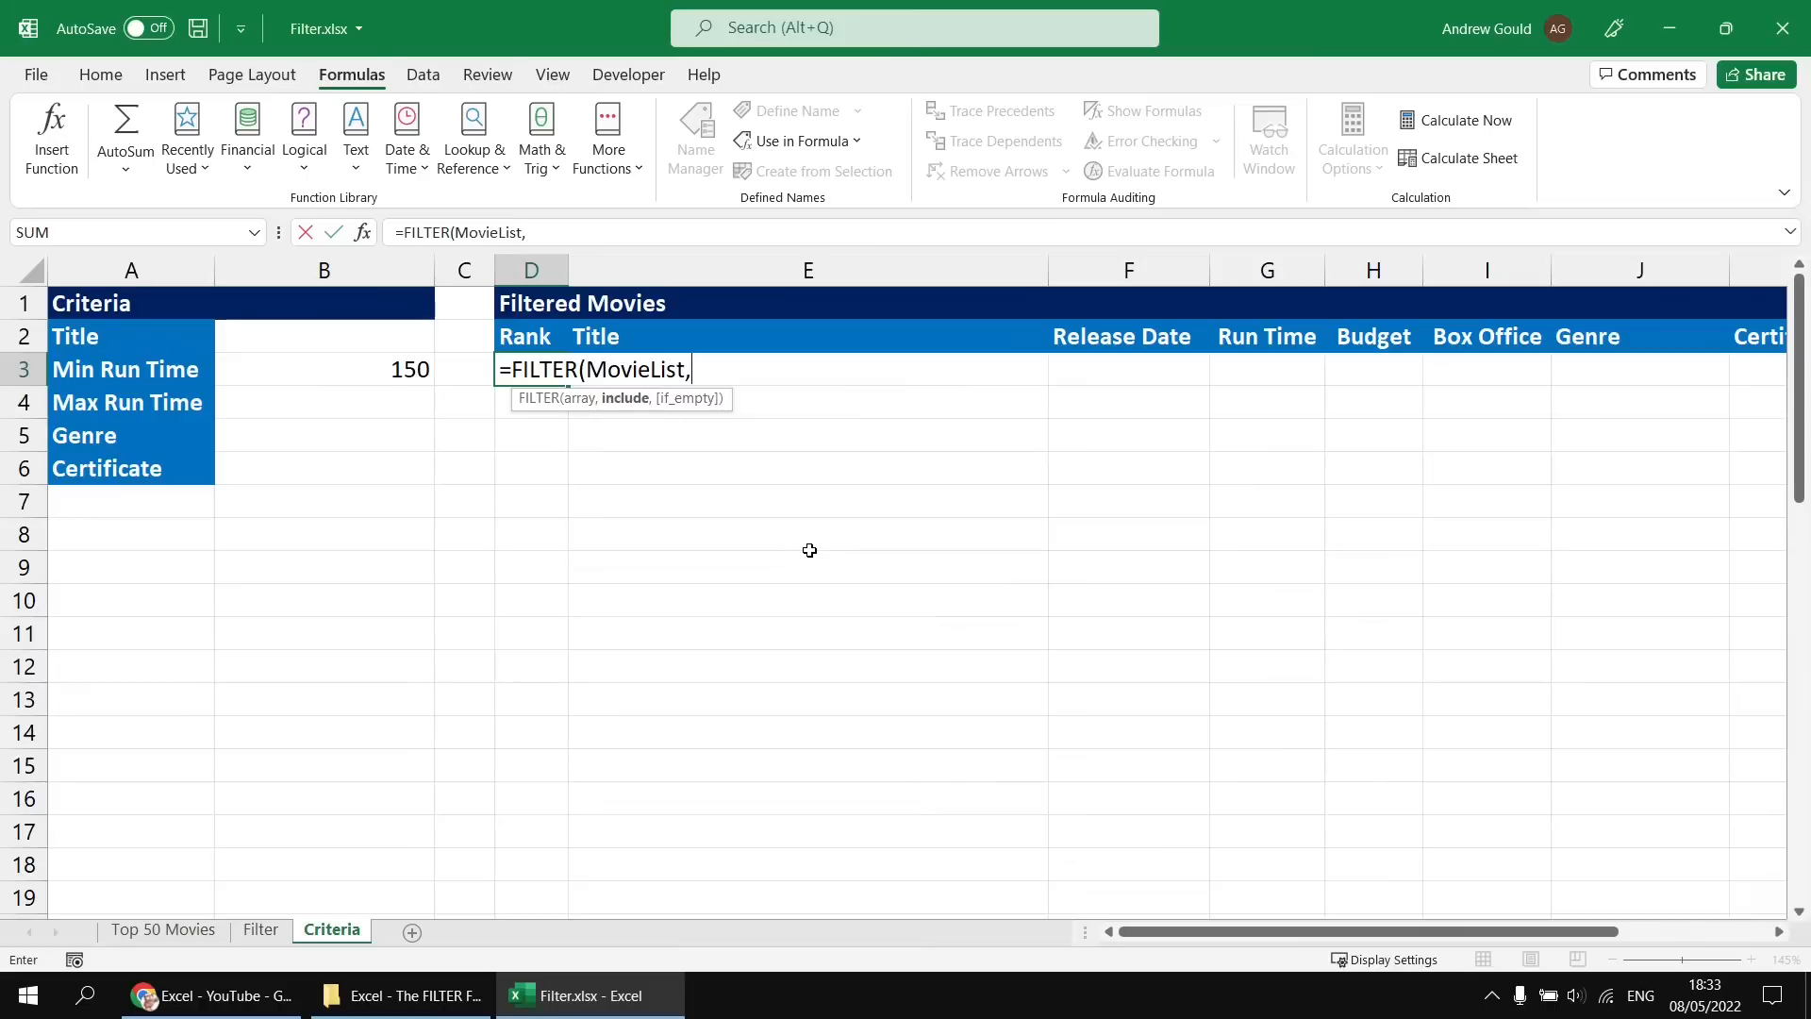
# Add the include condition Run_Time>=B3 to D3's FILTER formula and close its parenthesis.
pyautogui.write('run')
pyautogui.press('Tab')
pyautogui.write('>=')
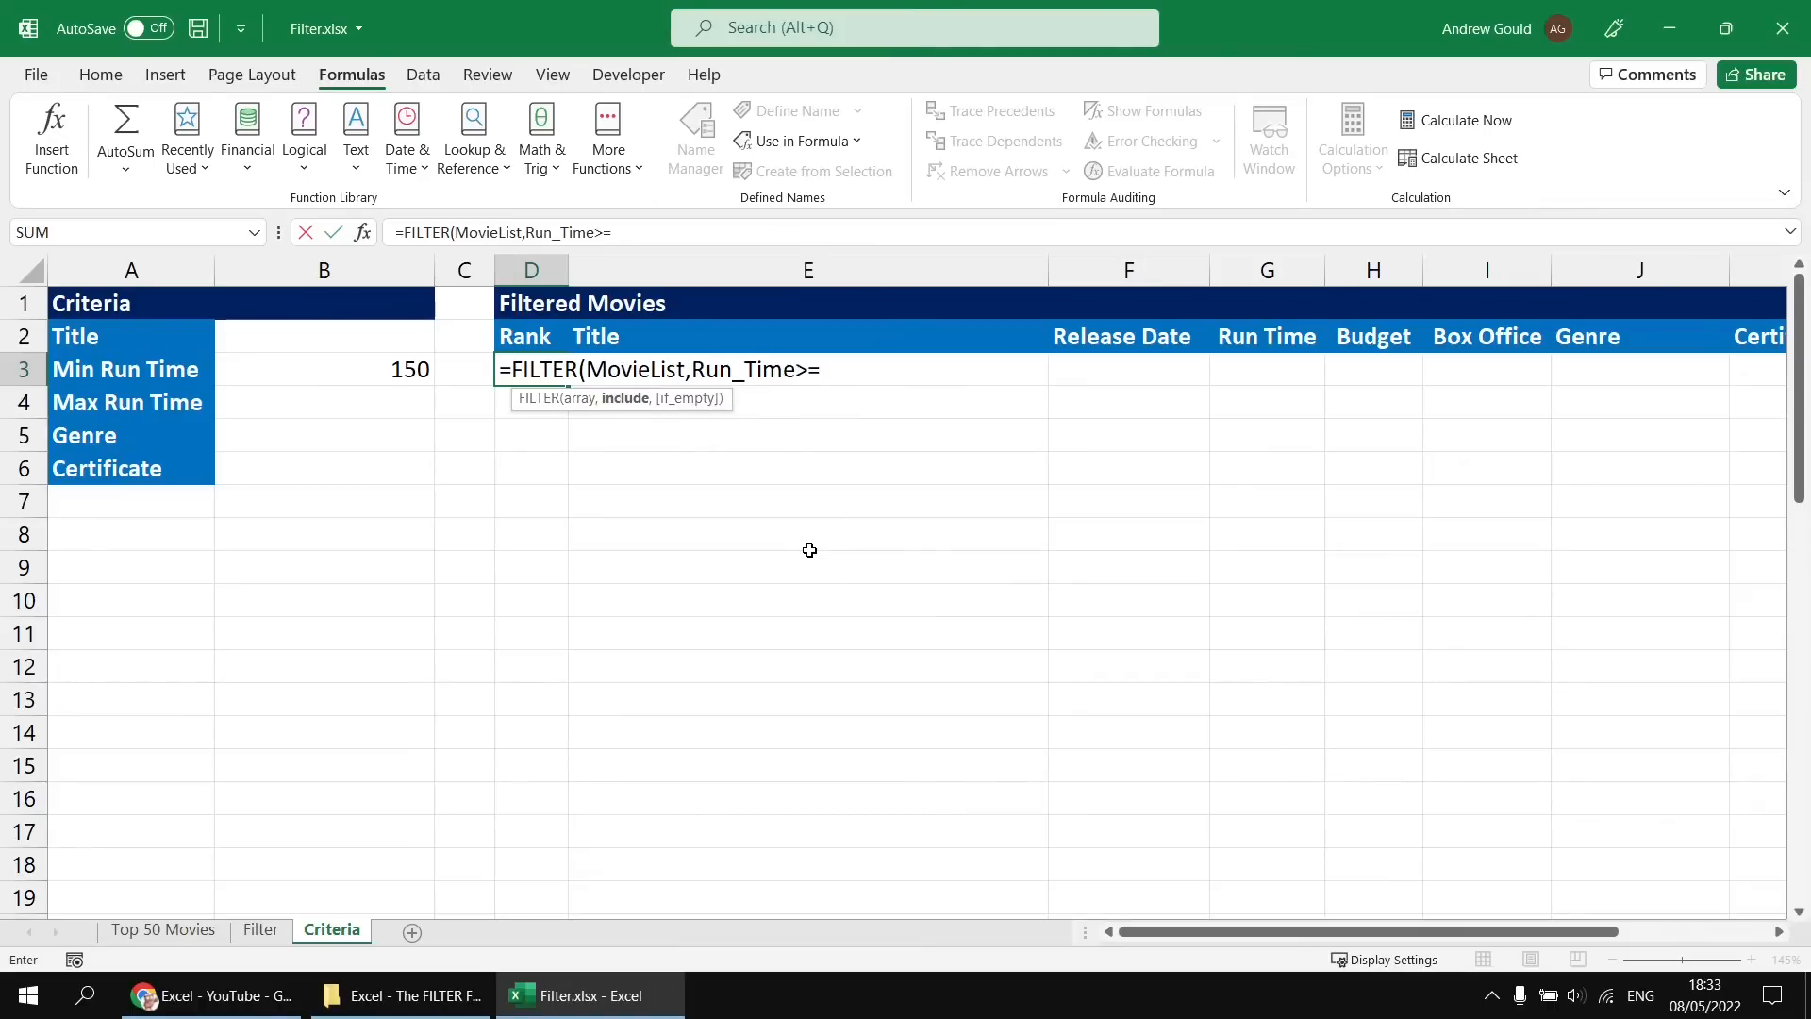
pyautogui.press('Left')
pyautogui.press('Left')
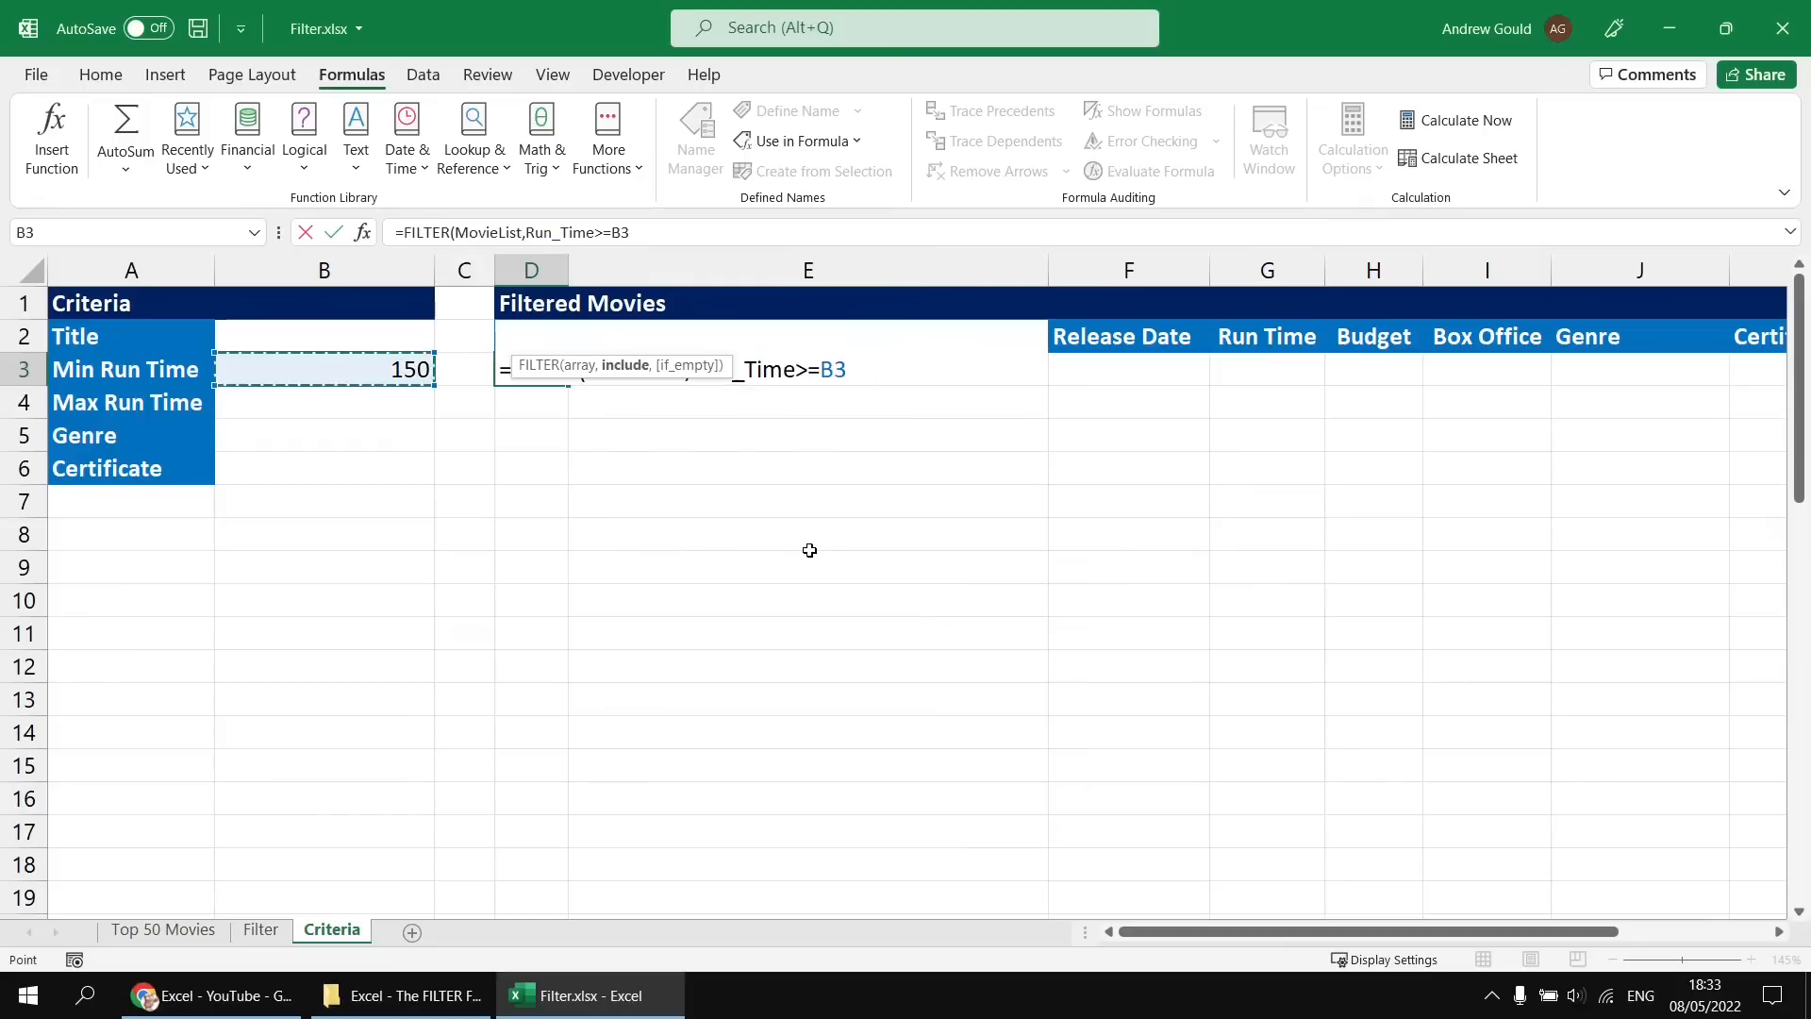
pyautogui.write(')')
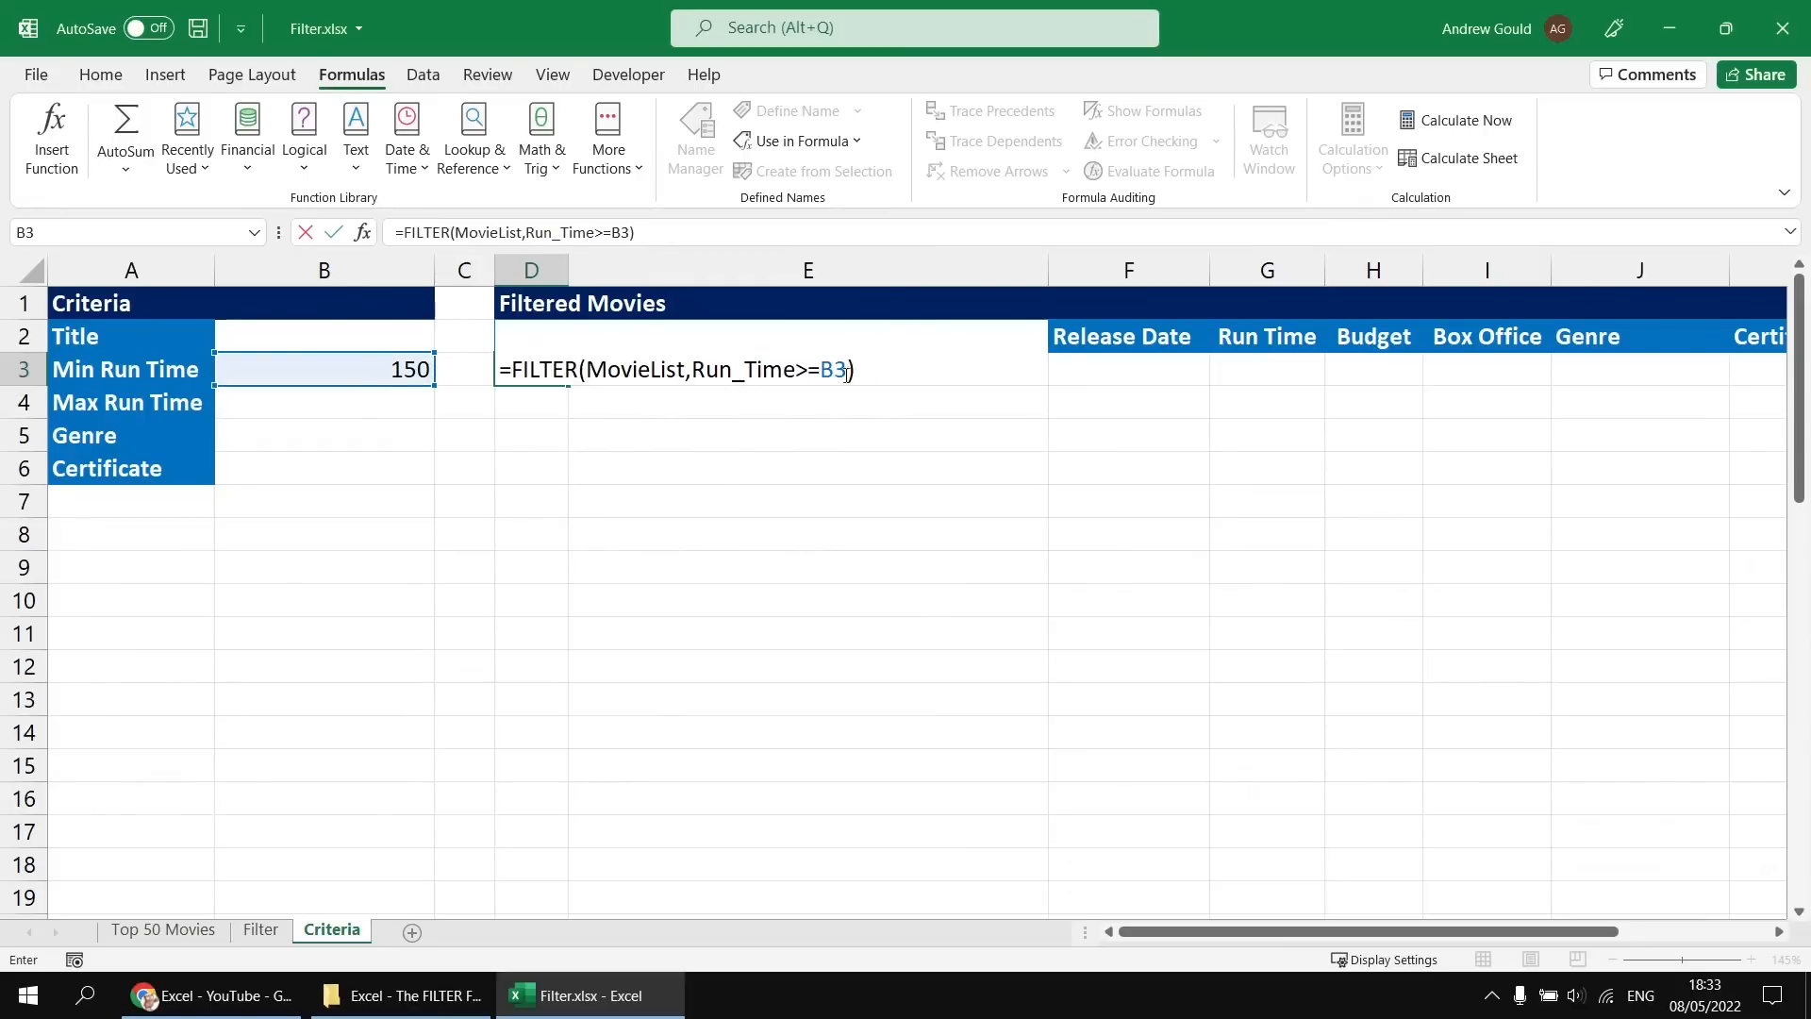
# Insert "No results" as the if_empty argument of D3's FILTER formula and commit it.
pyautogui.press('F2')
pyautogui.press('Left')
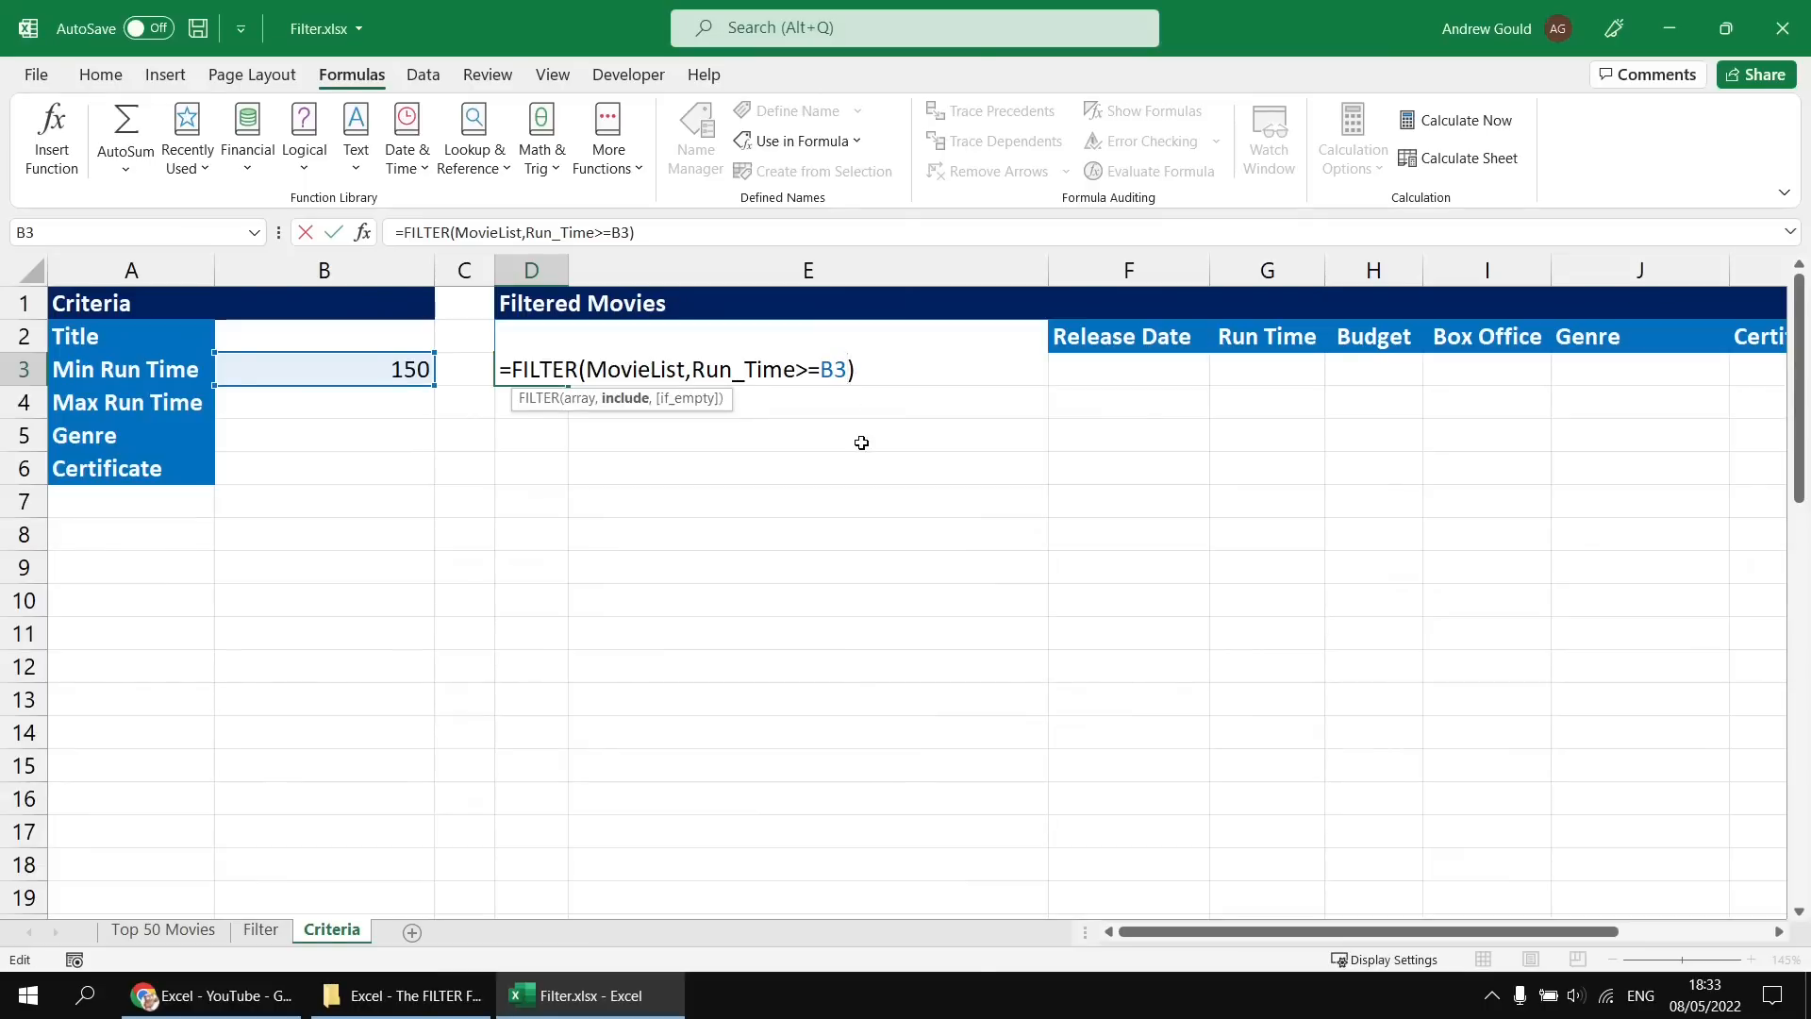
pyautogui.write(',')
pyautogui.write('"No results')
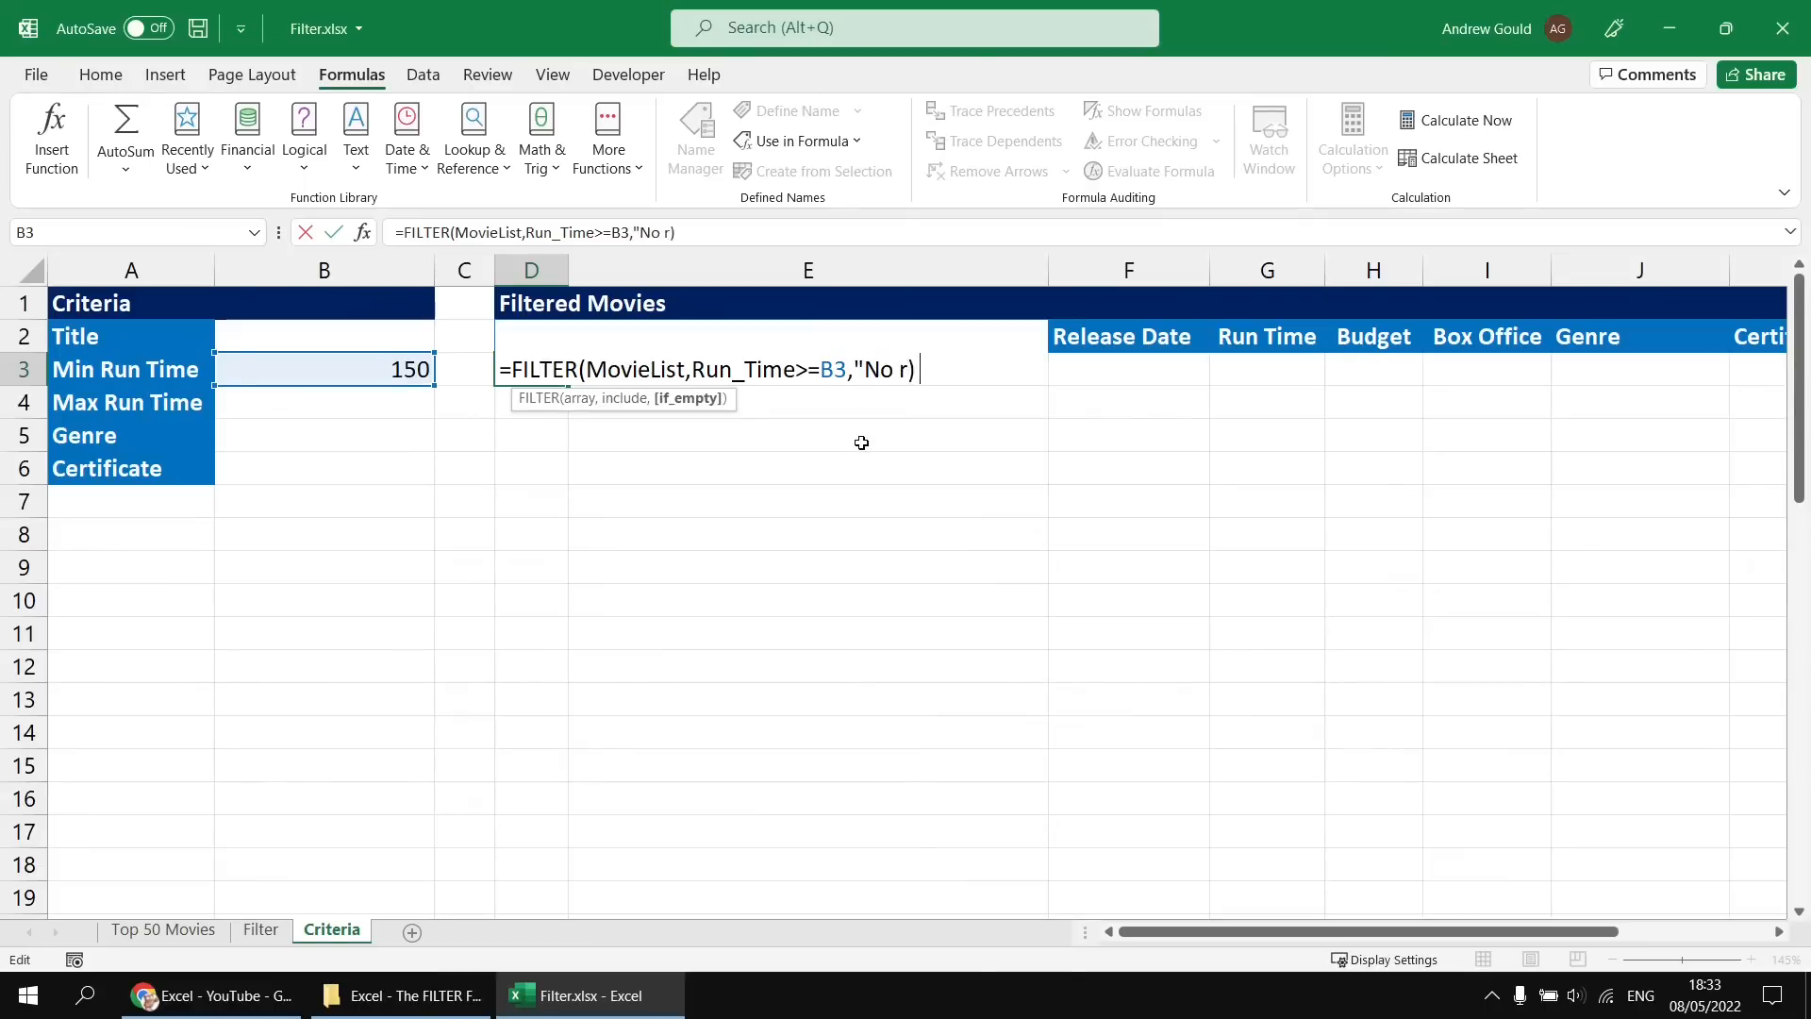
pyautogui.write('"')
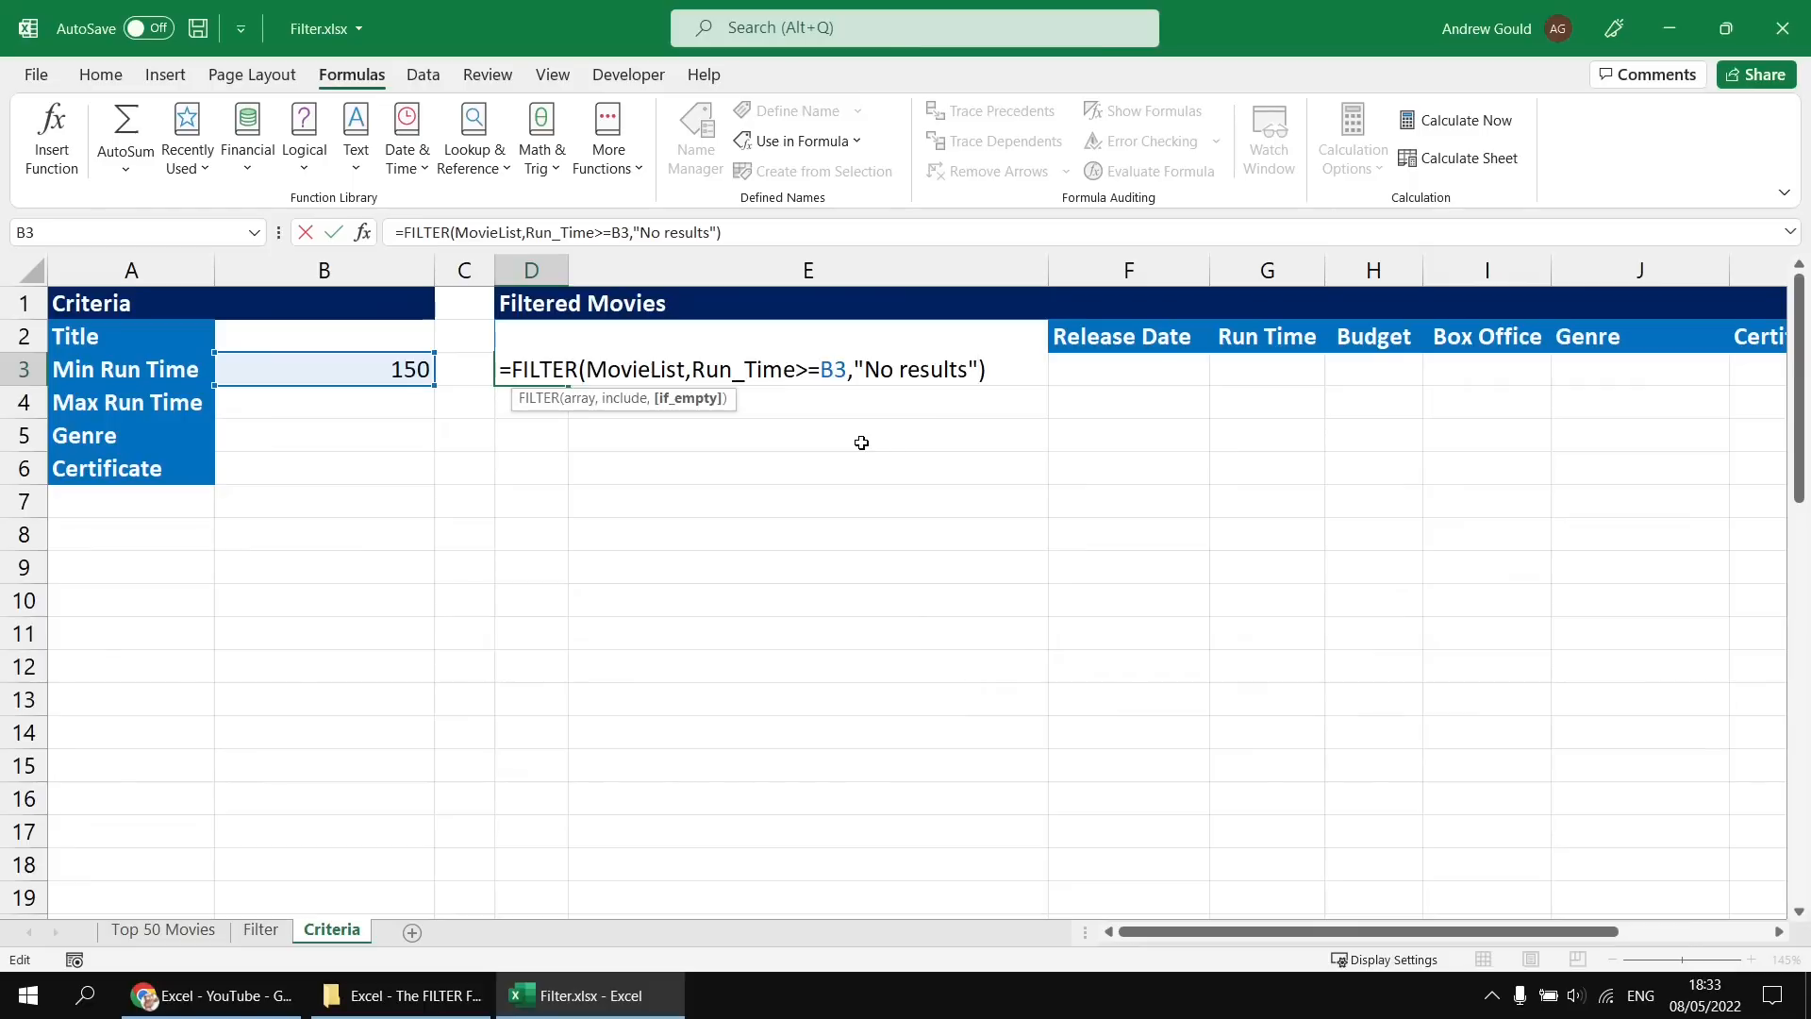
pyautogui.press('Return')
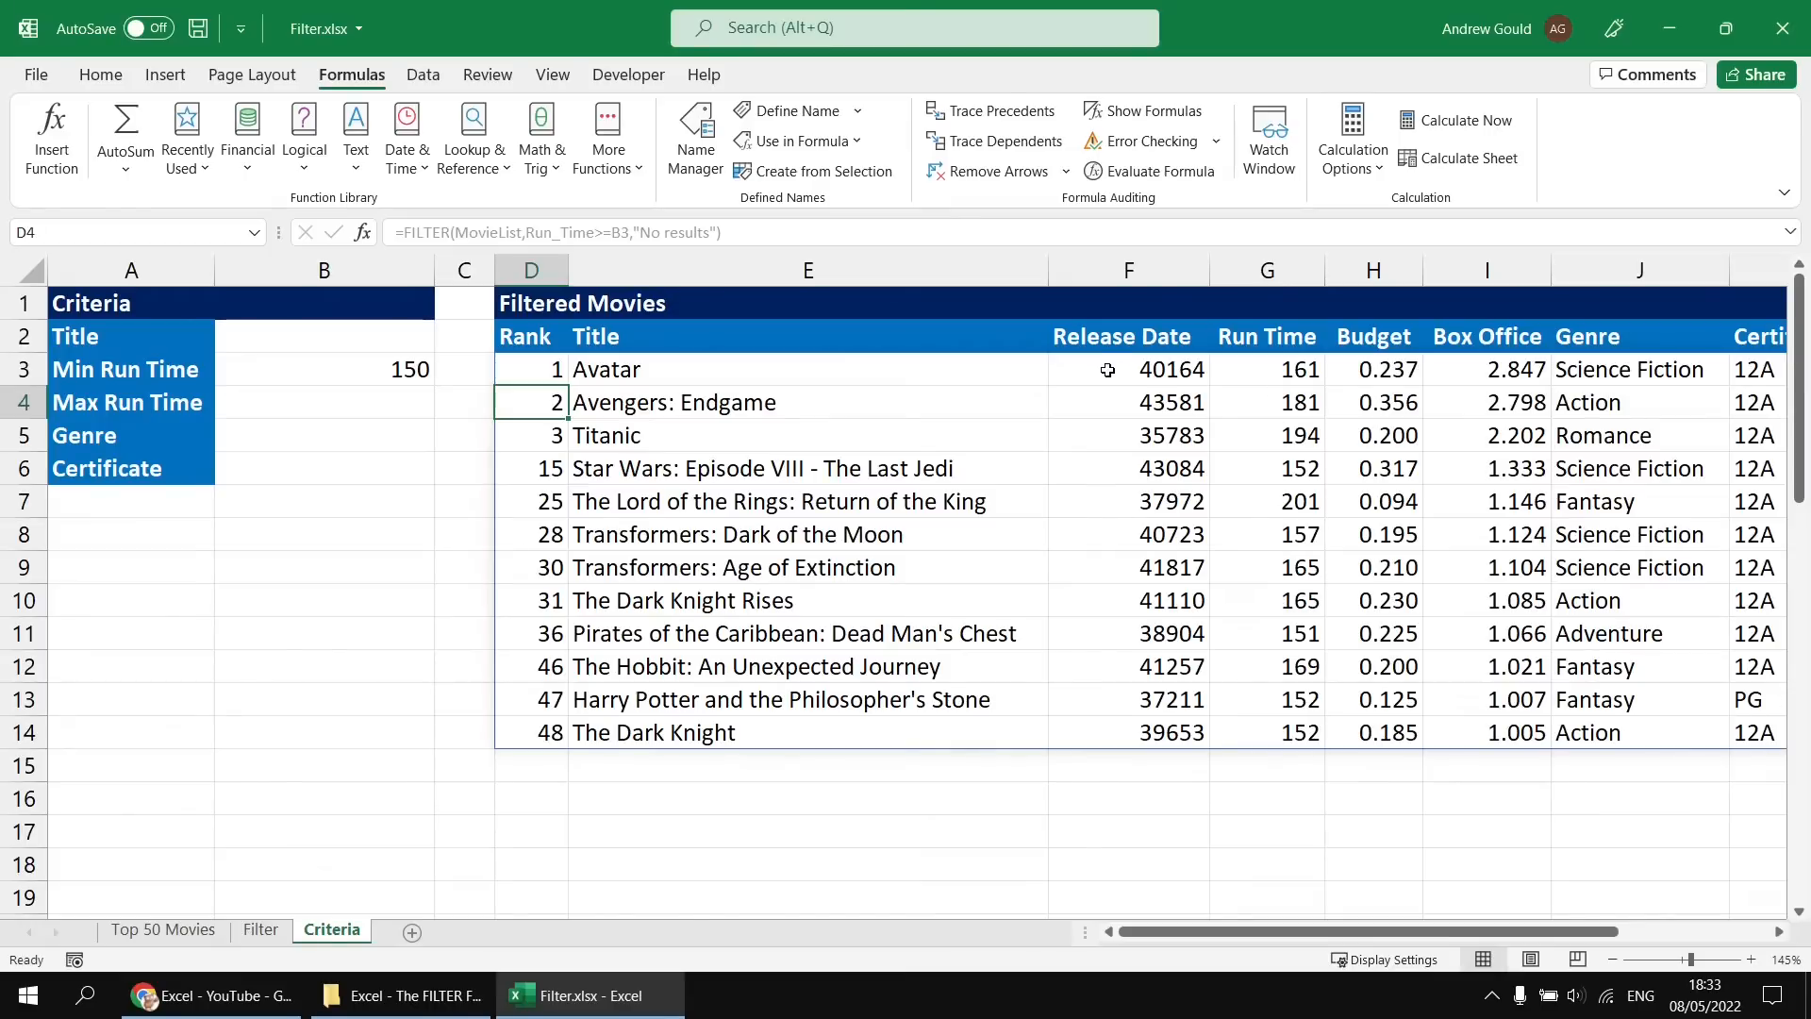
# Test the filter by changing the Min Run Time in B3 to 180 and to 100.
pyautogui.moveTo(1108, 370); pyautogui.dragTo(1120, 740)
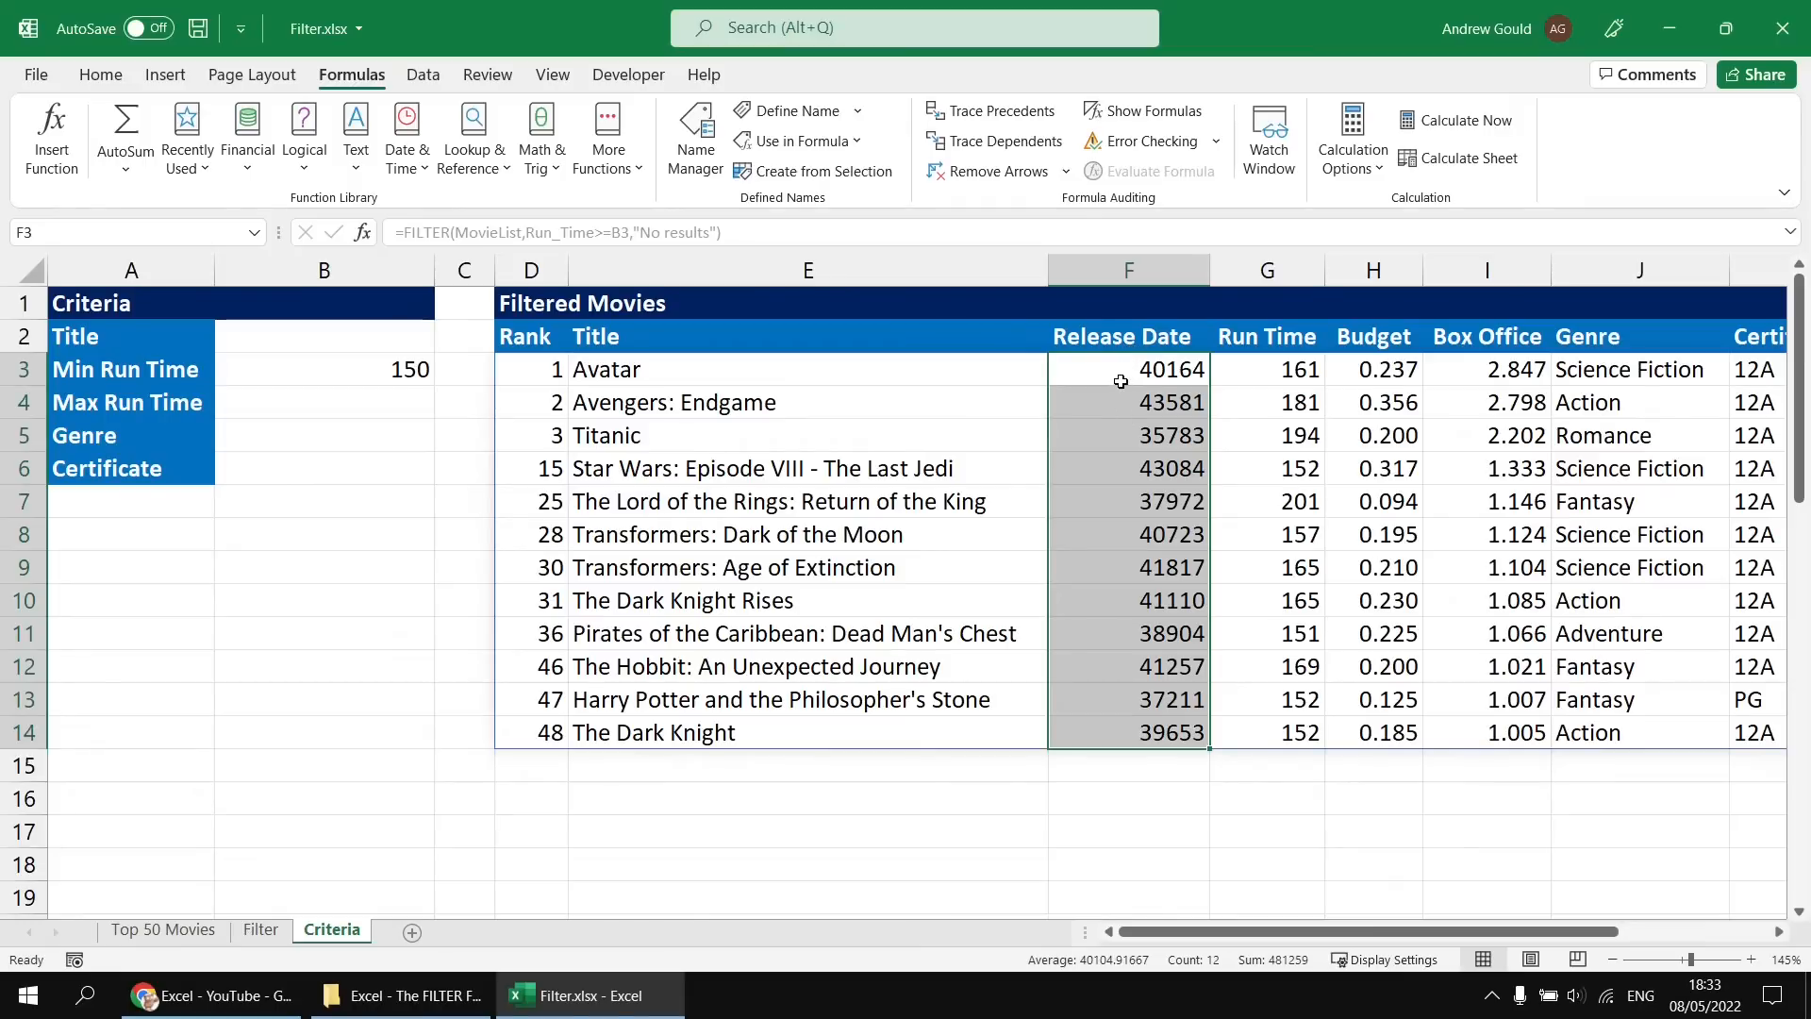
pyautogui.click(351, 375)
pyautogui.write('180')
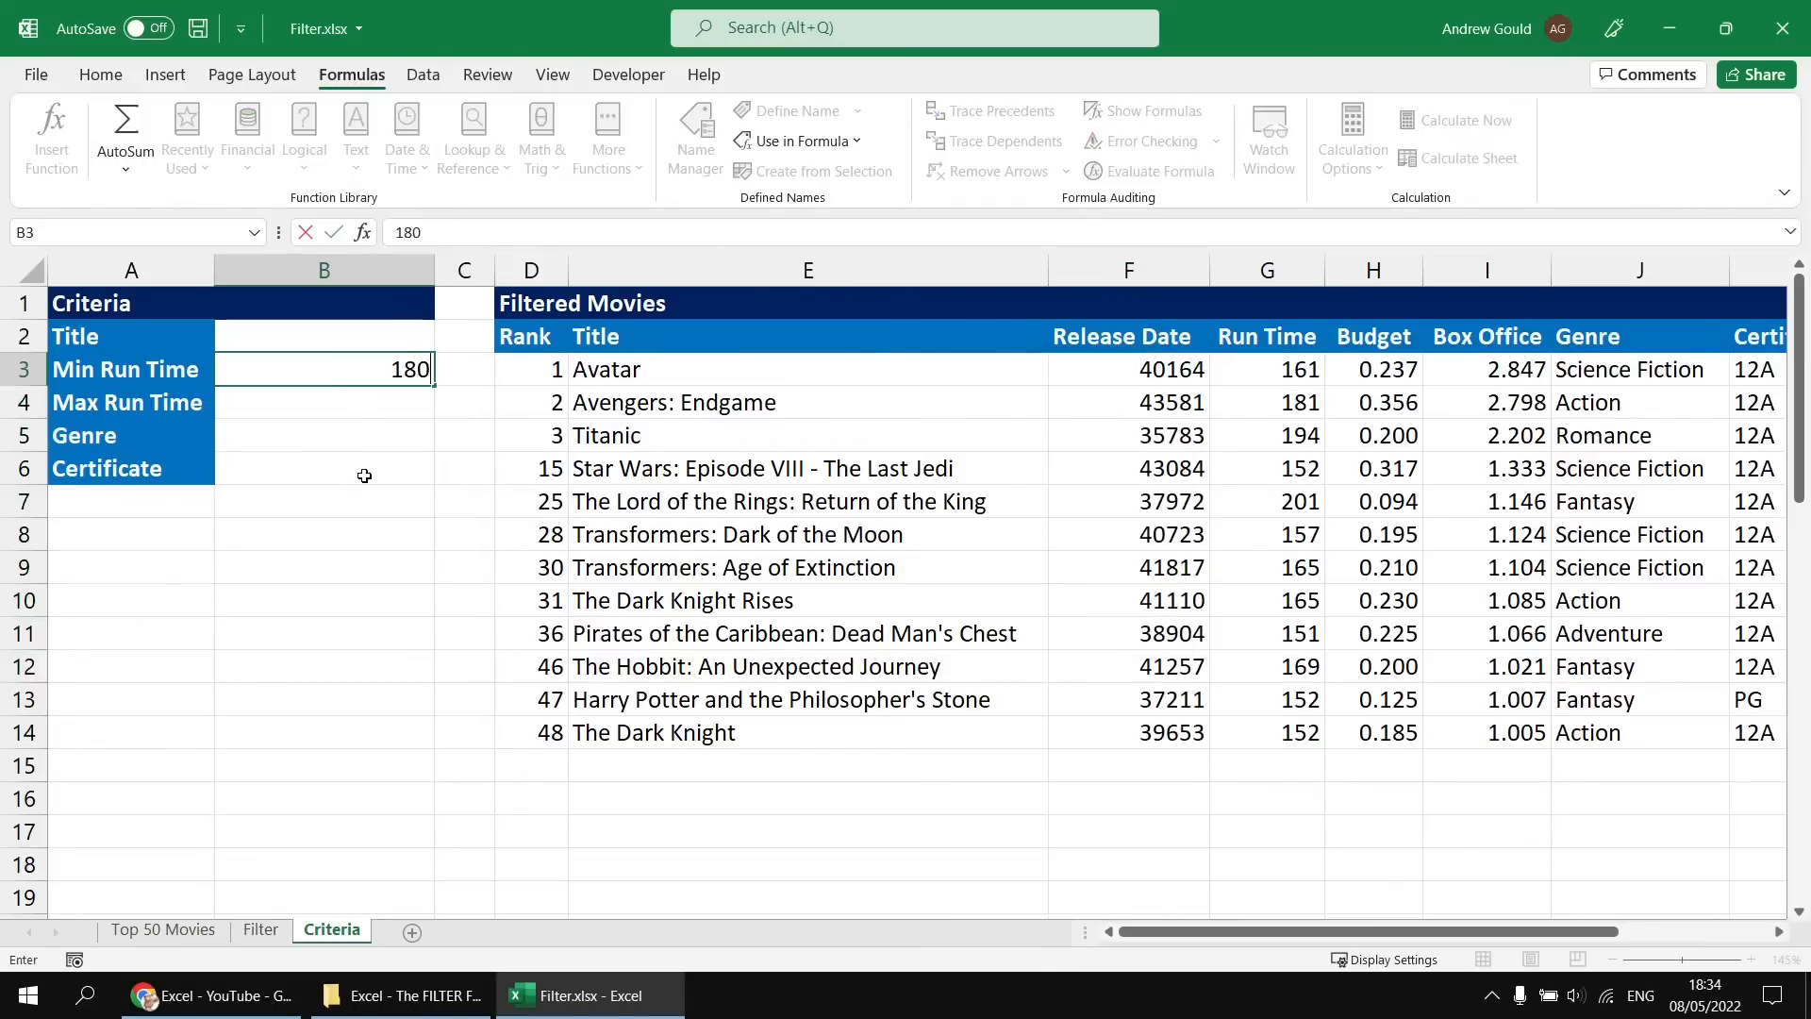
pyautogui.press('Return')
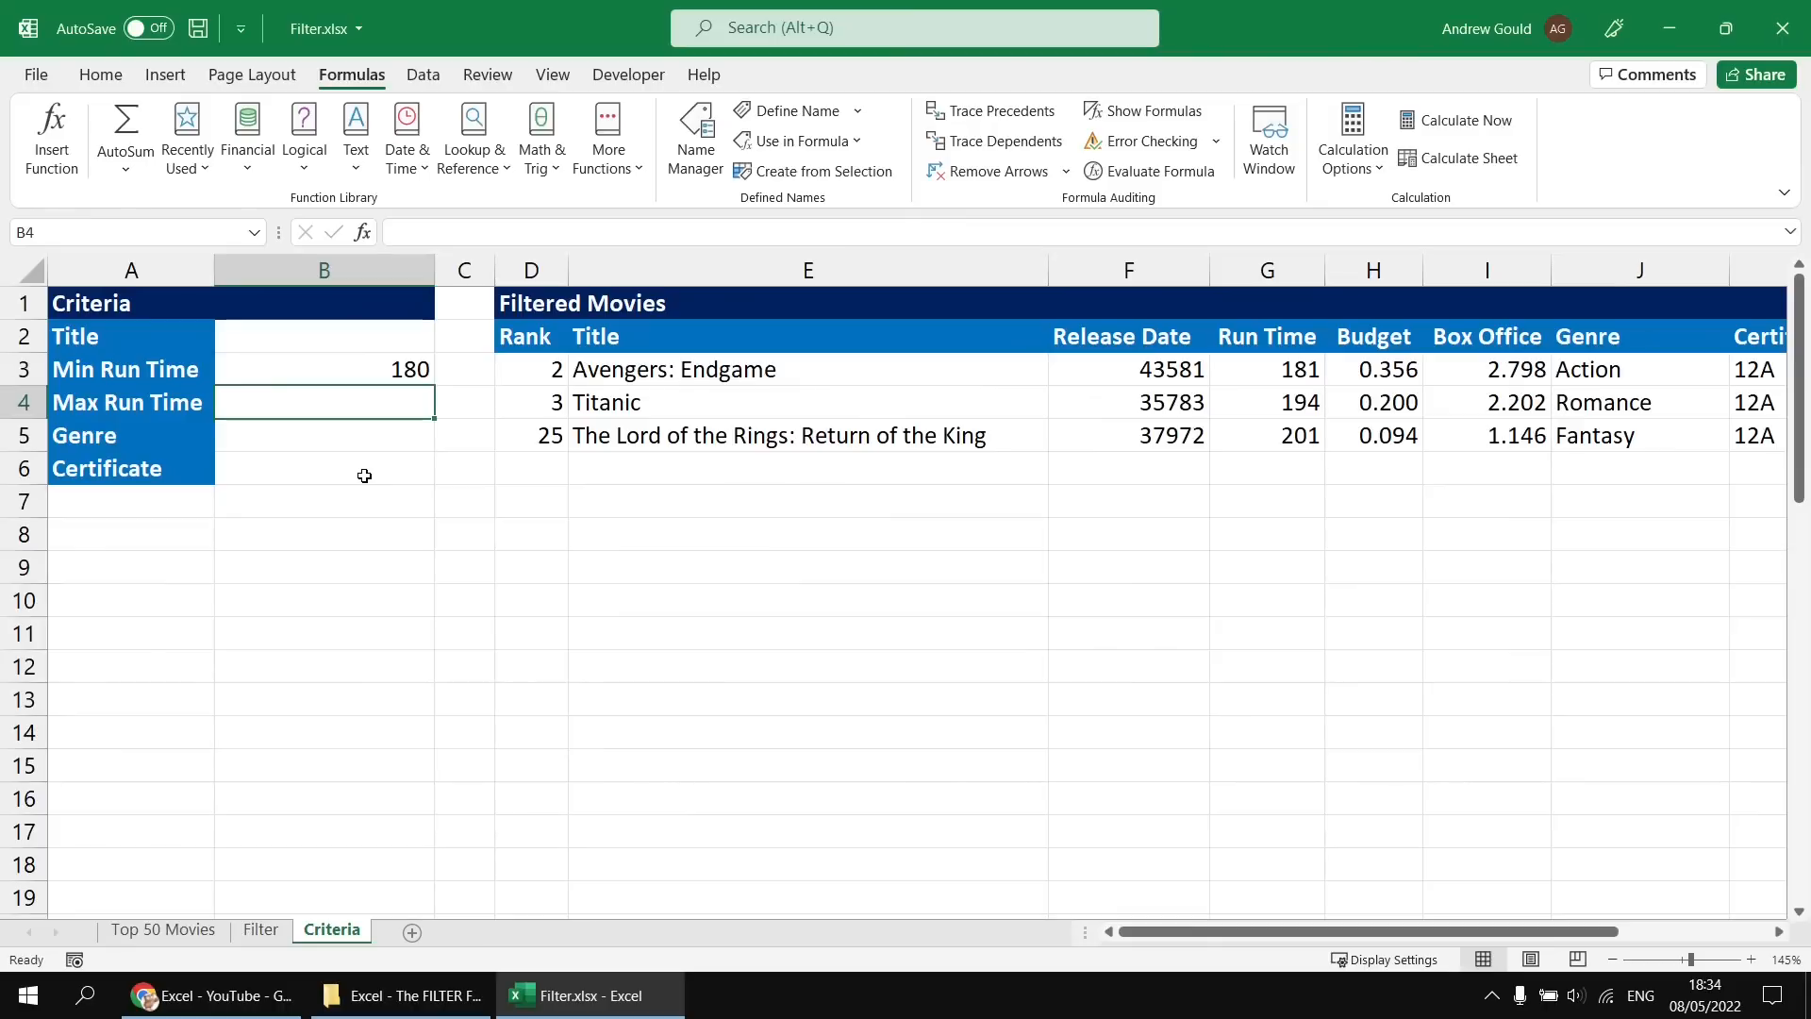
pyautogui.press('Up')
pyautogui.write('100')
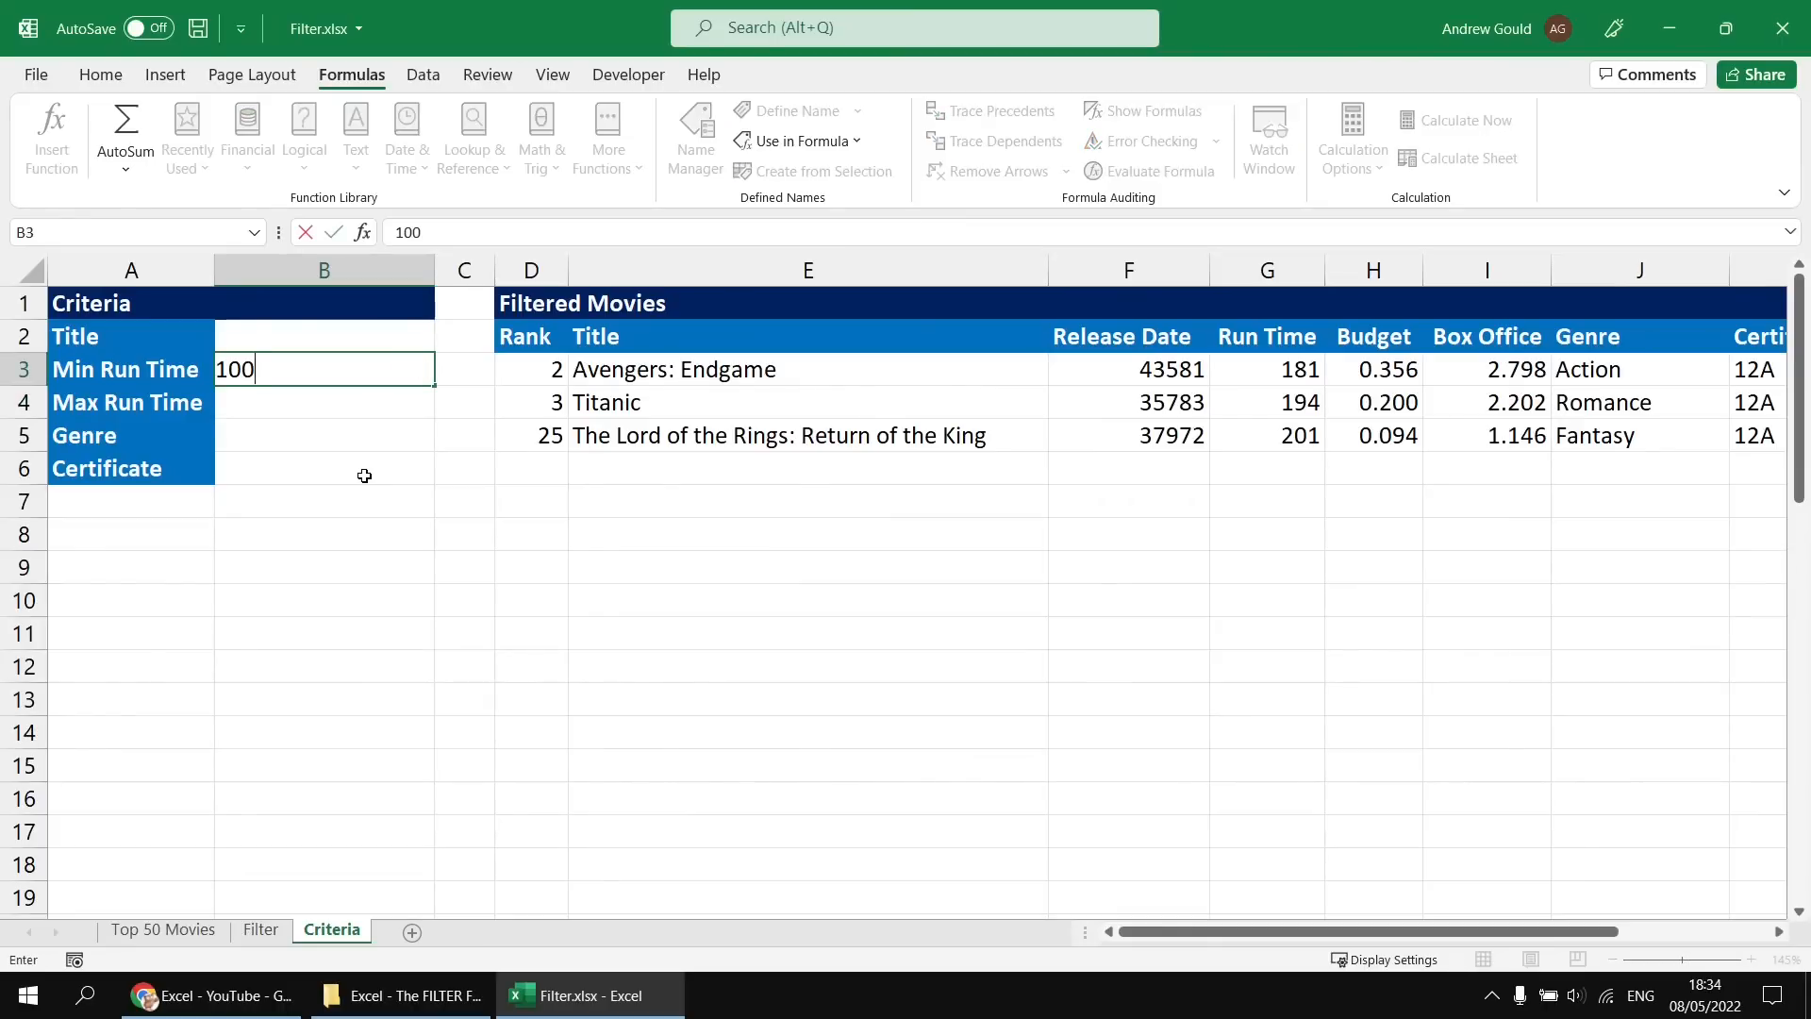
pyautogui.press('Return')
# Clear the Min Run Time in B3 and look through the whole filtered movie list.
pyautogui.press('Up')
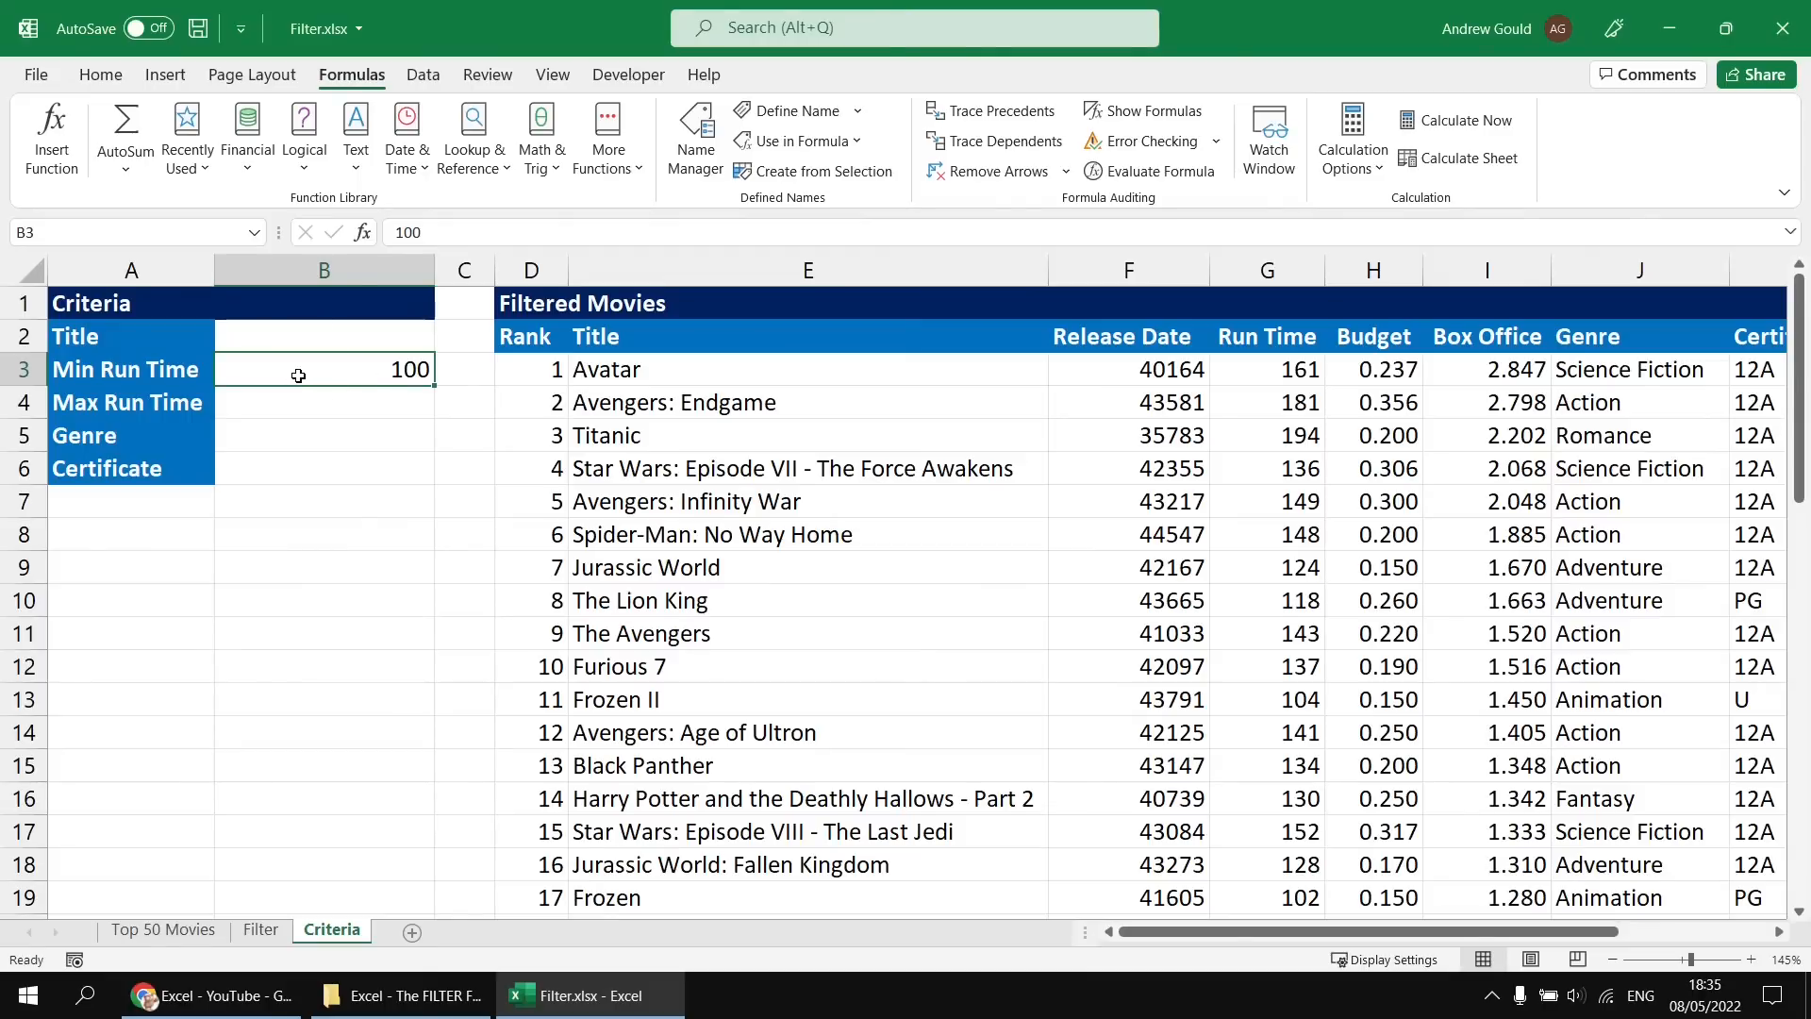
pyautogui.press('Delete')
pyautogui.scroll(-8, 565, 411)
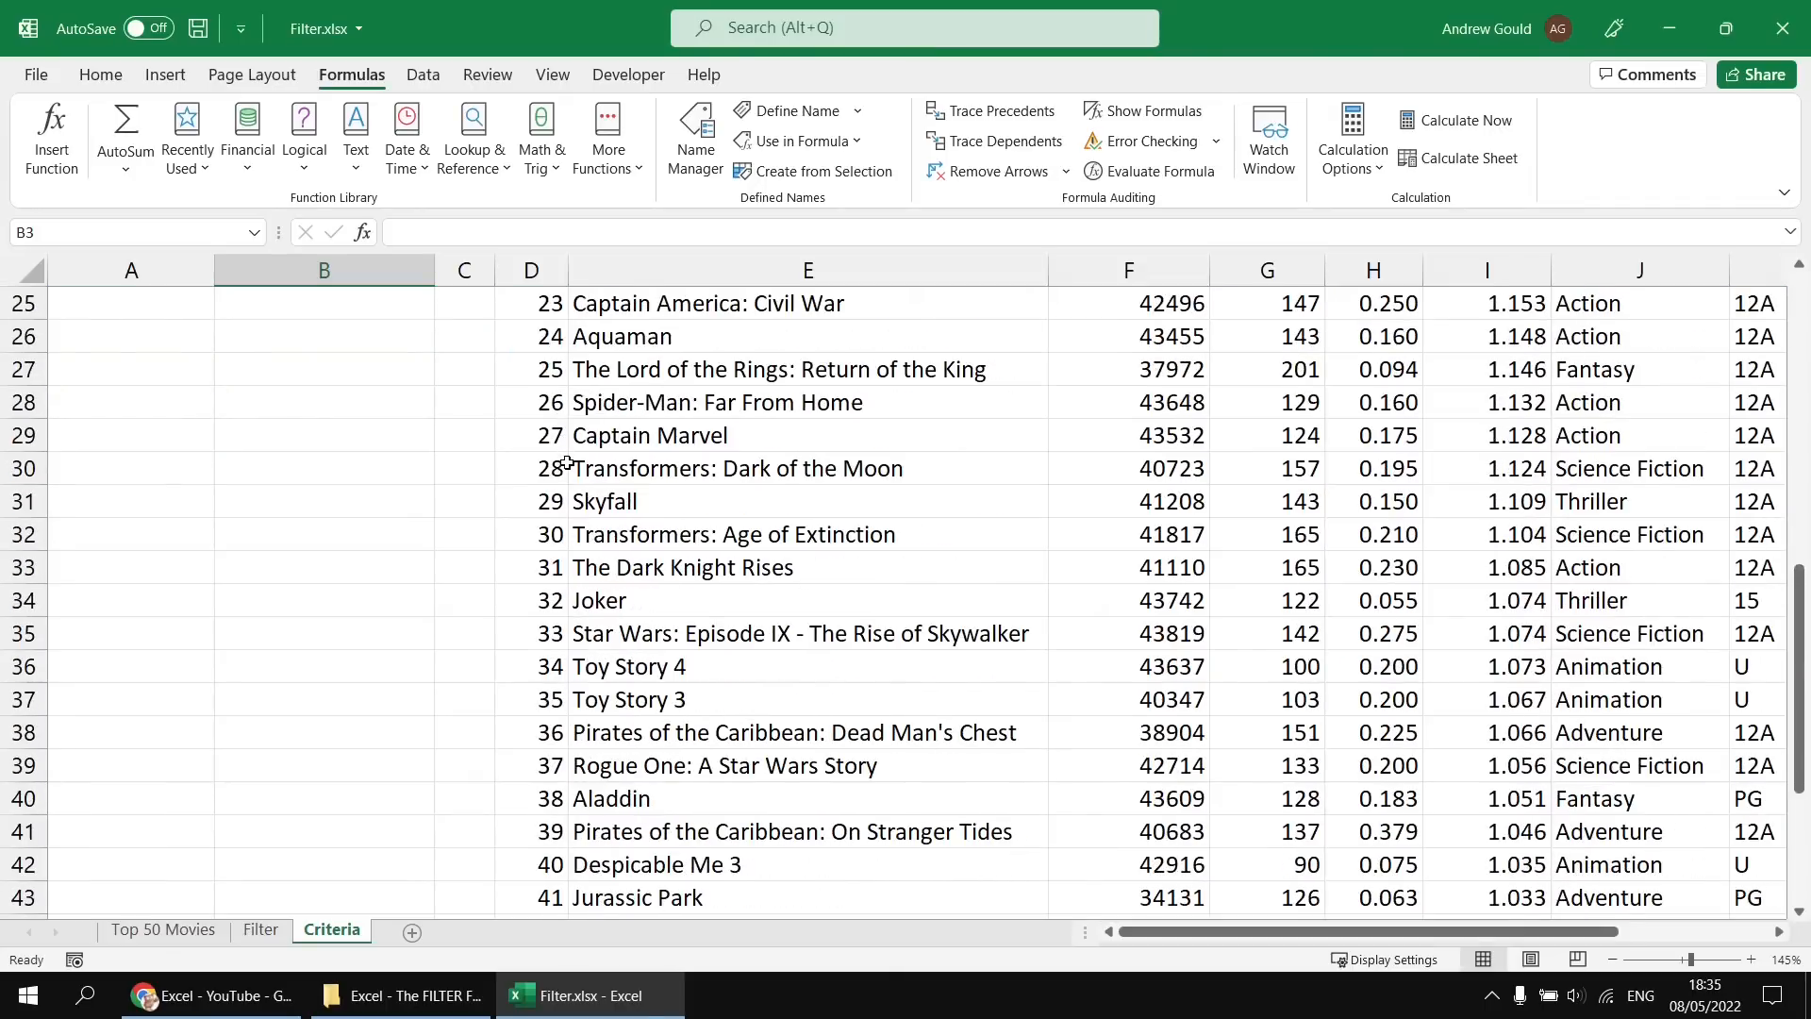
pyautogui.scroll(-4, 567, 463)
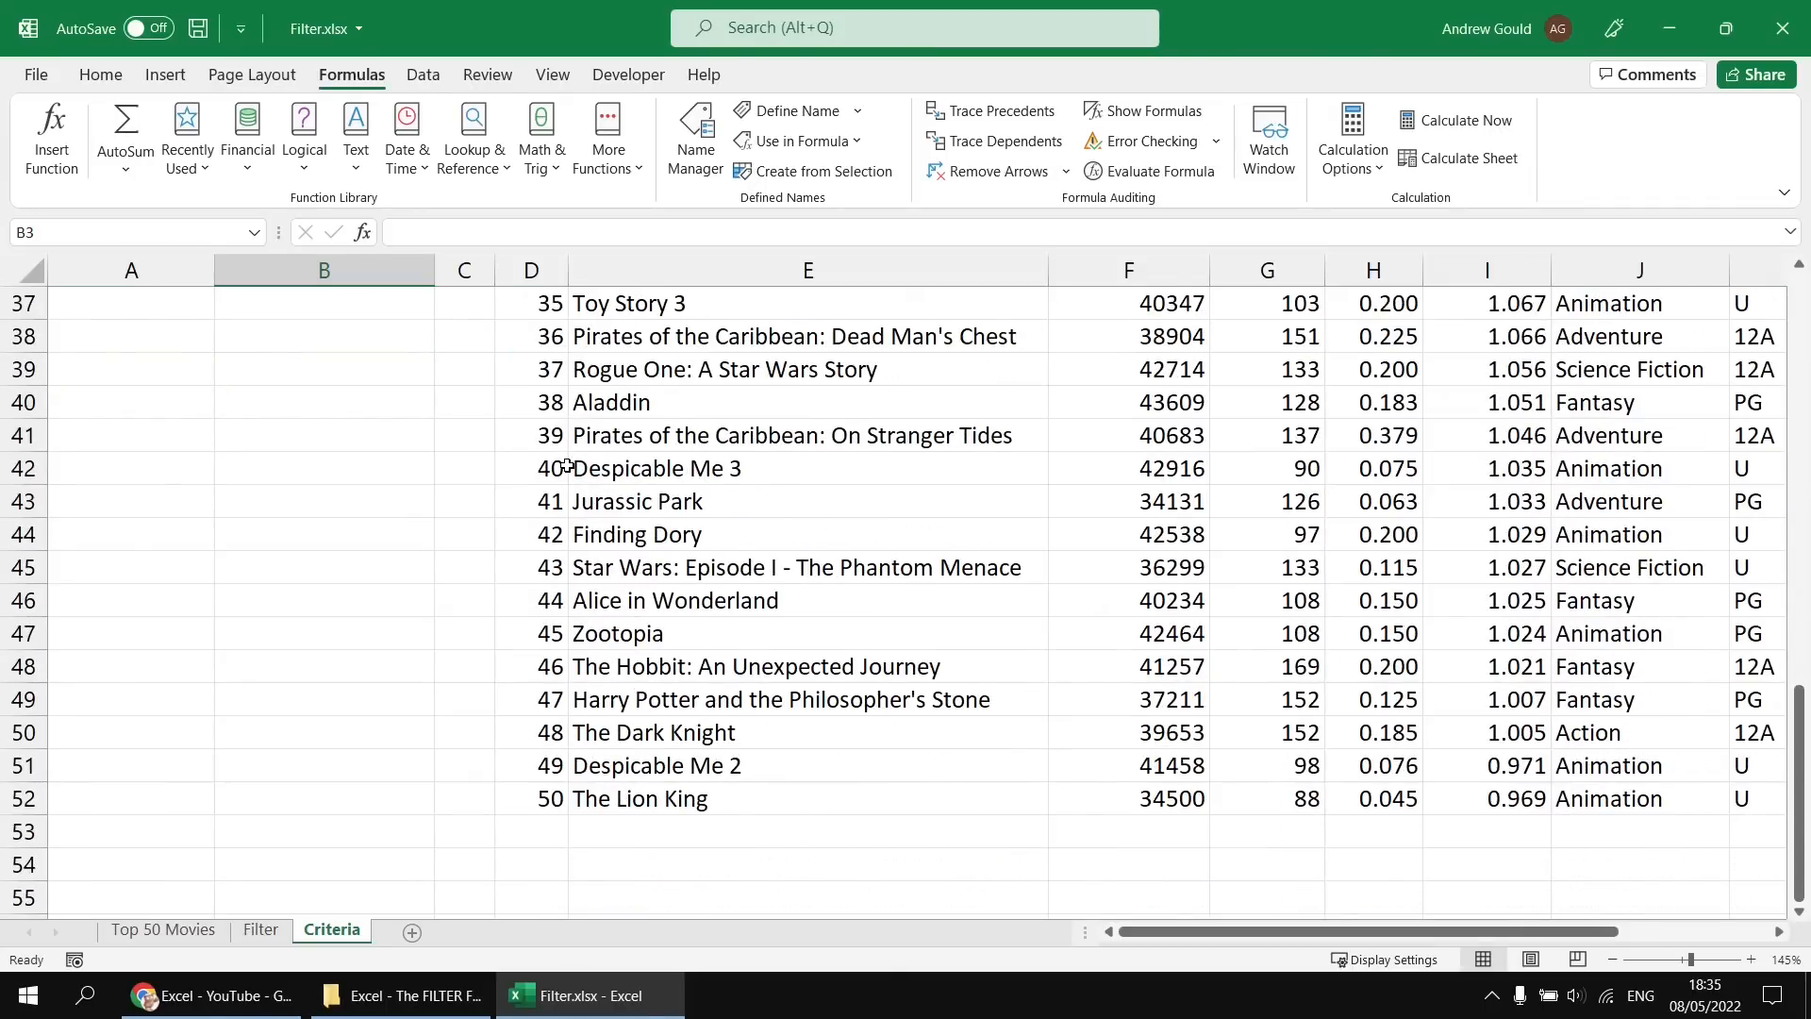
pyautogui.scroll(12, 567, 466)
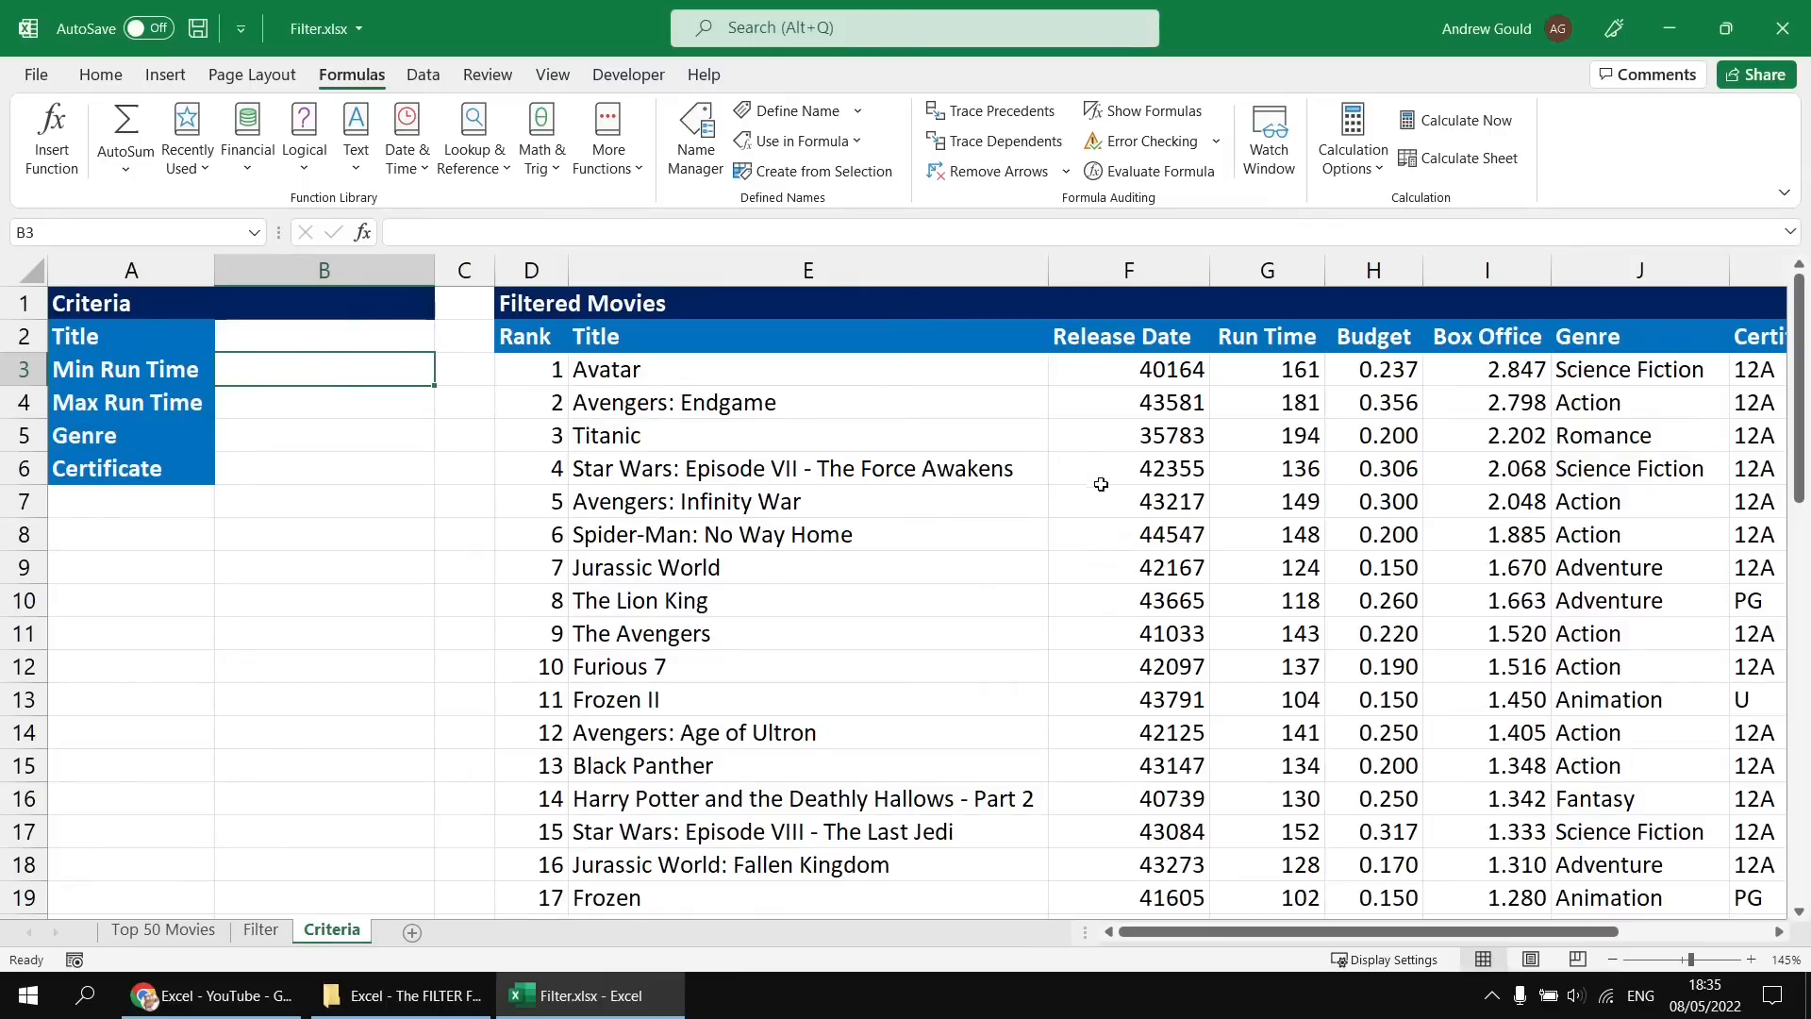
# Format the filtered Release Date values in F3:F52 as short dates and reselect the Min Run Time cell B3.
pyautogui.click(1117, 372)
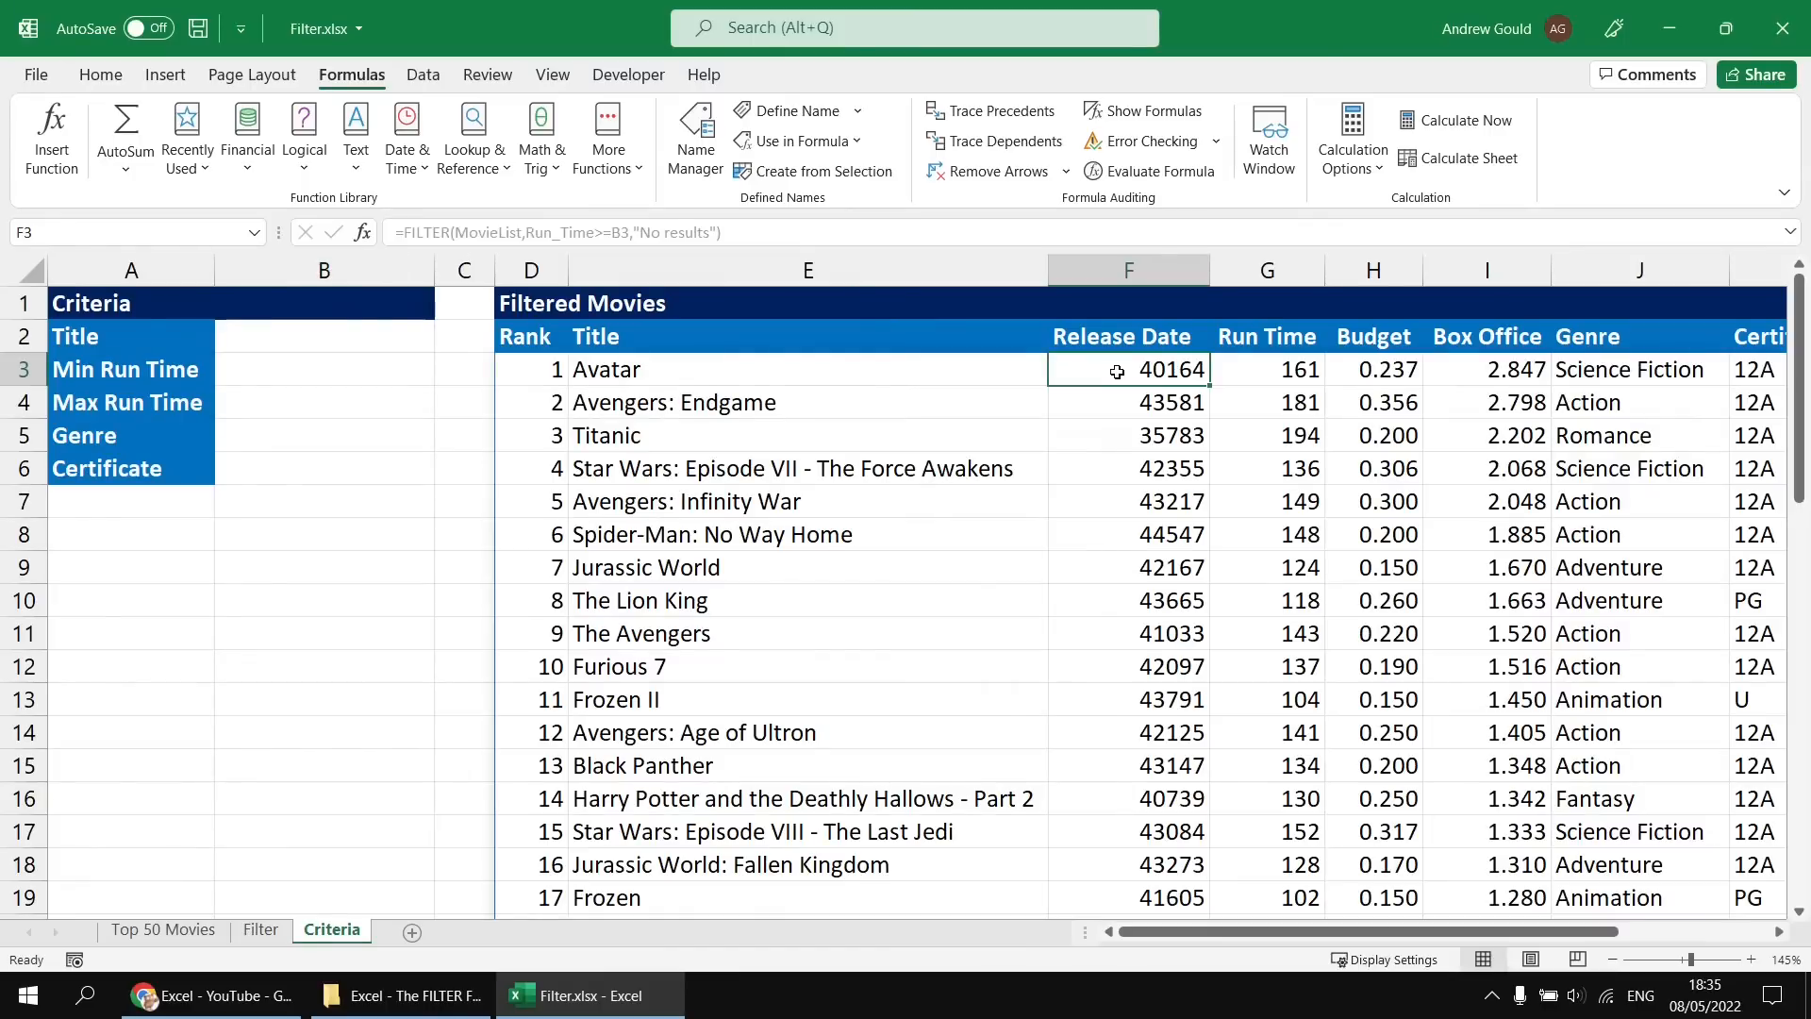
pyautogui.hotkey('ctrl', 'shift', 'Down')
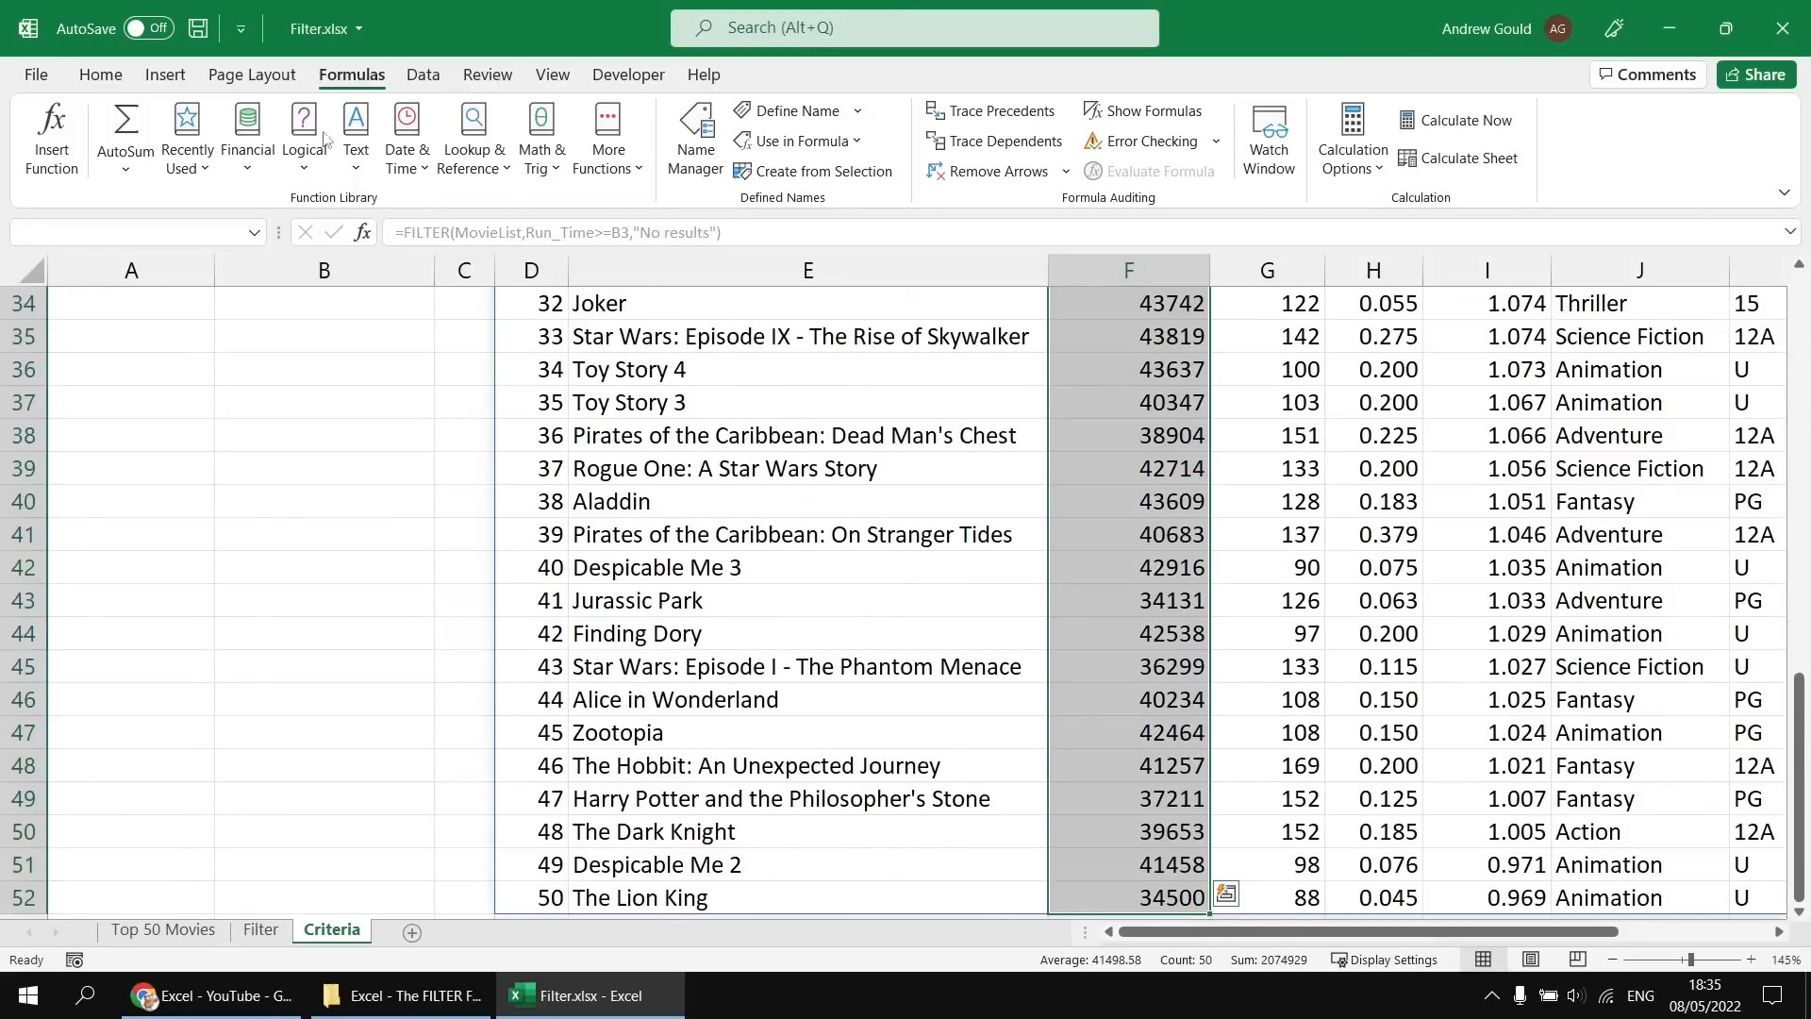
pyautogui.click(101, 74)
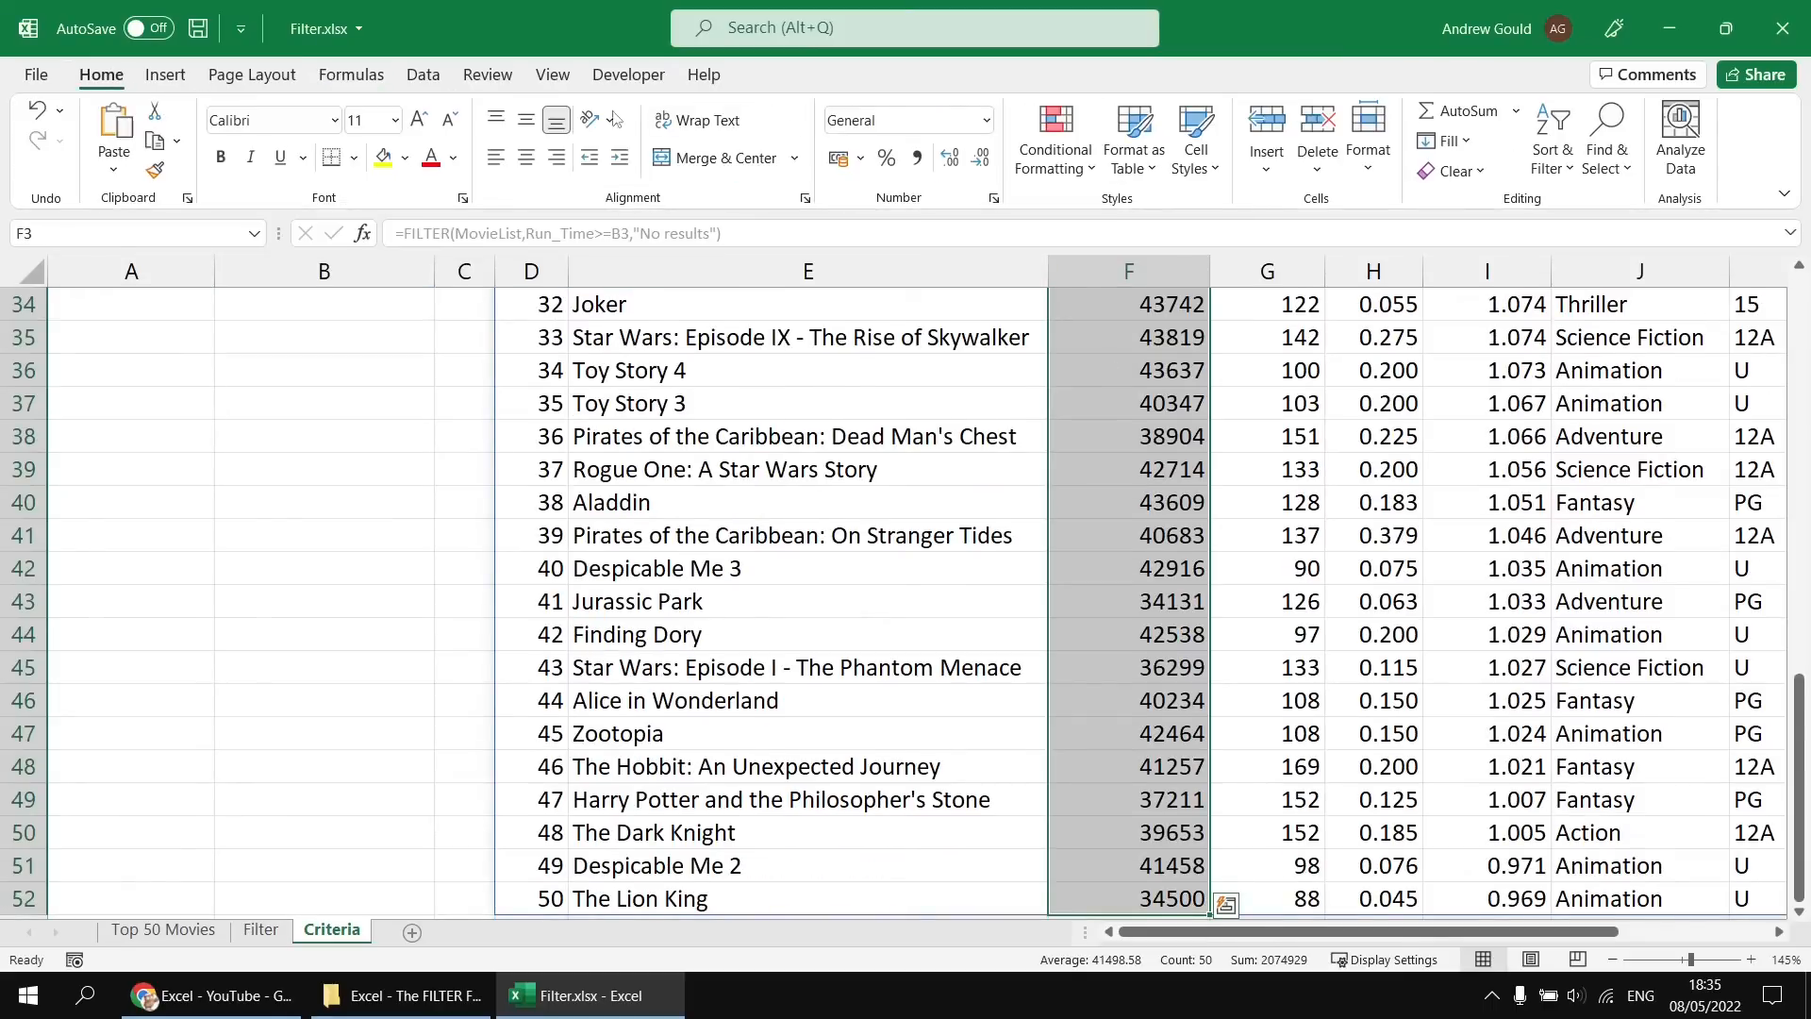
pyautogui.click(986, 120)
pyautogui.click(951, 404)
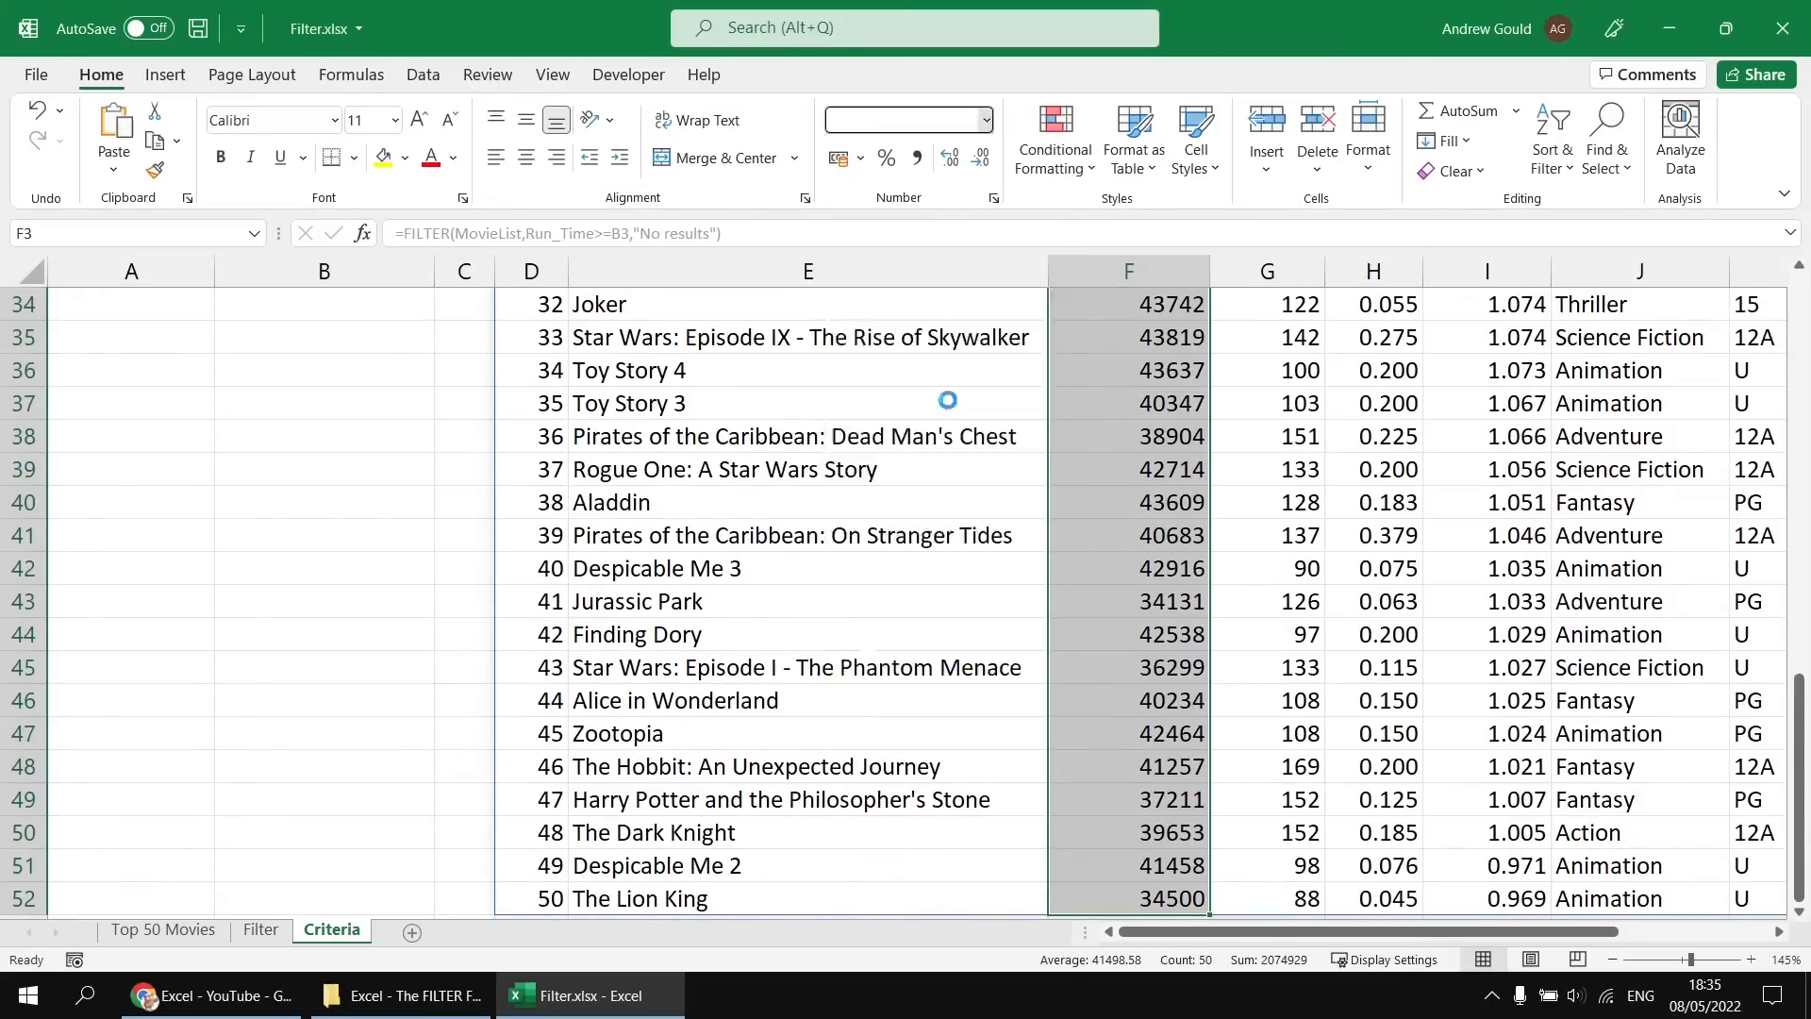
pyautogui.scroll(11, 950, 415)
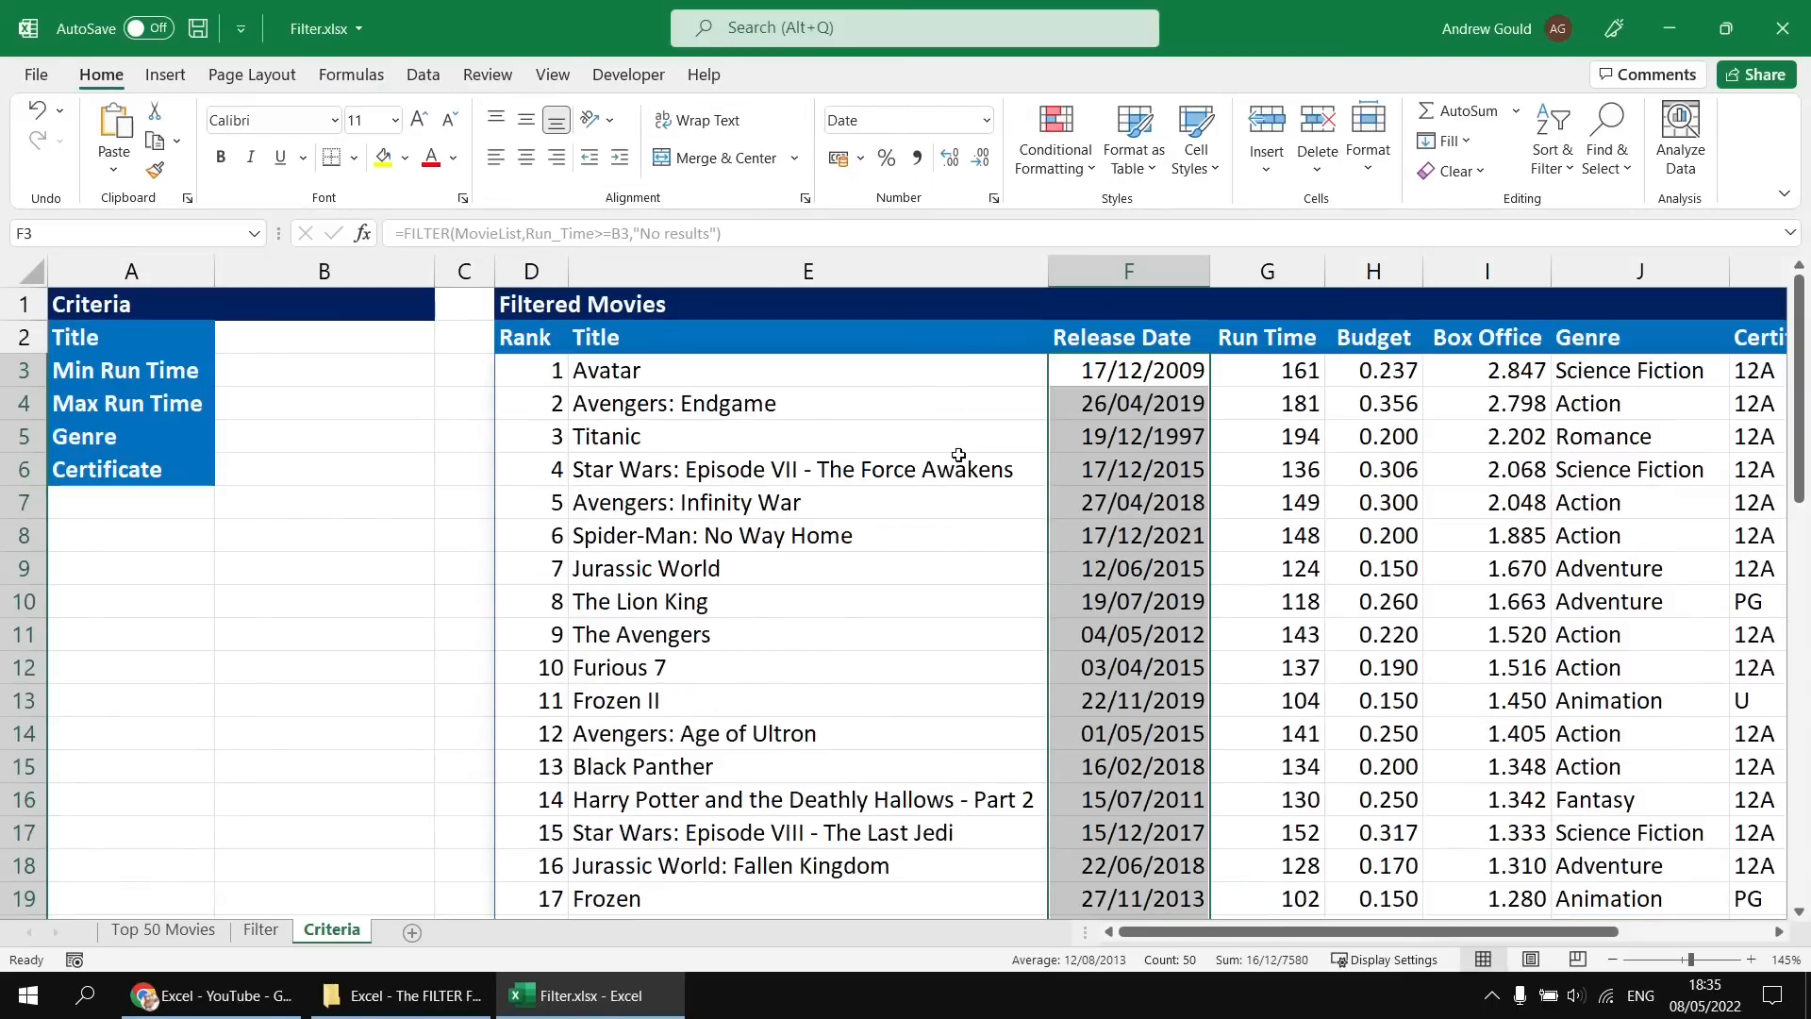
pyautogui.click(326, 404)
pyautogui.click(301, 370)
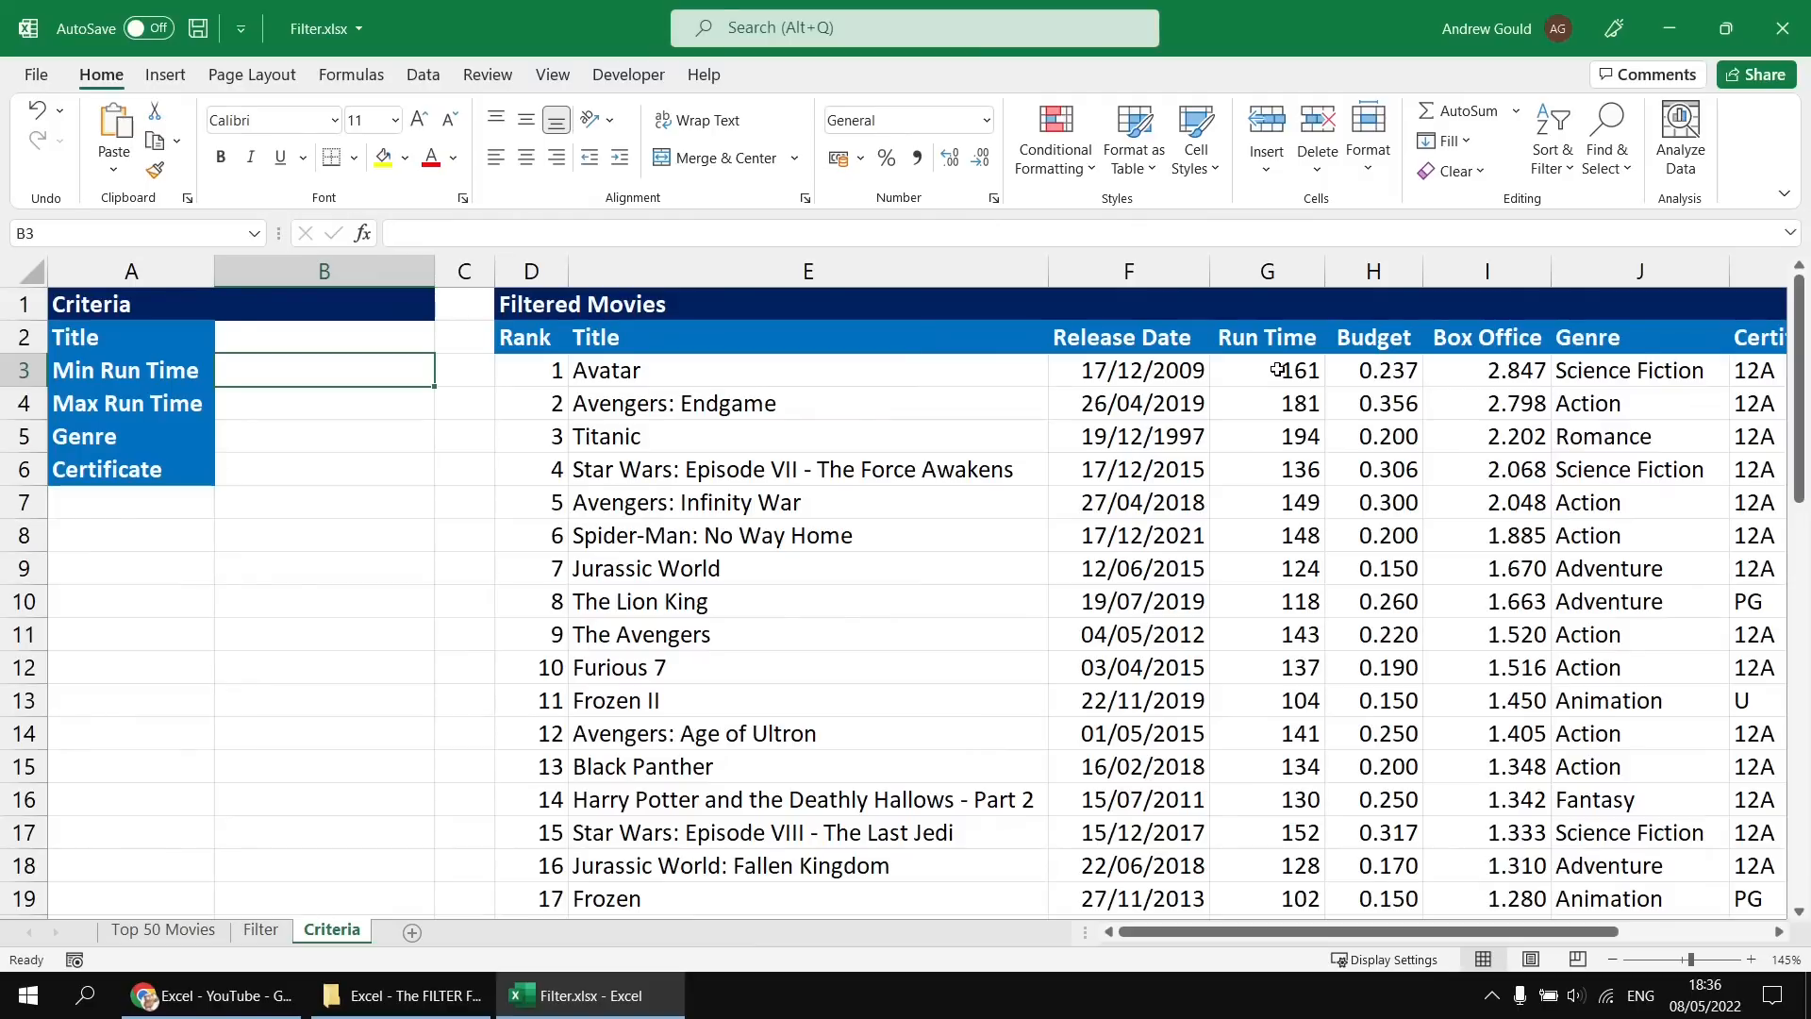
# On the Top 50 Movies sheet, set Avatar's Run Time in D3 to -1 and check the filtered list on the Criteria sheet.
pyautogui.click(160, 937)
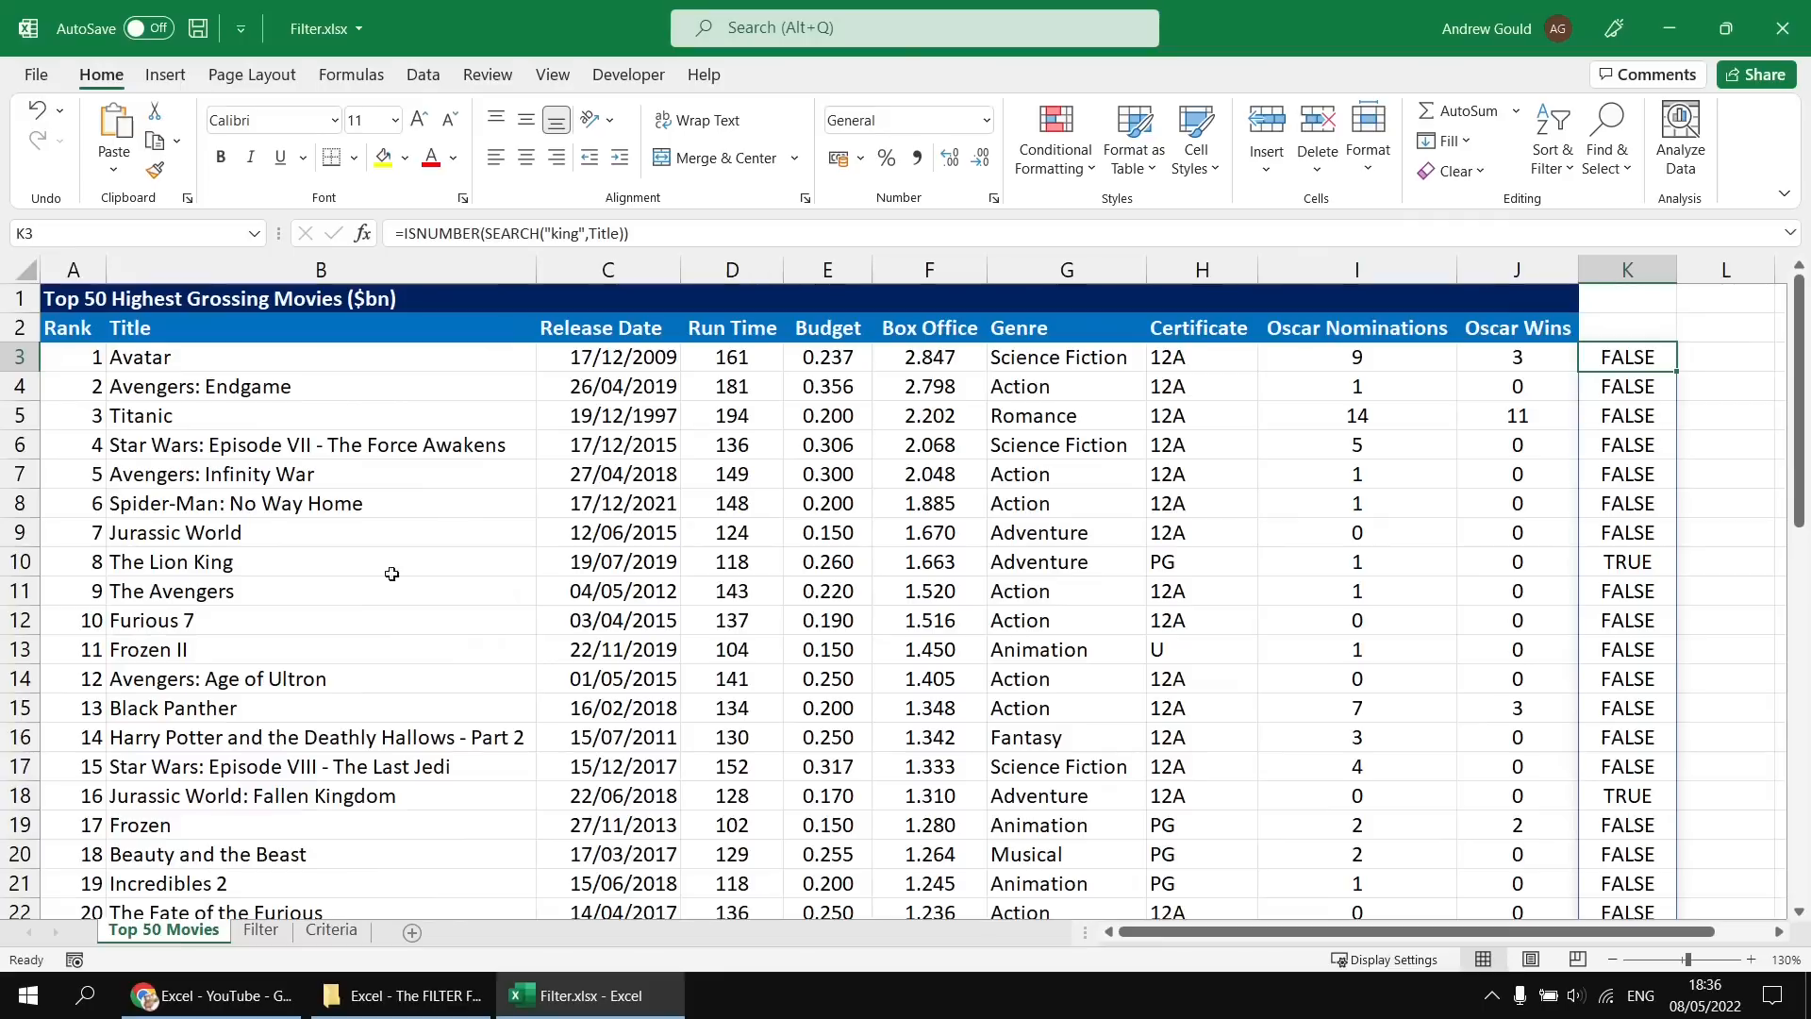
pyautogui.click(731, 360)
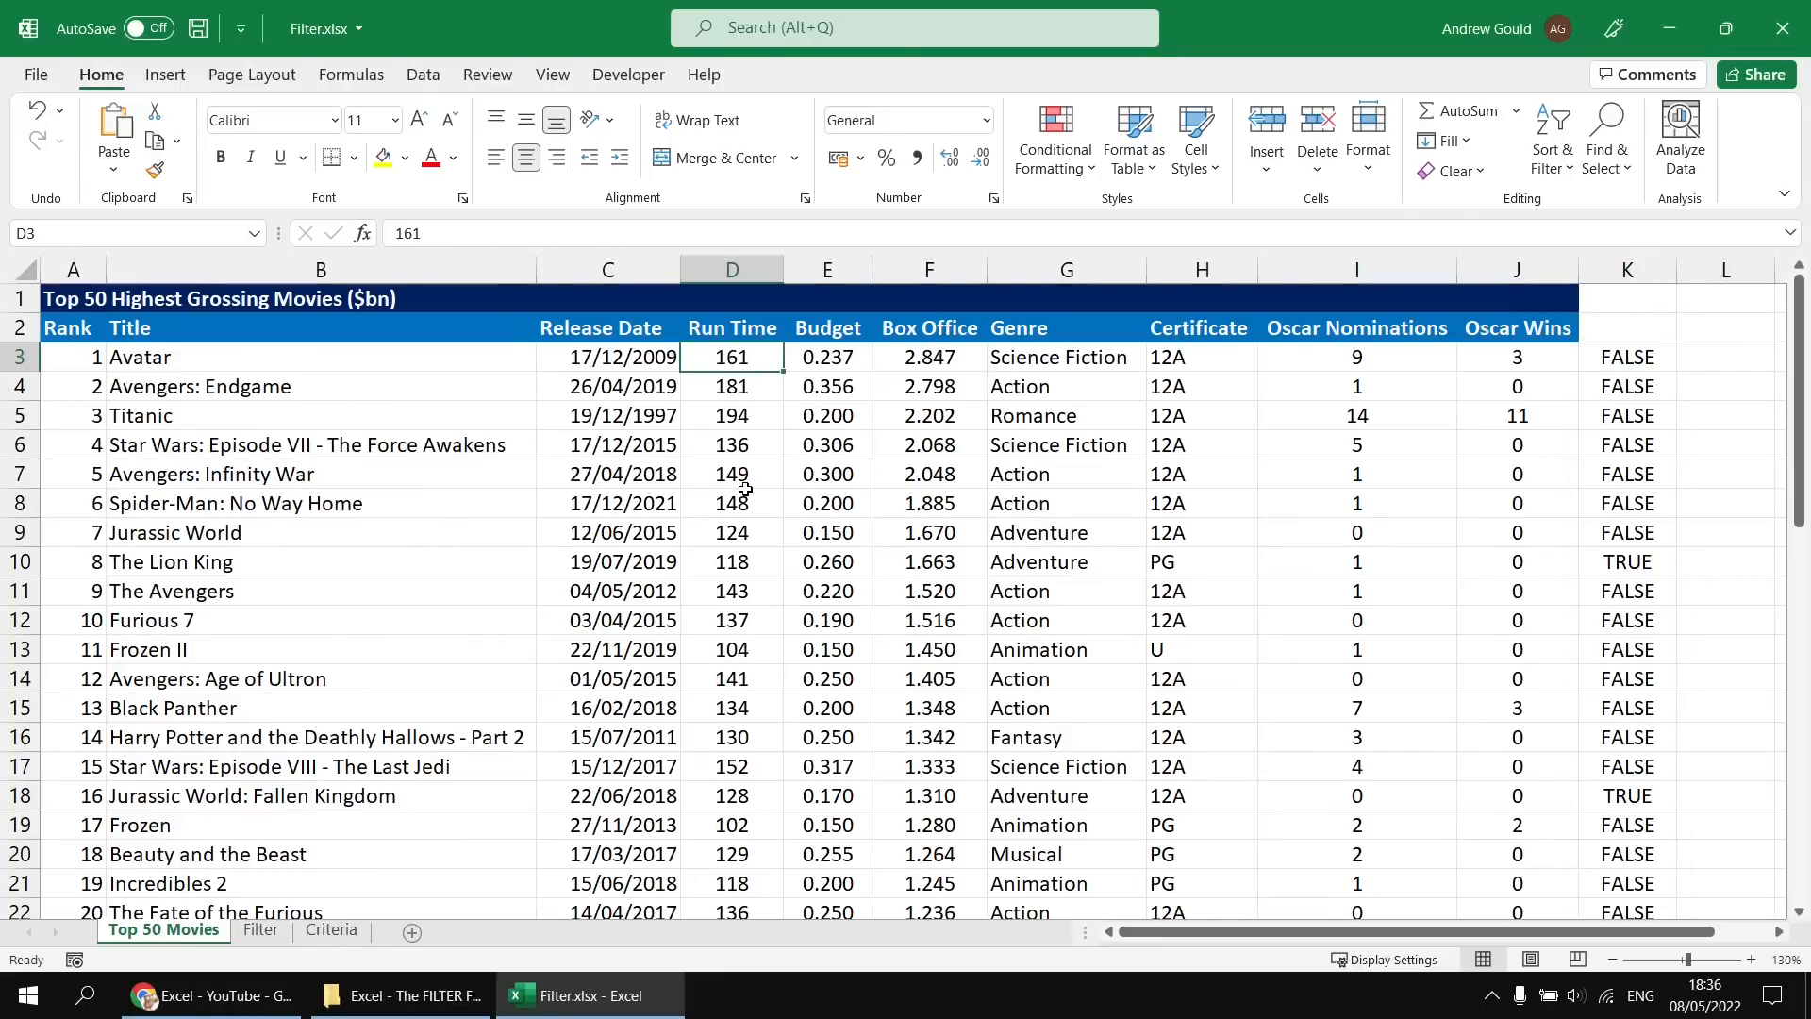
pyautogui.write('-1')
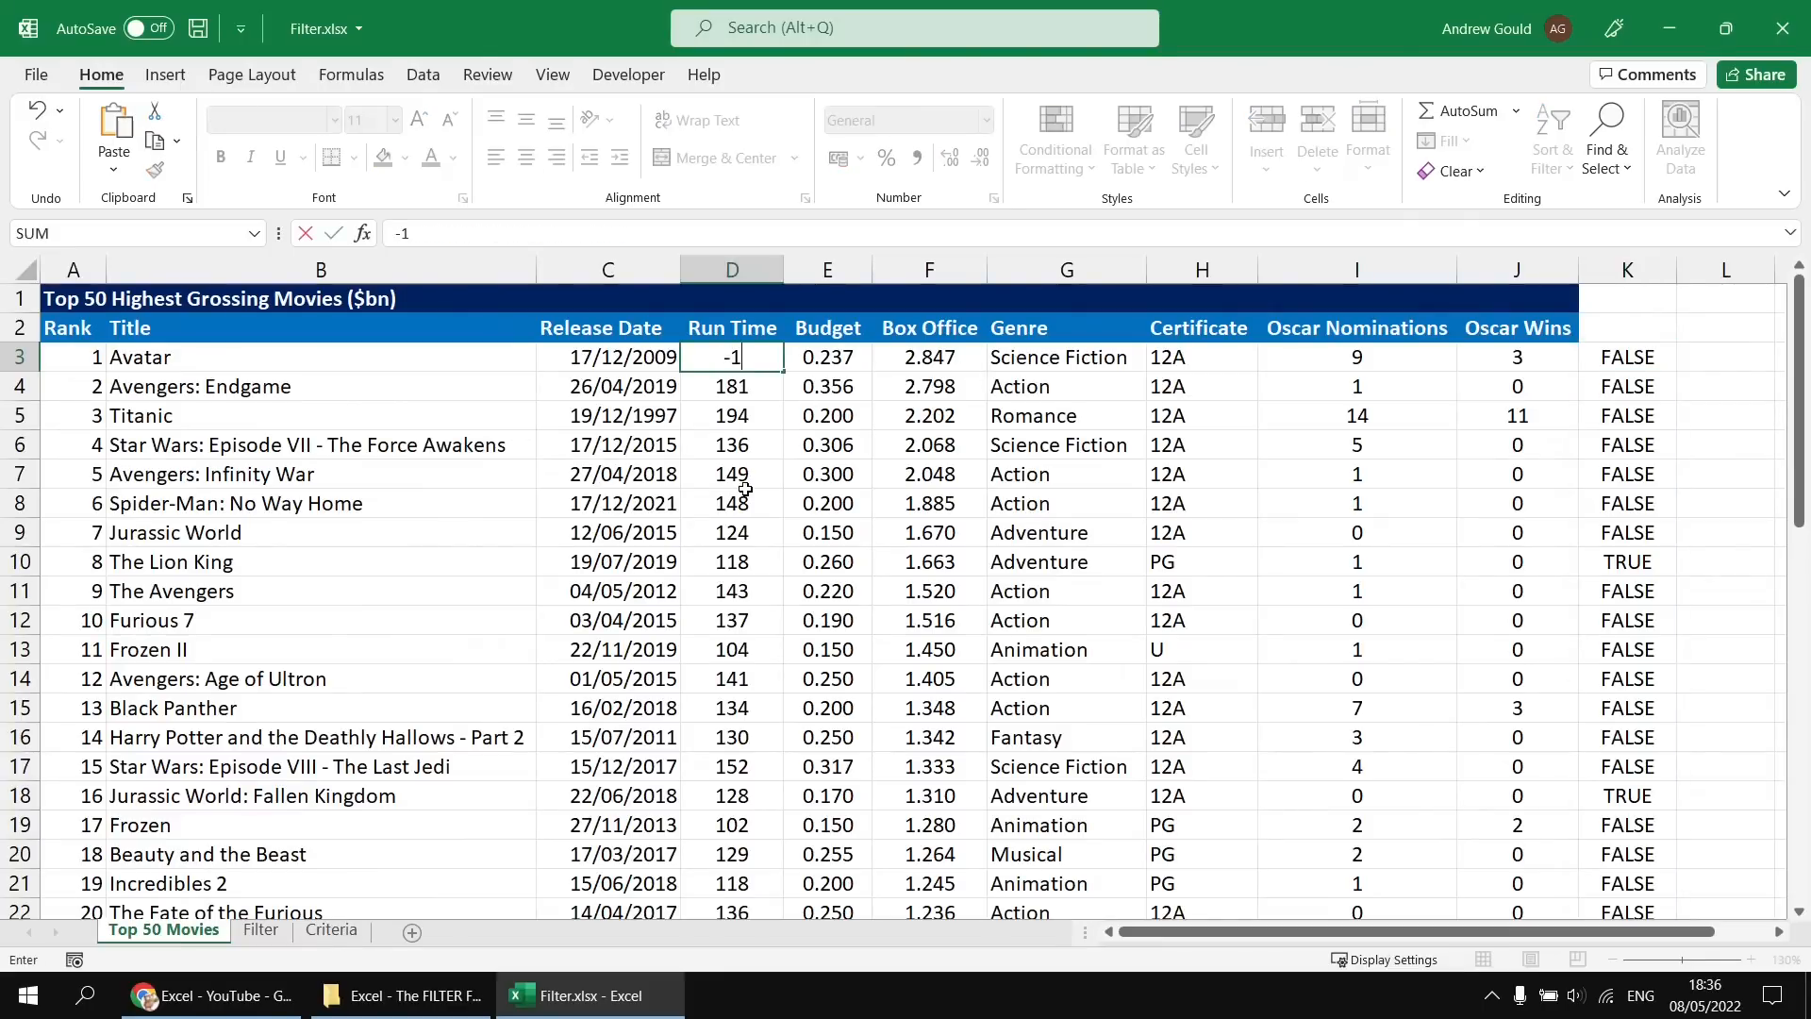
pyautogui.press('Return')
pyautogui.click(332, 931)
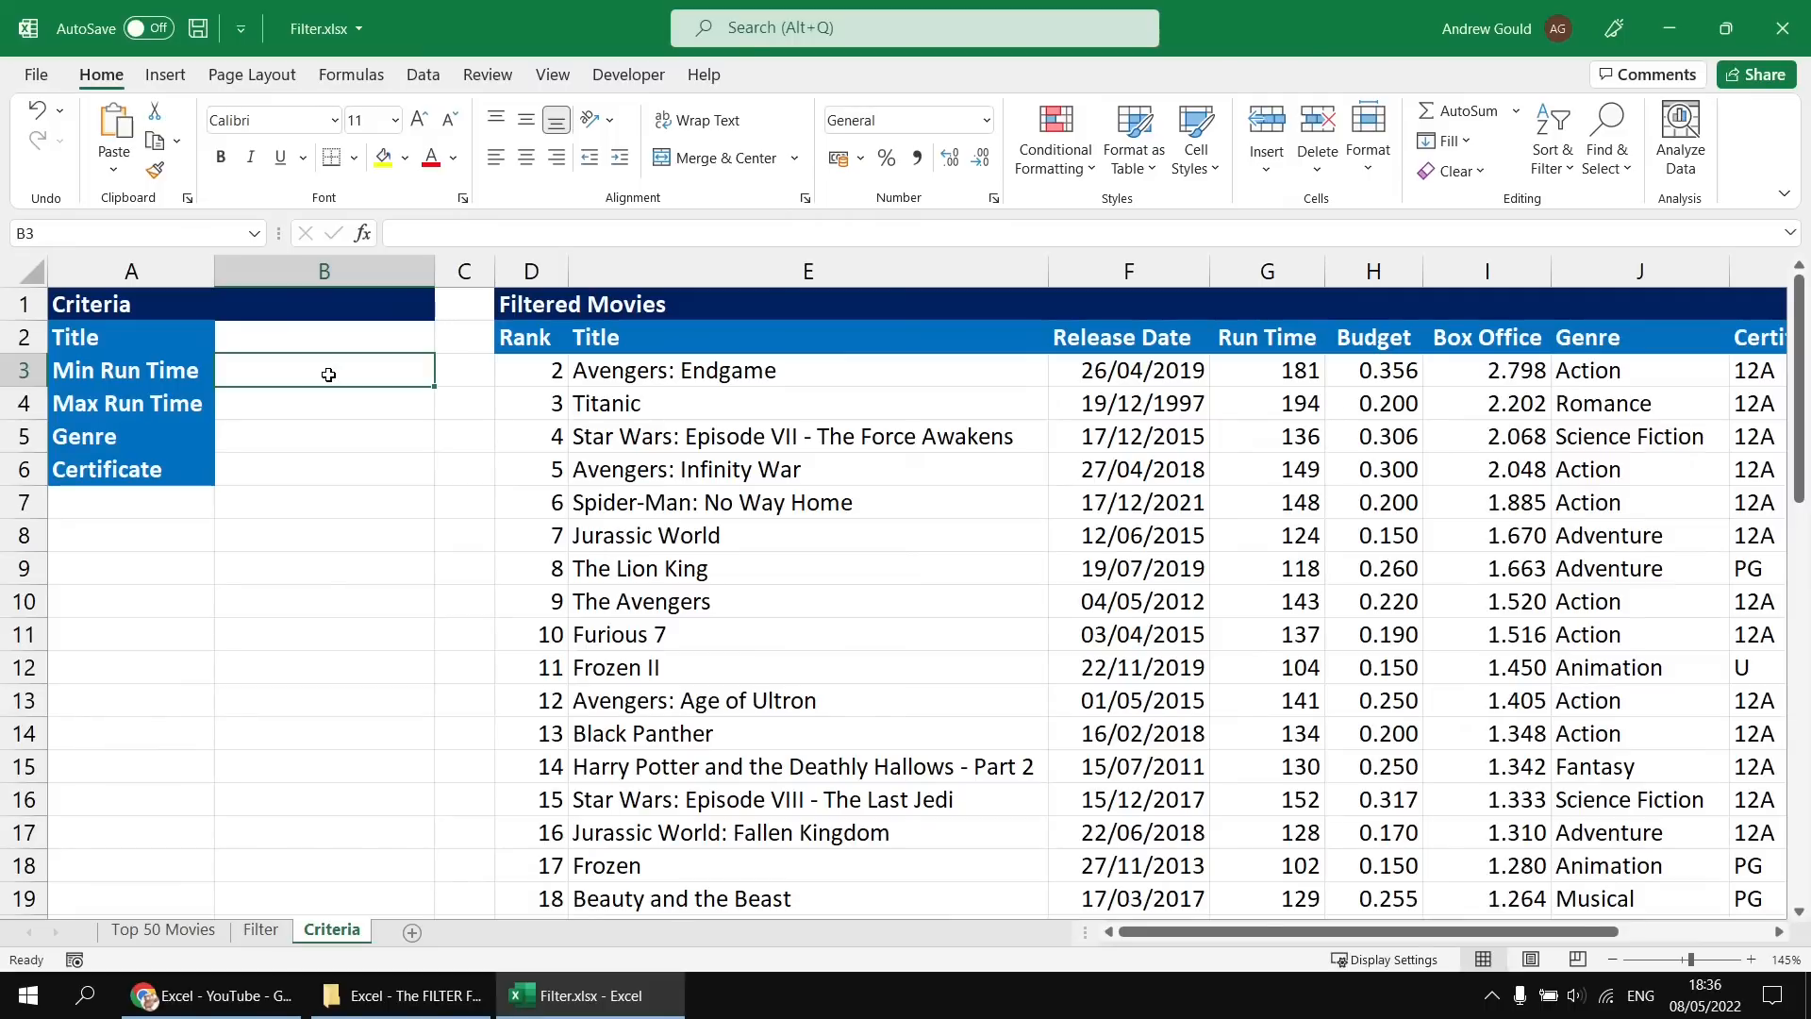
# On the Top 50 Movies sheet, set Avatar's Run Time in D3 to 161 and return to the Criteria sheet.
pyautogui.click(164, 931)
pyautogui.click(734, 364)
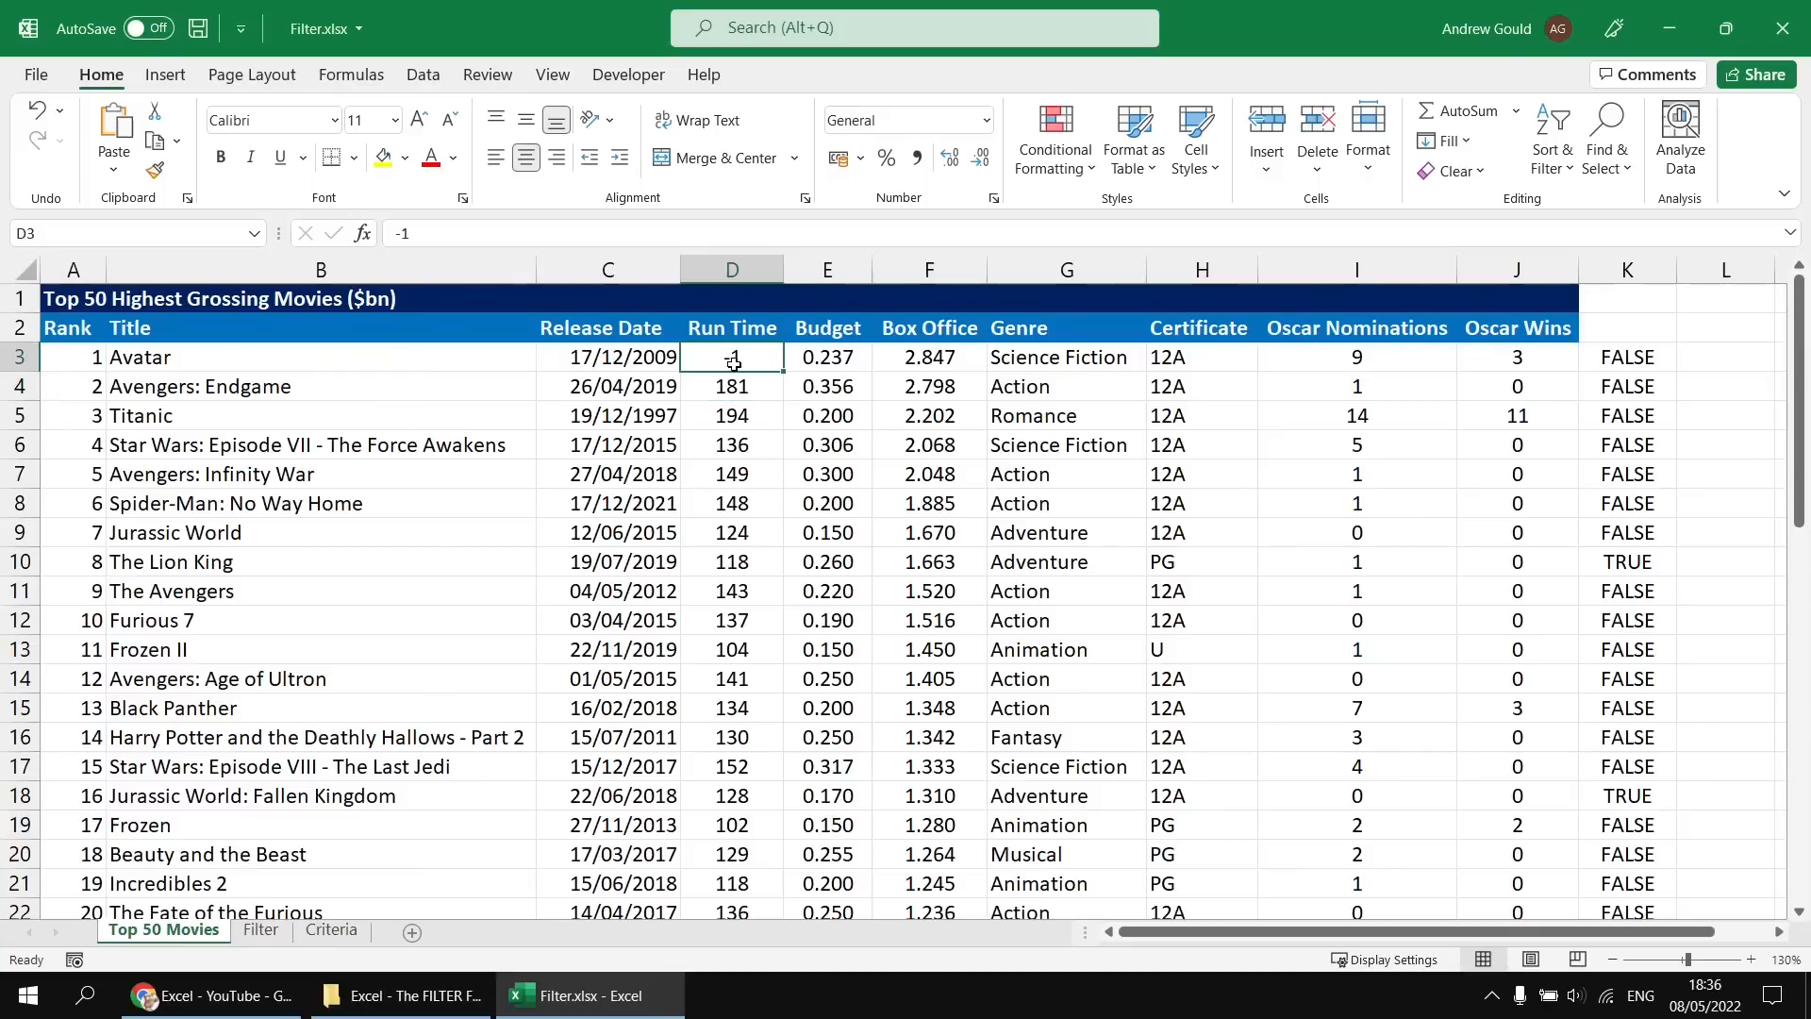
pyautogui.write('161')
pyautogui.press('Return')
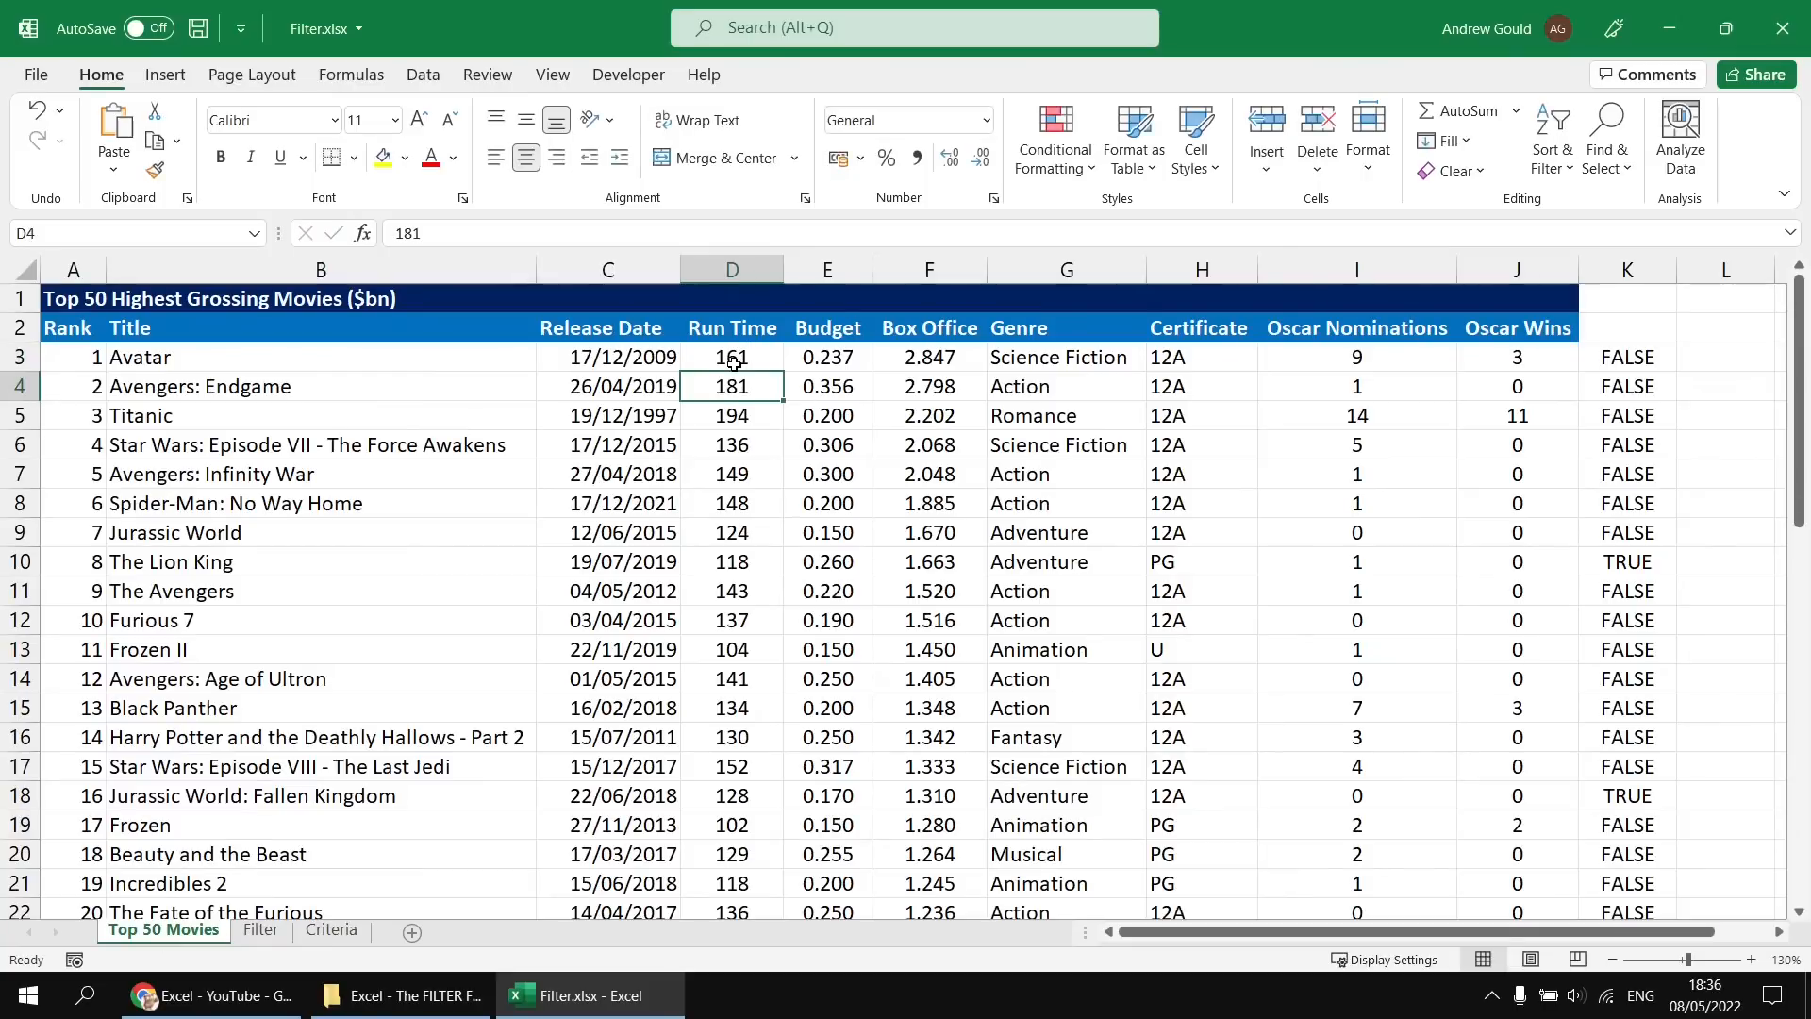
pyautogui.click(331, 930)
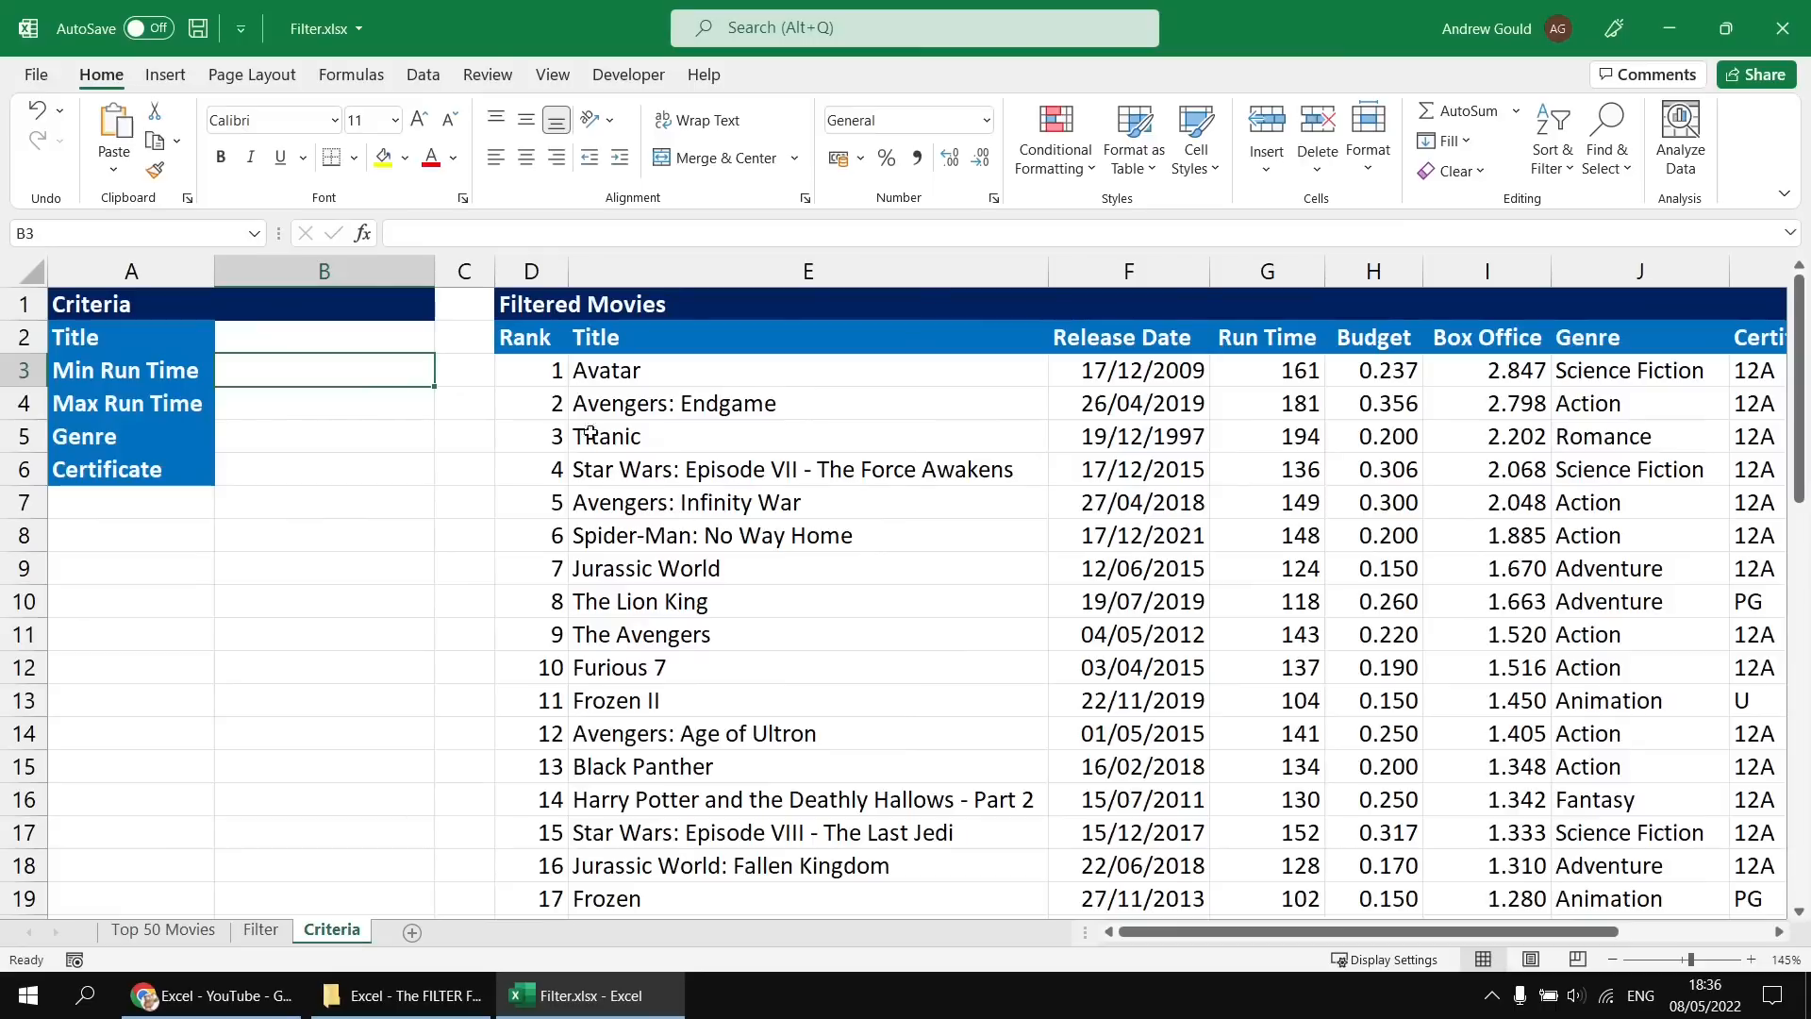
# In the FILTER formula in D3, enclose the Run_Time>=B3 condition in its own parentheses.
pyautogui.click(546, 373)
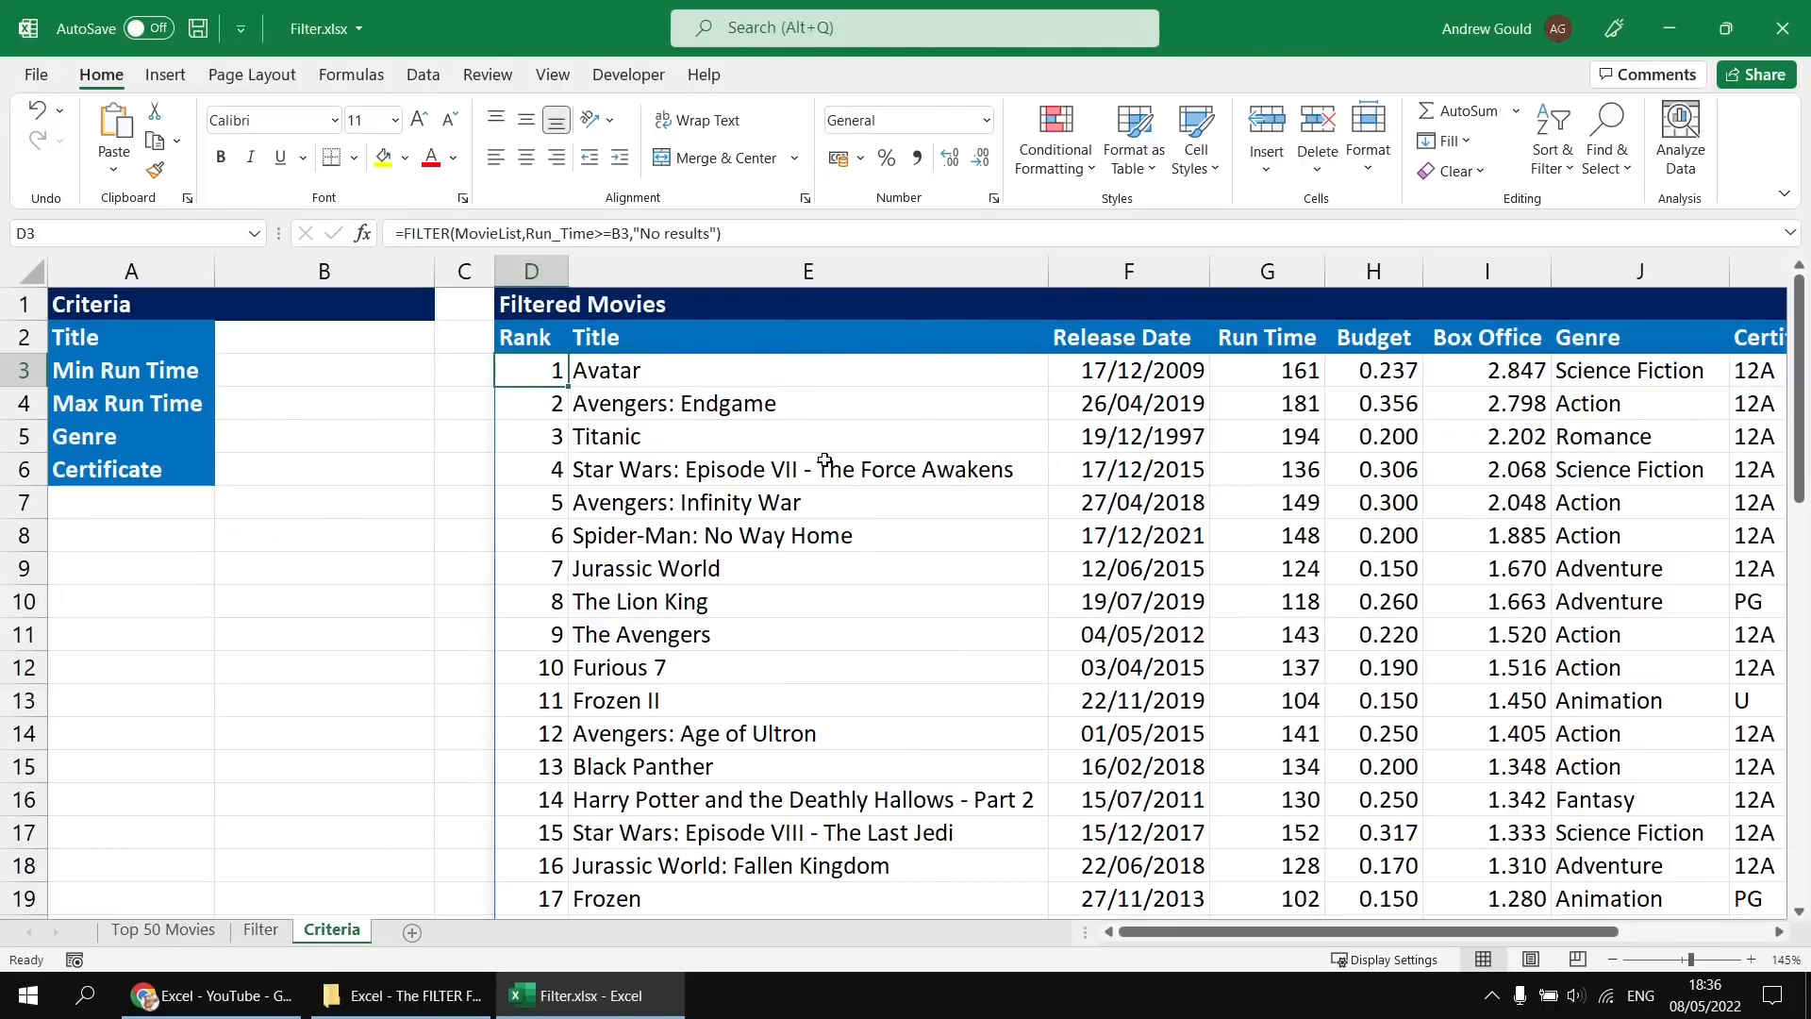
pyautogui.press('F2')
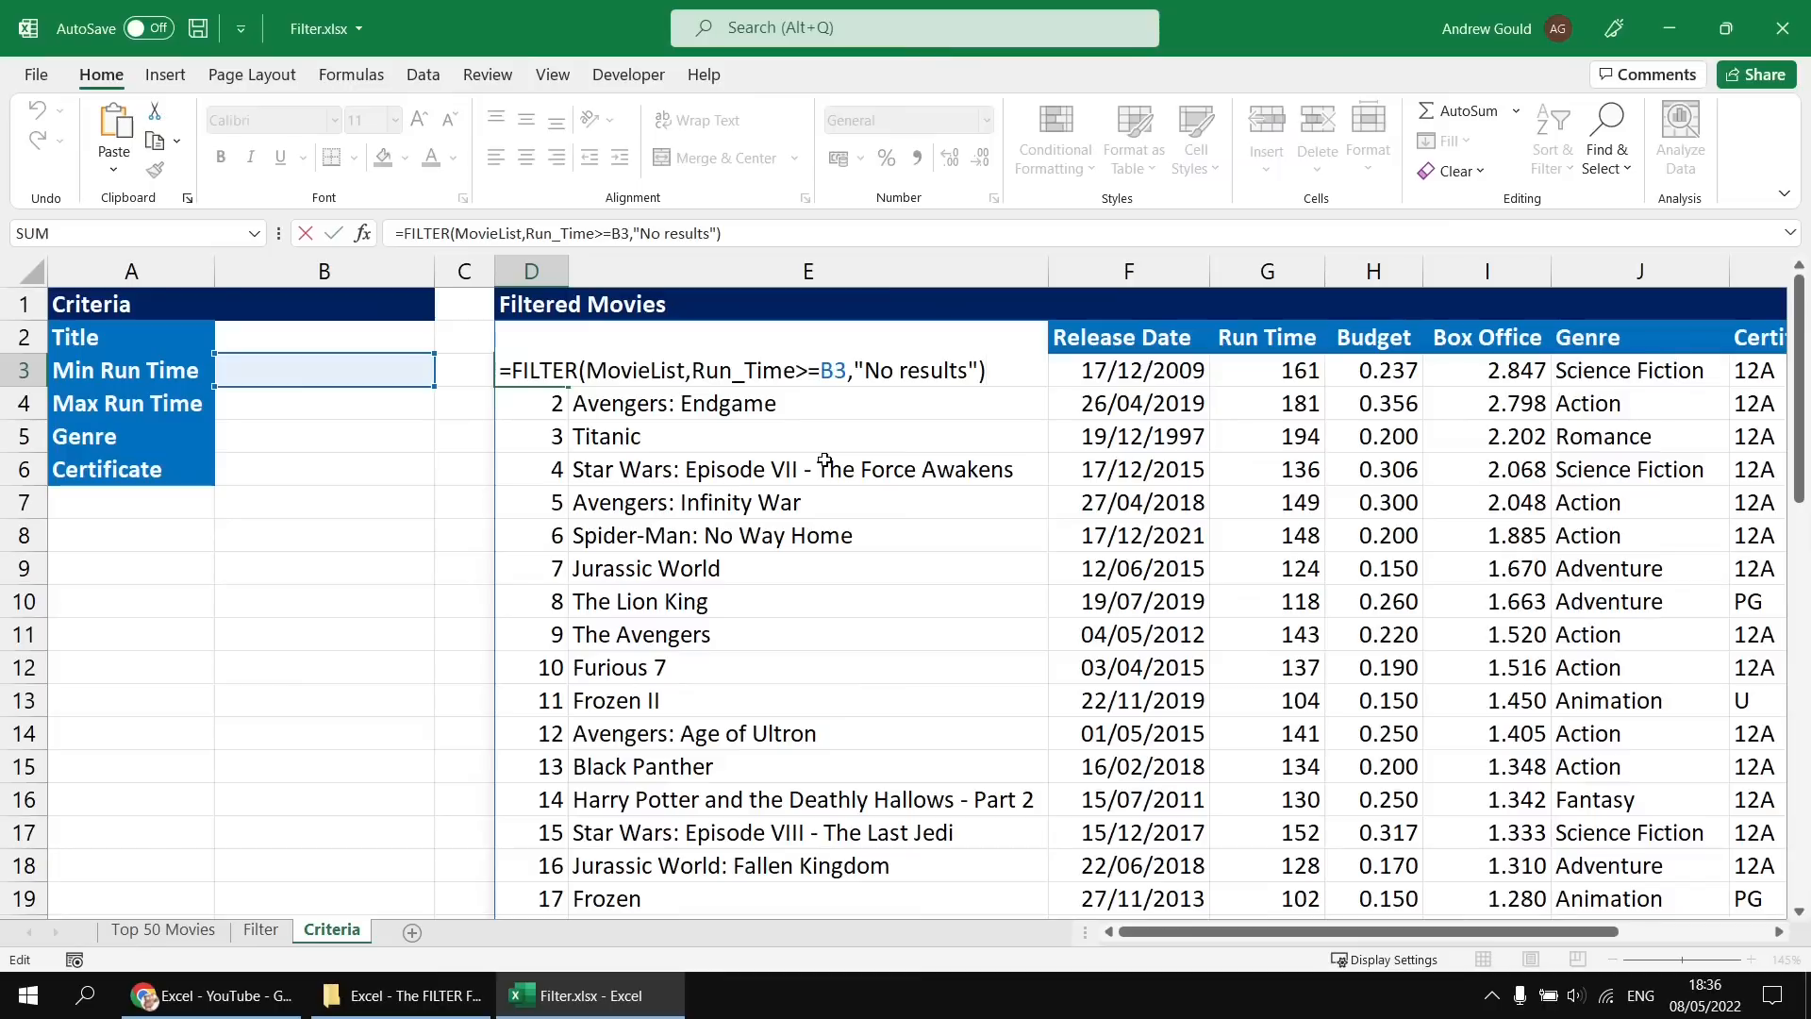
pyautogui.click(694, 370)
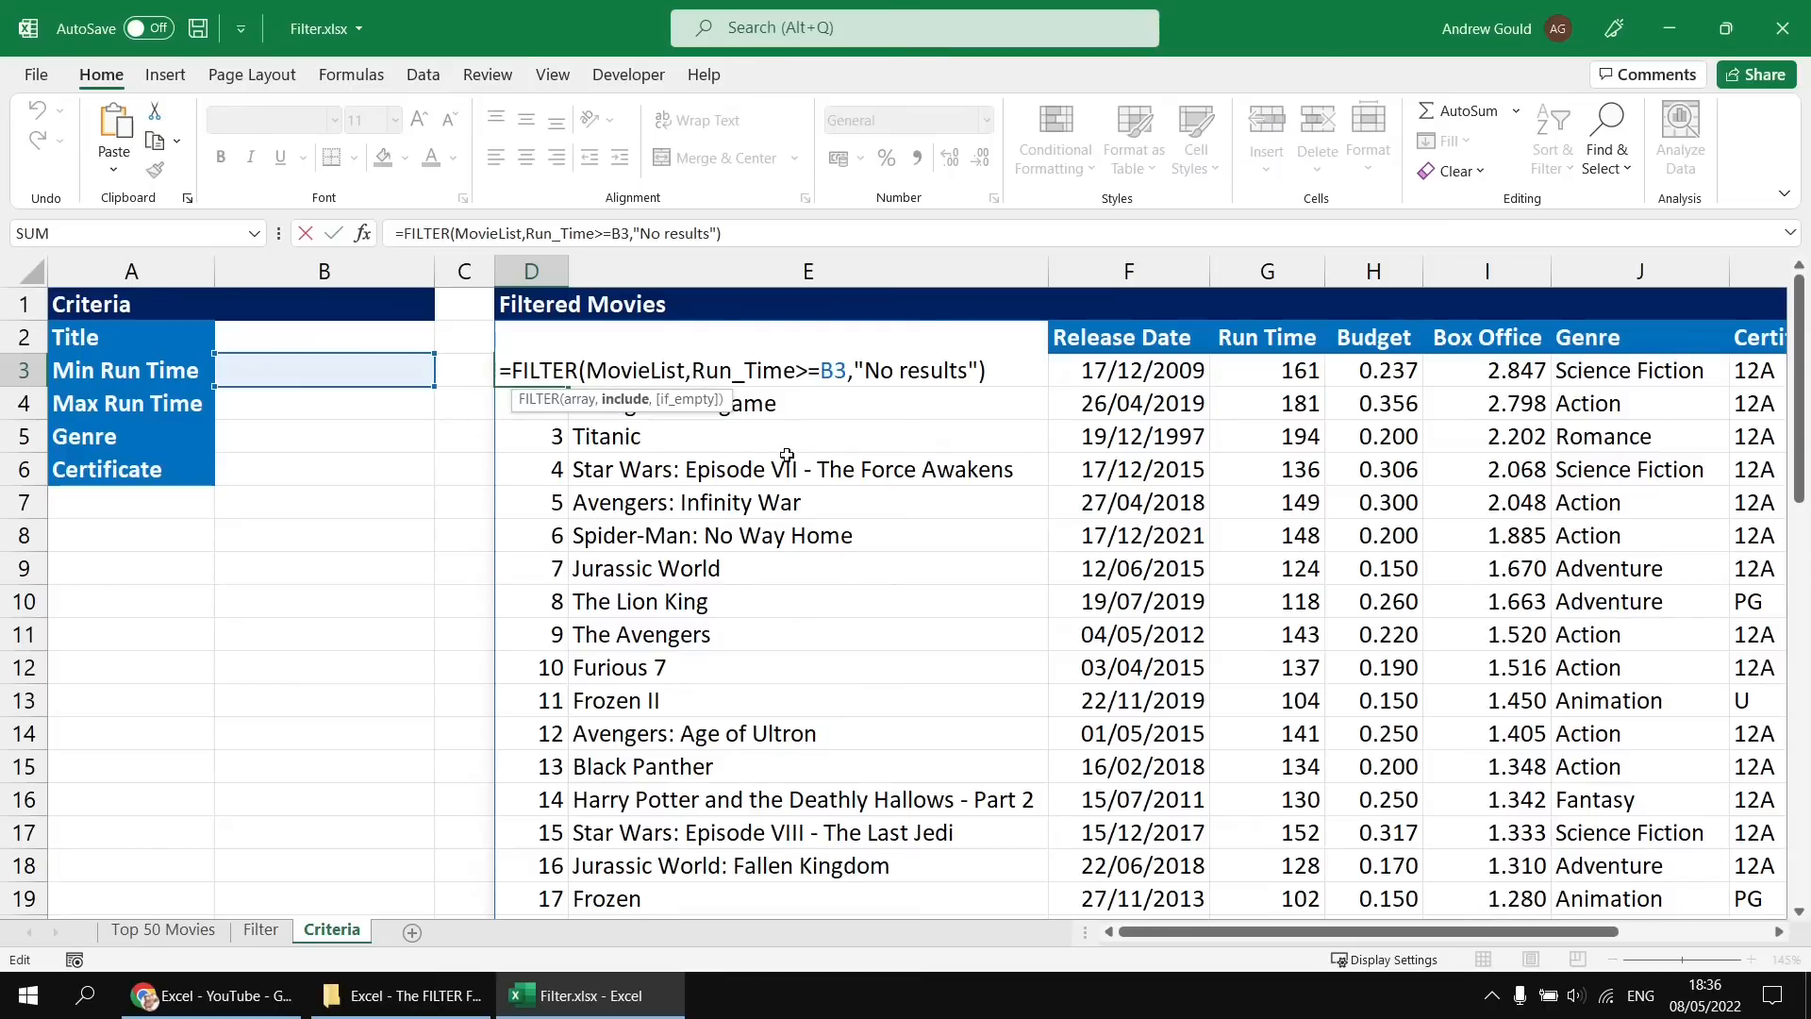
pyautogui.write('(')
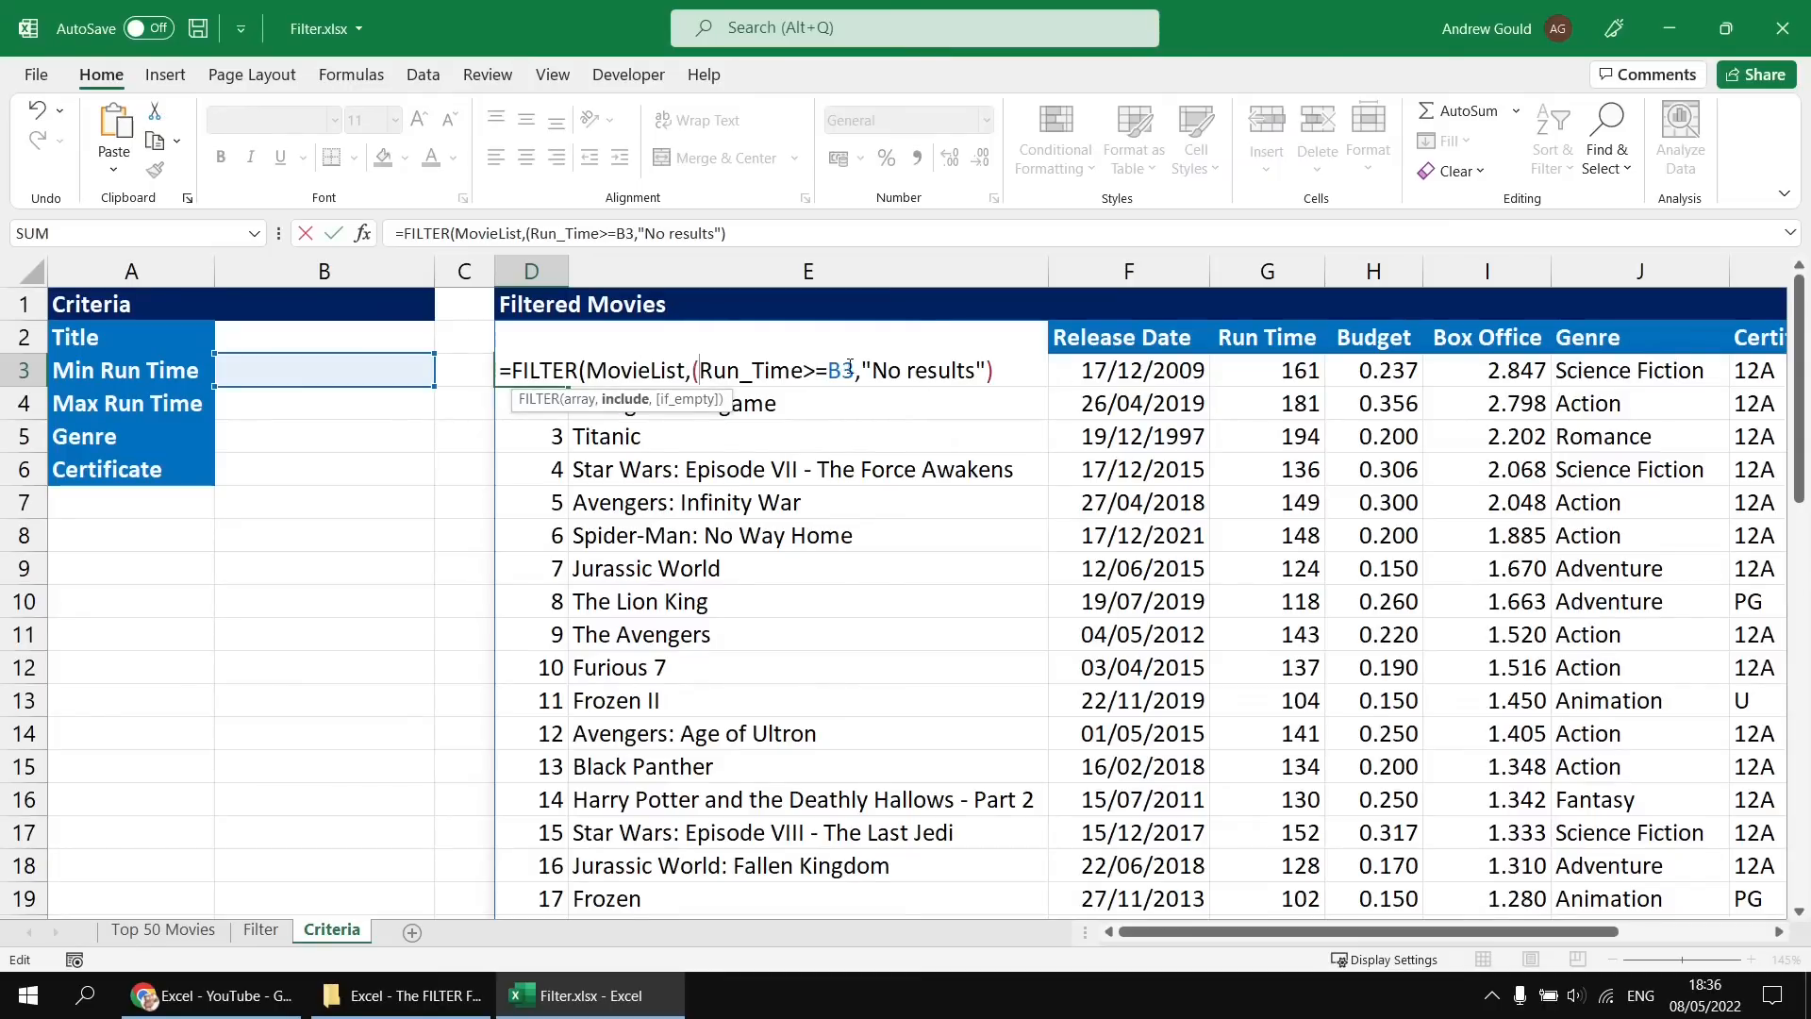
pyautogui.click(854, 370)
pyautogui.write(')')
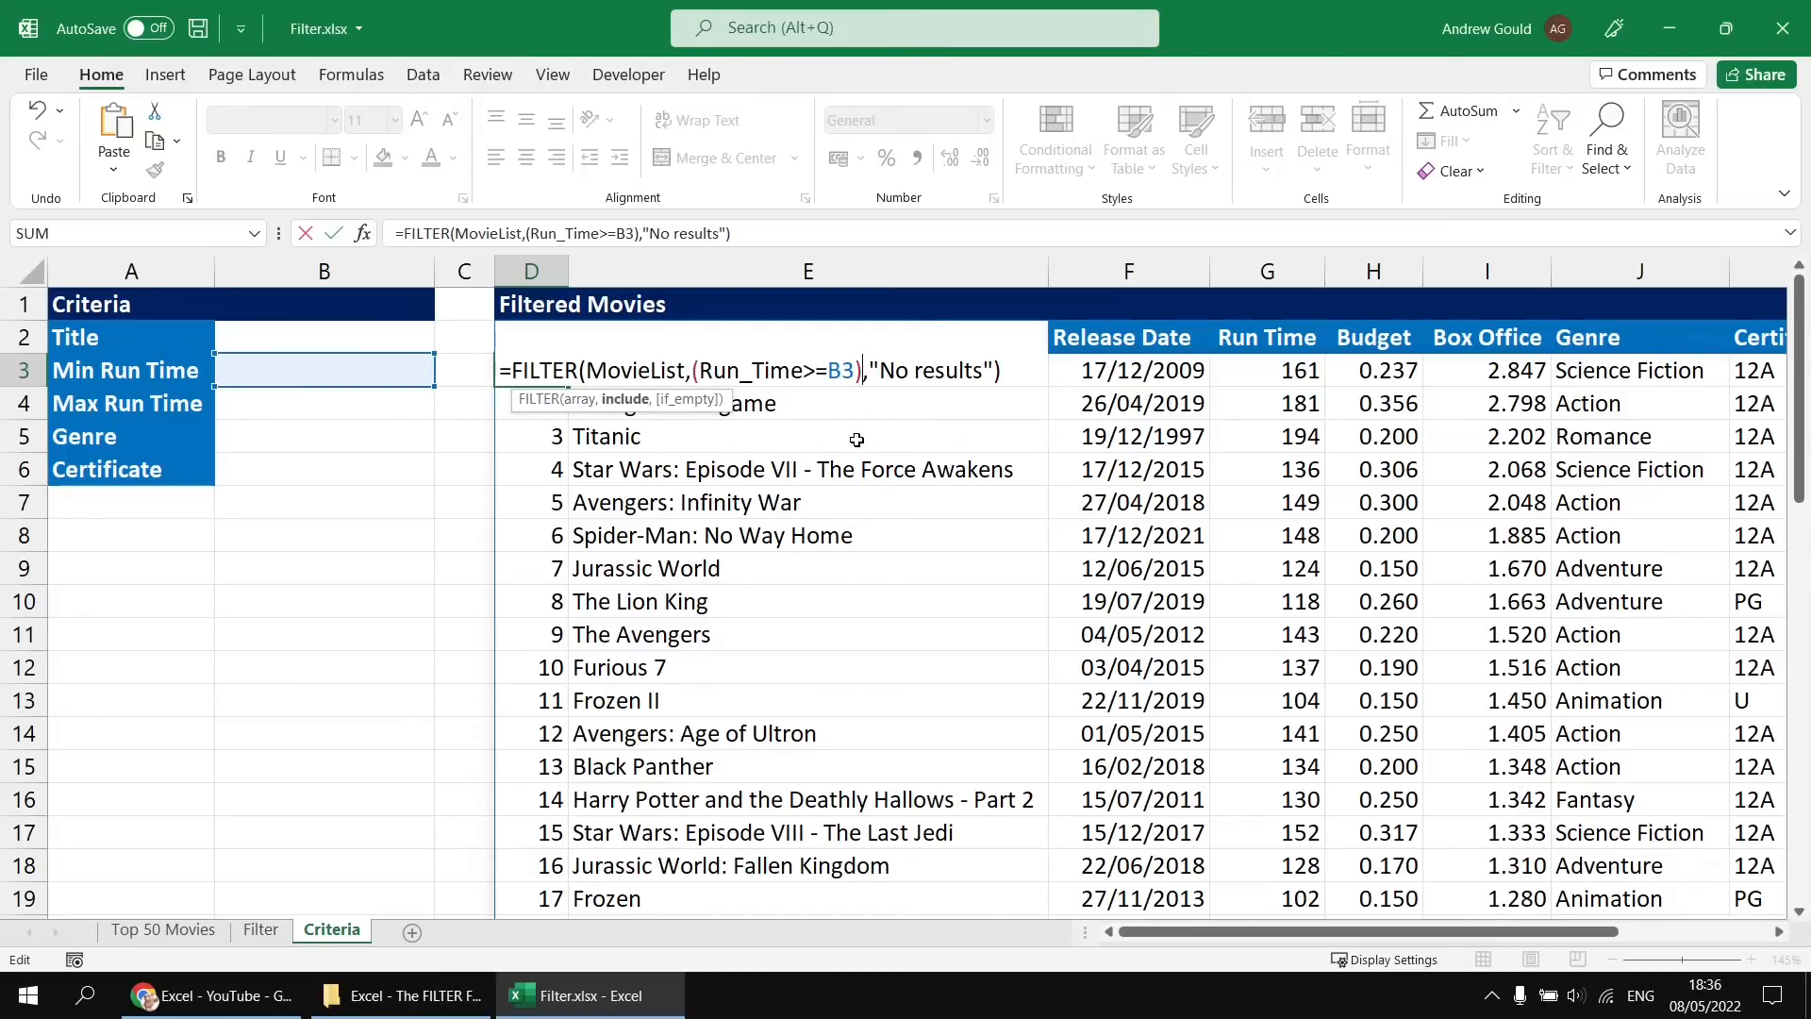
# Add the OR alternative +(B3="") after the Run_Time condition and commit the FILTER formula.
pyautogui.write('+')
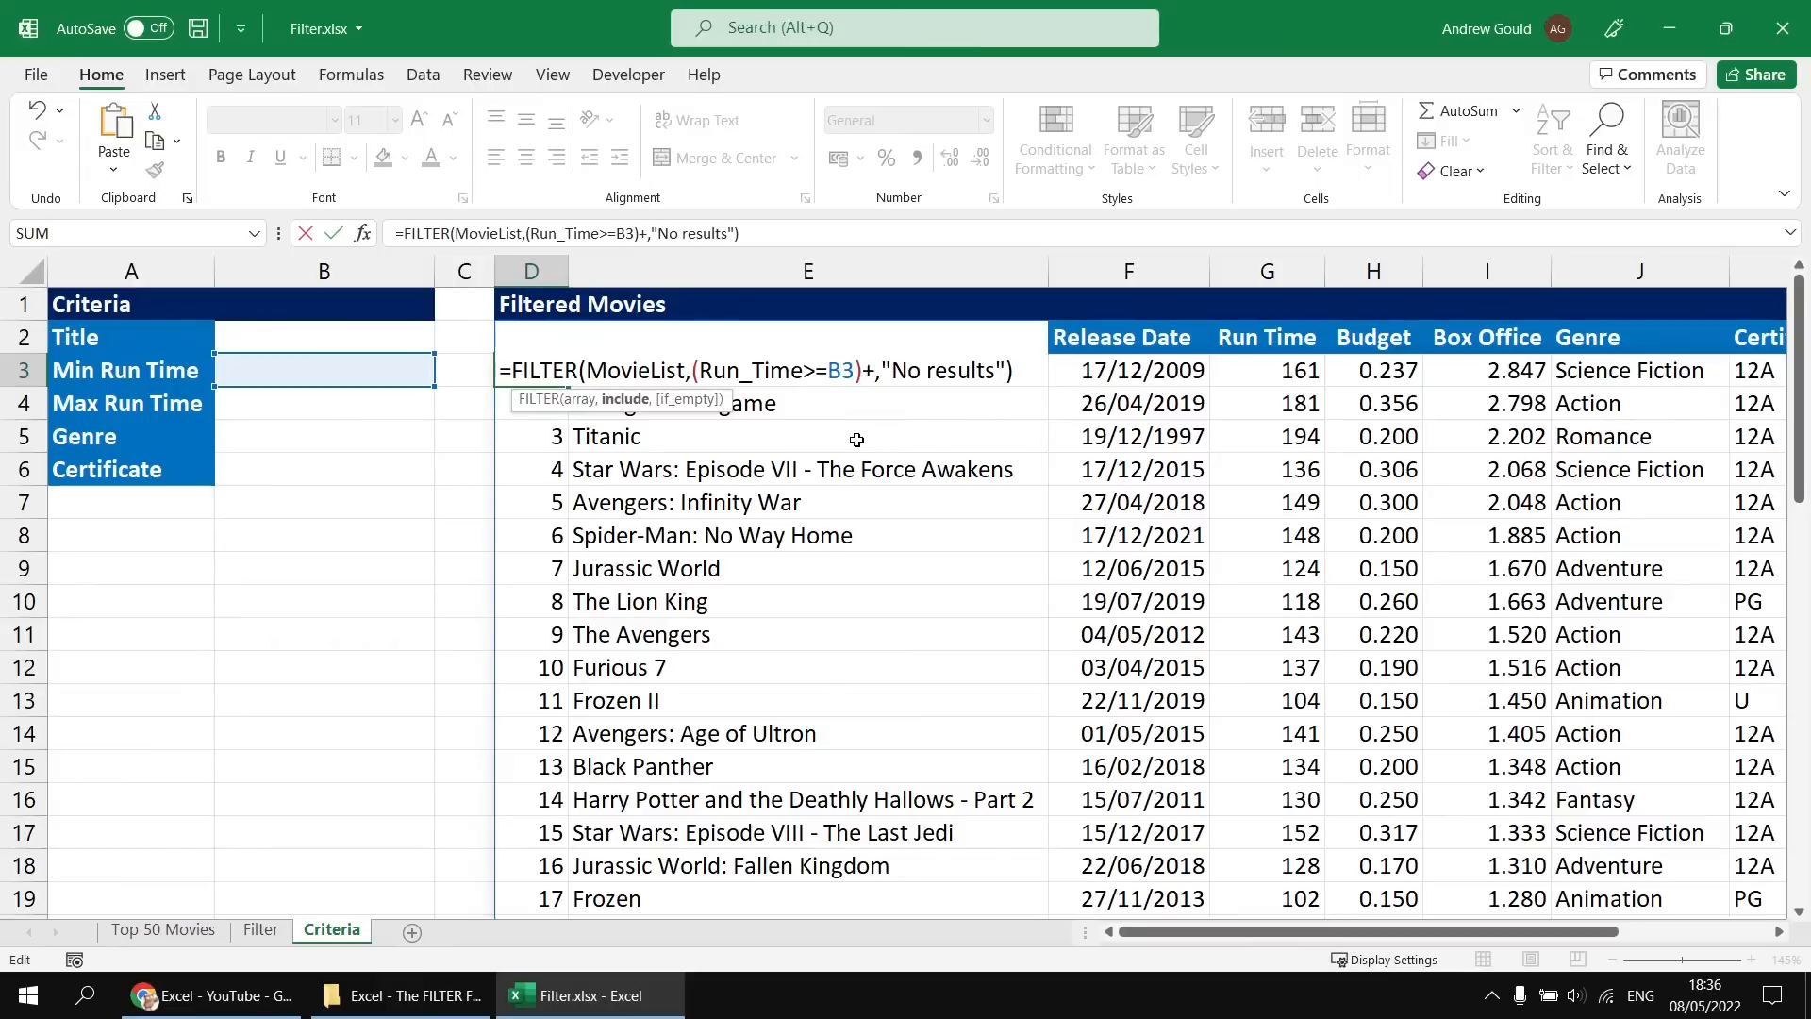
pyautogui.write('()')
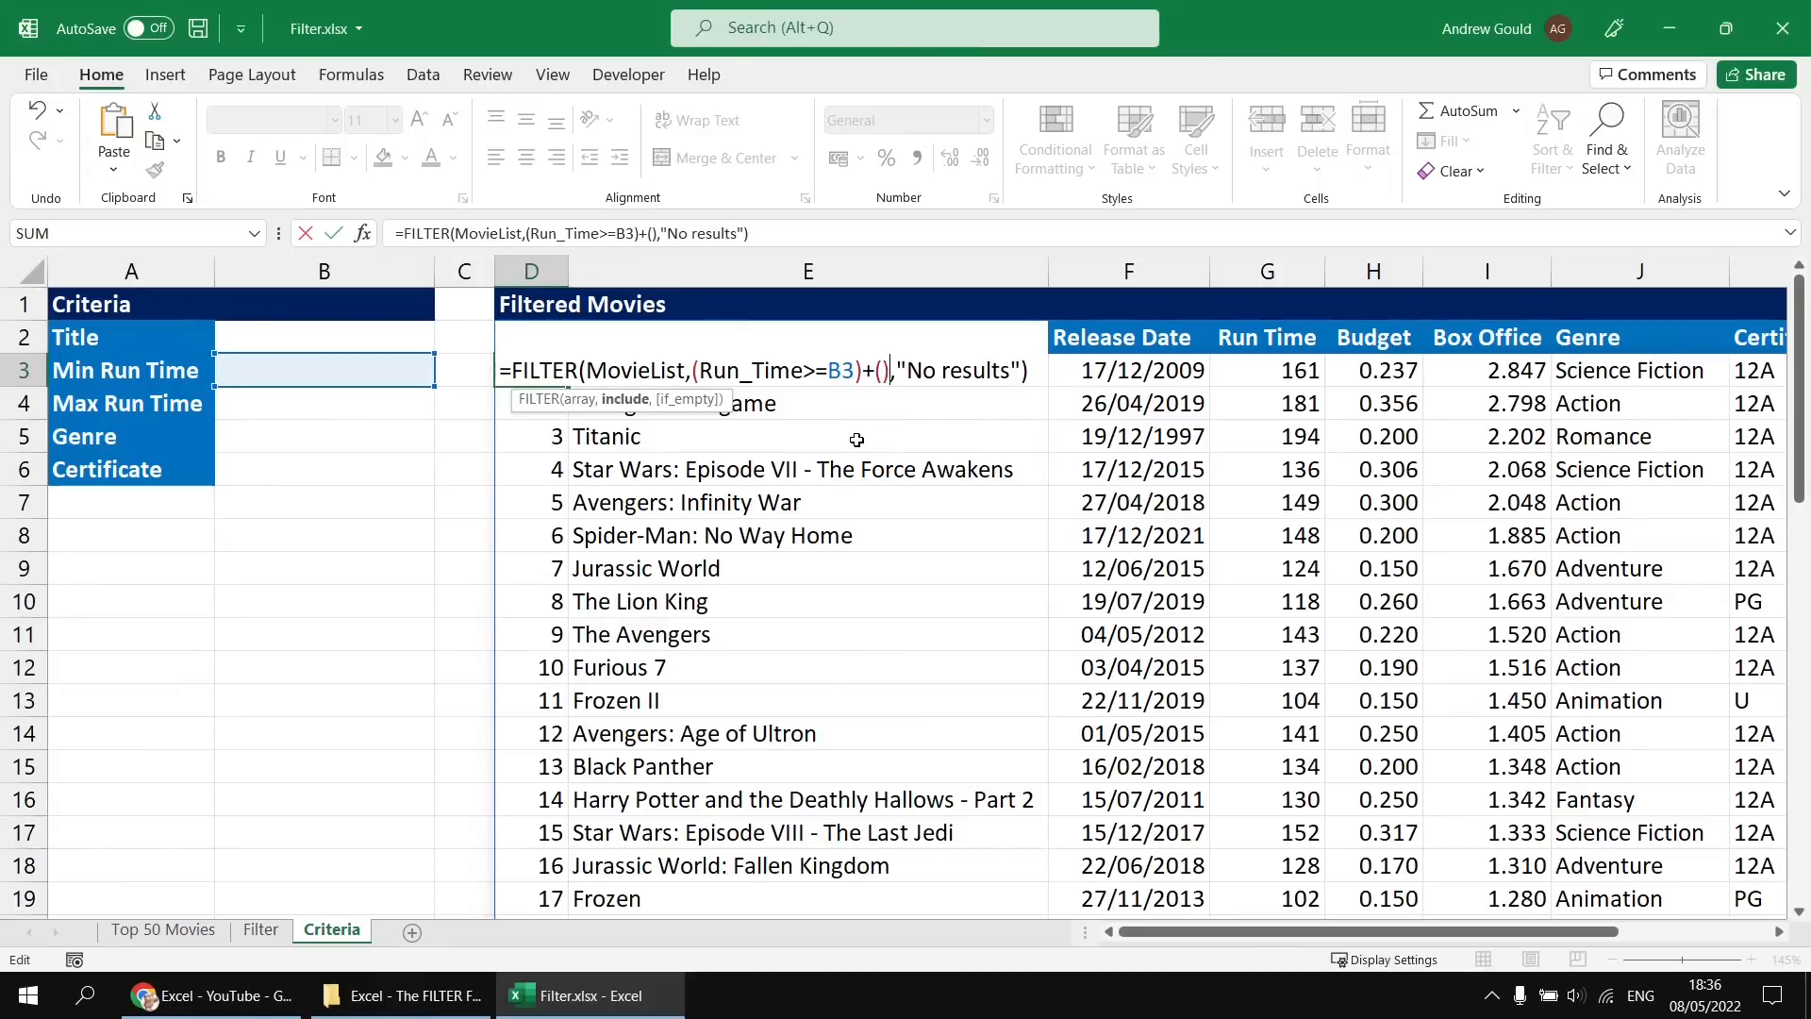
pyautogui.press('Left')
pyautogui.write('B3=')
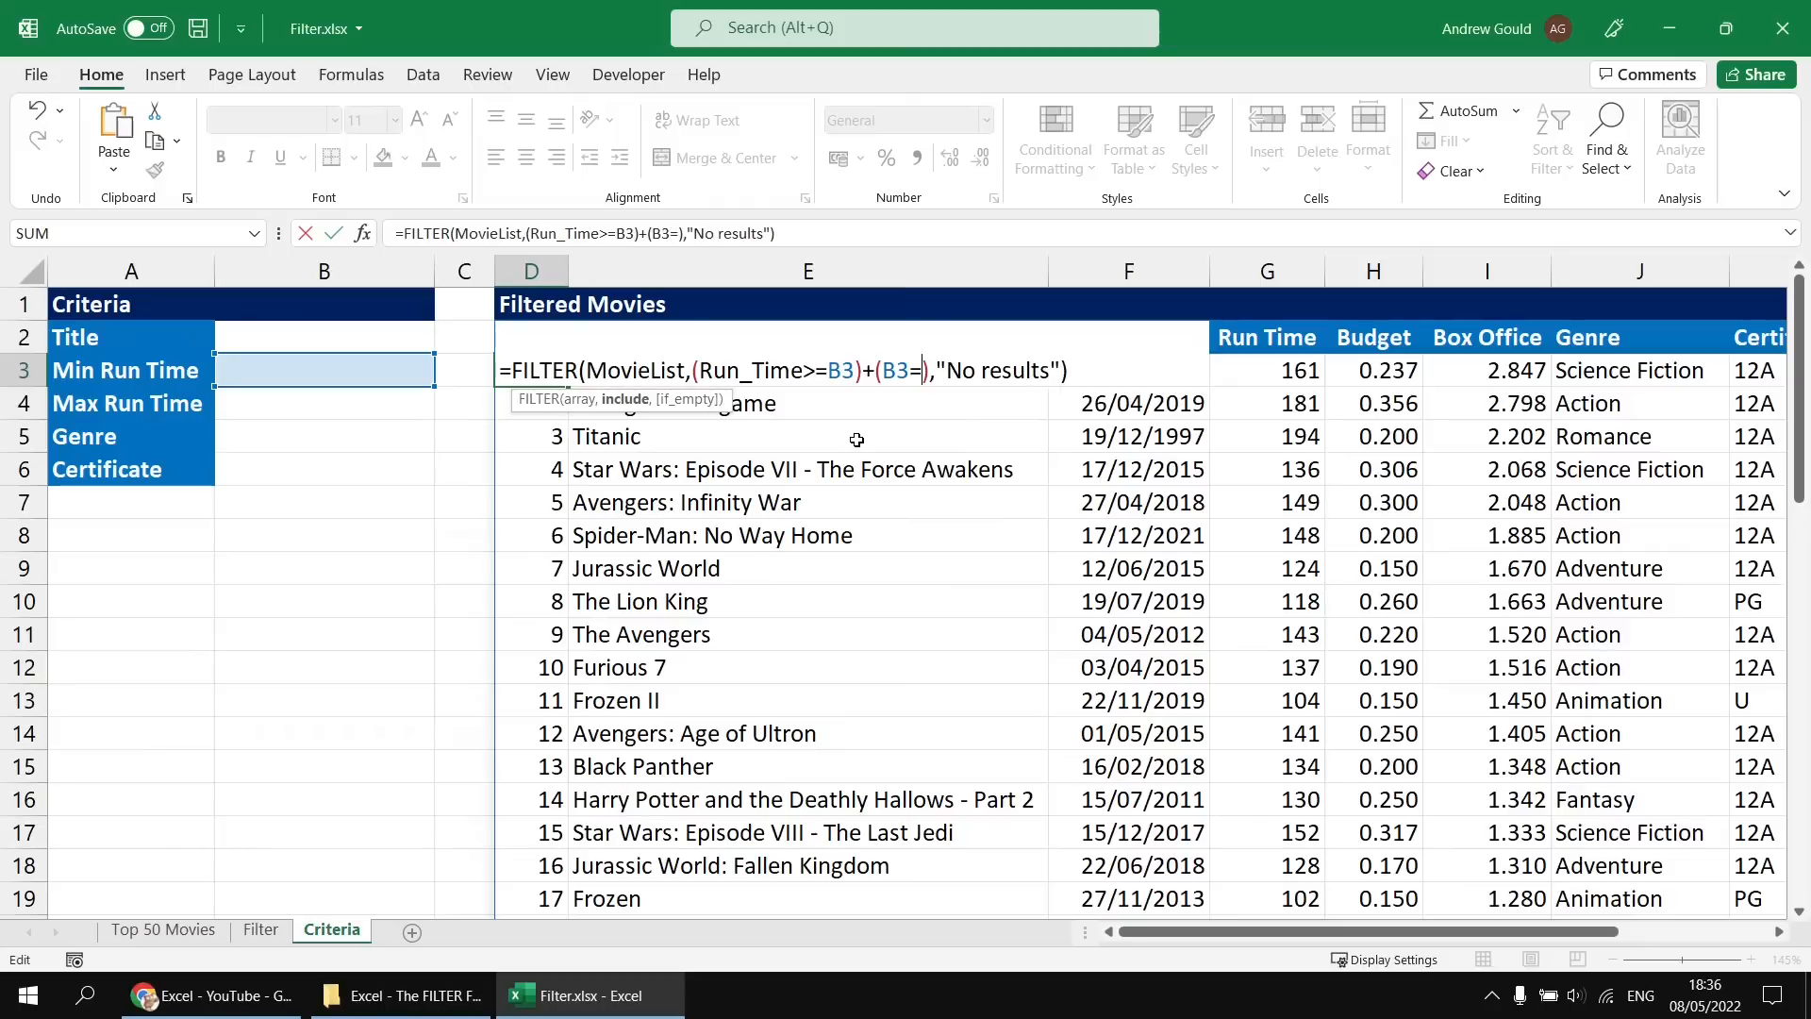
pyautogui.write('""')
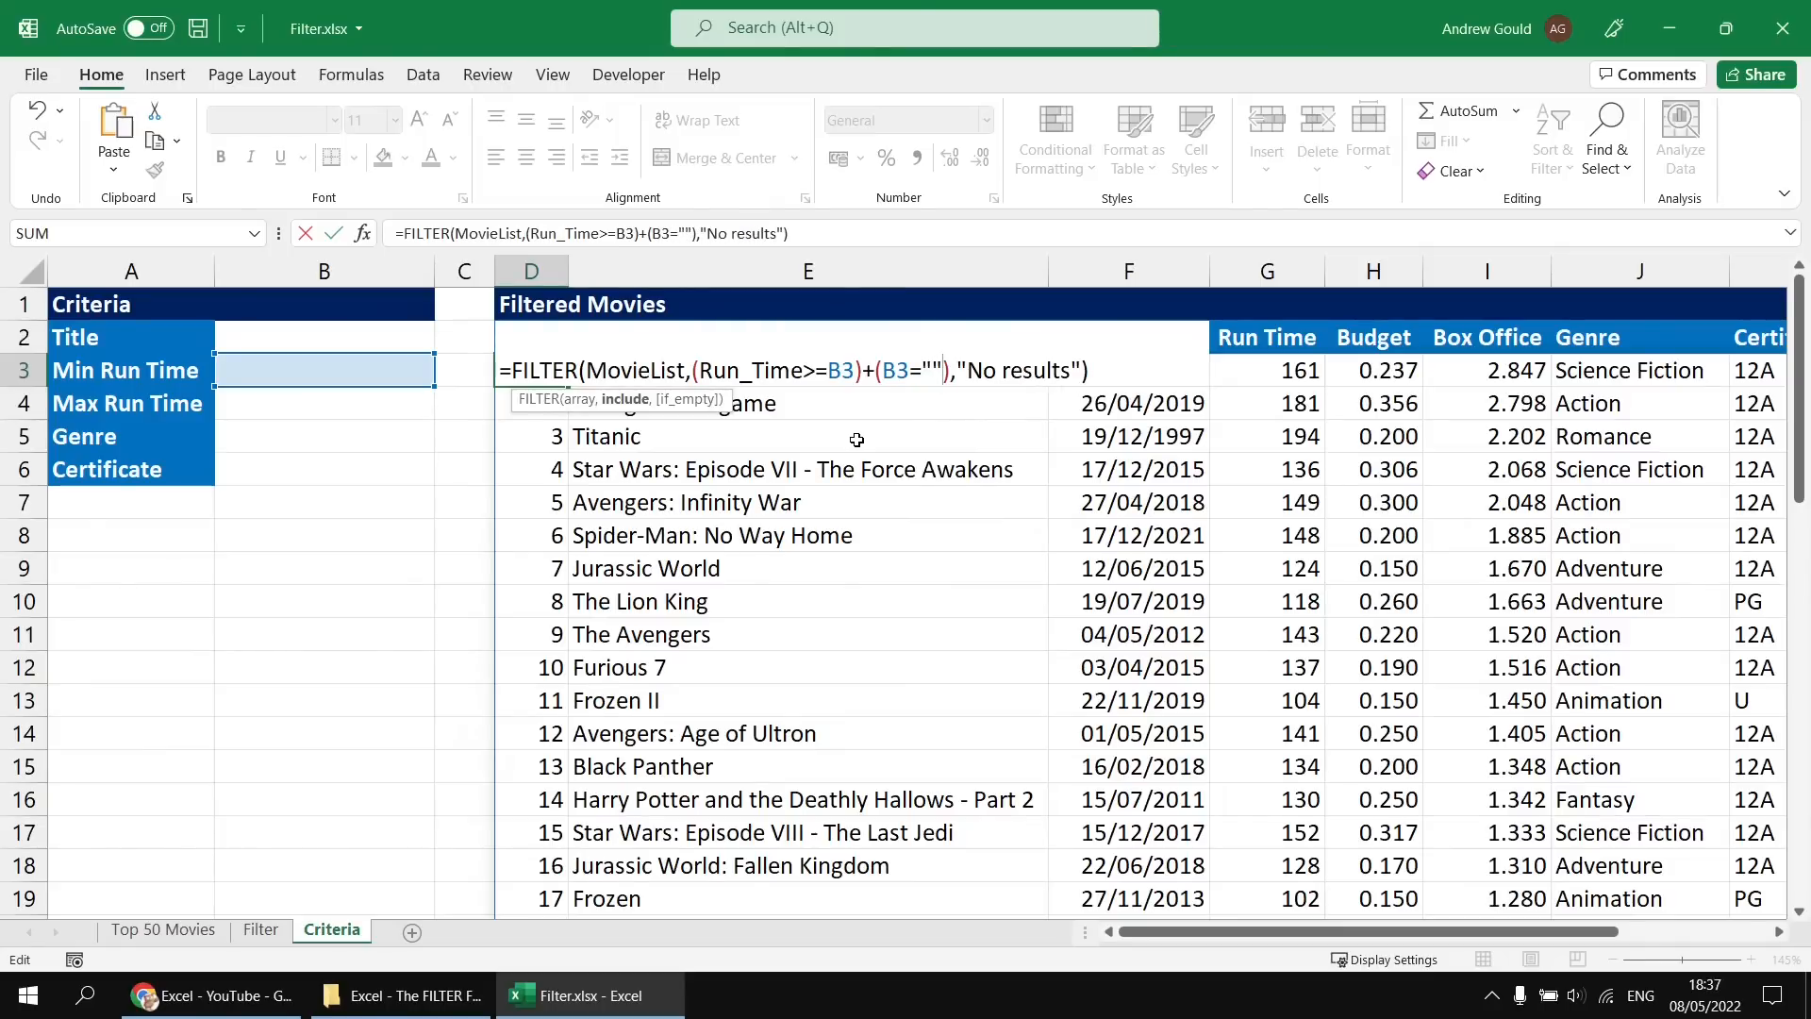
pyautogui.press('Return')
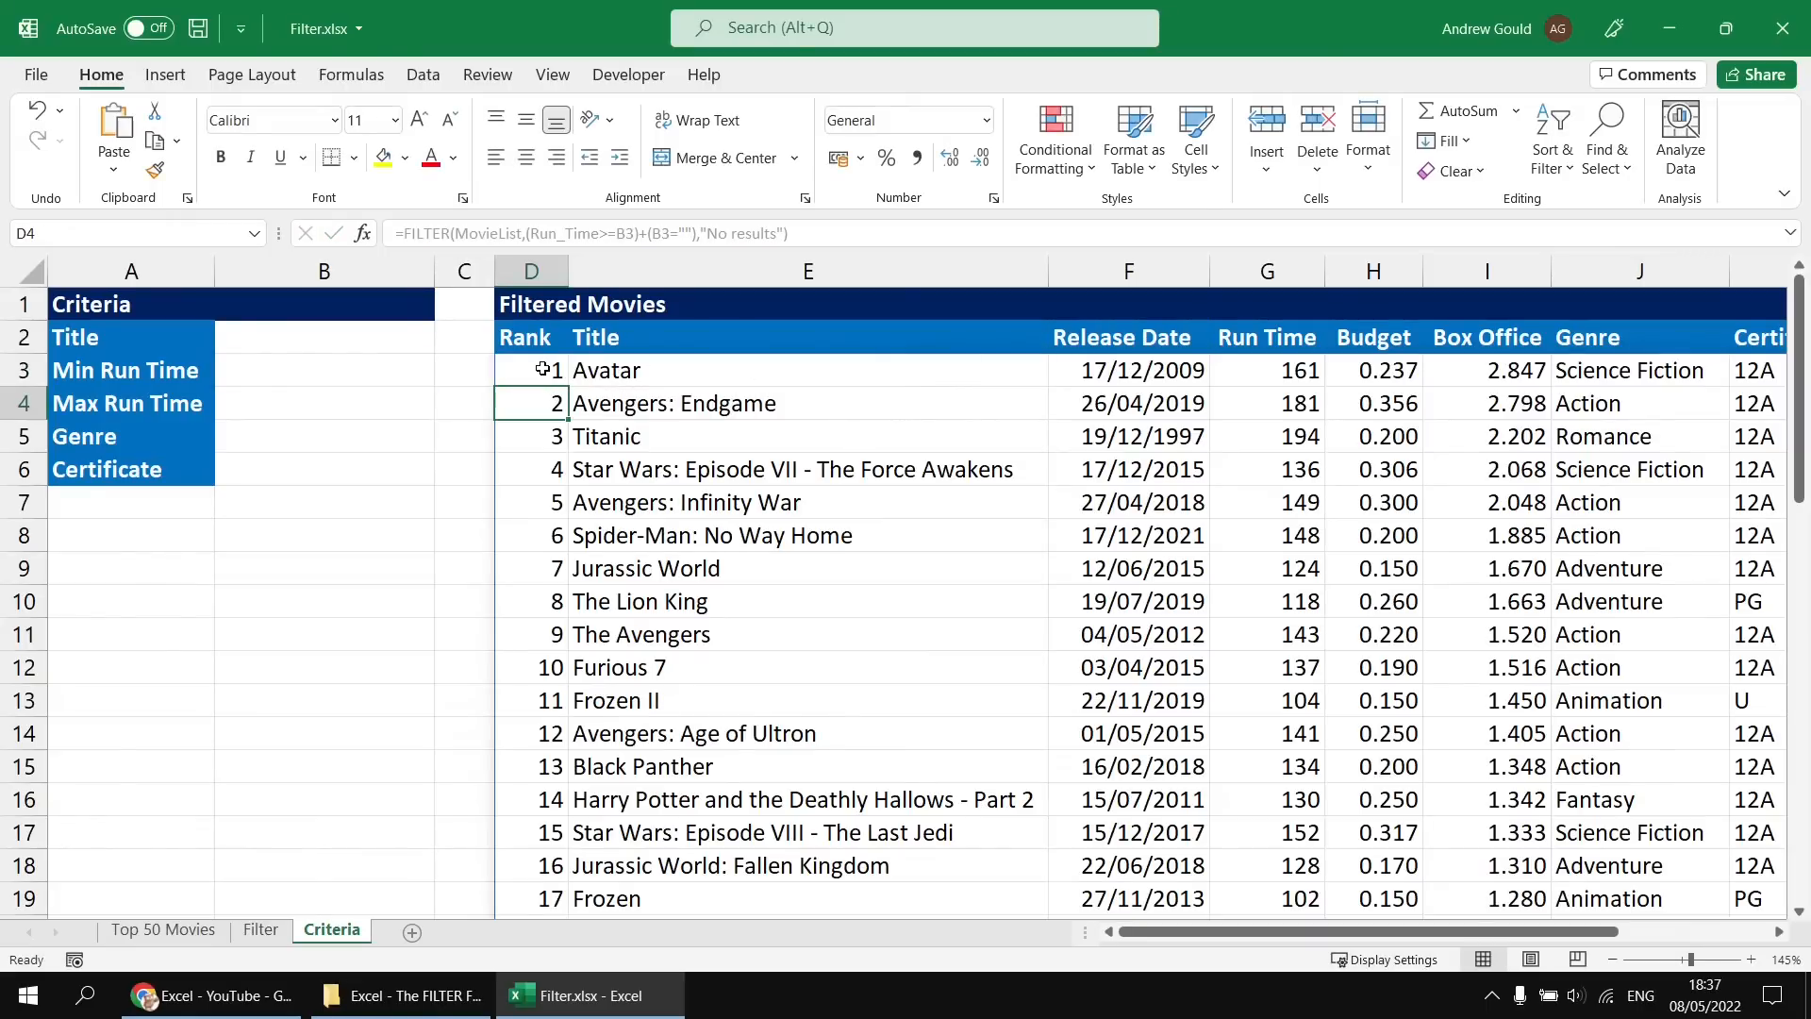
# Test the filter by changing the Min Run Time in B3 to 180 and to 0.
pyautogui.click(350, 372)
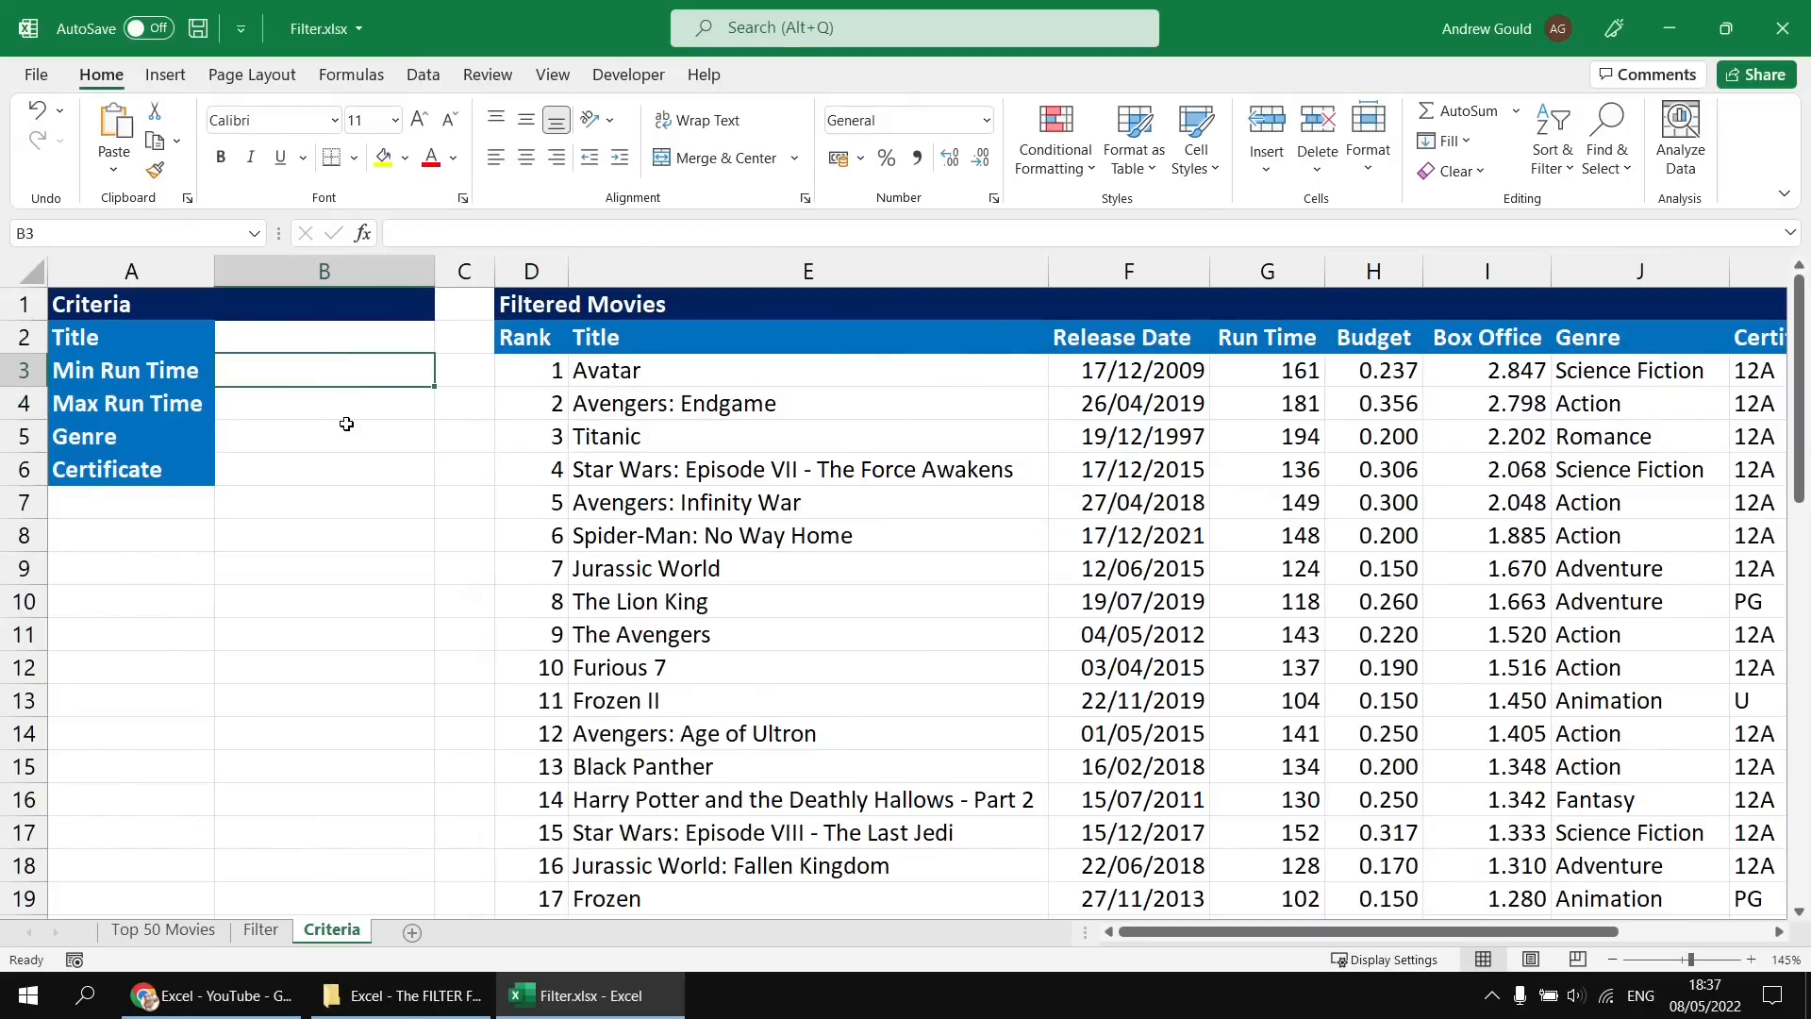
pyautogui.write('180')
pyautogui.press('Return')
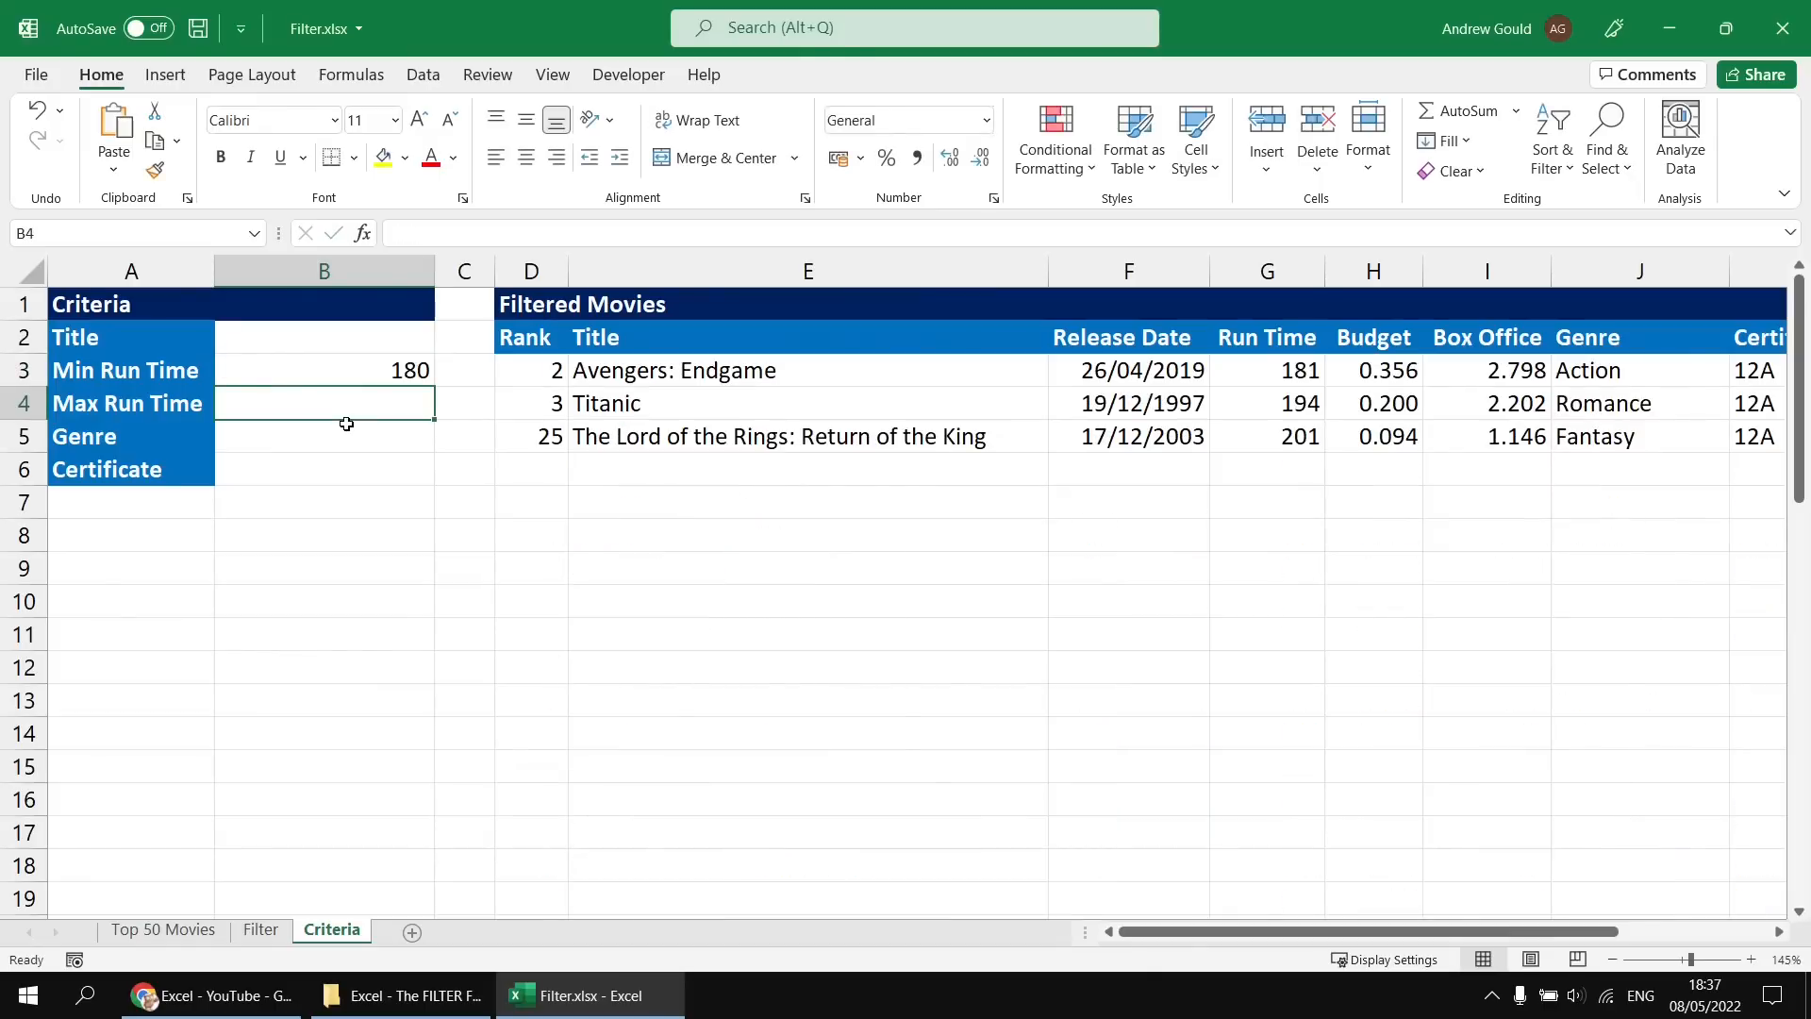
pyautogui.press('Up')
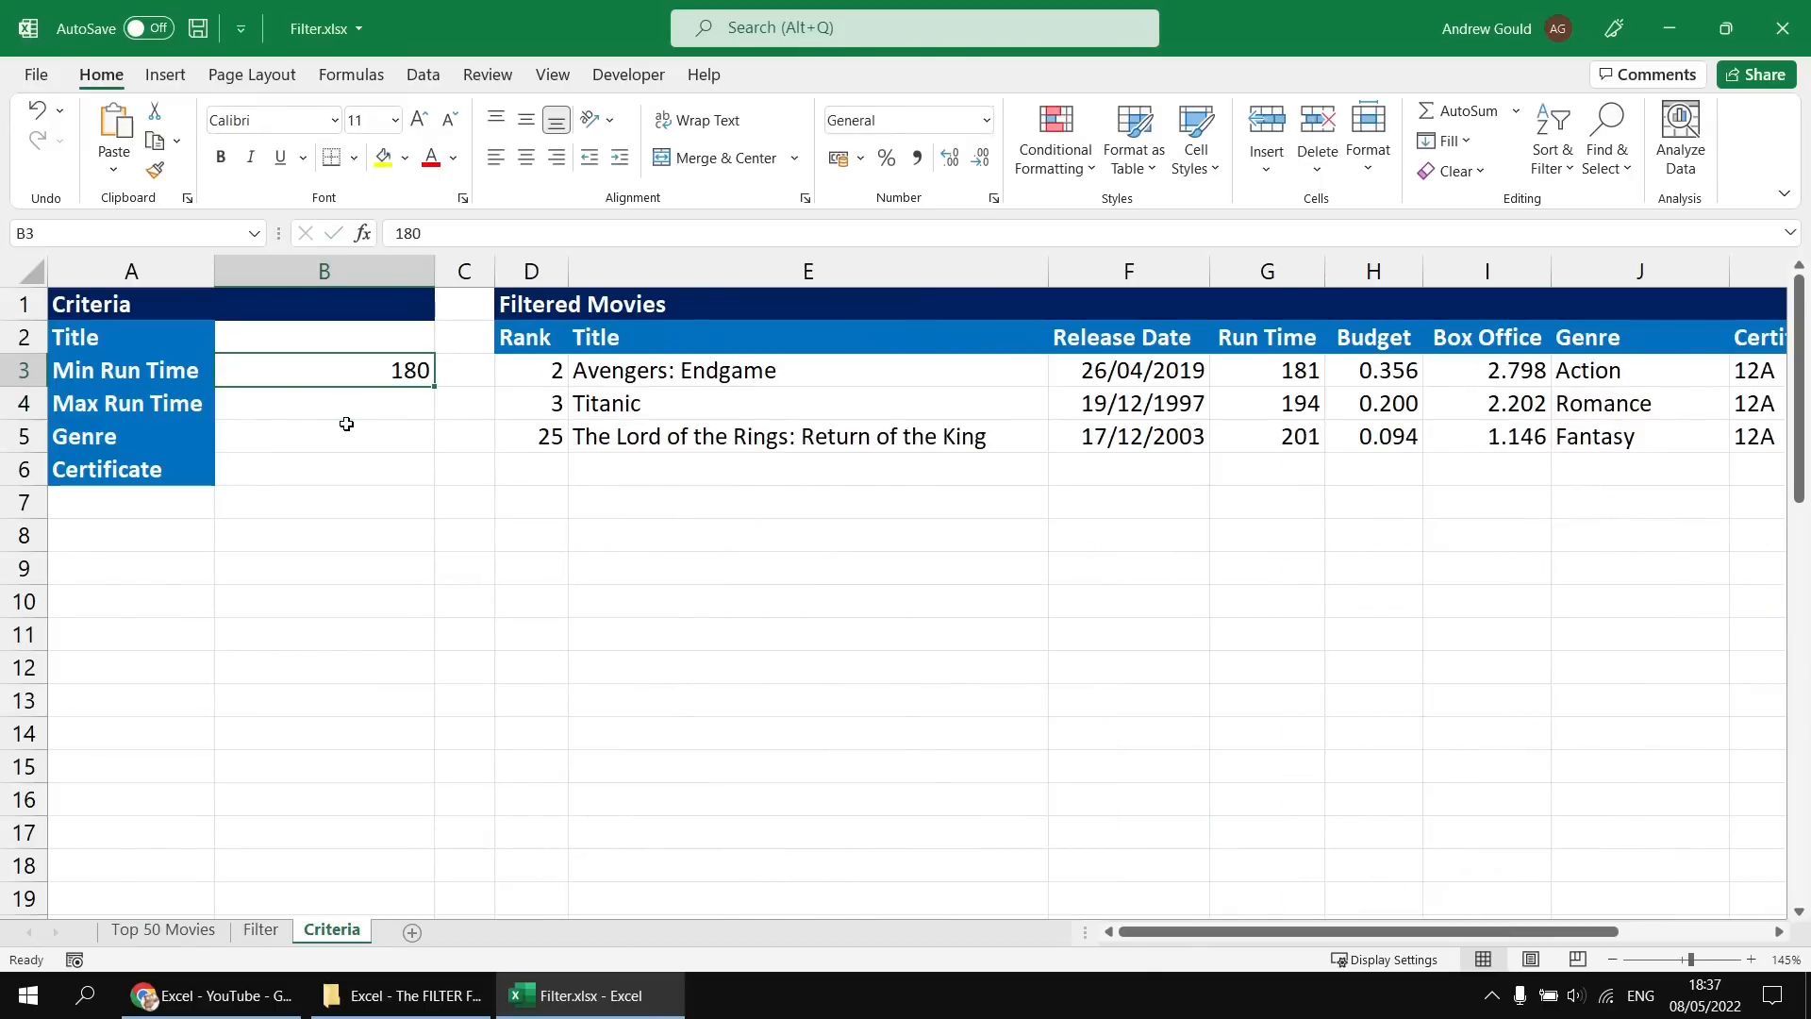
pyautogui.write('0')
pyautogui.press('Return')
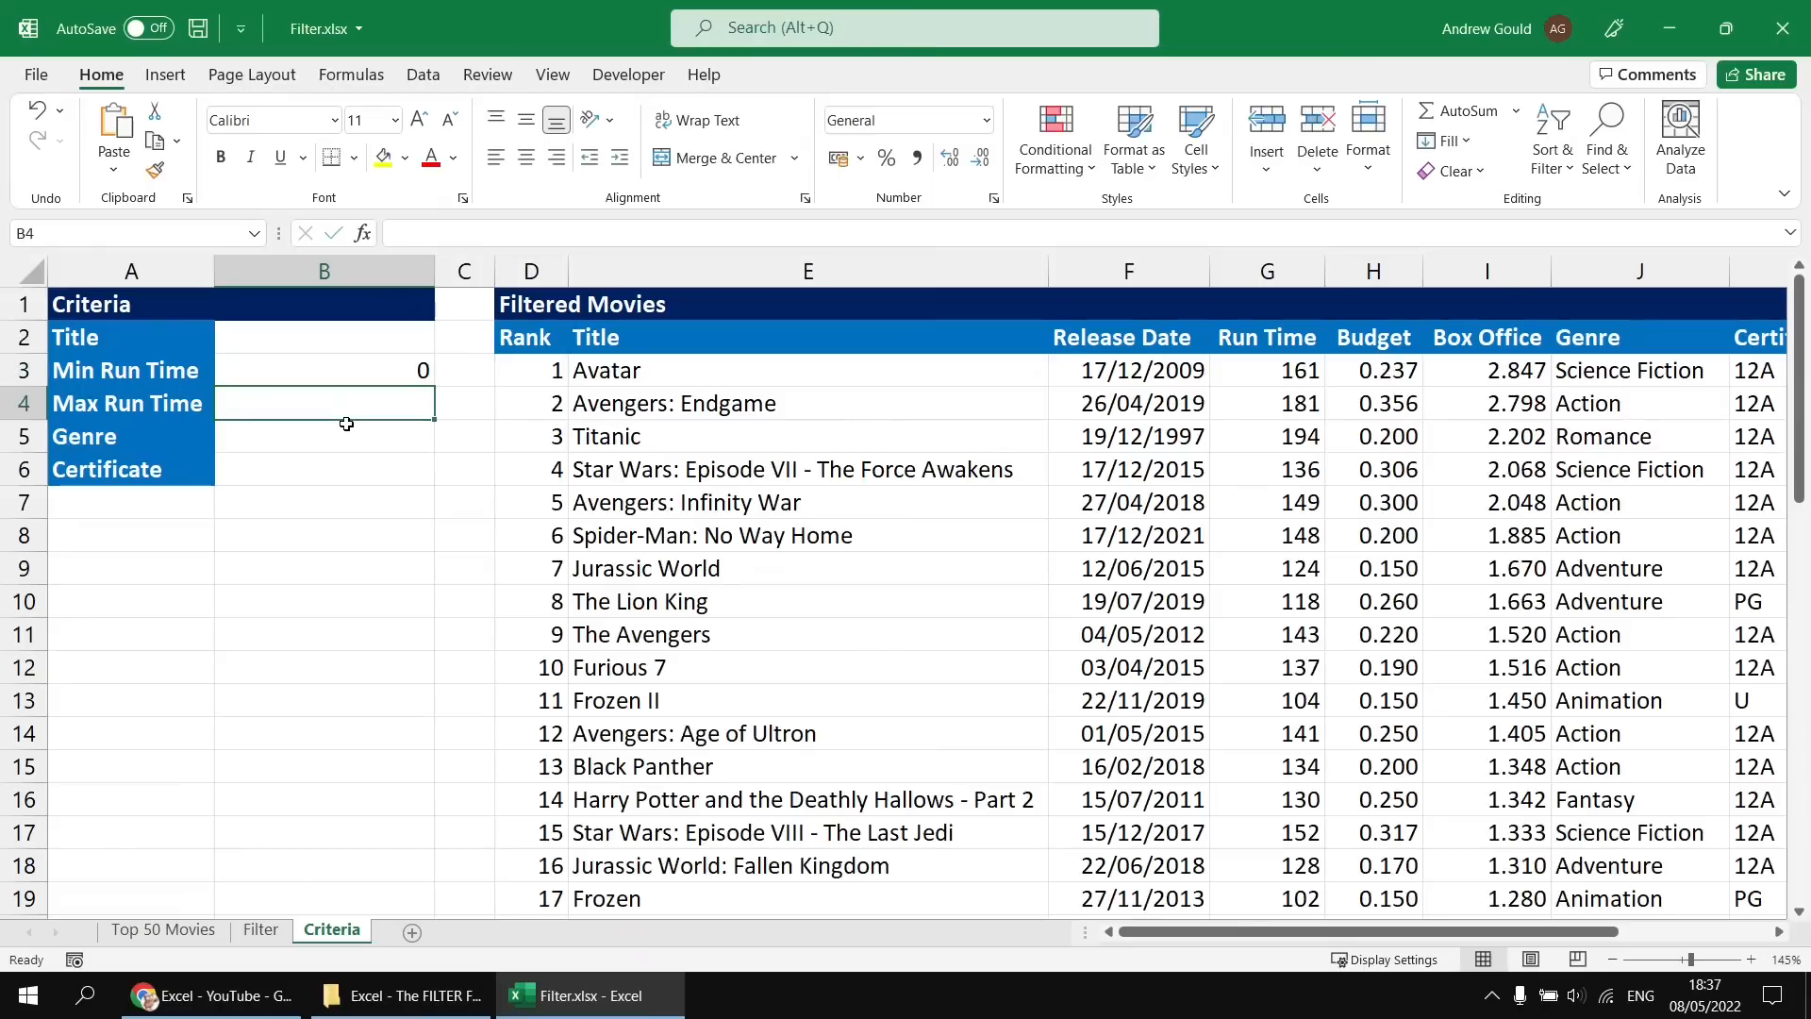
pyautogui.press('Up')
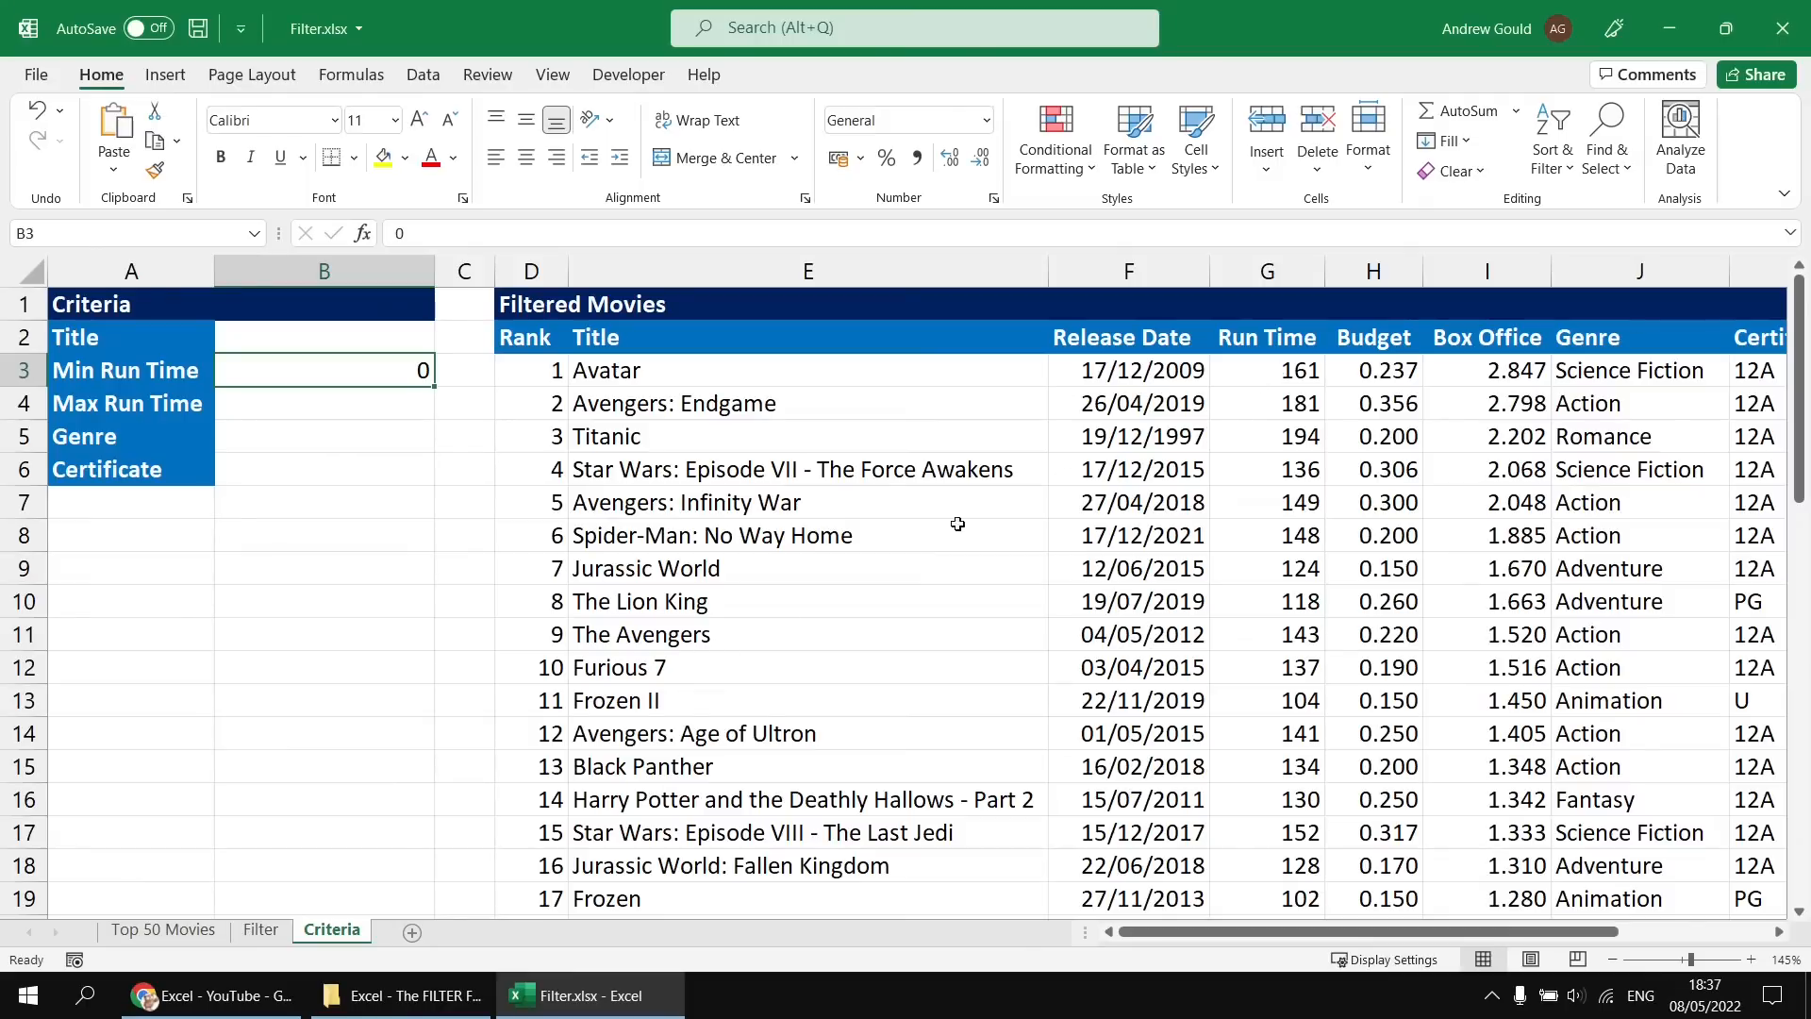
# Set Avatar's Run Time to -1 on the Top 50 Movies sheet and clear the Min Run Time in B3 on the Criteria sheet.
pyautogui.click(163, 930)
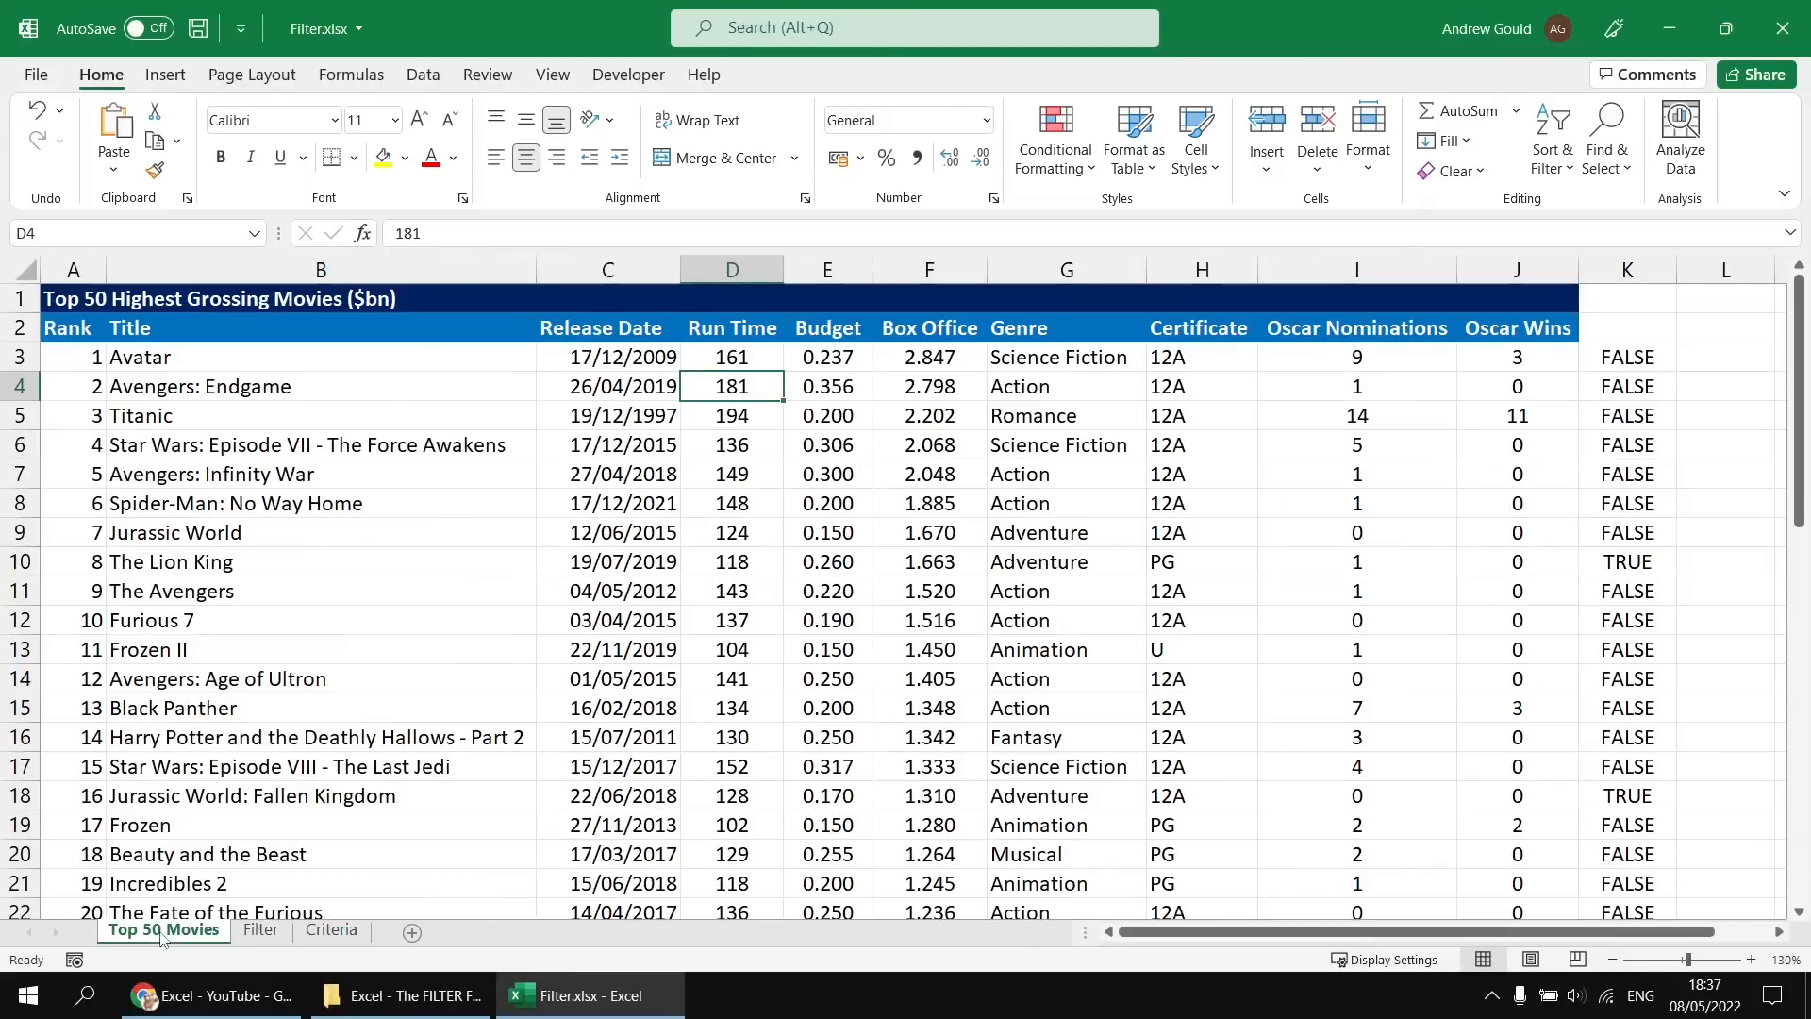
pyautogui.click(725, 358)
pyautogui.write('-1')
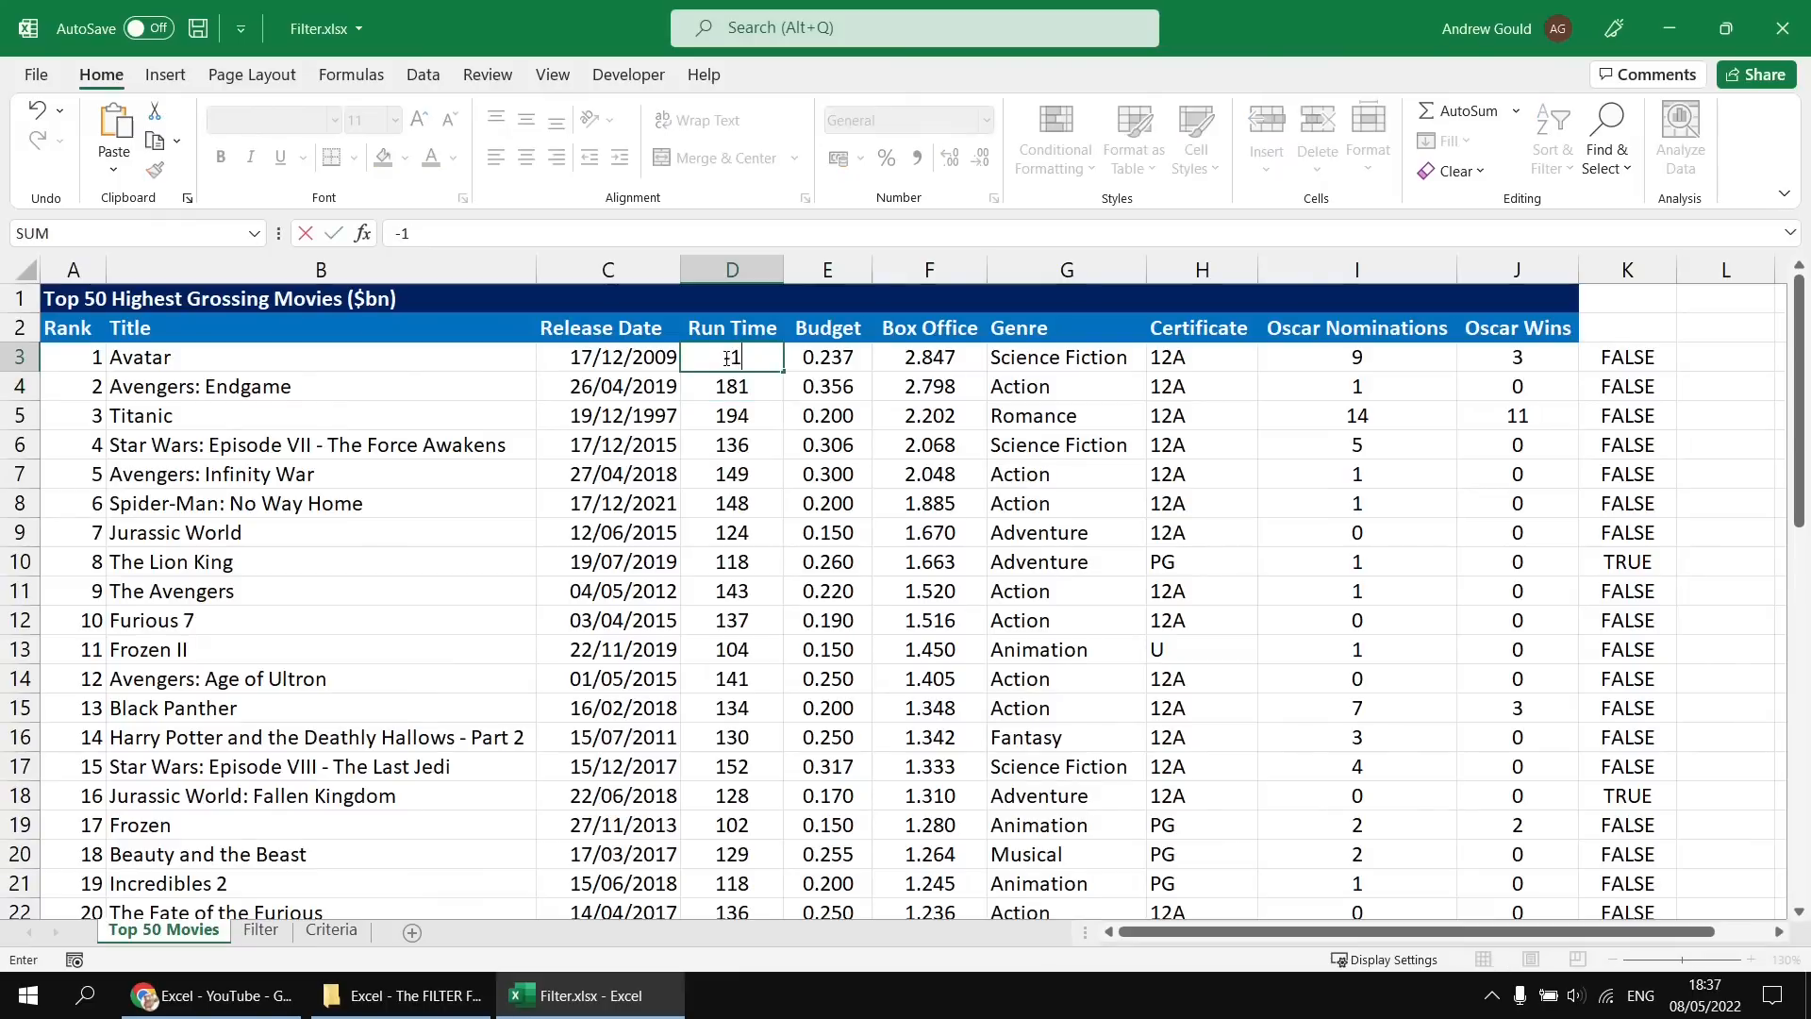
pyautogui.press('Return')
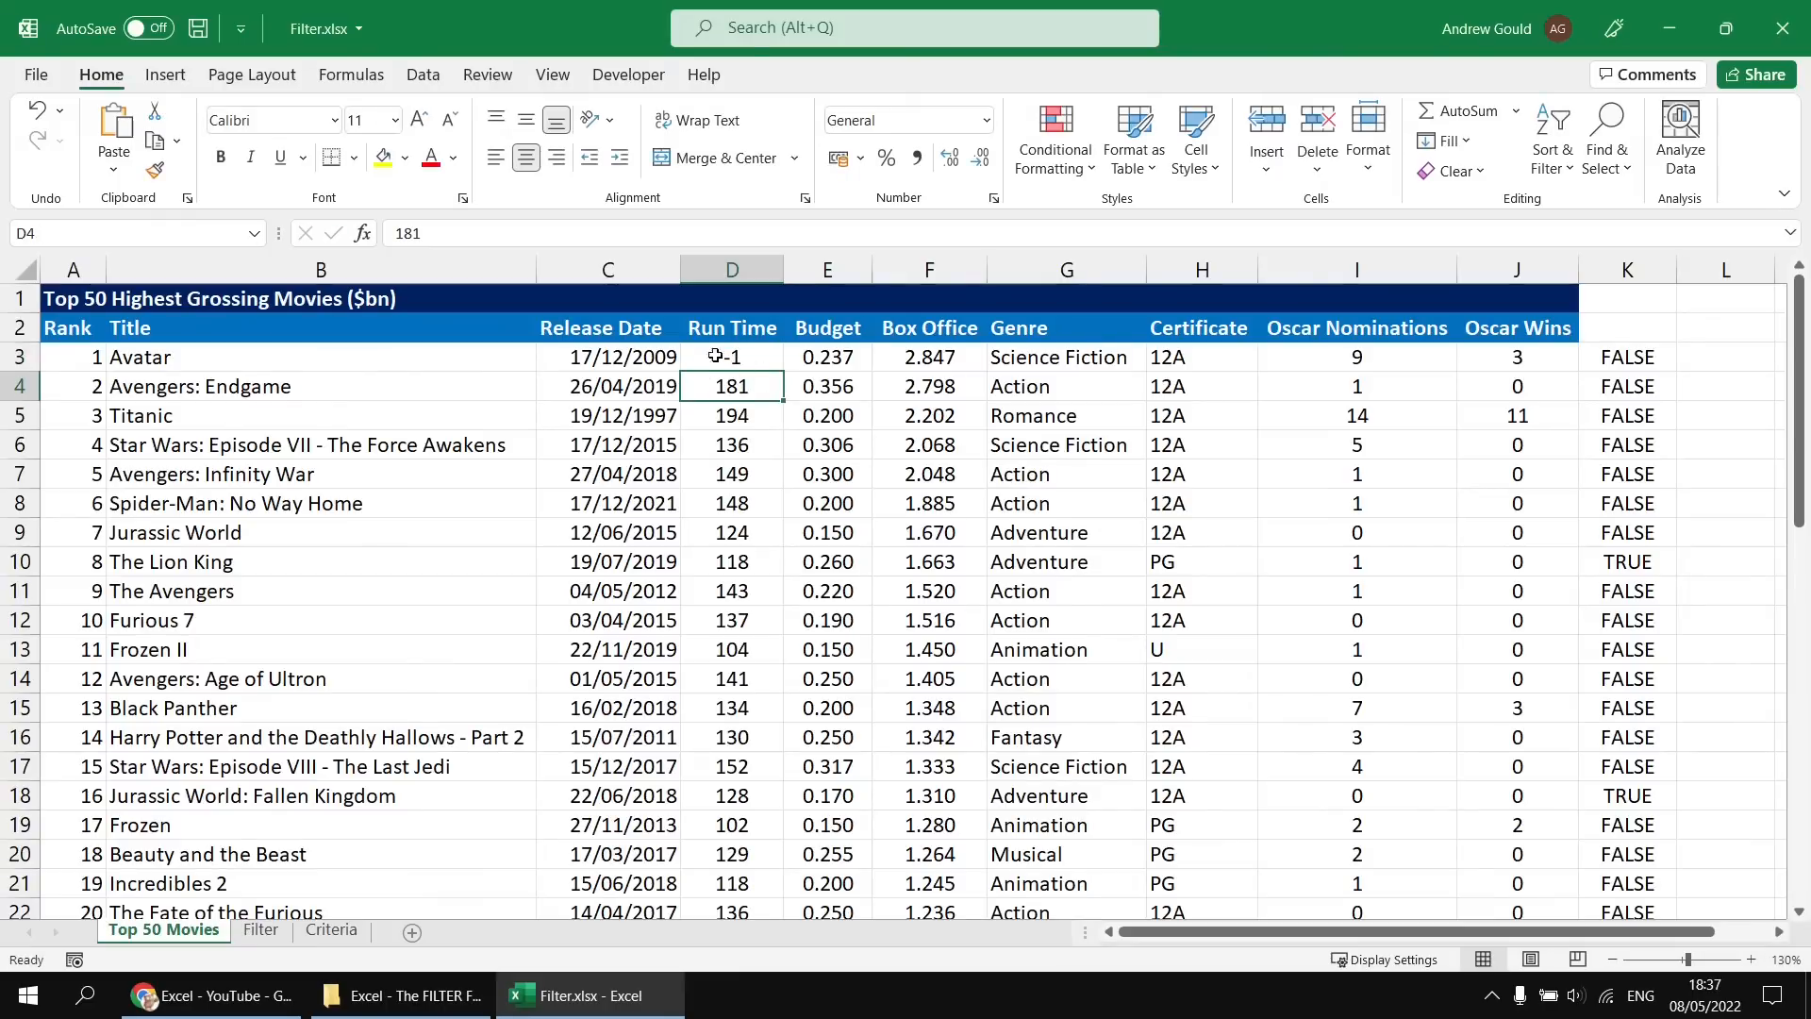
pyautogui.click(332, 929)
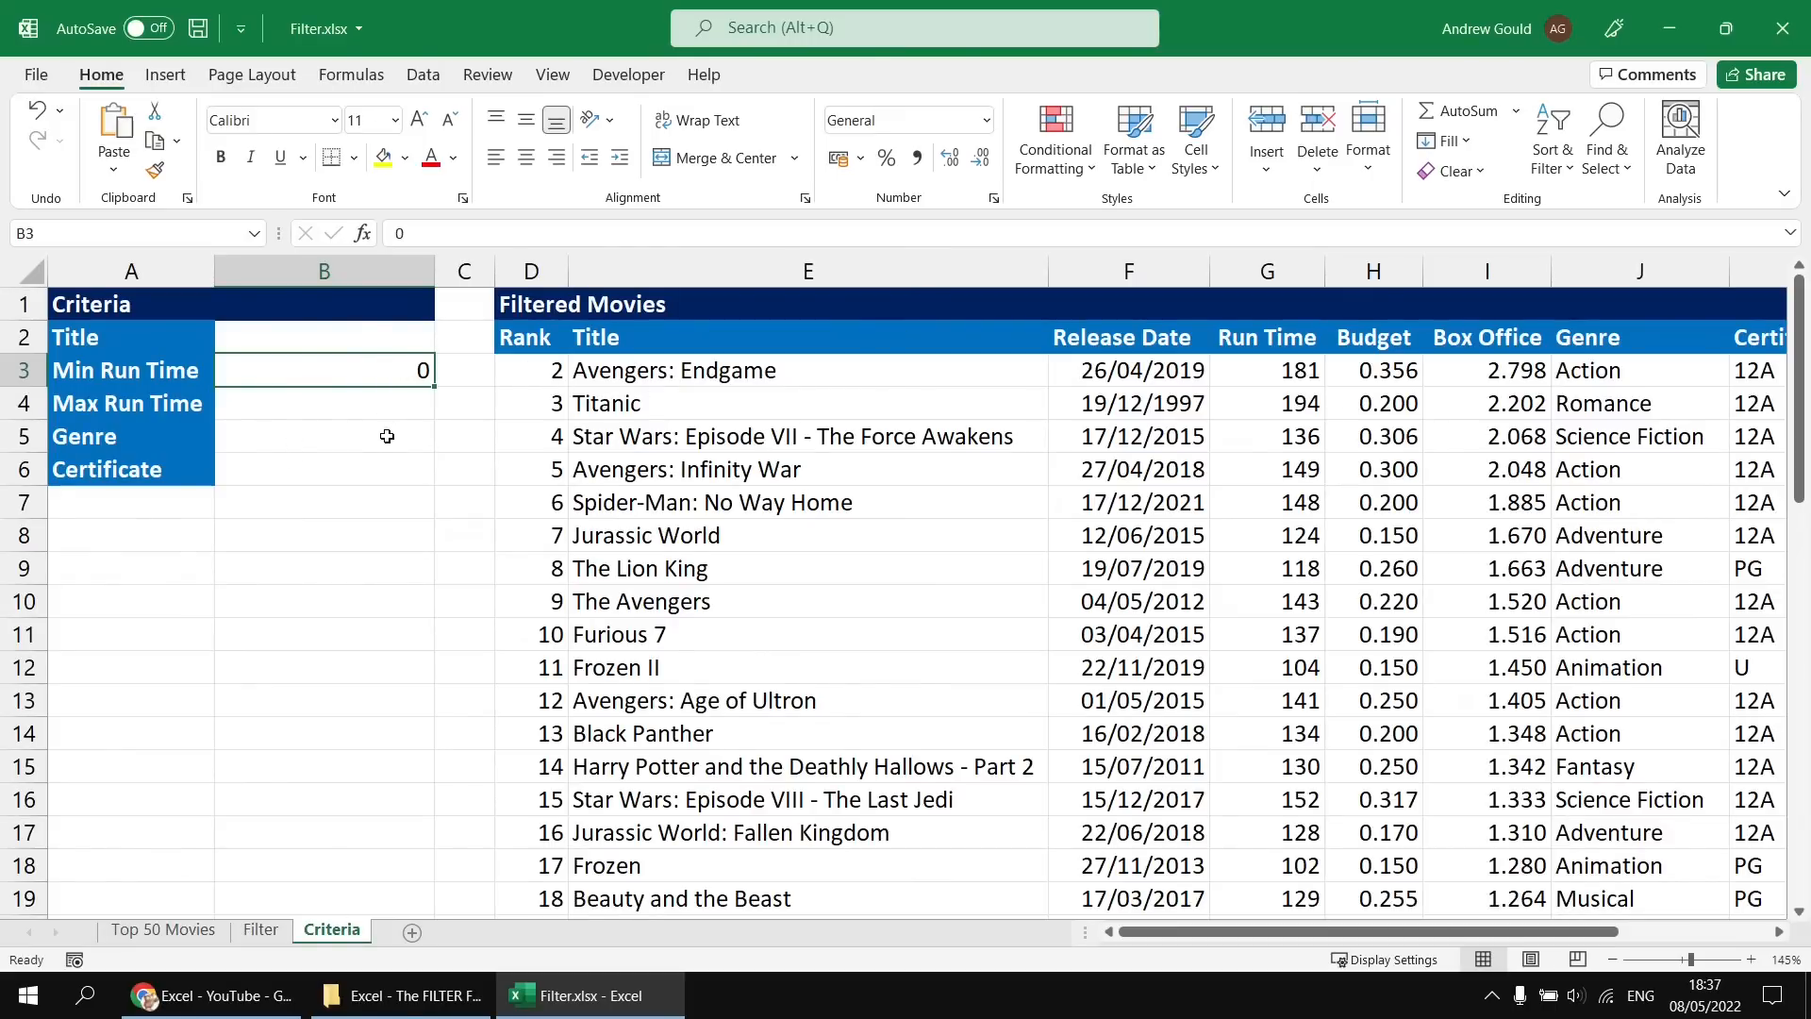
pyautogui.press('Delete')
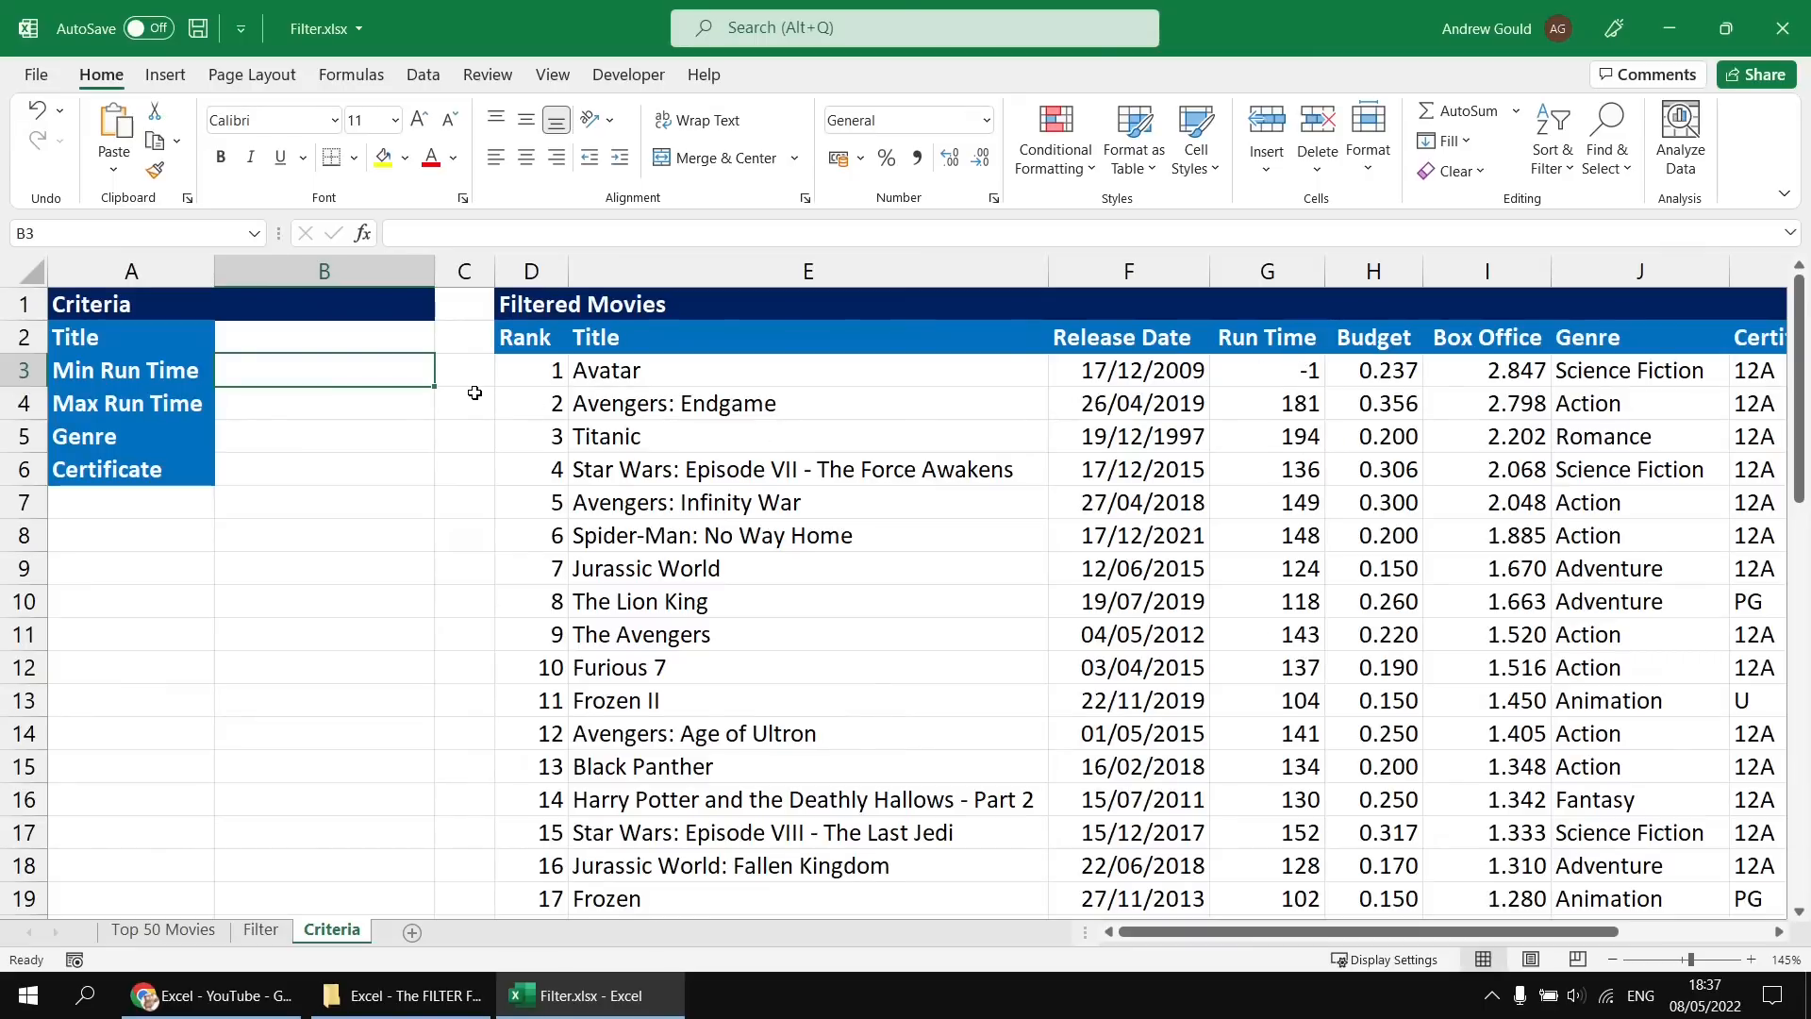
# Restore Avatar's Run Time to 161 on the Top 50 Movies sheet and go back to the Criteria sheet.
pyautogui.click(168, 931)
pyautogui.click(741, 358)
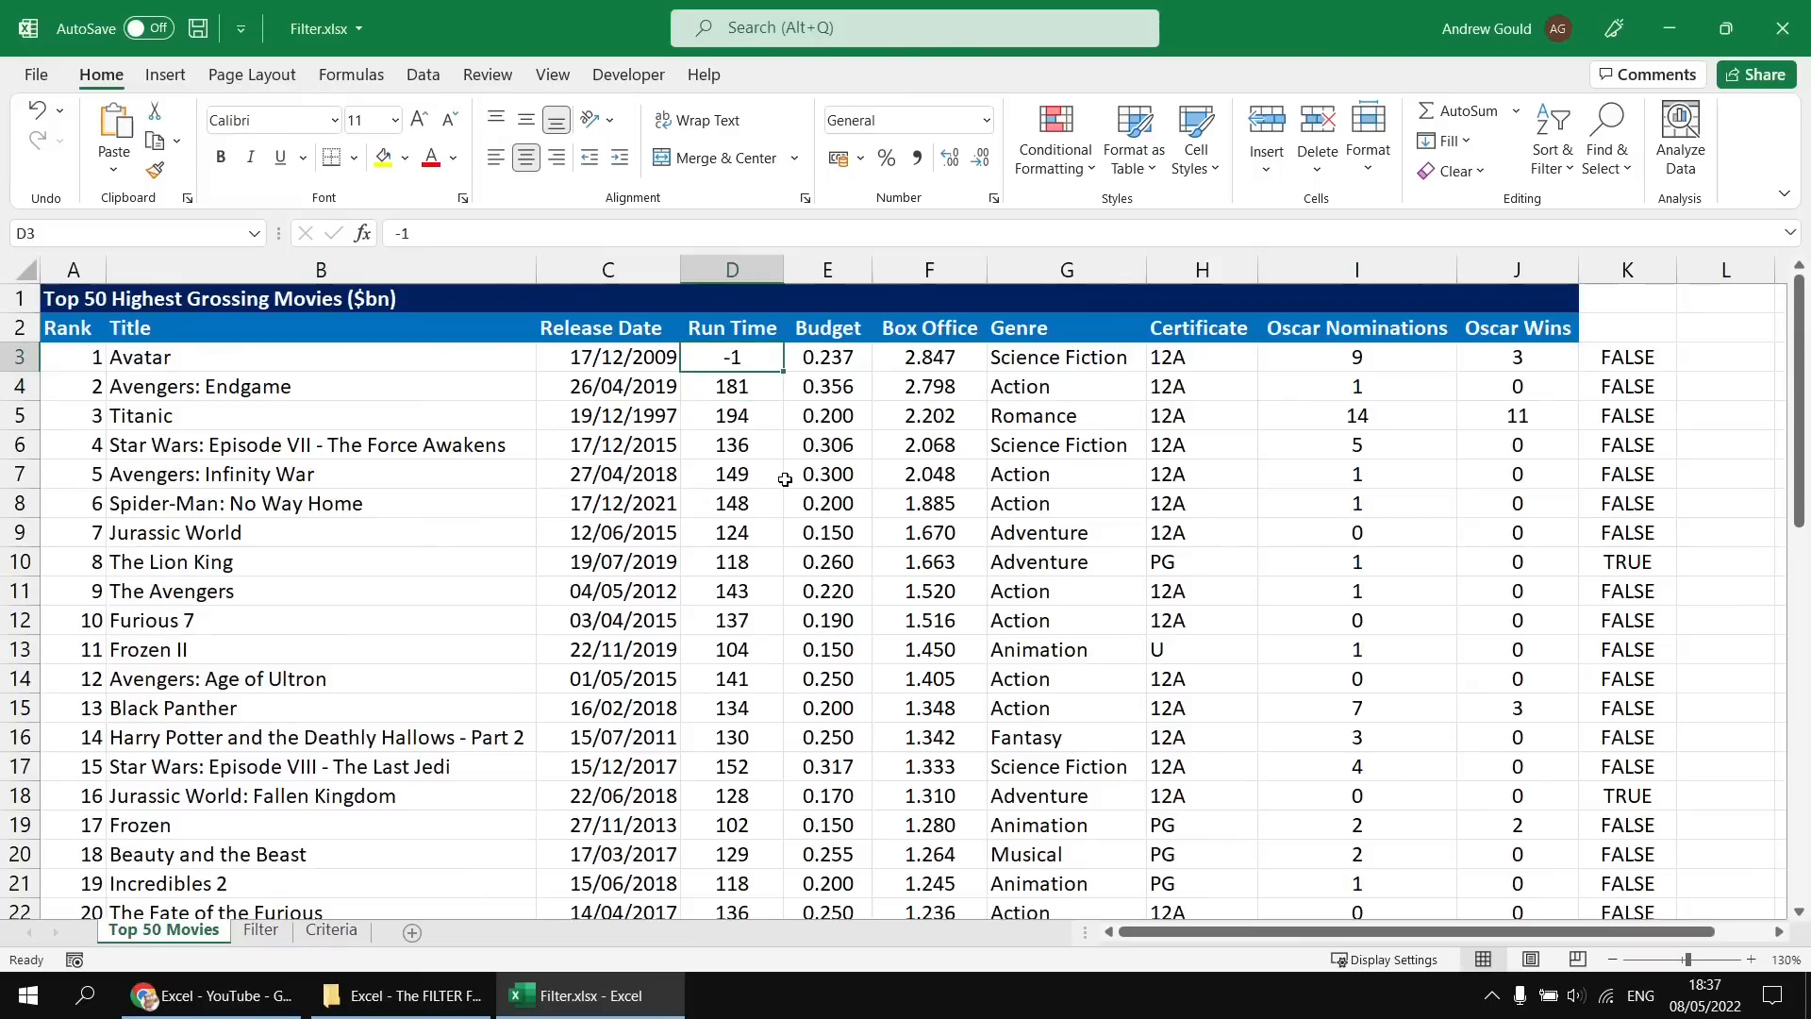
pyautogui.write('161')
pyautogui.press('Return')
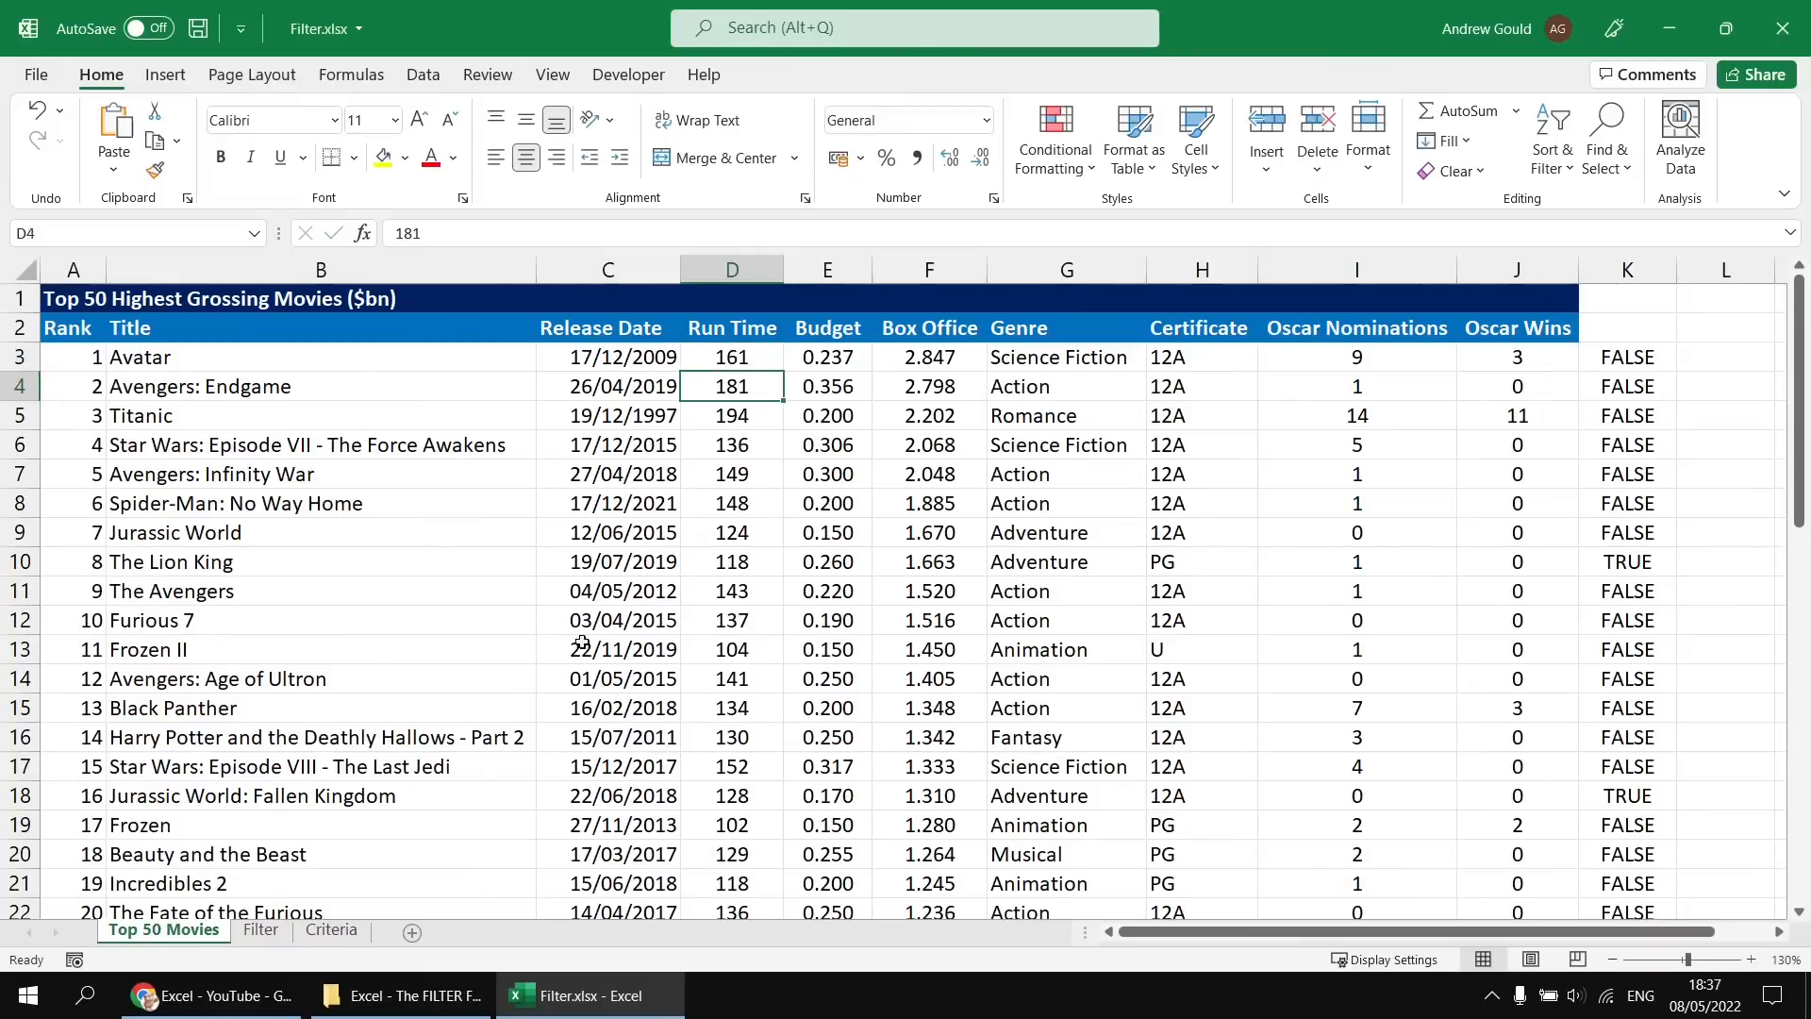
pyautogui.click(331, 931)
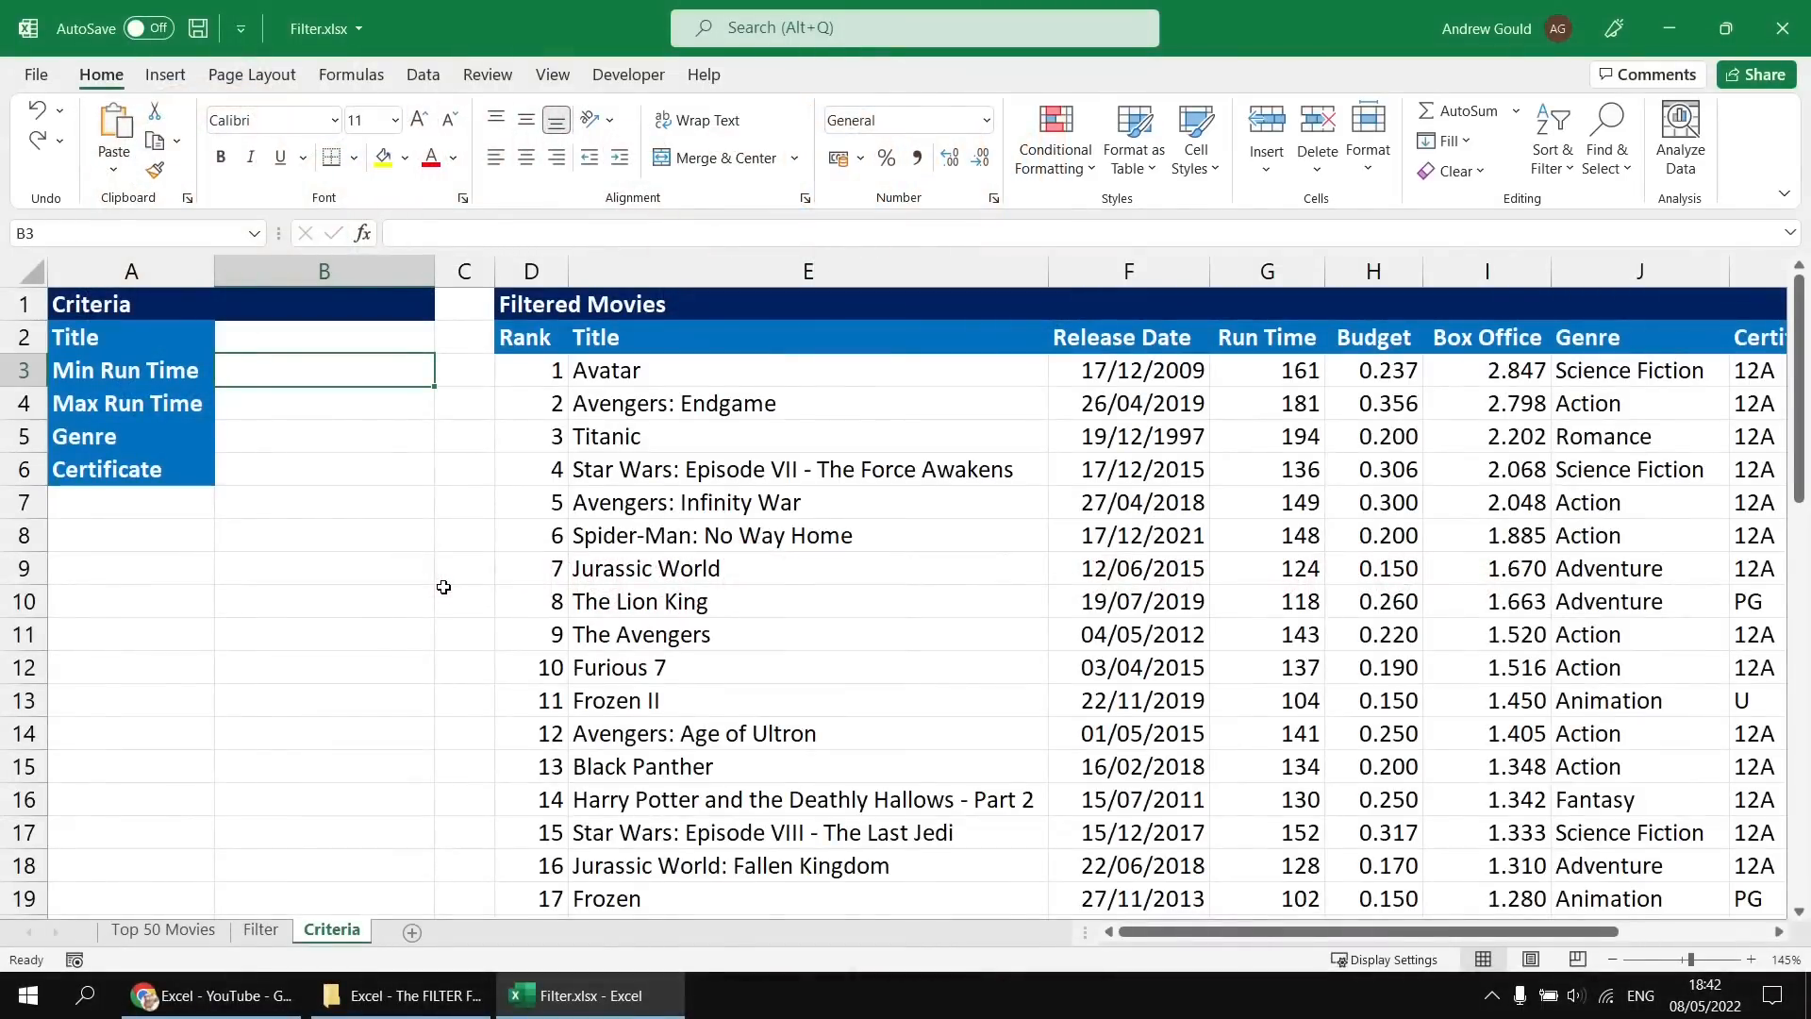
# Enter 150 as the Min Run Time in B3 and 180 as the Max Run Time in B4.
pyautogui.write('150')
pyautogui.press('Return')
pyautogui.write('18')
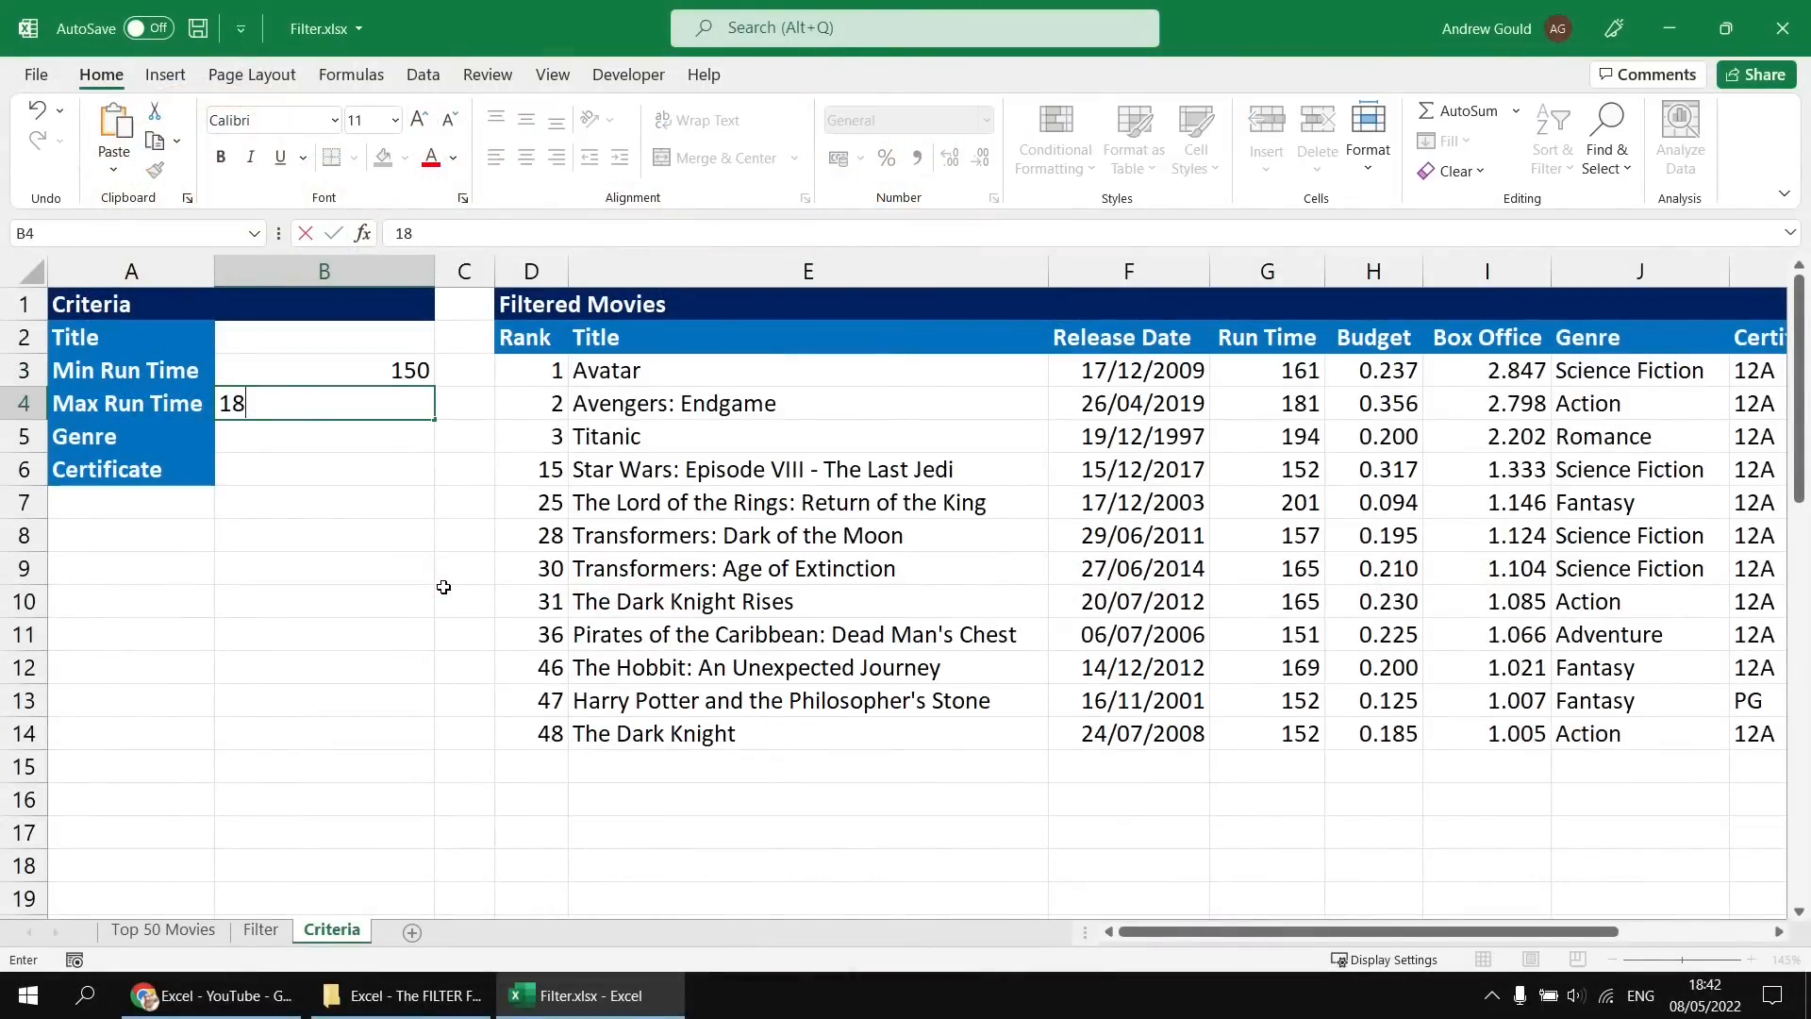
pyautogui.write('0')
pyautogui.press('Return')
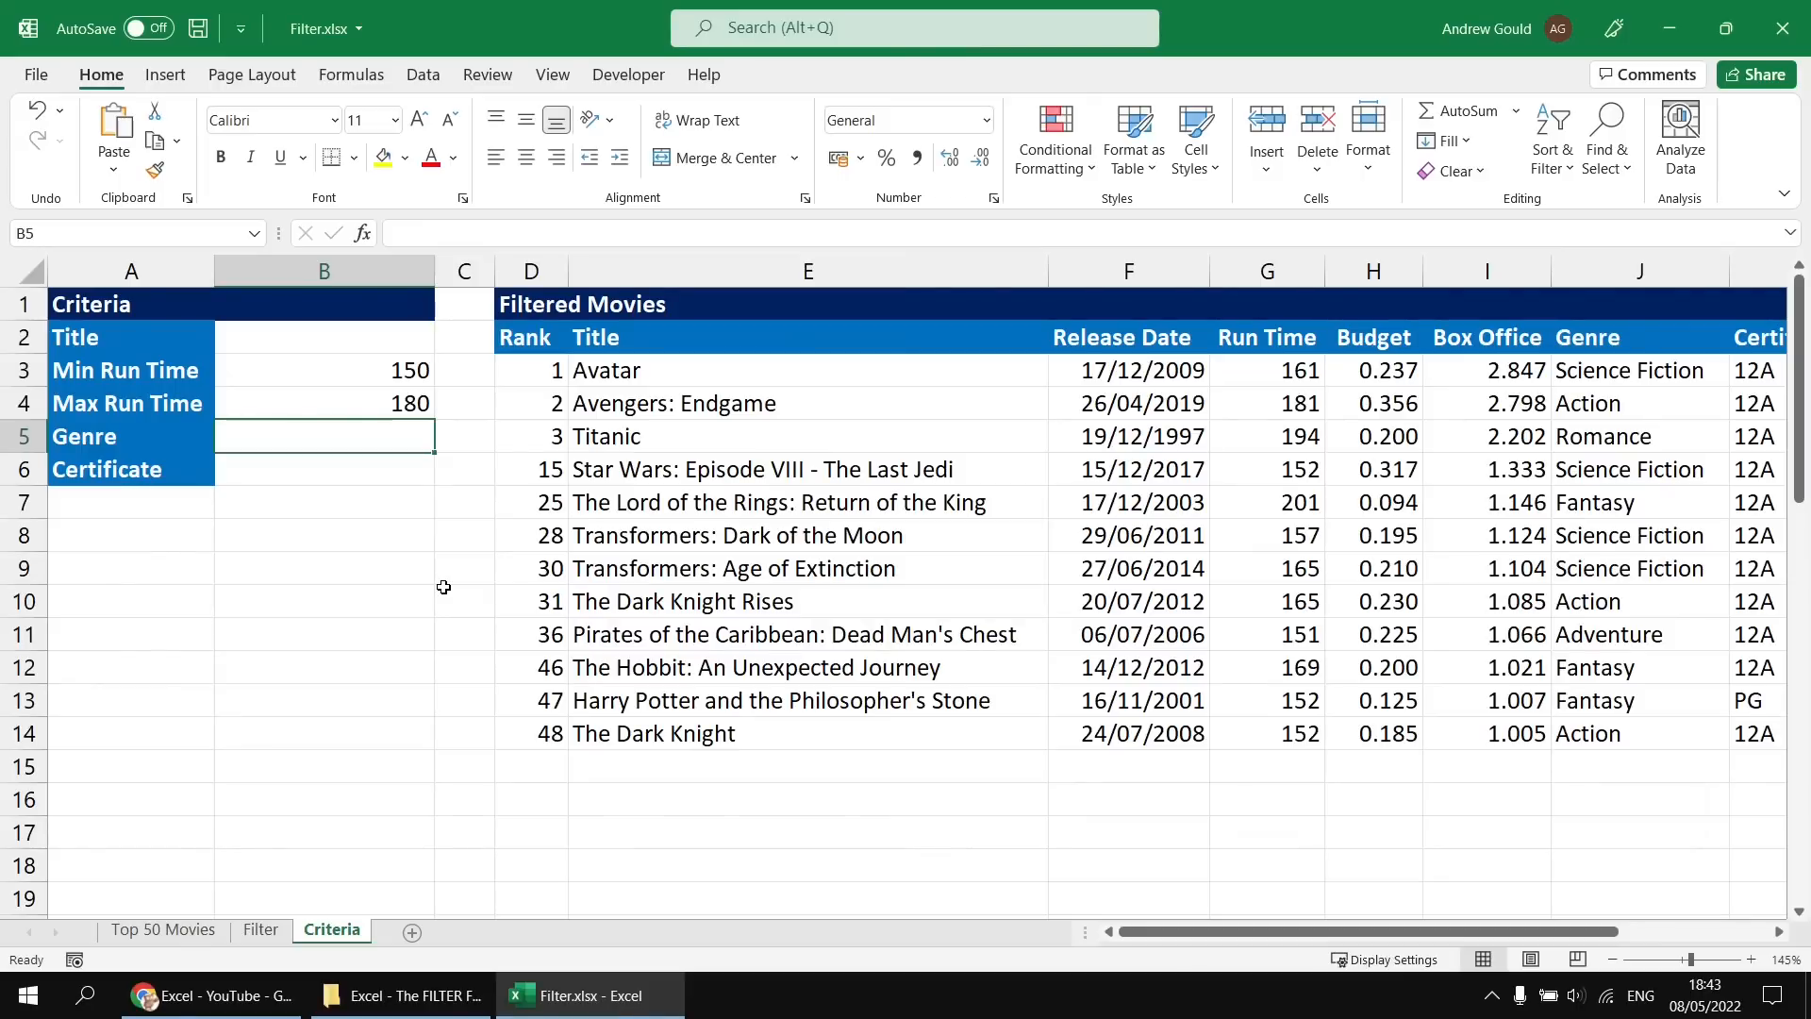
# In the D3 formula, wrap the two minimum run time conditions together in an outer pair of parentheses.
pyautogui.click(543, 367)
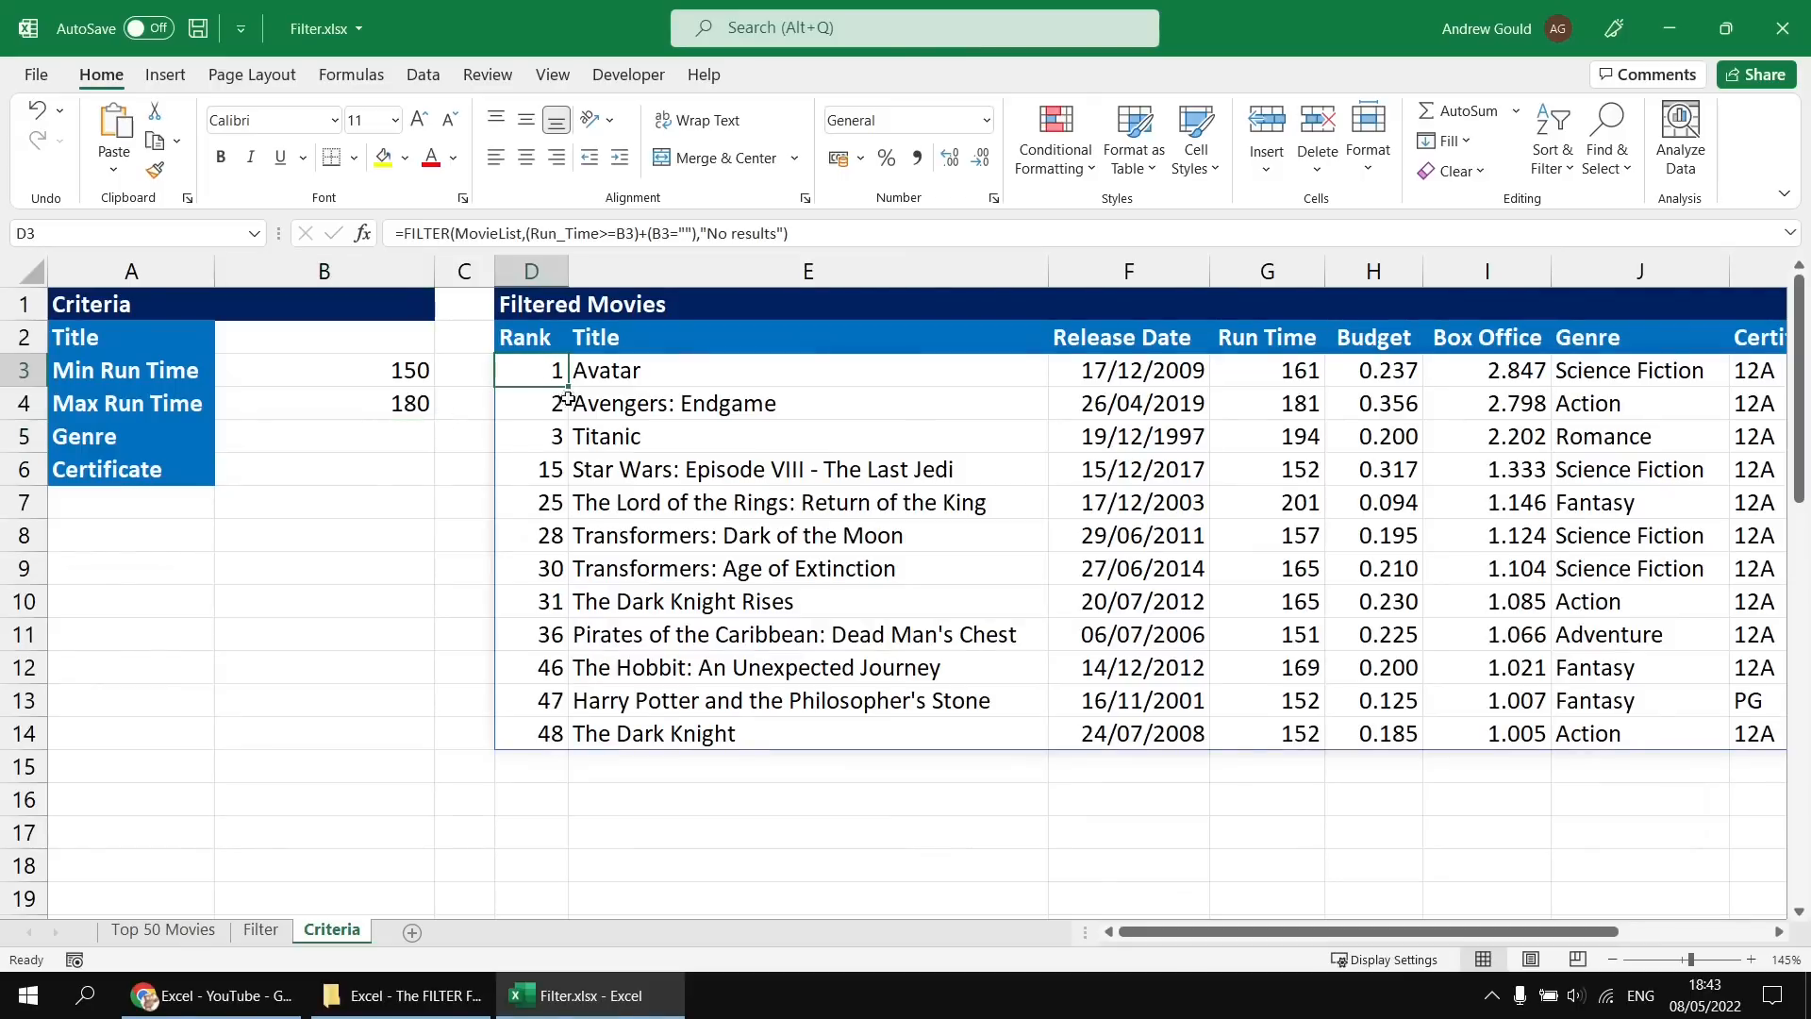
pyautogui.press('F2')
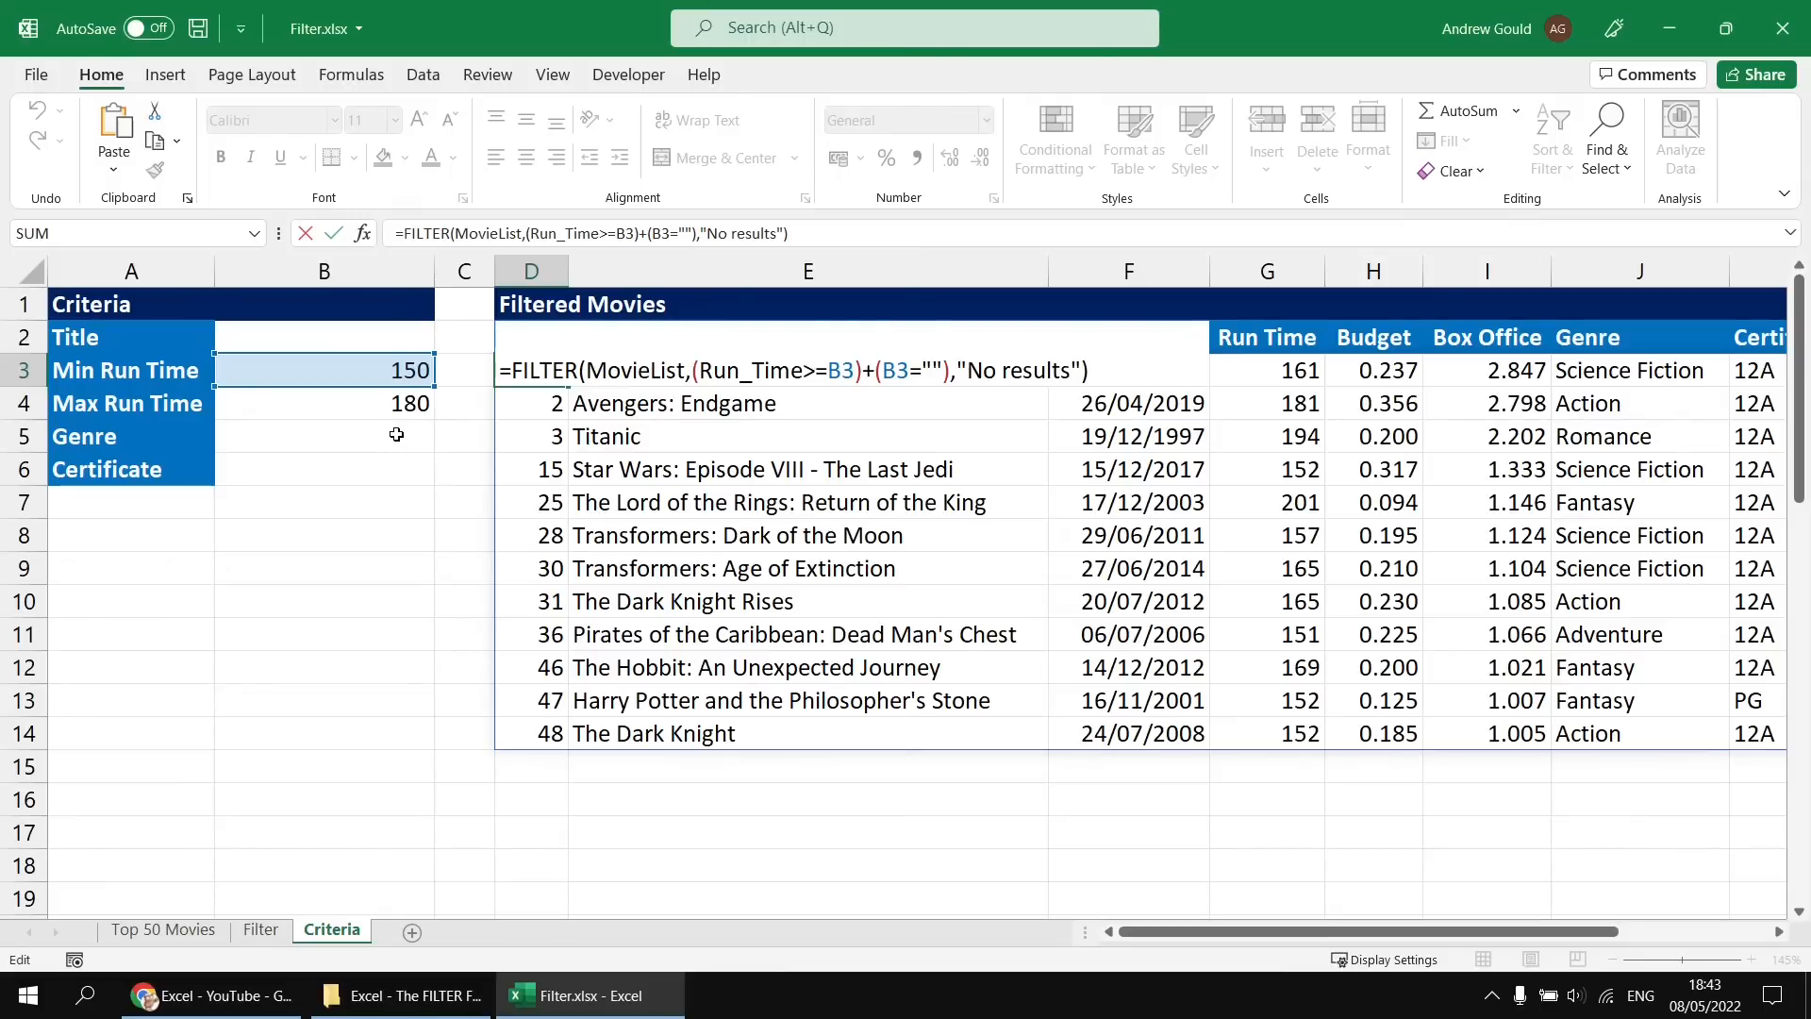
pyautogui.click(701, 377)
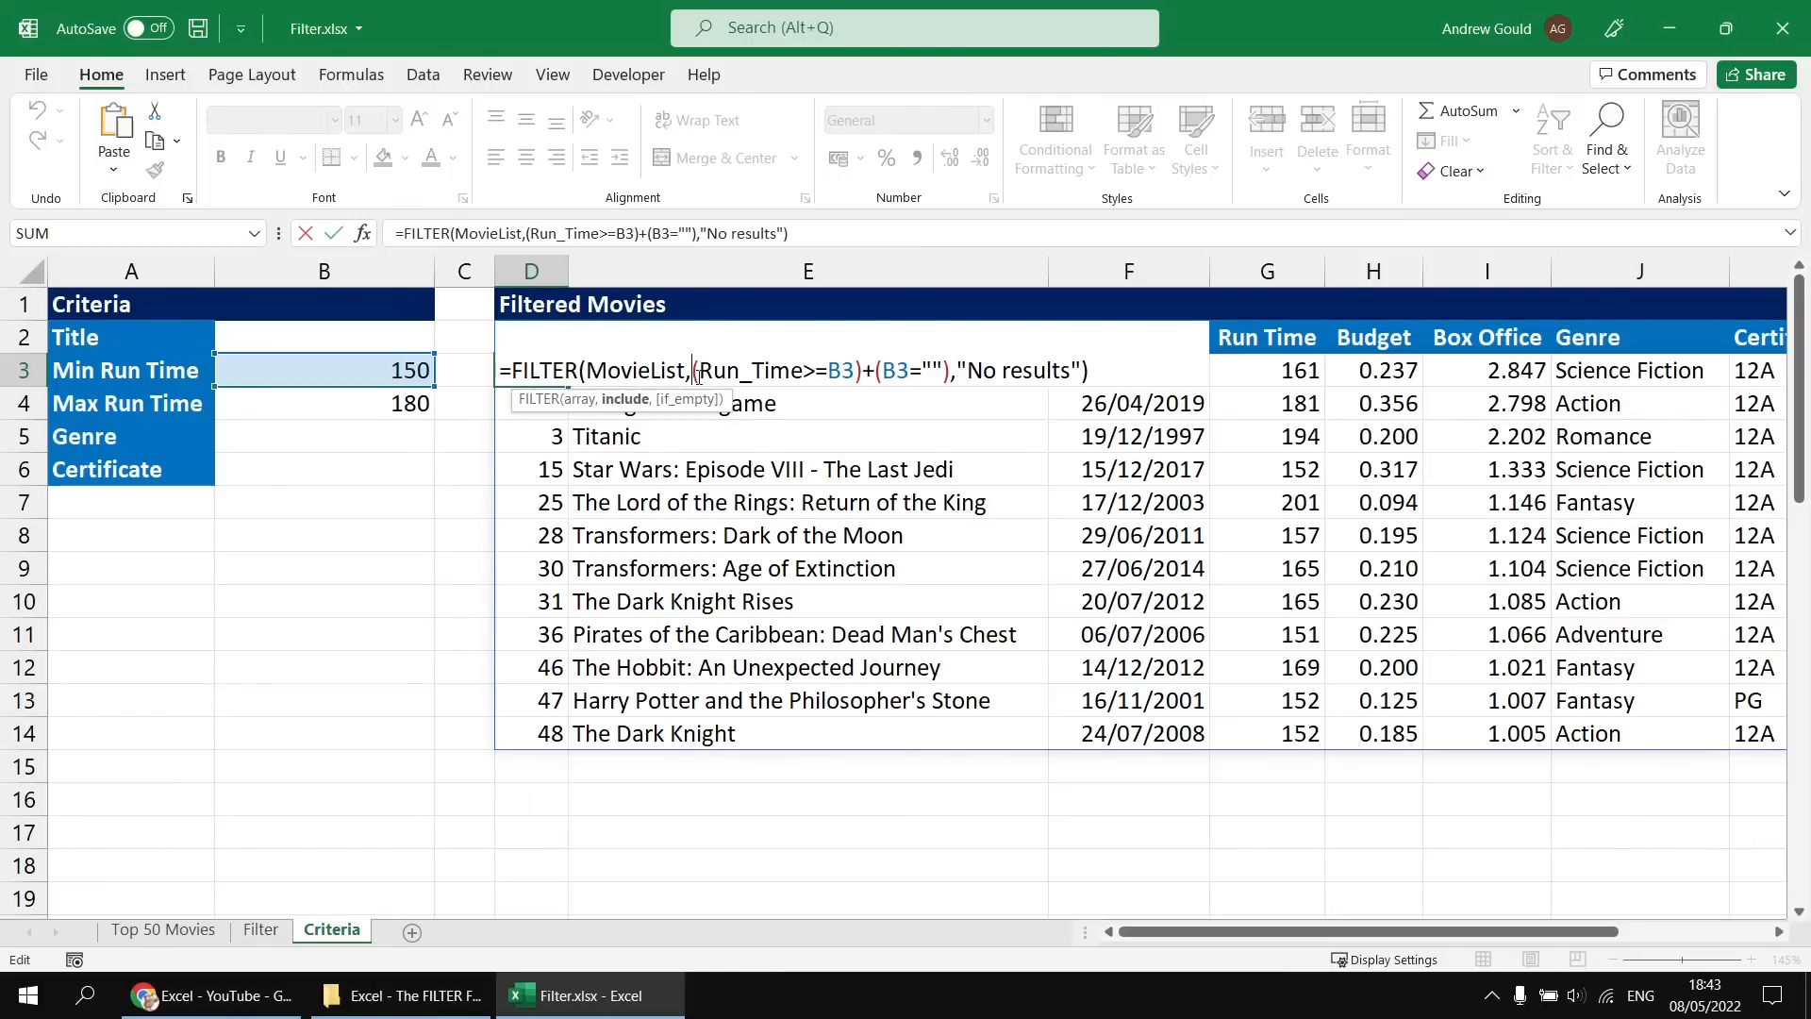
pyautogui.write('(')
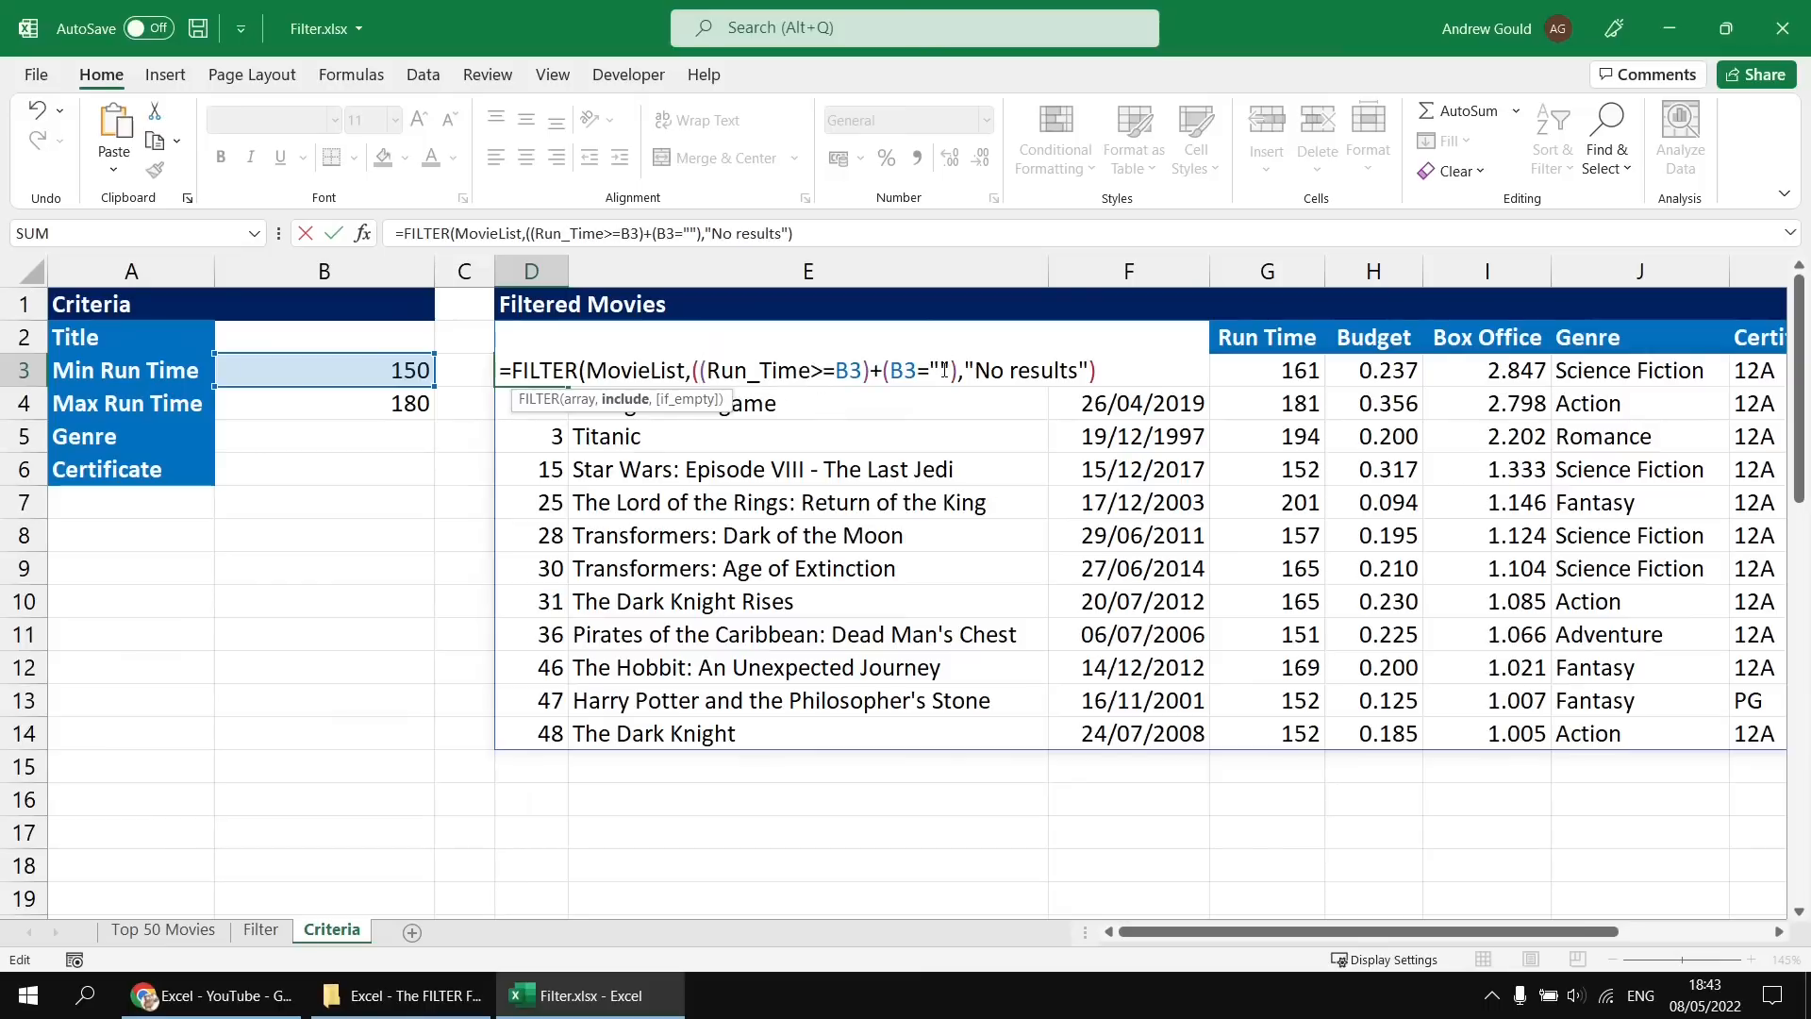
pyautogui.click(958, 370)
pyautogui.write(')')
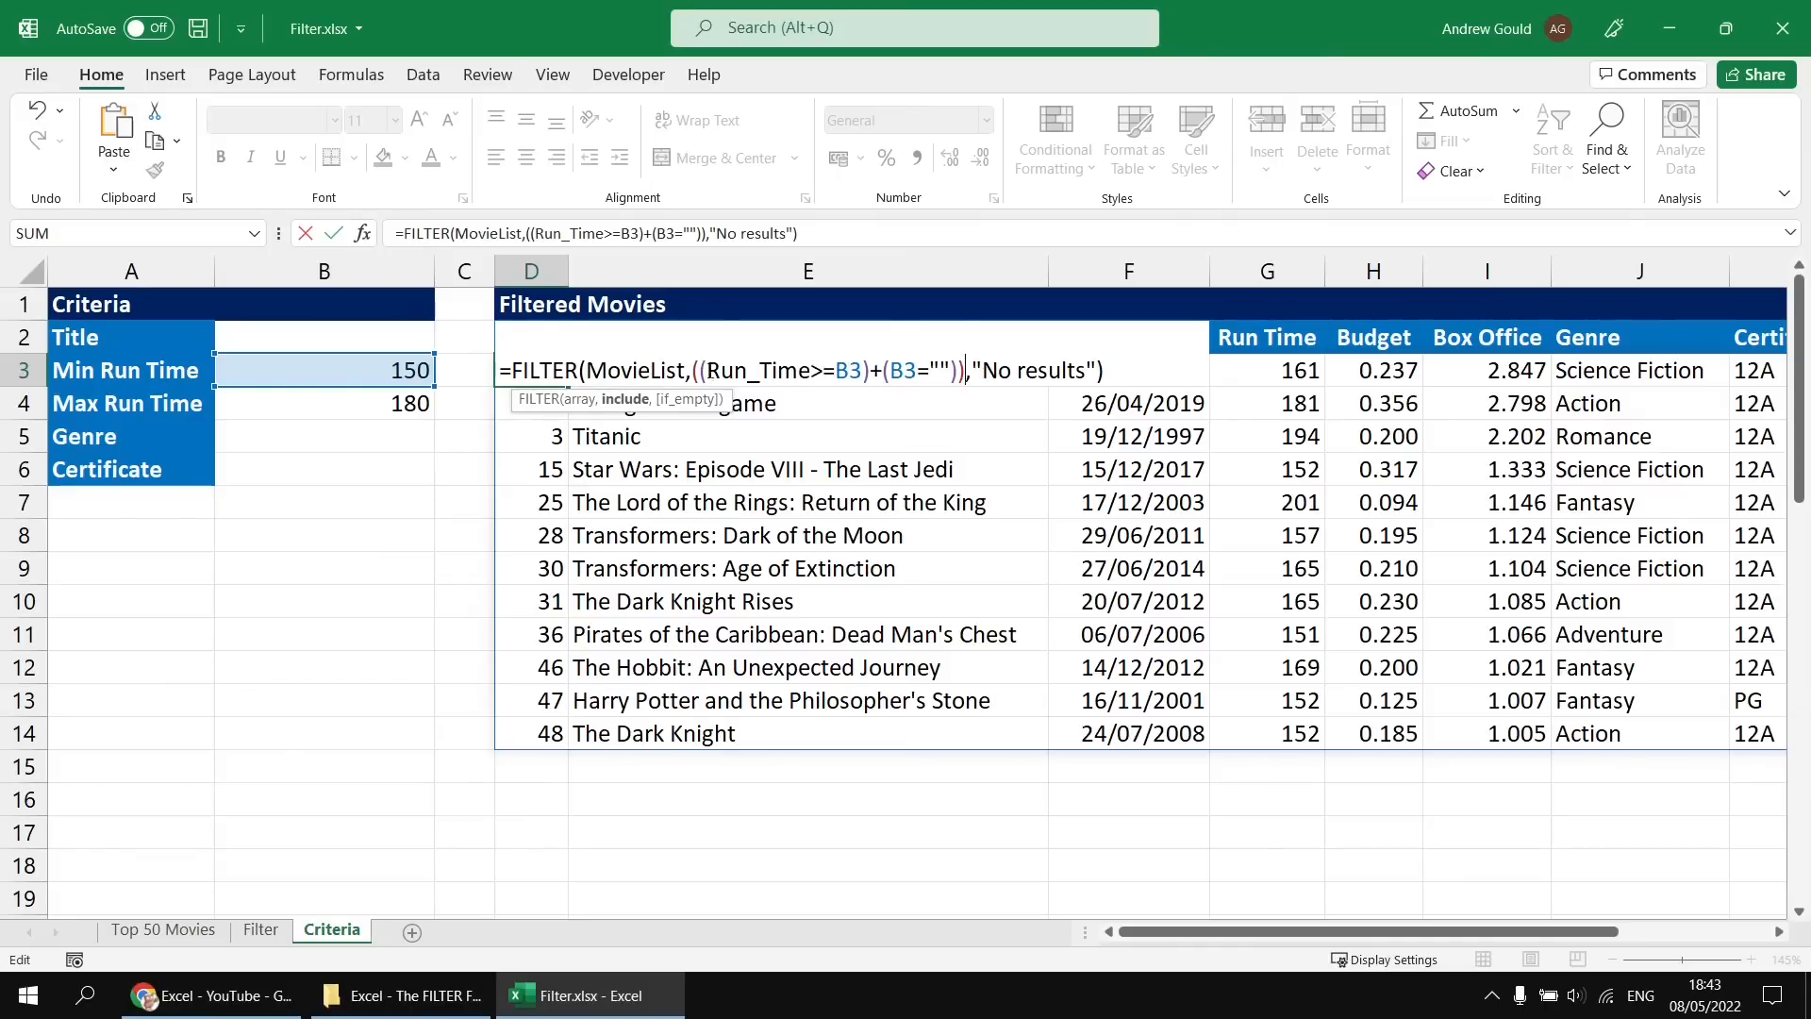
# In the D3 formula, duplicate the parenthesised minimum run time conditions directly after the original group, joined with *.
pyautogui.moveTo(695, 370); pyautogui.dragTo(964, 371)
pyautogui.hotkey('ctrl', 'c')
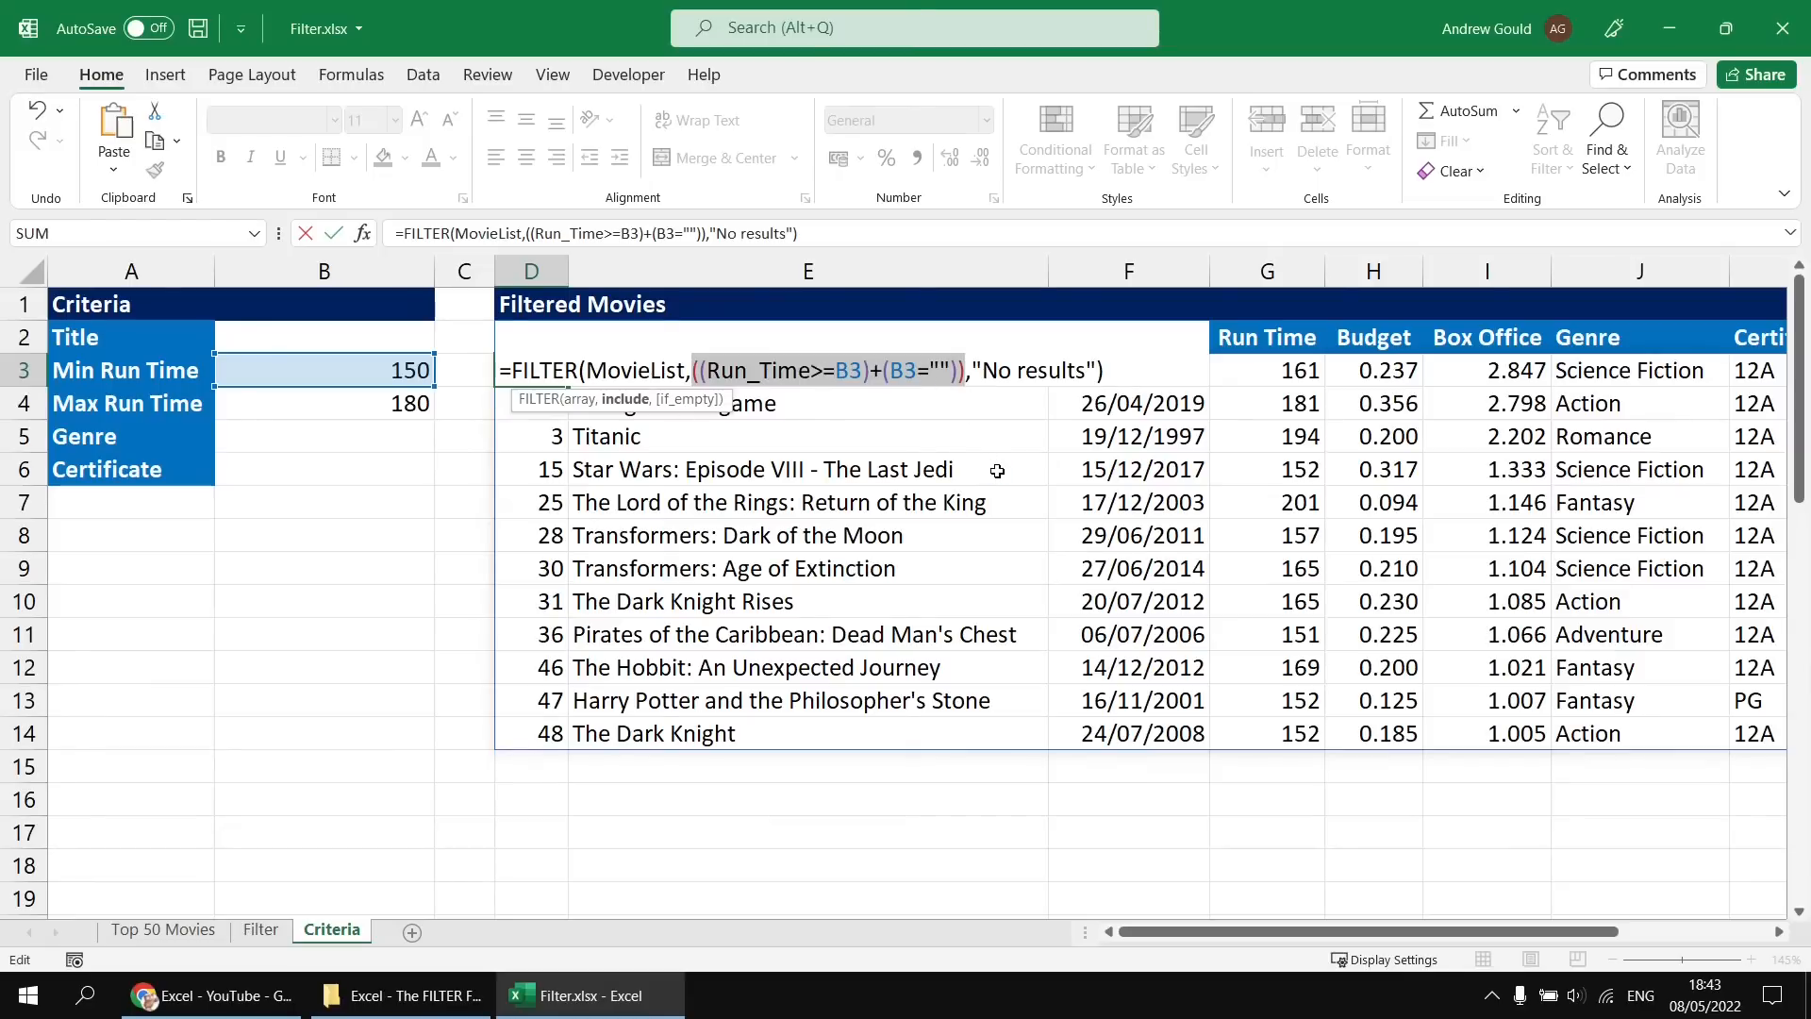
pyautogui.click(968, 371)
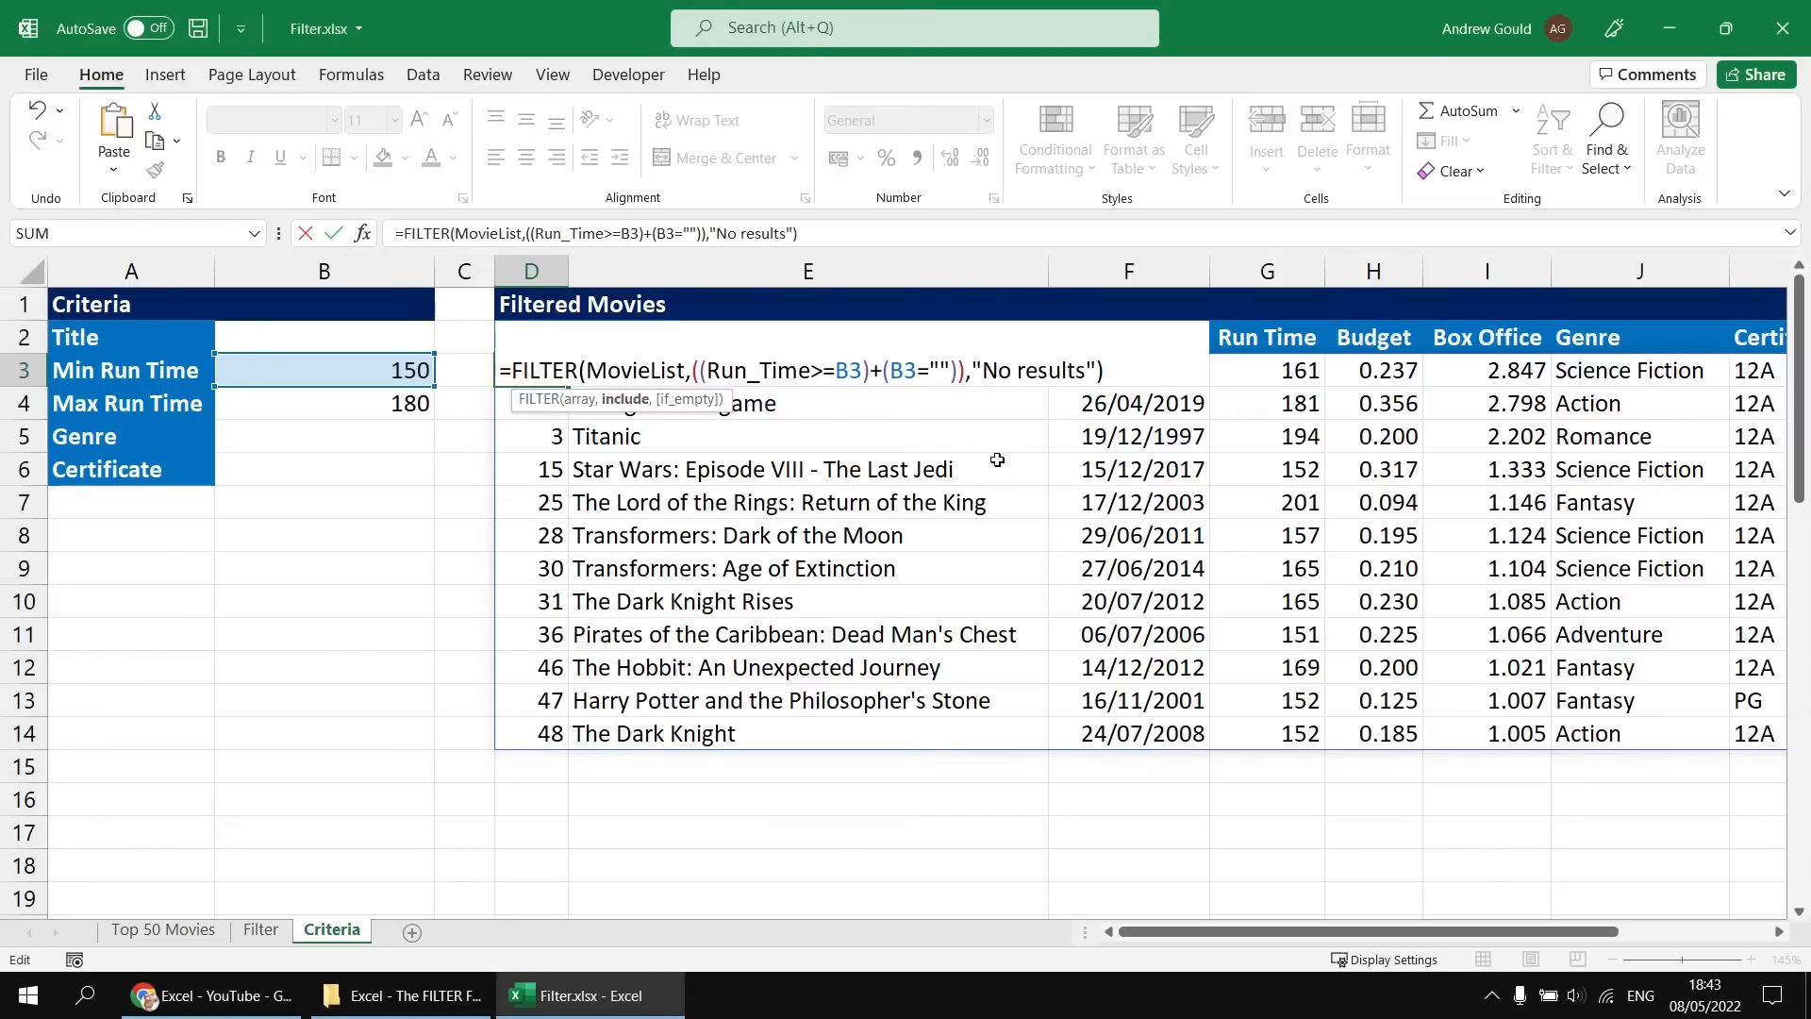
pyautogui.write('*')
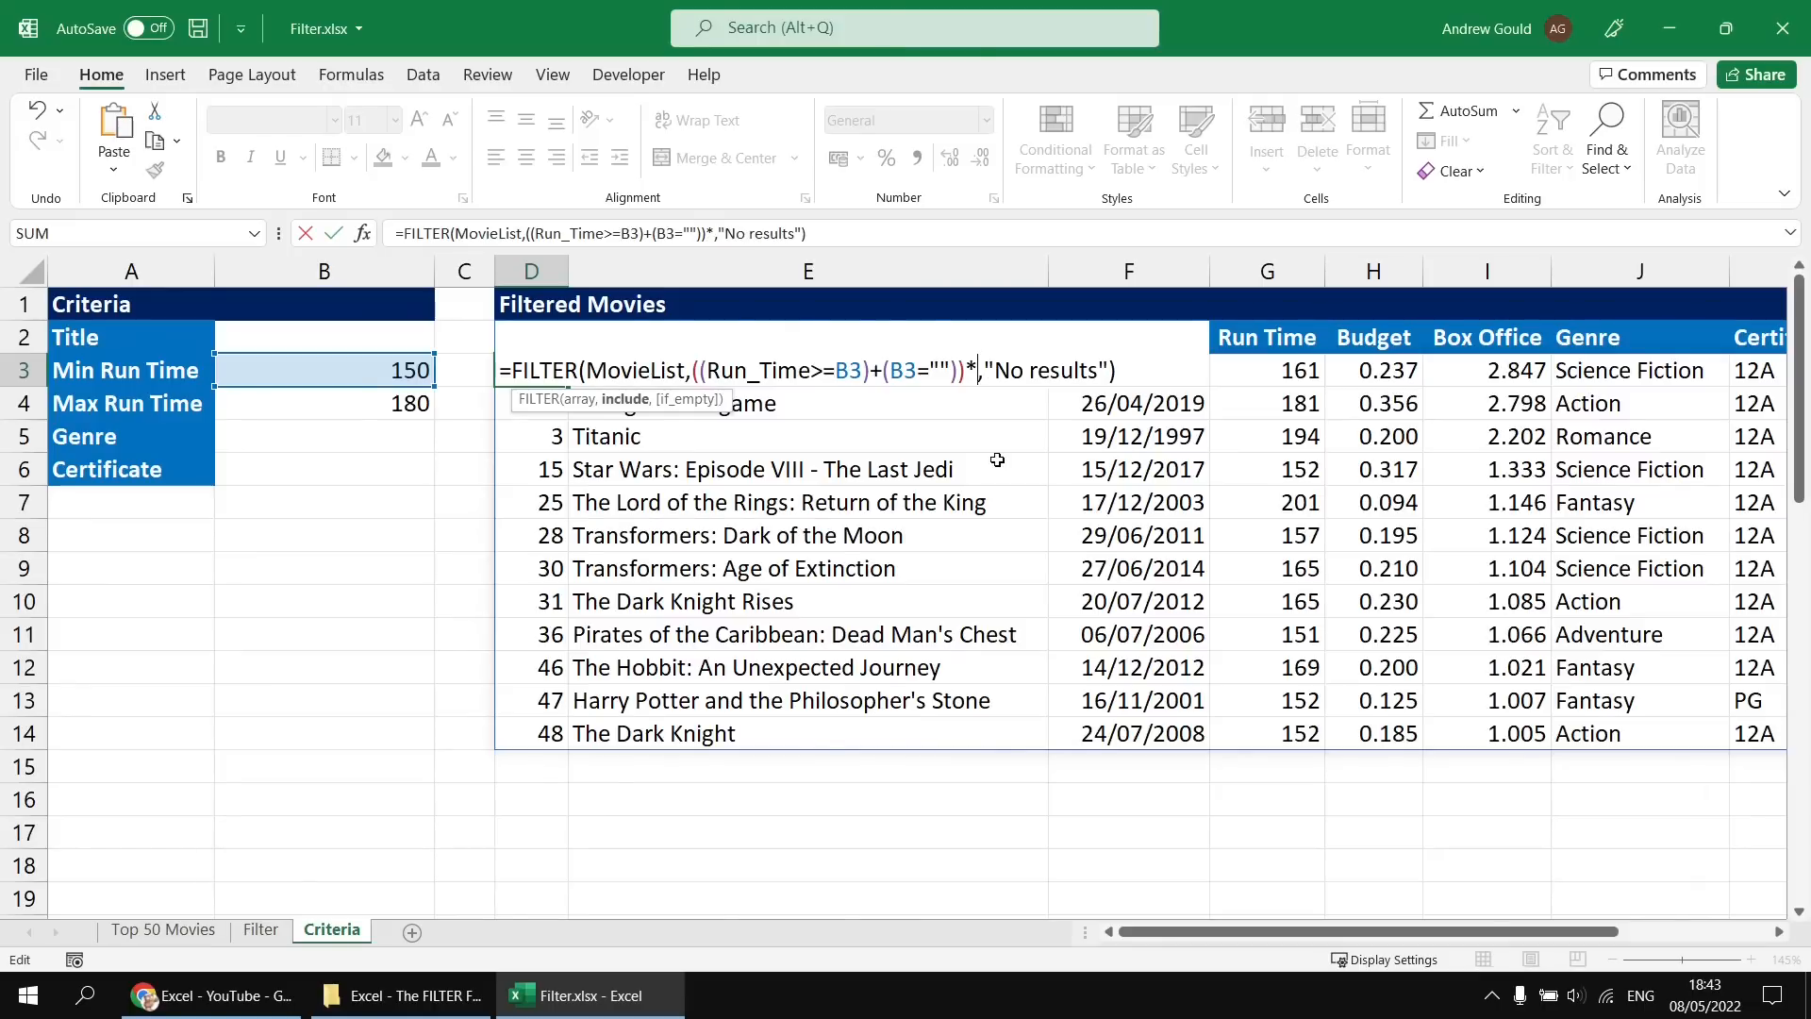
pyautogui.hotkey('ctrl', 'v')
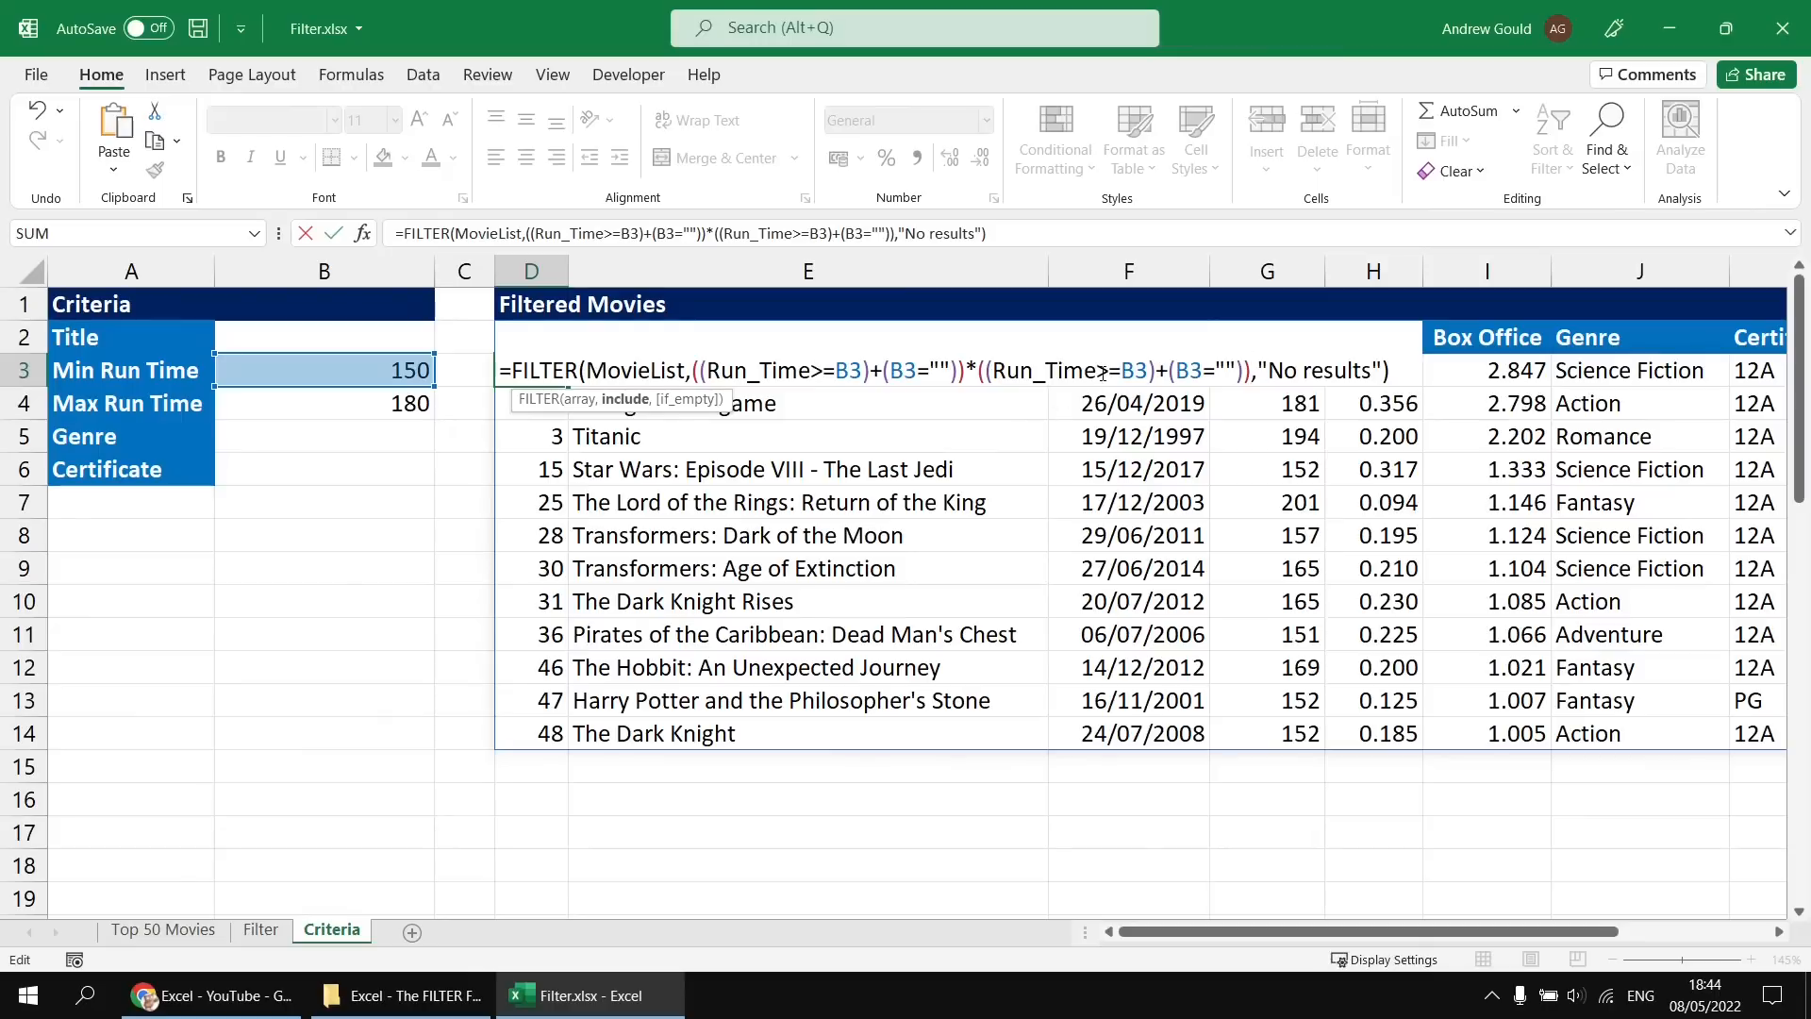
# Change the duplicated conditions in the D3 formula to Run_Time<=B4 and B4="", and commit the formula.
pyautogui.write('<')
pyautogui.moveTo(1122, 371); pyautogui.dragTo(1204, 371)
pyautogui.write('4)+(B')
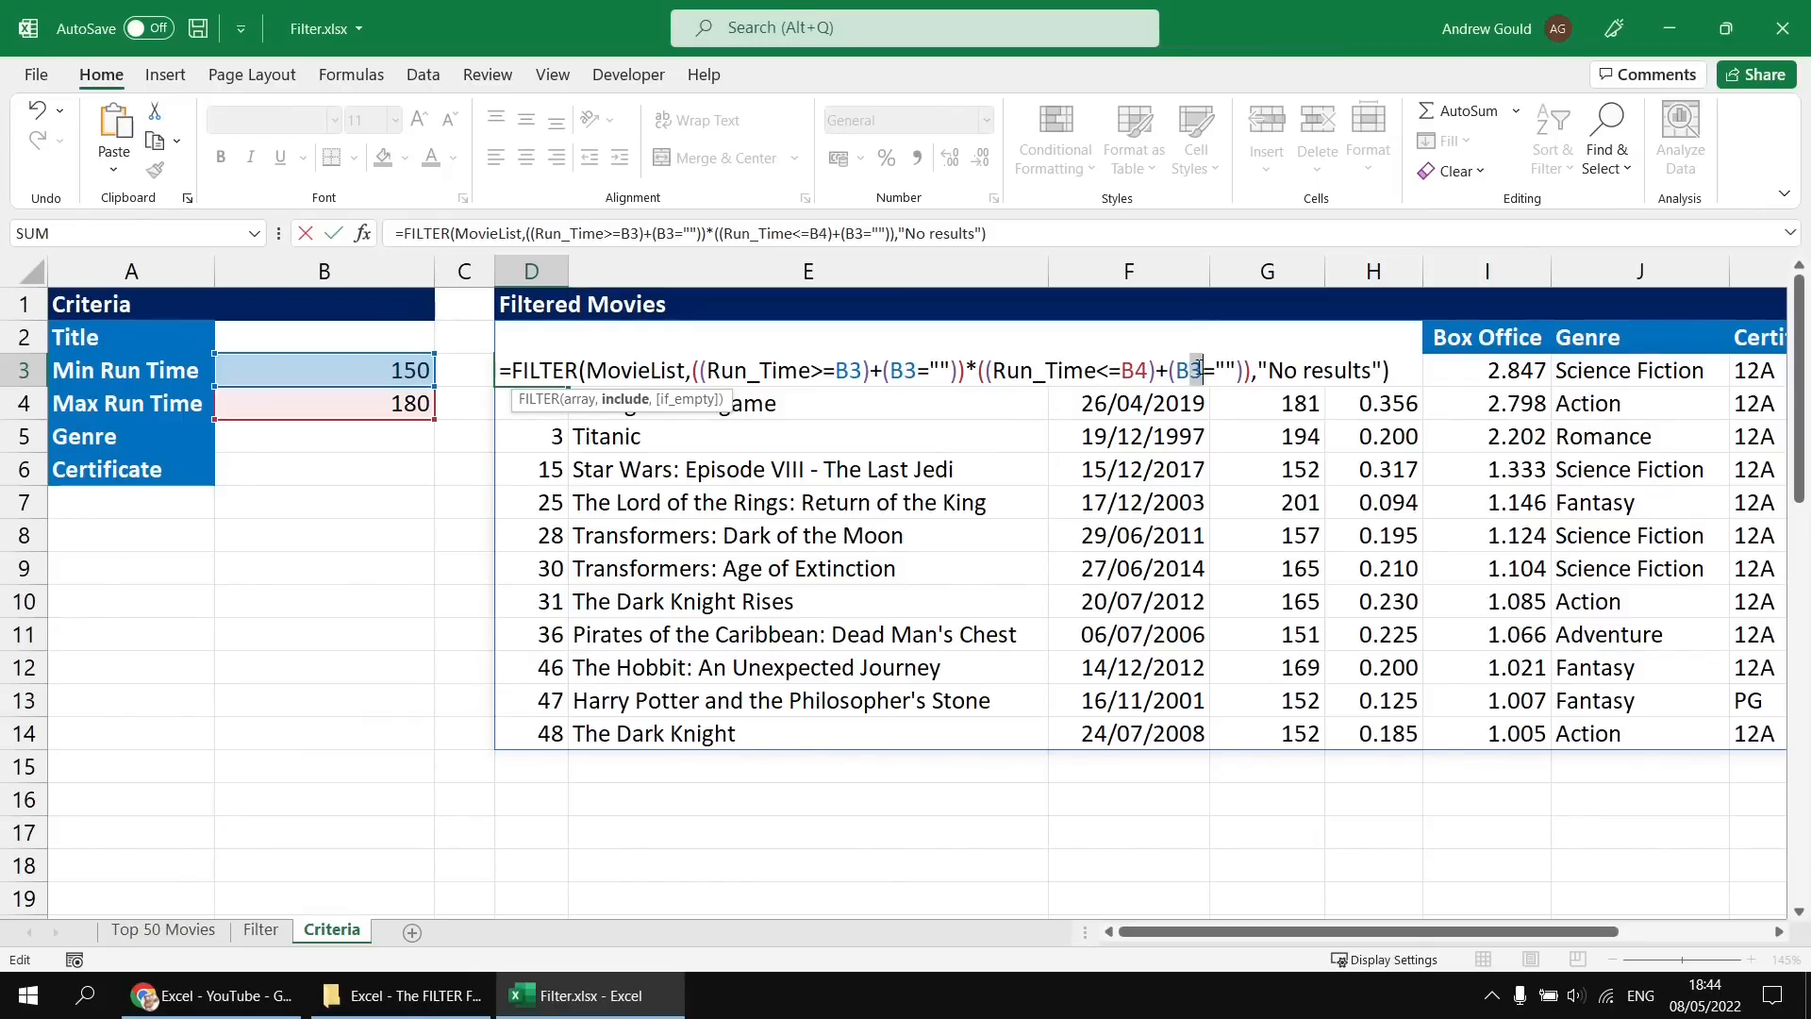
pyautogui.write('4')
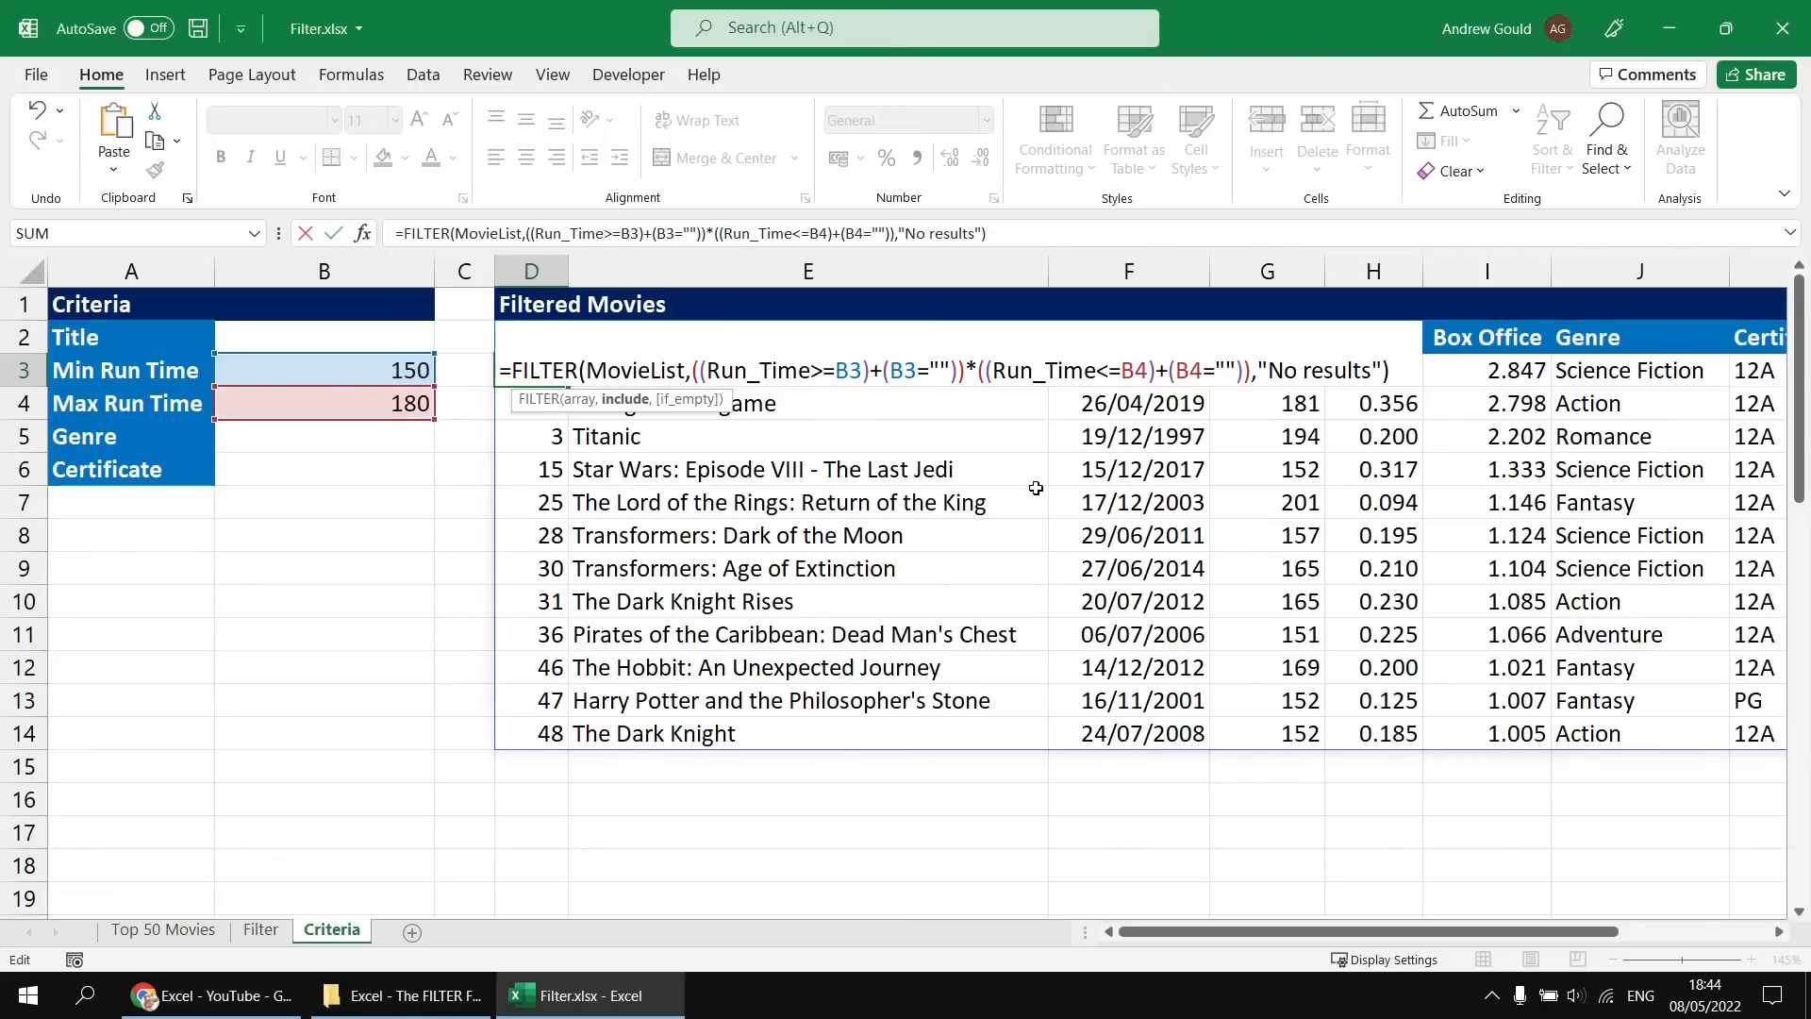
pyautogui.press('Return')
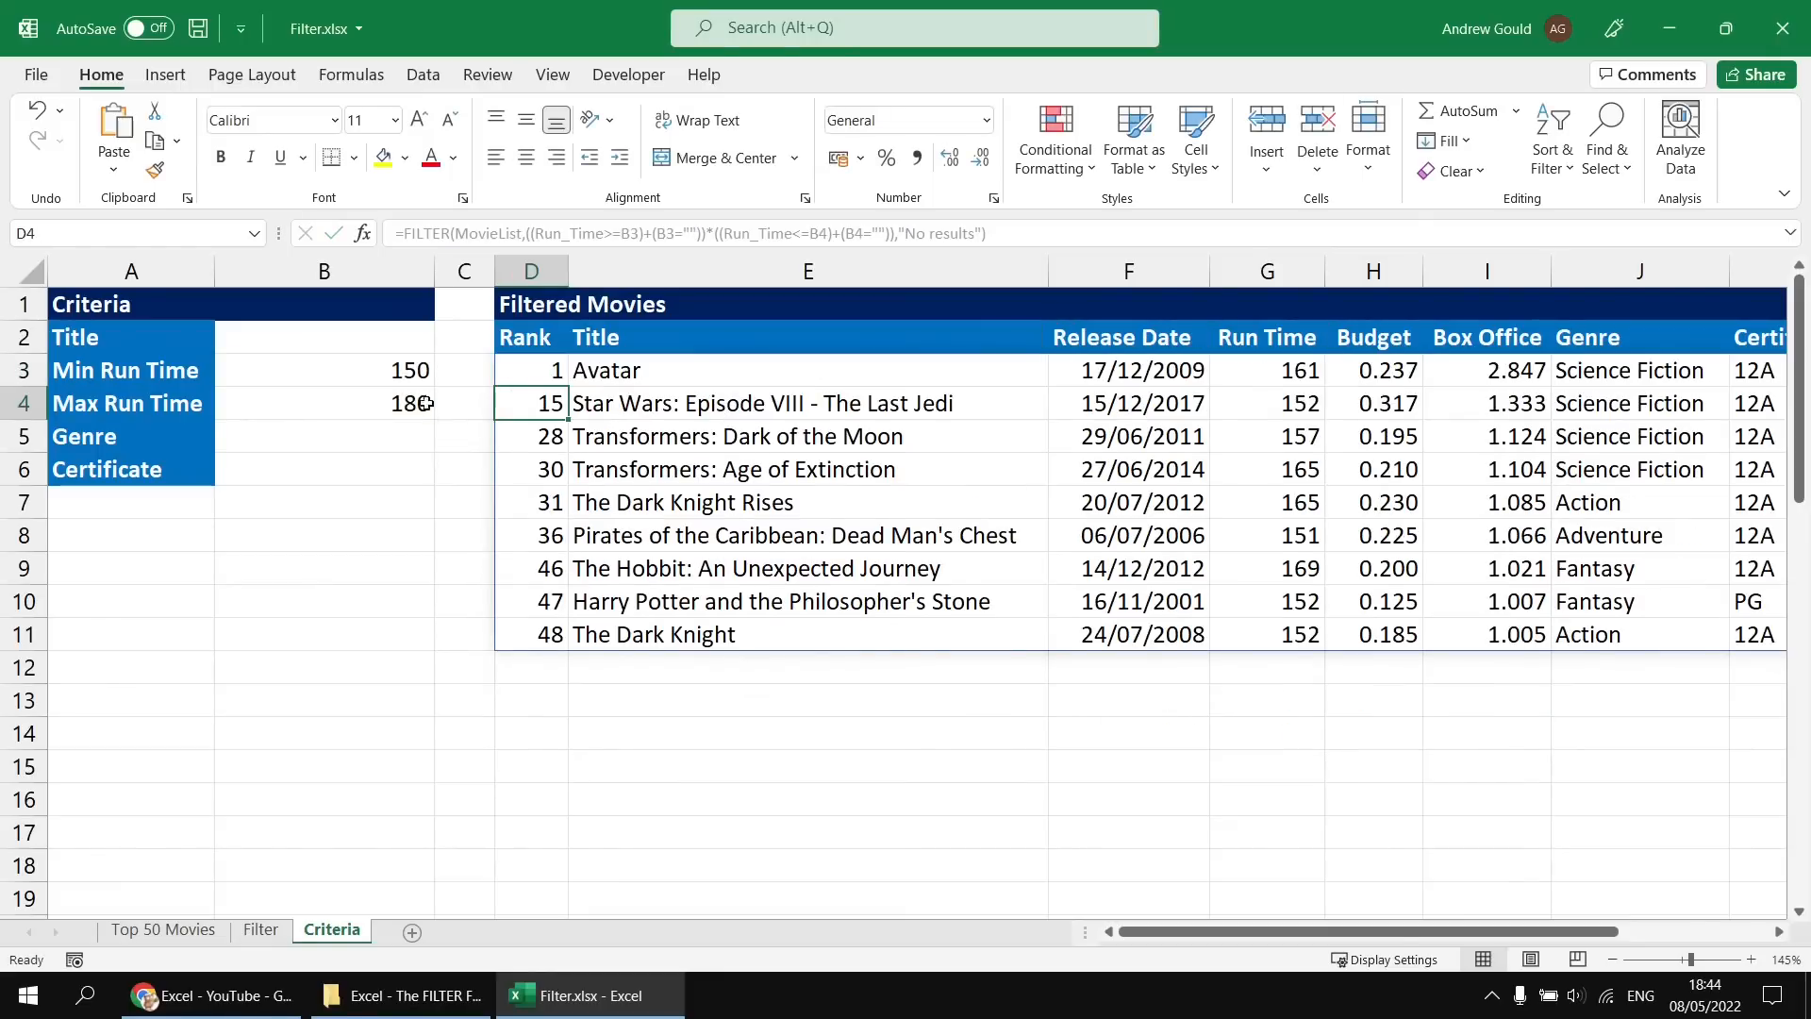
# Clear the Min Run Time in B3 to test the filter without a minimum, and undo the clearing.
pyautogui.moveTo(413, 370); pyautogui.dragTo(412, 403)
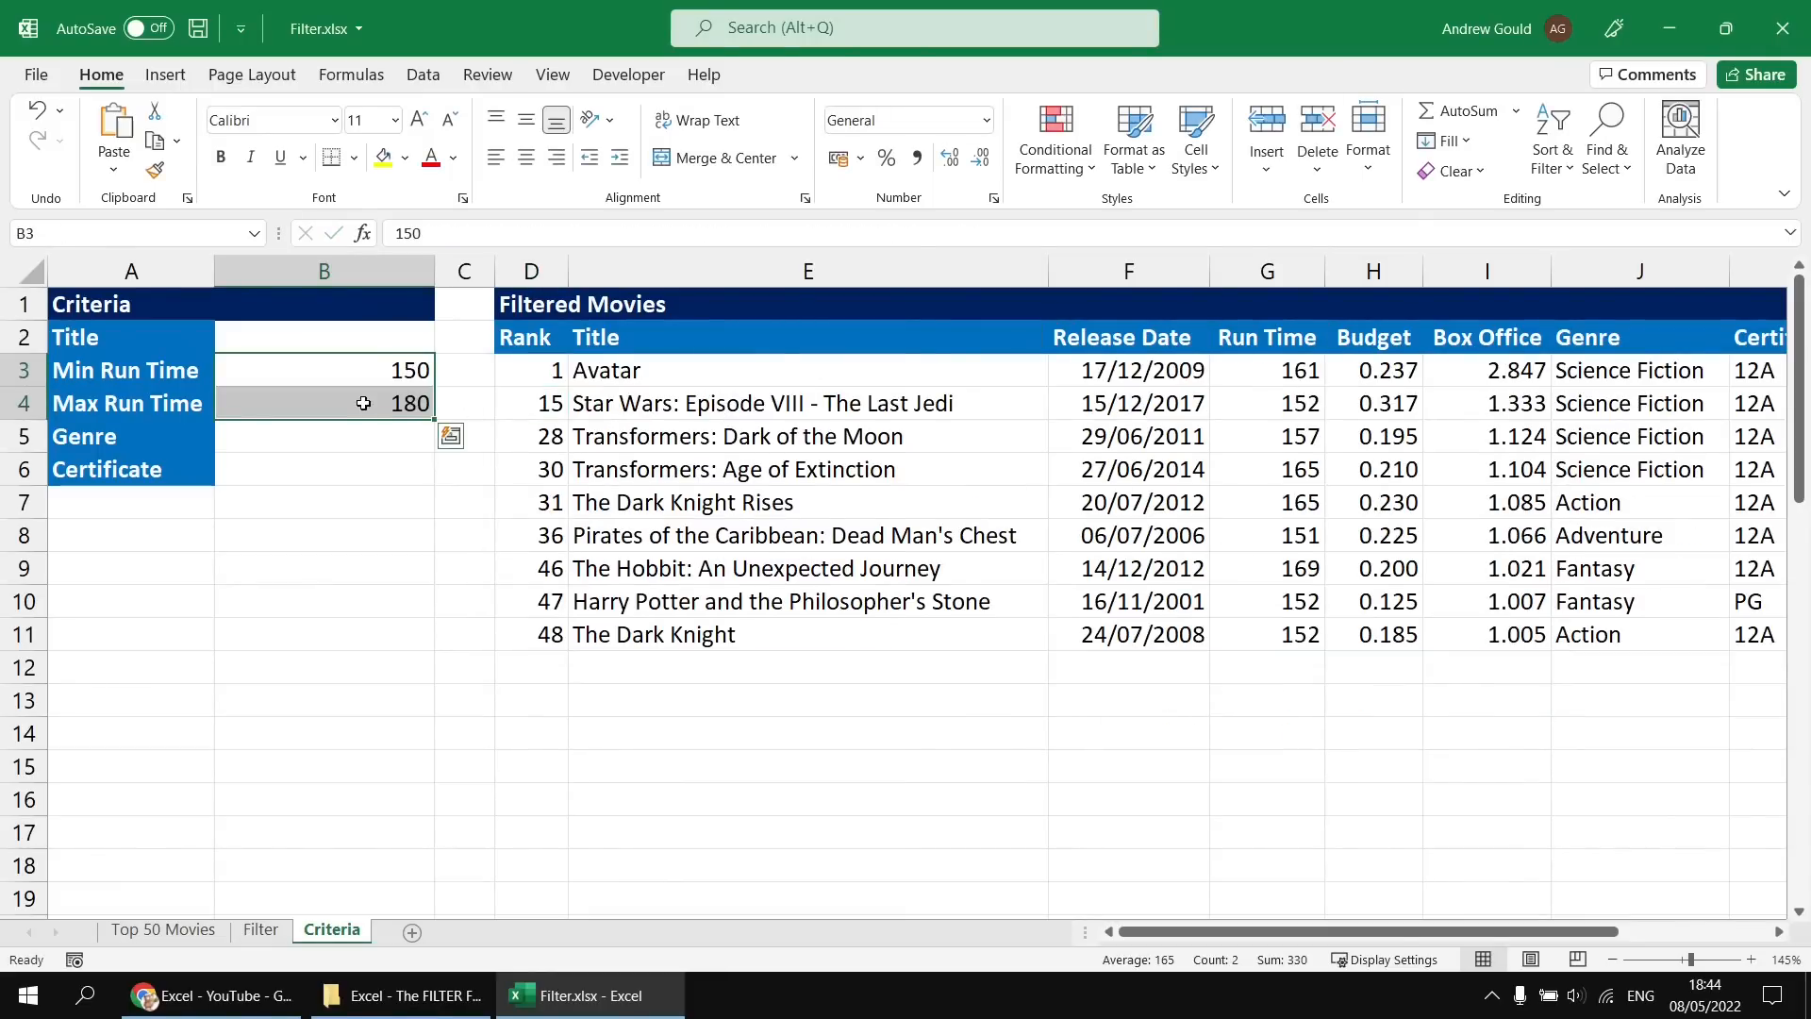
pyautogui.click(356, 371)
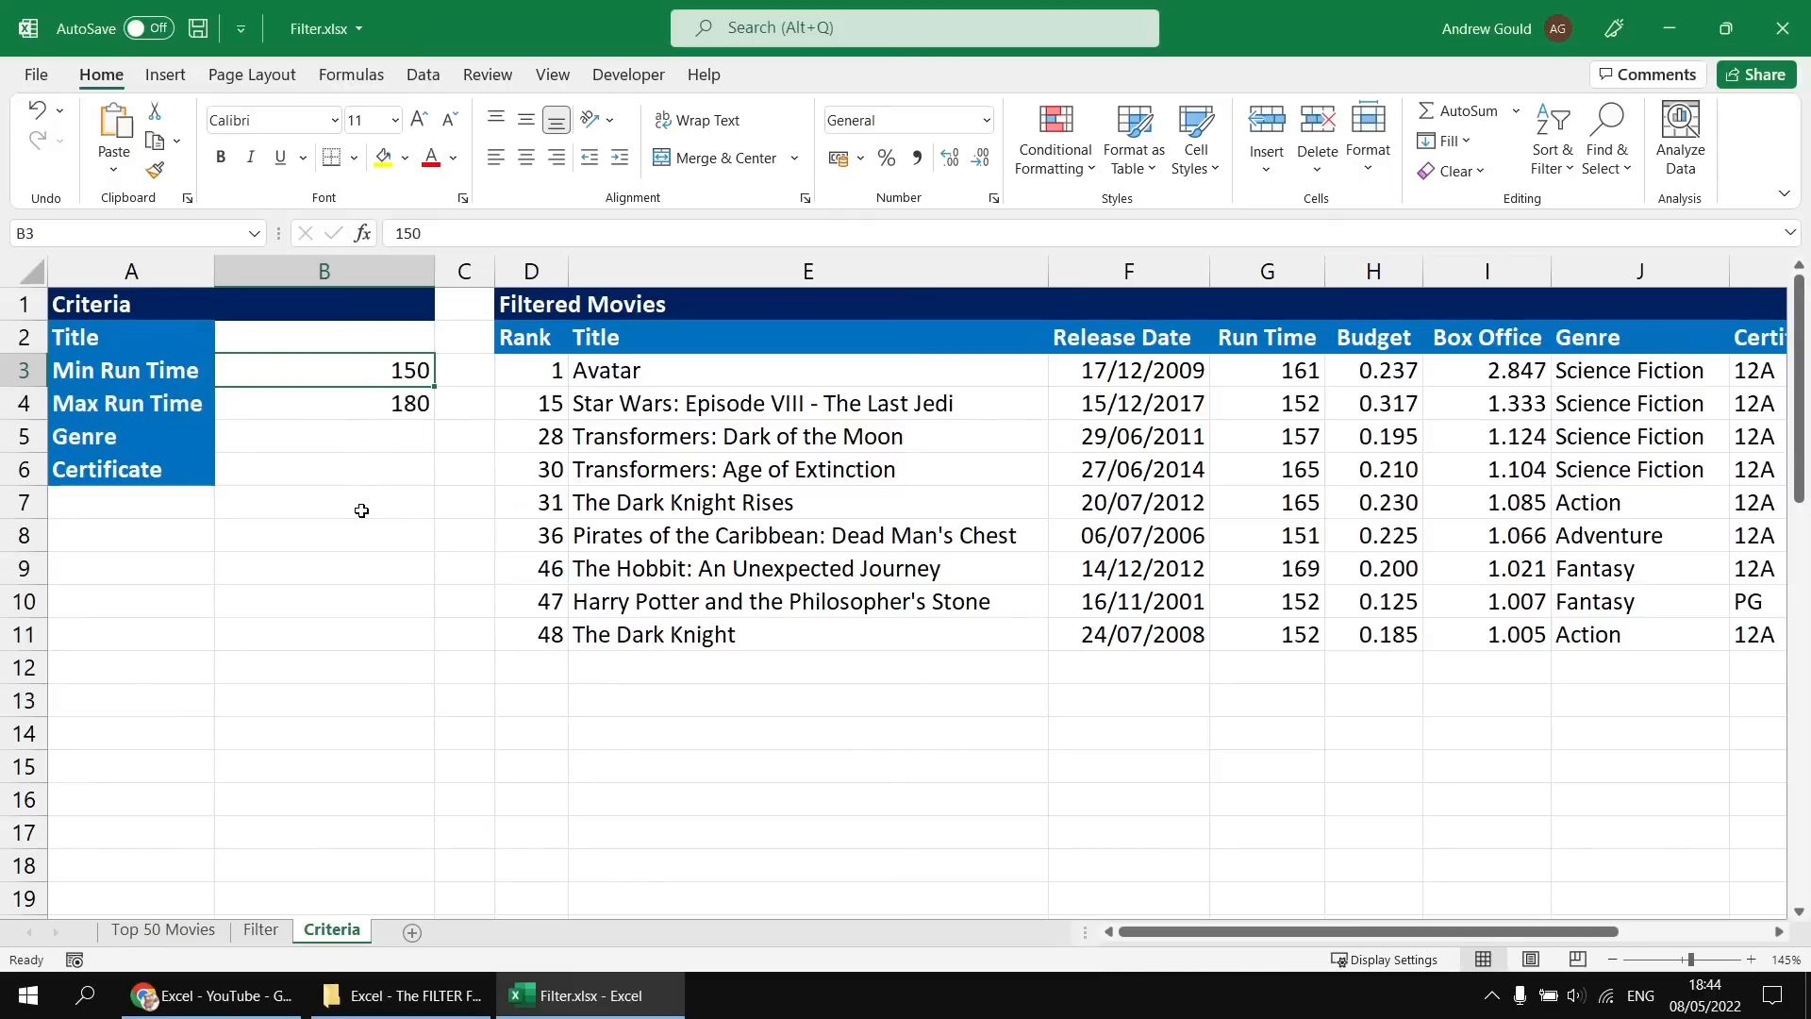
pyautogui.press('Delete')
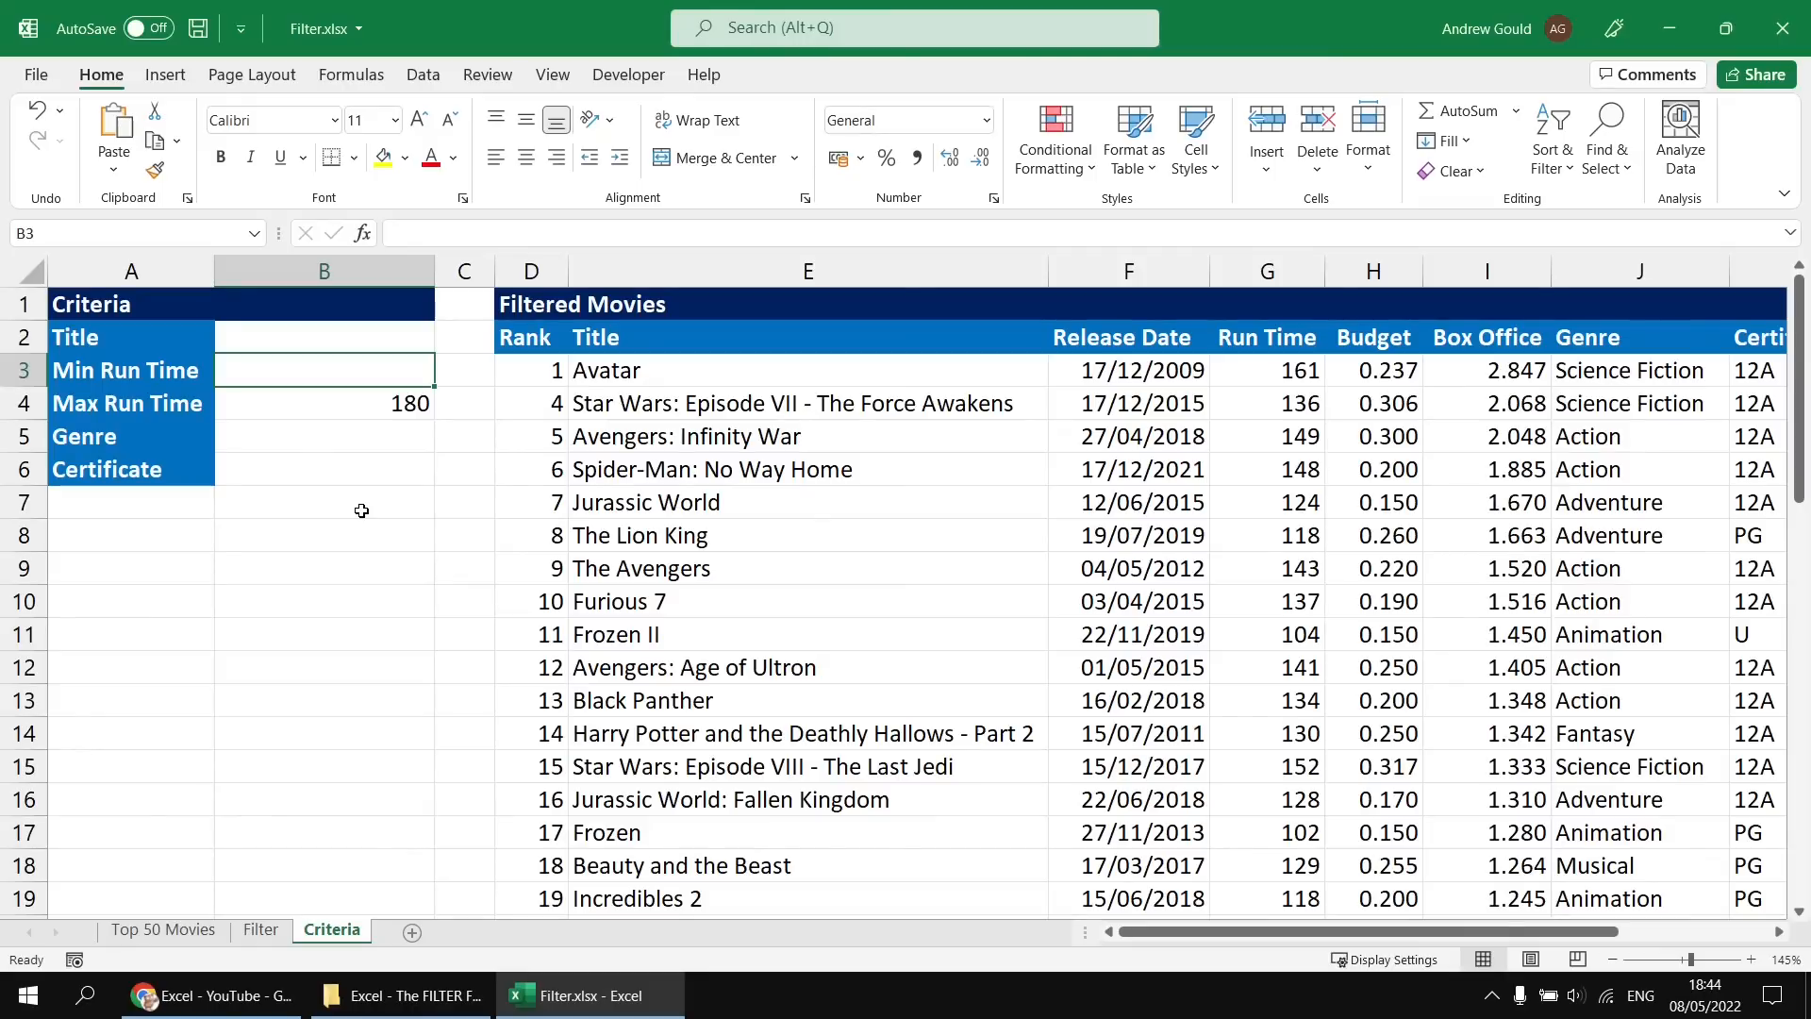
pyautogui.hotkey('ctrl', 'z')
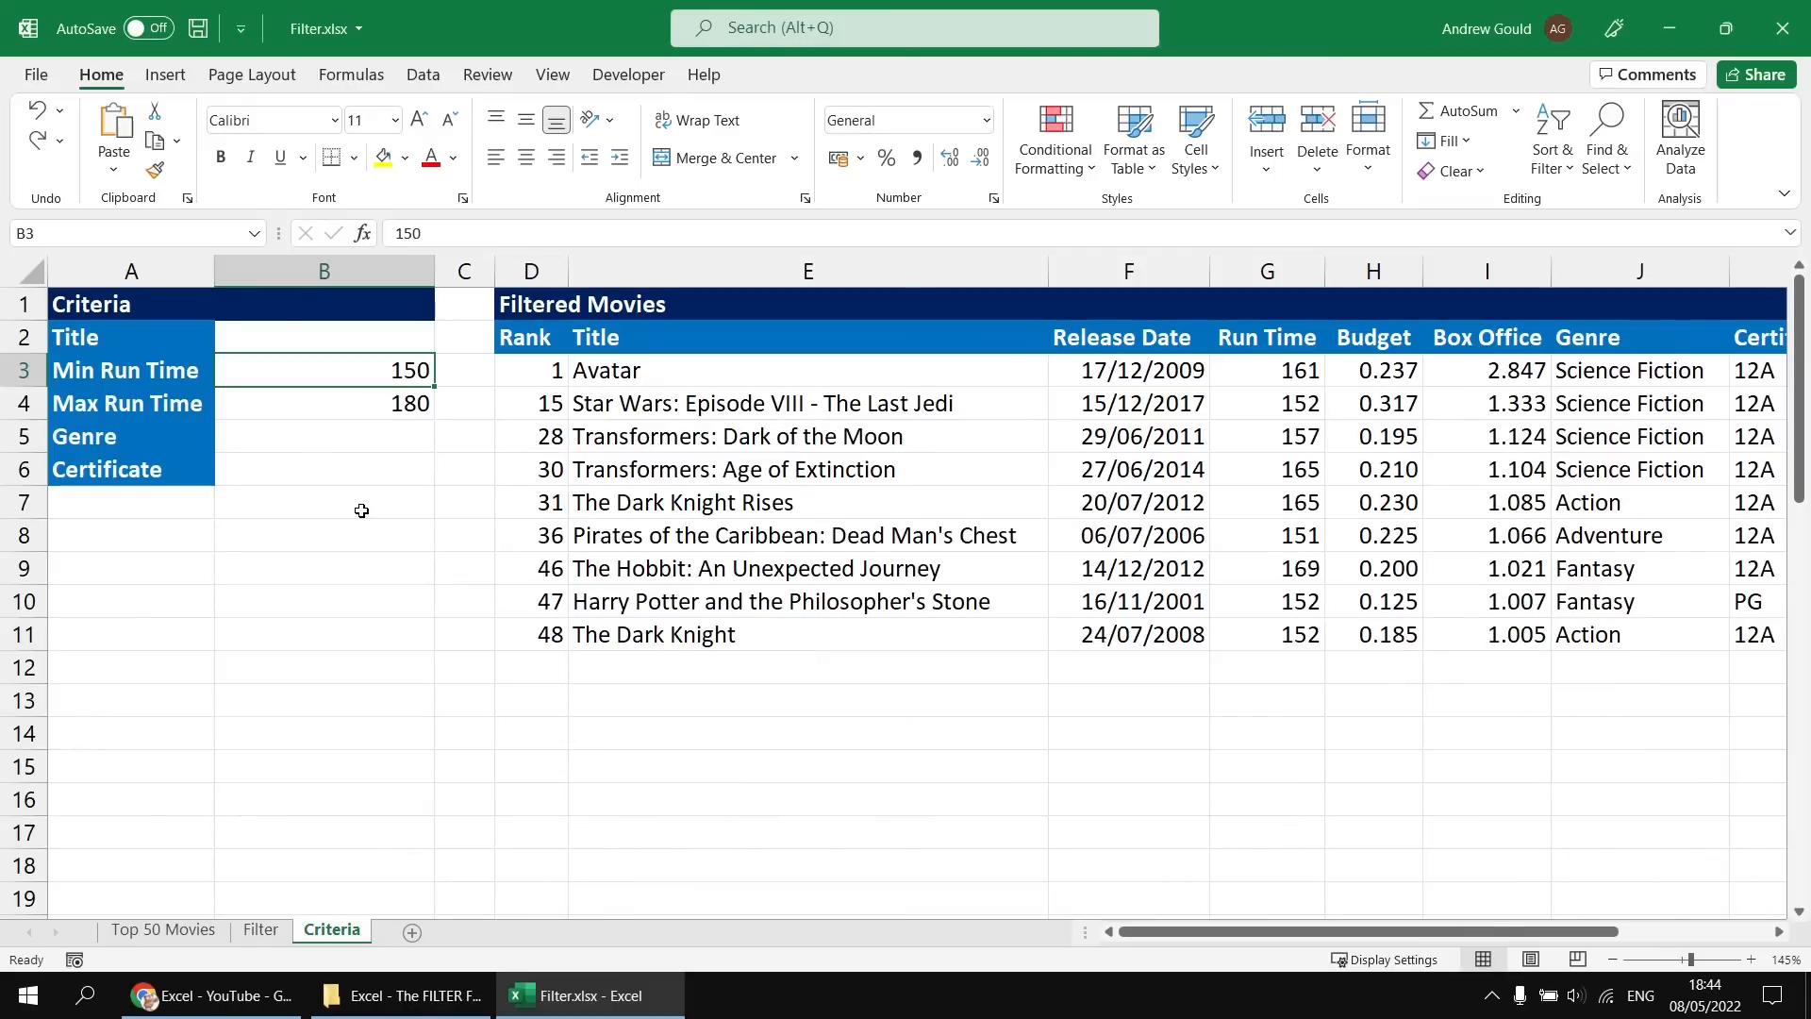
# Clear the Max Run Time in B4 and the Min Run Time in B3.
pyautogui.press('Down')
pyautogui.press('Delete')
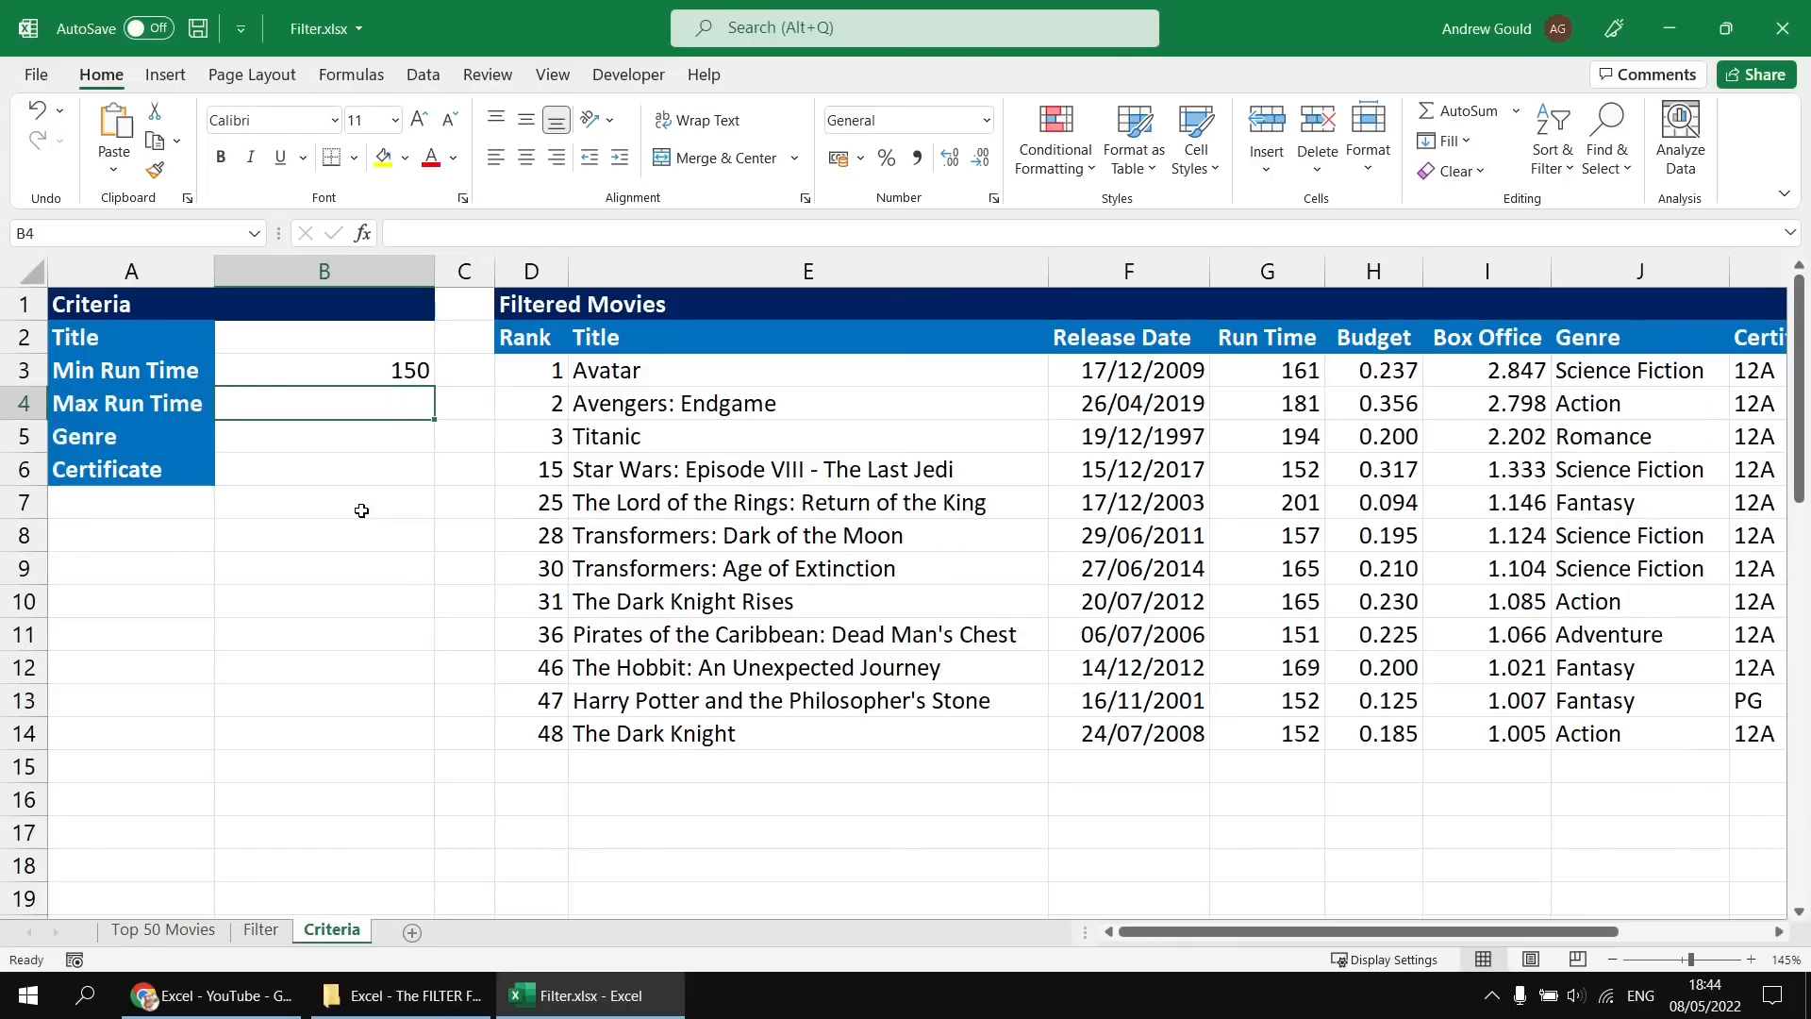
pyautogui.press('Up')
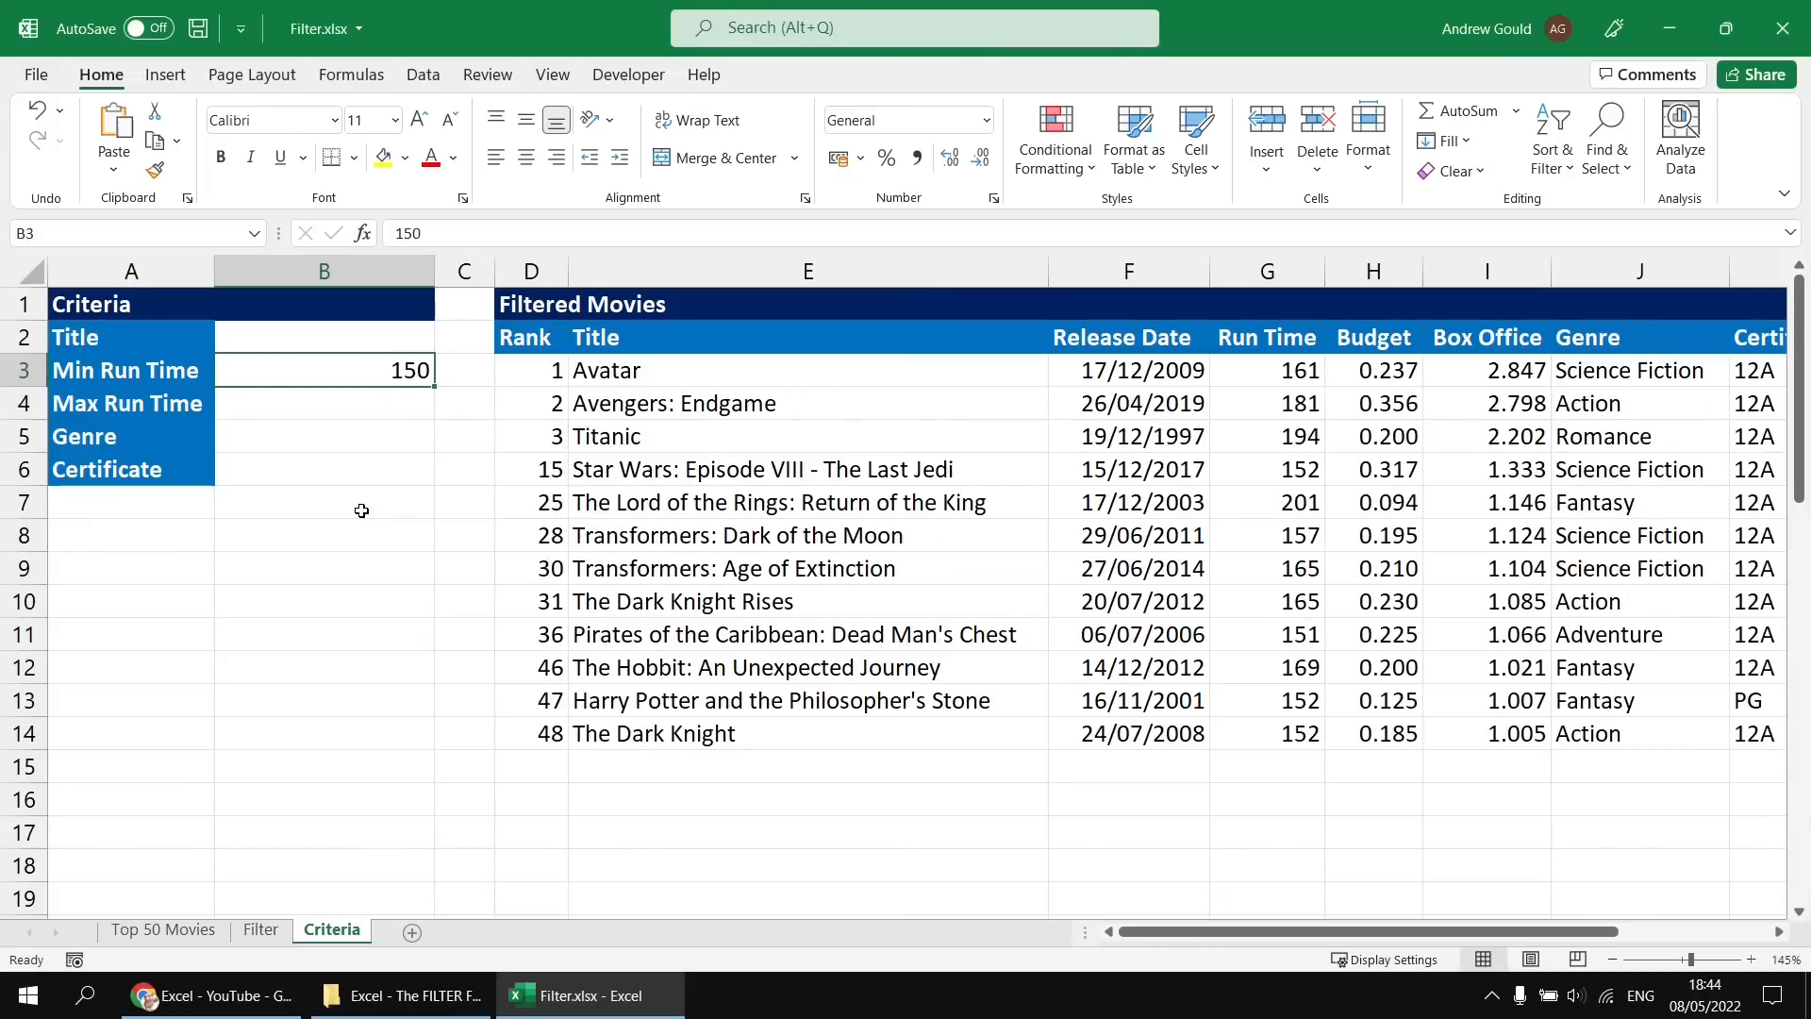
pyautogui.press('Delete')
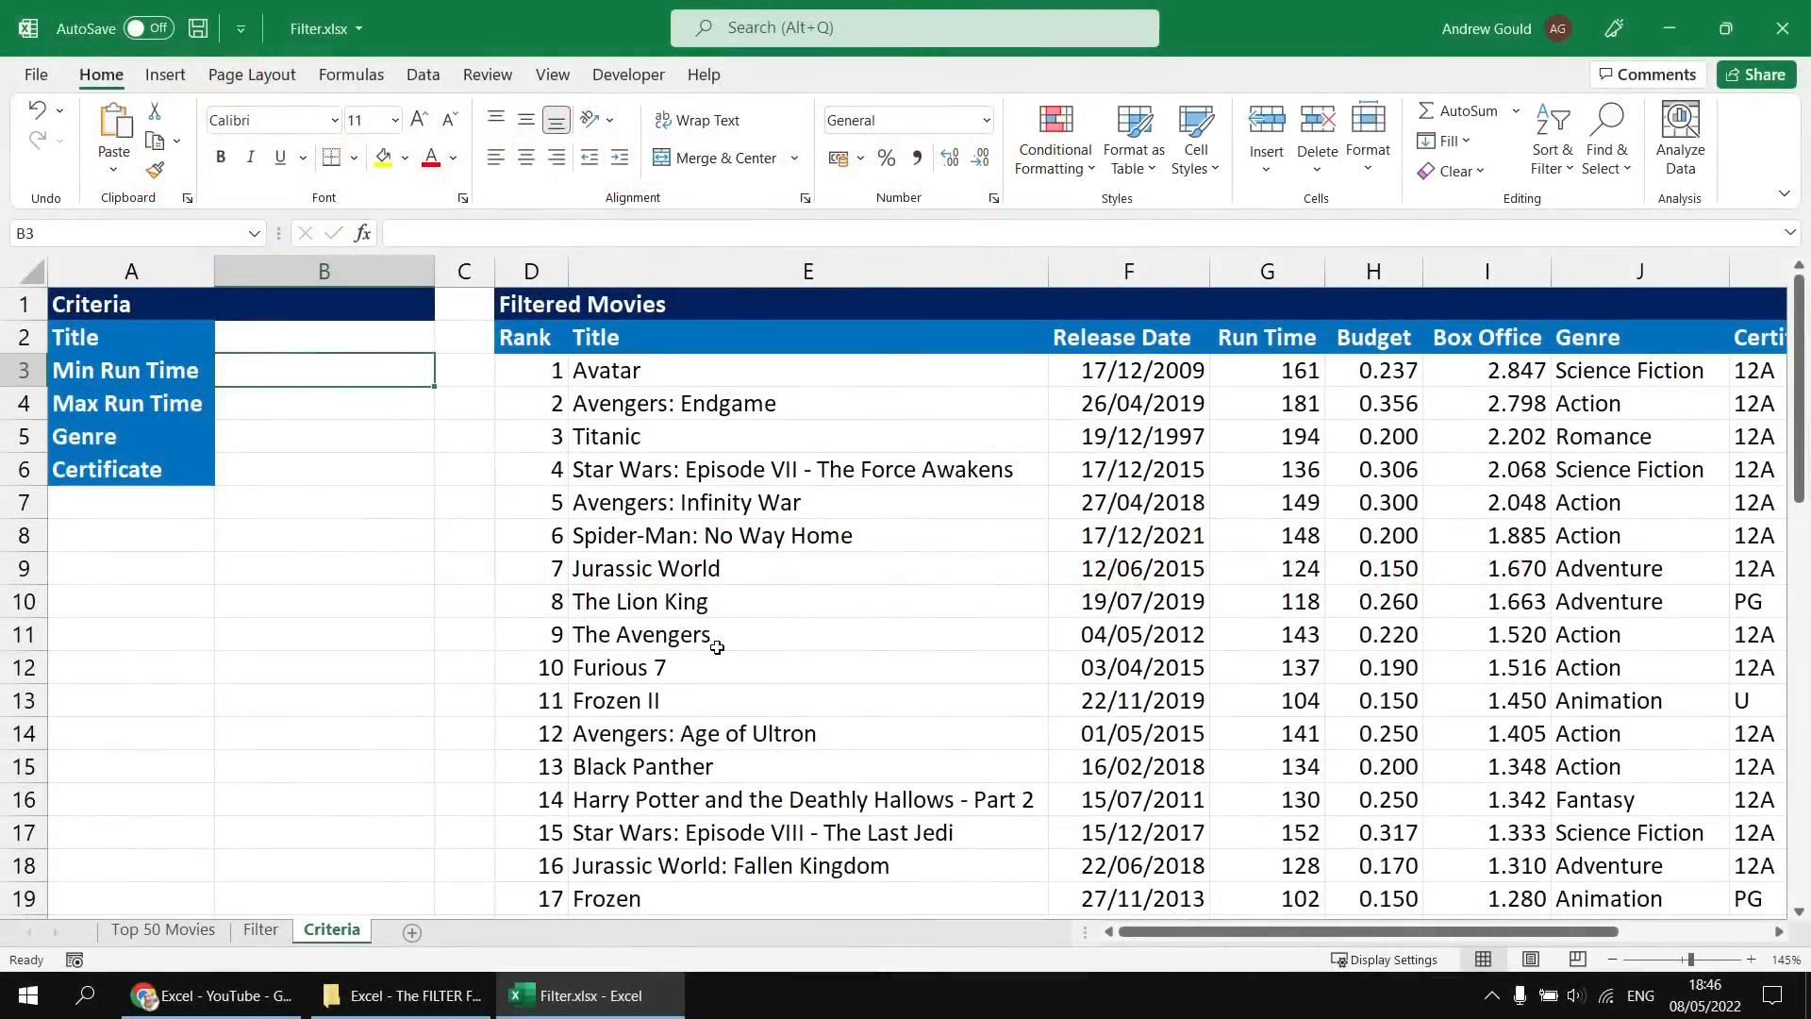
# In the D3 formula, insert a copy of the minimum run time conditions at the start of the include argument, joined with *.
pyautogui.click(249, 342)
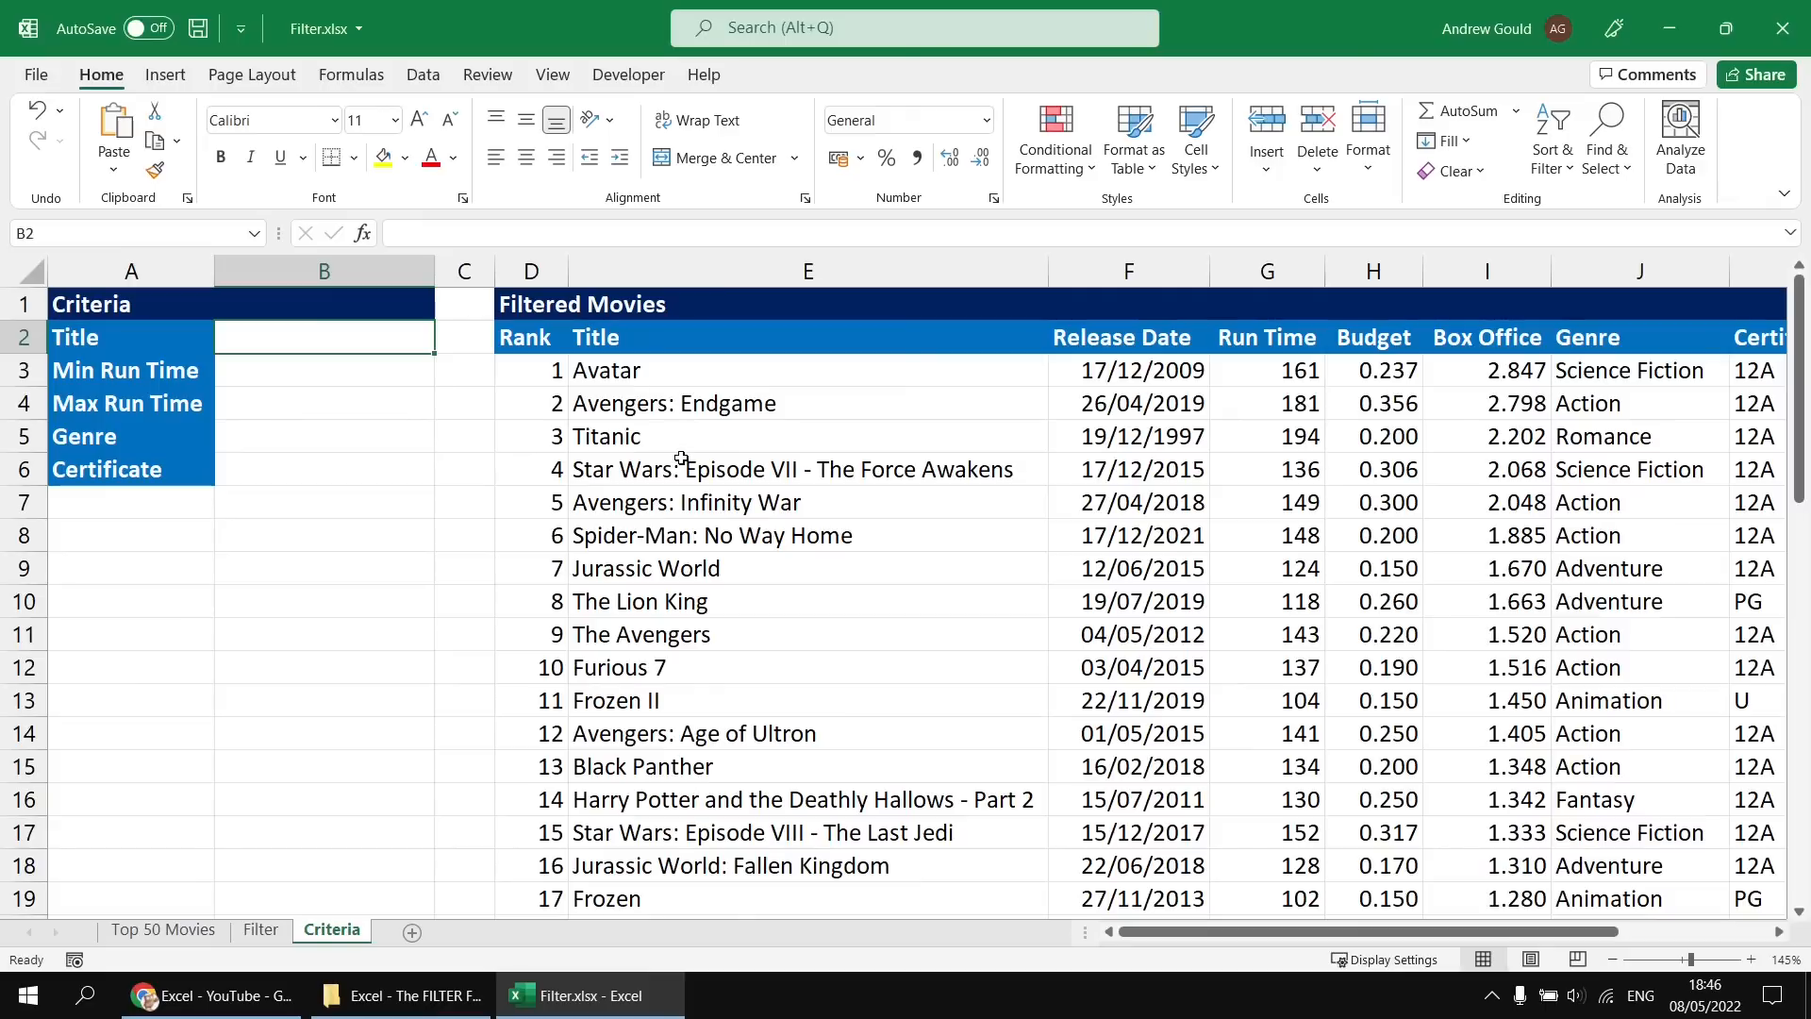
pyautogui.click(547, 376)
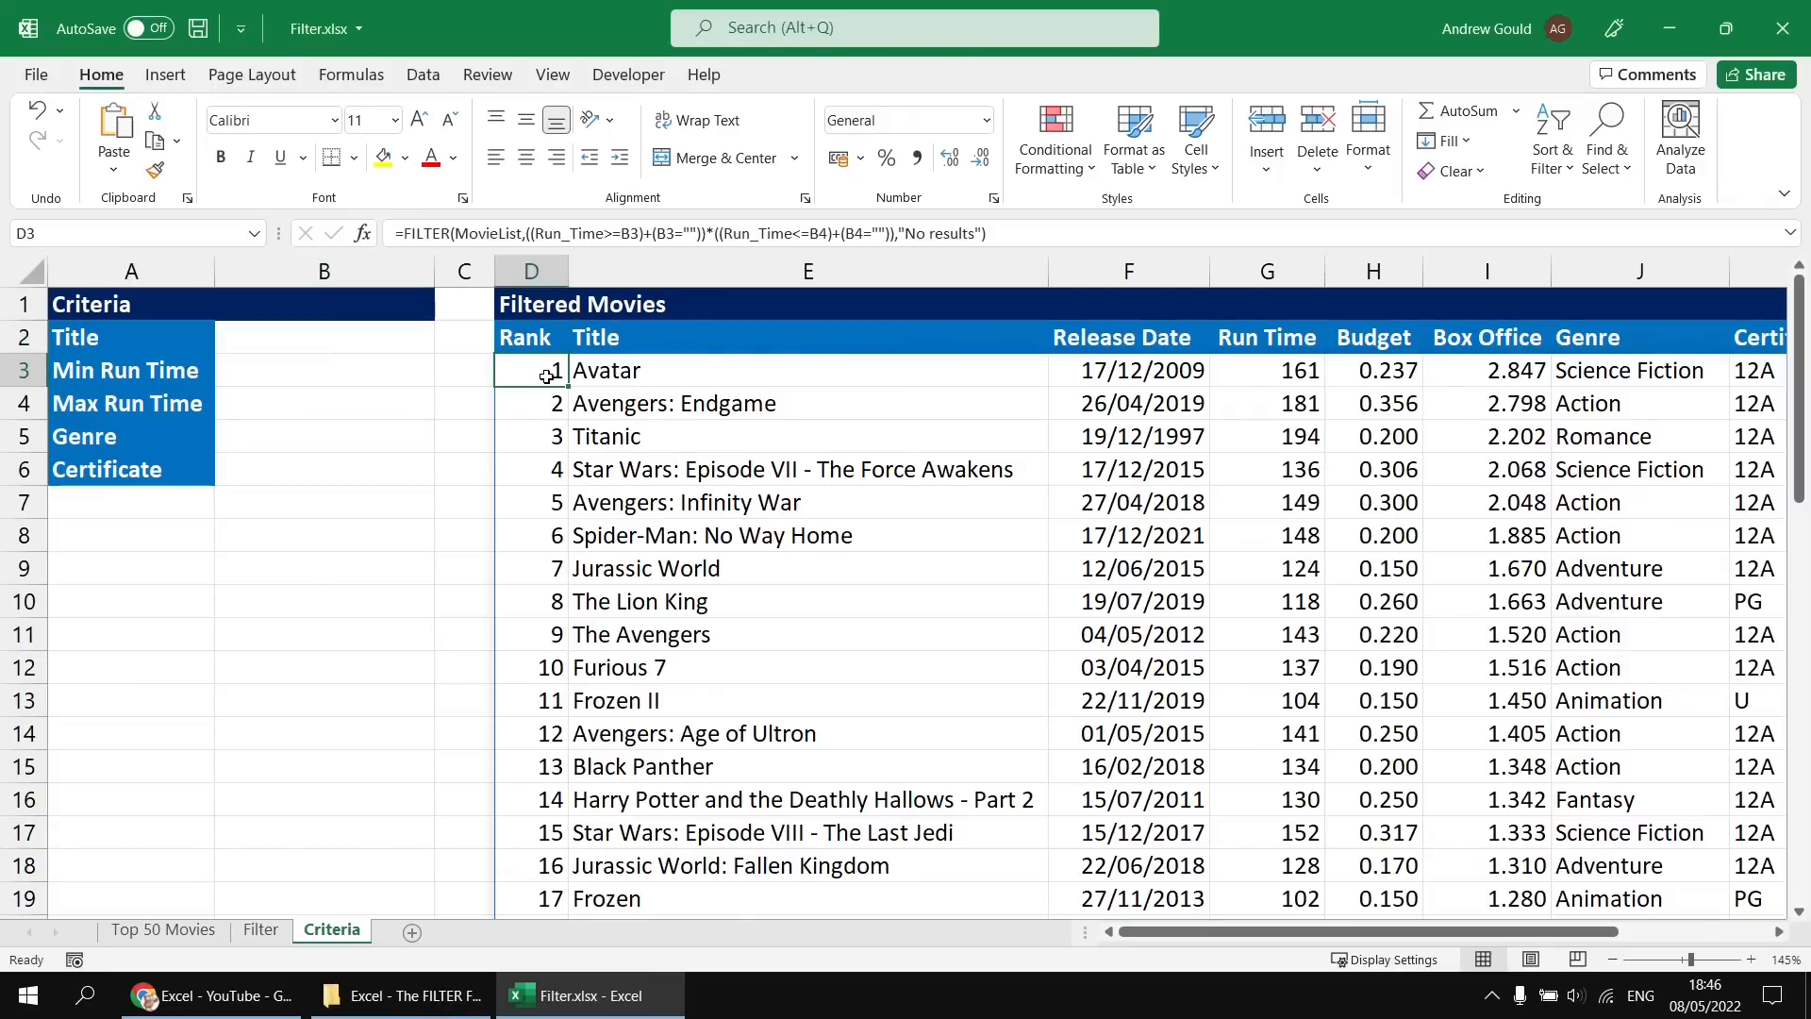
pyautogui.doubleClick(547, 376)
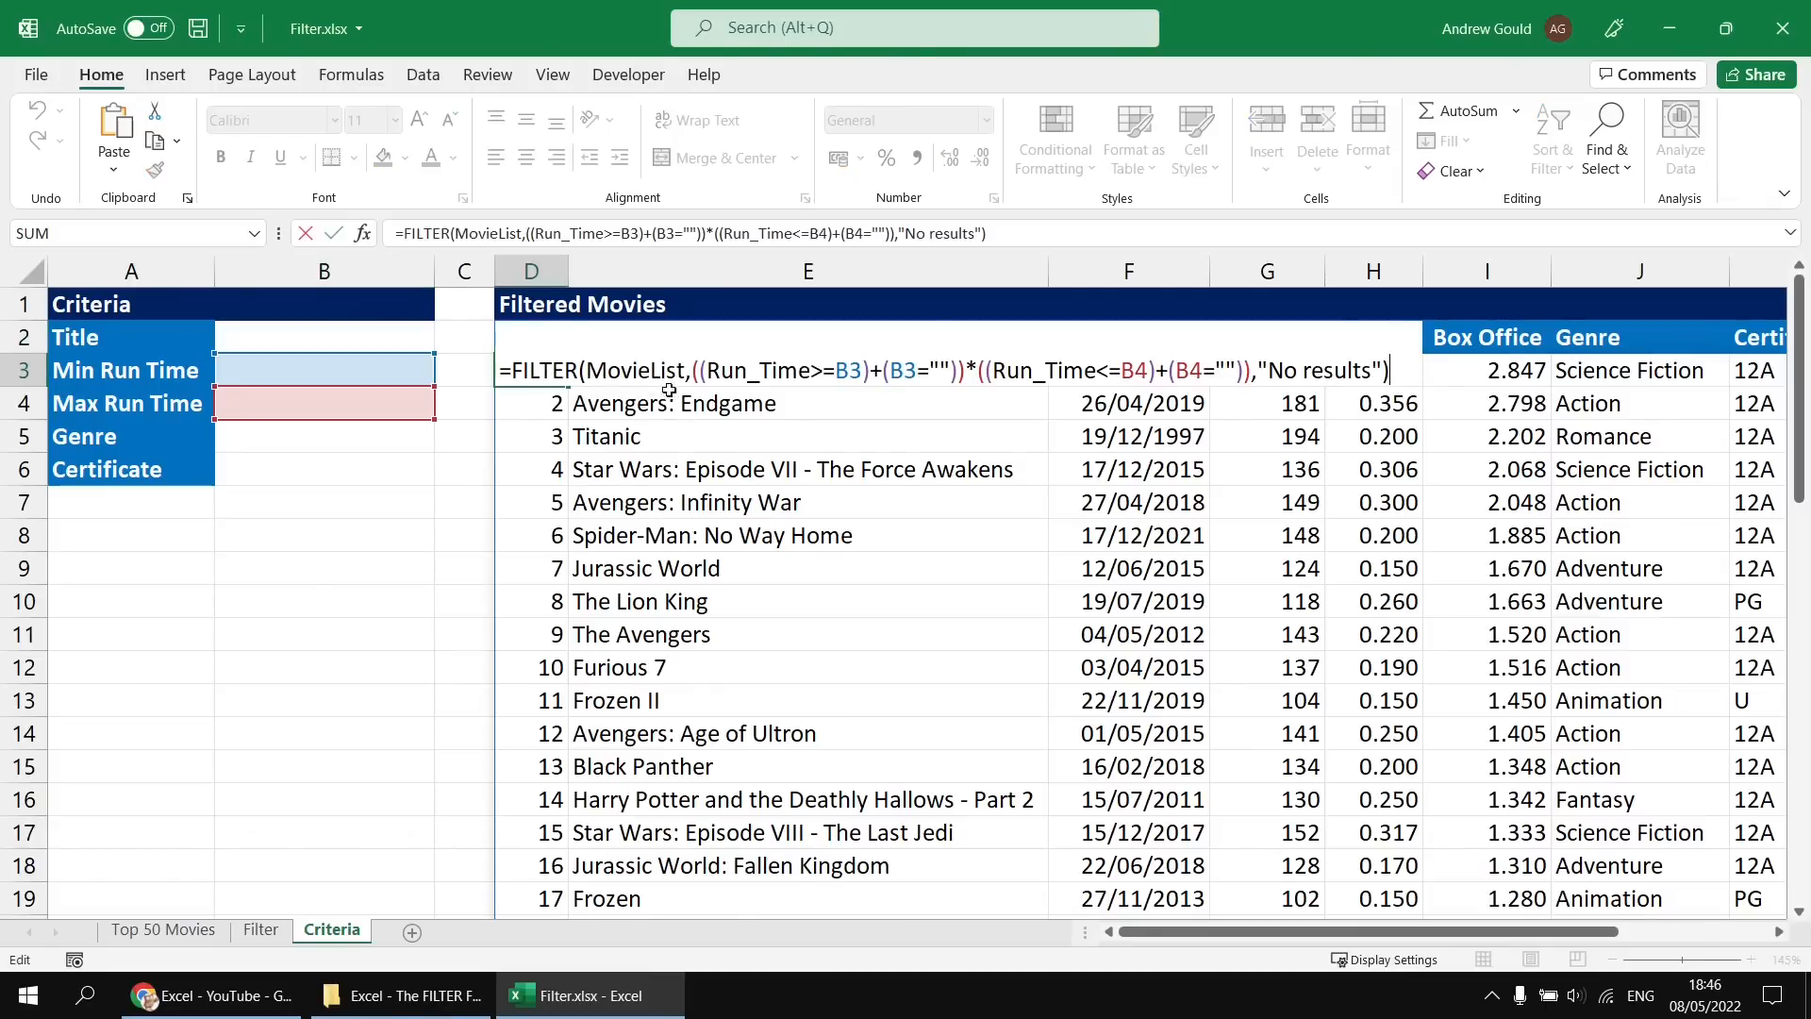
pyautogui.moveTo(695, 371); pyautogui.dragTo(968, 366)
pyautogui.hotkey('ctrl', 'c')
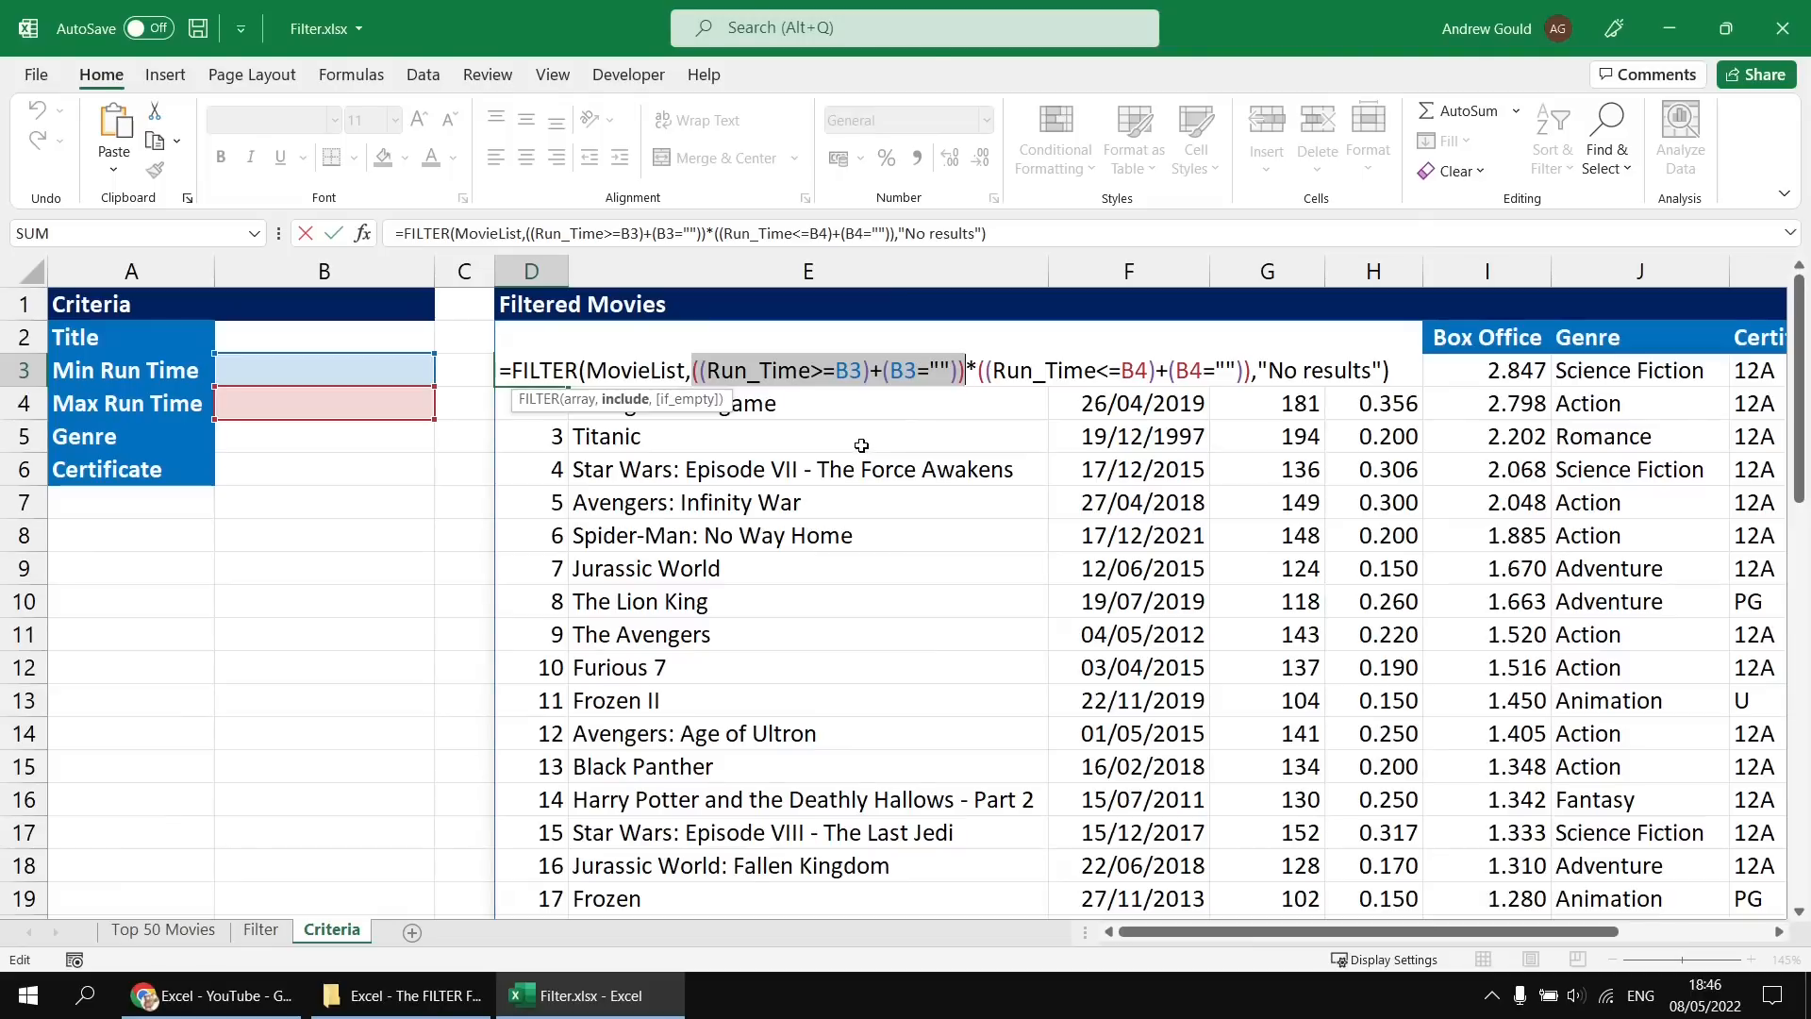
pyautogui.click(693, 370)
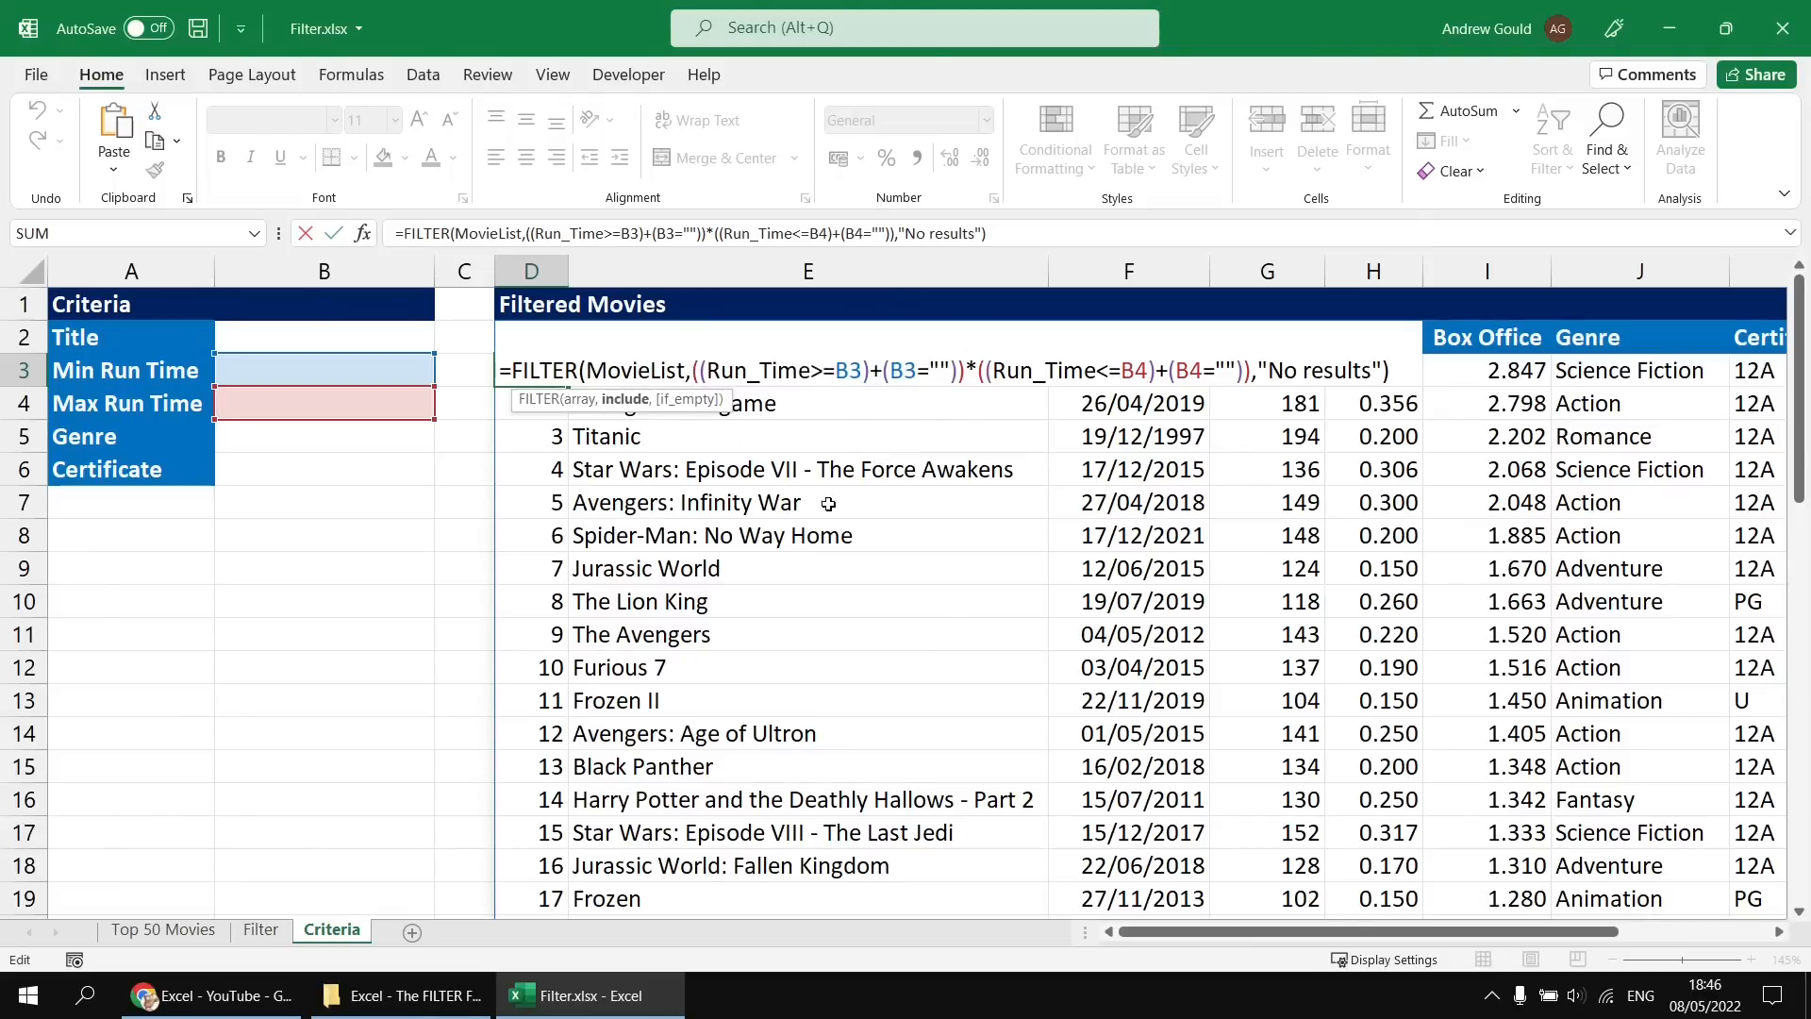
pyautogui.hotkey('ctrl', 'v')
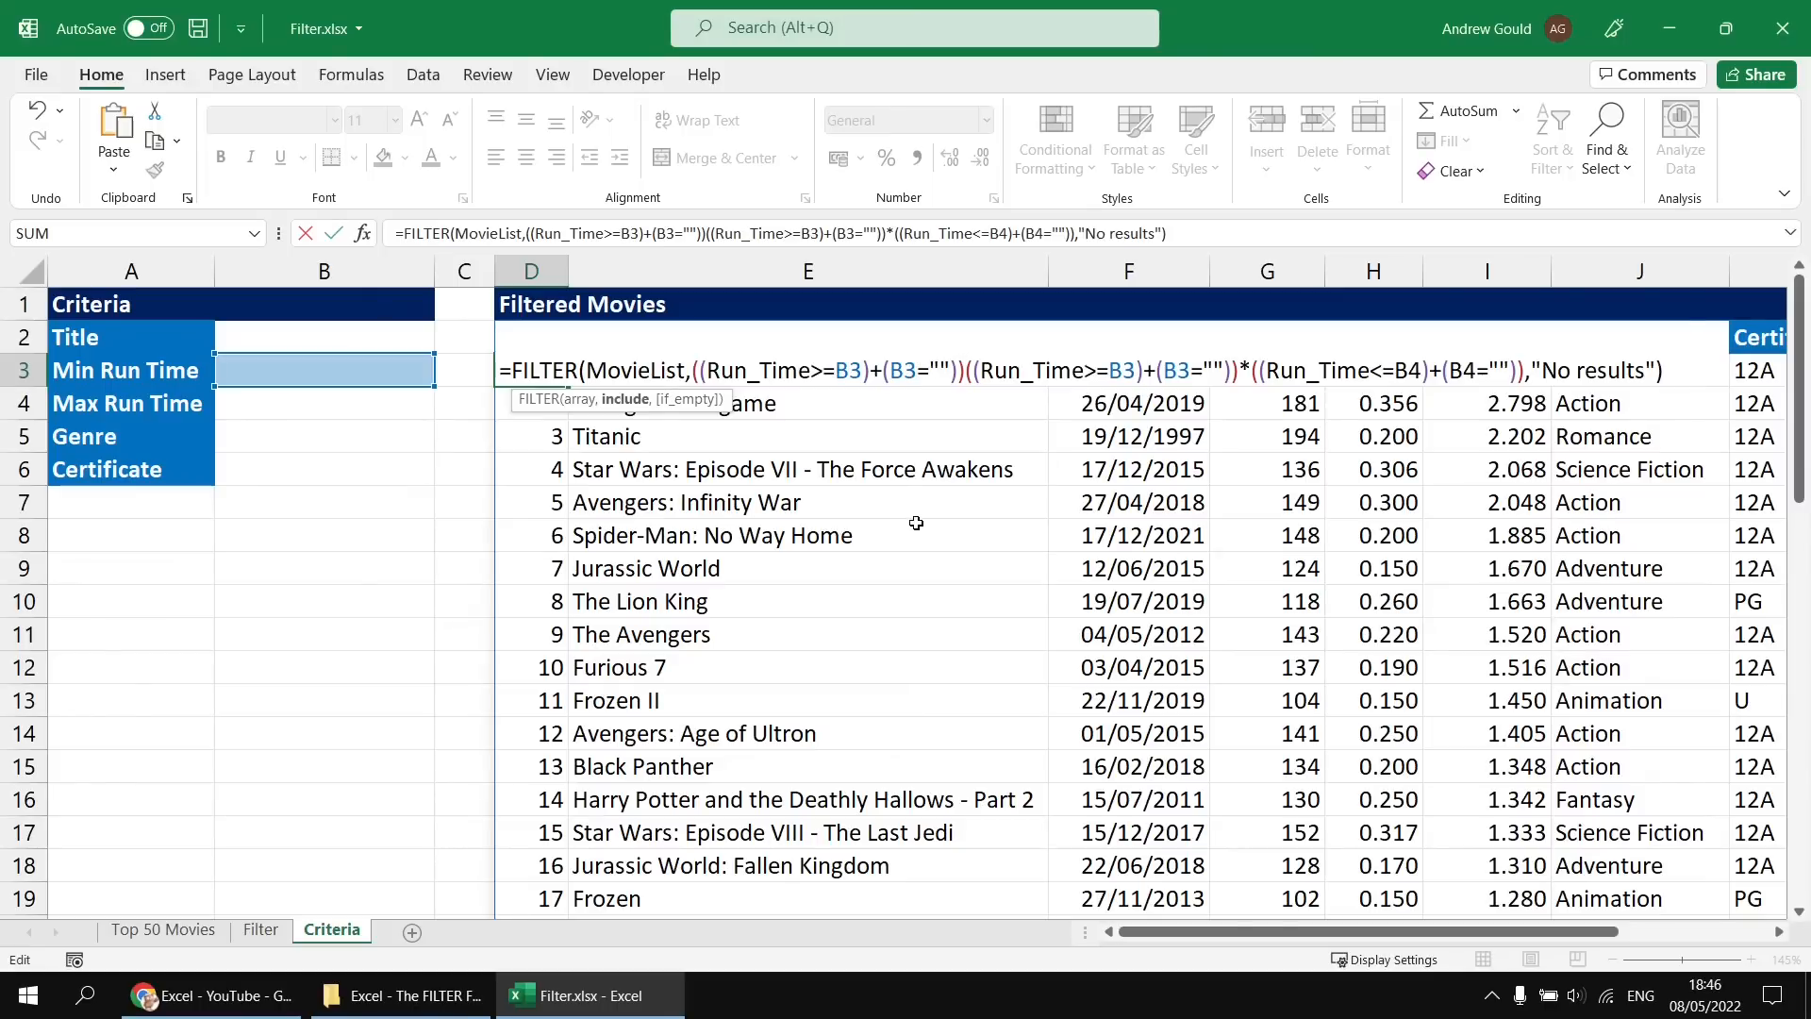
pyautogui.write('*')
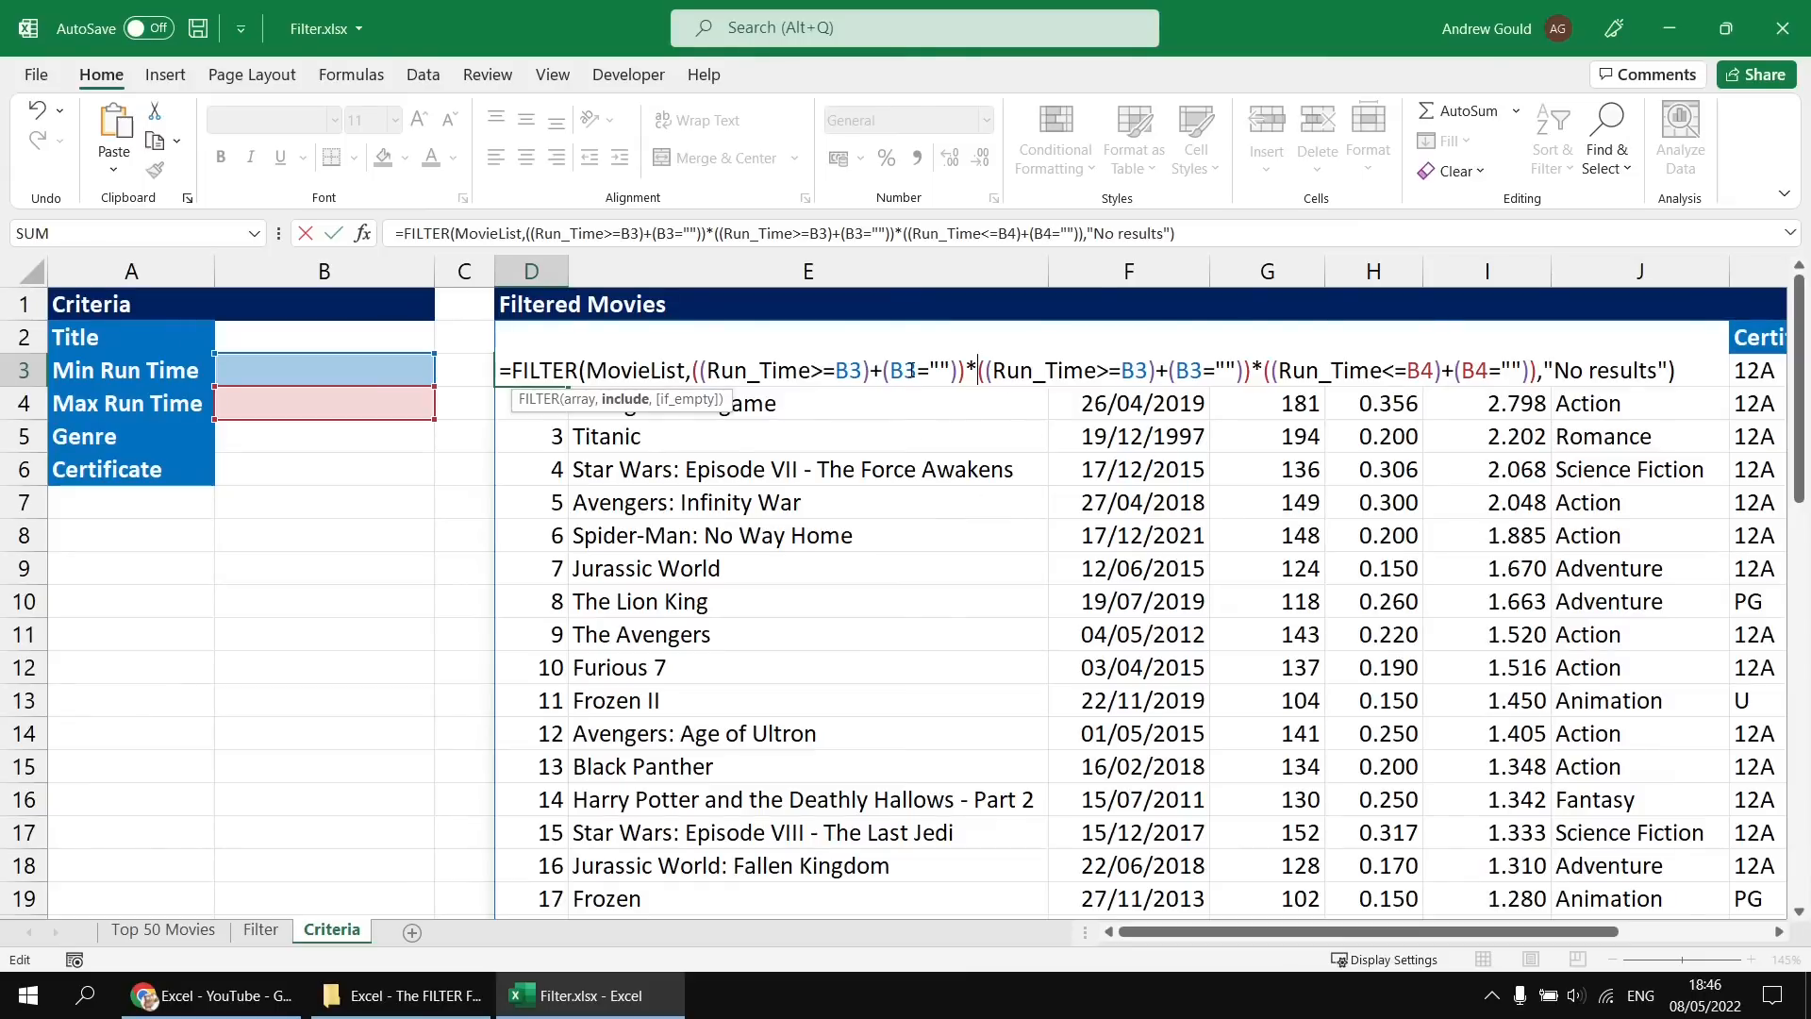
# In the first condition group, change the blank check to B2="" and delete the Run_Time>=B3 comparison from its parentheses.
pyautogui.moveTo(904, 371); pyautogui.dragTo(918, 370)
pyautogui.write('2')
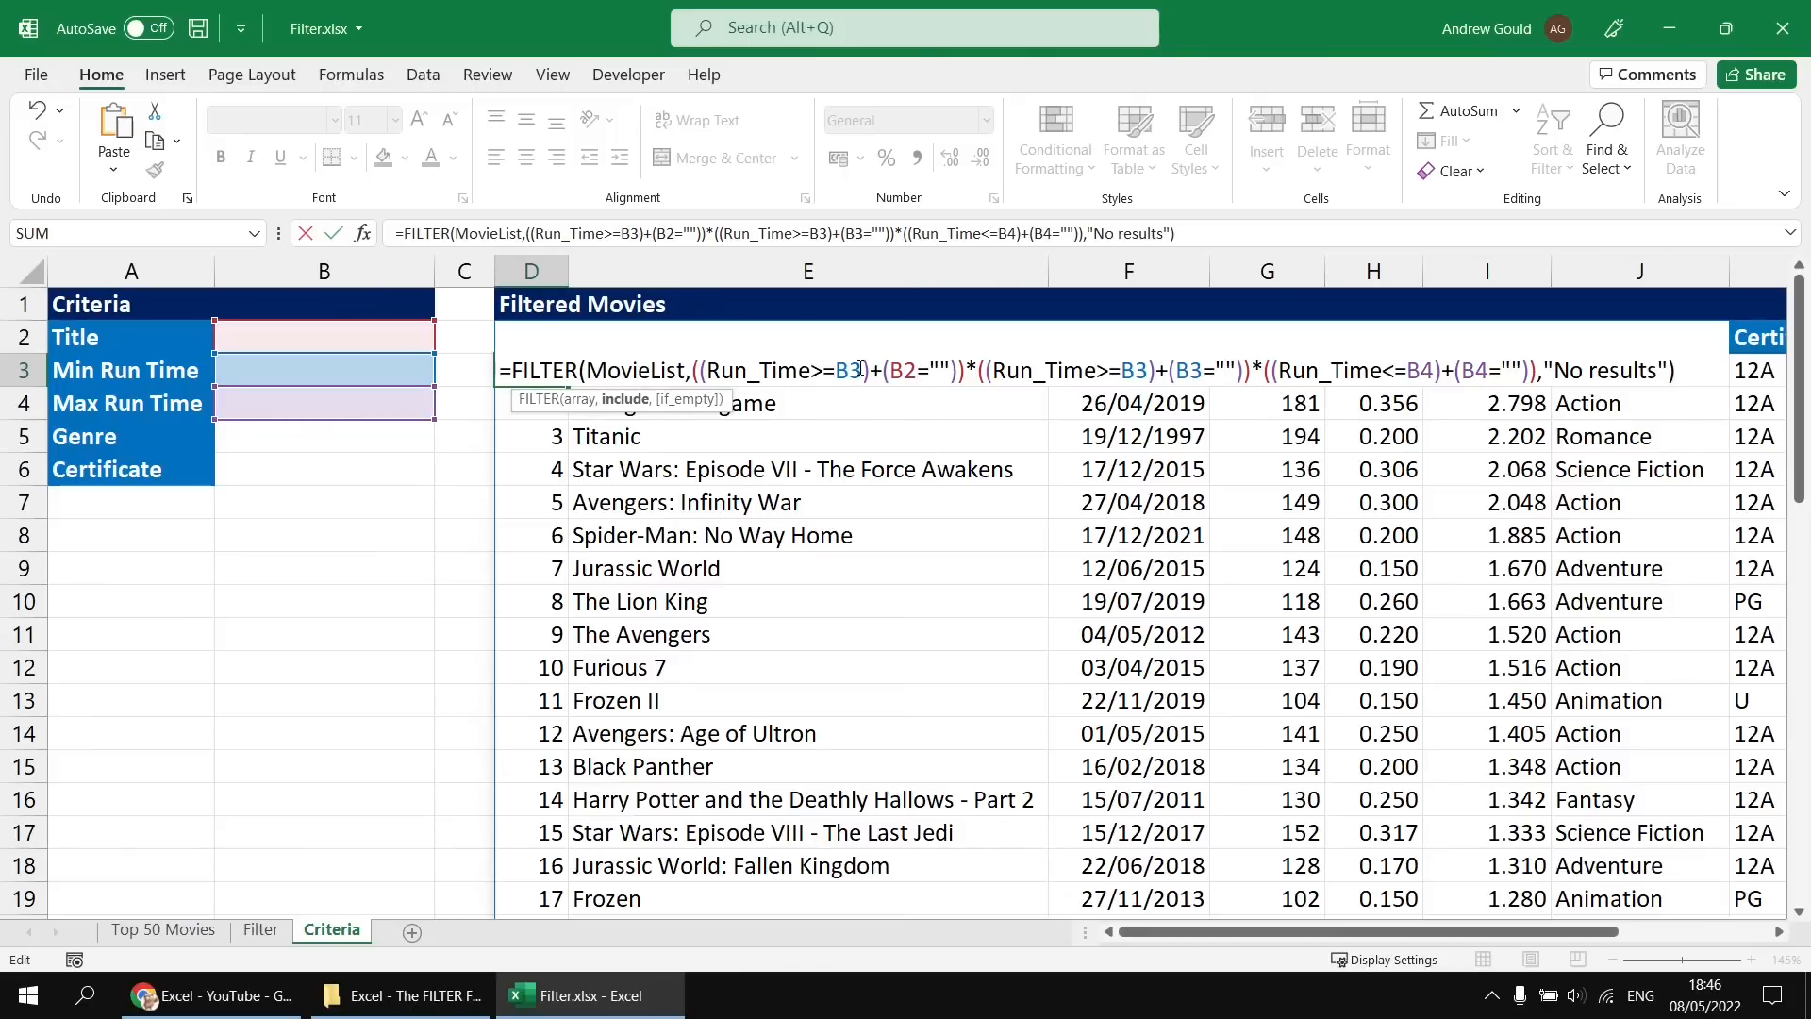
pyautogui.moveTo(861, 370); pyautogui.dragTo(707, 374)
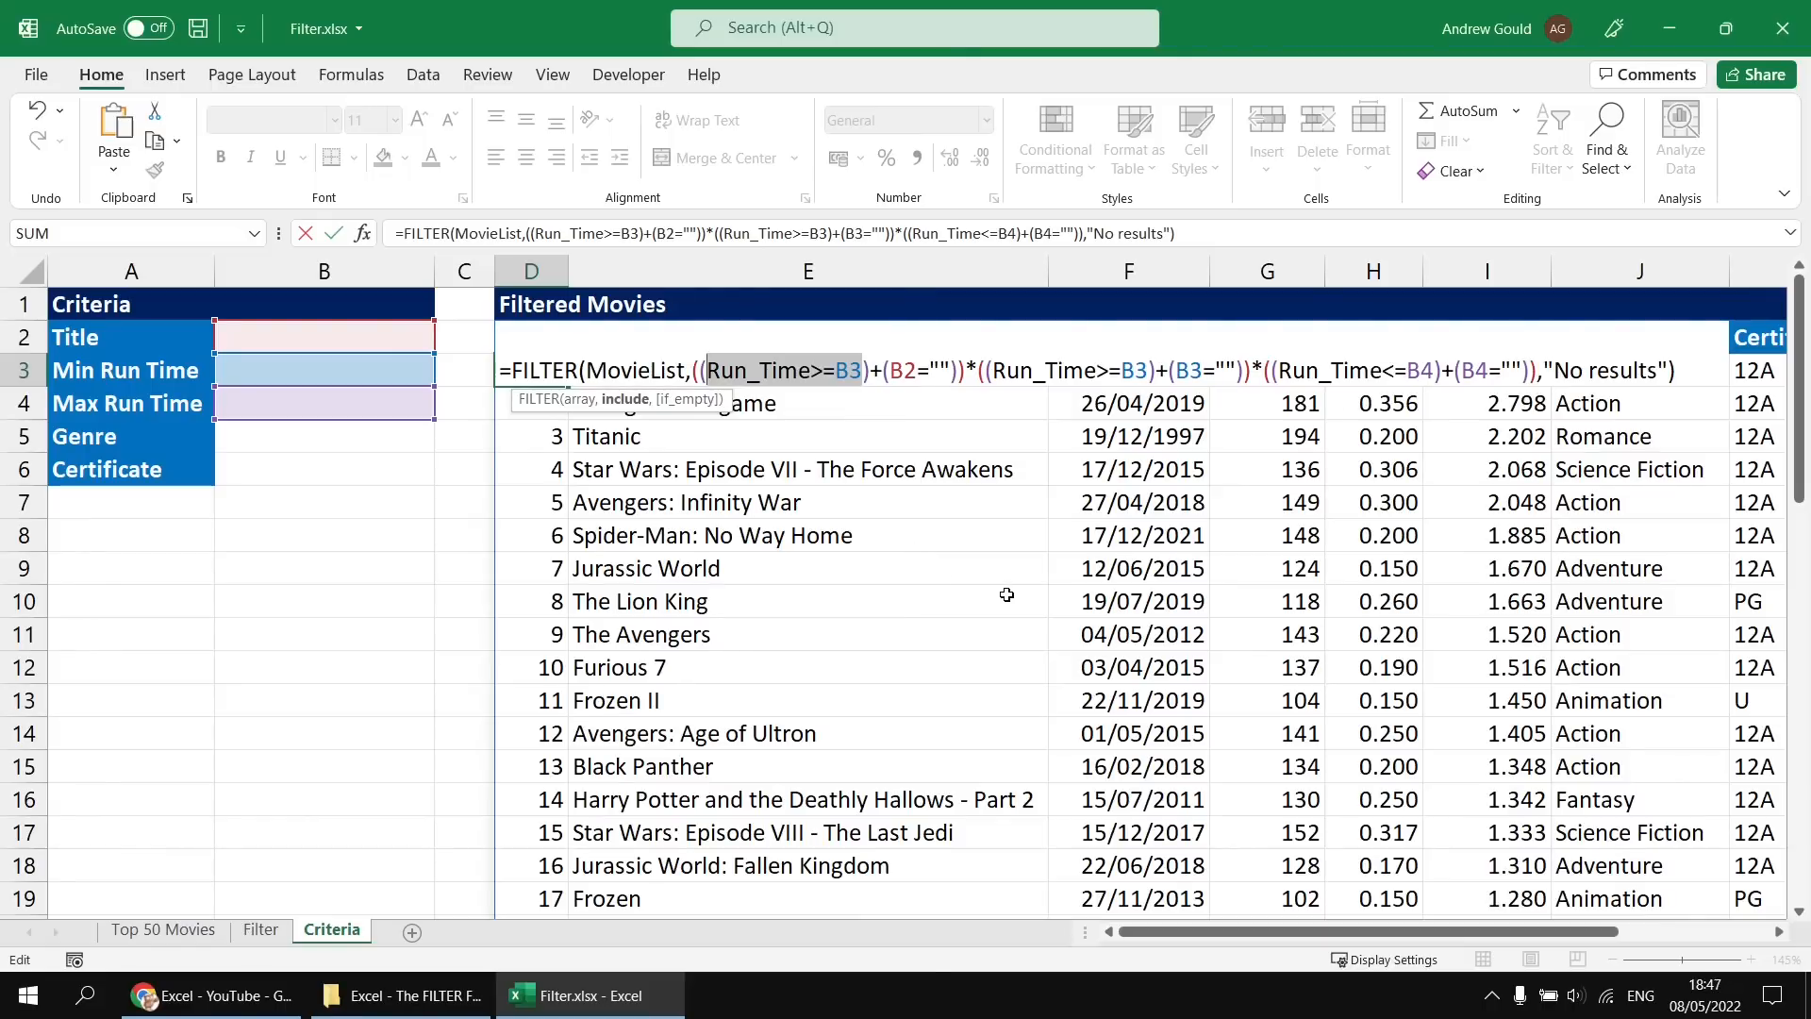
pyautogui.press('Delete')
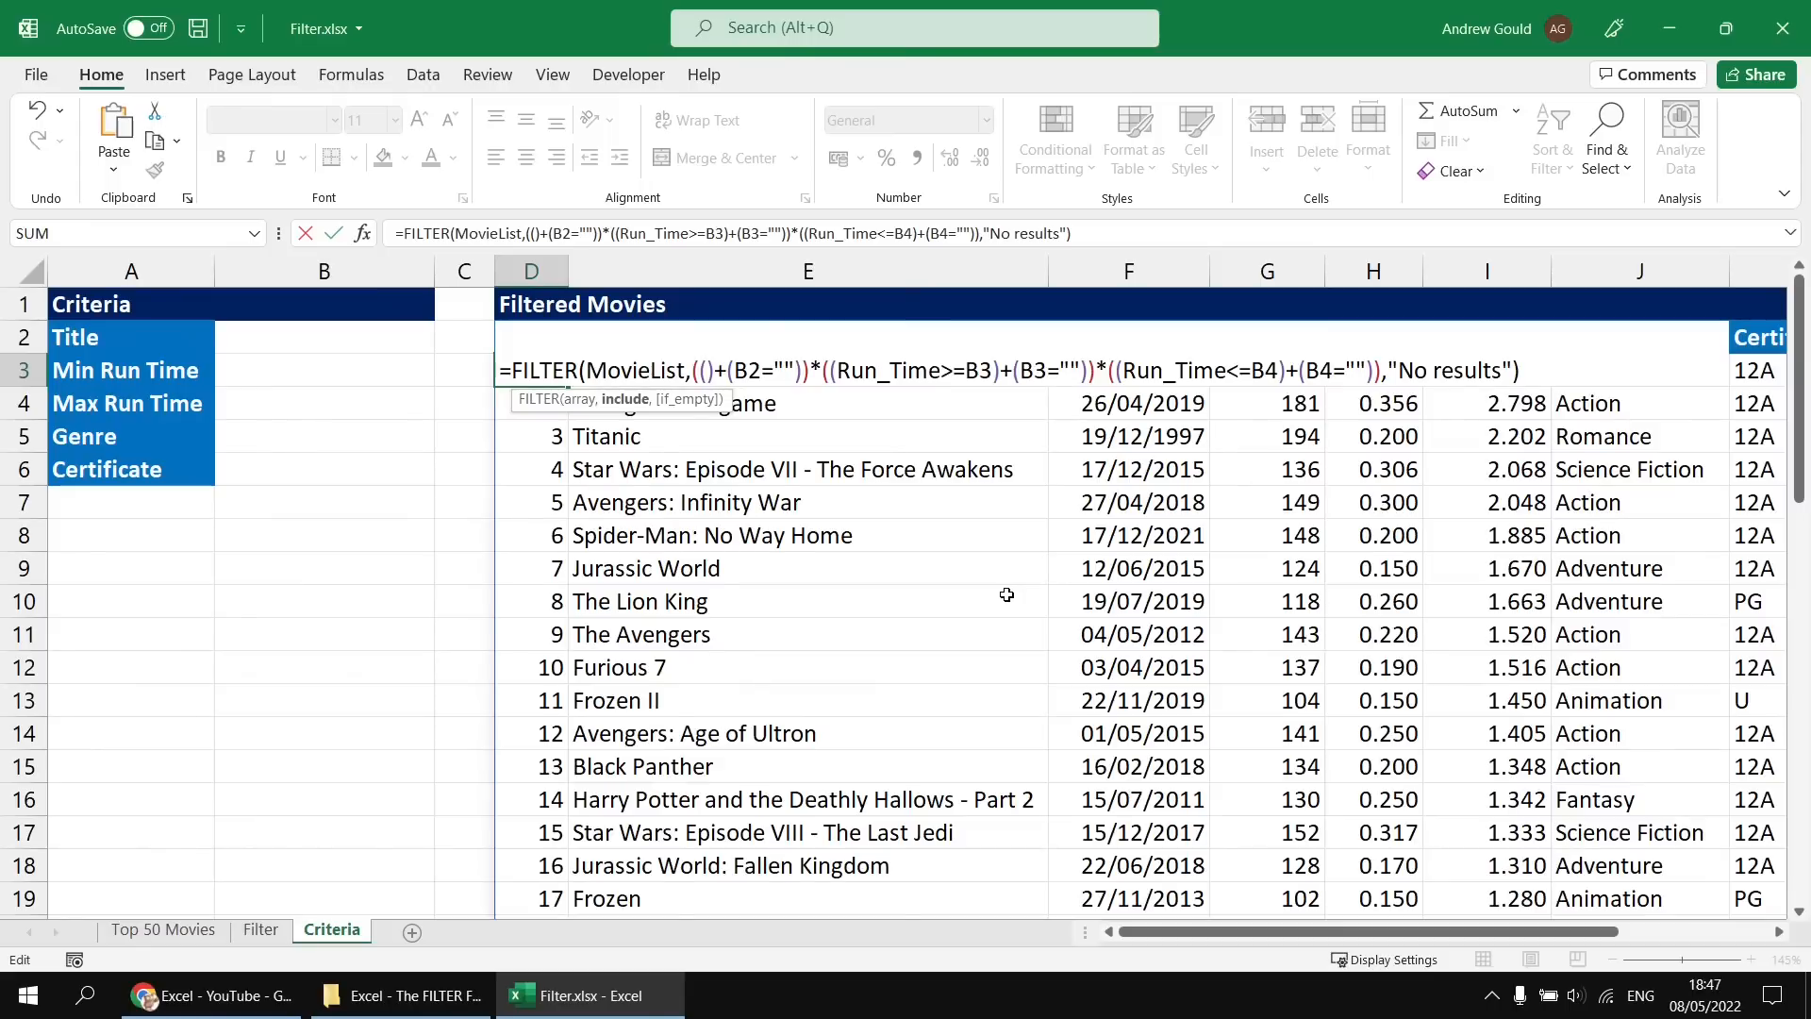
# Insert an ISNUMBER function with a nested SEARCH function into the empty parentheses of the first condition group.
pyautogui.write('ISNU')
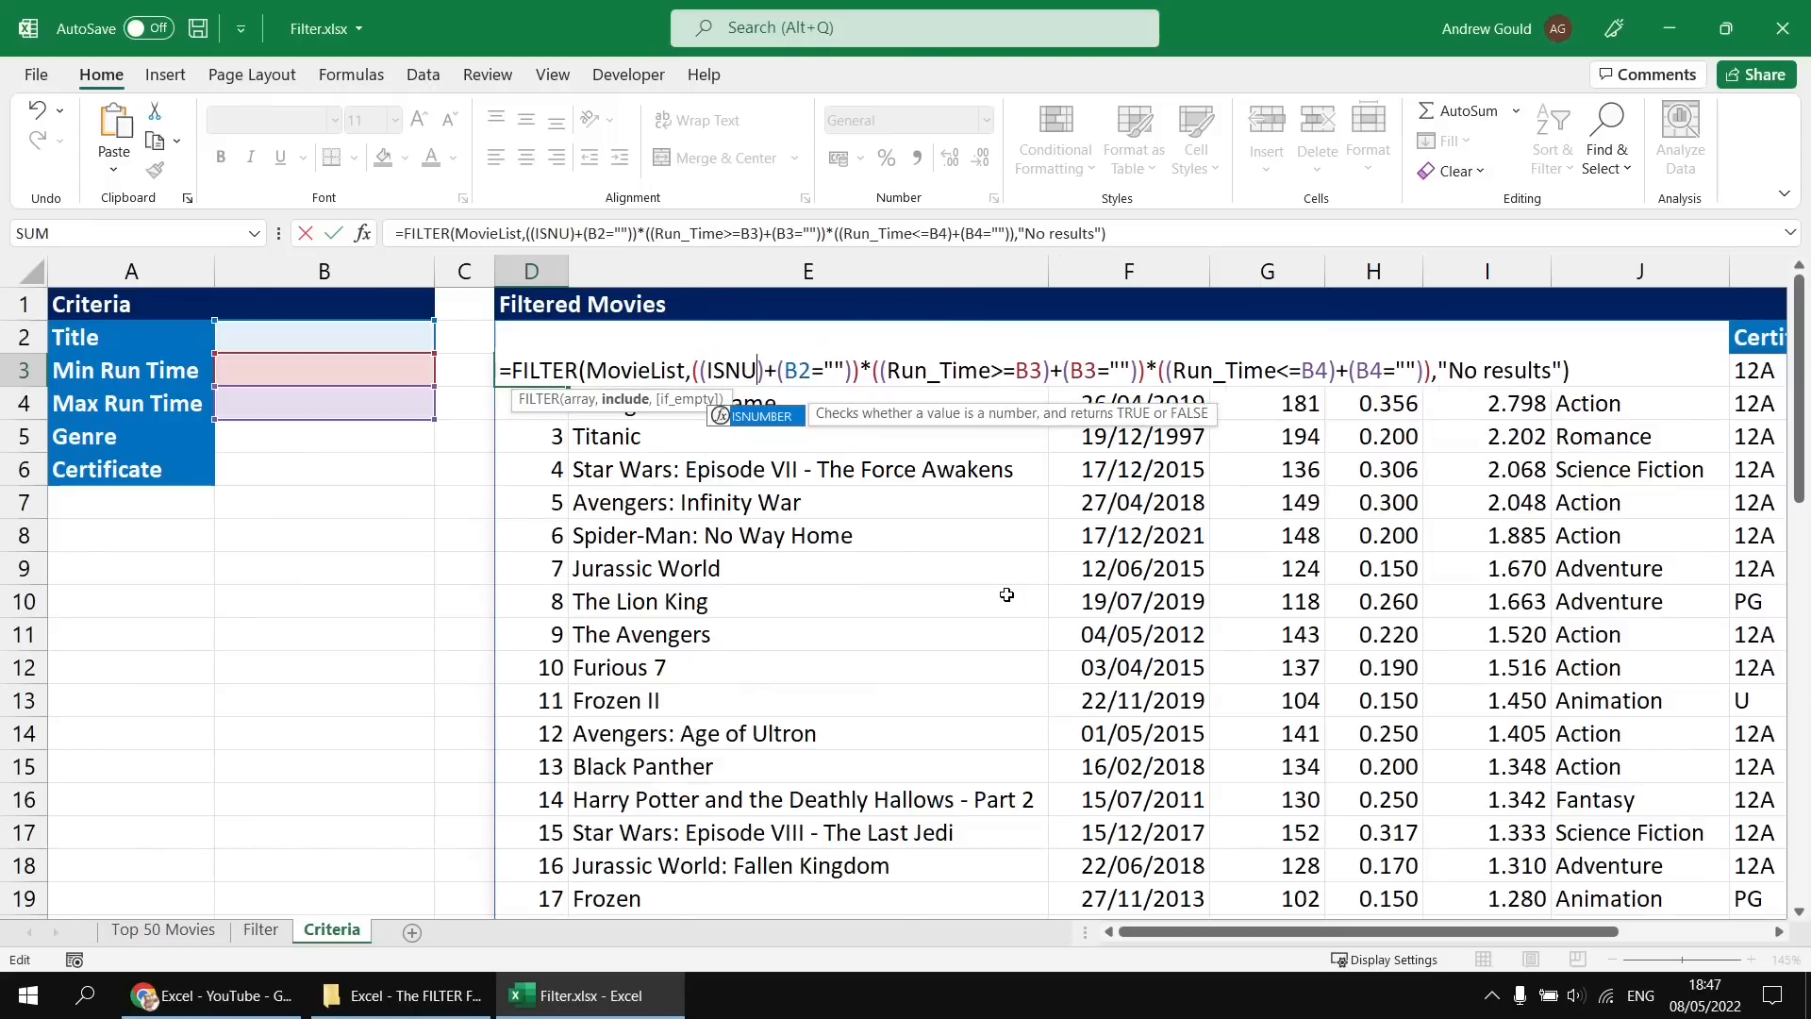
pyautogui.press('Tab')
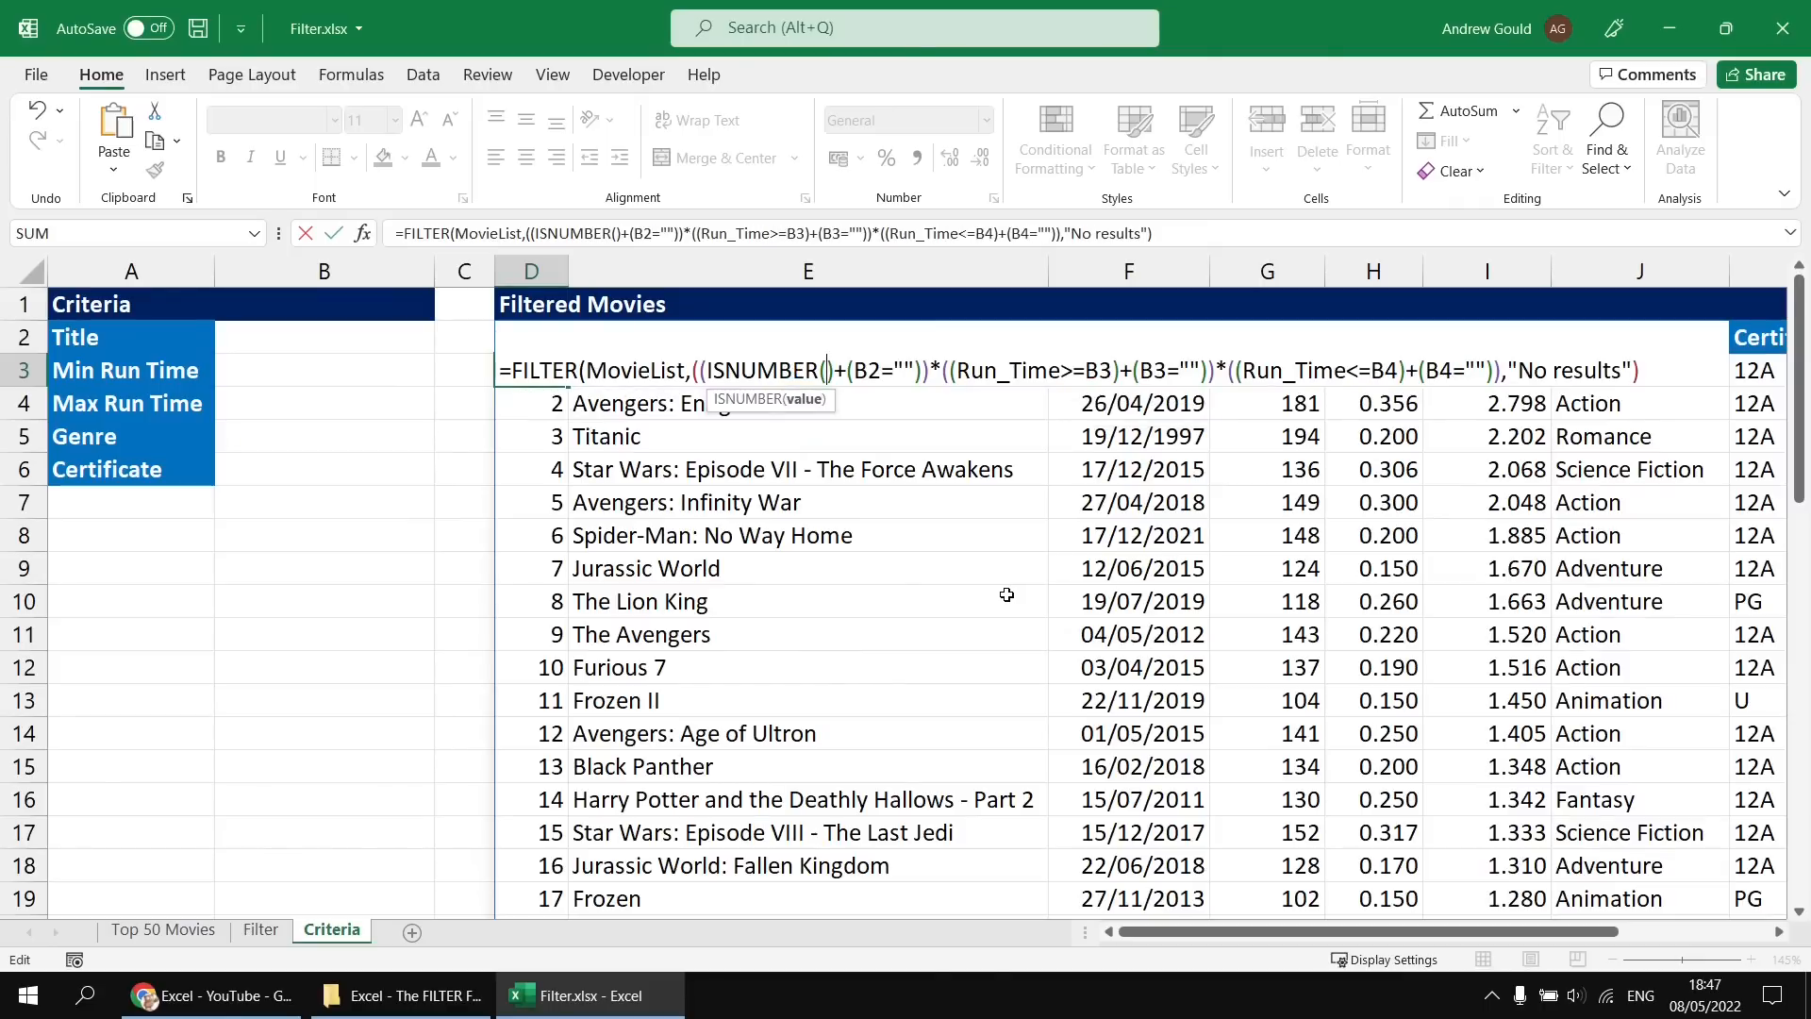
pyautogui.write(')')
pyautogui.press('Left')
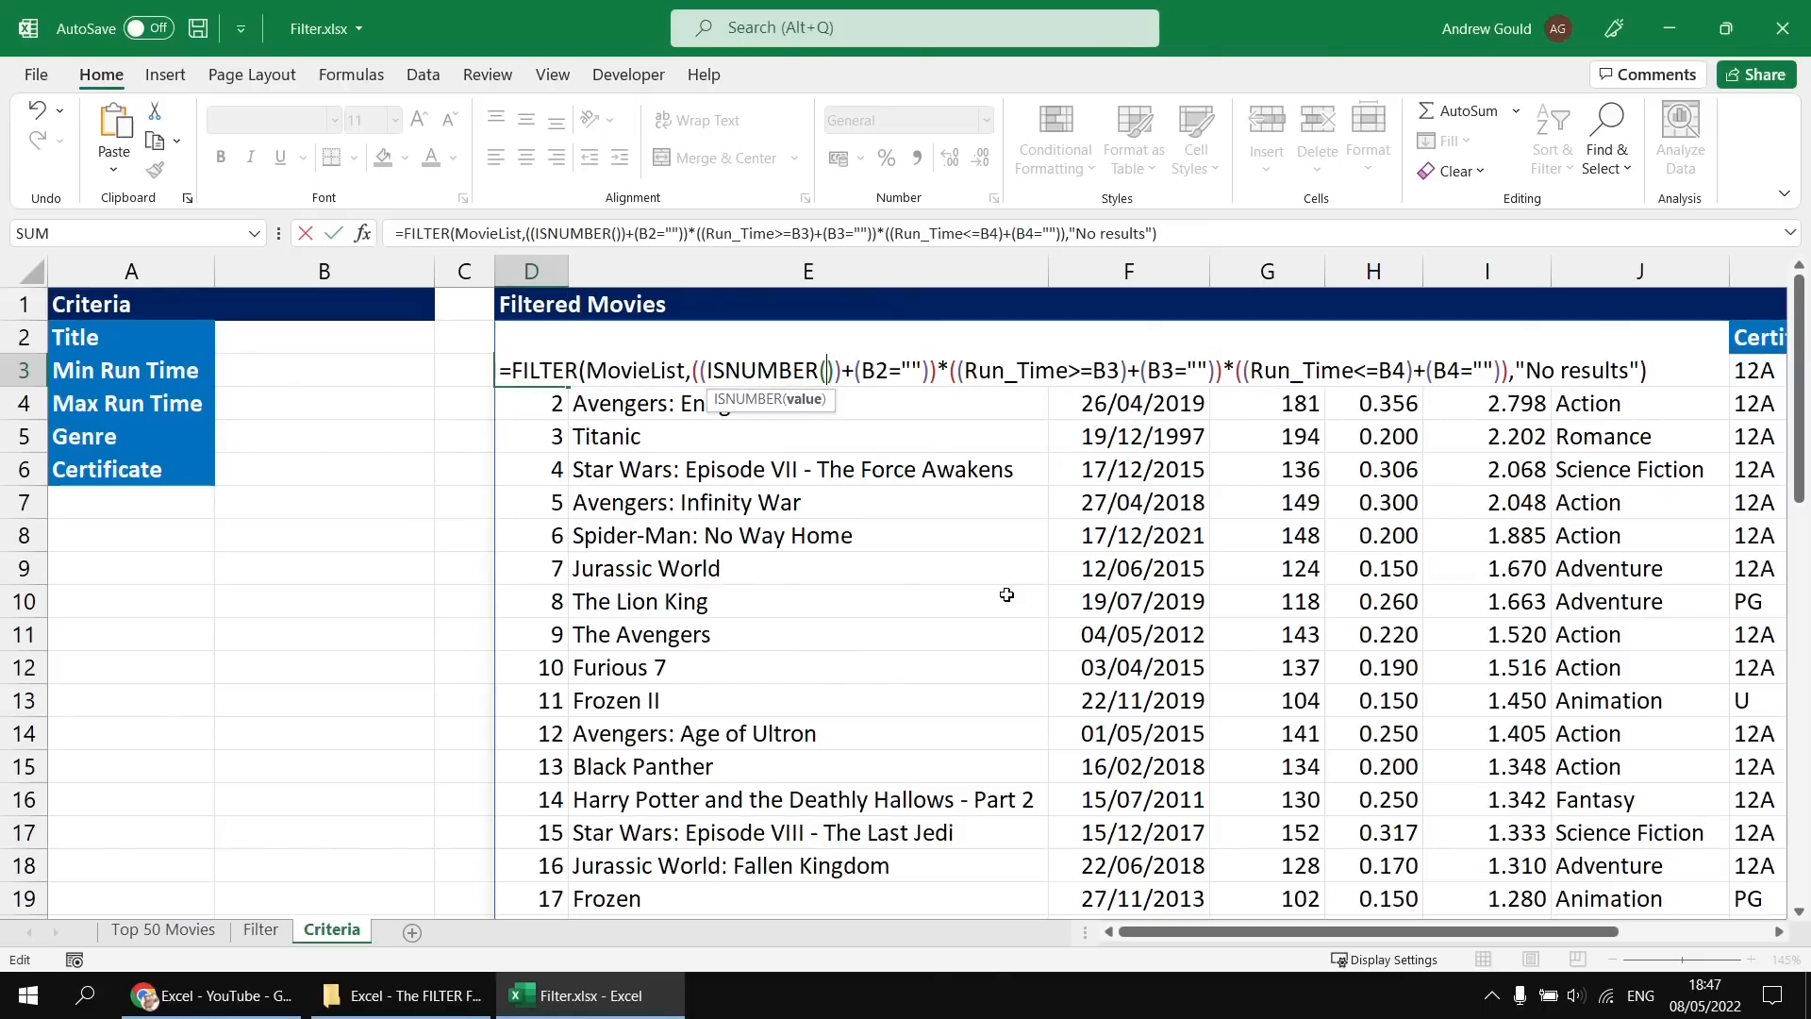
pyautogui.write('saer')
pyautogui.press('BackSpace')
pyautogui.press('BackSpace')
pyautogui.press('BackSpace')
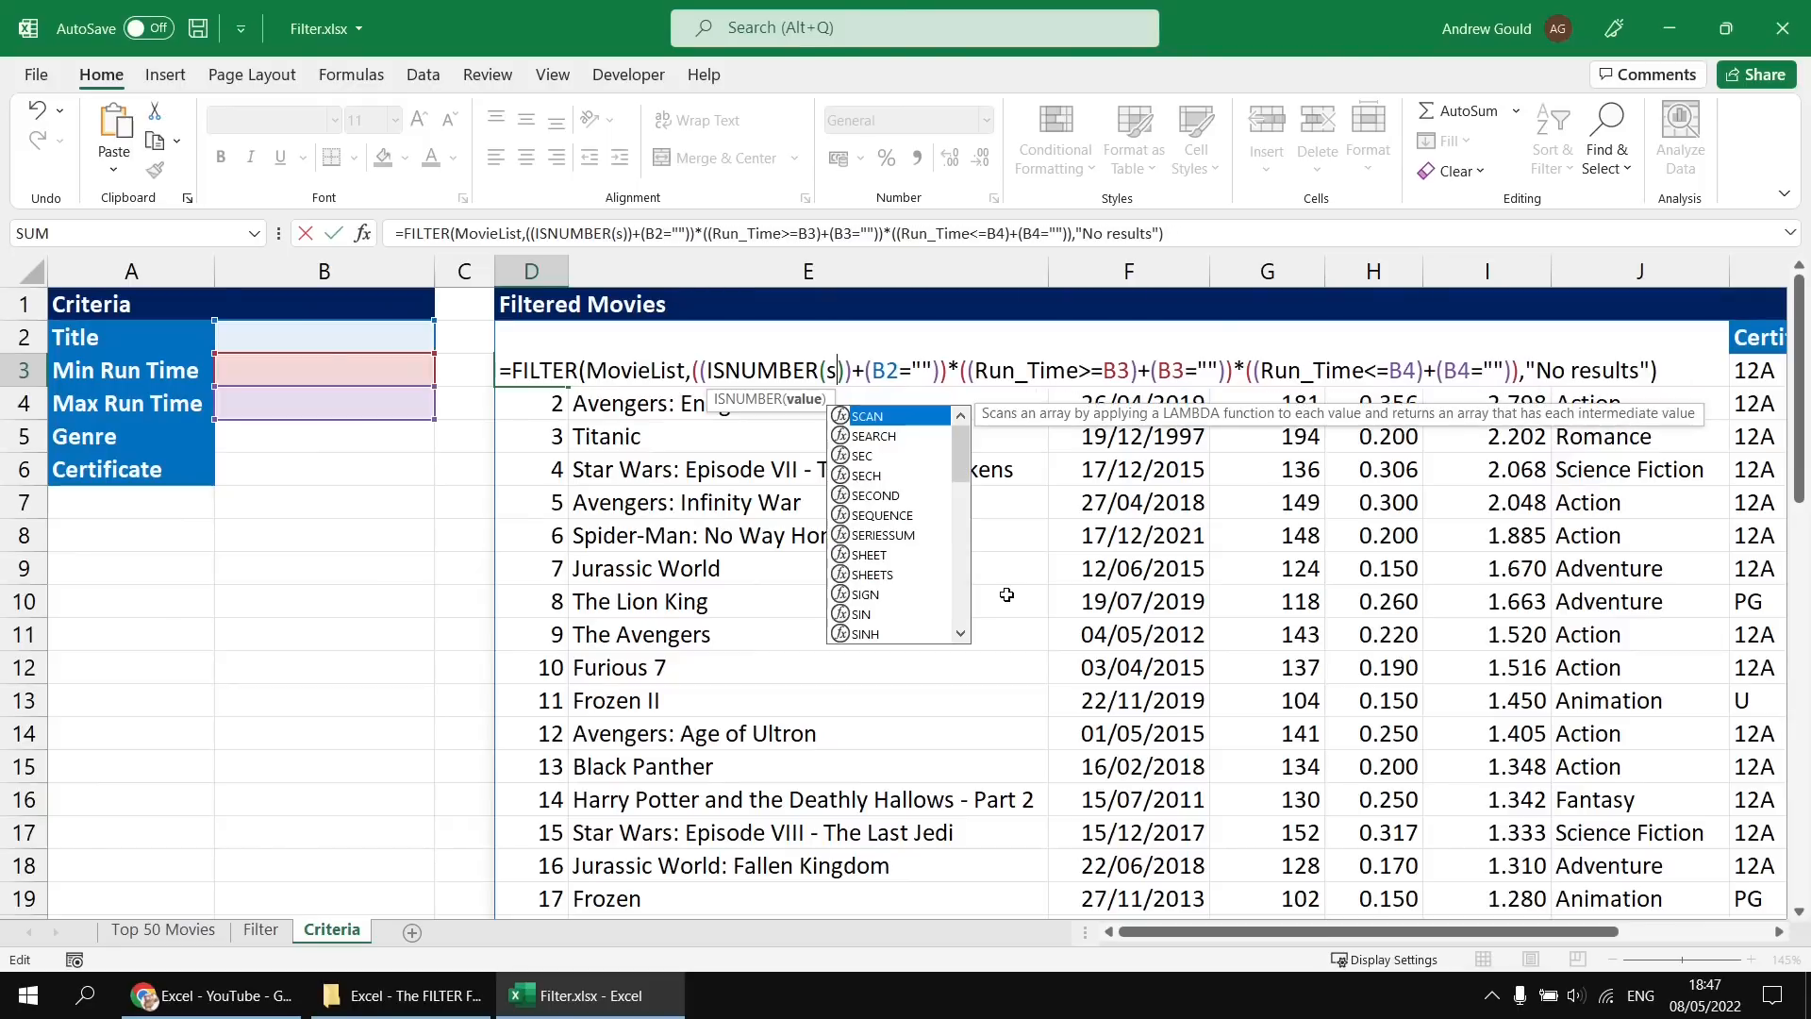
pyautogui.write('ear')
pyautogui.press('Tab')
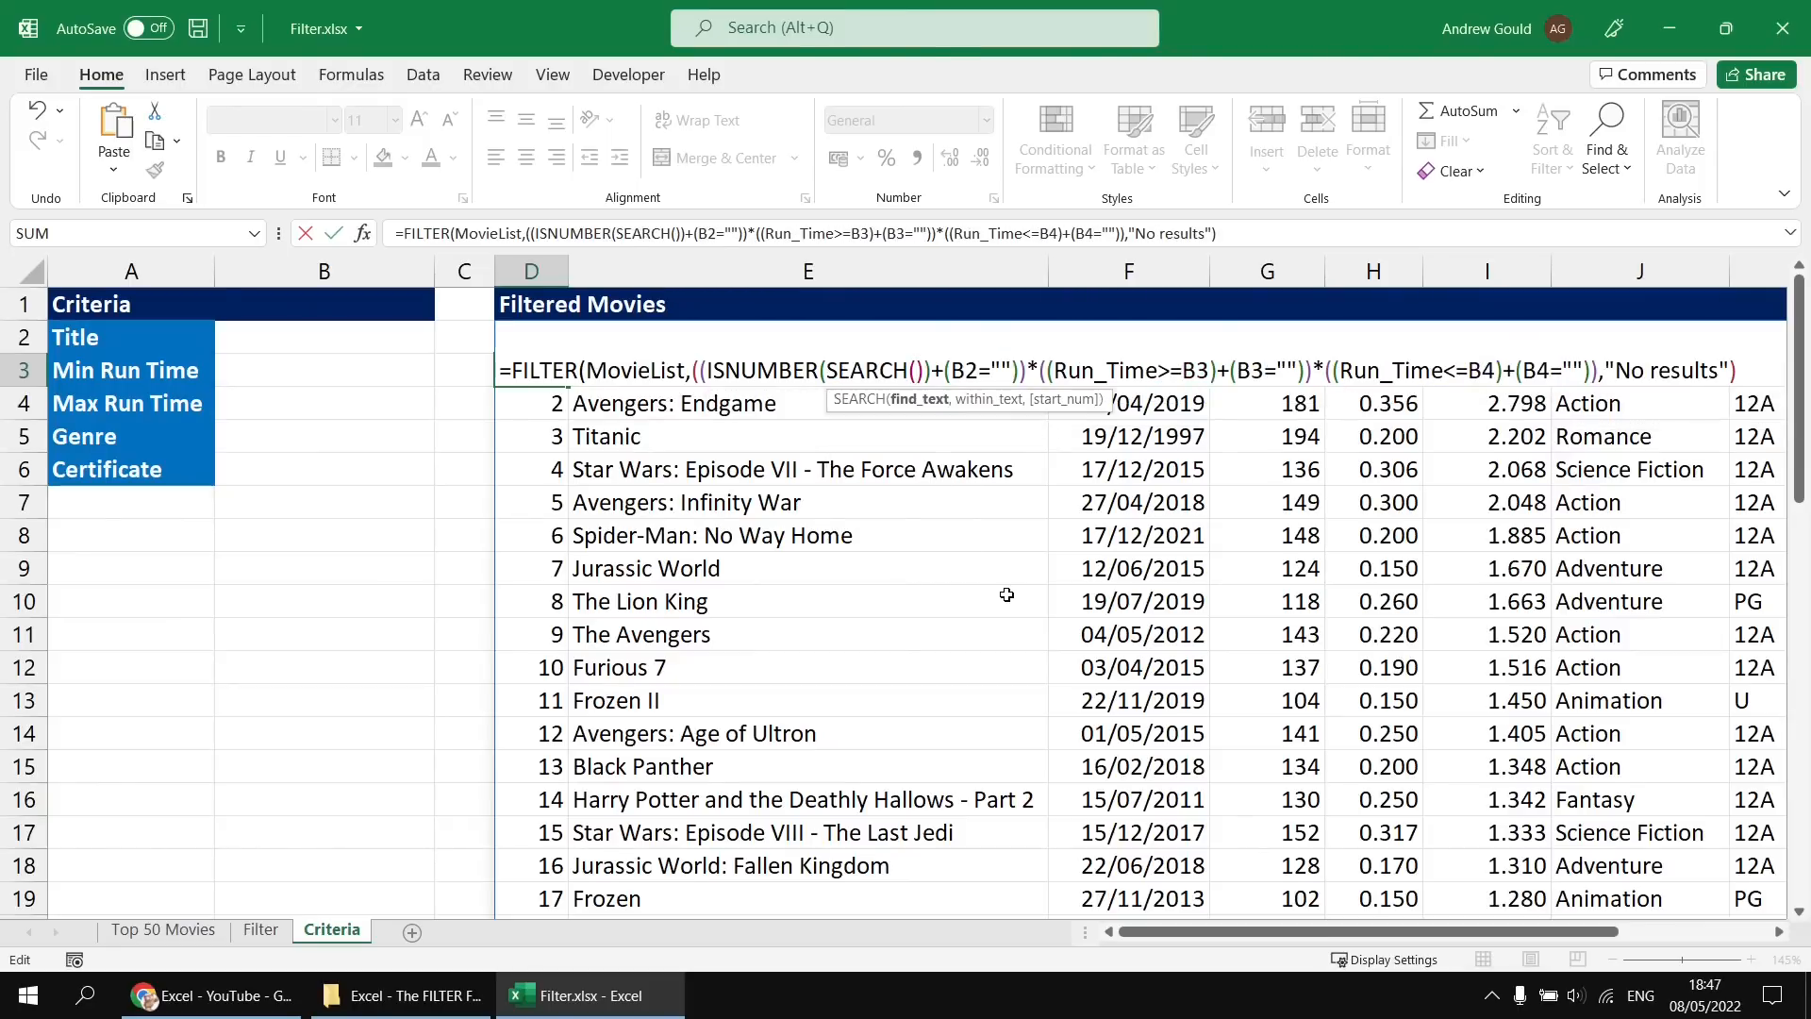
pyautogui.write(')')
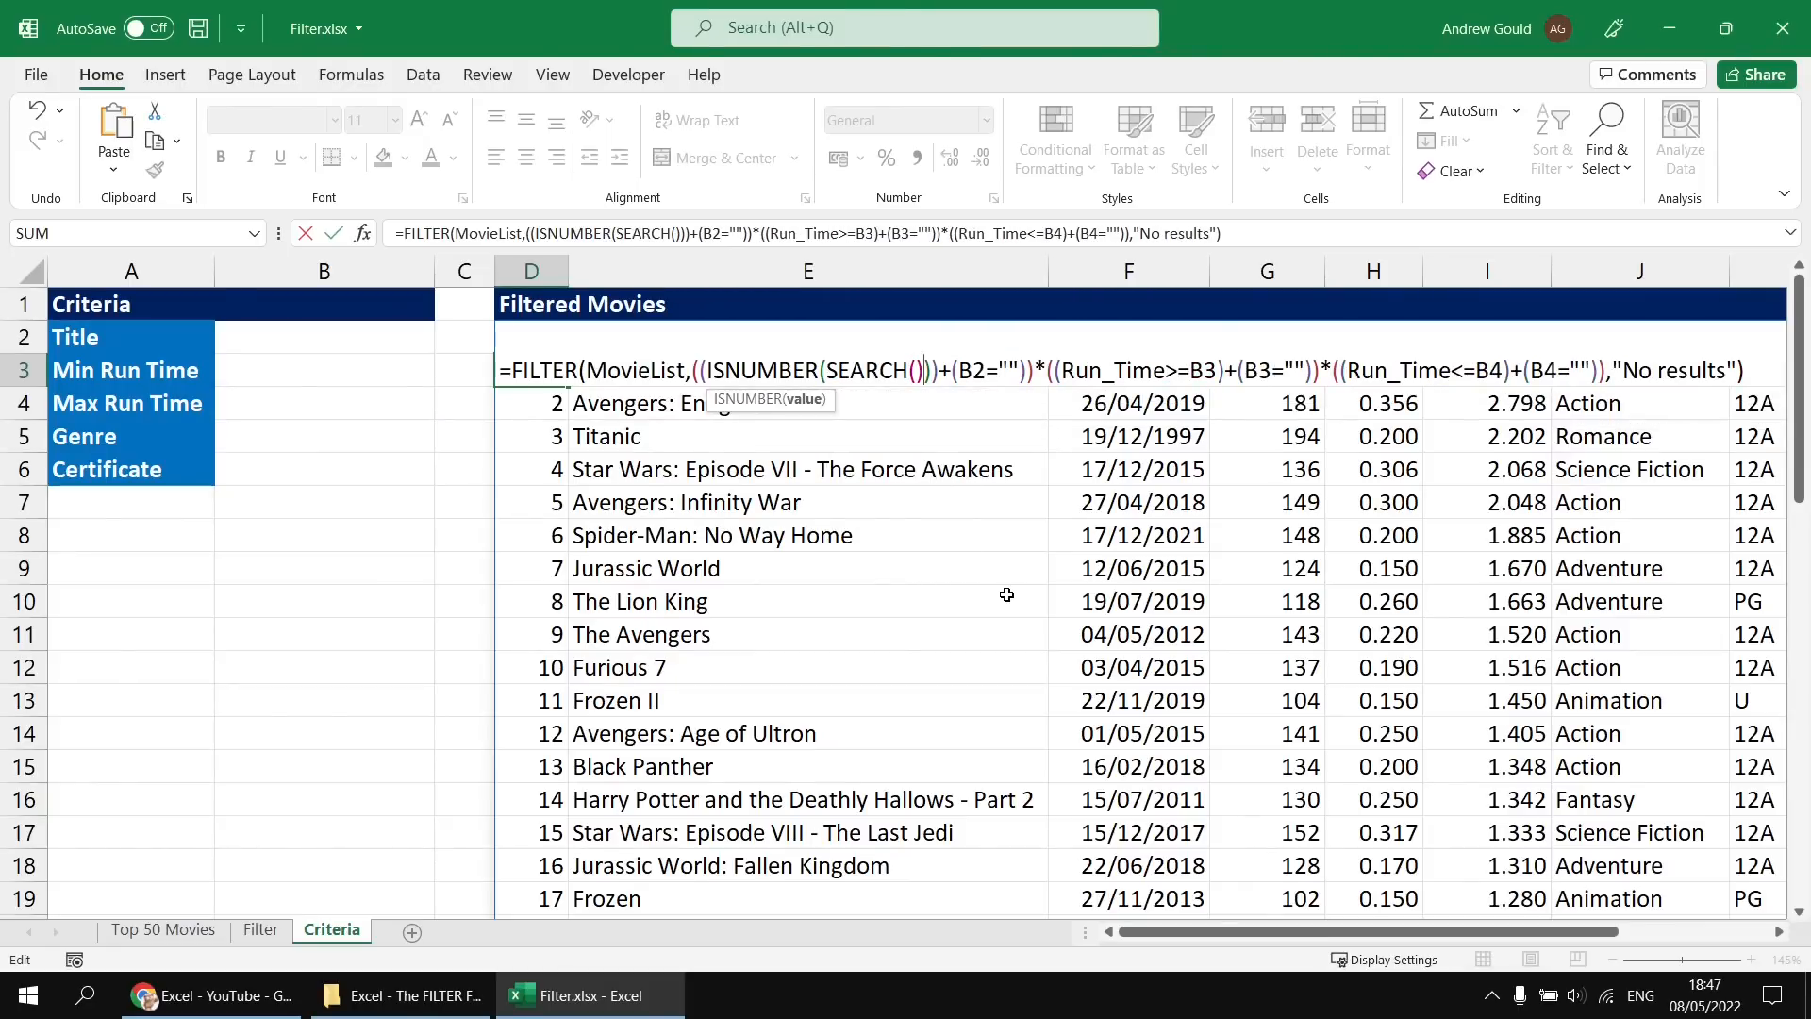
pyautogui.press('Left')
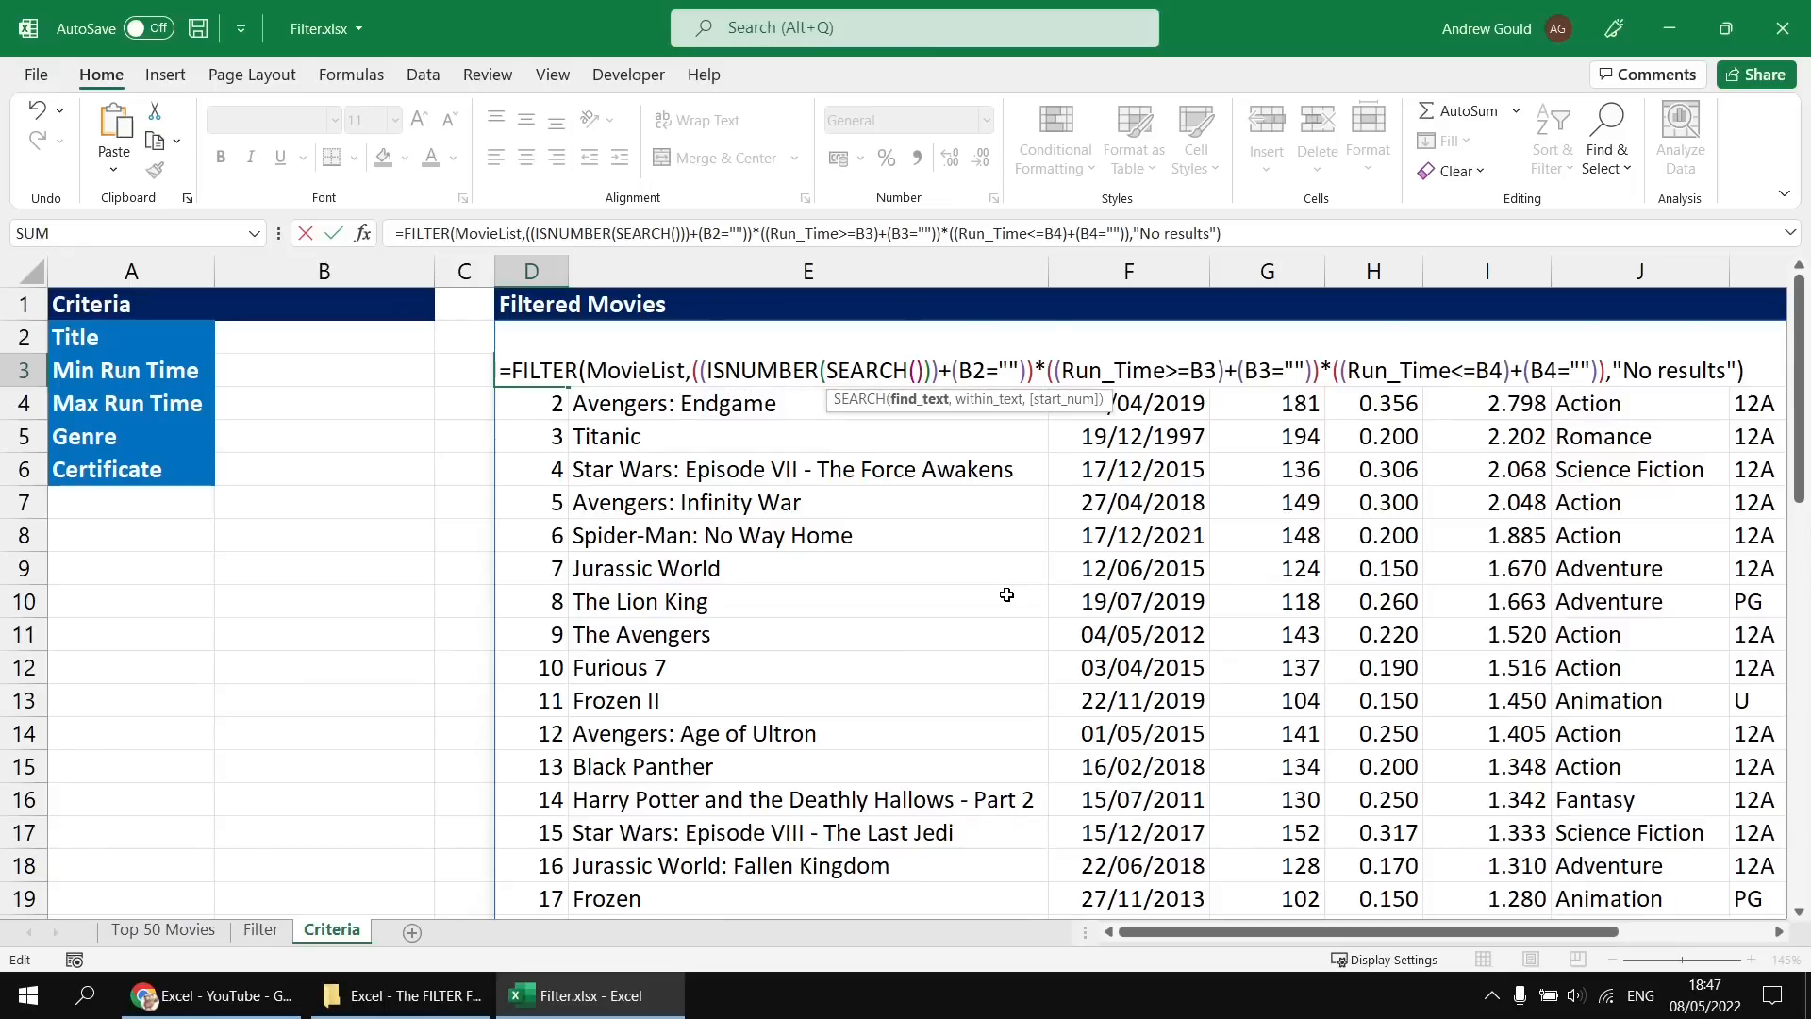
# Have SEARCH look for B2 within Title, commit the D3 formula, and check the filtered movie list down to its end.
pyautogui.click(343, 339)
pyautogui.write(',Title')
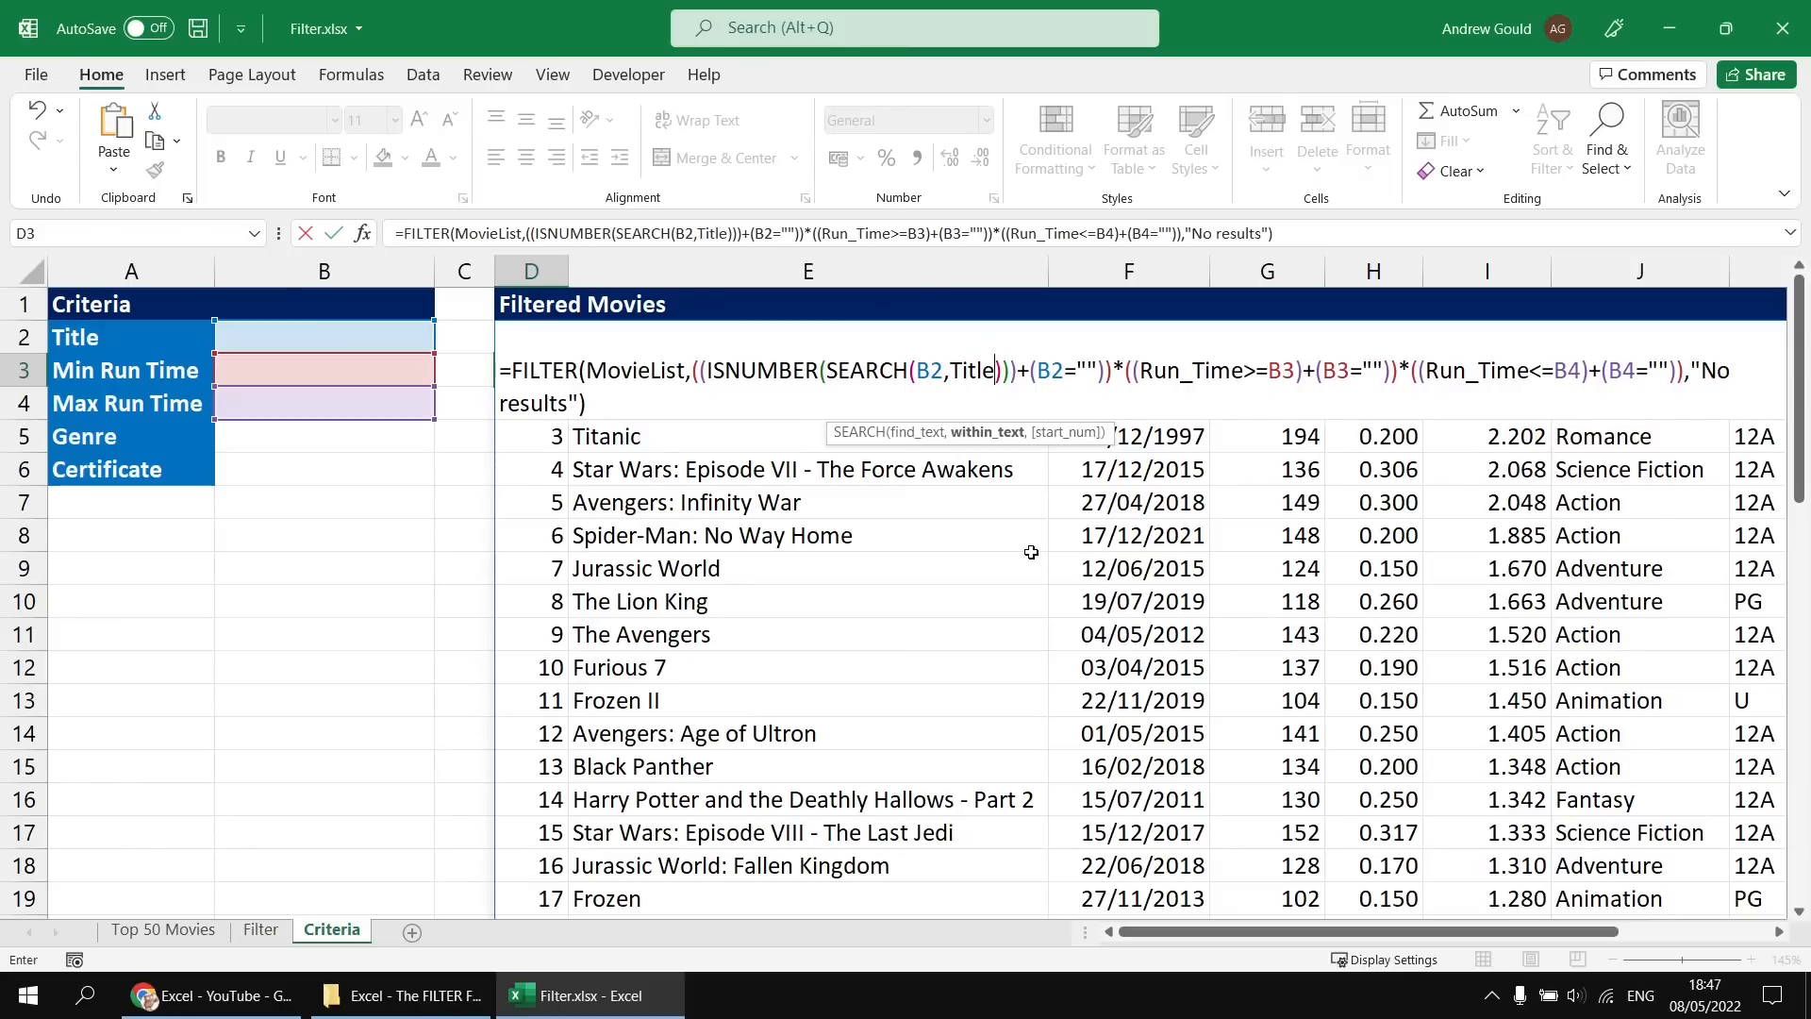
pyautogui.press('Return')
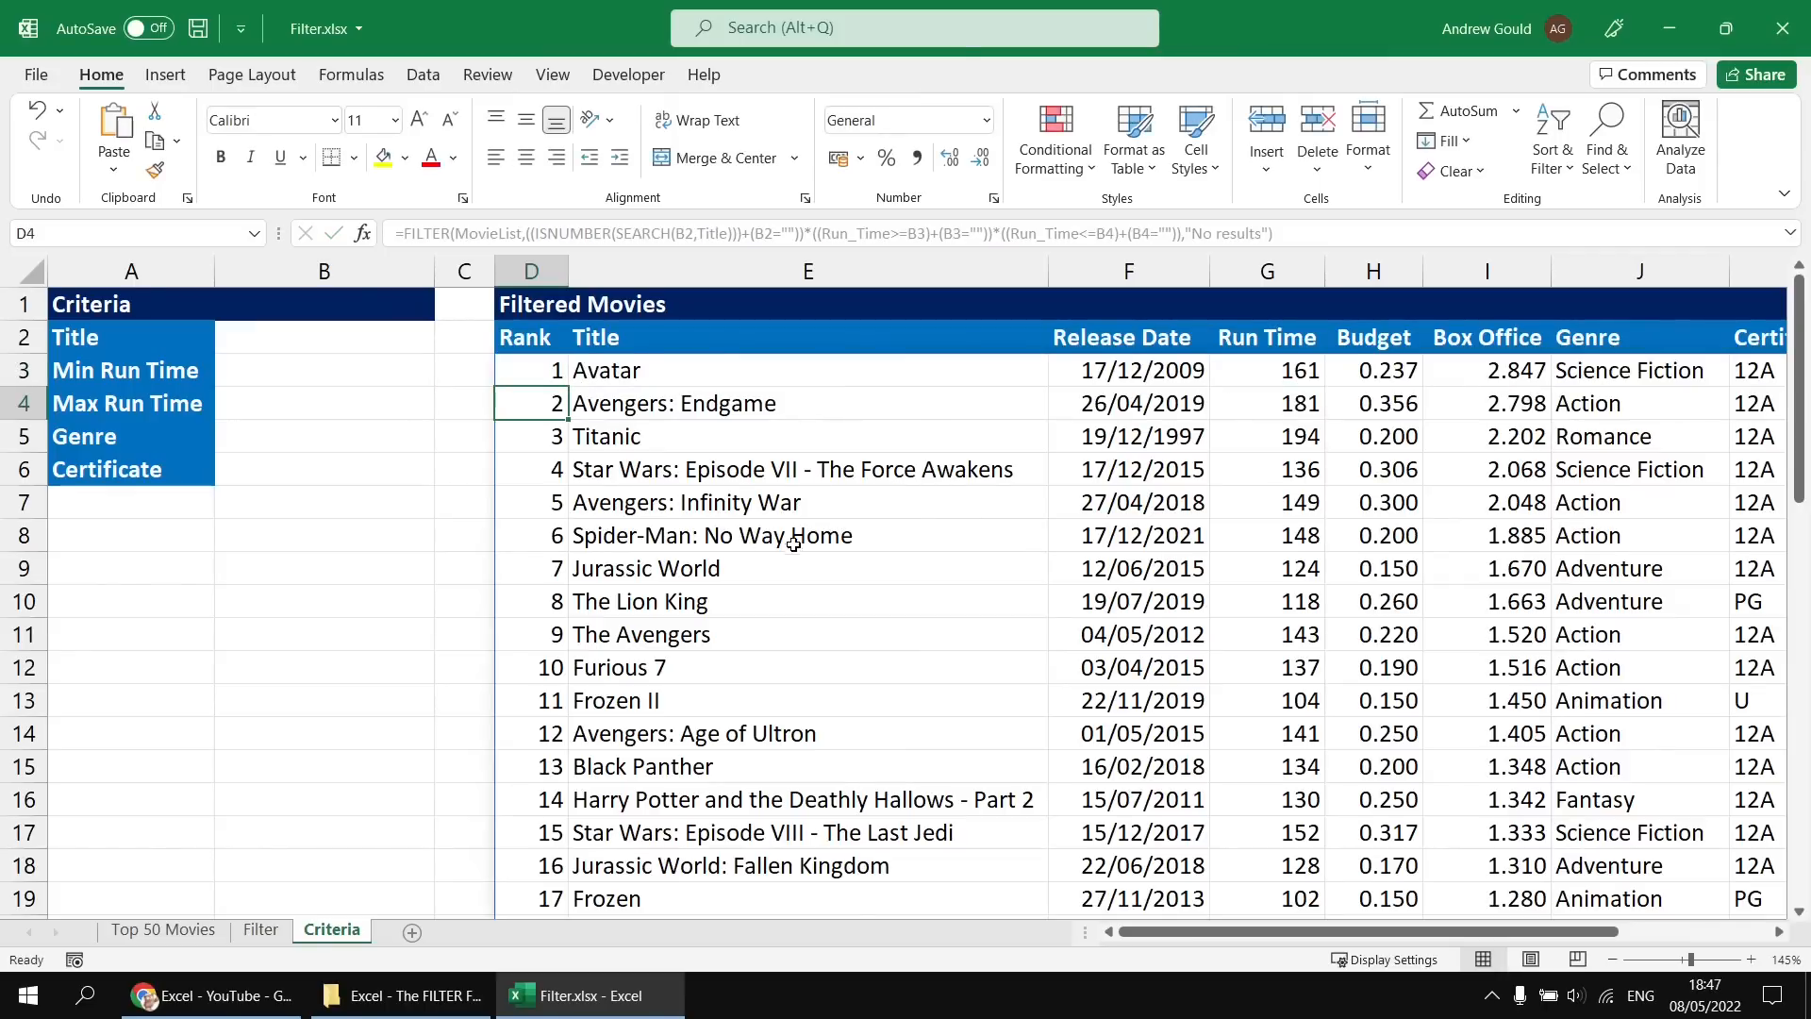
pyautogui.scroll(-3, 764, 576)
pyautogui.scroll(-11, 741, 613)
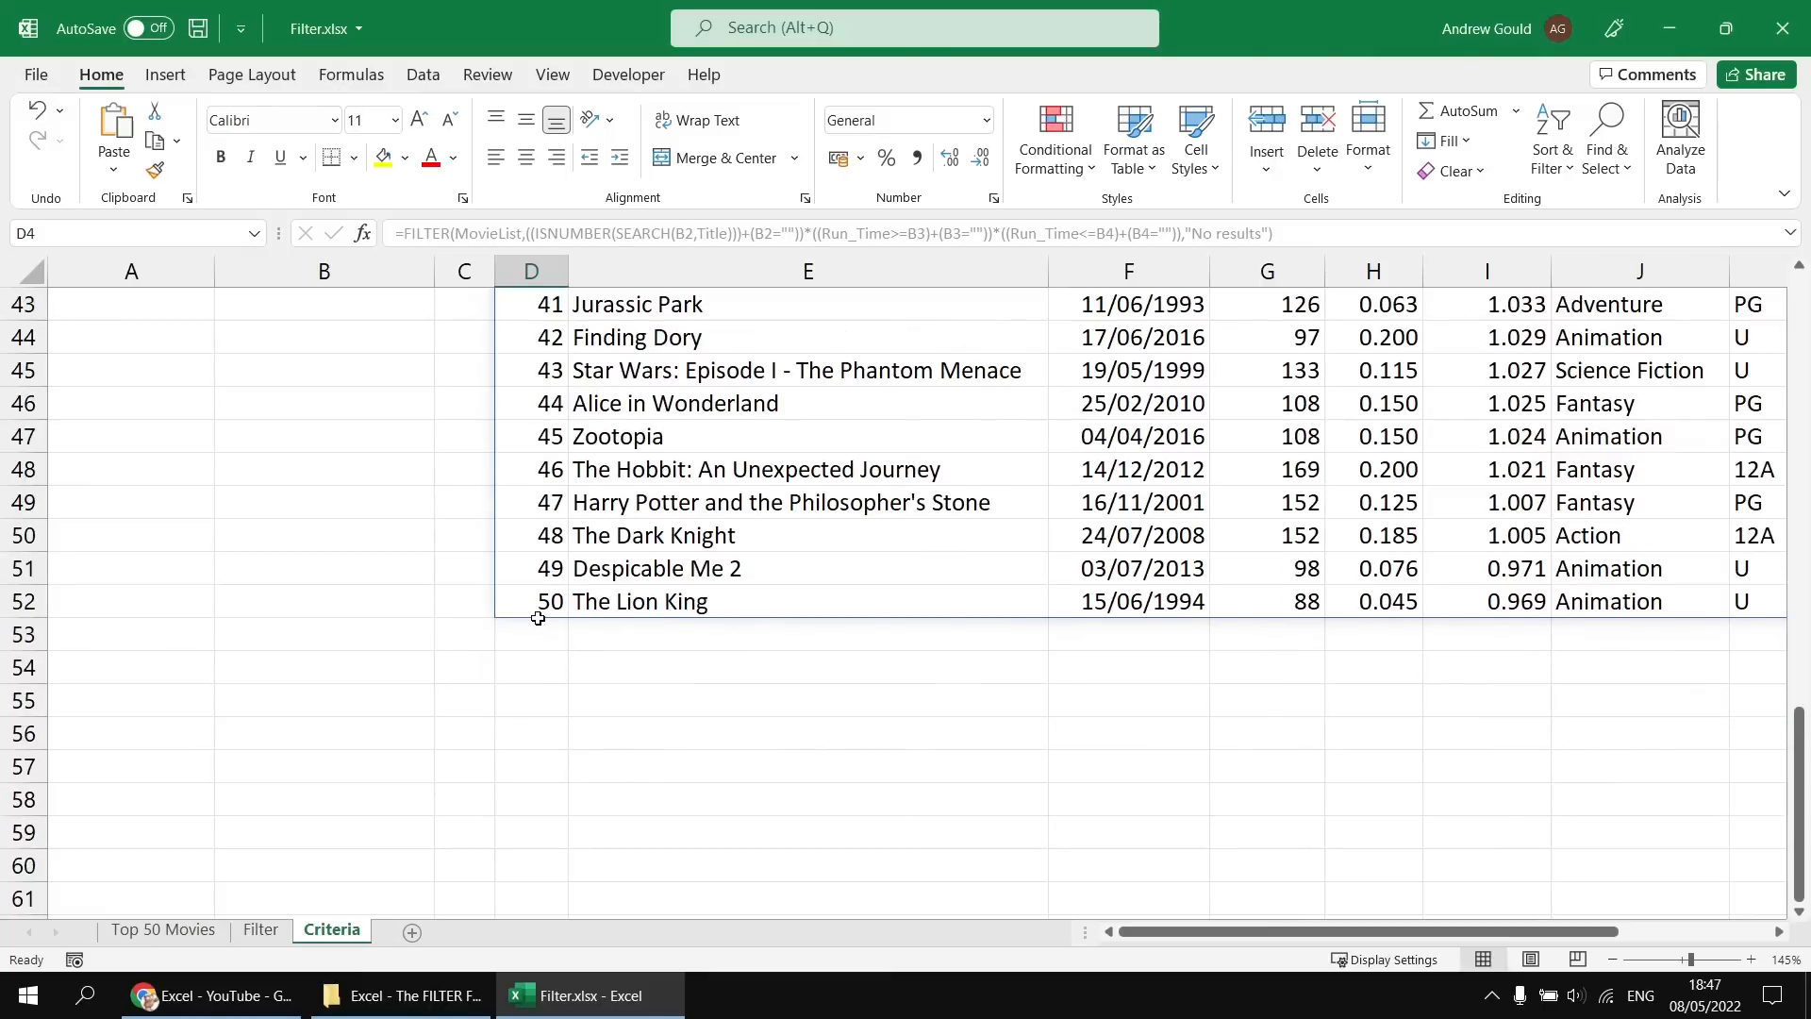
pyautogui.scroll(14, 538, 605)
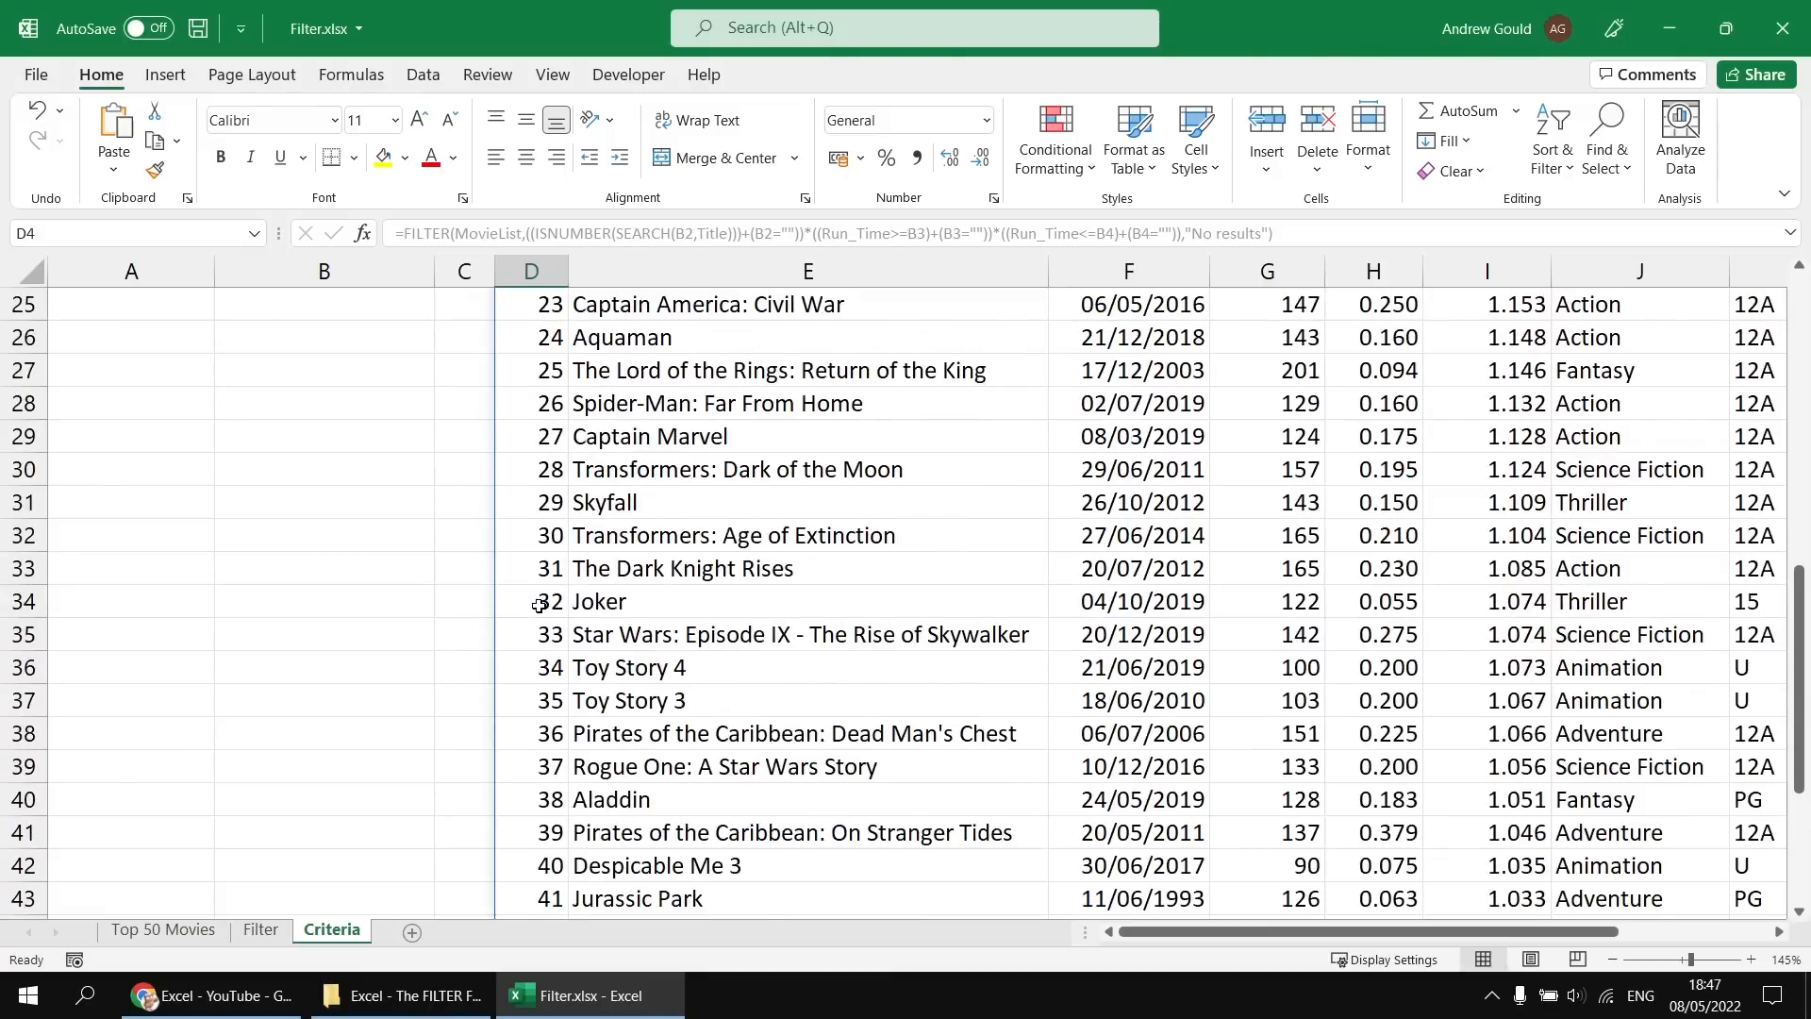
# Test the Title criterion in B2 with the search text star, and replace it with king.
pyautogui.click(301, 338)
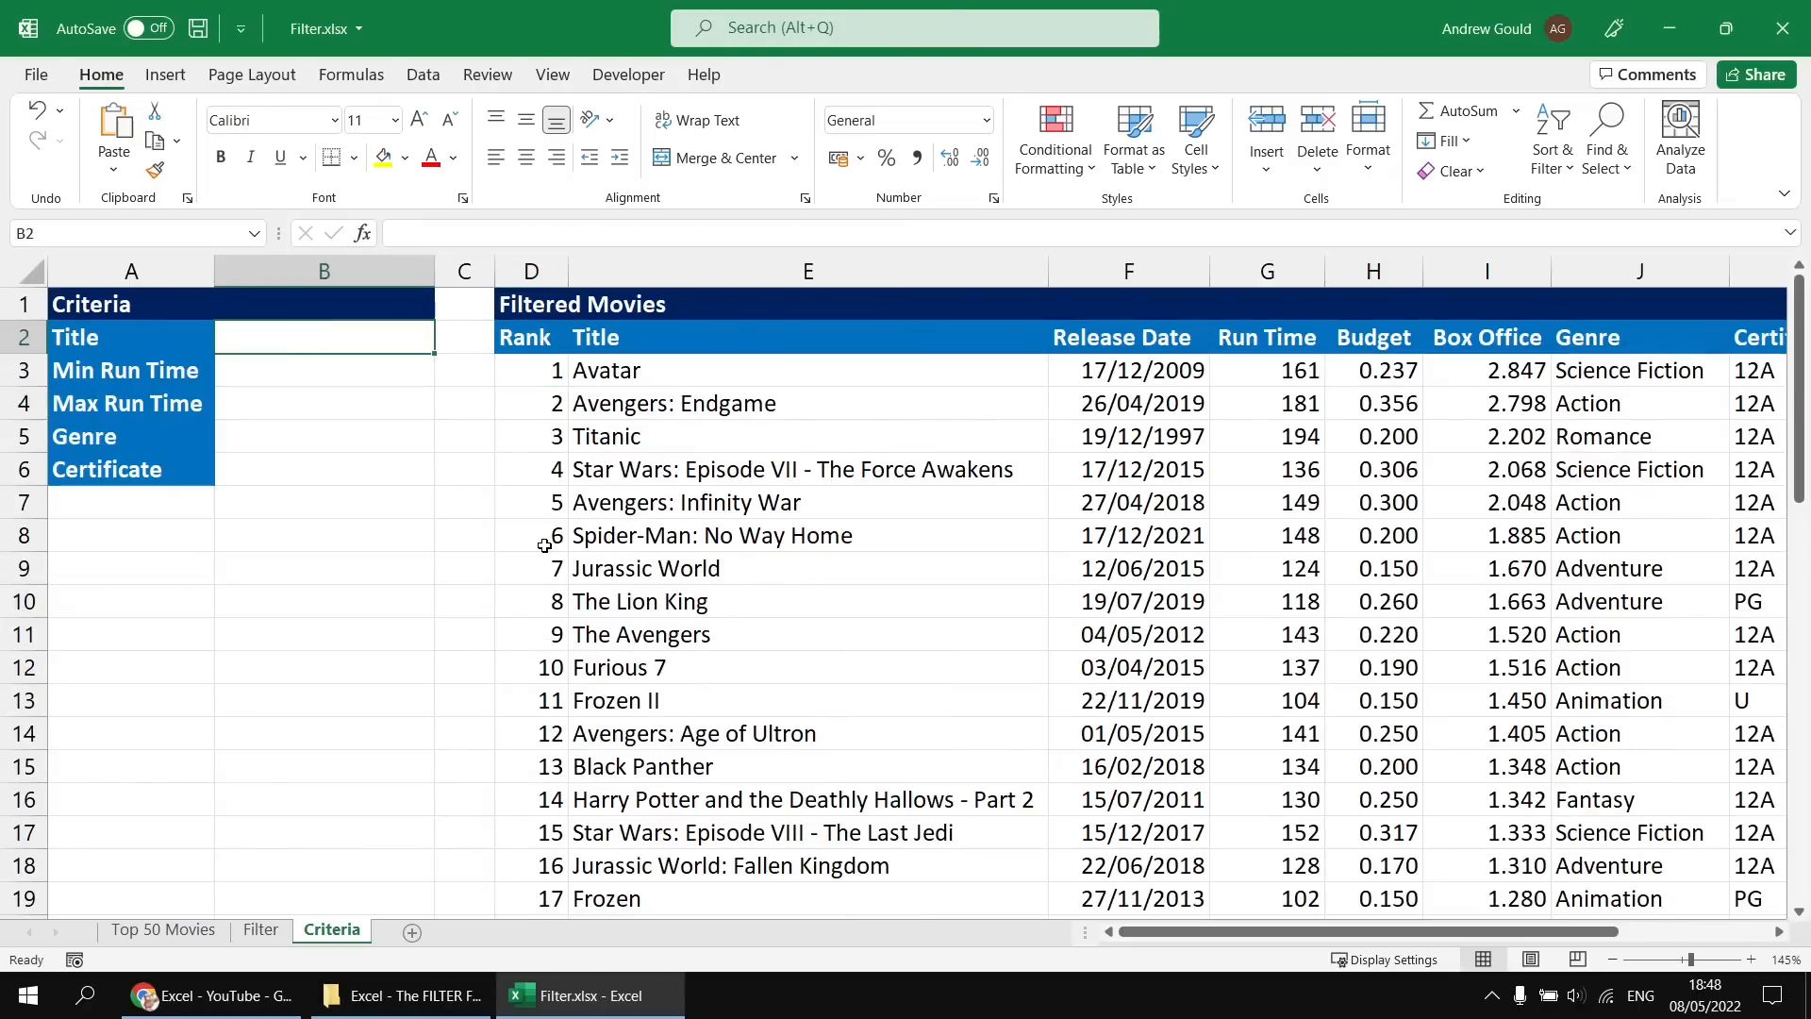
pyautogui.write('star')
pyautogui.press('Return')
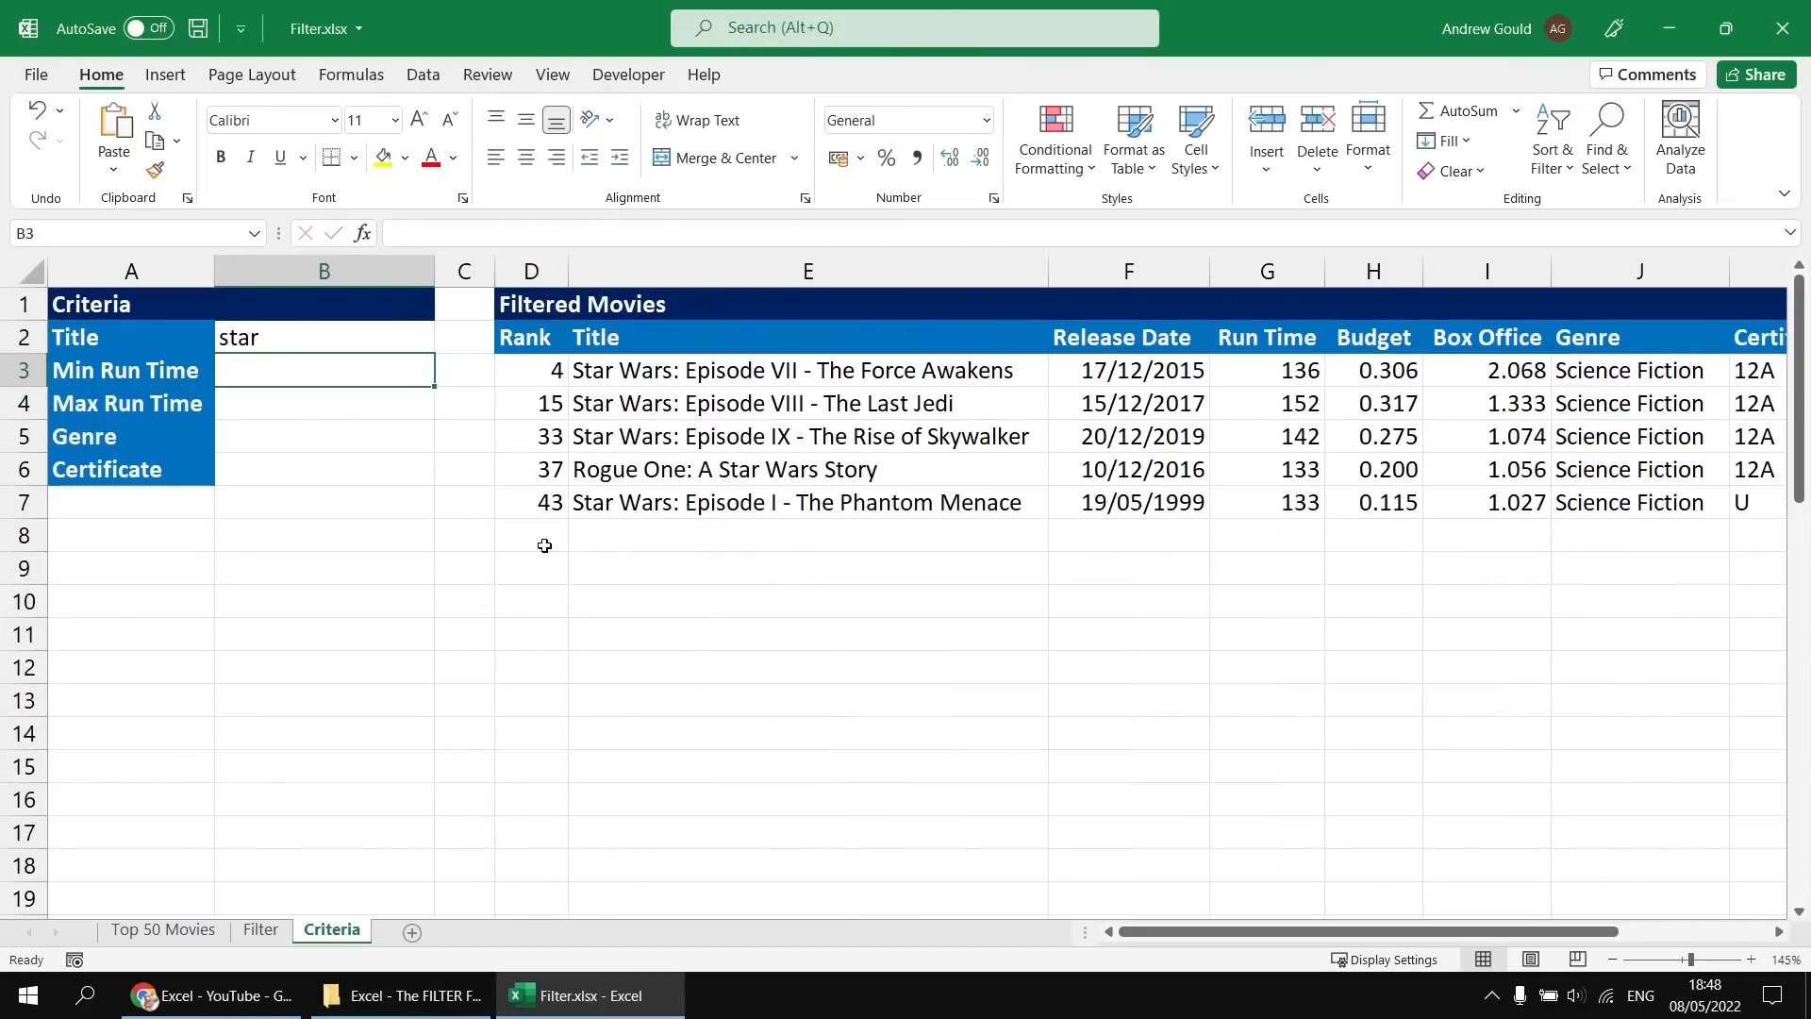
pyautogui.press('Up')
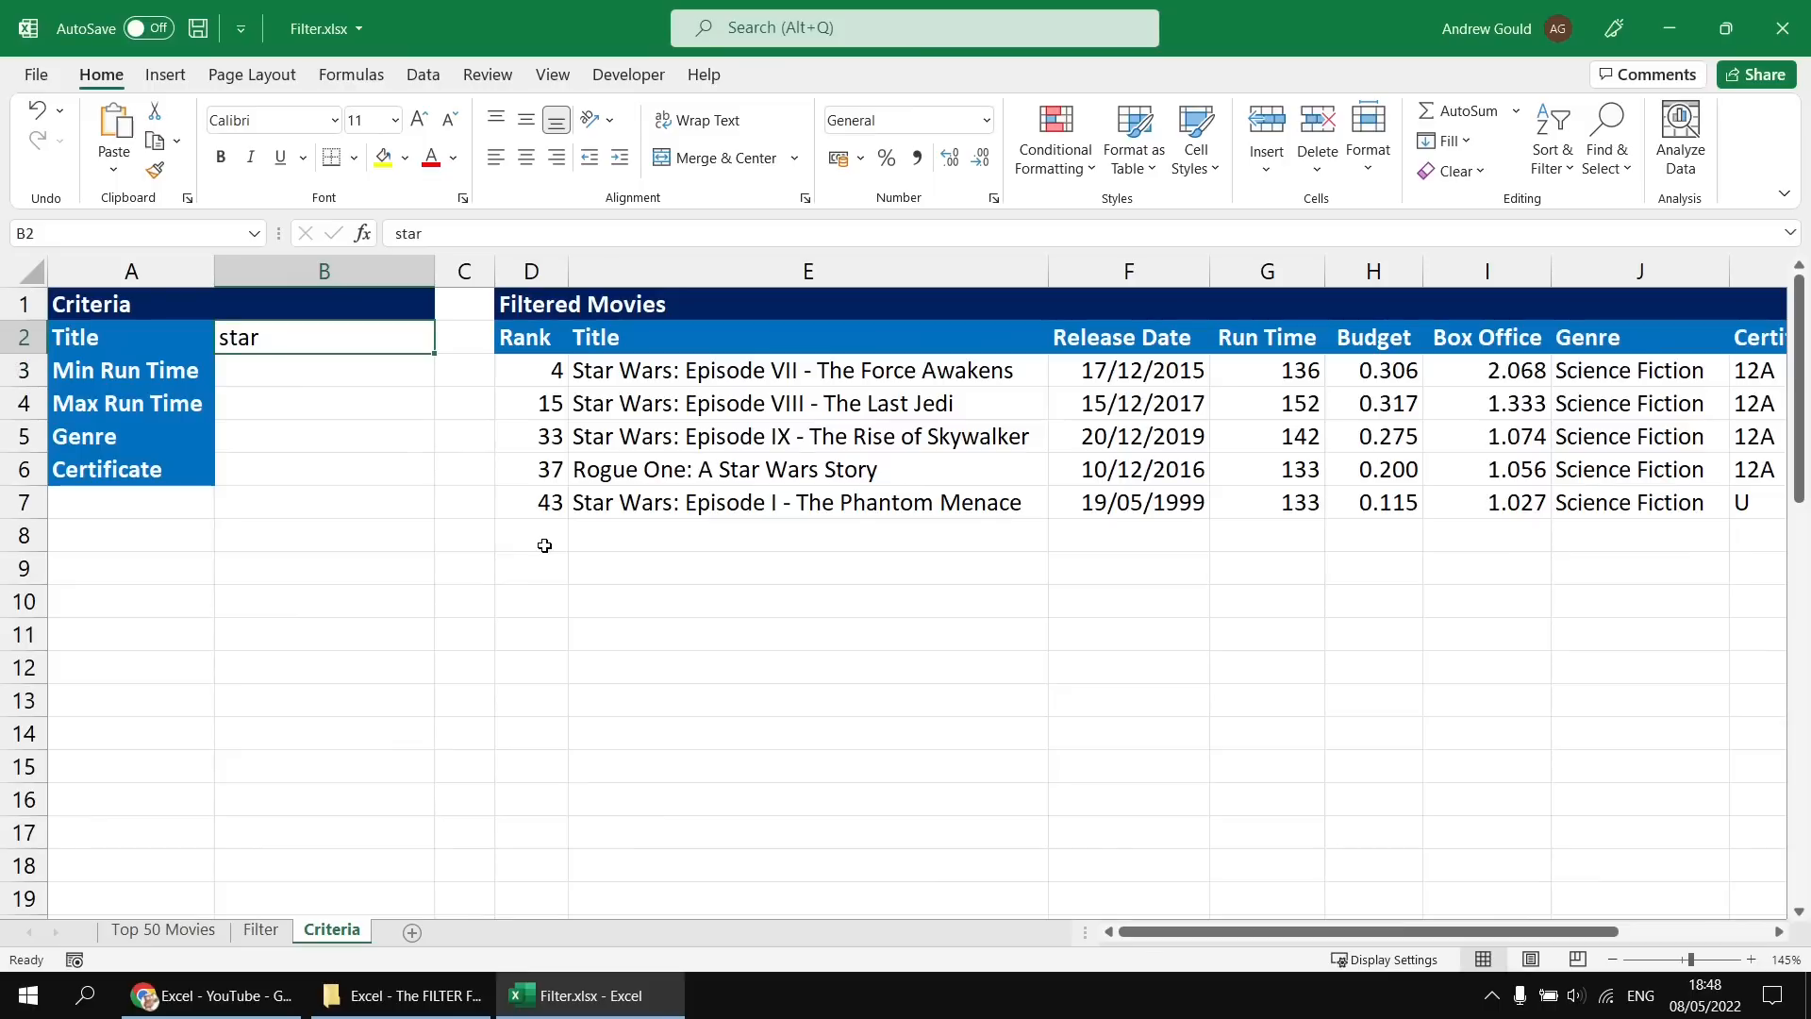
pyautogui.write('king')
pyautogui.press('Return')
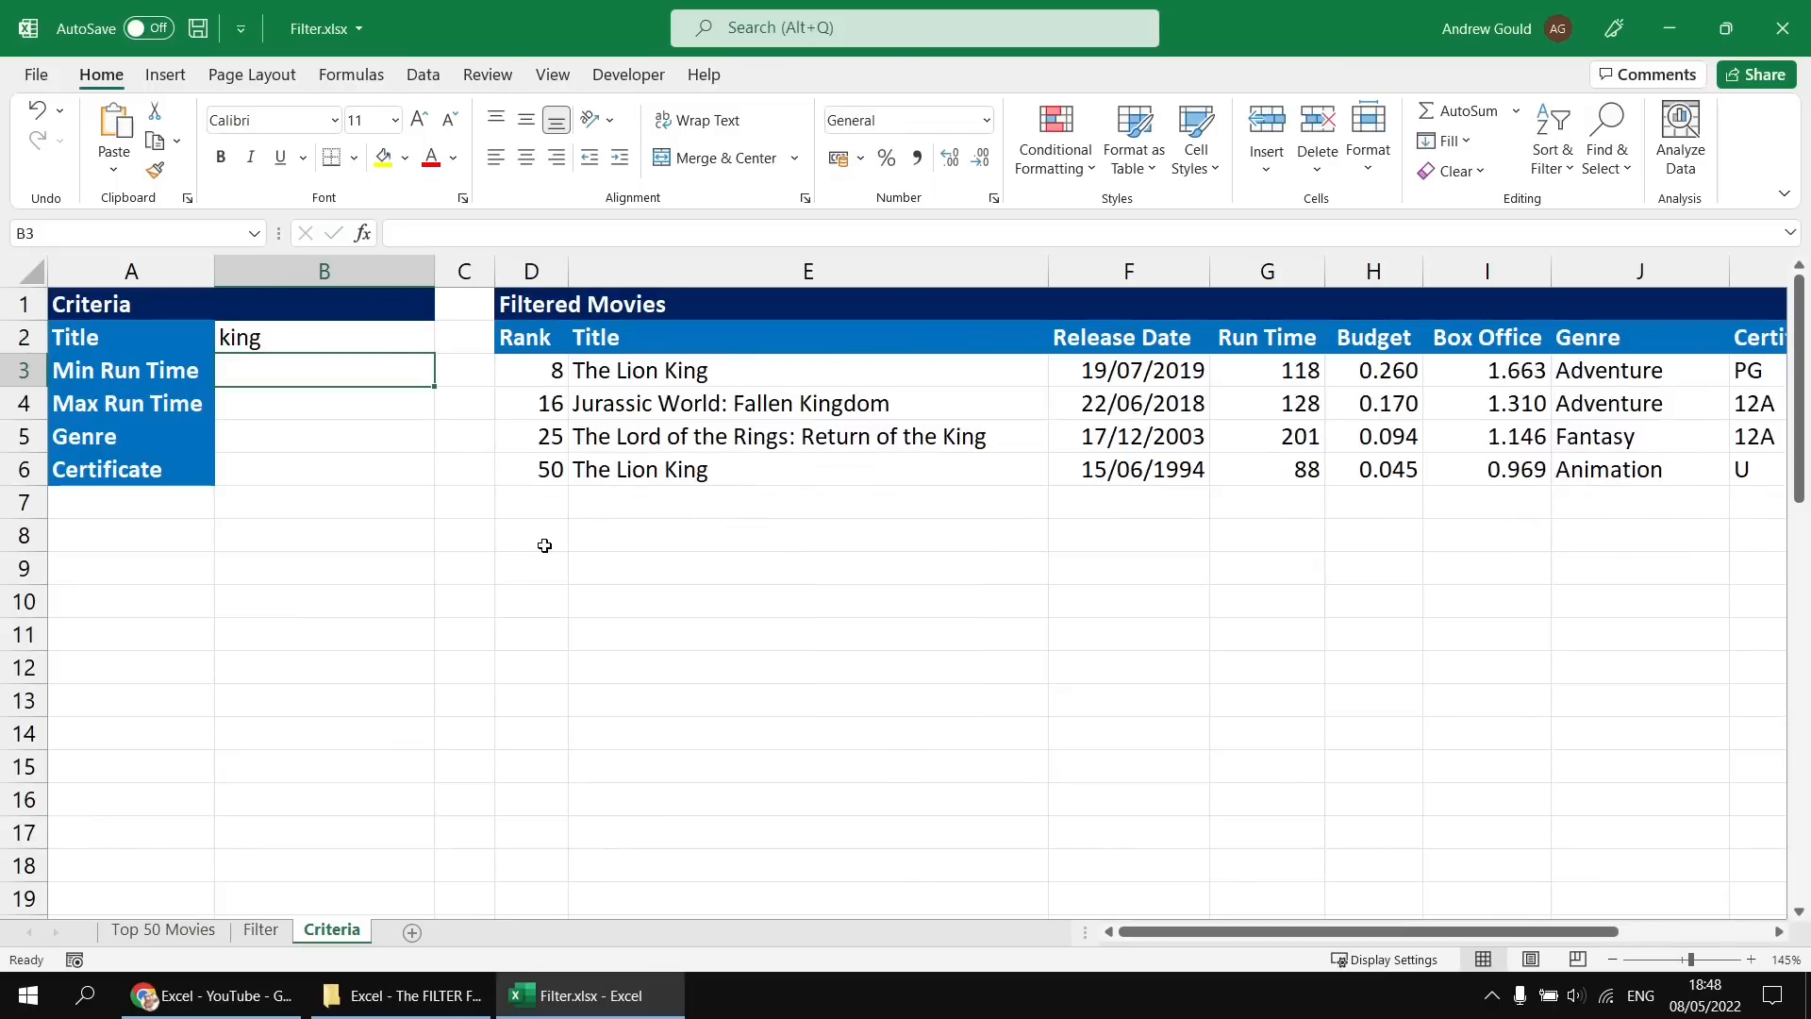
# Try a Max Run Time of 120 in B4 together with the title search, and clear it again.
pyautogui.click(316, 406)
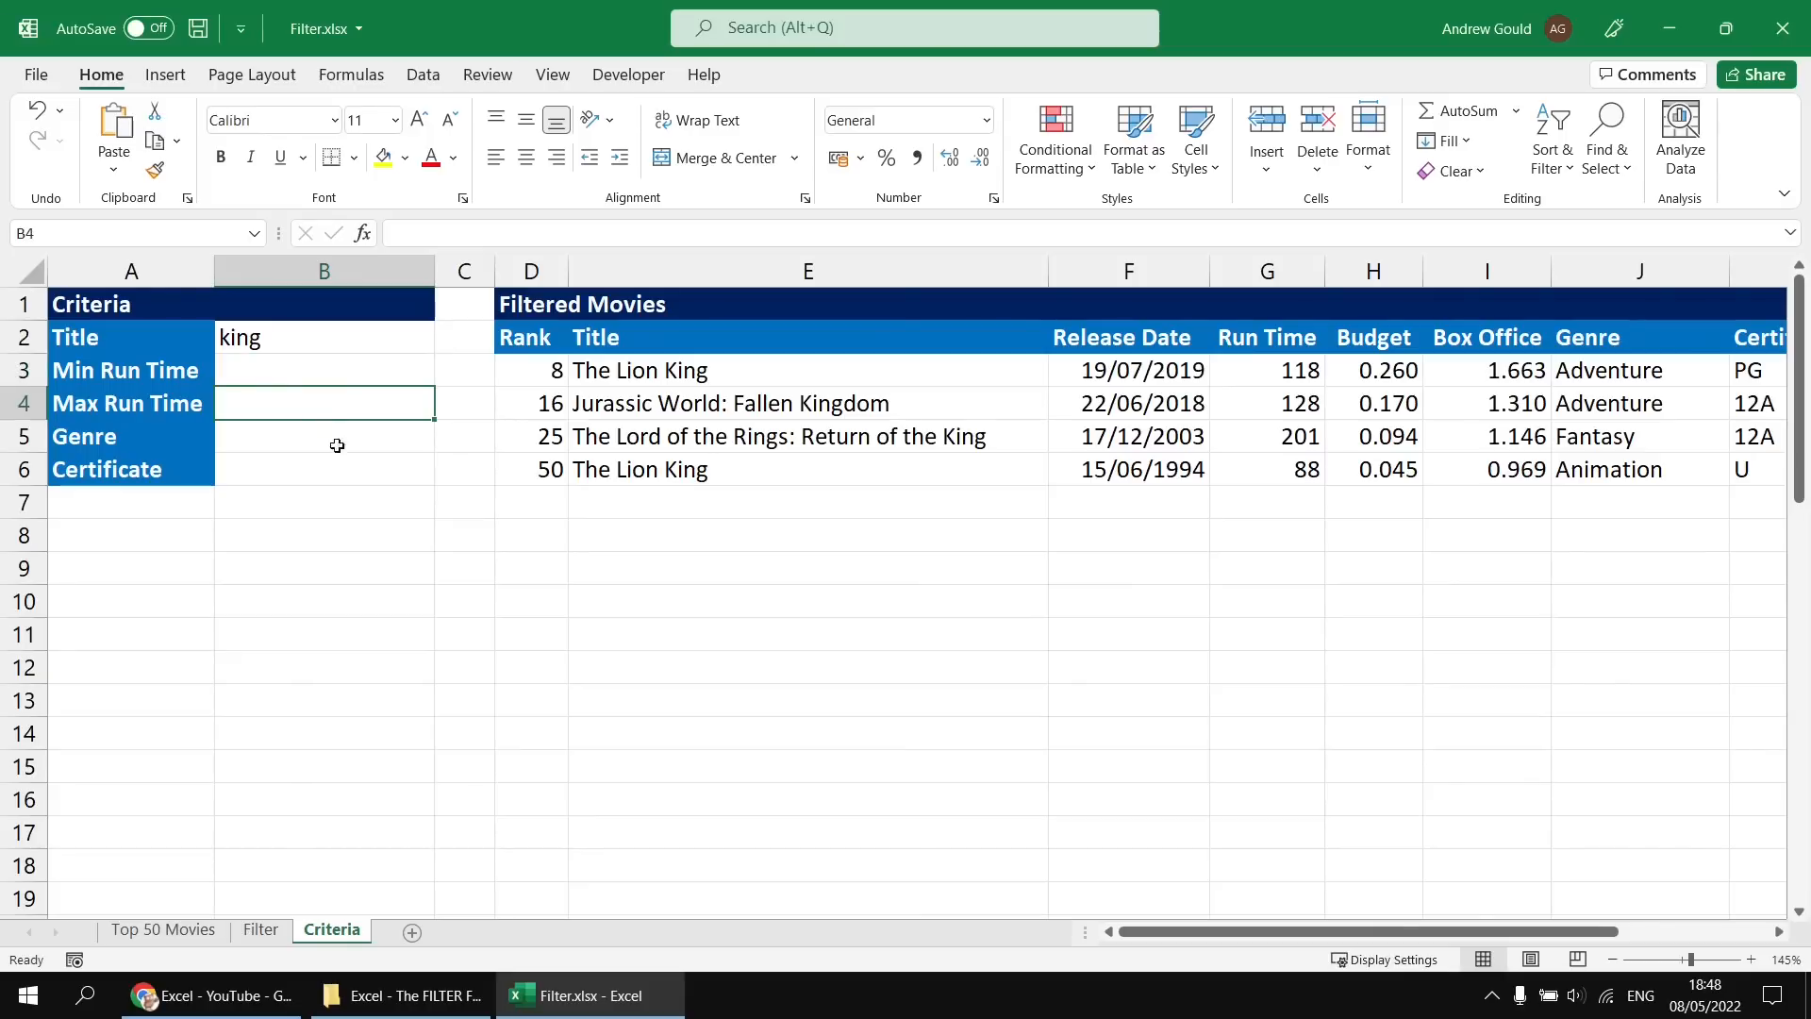
pyautogui.write('1')
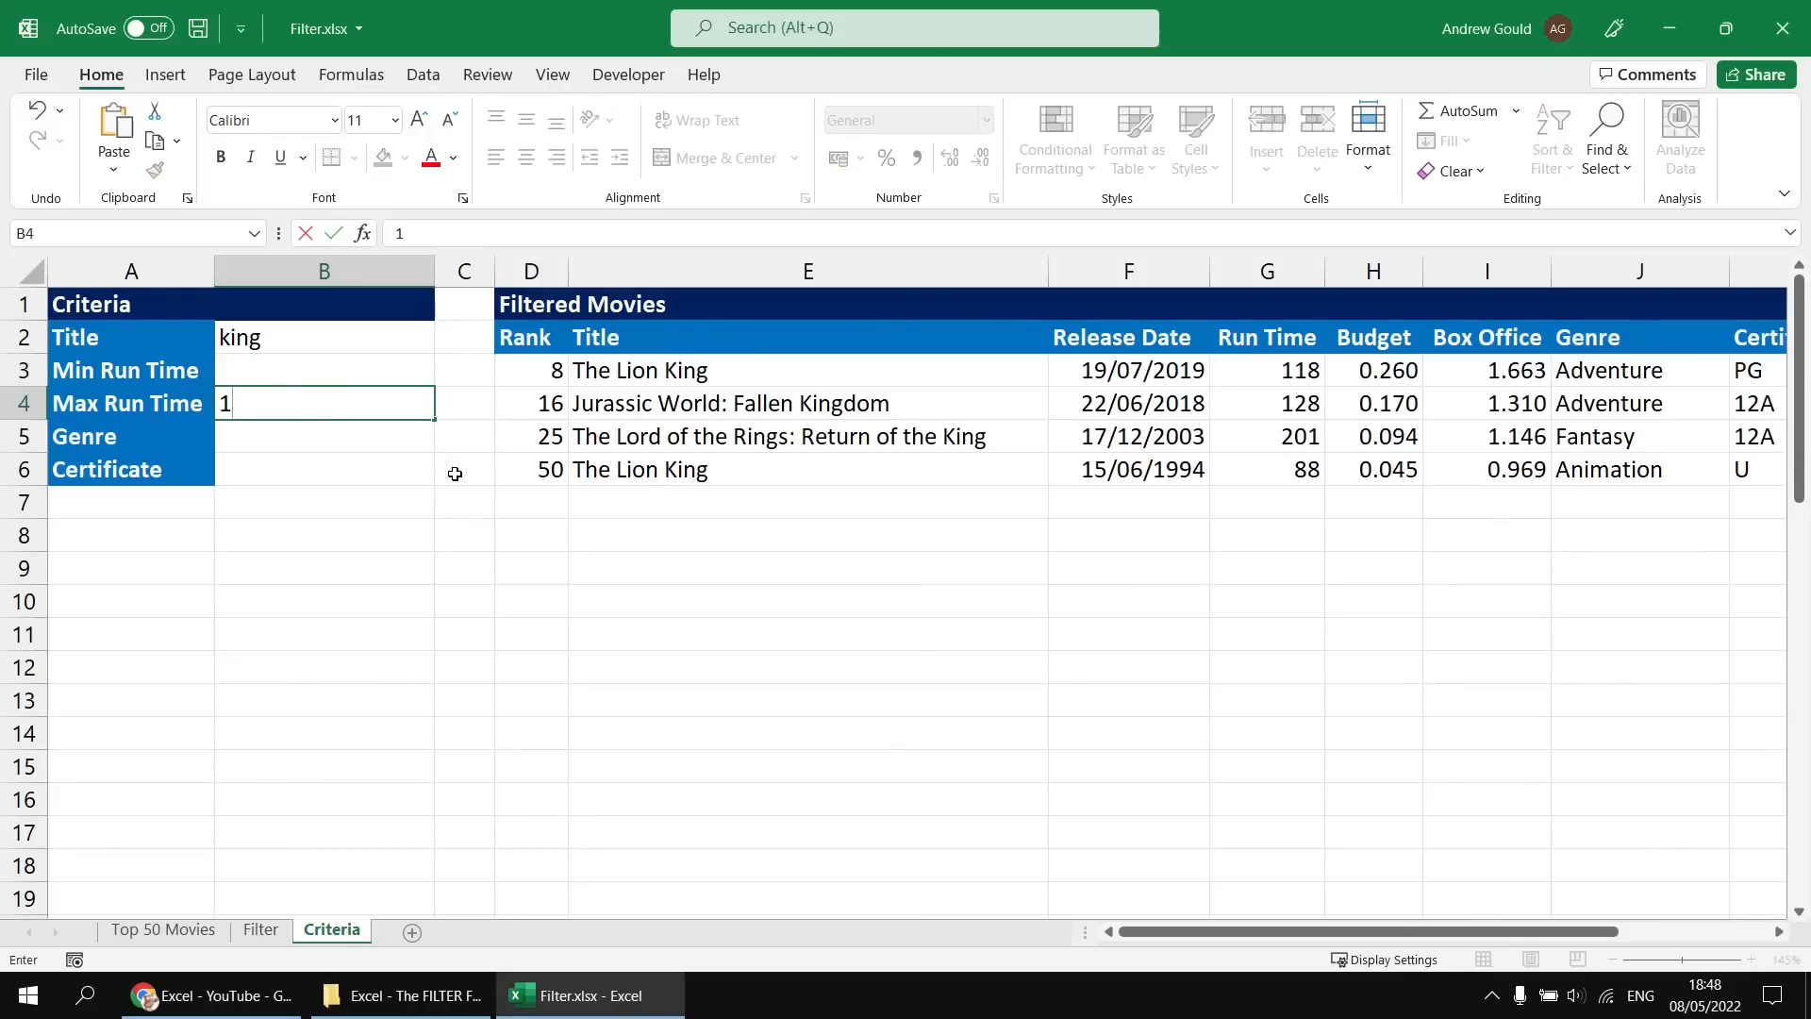
pyautogui.write('20')
pyautogui.press('Return')
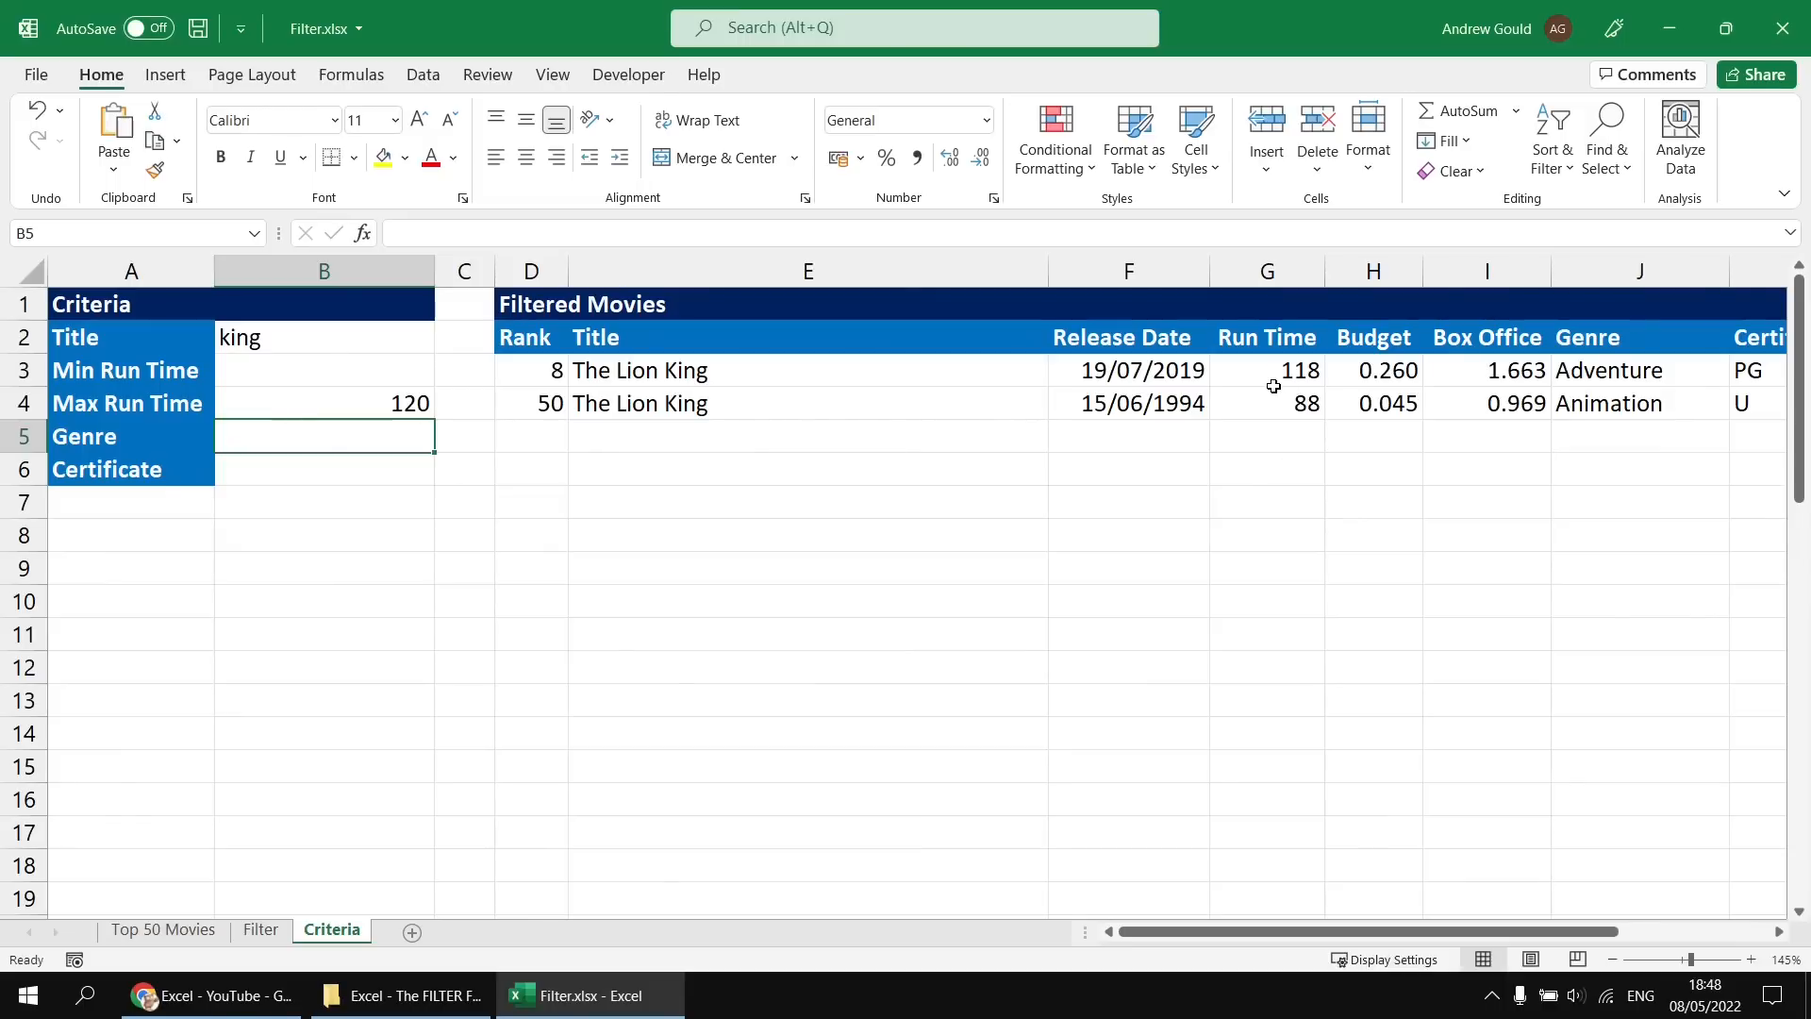
pyautogui.click(358, 405)
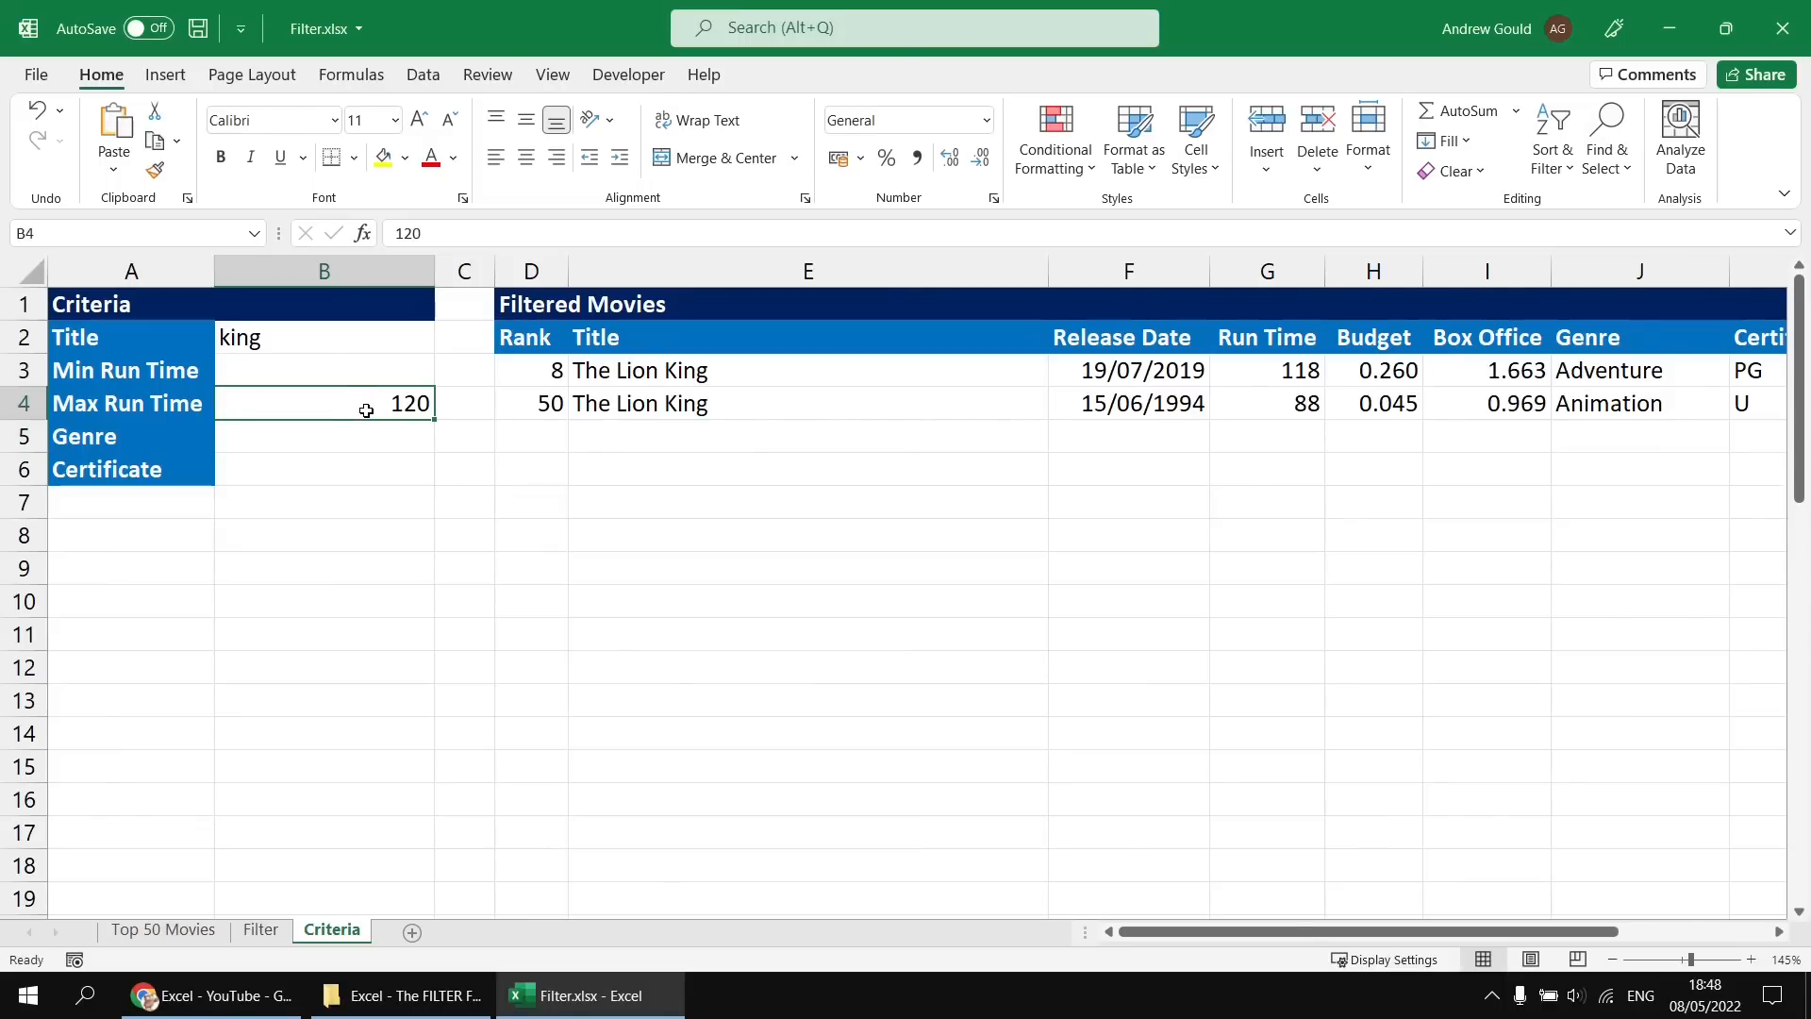
pyautogui.press('Delete')
# Try a Min Run Time of 150 in B3, and clear it along with the Title criterion in B2.
pyautogui.press('Up')
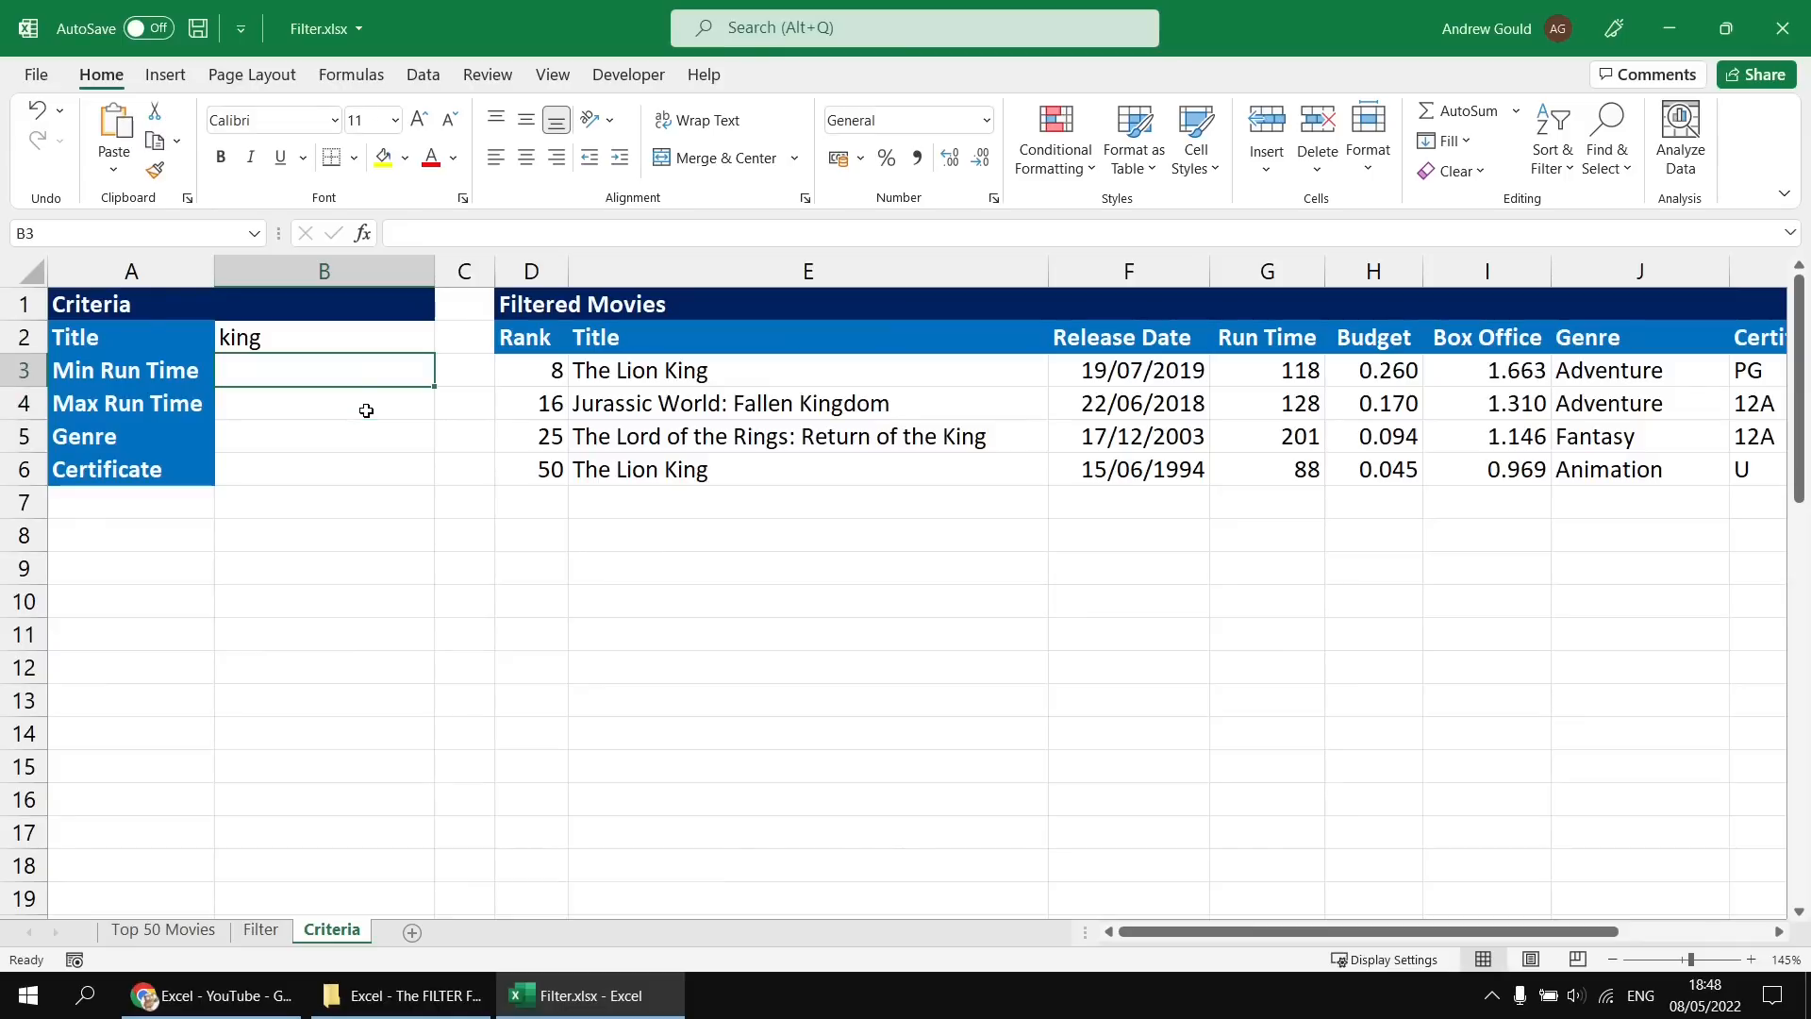
pyautogui.write('150')
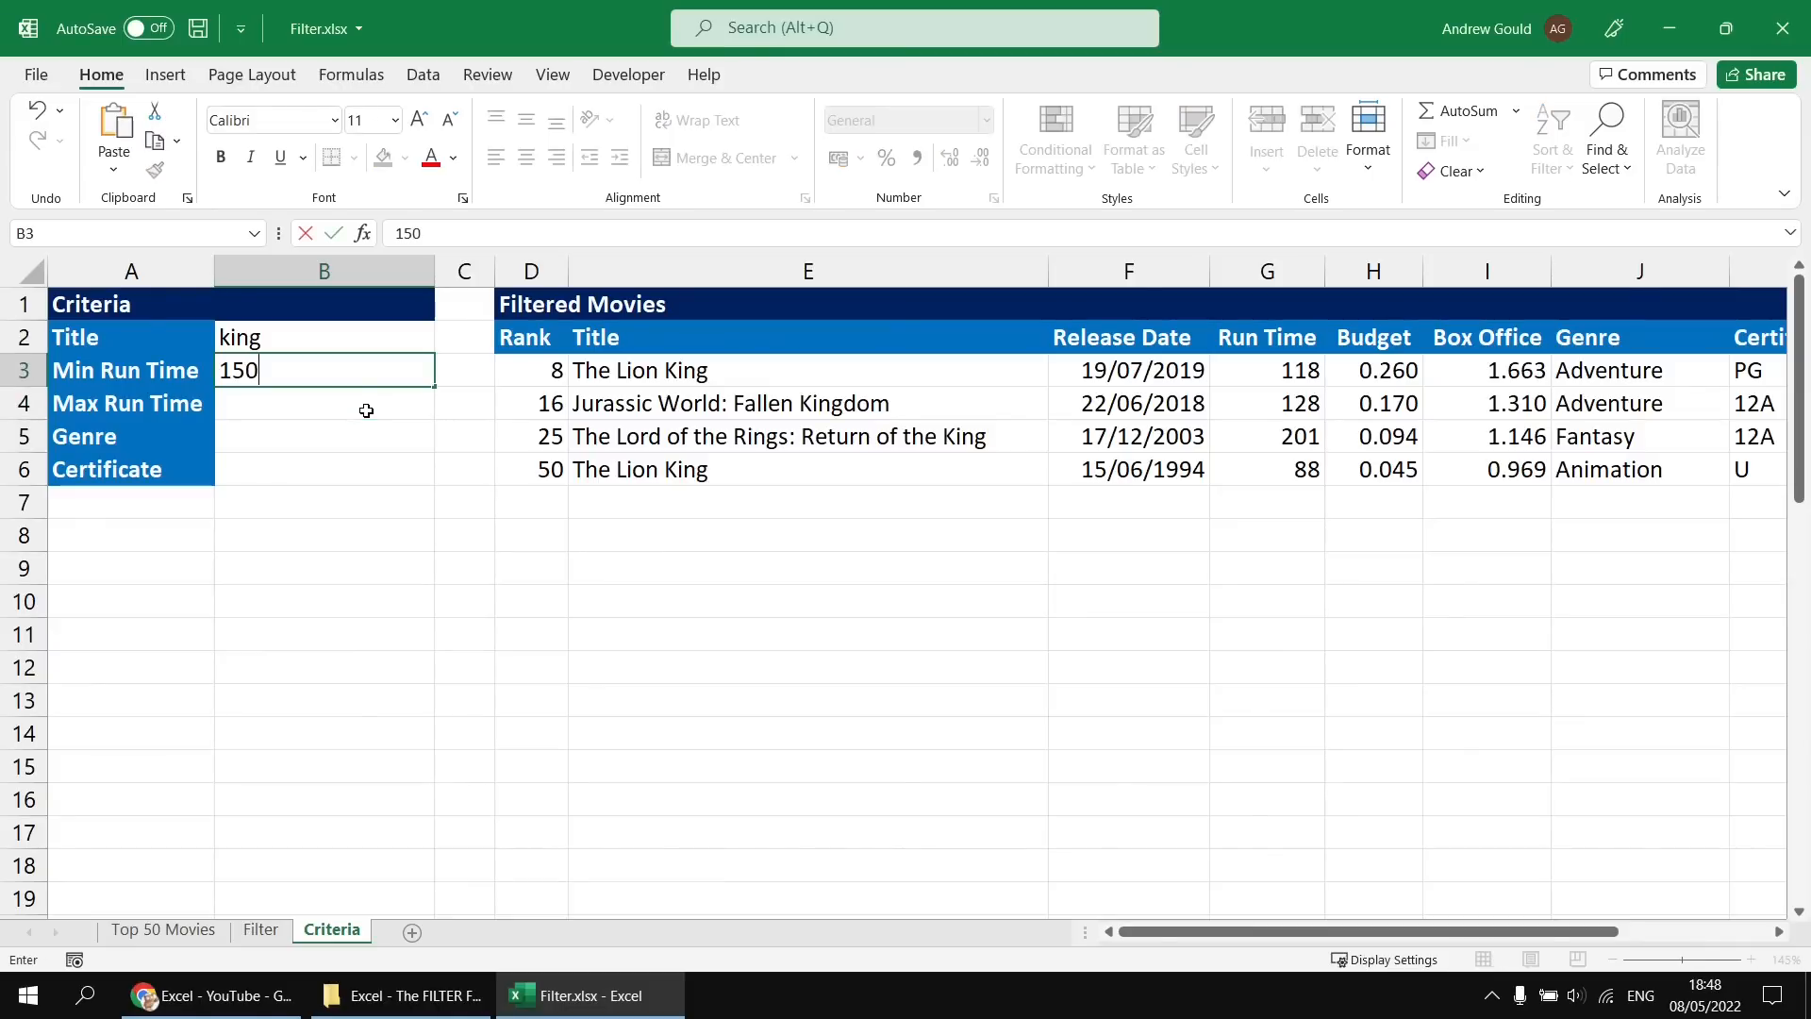
pyautogui.press('Return')
pyautogui.press('Up')
pyautogui.press('Delete')
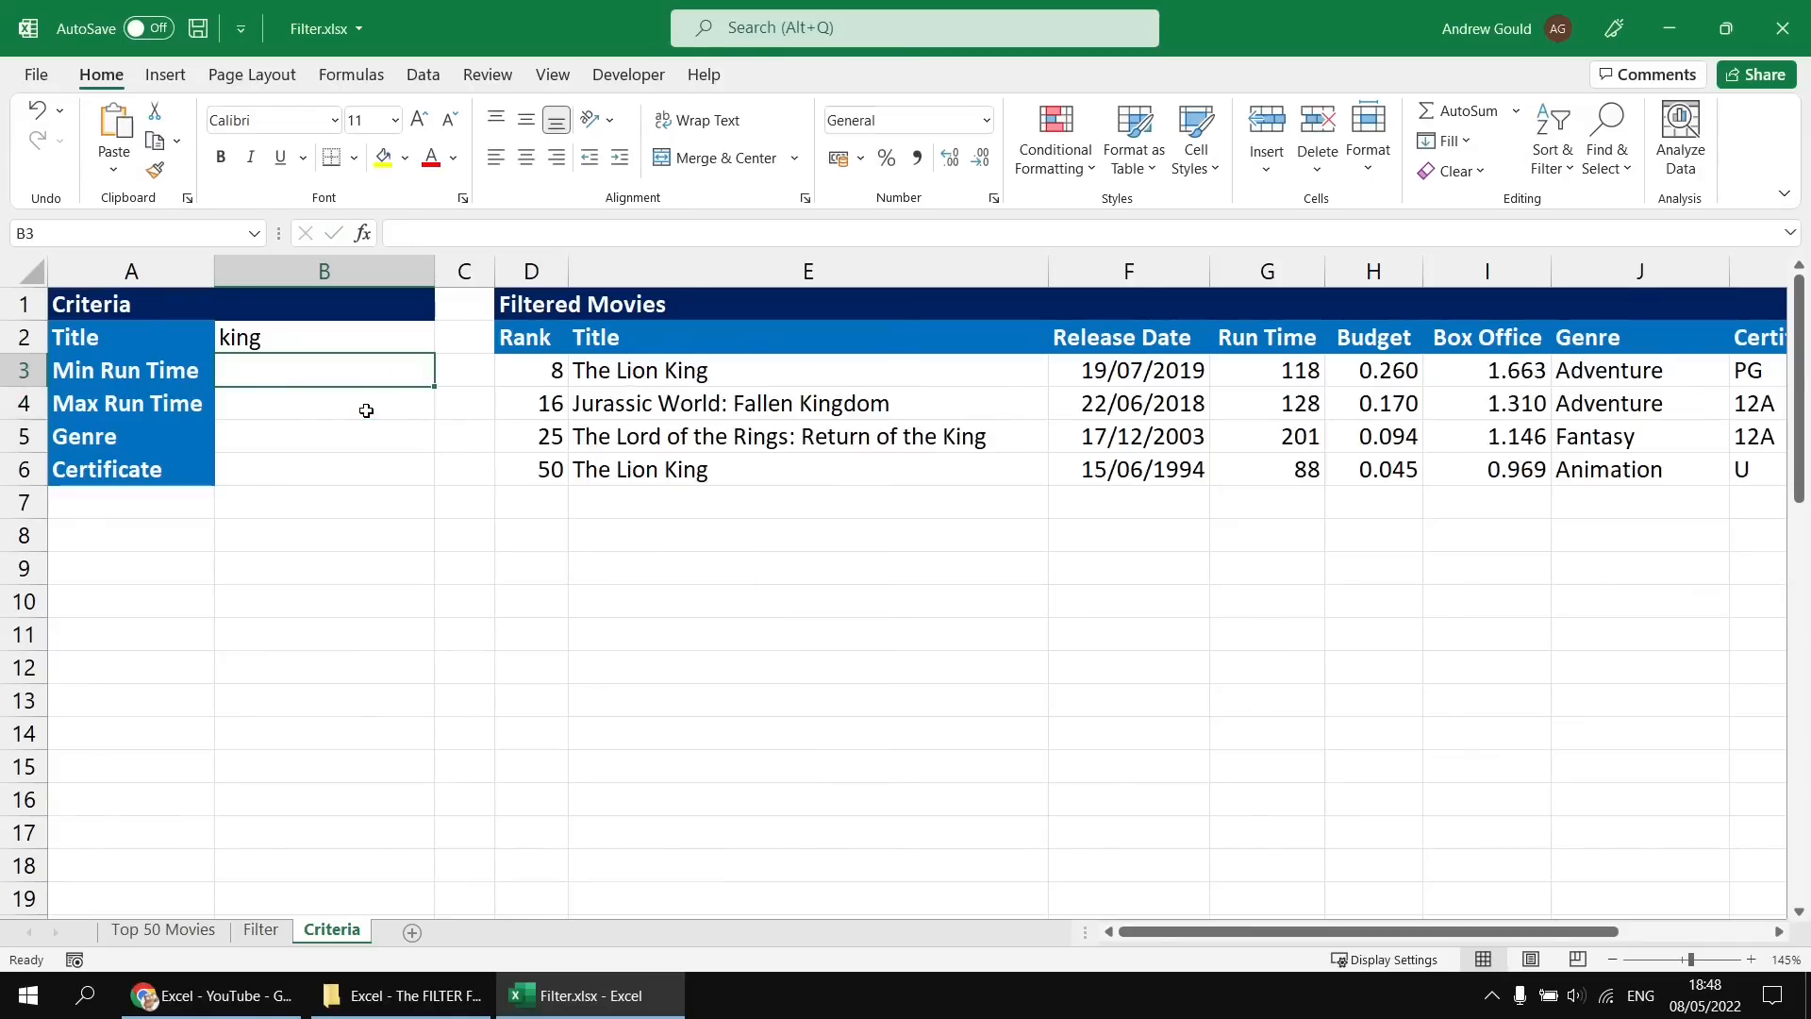
pyautogui.press('Up')
pyautogui.press('Delete')
pyautogui.click(366, 410)
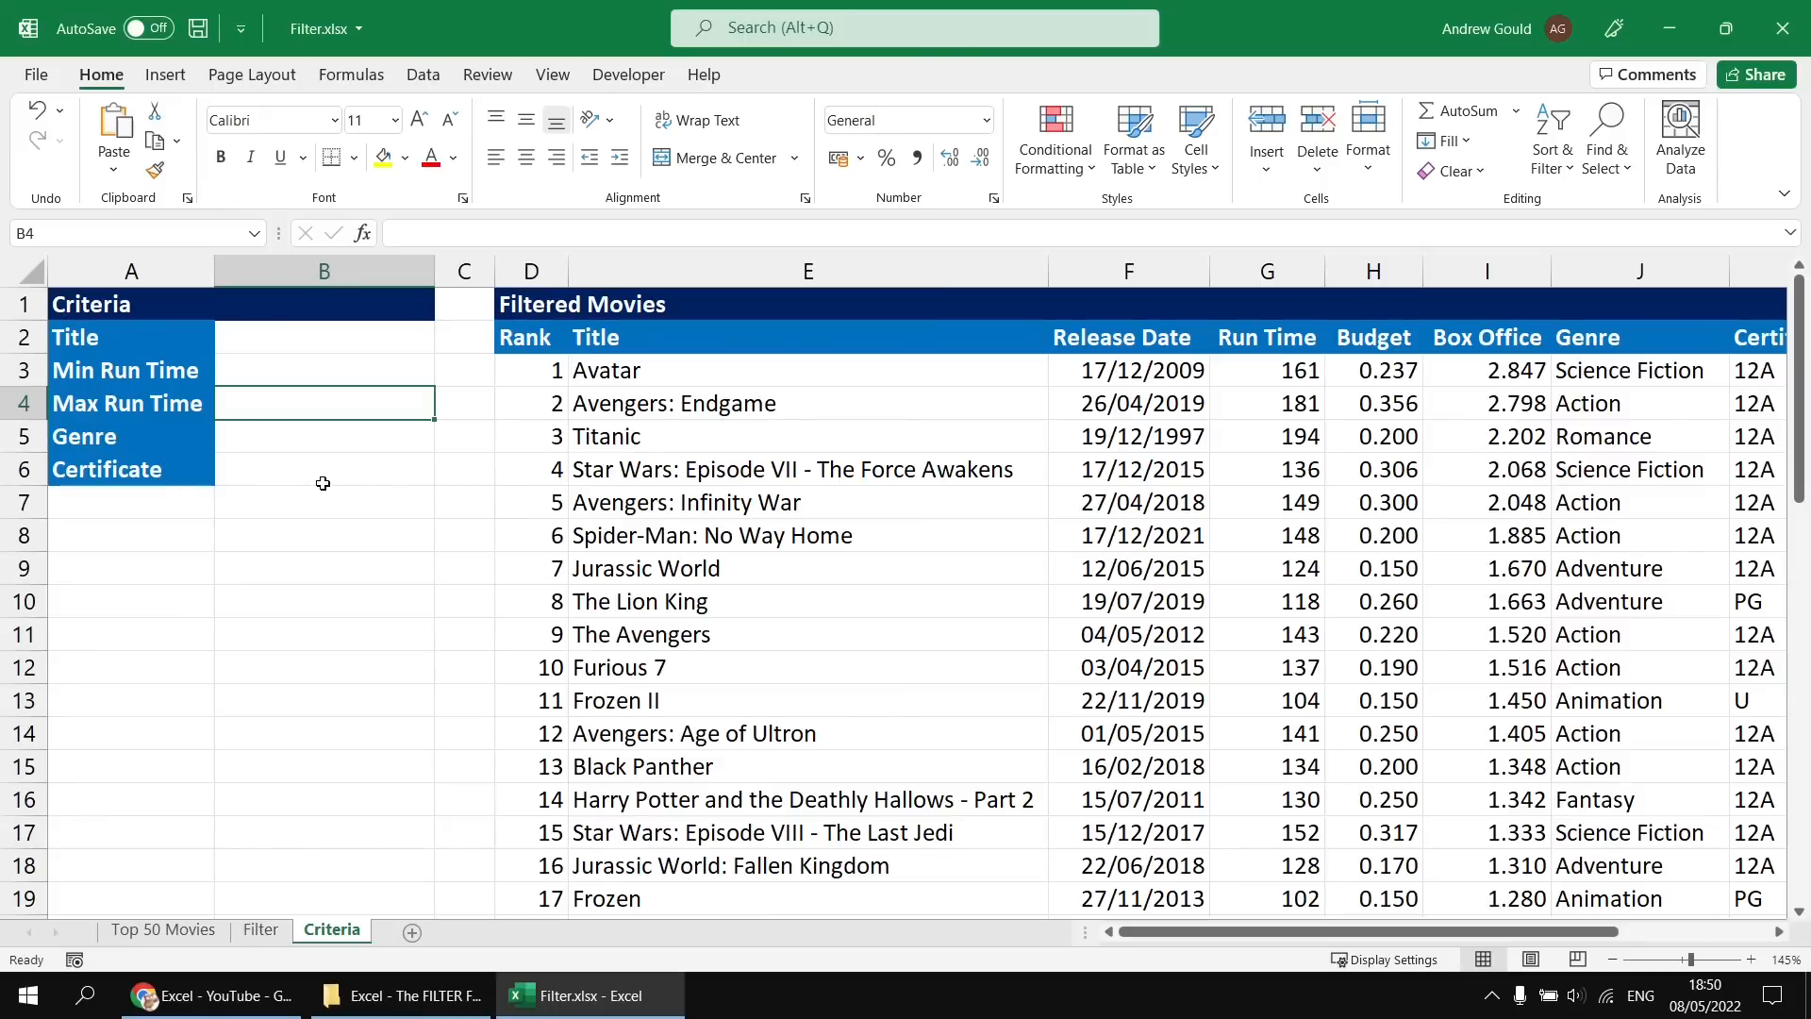
# Review the FILTER formula in D3, the empty Genre criterion cell, and the source data on the Top 50 Movies sheet.
pyautogui.click(503, 380)
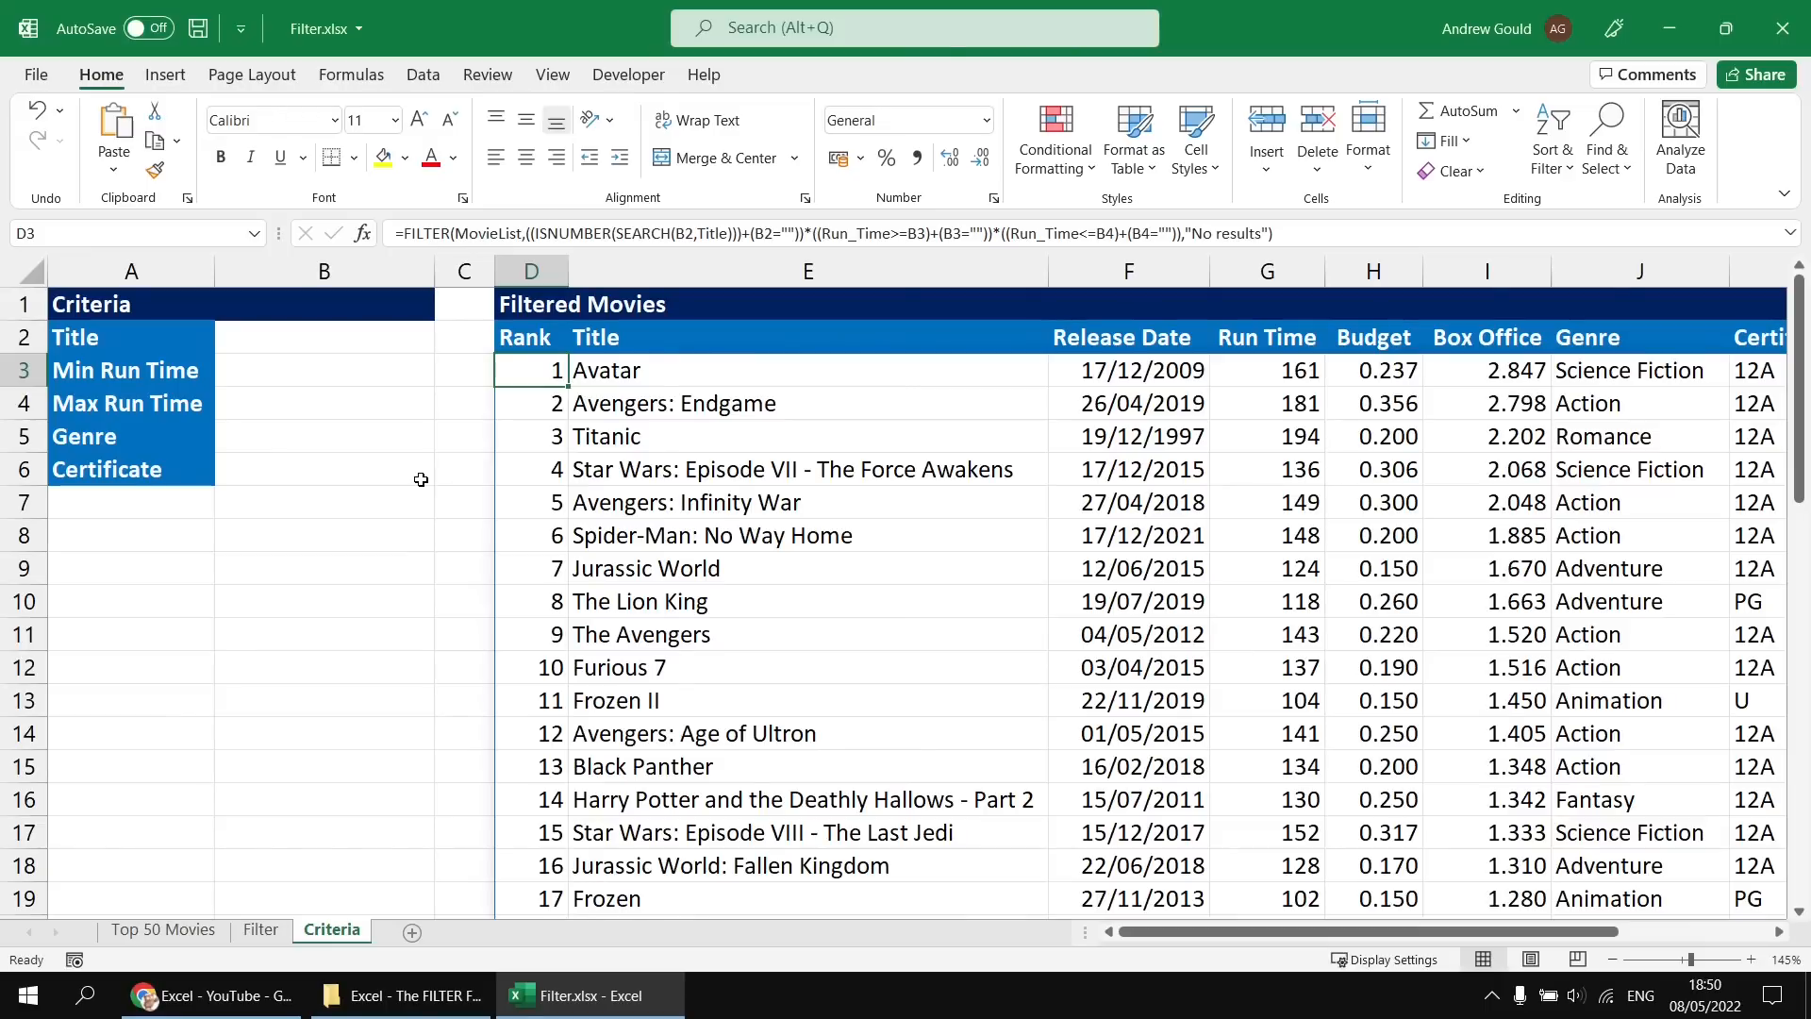
pyautogui.click(308, 442)
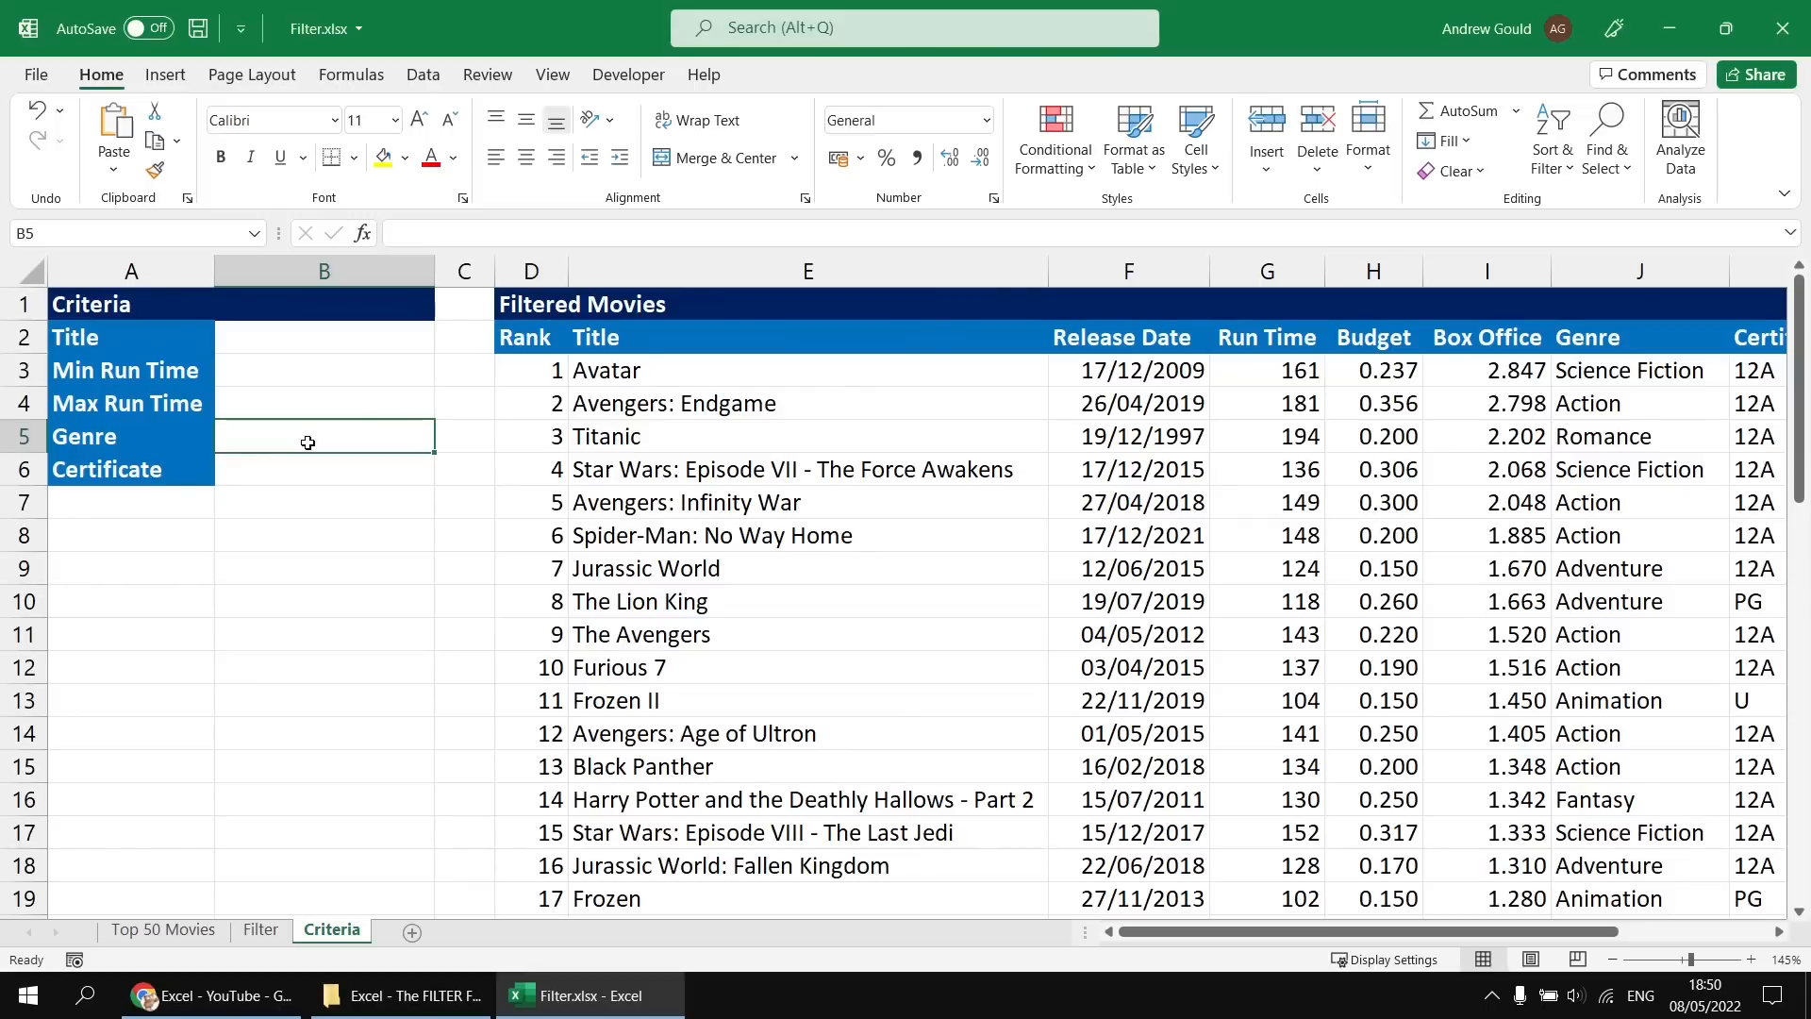
pyautogui.click(164, 930)
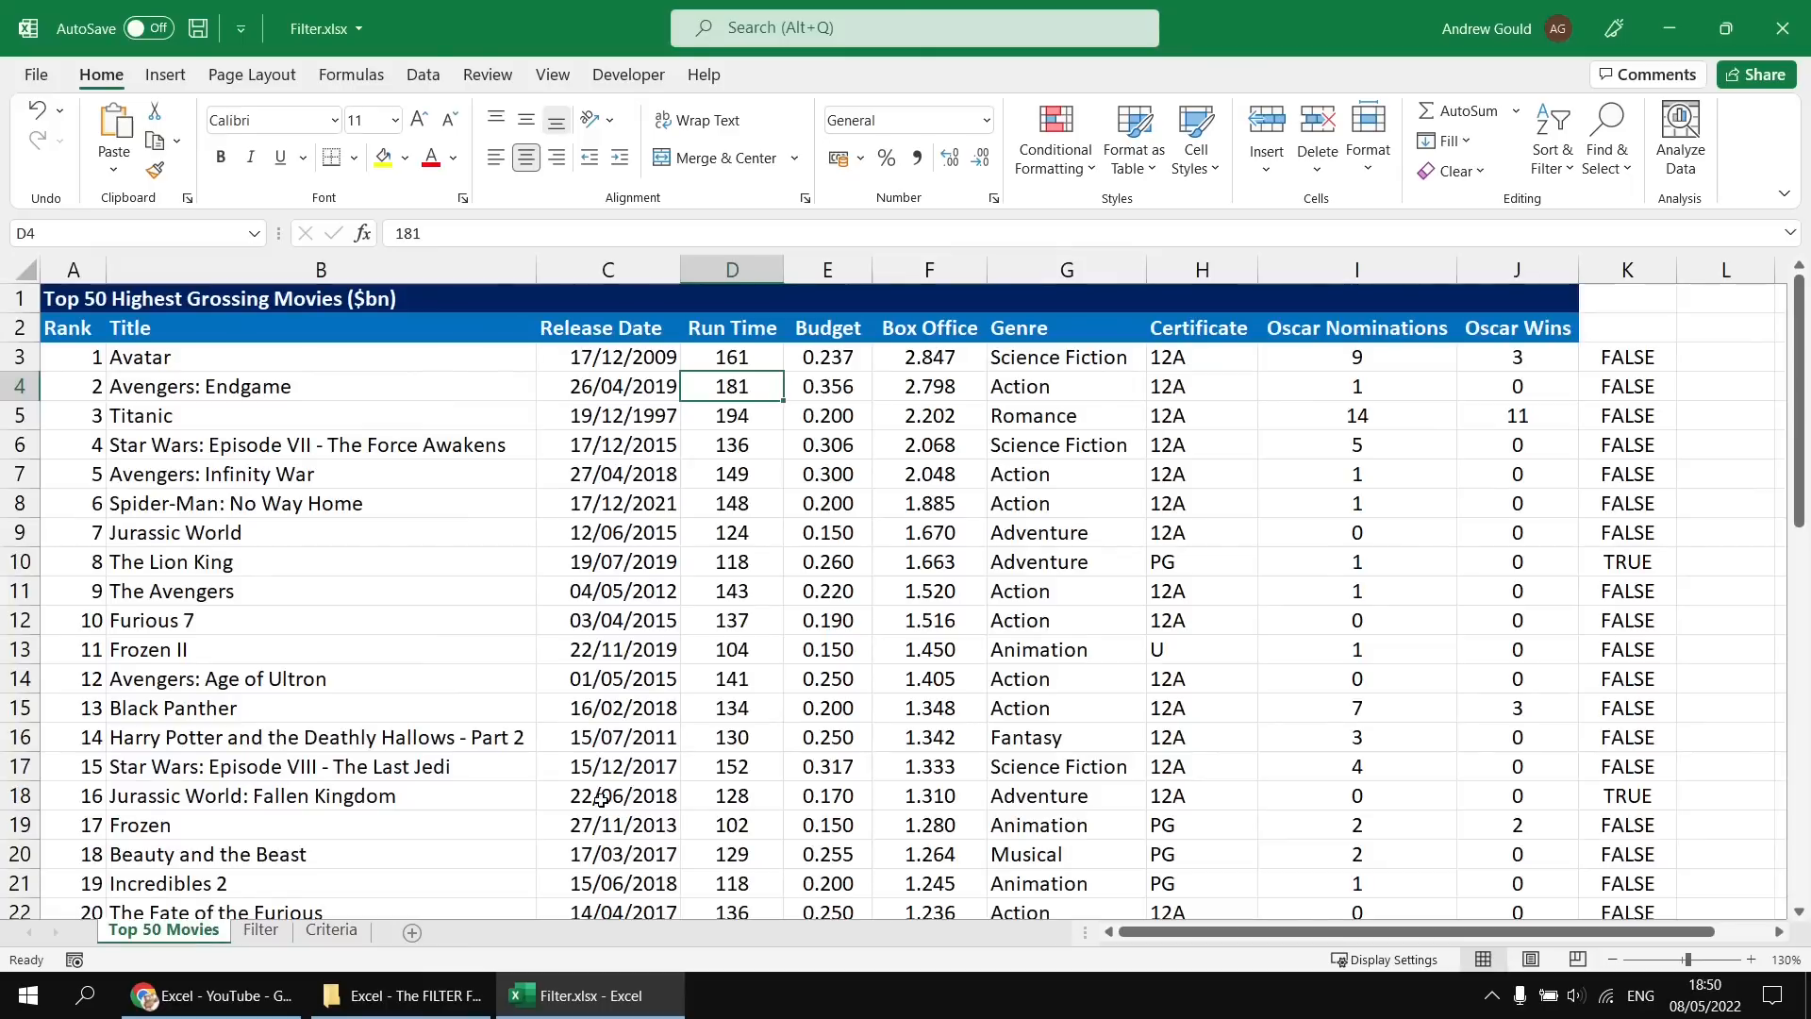
pyautogui.click(331, 929)
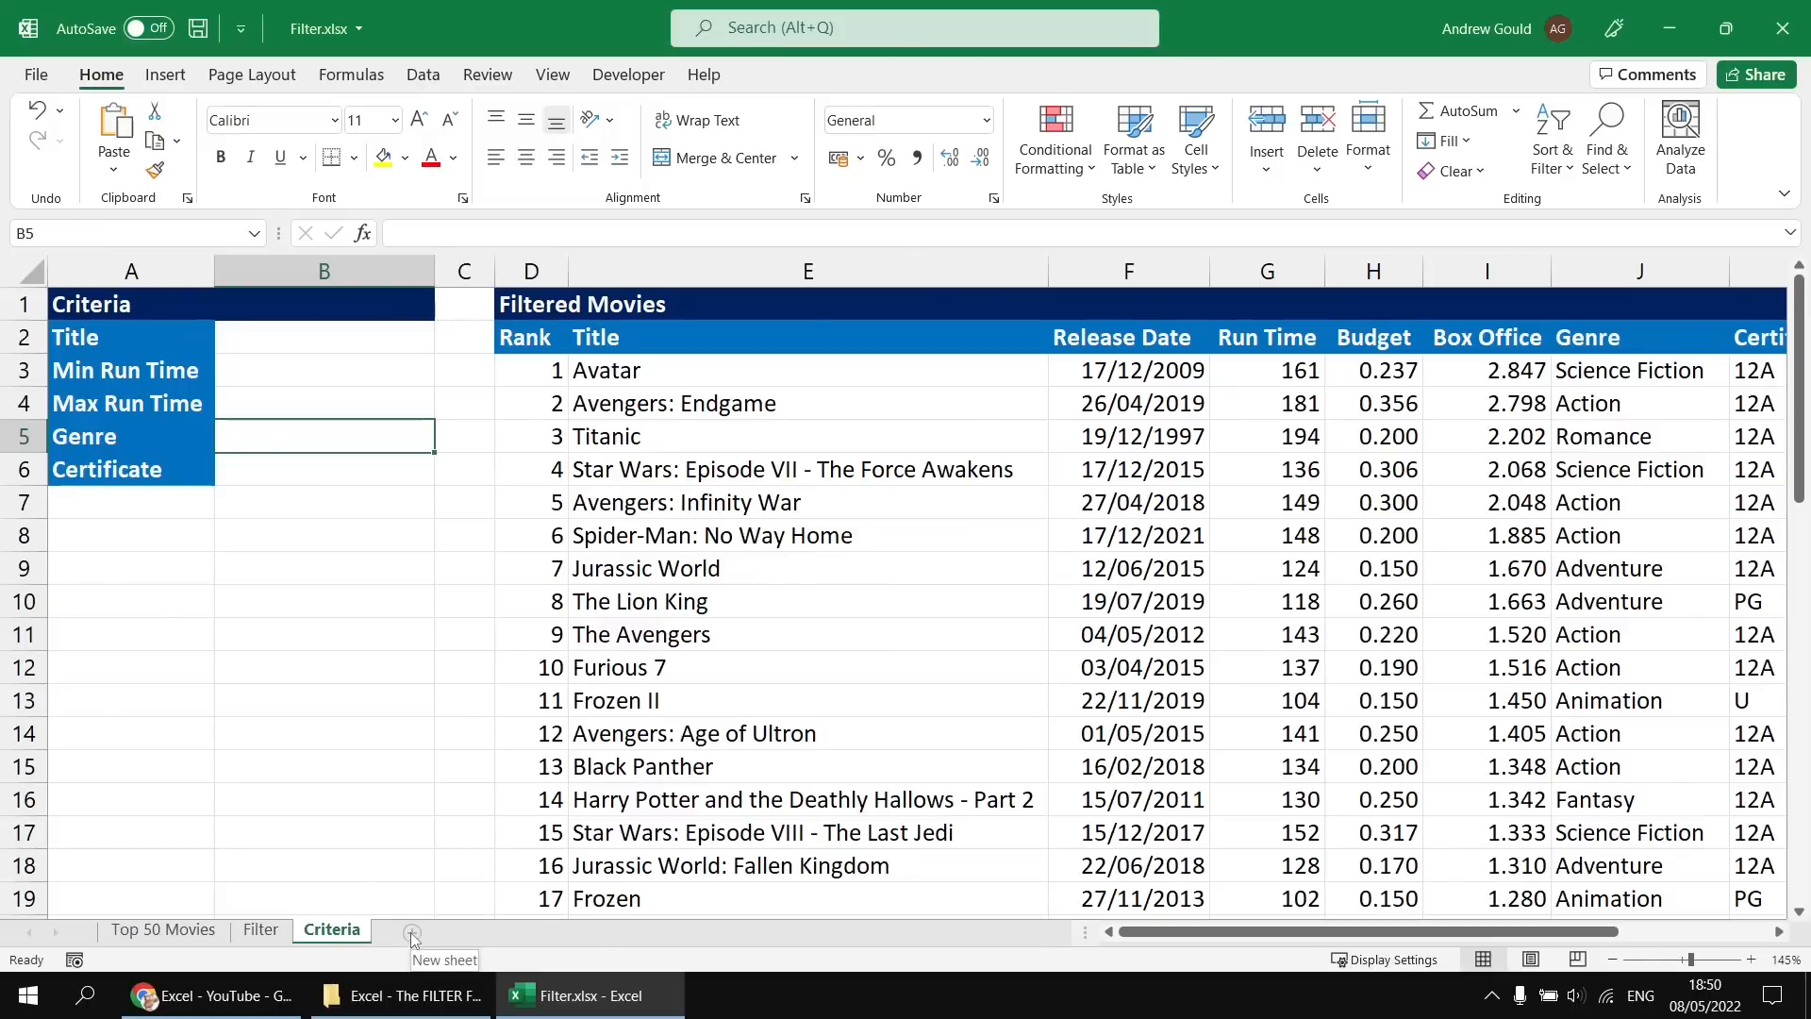
# Add a new worksheet and list the sorted unique genres from A1 with =SORT(UNIQUE(Genre)).
pyautogui.click(412, 933)
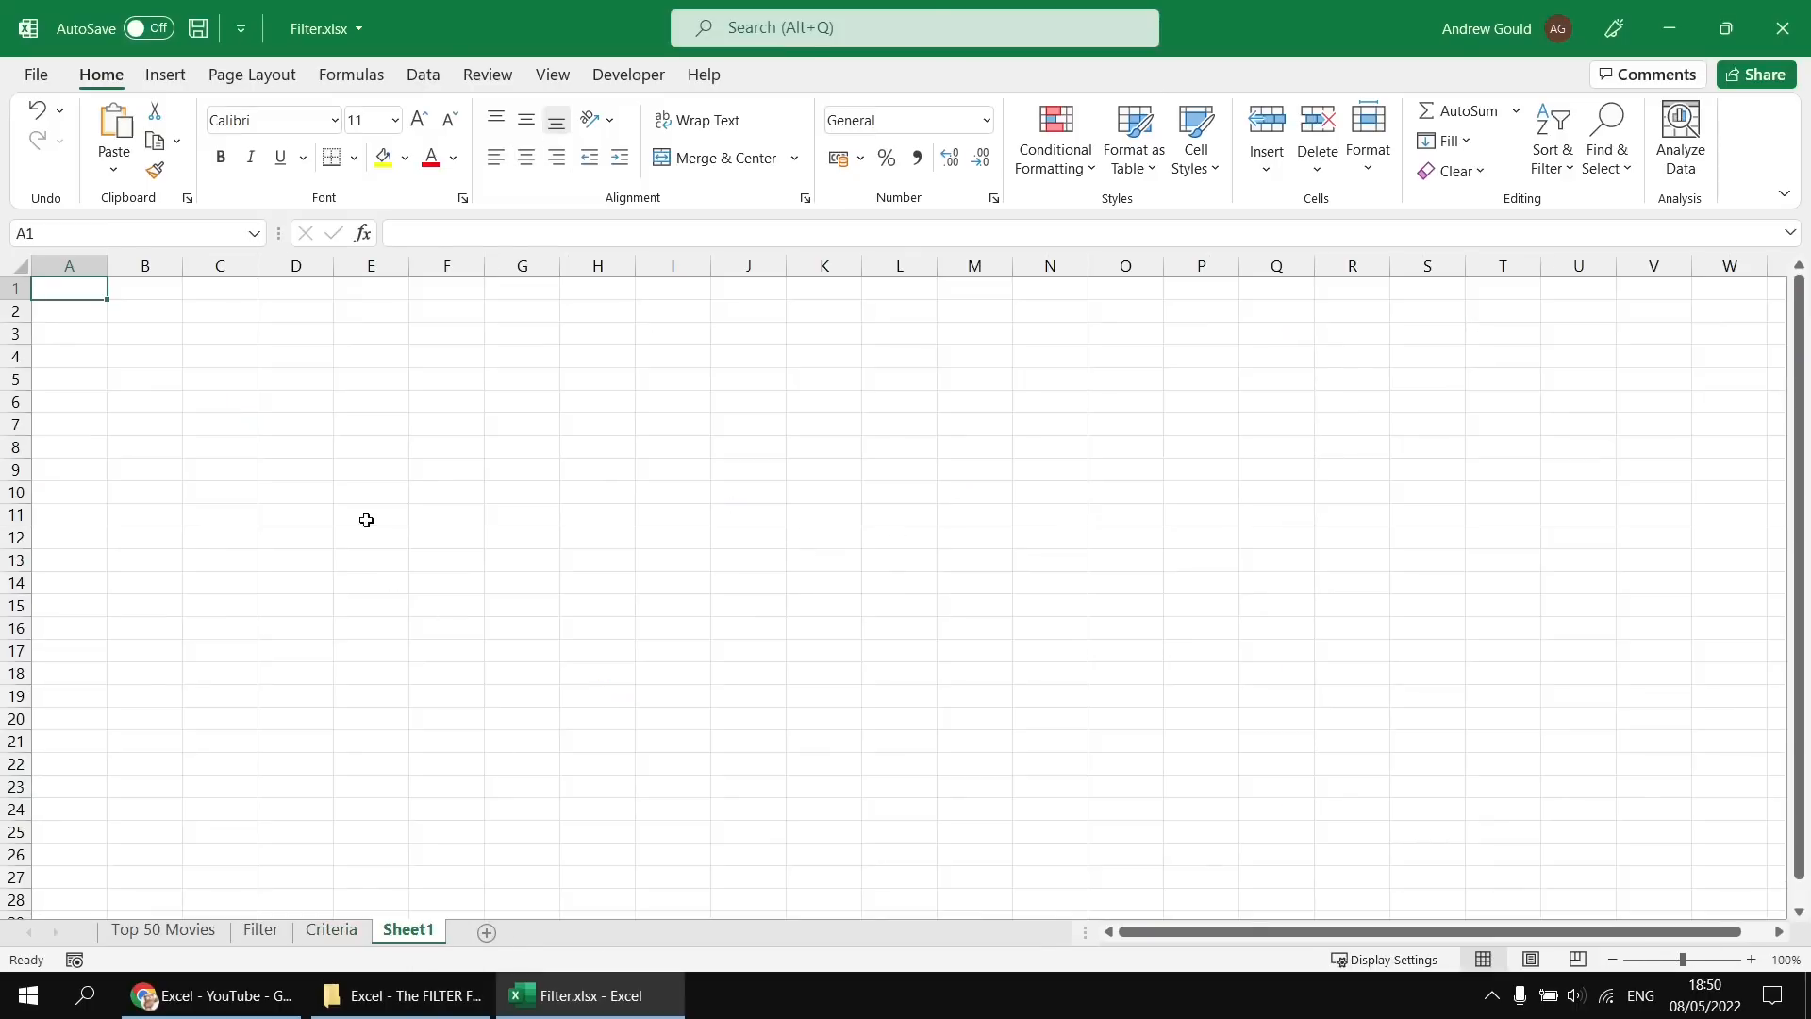
pyautogui.scroll(10, 370, 521)
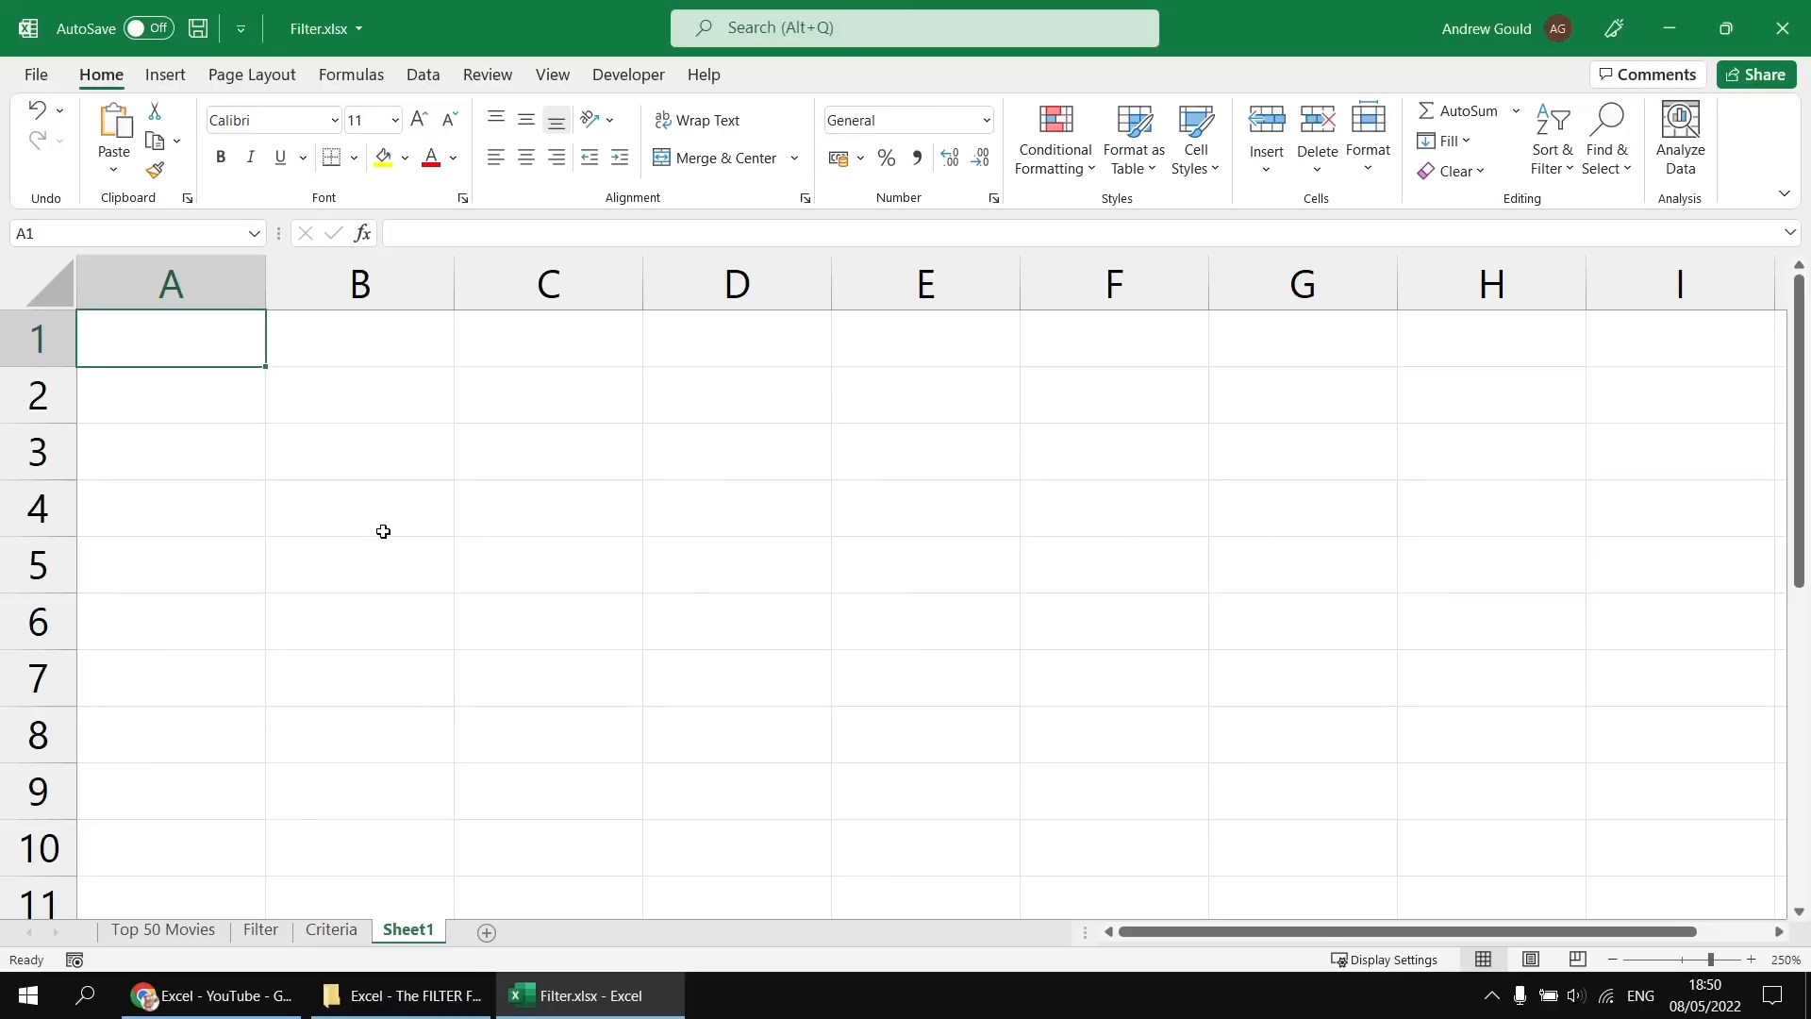
pyautogui.write('=sort')
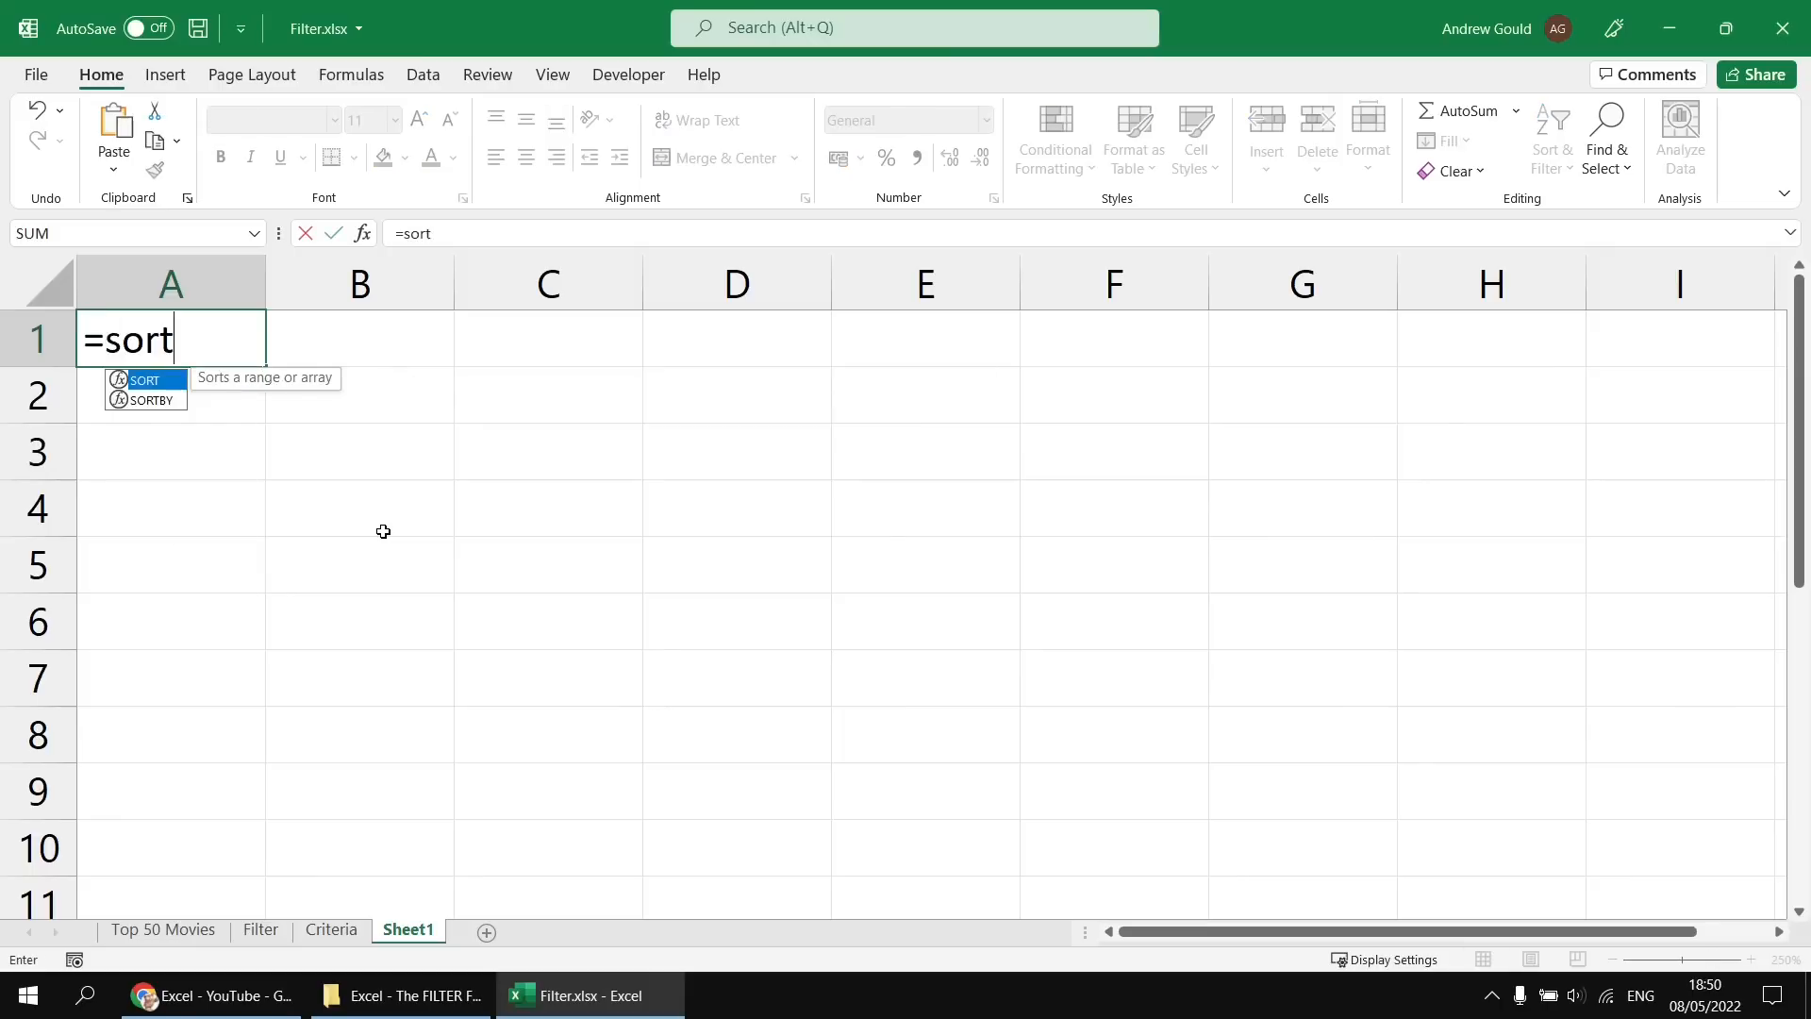
pyautogui.press('Tab')
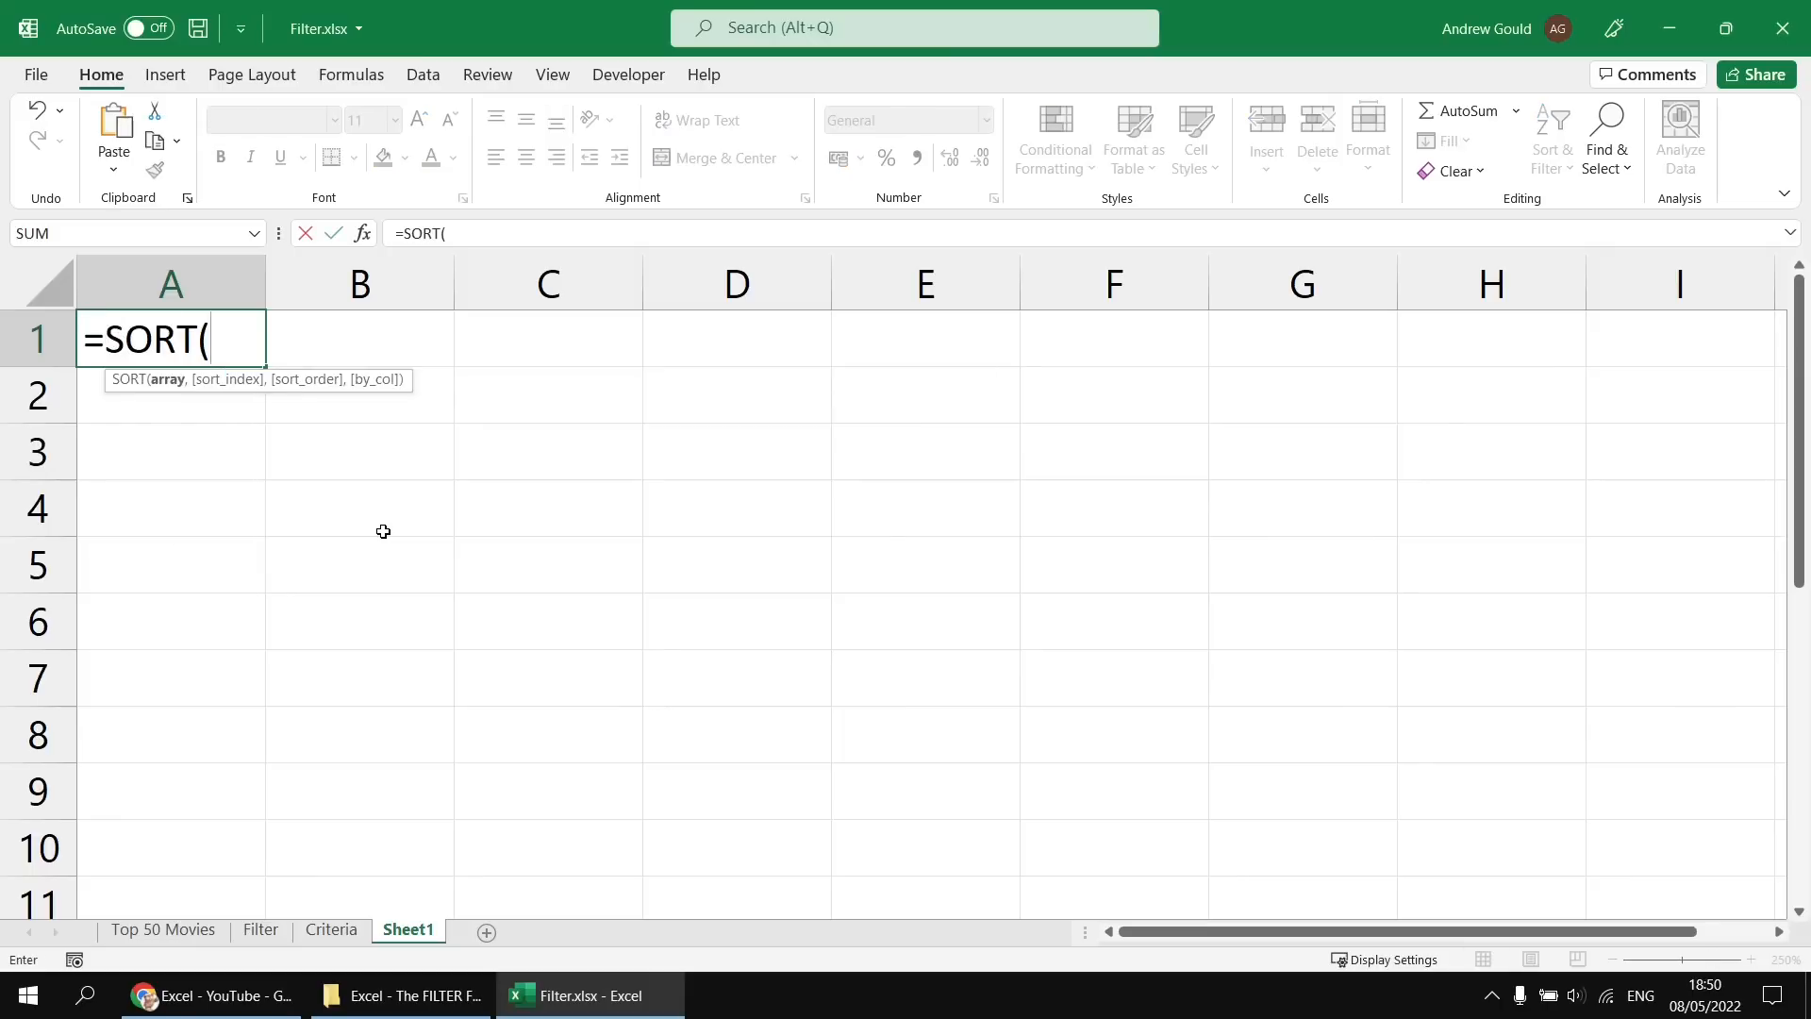
pyautogui.write('uniq')
pyautogui.press('Tab')
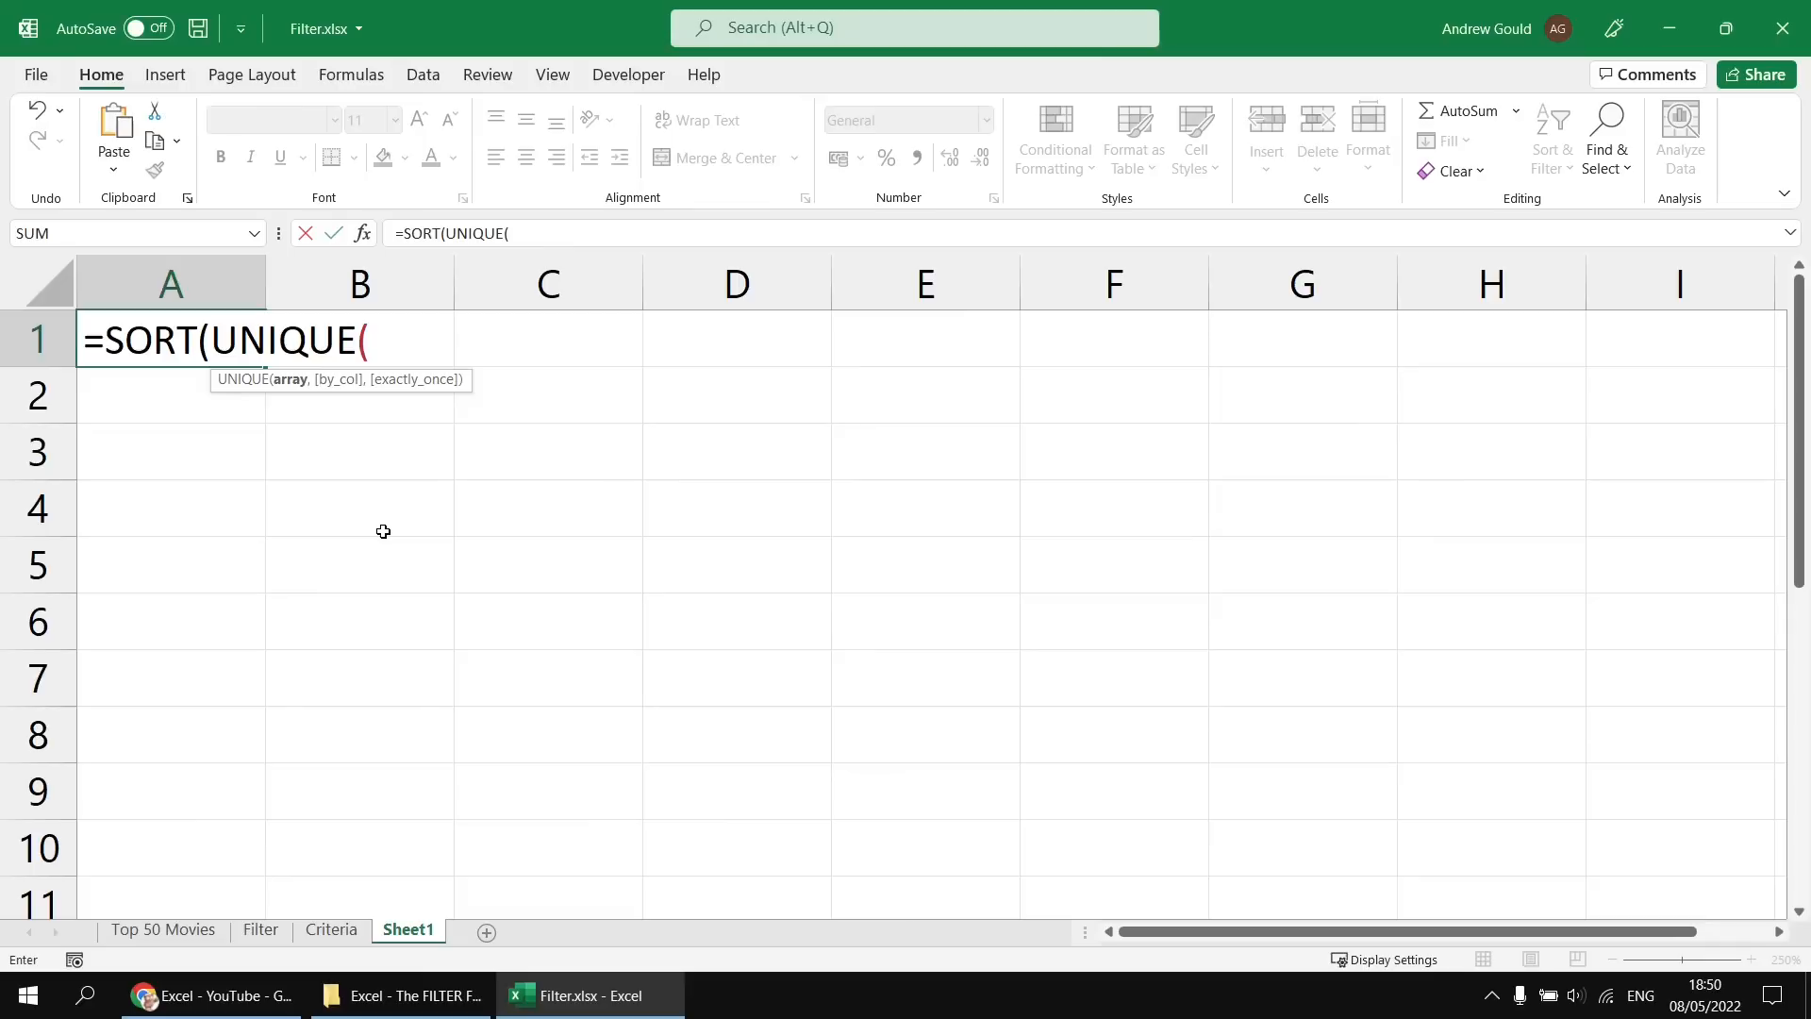
pyautogui.write('Genre')
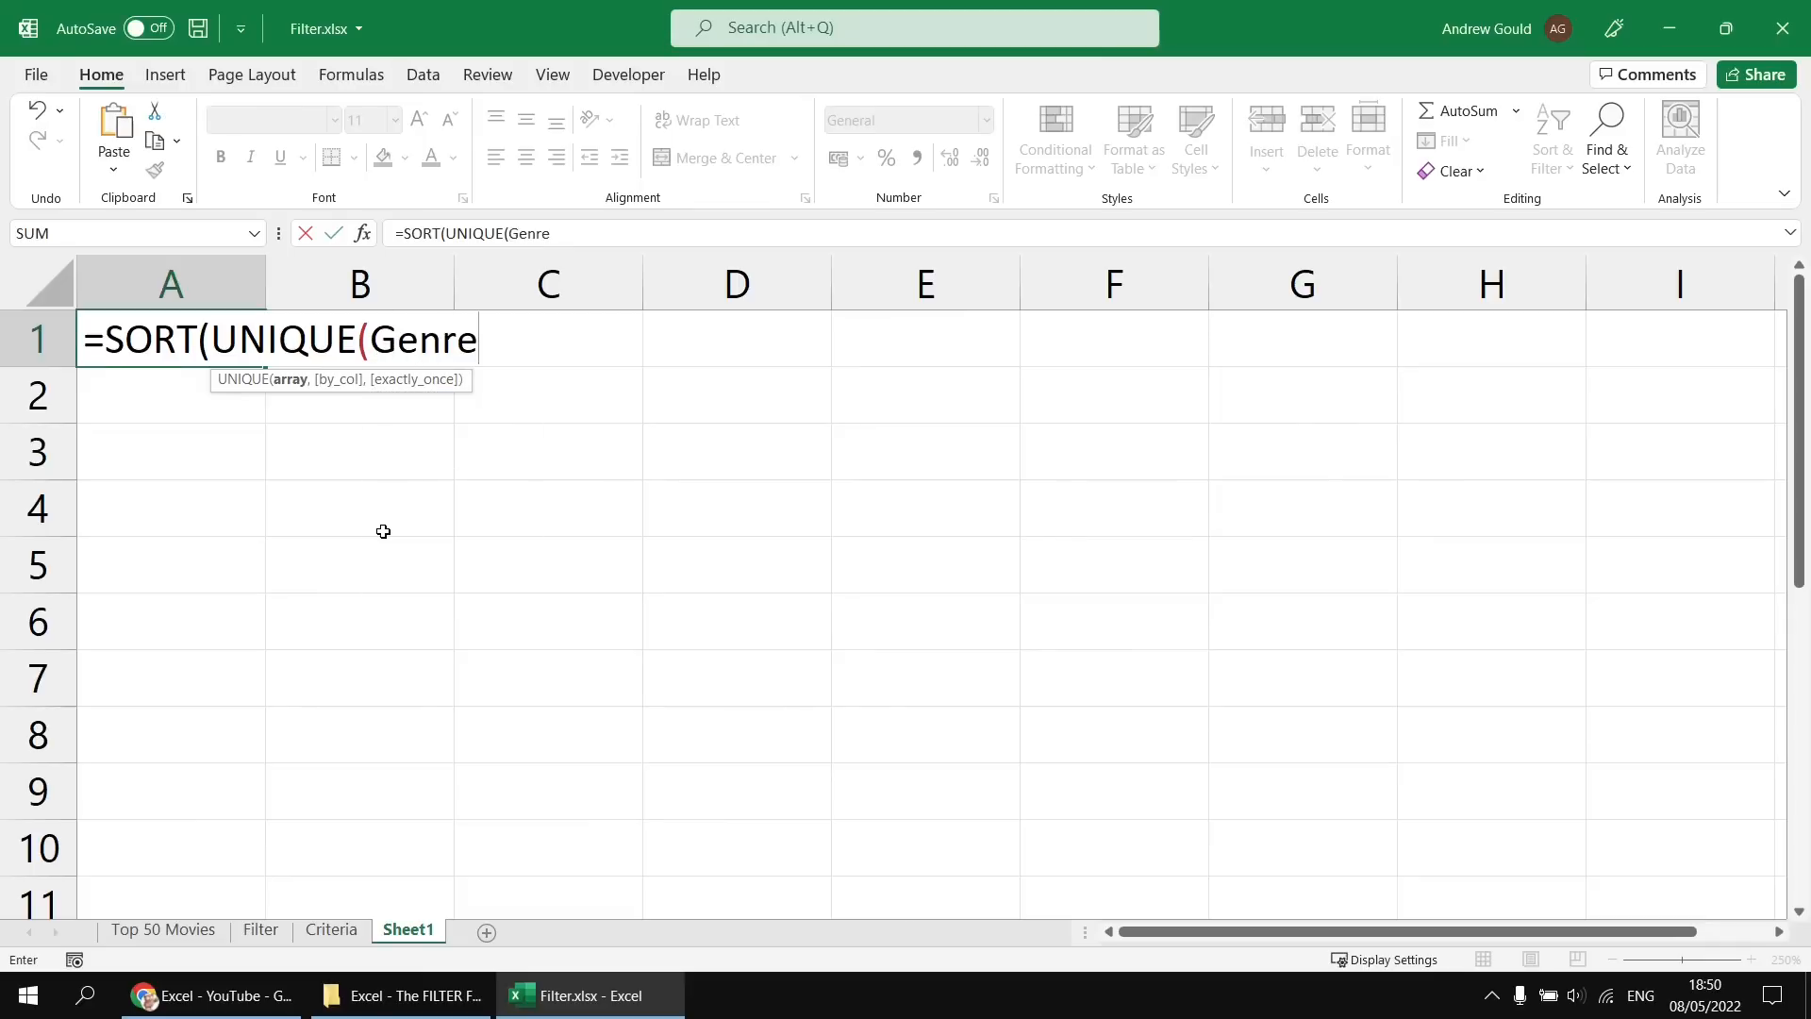
pyautogui.write('))')
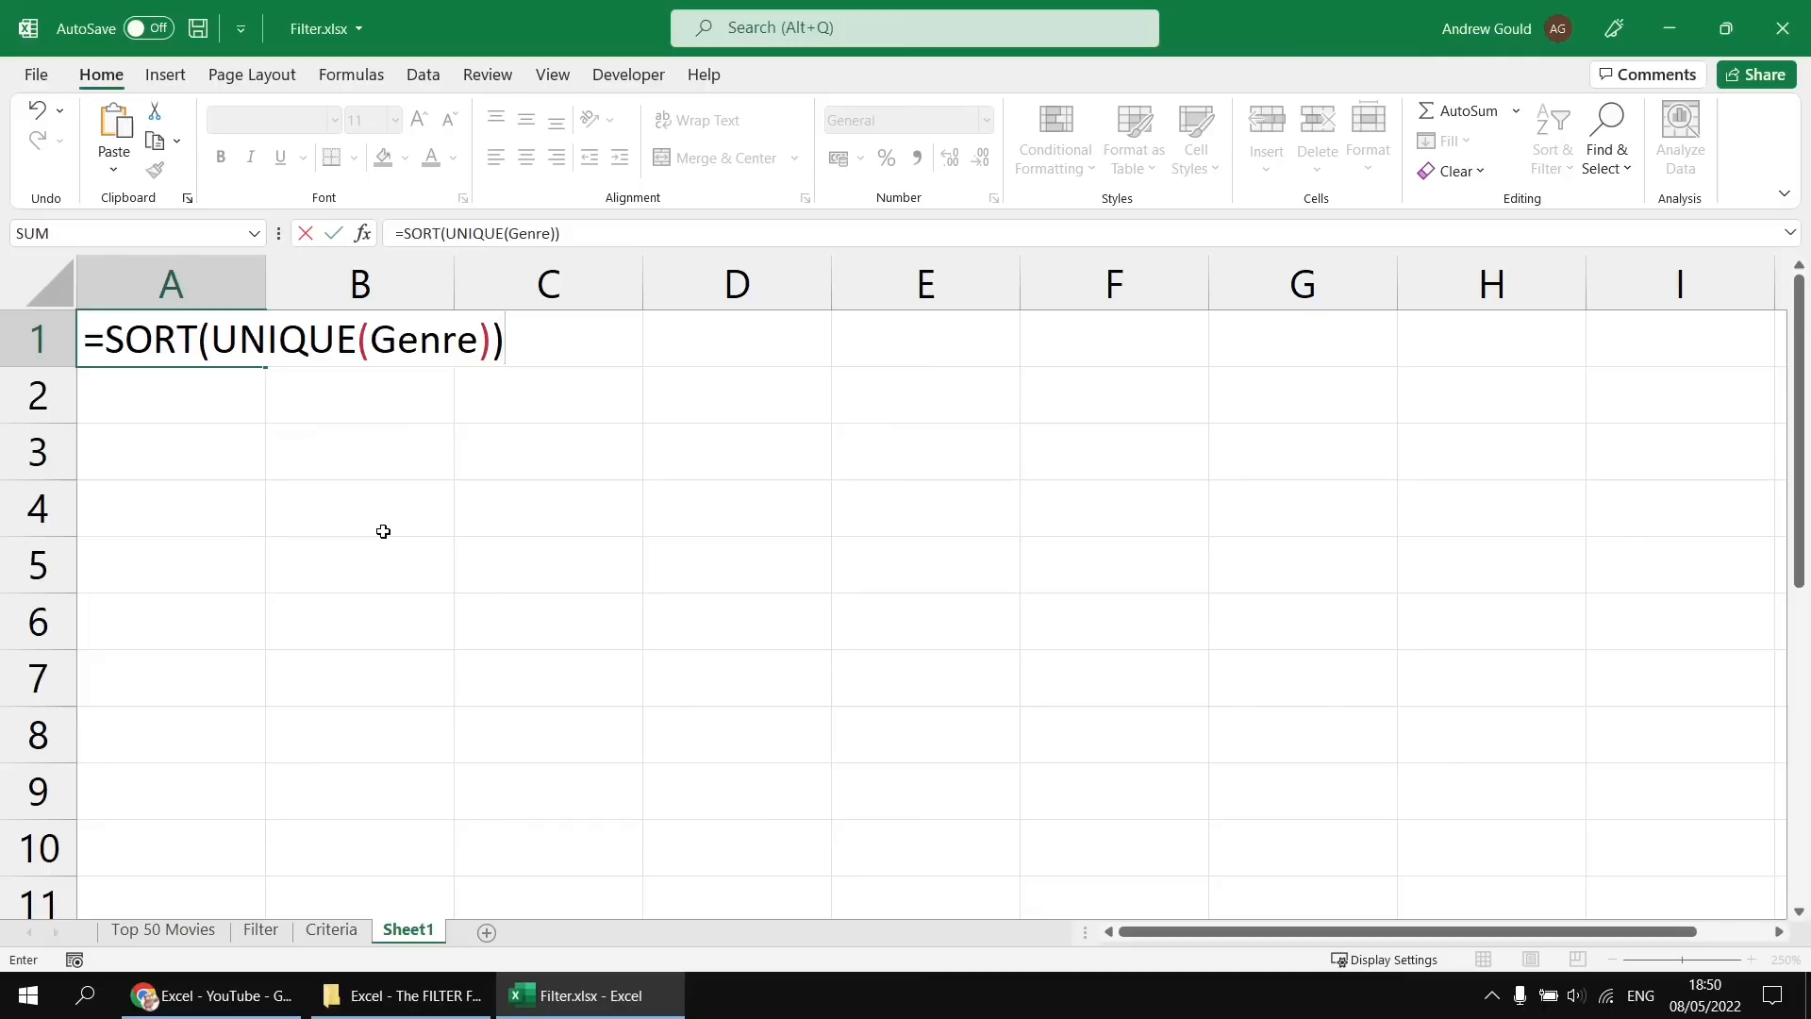
pyautogui.press('Return')
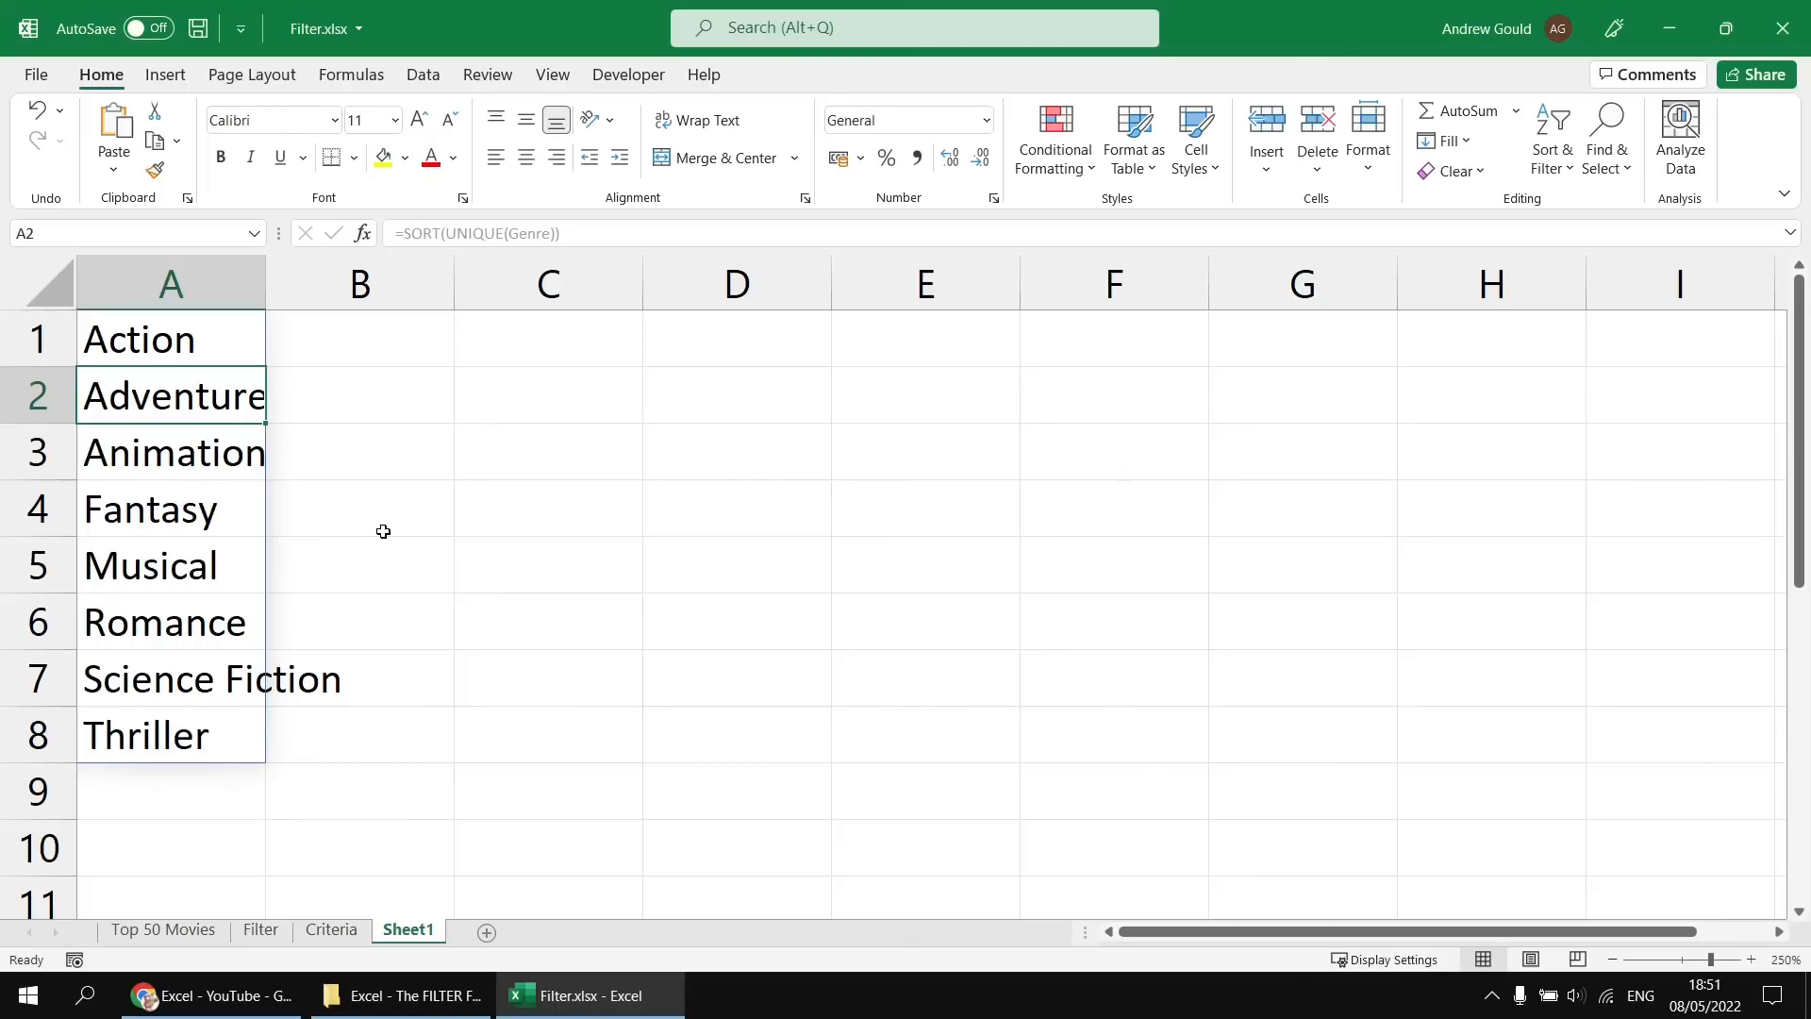
# Put the same =SORT(UNIQUE(Genre)) formula into B1, beside the genre list.
pyautogui.press('Up')
pyautogui.press('Right')
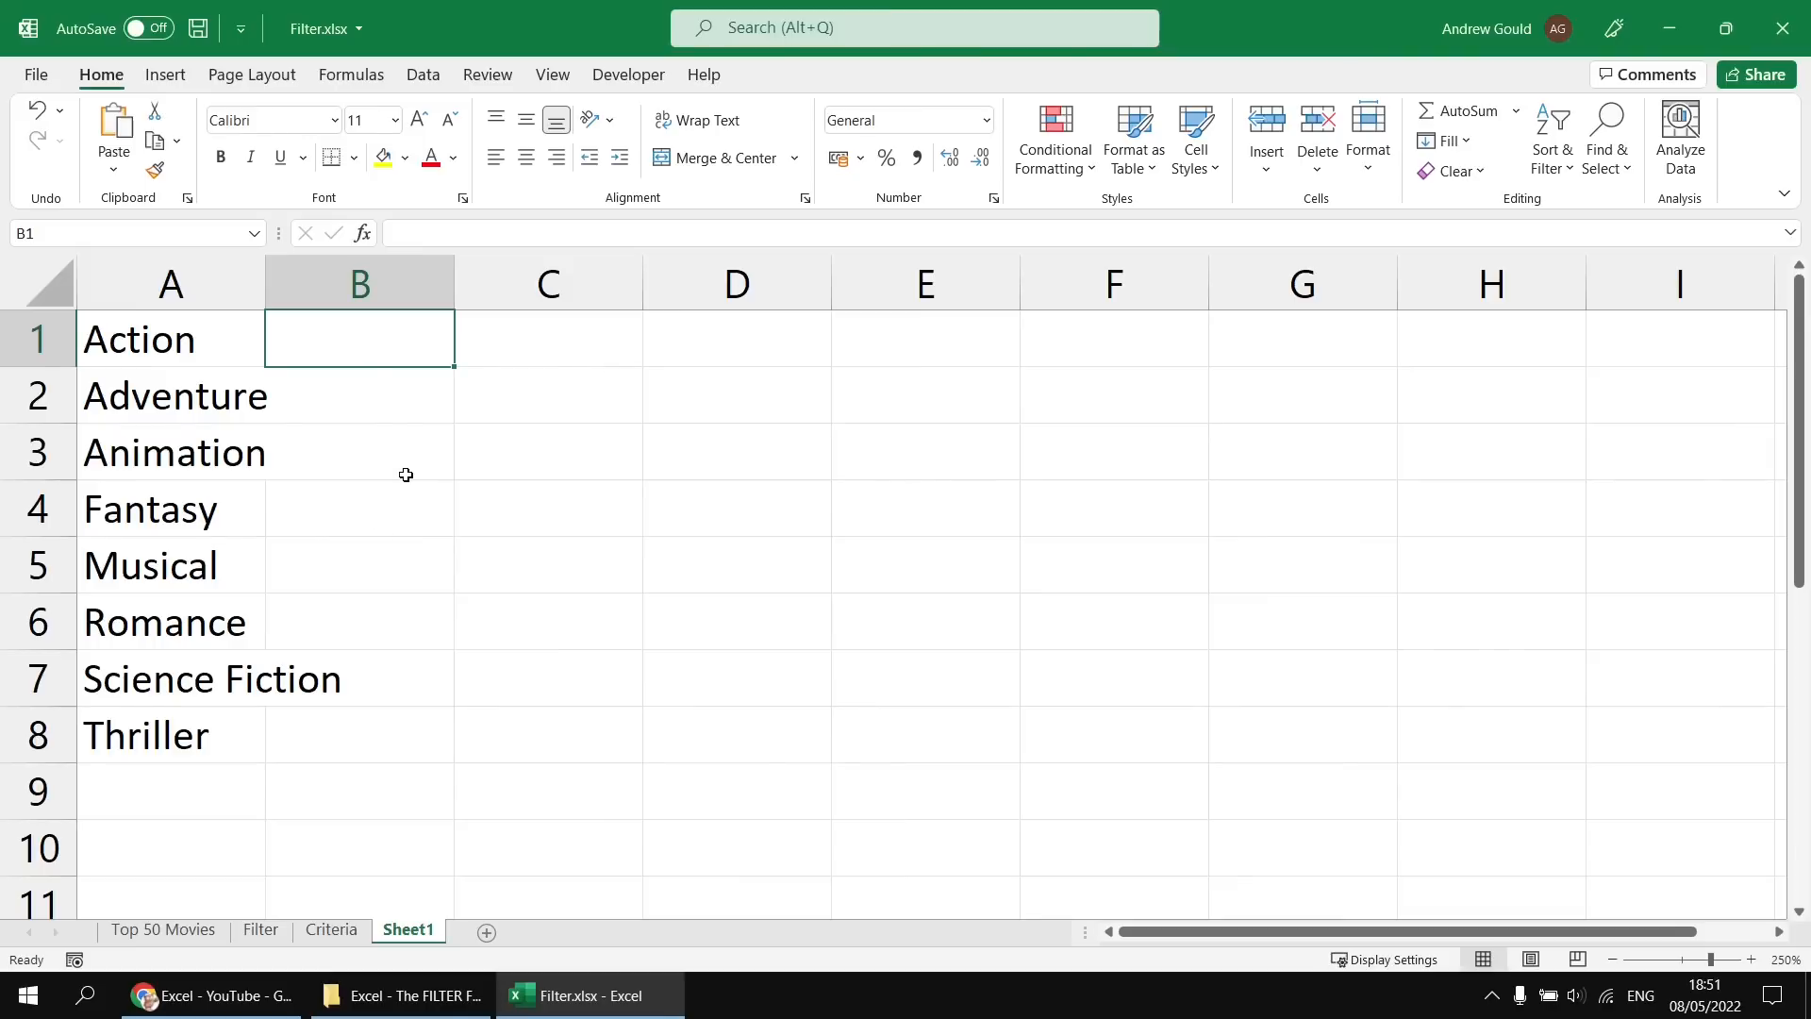
pyautogui.write('=SORT(UNIQUE(Genre))')
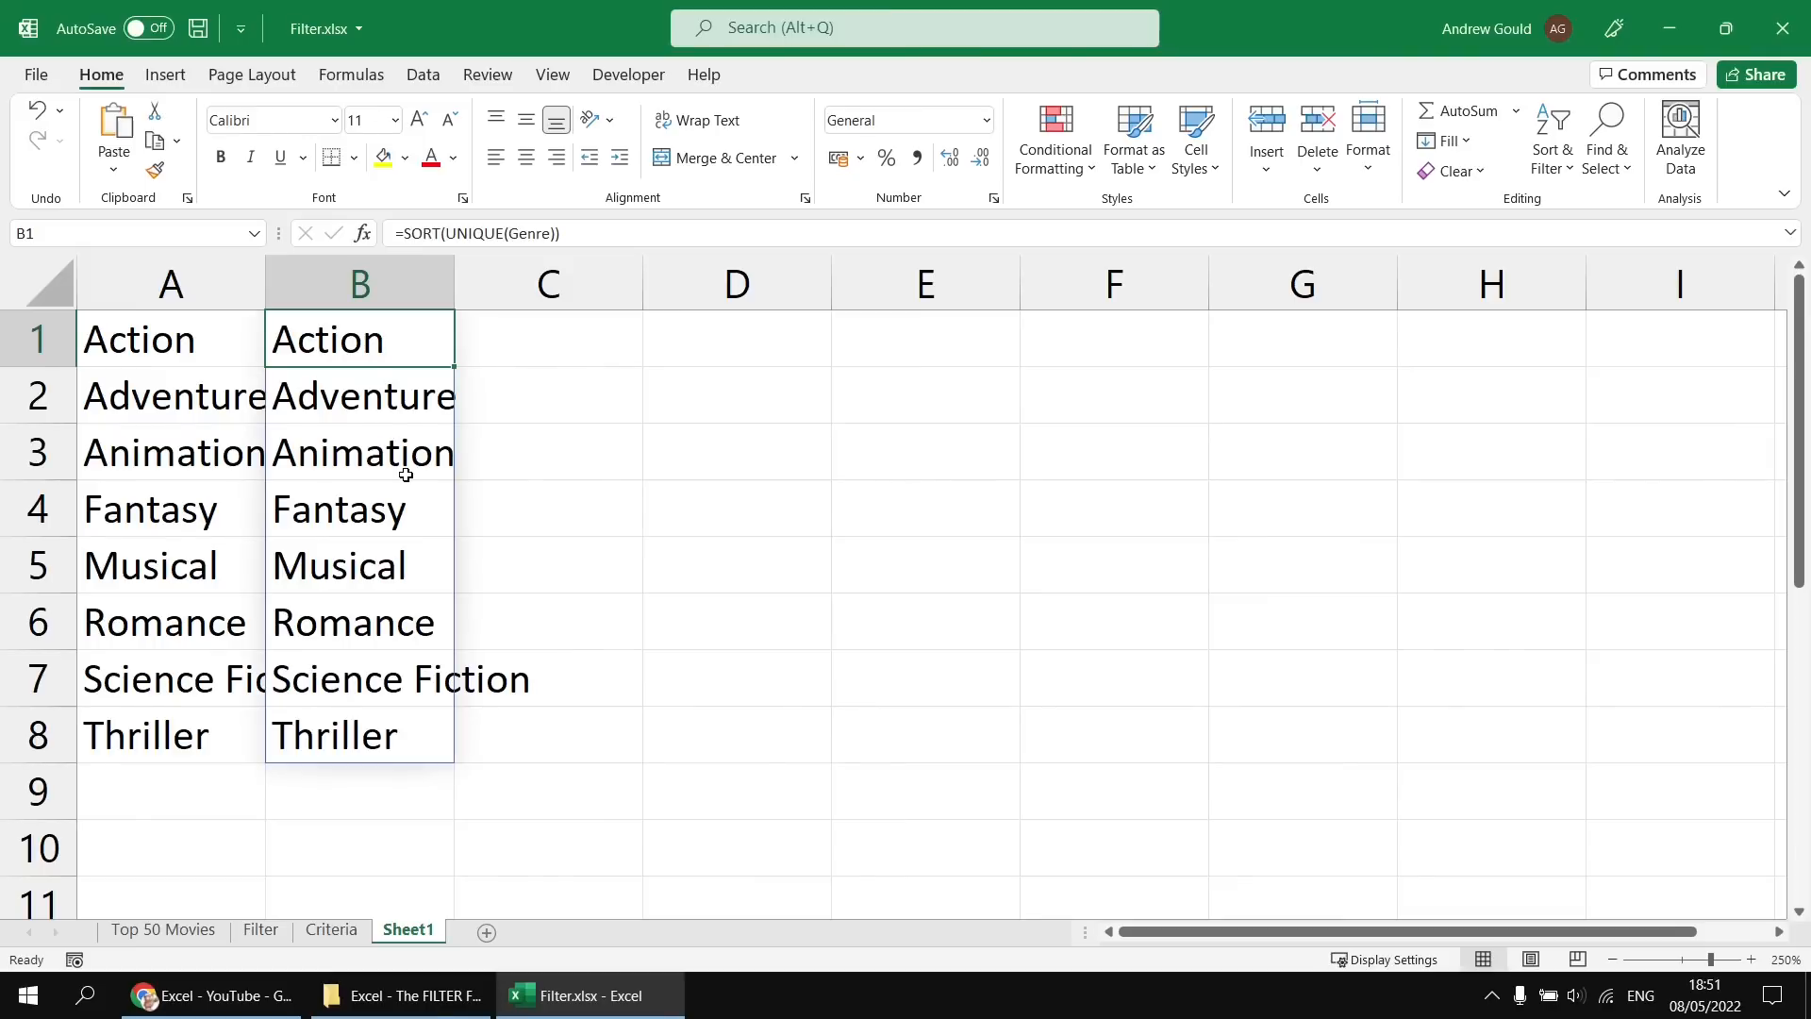
# Replace Genre with the Certificate named range in the B1 formula, making it =SORT(UNIQUE(Certificate)).
pyautogui.press('F2')
pyautogui.press('Left')
pyautogui.press('Left')
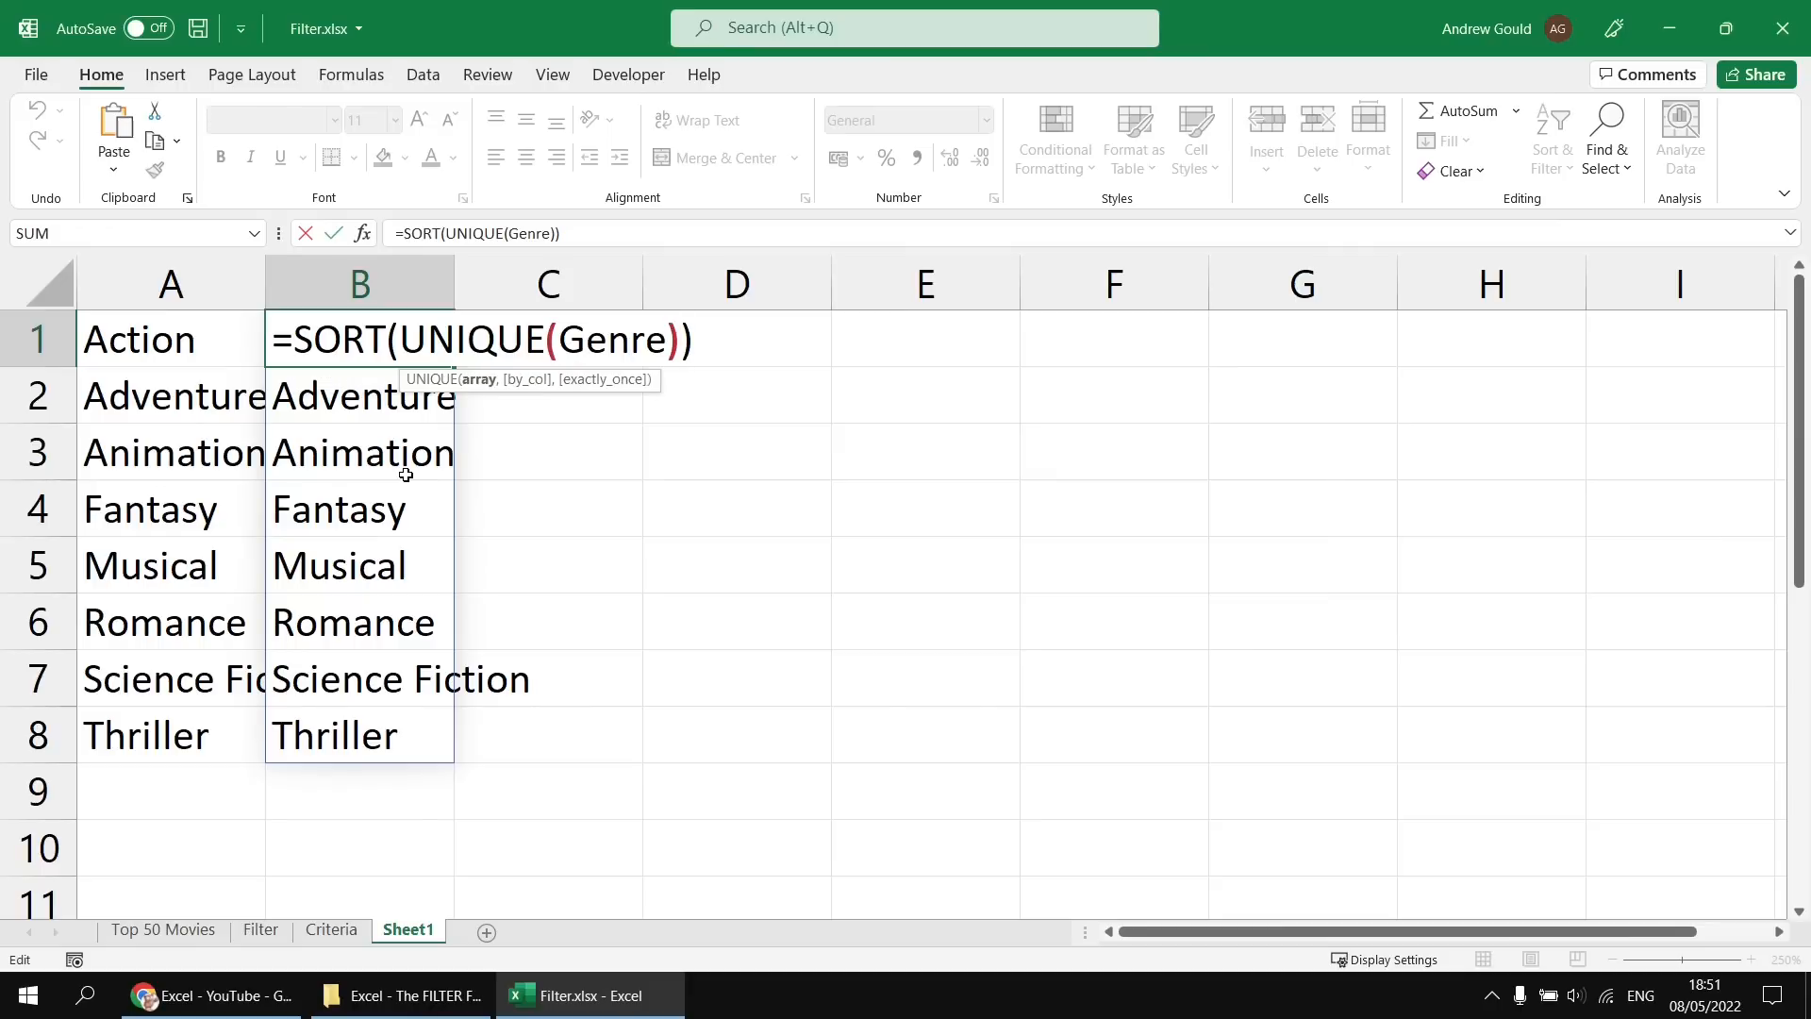
pyautogui.hotkey('shift', 'Left')
pyautogui.hotkey('shift', 'Left')
pyautogui.hotkey('shift', 'Left')
pyautogui.hotkey('shift', 'Left')
pyautogui.hotkey('shift', 'Left')
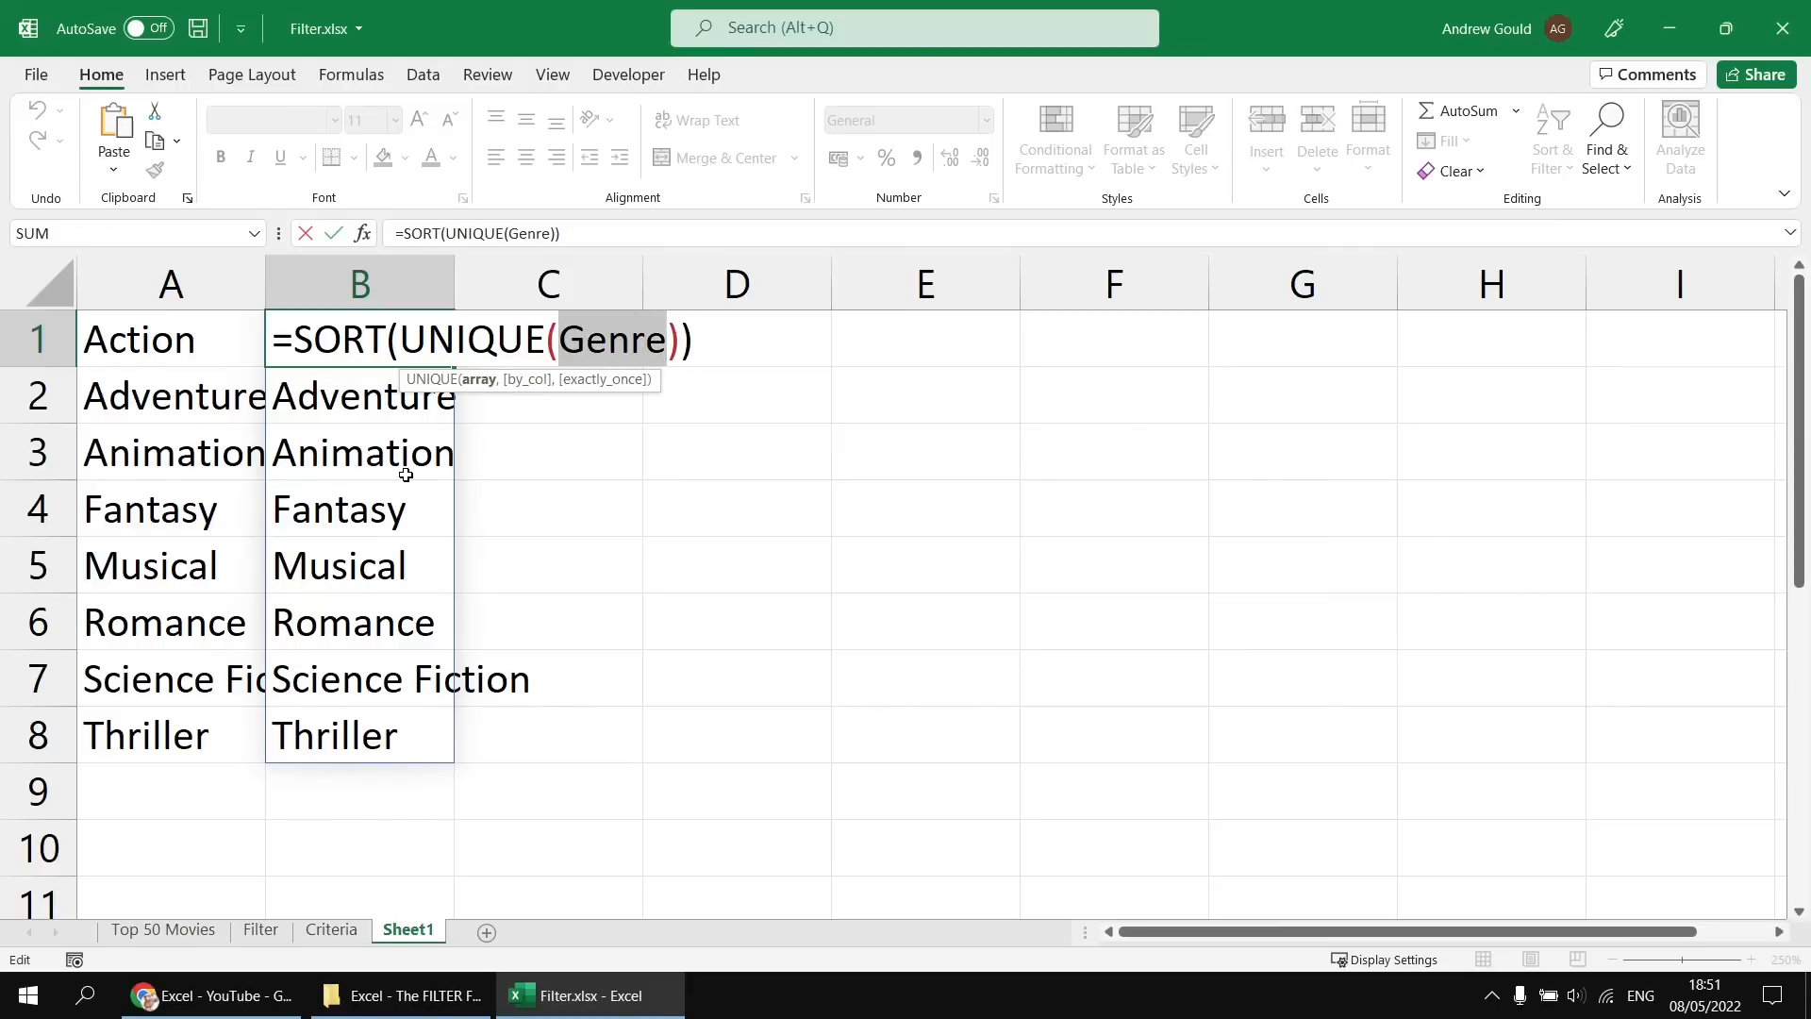
pyautogui.write('ce')
pyautogui.press('Down')
pyautogui.press('Down')
pyautogui.press('Tab')
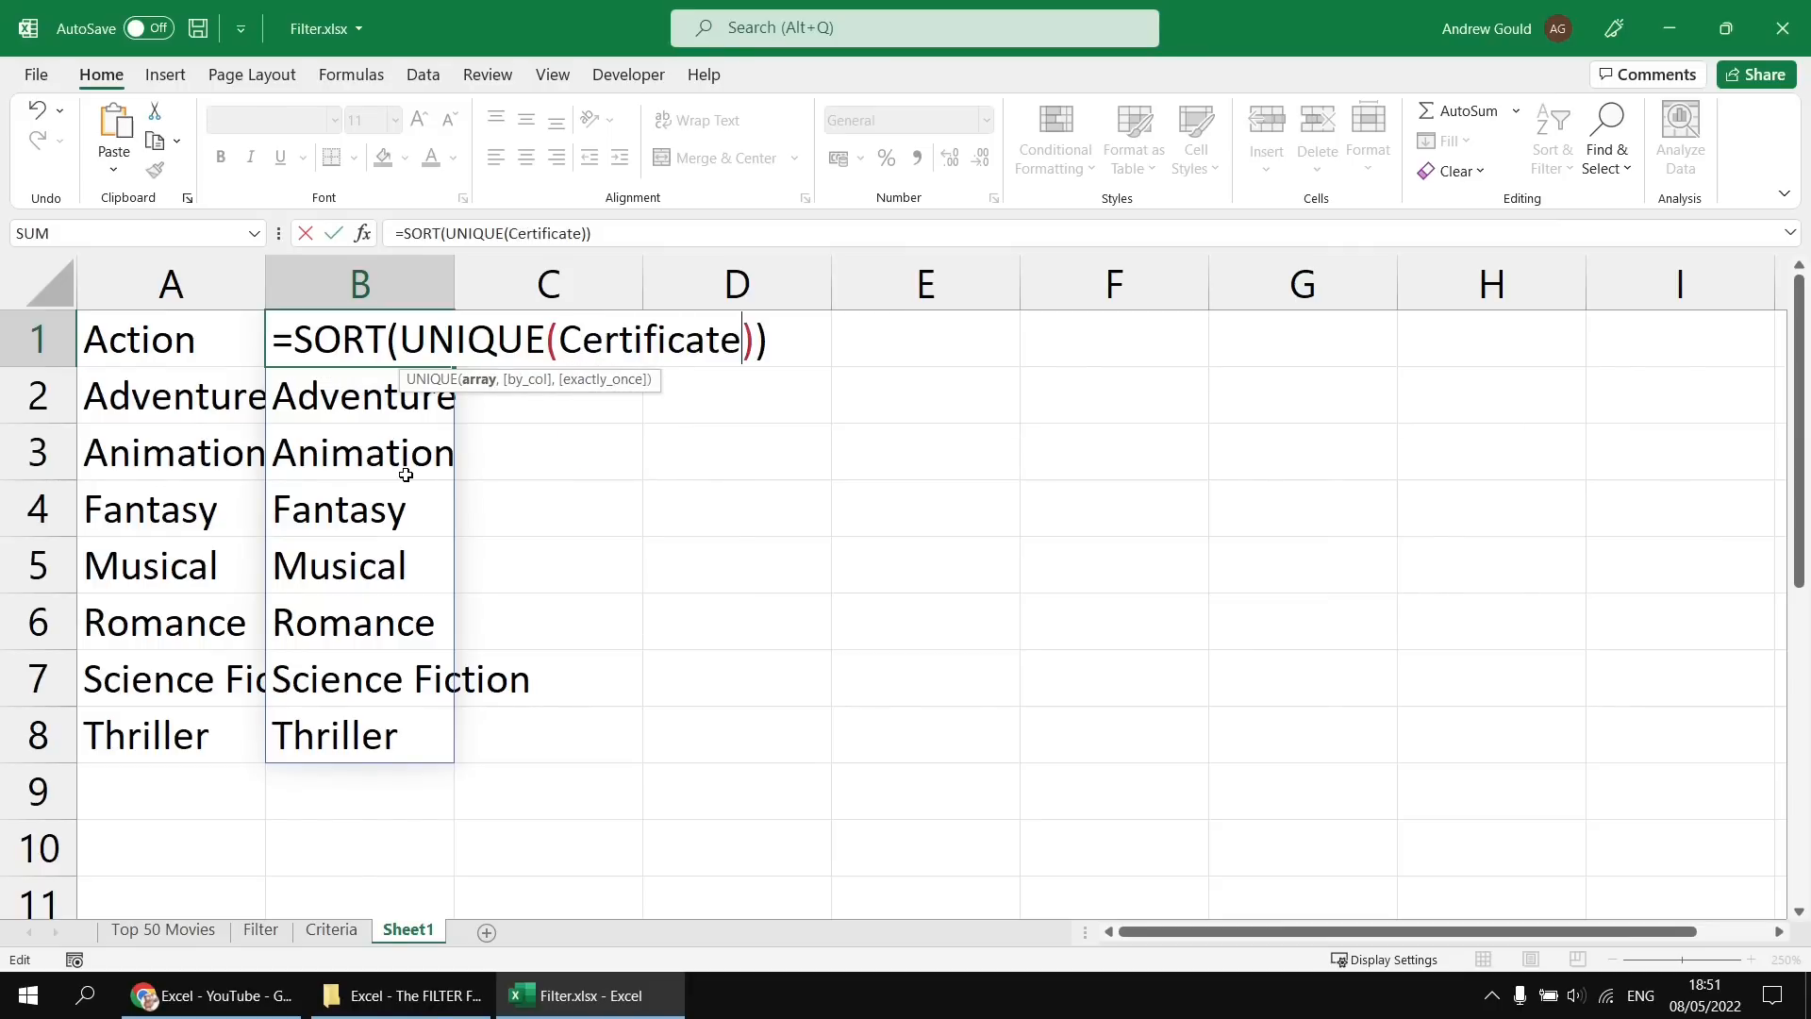
pyautogui.press('Return')
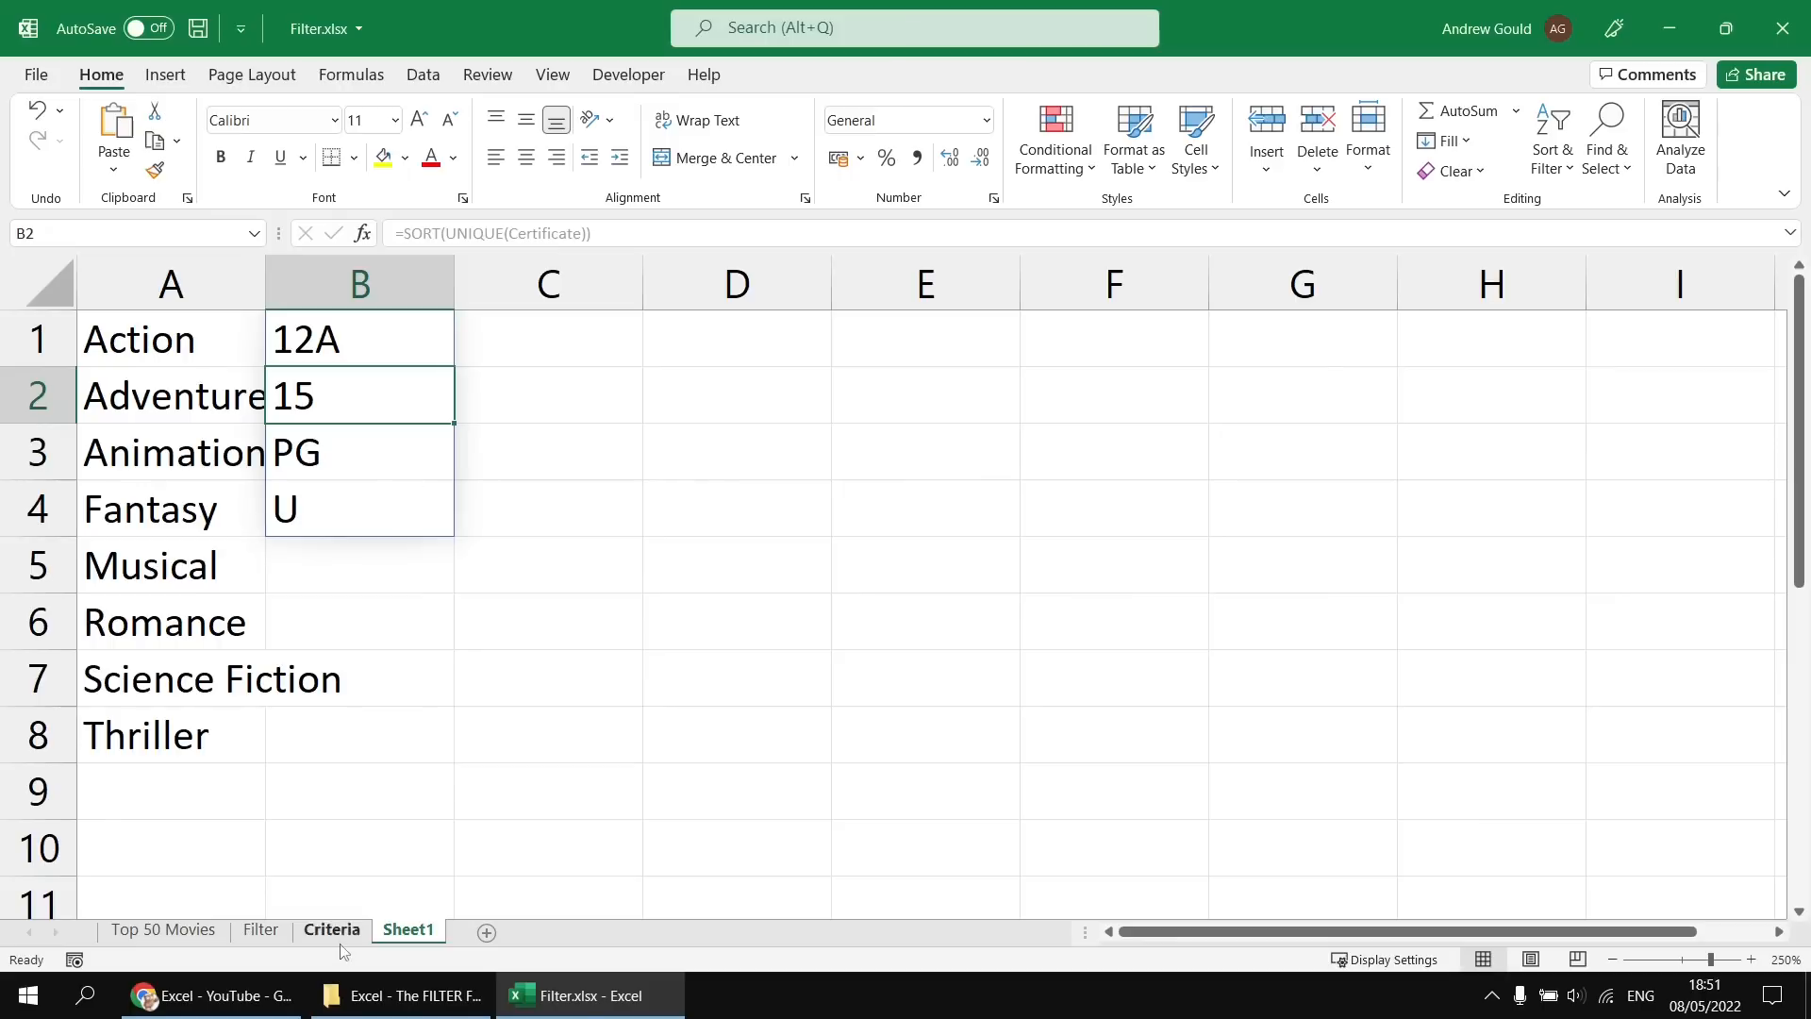
# Rename the new worksheet containing the genre and certificate lists to Lists.
pyautogui.doubleClick(408, 931)
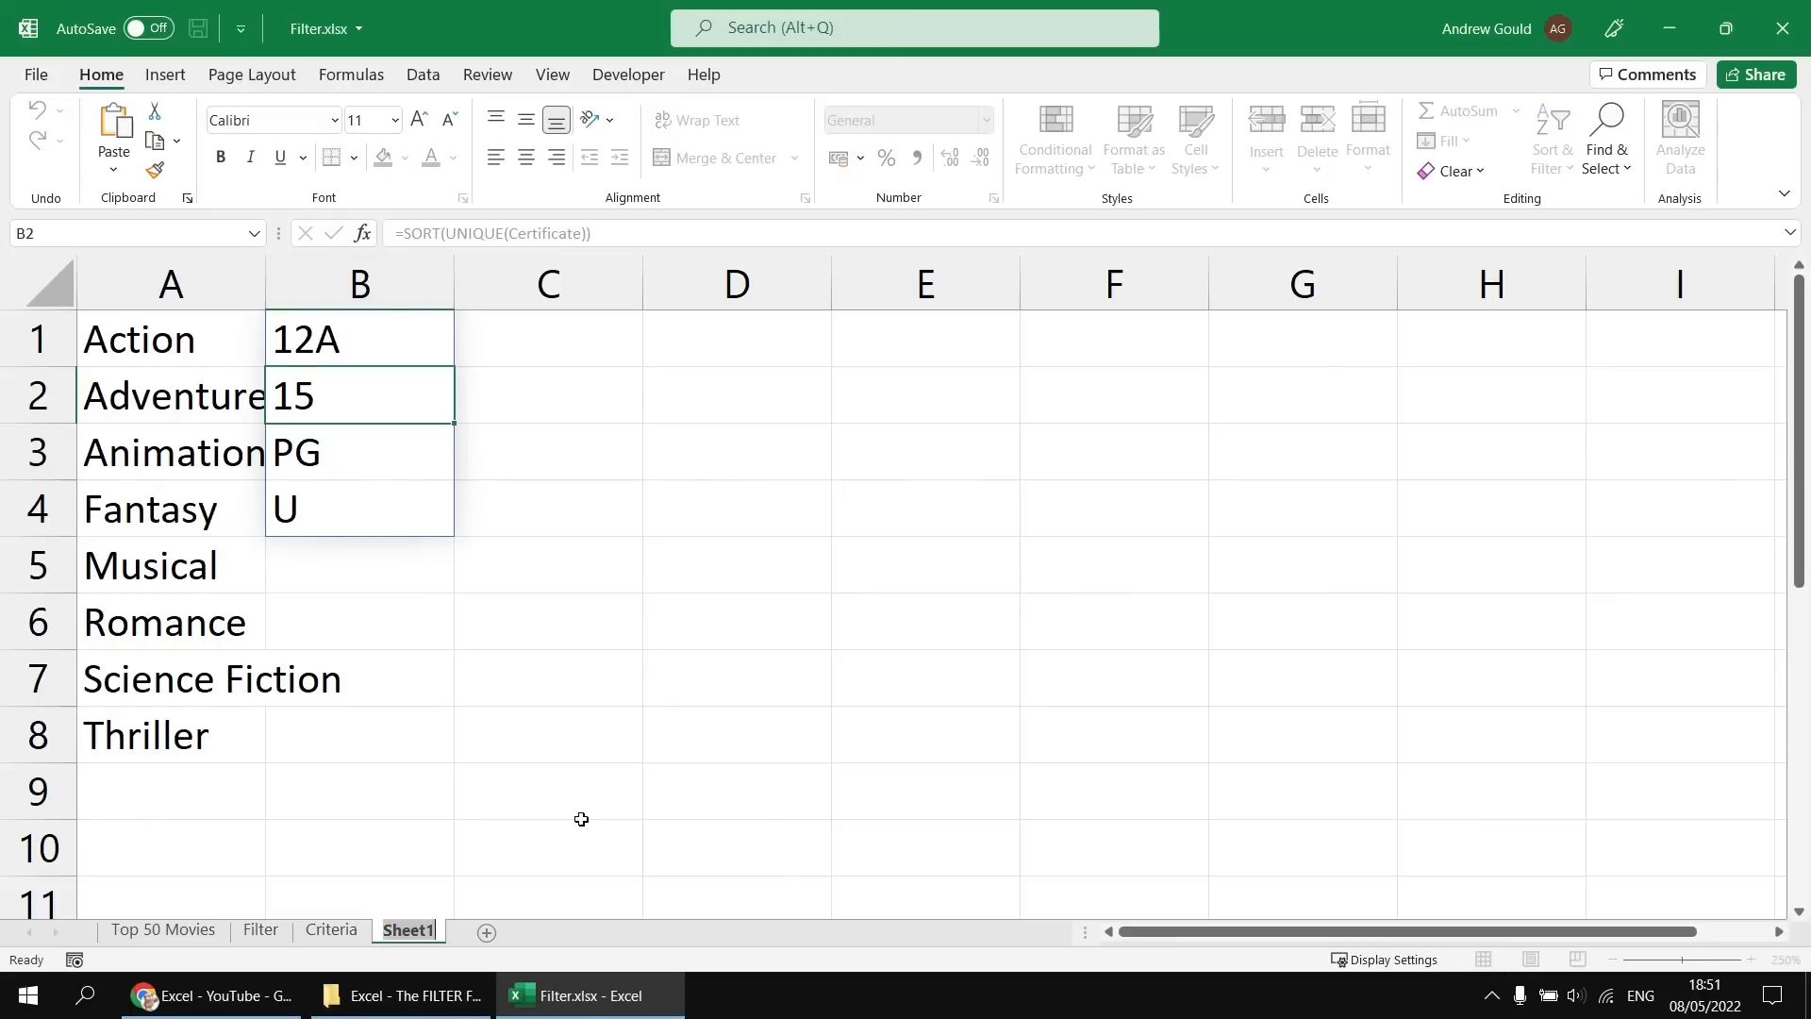
pyautogui.write('List')
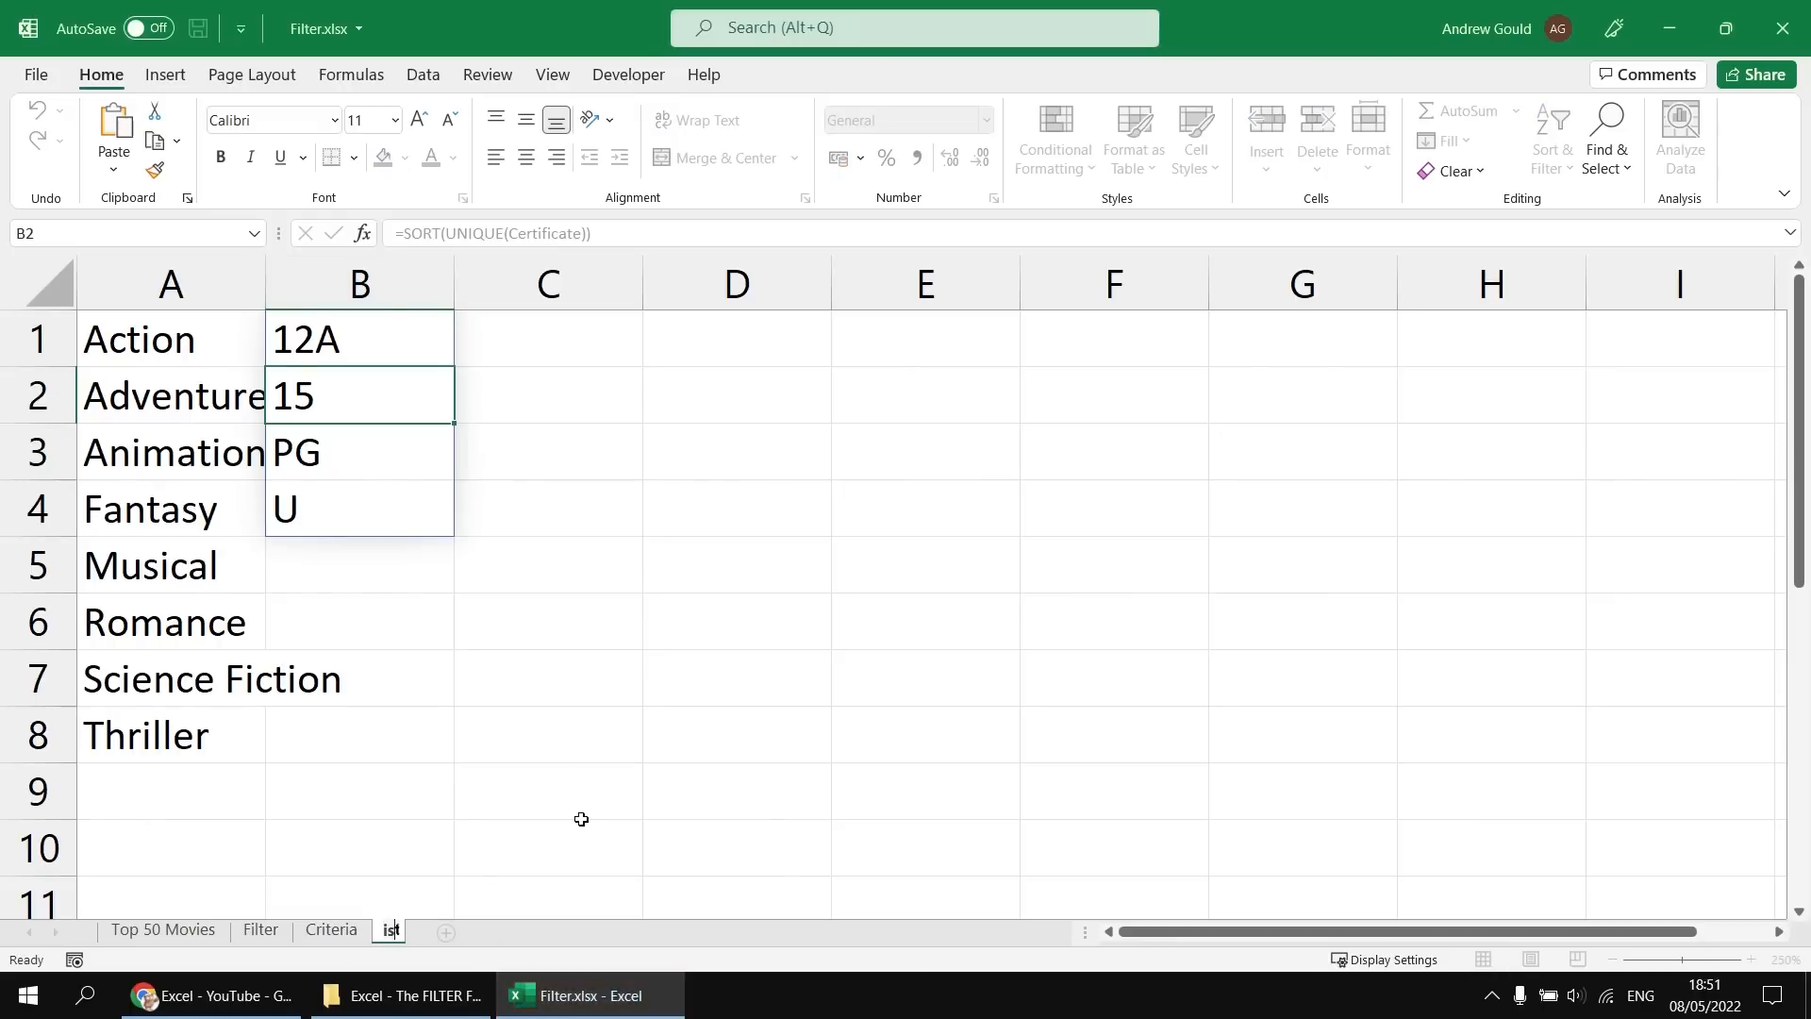
pyautogui.write('s')
pyautogui.press('Return')
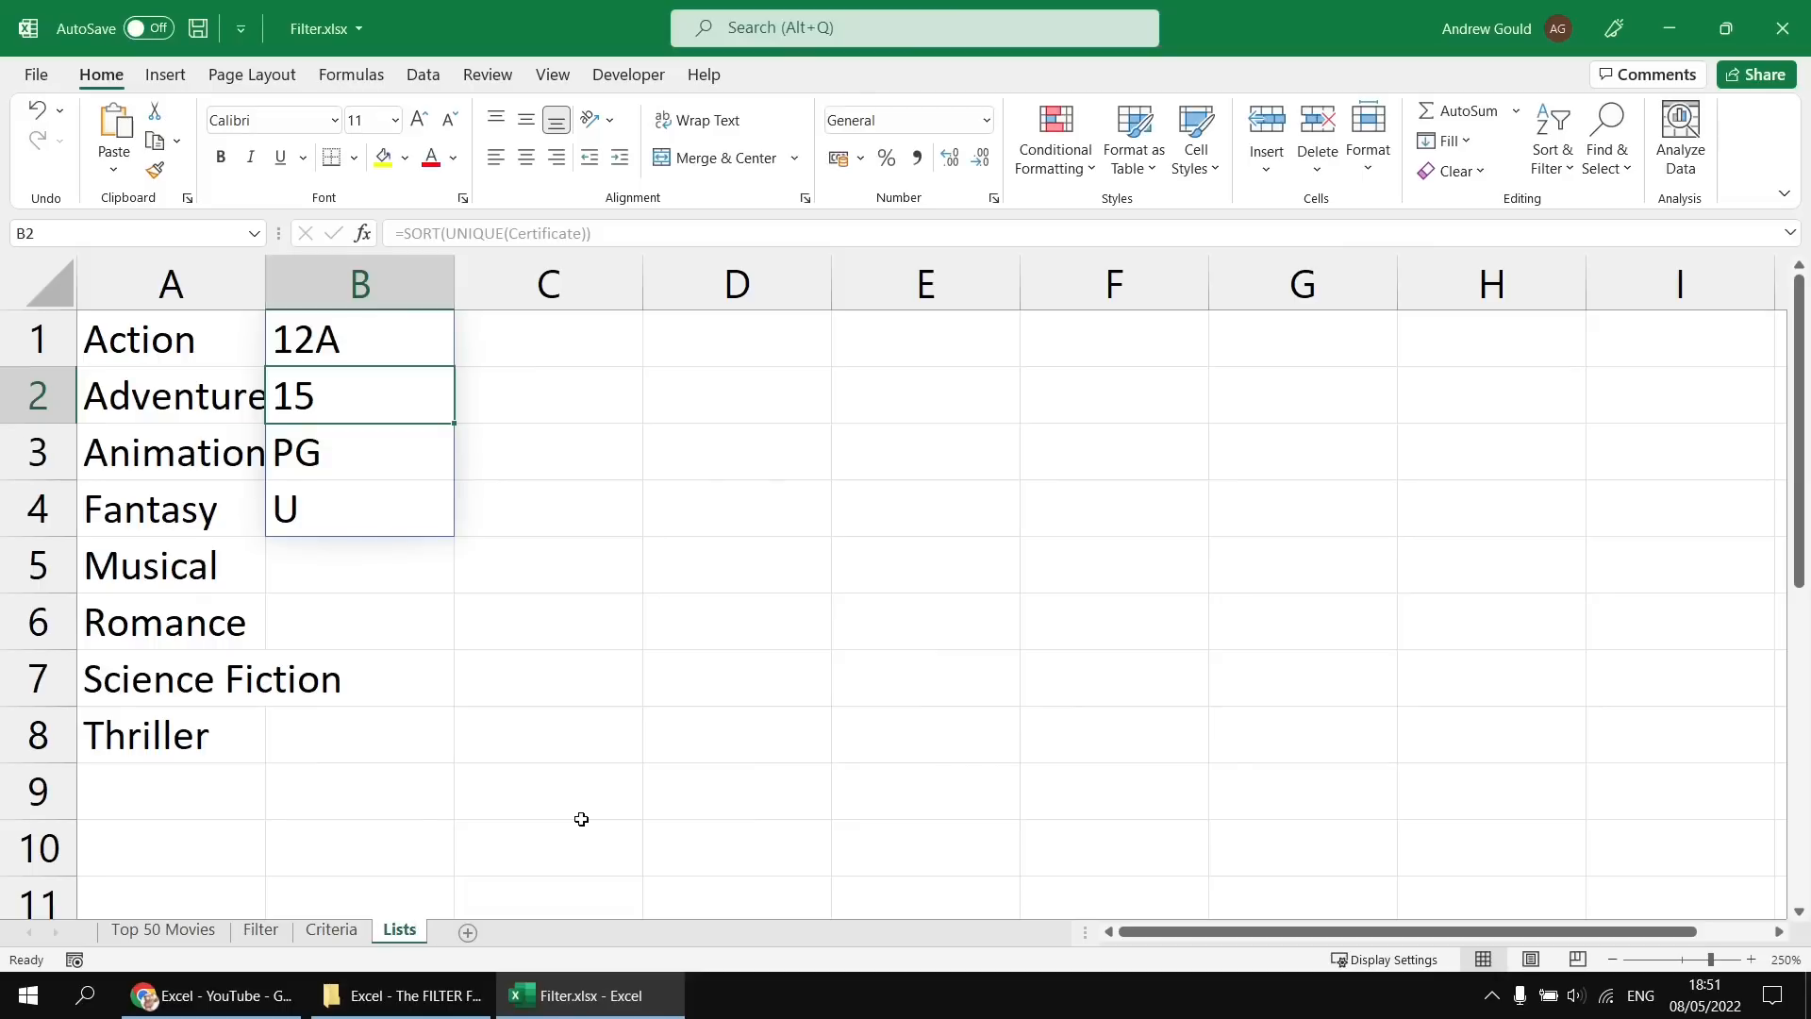
# Give the Genre criteria cell B5 on the Criteria sheet list validation with the source =Lists!$A$1# and check its choices.
pyautogui.click(332, 931)
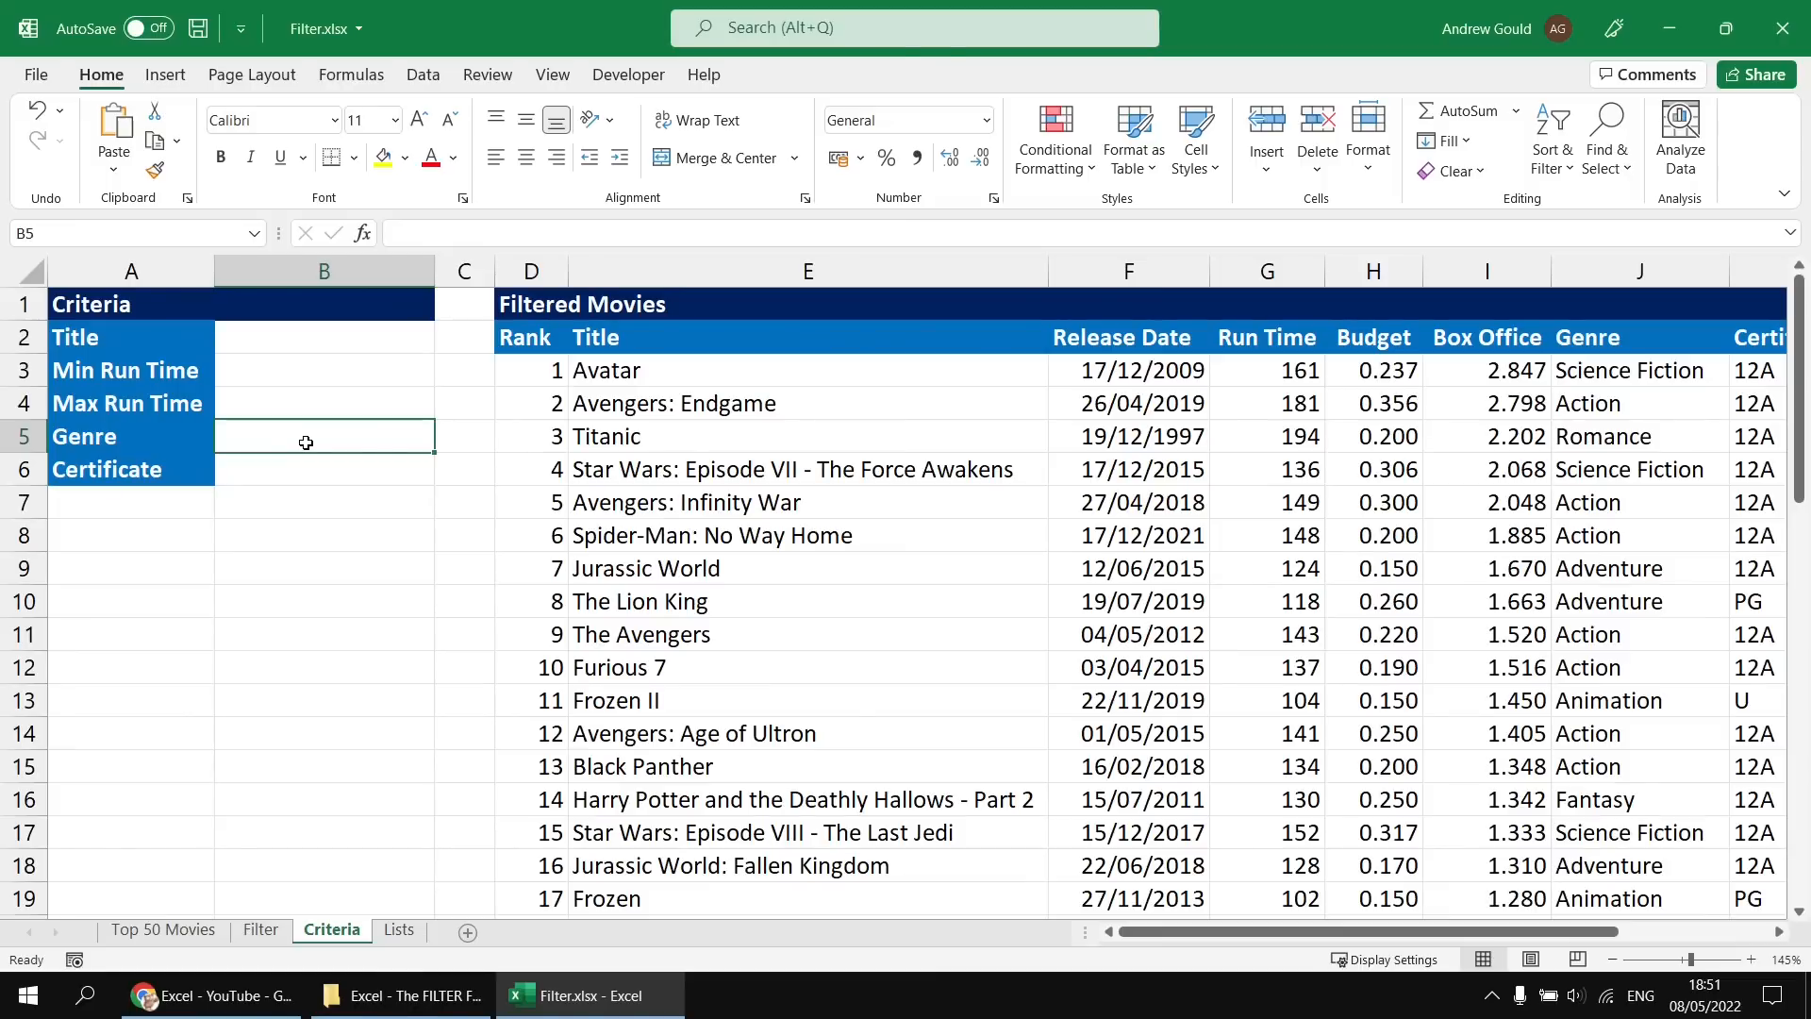
pyautogui.click(428, 78)
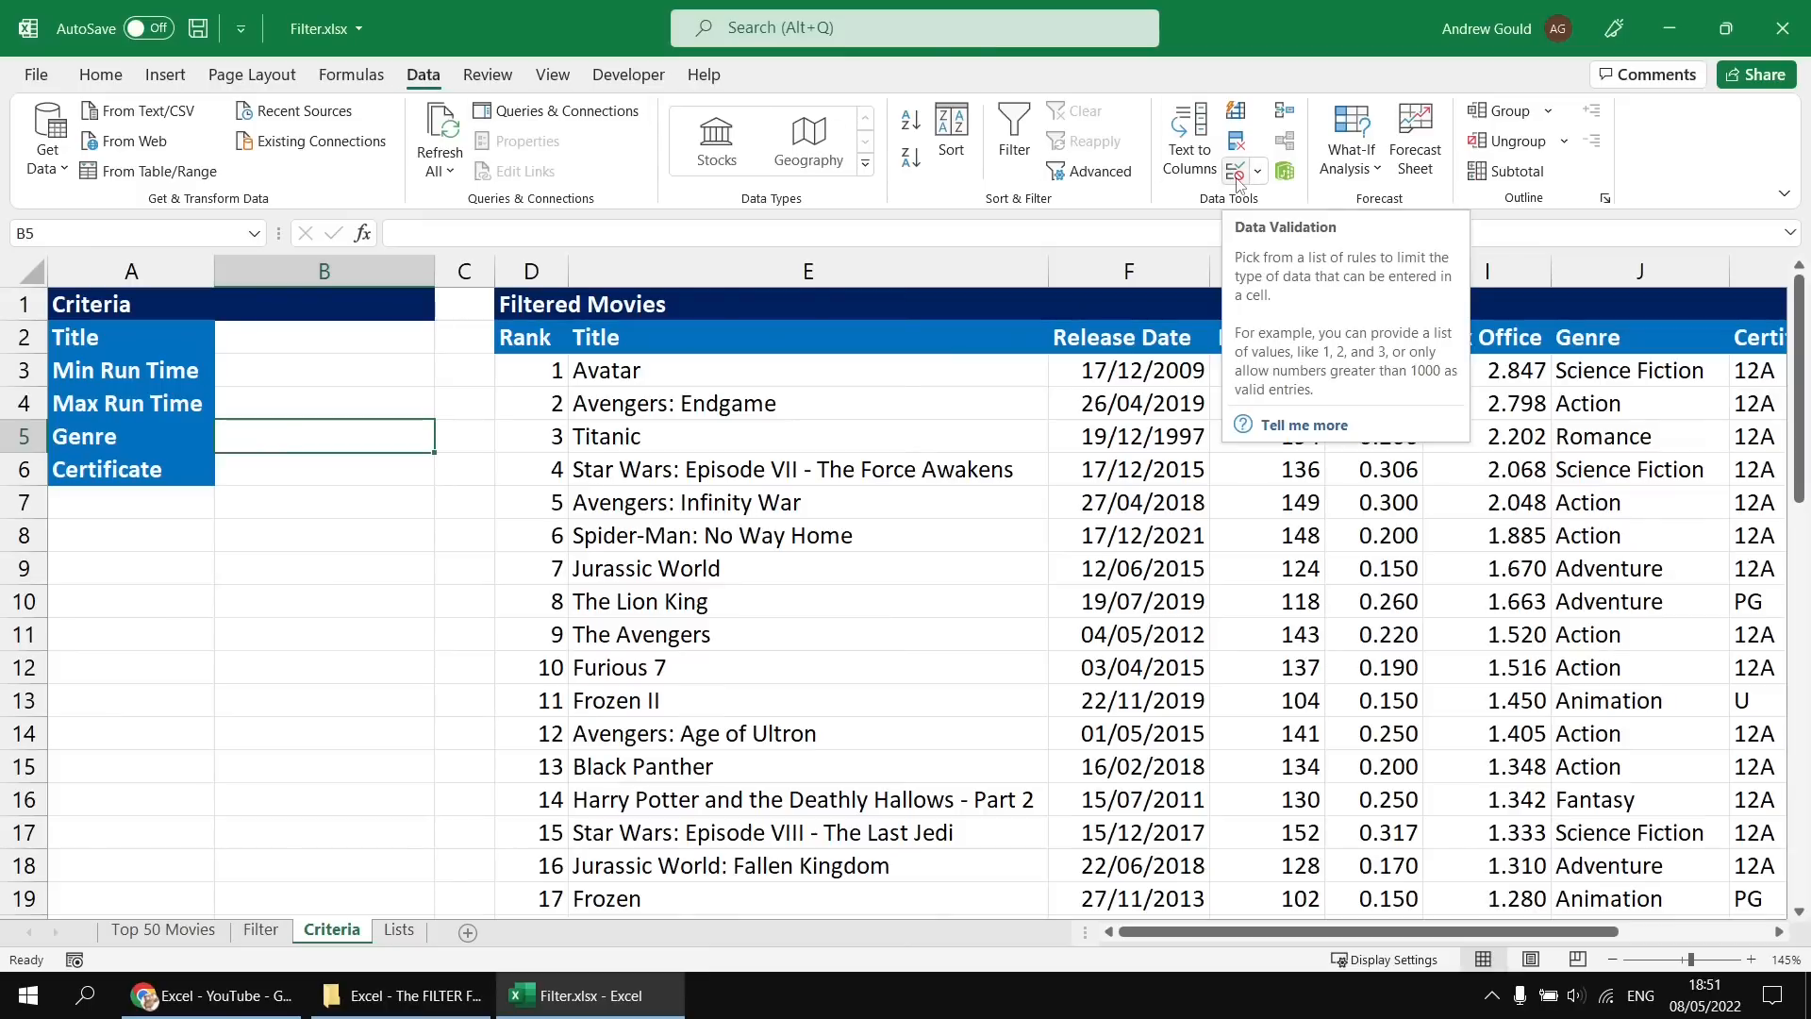
pyautogui.click(1236, 173)
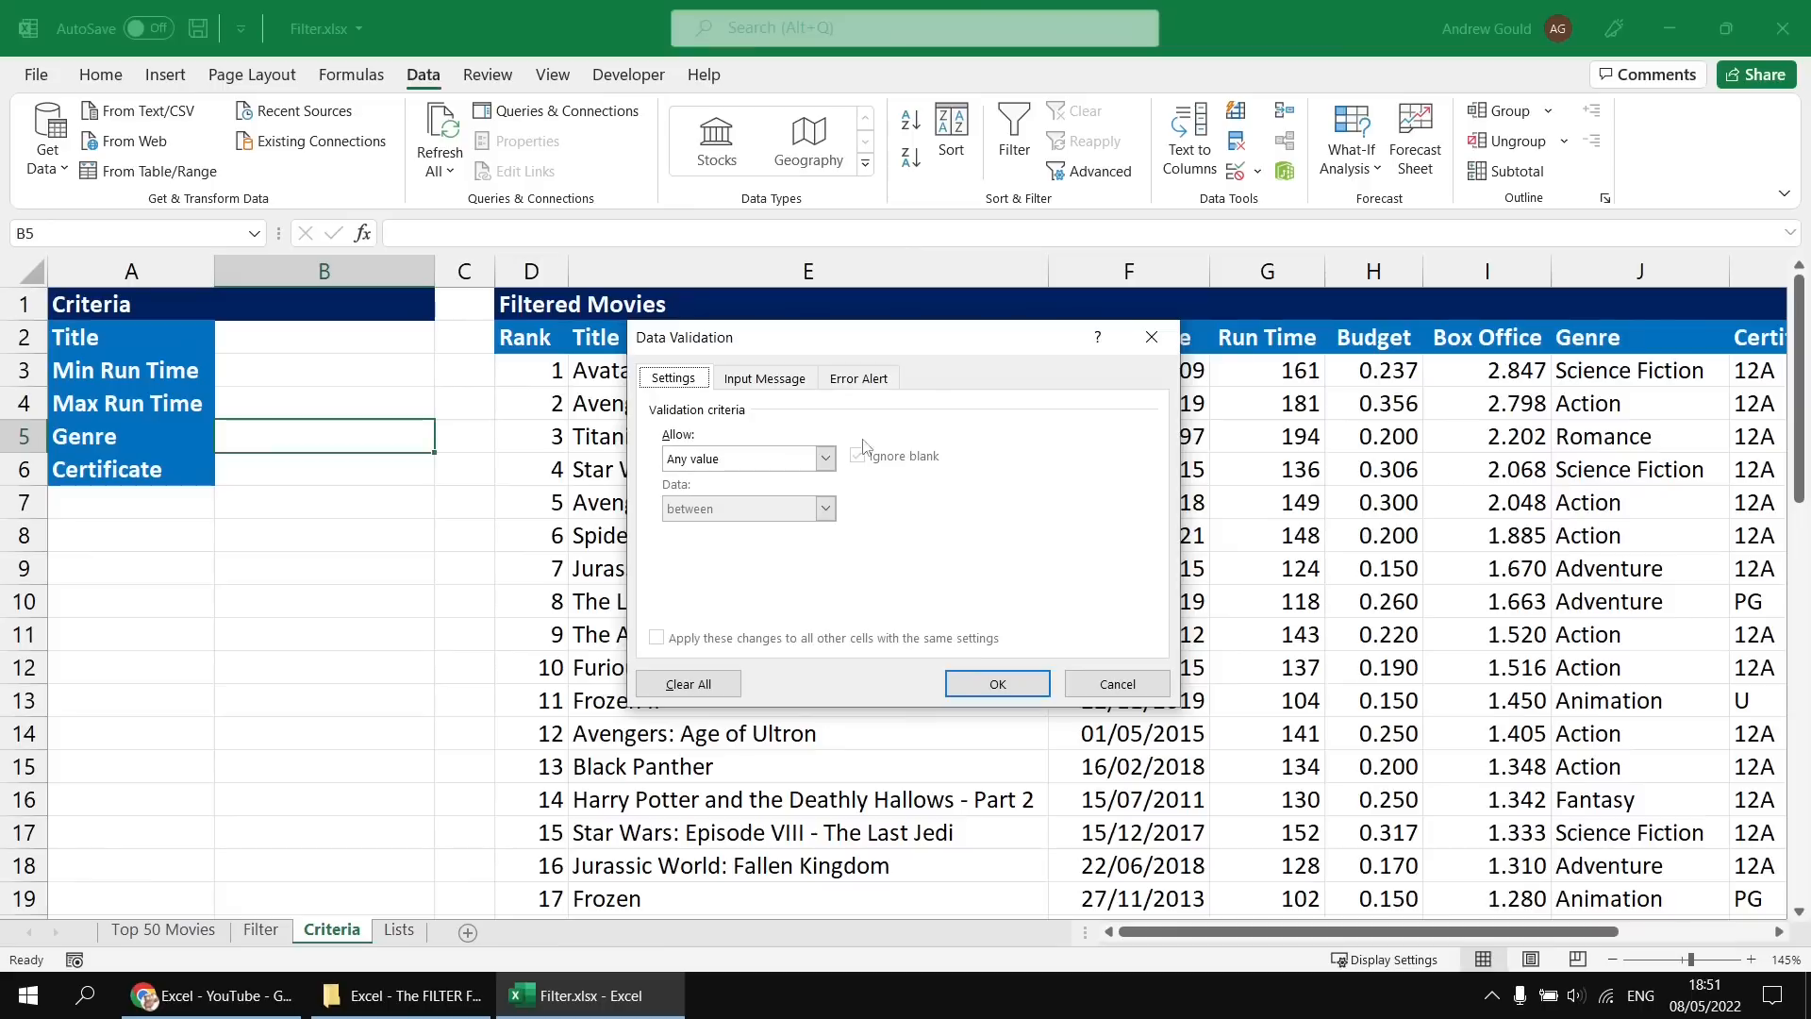
pyautogui.click(825, 459)
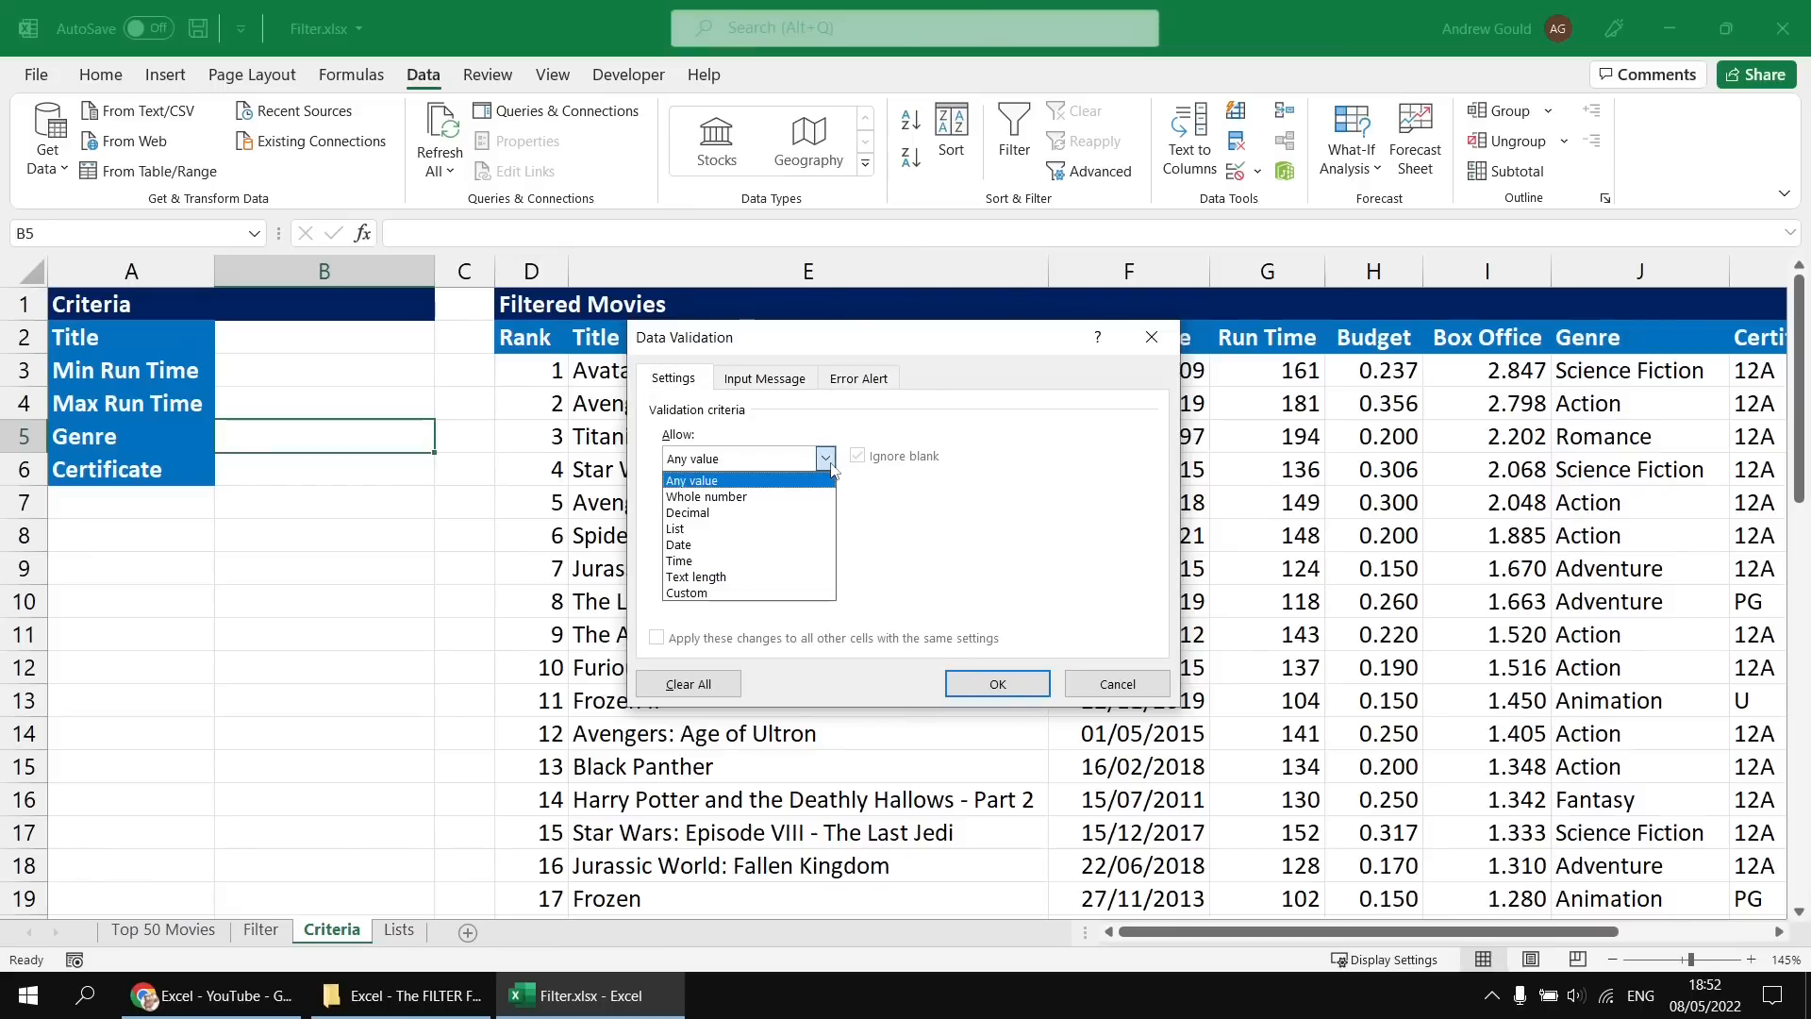
pyautogui.click(745, 529)
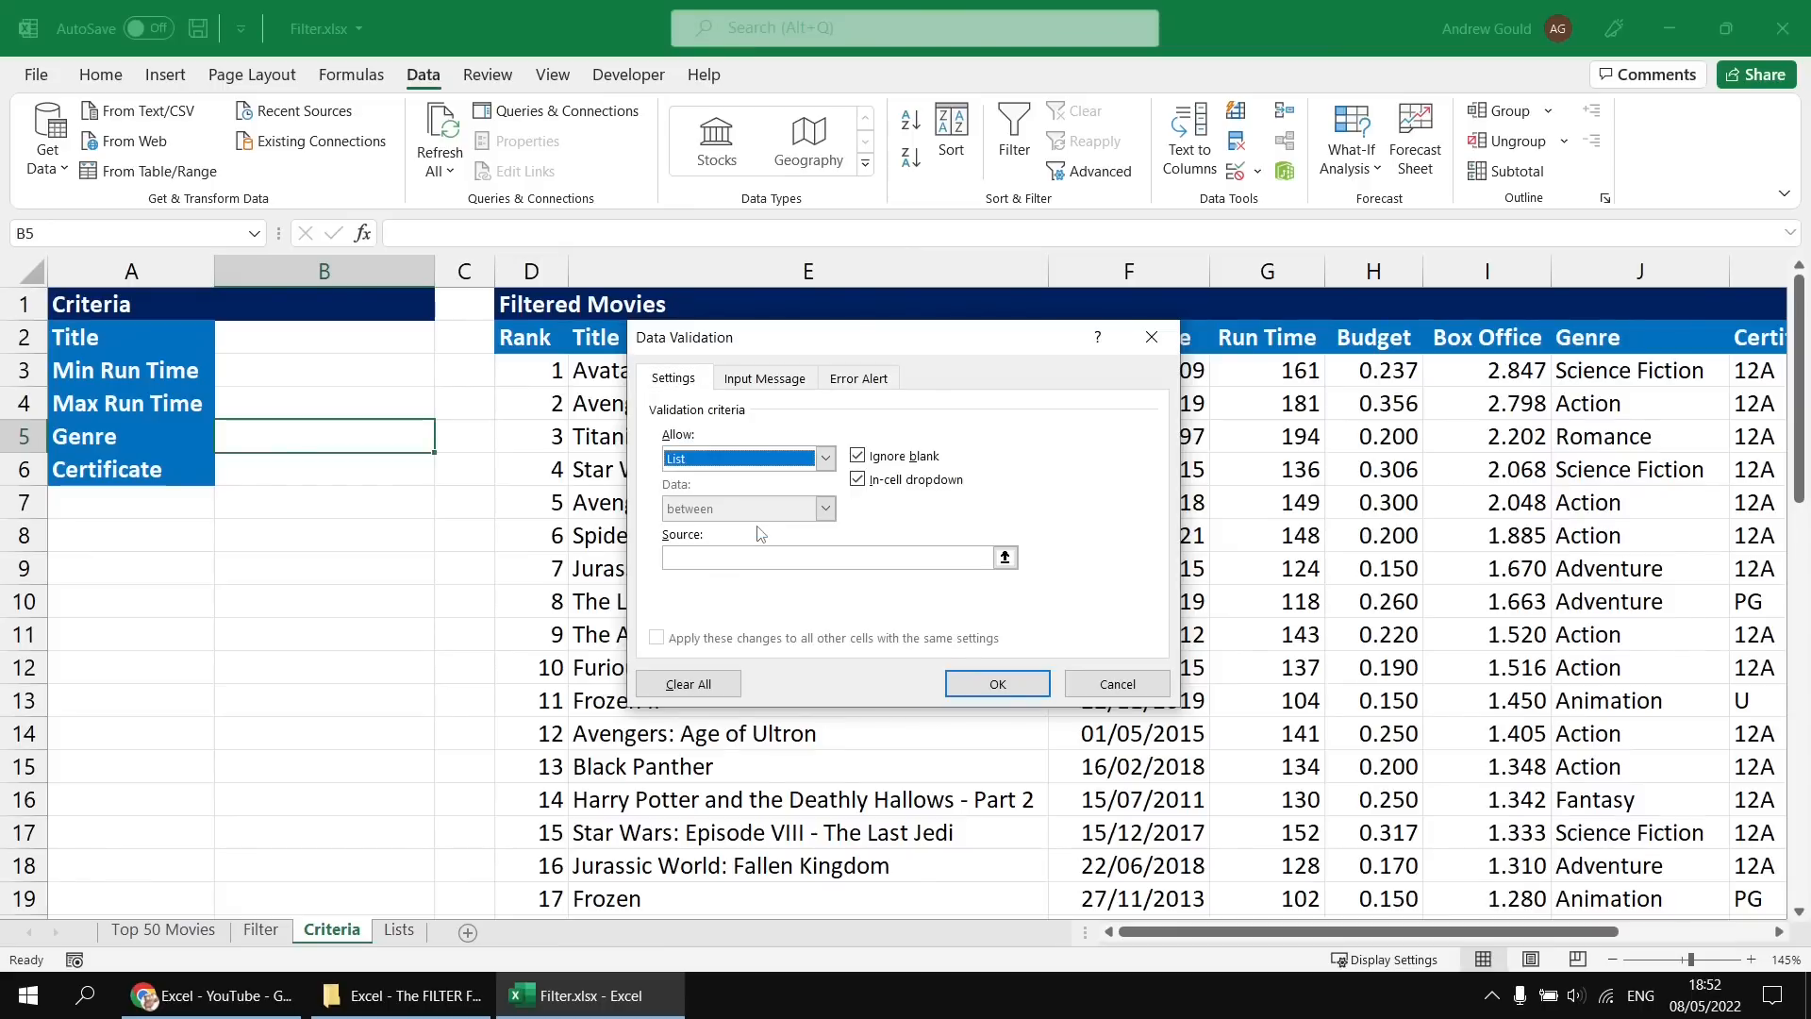
pyautogui.click(706, 559)
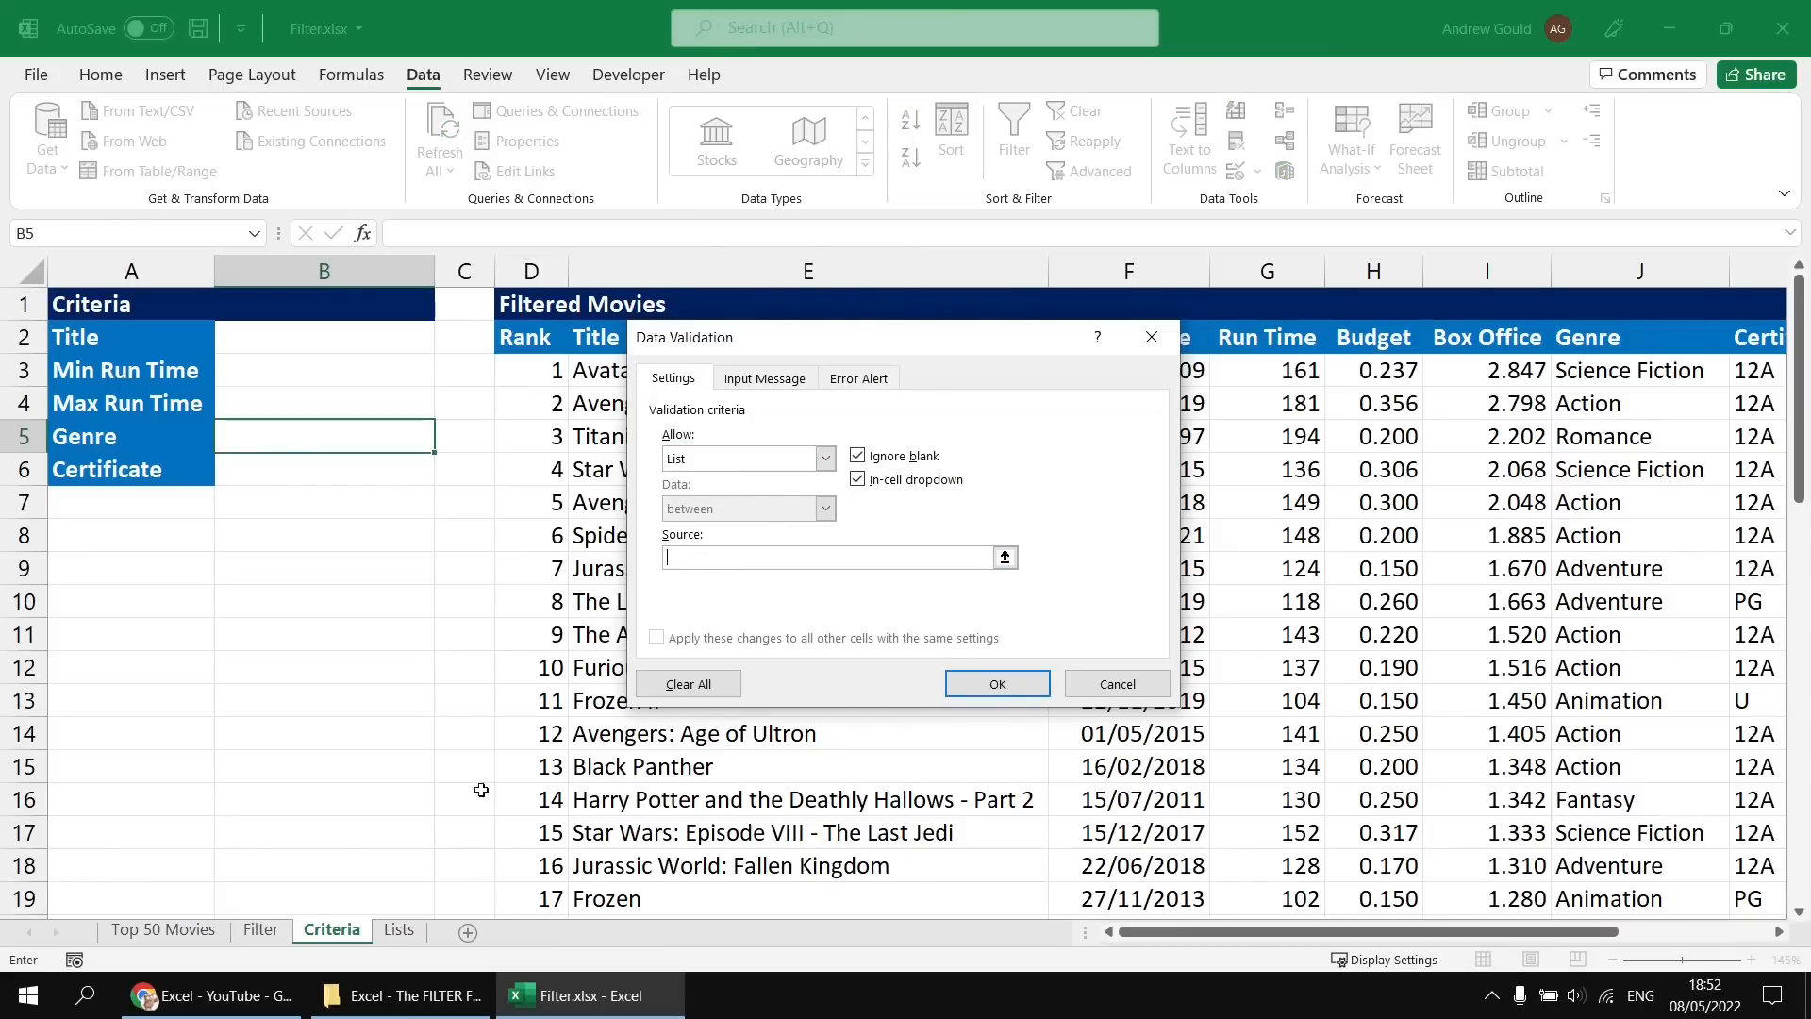
pyautogui.click(399, 930)
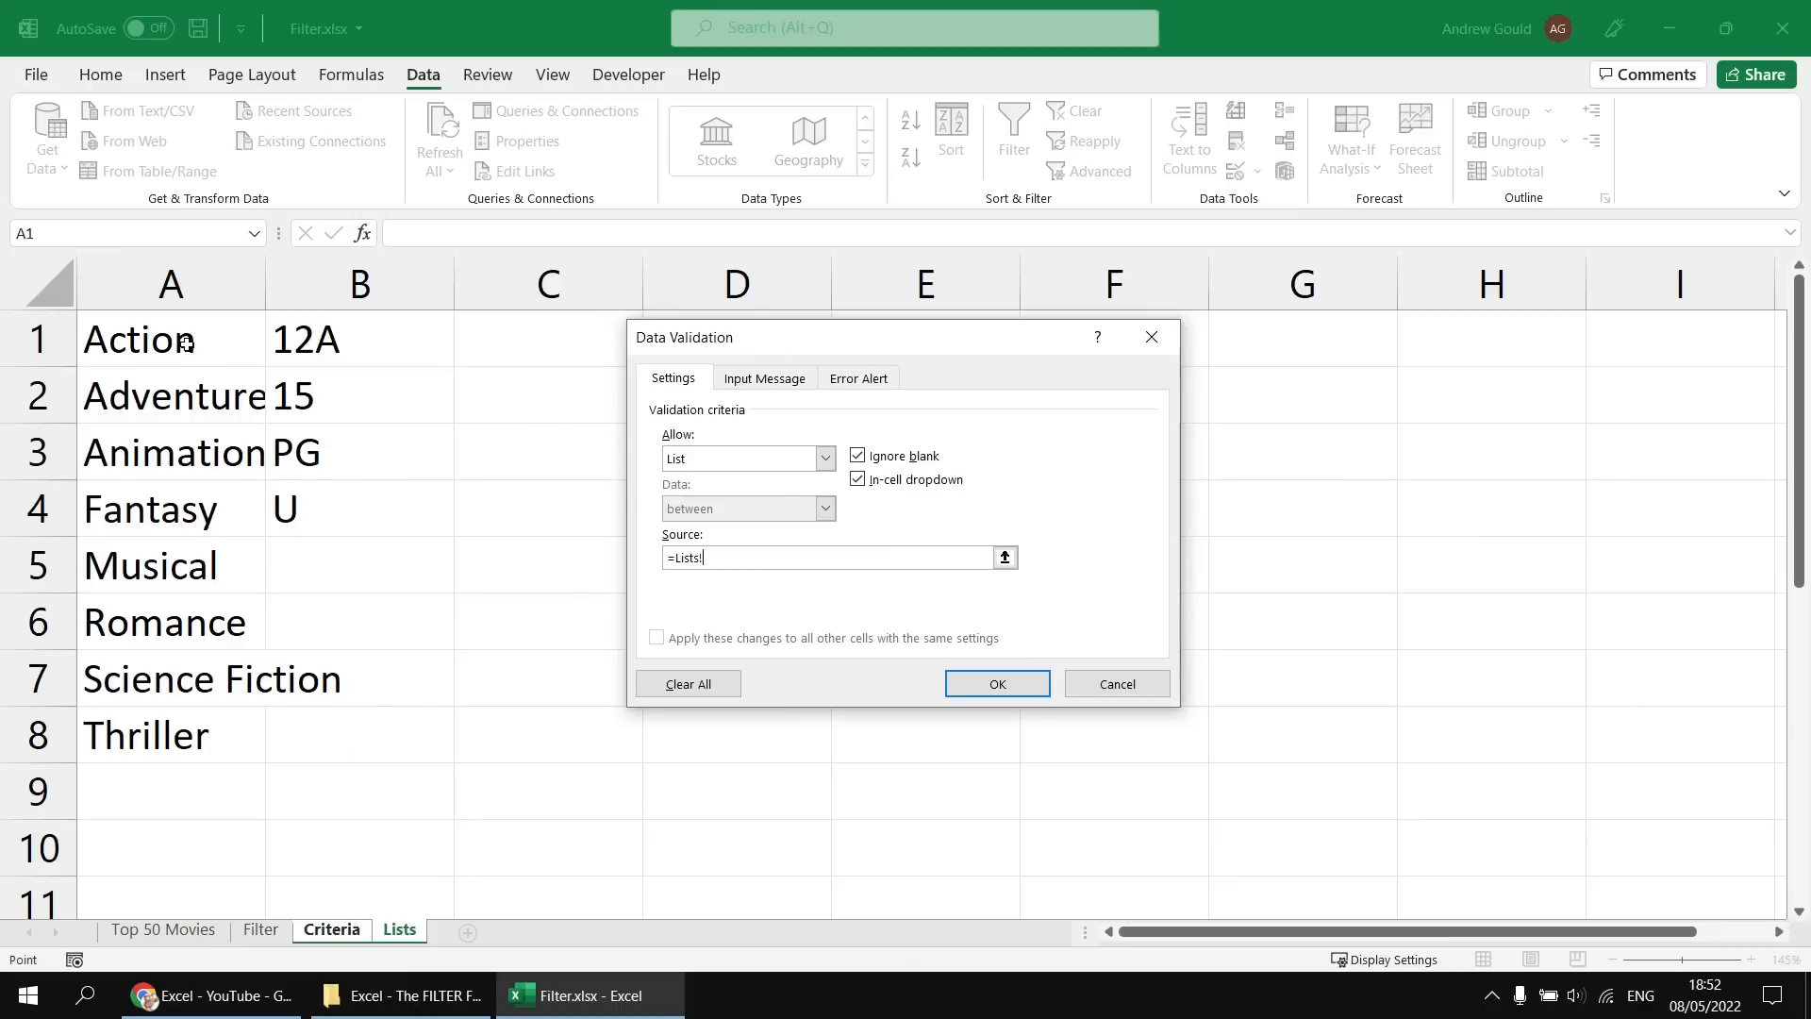
pyautogui.click(186, 343)
pyautogui.write('#')
pyautogui.click(1299, 781)
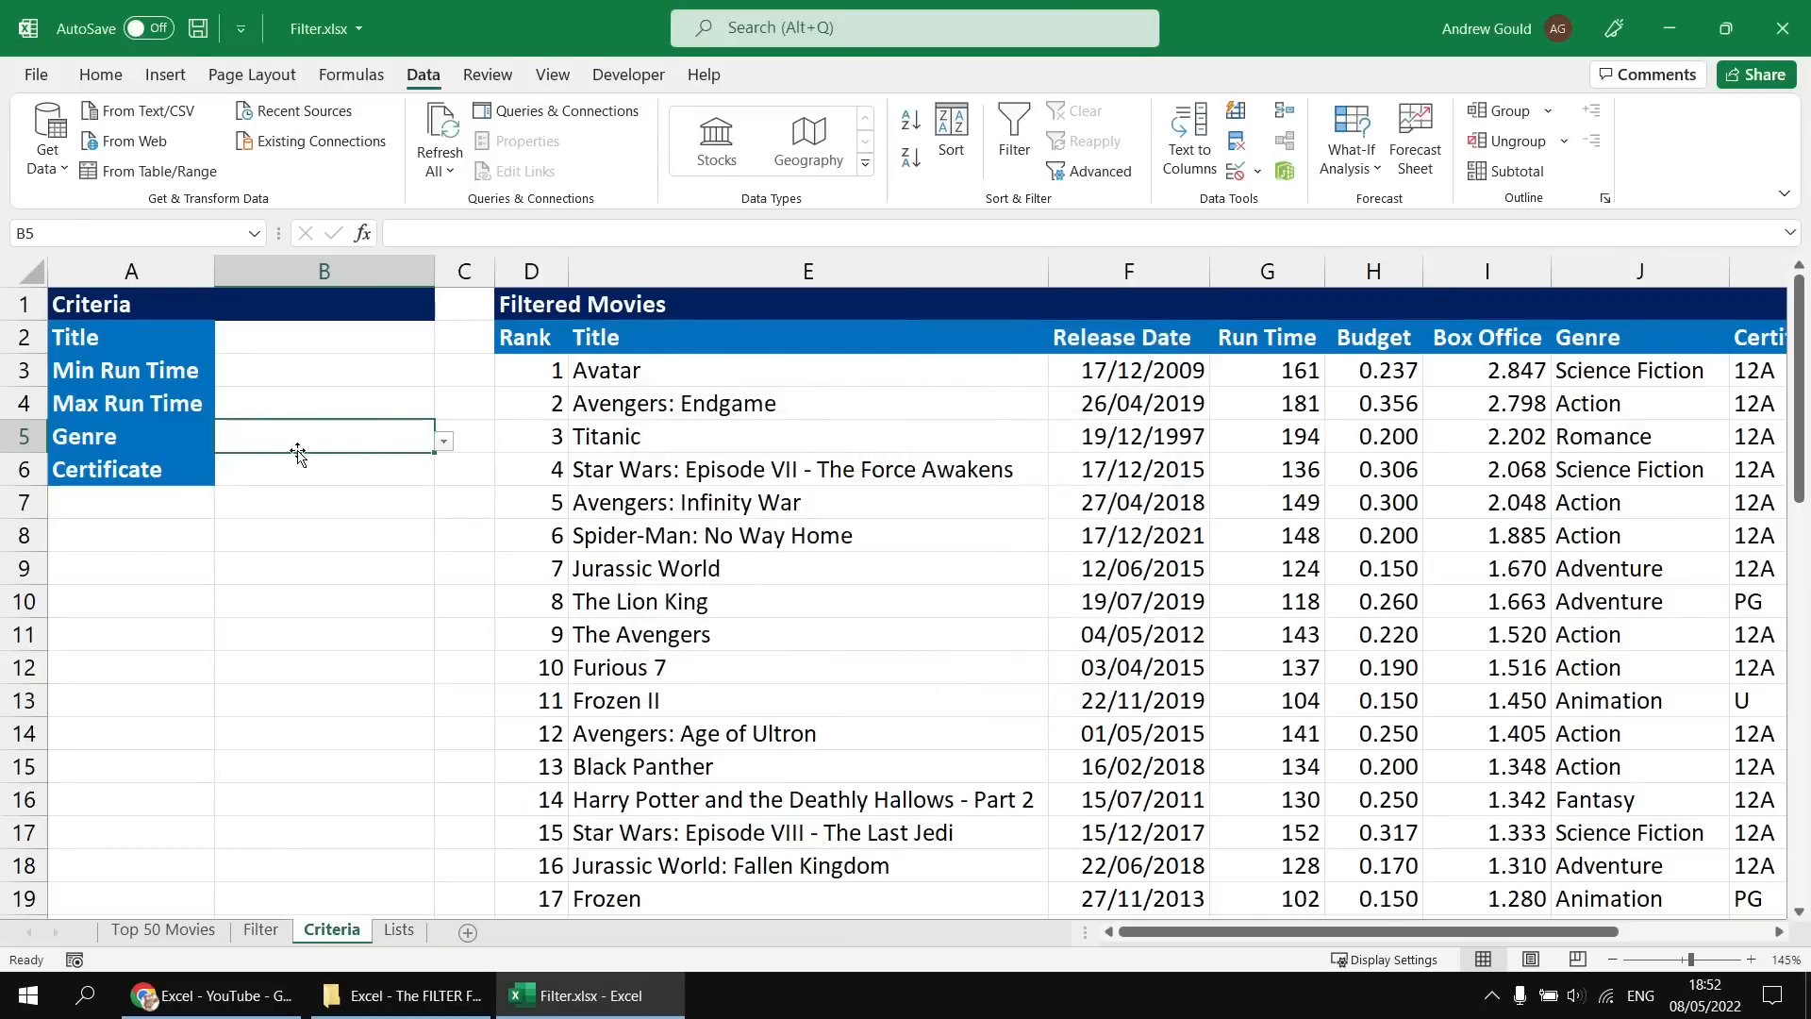
pyautogui.click(444, 445)
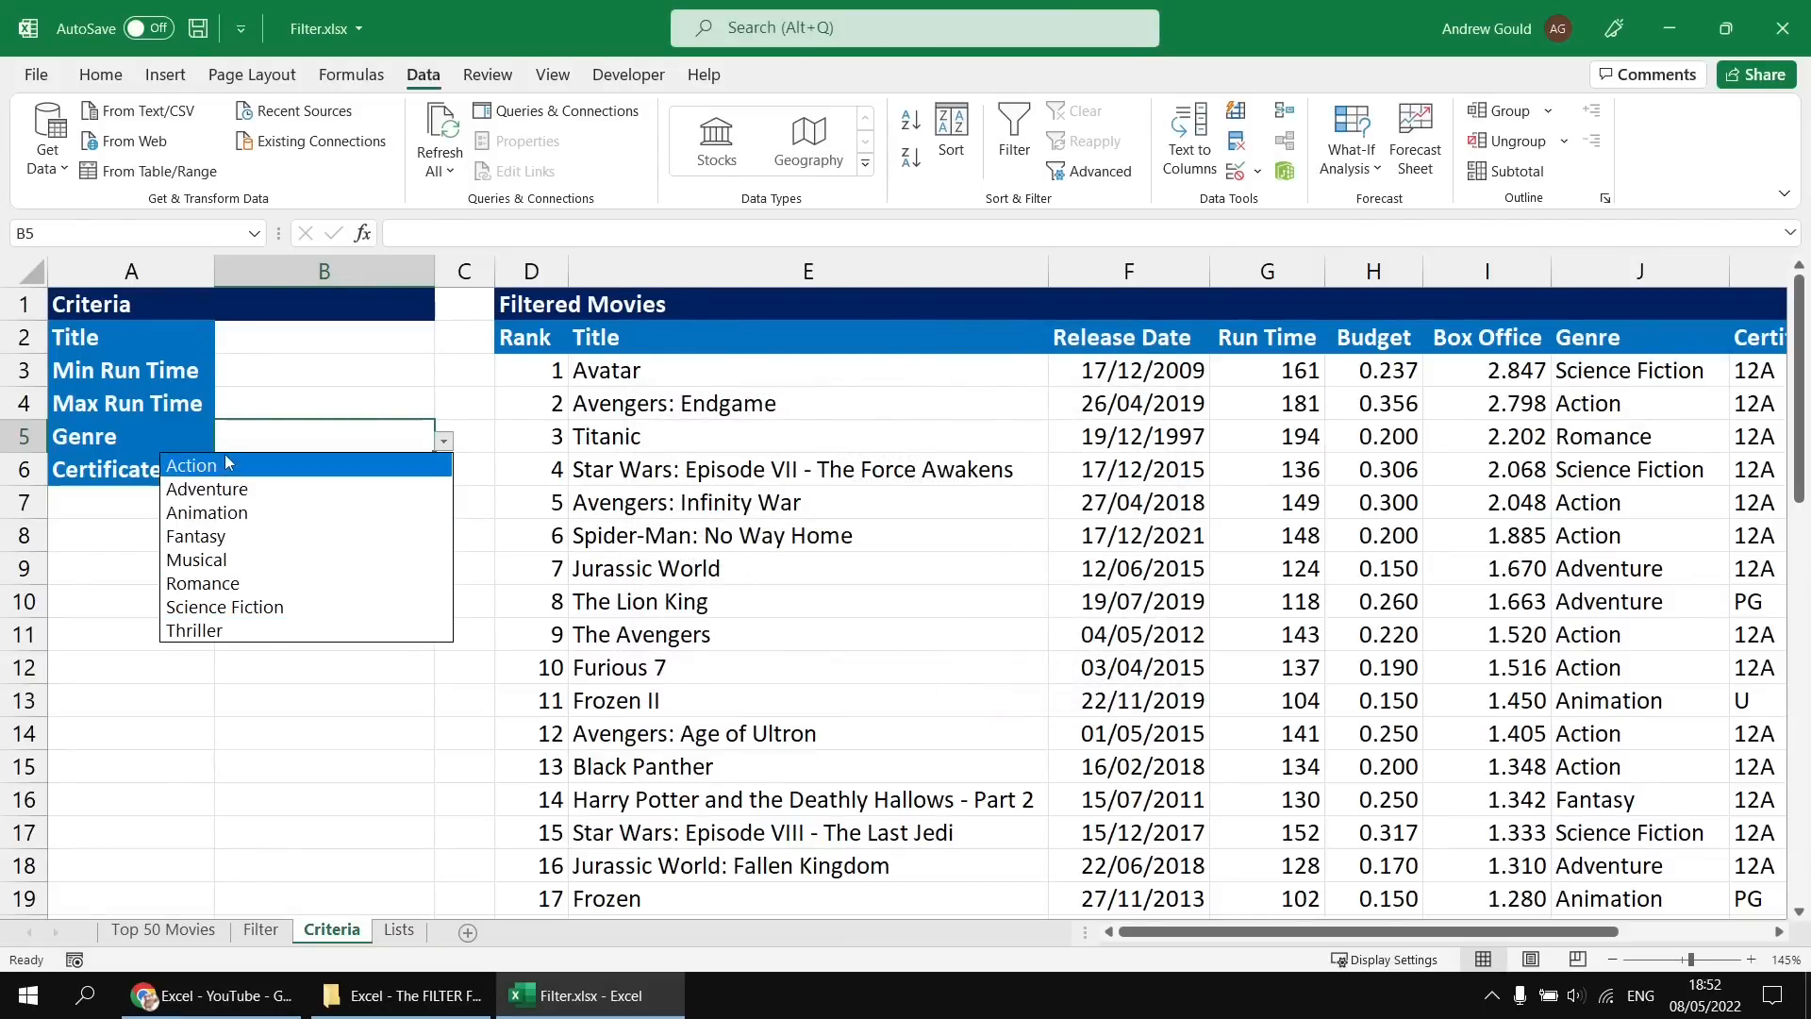
pyautogui.click(291, 438)
# Give the Certificate criteria cell B6 list validation with the source =Lists!$B$1# and check its choices.
pyautogui.click(302, 480)
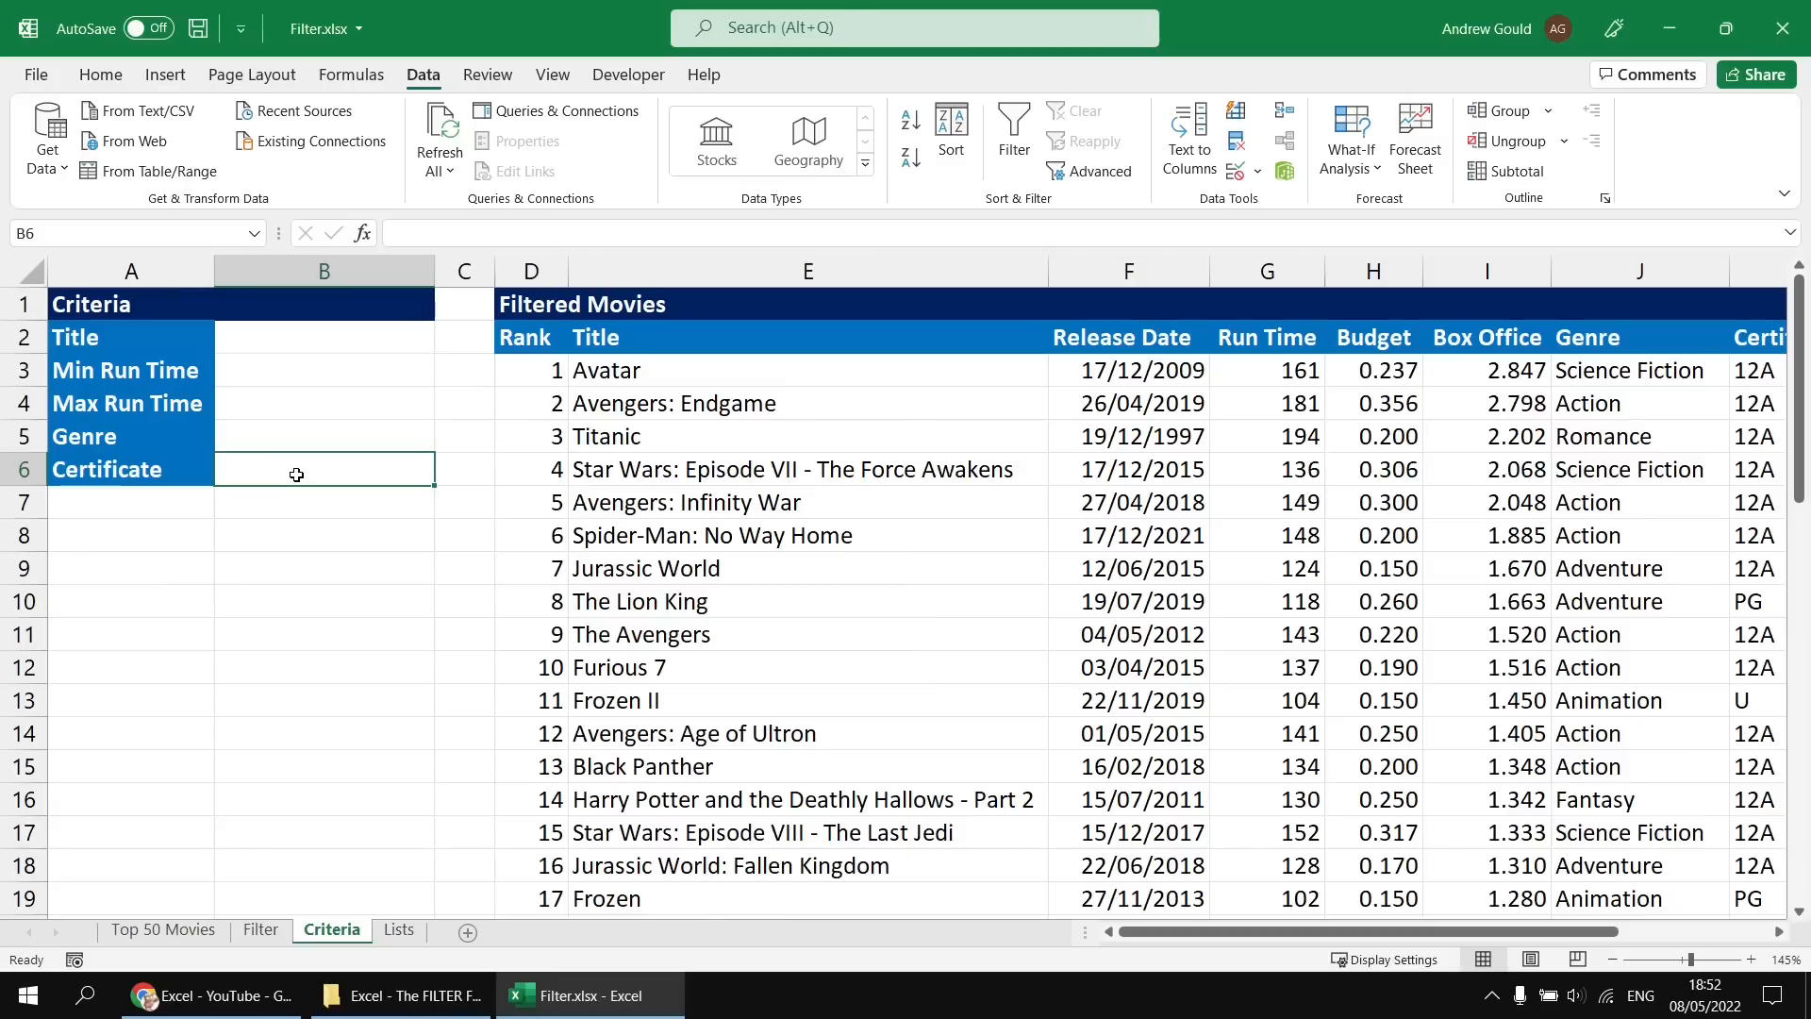
pyautogui.click(1237, 175)
pyautogui.click(825, 459)
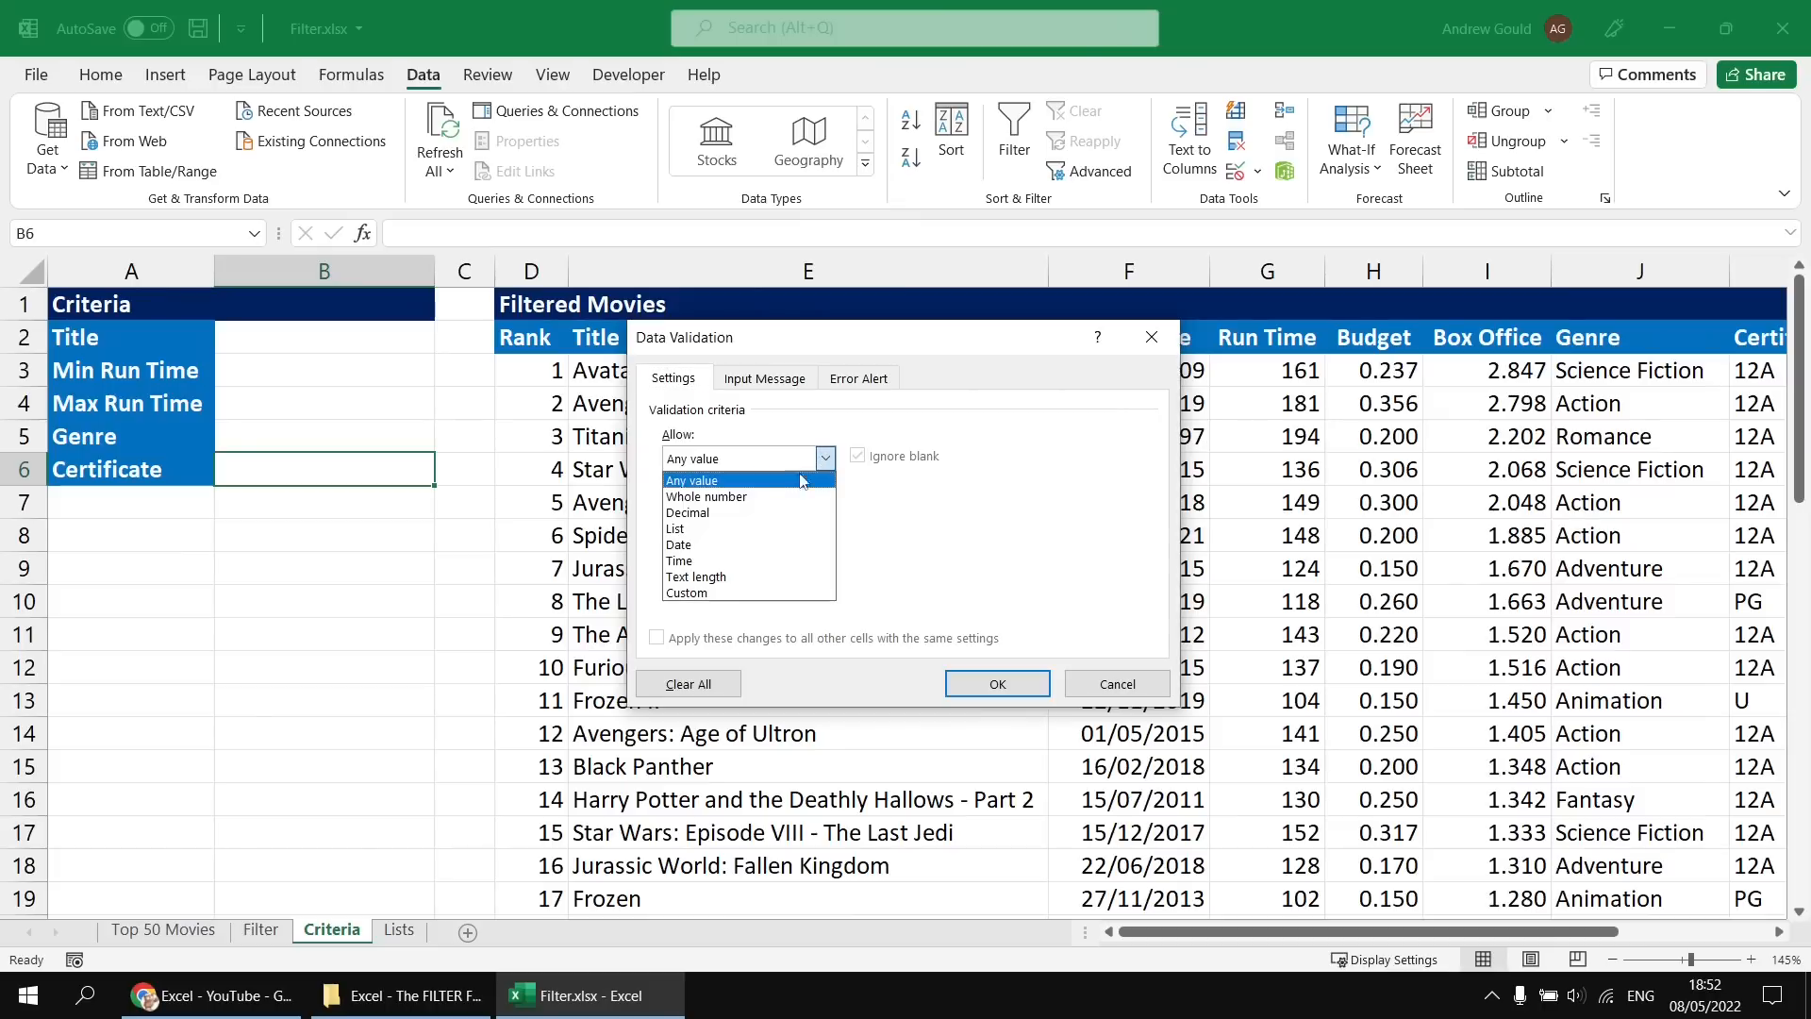
pyautogui.click(725, 526)
pyautogui.click(714, 557)
pyautogui.write('=')
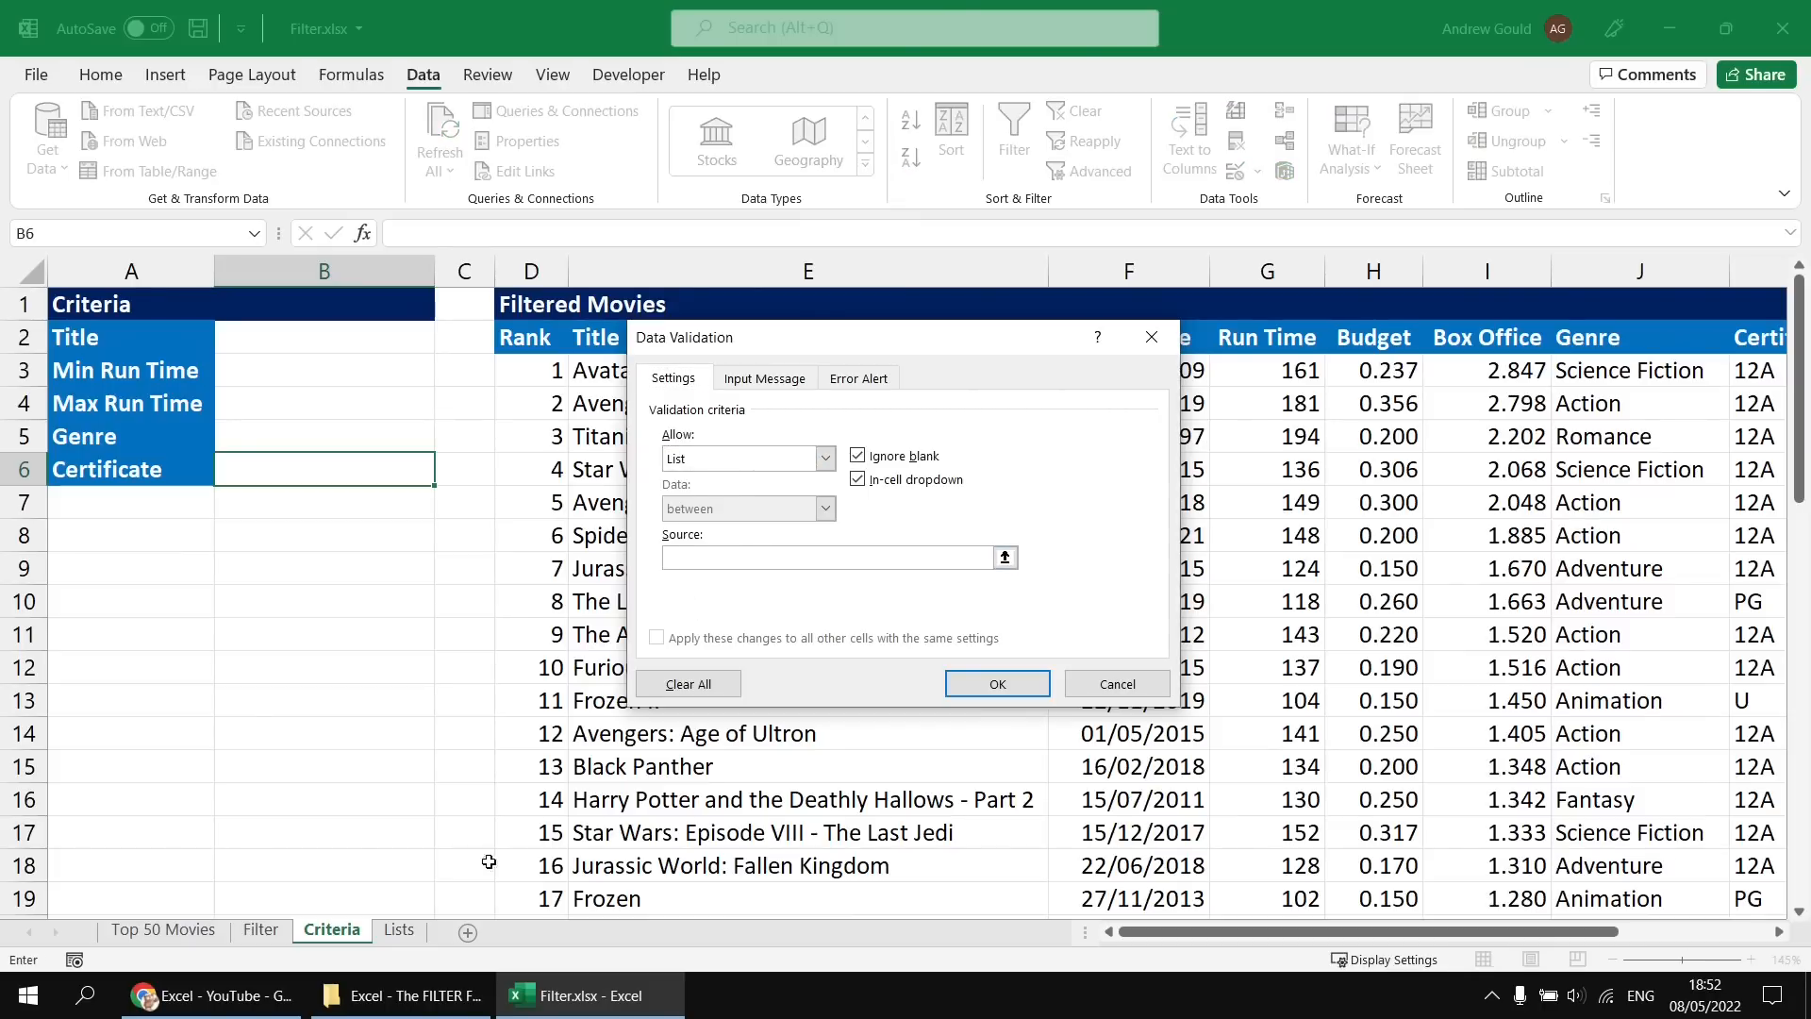
pyautogui.click(399, 931)
pyautogui.click(378, 339)
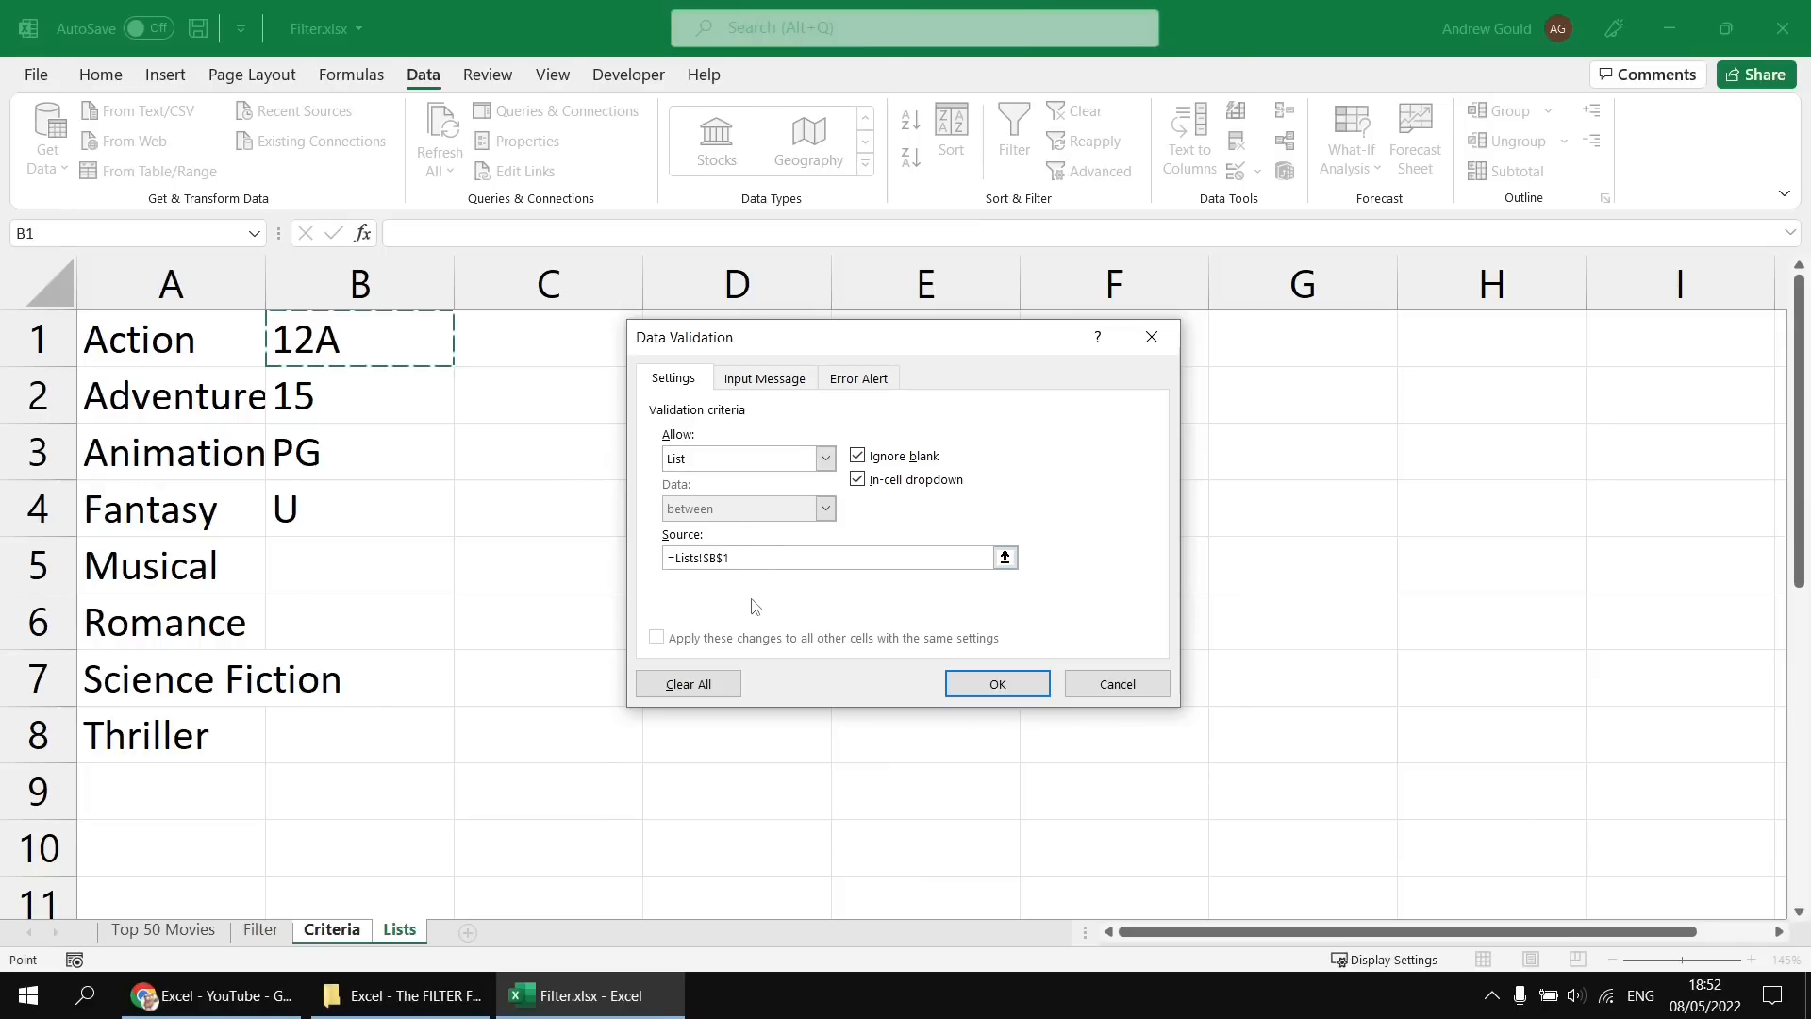
pyautogui.write('#')
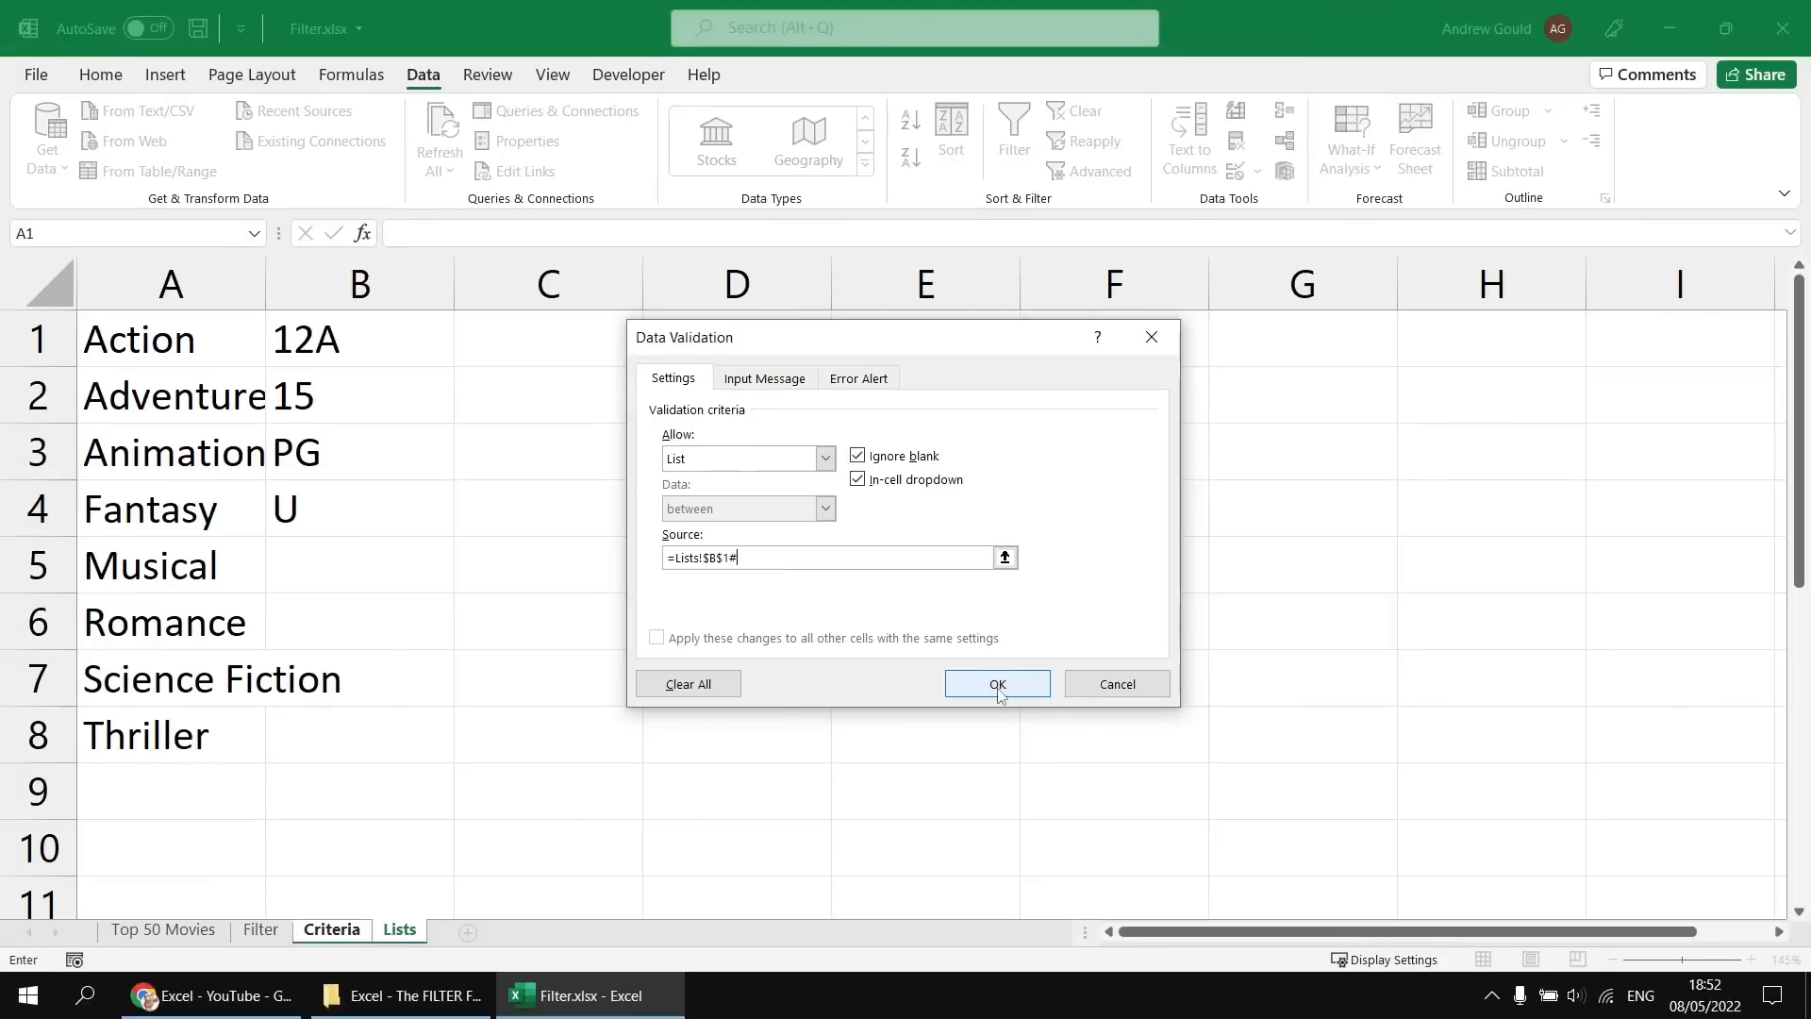
pyautogui.click(997, 684)
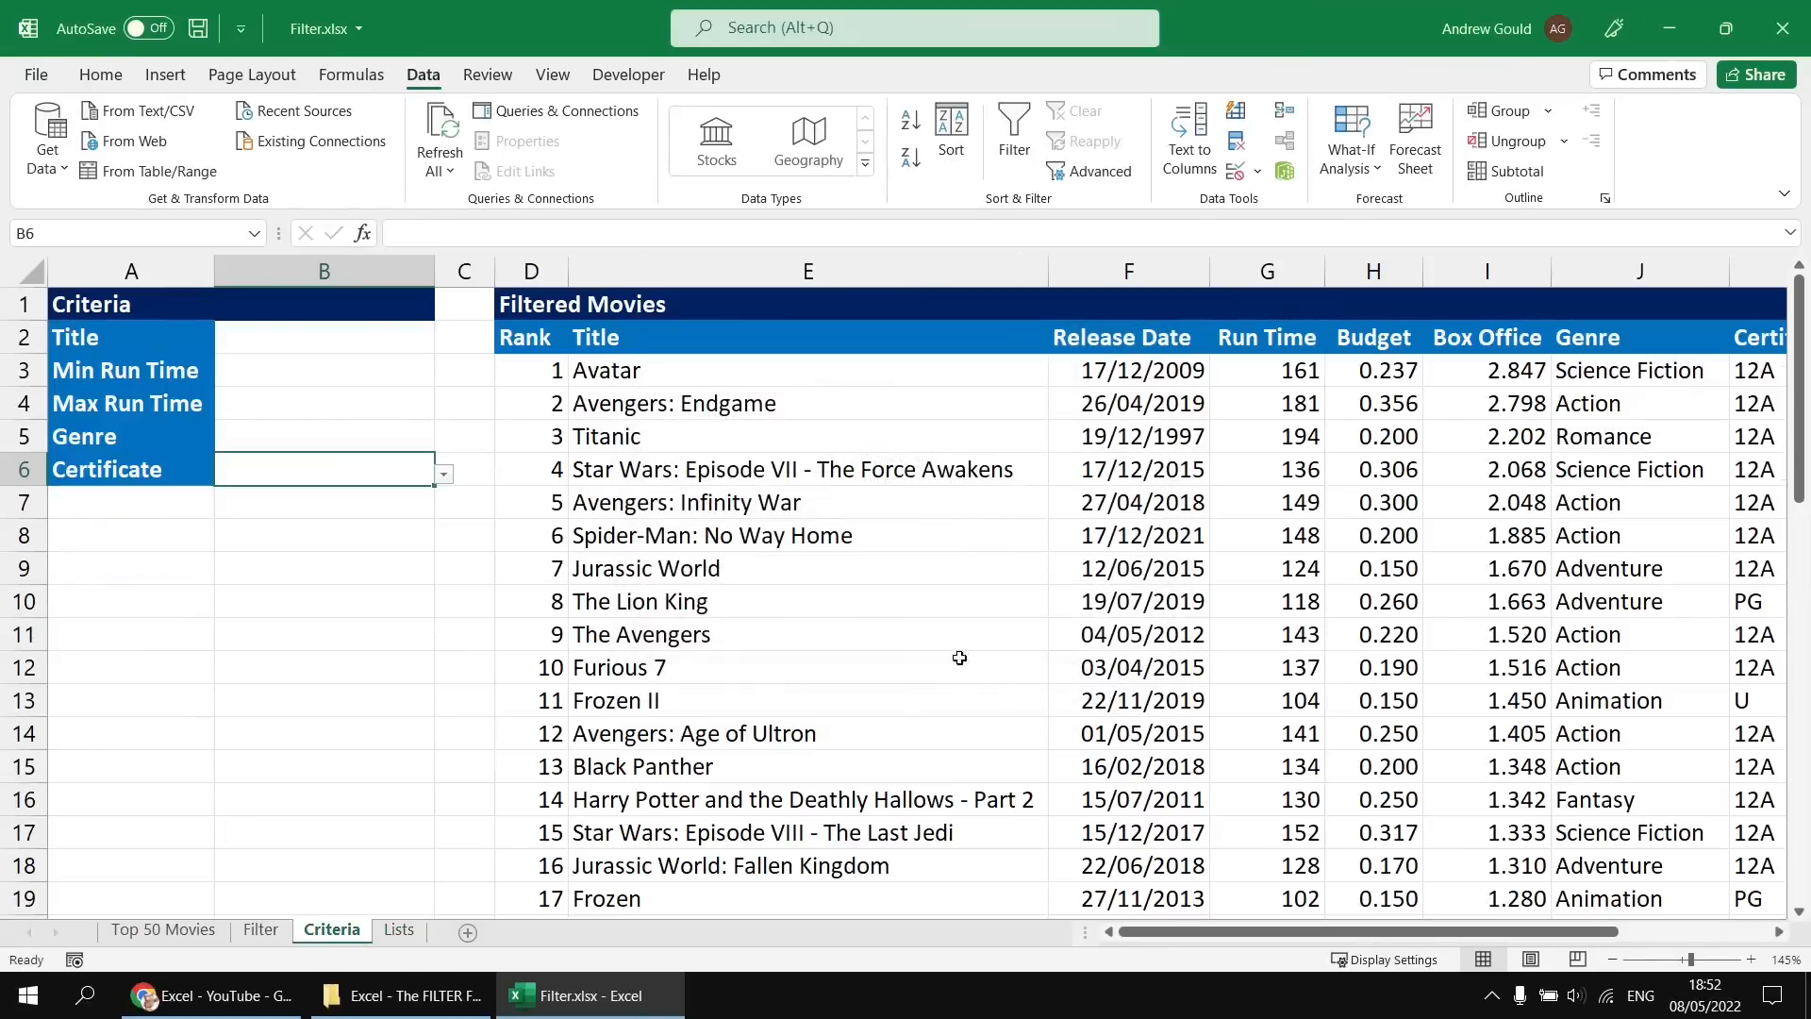
pyautogui.click(443, 474)
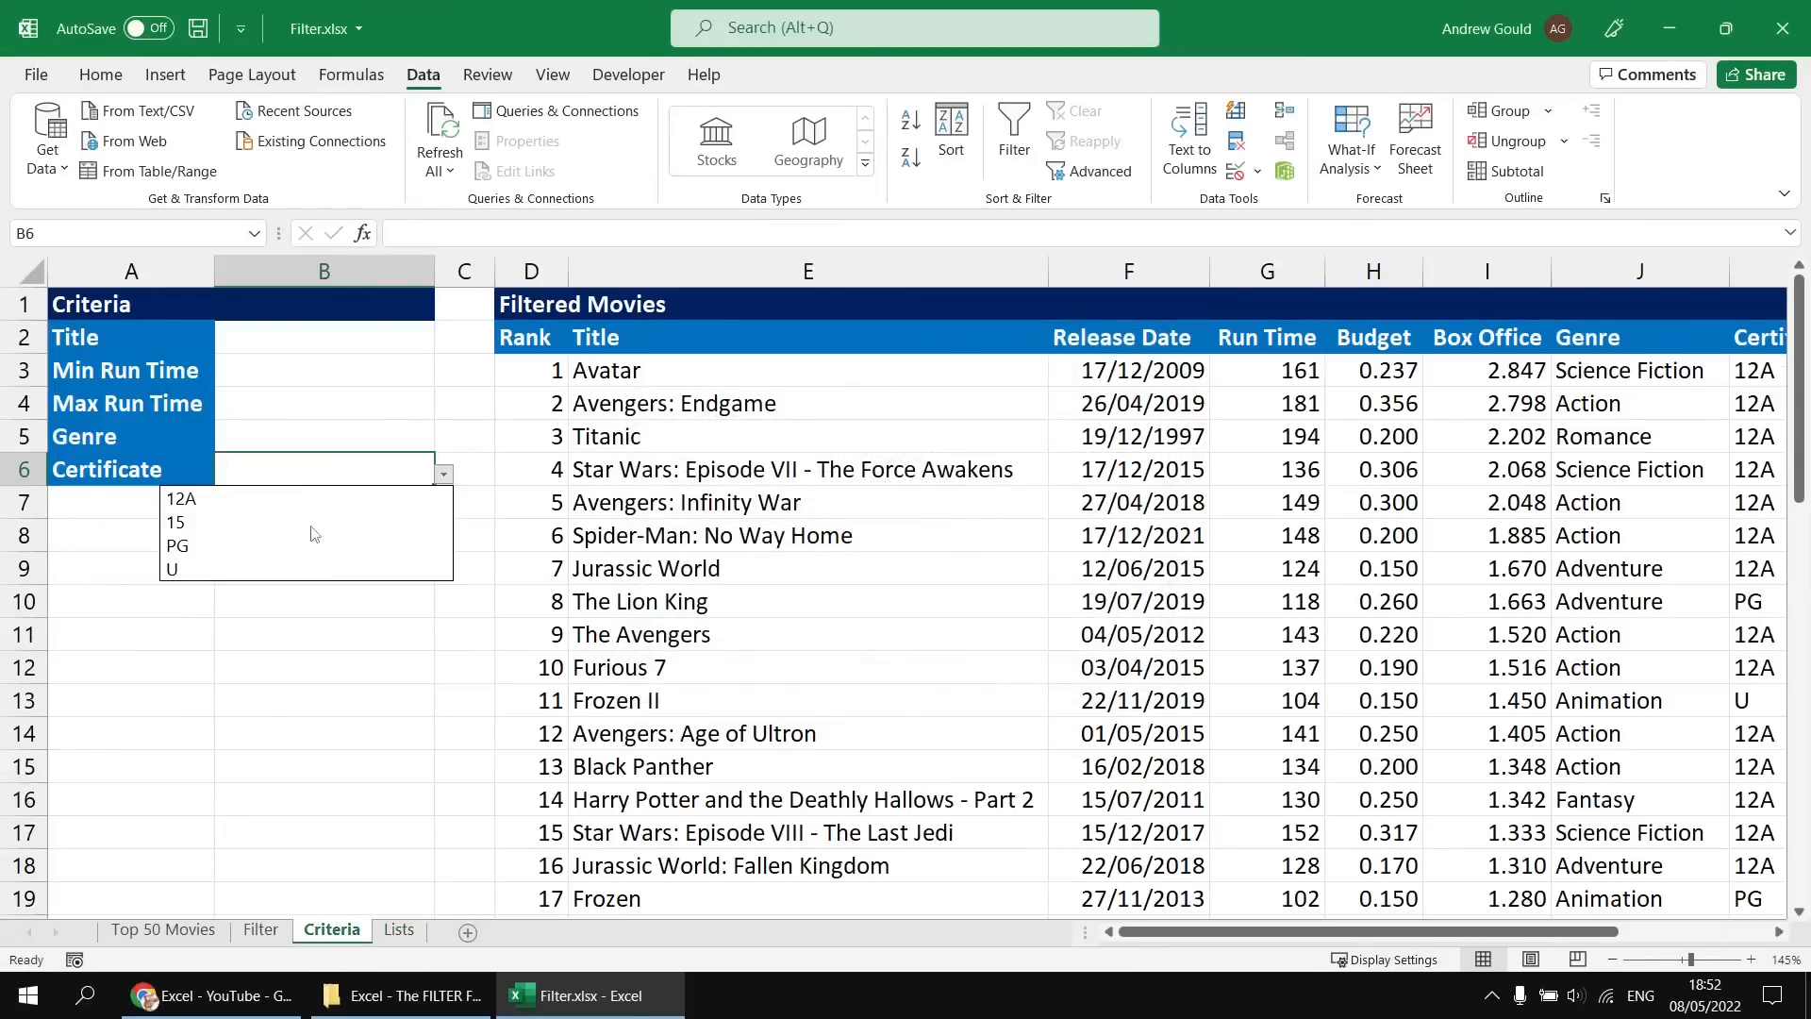
pyautogui.click(444, 474)
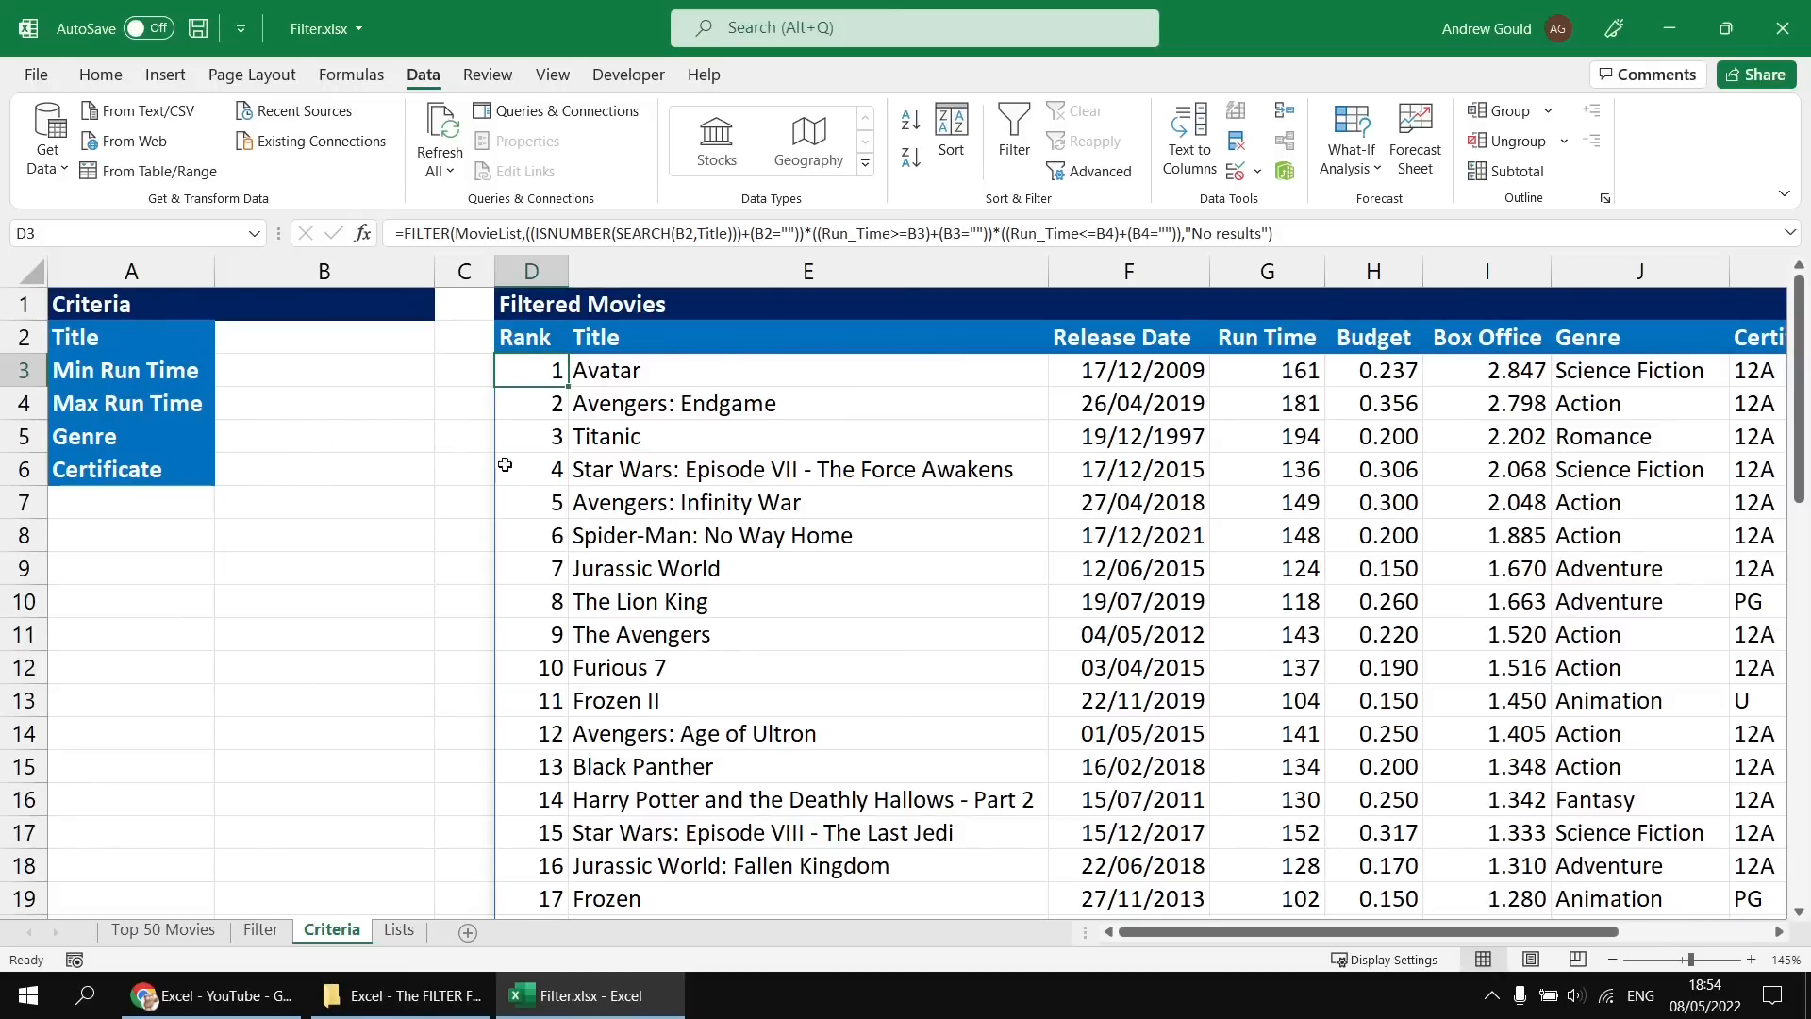
# Enlarge the formula bar to several lines for the FILTER formula in D3.
pyautogui.press('F2')
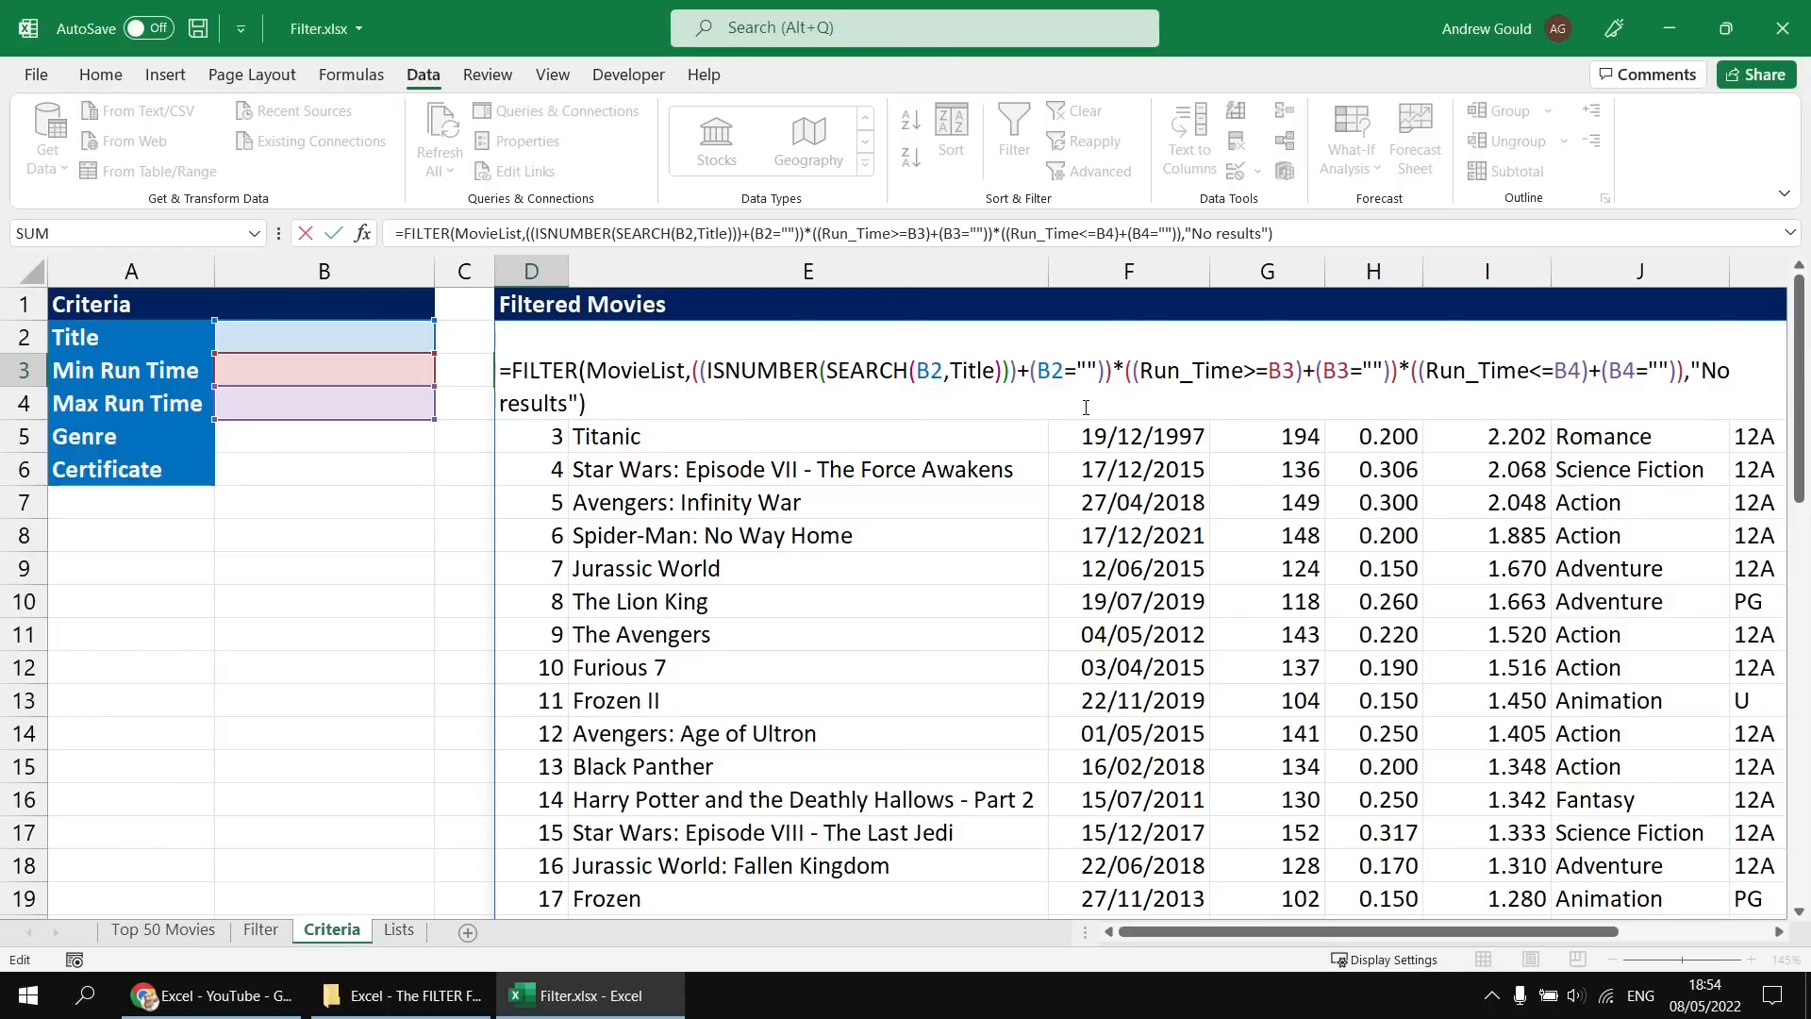
pyautogui.hotkey('ctrl', 'Return')
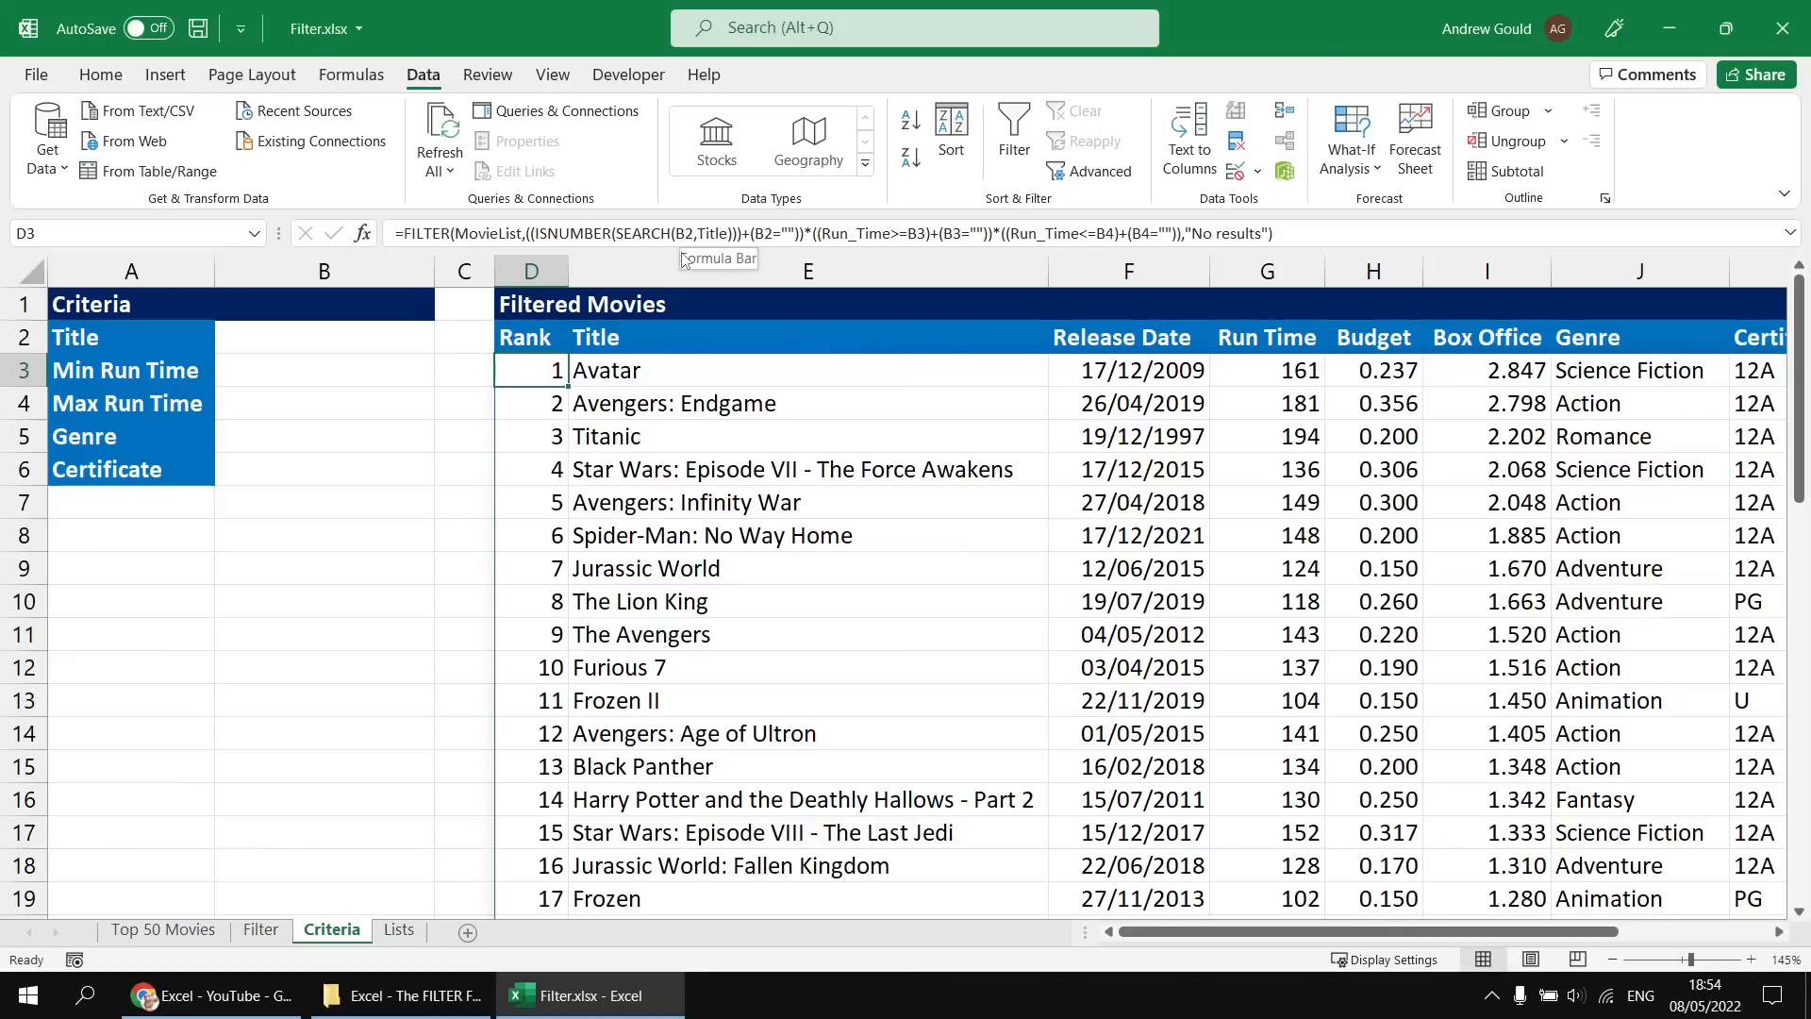
pyautogui.moveTo(668, 247); pyautogui.dragTo(667, 376)
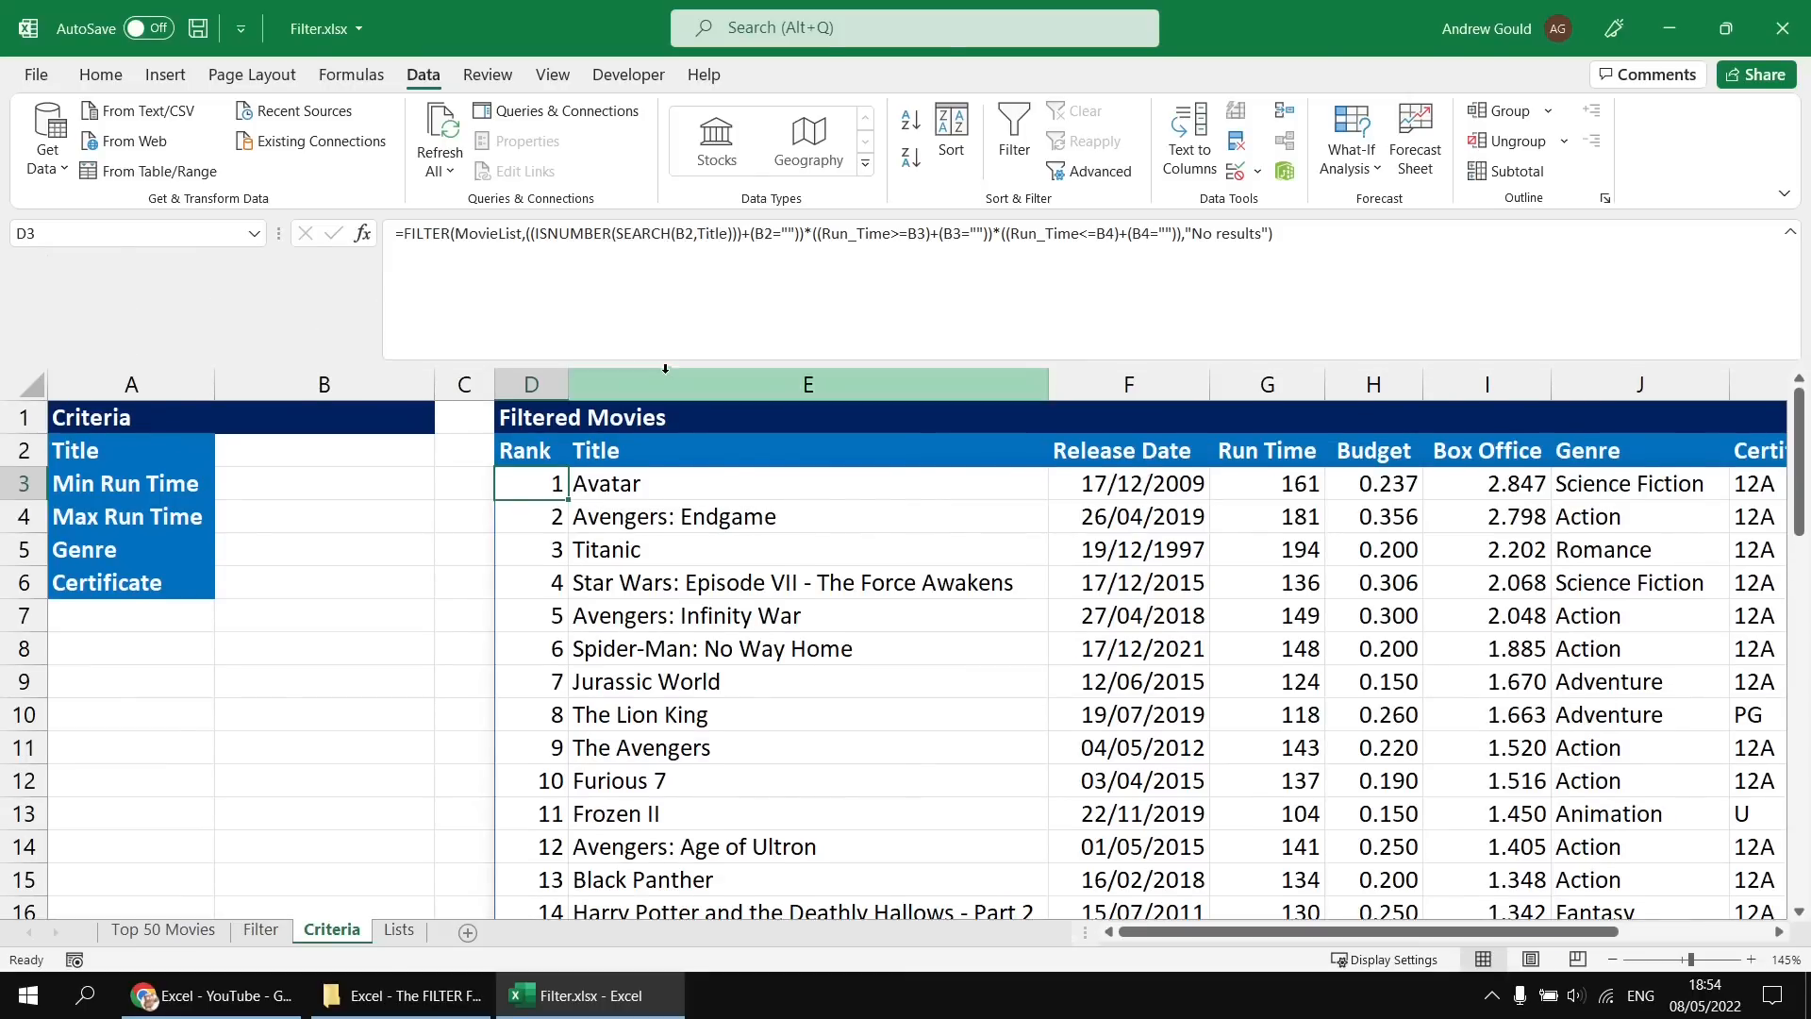
# Add line breaks to the D3 FILTER formula so MovieList, each criterion and "No results" start on their own lines, enlarging the formula bar further.
pyautogui.click(457, 235)
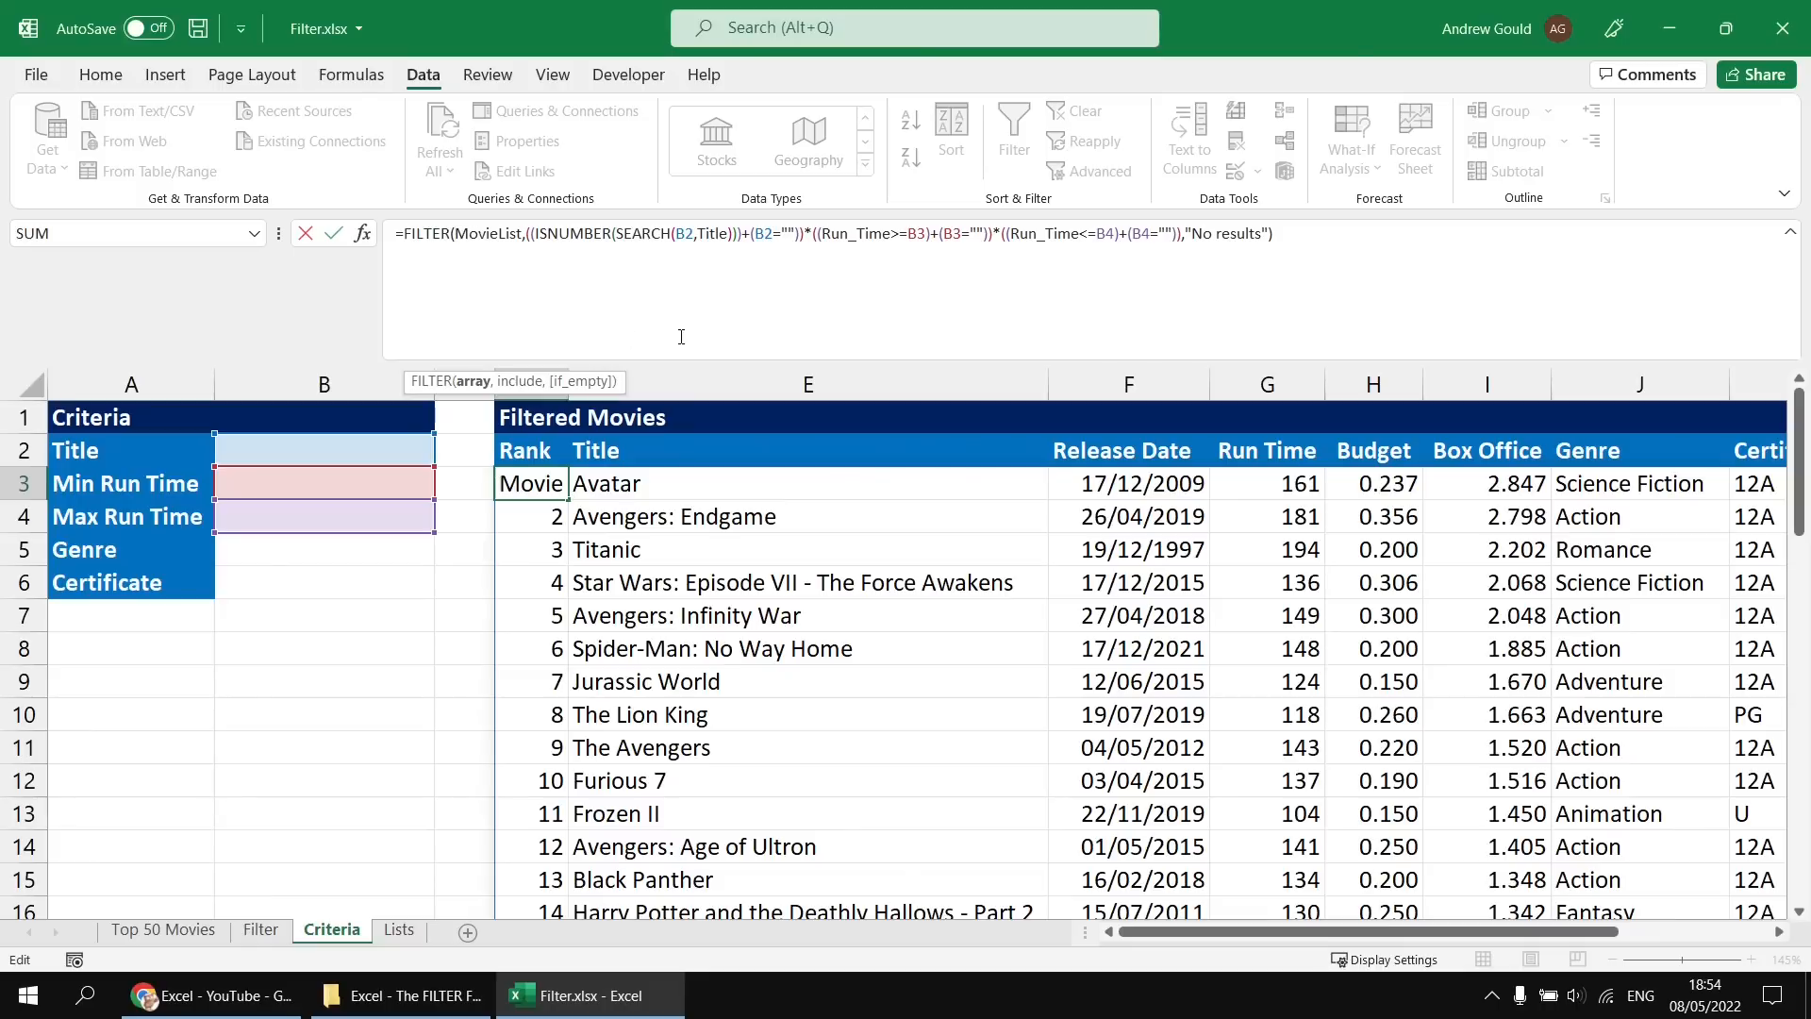
pyautogui.hotkey('alt', 'Return')
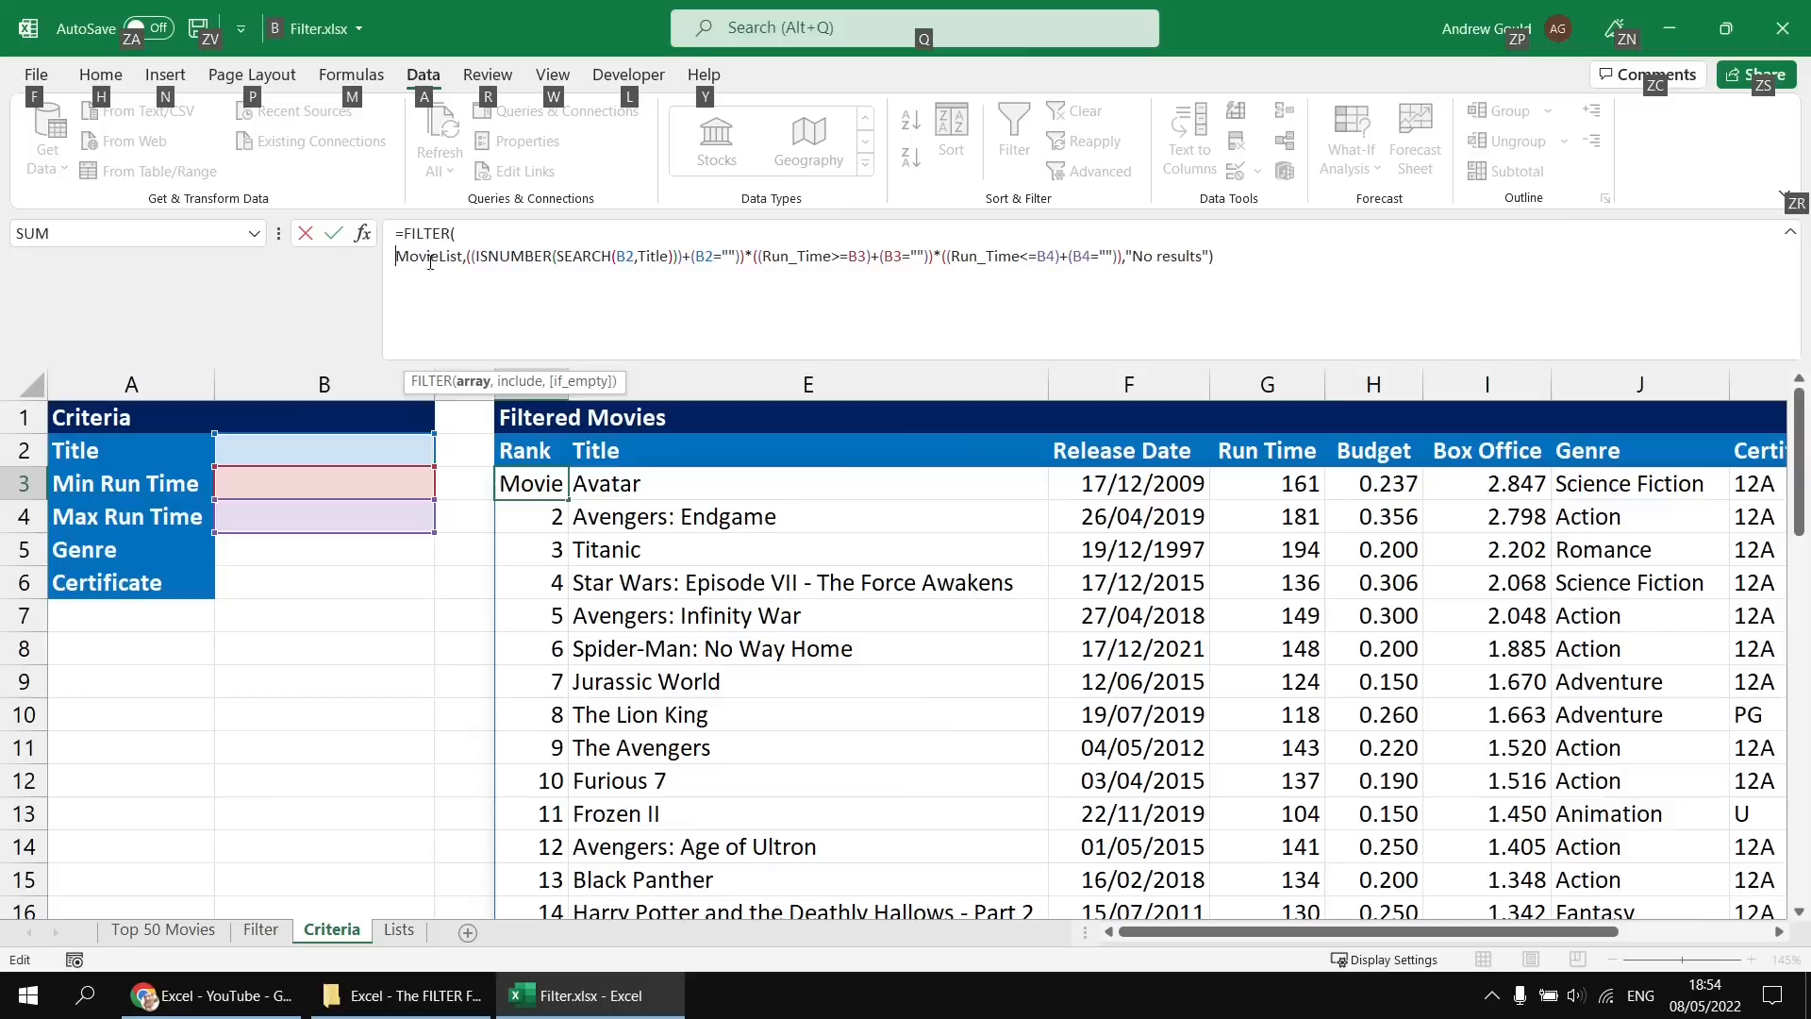
pyautogui.click(466, 257)
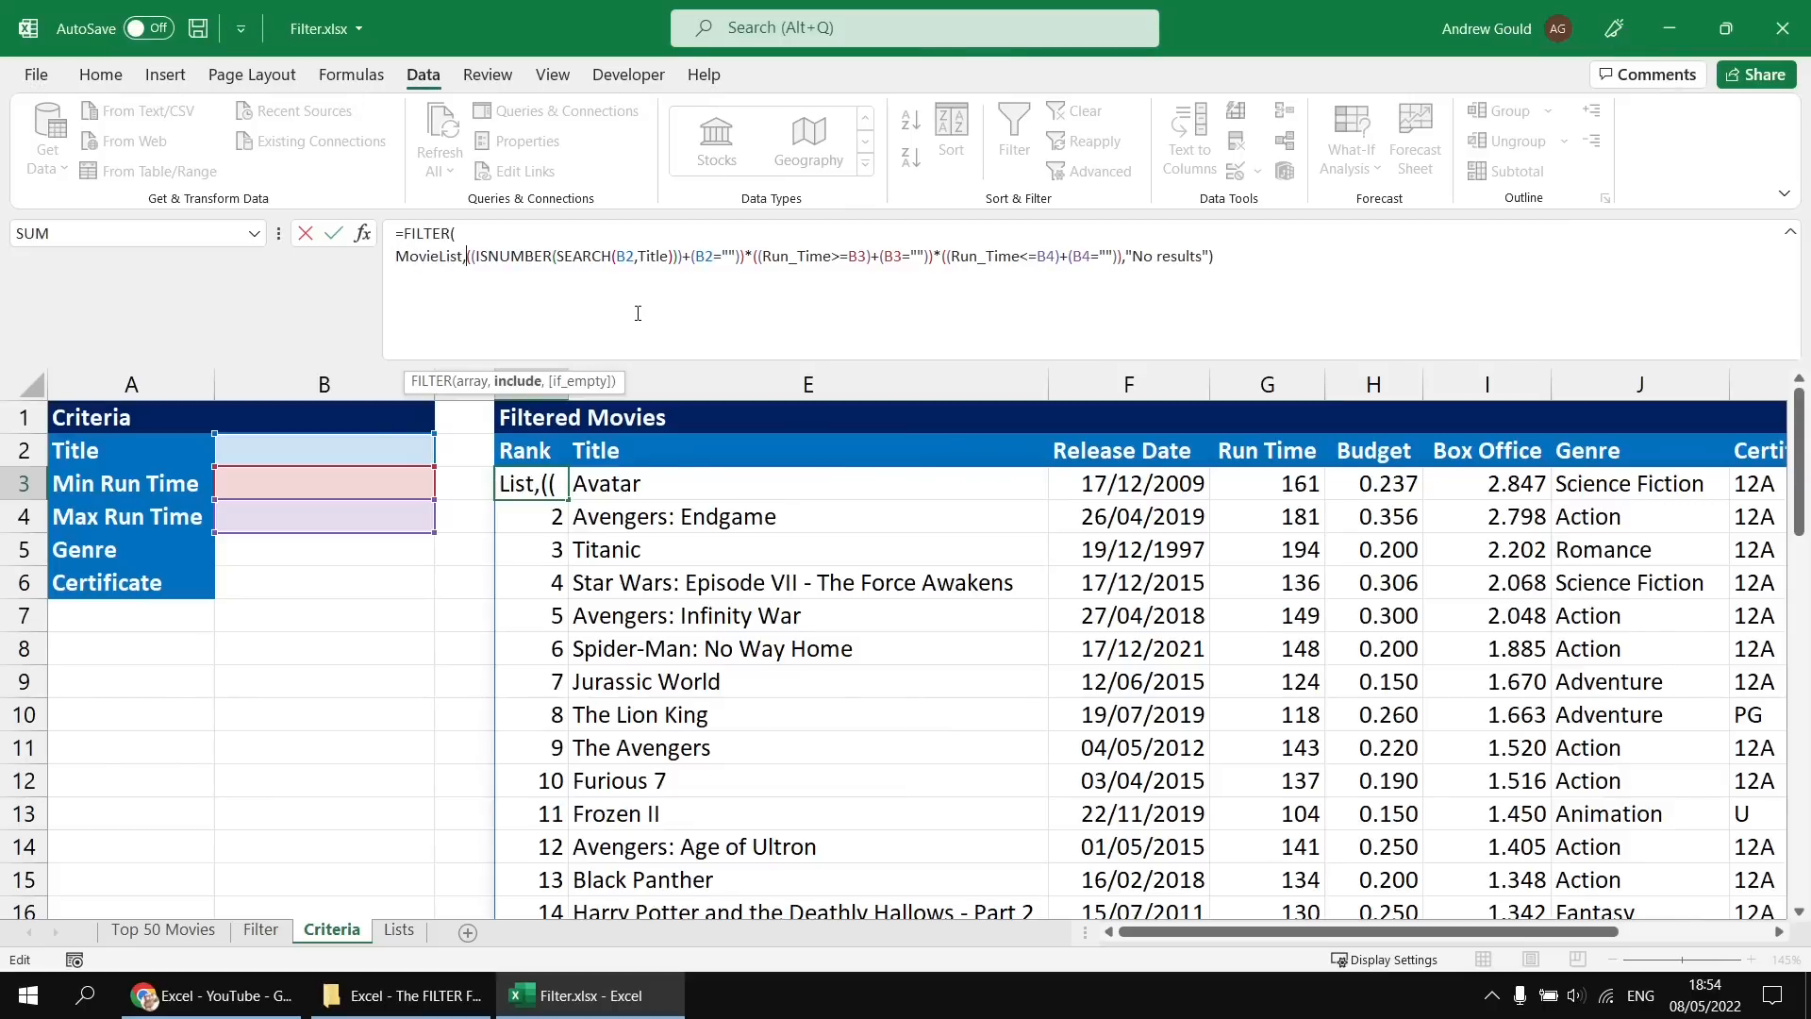
pyautogui.hotkey('alt', 'Return')
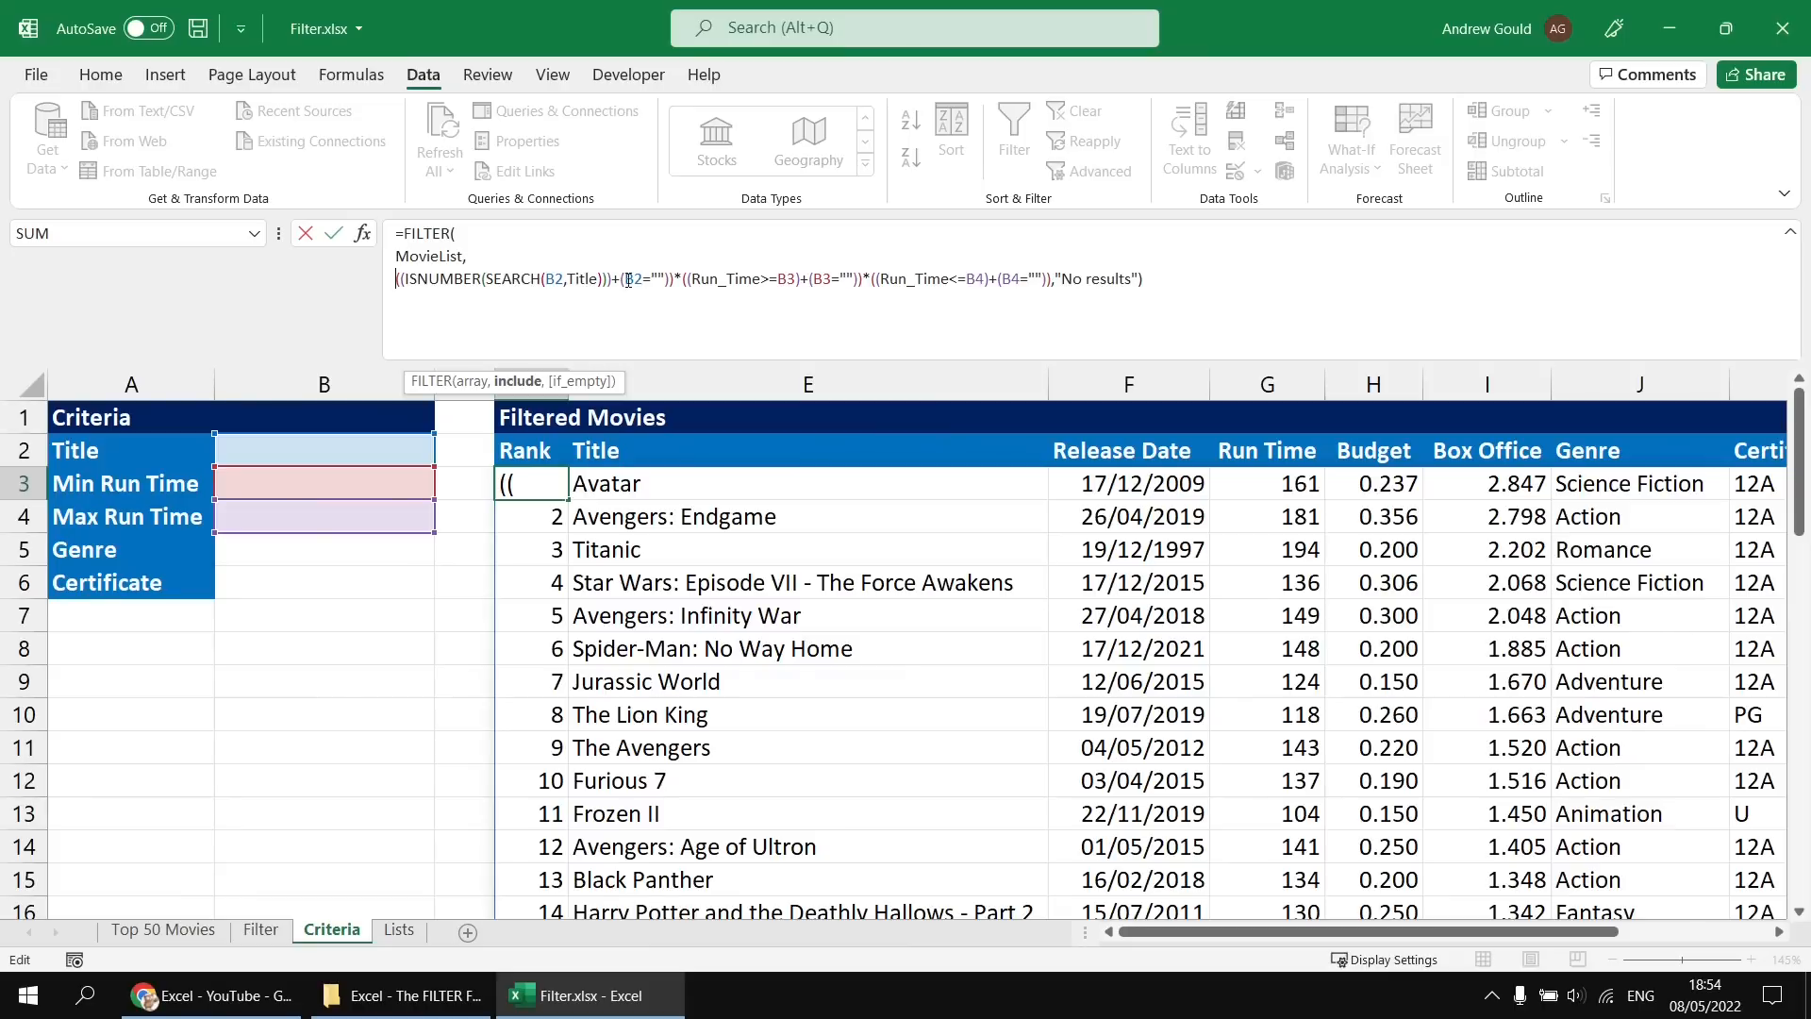
pyautogui.click(679, 280)
pyautogui.hotkey('alt', 'Return')
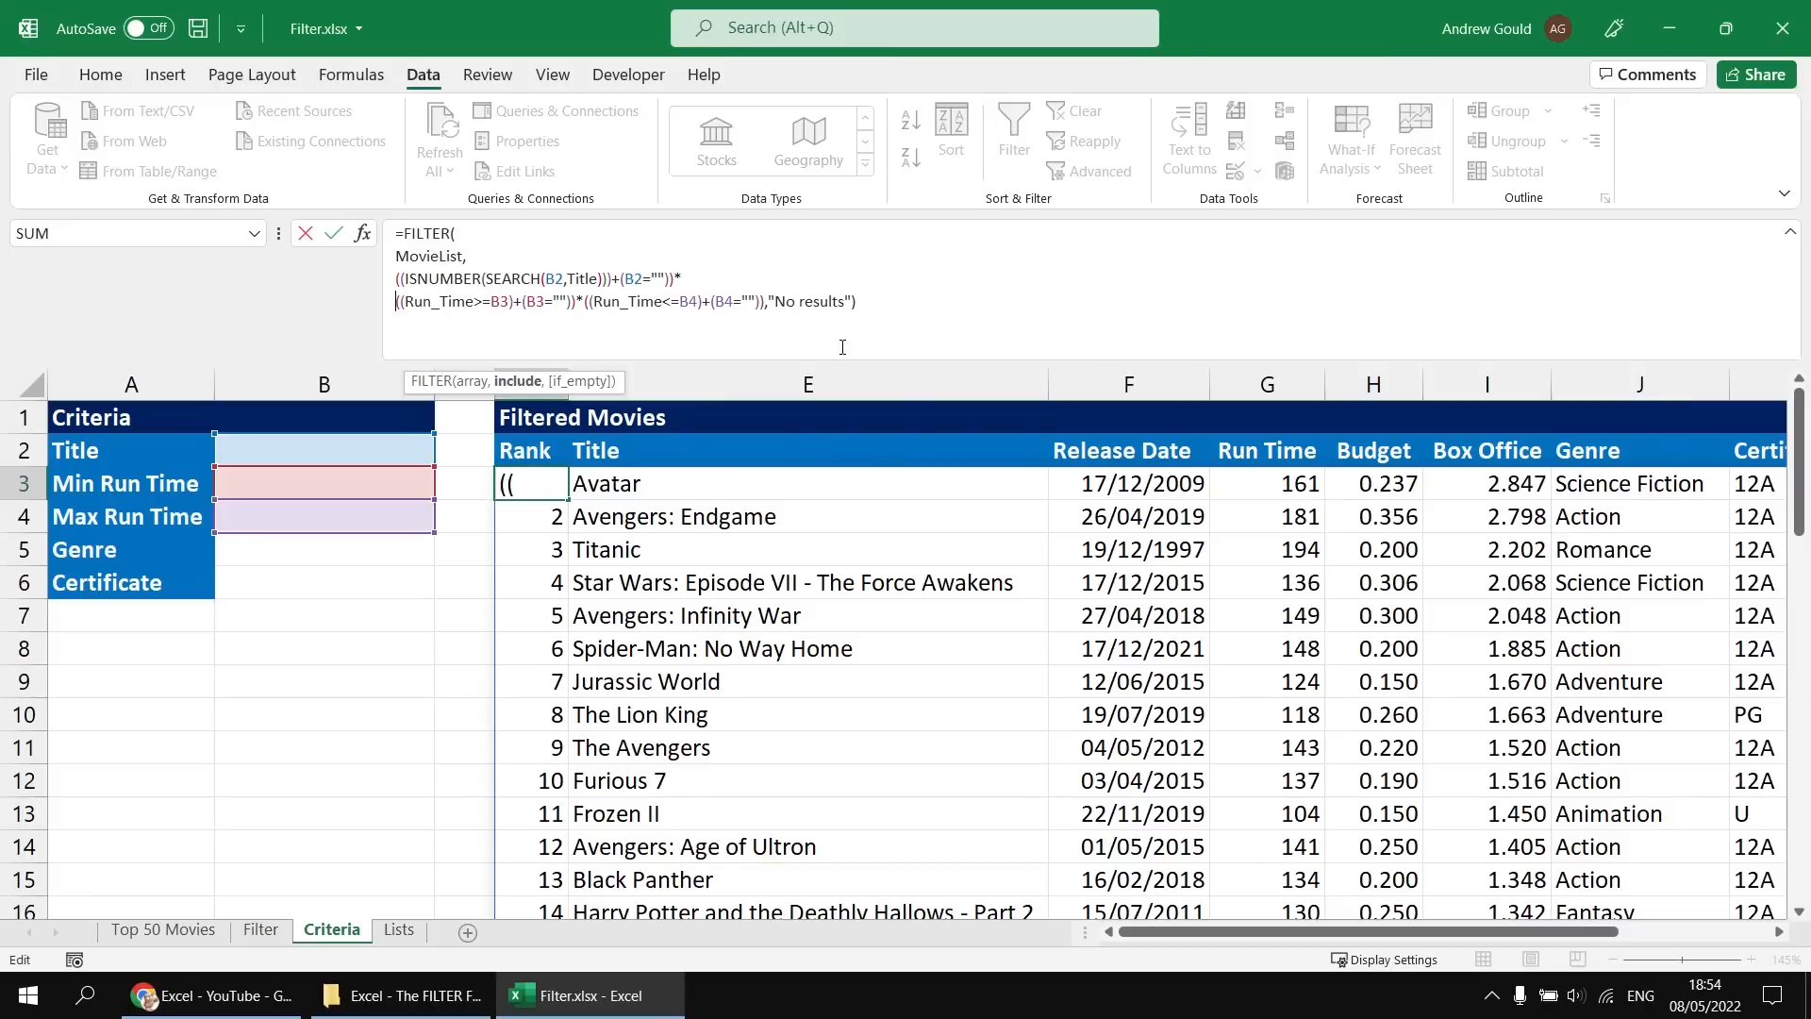
pyautogui.click(583, 300)
pyautogui.hotkey('alt', 'Return')
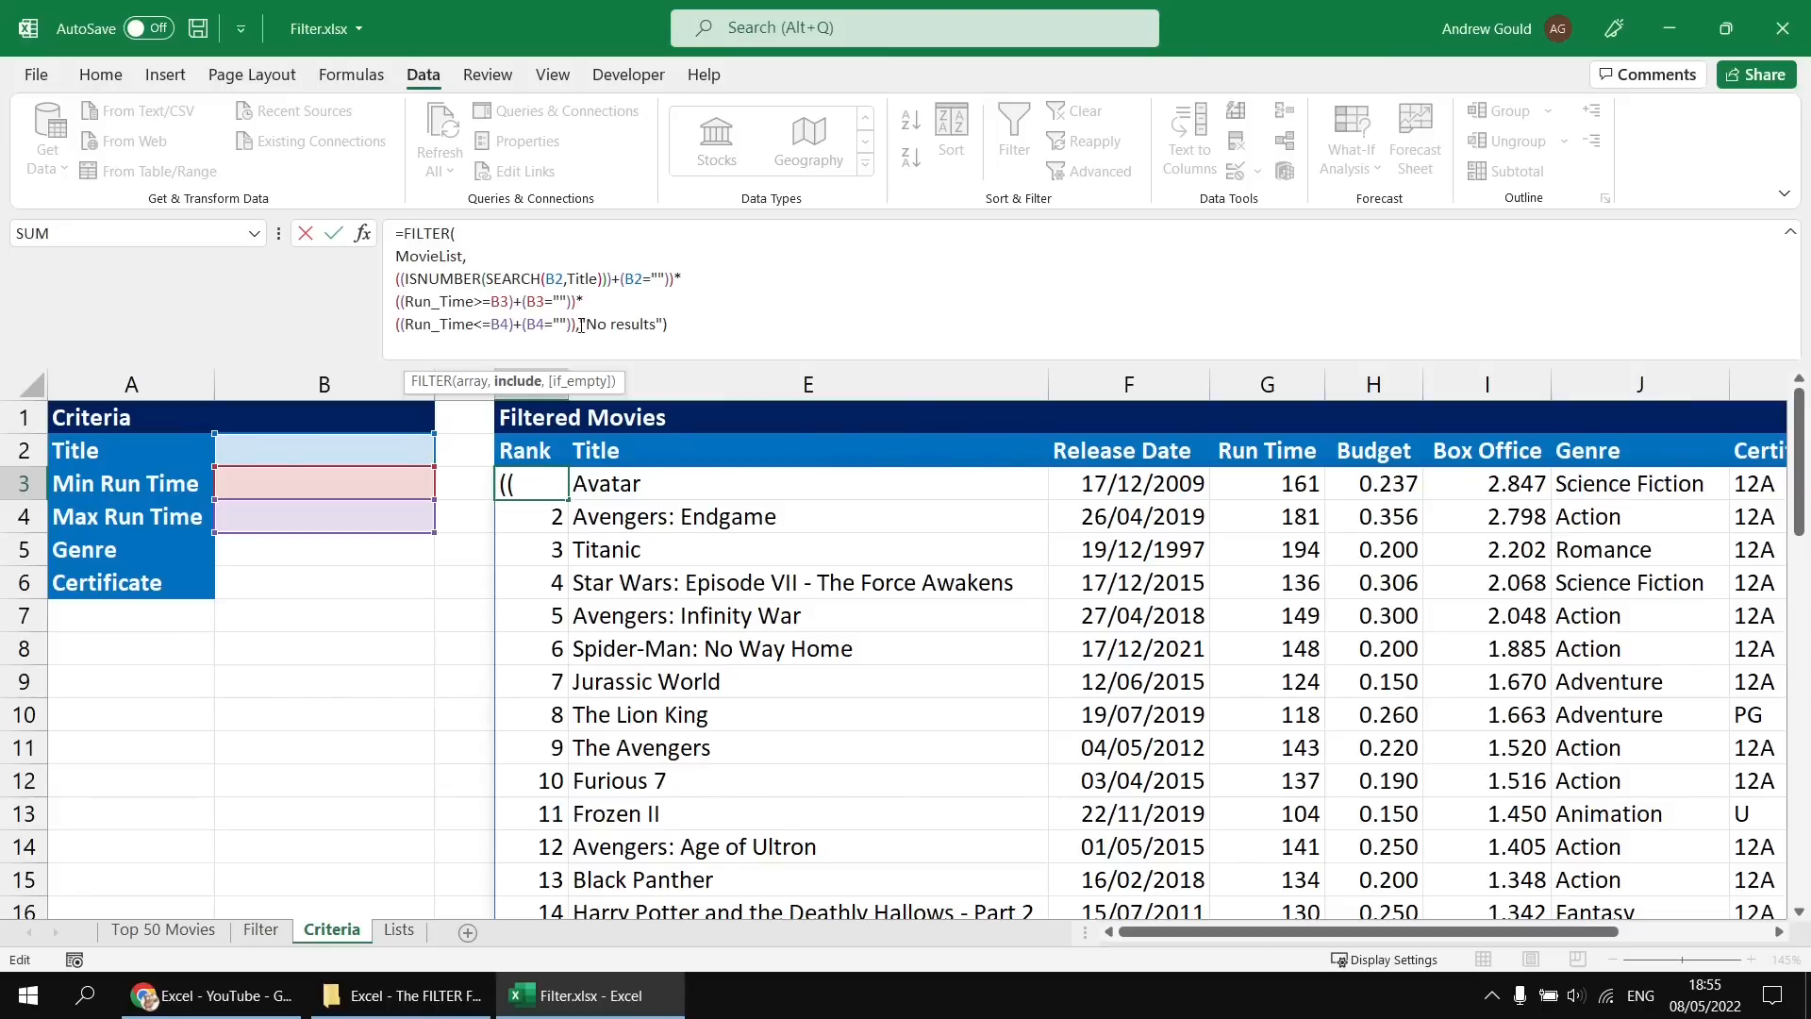
pyautogui.click(581, 324)
pyautogui.hotkey('alt', 'Return')
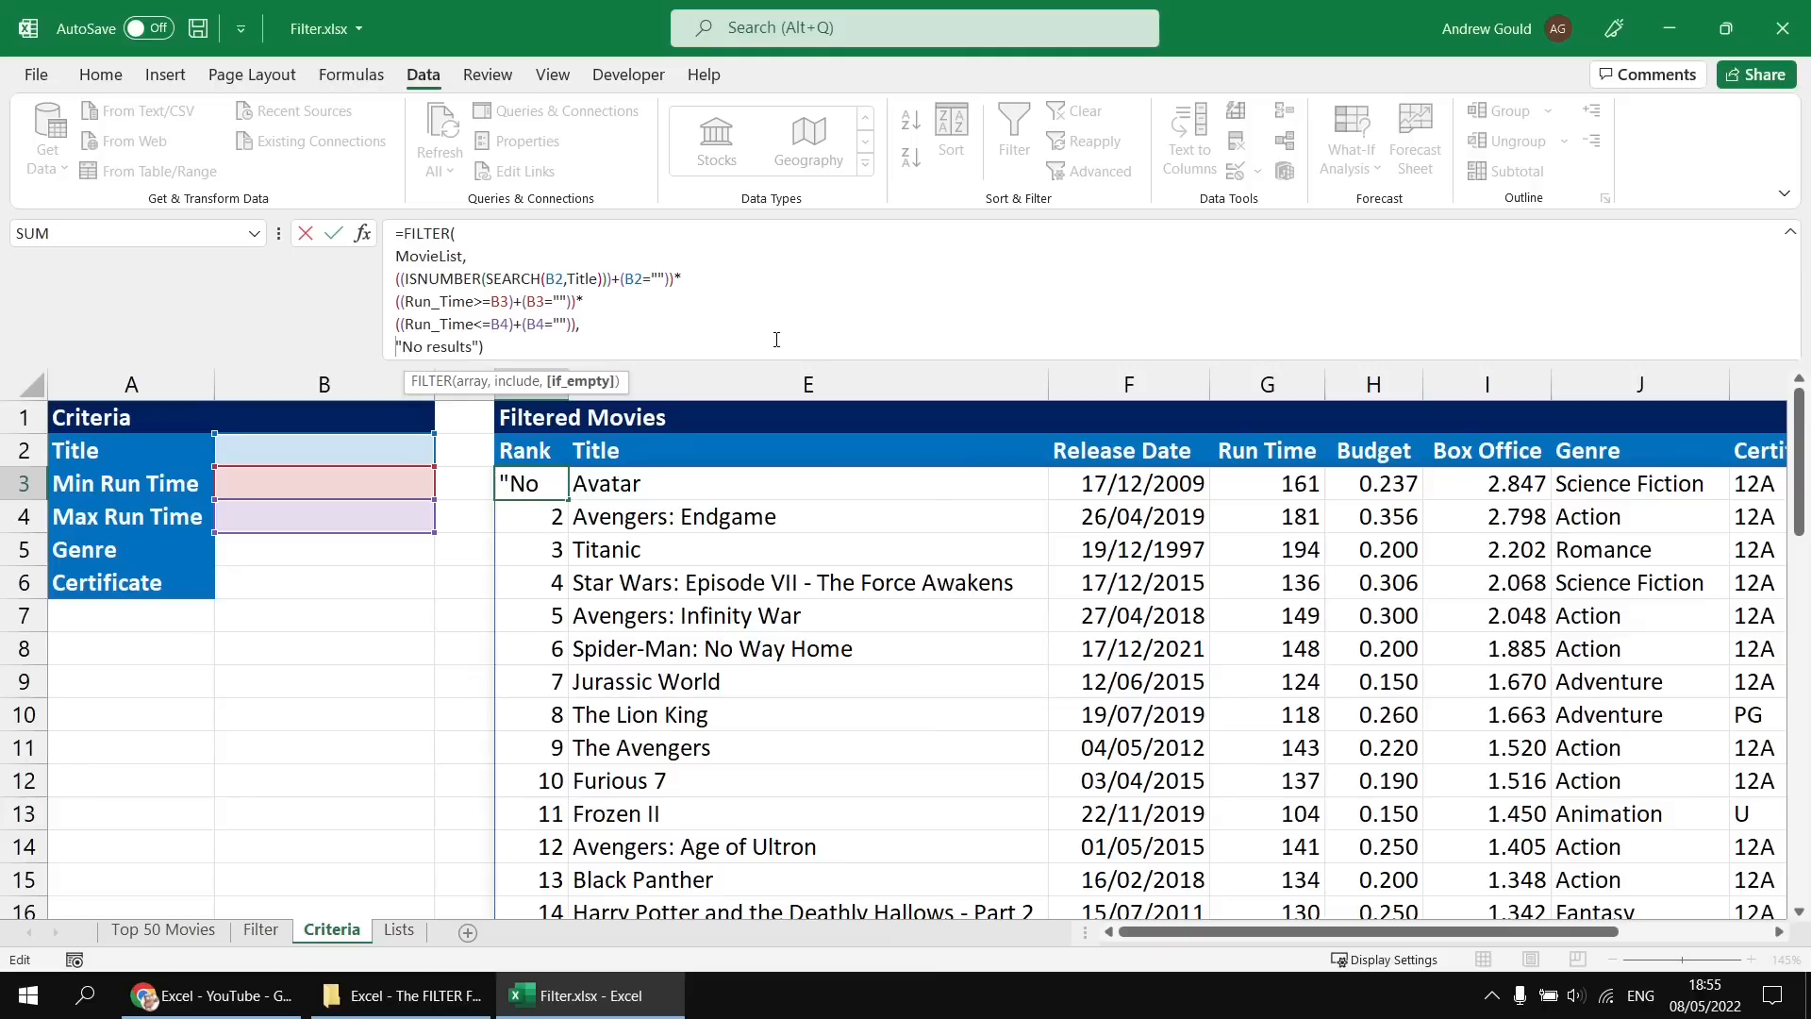
pyautogui.moveTo(776, 361); pyautogui.dragTo(779, 432)
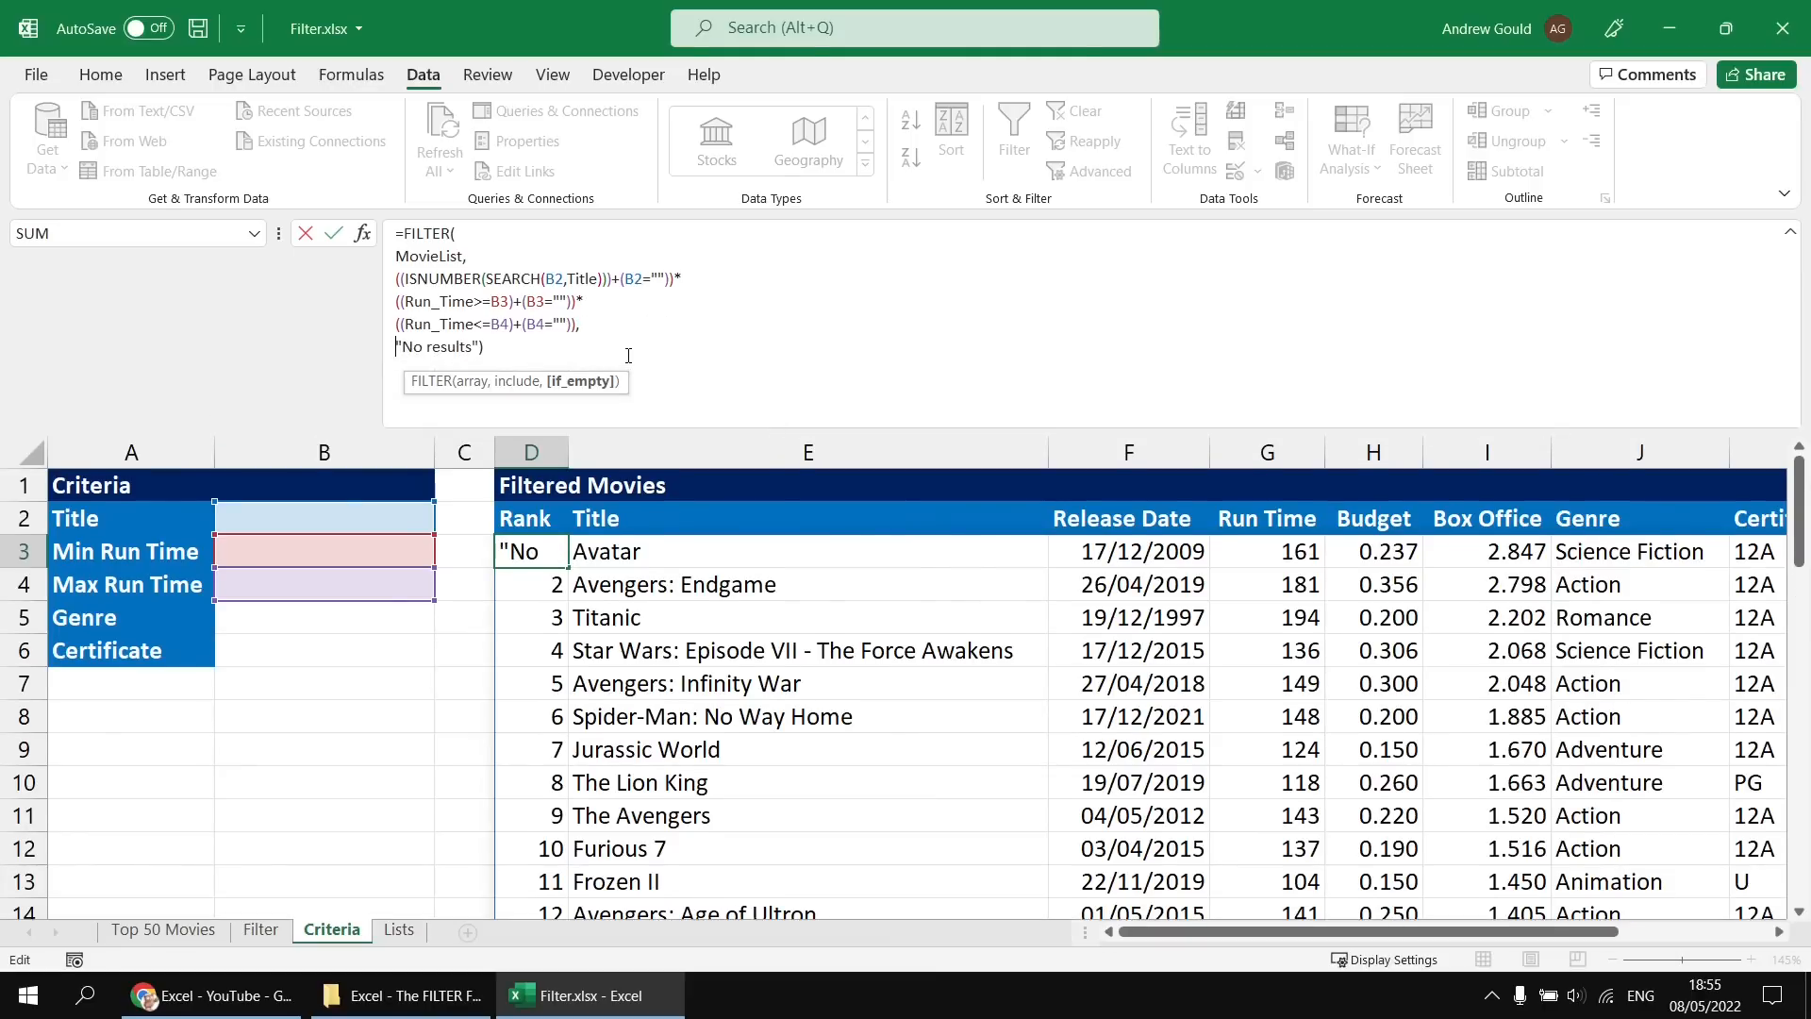
pyautogui.click(541, 350)
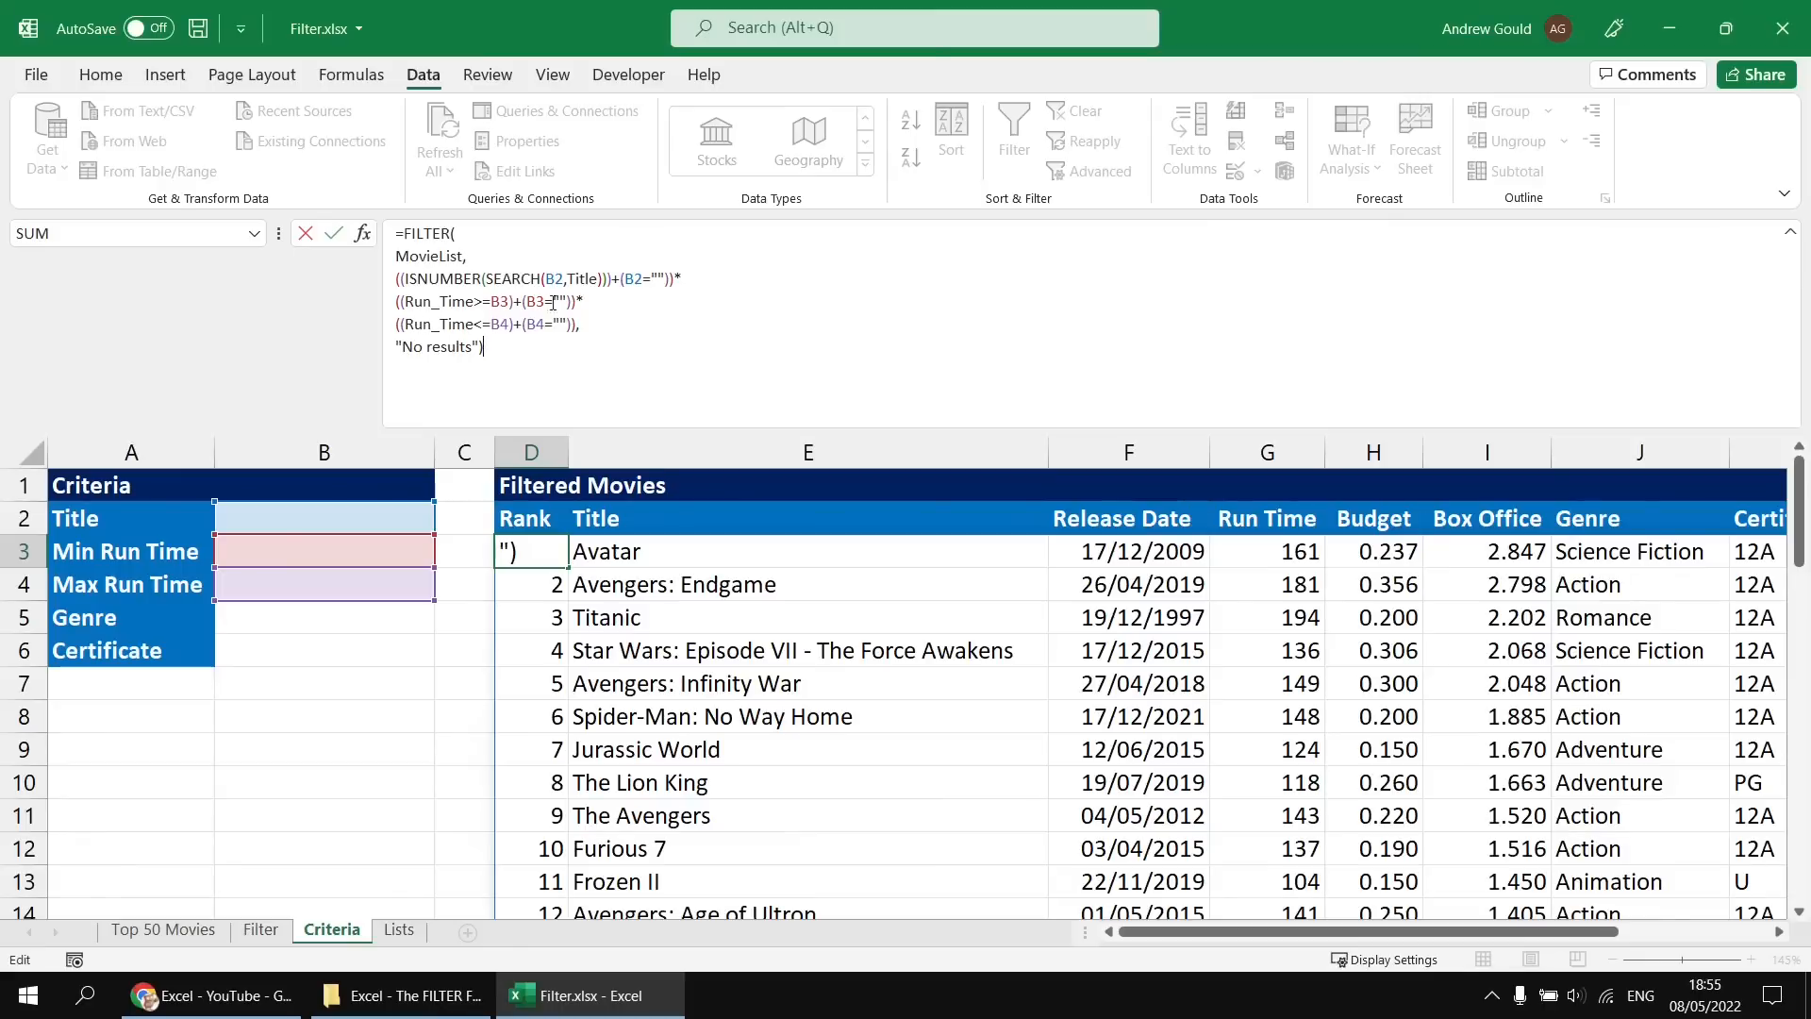
# Append * to the Max Run Time condition in the D3 formula and duplicate ((Run_Time<=B4)+(B4=""))* on a new line below it.
pyautogui.click(578, 325)
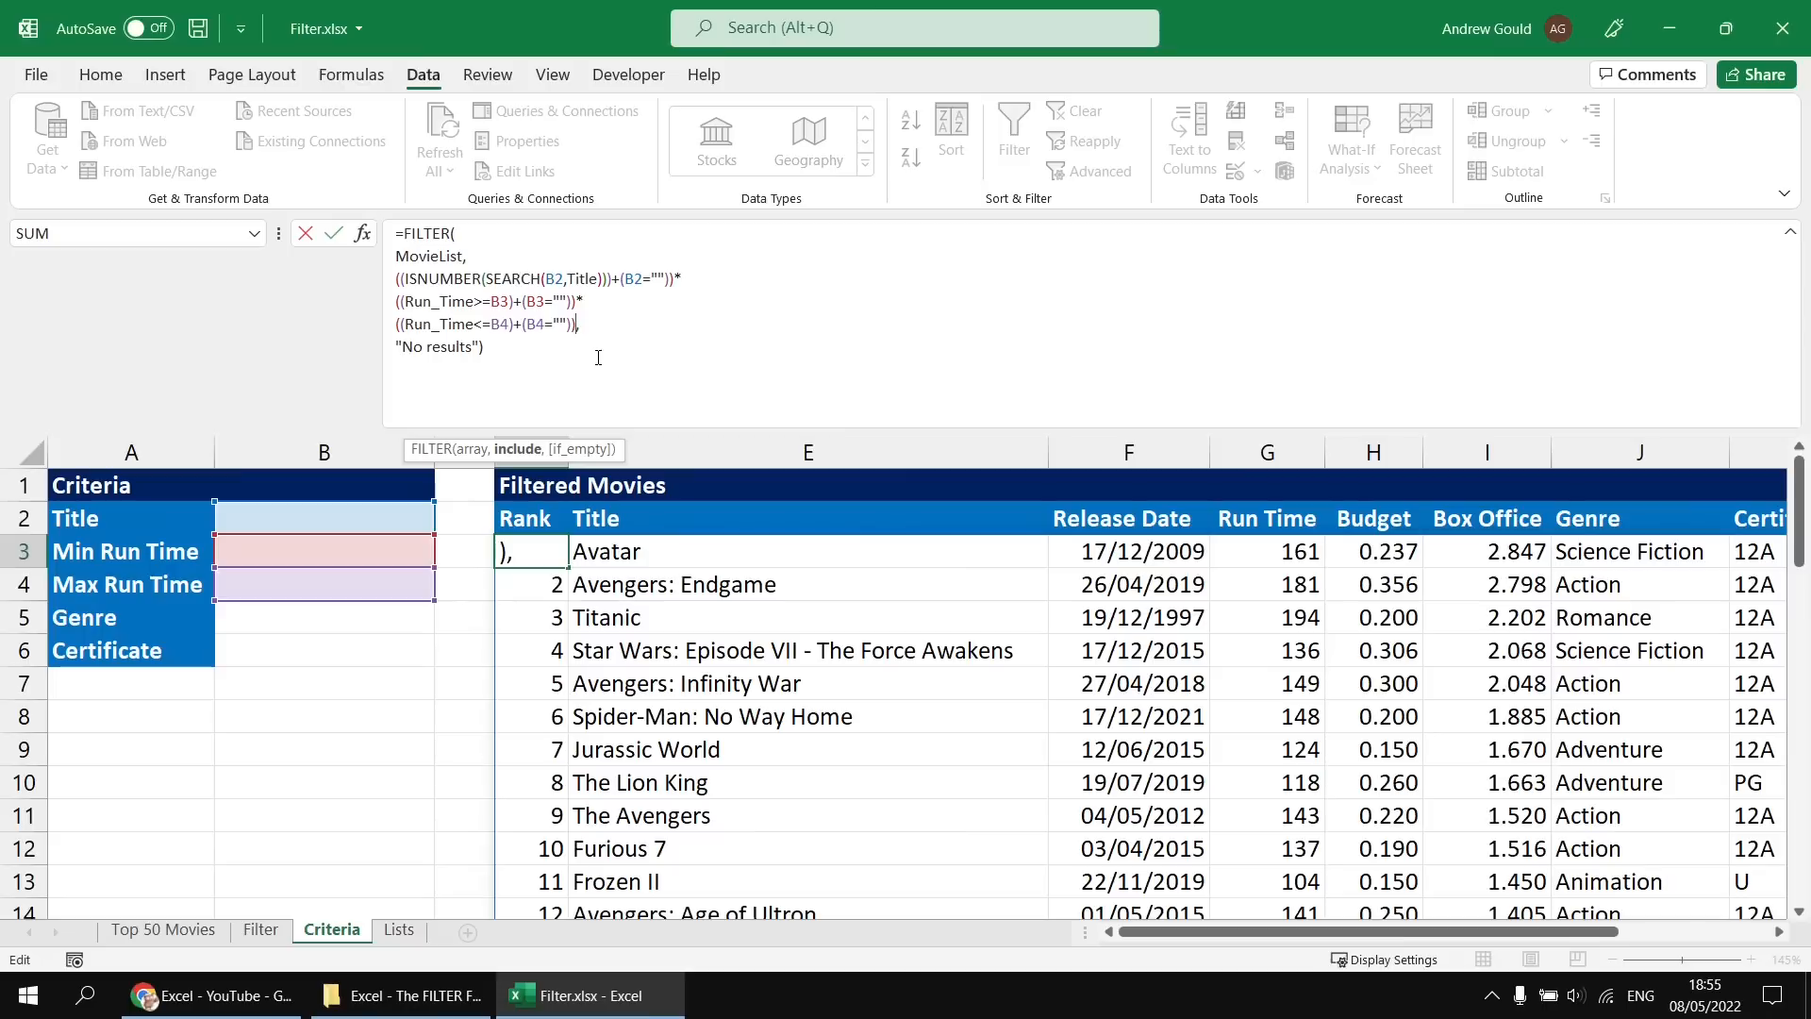
pyautogui.write('*')
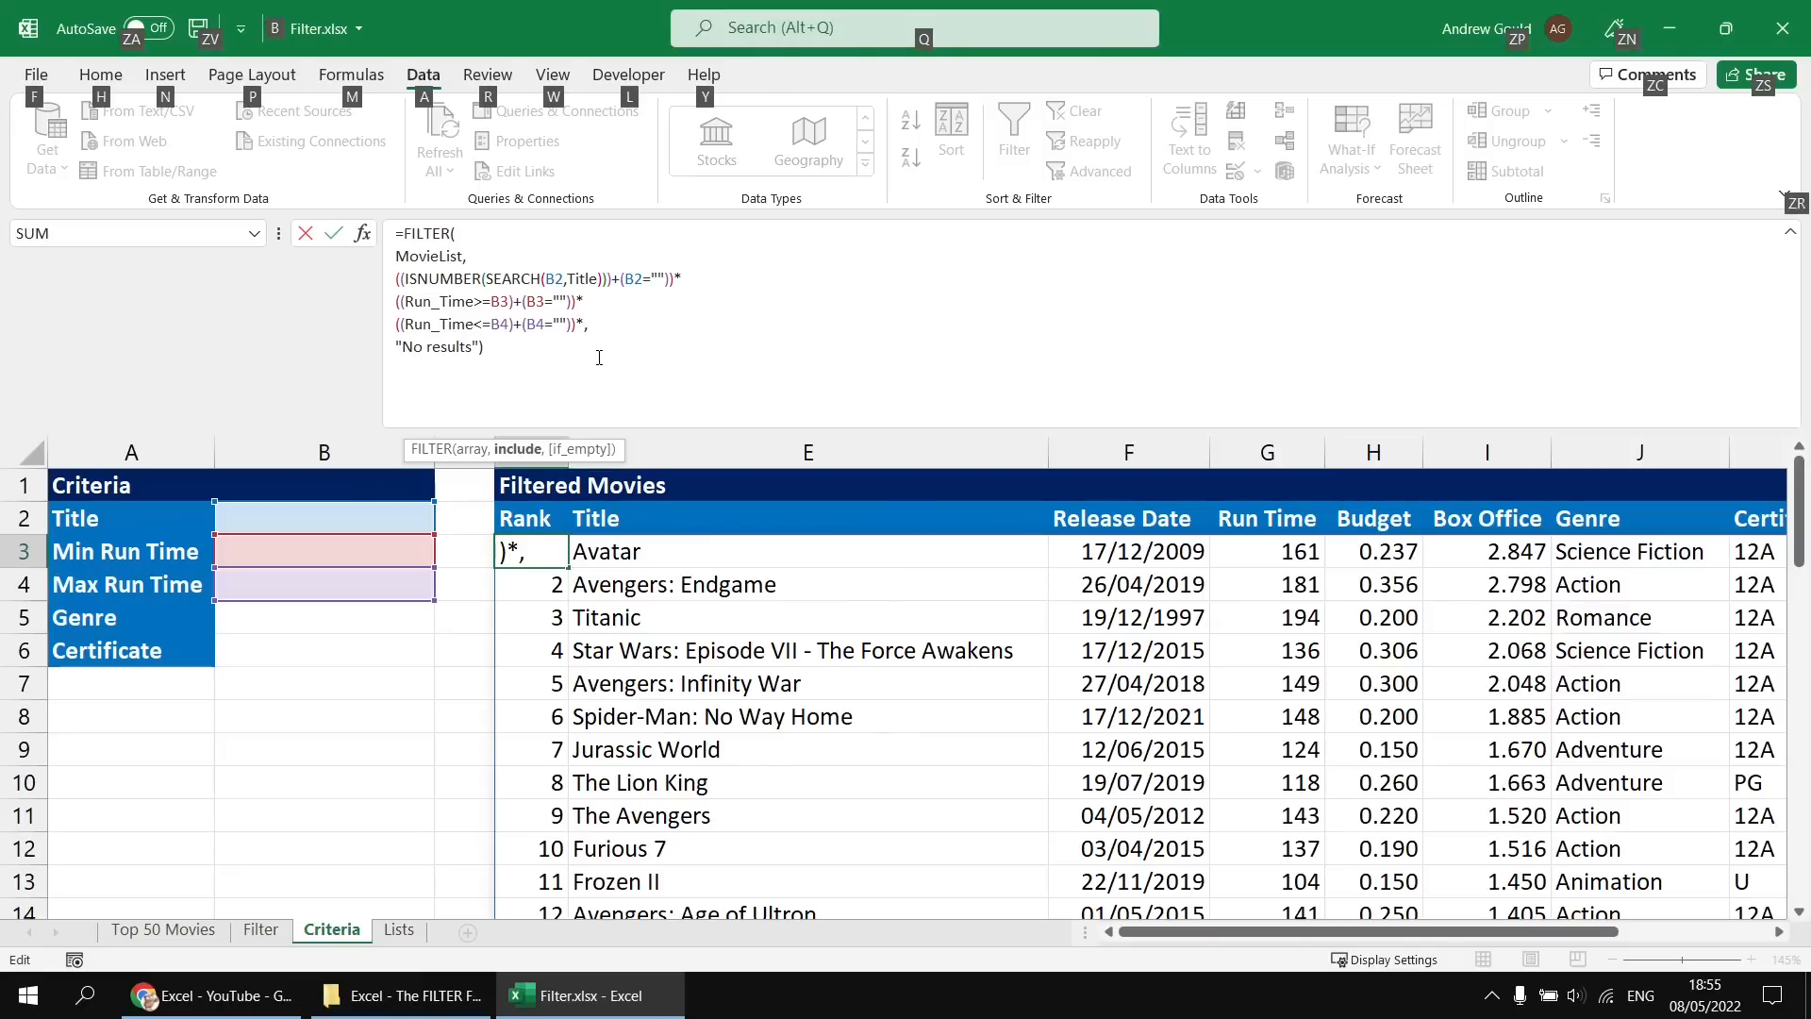
pyautogui.hotkey('alt', 'Return')
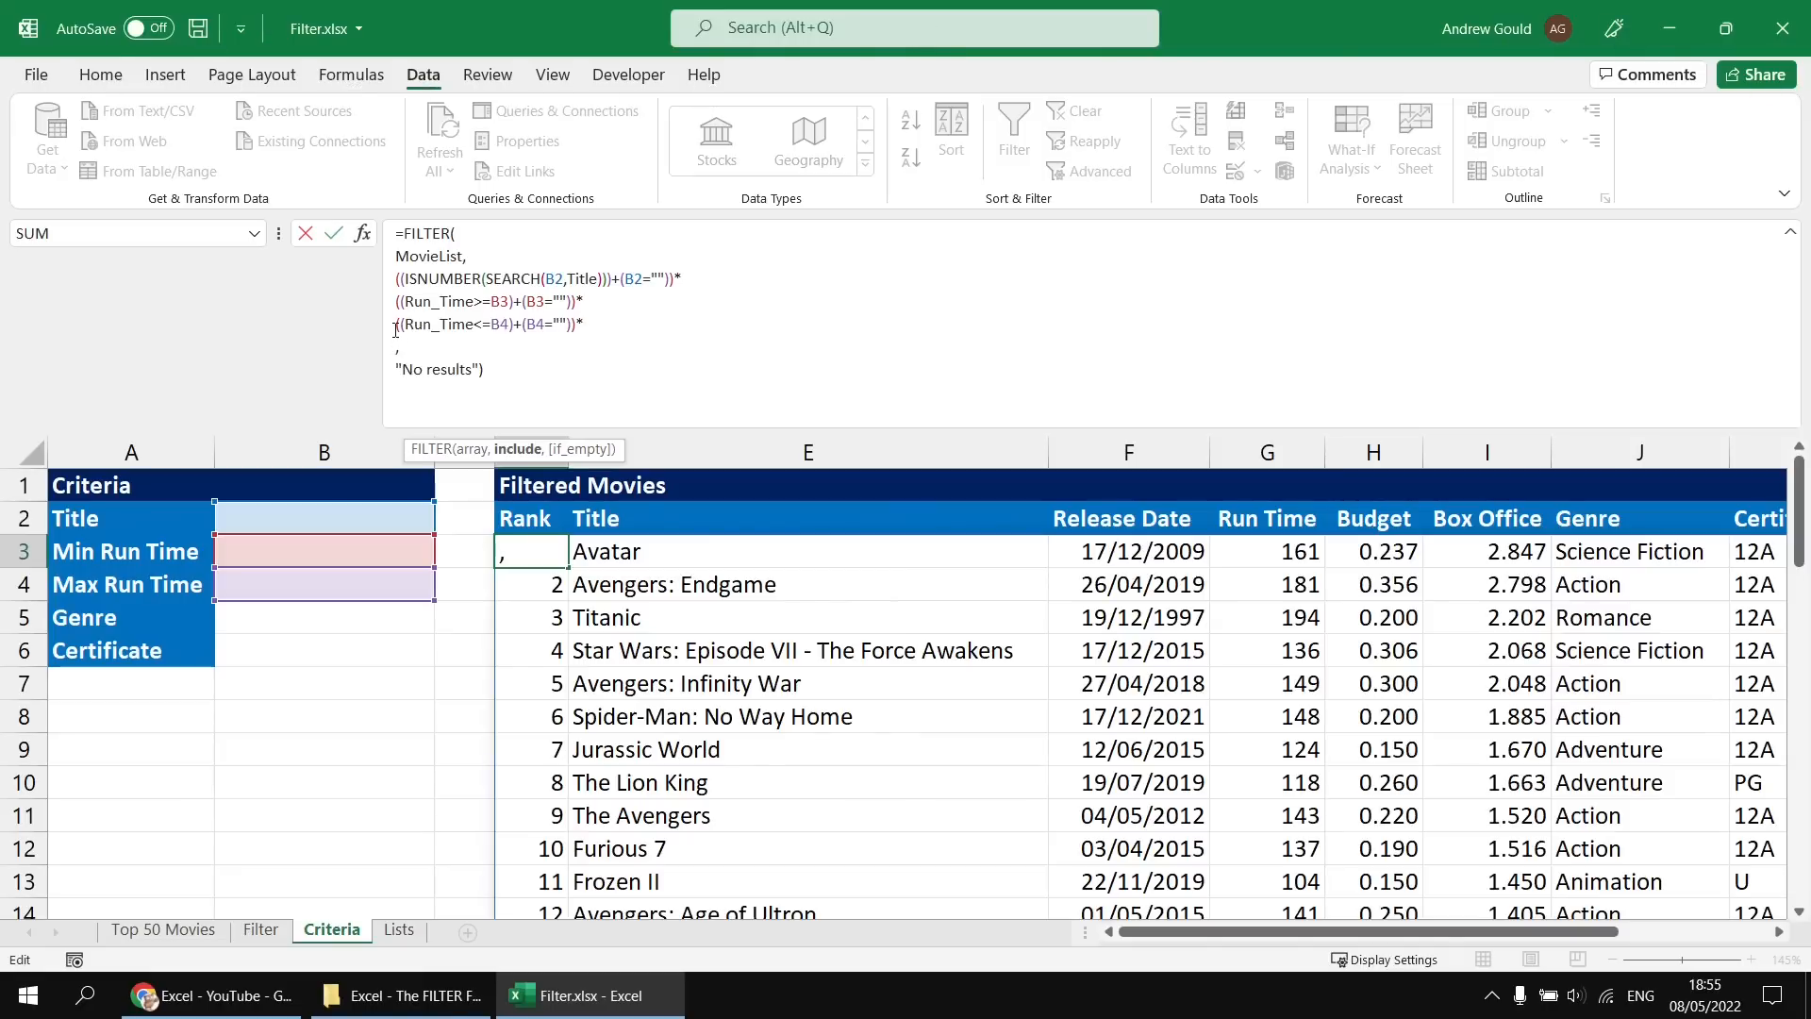
pyautogui.moveTo(396, 329); pyautogui.dragTo(590, 325)
pyautogui.hotkey('ctrl', 'c')
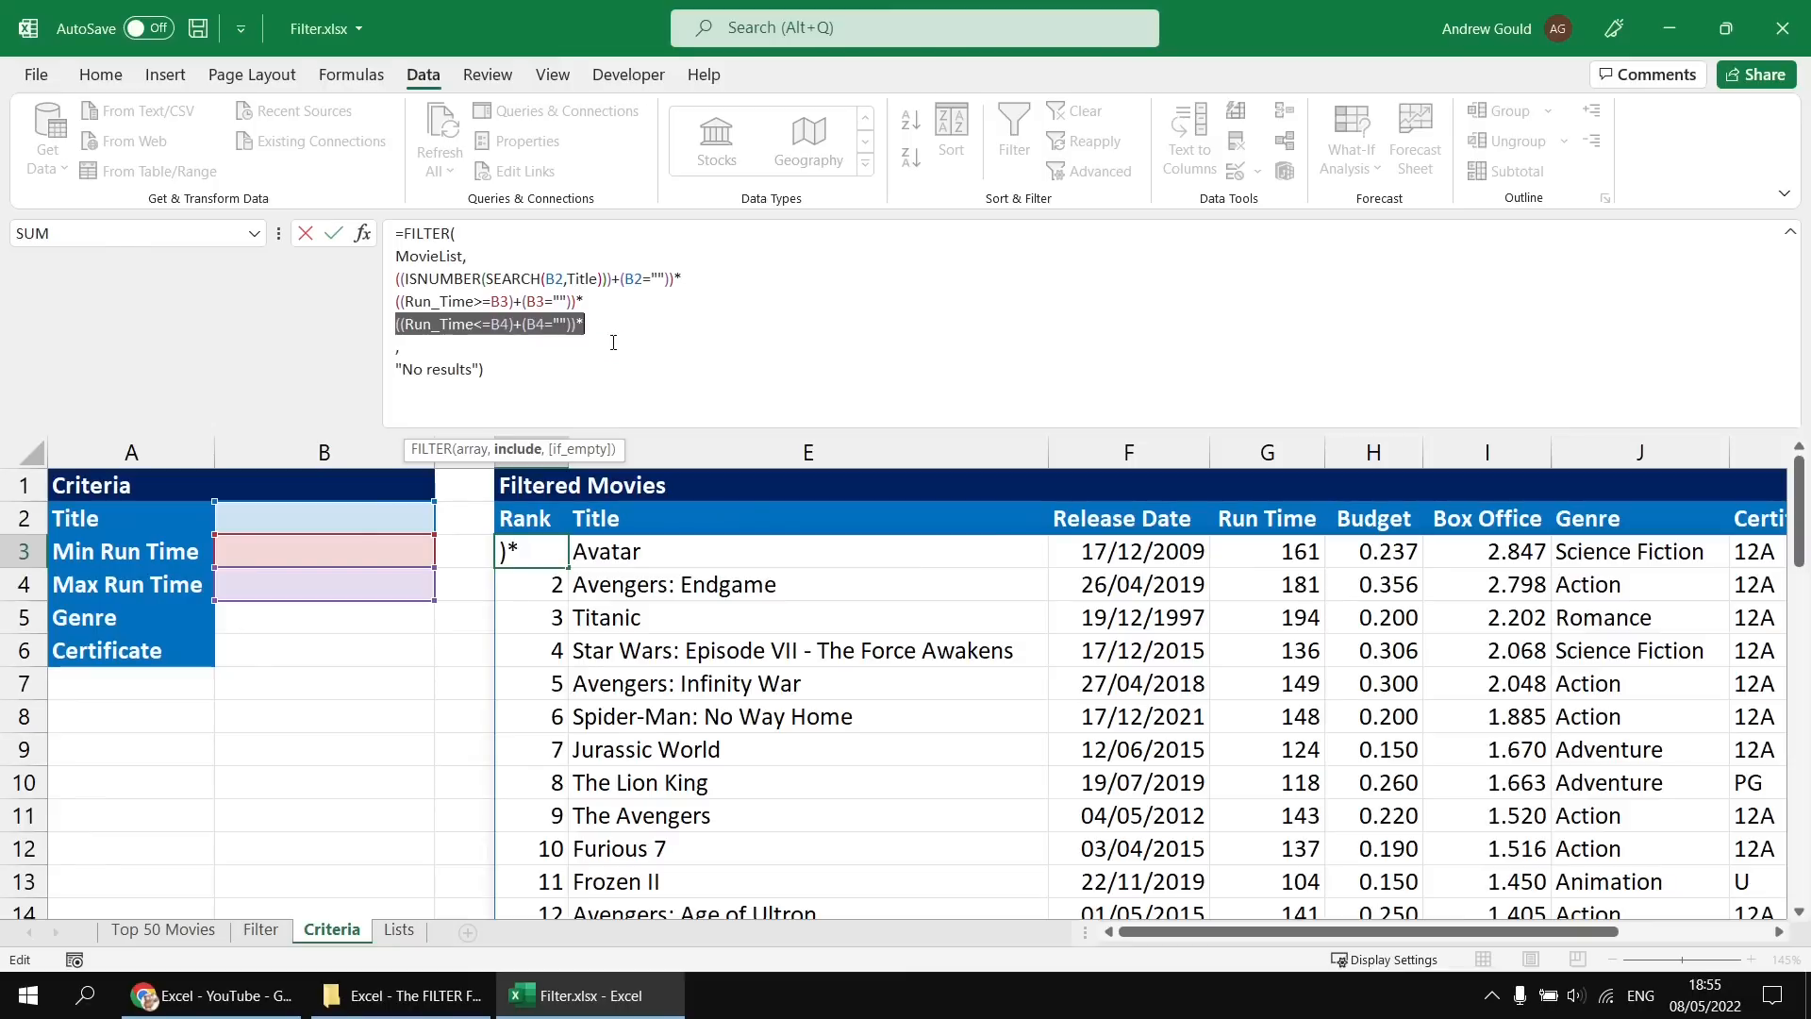
pyautogui.click(397, 346)
pyautogui.hotkey('ctrl', 'v')
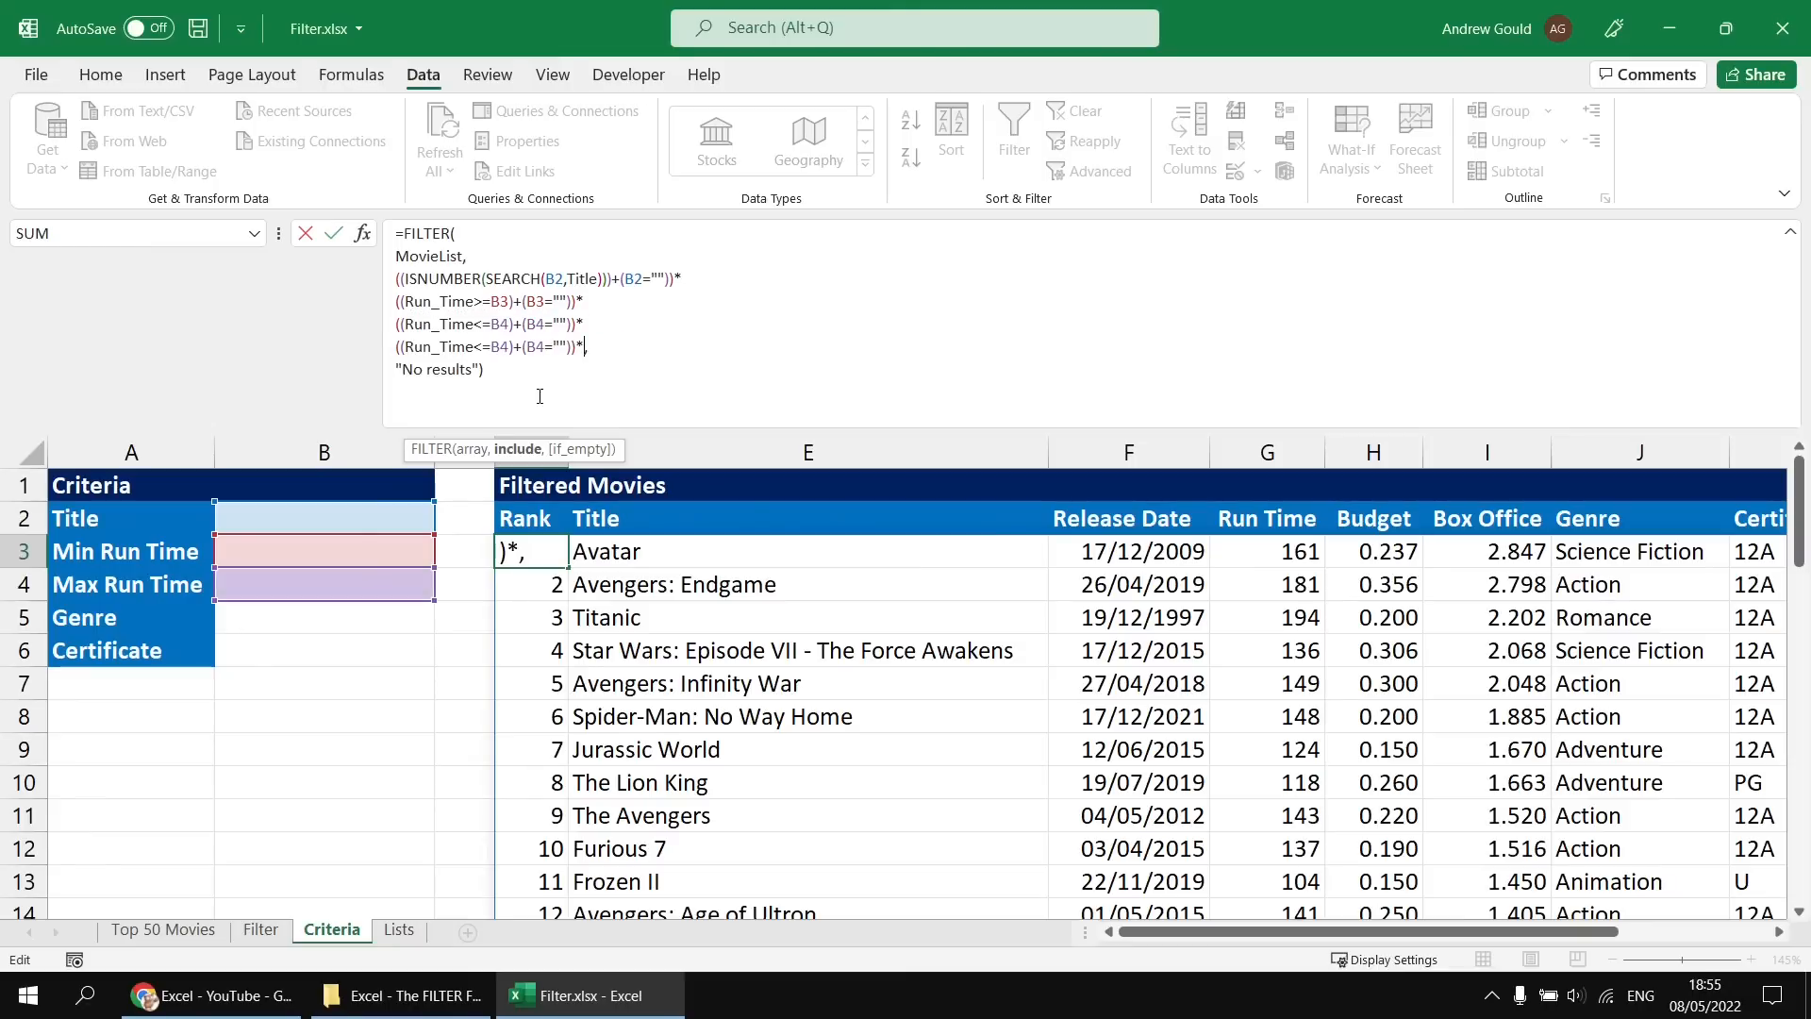
pyautogui.write(',')
# Change the duplicated last condition in the D3 FILTER formula to ((Genre=B5)+(B5=""))*.
pyautogui.moveTo(482, 349); pyautogui.dragTo(405, 347)
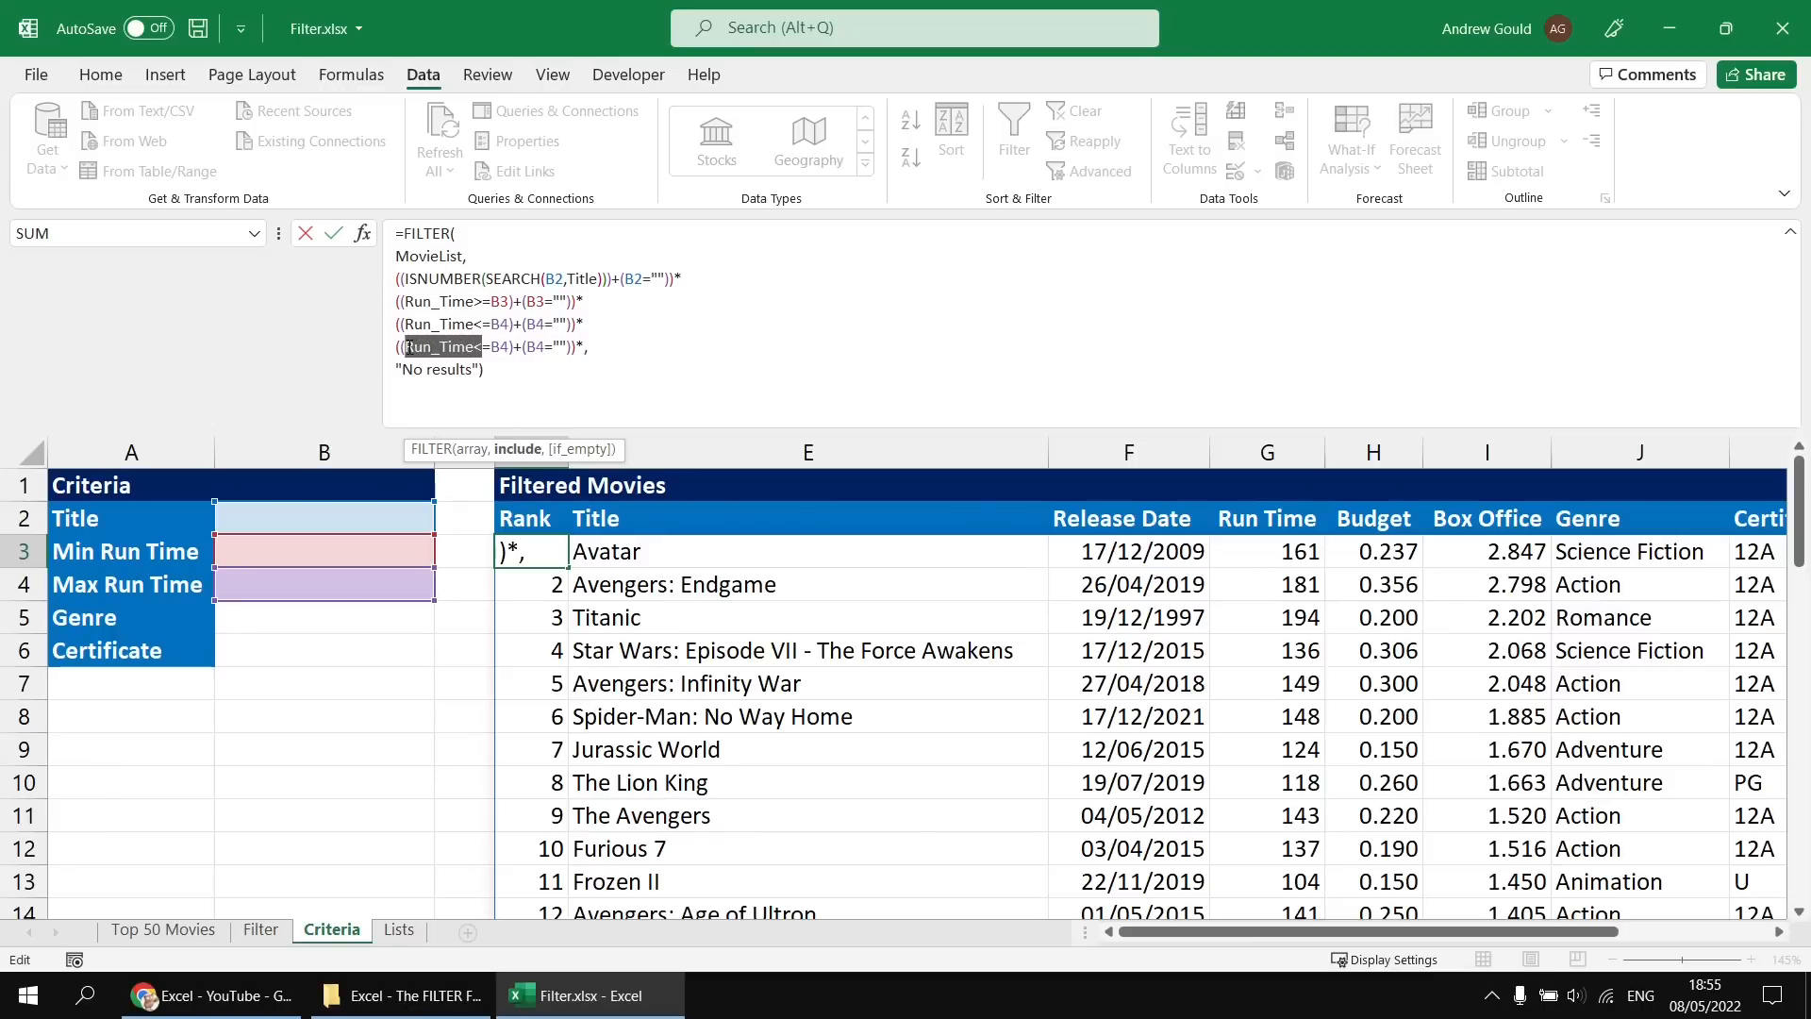
pyautogui.write('Ge')
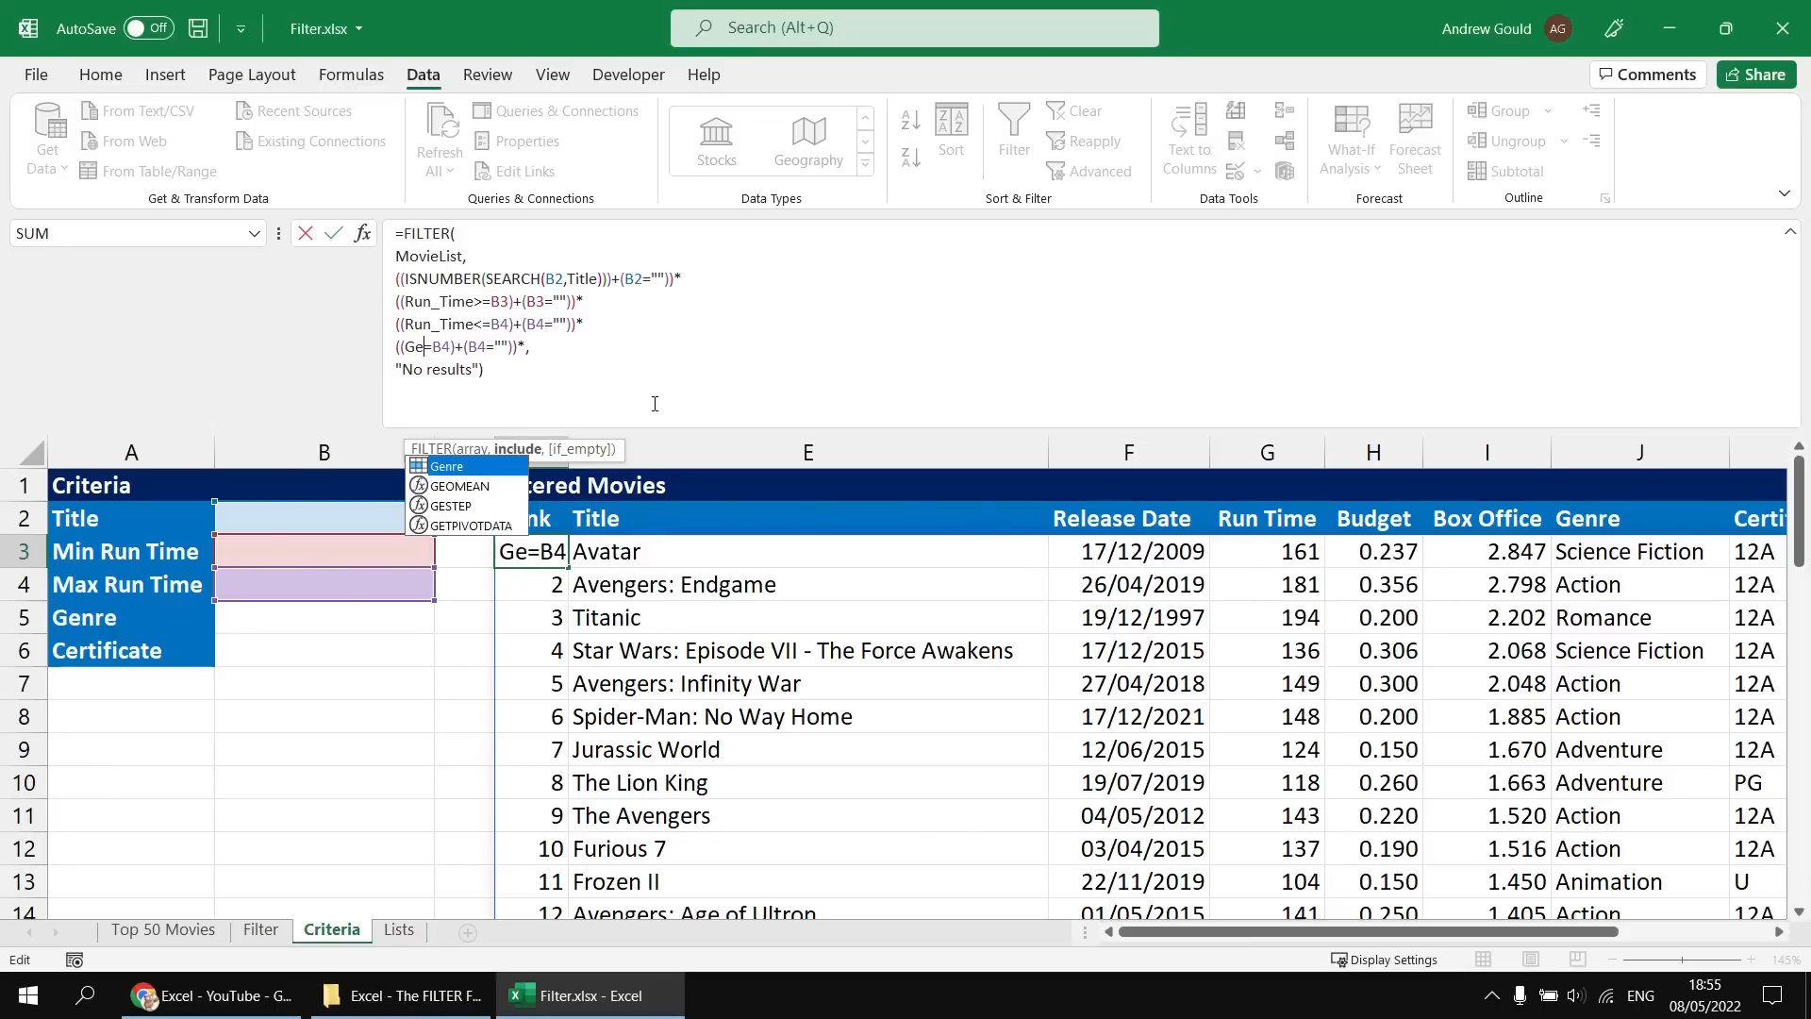
pyautogui.press('Tab')
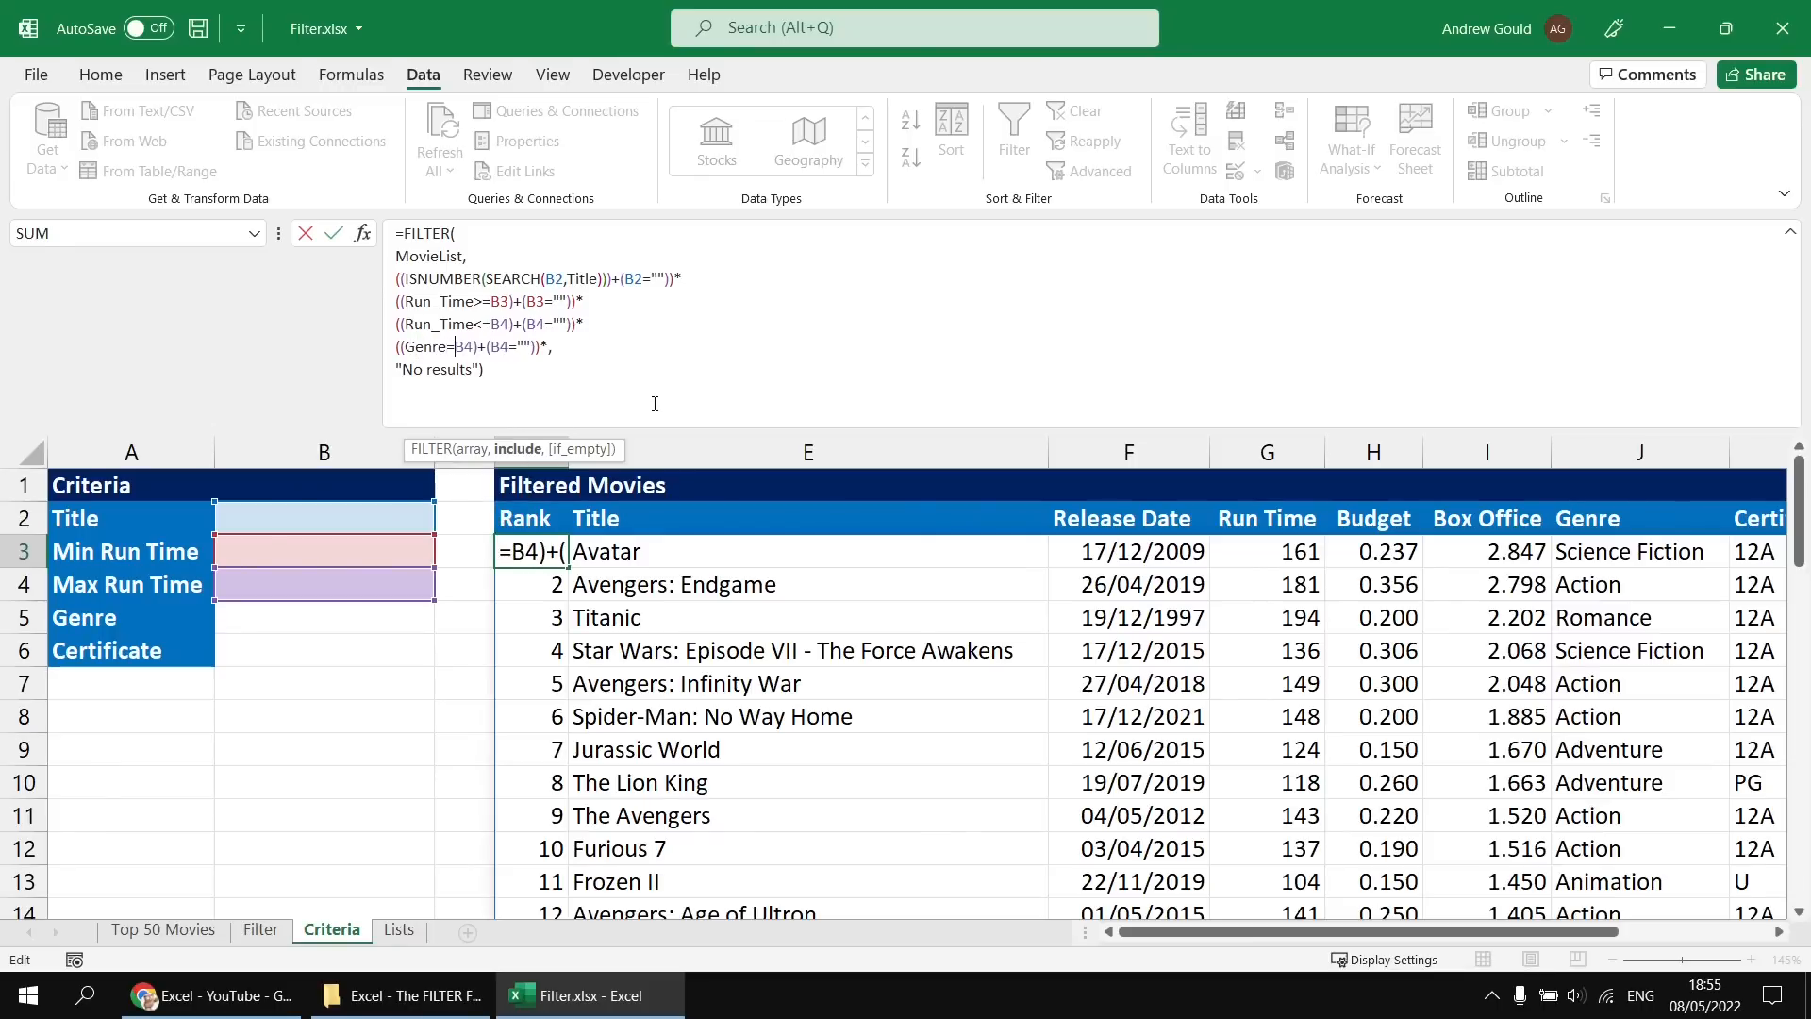
pyautogui.press('BackSpace')
pyautogui.write('5')
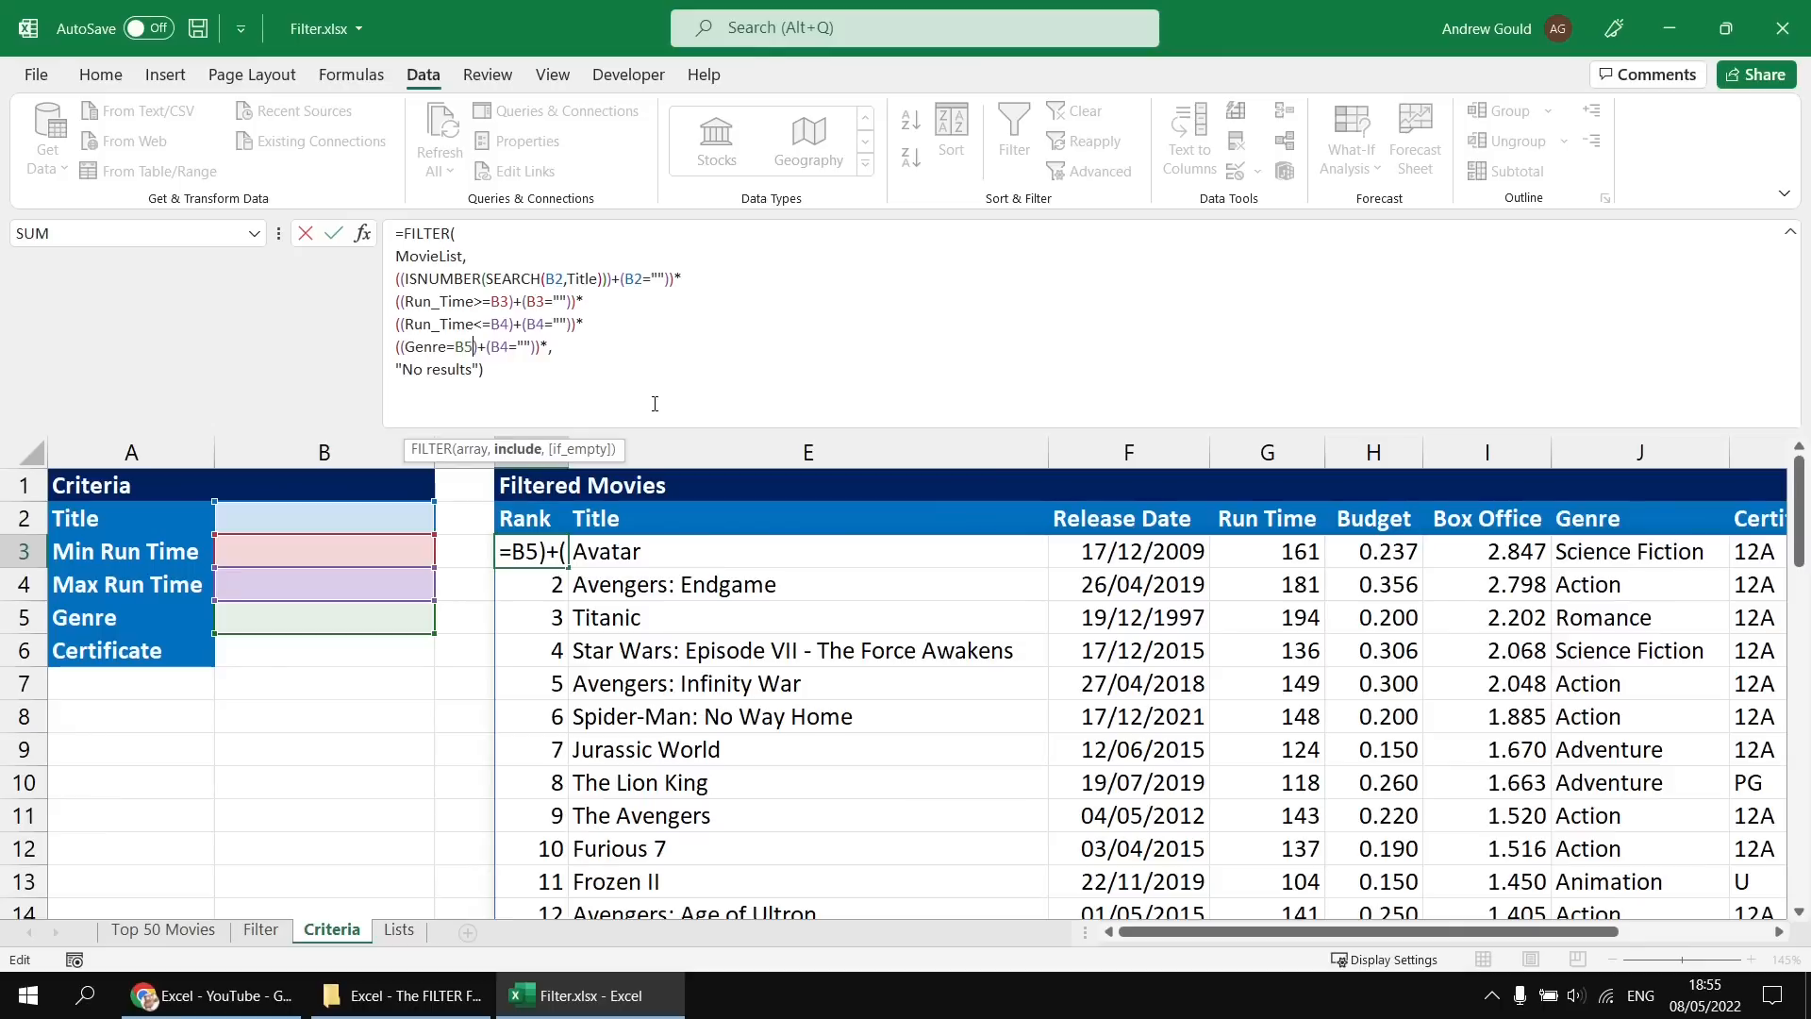
pyautogui.moveTo(500, 347); pyautogui.dragTo(508, 347)
pyautogui.write('5')
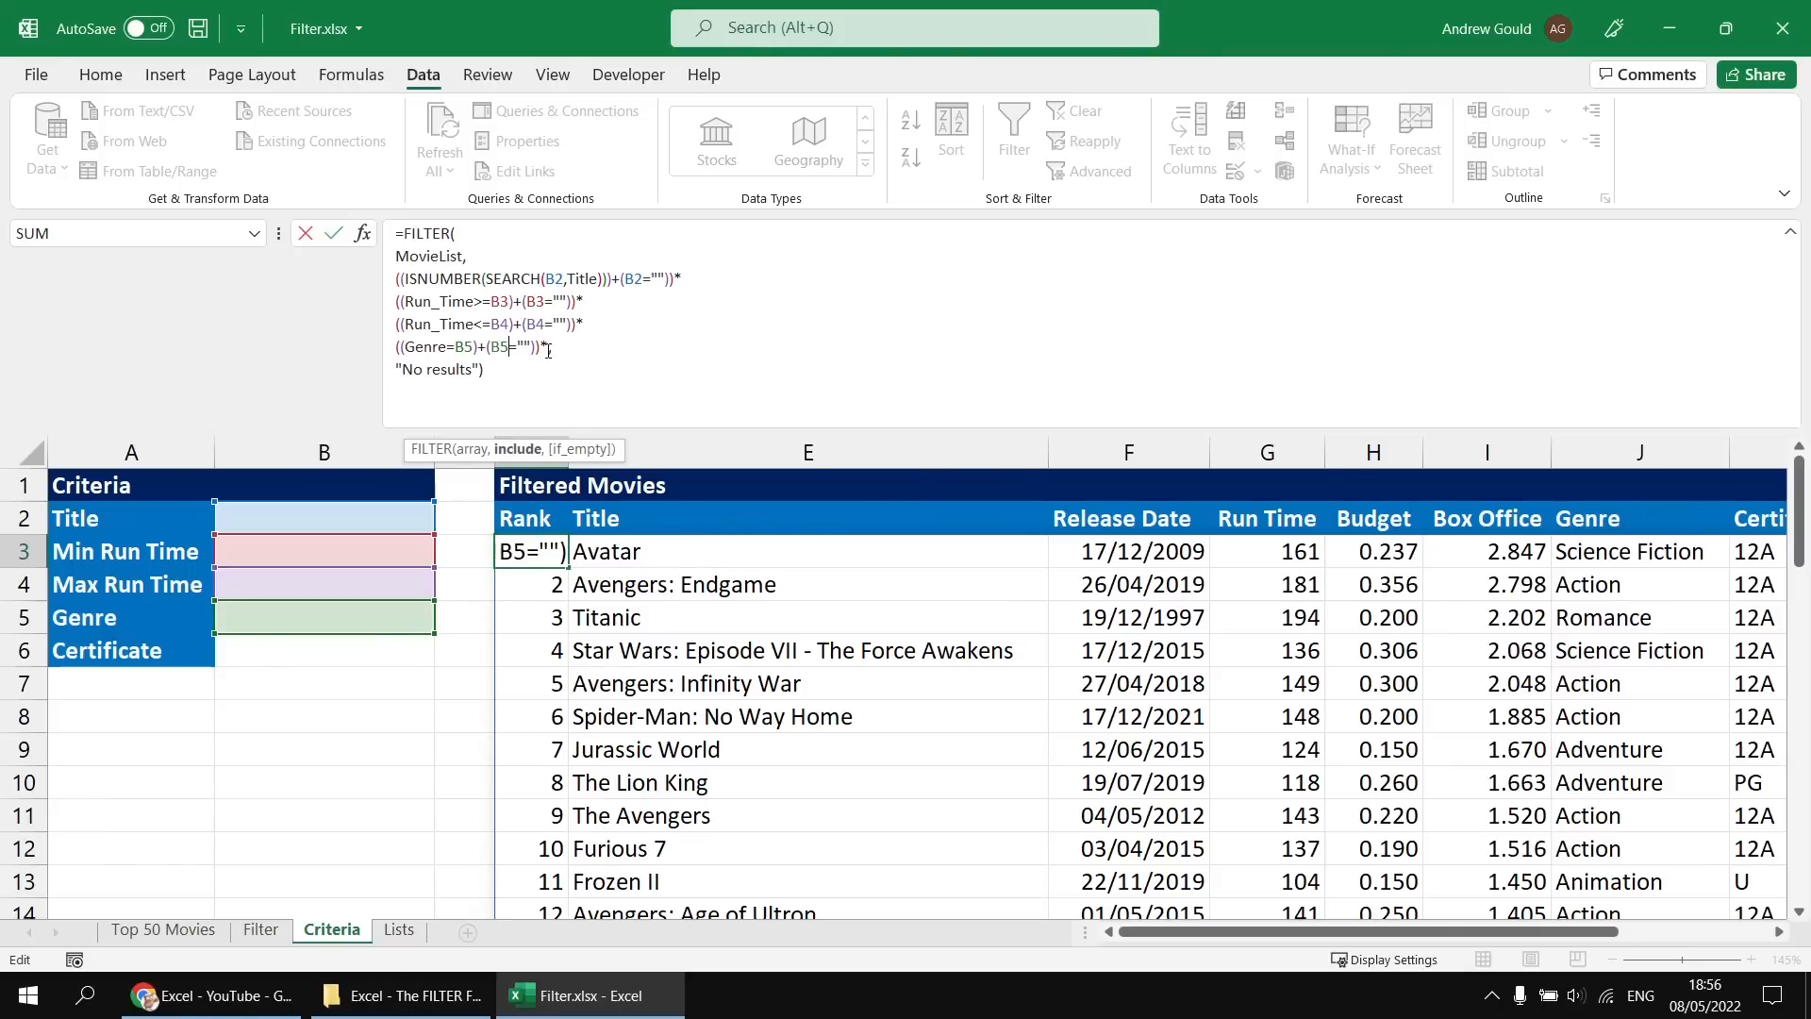
# Duplicate ((Genre=B5)+(B5="")) onto a new line below it in the D3 formula, before the comma preceding "No results".
pyautogui.click(548, 348)
pyautogui.write(',')
pyautogui.hotkey('alt', 'Return')
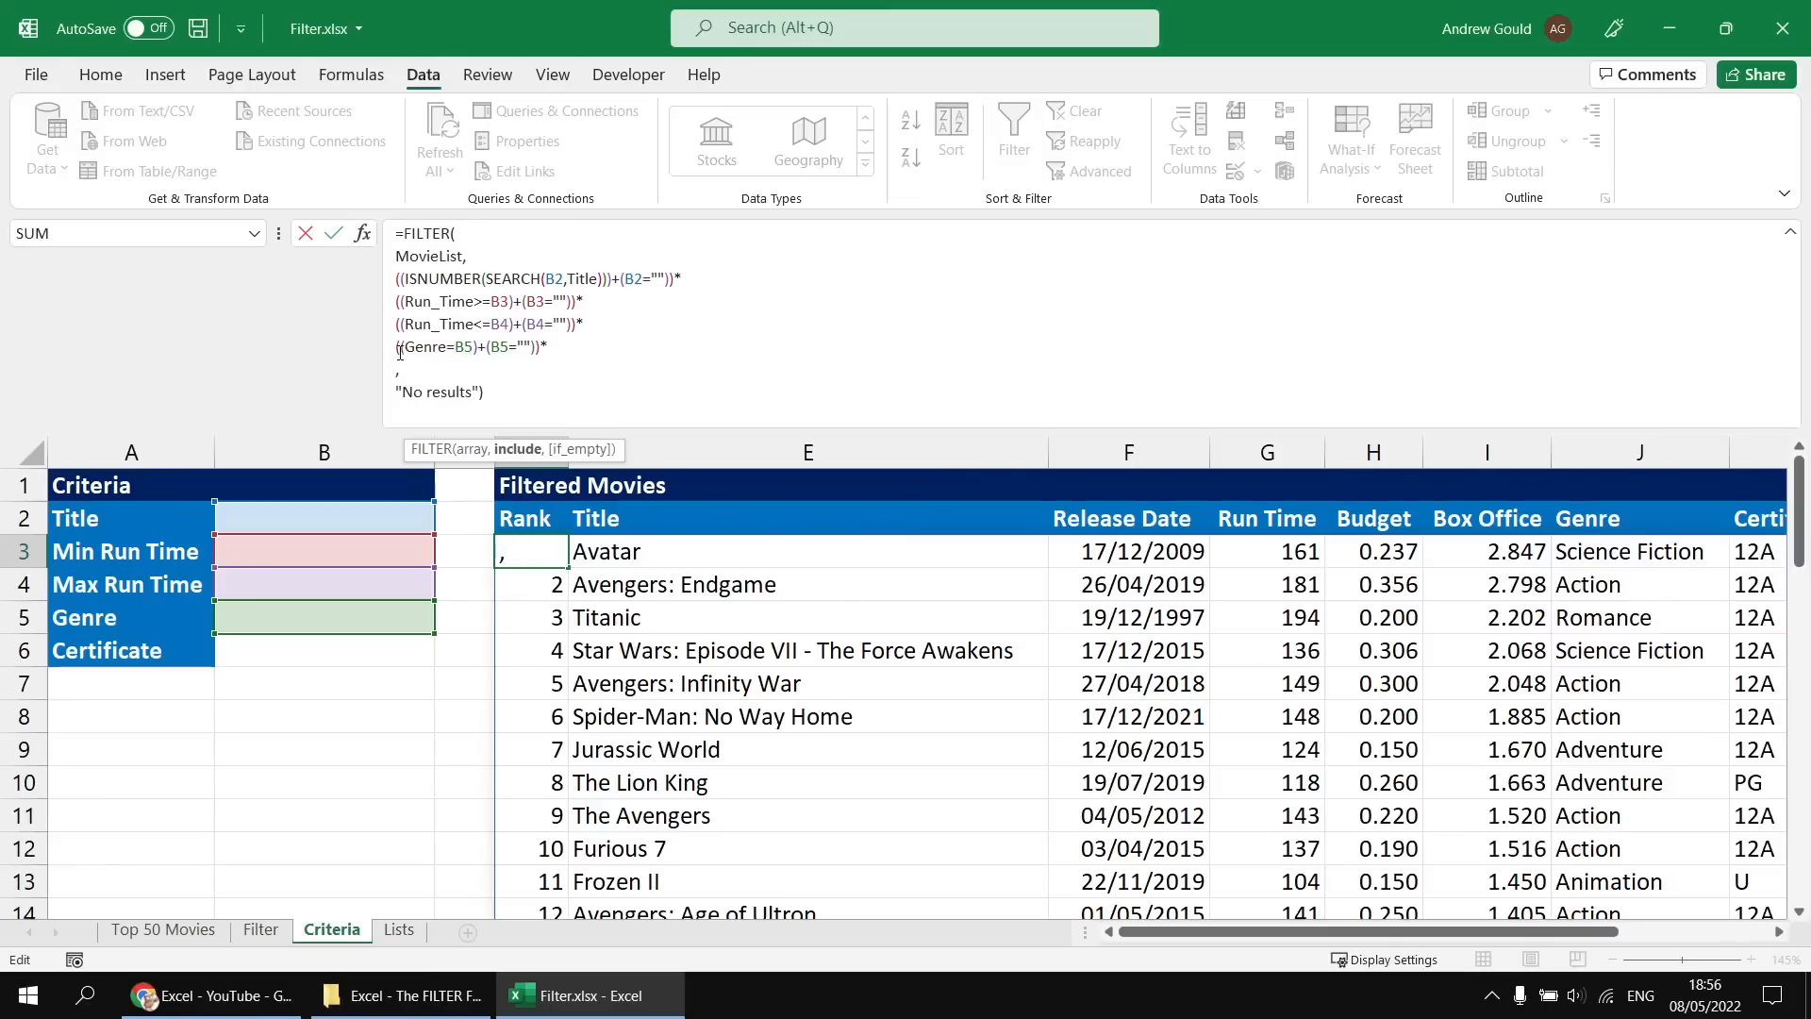
pyautogui.moveTo(395, 347); pyautogui.dragTo(542, 355)
pyautogui.hotkey('ctrl', 'c')
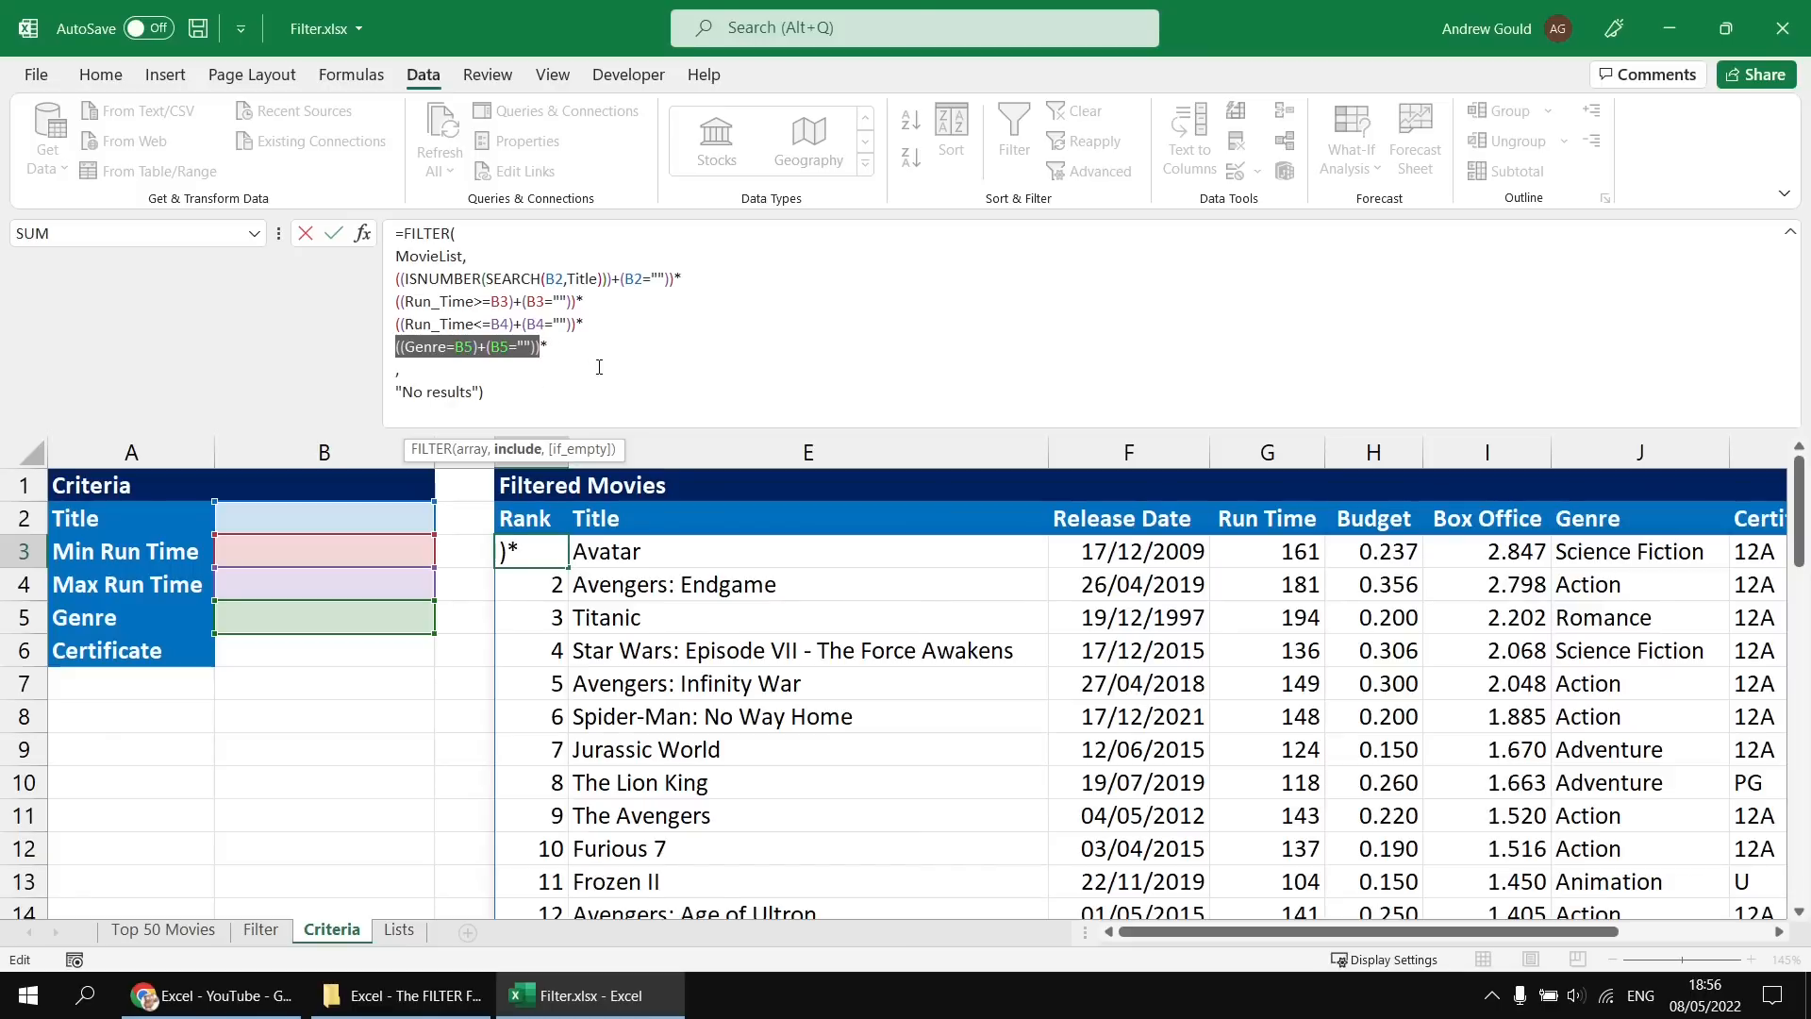
pyautogui.click(395, 368)
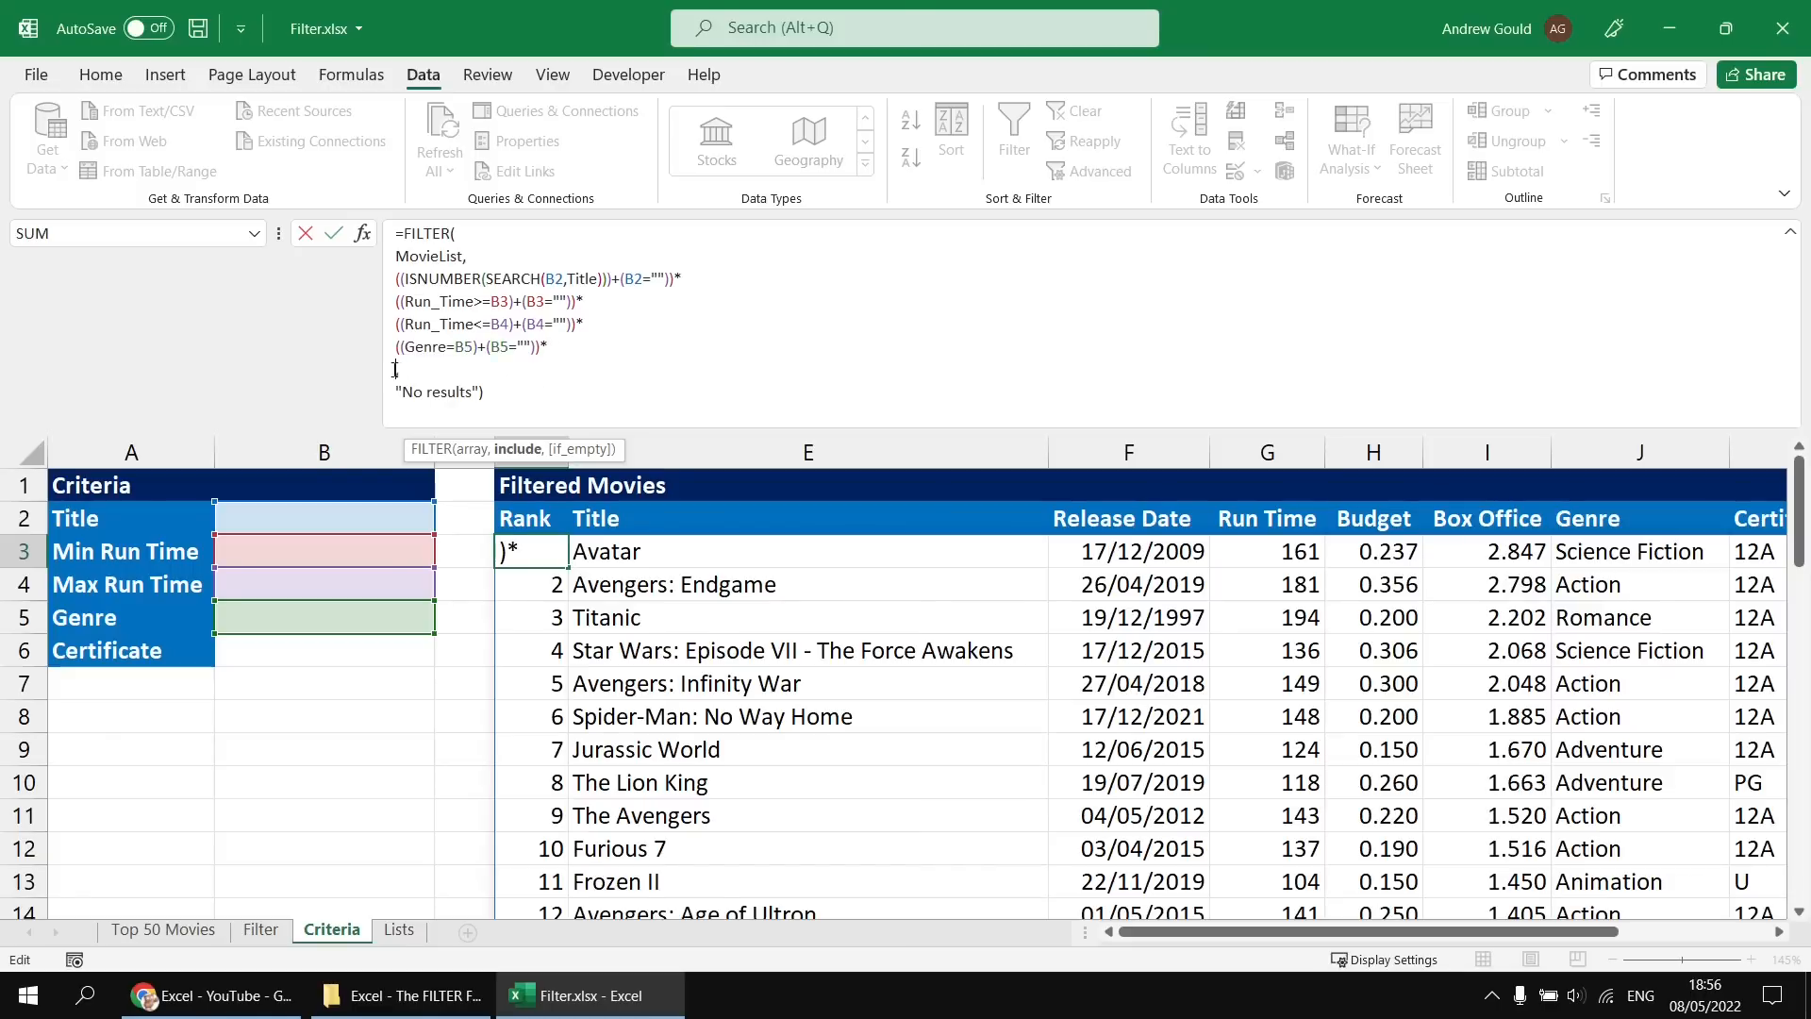
pyautogui.hotkey('ctrl', 'v')
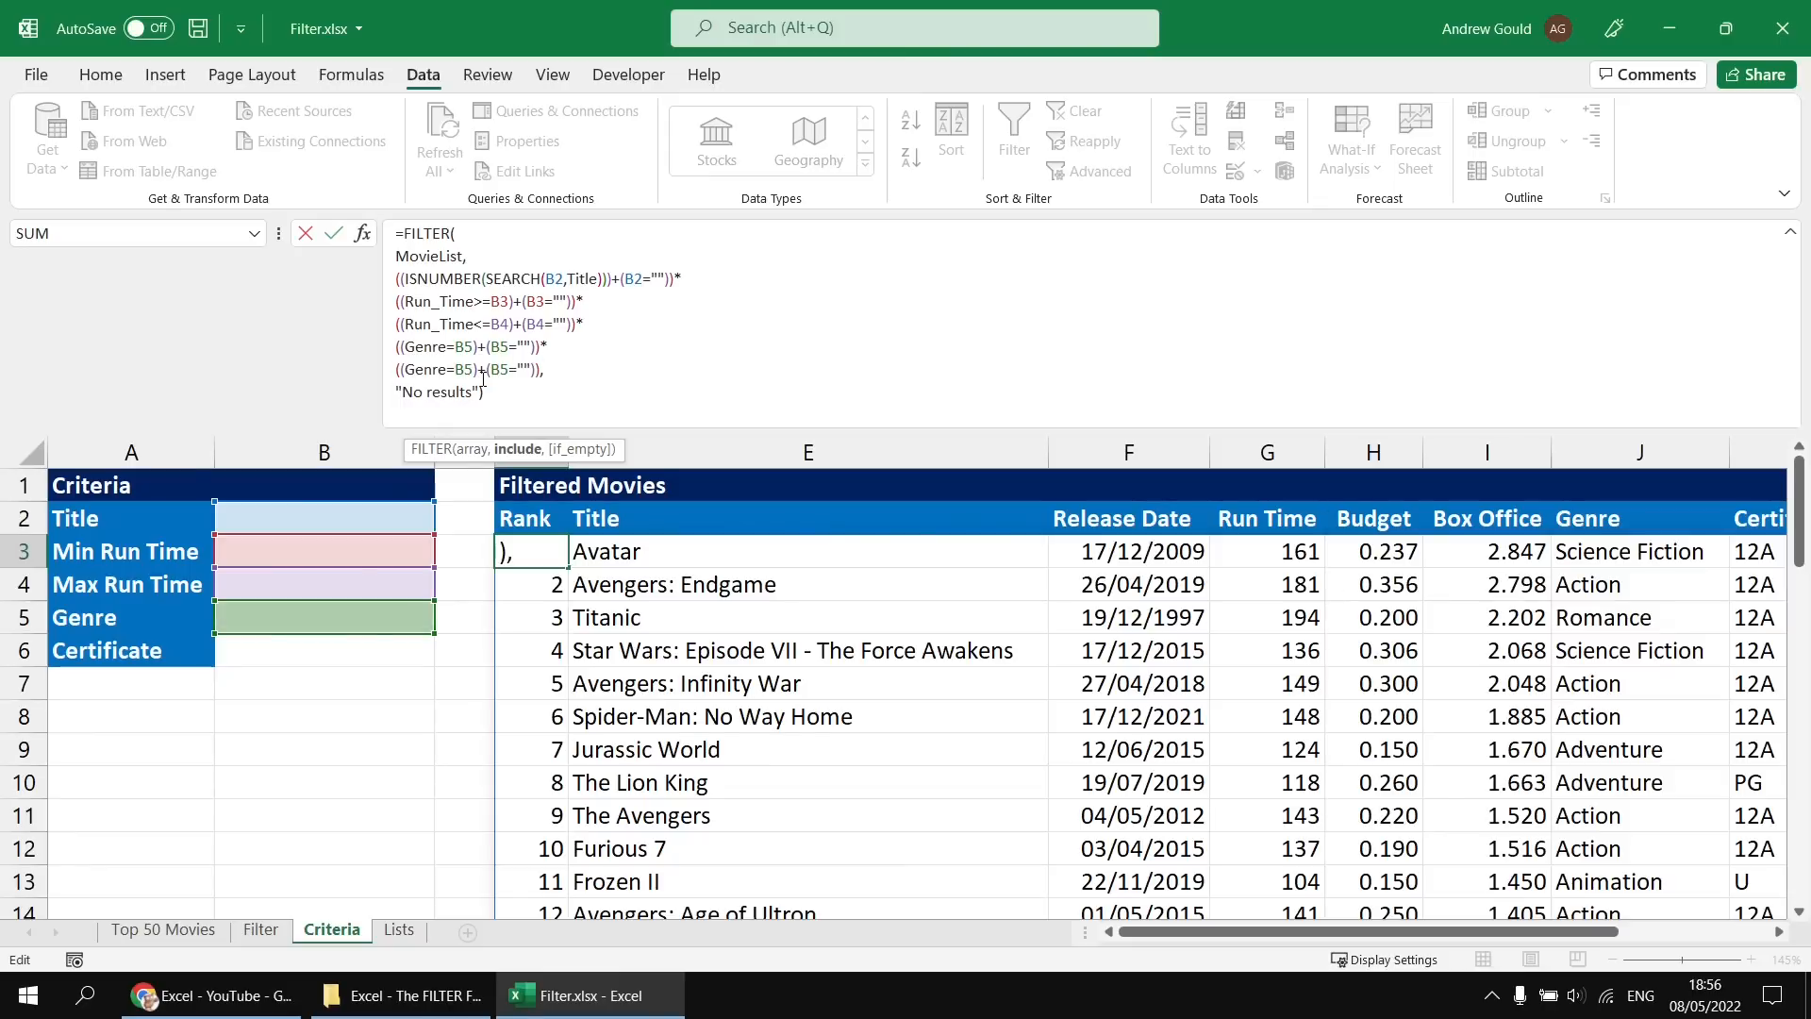
# Change the duplicated Genre condition to ((Certificate=B6)+(B6="")) and commit the D3 formula.
pyautogui.moveTo(446, 370); pyautogui.dragTo(406, 371)
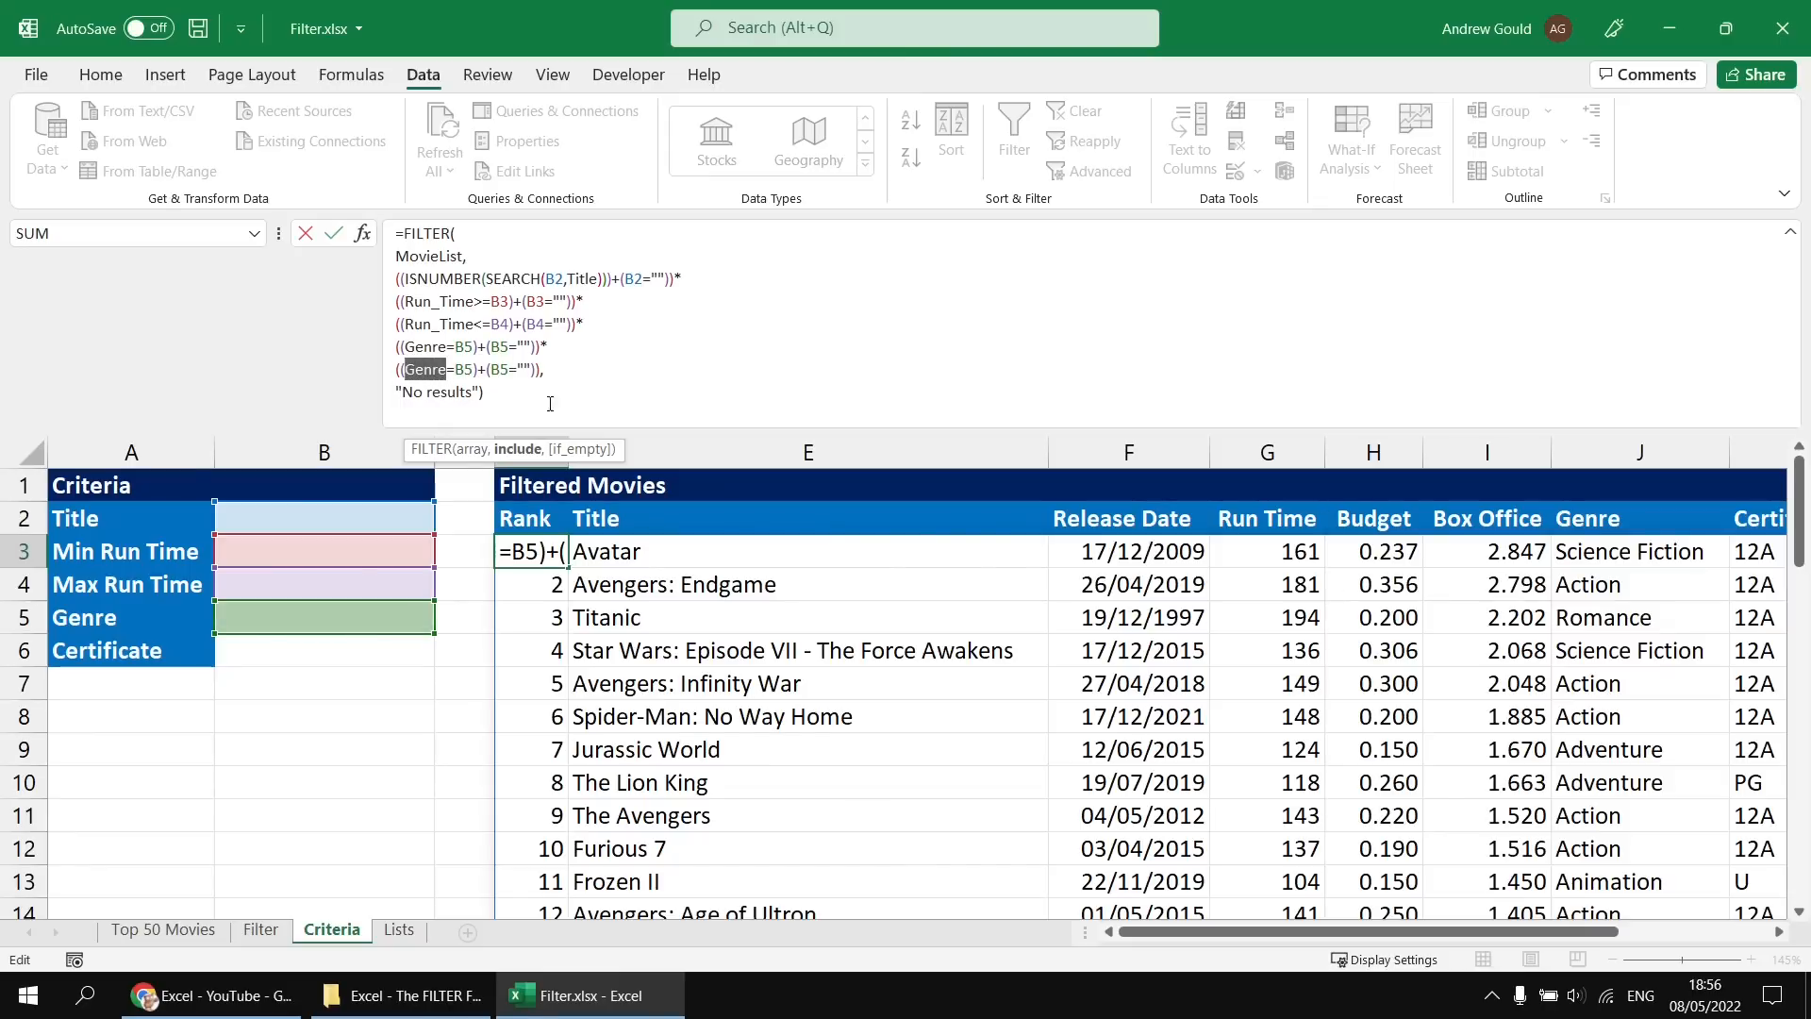
pyautogui.write('cer')
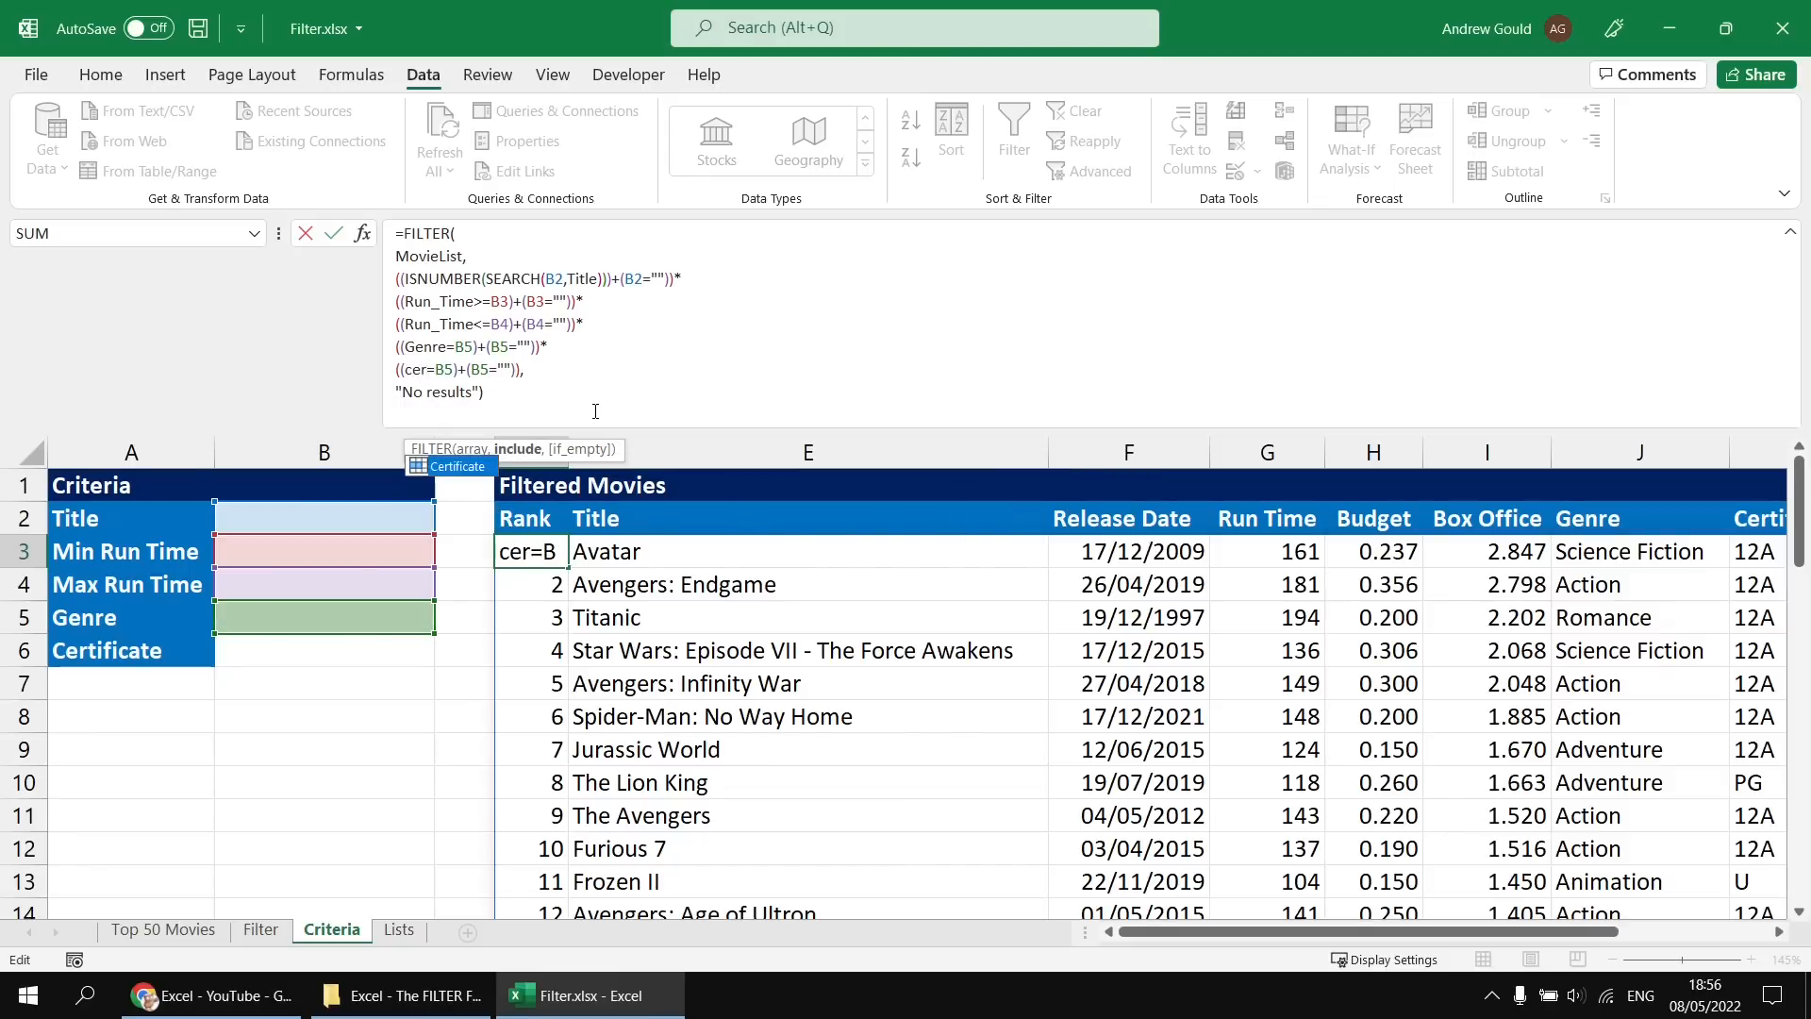
pyautogui.press('Tab')
pyautogui.click(500, 369)
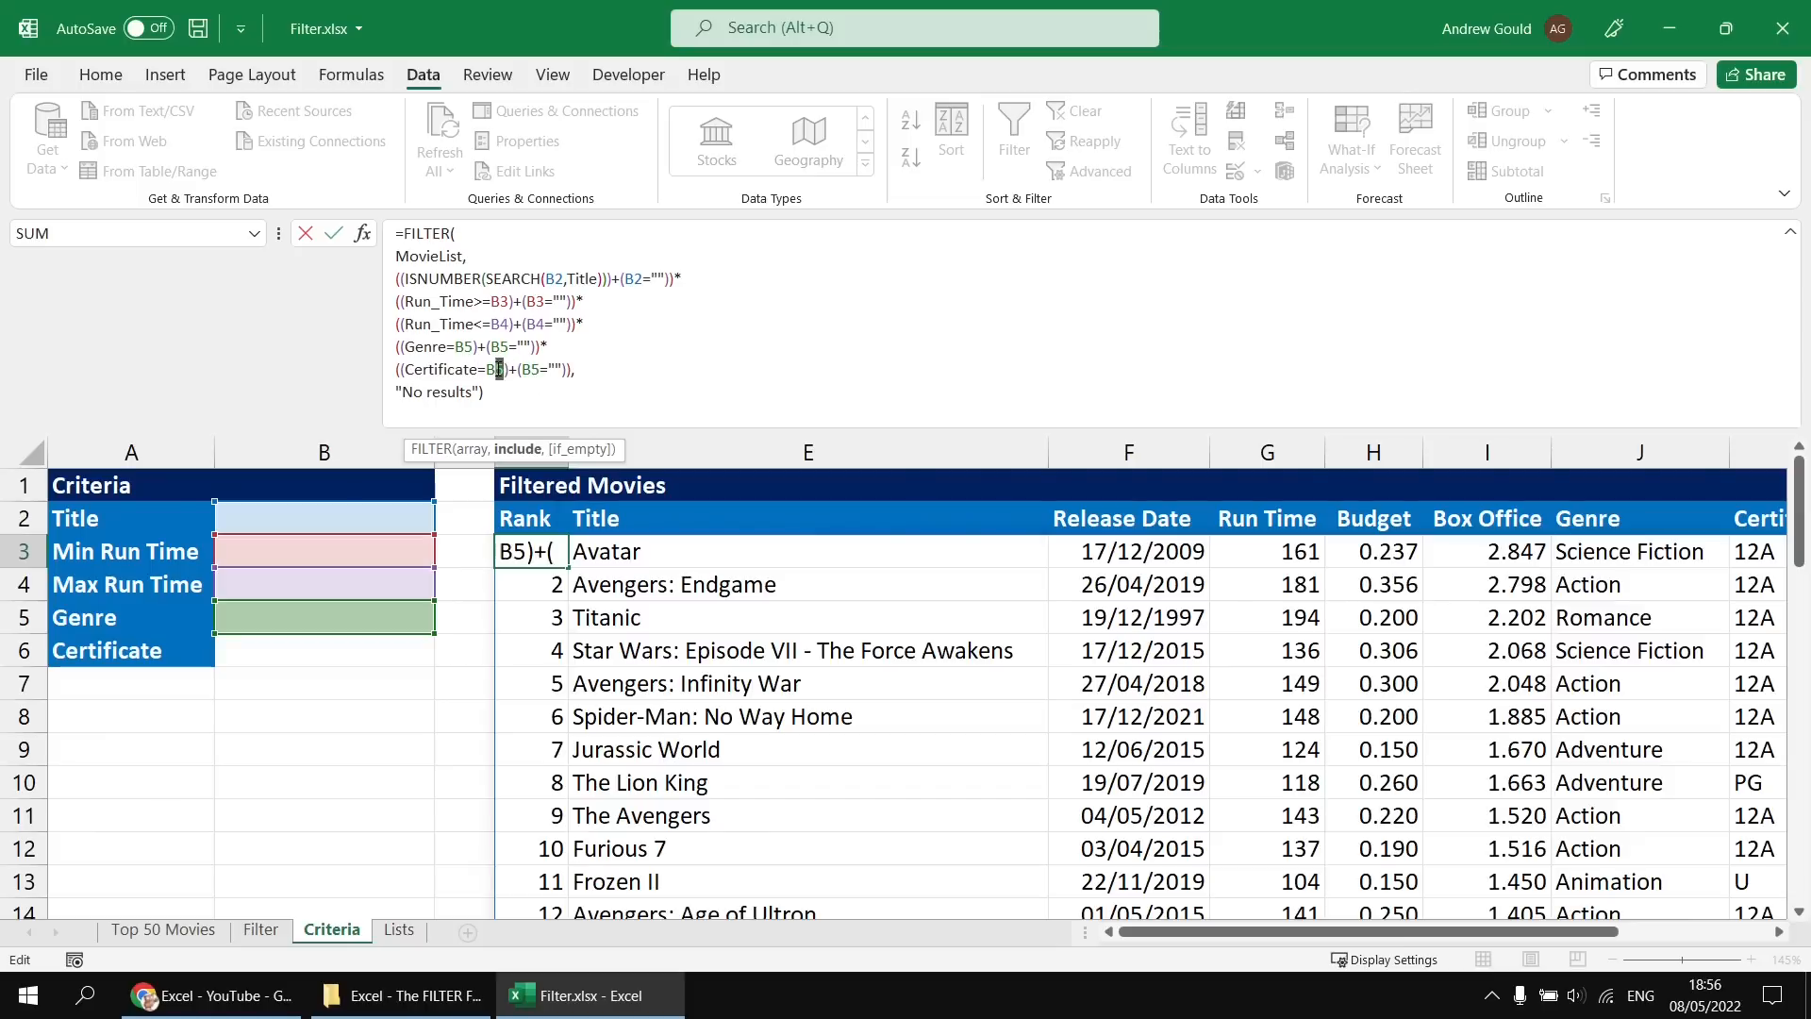
pyautogui.write('6')
pyautogui.moveTo(532, 369); pyautogui.dragTo(541, 369)
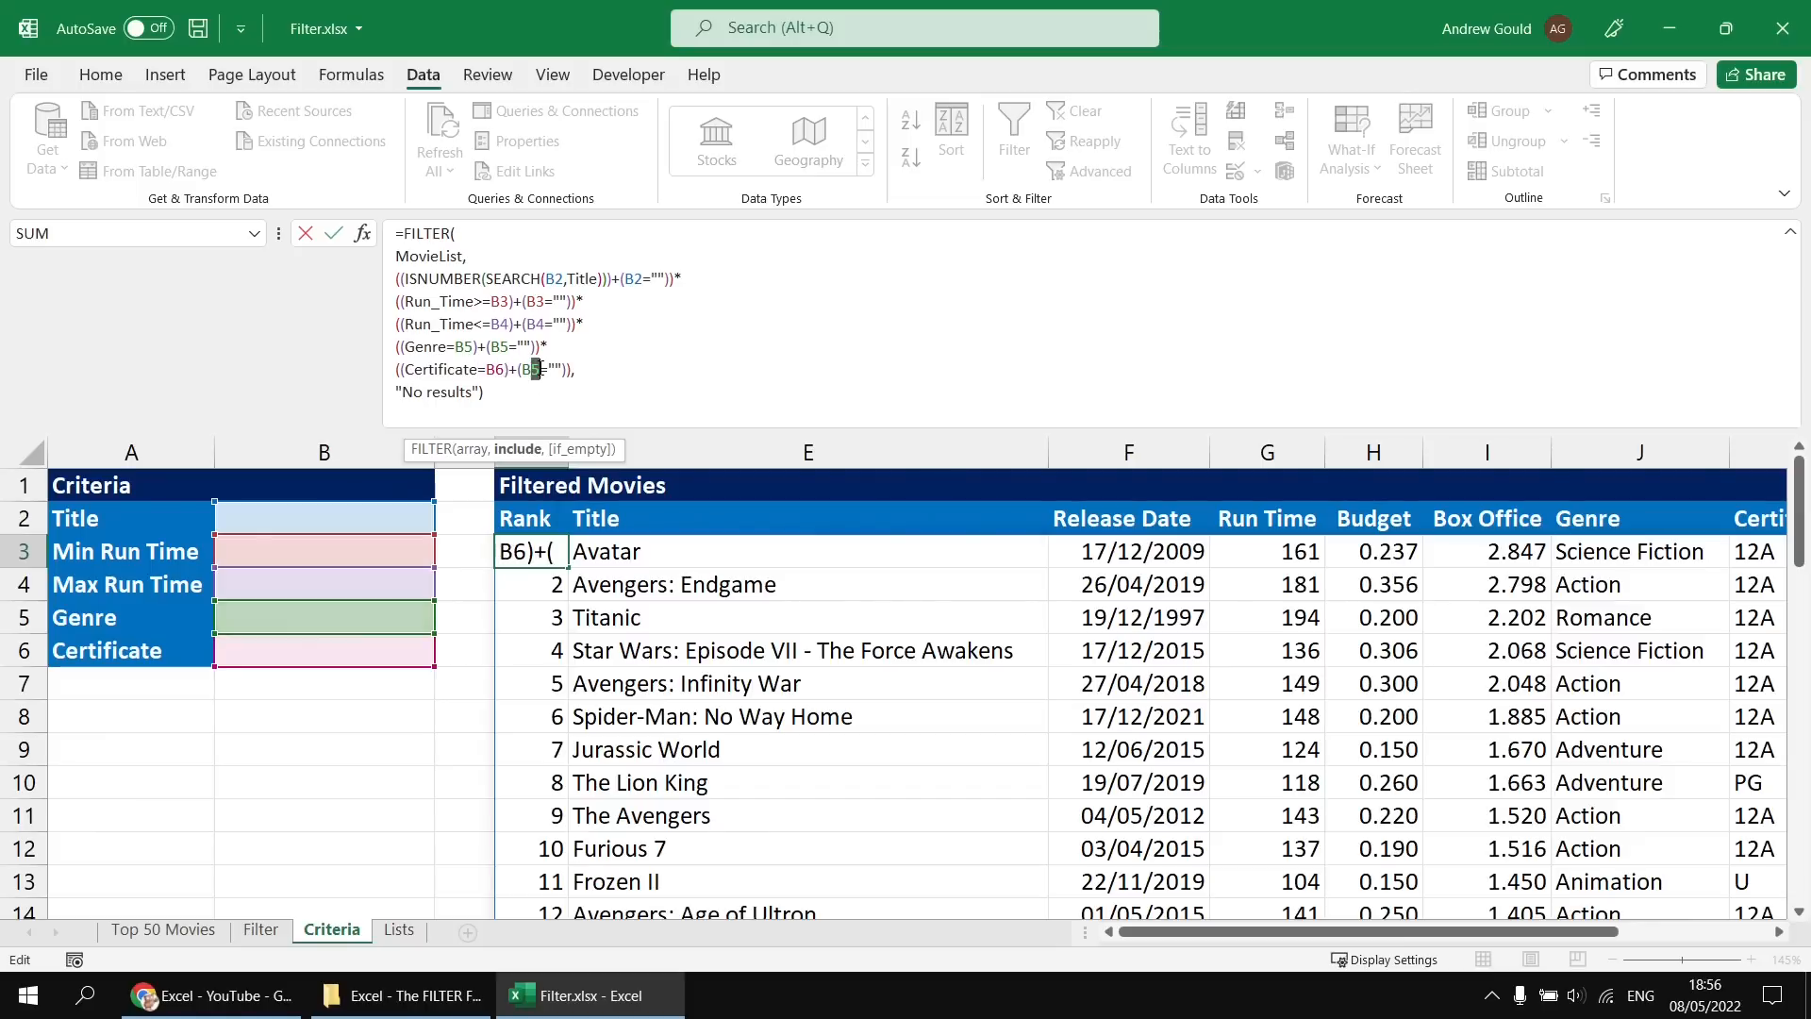
pyautogui.write('6')
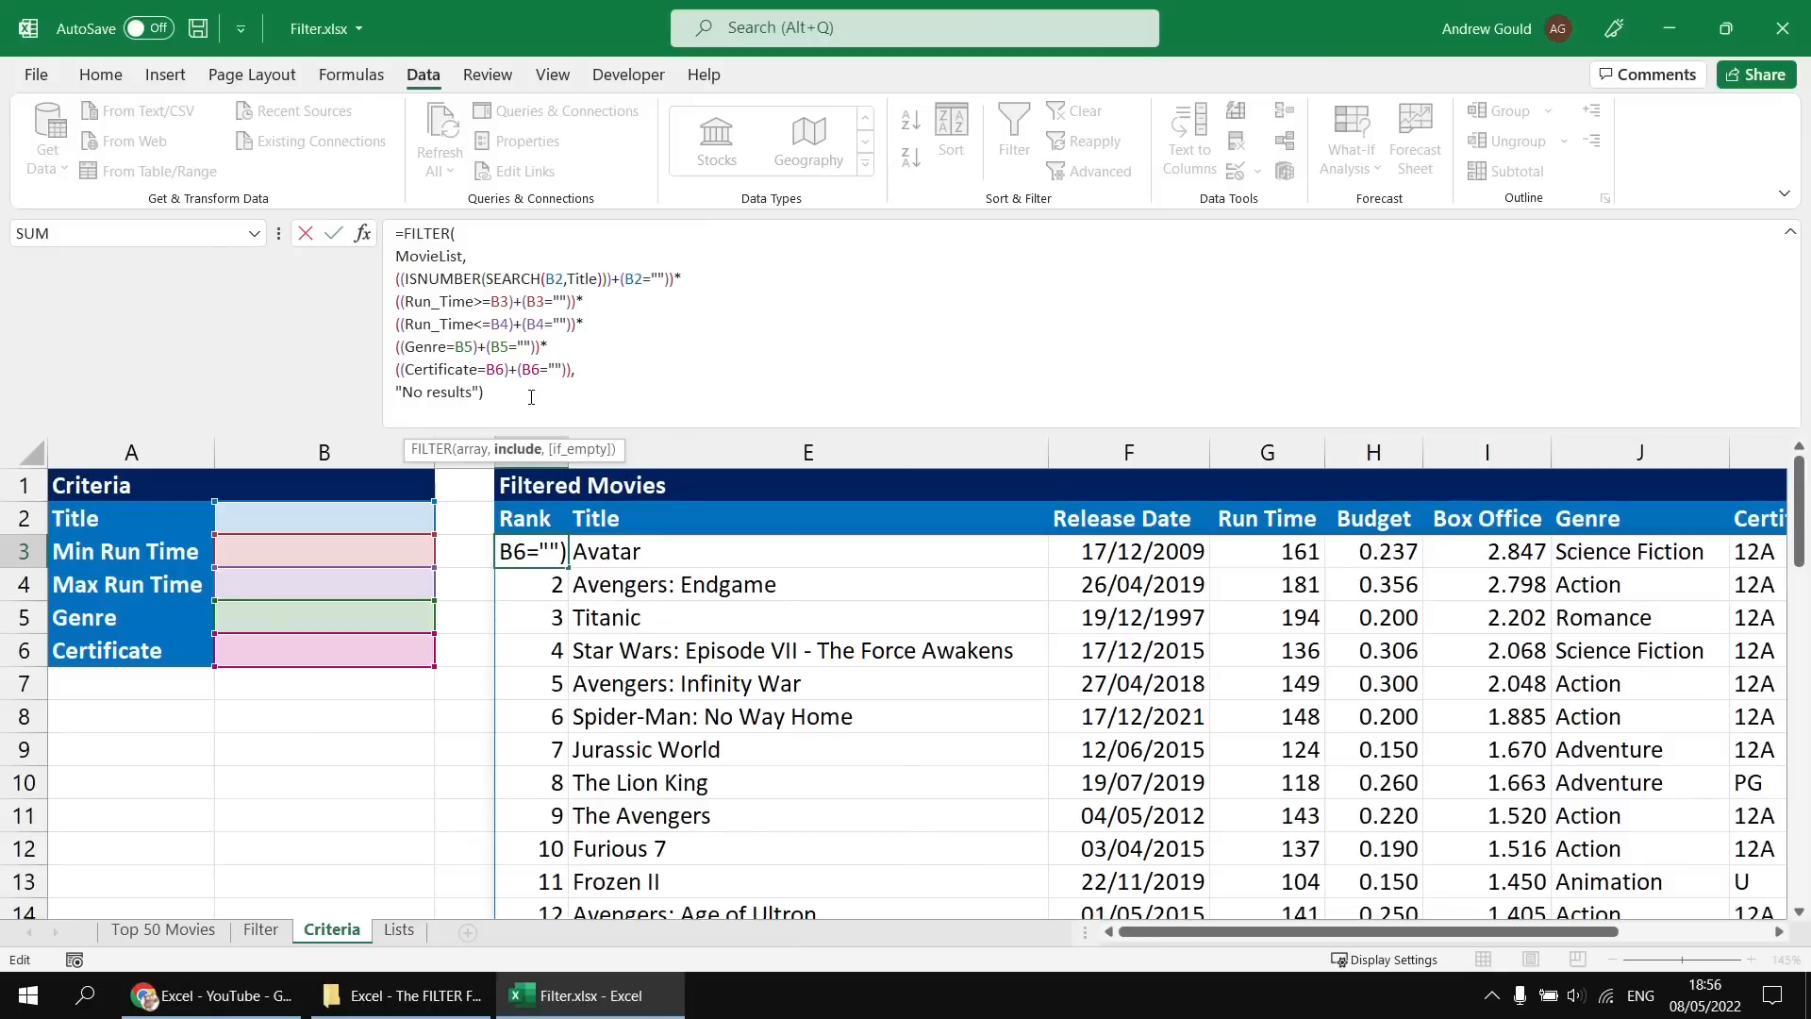
pyautogui.press('Return')
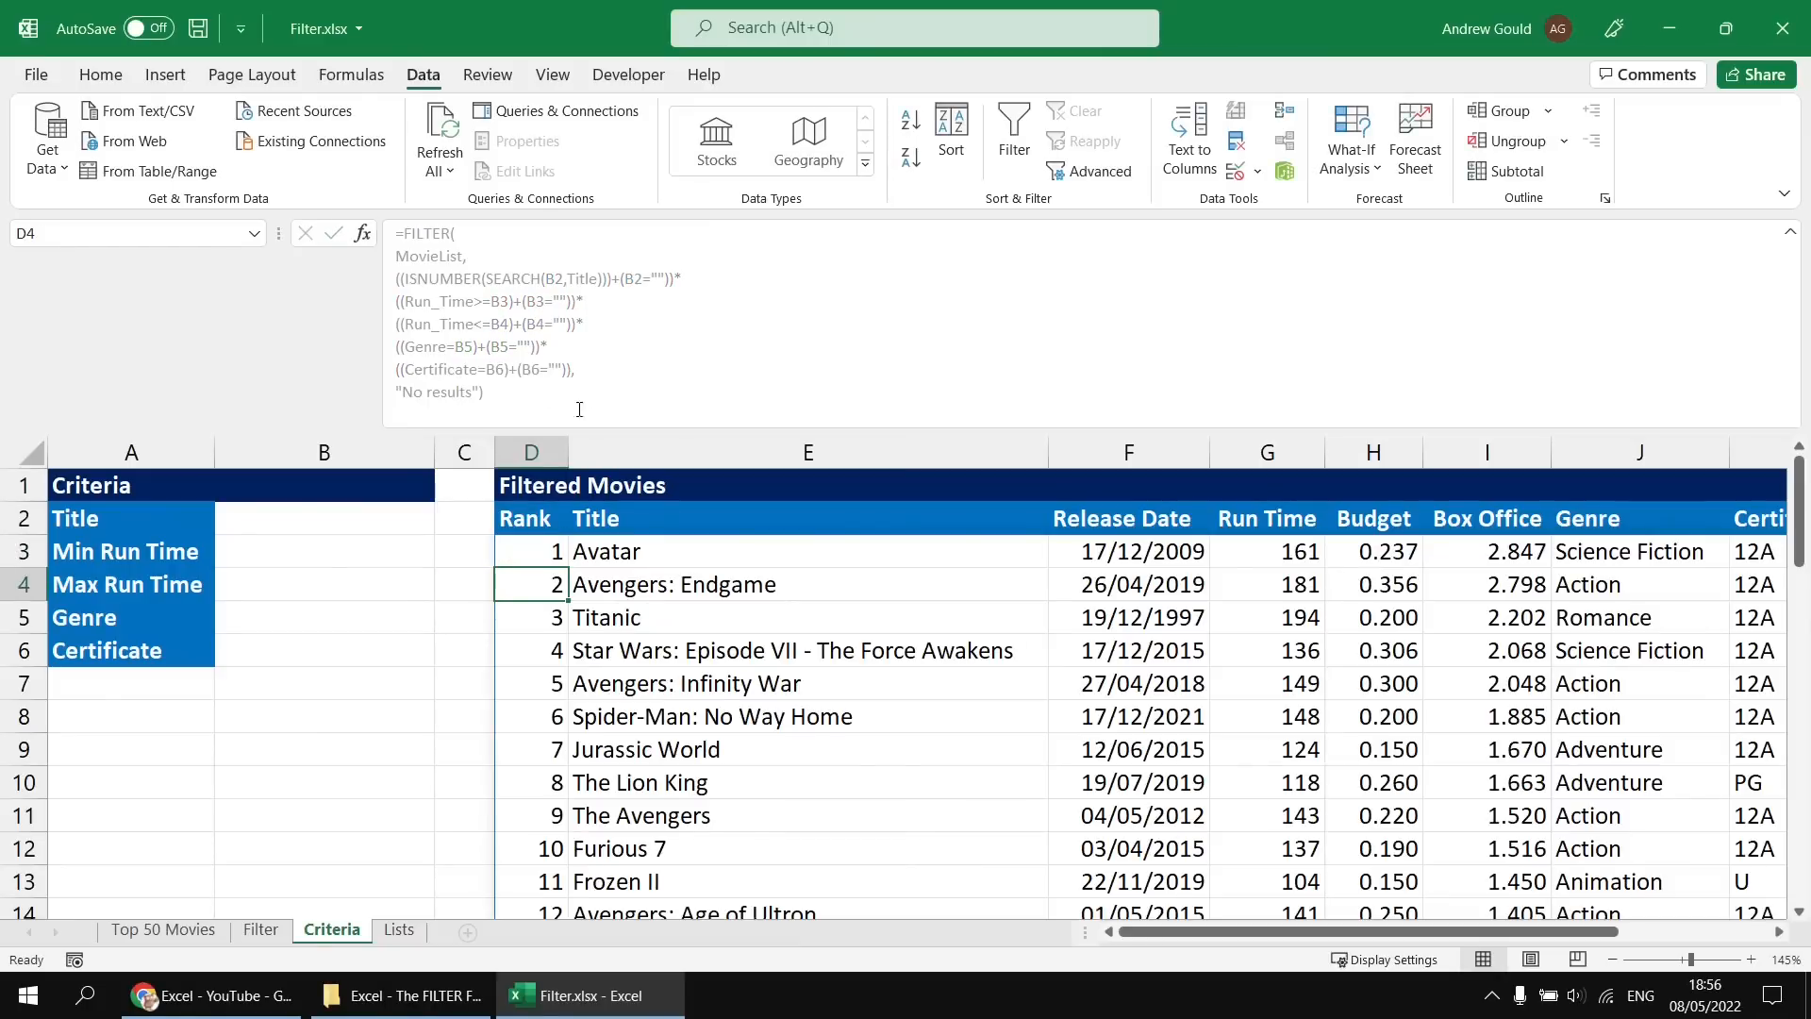
# Shrink the formula bar to a single line and look through the filtered movie list down to its last row.
pyautogui.moveTo(609, 430); pyautogui.dragTo(596, 315)
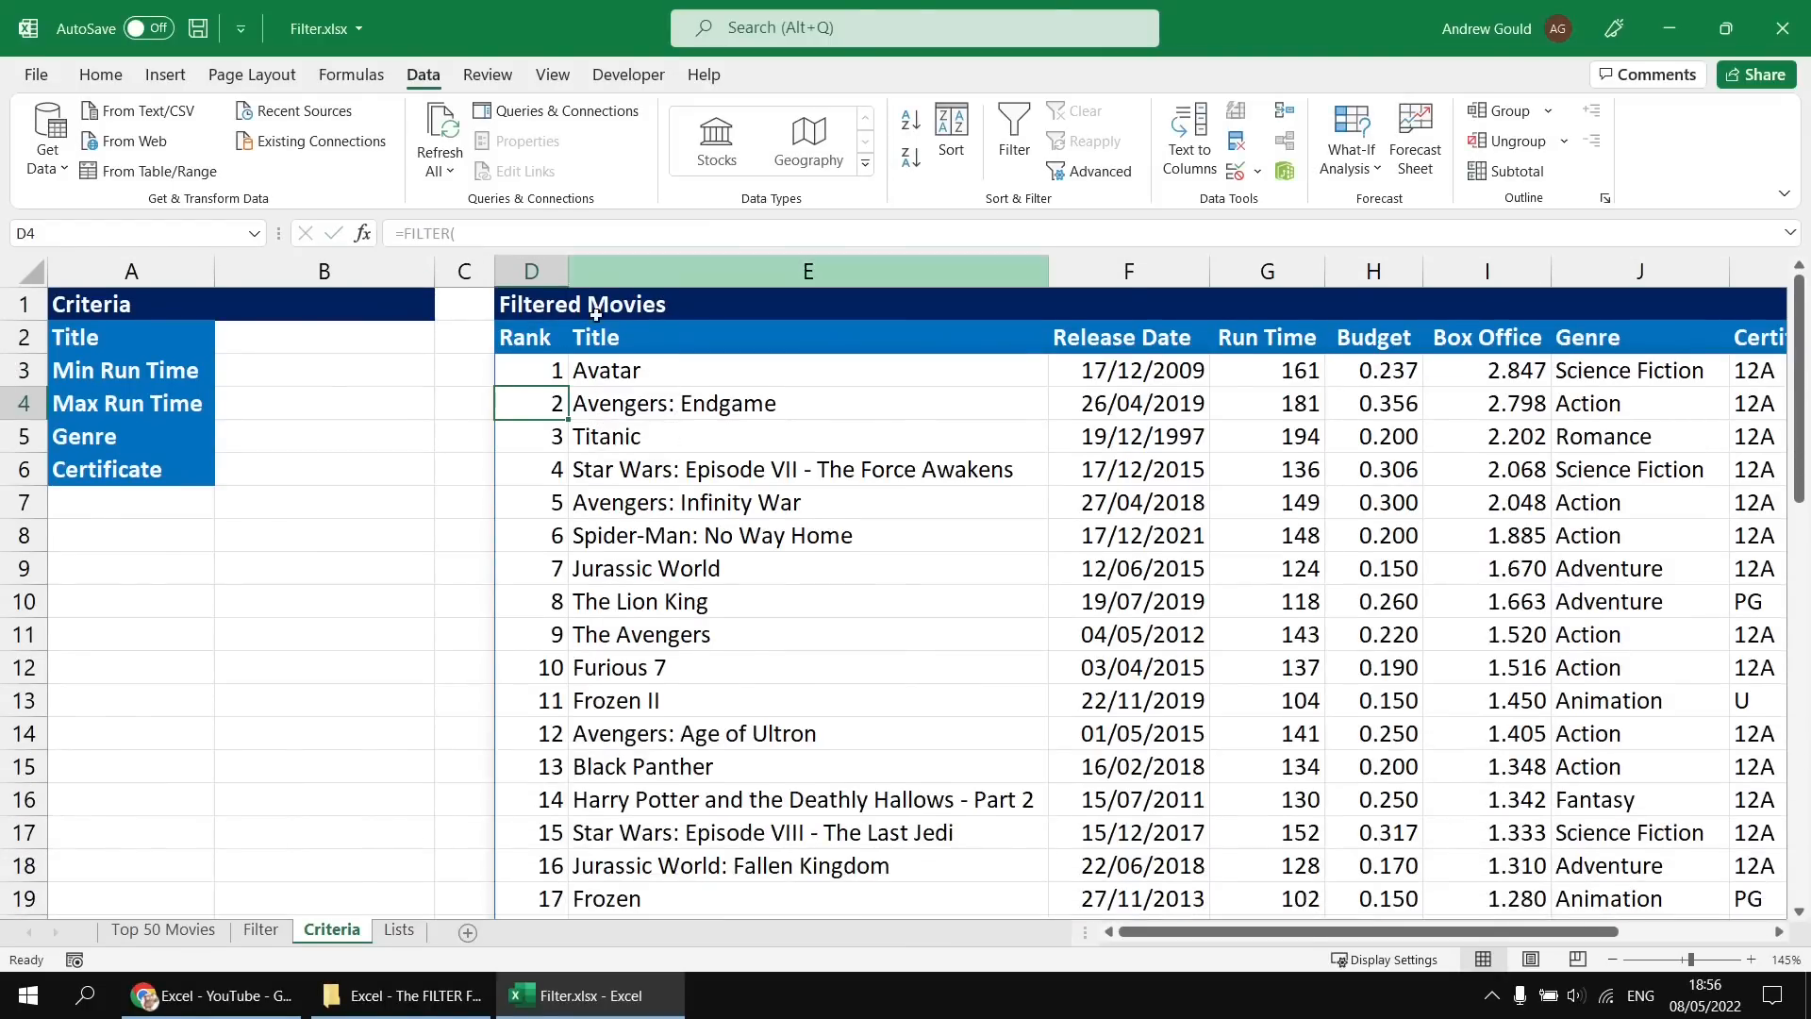
pyautogui.click(540, 371)
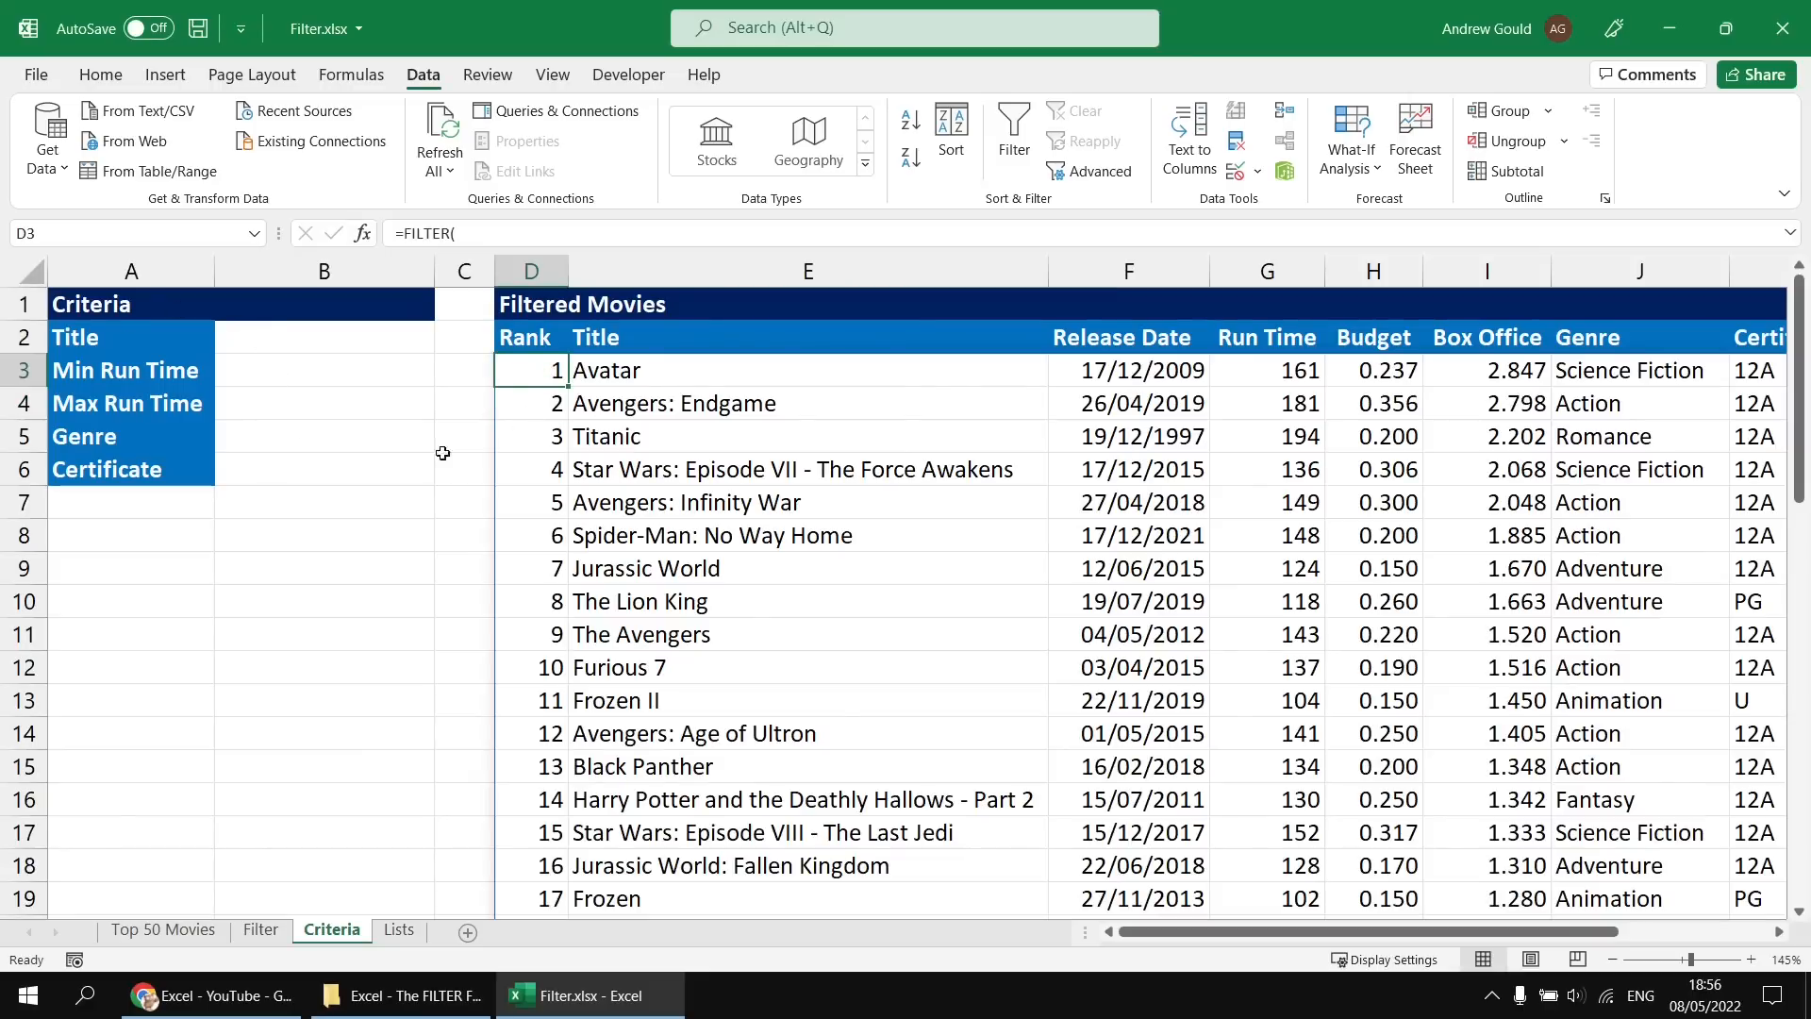
pyautogui.scroll(-11, 550, 510)
pyautogui.scroll(-4, 550, 517)
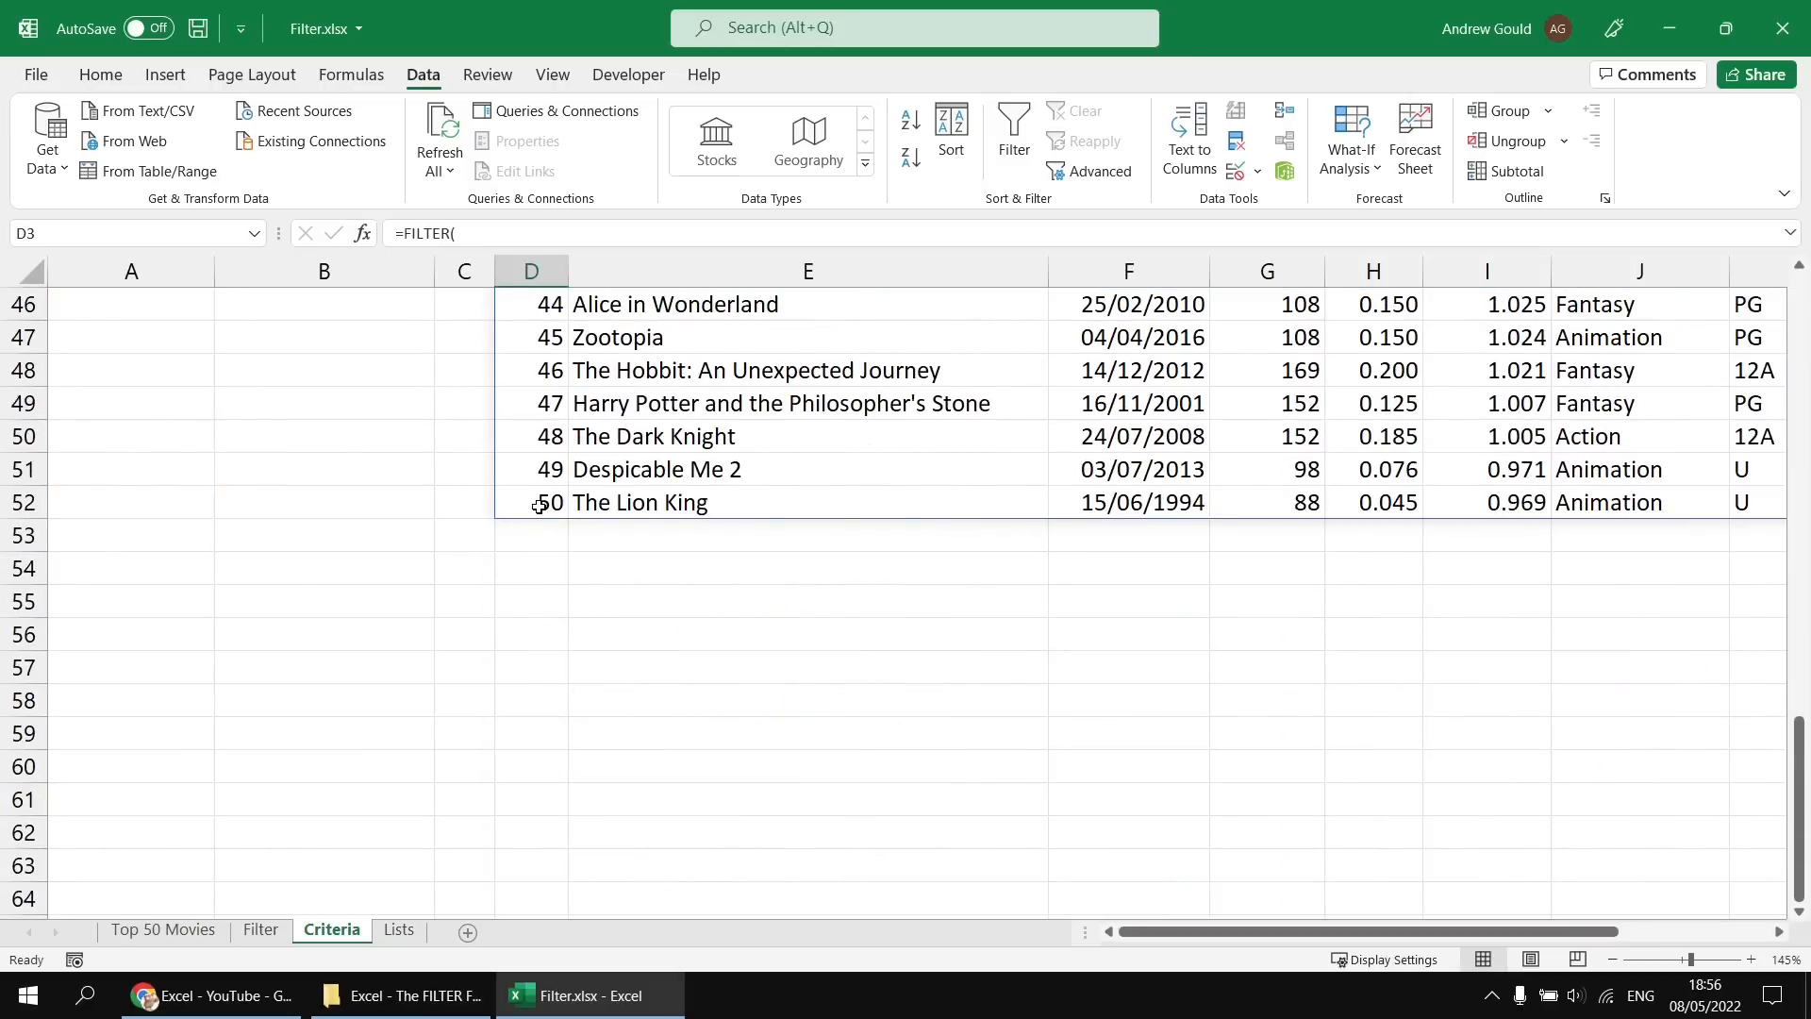
pyautogui.scroll(15, 539, 507)
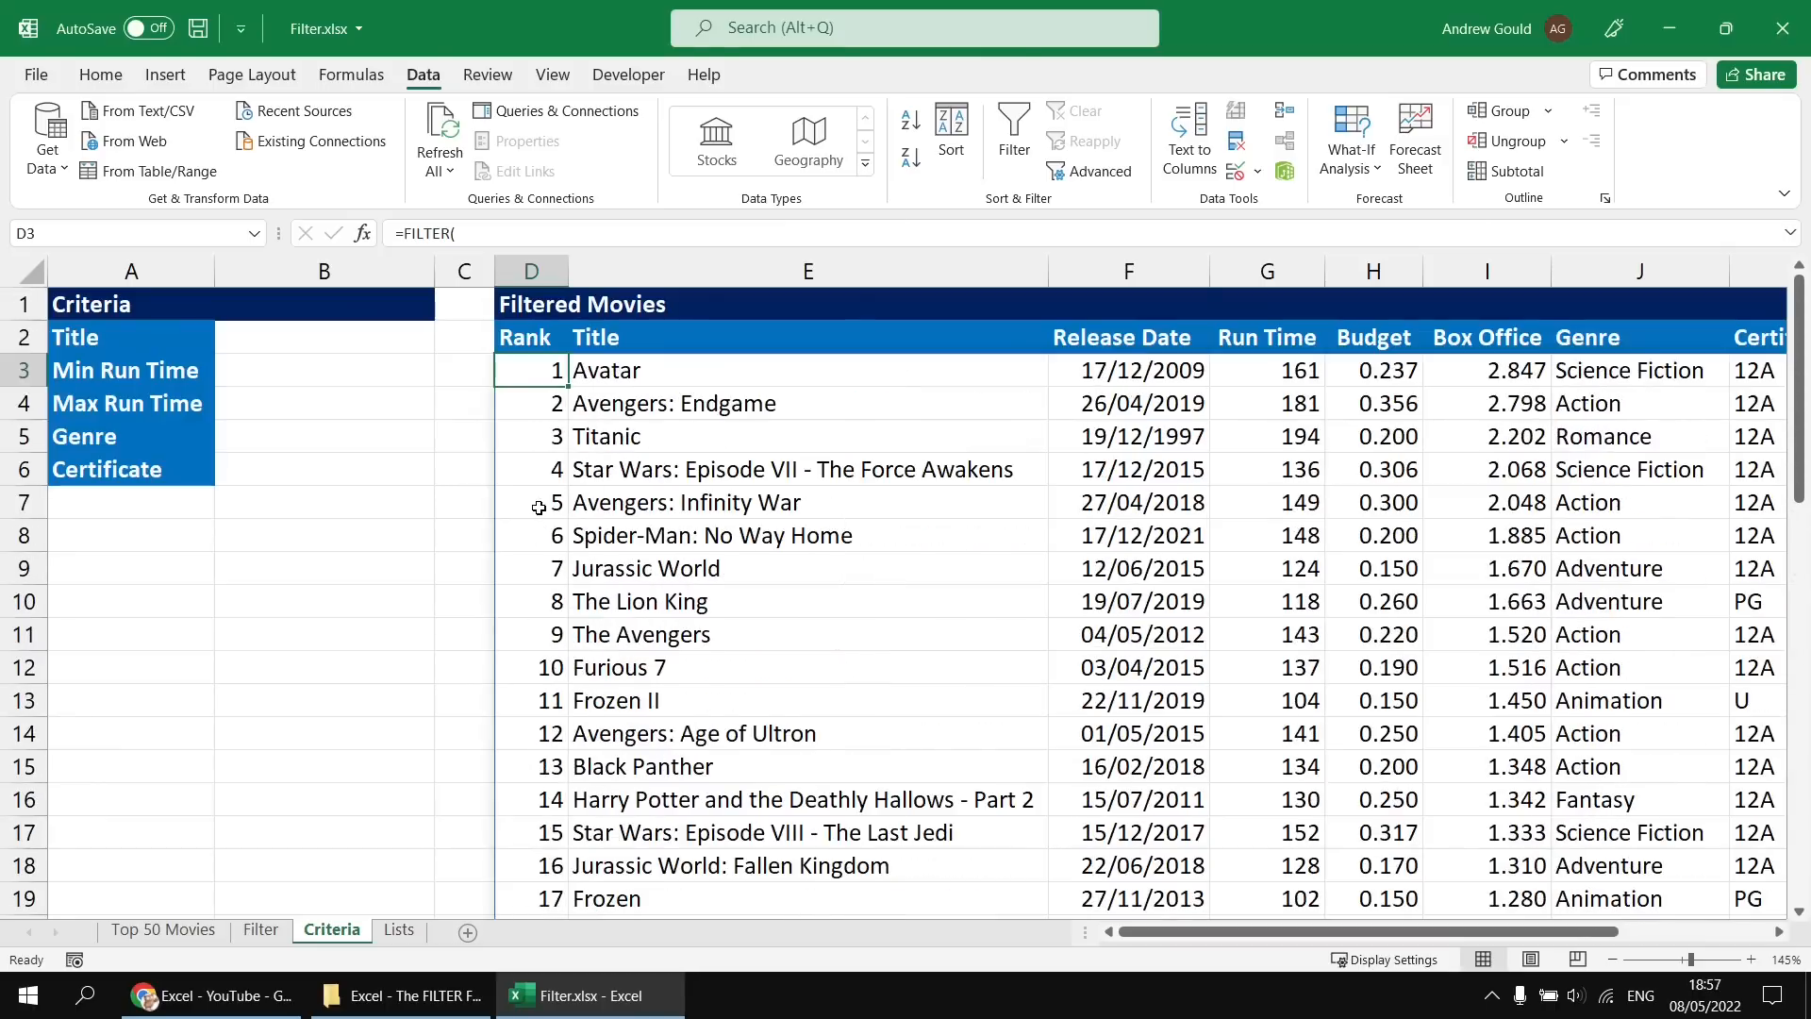
# Filter the movies by choosing the genre Adventure in B5 and entering a Min Run Time of 140 in B3.
pyautogui.click(364, 439)
pyautogui.click(443, 442)
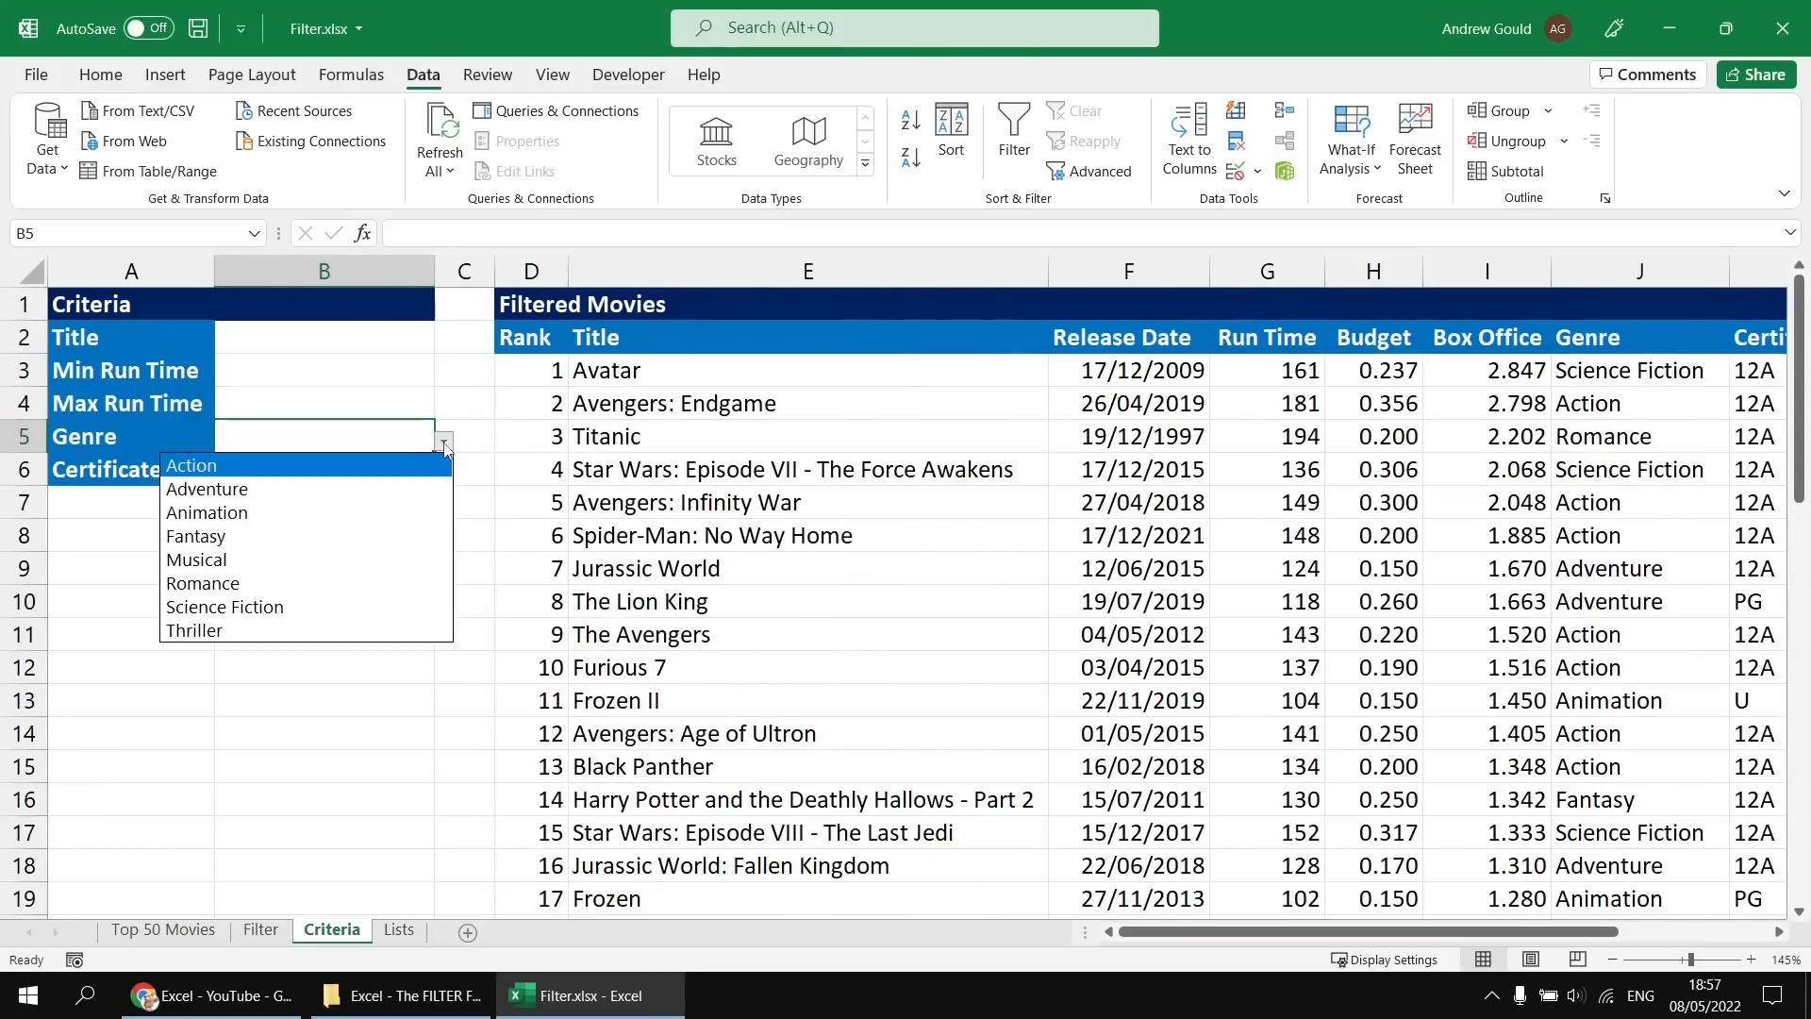
pyautogui.click(331, 487)
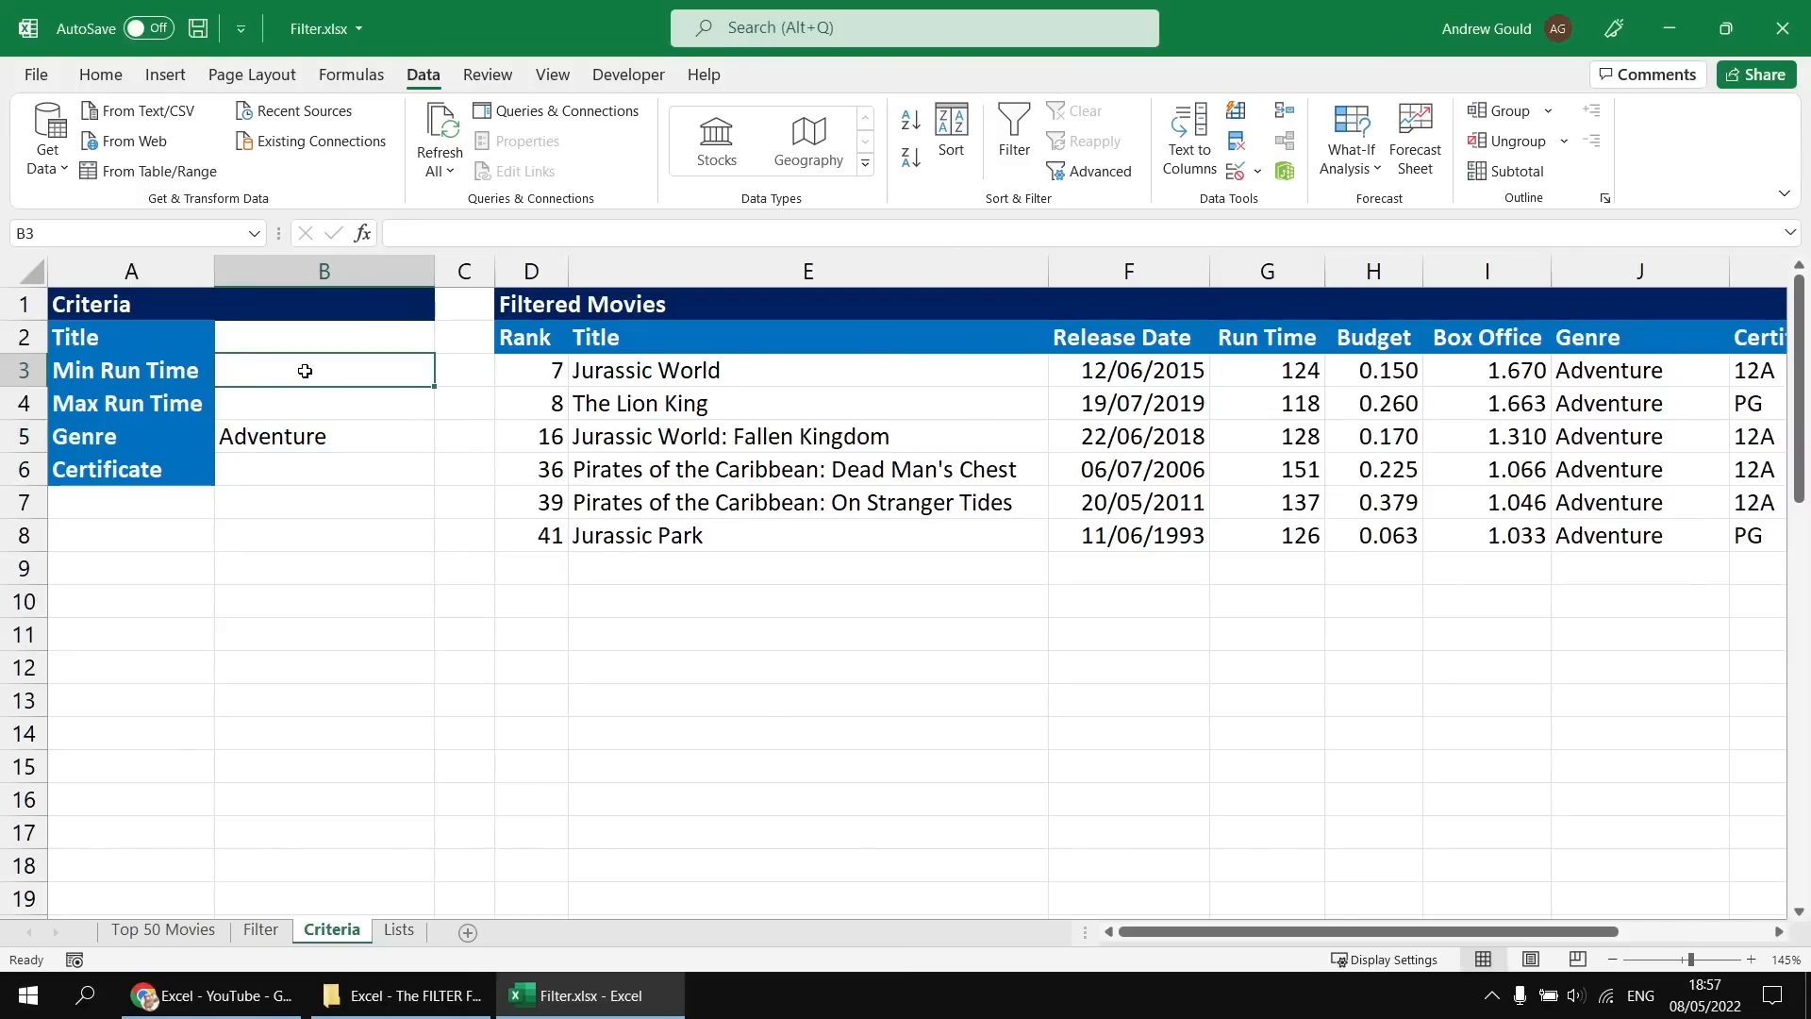
pyautogui.write('140')
pyautogui.press('Return')
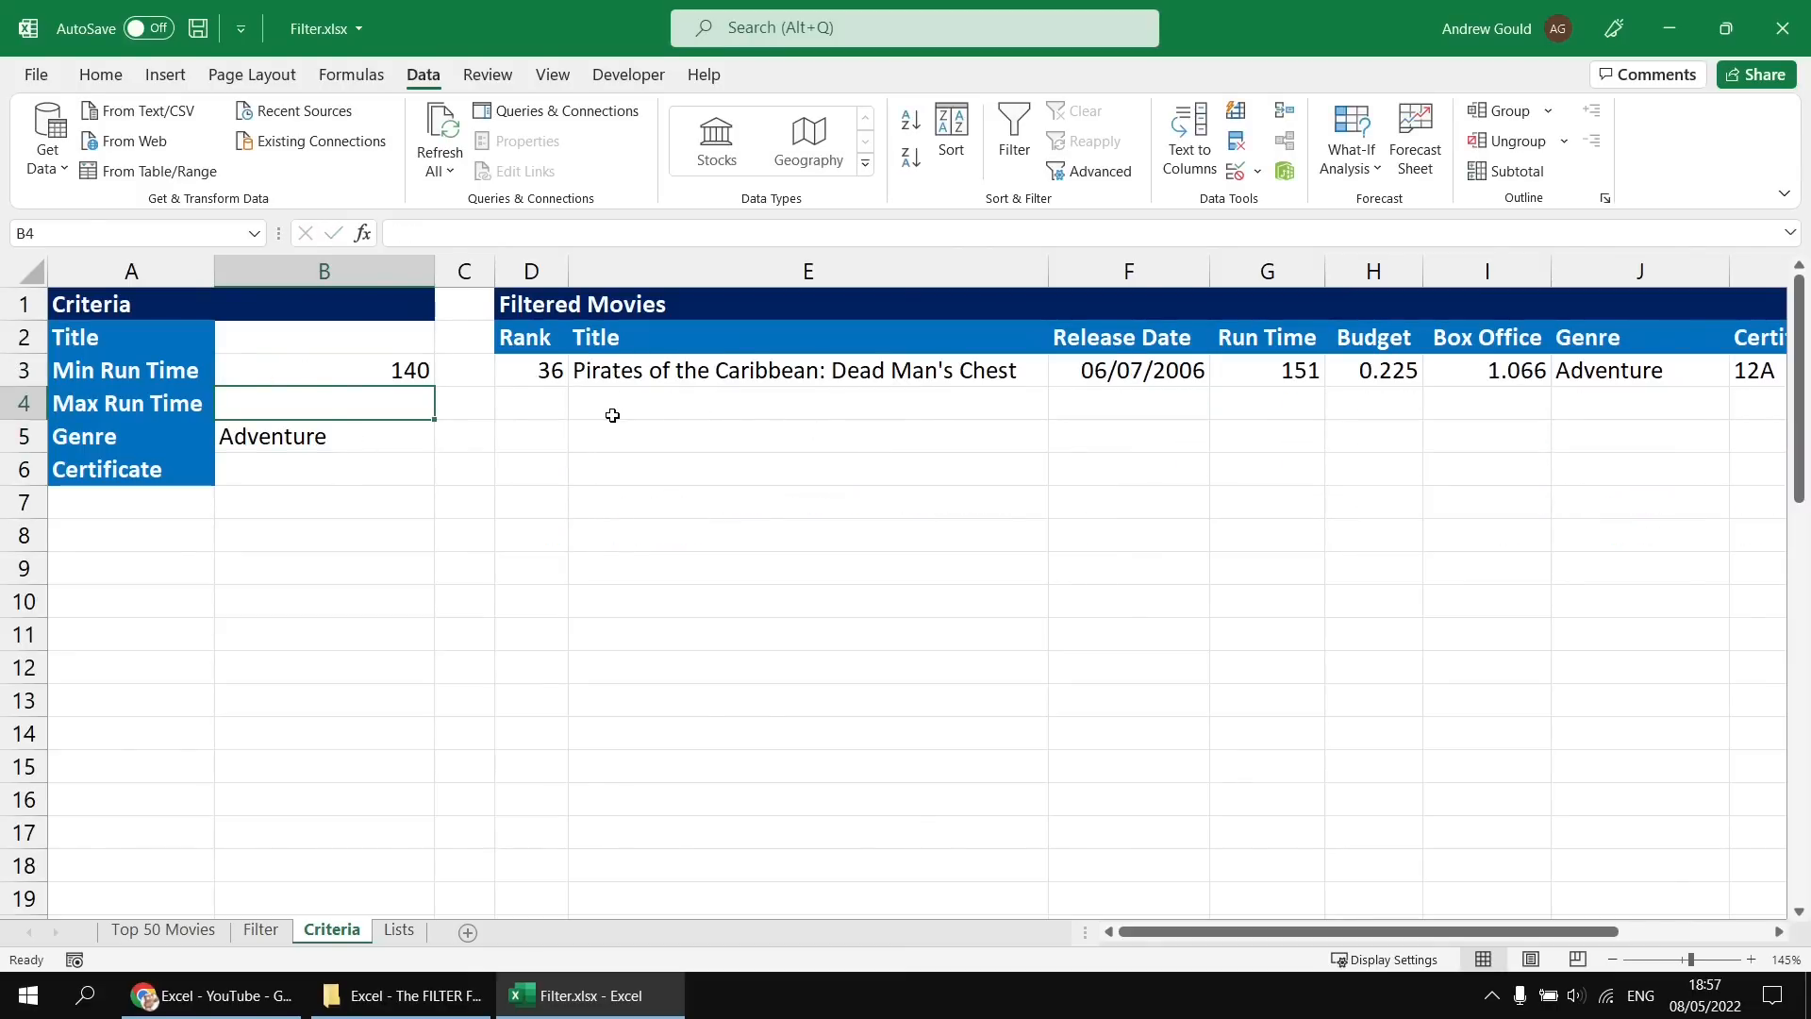
# Clear the Min Run Time in B3 and change the Genre in B5 to Action.
pyautogui.click(379, 371)
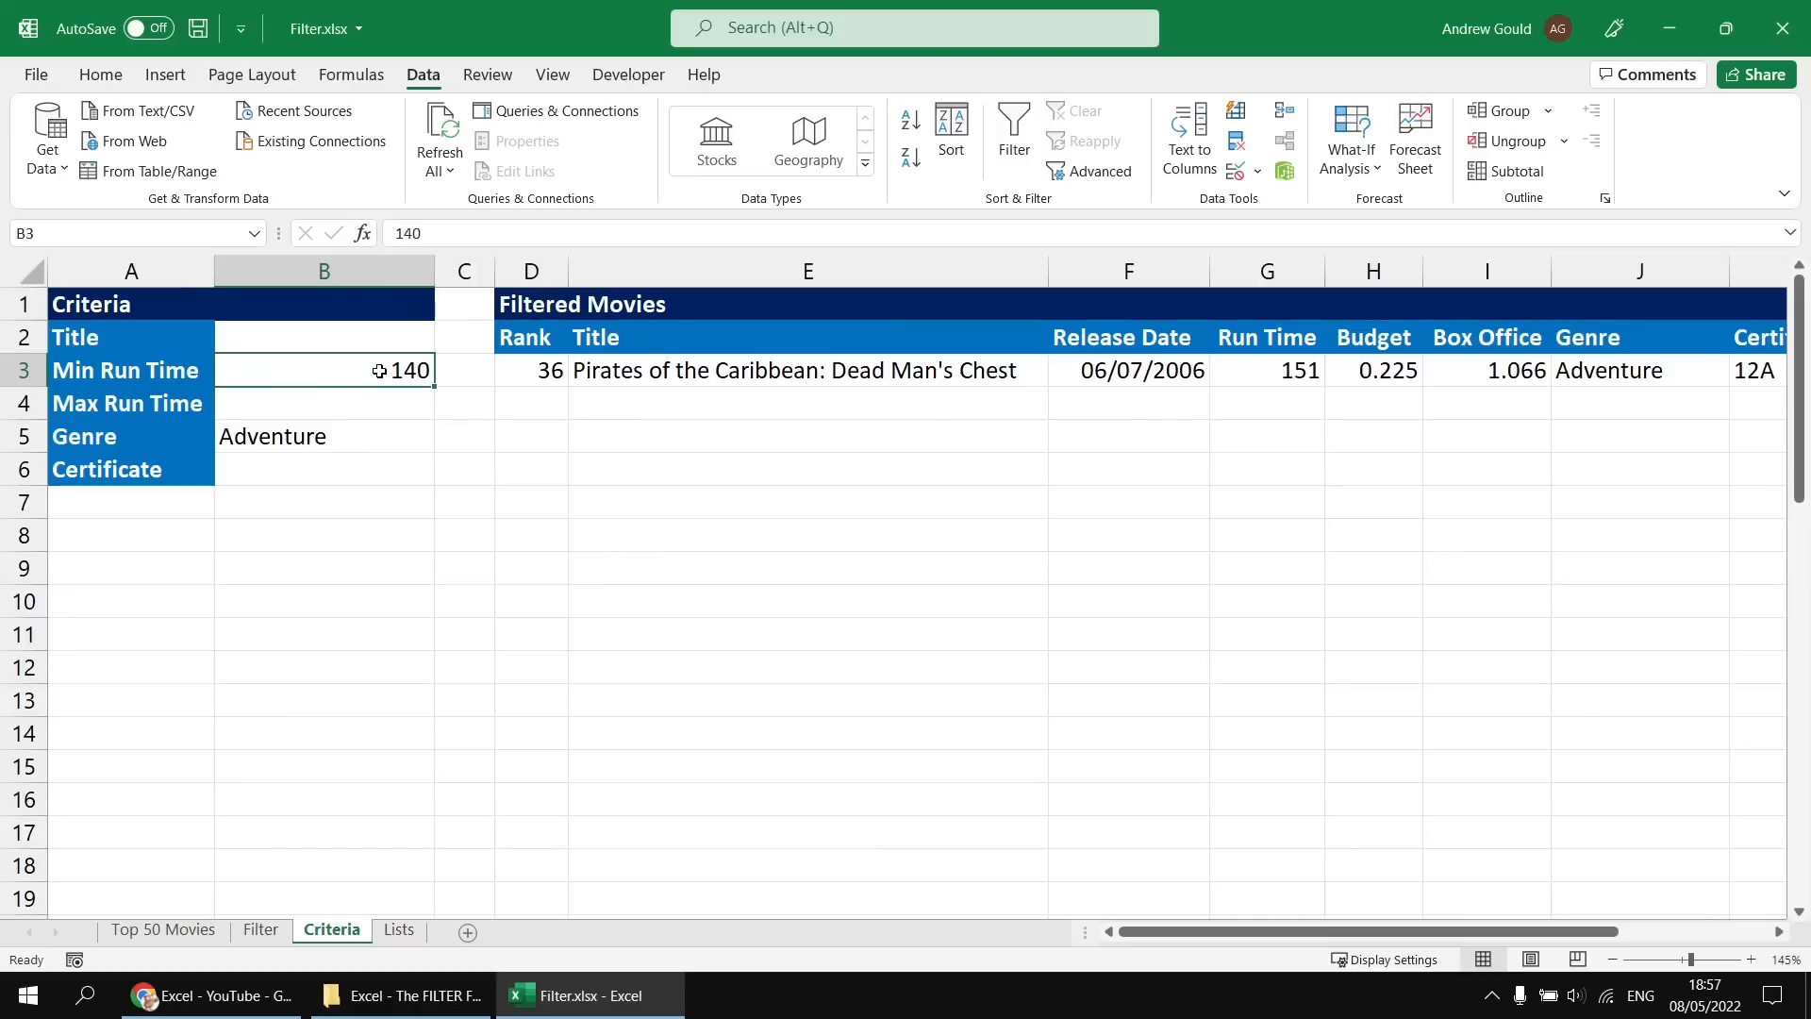
pyautogui.press('Delete')
pyautogui.click(330, 447)
pyautogui.click(443, 440)
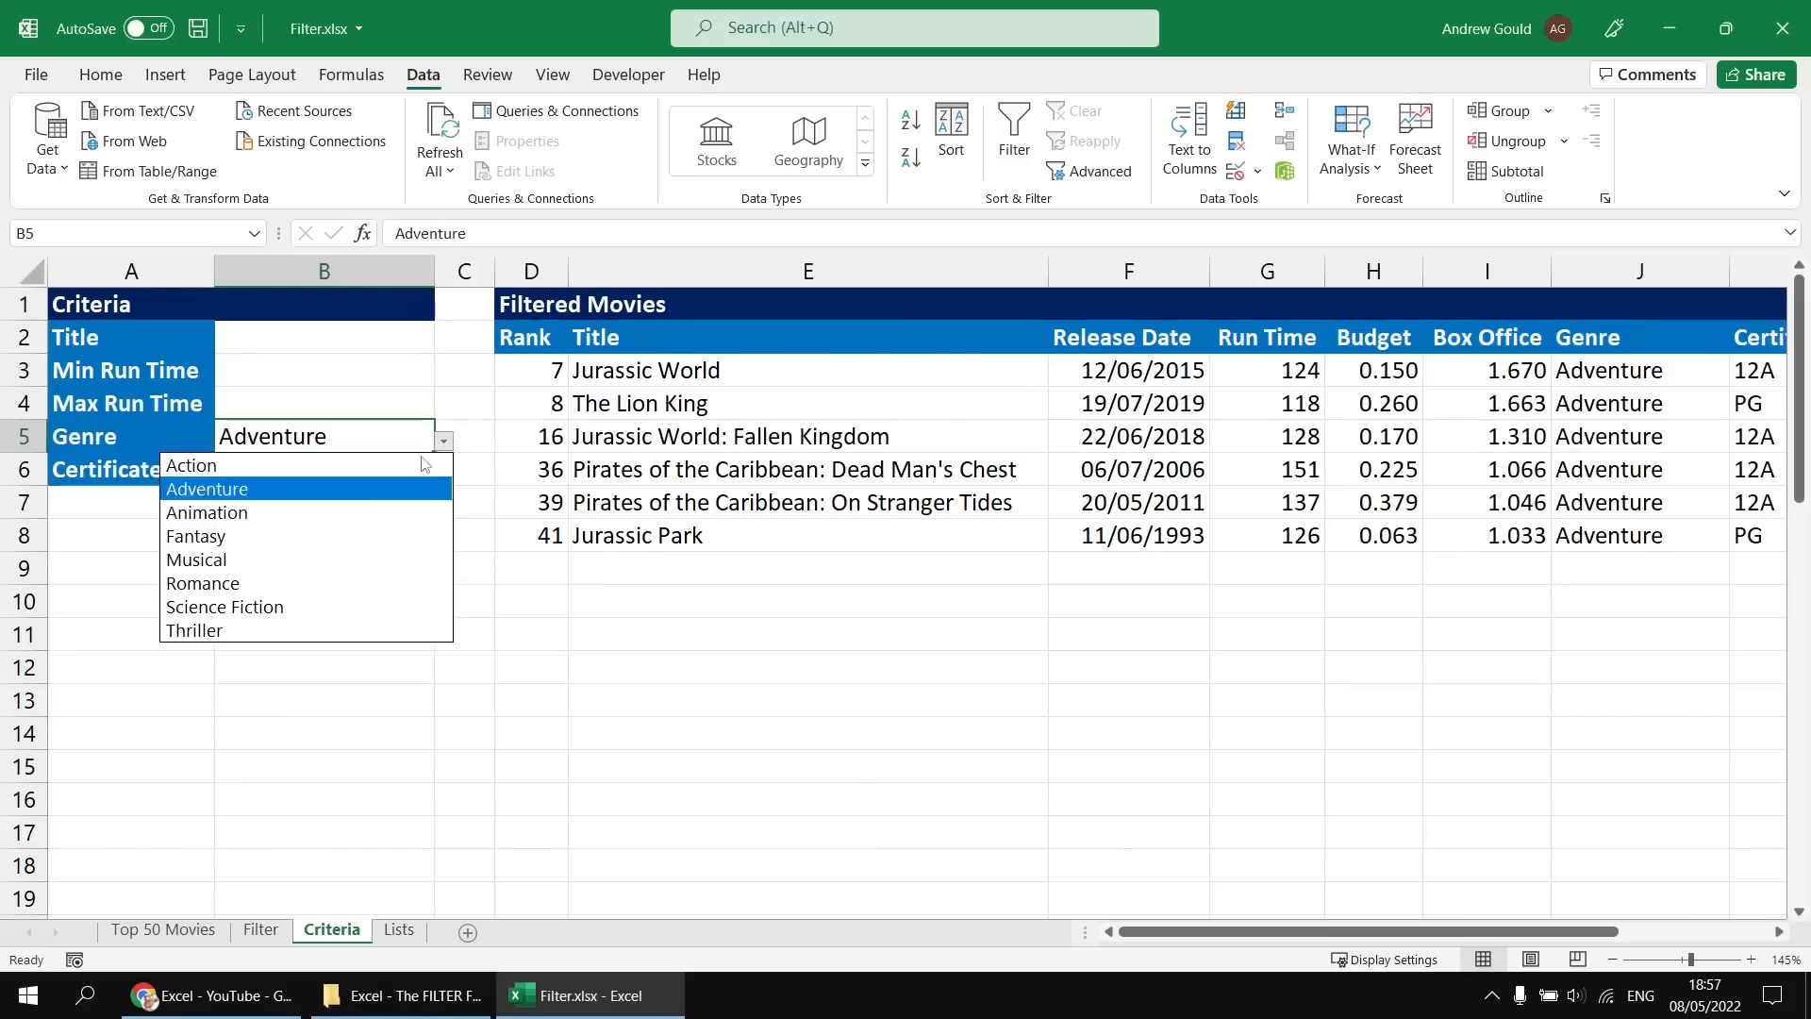
pyautogui.click(357, 467)
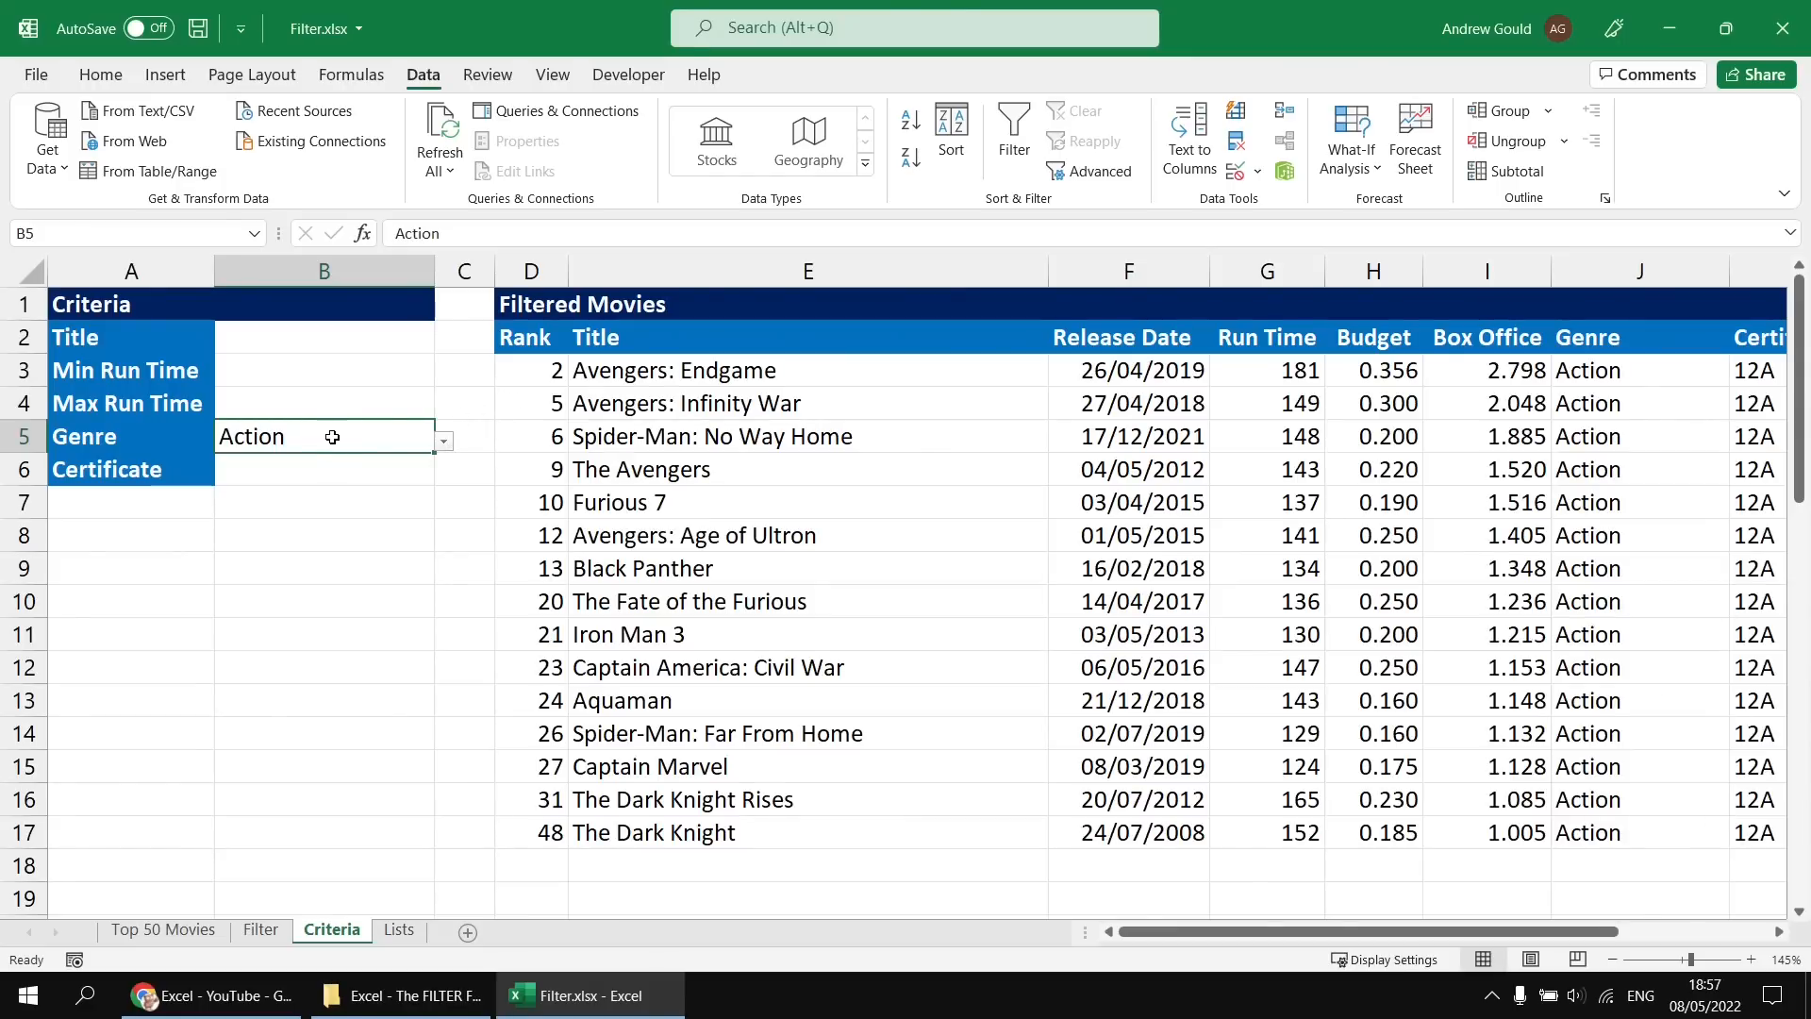
# Clear the Genre in B5 and choose U as the Certificate in B6.
pyautogui.press('Delete')
pyautogui.click(349, 467)
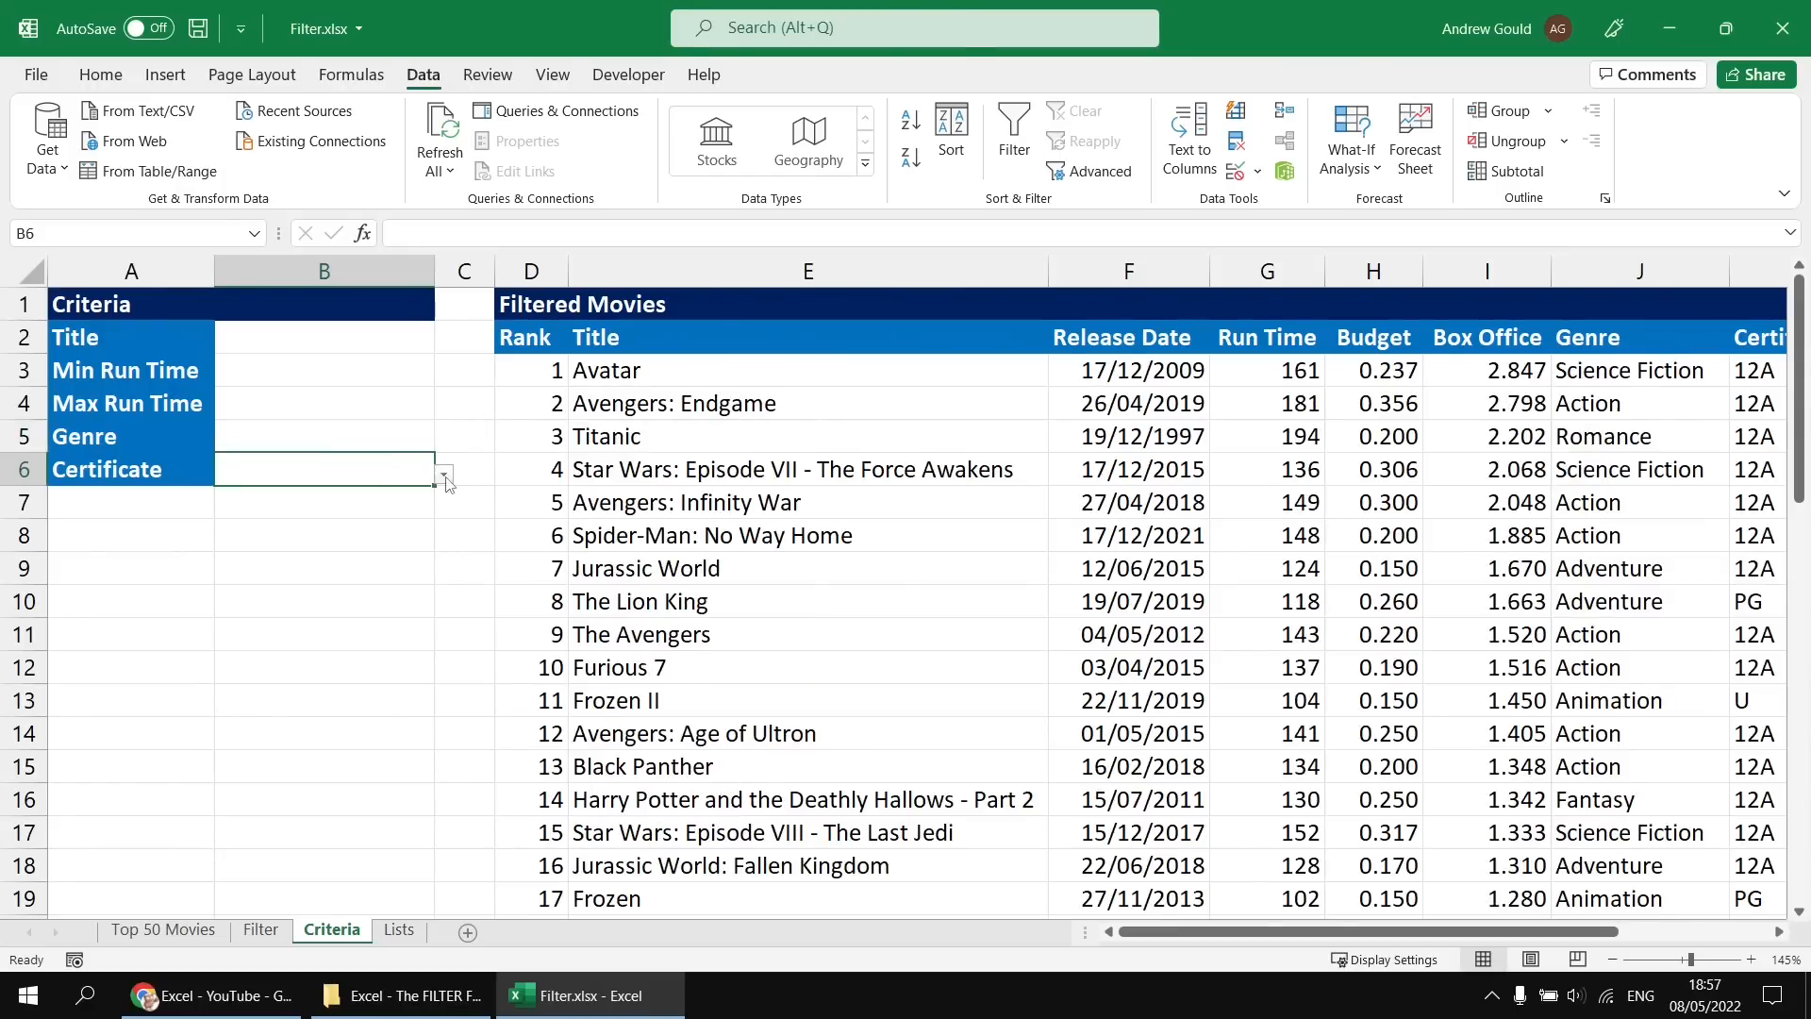
pyautogui.click(444, 474)
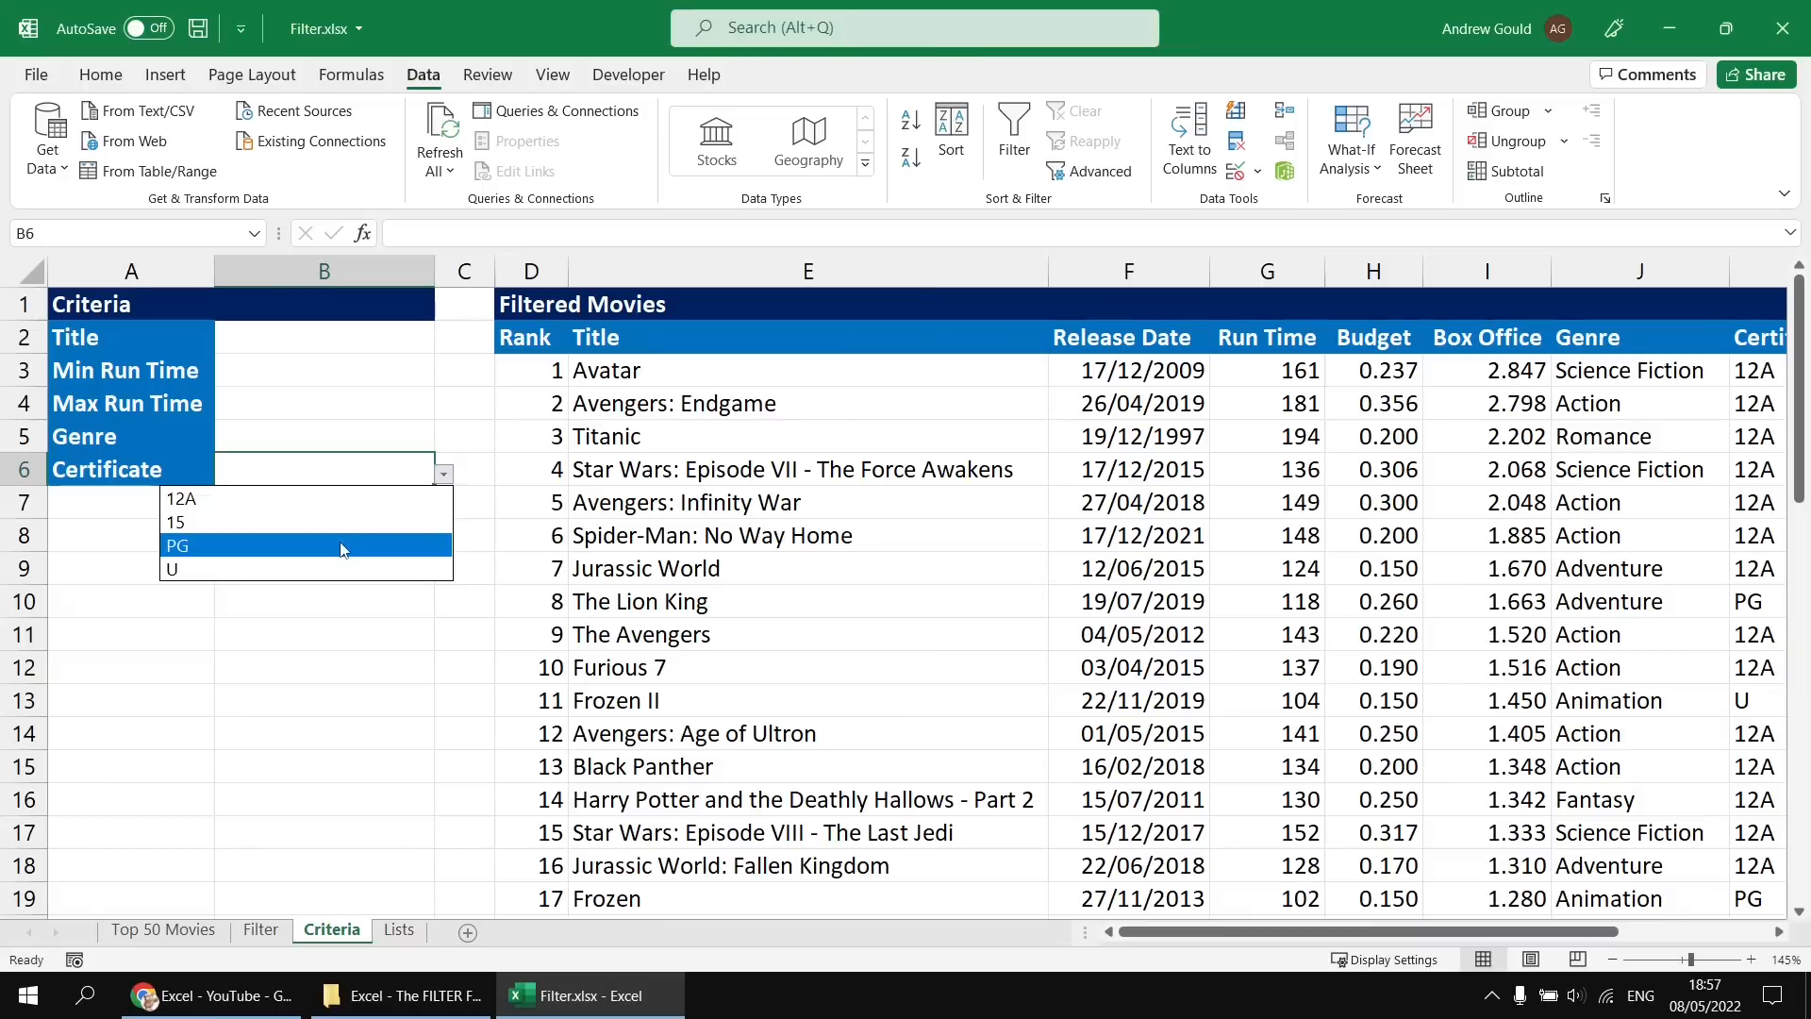
pyautogui.click(340, 569)
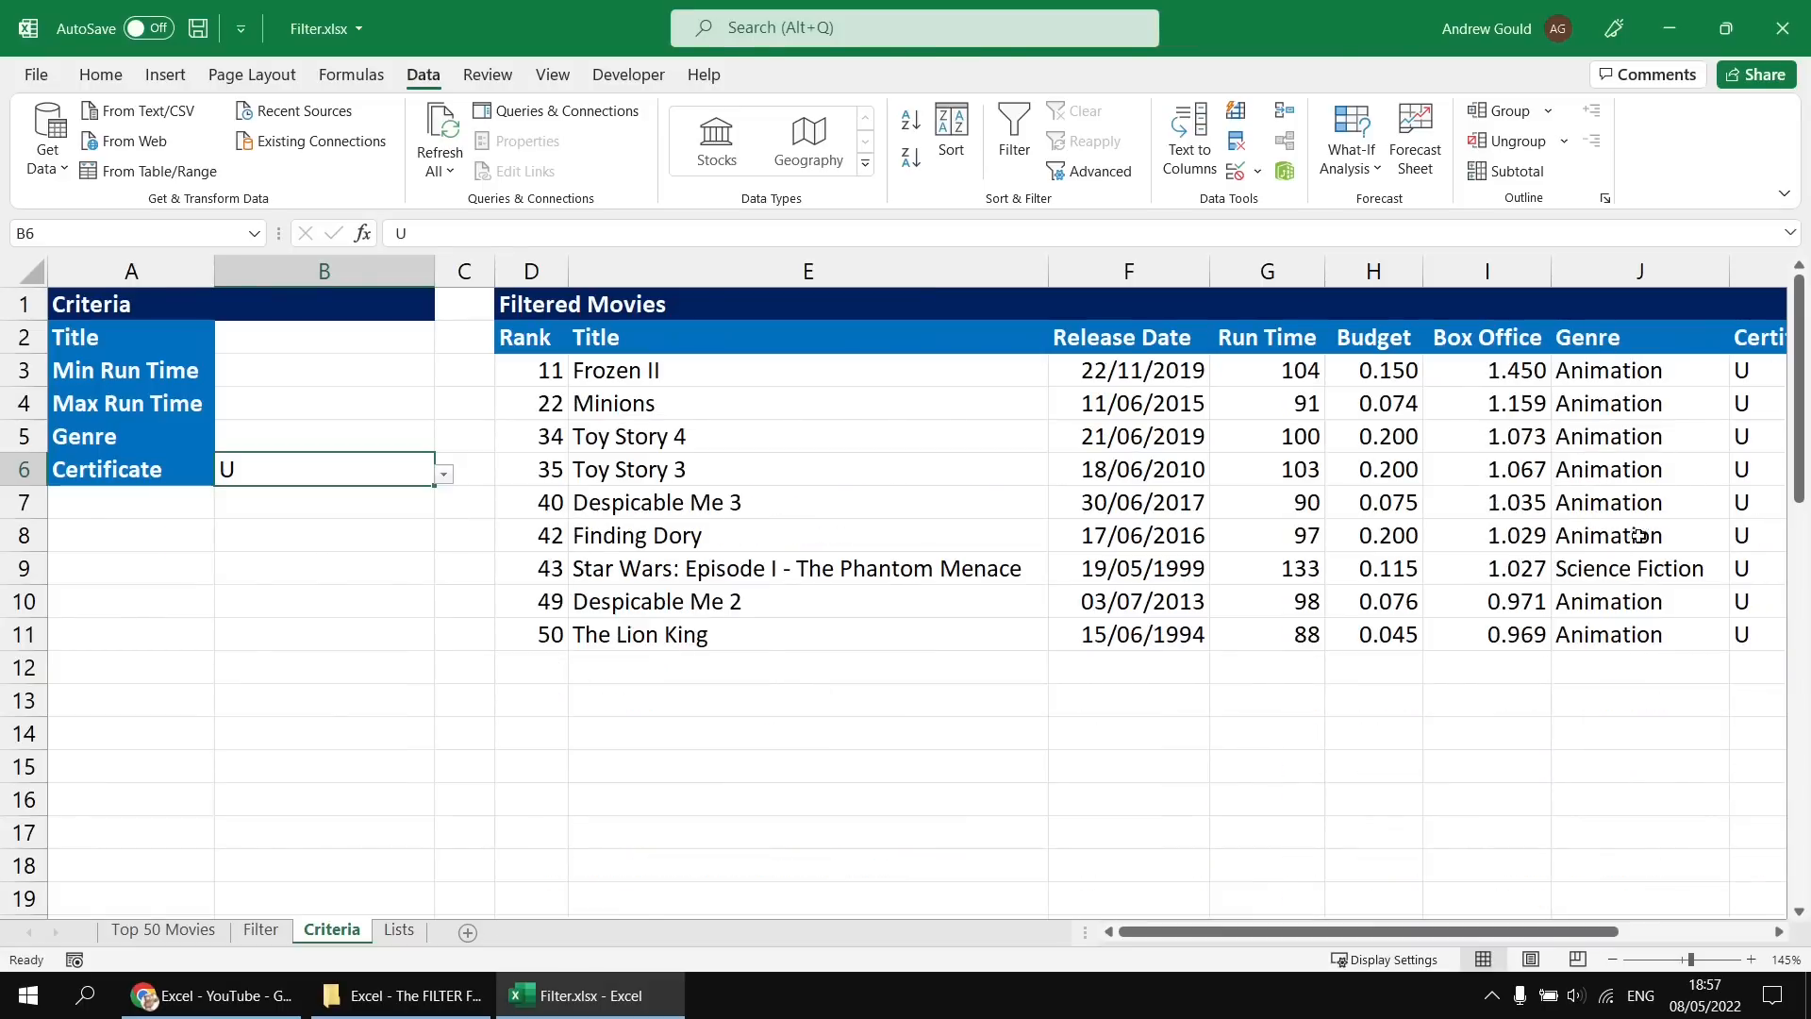
# Combine the U certificate with the genre Science Fiction in B5, and clear the Genre again.
pyautogui.click(325, 436)
pyautogui.click(443, 441)
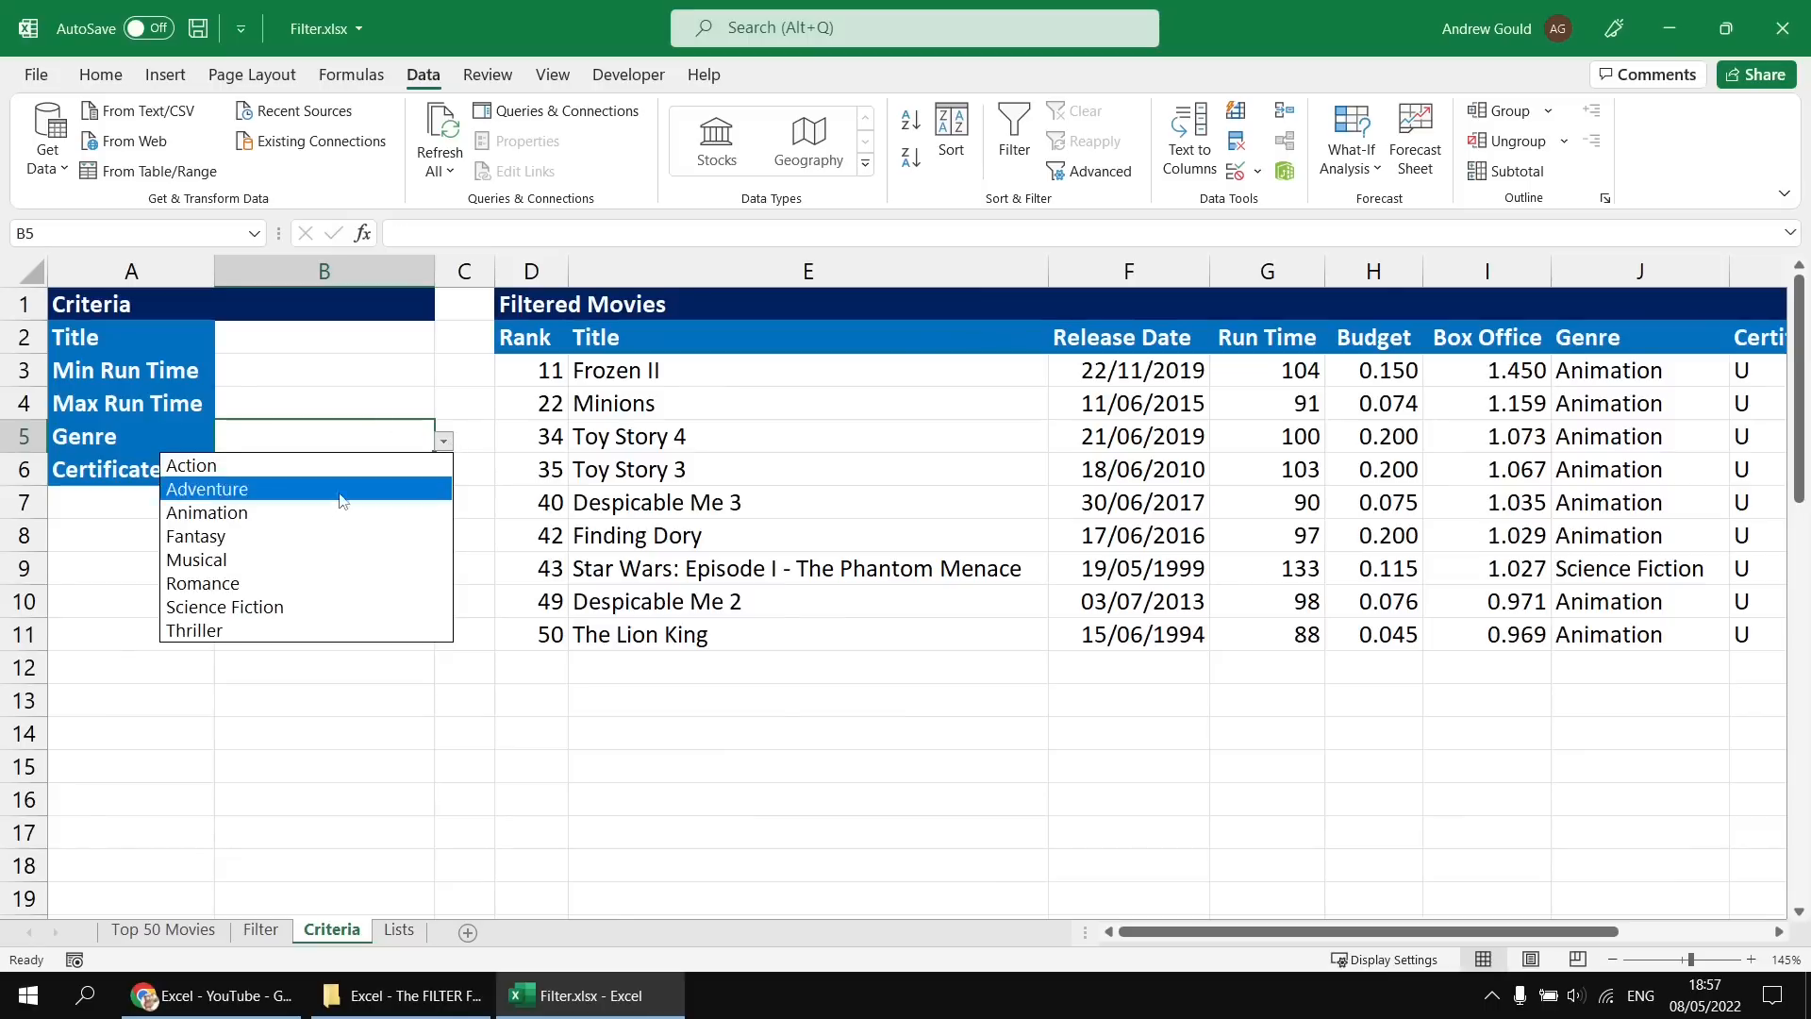
pyautogui.click(314, 608)
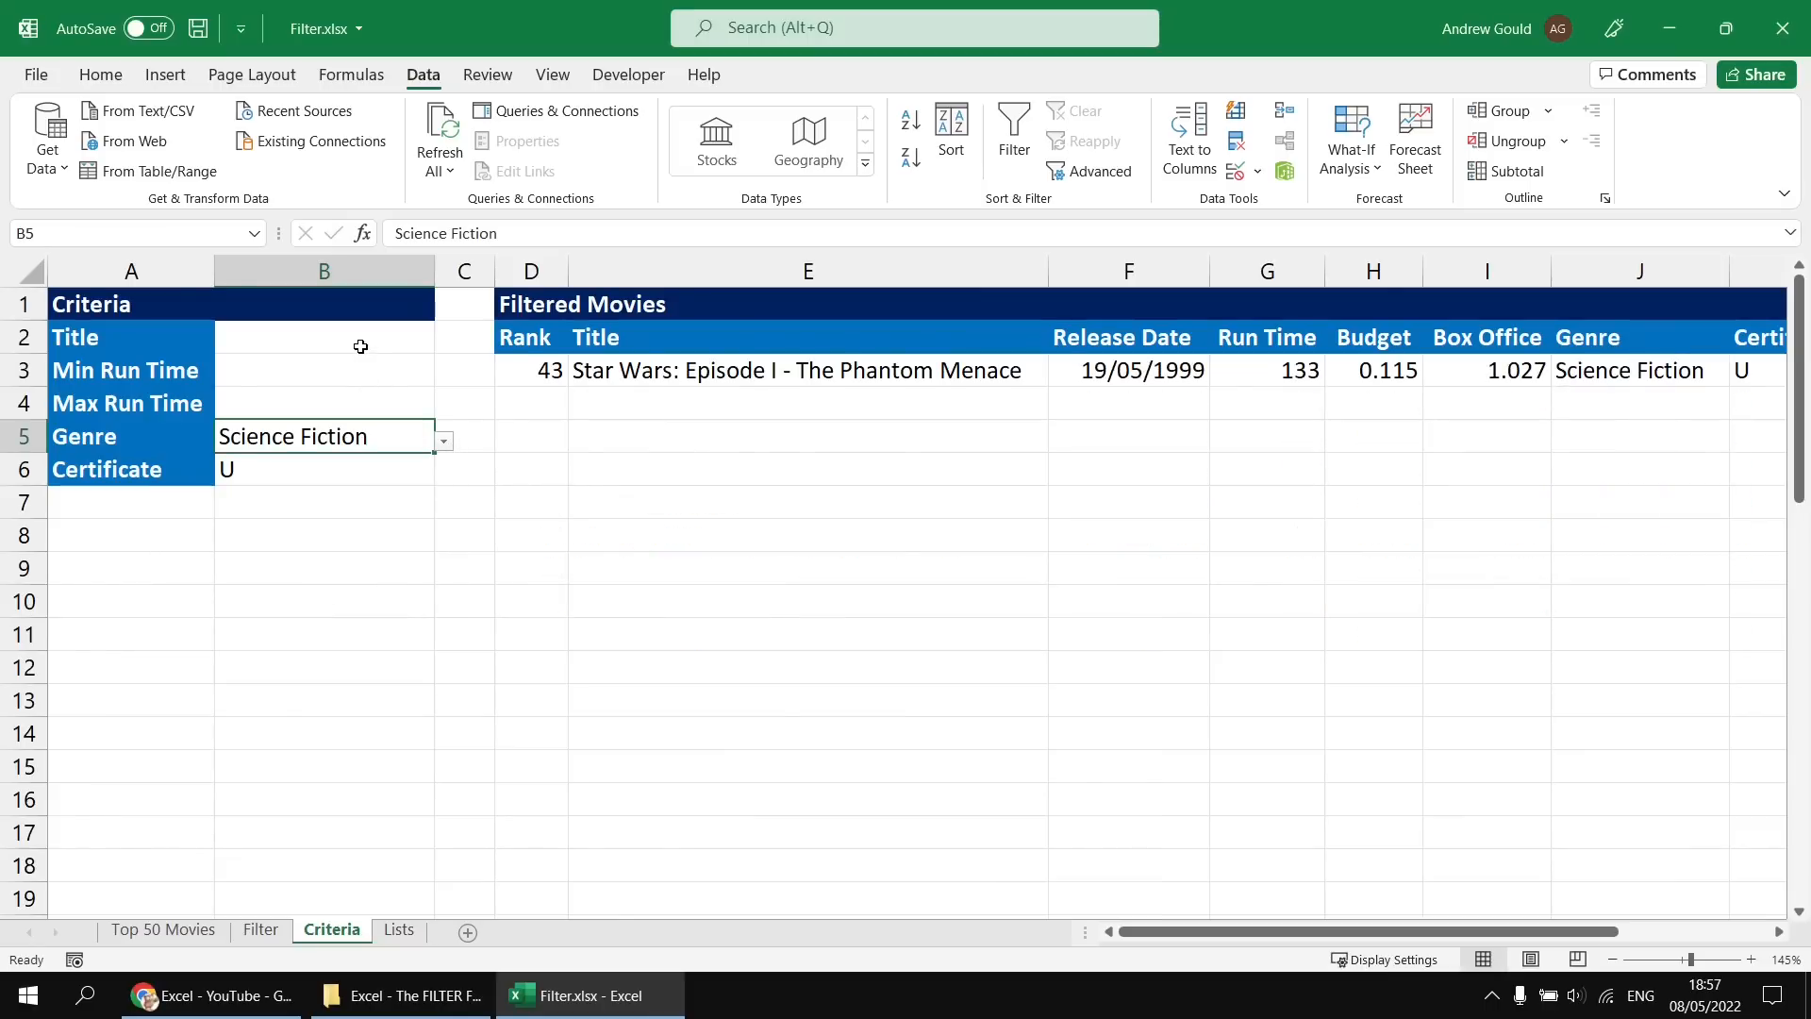
pyautogui.press('Delete')
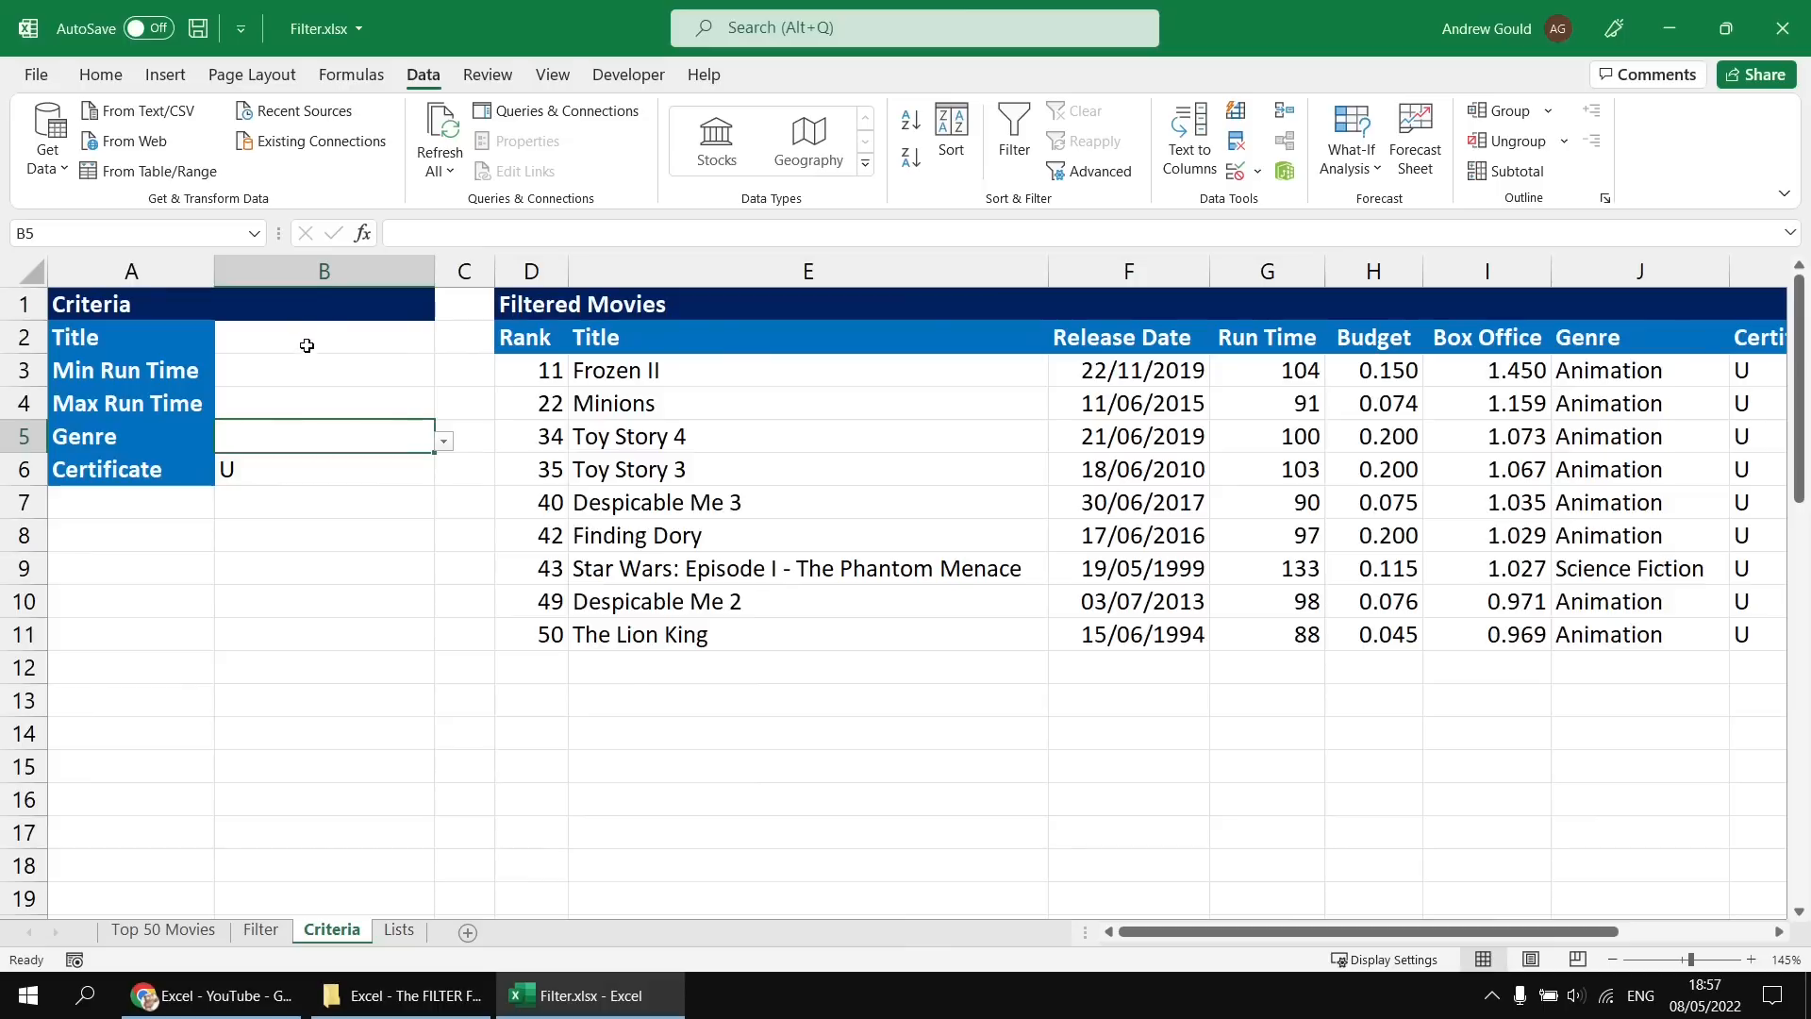
# Filter the U-rated movies by entering 3 as the Title criterion in B2, and clear the Title again.
pyautogui.click(307, 346)
pyautogui.write('3')
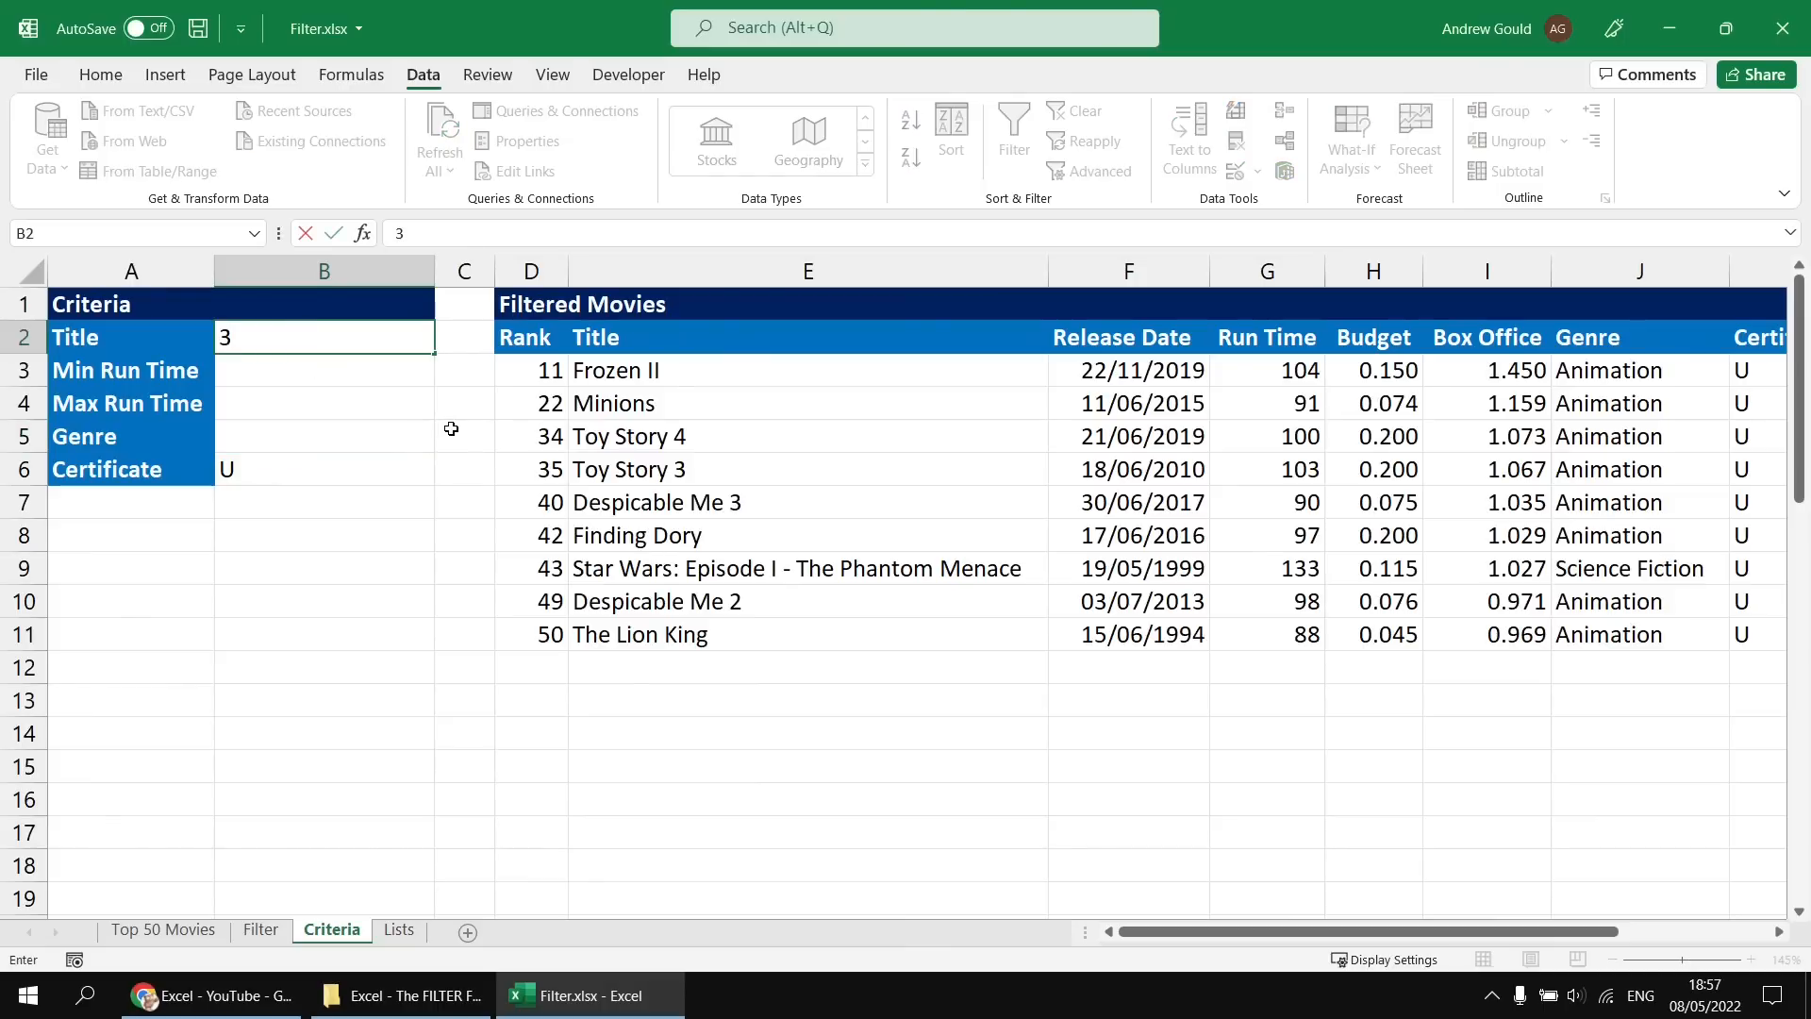
pyautogui.press('Return')
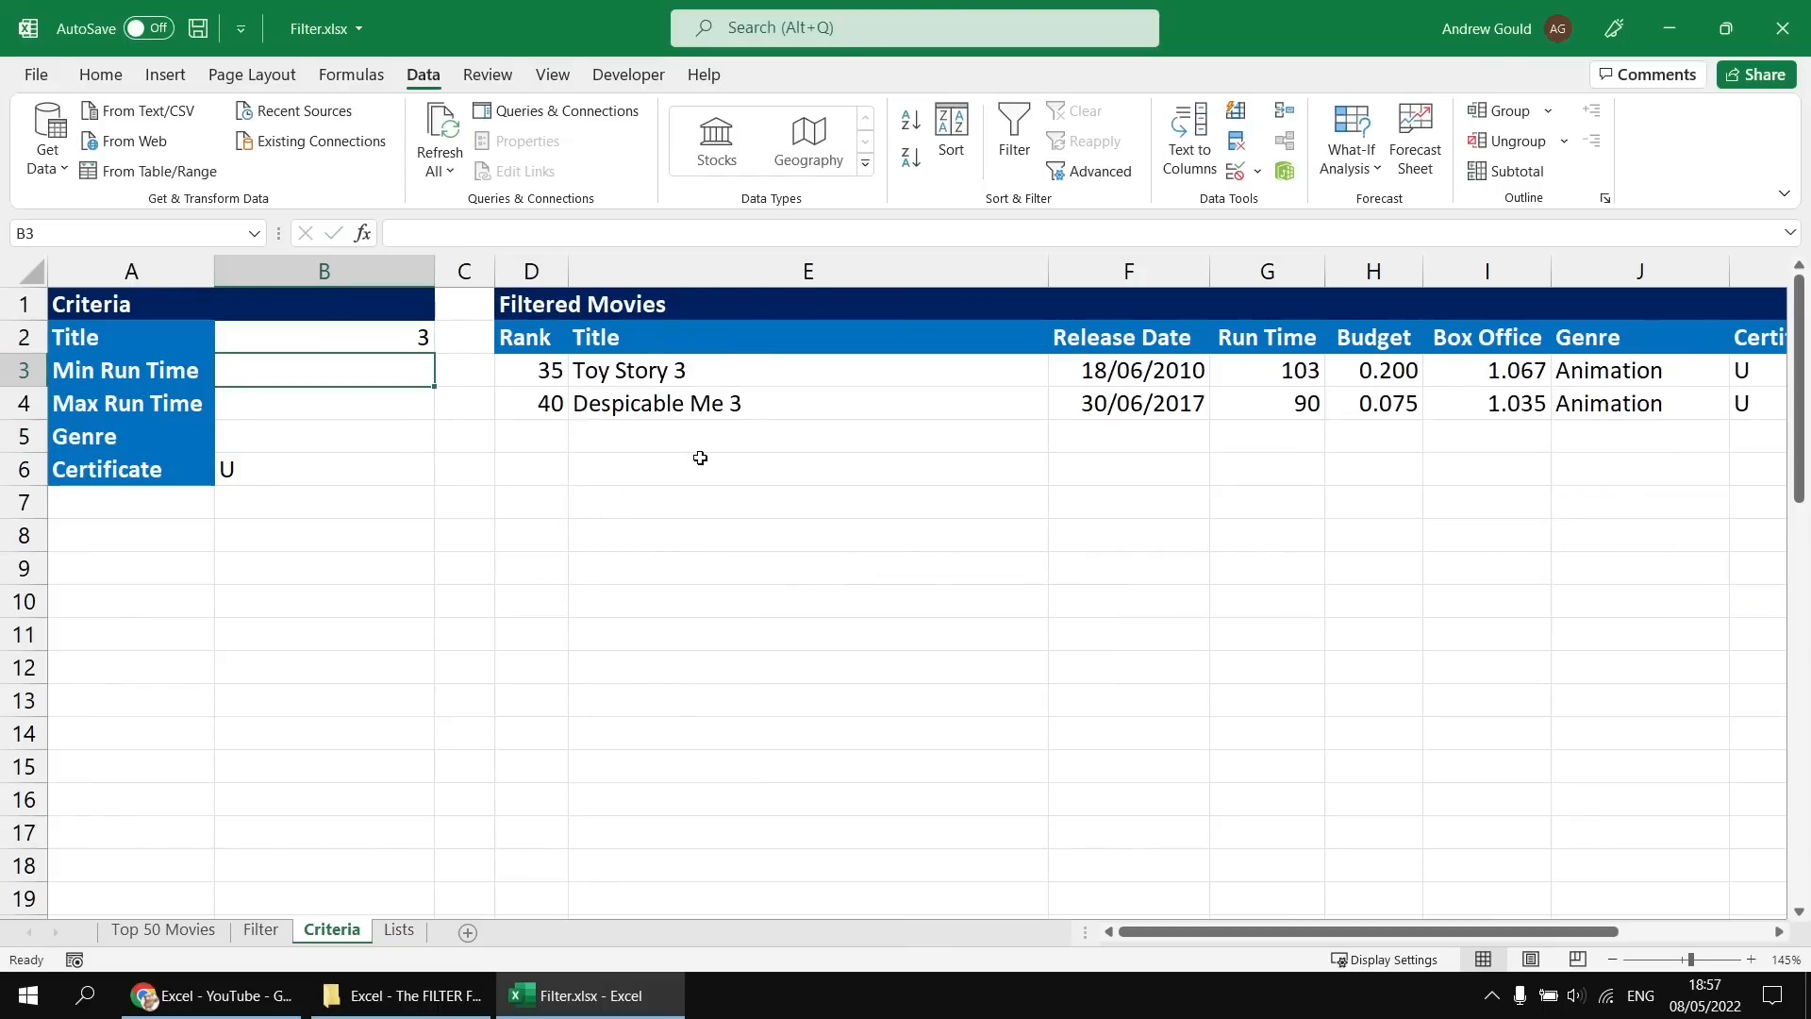
pyautogui.press('Up')
pyautogui.press('Delete')
# Clear the Certificate criterion in B6 and move back up through the criteria cells.
pyautogui.press('Down')
pyautogui.press('Down')
pyautogui.press('Down')
pyautogui.press('Down')
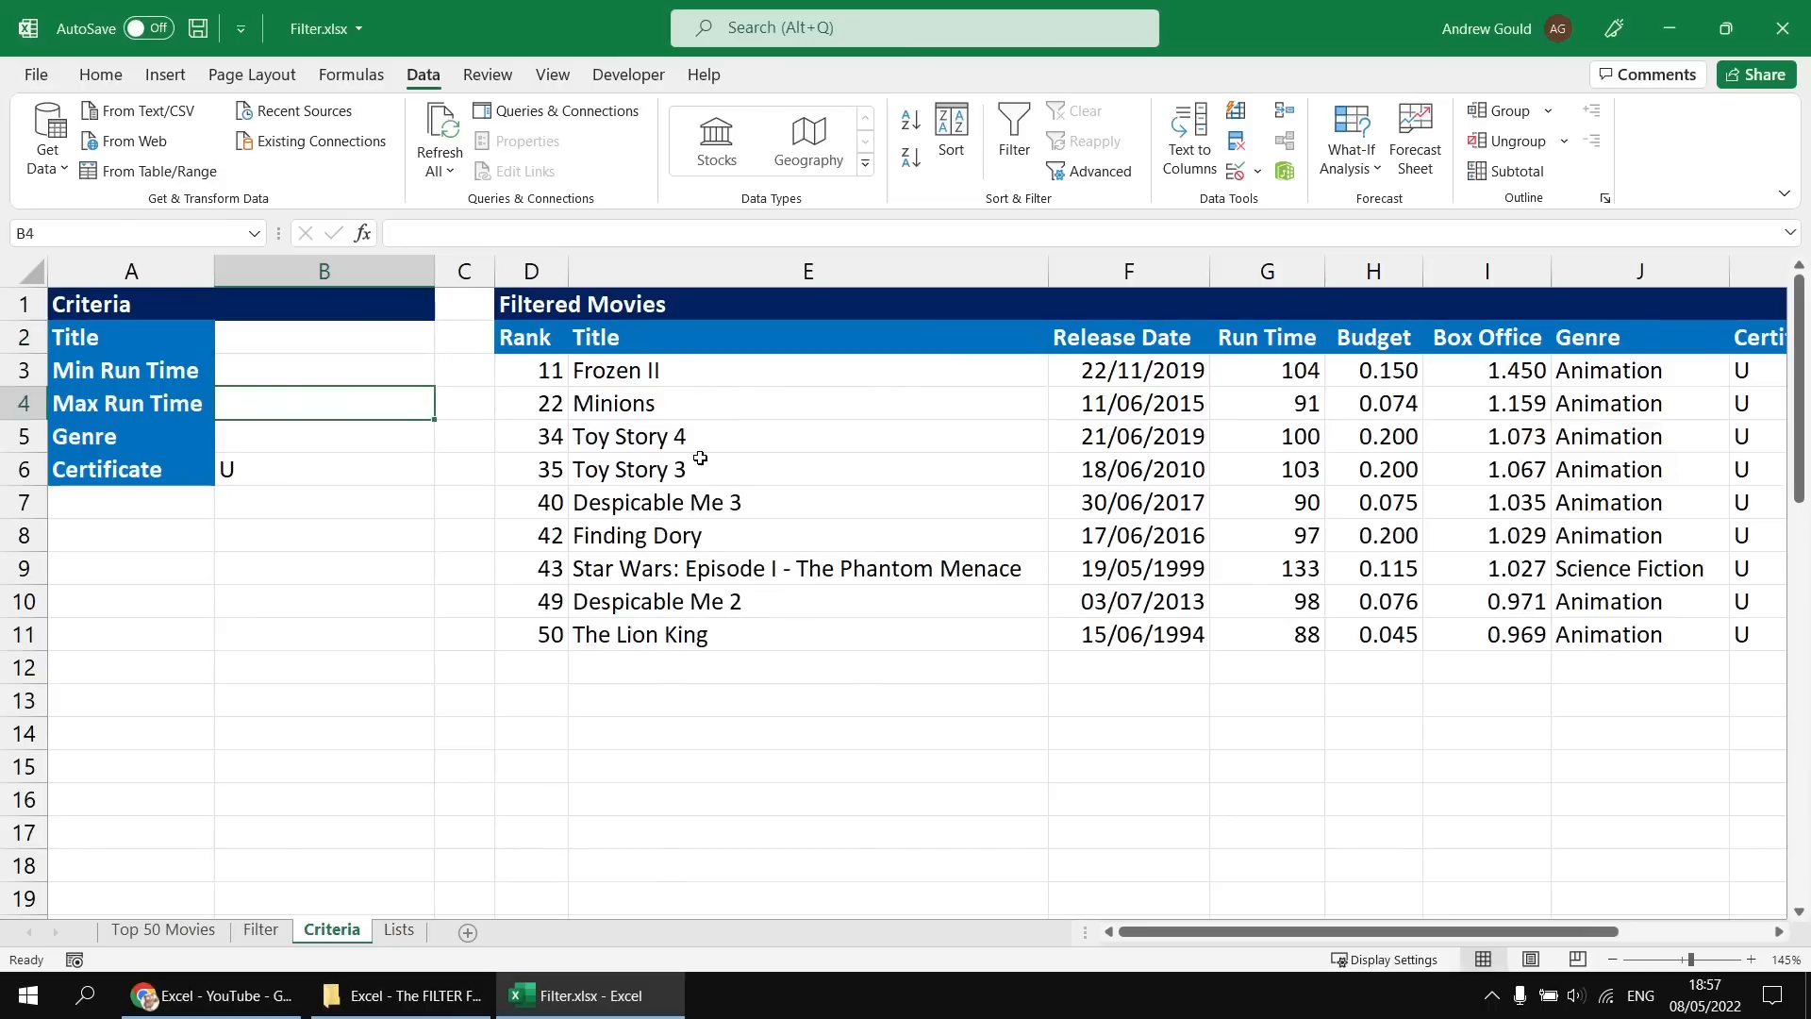
pyautogui.press('Delete')
pyautogui.press('Up')
pyautogui.press('Up')
pyautogui.press('Up')
pyautogui.press('Up')
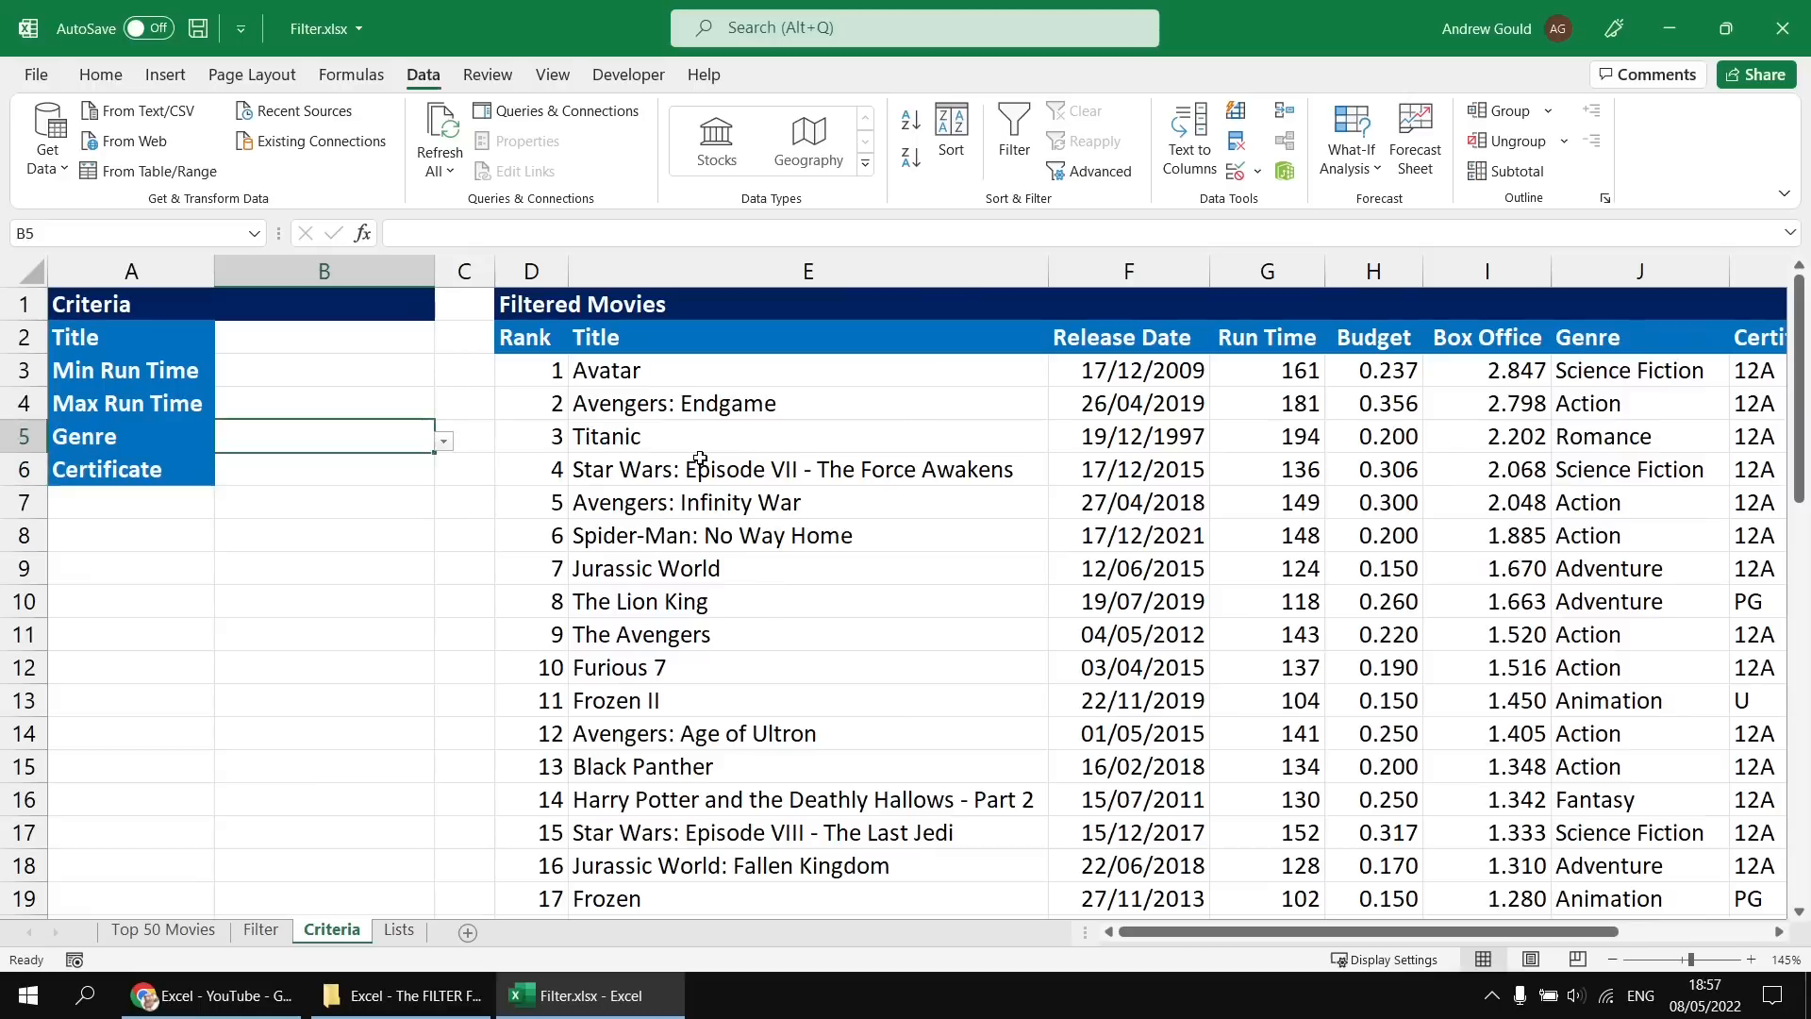